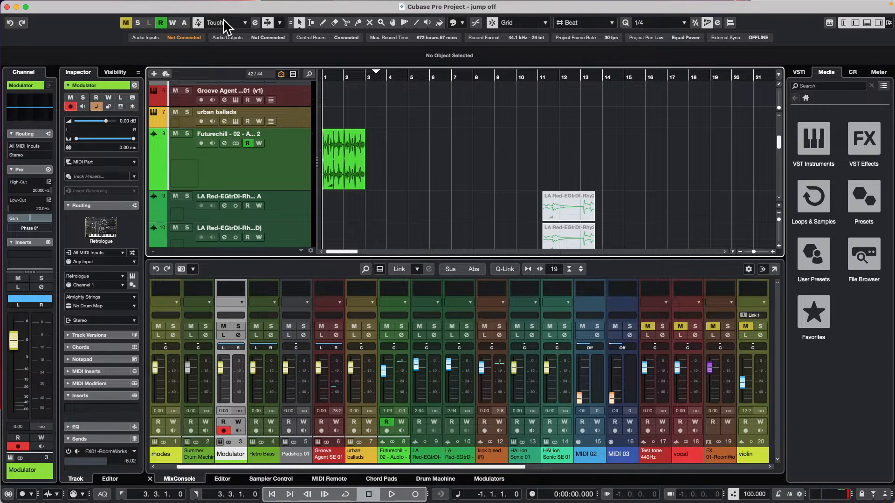
mouse_move(360, 6)
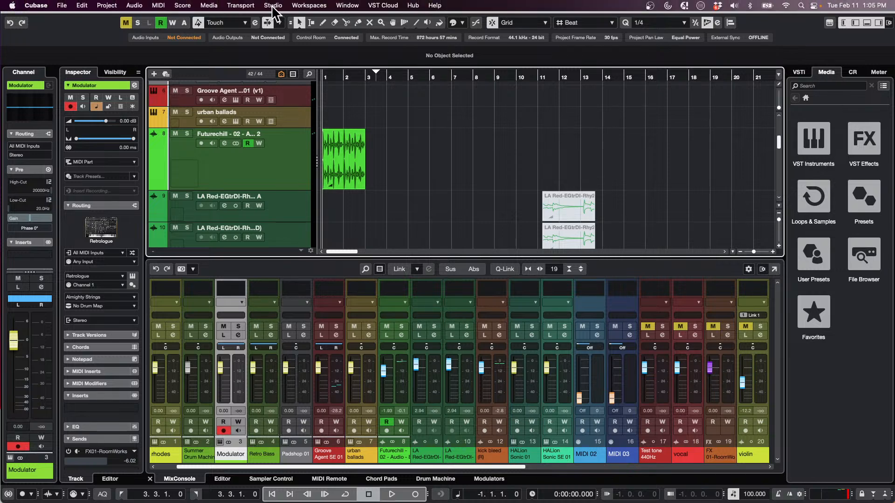
click(262, 6)
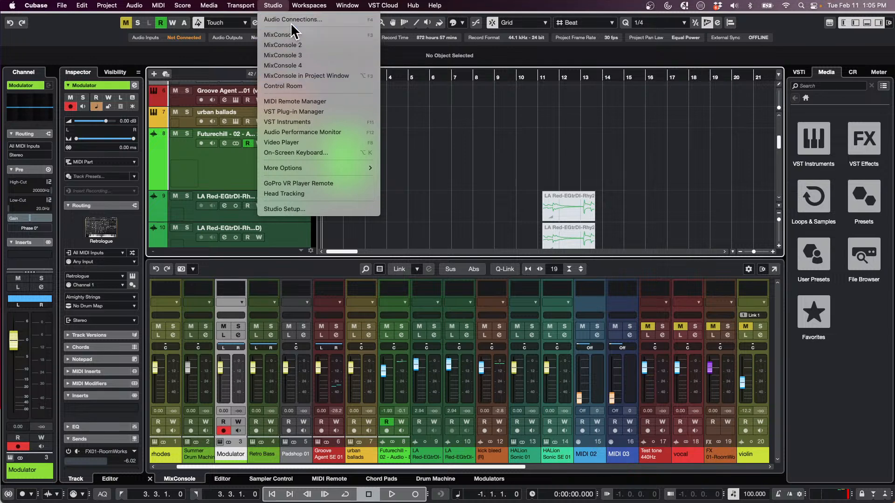
click(494, 233)
Open Steinberg Library Manager, show the file location details of the Blockbuster library under Cubase/Nuendo, and close the manager
mouse_move(284, 500)
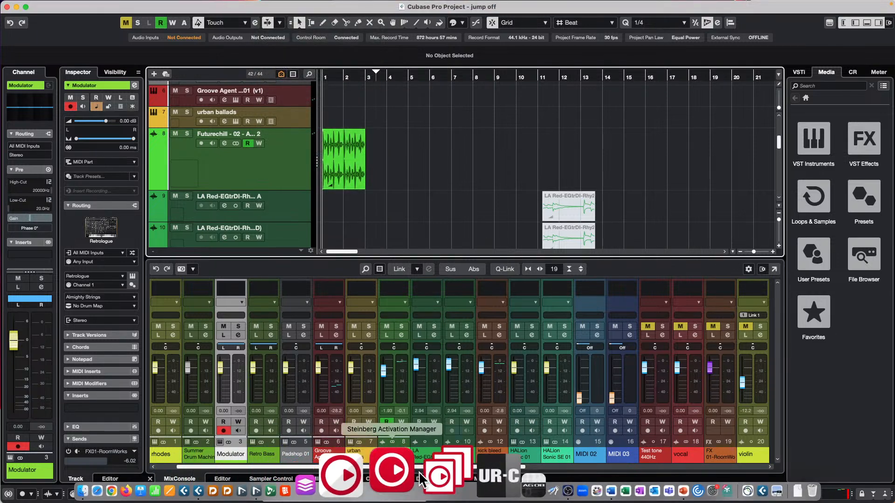
click(425, 477)
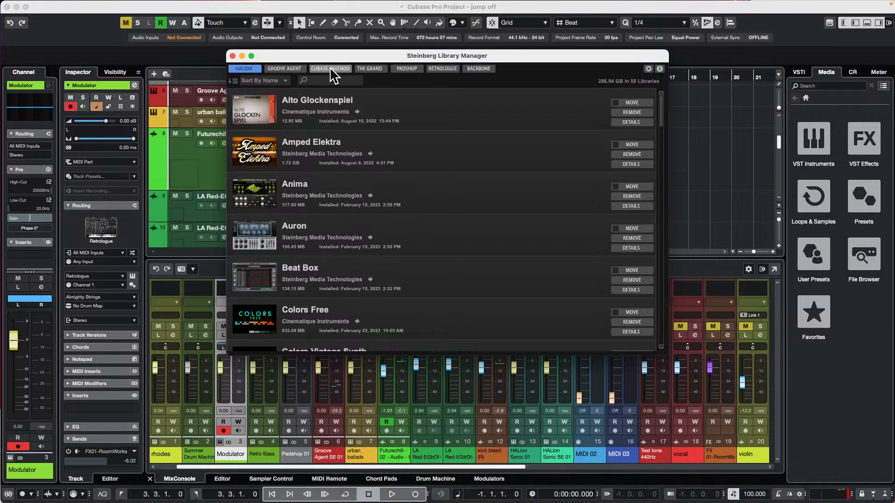
click(331, 69)
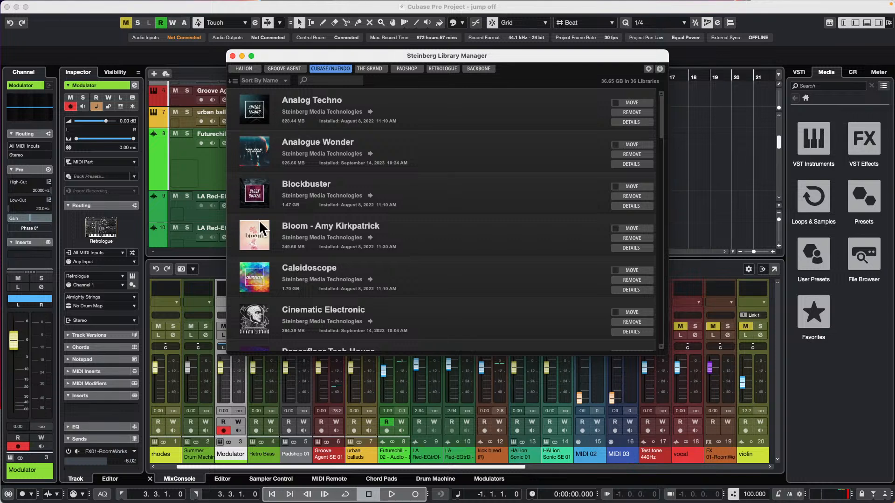
click(630, 206)
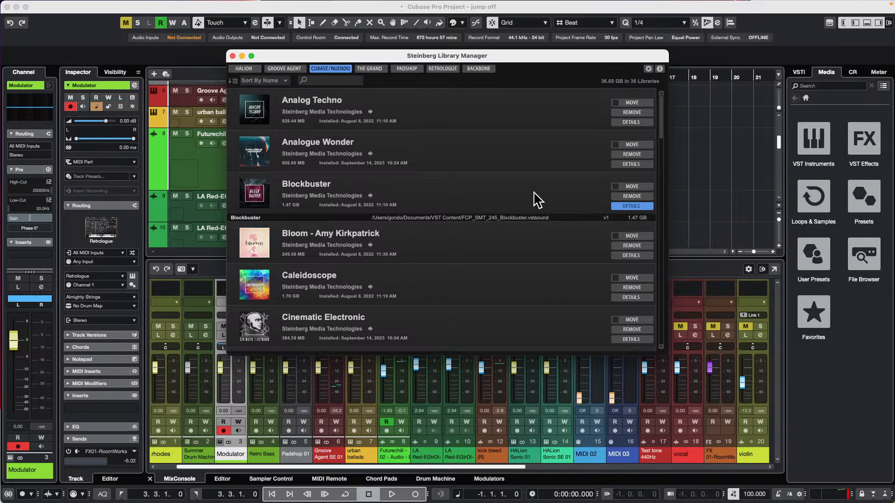
click(233, 56)
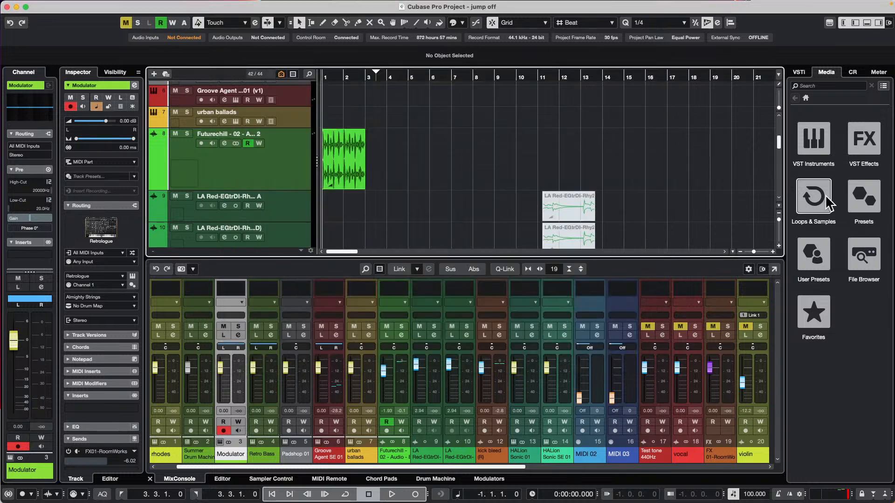
Browse the Loops & Samples content to the AnalogueWonder library and preview one of its loops
click(829, 216)
click(821, 224)
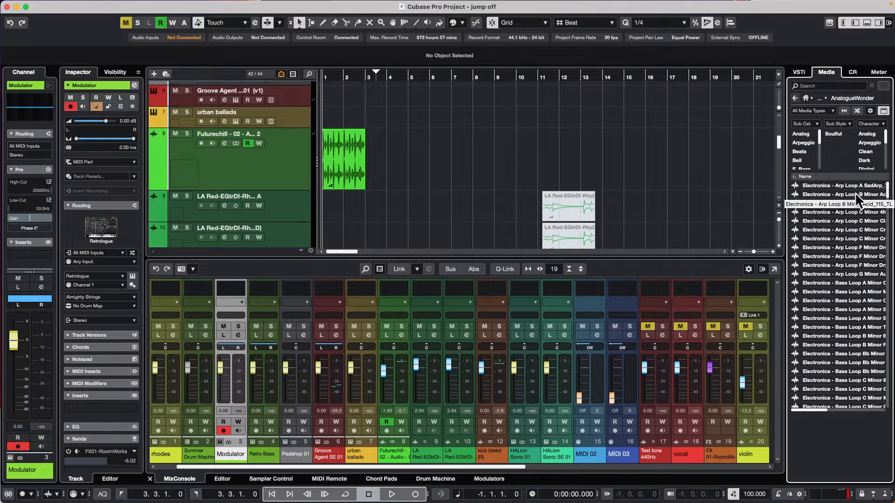
click(809, 409)
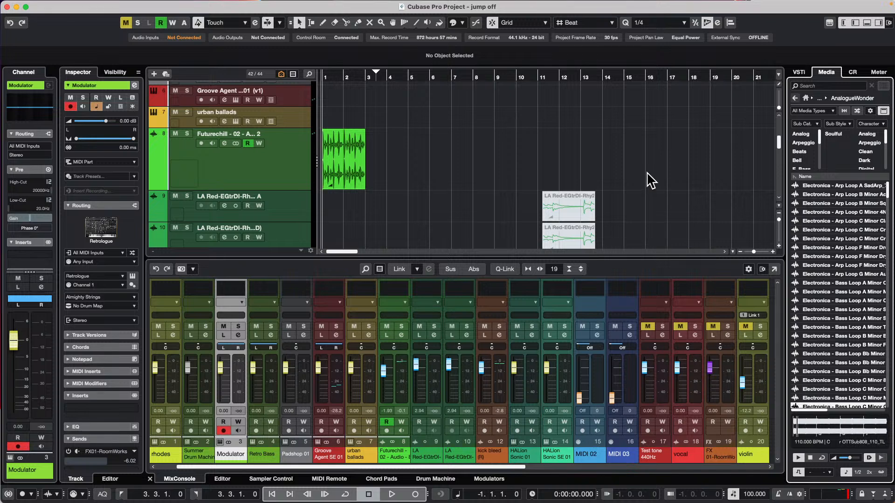
key(space)
Save the current project as a template named with the person's full name followed by Feb 11 2025
mouse_move(708, 5)
click(68, 7)
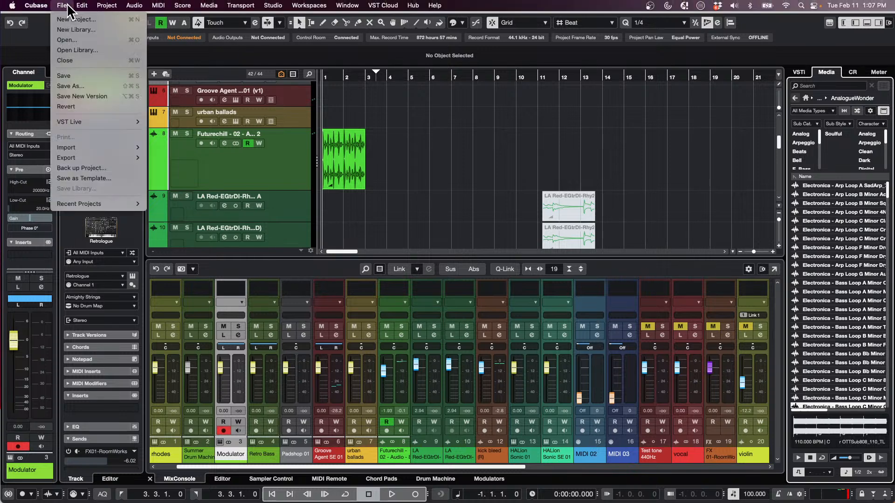
click(137, 179)
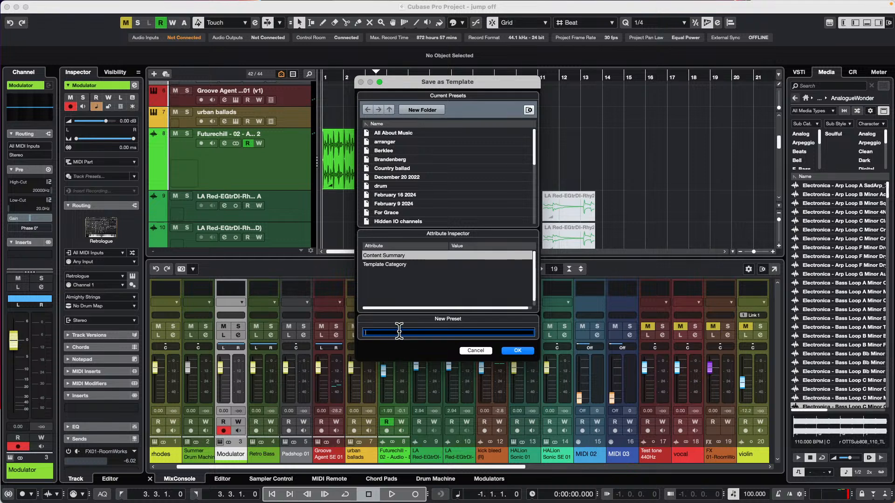
click(379, 333)
key(BackSpace)
text(R)
click(530, 352)
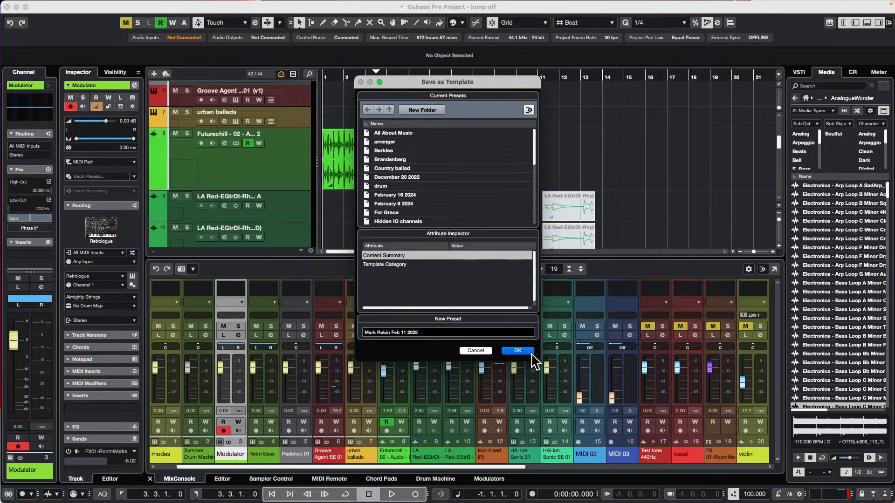
click(526, 353)
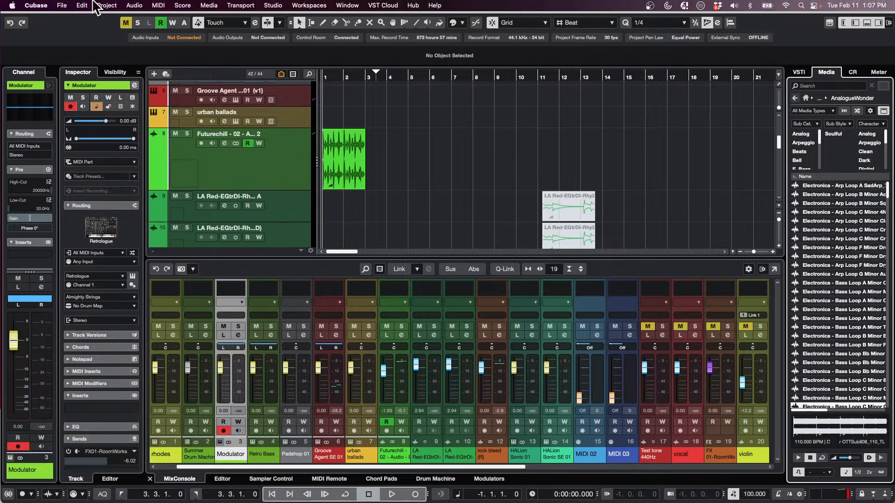
Find the Feb 11 2025 template among the new-project templates, reveal its file in Finder, and close the Finder window
click(58, 6)
click(67, 19)
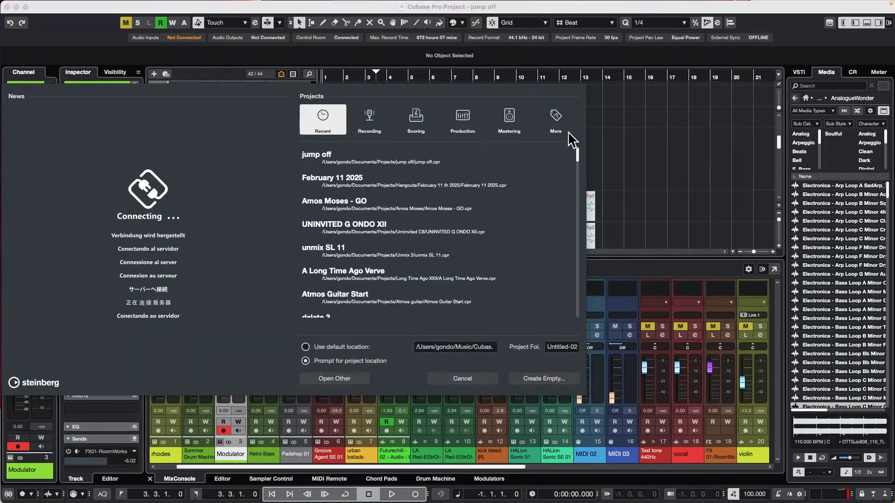
click(558, 117)
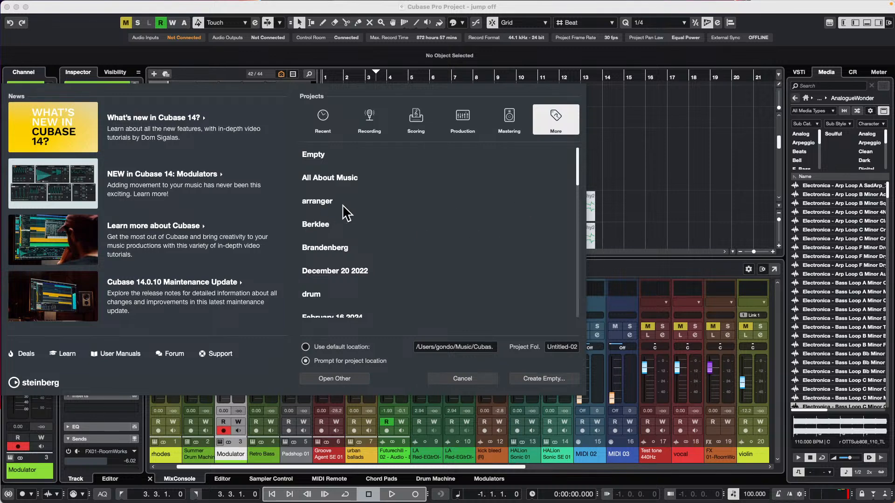
scroll(423, 225, down, 4)
scroll(424, 225, down, 9)
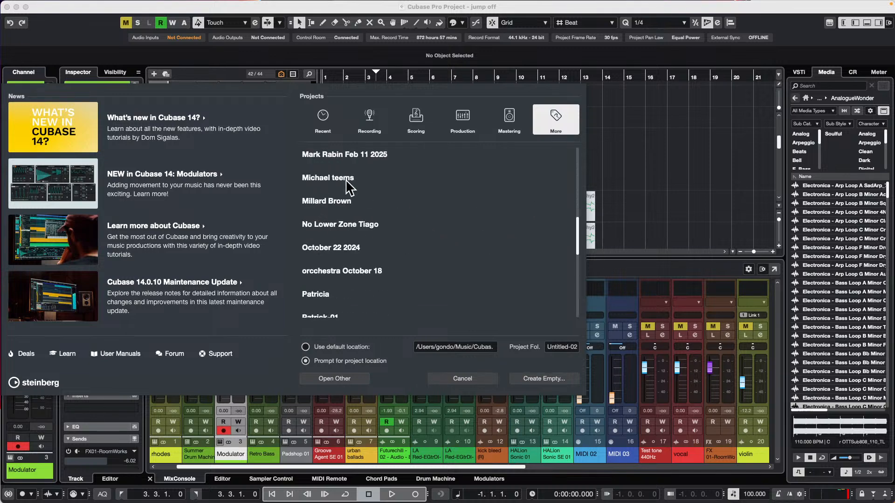
click(352, 154)
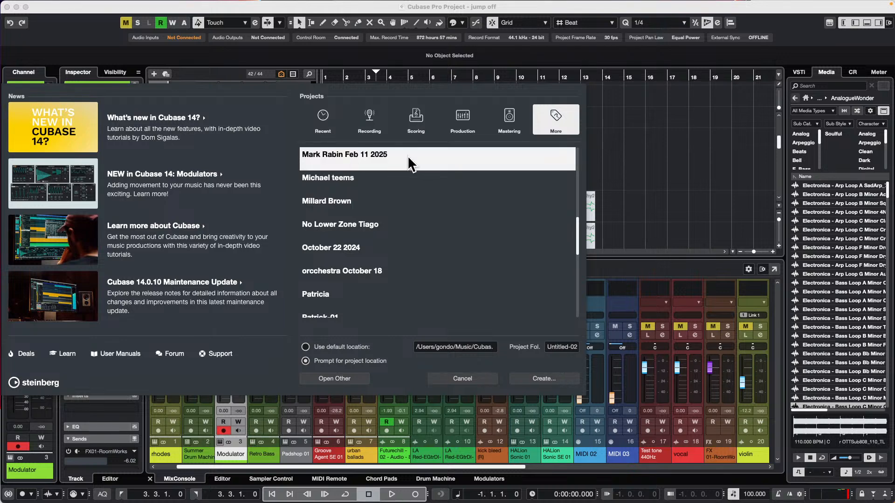
right_click(370, 153)
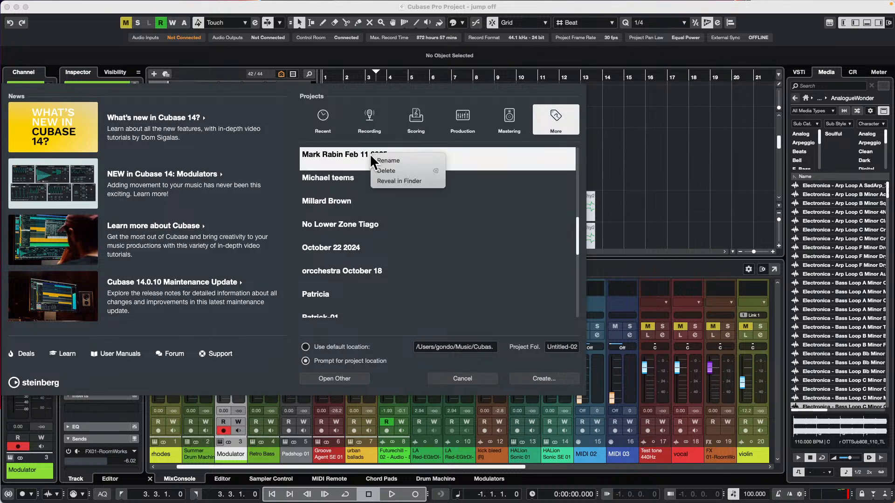
click(412, 180)
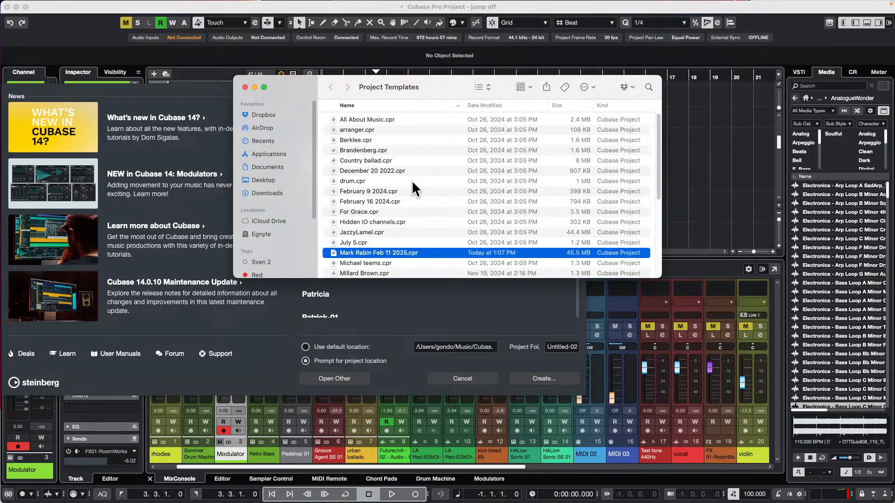
click(245, 87)
right_click(372, 156)
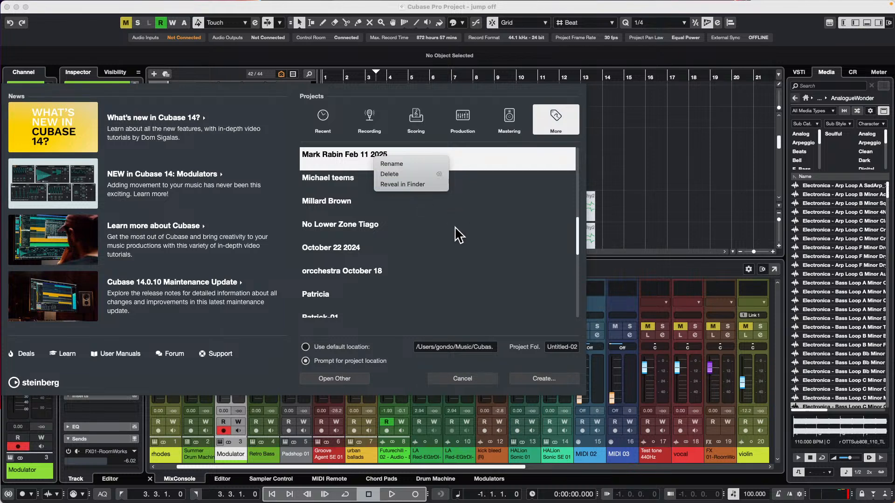
click(314, 226)
click(329, 131)
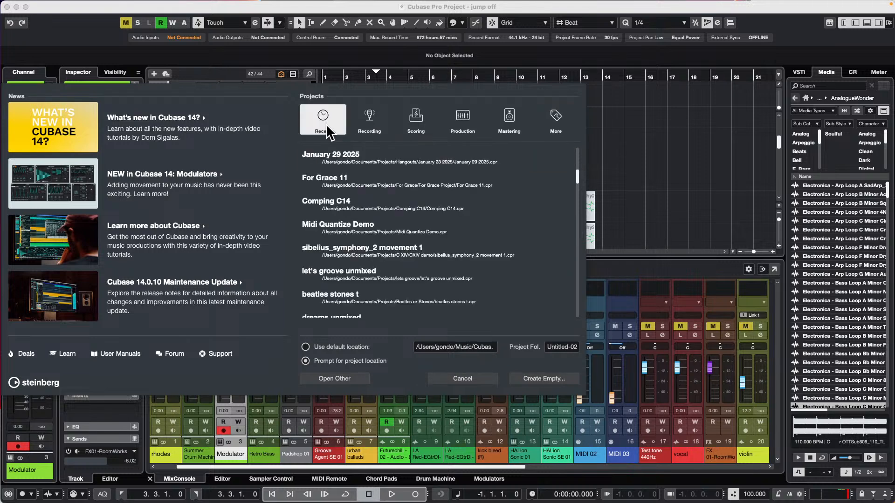
Delete the Feb 11 2025 template from the project templates and close the project dialog without creating a project
click(562, 119)
scroll(421, 287, down, 6)
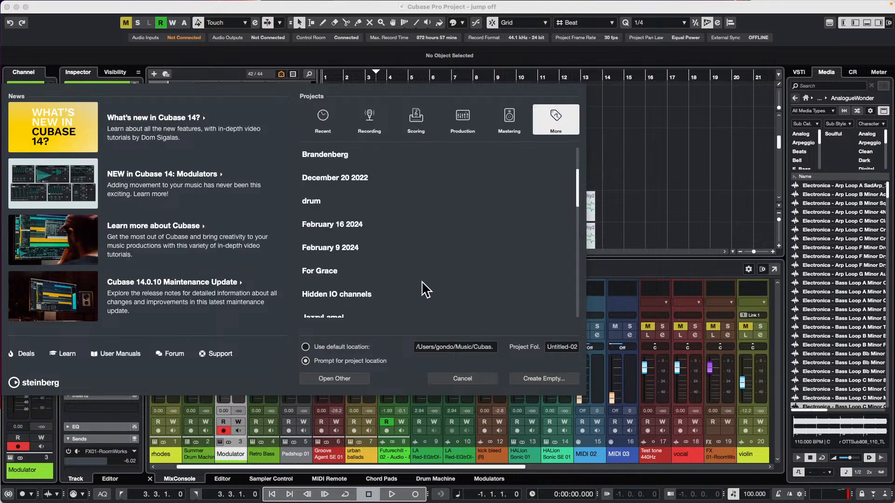
scroll(425, 289, down, 3)
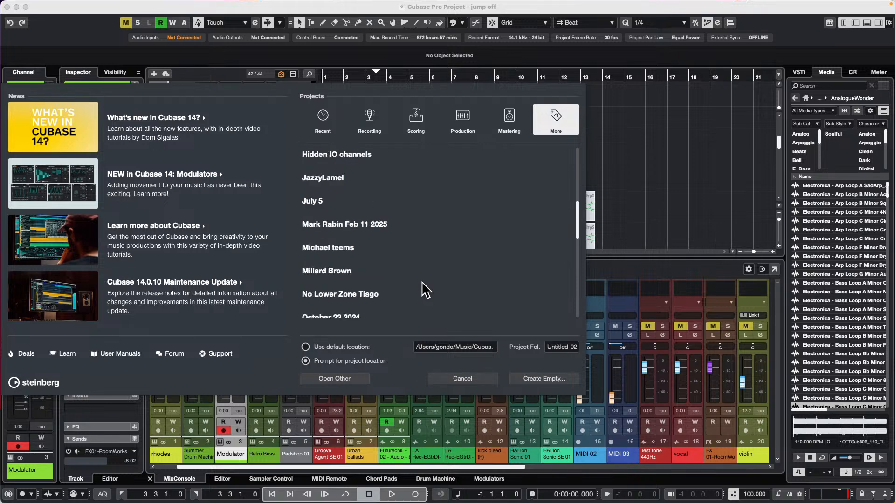
click(351, 226)
right_click(350, 226)
click(379, 241)
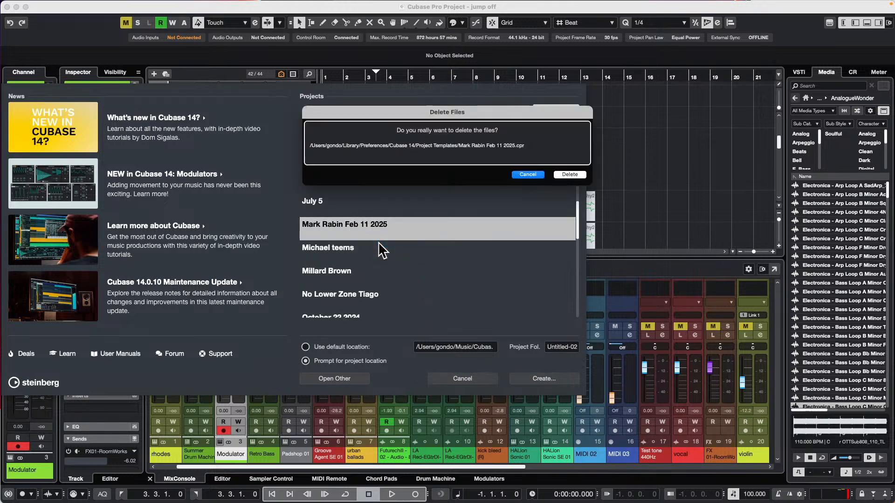
click(583, 174)
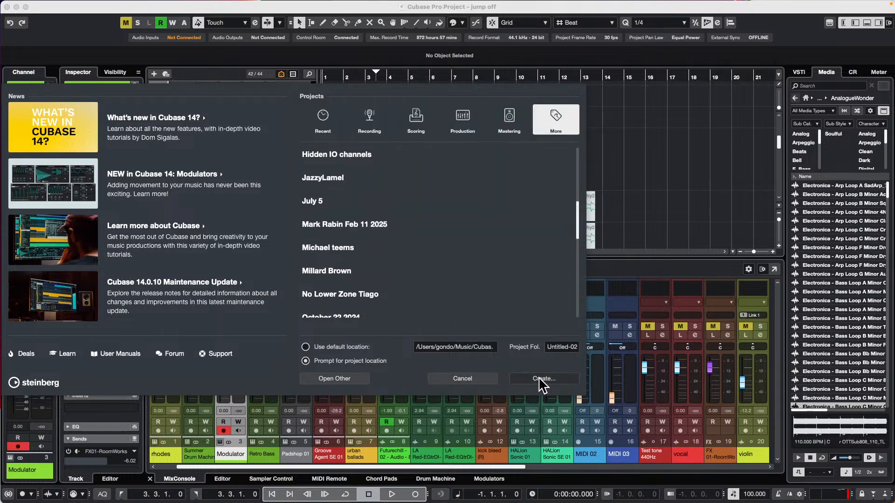
click(470, 379)
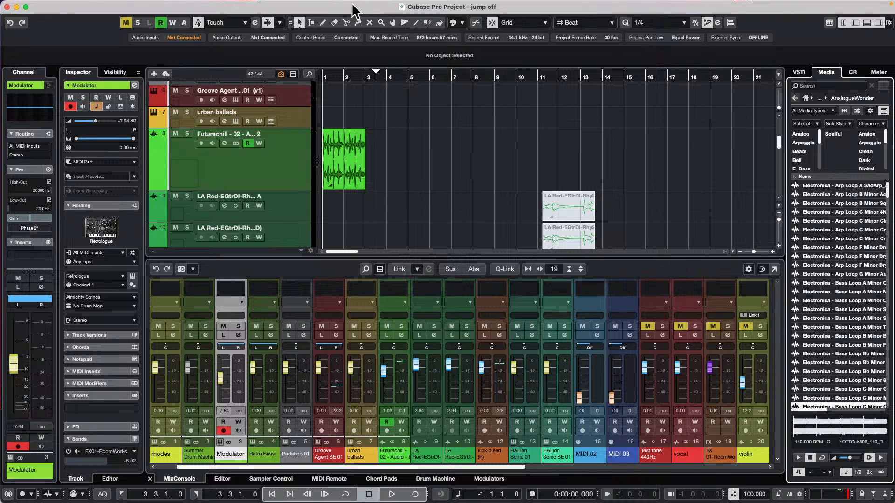
Open the recent project Amos Moses - GO.cpr and activate it
mouse_move(92, 6)
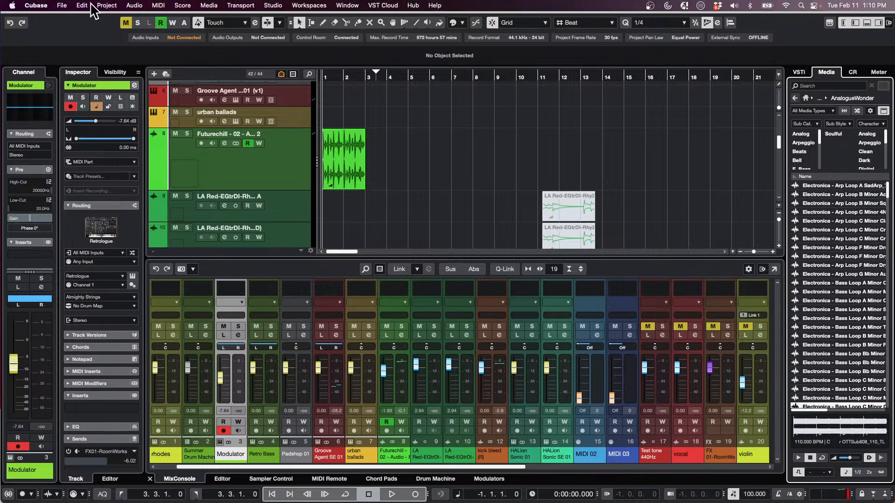
click(62, 5)
mouse_move(126, 204)
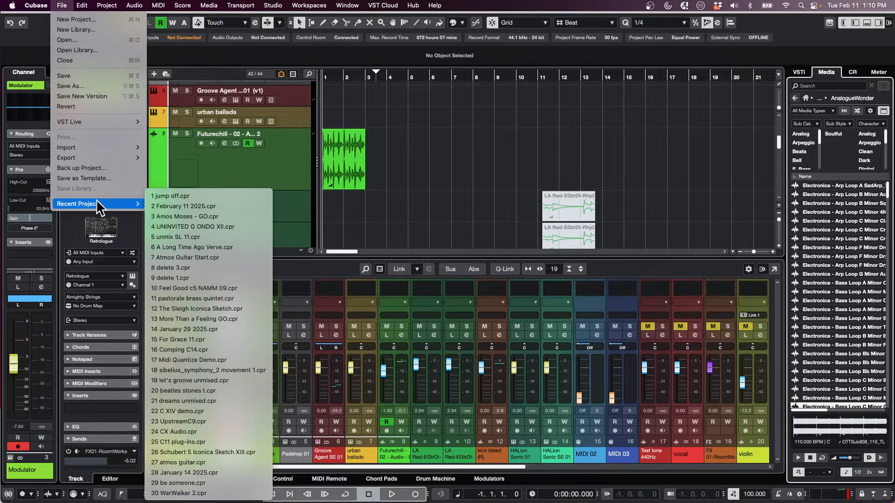
click(242, 216)
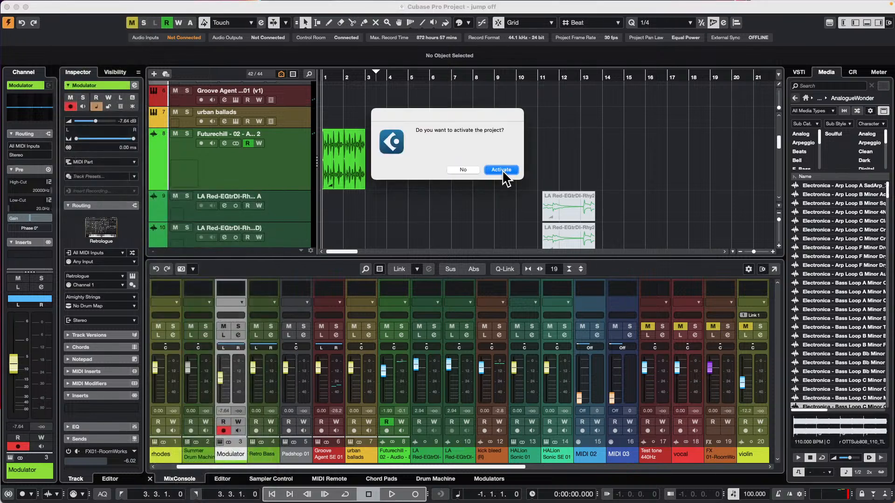
click(502, 170)
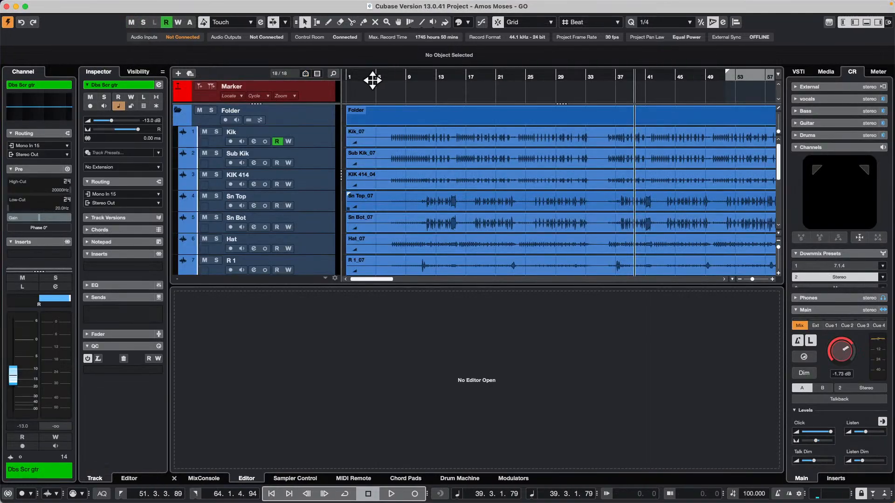
Select the Kik_07 event, play the project from the beginning, jump ahead to bar 10, and stop playback
mouse_move(372, 79)
mouse_down()
mouse_move(378, 55)
mouse_move(376, 74)
mouse_up()
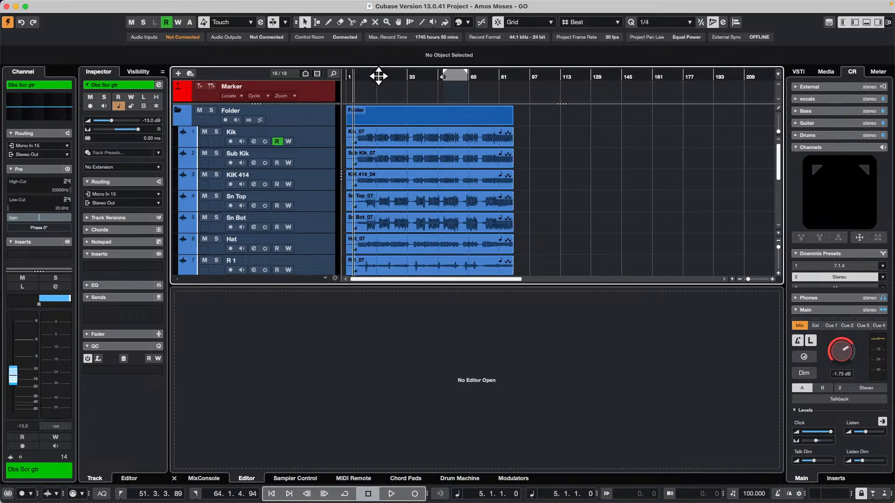
click(376, 136)
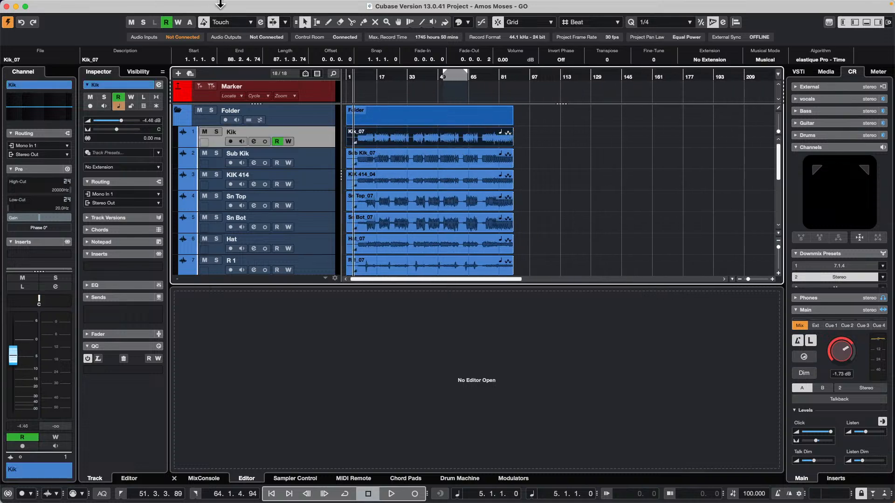
key(space)
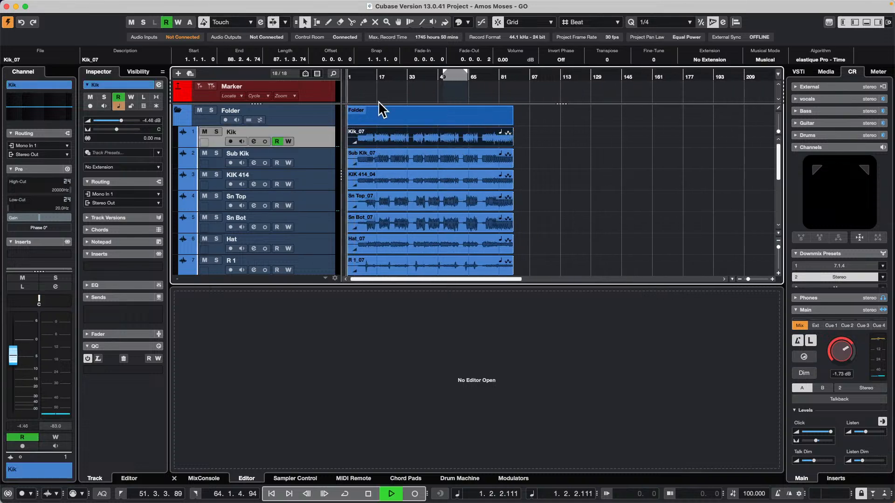
click(363, 74)
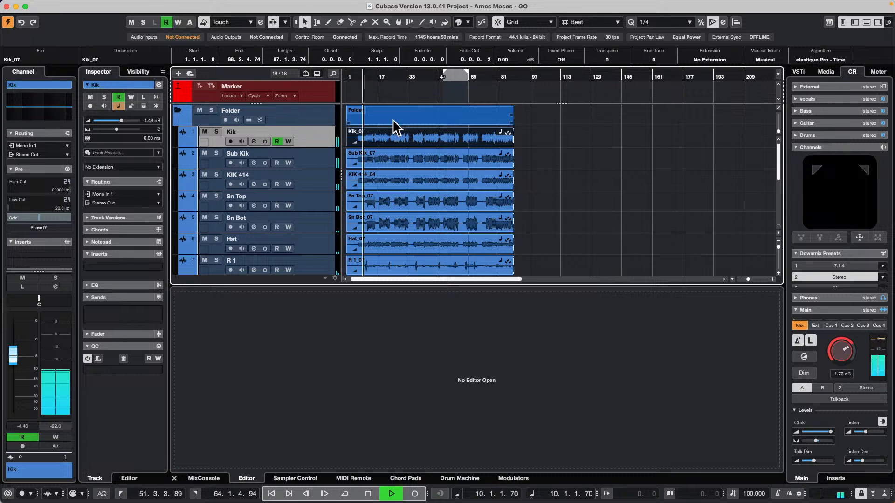
key(space)
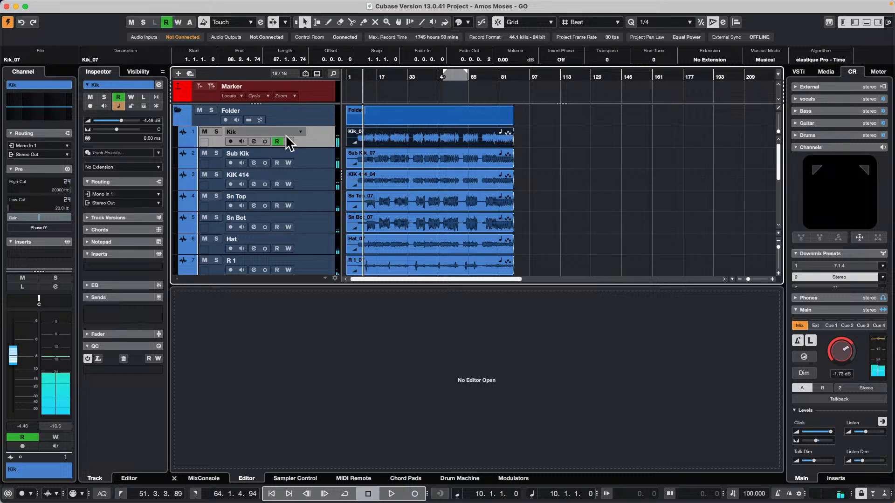
scroll(376, 145, down, 5)
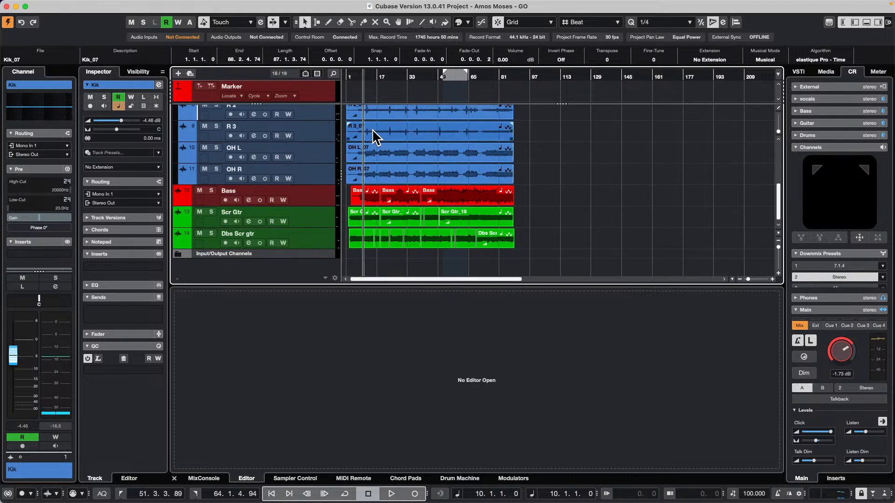
scroll(372, 129, up, 5)
click(386, 124)
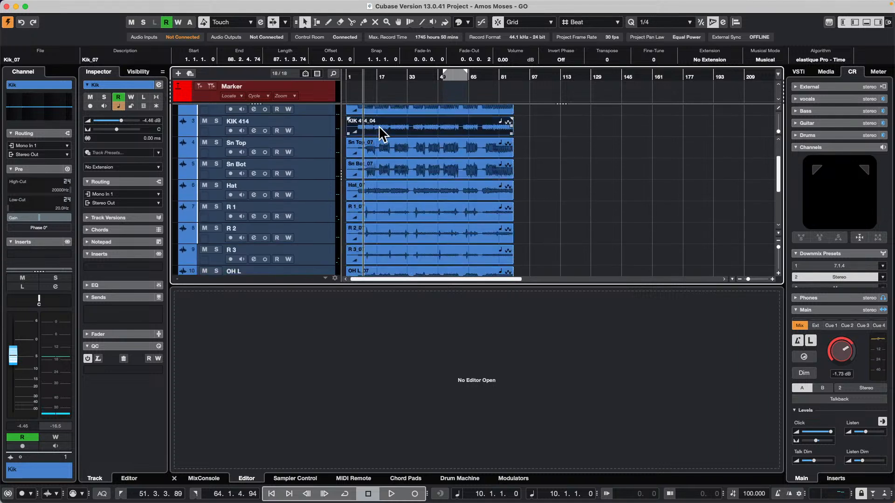
click(82, 5)
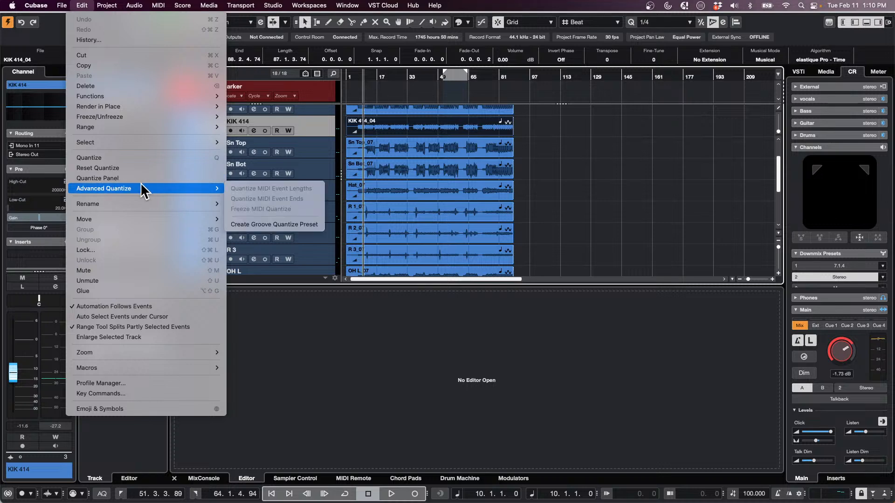
click(683, 268)
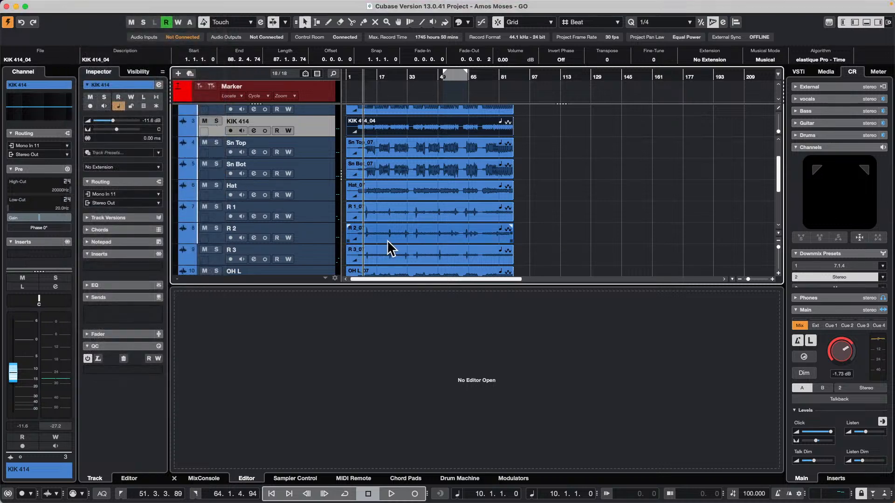
Select the OH L_07 event, try to run Tempo Detection on it, and turn off the event's musical mode
scroll(387, 246, down, 3)
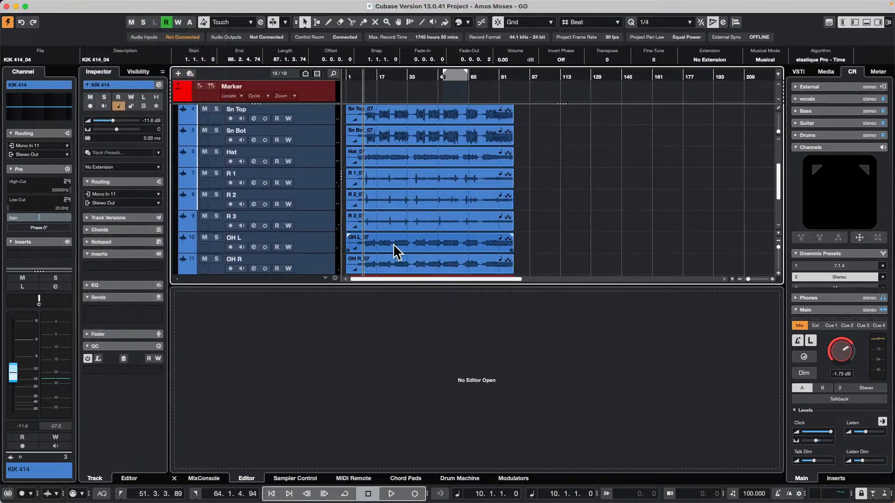
click(396, 248)
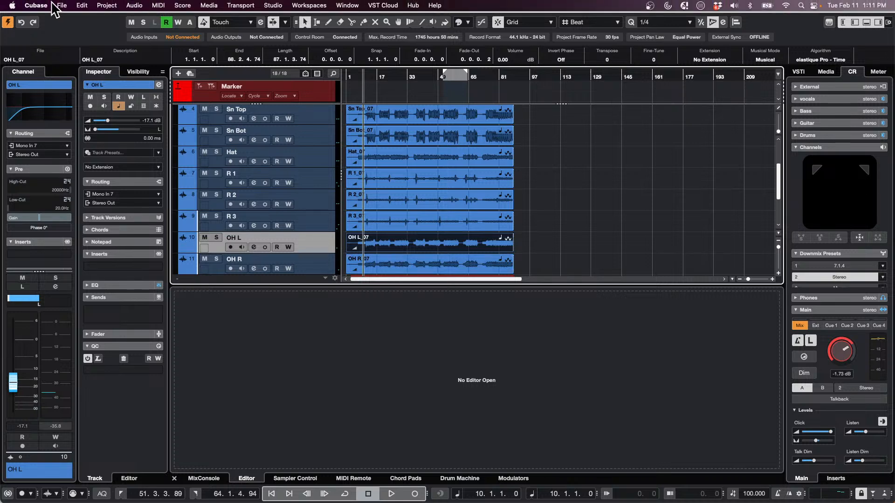
click(62, 5)
mouse_move(146, 224)
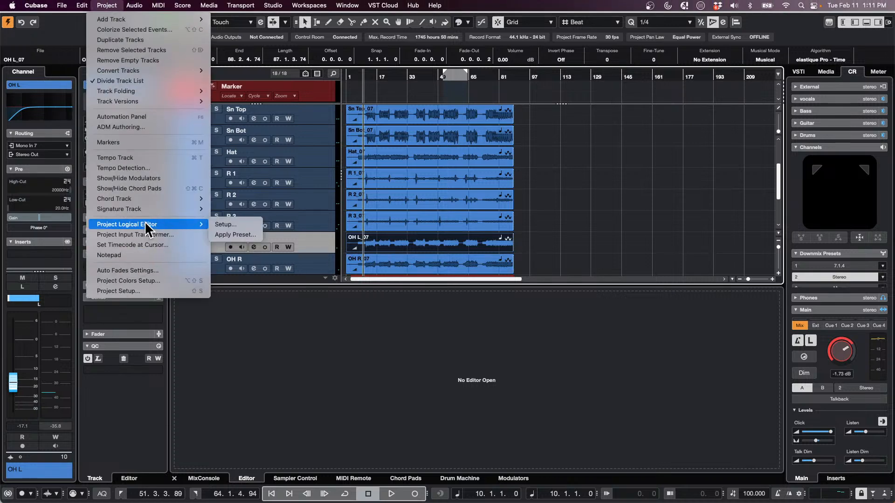
click(152, 164)
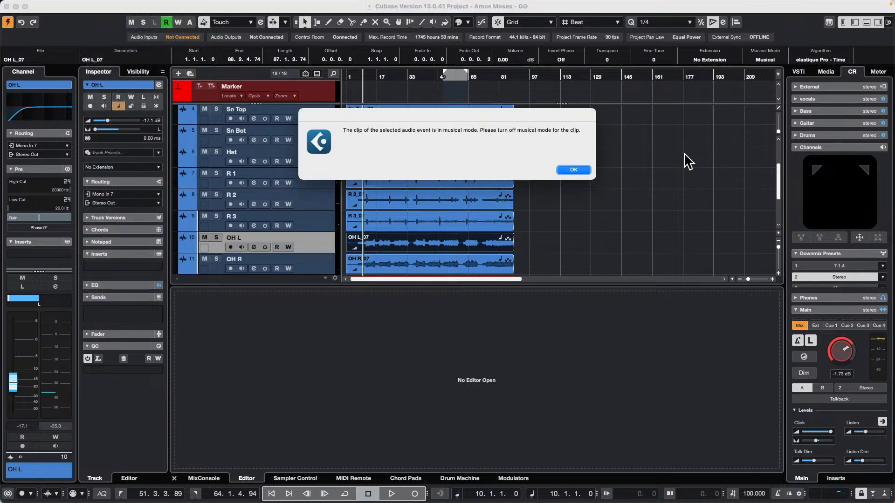
click(567, 168)
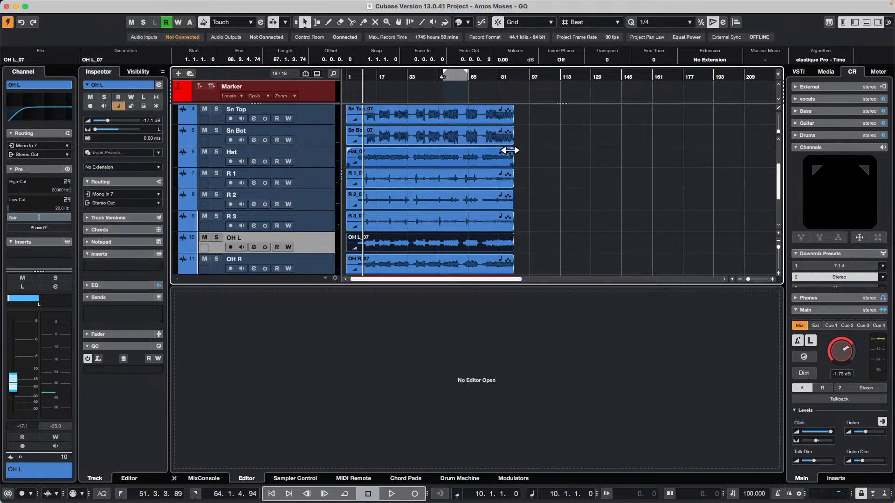
Open Tempo Detection for the OH L_07 event and analyze its tempo
click(107, 5)
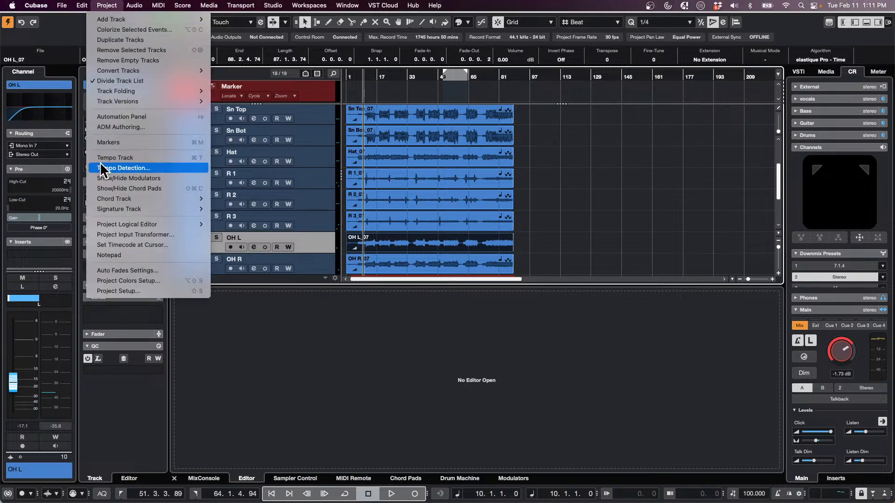
click(130, 166)
click(713, 290)
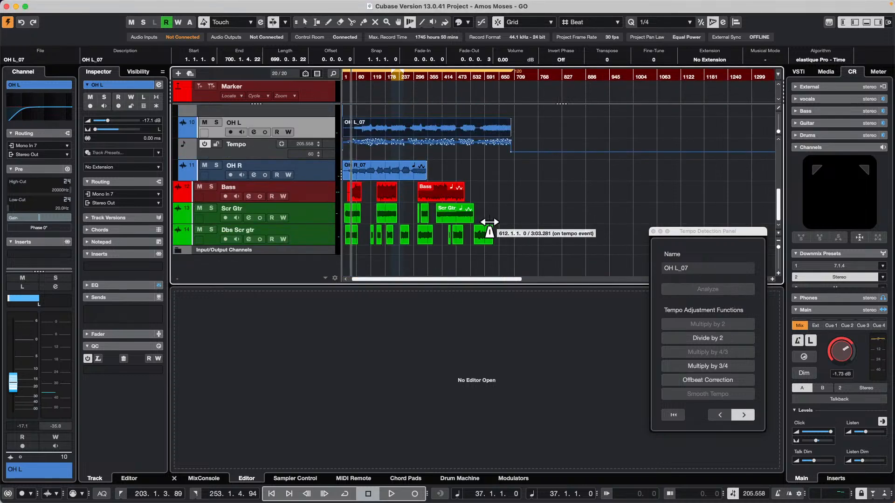
Undo the tempo analysis, turn musical mode back on for the OH L_07 event, and close the Tempo Detection Panel
scroll(489, 228, up, 2)
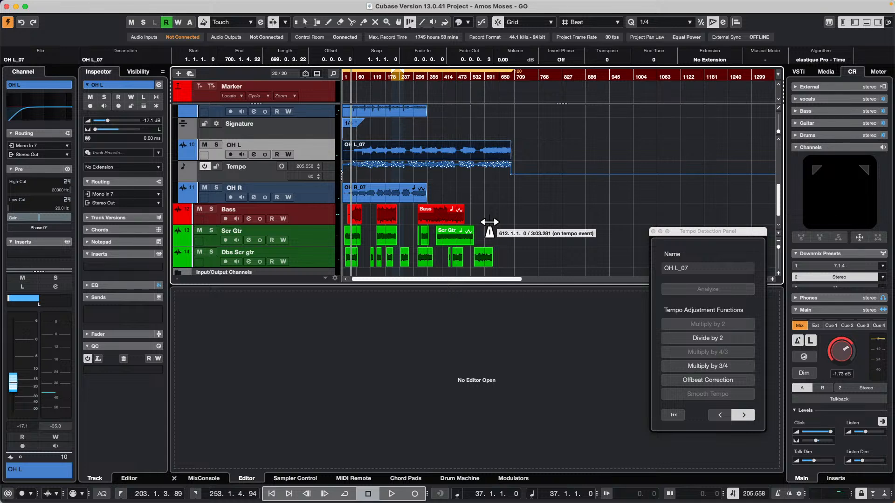
key(super+z)
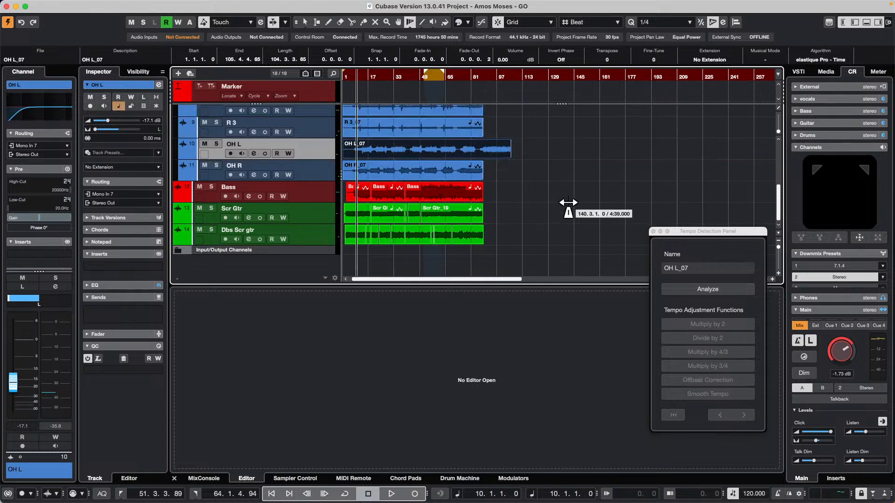
click(770, 60)
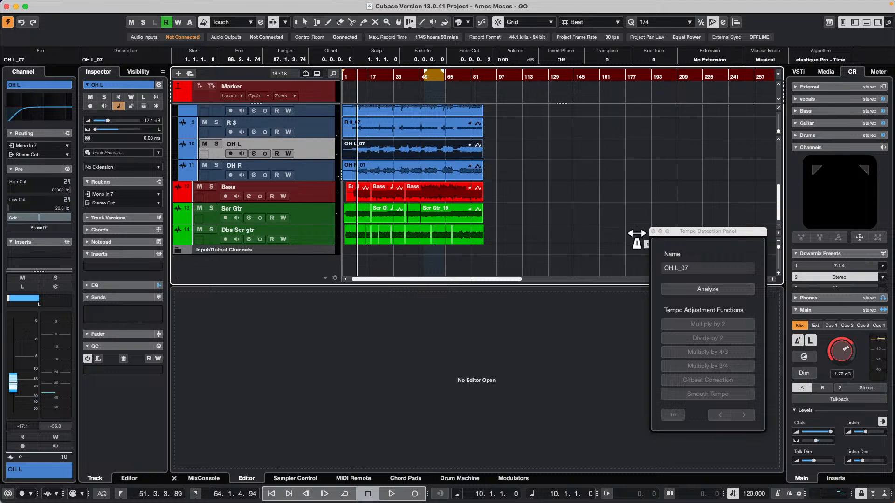
click(653, 231)
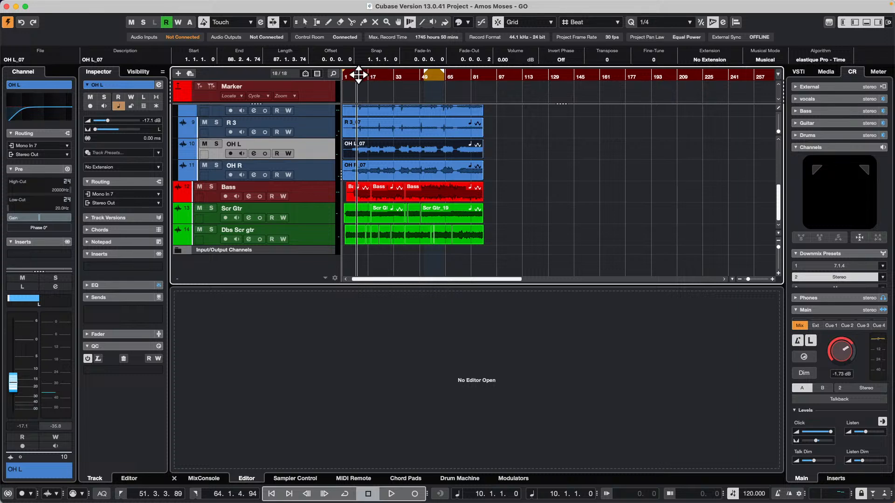
Add one stereo StudioDelay effect track, routed to Stereo Out, for the selected Scr Gtr and Dbs Scr gtr tracks
drag(358, 75, 380, 101)
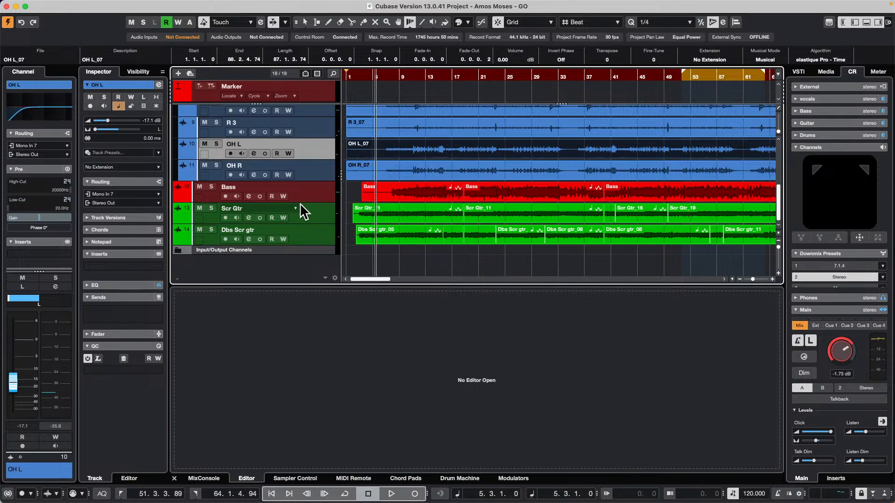
click(316, 215)
shift+click(314, 229)
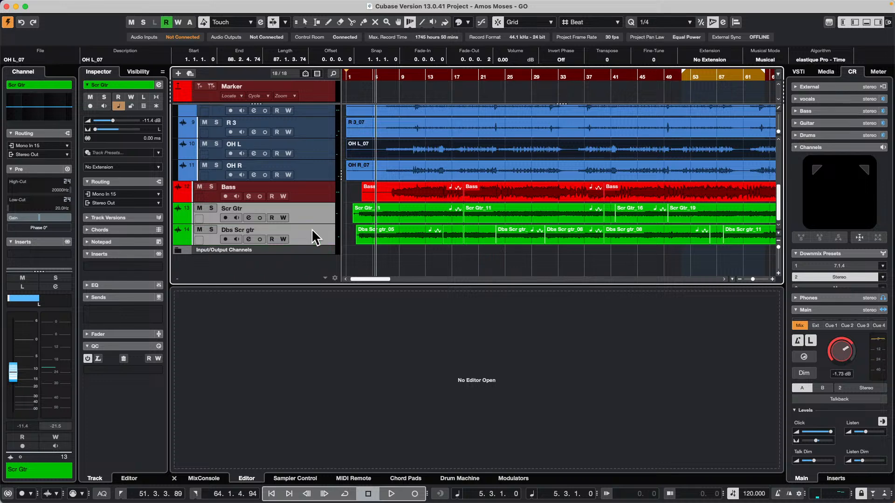
right_click(309, 211)
mouse_move(381, 216)
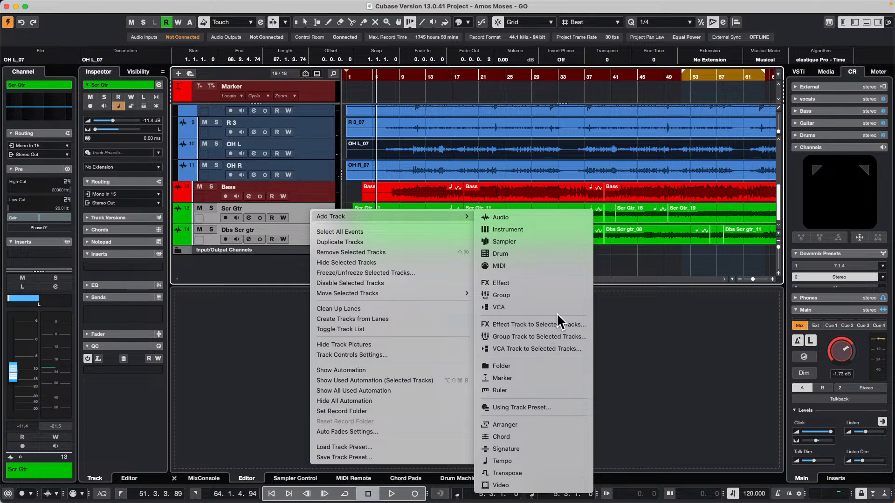
click(567, 325)
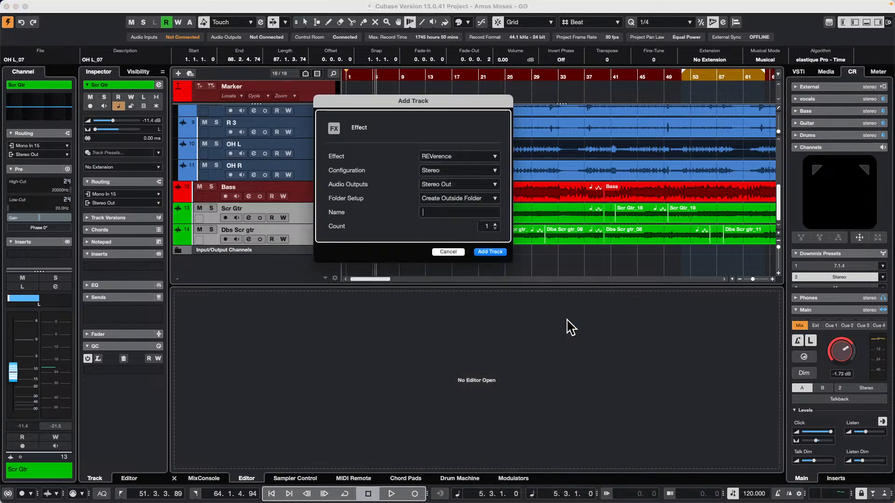
click(468, 159)
click(342, 215)
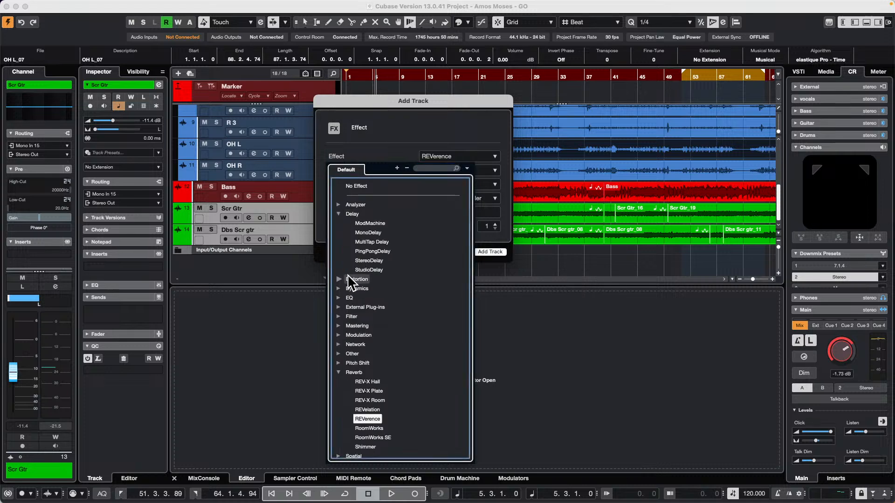
click(371, 276)
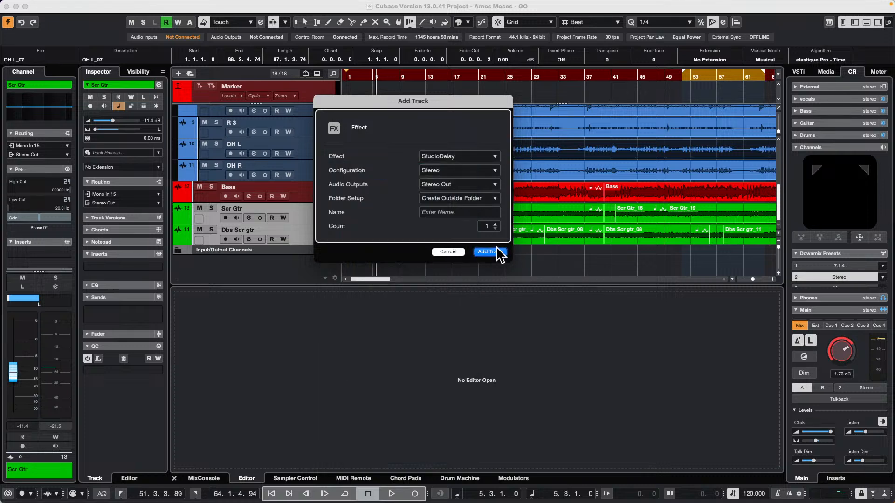
click(497, 256)
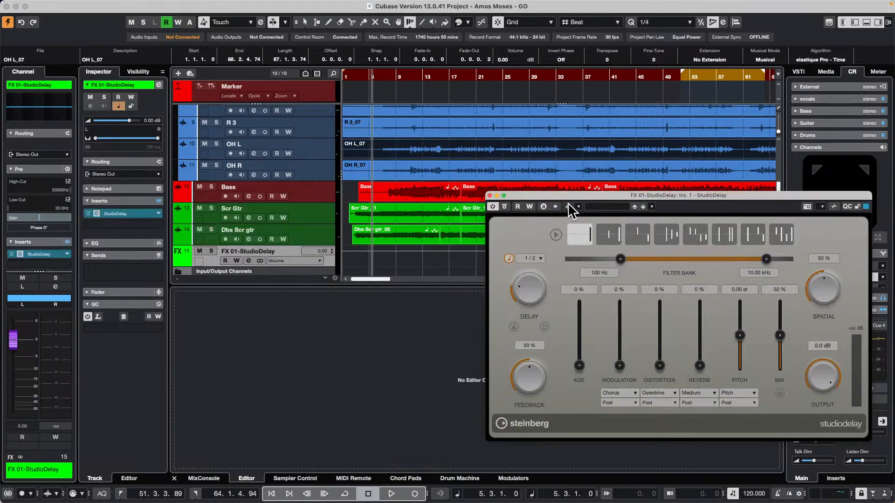
Move the StudioDelay window clear of the guitar tracks and set its tempo-synced delay time to 1/4
drag(570, 191, 493, 119)
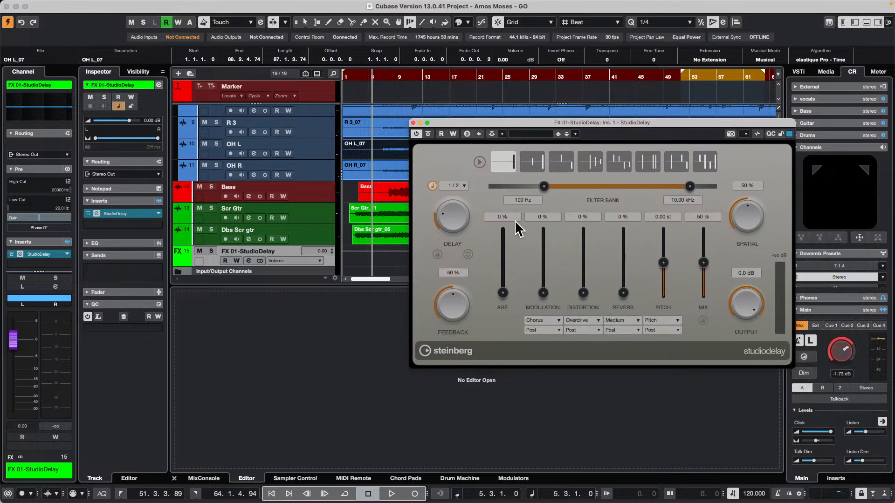
click(433, 186)
click(433, 186)
click(461, 186)
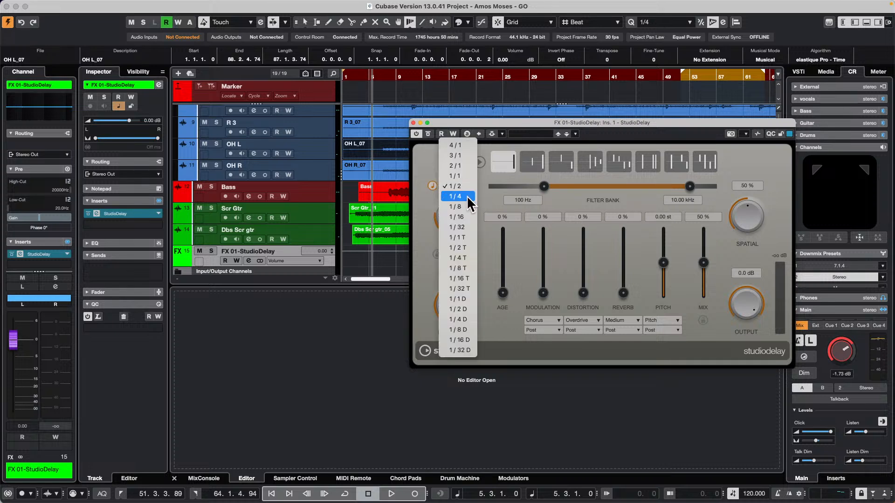
click(466, 196)
Play the project, solo the Scr Gtr and Dbs Scr gtr tracks to hear the delay, and stop playback
key(space)
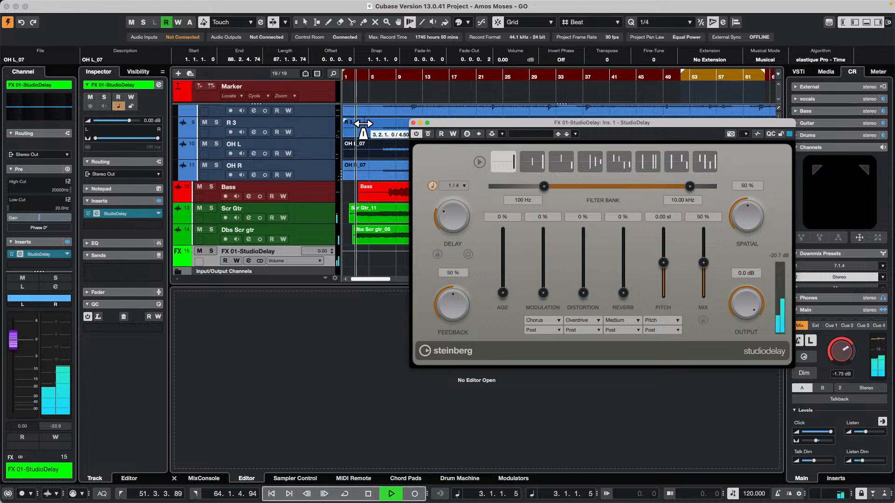
click(211, 206)
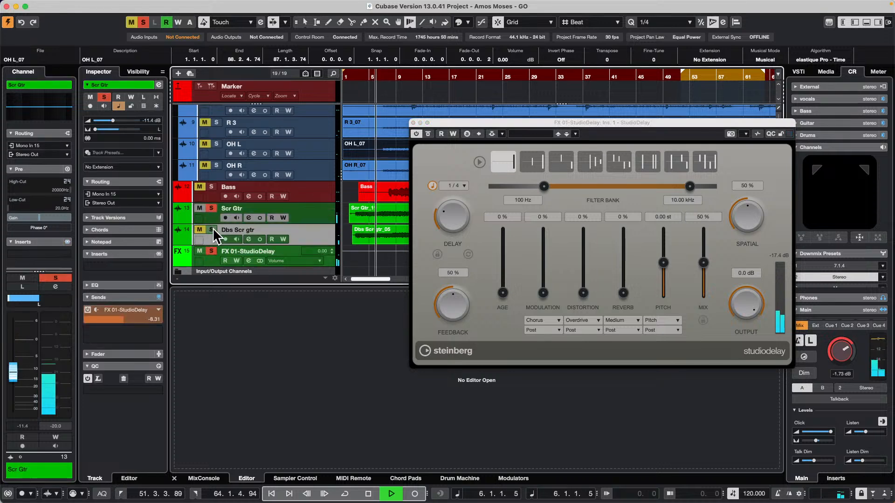
click(212, 229)
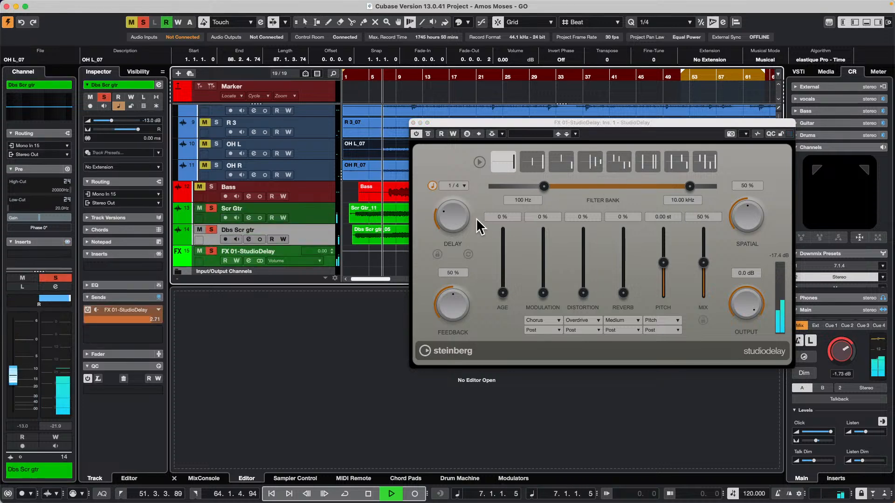
key(space)
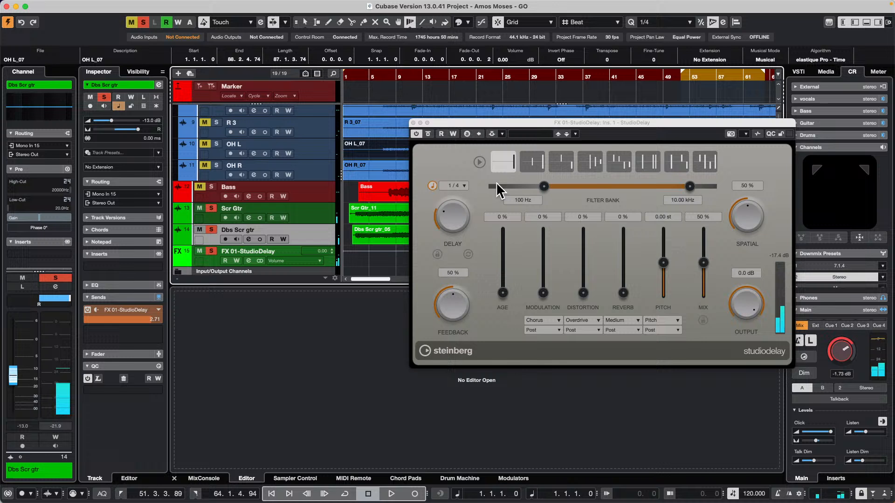
Restart playback and deactivate the tempo track so the project runs at the fixed tempo of 100
key(space)
click(466, 184)
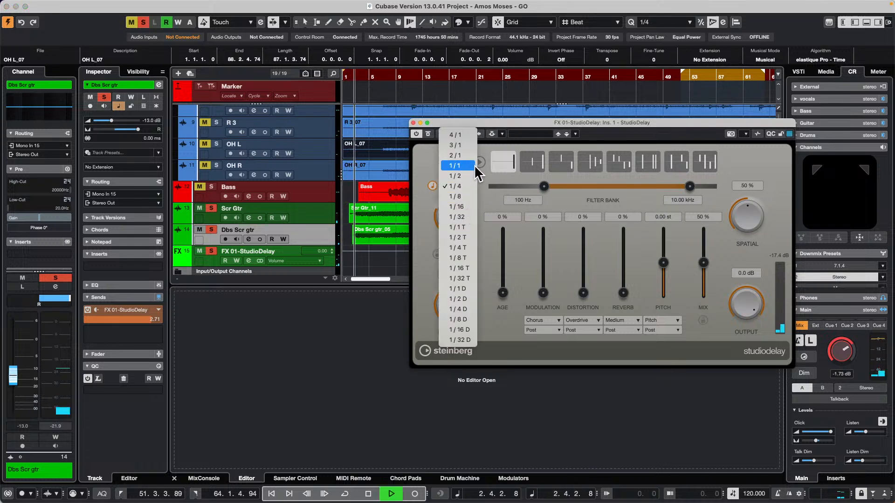
click(755, 498)
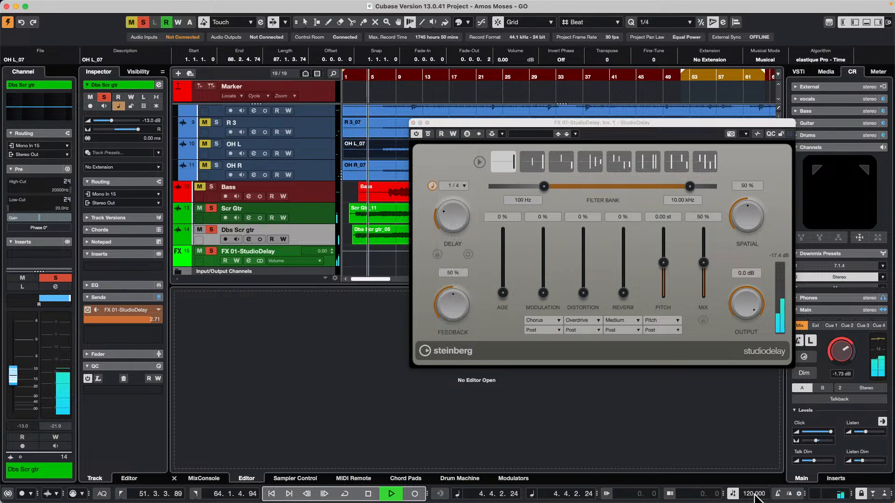
click(733, 494)
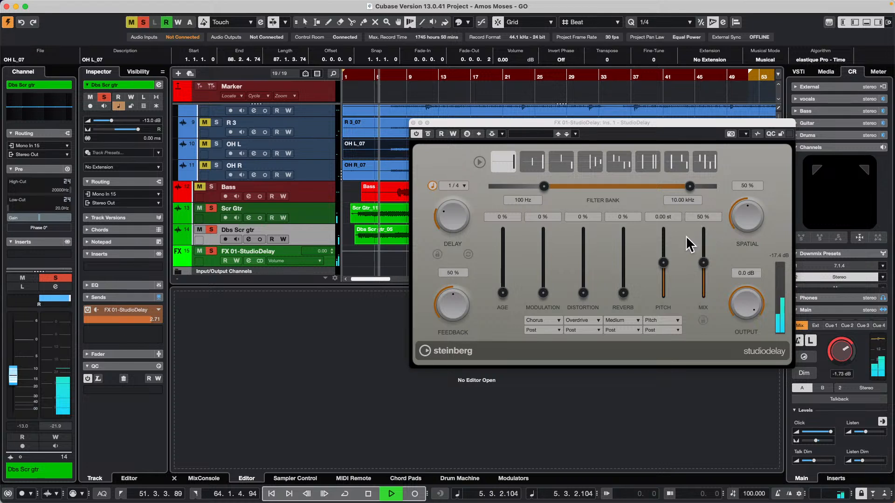
Set the tempo-synced StudioDelay time to 1/2, listen to the soloed guitars, and stop playback
click(433, 186)
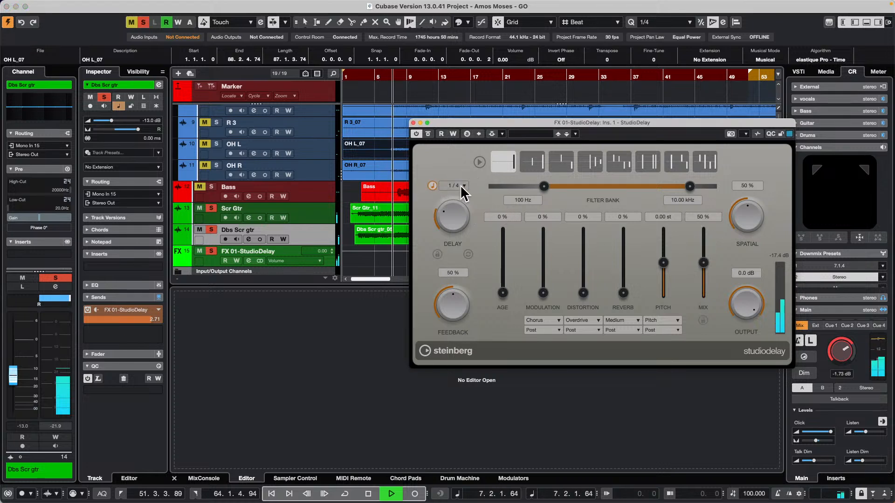
click(463, 187)
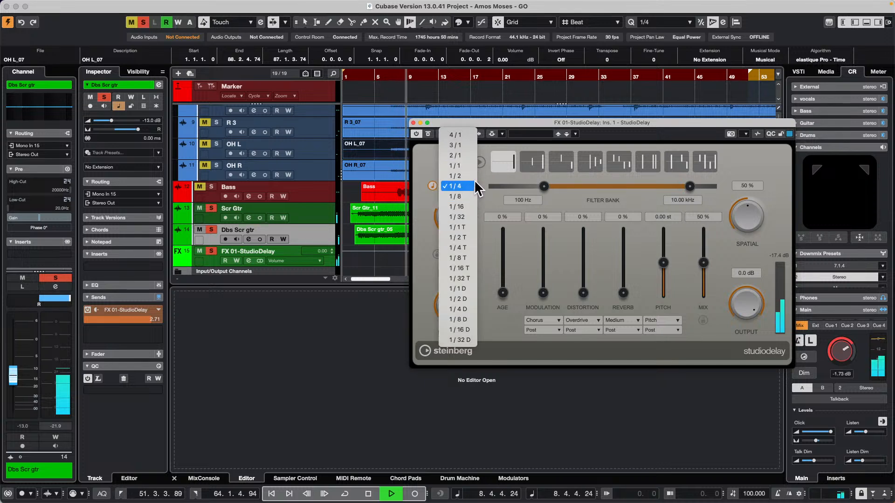
click(469, 175)
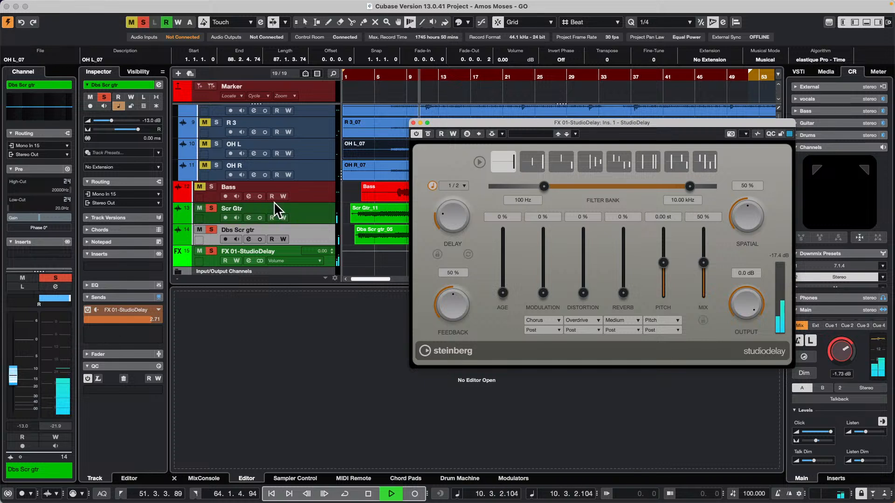
key(space)
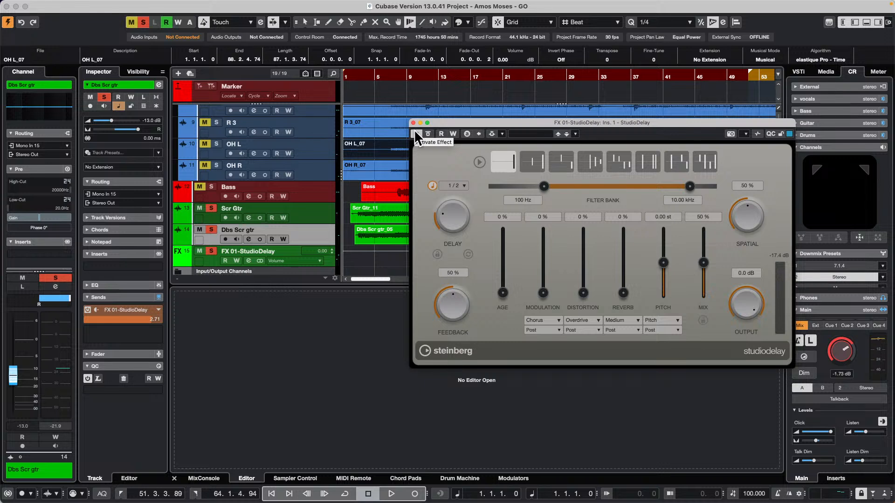
Examine the MIDI file and tempo track import commands, plus the MIDI File export and import options in the Preferences
mouse_move(266, 2)
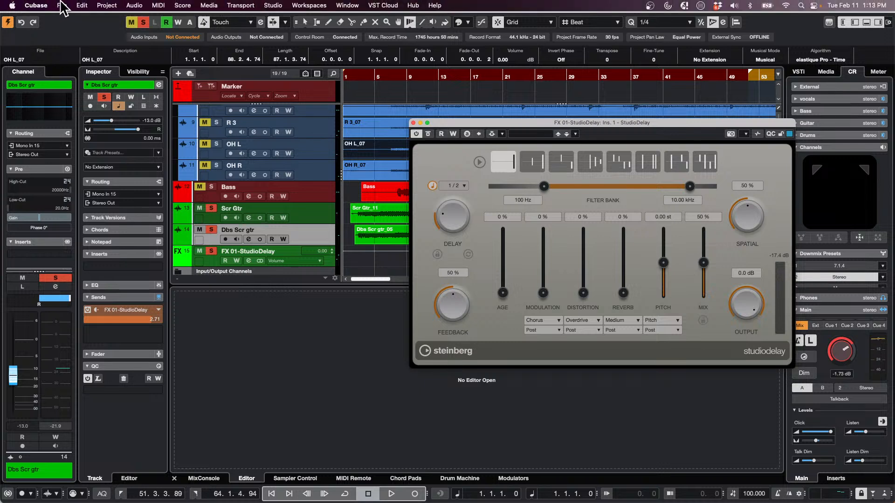
click(62, 6)
mouse_move(76, 150)
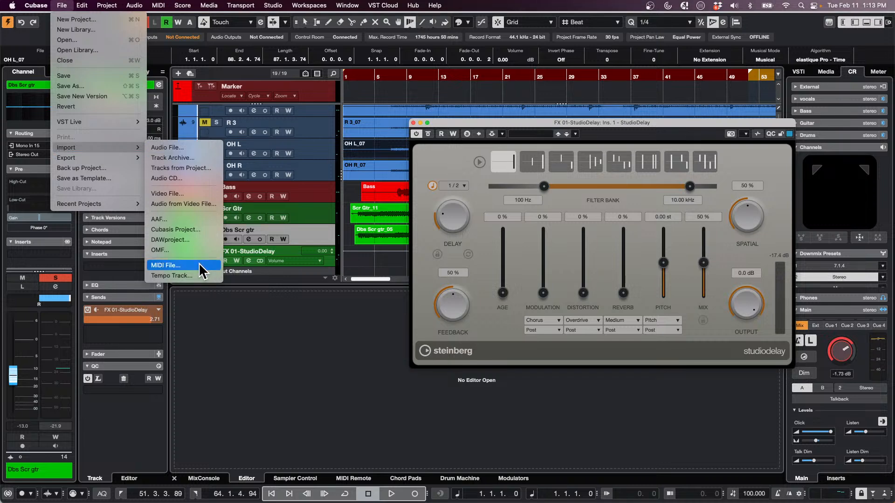
mouse_move(36, 6)
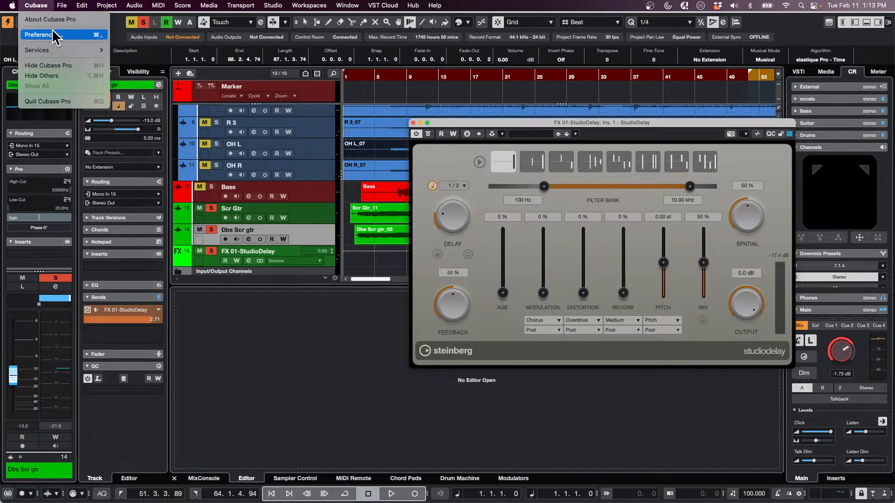
click(53, 35)
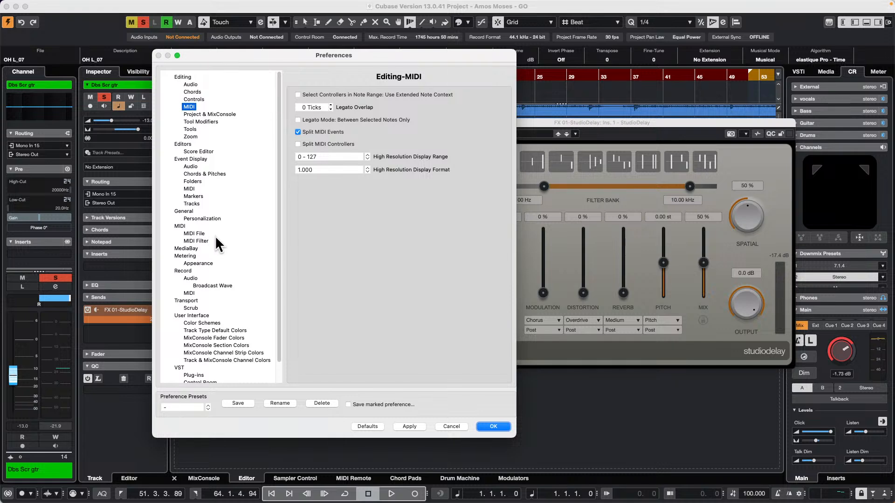
click(202, 240)
click(198, 233)
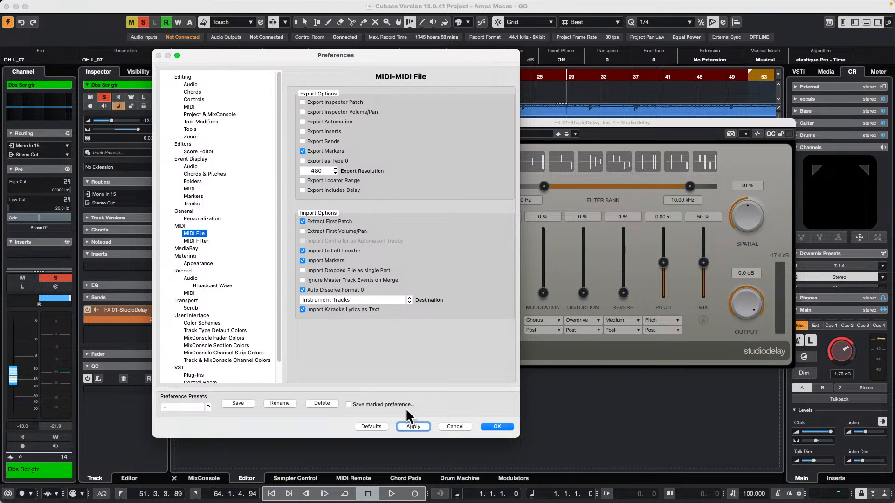
click(499, 427)
Close the StudioDelay window and activate group editing with Phase-Coherent AudioWarp on the drum folder track
click(414, 122)
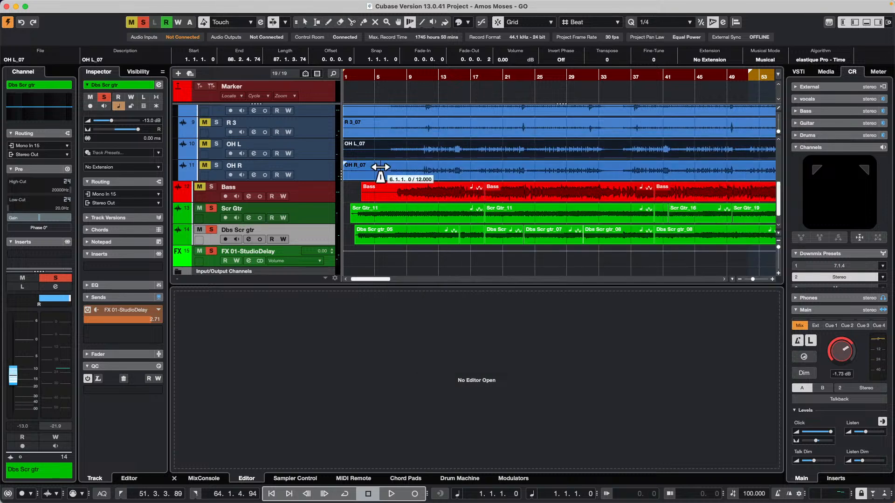
scroll(375, 196, up, 10)
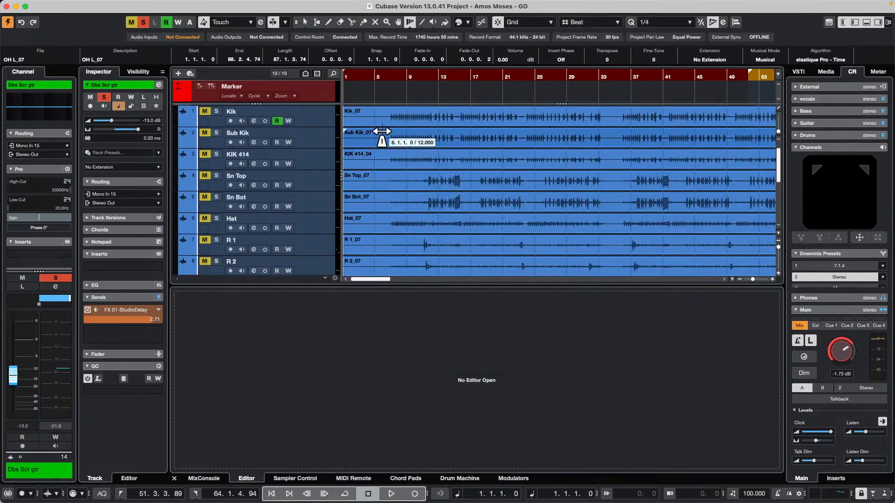
scroll(330, 156, up, 1)
click(335, 143)
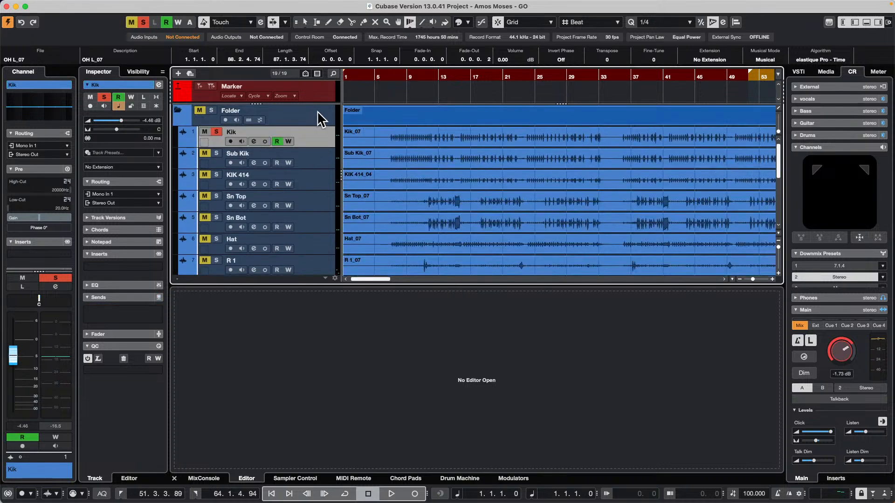
click(320, 122)
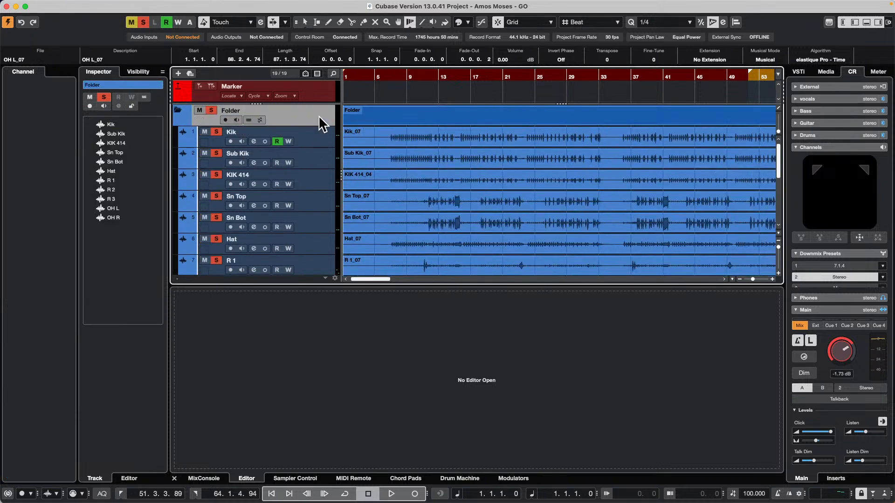
click(259, 118)
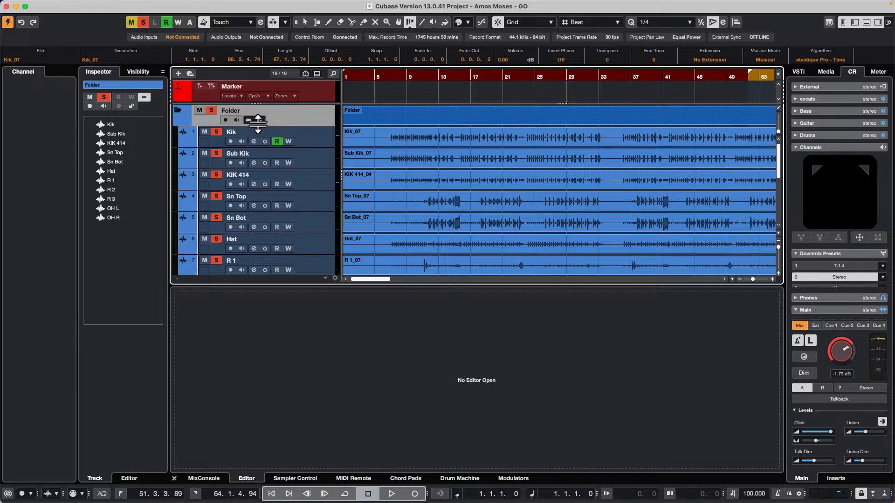
Try to warp the tempo grid on the drum tracks with the Time Warp tool
click(419, 151)
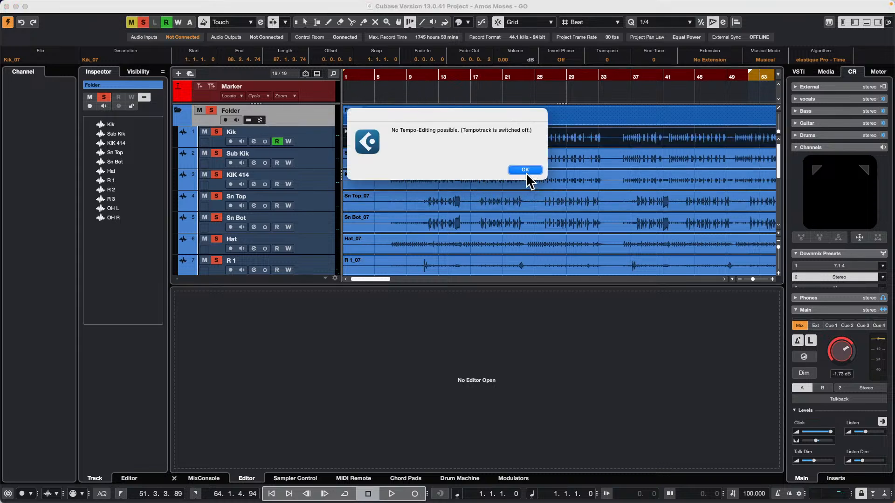
click(527, 169)
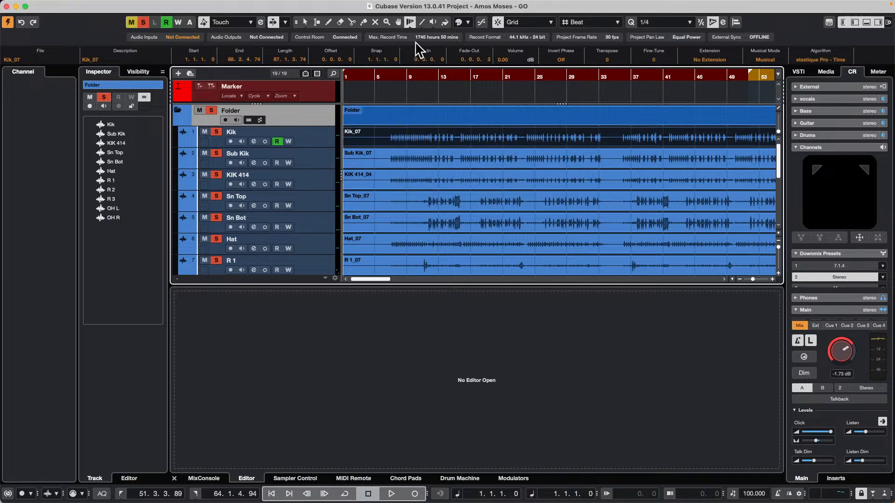
click(424, 80)
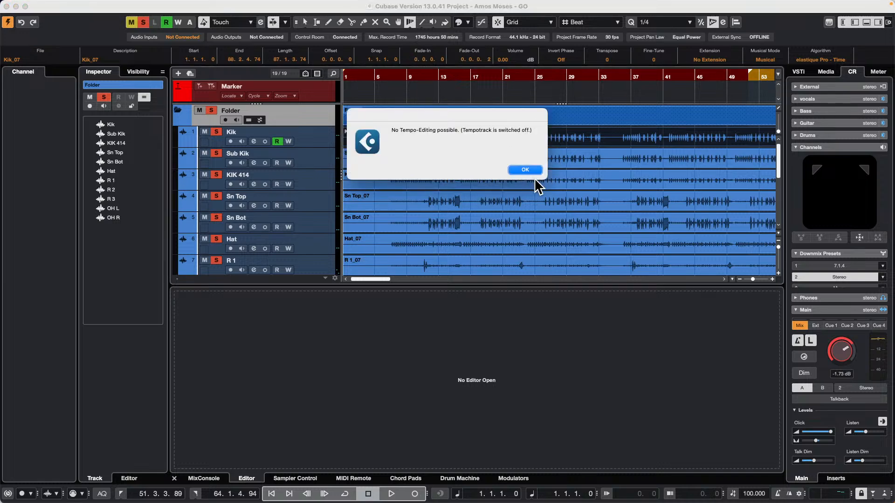
click(527, 169)
Reactivate the tempo track and switch the Time Warp tool to Free Warp mode
drag(432, 160, 497, 203)
key(h)
key(h)
key(h)
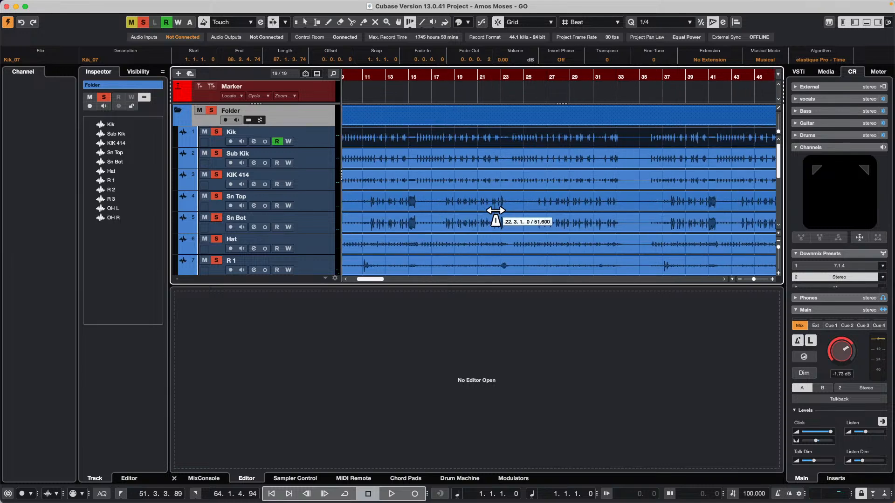
click(734, 493)
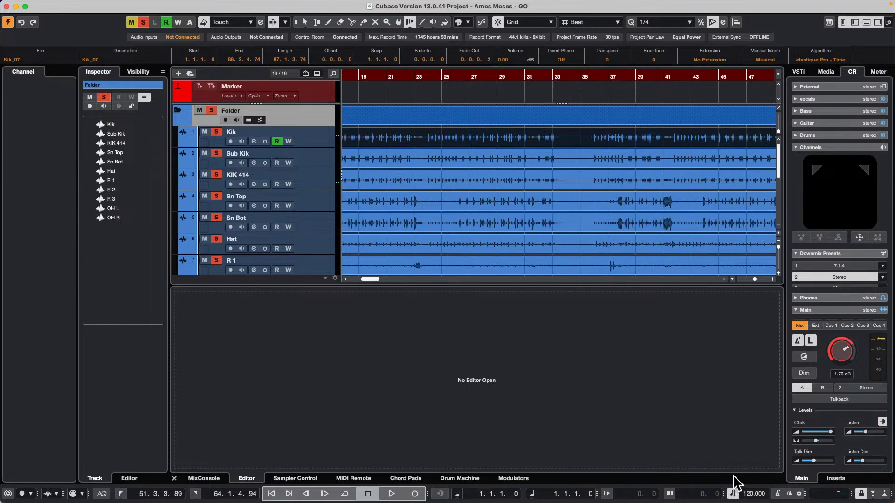
click(436, 140)
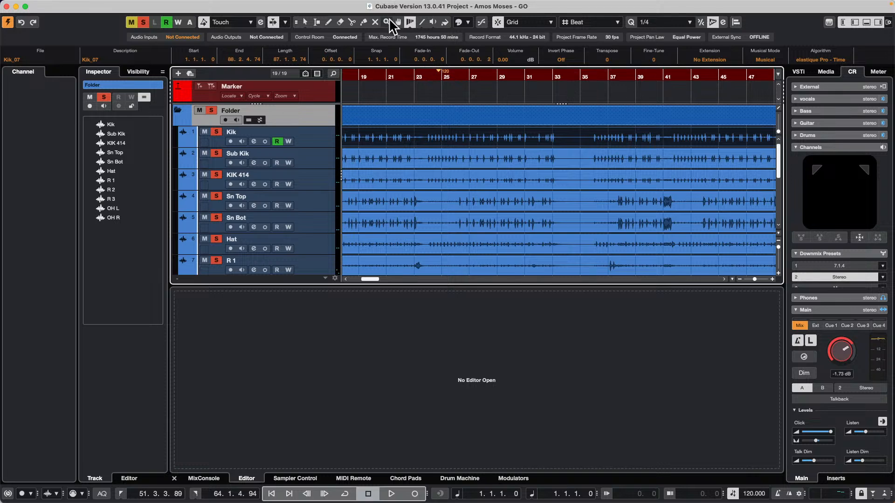
click(410, 25)
click(428, 54)
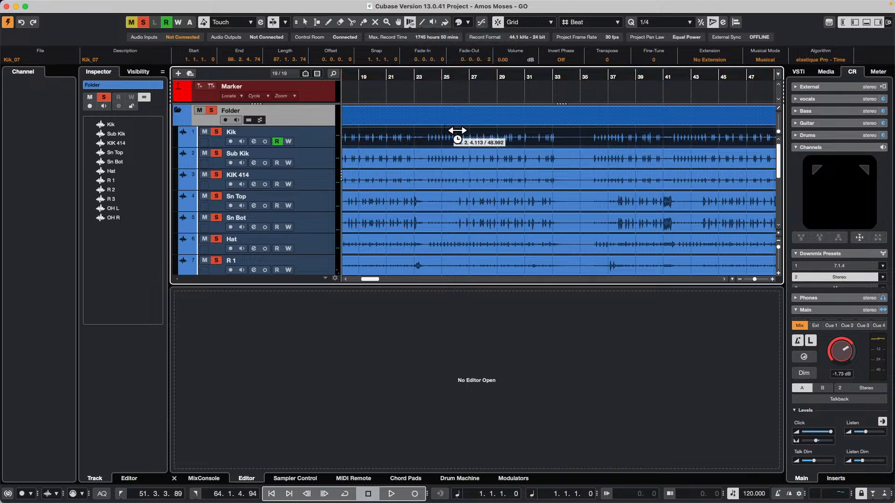
Add warp markers to the first three kick hits from bar 24 on the Kik track and return to the selection tool
drag(422, 73, 459, 152)
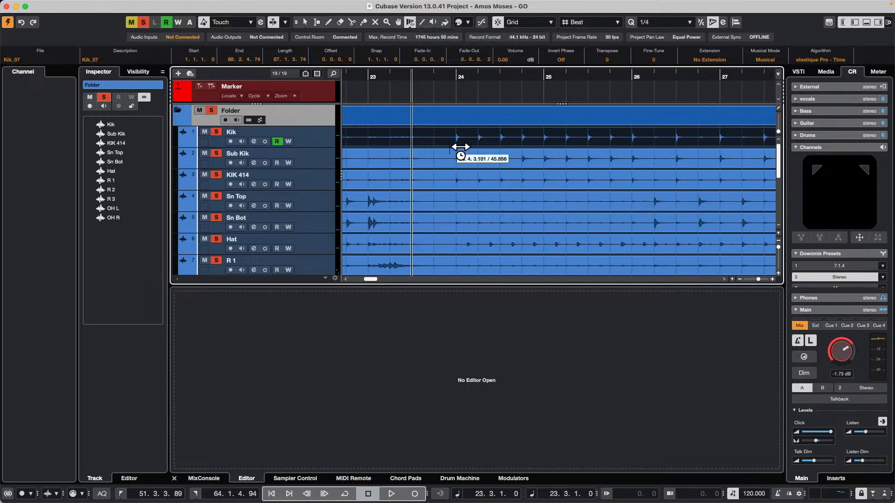
click(454, 136)
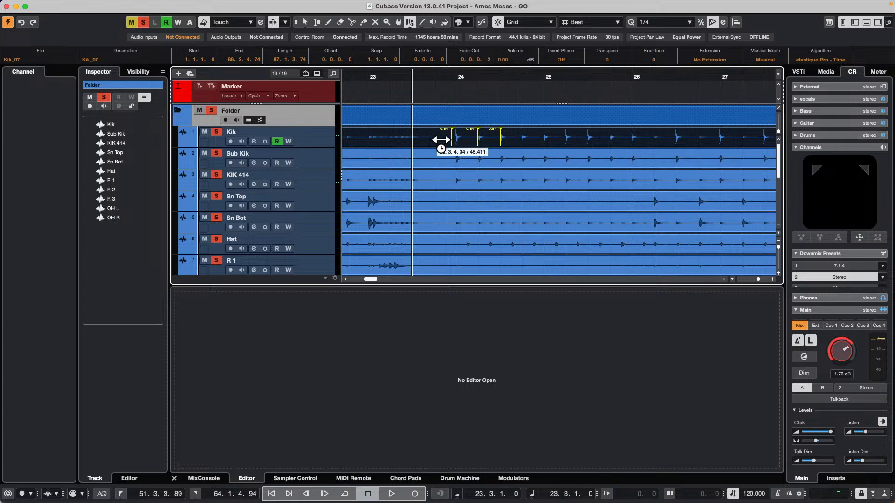
key(1)
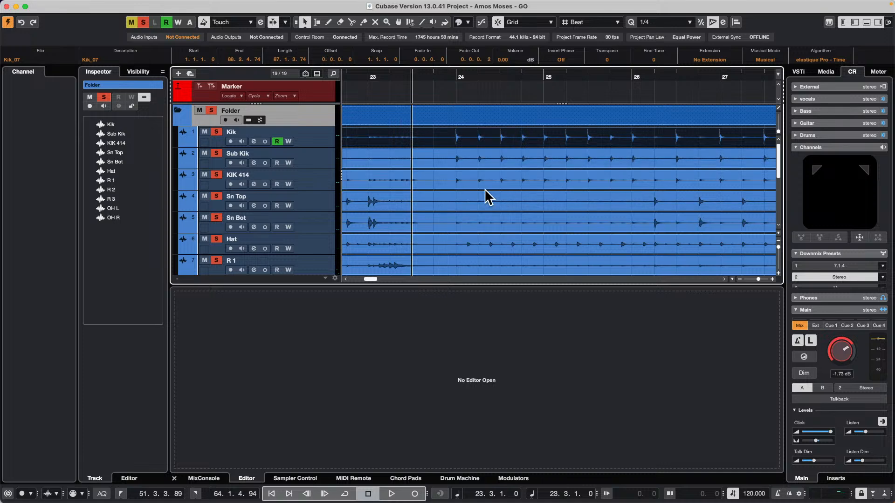
Select the events on all drum tracks in the folder, from Kik through OH R
scroll(485, 188, down, 5)
click(481, 204)
scroll(480, 193, up, 1)
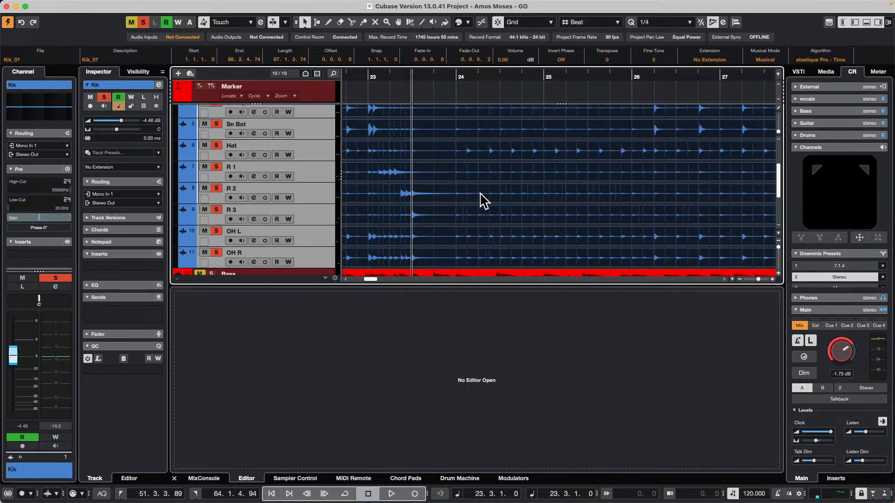
scroll(480, 193, up, 4)
With the Free Warp tool, add grouped drum warp markers at beats 1 to 3 of bar 24 and the hat hits between them
right_click(459, 149)
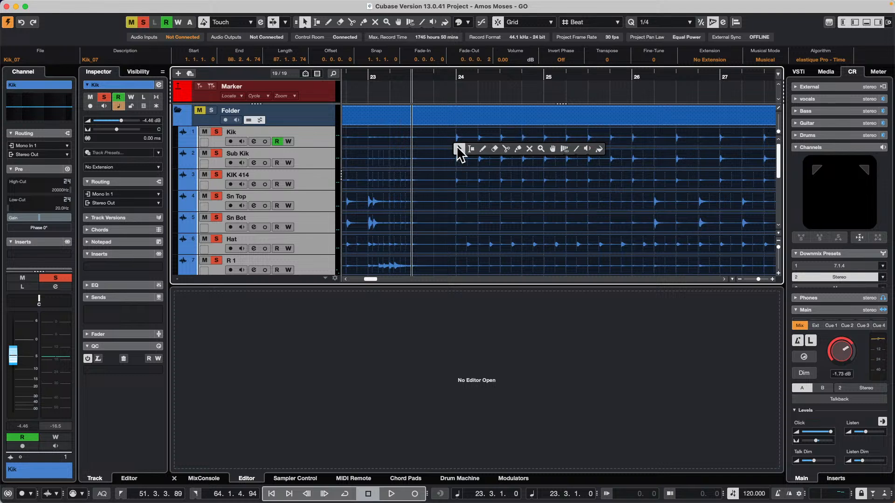
click(566, 152)
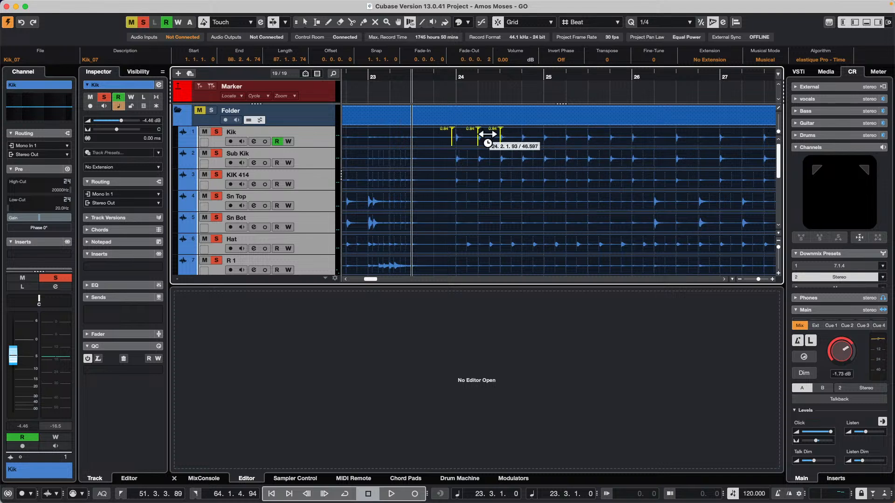
click(459, 159)
click(478, 161)
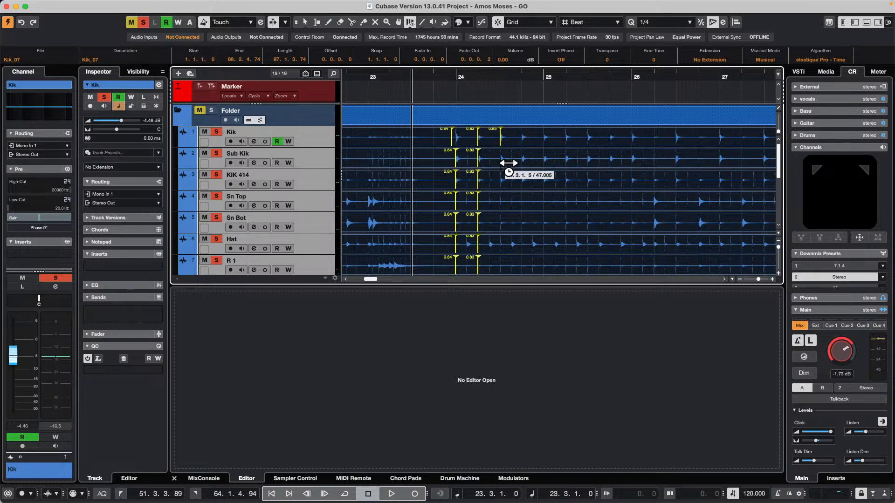
click(500, 160)
click(489, 247)
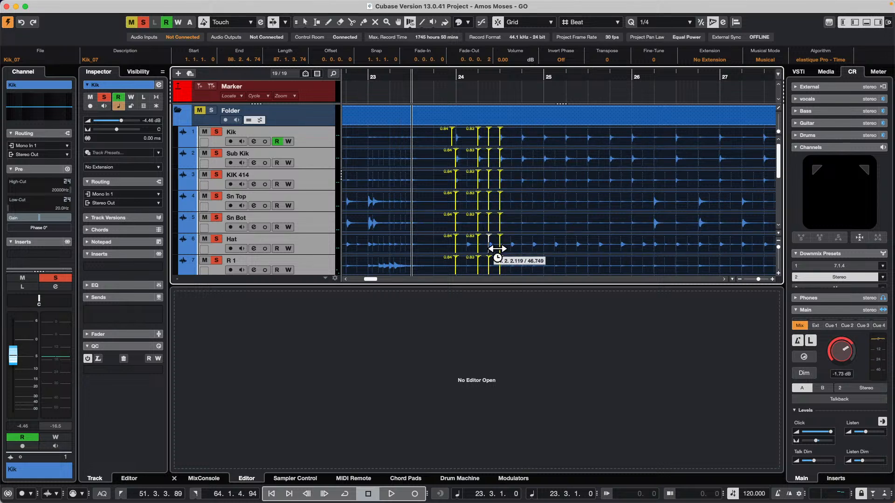
click(467, 247)
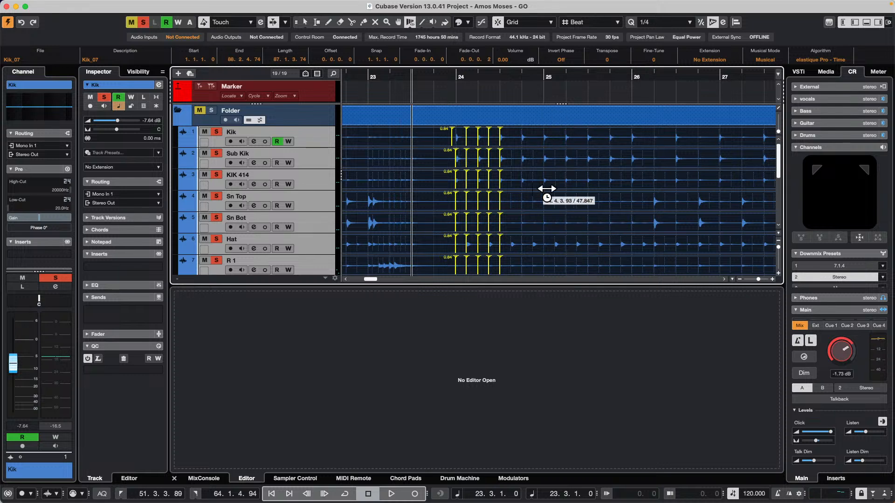
Add grouped drum warp markers at the kick hits on beat 4 of bar 24 and beats 1 and 2 of bar 25
click(522, 166)
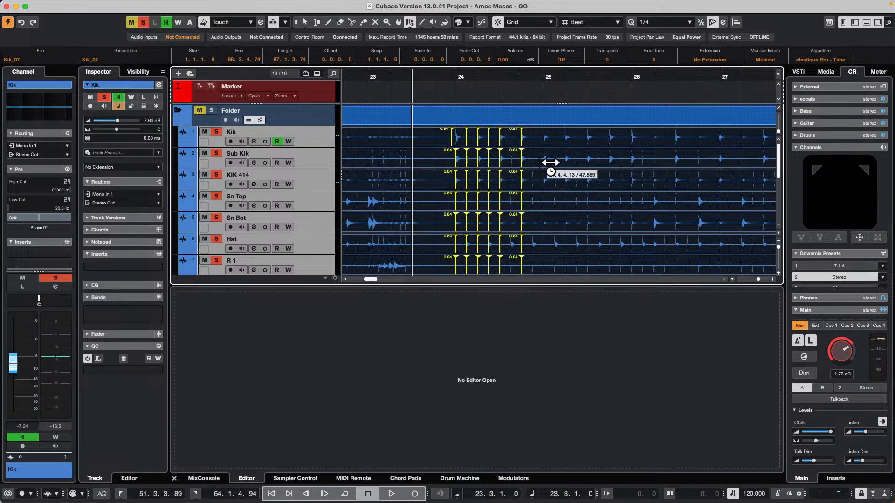
click(543, 166)
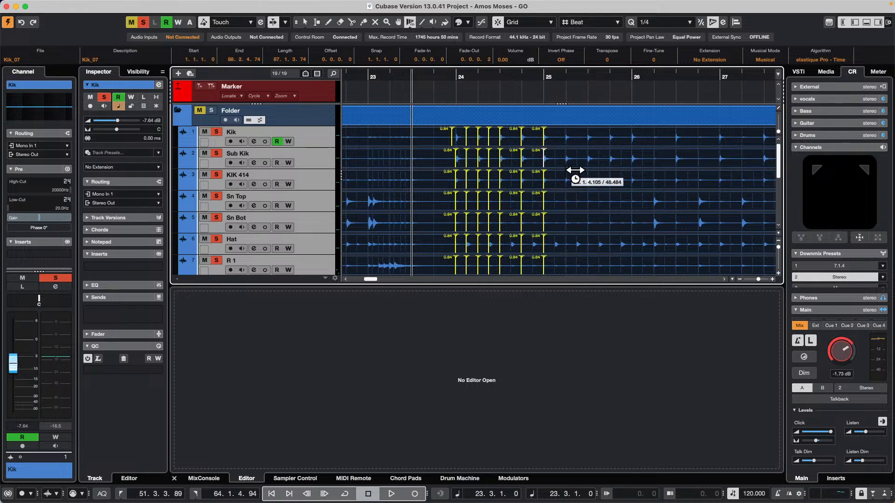
click(565, 166)
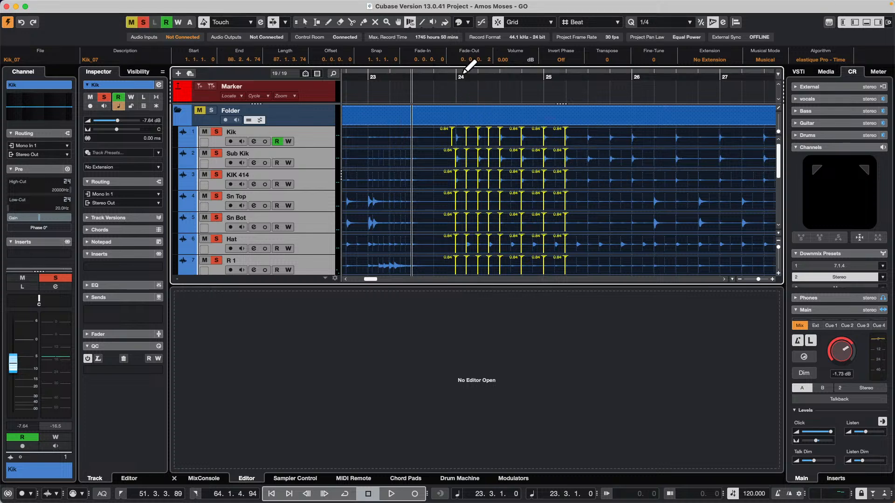
Move the grouped drum warp marker at beat 3 of bar 24 slightly later and the one at beat 2 of bar 25 earlier
drag(463, 76, 471, 102)
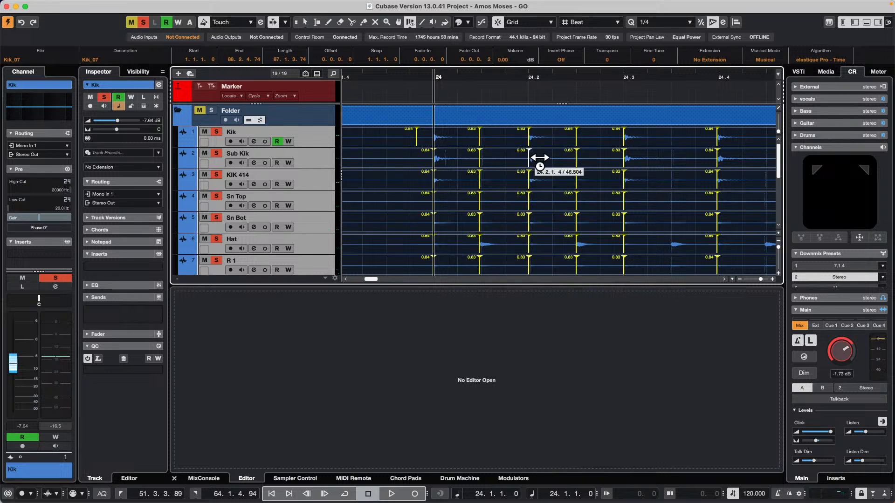
mouse_move(539, 157)
mouse_down()
mouse_move(521, 162)
mouse_move(548, 167)
mouse_up()
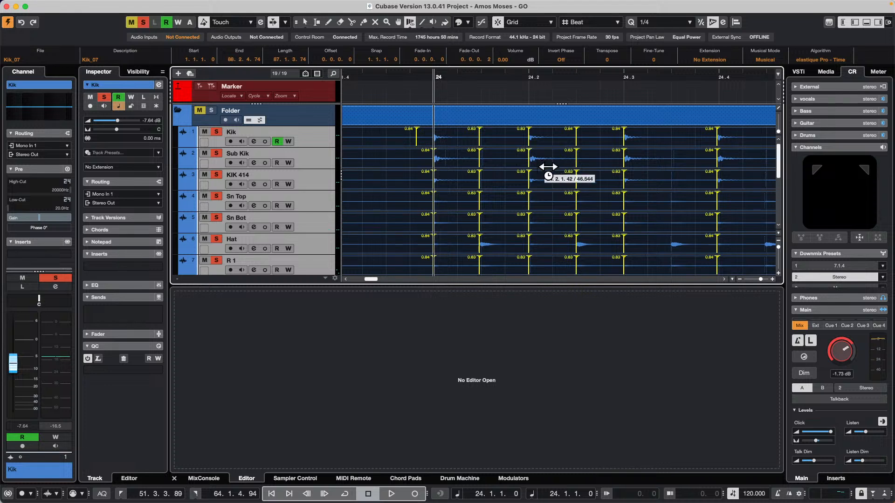
scroll(547, 169, down, 5)
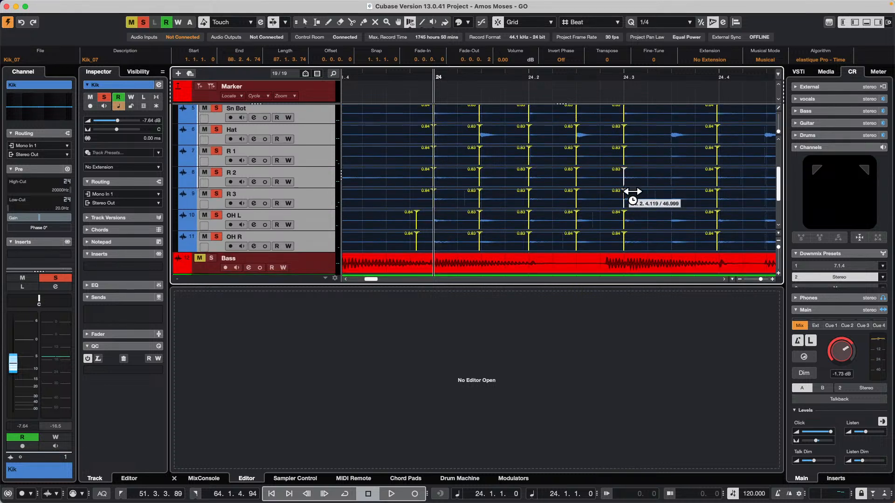
mouse_move(633, 192)
mouse_down()
mouse_move(657, 192)
mouse_move(640, 188)
mouse_up()
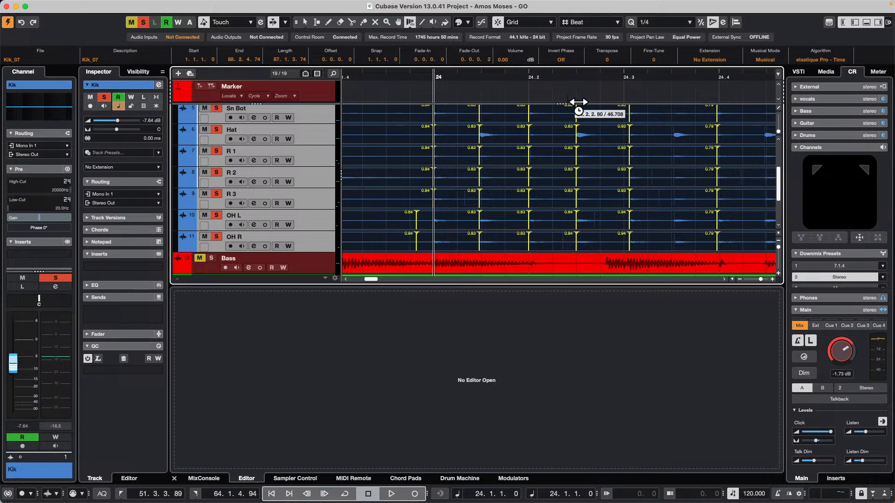
drag(532, 76, 535, 58)
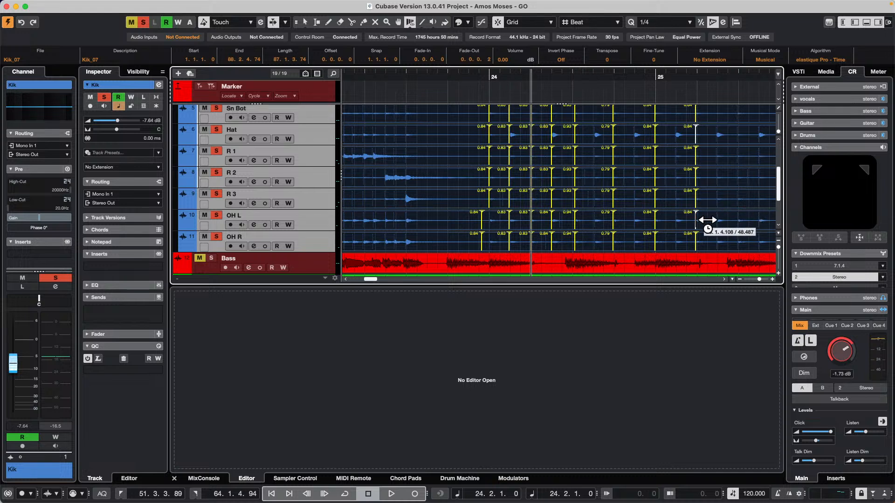
mouse_move(707, 220)
mouse_down()
mouse_move(746, 221)
mouse_move(680, 215)
mouse_up()
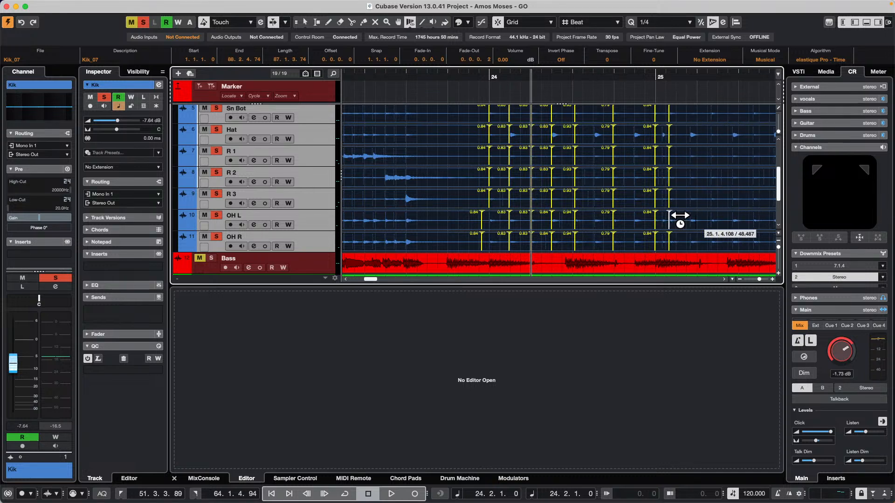
Add grouped drum warp markers at the hat hits just before beats 2 and 3 of bar 25, moving the first slightly later
click(693, 140)
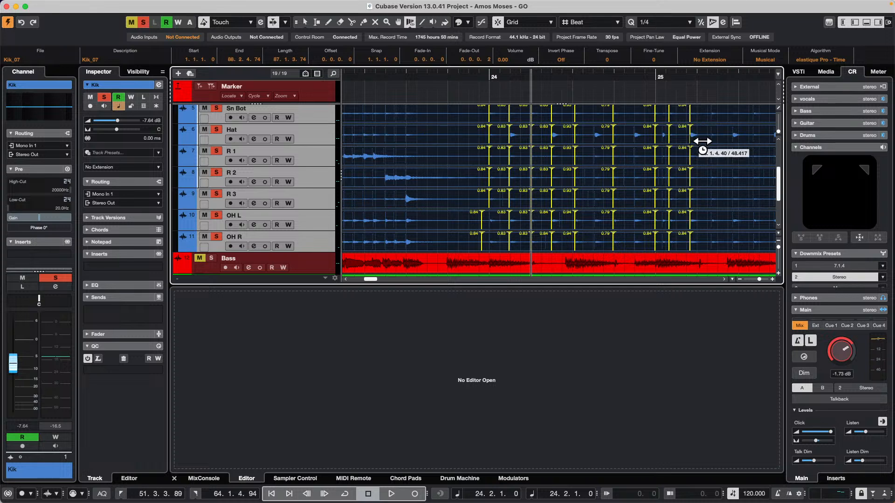
click(743, 140)
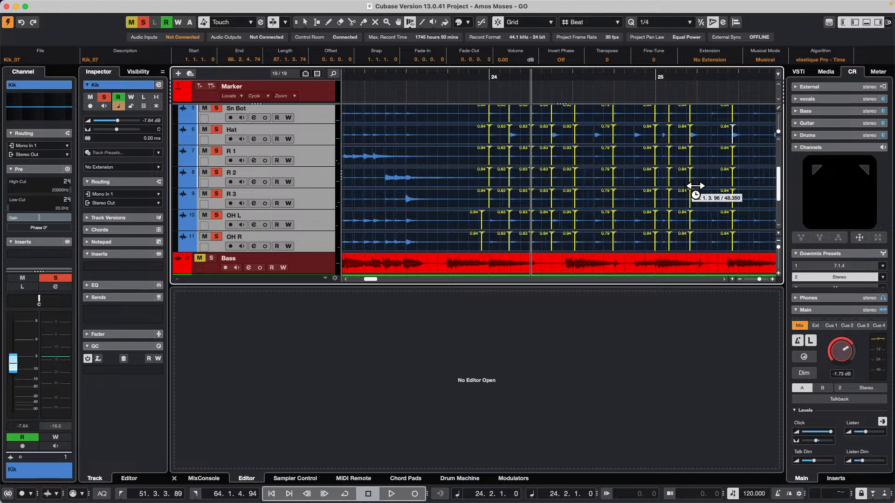
mouse_move(698, 186)
mouse_down()
mouse_move(720, 184)
mouse_move(691, 191)
mouse_move(715, 181)
mouse_move(703, 186)
mouse_move(733, 120)
mouse_move(737, 181)
mouse_up()
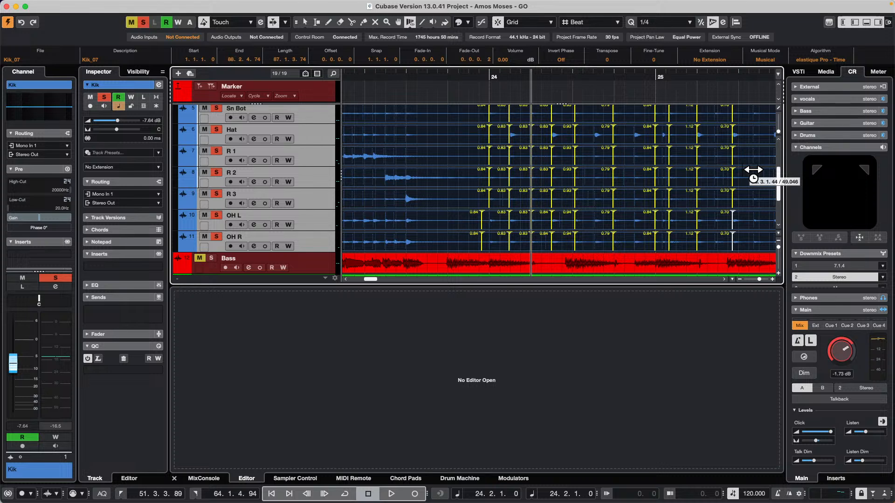
Switch to the open project "jump off" and activate it
click(349, 5)
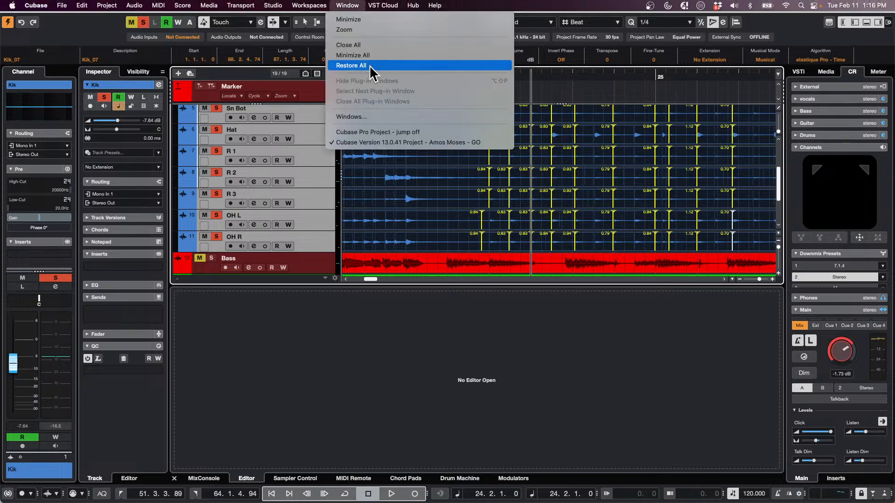
click(387, 135)
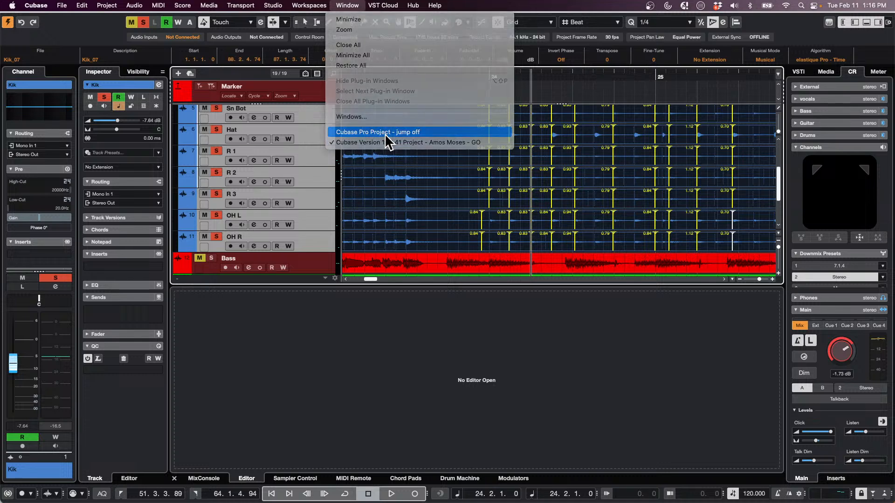
click(8, 23)
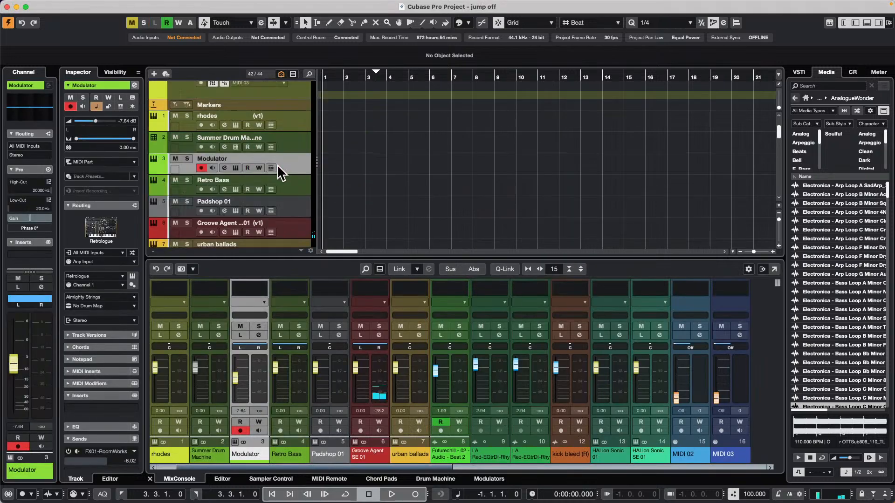
Select the Retro Bass track and load StepDesigner in its first MIDI insert slot
scroll(242, 179, up, 3)
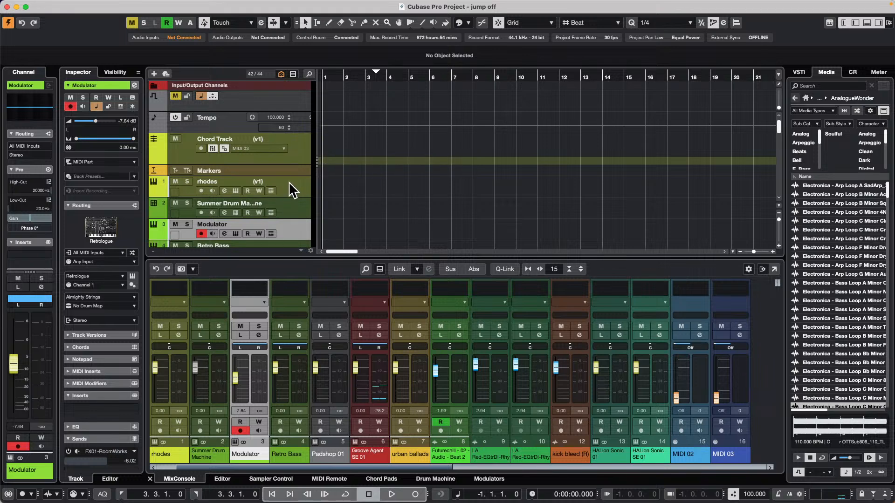
scroll(295, 188, down, 1)
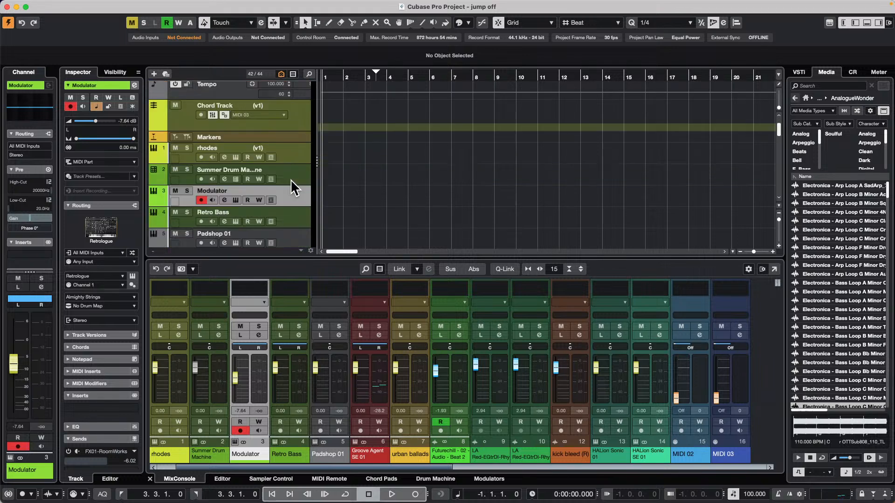
click(295, 218)
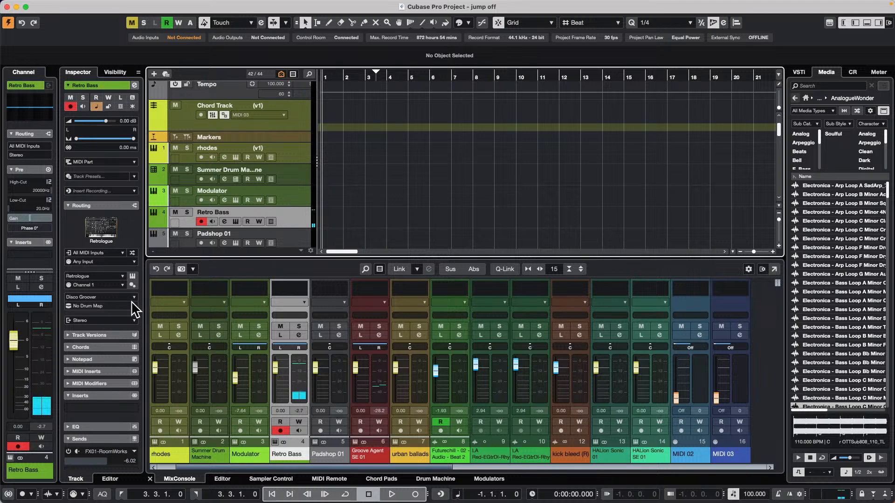
click(105, 370)
click(117, 391)
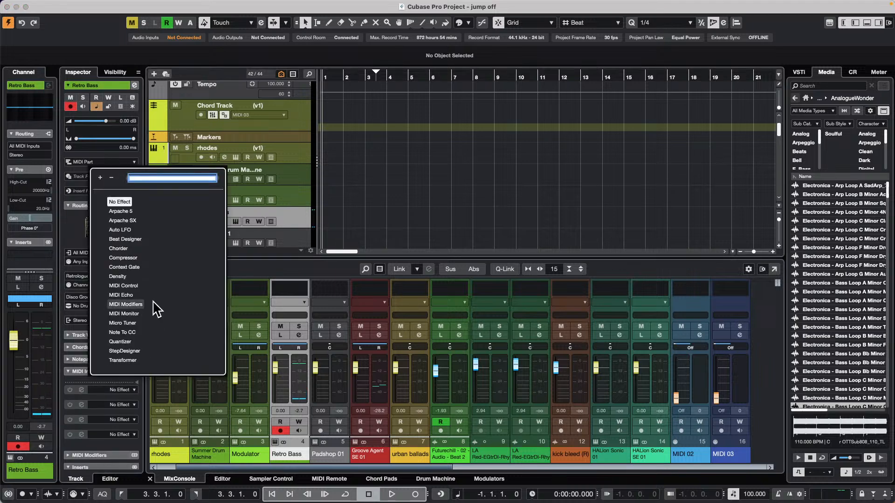
click(124, 351)
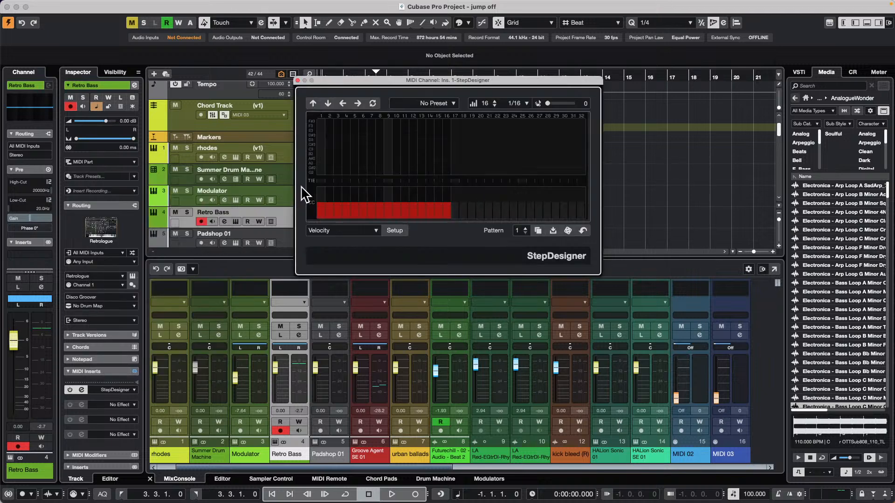
Load the factory preset 303 Sequence 1 in StepDesigner and move the plug-in window clear of the first bars
click(439, 103)
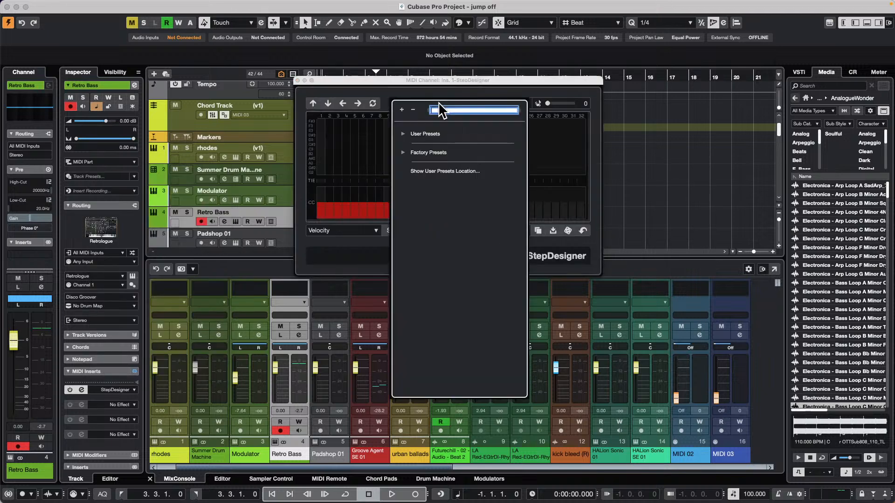
click(404, 134)
click(403, 171)
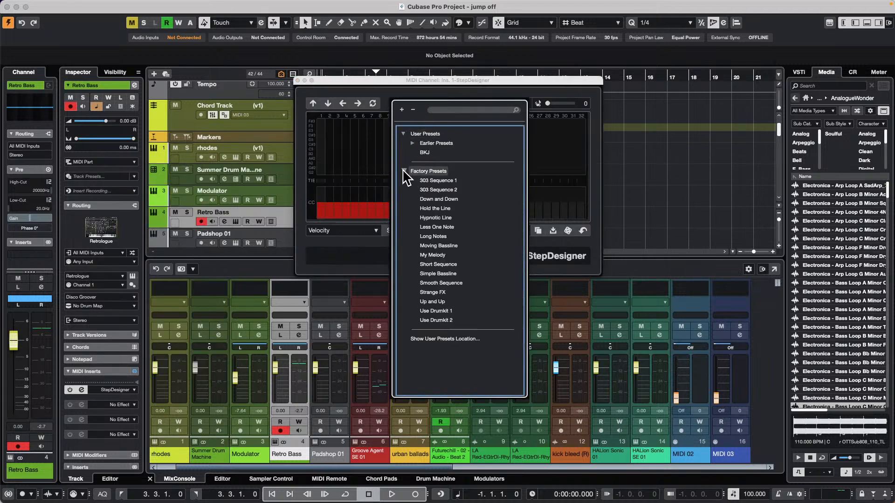
click(432, 182)
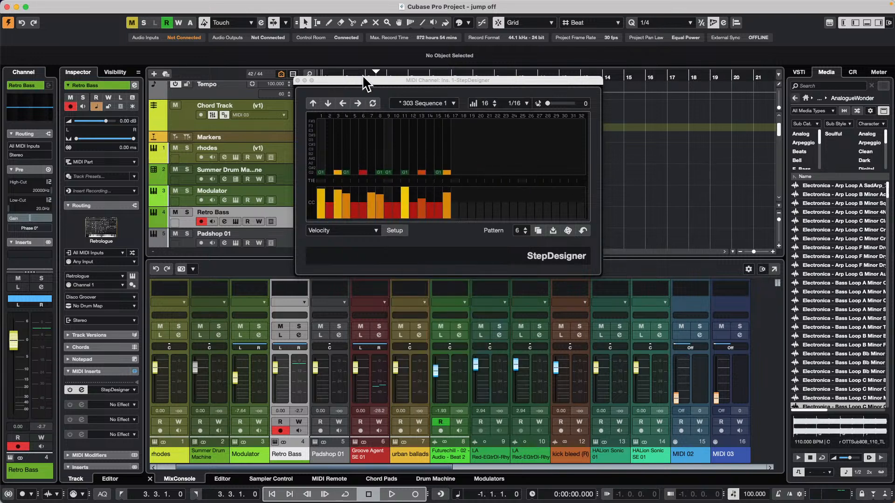
drag(367, 80, 585, 95)
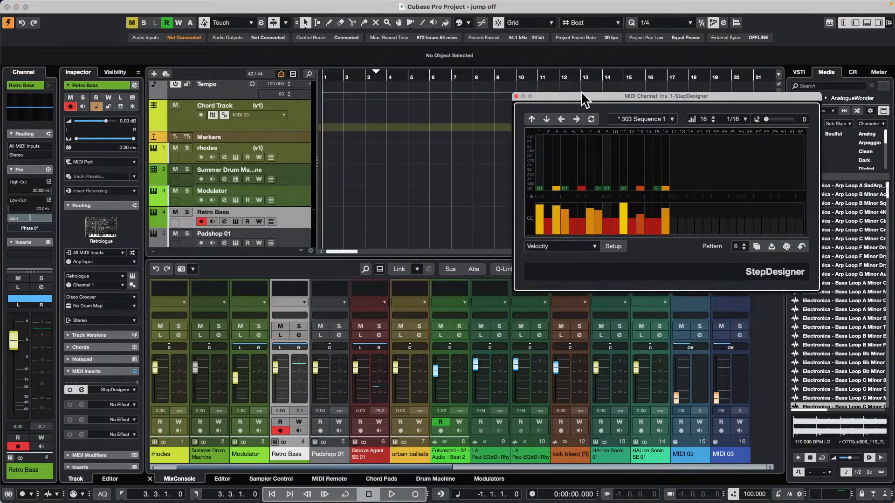
Solo the Retro Bass track and create a MIDI part on it from bar 1 to position 3.3.1.0
click(332, 77)
click(188, 212)
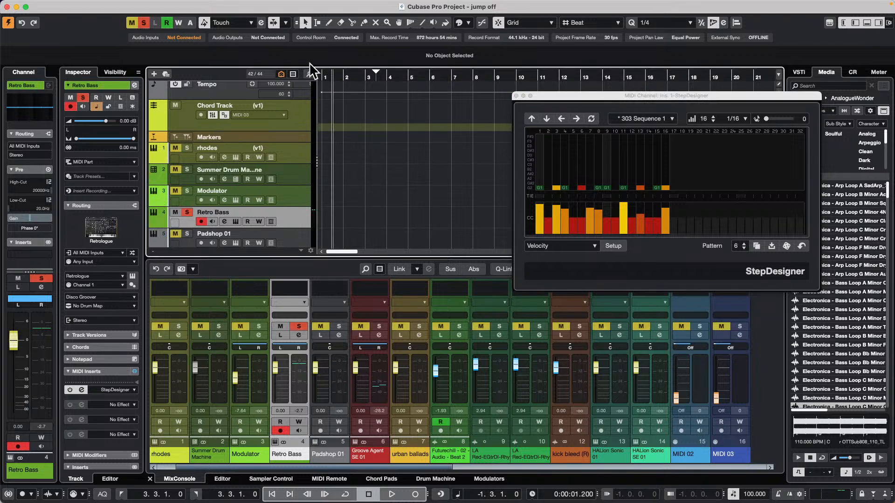
drag(337, 78, 402, 251)
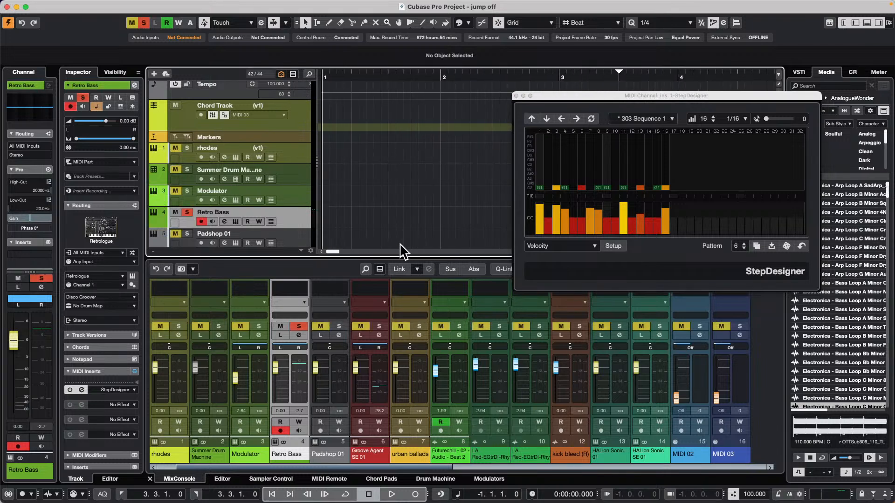
double_click(357, 220)
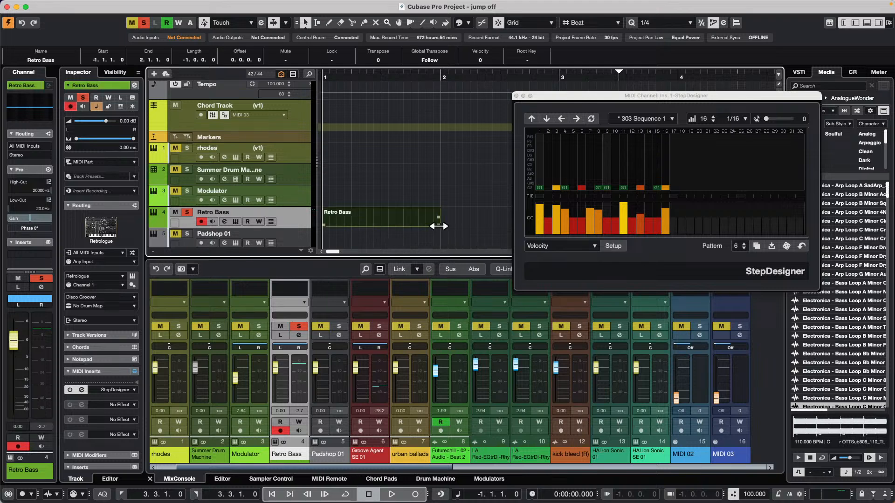
drag(439, 226, 619, 230)
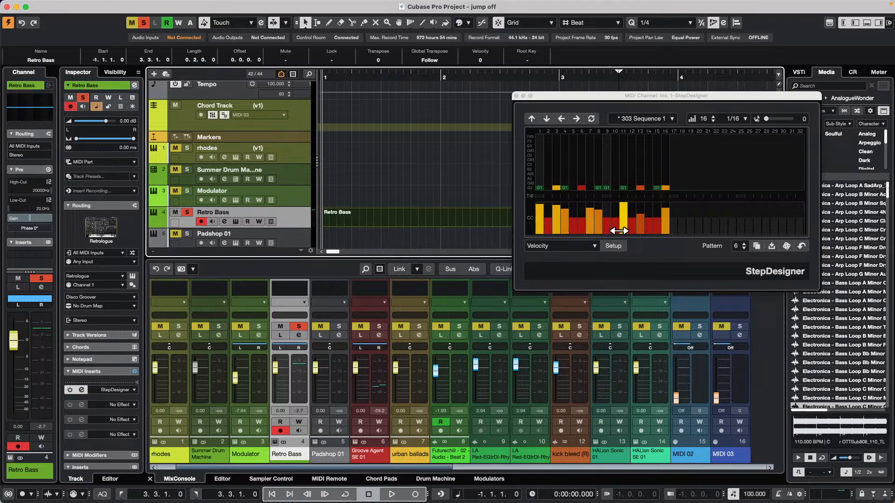
Open the Retro Bass part for note editing and draw one-bar notes C#2 in bar 1 and D#2 in bar 2
double_click(349, 220)
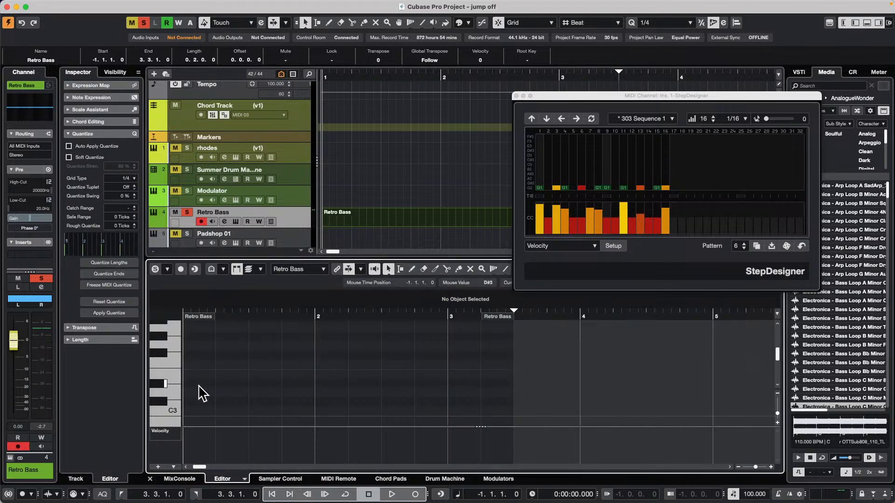
click(165, 406)
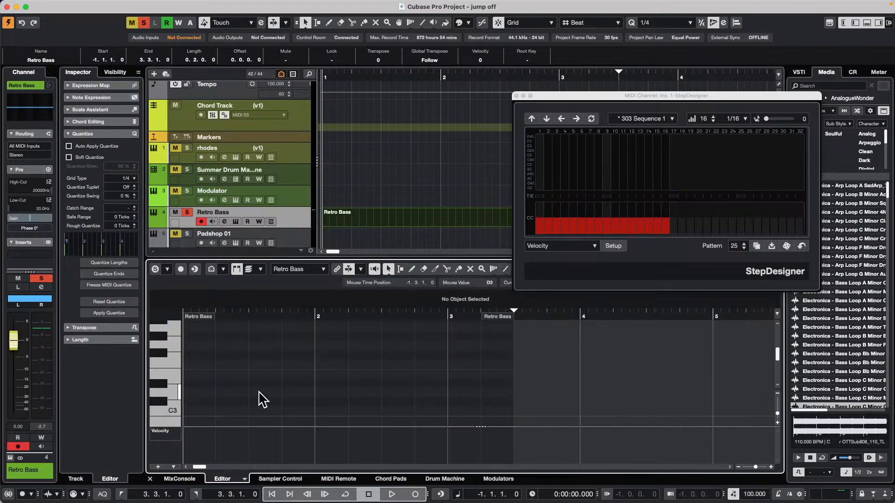
scroll(244, 395, down, 5)
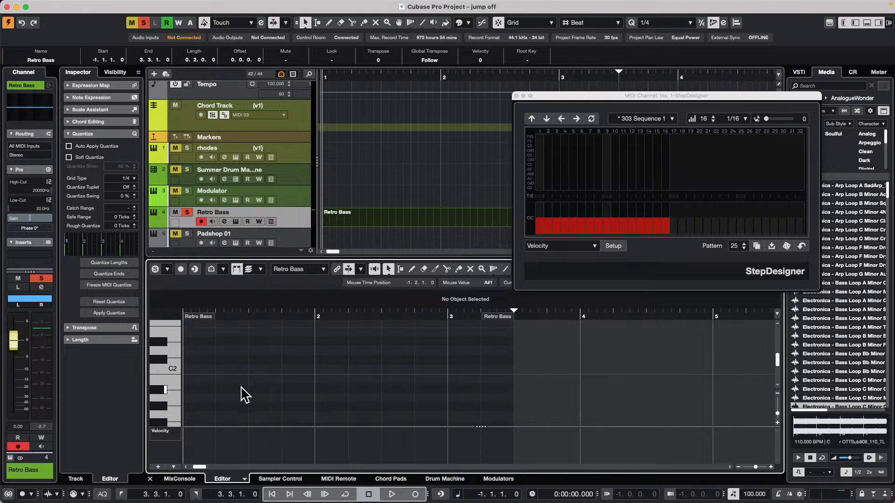
right_click(212, 377)
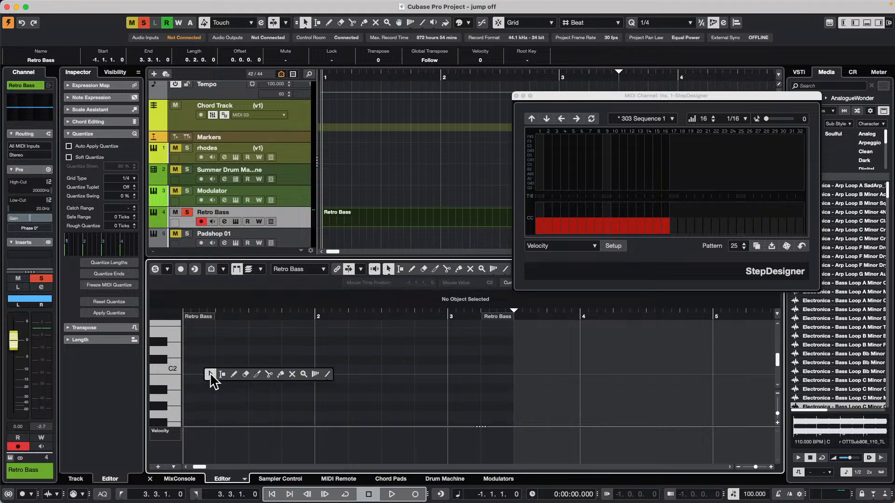
click(234, 375)
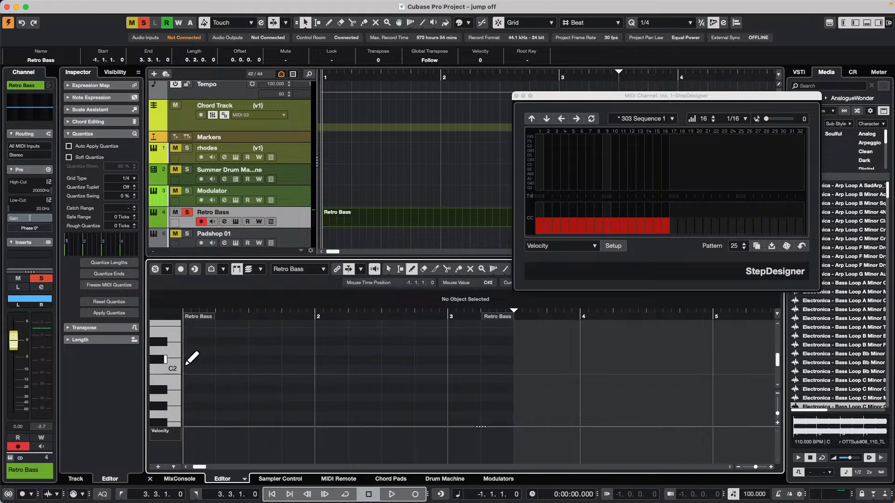
mouse_move(186, 362)
mouse_down()
mouse_move(315, 363)
mouse_move(317, 342)
mouse_move(443, 342)
mouse_up()
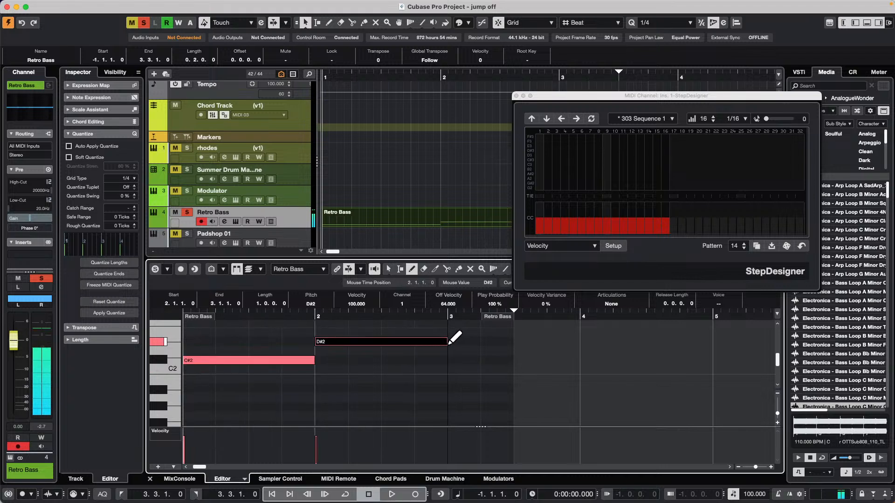
Play the Retro Bass part from the start to audition it through StepDesigner
click(383, 73)
key(space)
key(space)
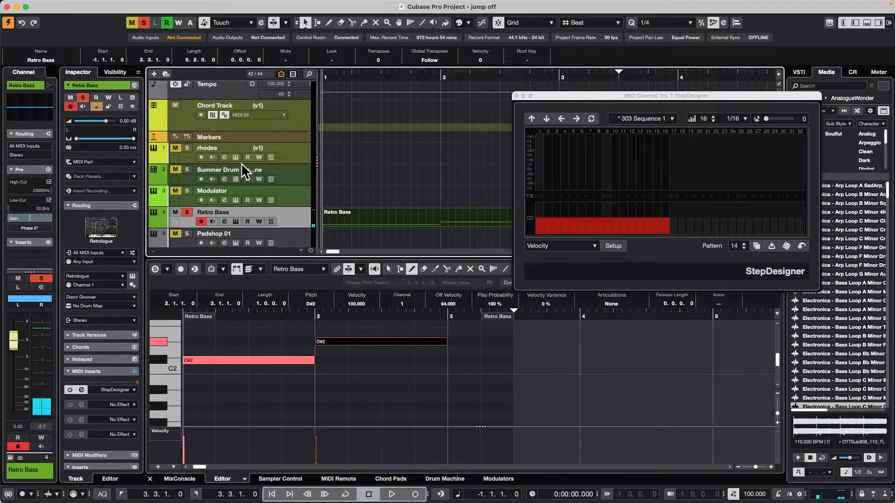
Load the StepDesigner factory preset 303 Sequence 2 and audition pattern 14 with hand-drawn notes and raised velocities on steps 3 and 10
click(643, 119)
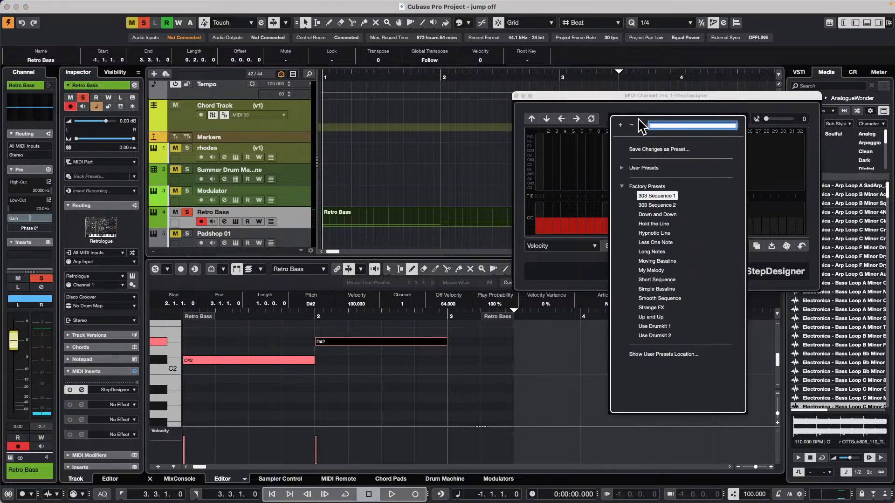
click(651, 206)
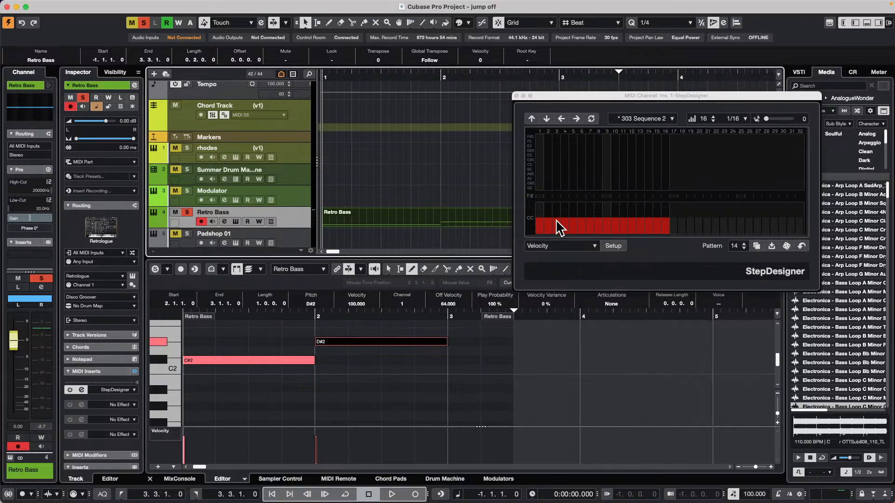
drag(559, 229, 558, 209)
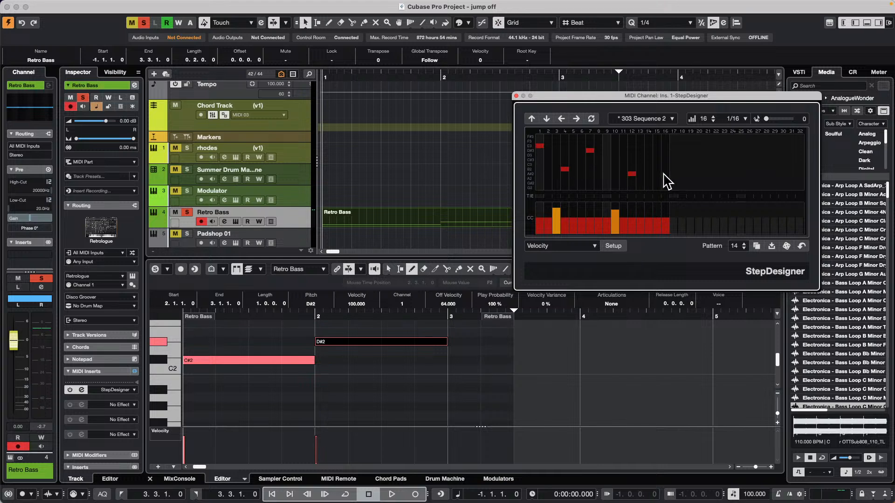
key(space)
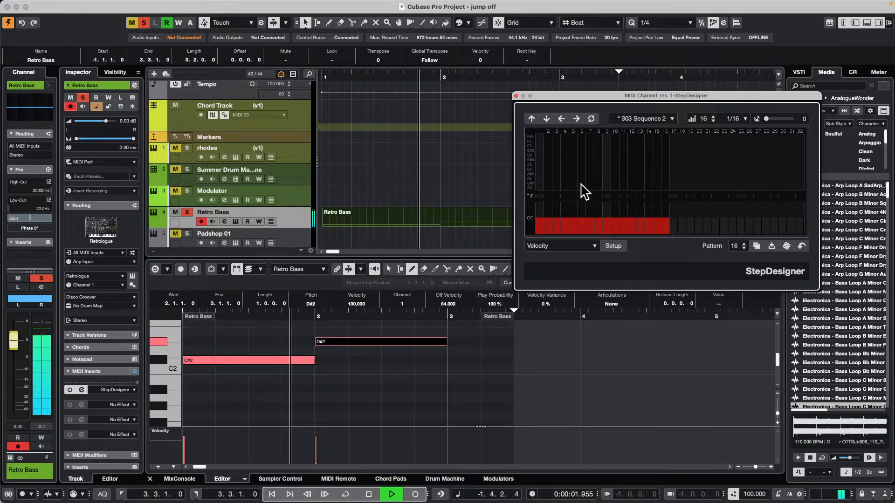
key(space)
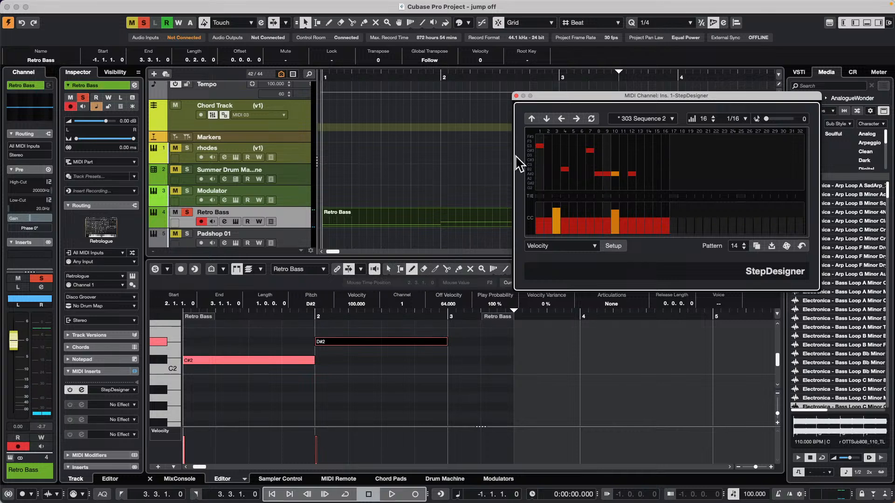
click(375, 369)
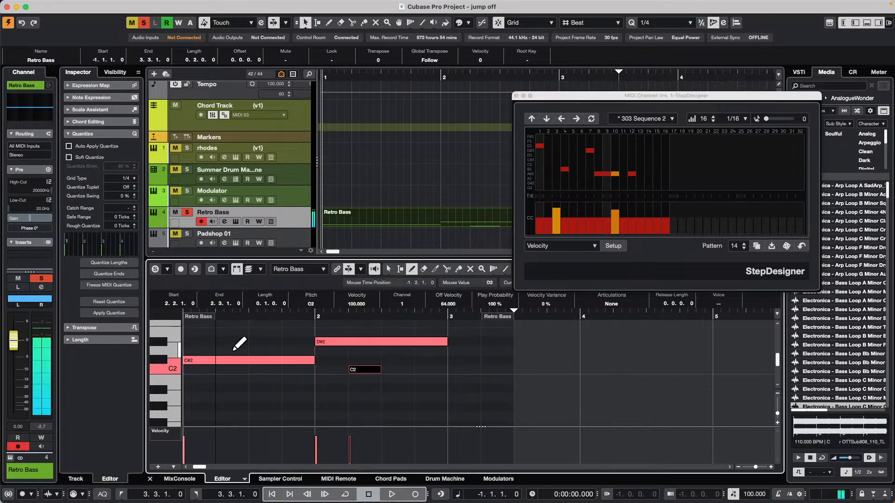
key(Delete)
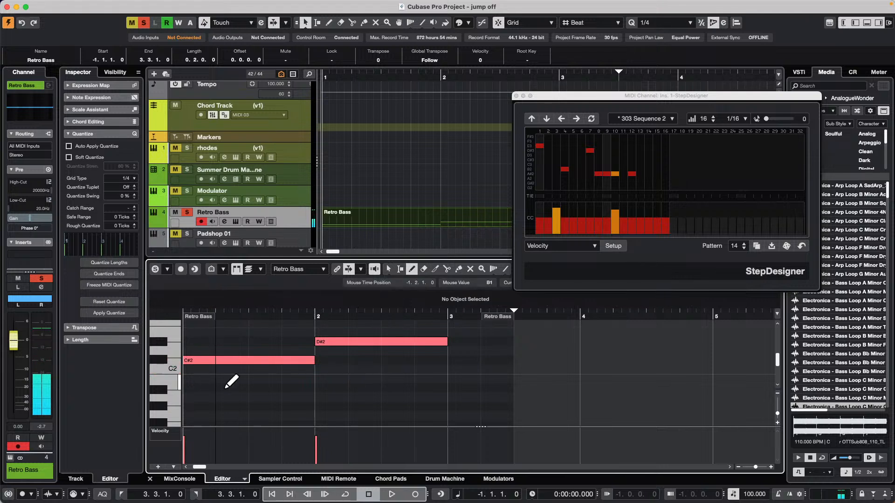
key(1)
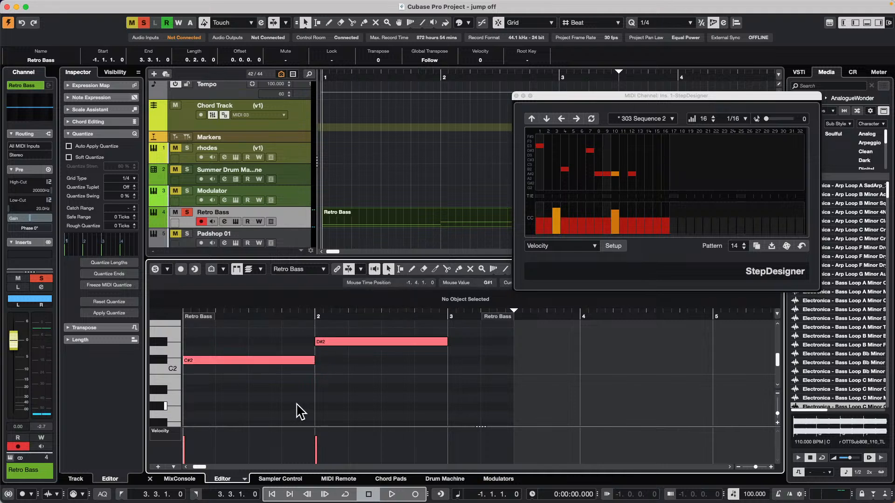
mouse_move(152, 6)
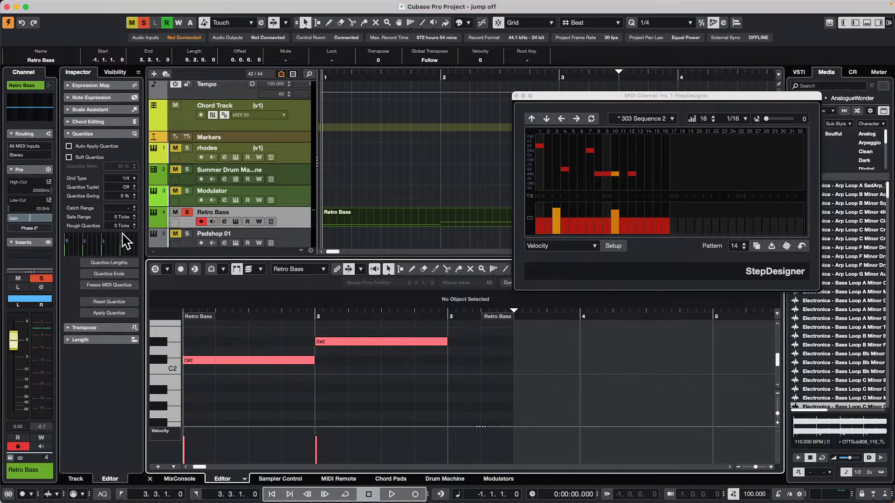
On Retro Bass, move the MIDI Inserts recording divider below StepDesigner and freeze the part's MIDI modifiers
click(295, 219)
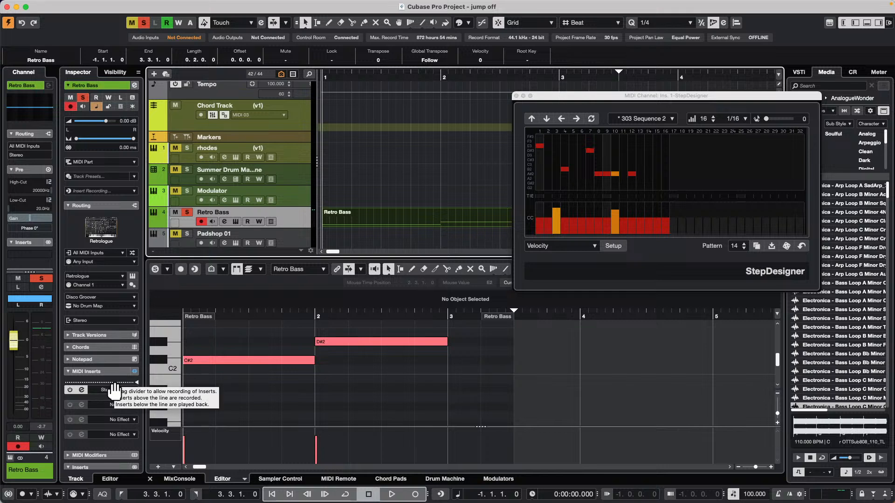
mouse_move(114, 384)
mouse_down()
mouse_move(110, 397)
mouse_move(114, 358)
mouse_move(106, 398)
mouse_move(122, 388)
mouse_move(117, 404)
mouse_move(113, 393)
mouse_up()
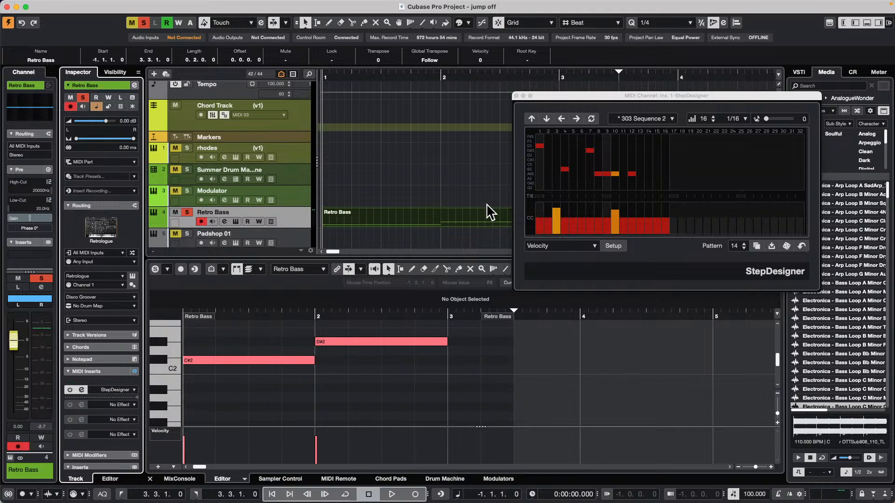
mouse_move(269, 5)
click(208, 6)
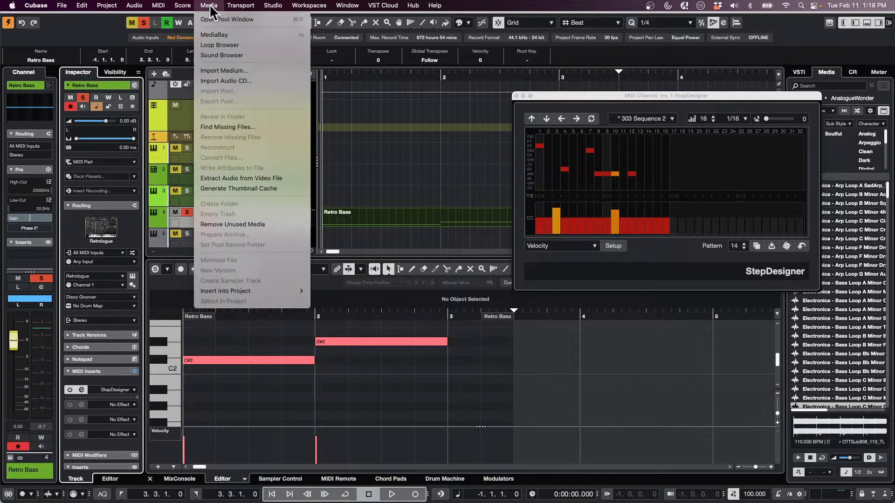
mouse_move(158, 5)
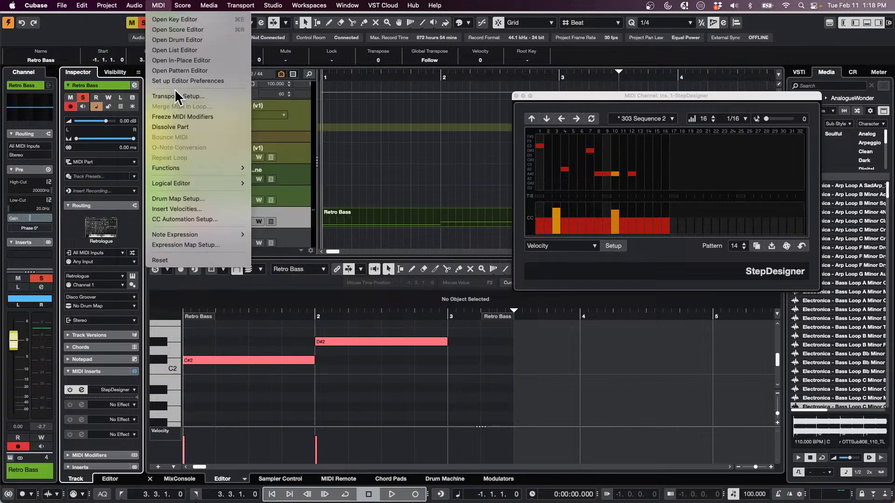
click(180, 115)
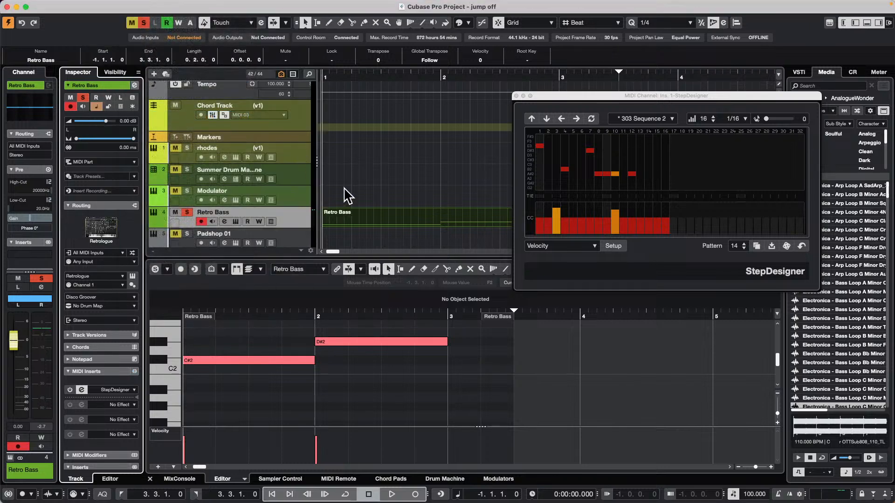
In StepDesigner pattern 14, raise the velocities of steps 6 and 7, lower steps 13 and 14, and check the available controller lanes
click(583, 209)
click(590, 209)
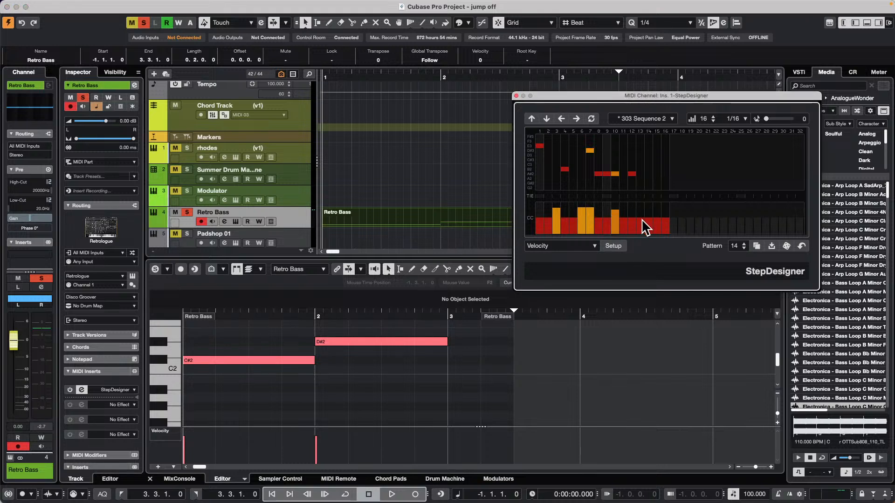
click(644, 228)
click(595, 246)
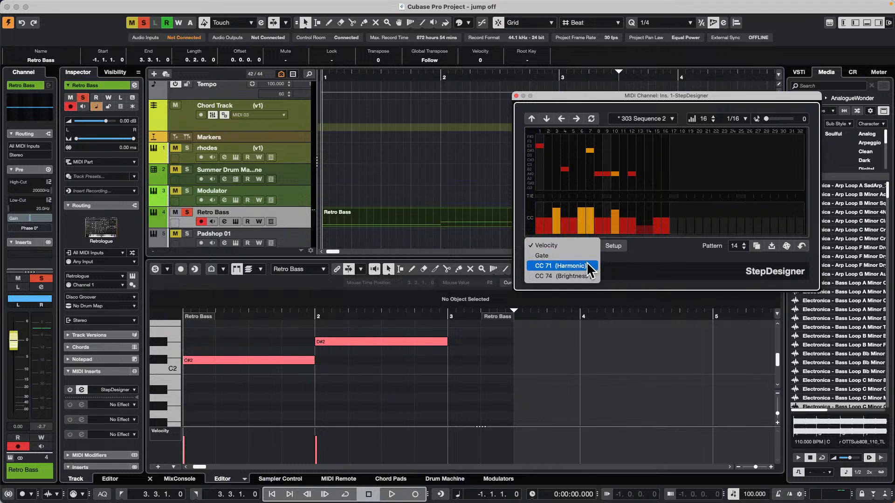
click(667, 148)
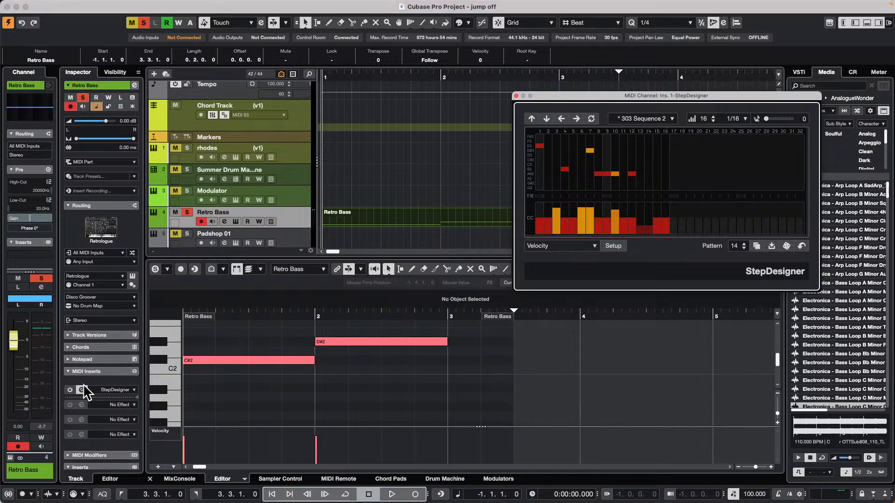
Move the MIDI Inserts recording divider back above StepDesigner and close the StepDesigner window
click(115, 402)
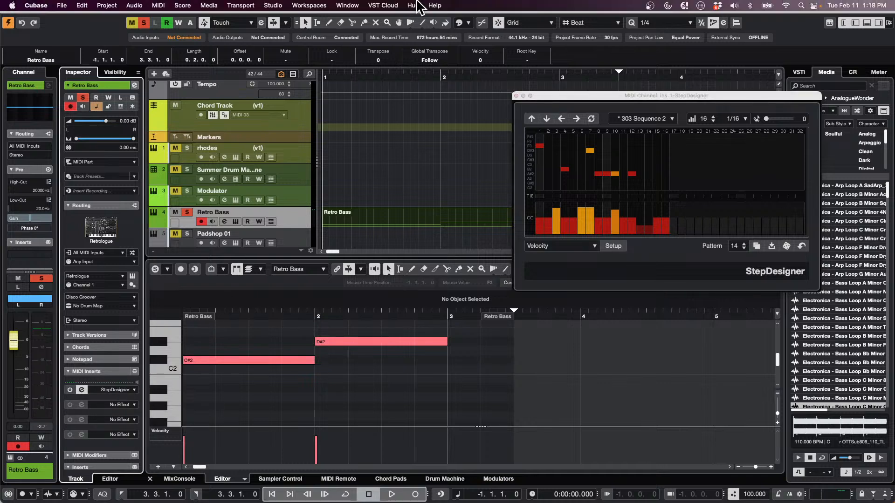
click(173, 5)
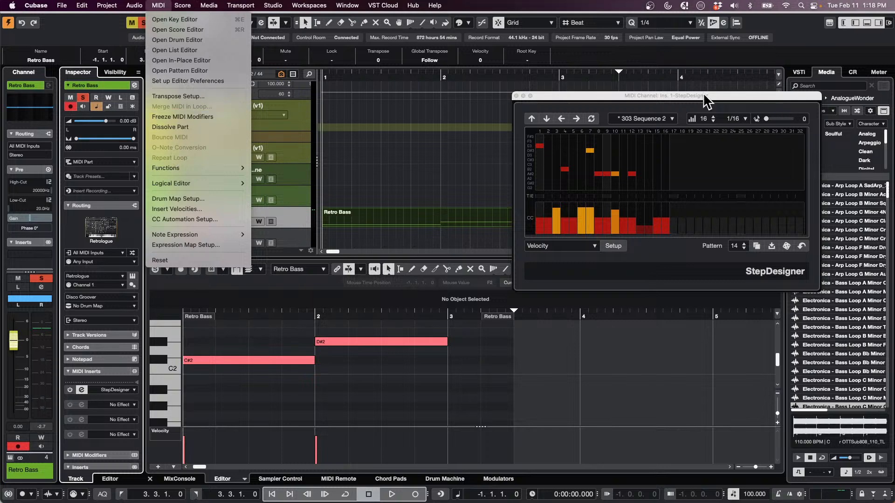
click(521, 97)
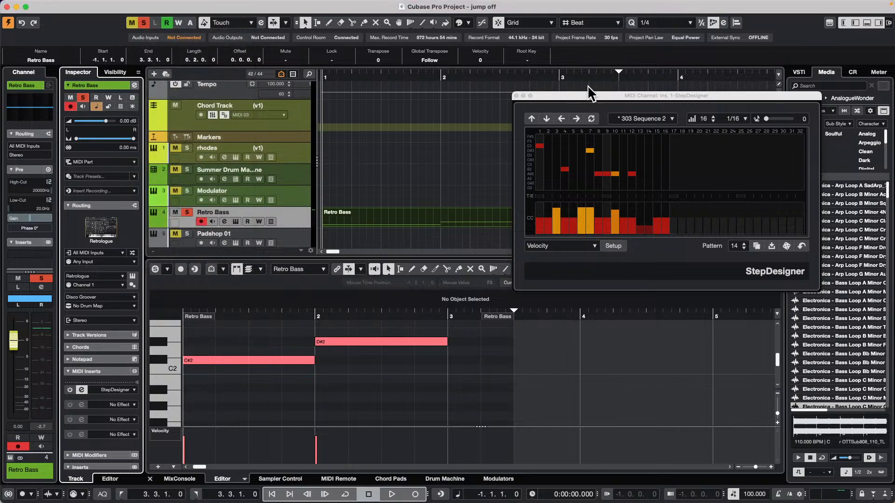
click(516, 96)
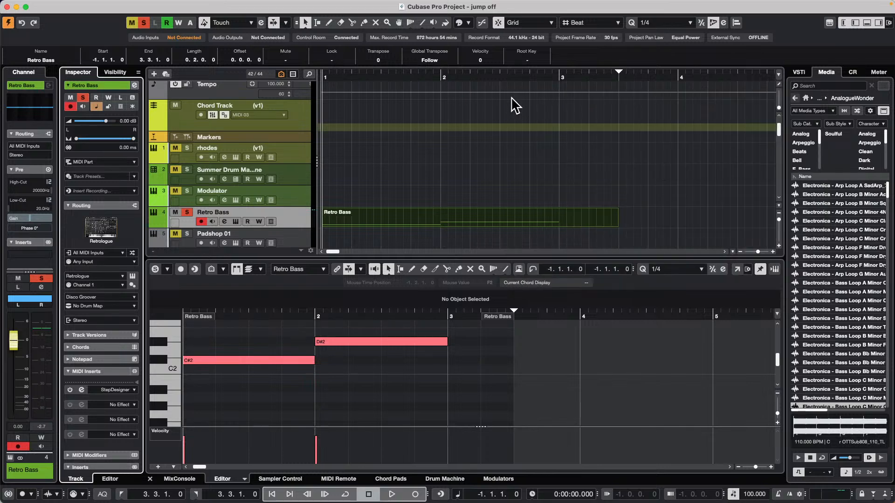
Select the Modulator track and look over the project's save and revert commands
click(299, 171)
click(297, 198)
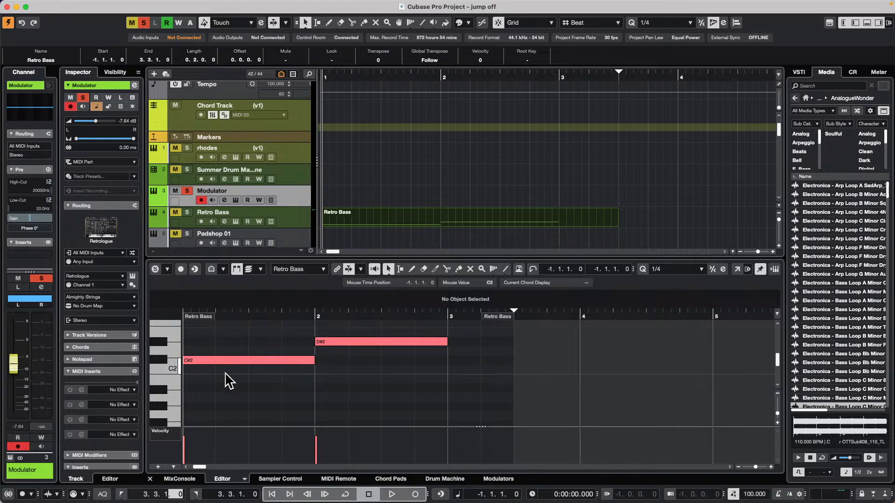
mouse_move(117, 6)
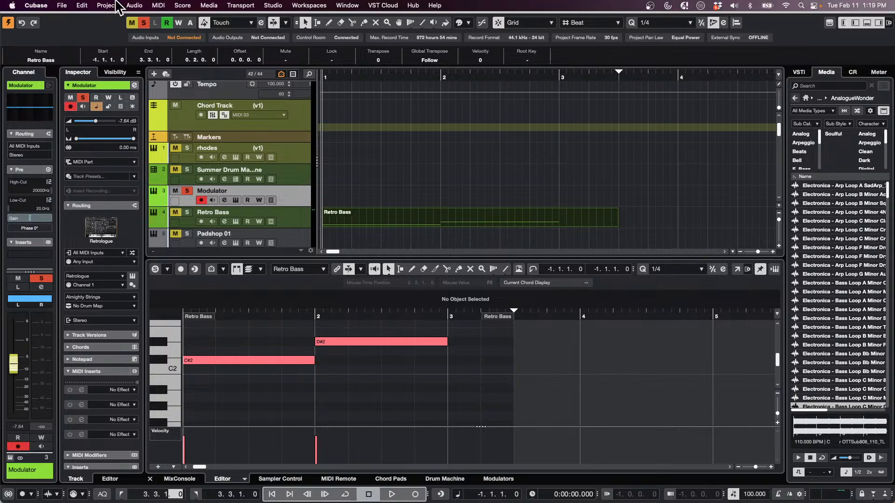
click(63, 5)
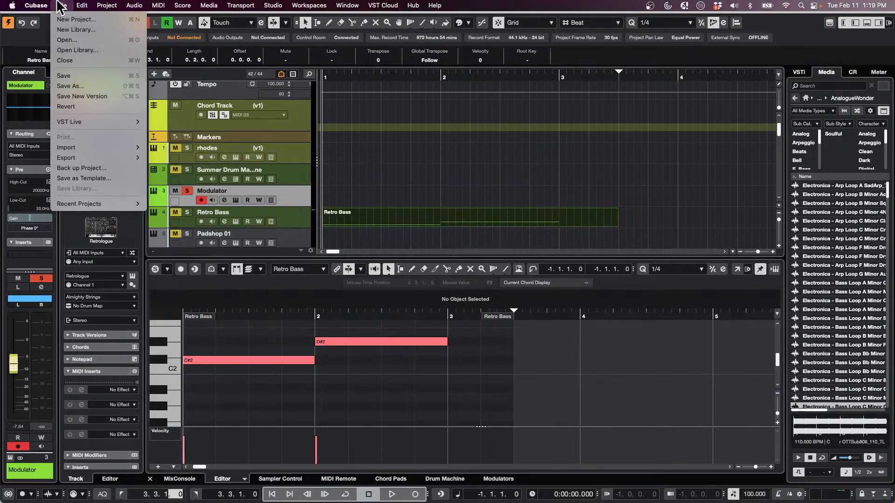
mouse_move(75, 6)
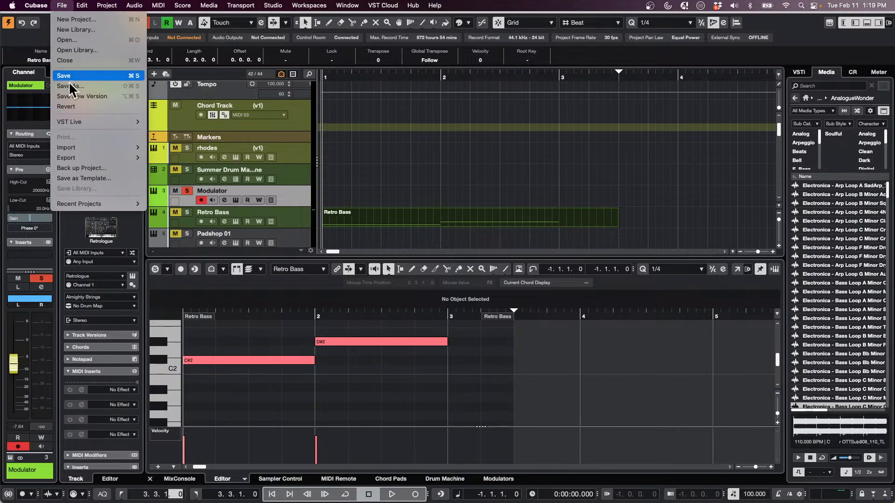
mouse_move(29, 4)
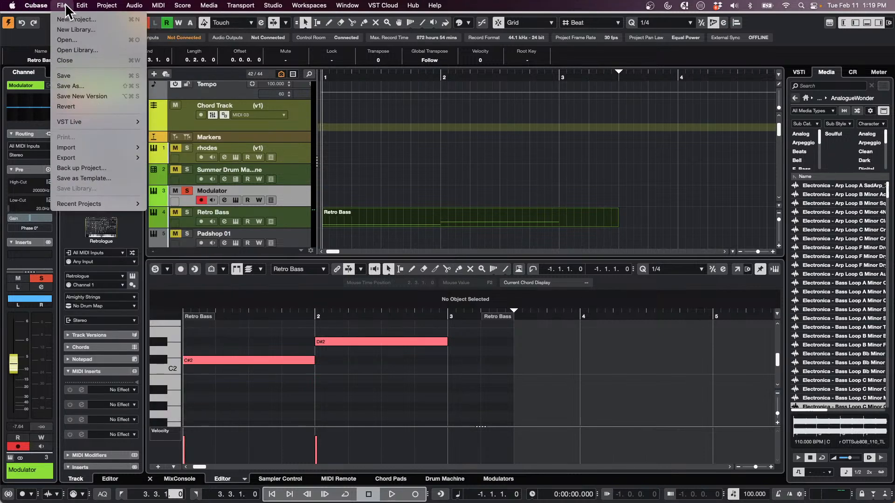
Switch to the Amos Moses - GO project, activate it, and revert it to its previously saved version
mouse_move(347, 5)
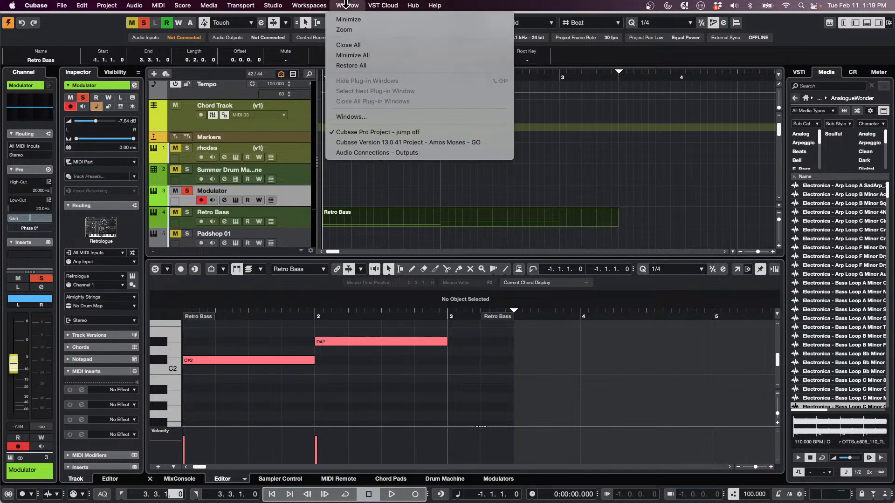
click(408, 141)
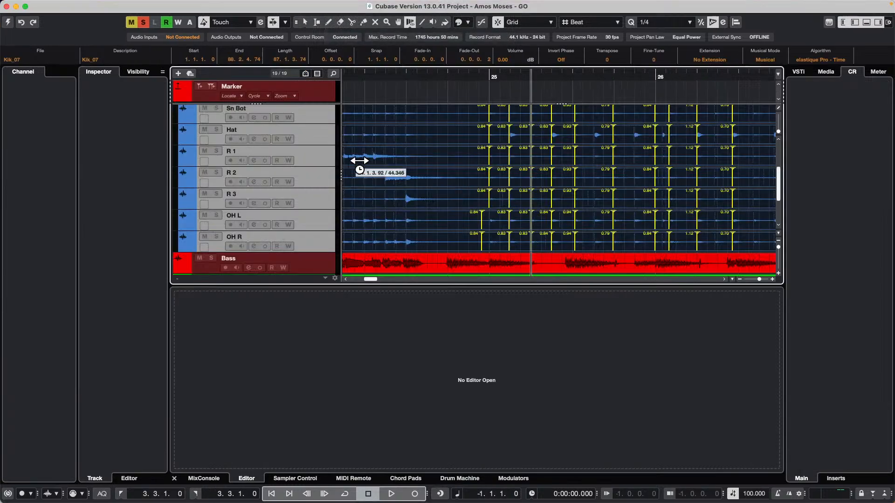
click(7, 22)
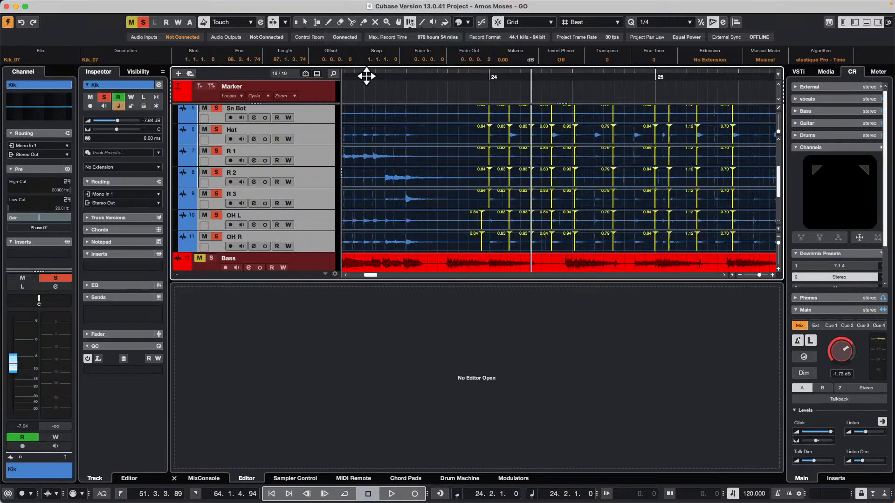
click(62, 5)
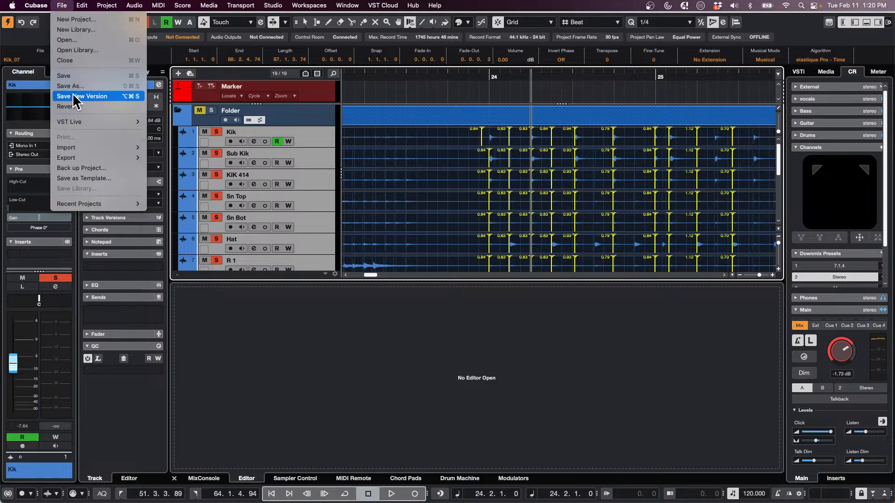
click(67, 106)
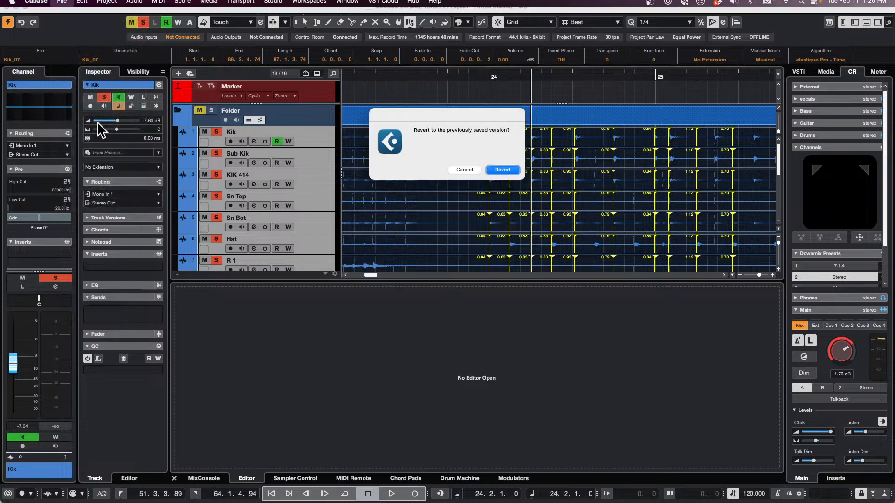
click(504, 170)
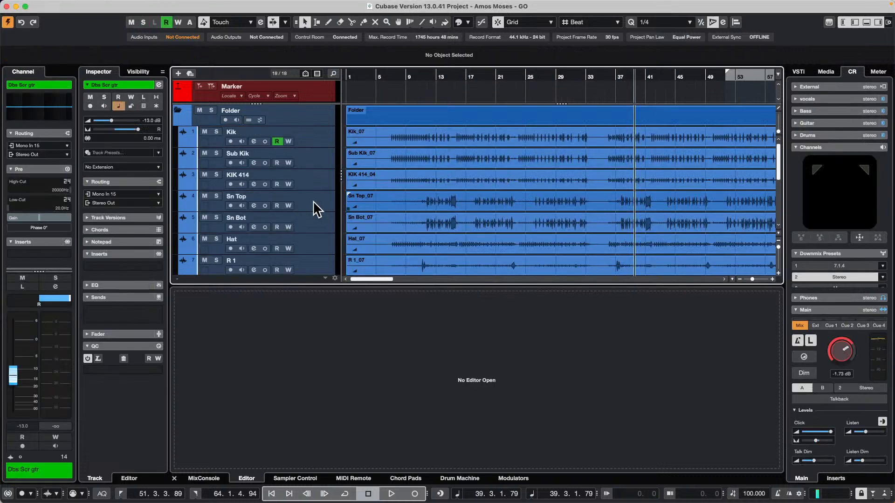
Add a Groove Agent SE instrument track below the Dbs Scr gtr track, using MIDI parts and the Stereo Out
scroll(298, 210, down, 6)
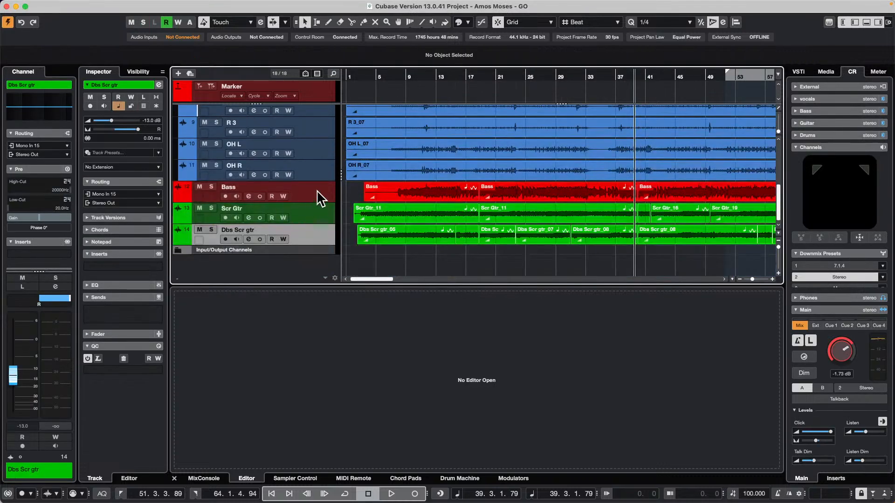
right_click(314, 241)
mouse_move(389, 245)
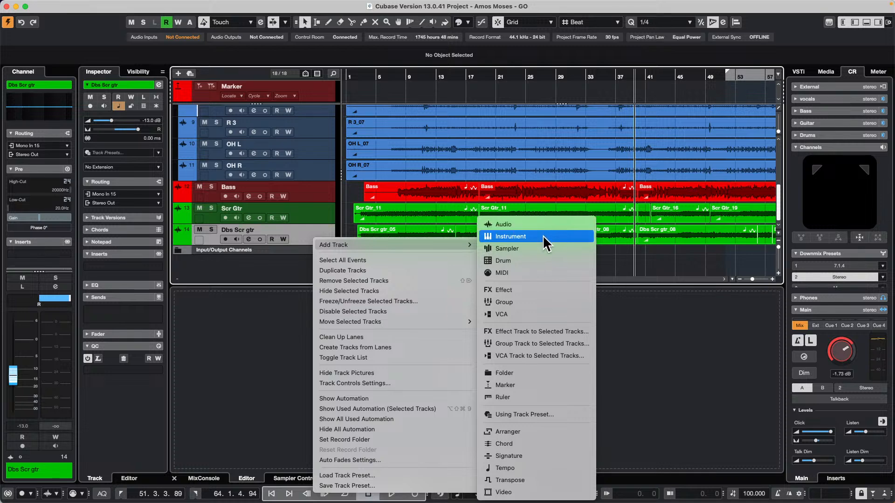
click(499, 235)
click(490, 263)
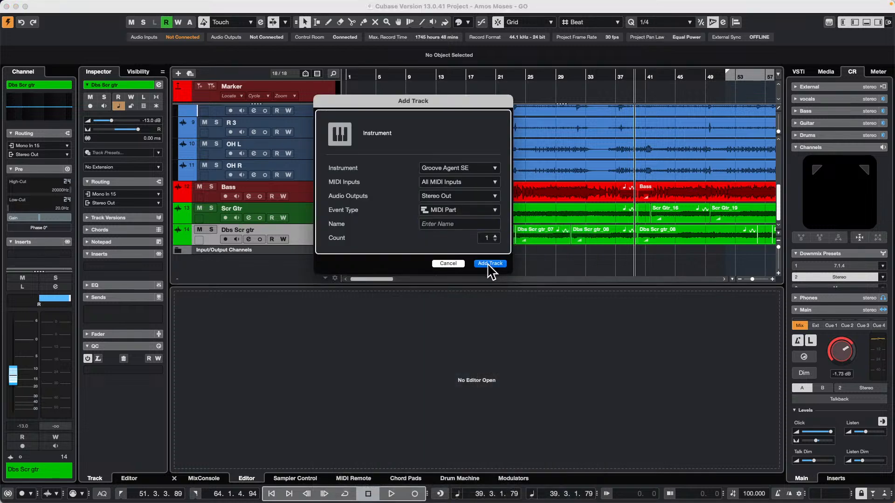
Draw a MIDI part on the Groove Agent SE track from 5.3.1.0 to 28.1.1.0 and open it for note editing
right_click(375, 261)
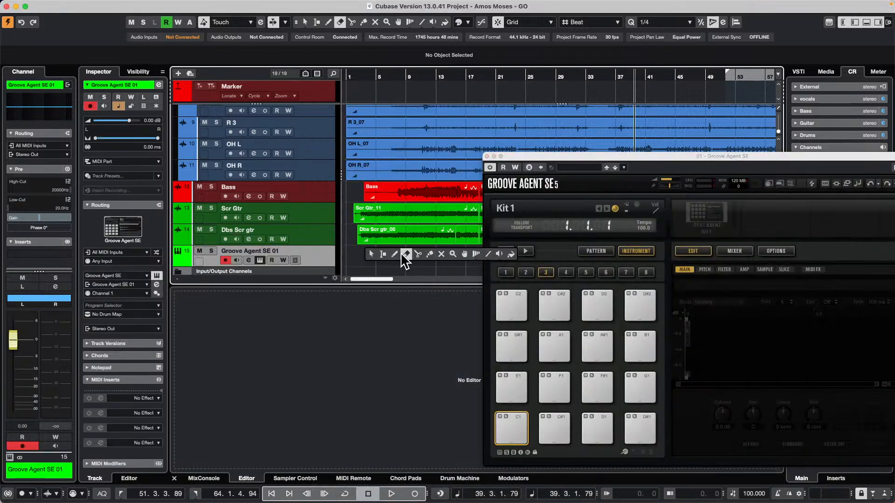
click(406, 255)
right_click(409, 261)
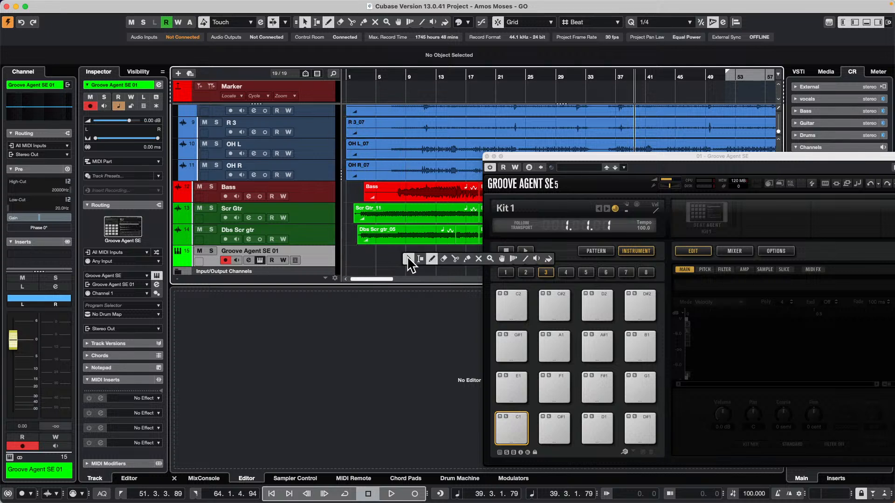
click(429, 259)
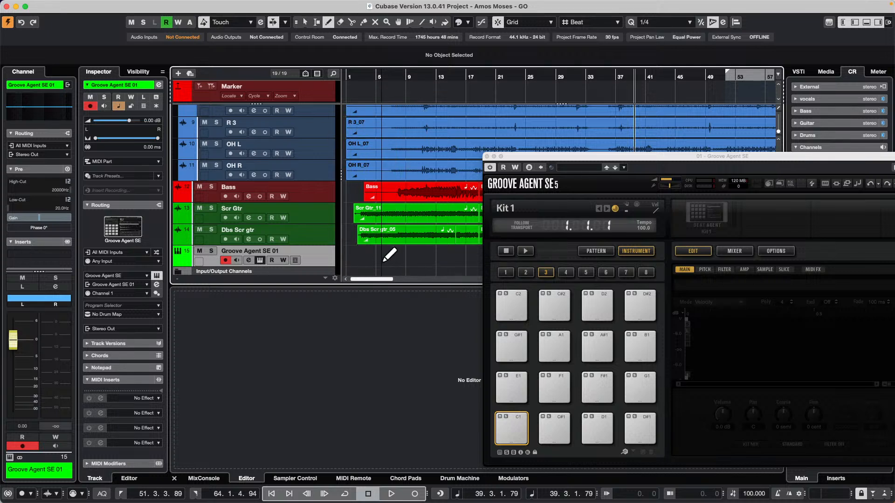
drag(381, 261, 547, 271)
right_click(437, 263)
click(437, 265)
double_click(429, 259)
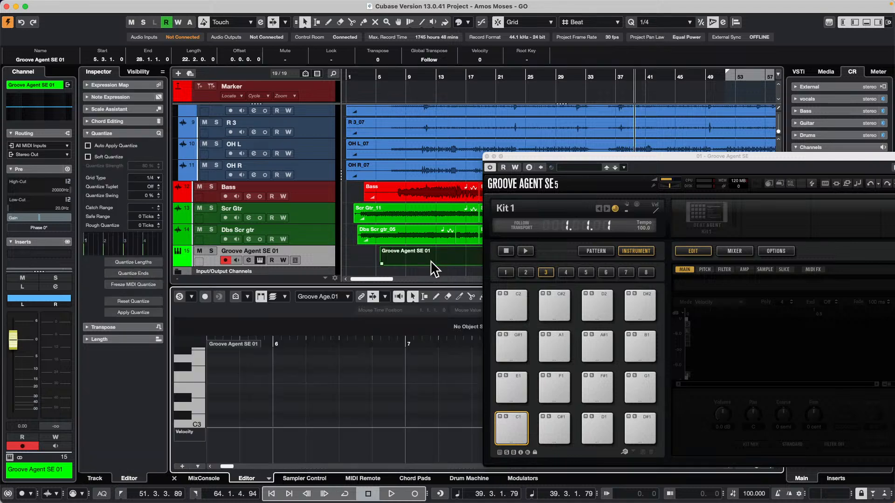
Draw quarter notes C#3, D#3, E3 and F3 in bar 6, and G3 and F3 in bar 7
right_click(282, 412)
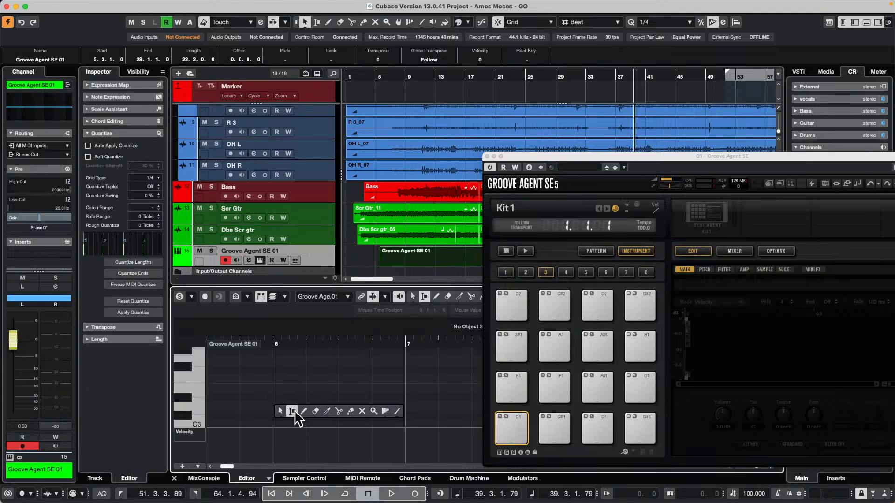
click(304, 412)
click(287, 416)
click(352, 398)
click(384, 389)
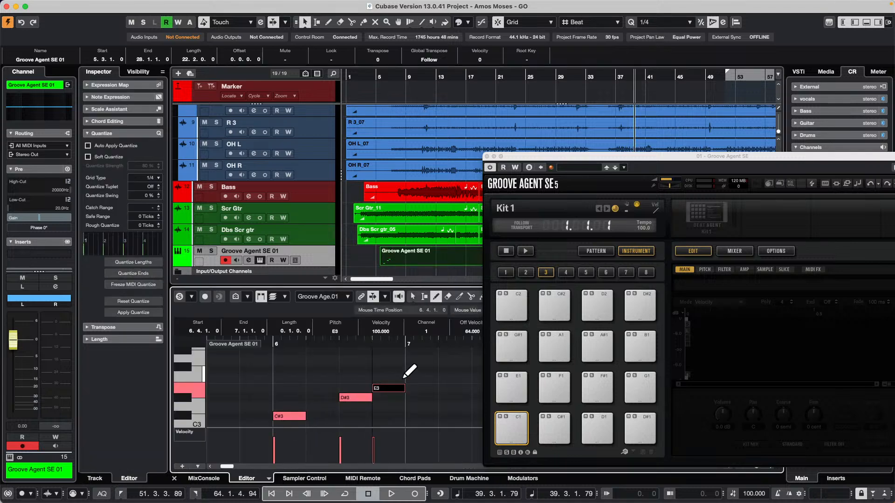
click(385, 378)
click(450, 360)
click(476, 379)
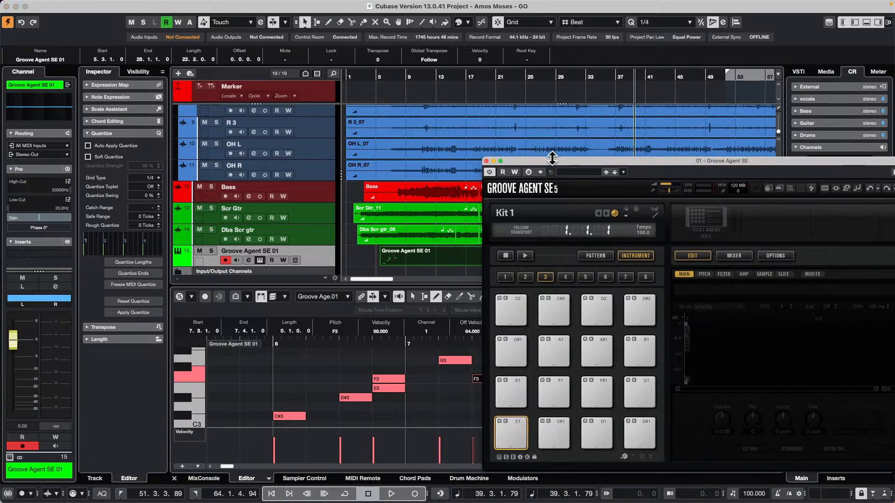
Move the Groove Agent SE window aside and draw longer F3, D#3, D3 and F#3 notes, plus C#3 from 20.4.1.0 to 23.2.1.0
drag(547, 160, 726, 218)
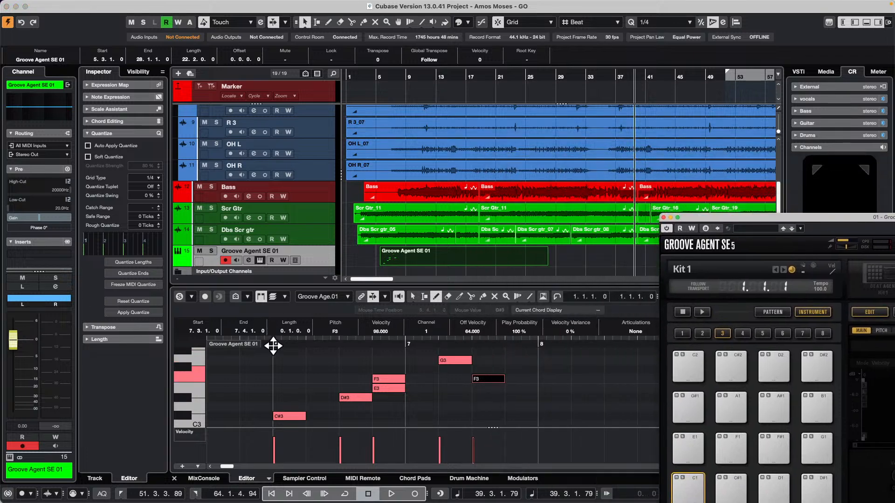
drag(272, 346, 284, 316)
click(319, 398)
drag(312, 379, 372, 382)
click(375, 398)
drag(300, 397, 348, 399)
drag(349, 407, 380, 406)
drag(408, 370, 449, 370)
drag(398, 416, 415, 417)
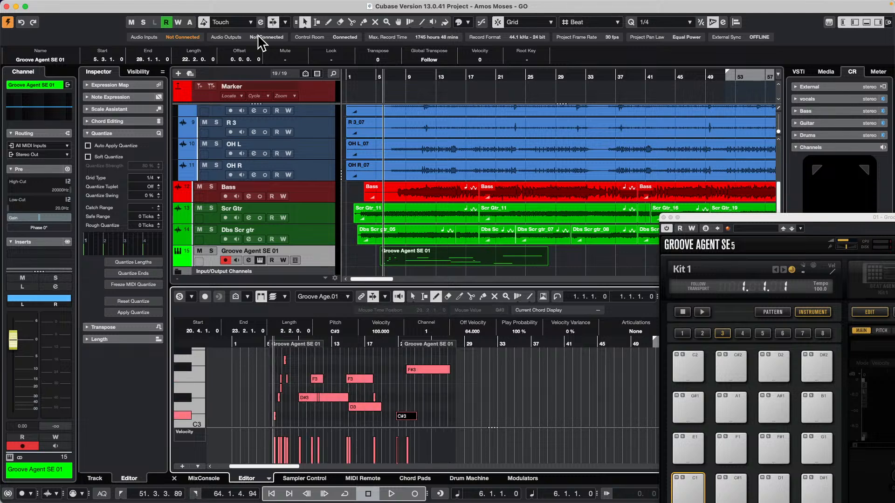
Select the drum tracks from Kik to OH R and route them to a new stereo group track named DRUM BUS
click(316, 177)
scroll(314, 175, up, 5)
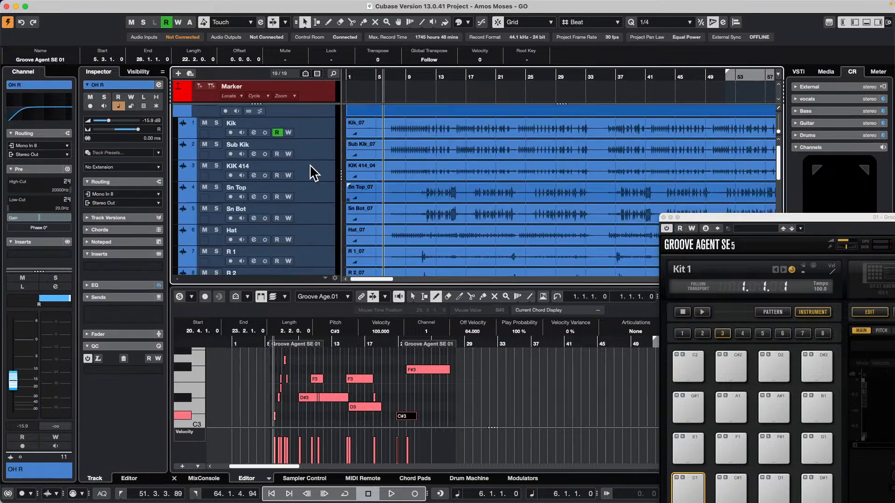
click(321, 131)
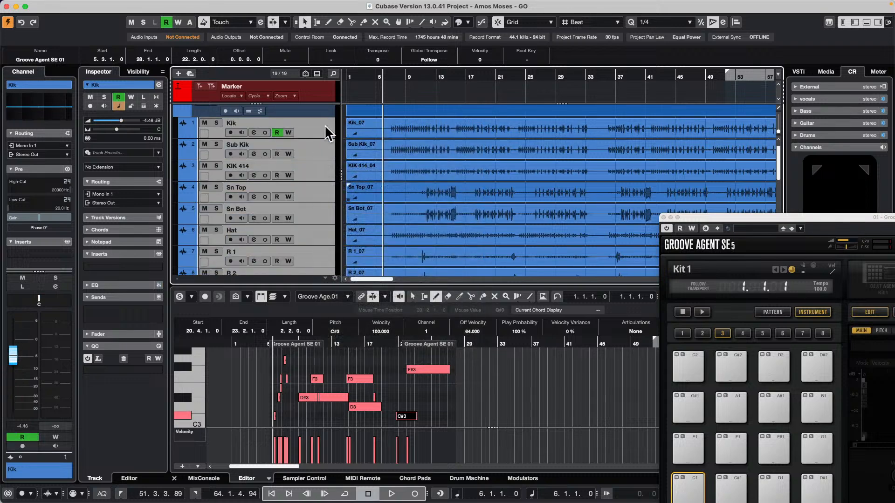
right_click(316, 125)
mouse_move(379, 130)
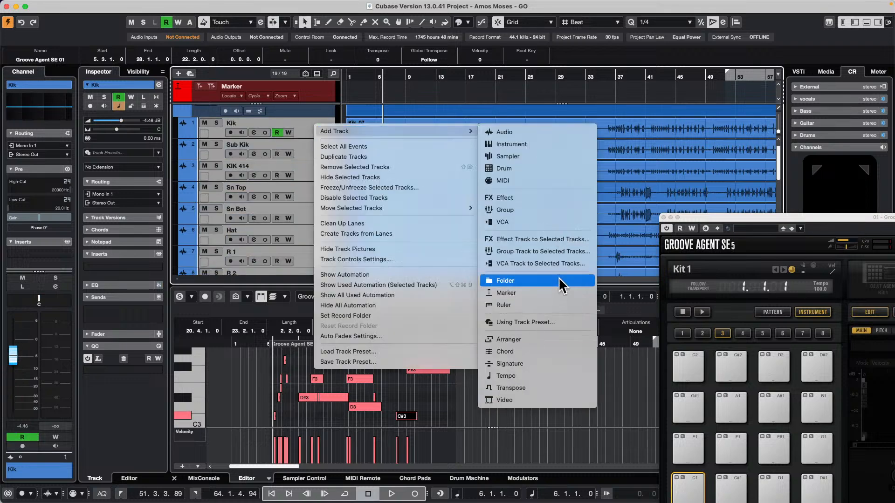
click(565, 252)
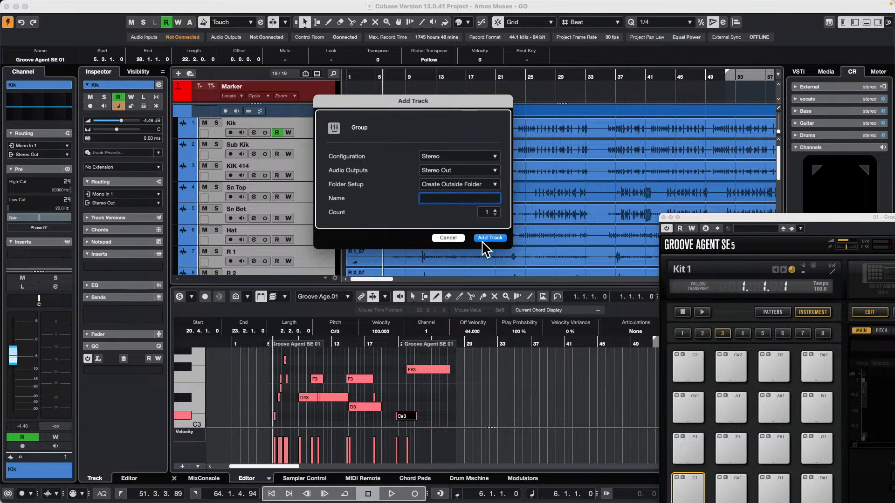
text(DRUM BUS)
key(Return)
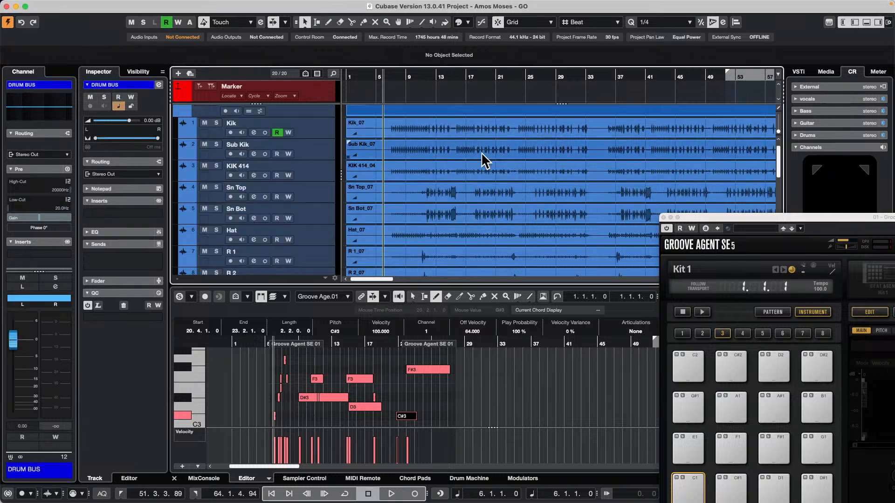
Add a stereo StudioDelay effect track for the selected drum tracks, outside any folder and using the Stereo Out
click(332, 136)
scroll(330, 139, down, 5)
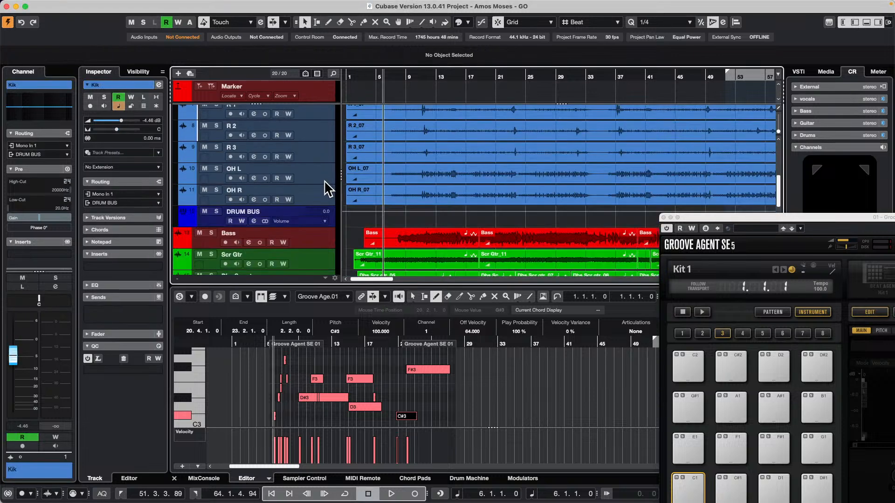
shift+click(323, 203)
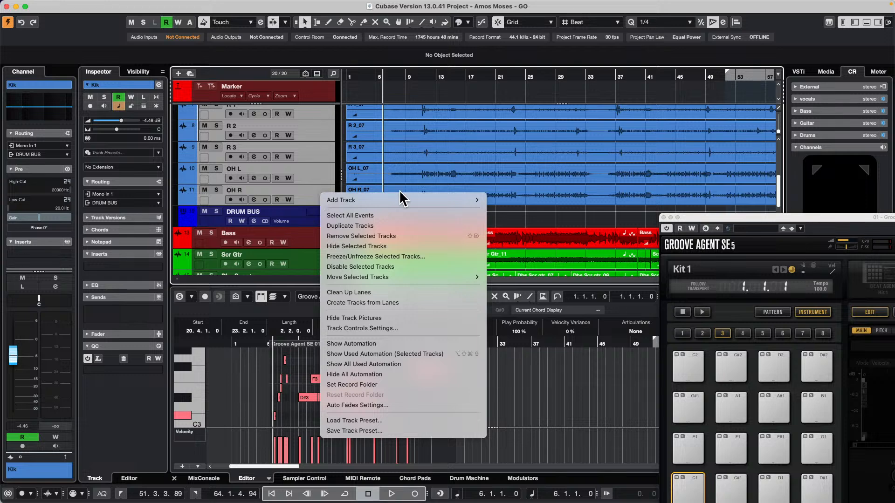
mouse_move(396, 197)
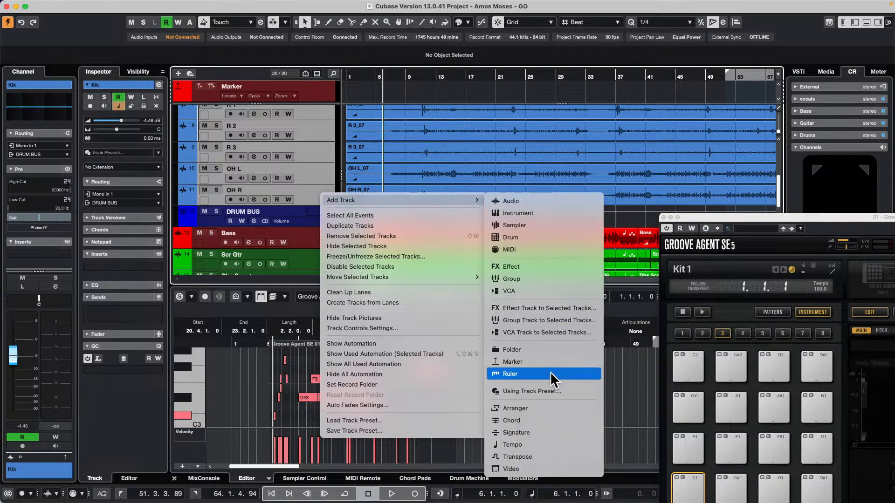
click(568, 311)
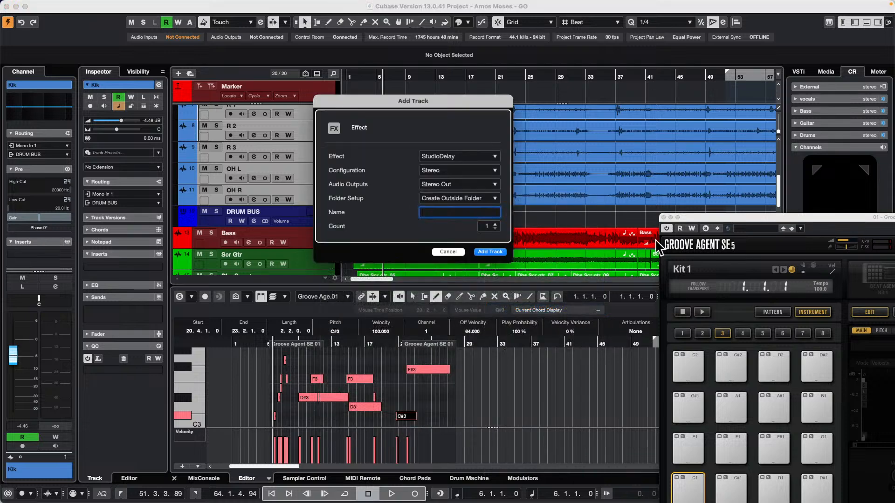
click(498, 255)
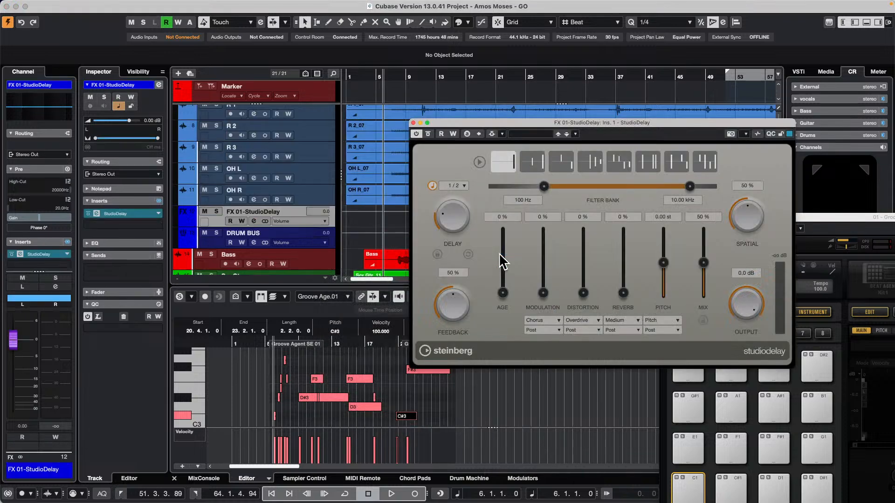
click(62, 6)
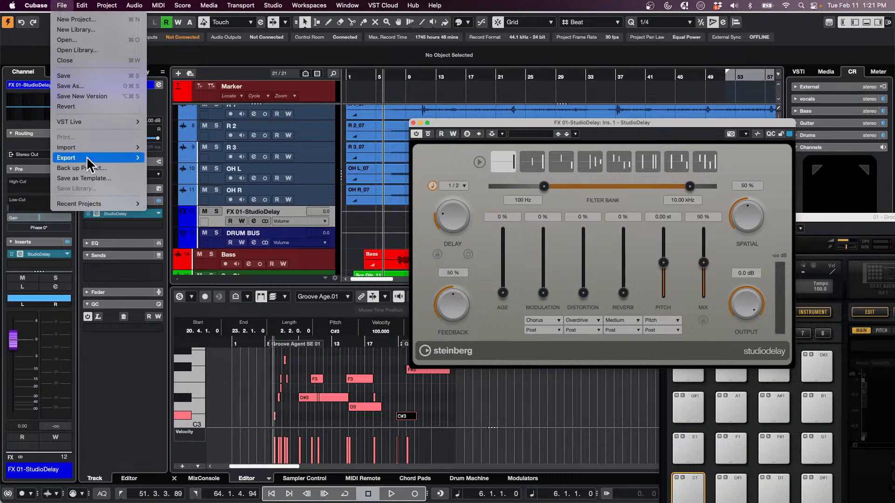
mouse_move(94, 156)
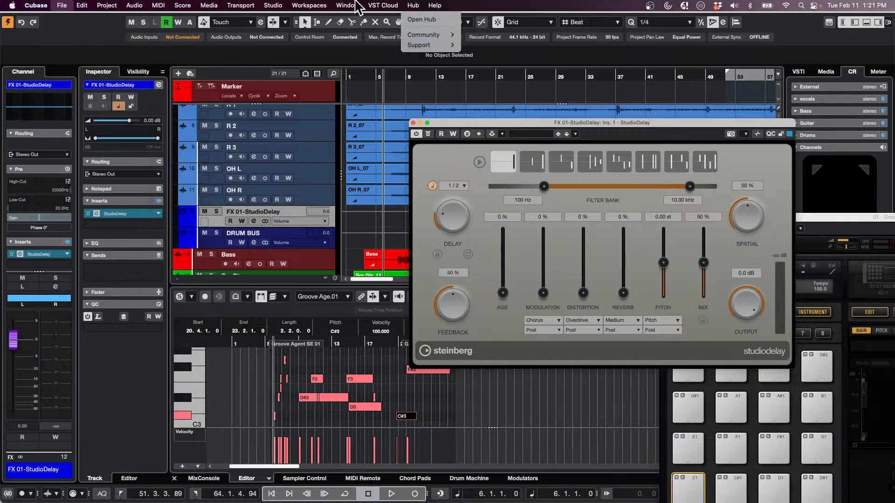
mouse_move(355, 5)
click(358, 223)
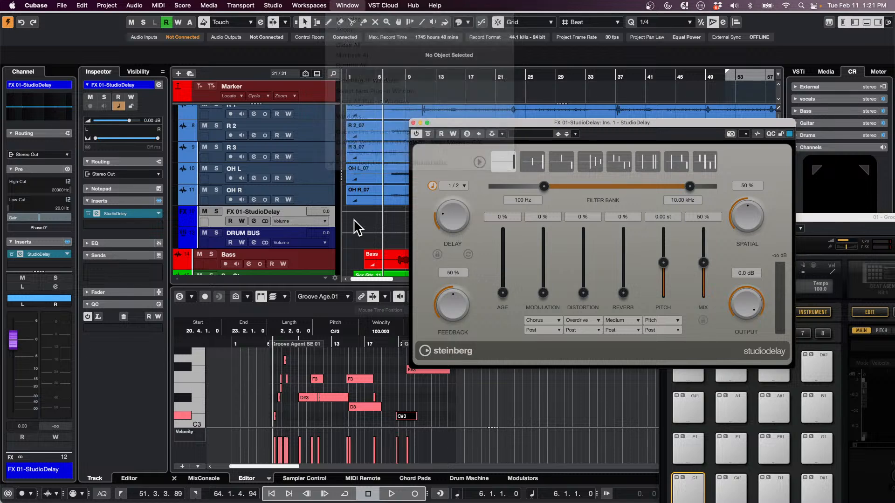
Save the project under the new name Amos Moses - GO VST Live in the Amos Moses folder
click(62, 6)
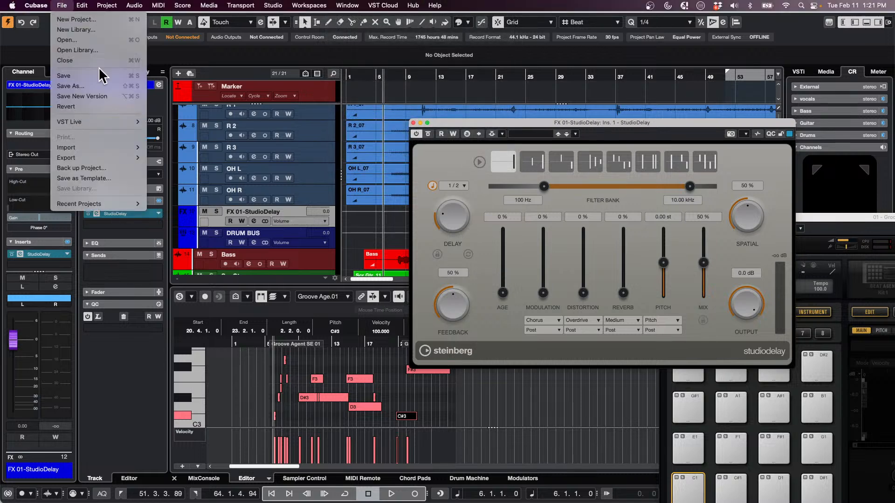
click(80, 92)
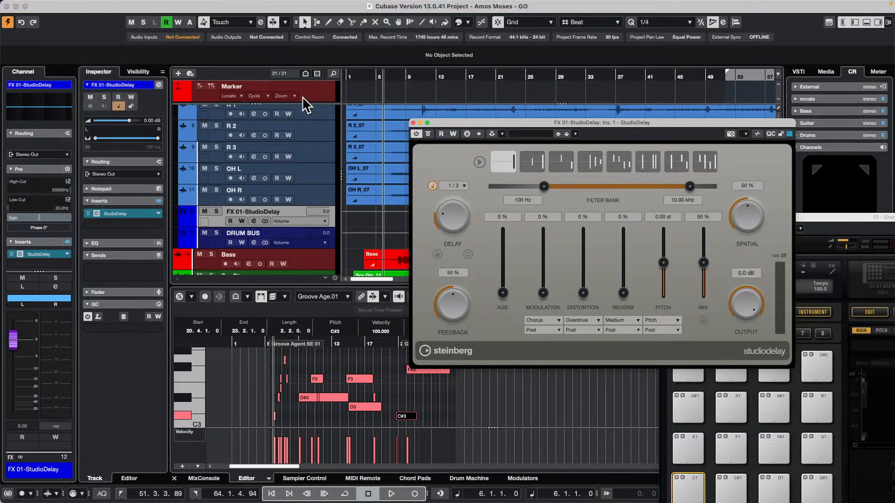
drag(479, 97, 484, 96)
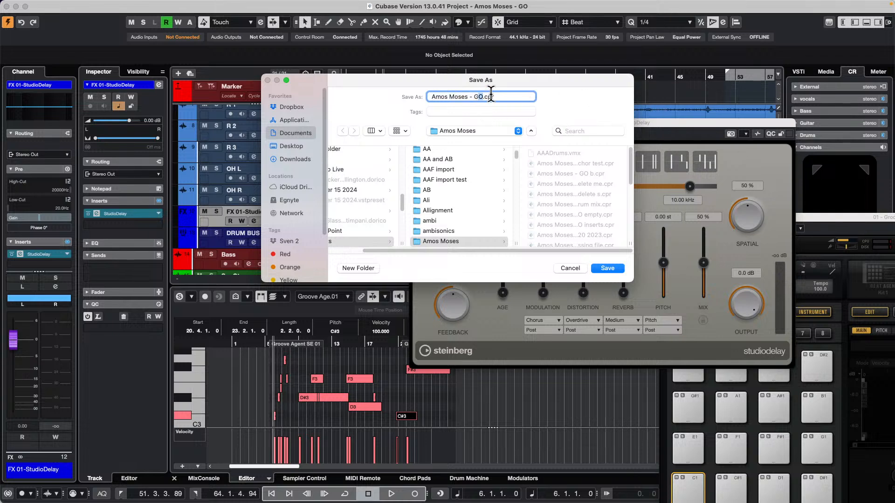
key(Right)
text(VST Live)
click(618, 271)
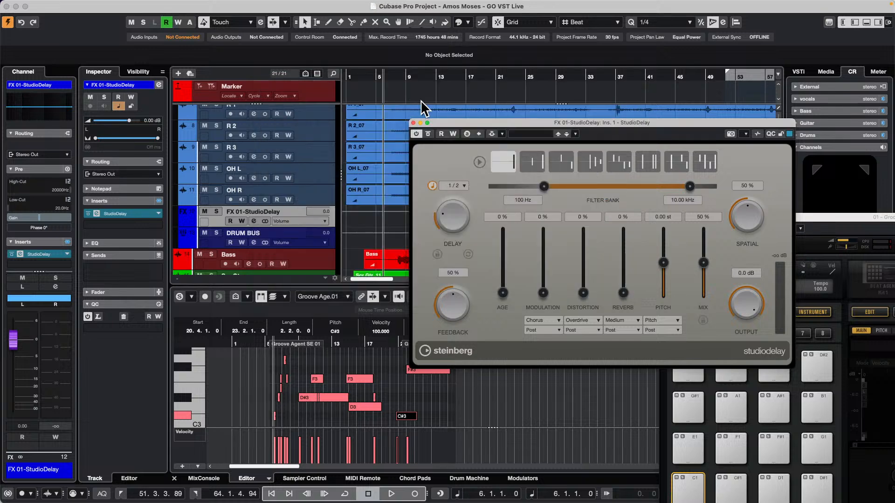
click(62, 5)
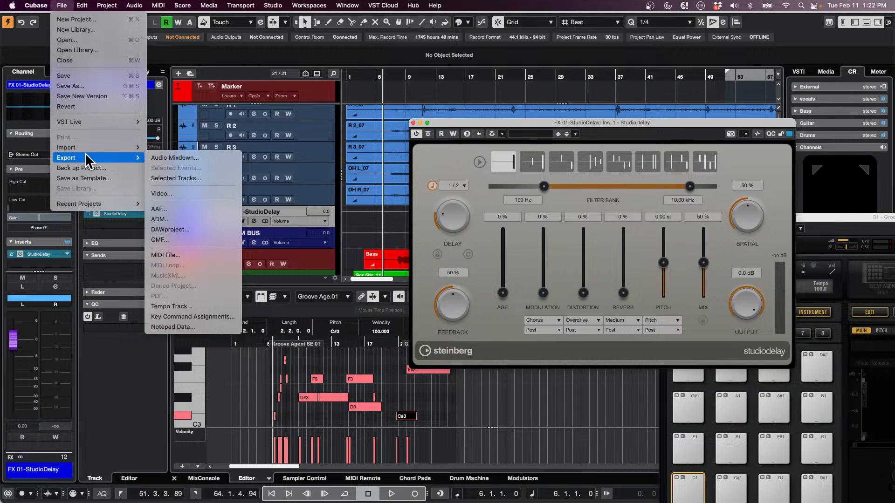
click(332, 291)
Launch VST Live with an untitled project after checking the Amos Moses folder within Projects for a file to open
mouse_move(210, 492)
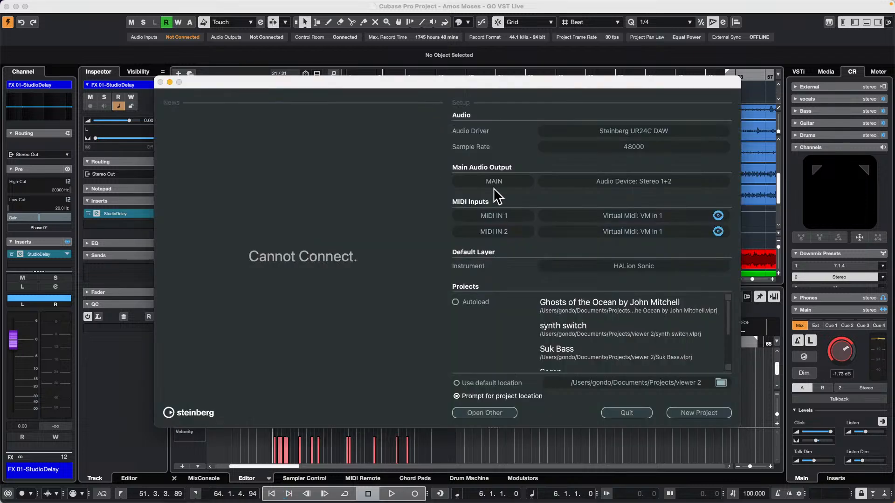
click(480, 411)
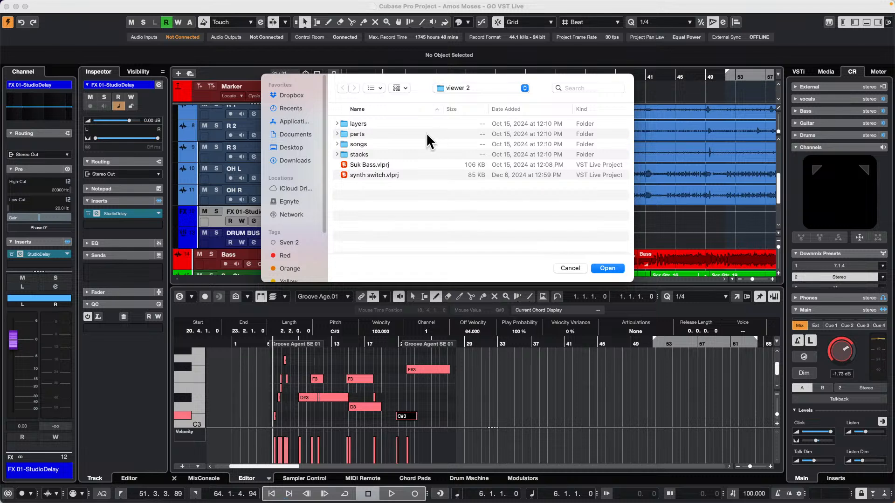
click(481, 86)
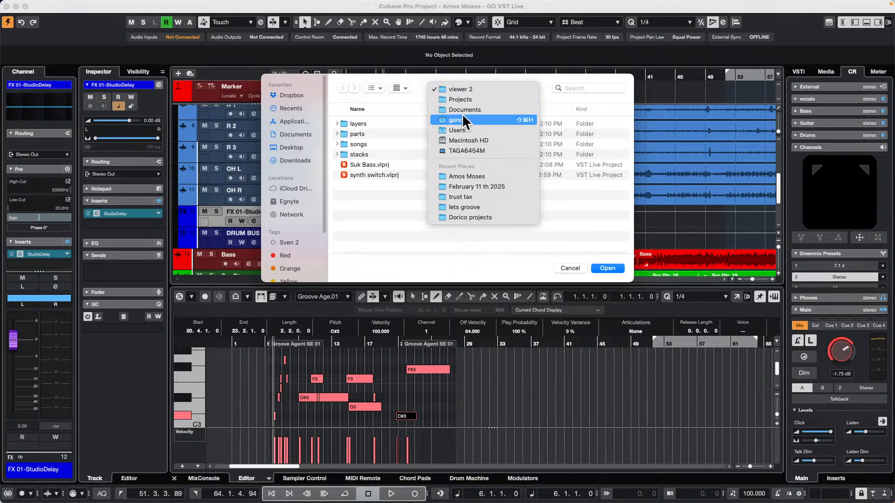
click(474, 97)
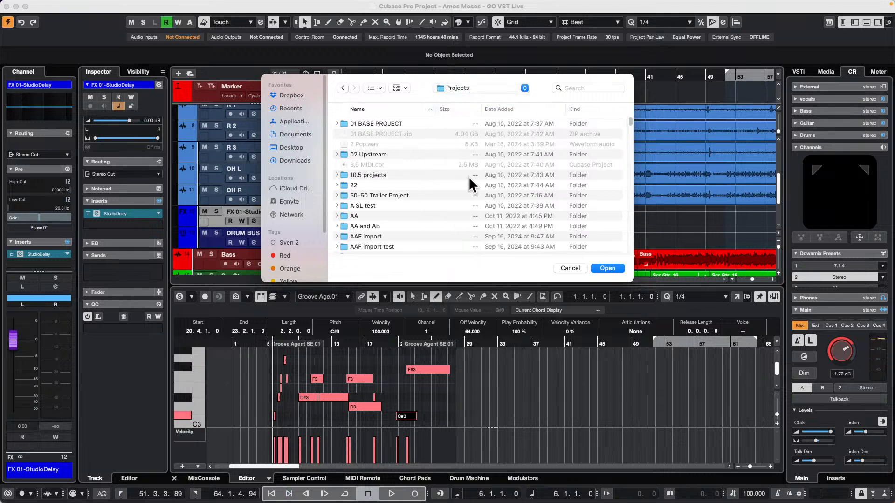
scroll(386, 184, down, 5)
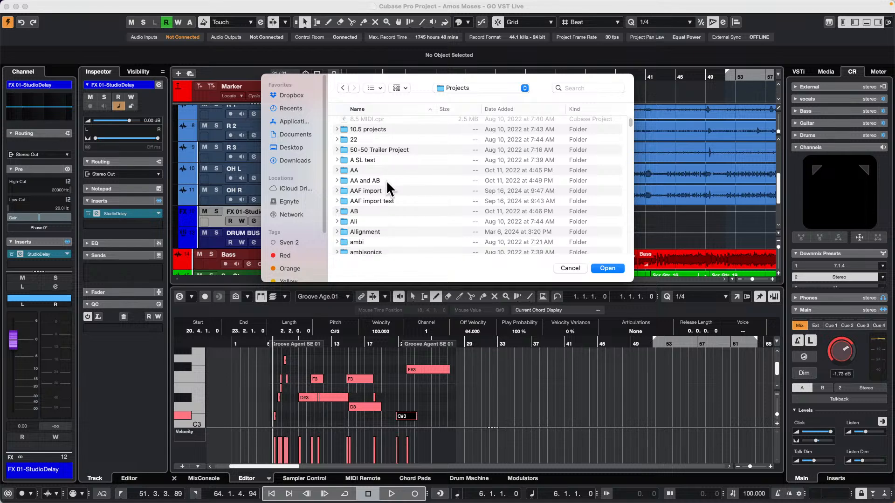
click(382, 216)
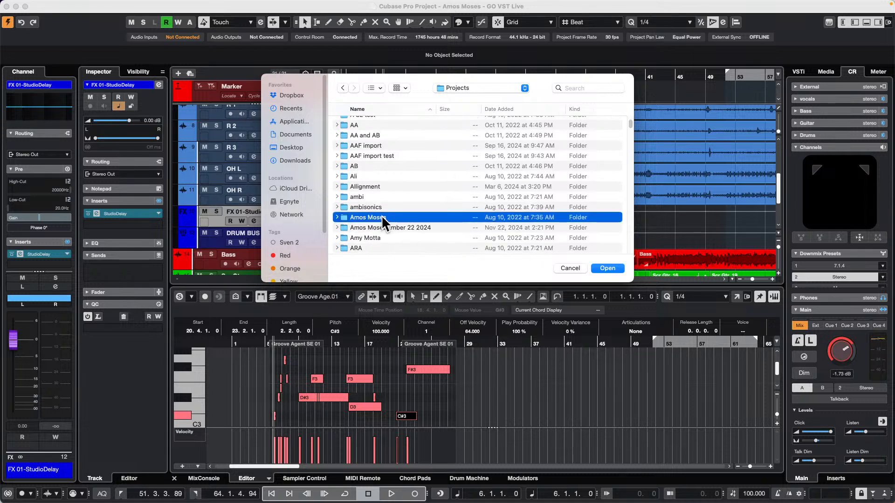
double_click(382, 218)
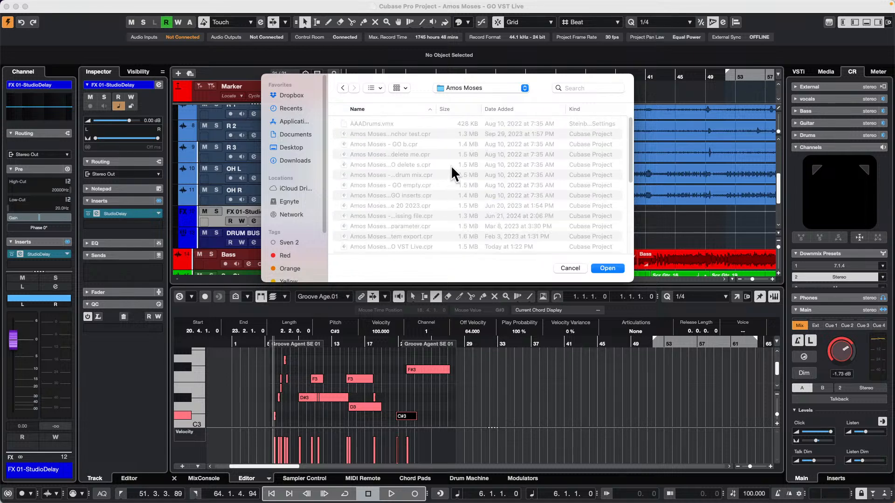
scroll(424, 169, down, 5)
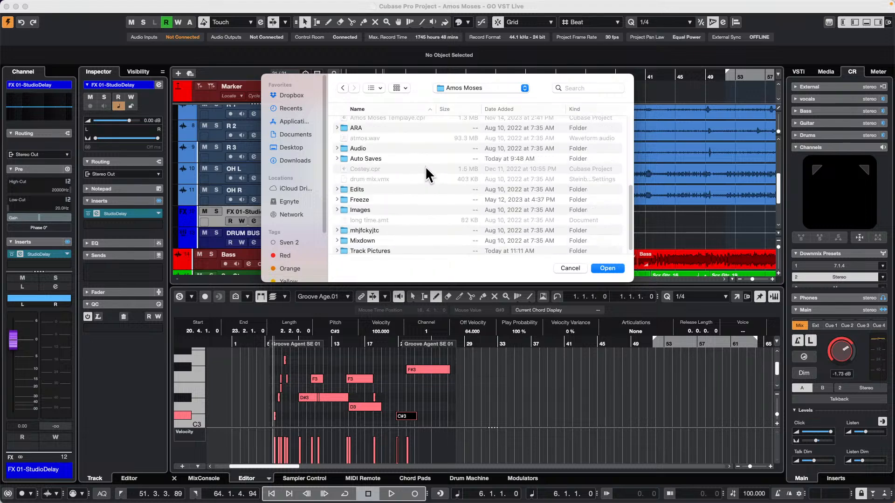
scroll(426, 168, up, 1)
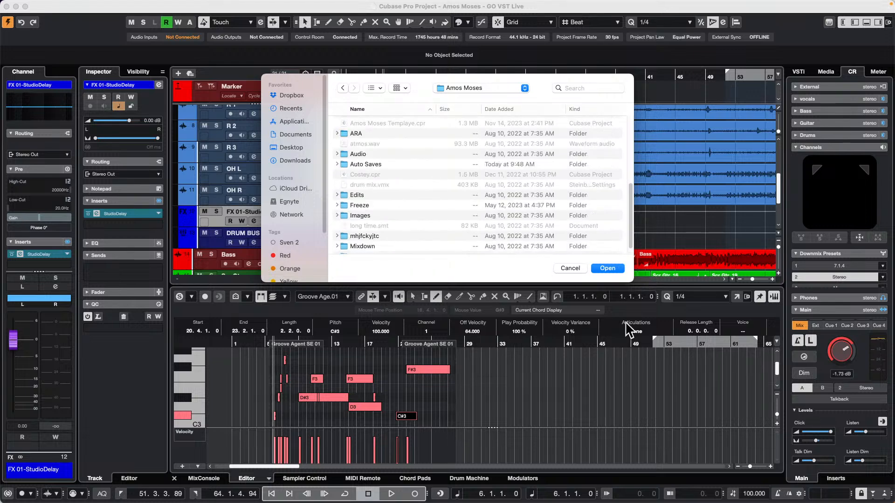
click(569, 268)
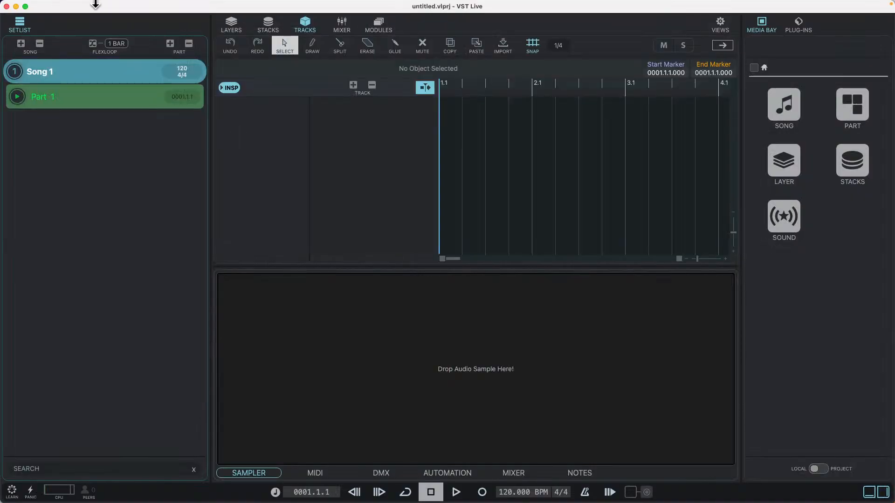
click(68, 6)
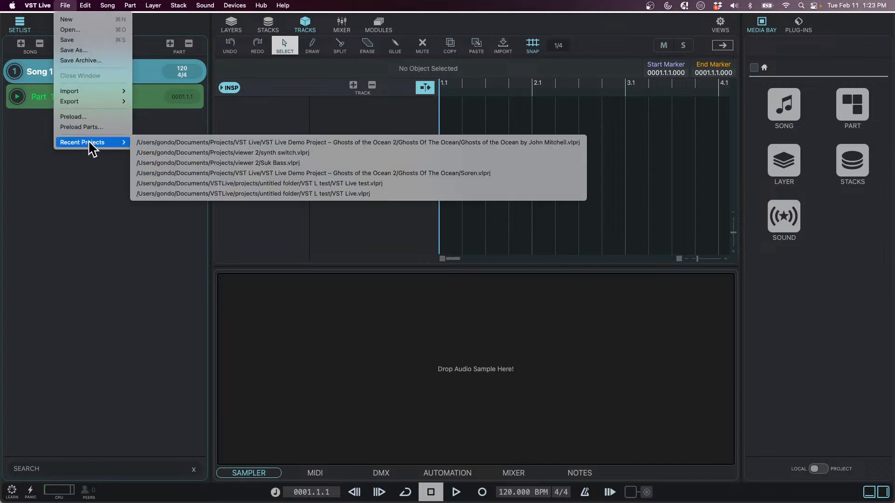
mouse_move(94, 91)
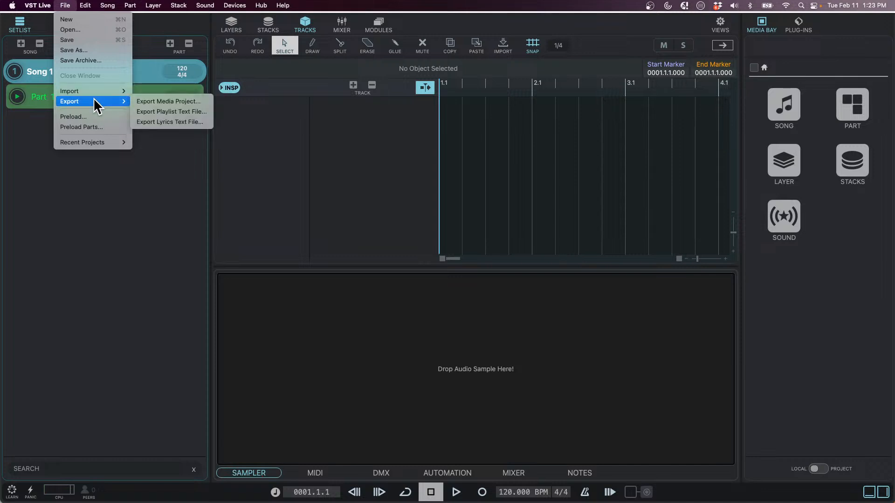
click(539, 243)
Switch back to Cubase and adjust the project settings to the 48 kHz sample rate without converting the musical mode clips
key(super+Tab)
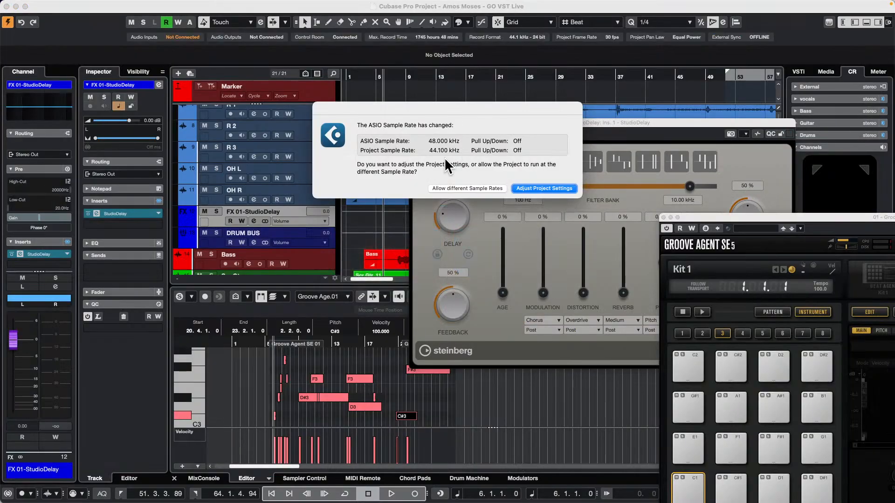
click(547, 188)
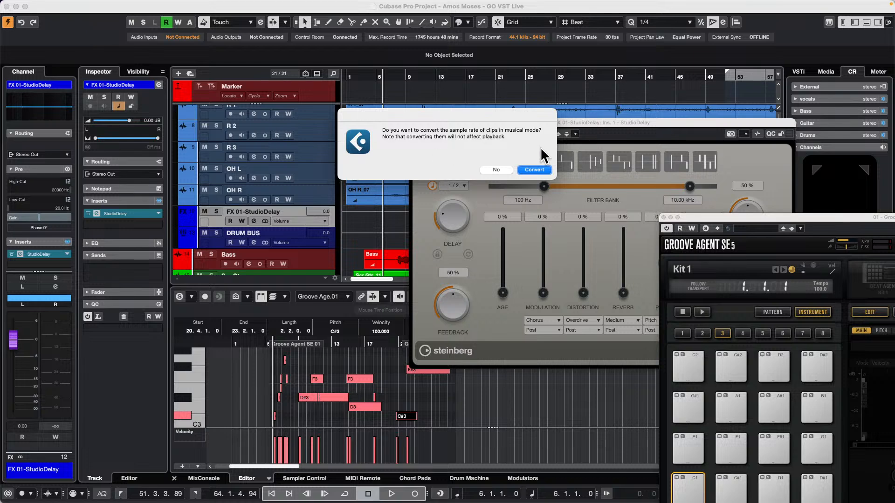
click(499, 166)
click(492, 169)
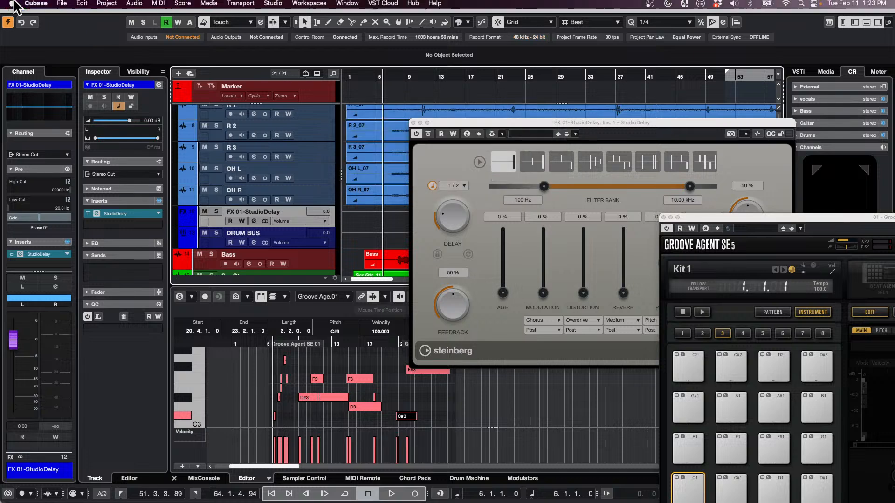
Check the available Cubase import and export formats and switch back to VST Live
click(62, 6)
mouse_move(102, 159)
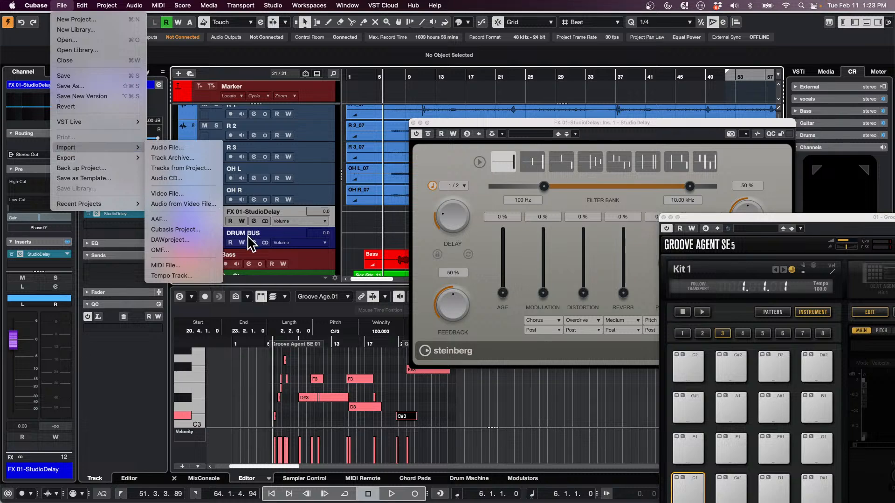
key(super+Tab)
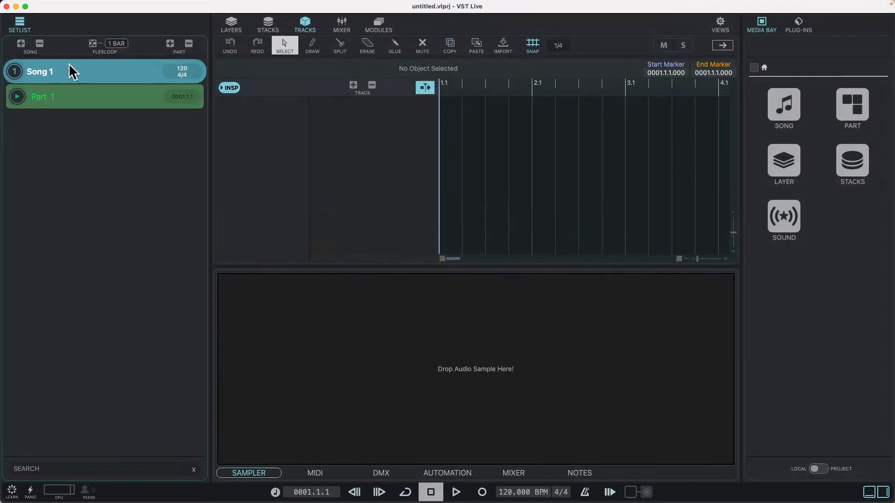
Check the file types that VST Live can import and switch back to Cubase
mouse_move(124, 11)
click(64, 5)
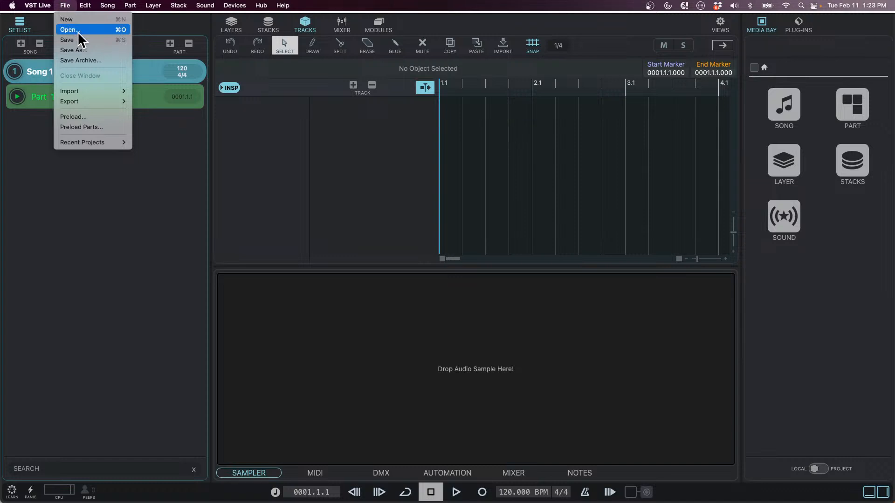
mouse_move(94, 86)
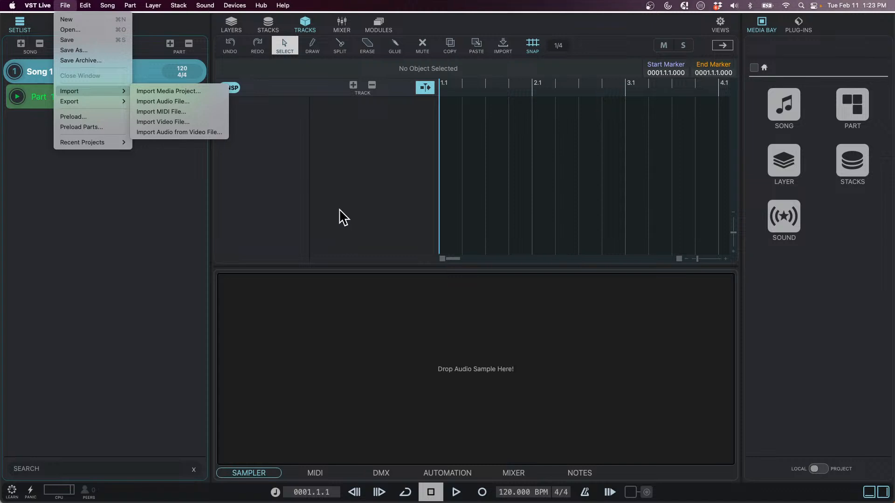
key(super+Tab)
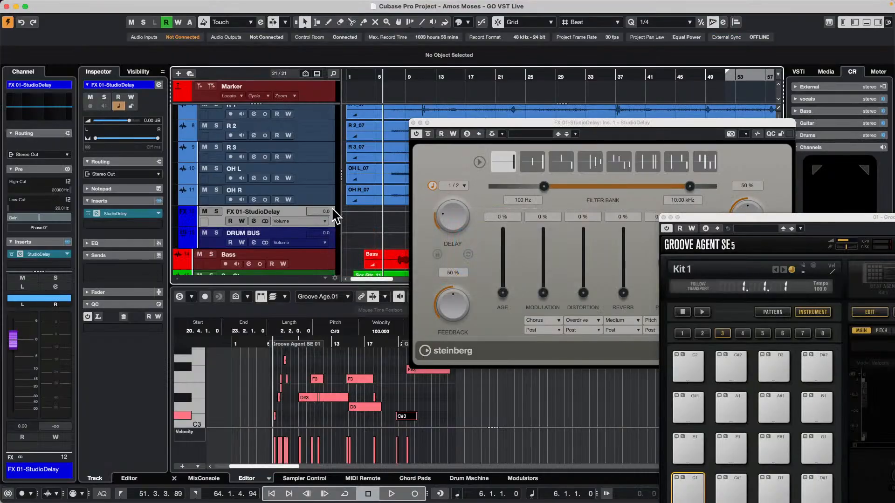
key(super+Tab)
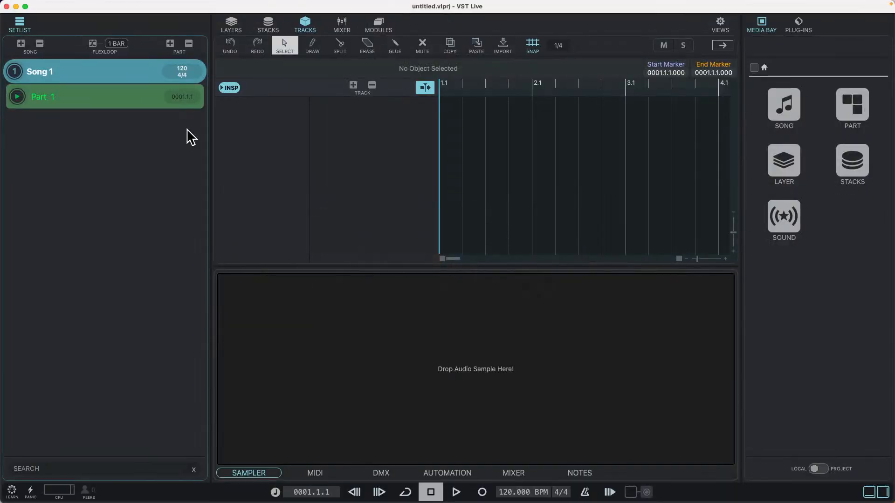
mouse_move(7, 0)
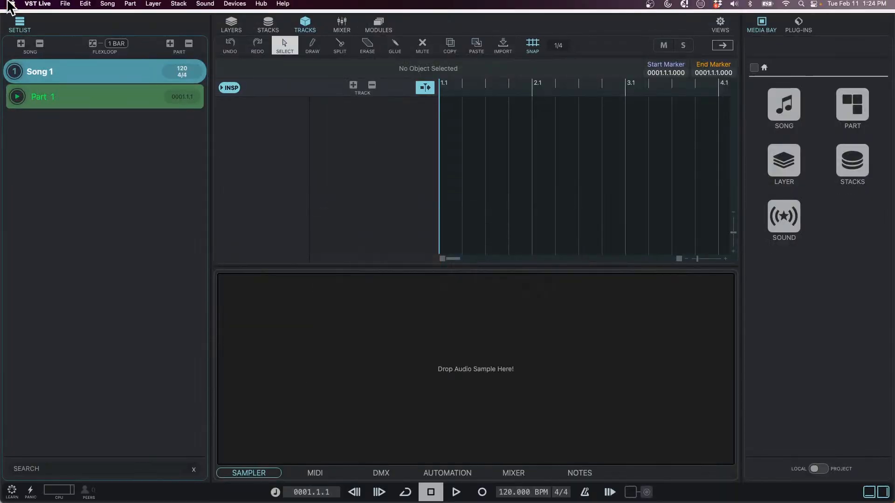
key(super+Tab)
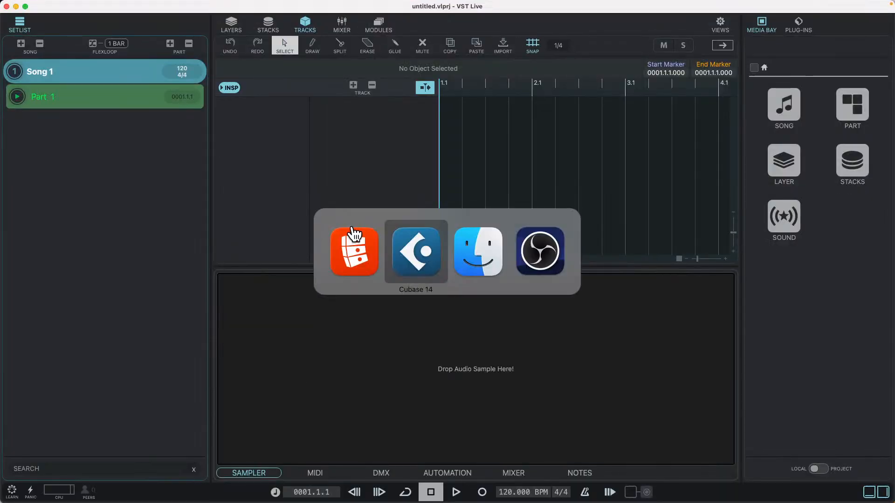
key(super+Tab)
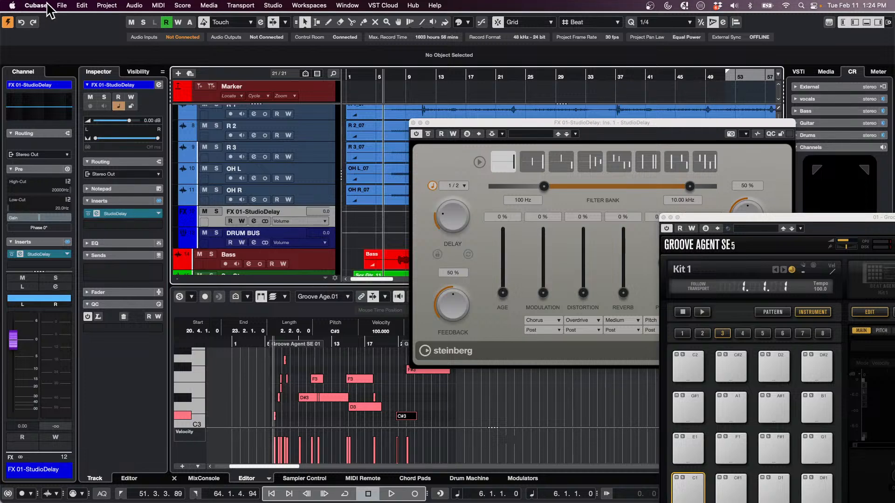
click(46, 4)
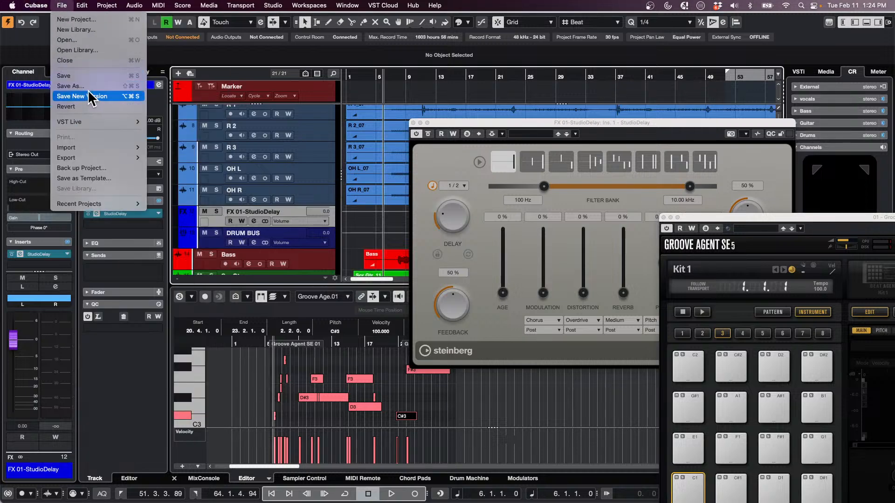
mouse_move(81, 122)
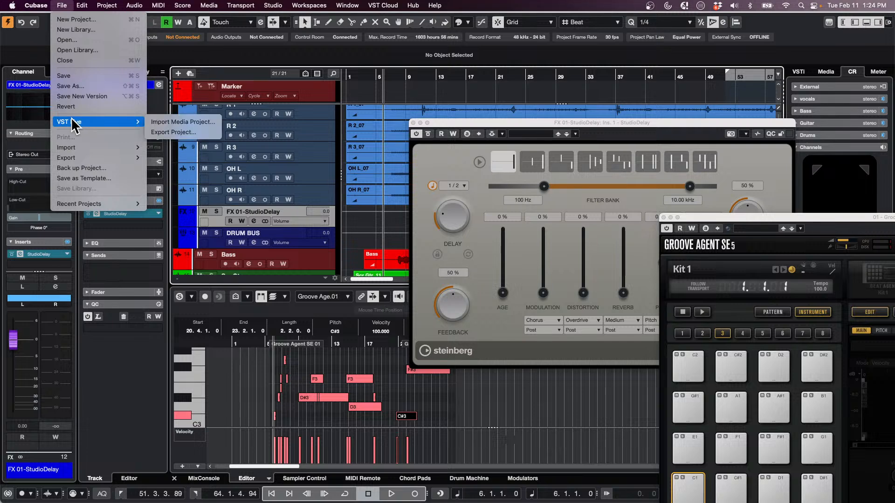
click(201, 134)
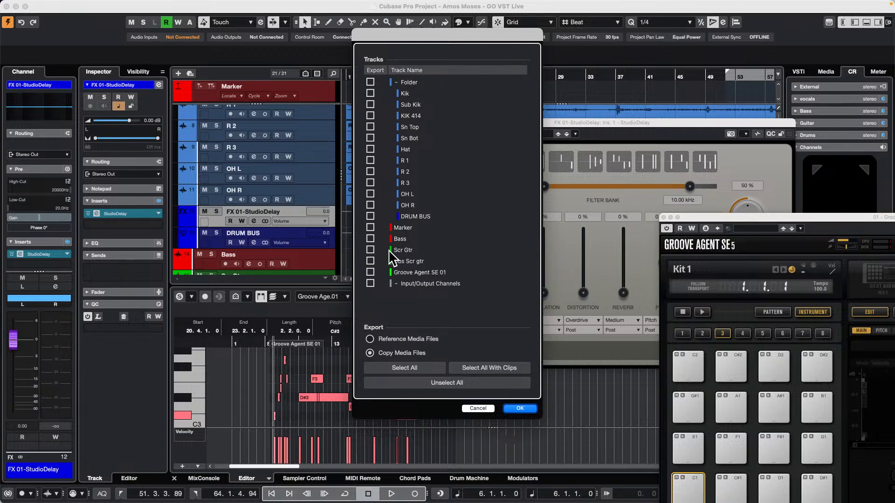
click(369, 82)
click(369, 228)
click(371, 249)
click(370, 272)
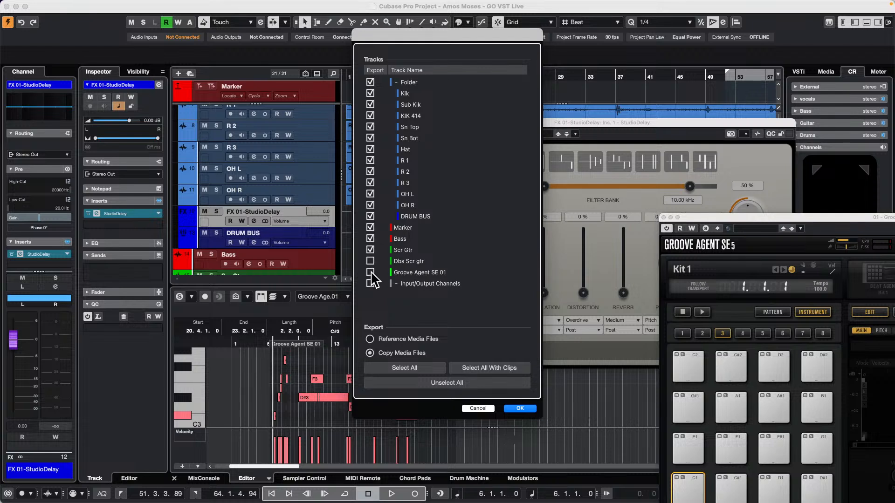
click(371, 284)
click(370, 261)
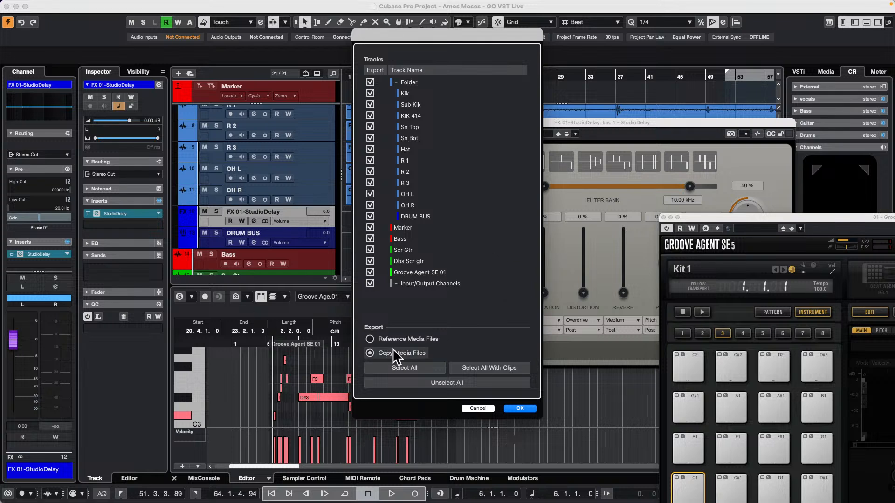
click(371, 338)
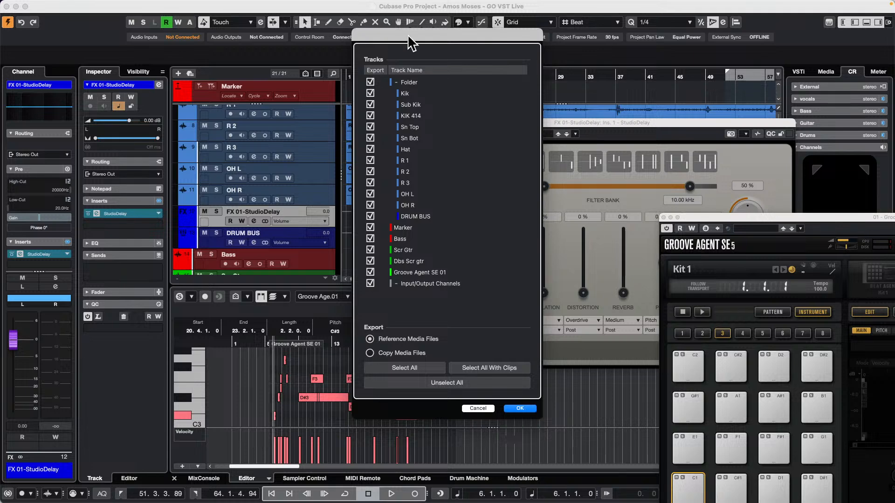
click(469, 408)
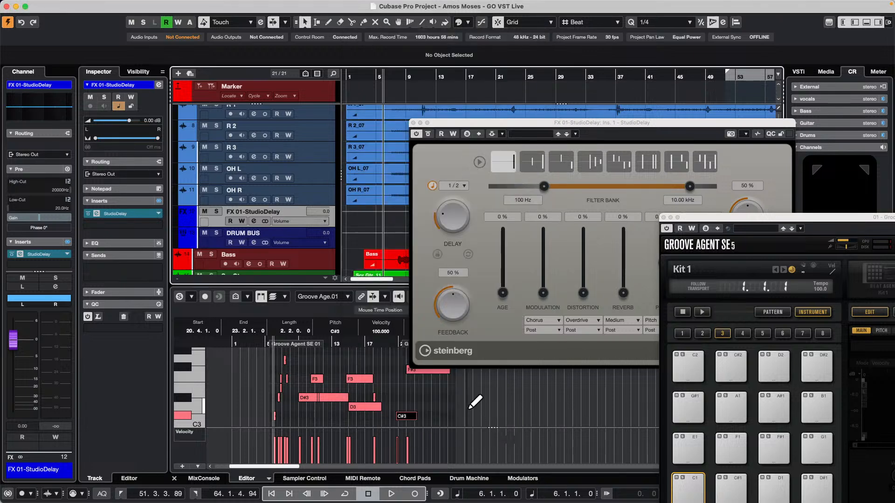
Boost the R 3 equalizer about 3.7 dB at about 1.17 kHz and strongly raise the high-mid band on OH L
click(254, 157)
drag(510, 320, 516, 310)
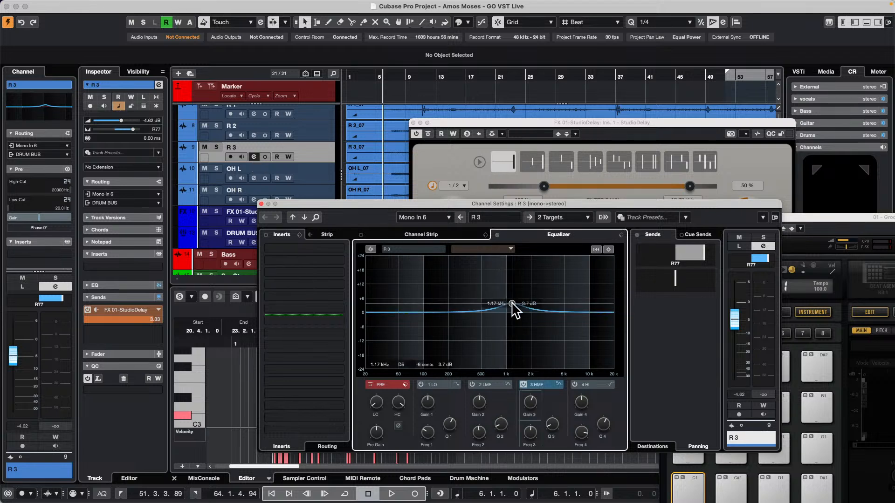
click(254, 178)
drag(543, 310, 537, 264)
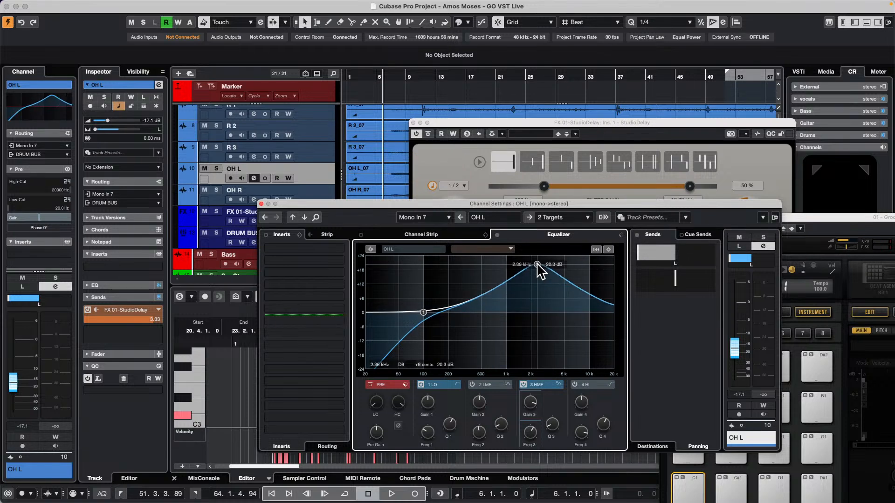
Set up a VST Live project export with copied media files, including every listed track except Bass, plus the input/output channels
click(62, 5)
mouse_move(80, 122)
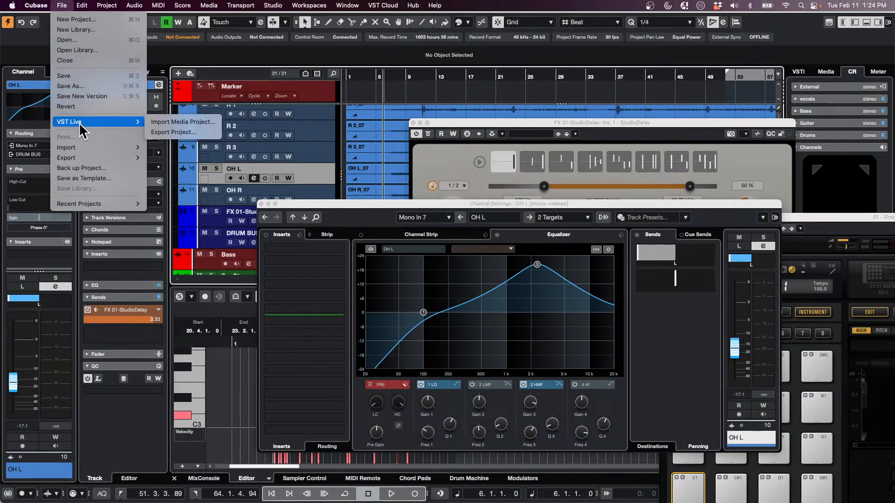
click(198, 131)
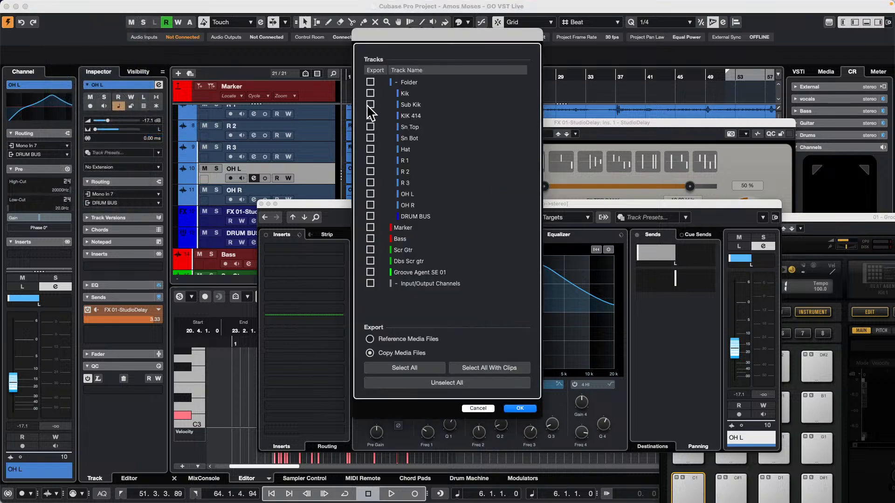
click(370, 82)
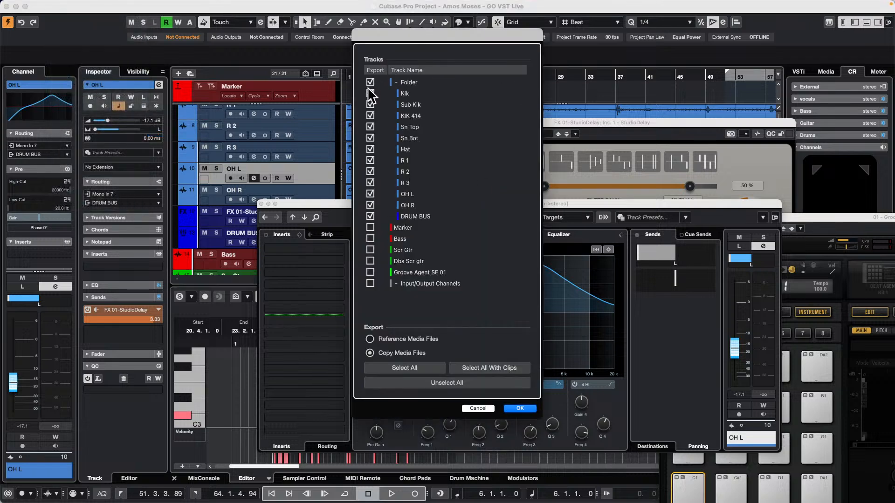
click(371, 227)
click(371, 283)
click(370, 273)
Save the VST Live export to the Desktop as Amos Moses - GO VST Live
click(521, 408)
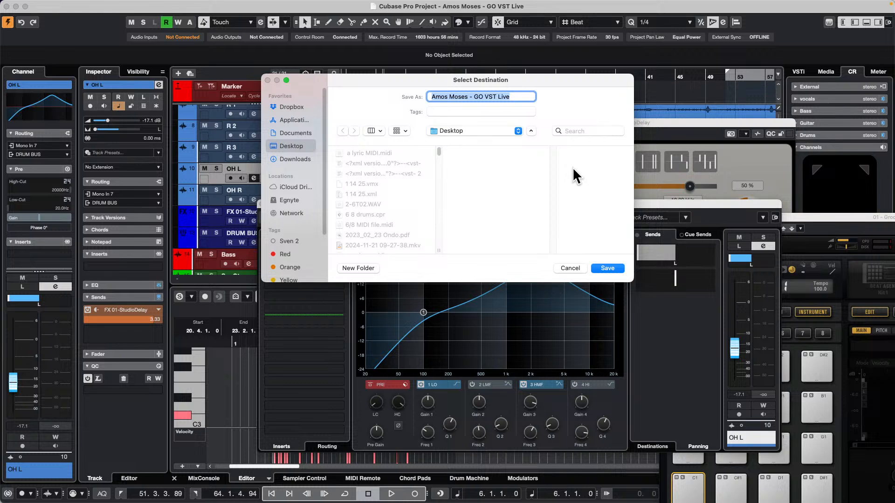
click(522, 97)
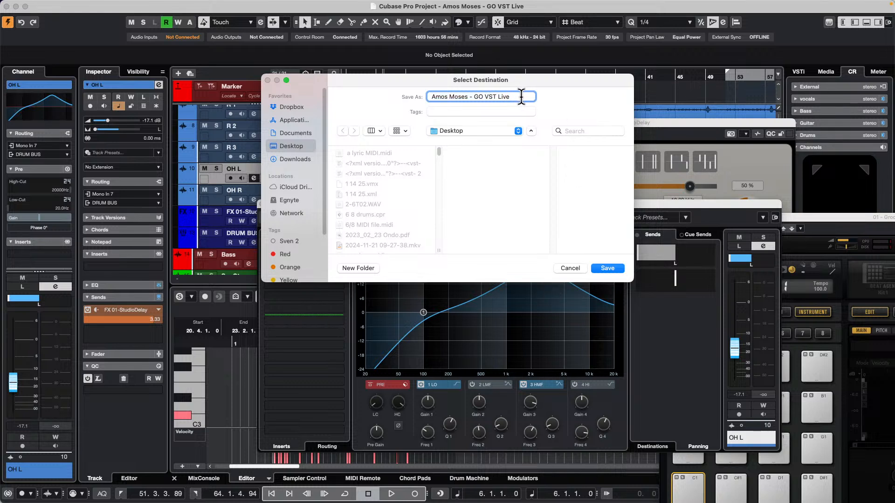
key(Return)
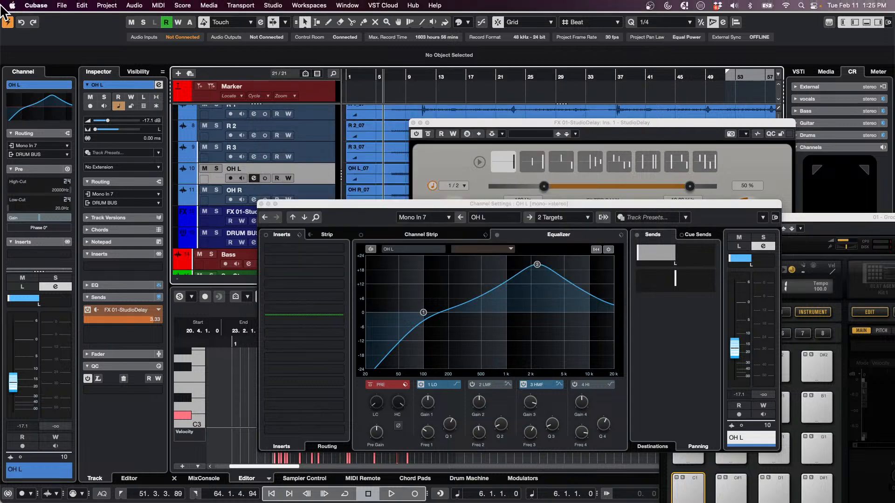
Switch to VST Live and browse to the Amos Moses folder within Projects to open a project
click(62, 5)
mouse_move(70, 203)
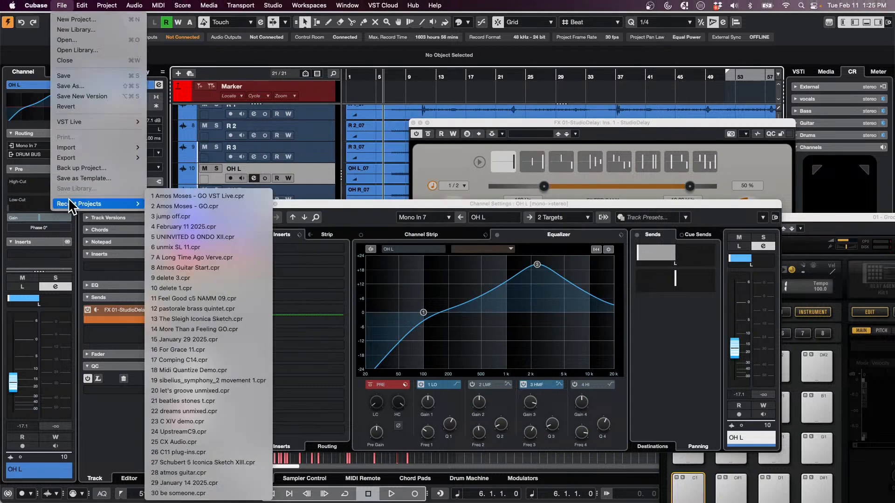
key(super+Tab)
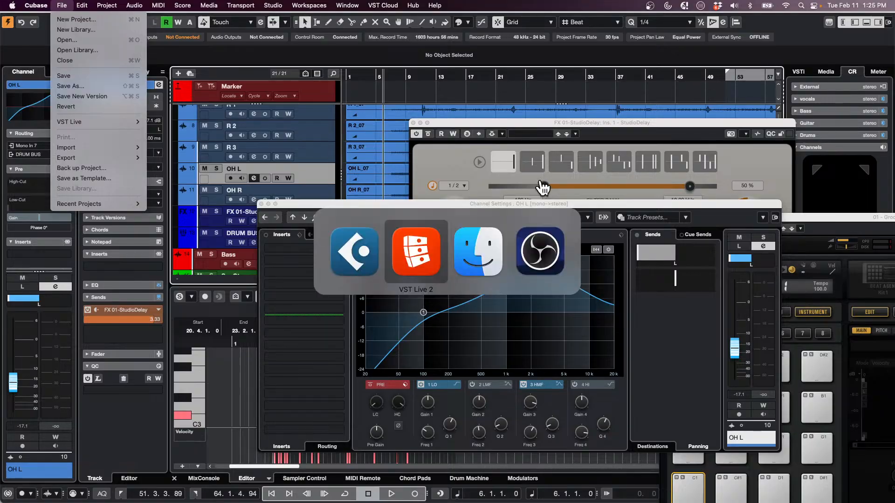
click(68, 4)
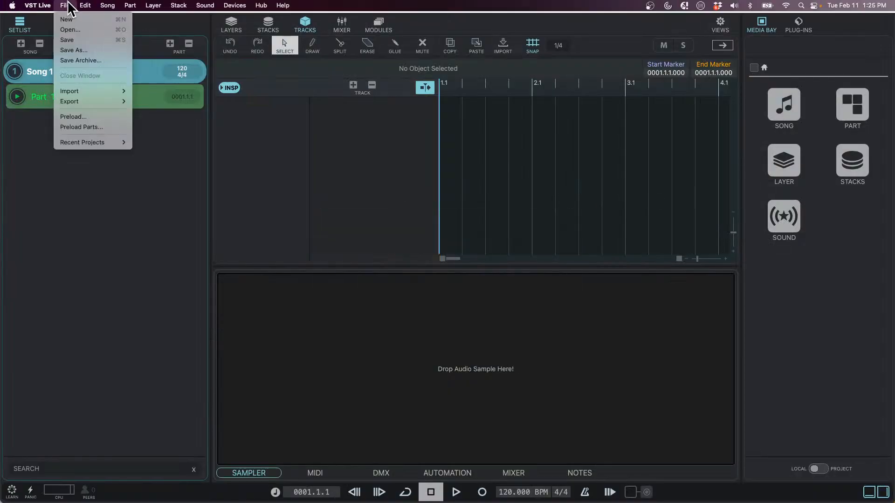
click(91, 29)
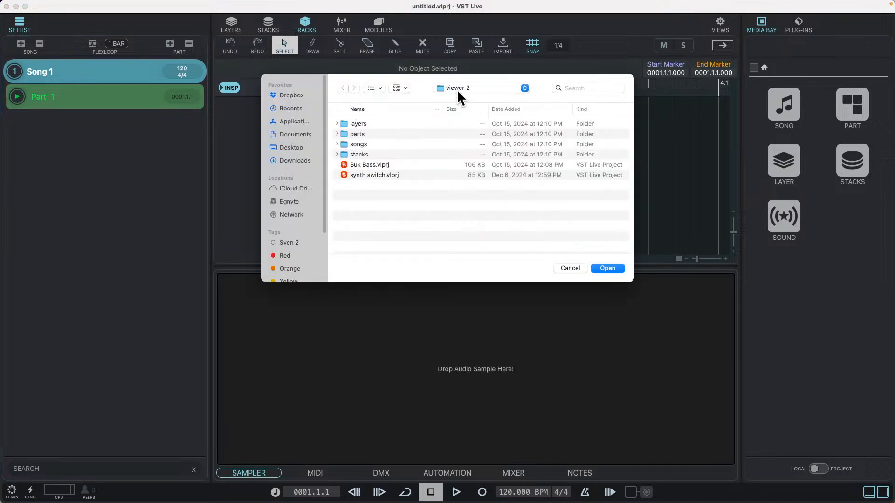
click(459, 87)
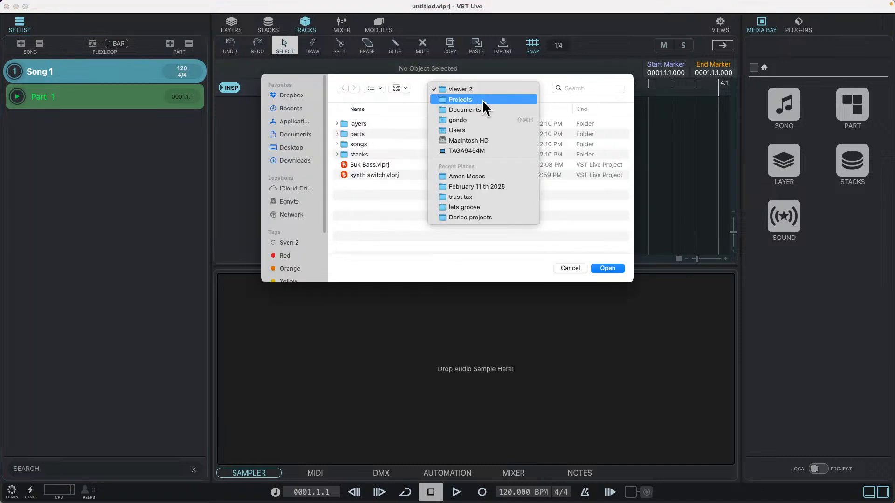
click(482, 99)
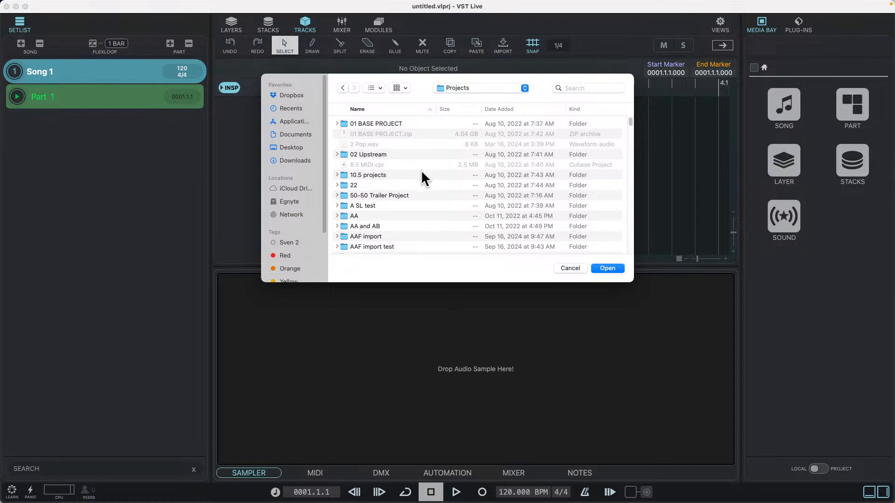
scroll(390, 194, down, 4)
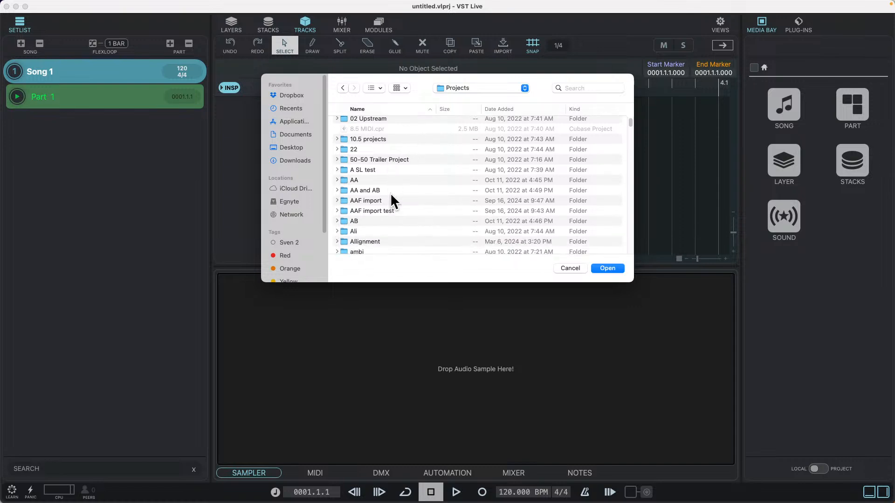
scroll(390, 193, down, 4)
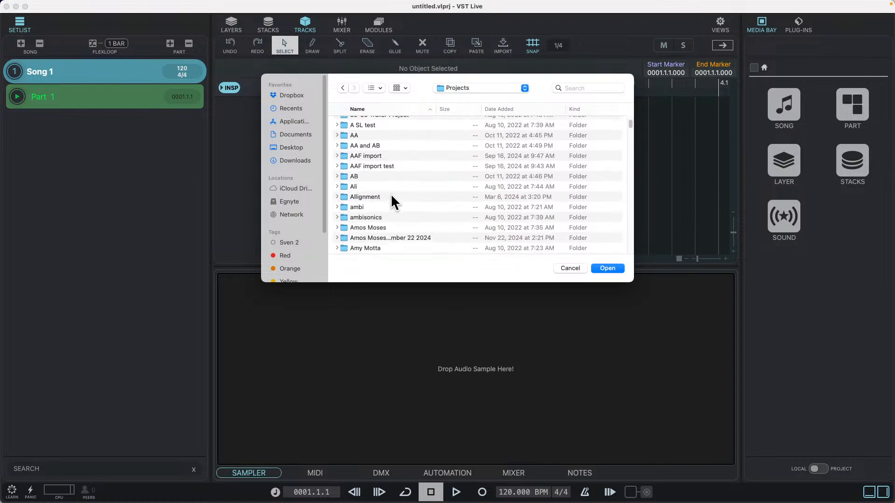
double_click(369, 228)
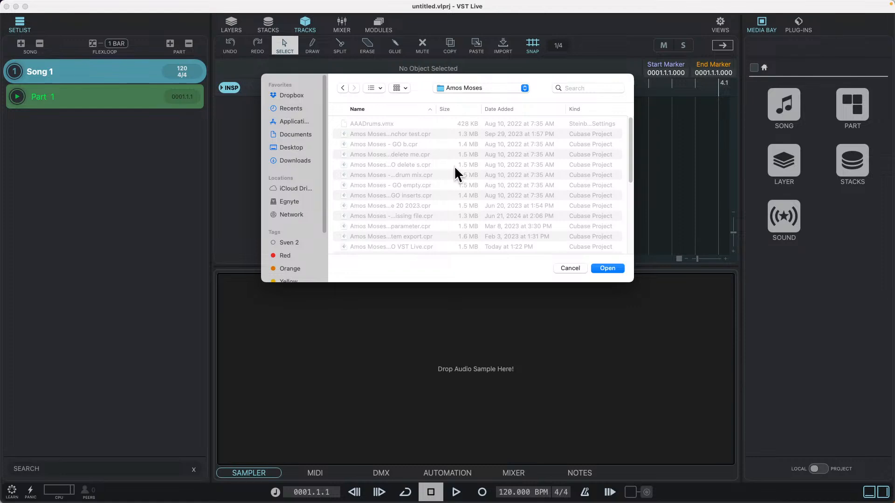
Look through the Amos Moses folder for the exported VST Live project, sorting the files by date added, and dismiss the dialog
scroll(454, 172, down, 6)
scroll(423, 178, down, 5)
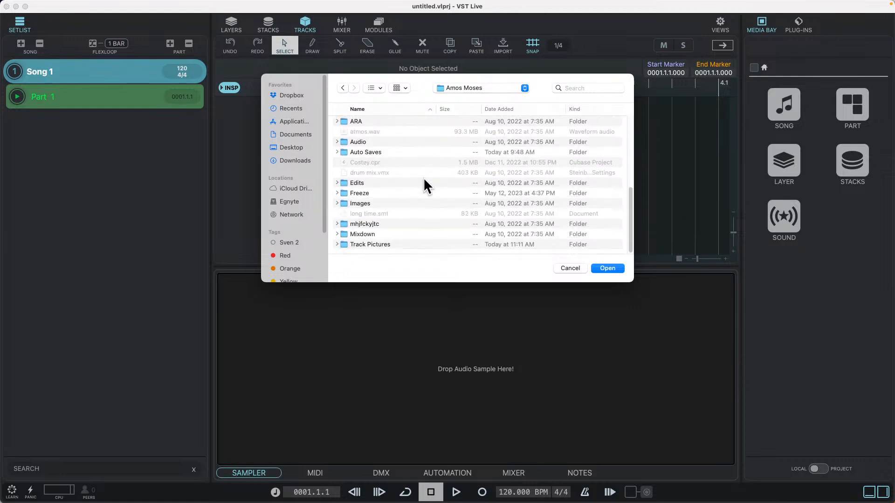
scroll(427, 178, up, 2)
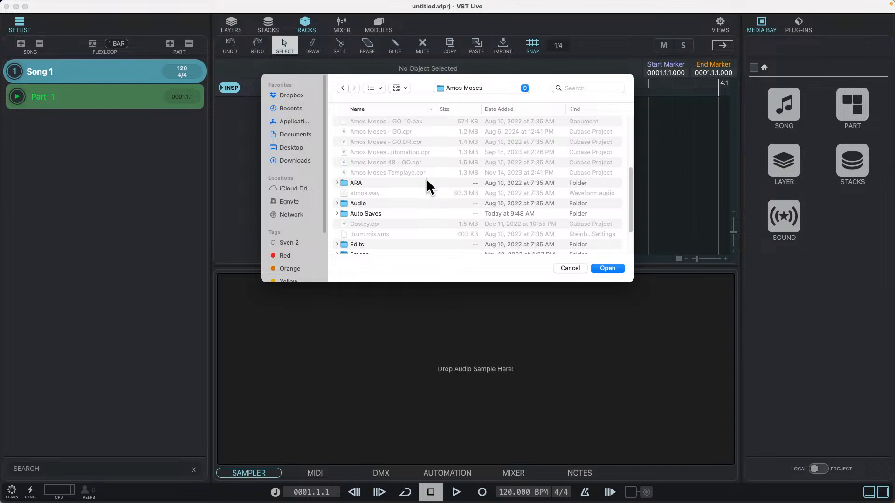
scroll(419, 185, up, 1)
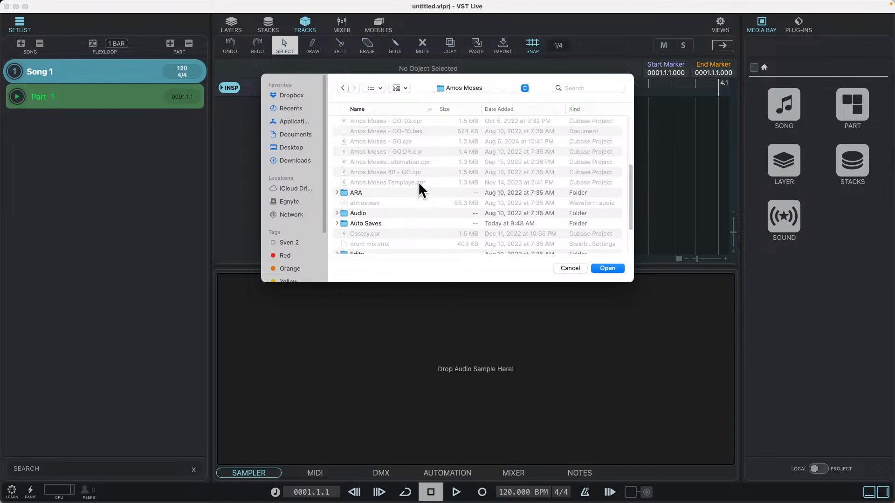
scroll(419, 186, up, 5)
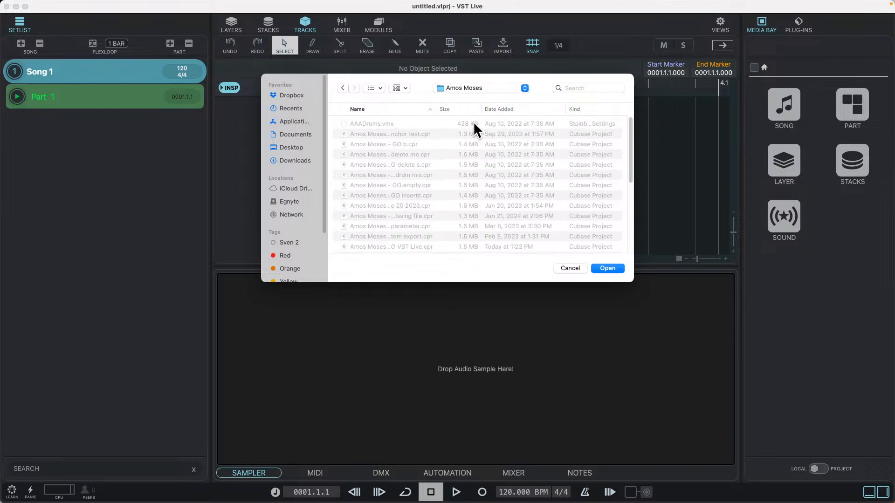
click(513, 109)
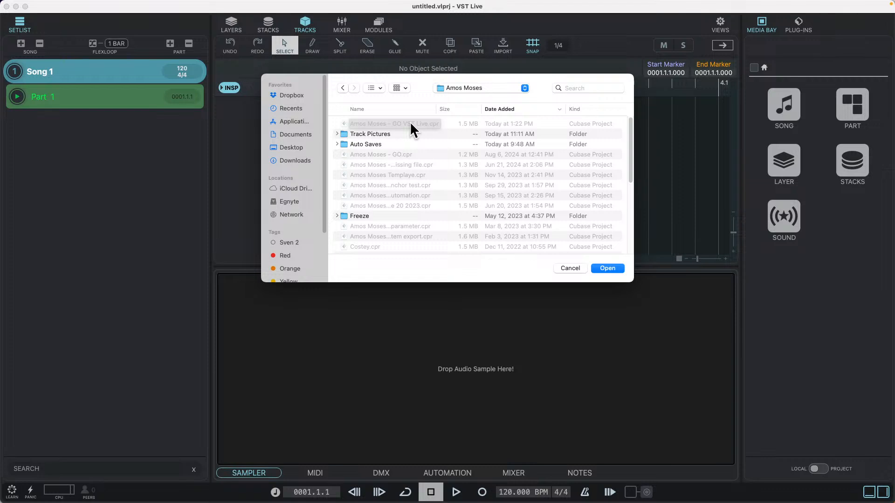
scroll(385, 181, down, 10)
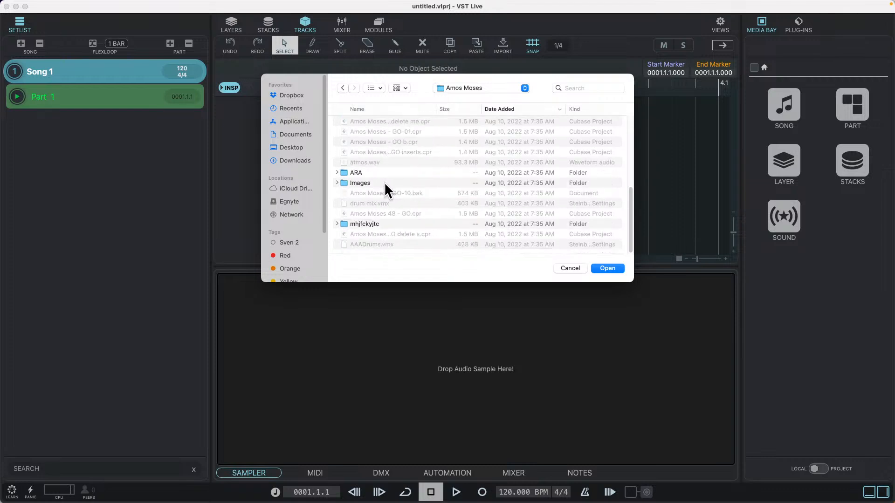
scroll(384, 182, up, 10)
click(580, 269)
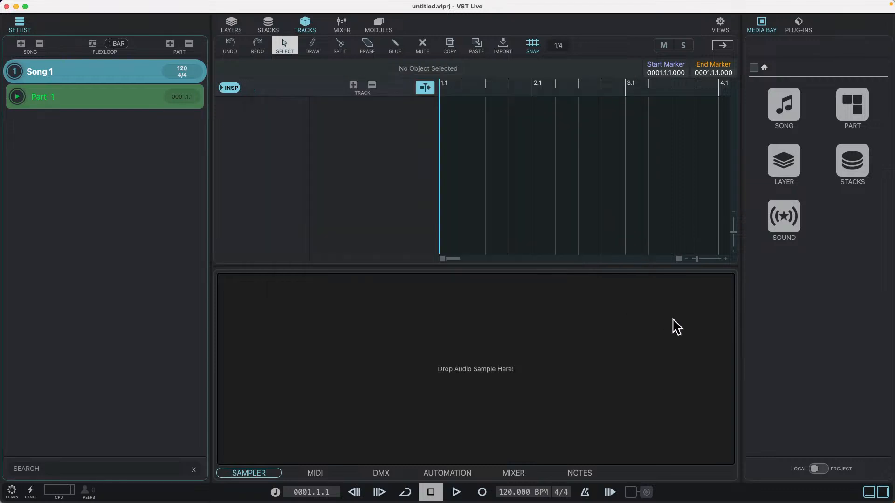
Switch to Cubase and check which destination folder the VST Live project export uses, with all tracks selected and media files copied
key(super+Tab)
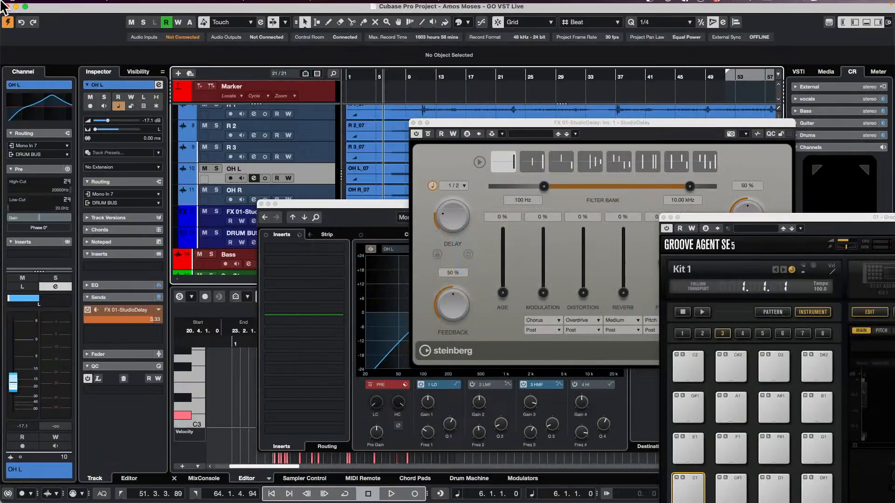
click(61, 5)
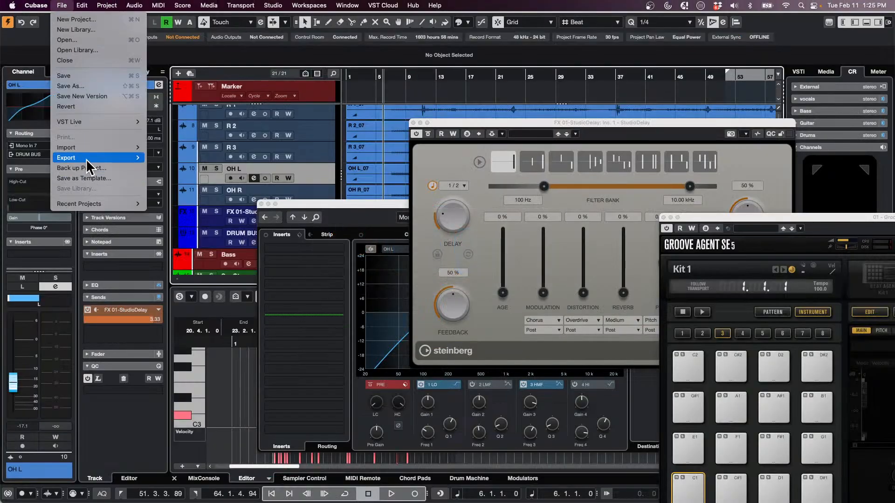
mouse_move(84, 122)
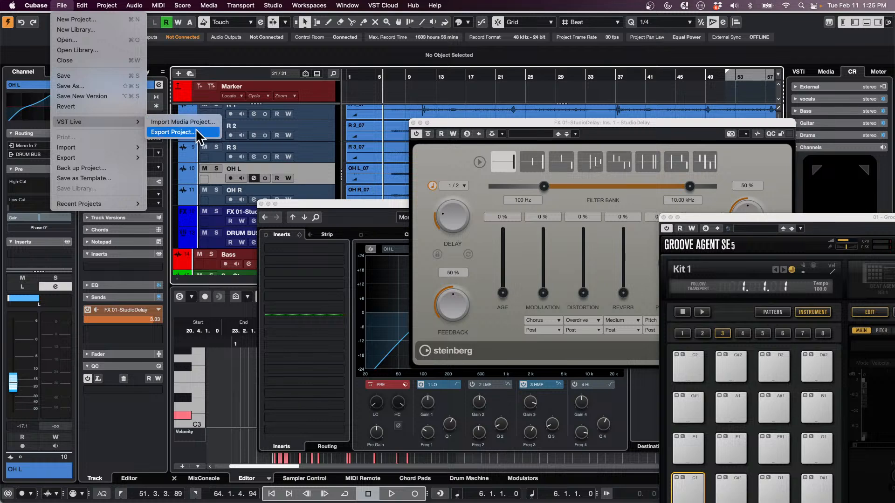
click(201, 132)
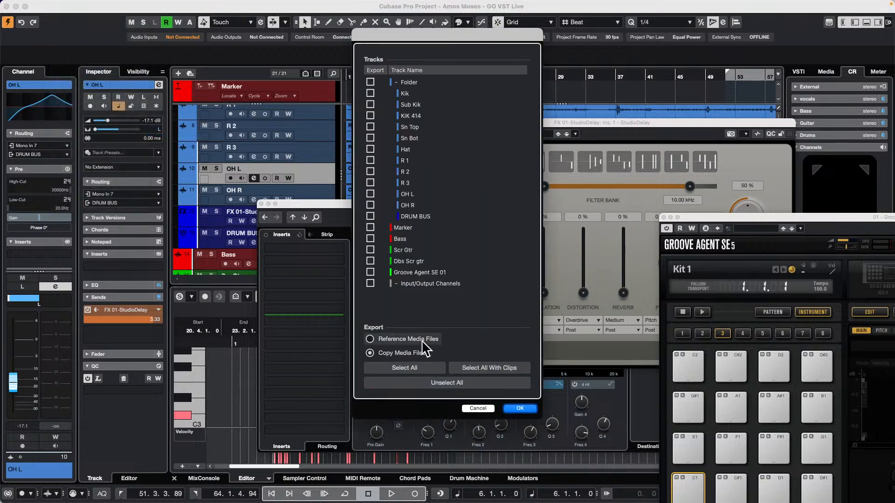
click(424, 368)
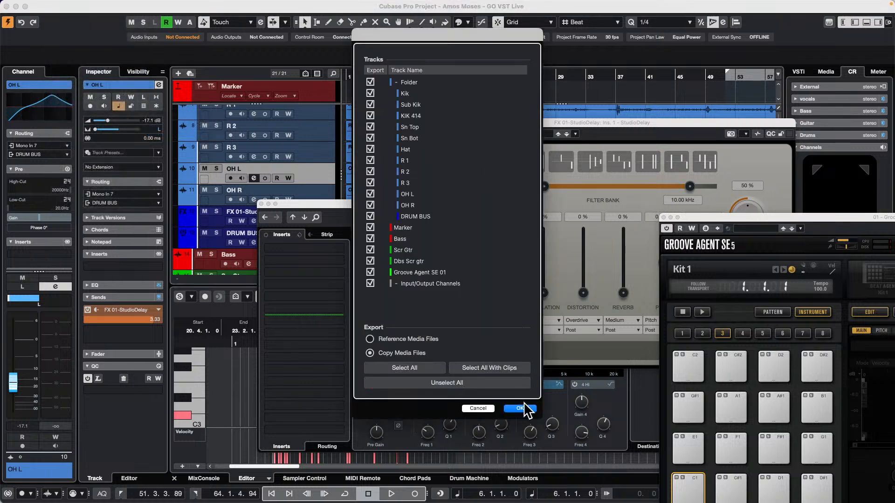
click(520, 408)
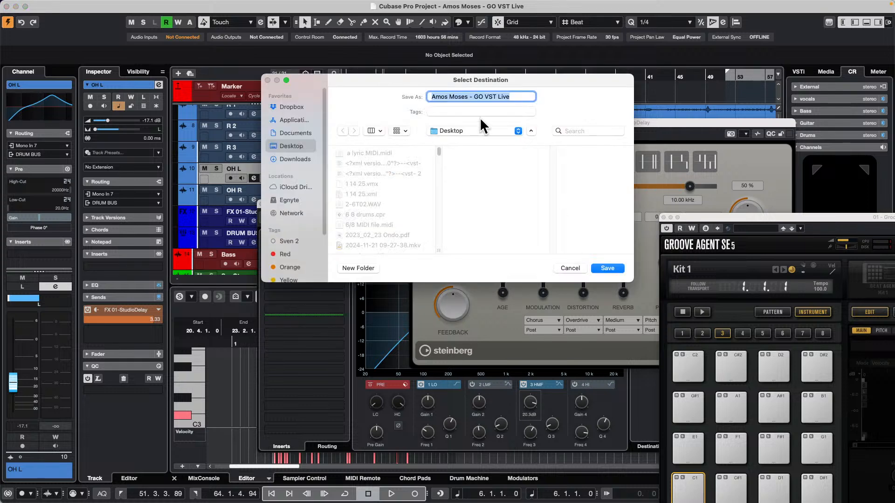
click(569, 268)
Switch to VST Live and browse to the Desktop to open a project, sorting the files by name
key(super+Tab)
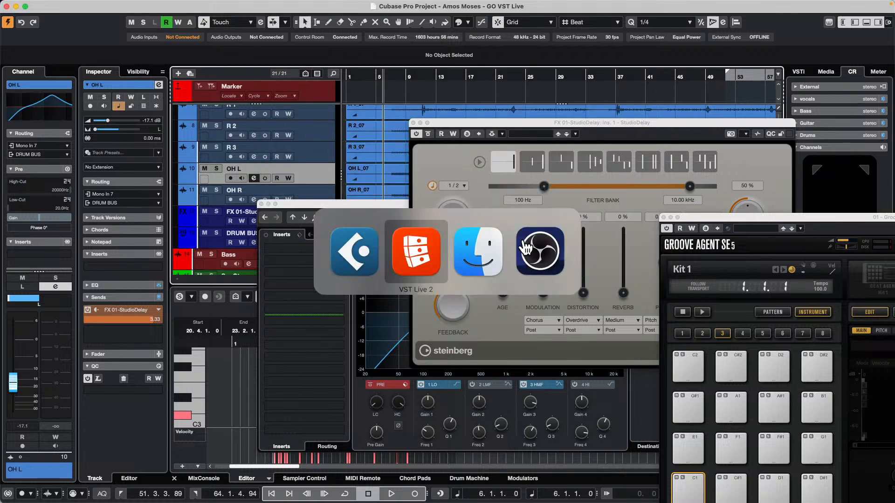
click(64, 5)
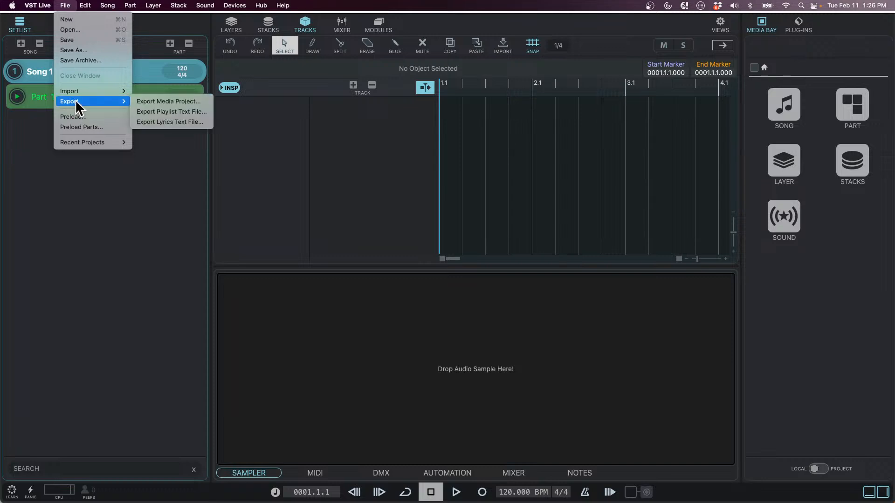
click(91, 30)
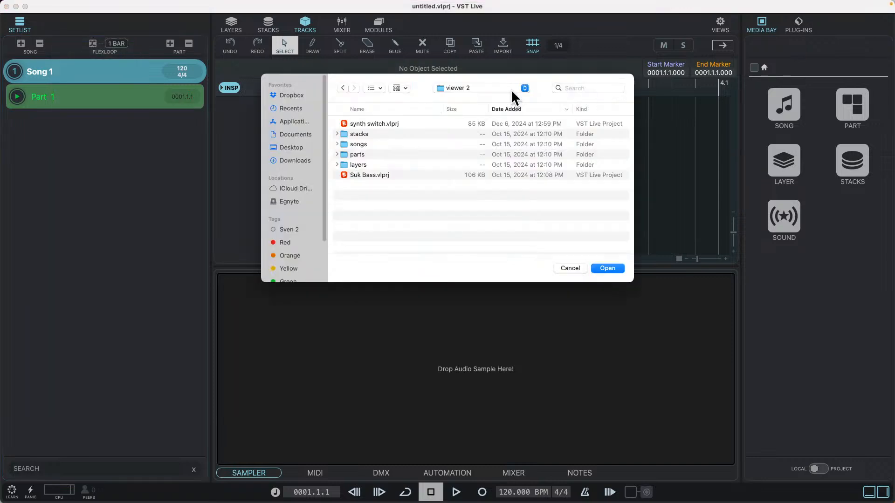
click(290, 148)
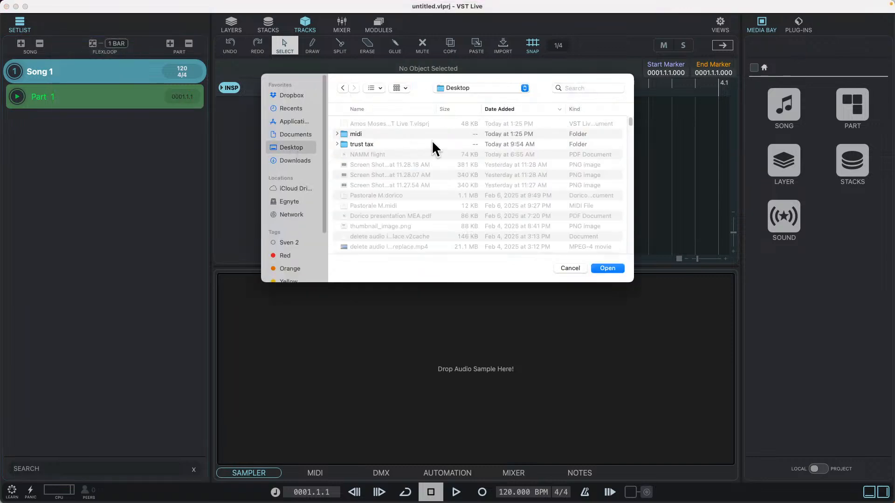
scroll(443, 174, down, 3)
scroll(442, 175, up, 5)
click(376, 109)
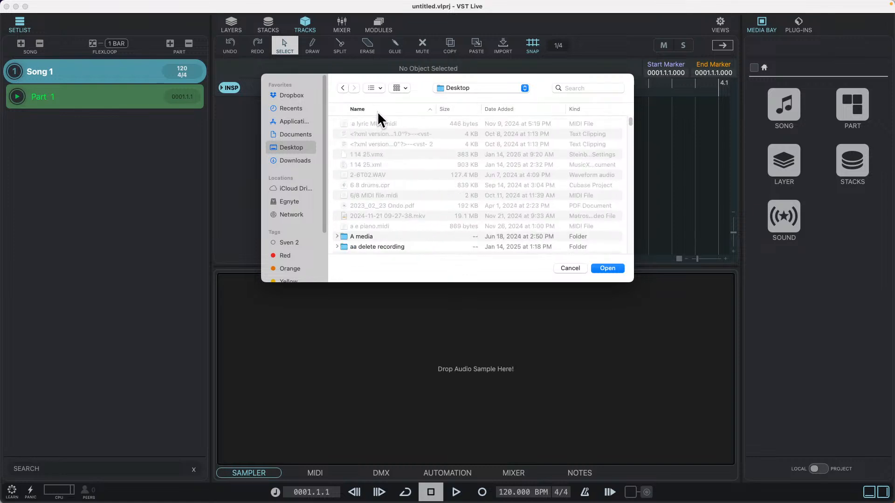
Look for the exported Amos Moses file among the Desktop files and dismiss the dialog
scroll(400, 173, down, 6)
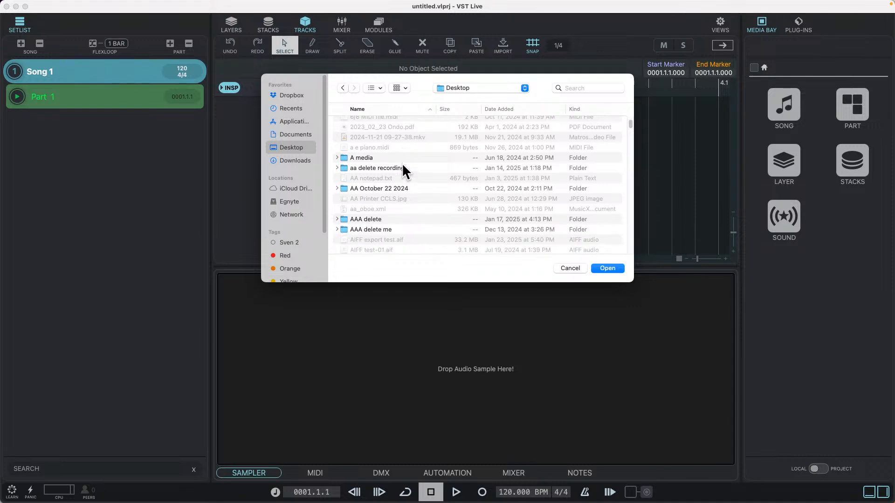
scroll(402, 164, down, 2)
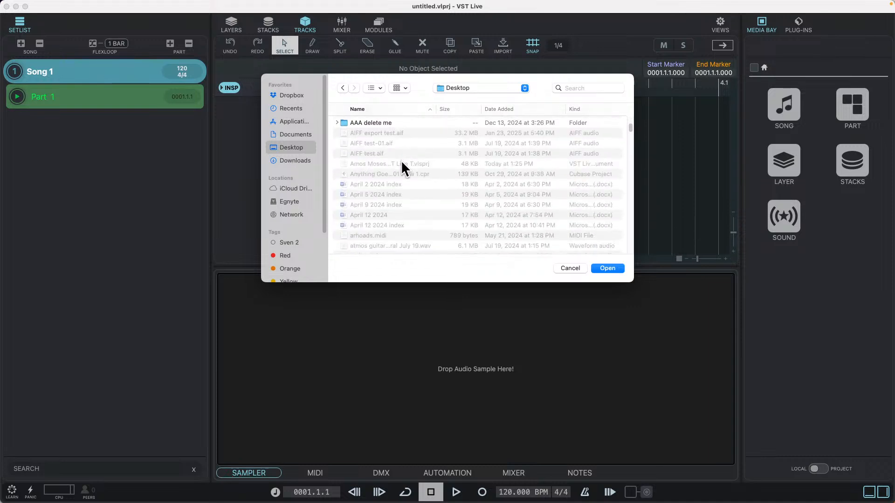
scroll(401, 164, up, 4)
scroll(402, 169, down, 8)
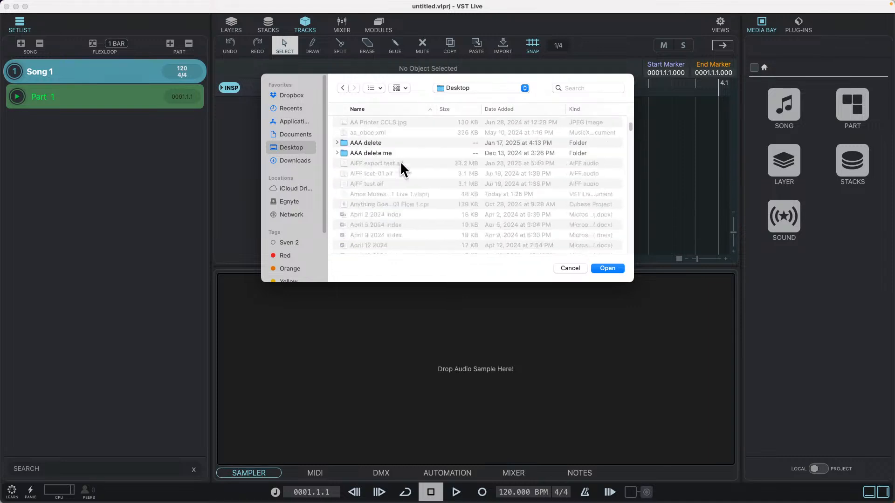
scroll(400, 161, down, 1)
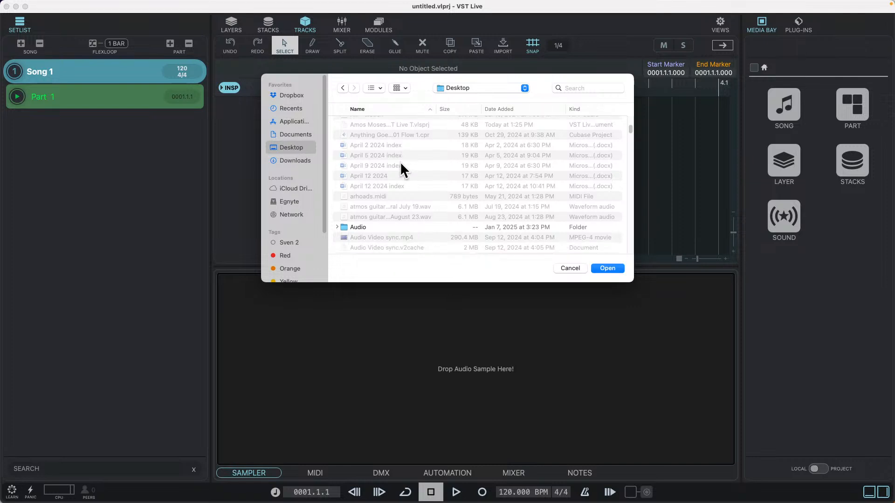
scroll(396, 156, up, 2)
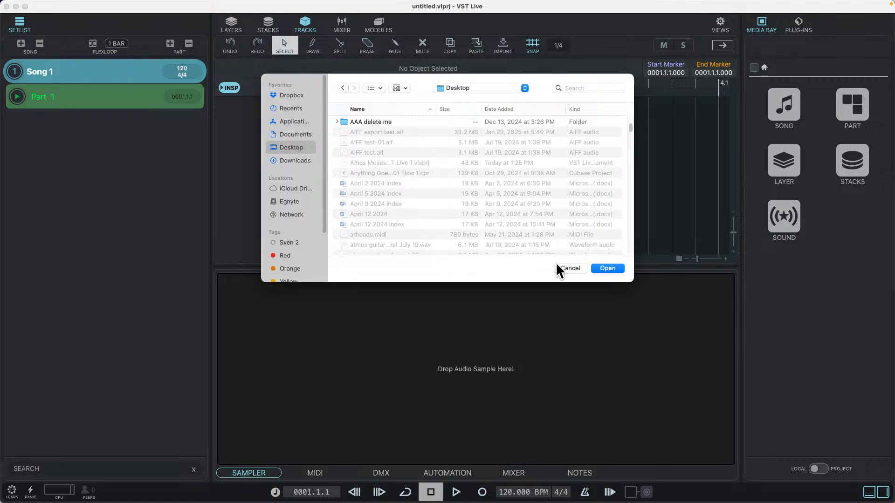
click(570, 269)
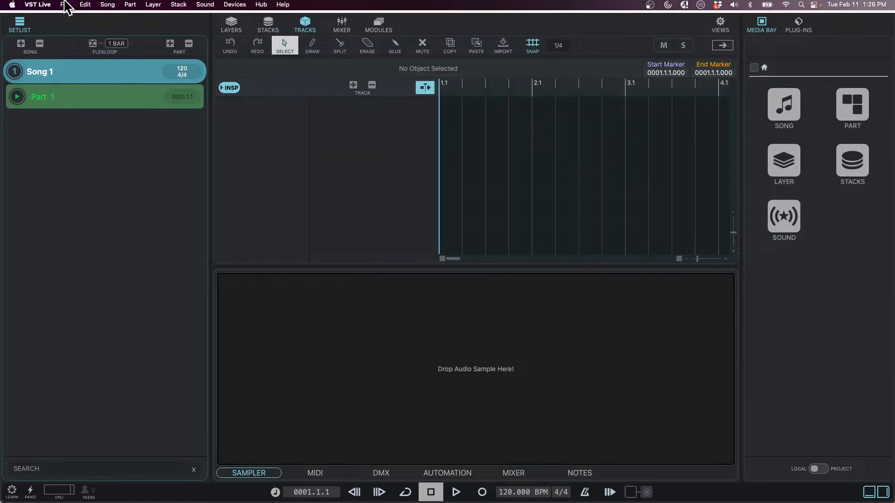
Bring up another file selection dialog and look through the Desktop for the Amos Moses export
click(65, 4)
click(251, 54)
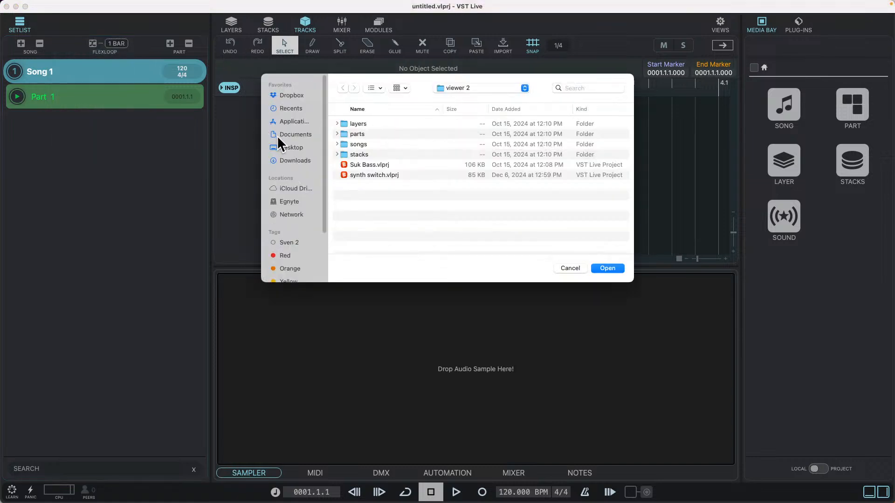
click(285, 146)
scroll(384, 189, down, 3)
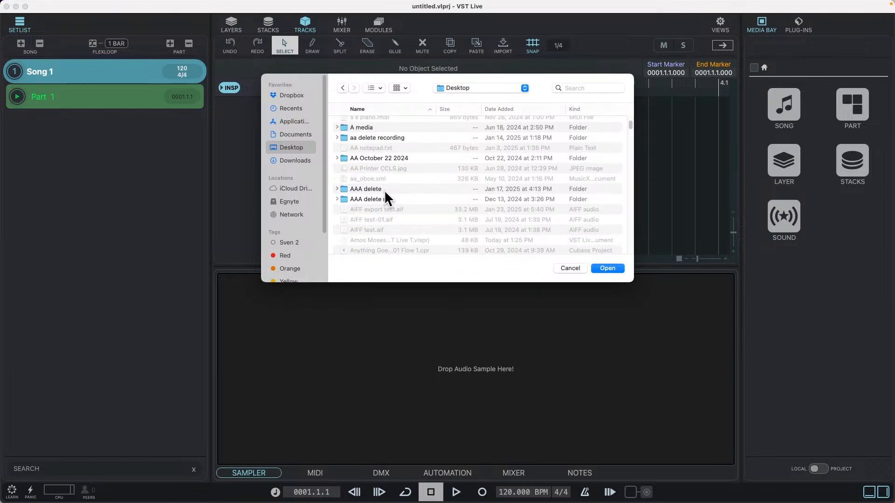
scroll(385, 189, down, 3)
scroll(387, 196, down, 5)
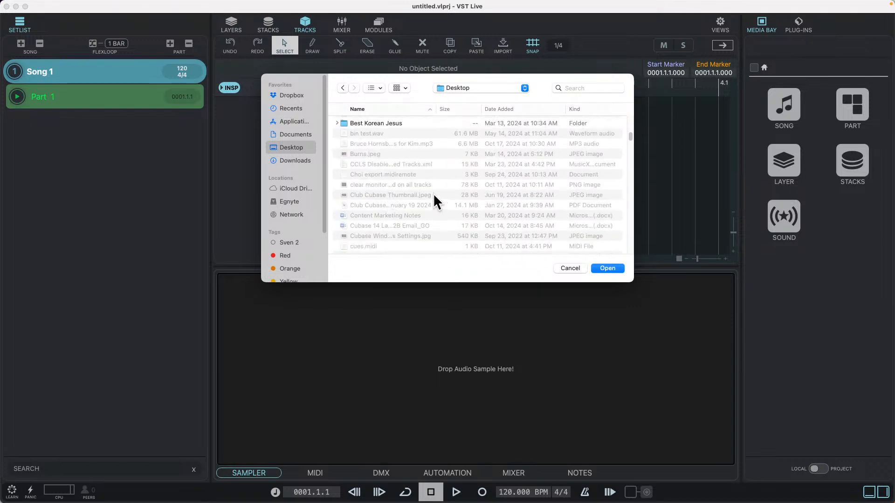
scroll(432, 193, up, 5)
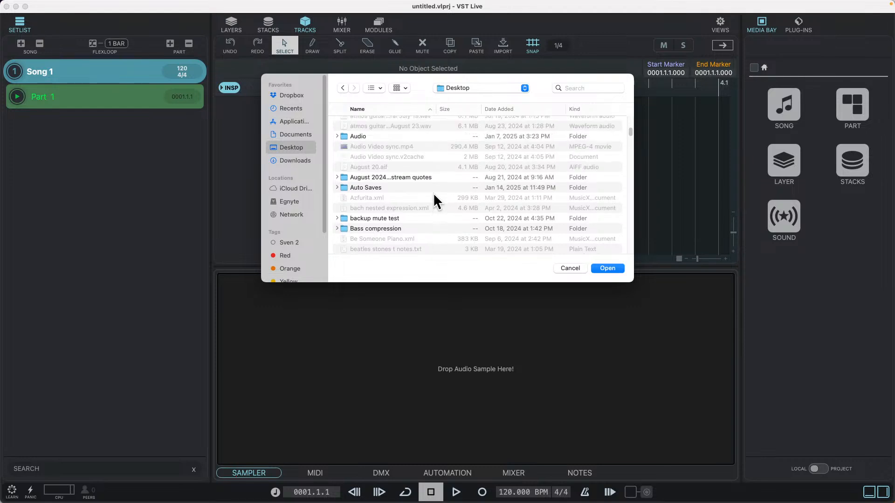
scroll(432, 192, up, 5)
scroll(433, 192, up, 3)
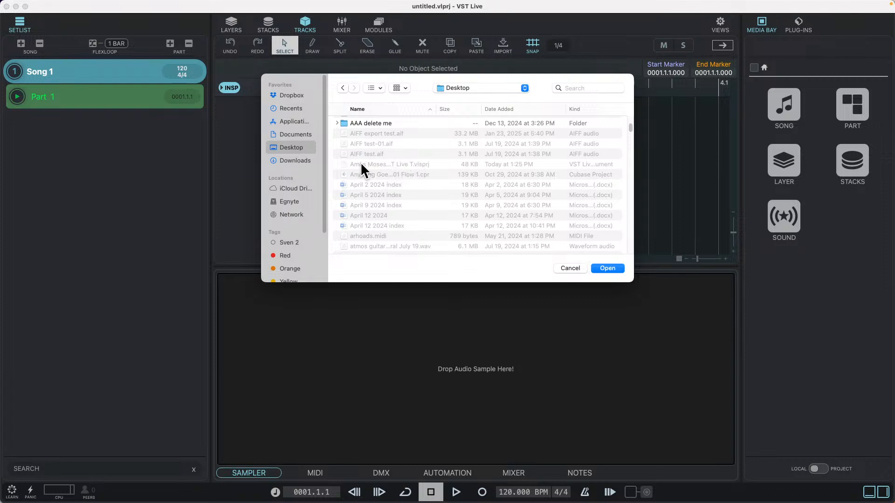
Try to select the Amos Moses .vlsprj file on the Desktop and dismiss the file dialog
right_click(437, 161)
click(421, 163)
right_click(374, 164)
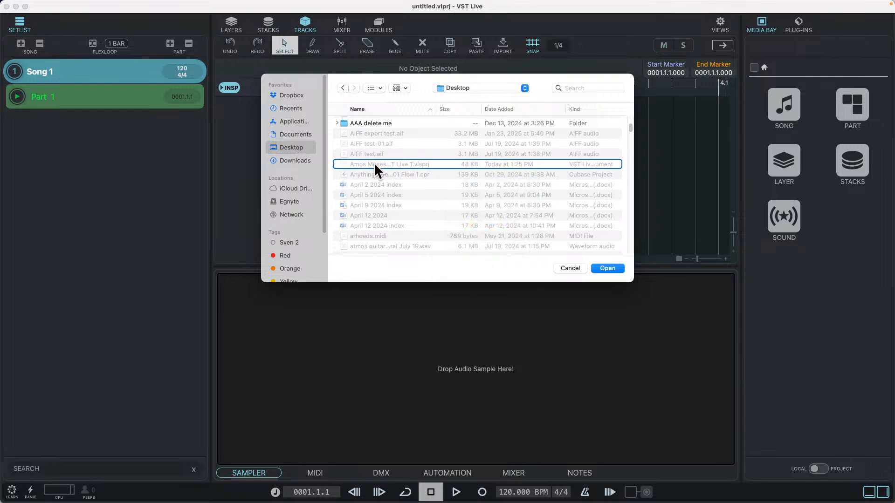
click(569, 268)
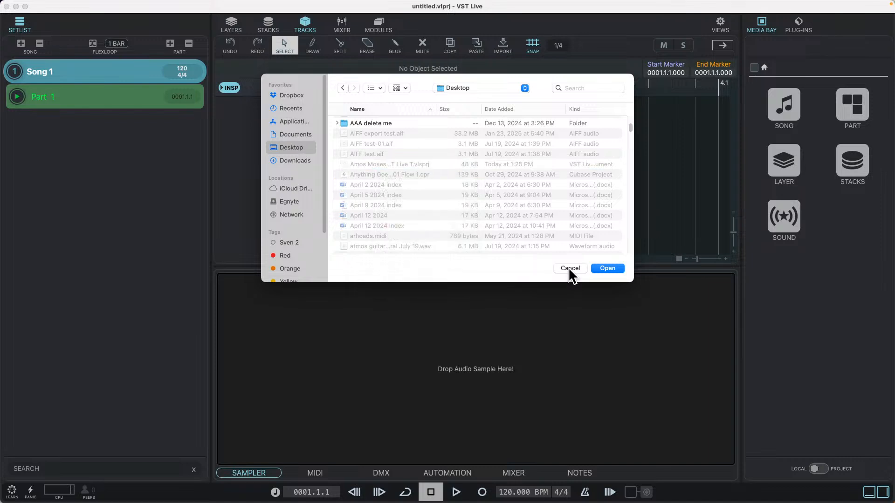
click(569, 268)
click(65, 5)
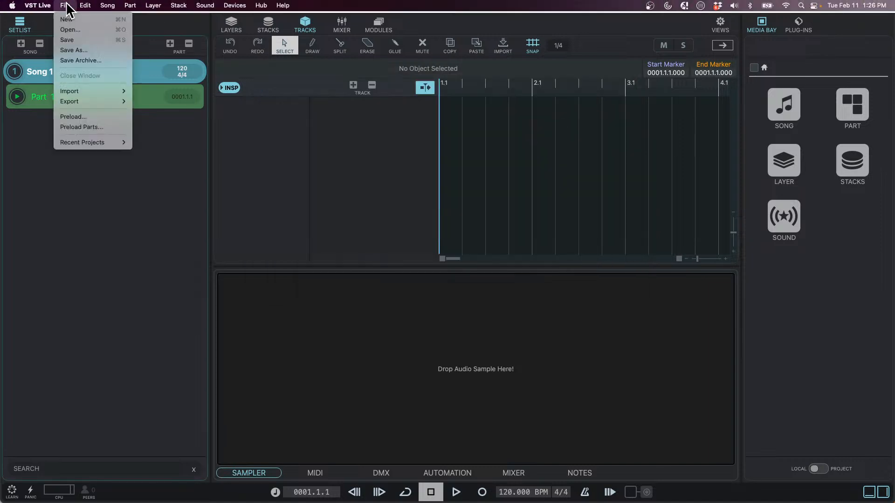
click(323, 201)
Switch to Finder and open Amos Moses - GO VST Live T.vlsprj from the Desktop in a new window
key(super+Tab)
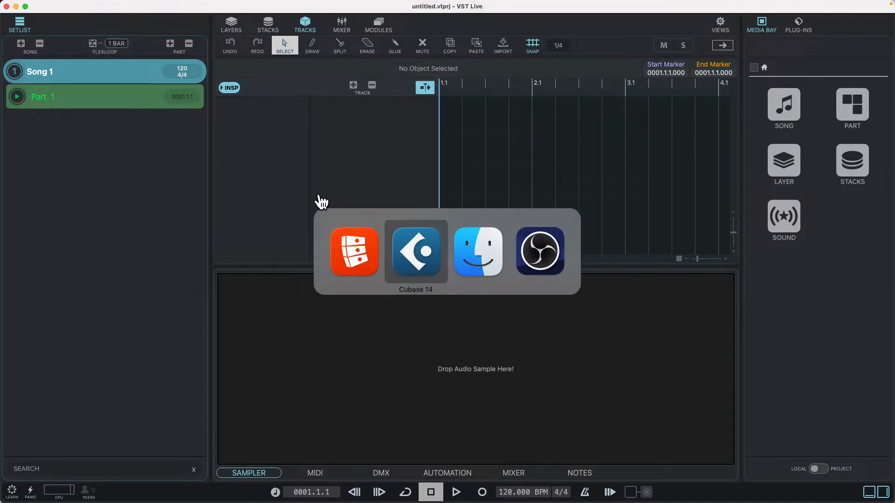
key(super+Tab)
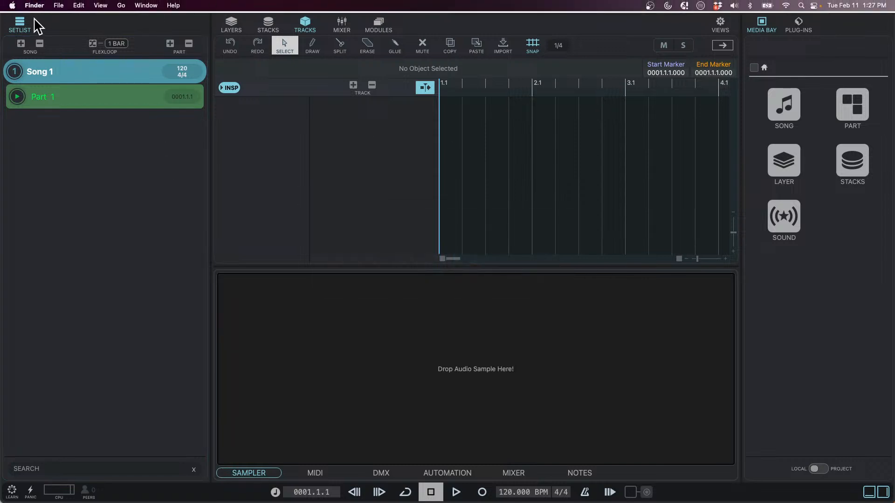
click(59, 5)
click(70, 17)
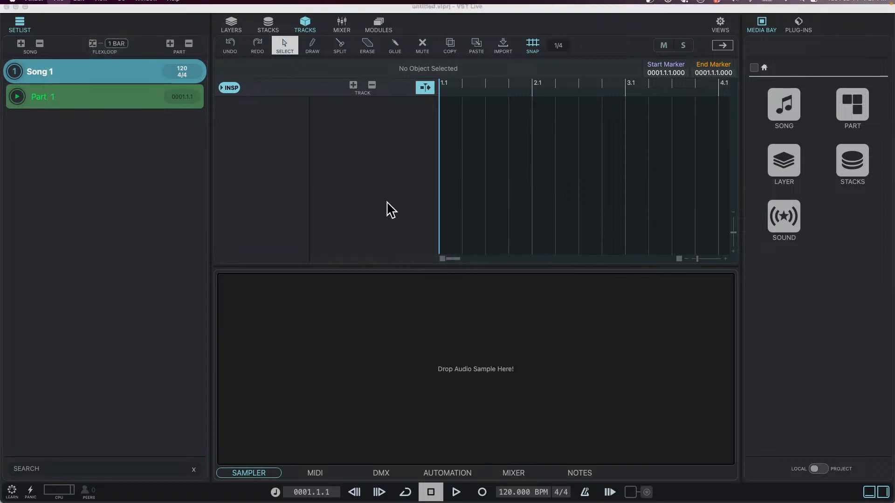
click(220, 216)
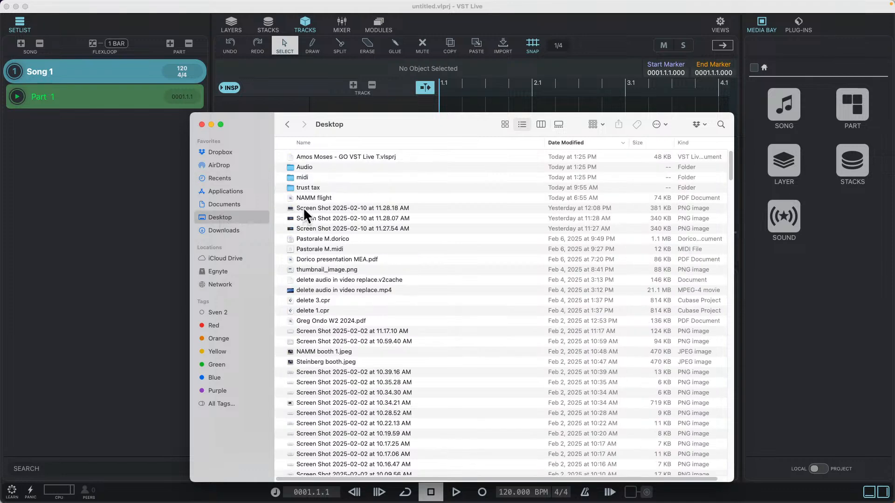
click(364, 157)
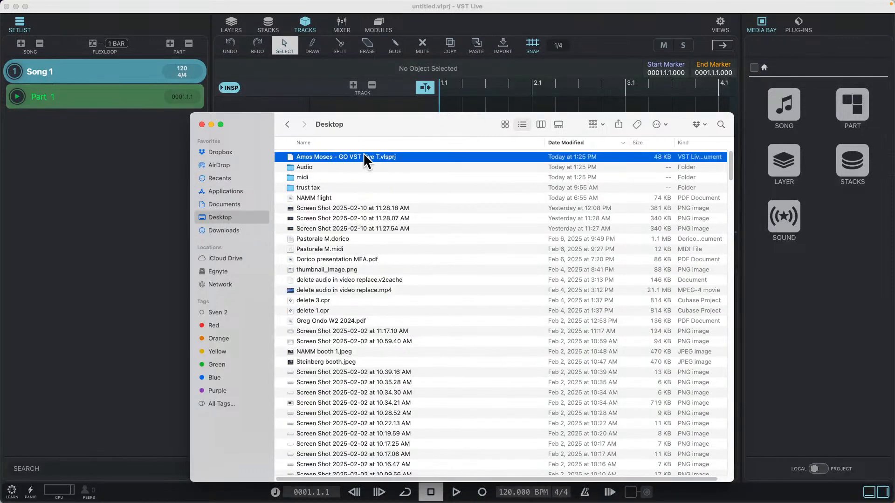
double_click(365, 157)
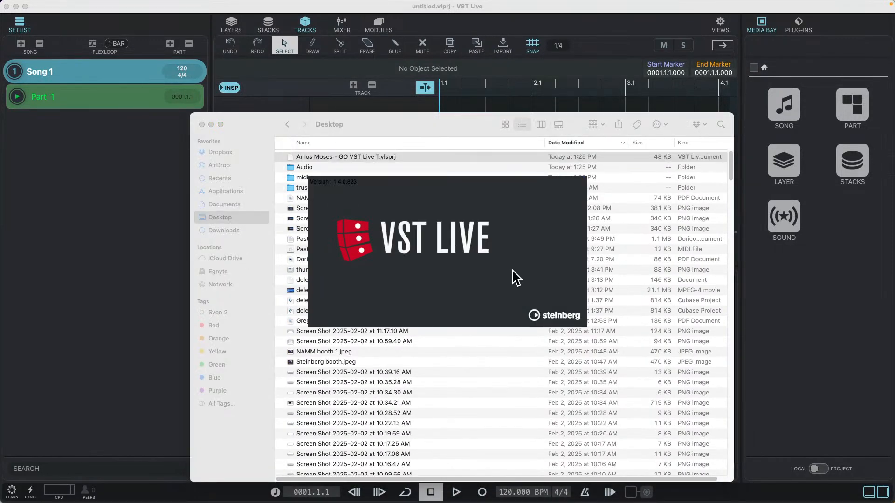
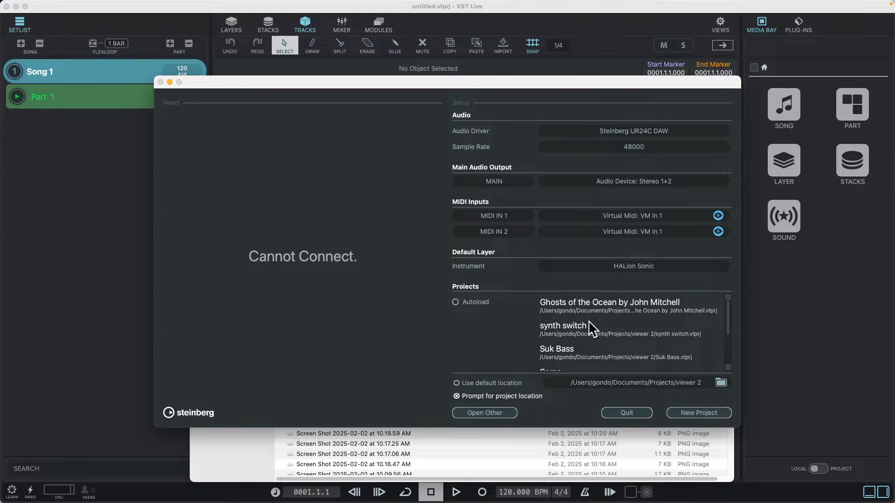
Look through the recent projects list and create a new project in the viewer 2 folder
scroll(664, 326, down, 3)
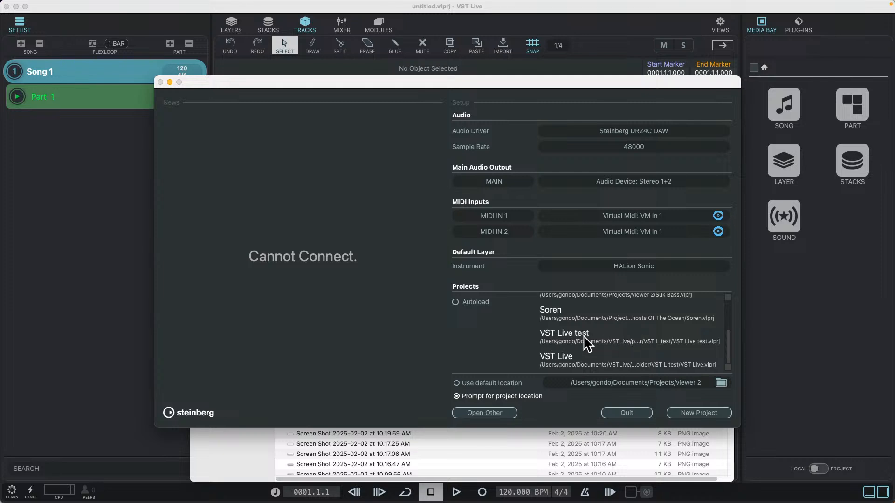
scroll(652, 346, up, 3)
scroll(651, 346, down, 3)
click(695, 412)
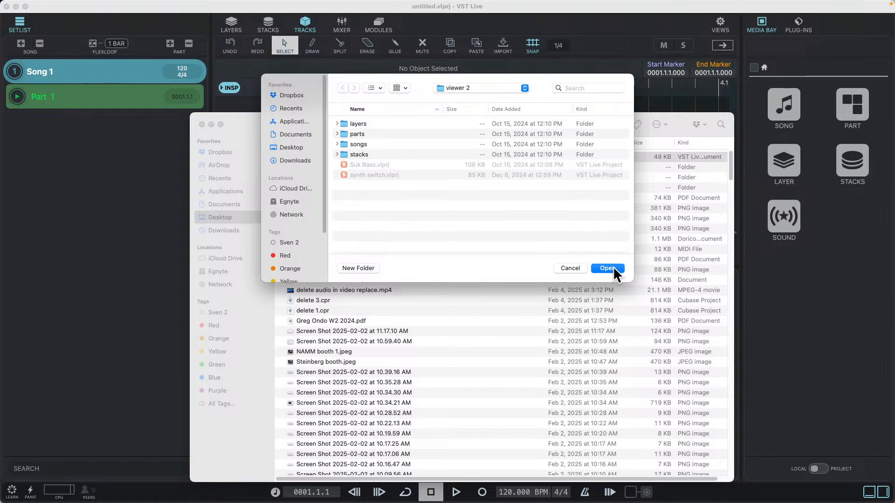
click(614, 267)
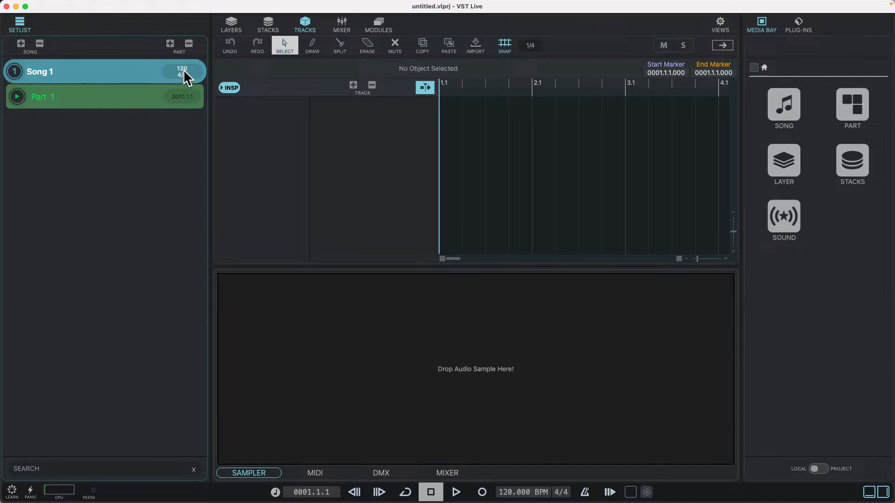
Add a second song to the setlist and try to remove the only part of Song 1
click(13, 68)
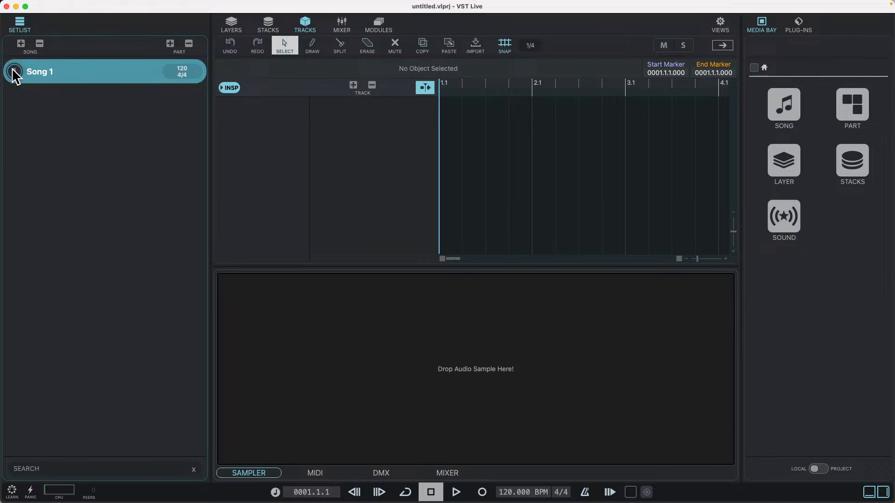
click(20, 44)
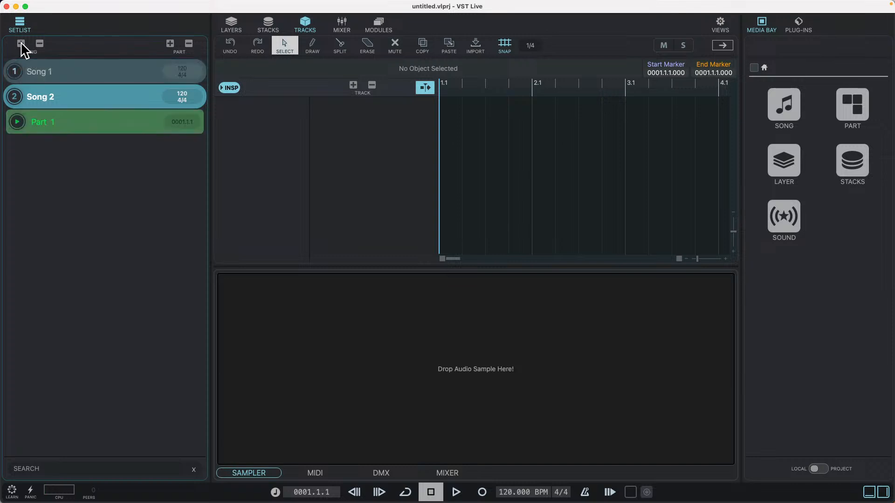
click(91, 79)
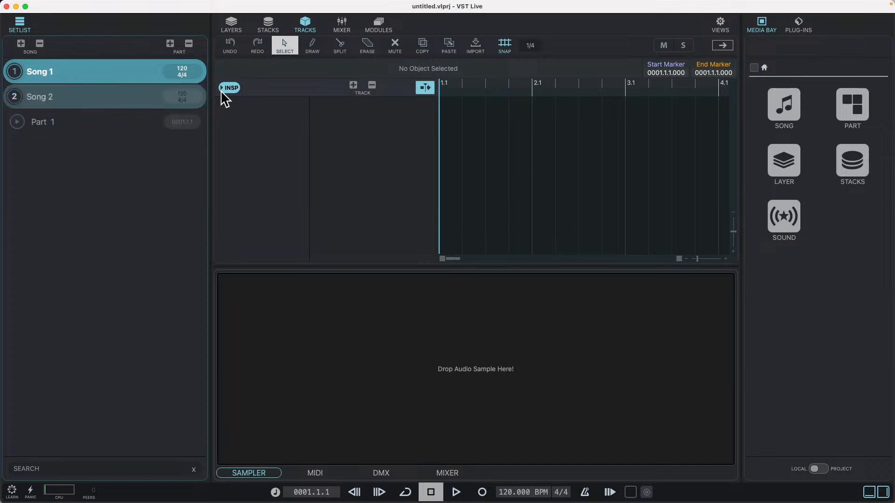
click(188, 43)
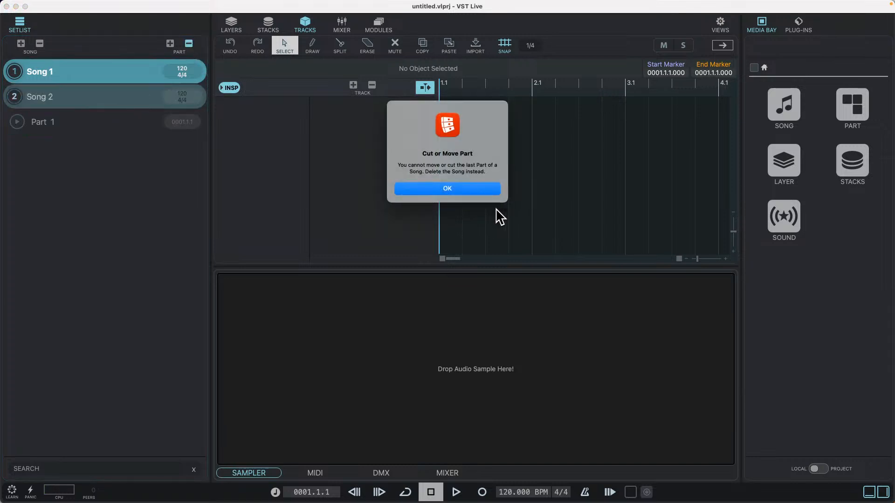
click(454, 189)
mouse_move(96, 6)
click(64, 5)
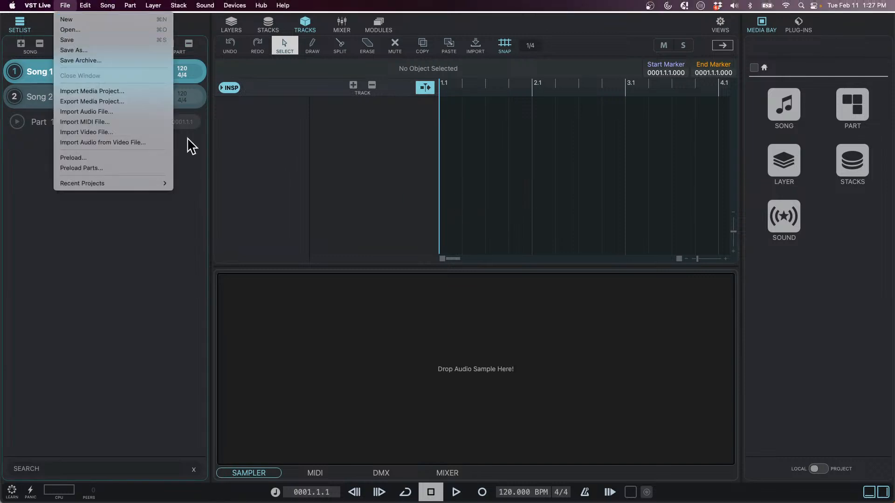
click(480, 215)
Quit both running VST Live instances, discarding the untitled project's changes
key(super+Tab)
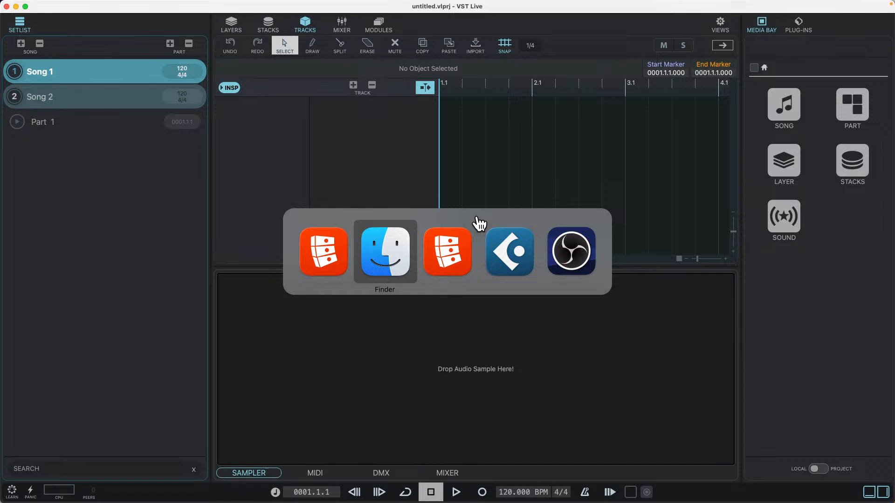
key(super+Tab)
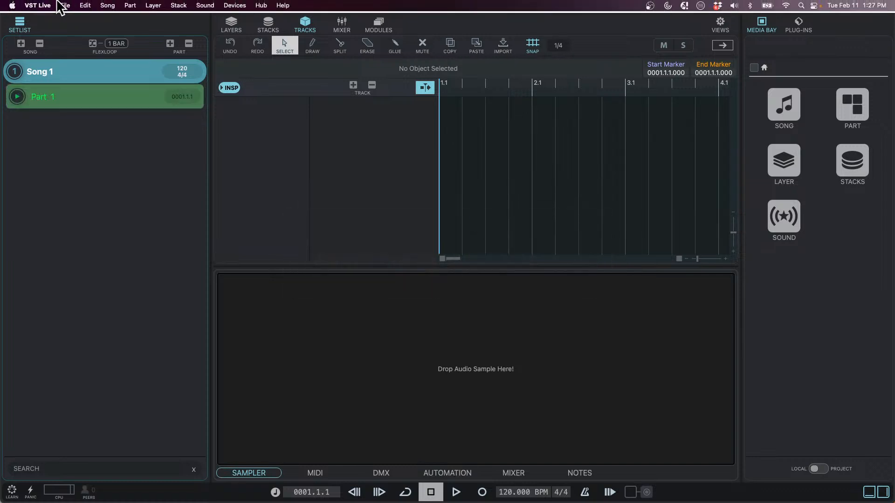
click(59, 6)
click(56, 104)
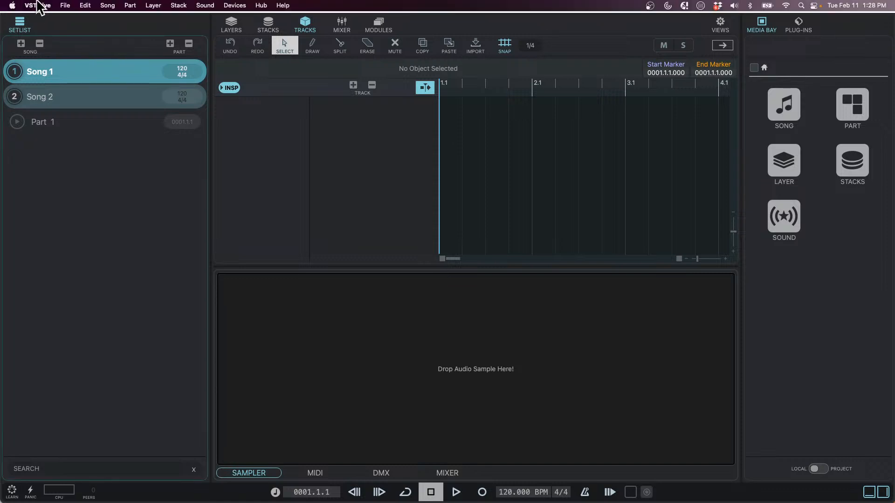
click(40, 7)
click(47, 101)
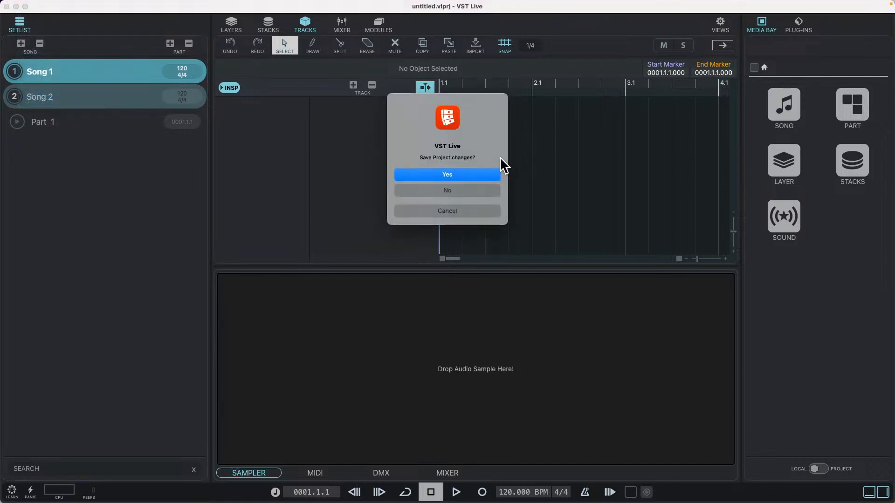
click(446, 191)
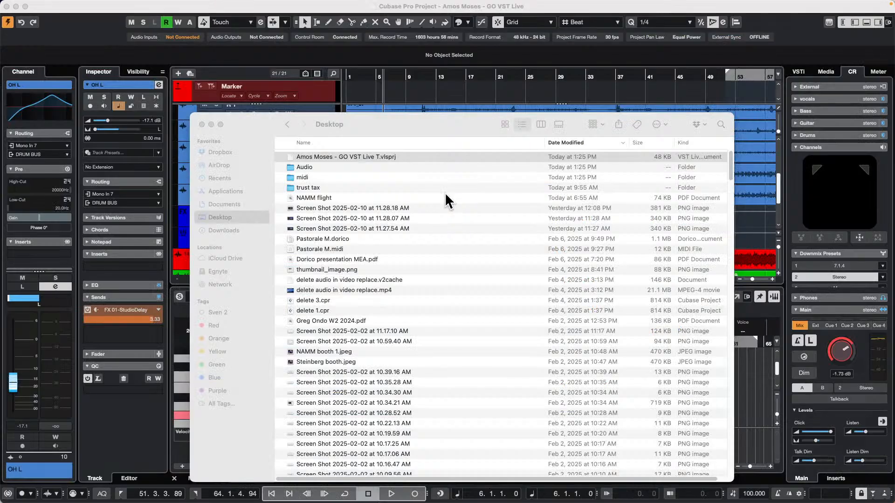
Open Amos Moses - GO VST Live T.vlsprj from the Desktop in Finder with VST Live
right_click(349, 155)
mouse_move(374, 172)
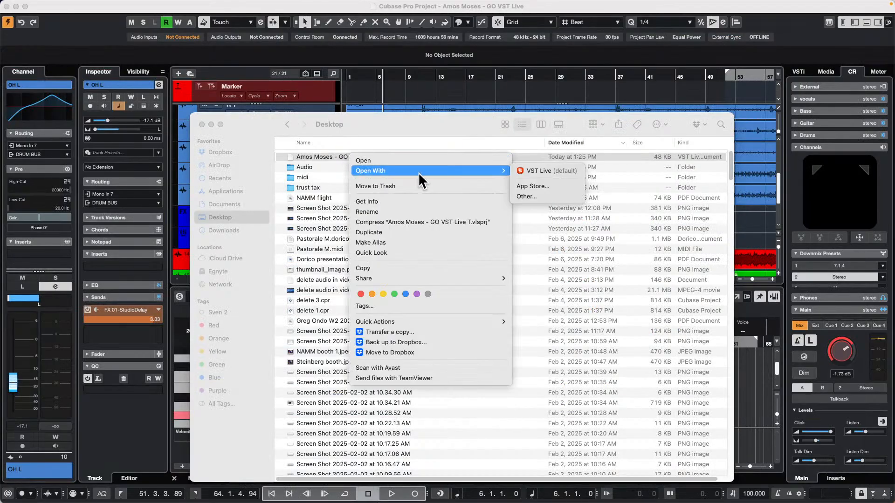
key(Escape)
right_click(358, 155)
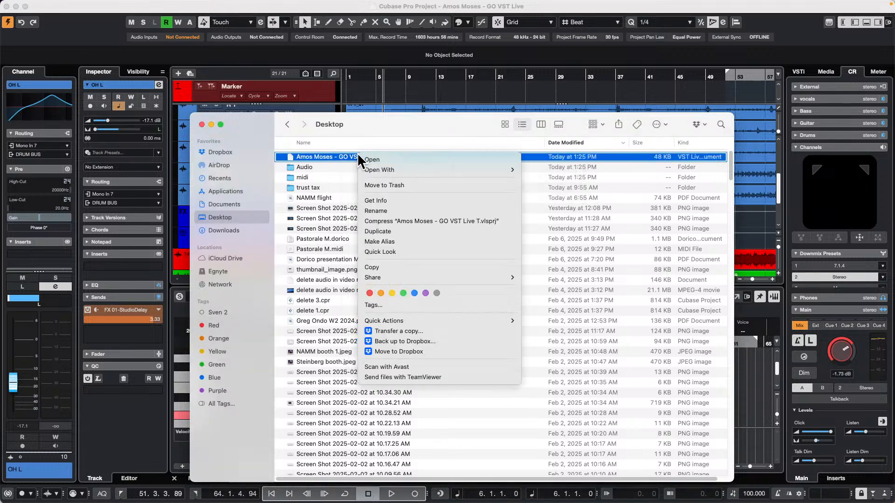
mouse_move(420, 170)
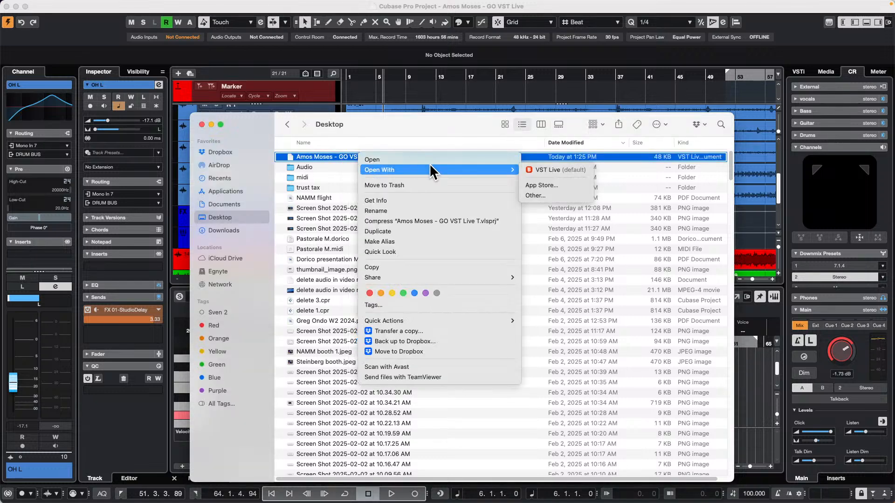
click(554, 169)
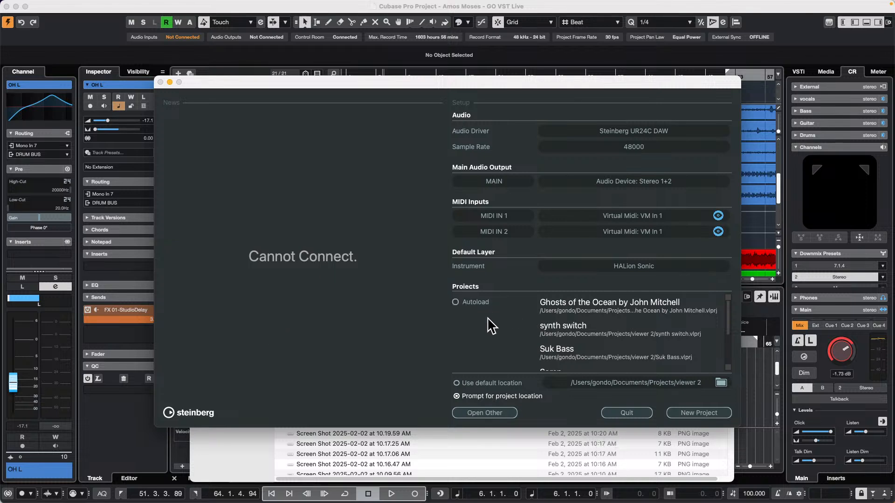
Check the recent projects list for the Amos Moses project and quit VST Live
scroll(550, 334, down, 3)
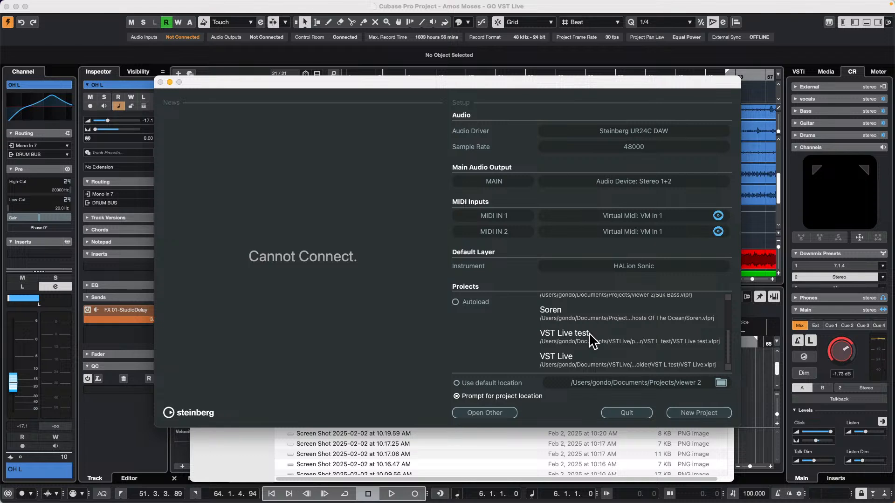
scroll(591, 340, up, 3)
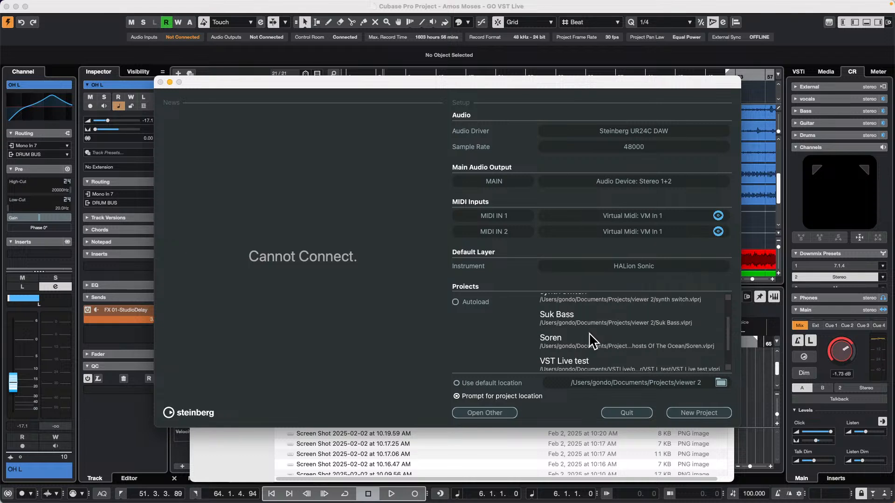
key(super+Tab)
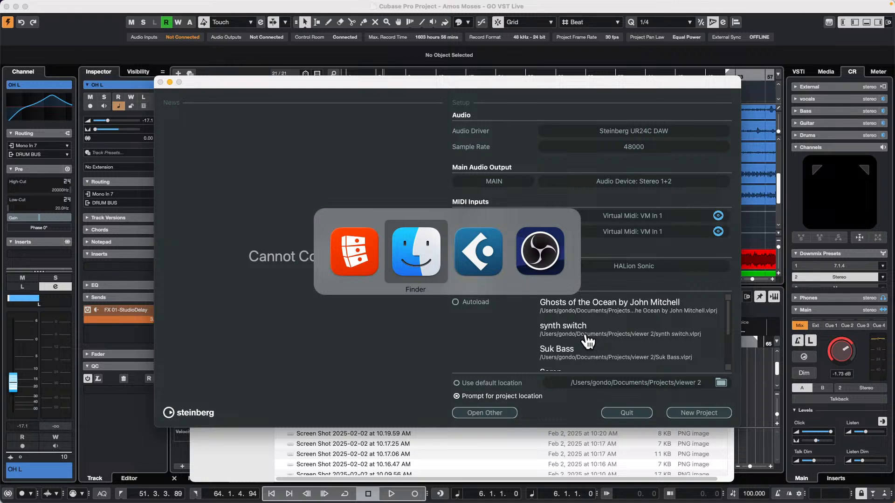
key(super+Tab)
key(super+Tab)
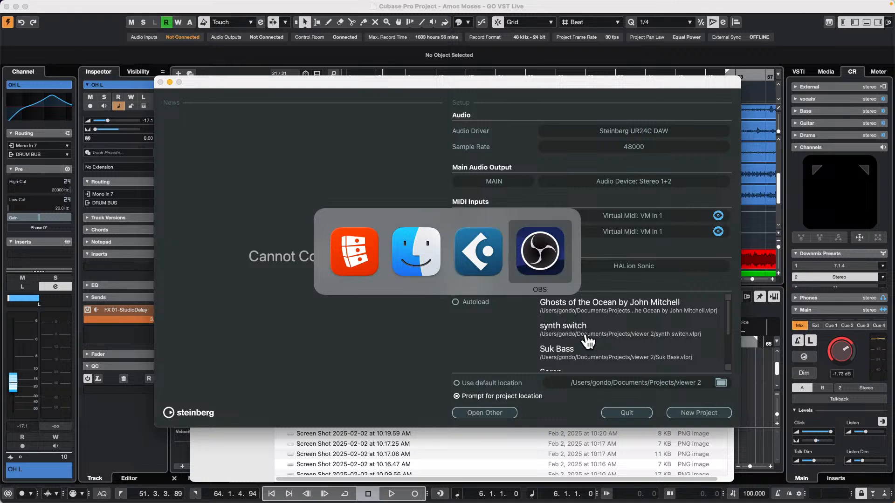
key(super+Tab)
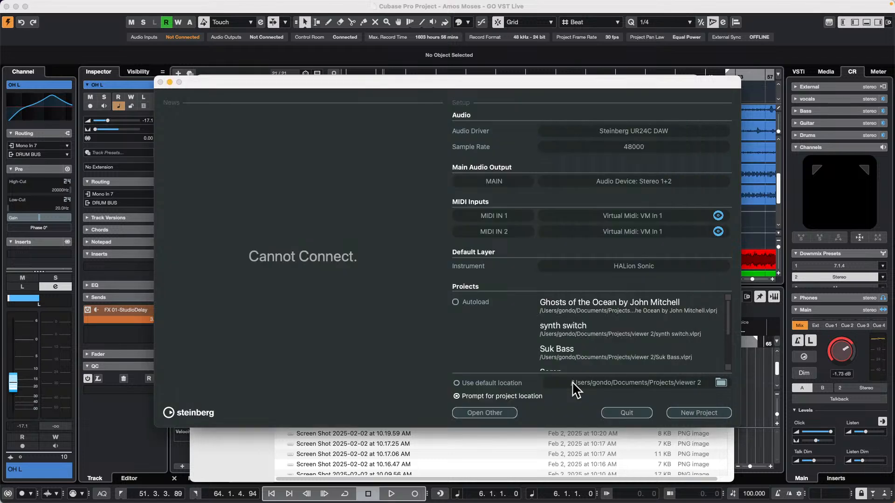
click(626, 411)
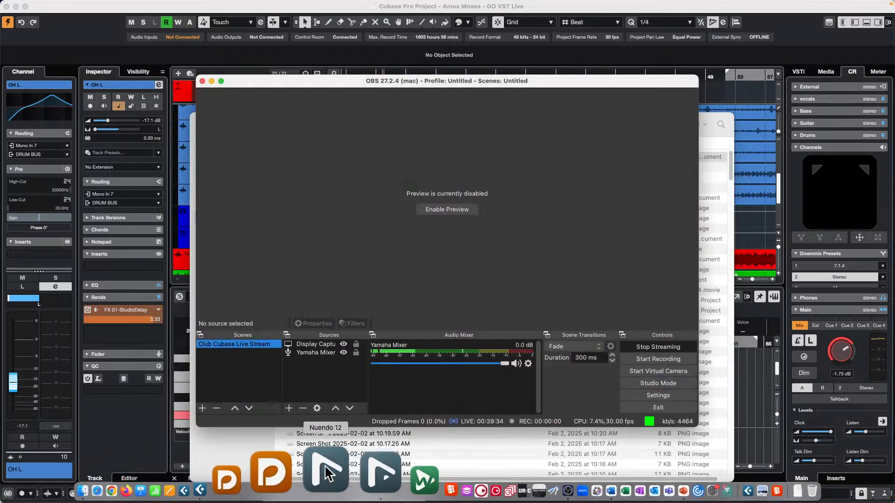
Relaunch VST Live and bring up the Desktop in the file dialog for opening another project
click(366, 465)
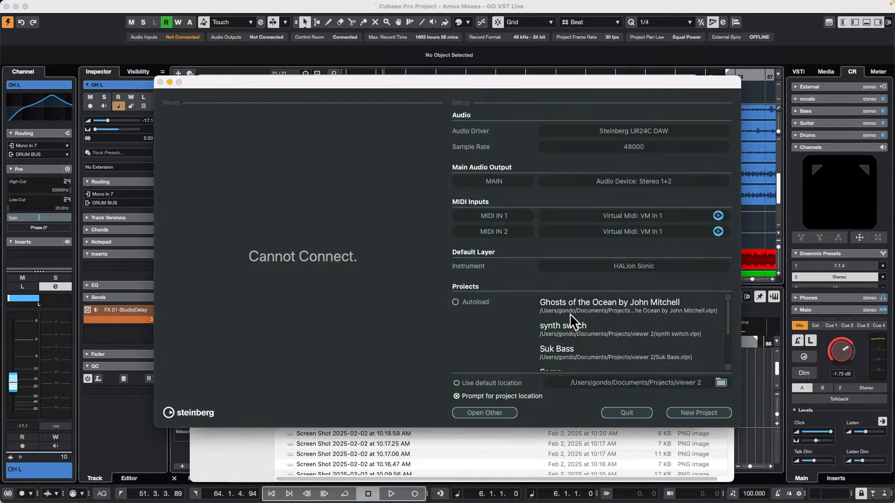
click(496, 413)
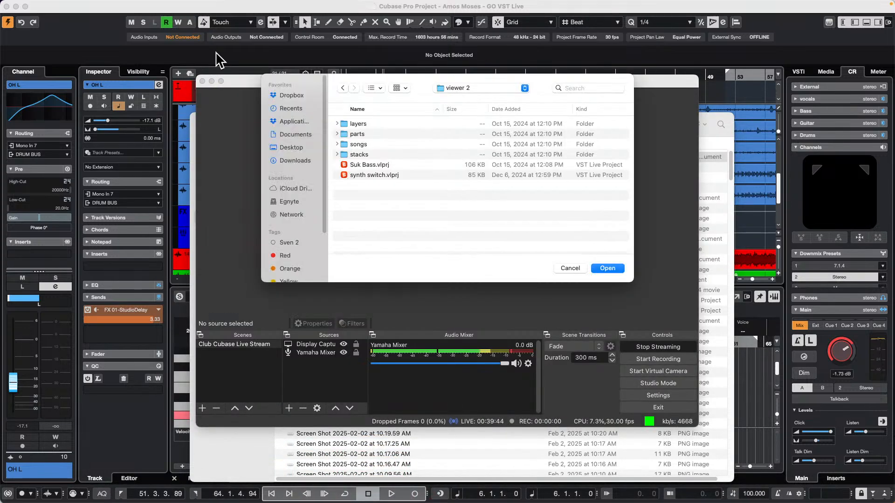
click(281, 148)
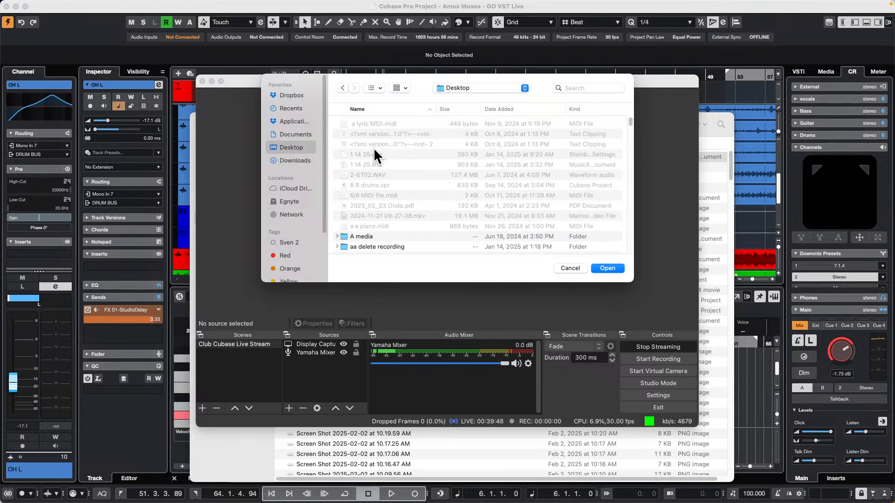
Browse to the VSTLive folder in Documents and look inside its projects folder
click(300, 132)
scroll(390, 172, down, 2)
scroll(389, 172, down, 10)
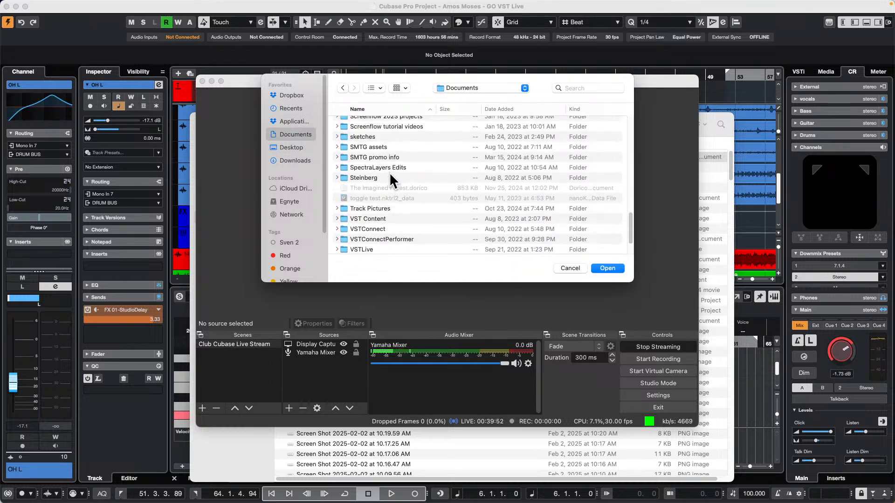
double_click(374, 191)
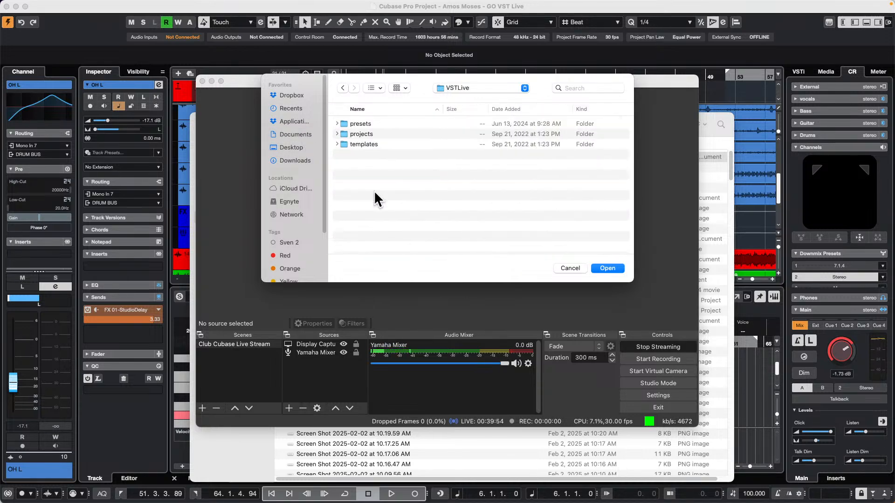
click(335, 132)
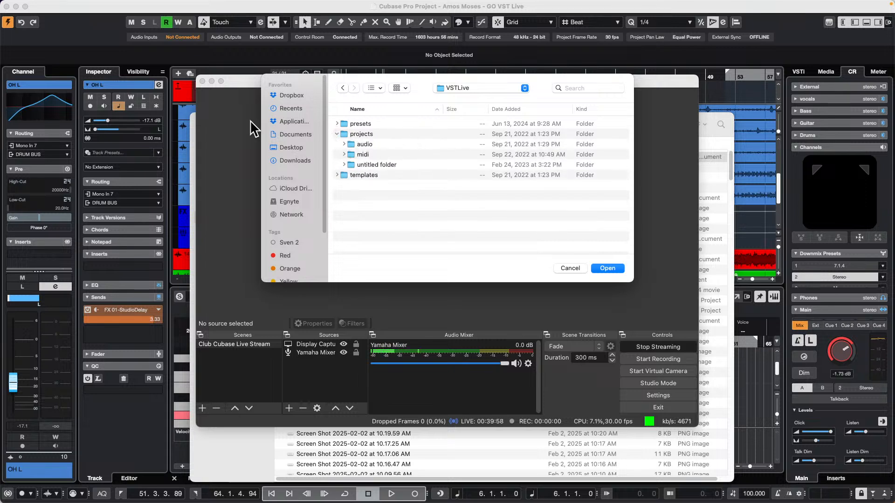
Look through the Desktop and its A media folder for the Amos Moses export, and leave the file dialog
click(299, 118)
click(292, 149)
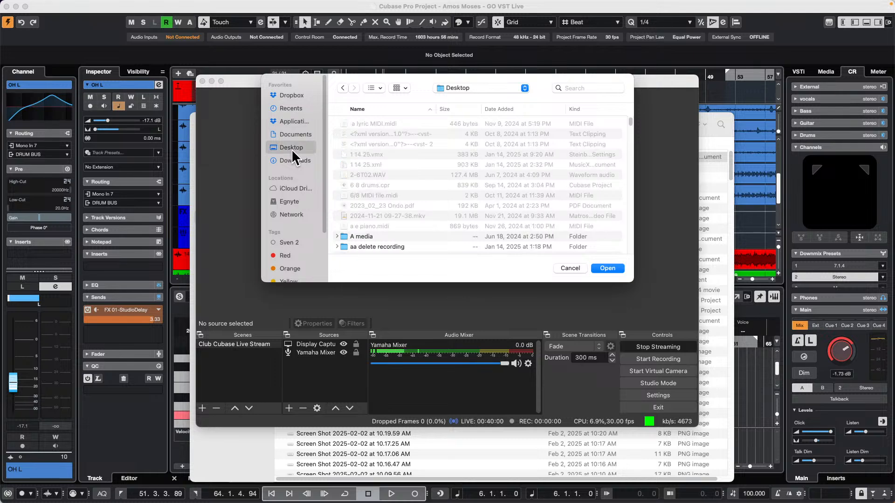
scroll(410, 153, down, 5)
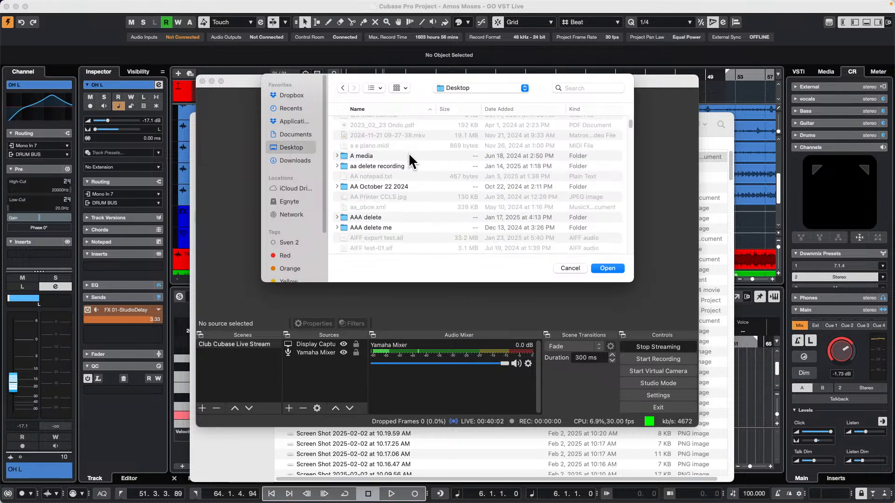
scroll(408, 163, down, 1)
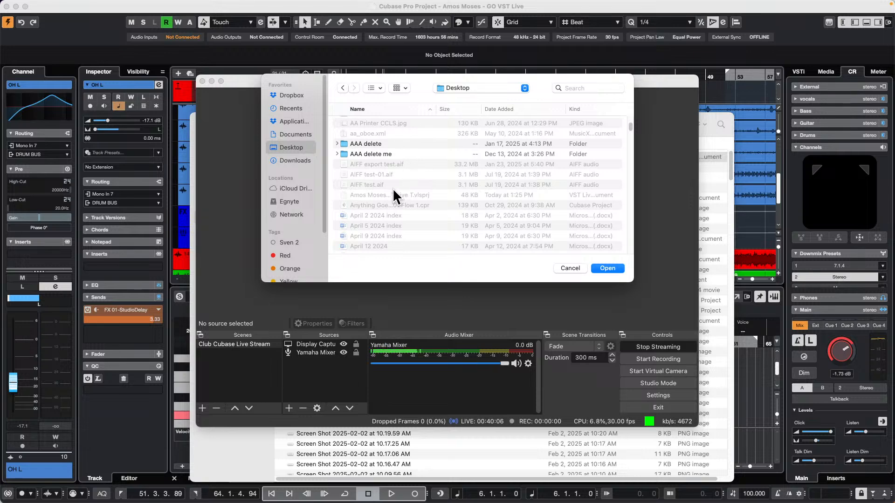
scroll(392, 190, up, 2)
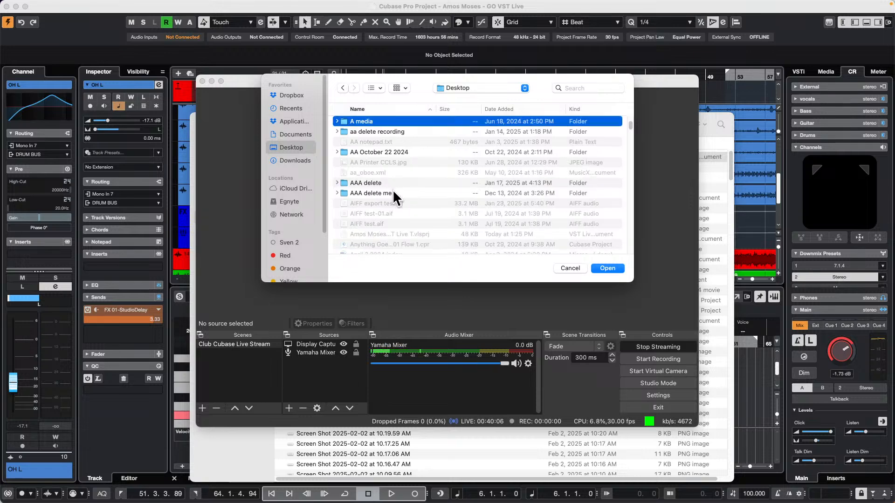
click(337, 121)
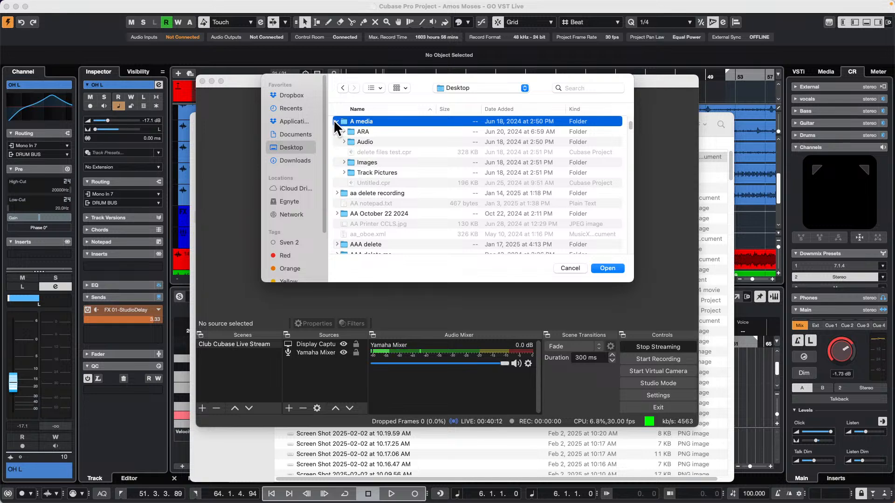
key(super+Tab)
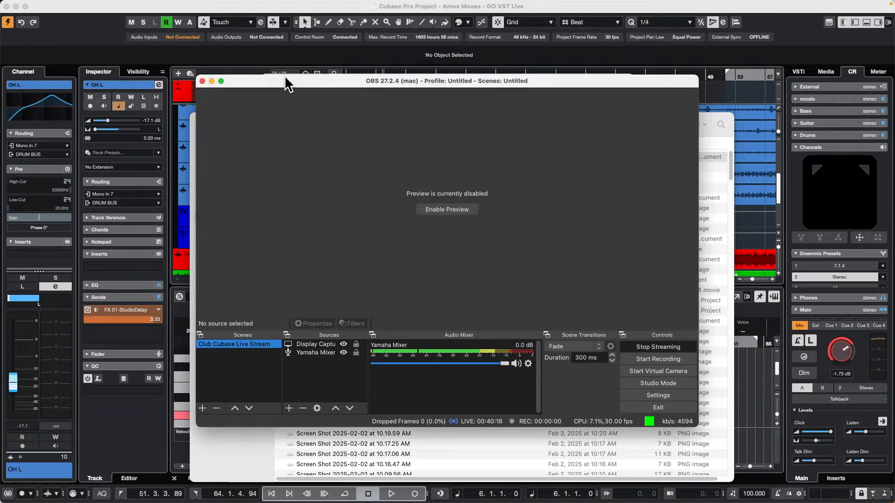
Move the OBS window off the file dialog and try to open the A media folder as a VST Live project
drag(285, 82, 404, 93)
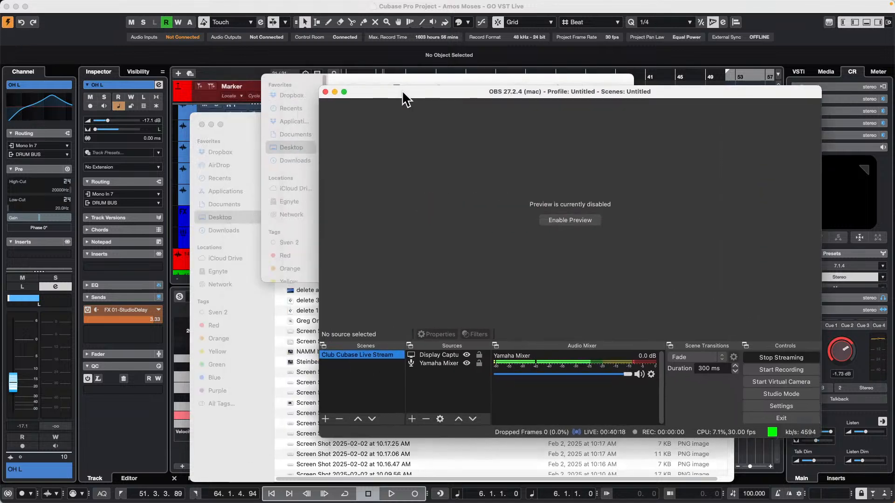
click(267, 75)
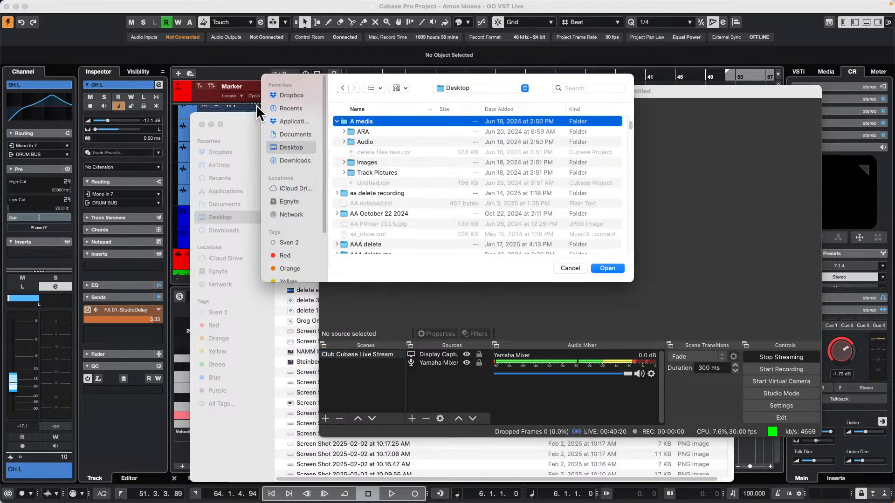
click(613, 269)
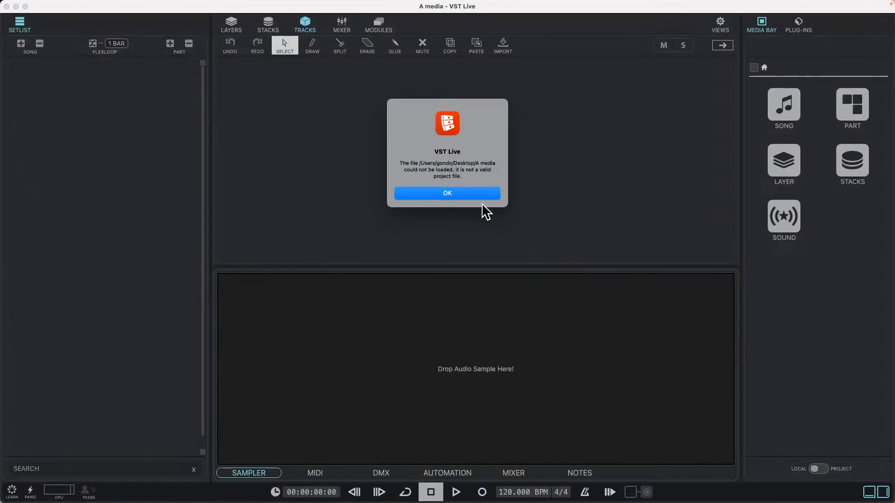
click(458, 193)
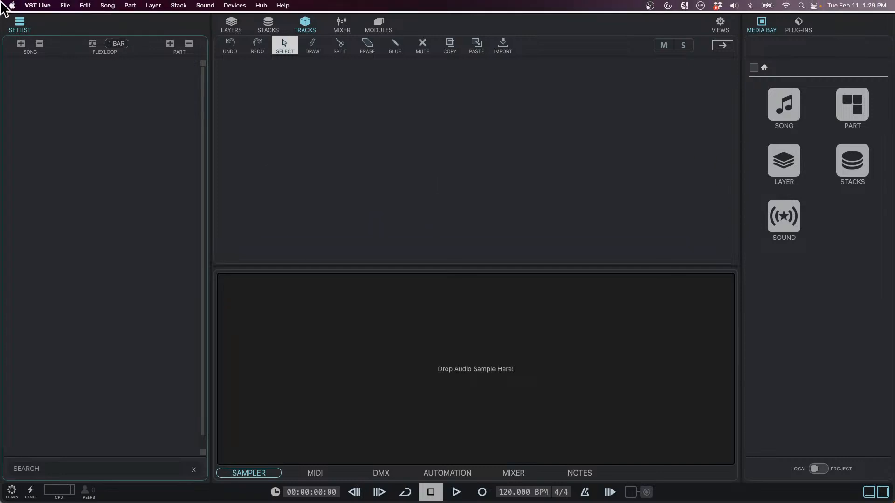
Quit VST Live and clear the Finder and OBS windows away from the Cubase project
click(38, 5)
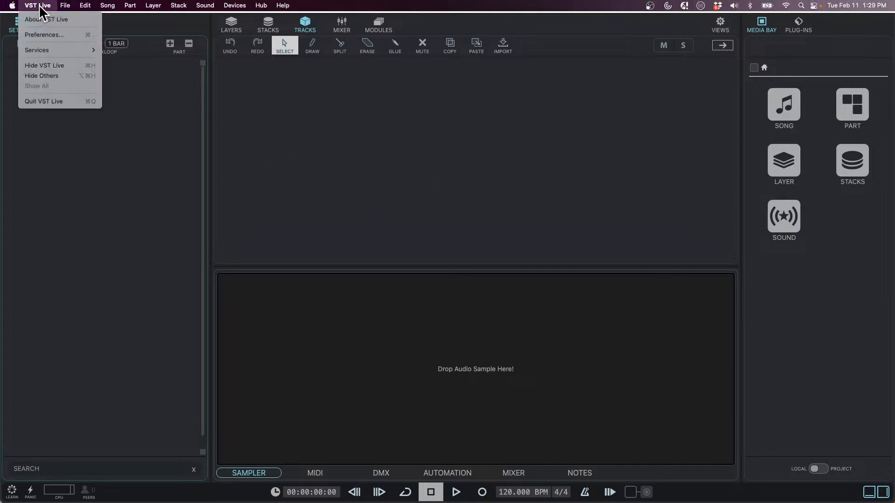
click(59, 103)
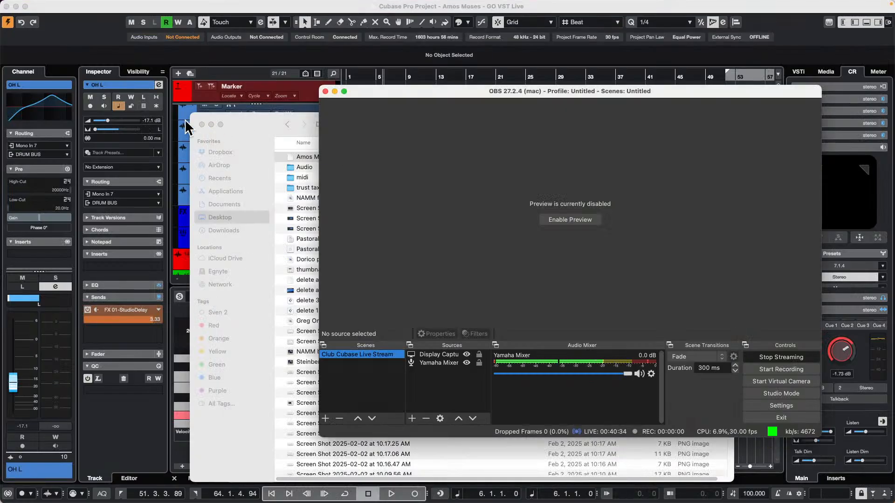
click(201, 124)
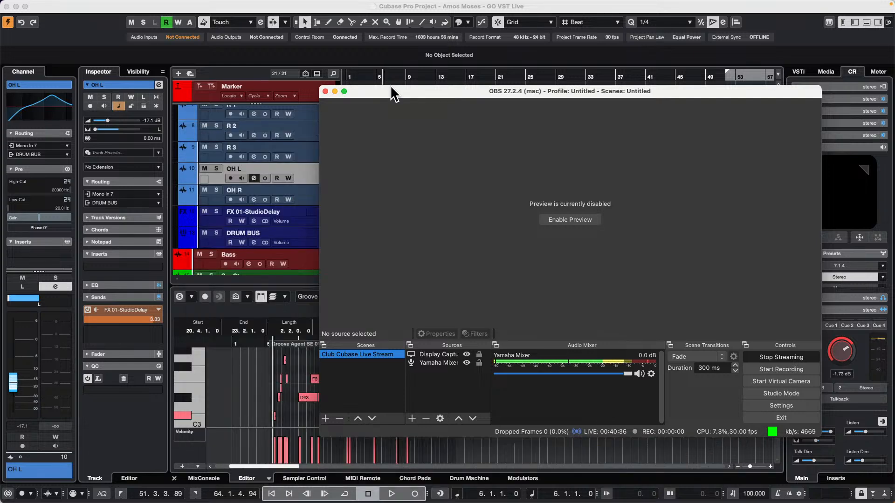
drag(392, 91, 550, 163)
click(365, 195)
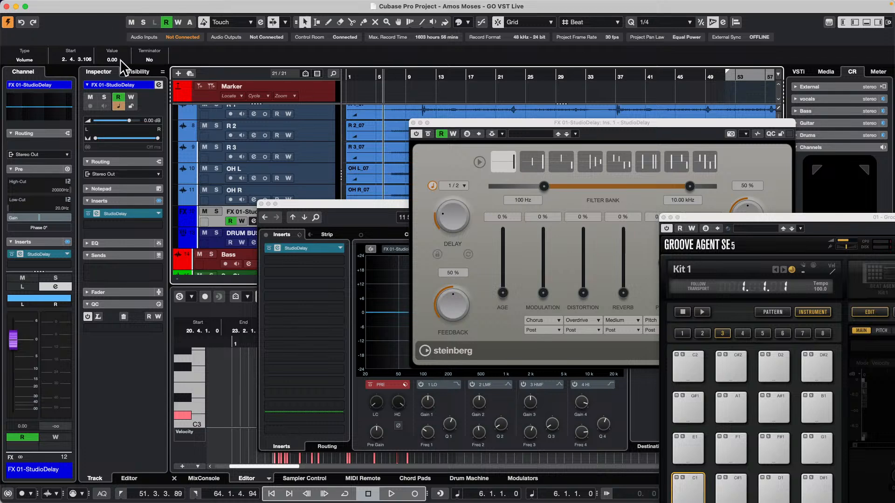
Select the OH L track and close the StudioDelay, Groove Agent SE and Channel Settings windows
click(333, 175)
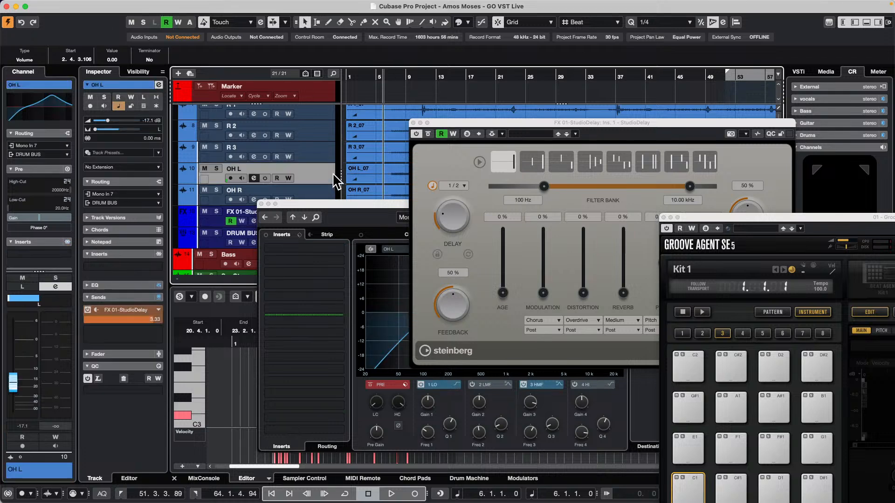
click(413, 122)
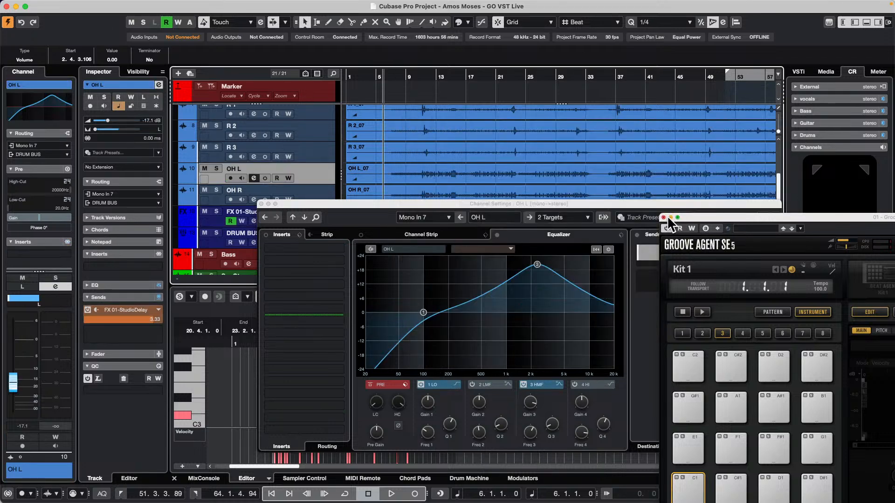
click(663, 217)
click(261, 204)
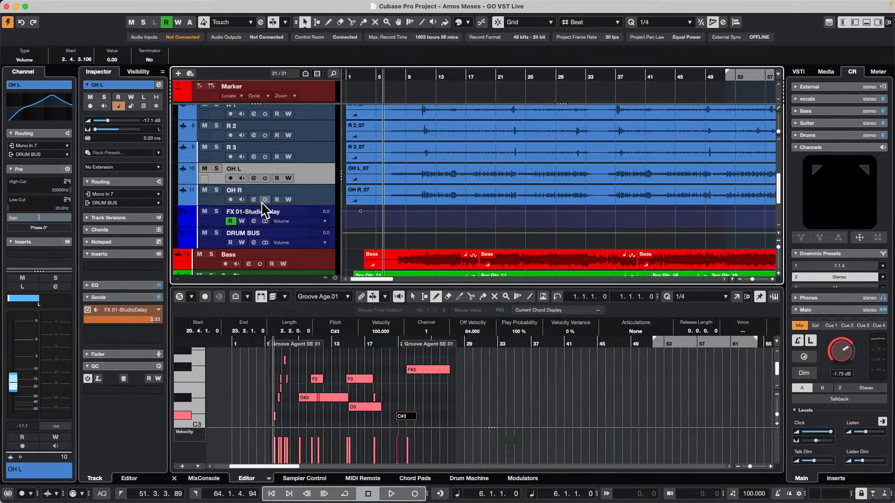
Open the Groove Agent SE 01 part in the Key Editor and set its controller lane to CC 7 (Main Volume)
scroll(261, 201, down, 4)
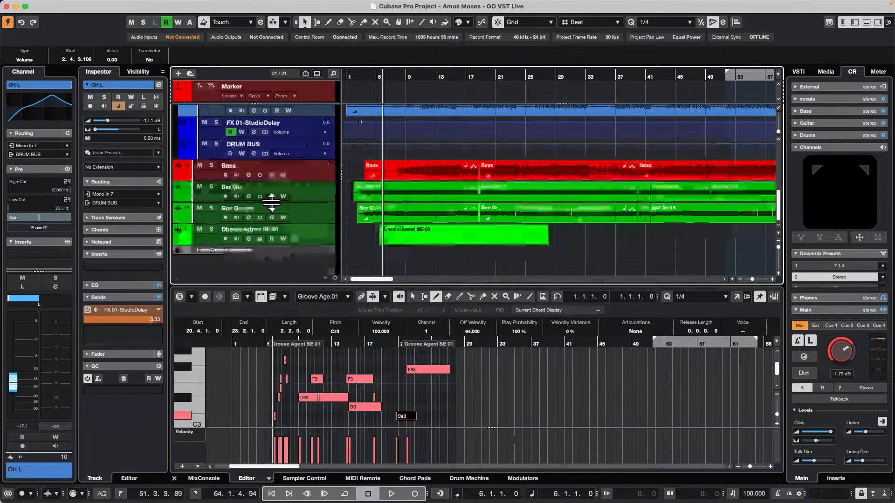
click(315, 233)
double_click(432, 230)
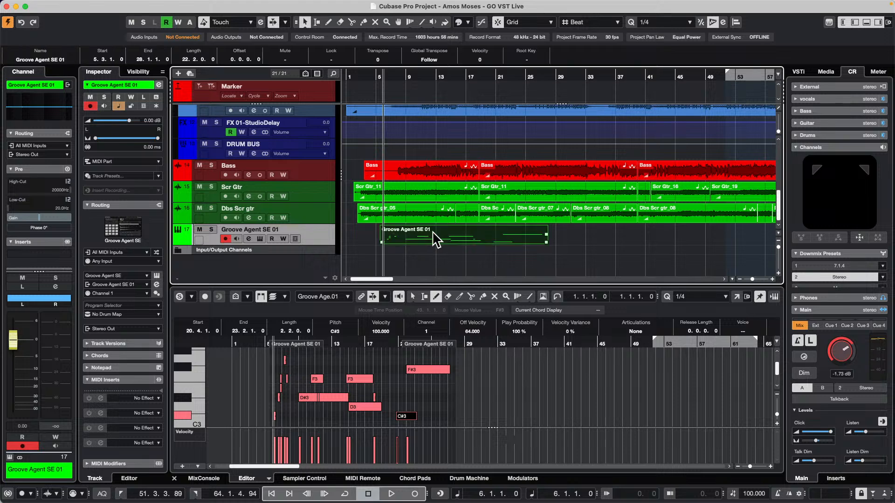
click(184, 432)
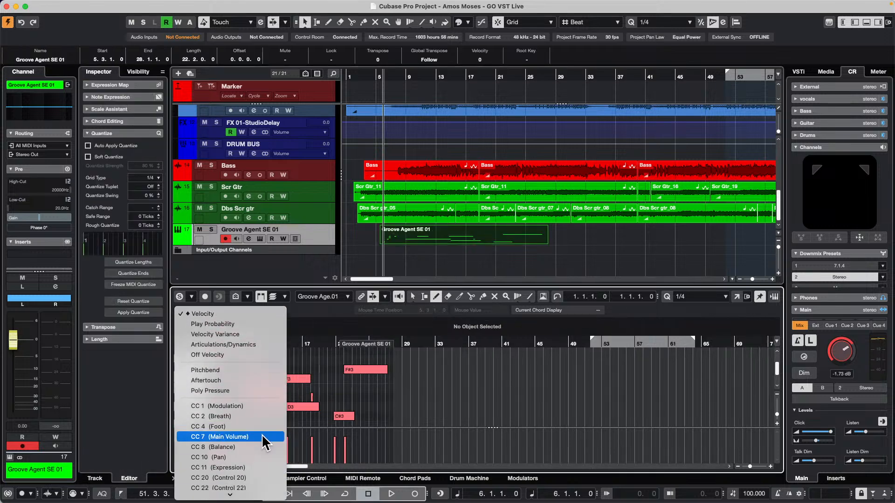
click(255, 434)
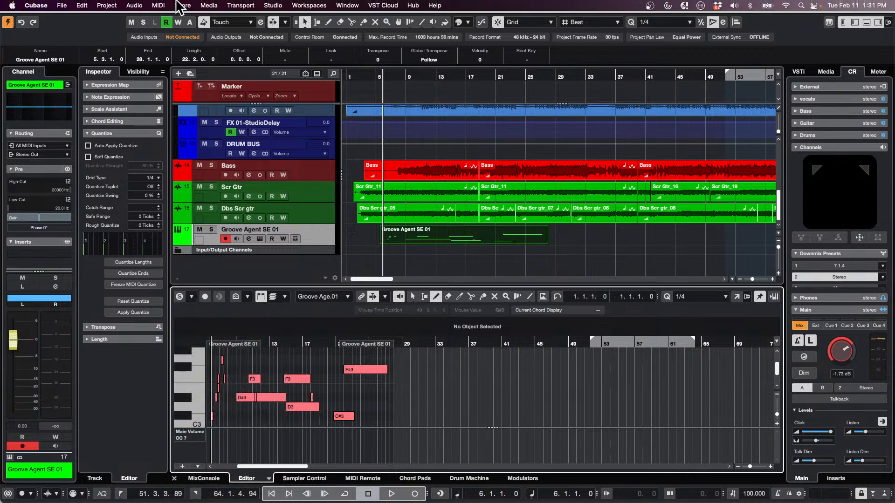
Open the Logical Editor, set its function to Insert and make the type filter equal to Controller
click(158, 5)
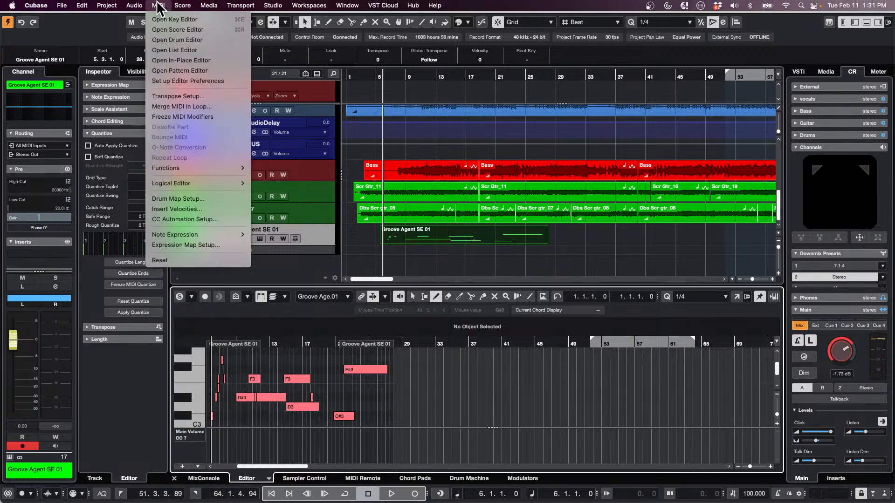
mouse_move(196, 182)
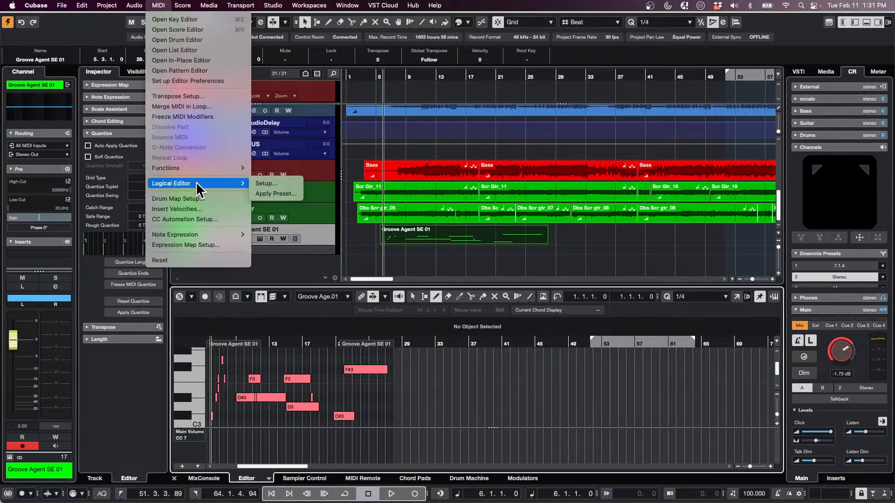
click(290, 183)
click(735, 360)
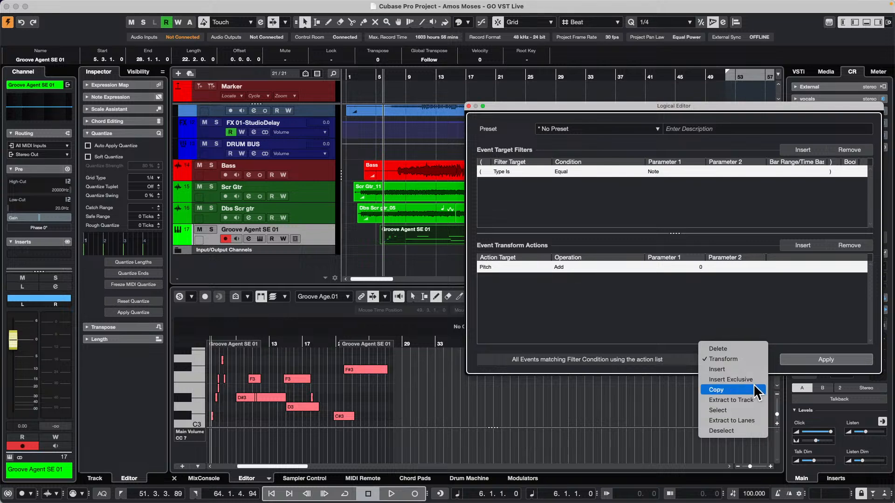
click(741, 369)
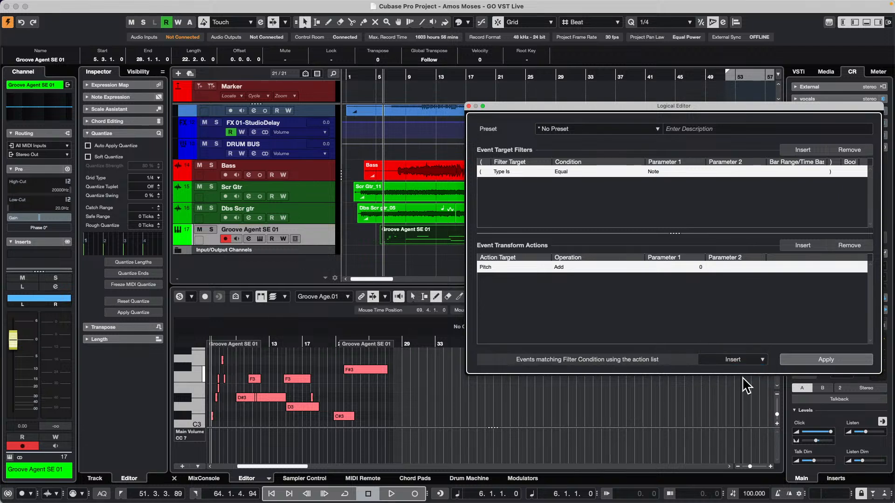
click(653, 172)
click(674, 204)
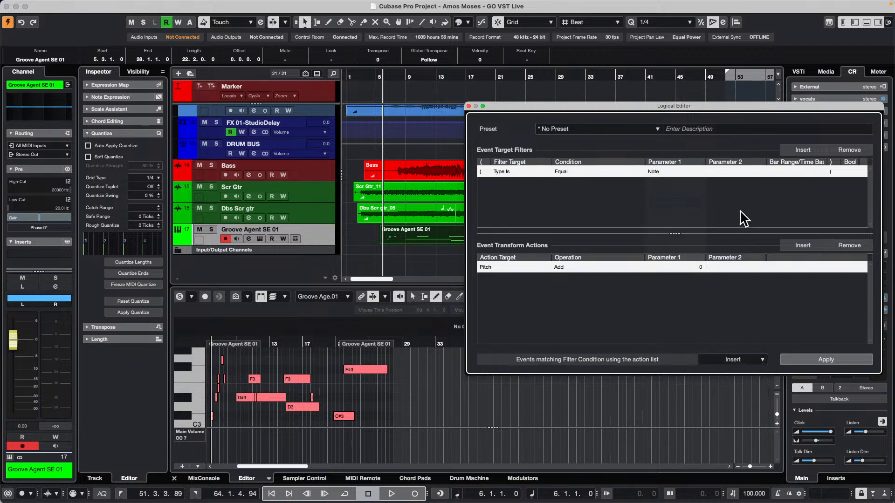
Add a second event target filter and set its filter target to MIDI Controller No
click(812, 152)
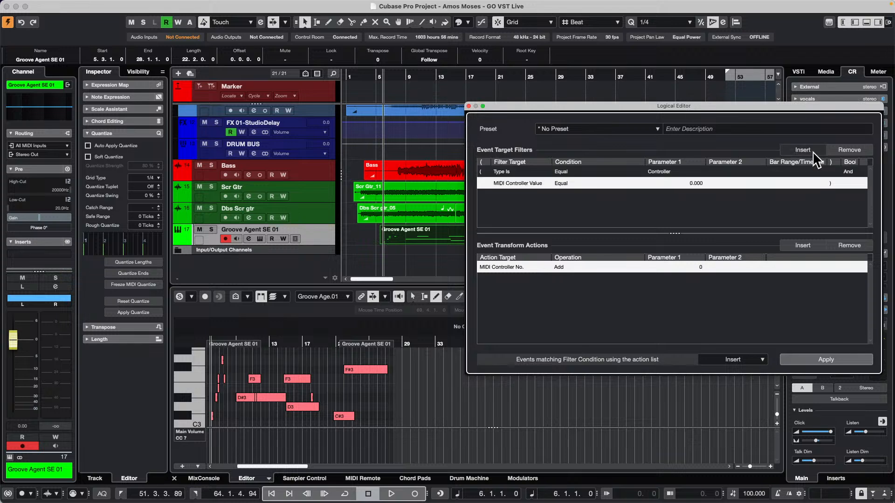
click(526, 184)
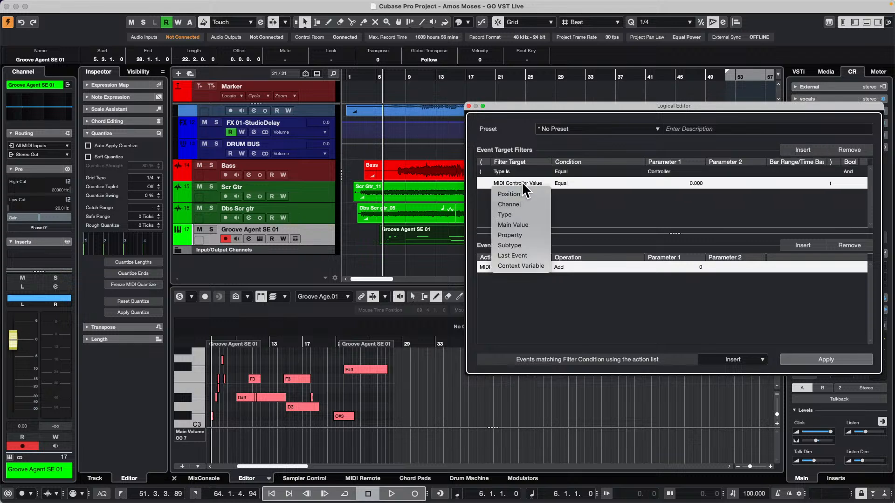
click(686, 188)
click(564, 184)
click(529, 184)
click(525, 245)
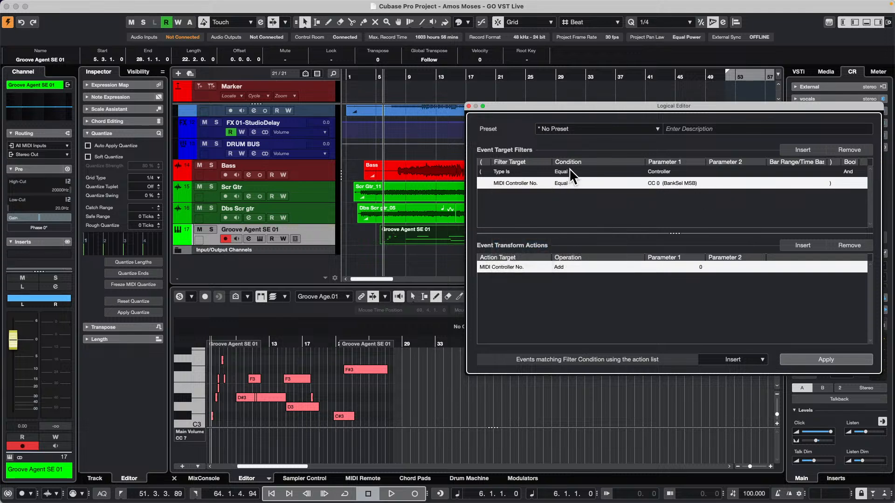
Make the MIDI Controller No. filter equal to CC 7 (Main Volume)
click(568, 184)
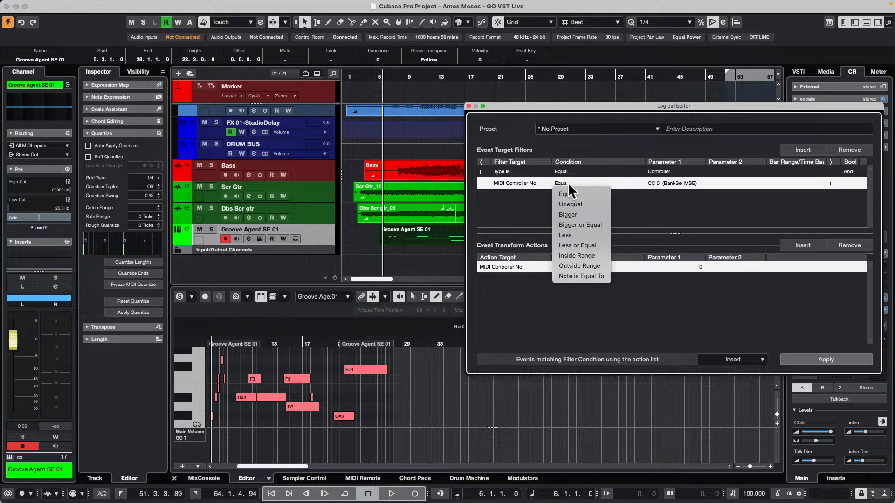
click(670, 187)
click(668, 183)
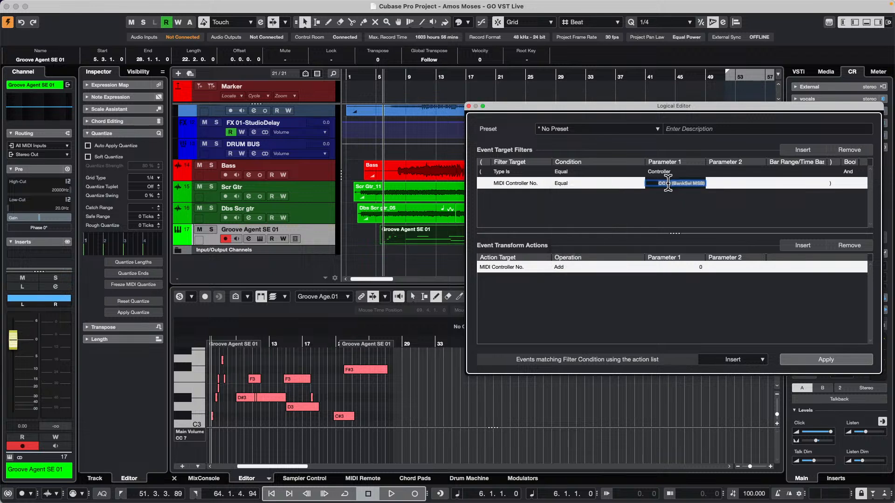
scroll(664, 183, up, 2)
scroll(656, 184, up, 1)
click(657, 199)
Add a third event target filter for MIDI Controller Value equal to 90
click(803, 150)
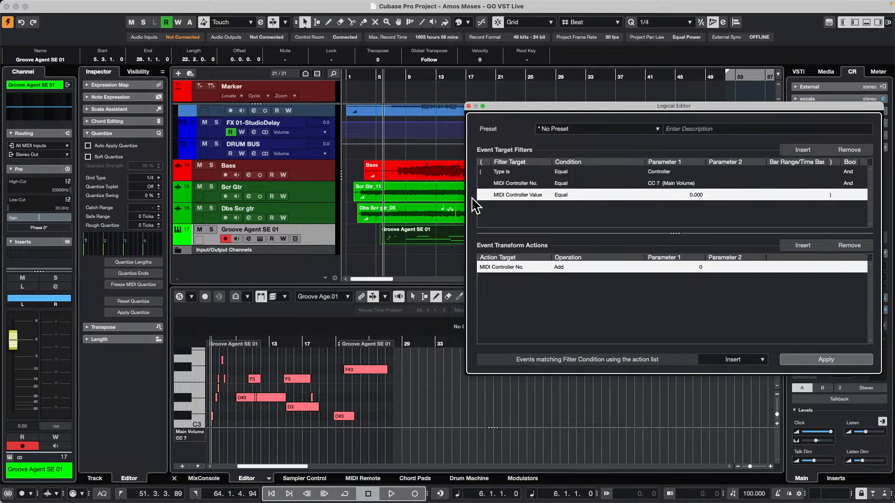
click(509, 195)
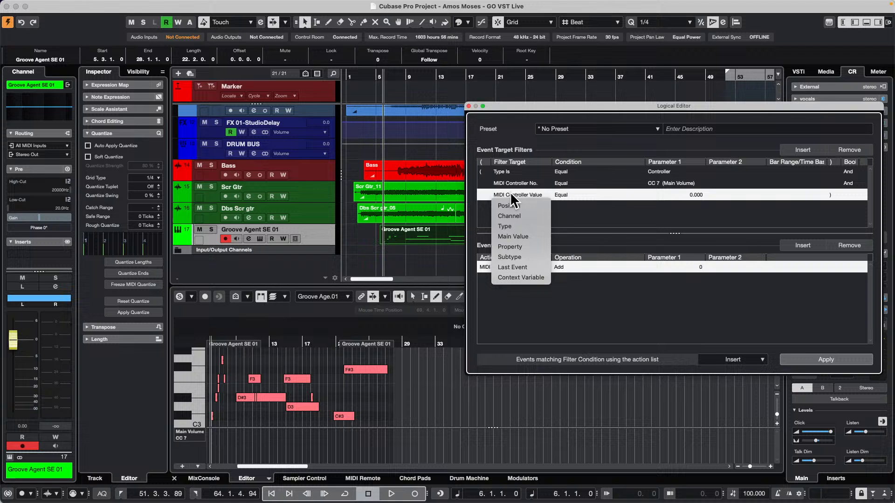
click(695, 195)
click(697, 195)
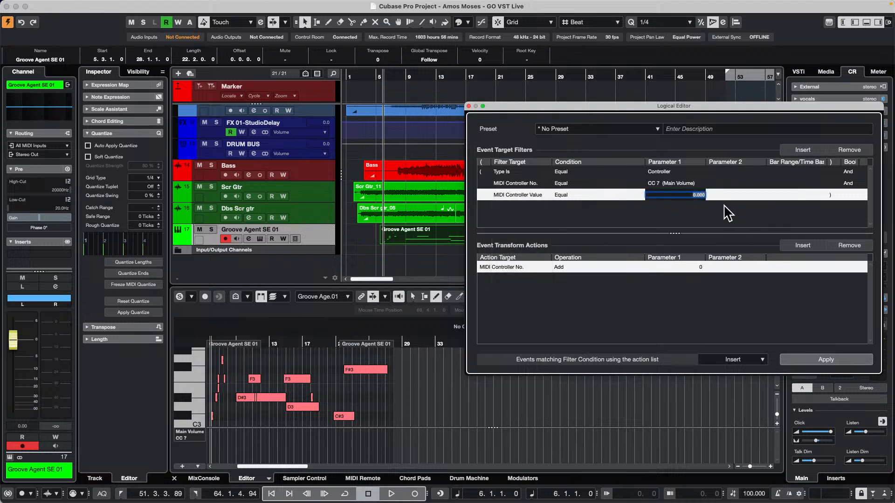
text(90)
key(Return)
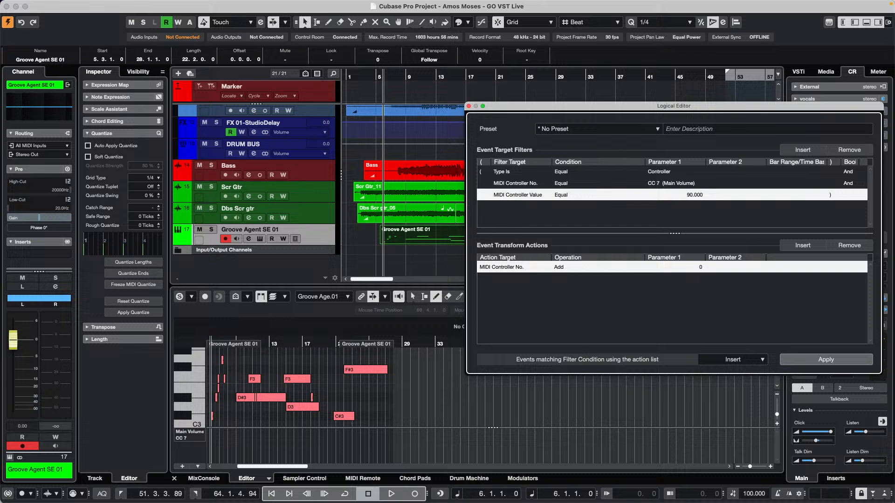
Remove the MIDI Controller No. transform action and apply the Logical Editor settings to the part
click(849, 246)
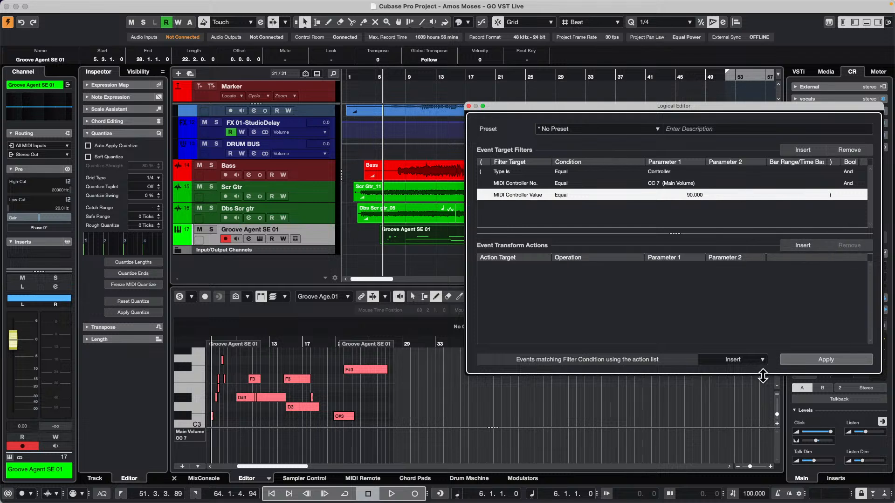
click(818, 359)
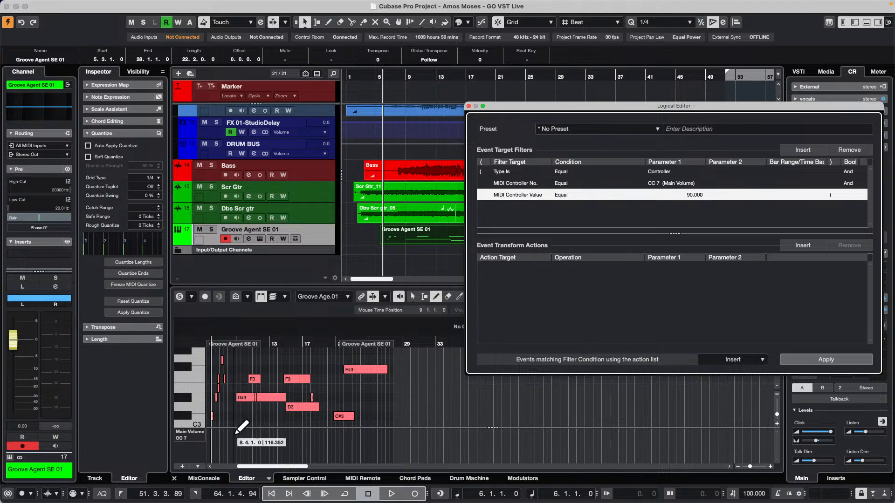
Draw a Main Volume curve starting at about 75 across roughly bars 7 to 13, and return to the selection tool
click(218, 441)
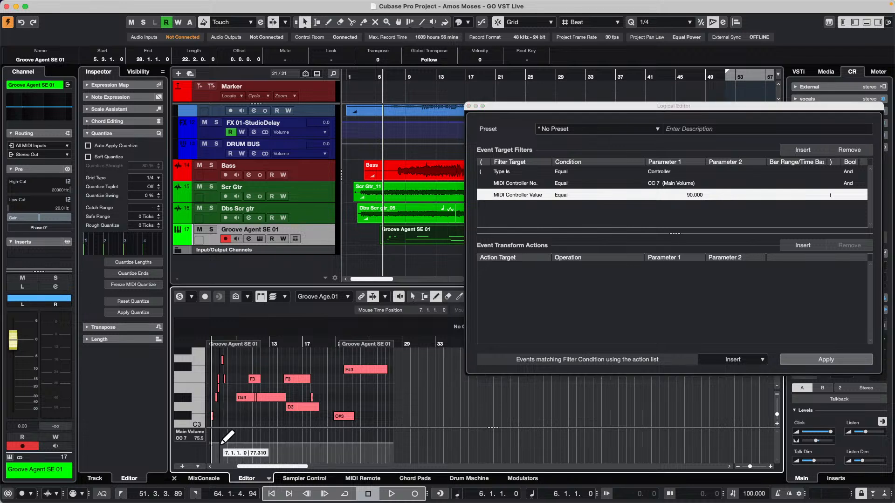
drag(233, 444, 273, 442)
key(1)
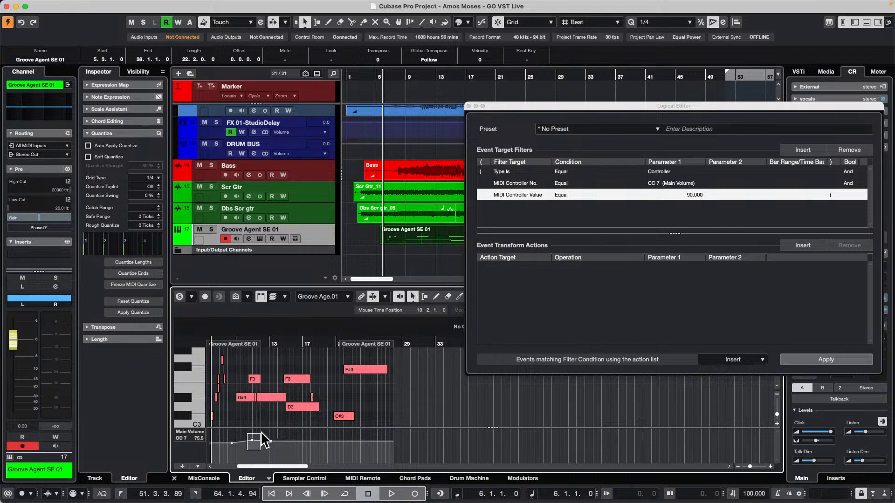
Set the Main Volume point at bar 11 to 90 and place another point on the curve at bar 19
click(252, 440)
click(301, 331)
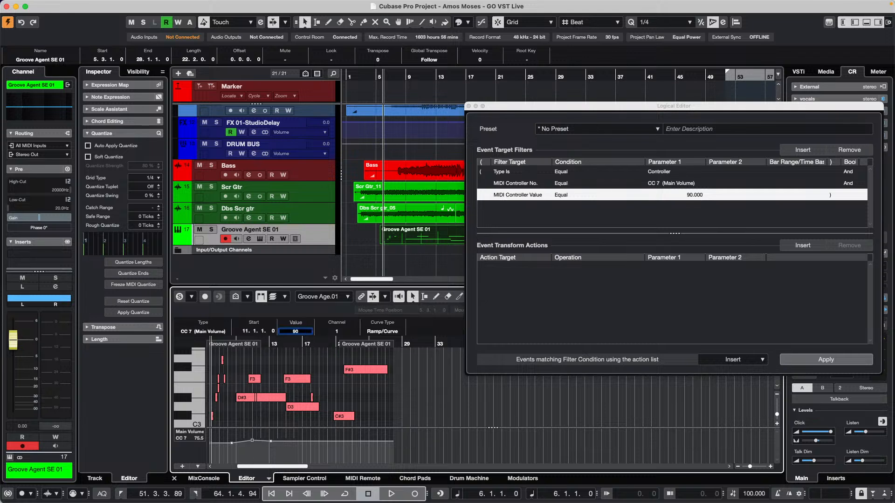
click(253, 450)
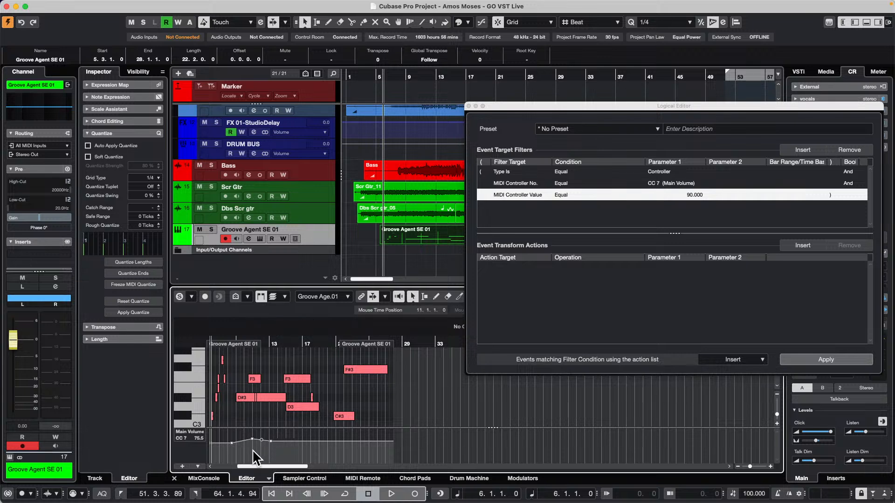
click(319, 441)
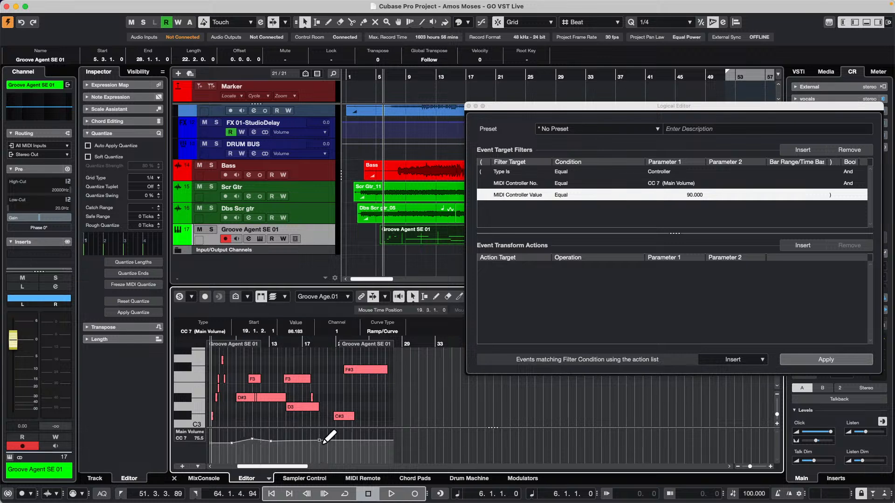
Set the Main Volume point at bar 19 to 90 and lower the point at bar 13 to about 52
drag(319, 442, 319, 448)
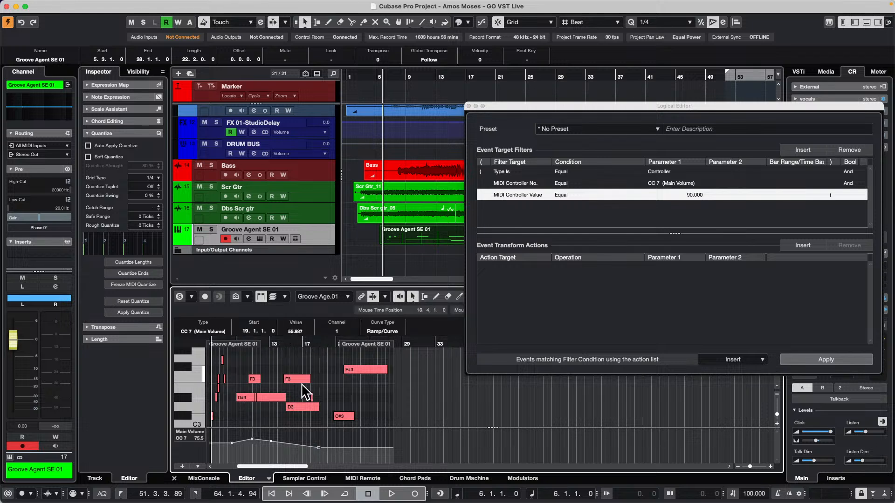
click(297, 331)
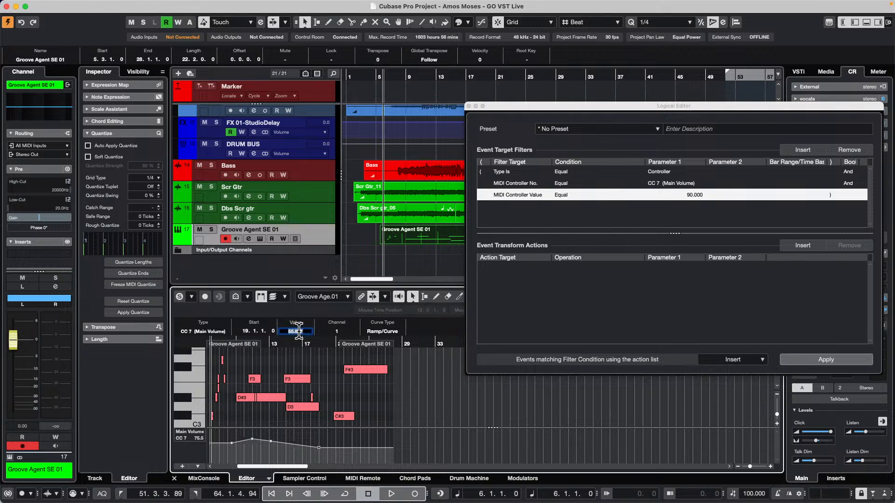
key(Return)
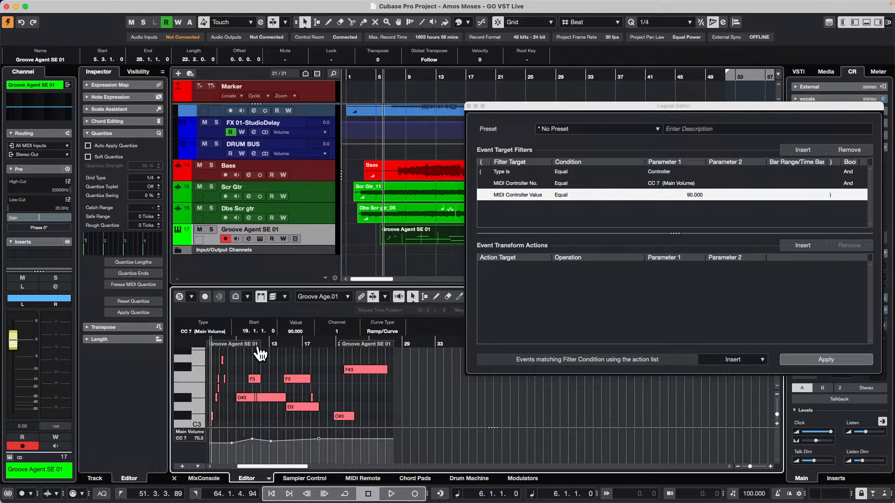
drag(271, 441, 273, 450)
Change the Logical Editor function to Select and apply it to select the Main Volume events equal to 90
click(735, 360)
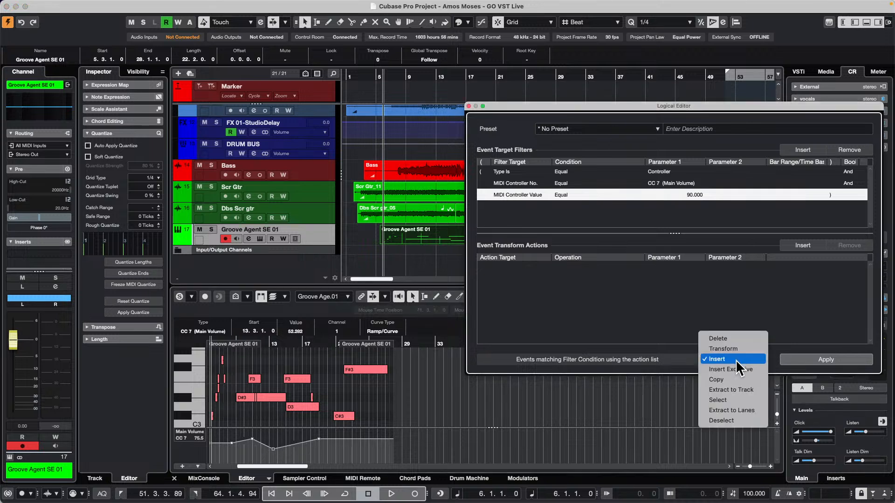
click(744, 400)
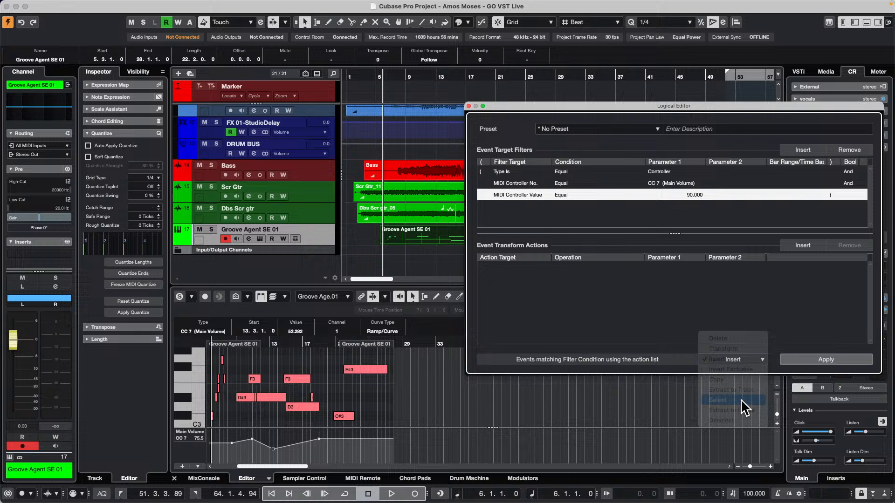
click(831, 358)
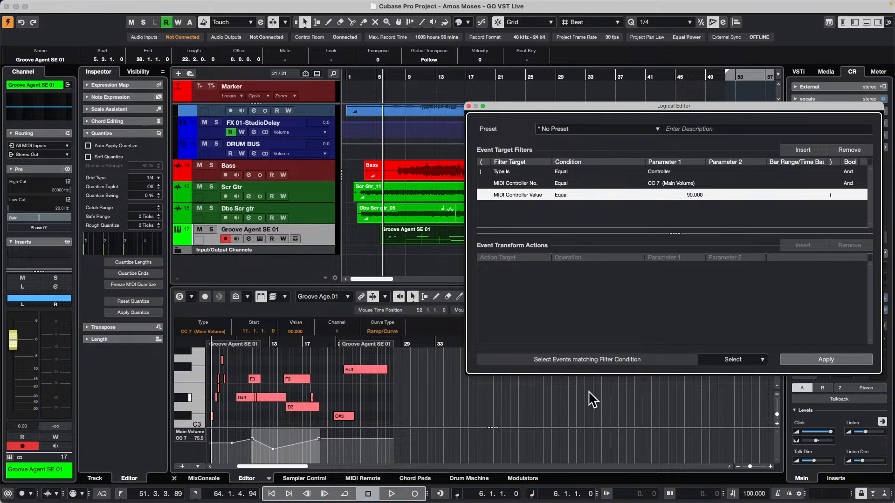
Try to insert a CC 7 event with value 90 at bar 24 using the Logical Editor's Insert function, and close the editor
click(737, 359)
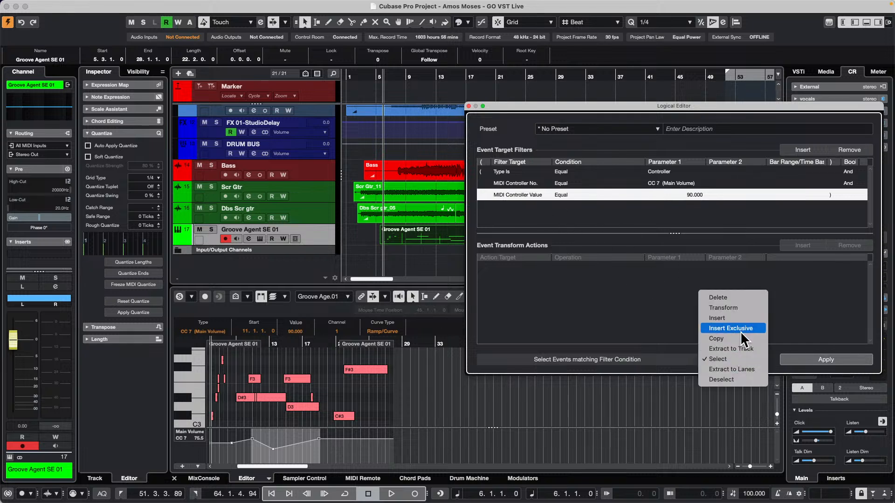
click(742, 317)
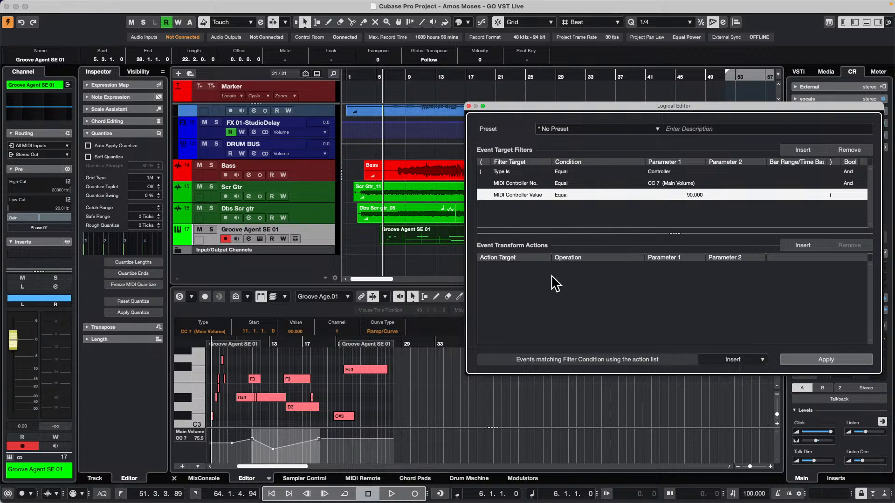
click(825, 359)
click(343, 345)
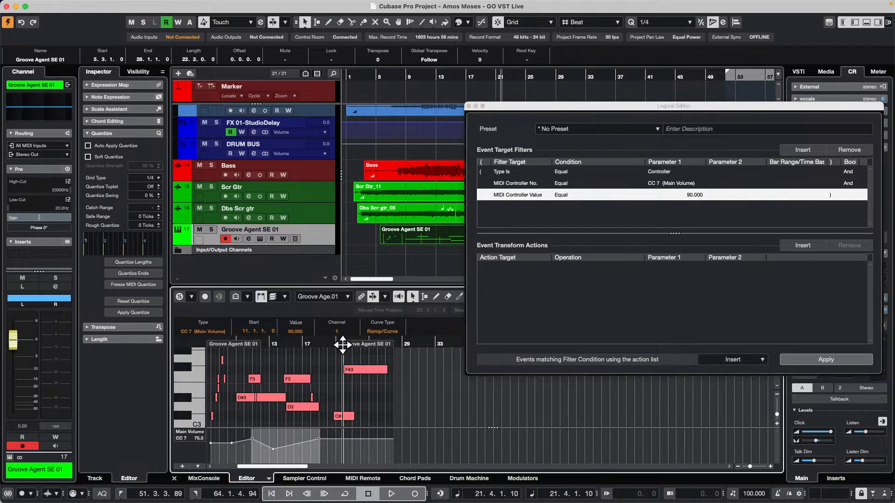
drag(343, 345, 363, 344)
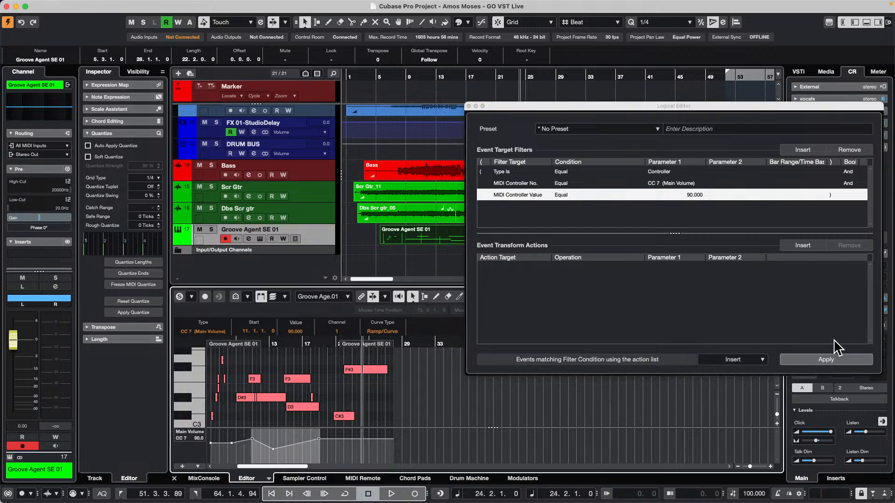
click(826, 357)
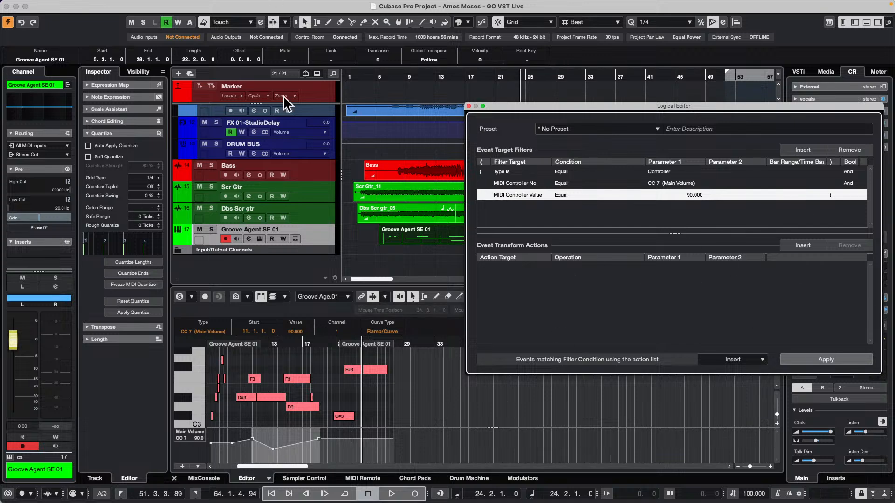
click(468, 105)
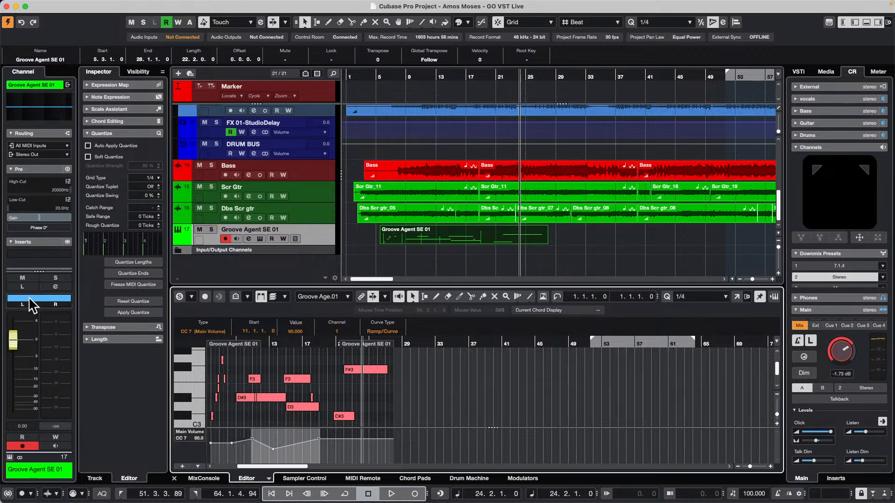
Add the MIDI Control insert effect to the Groove Agent SE 01 track with its first controller set to CC 7 (Main Volume) at 90
click(331, 242)
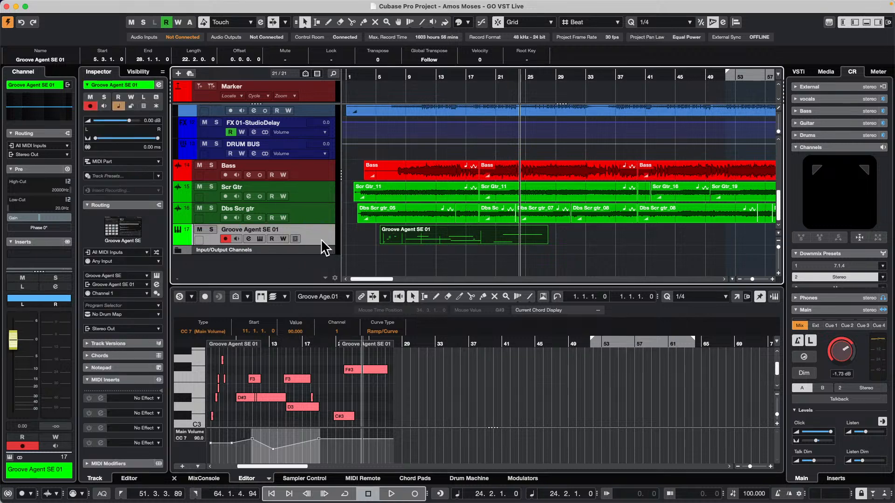
click(140, 400)
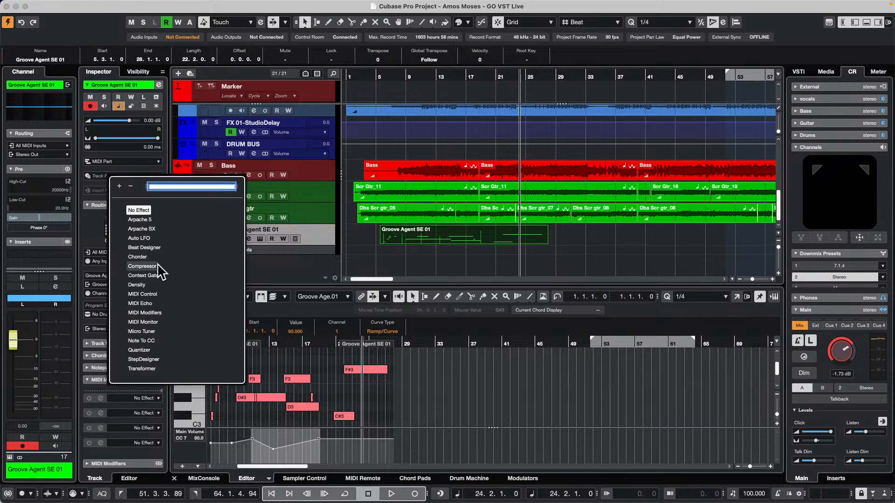
click(153, 294)
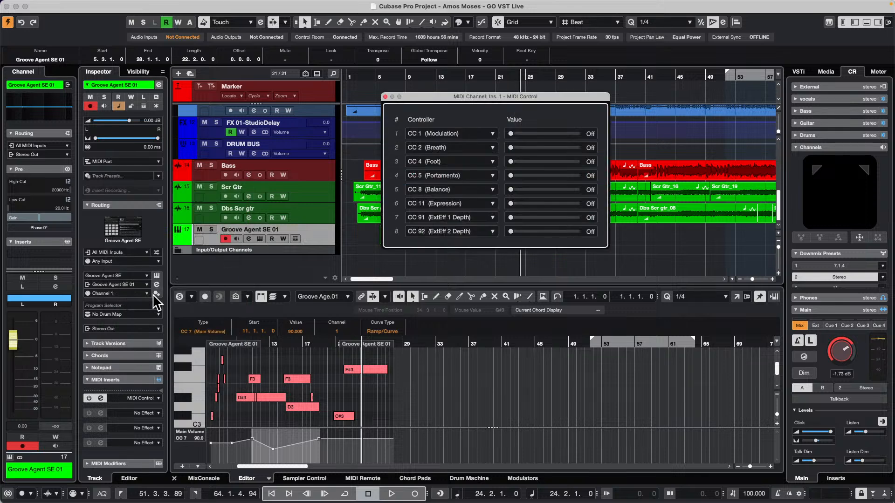
click(477, 133)
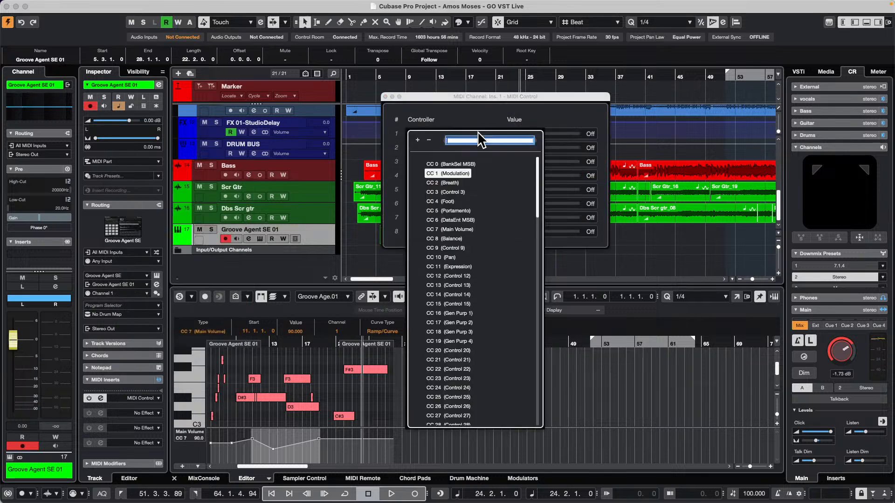
click(464, 229)
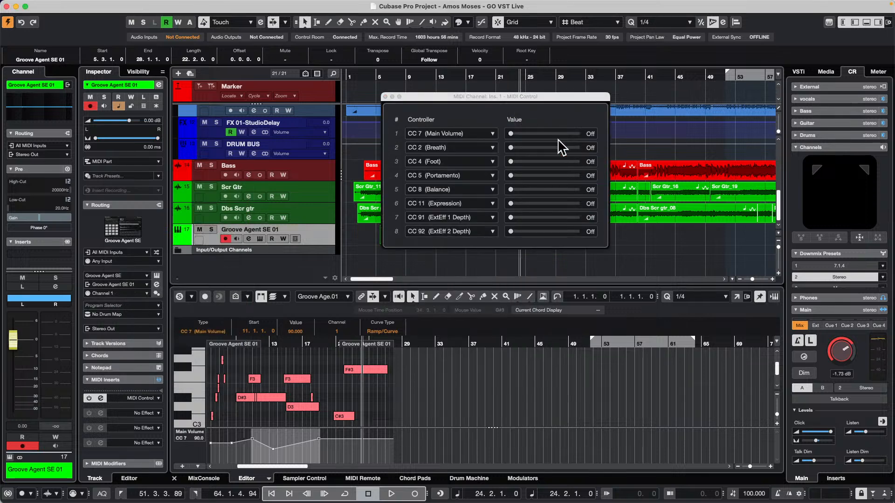
click(545, 133)
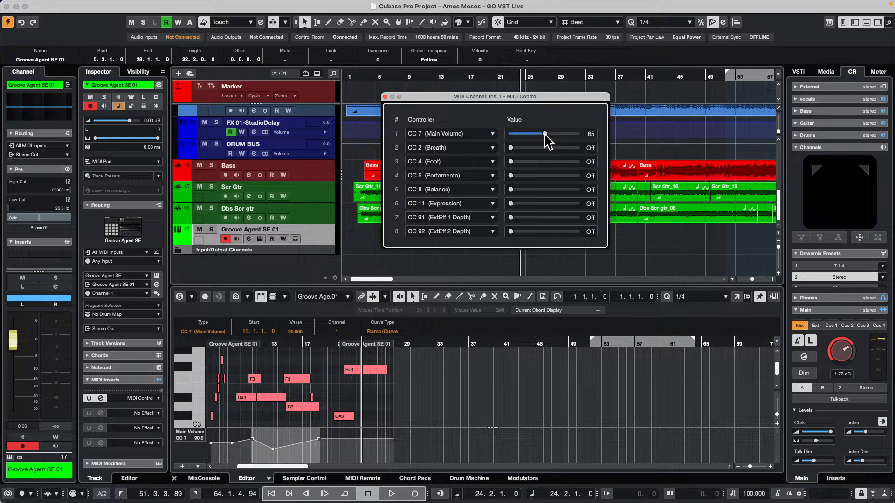
double_click(592, 134)
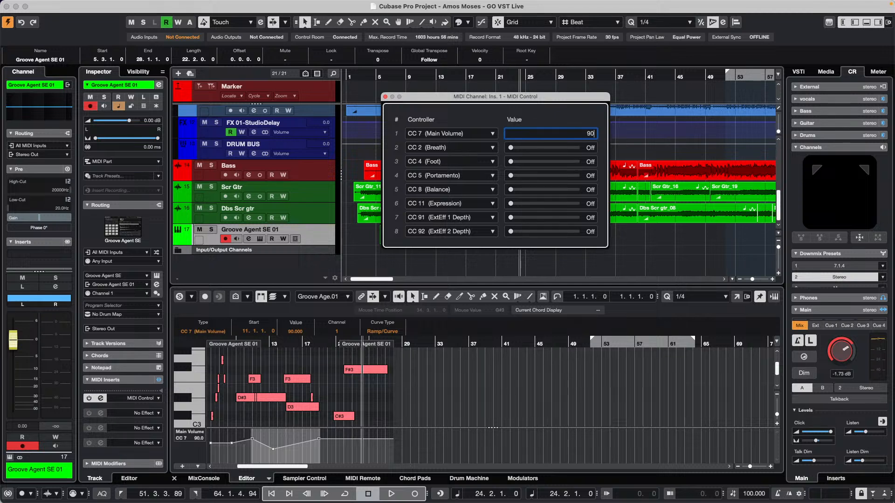
key(Return)
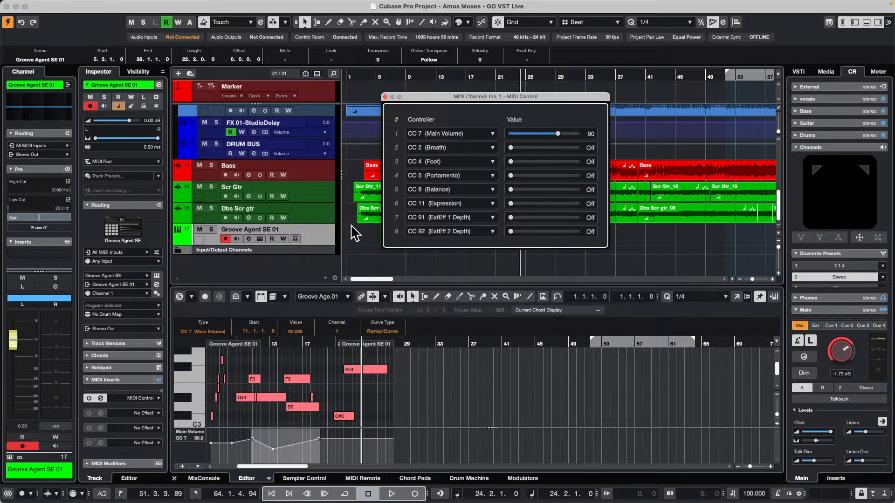
click(385, 97)
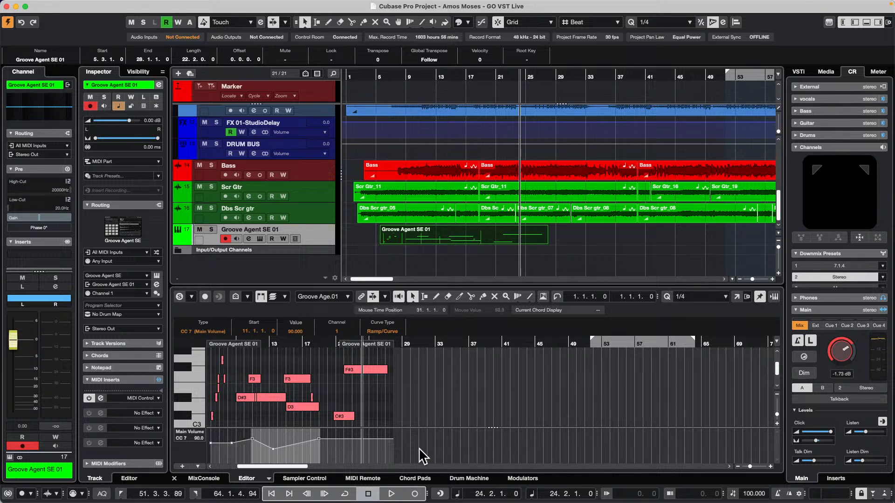
Delete all Main Volume points and extend the start of the Groove Agent SE 01 part back to bar 1
drag(419, 447, 309, 413)
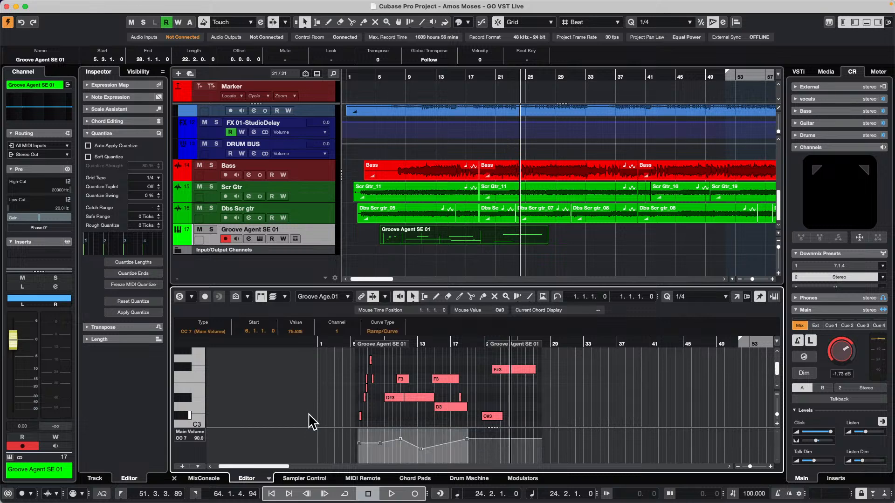
key(Delete)
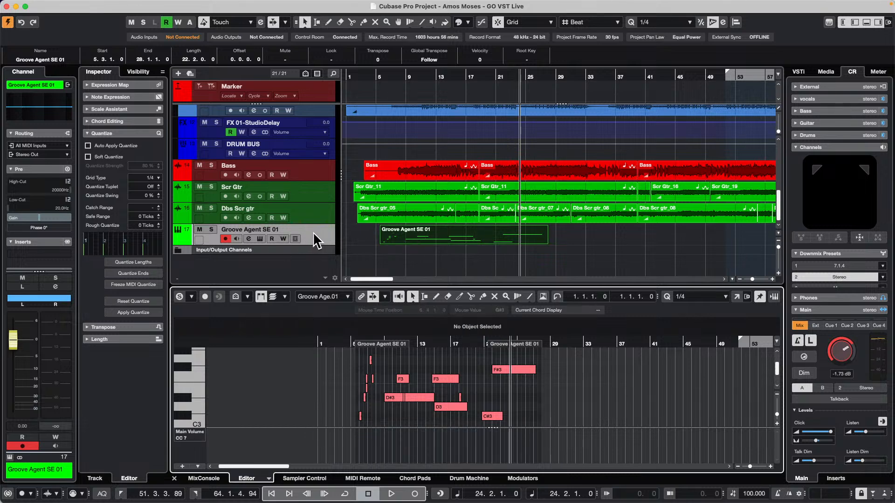
drag(381, 240, 308, 240)
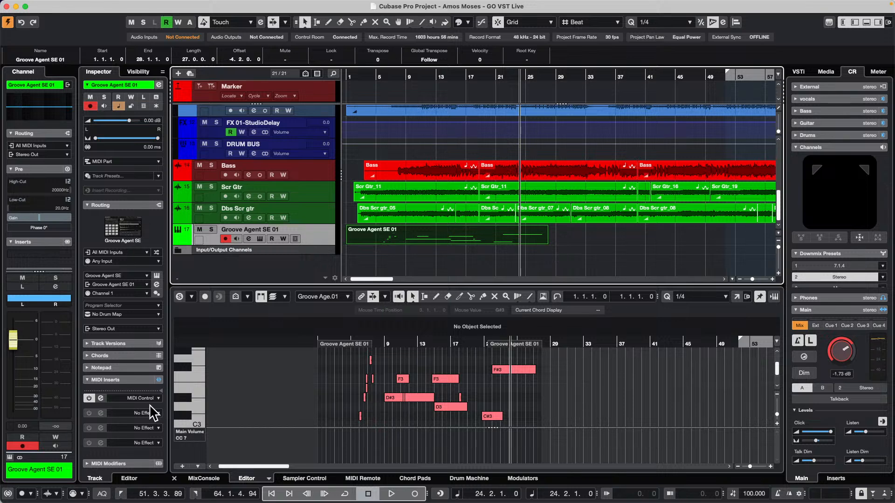
Freeze the MIDI modifiers of the Groove Agent SE 01 part
click(184, 5)
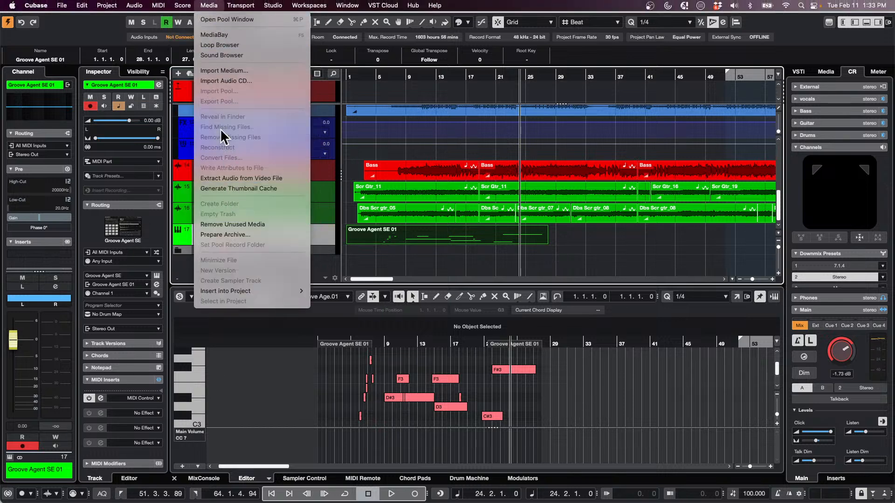
mouse_move(175, 10)
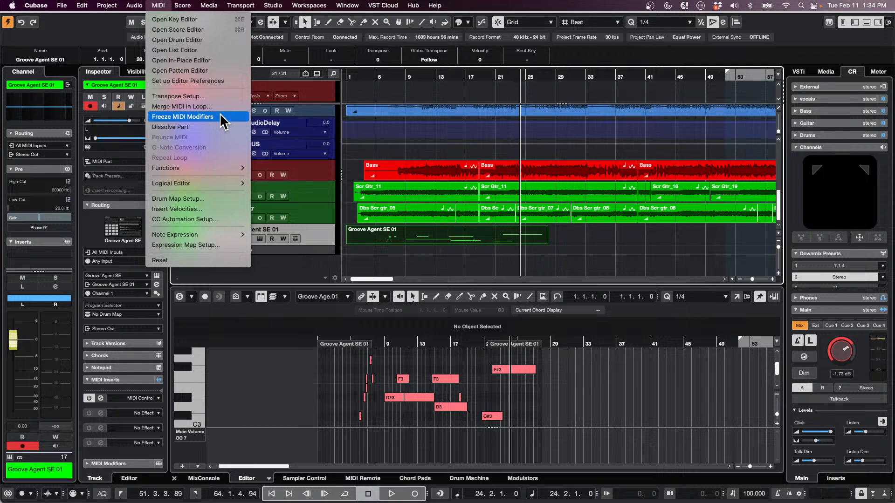
click(220, 116)
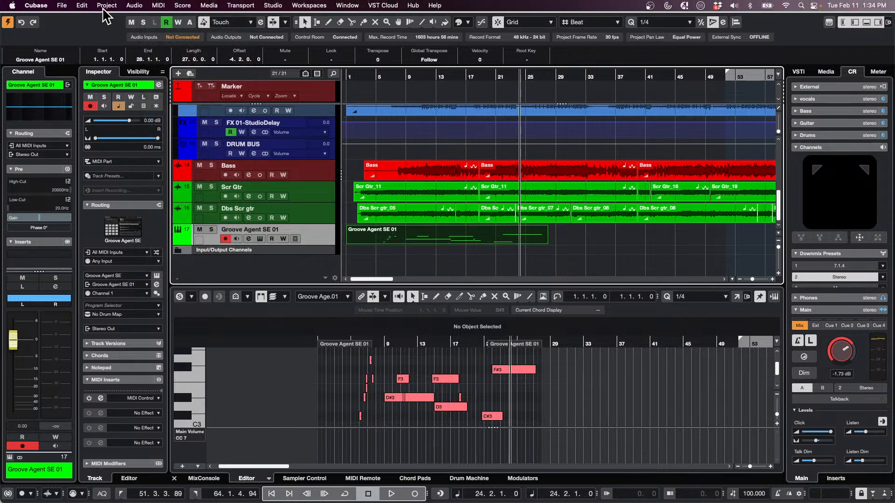
Switch the MIDI Control insert effect on the Groove Agent SE 01 track back on
click(134, 5)
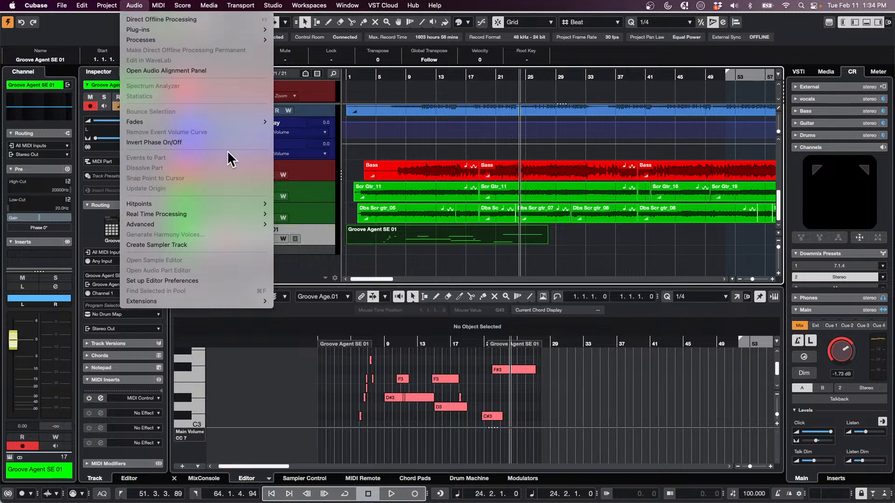
mouse_move(157, 6)
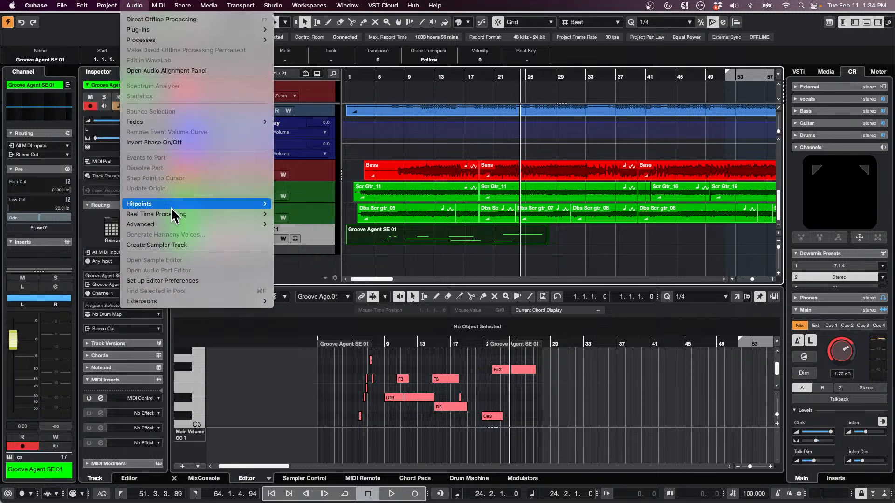
mouse_move(181, 206)
click(111, 404)
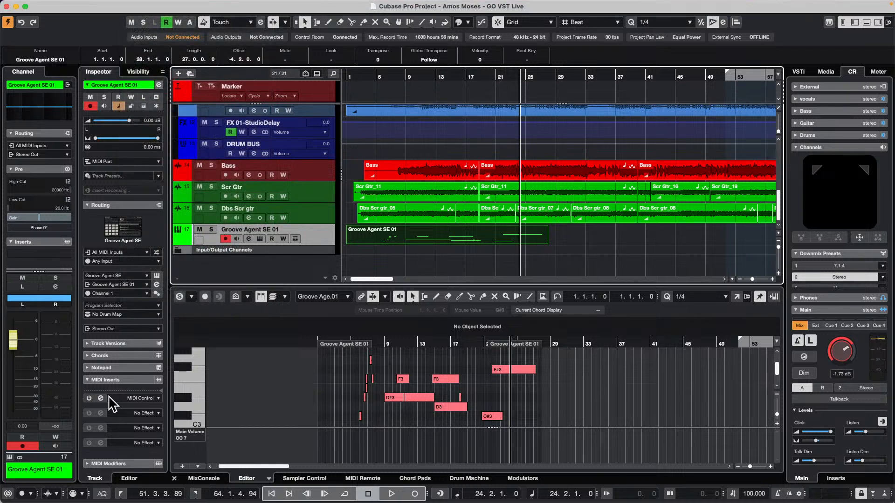
click(88, 398)
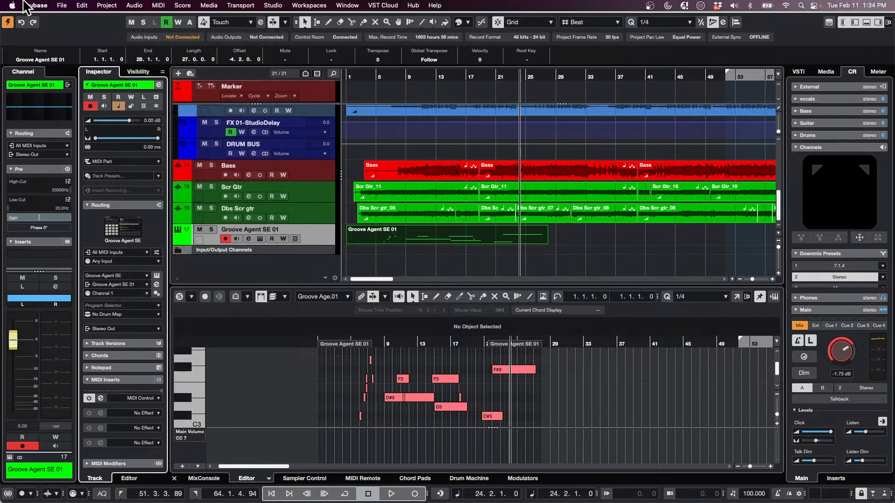
Check the Groove Agent SE 01 part for controller events in the List Editor, and close it
click(161, 5)
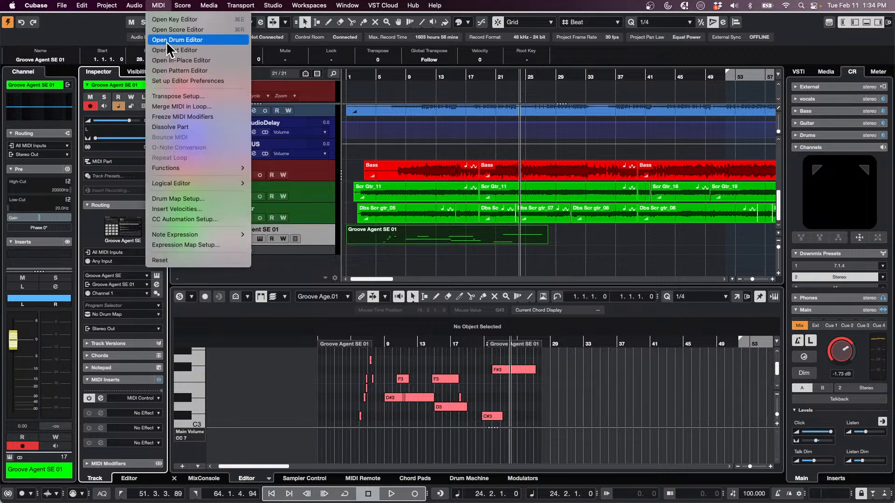
click(424, 124)
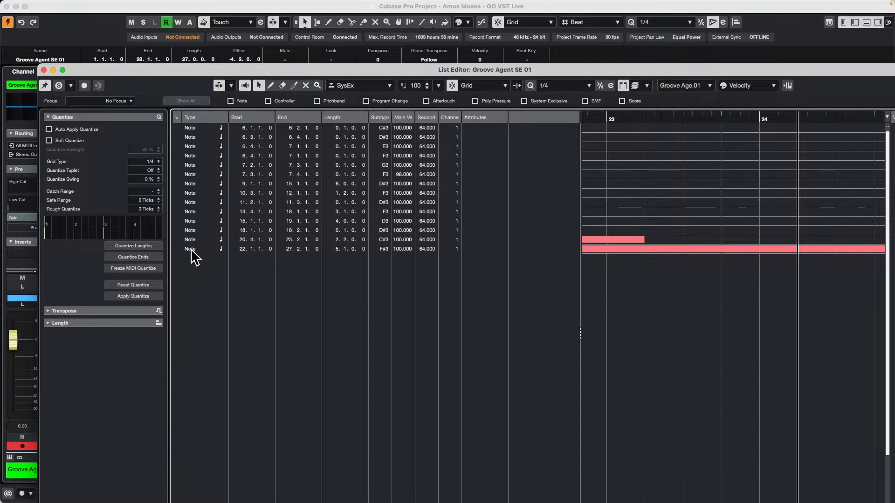
click(44, 69)
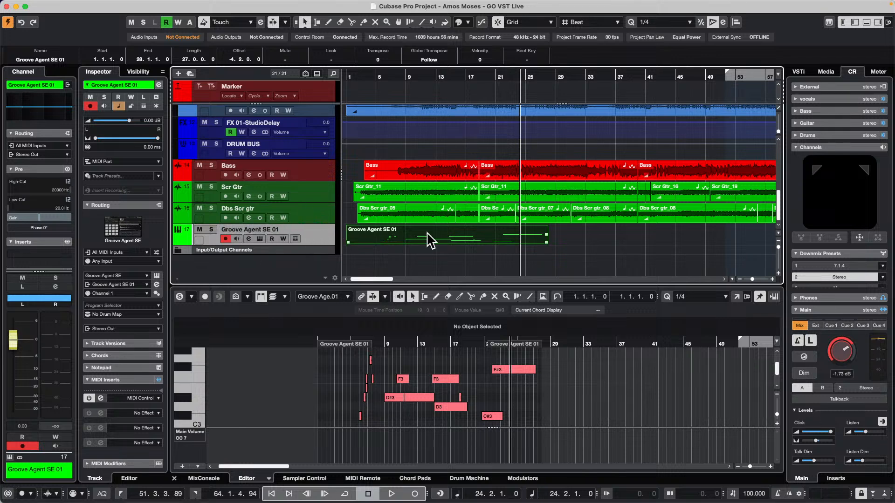
Move the Groove Agent SE 01 part so it starts at 10.3.1.0
click(415, 237)
drag(446, 243, 519, 239)
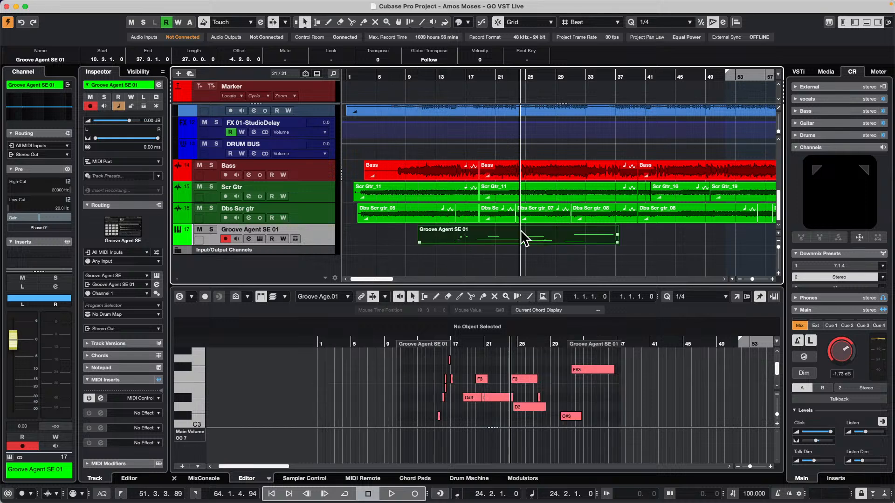
Review the controller assignments and values of the MIDI Control insert on the Groove Agent SE 01 track, and close it
click(101, 398)
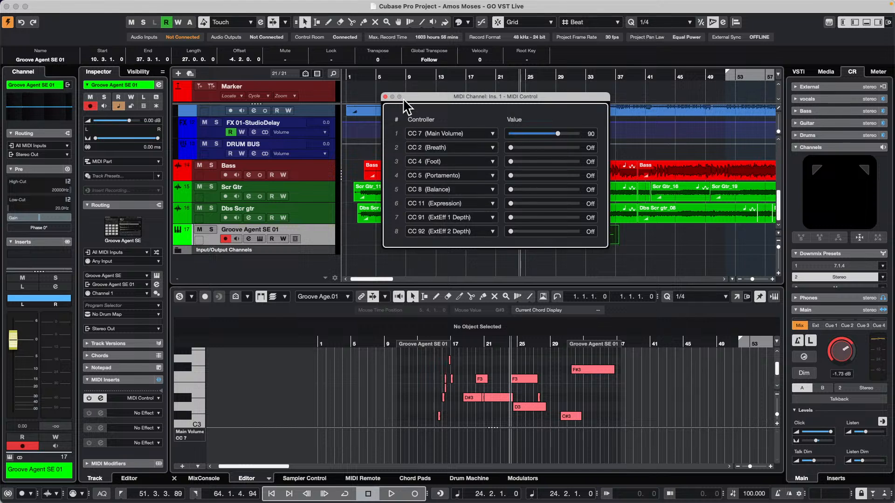
click(385, 97)
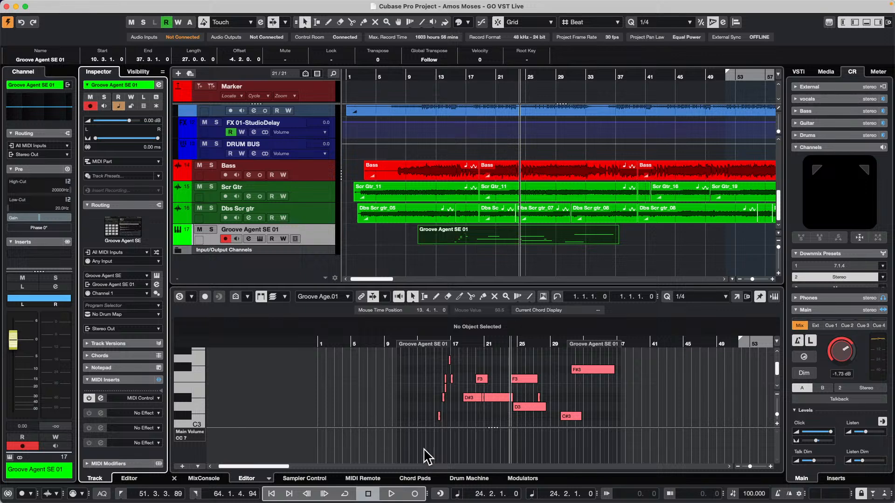
Look through the Projects and Downloads folders for a project file to open, sorting Downloads by date added
click(62, 5)
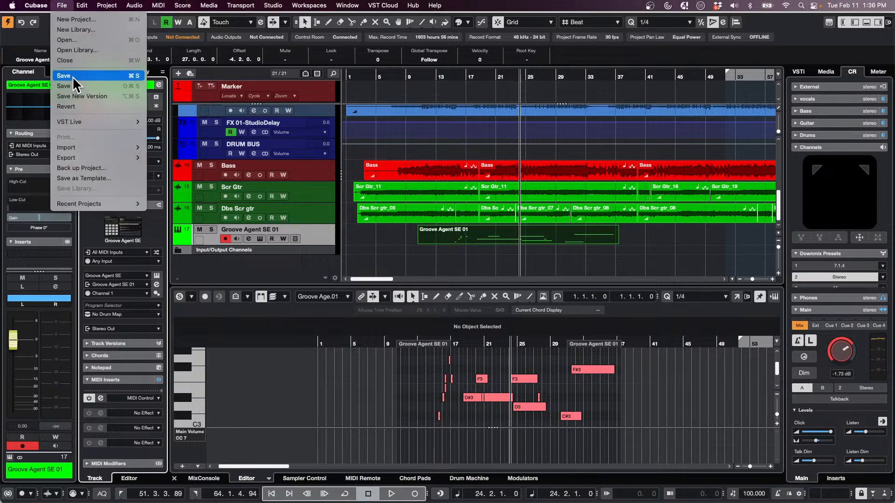
click(77, 39)
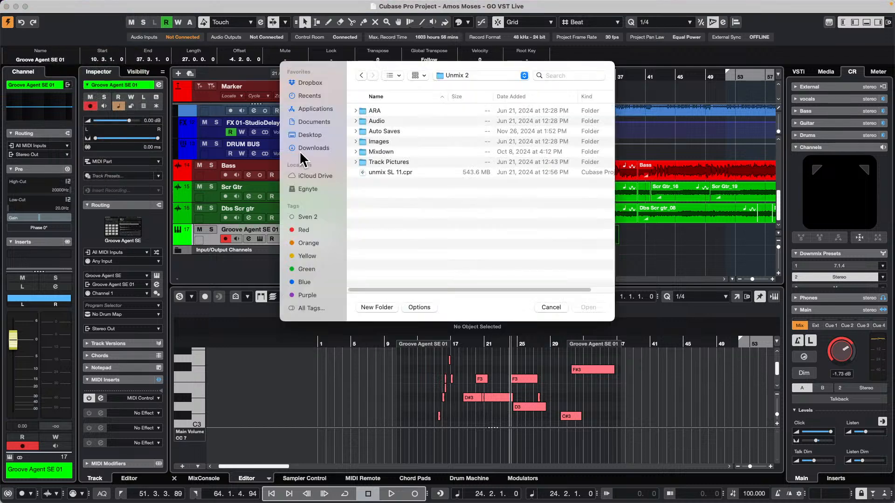
click(476, 76)
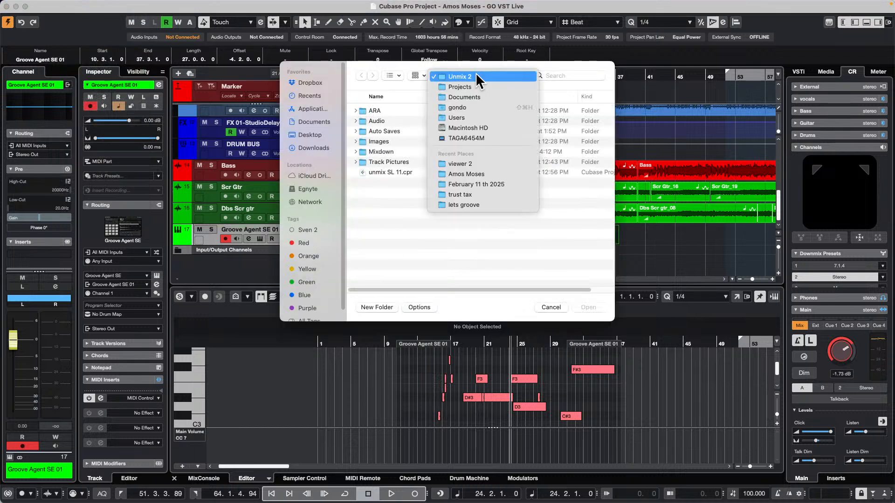
click(482, 87)
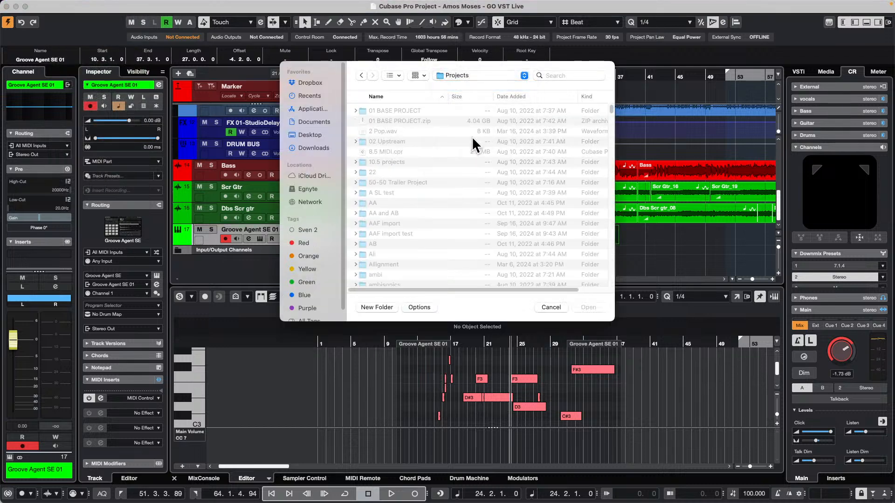
scroll(440, 202, down, 5)
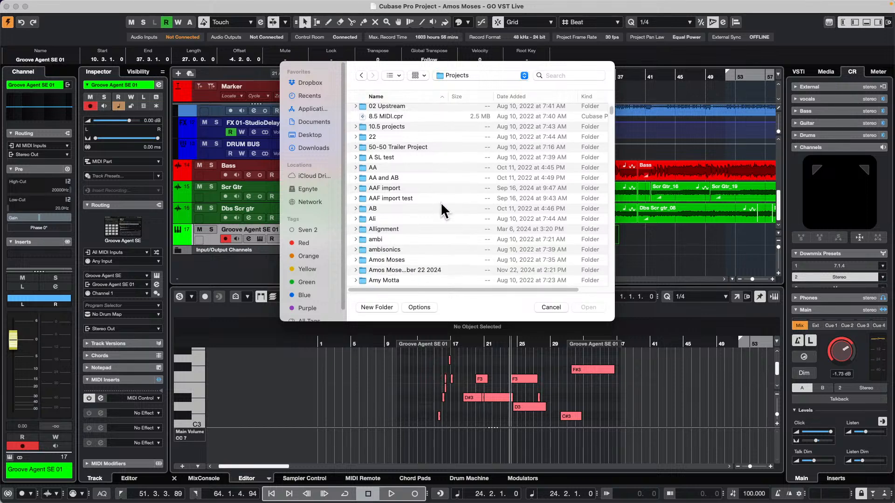
scroll(440, 202, down, 5)
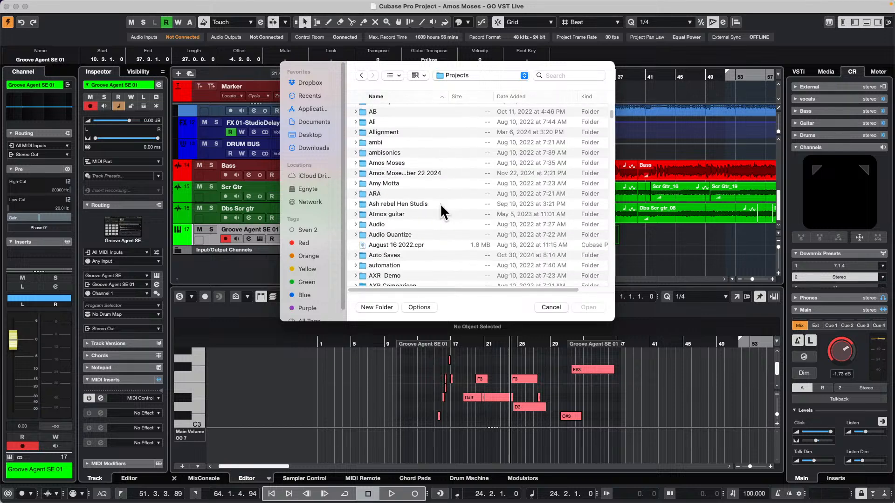
scroll(440, 203, down, 12)
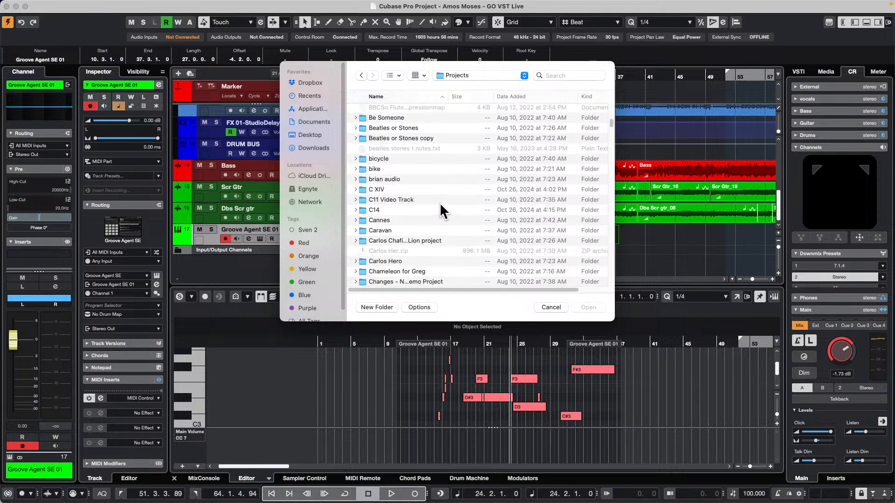
scroll(440, 203, down, 3)
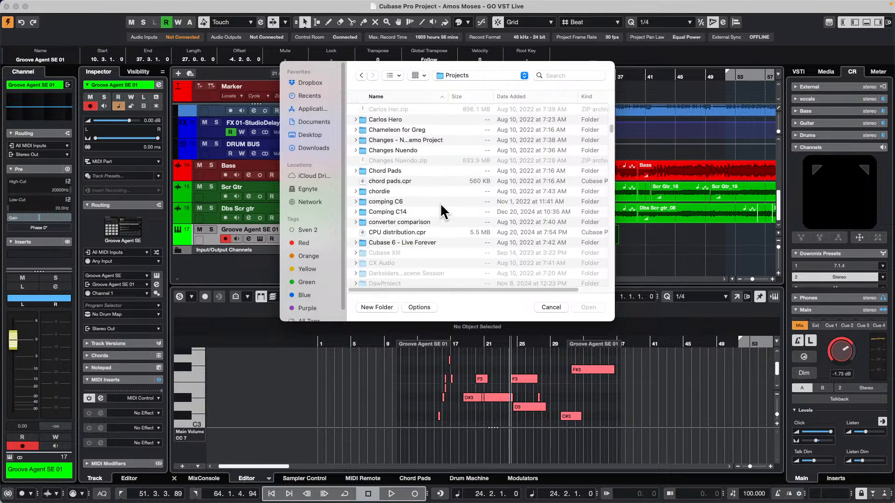
click(312, 148)
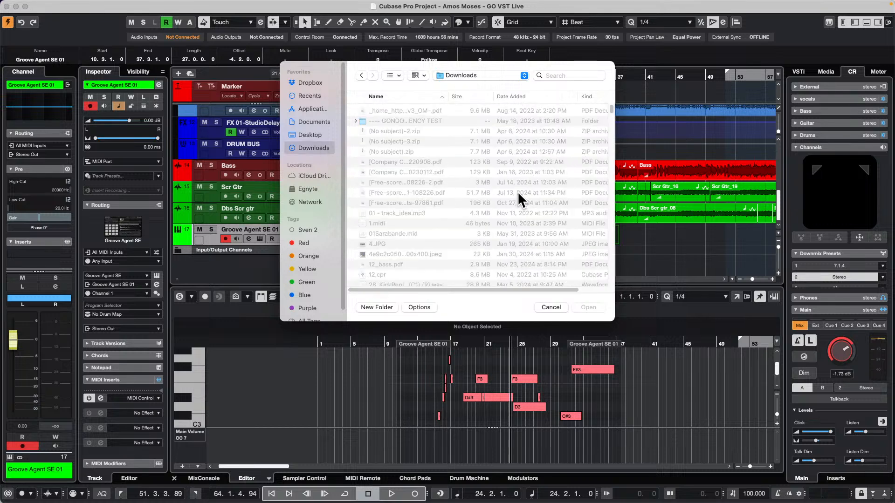
scroll(481, 200, down, 10)
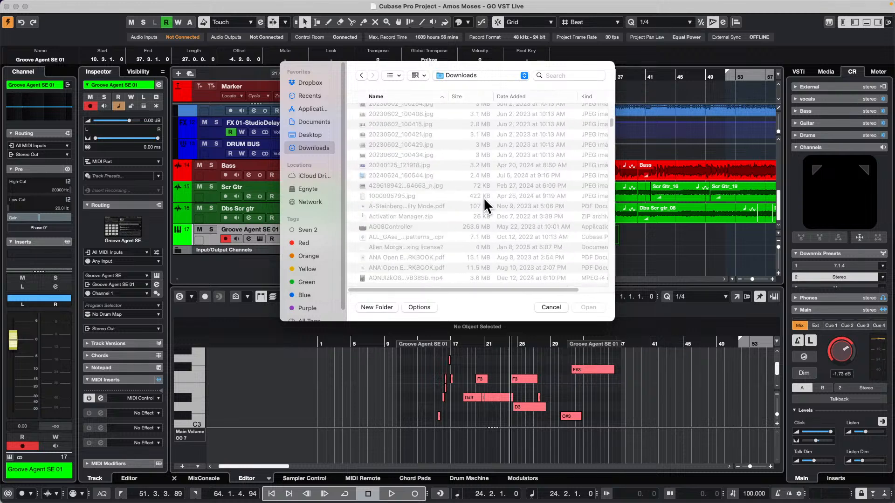
scroll(483, 197, down, 15)
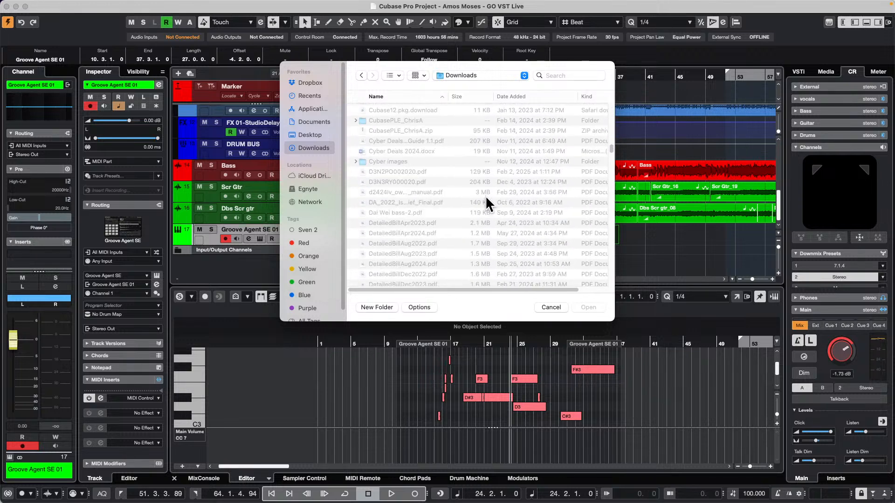
scroll(485, 196, up, 4)
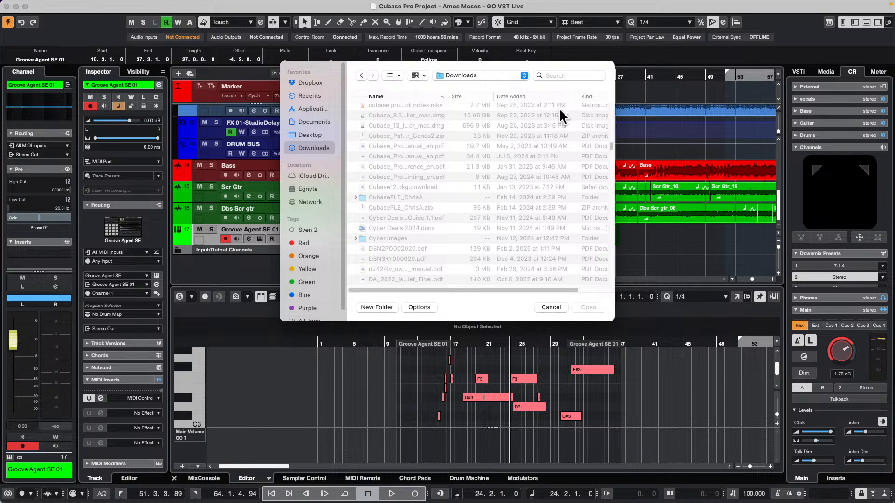
click(537, 96)
scroll(501, 145, down, 10)
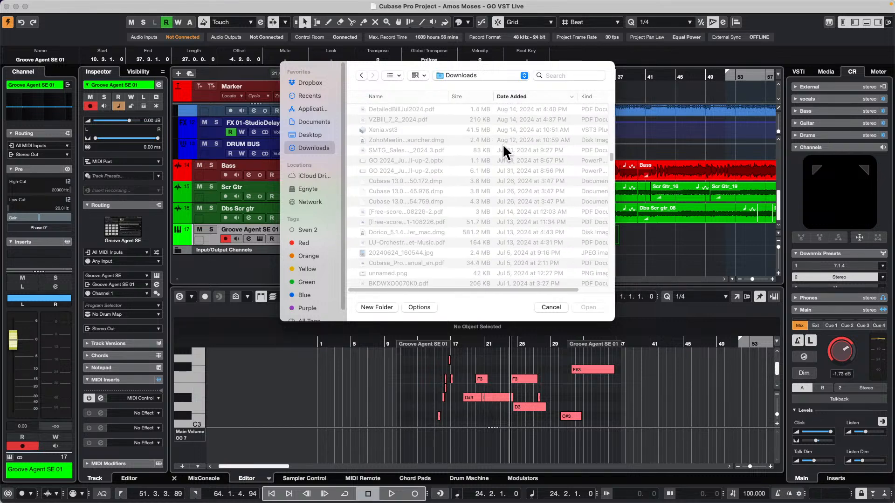
scroll(502, 143, down, 6)
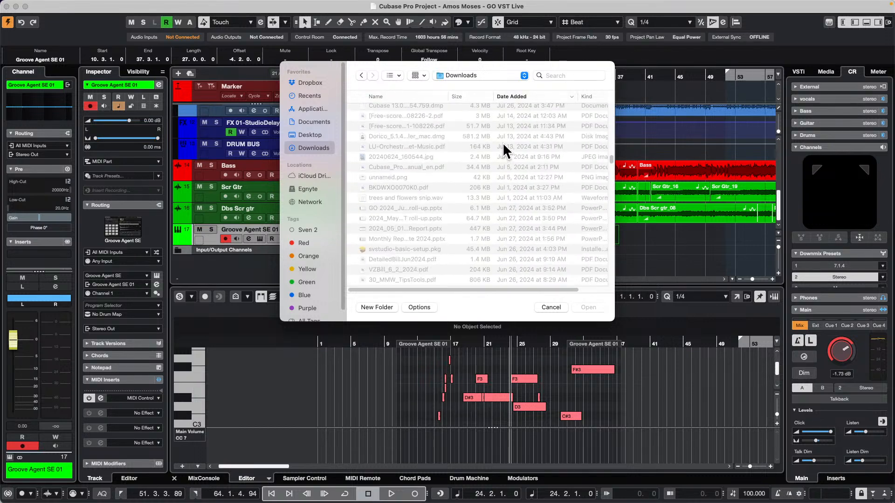
Search the Mac for ".cpr" project files, look through the matches, and cancel opening a project
click(559, 76)
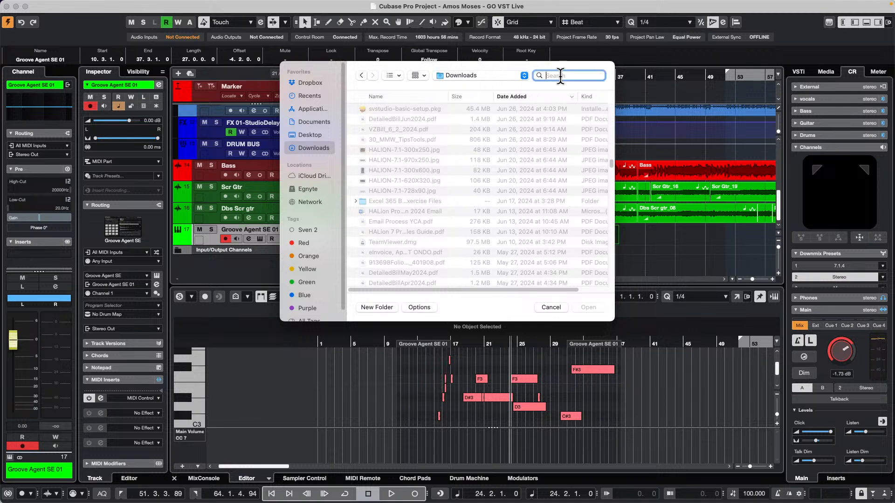
text(.cpr)
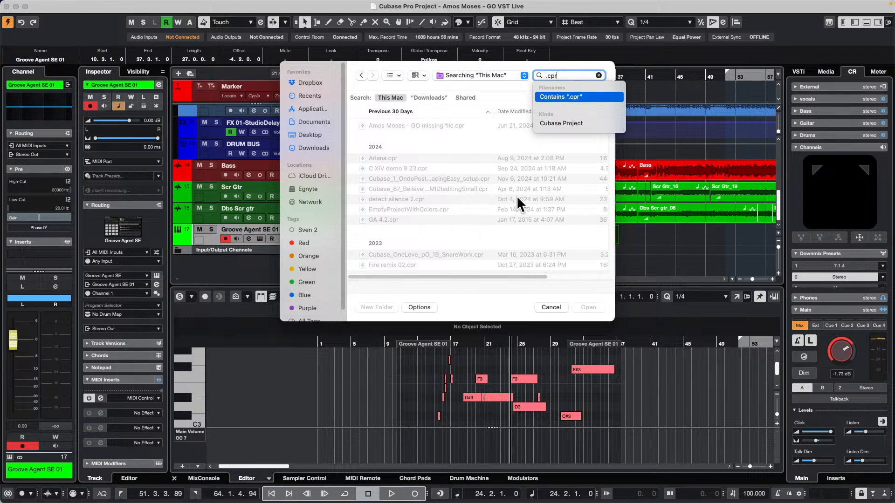
scroll(466, 180, down, 1)
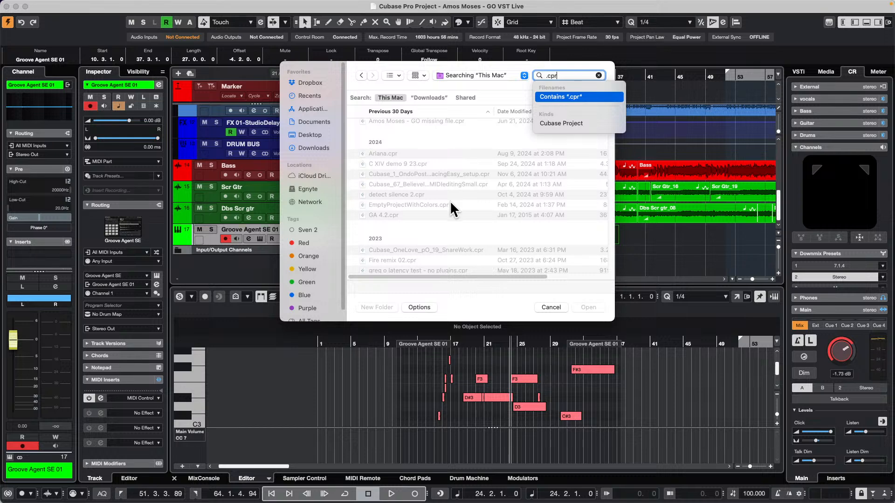
scroll(451, 203, down, 3)
scroll(450, 200, down, 4)
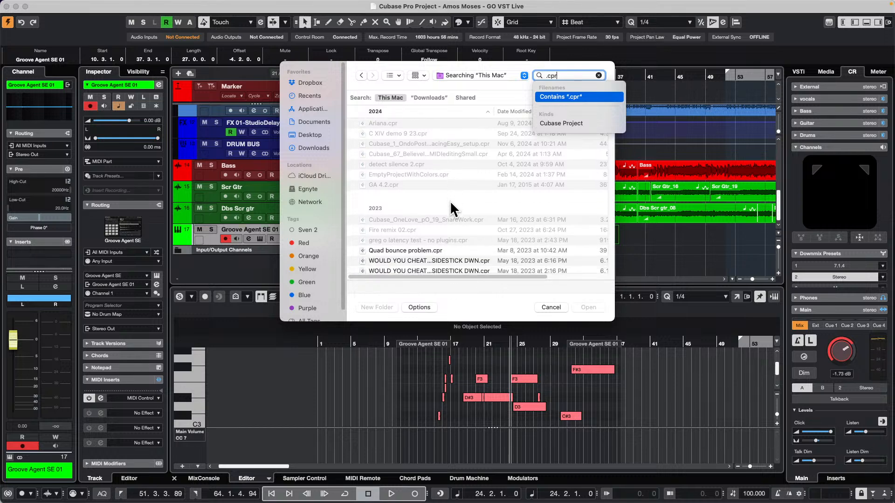
scroll(450, 202, up, 5)
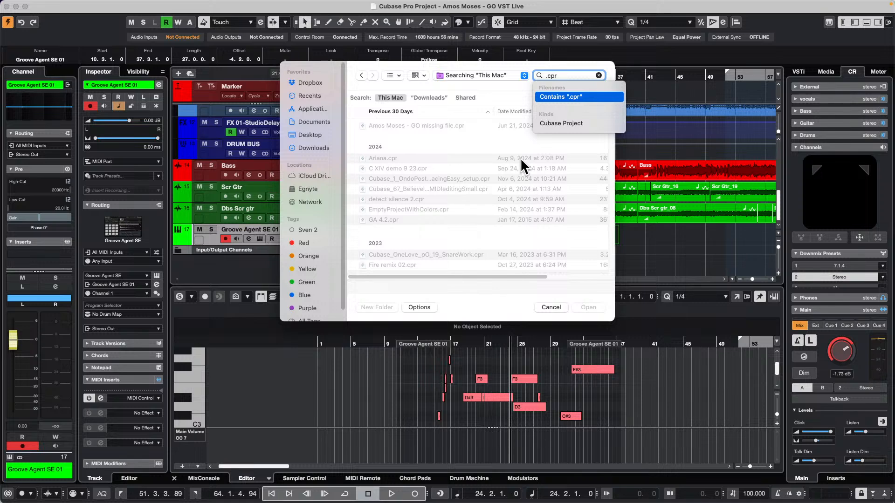
click(543, 308)
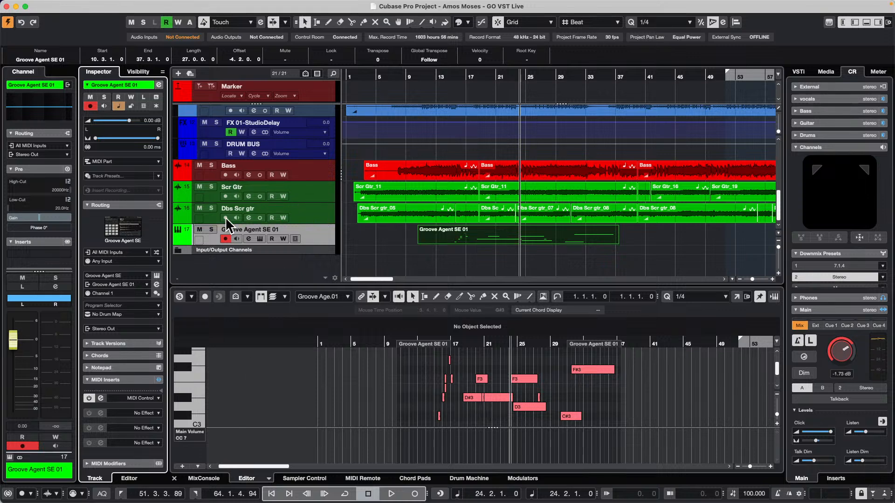
Solo the Groove Agent SE 01 track and turn on Auto Quantize for MIDI recording
click(211, 229)
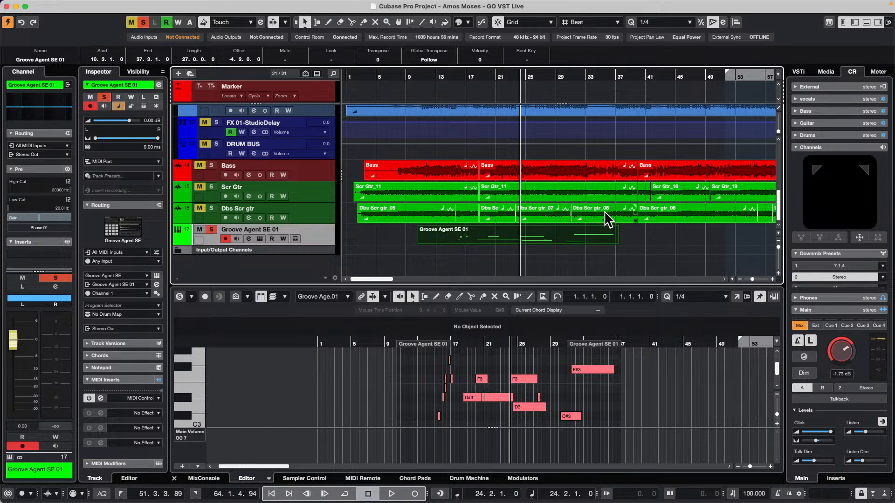
click(103, 494)
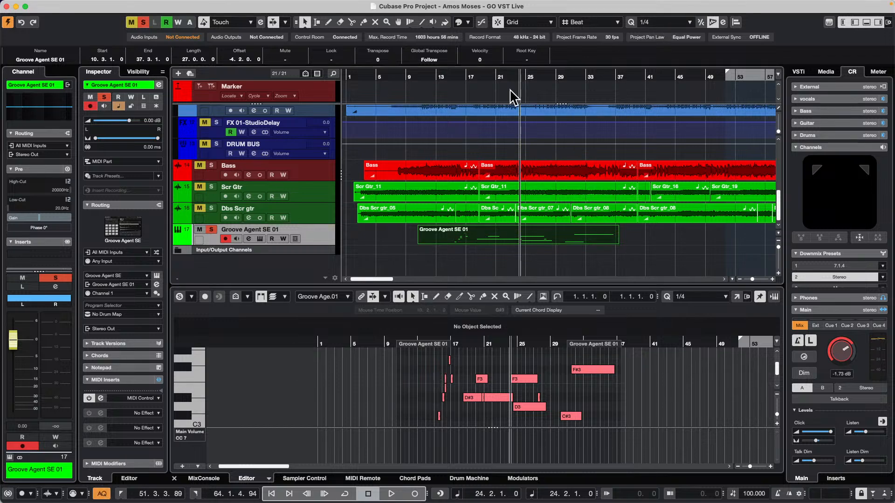
Erase the existing part on the Groove Agent SE 01 track and place the project cursor at 5.1.1.0
right_click(438, 239)
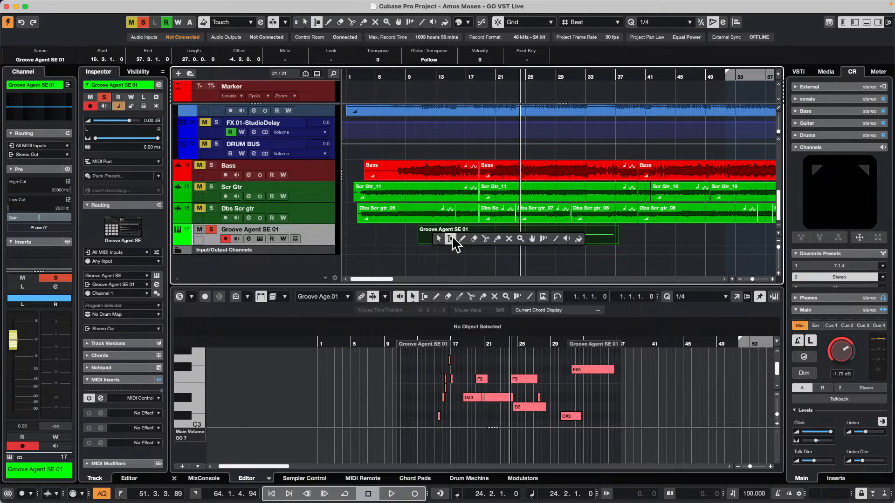
click(473, 238)
click(470, 231)
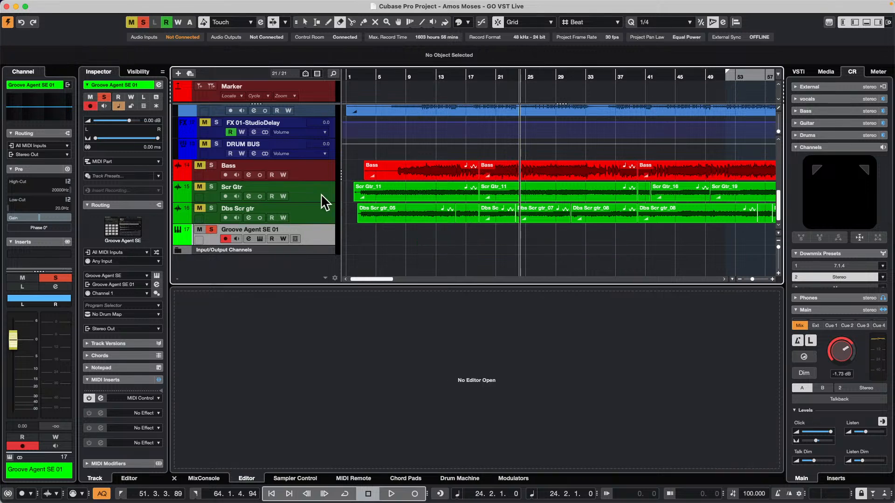
click(379, 77)
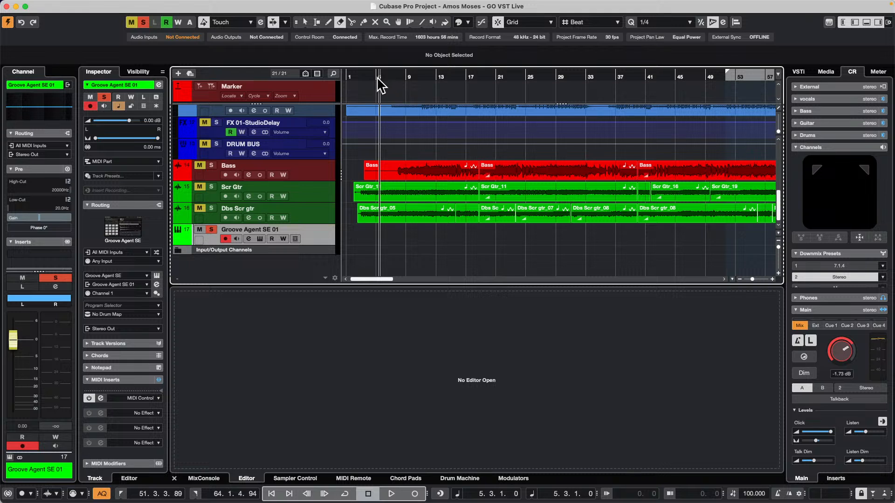
click(380, 82)
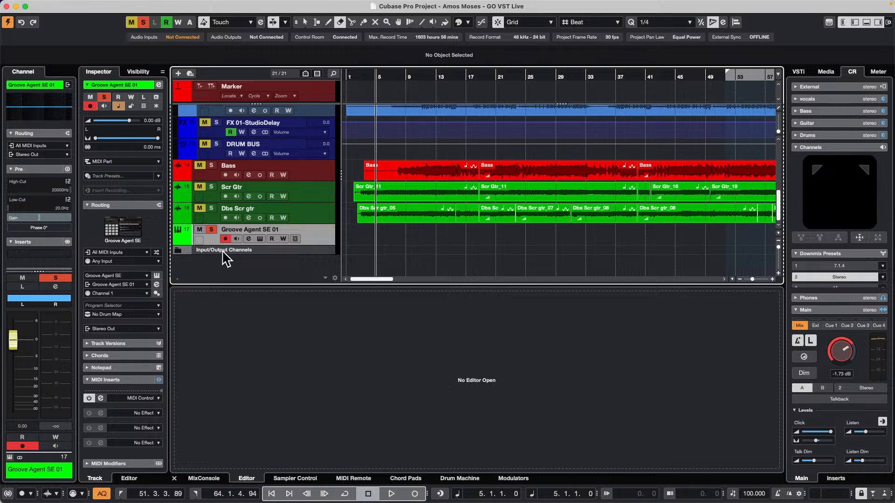
Load the Nashville kit I Am A Child with its patterns into Groove Agent SE, and close the instrument window
click(260, 239)
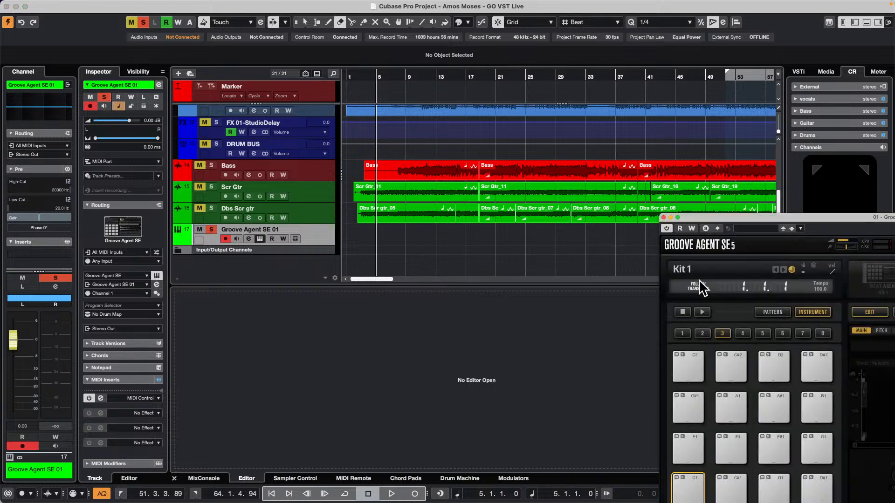
drag(774, 218, 345, 171)
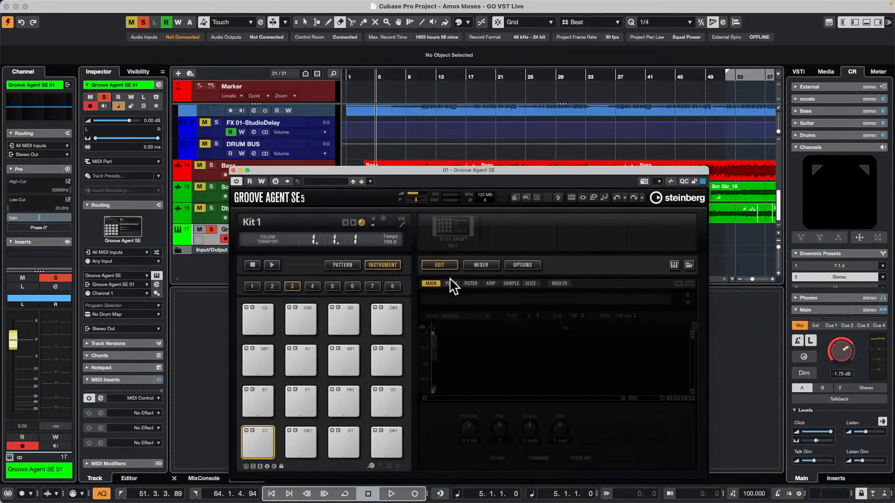
right_click(458, 229)
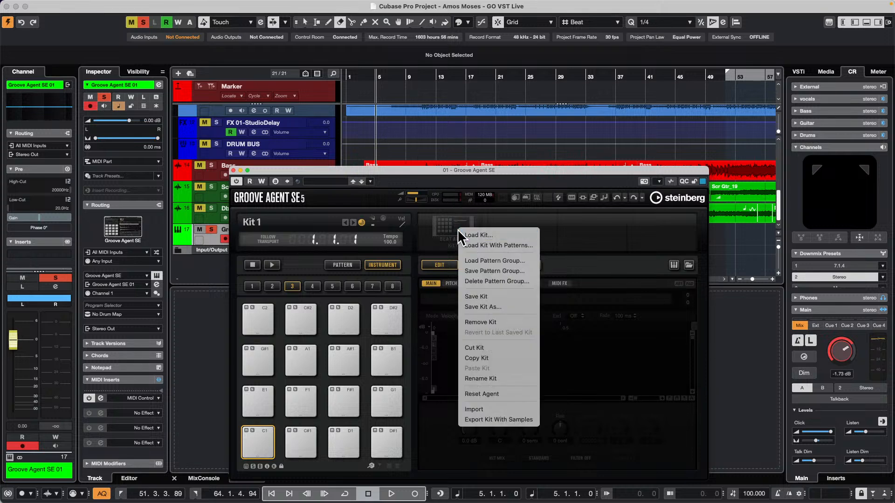
click(516, 246)
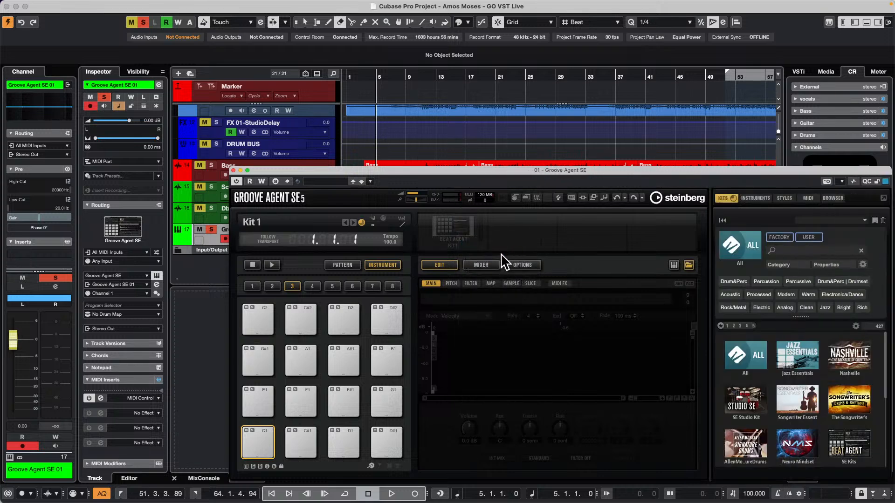
click(859, 361)
click(743, 401)
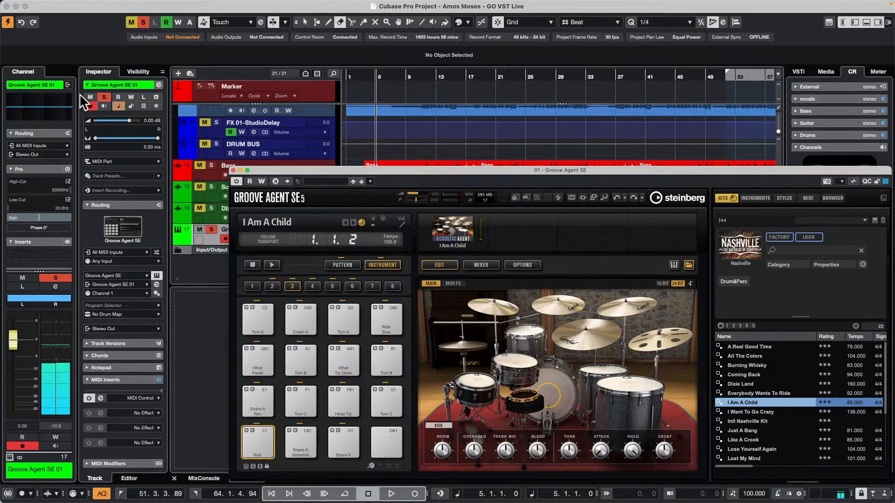
click(234, 170)
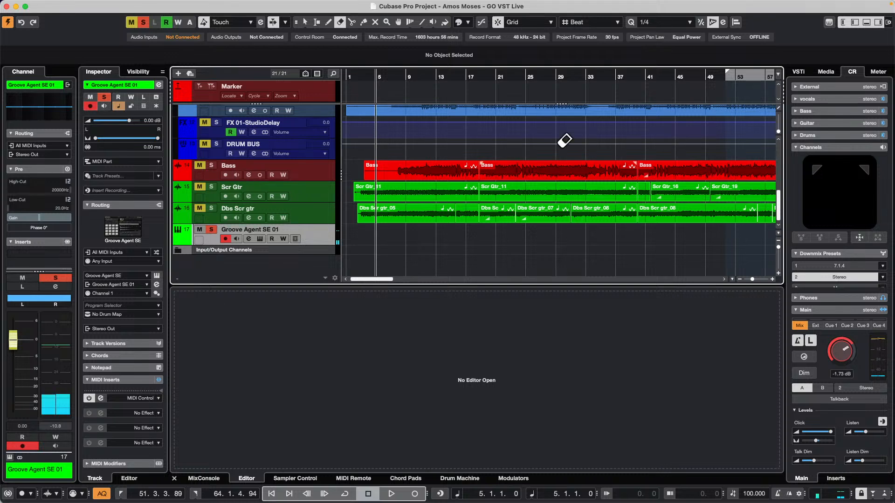
Record a drum part on the Groove Agent SE 01 track from 5.1.1.0 and play it back from 8.4.3.66
key(KP_Multiply)
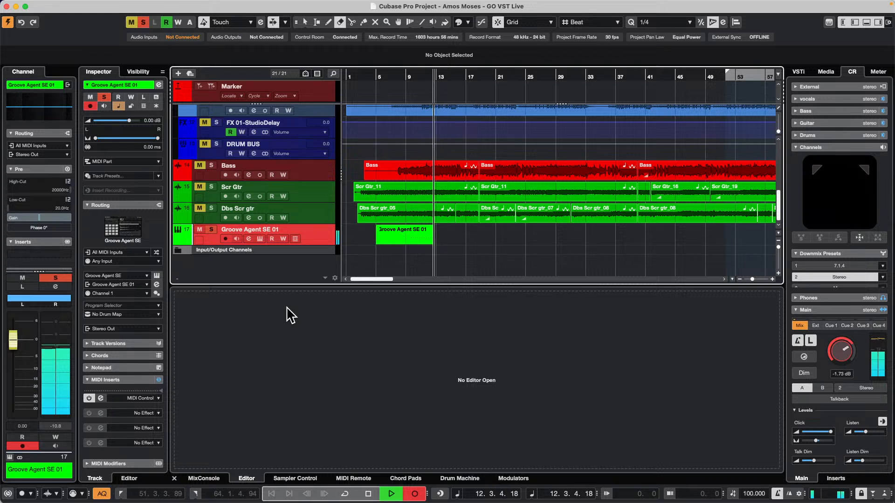
key(space)
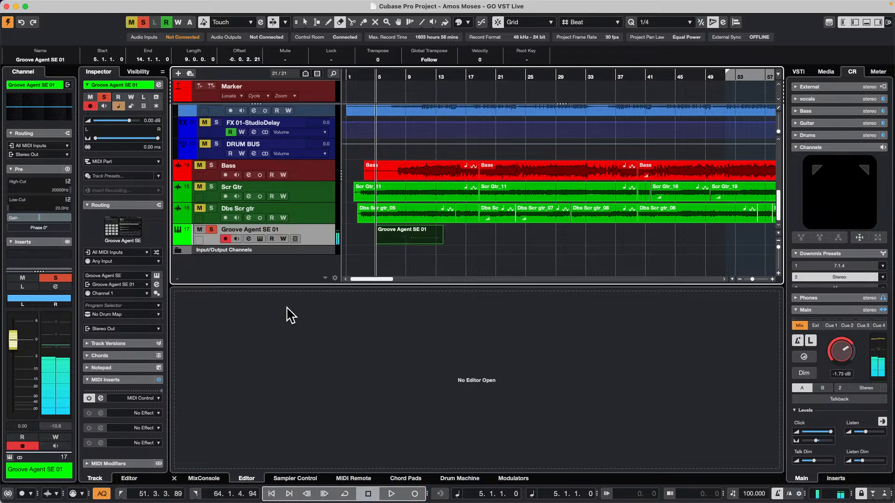
click(406, 77)
drag(407, 77, 408, 90)
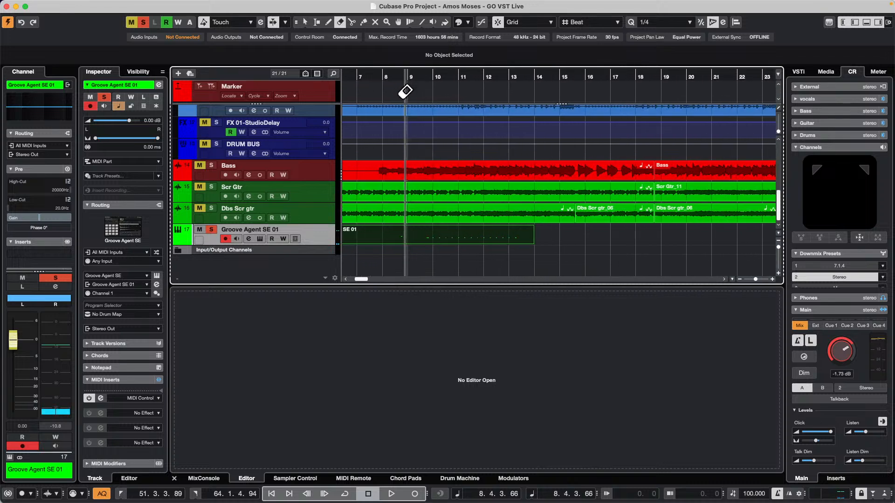
key(space)
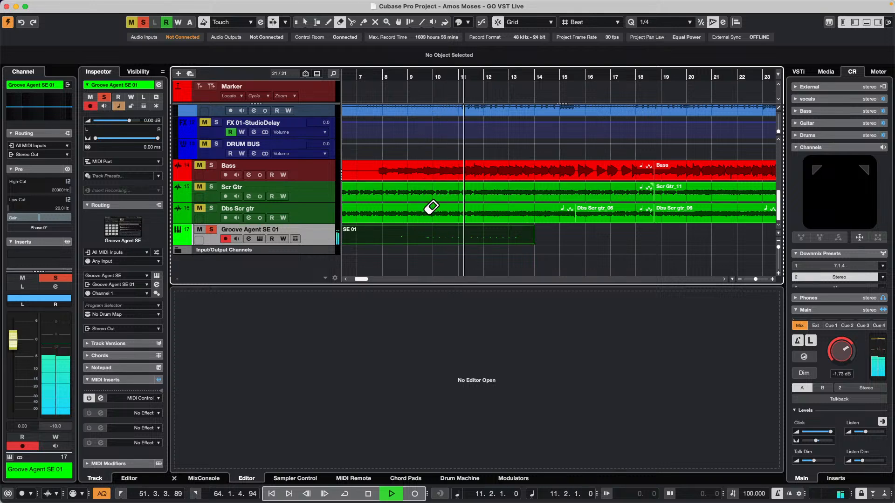
Open the recorded Groove Agent SE 01 part in the Key Editor to examine its notes, and stop playback
key(1)
click(432, 235)
double_click(433, 236)
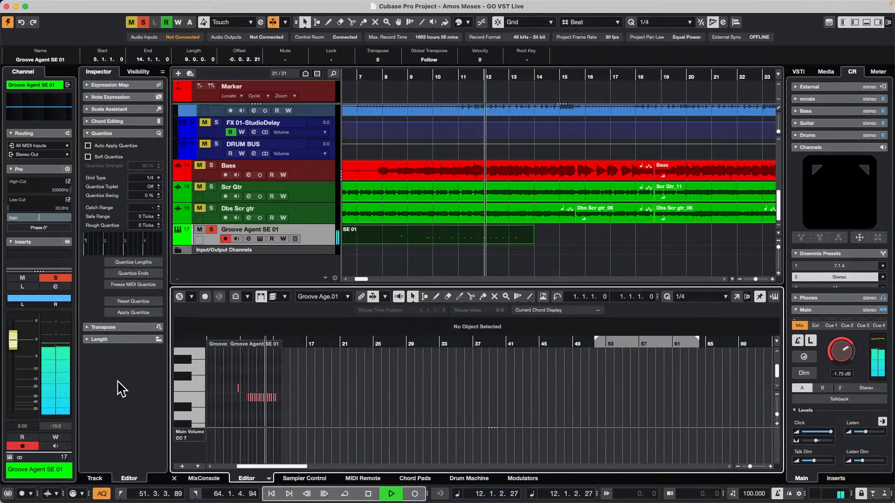
key(h)
key(h)
key(h)
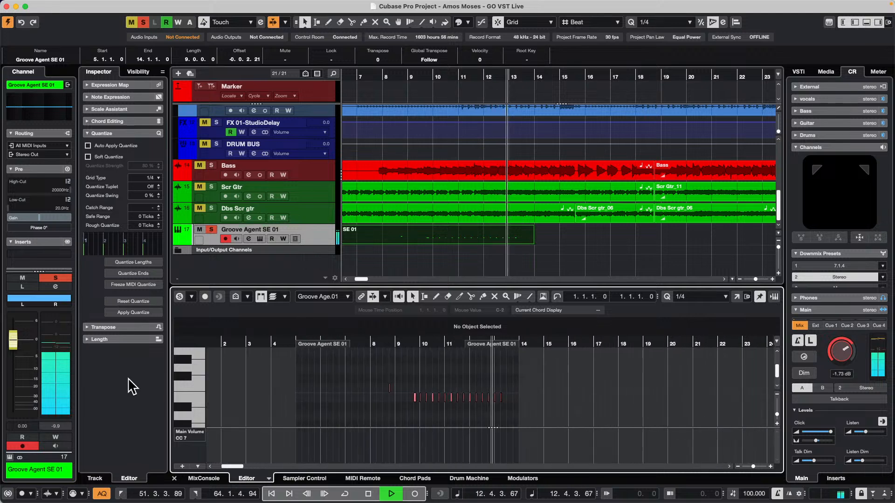
key(space)
Reset the quantize of the Groove Agent SE 01 part and play it back to hear the original timing
click(62, 3)
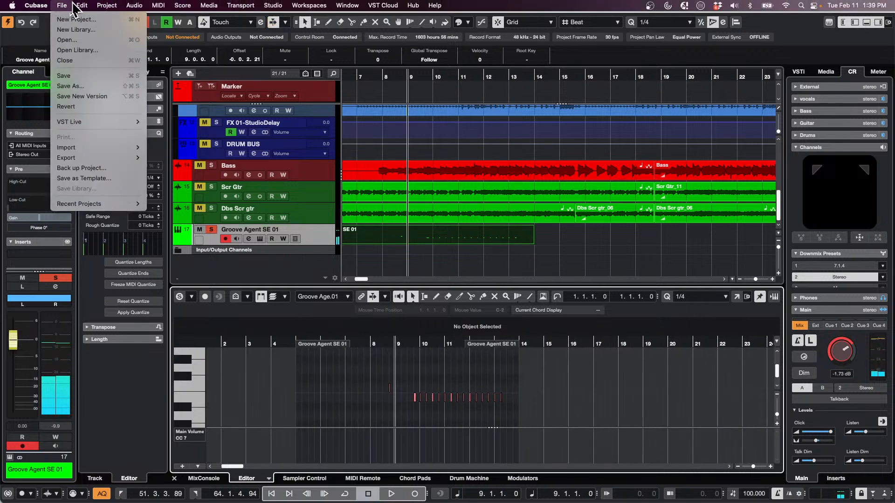
mouse_move(82, 4)
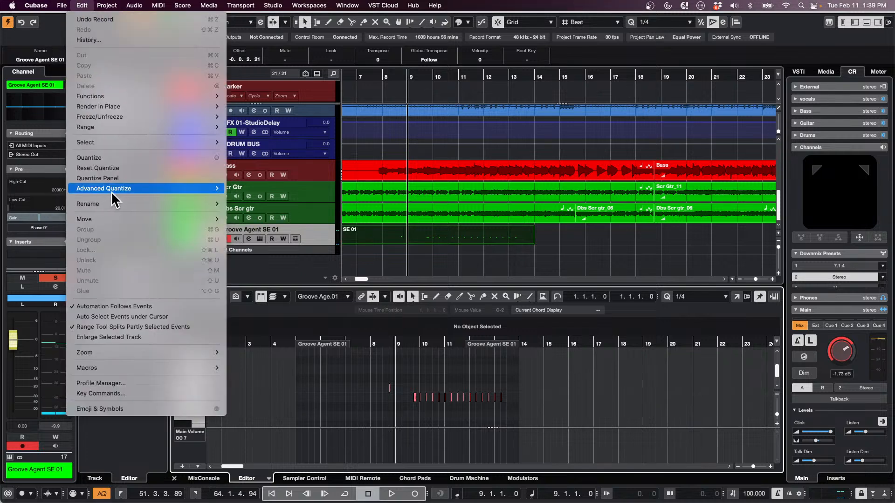
click(128, 168)
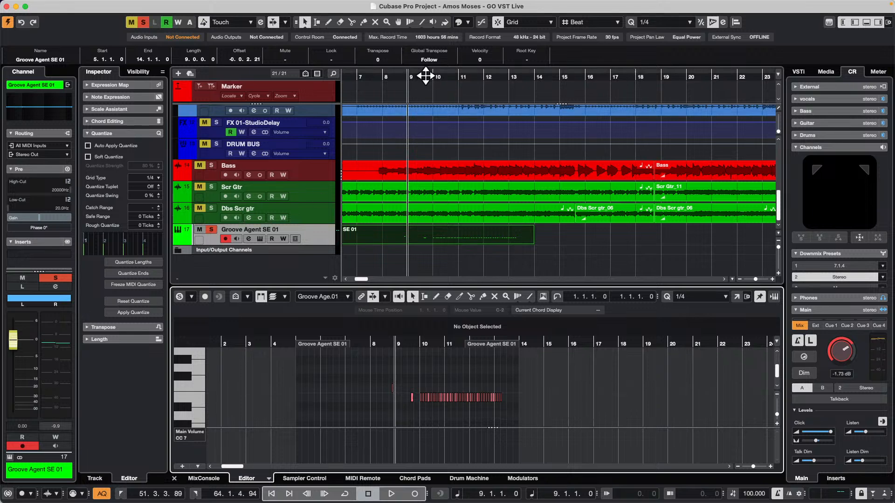
drag(426, 73, 427, 83)
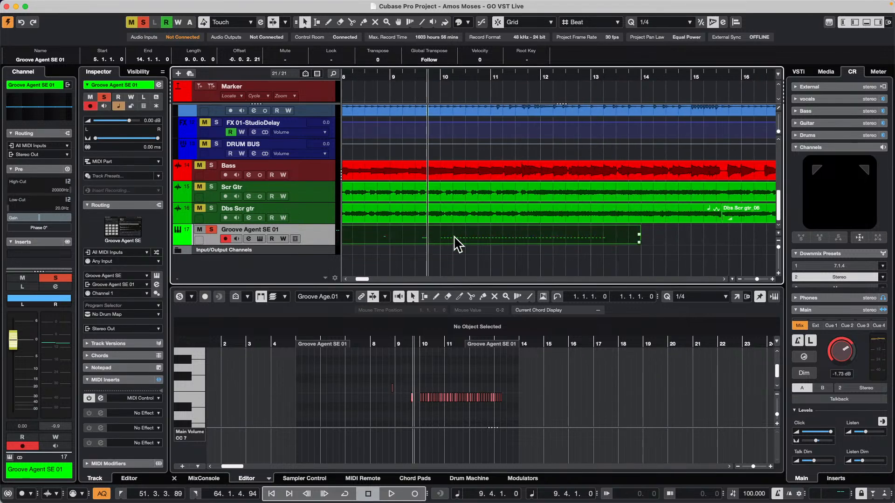
key(space)
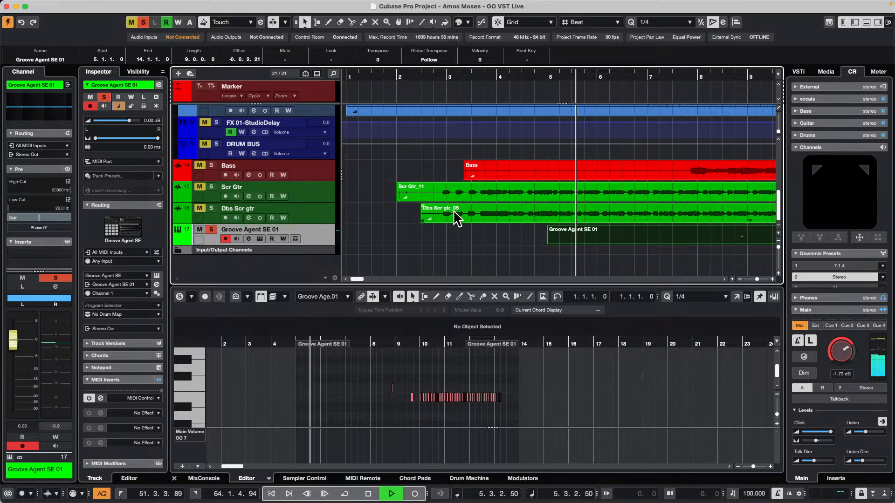
click(426, 344)
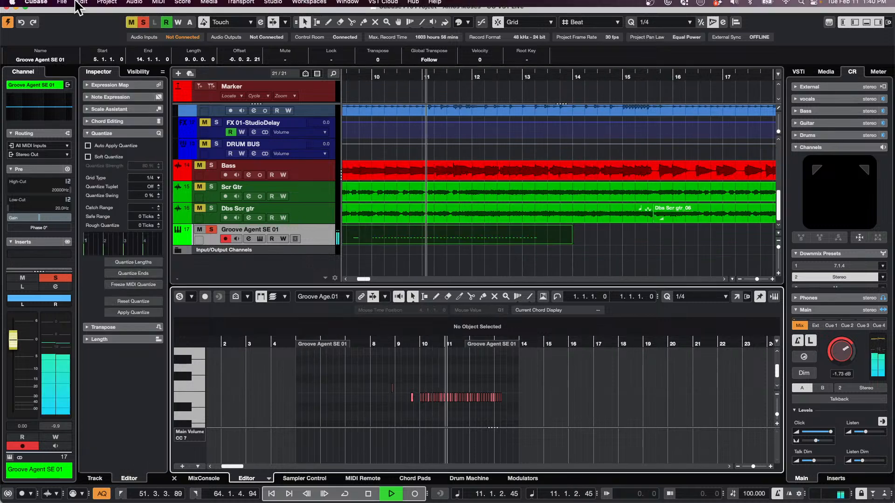
Undo the quantize reset on the Groove Agent SE 01 part, listen to it, and stop playback
click(82, 5)
click(83, 21)
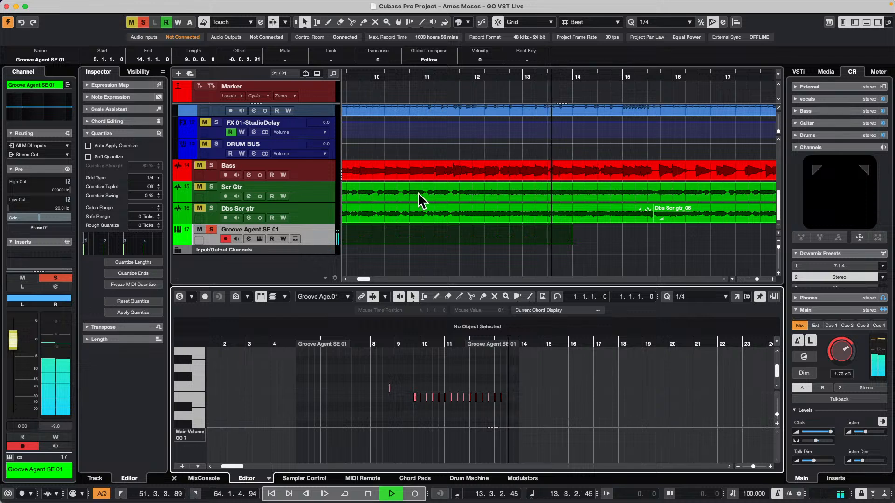
key(space)
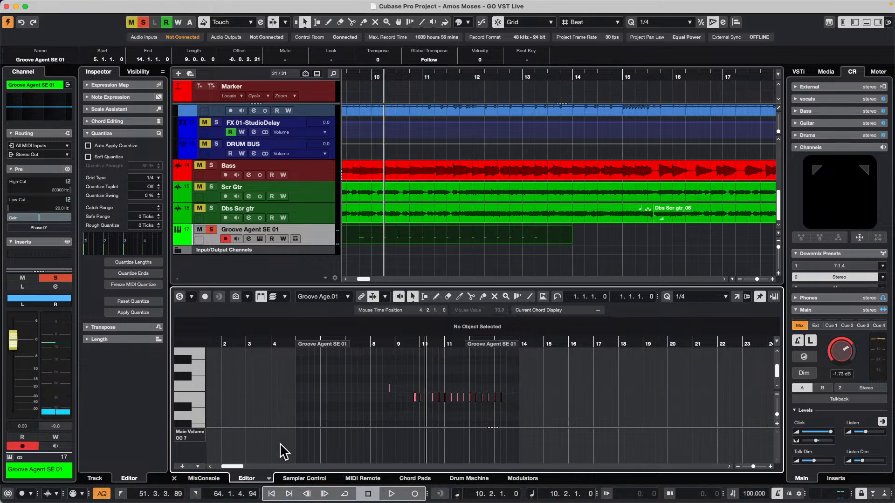
Switch to Cubase 13 with the Steinberg UR24C DAW audio driver and create an empty project in the November 1 2024 folder
mouse_move(310, 489)
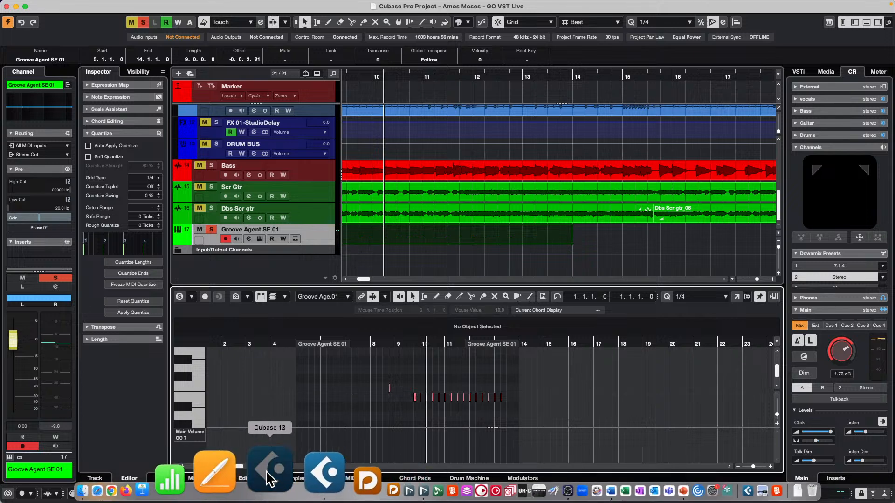
click(268, 478)
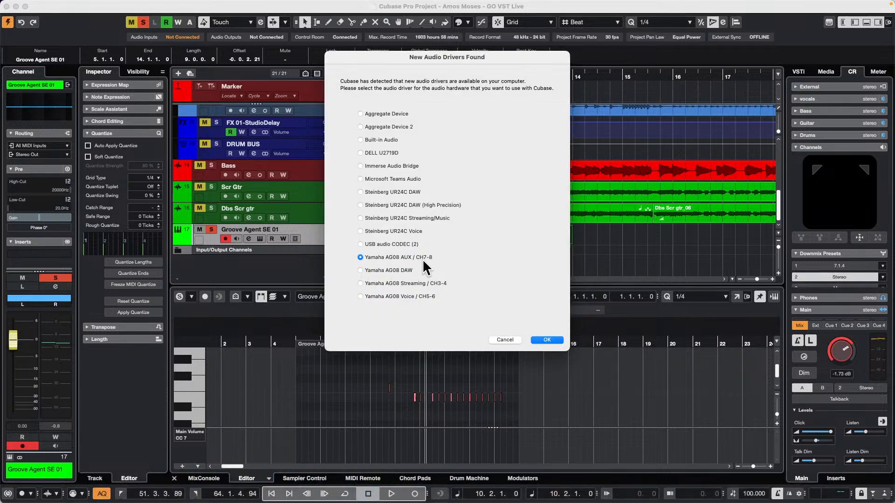
click(367, 192)
click(548, 339)
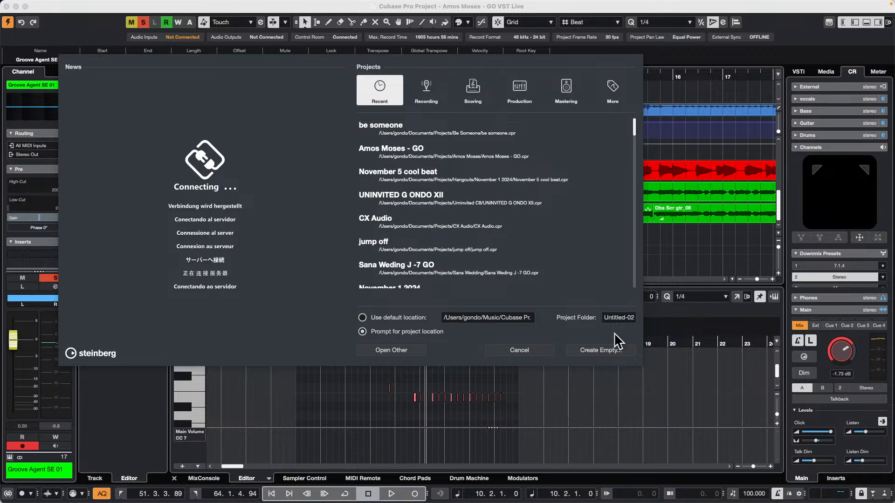
click(601, 350)
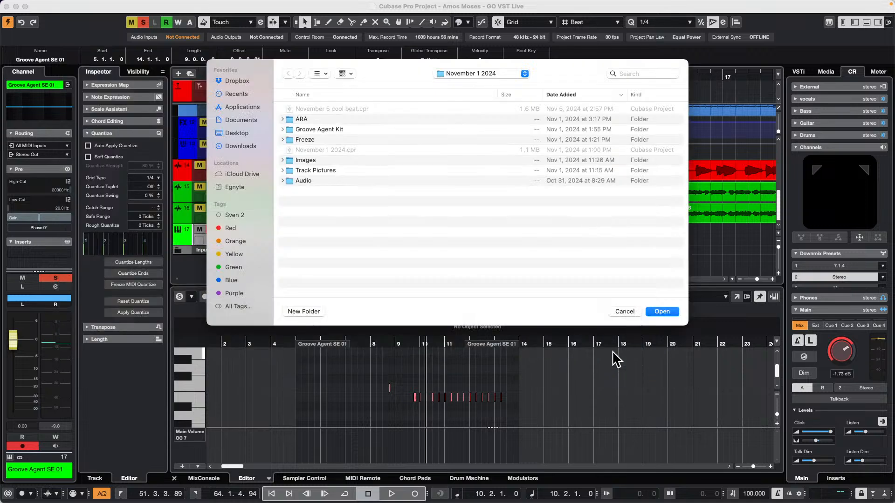
click(662, 311)
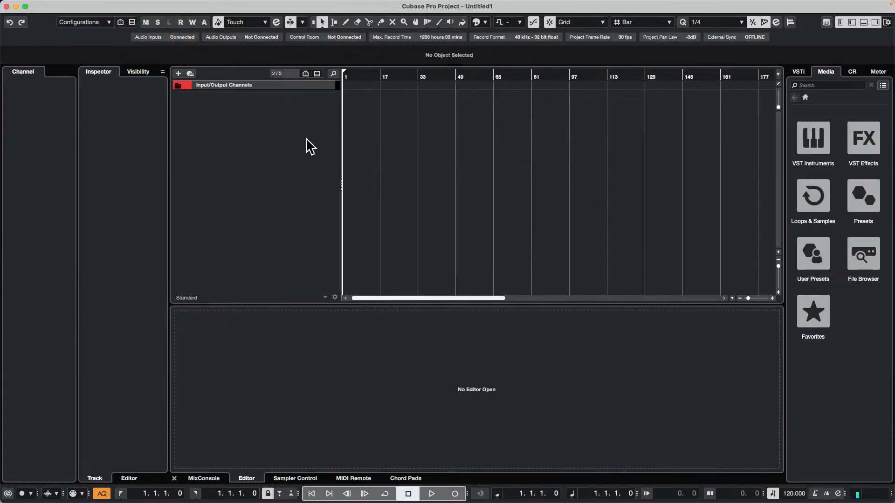
Add one instrument track with Groove Agent SE, using all MIDI inputs and the Stereo Out
right_click(215, 102)
click(254, 110)
right_click(253, 109)
click(275, 124)
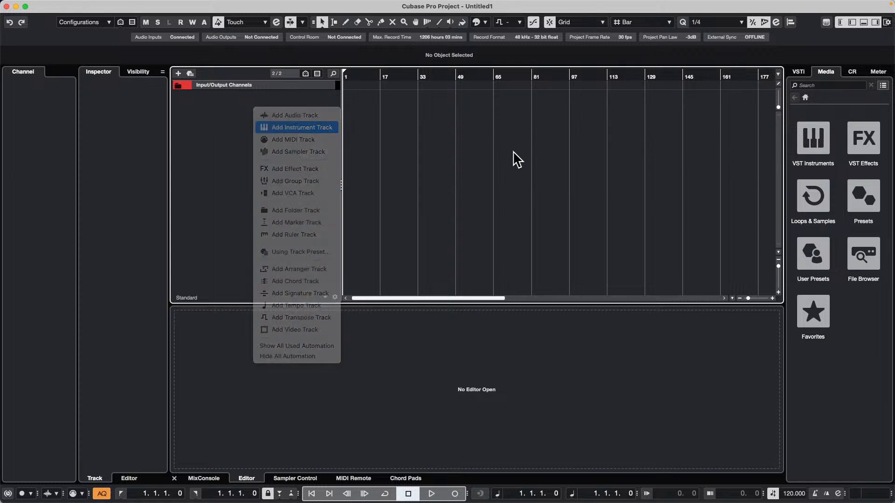
click(508, 249)
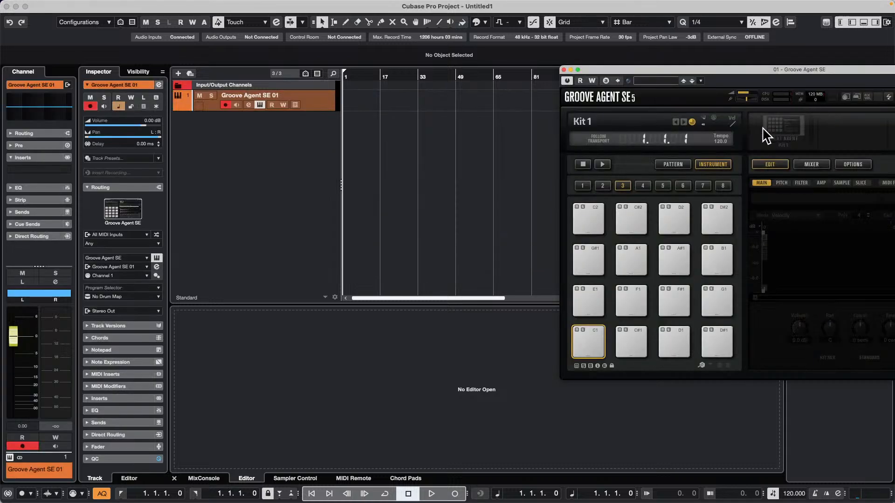
Load the Swing With Me kit into Groove Agent SE and close the instrument window
right_click(777, 127)
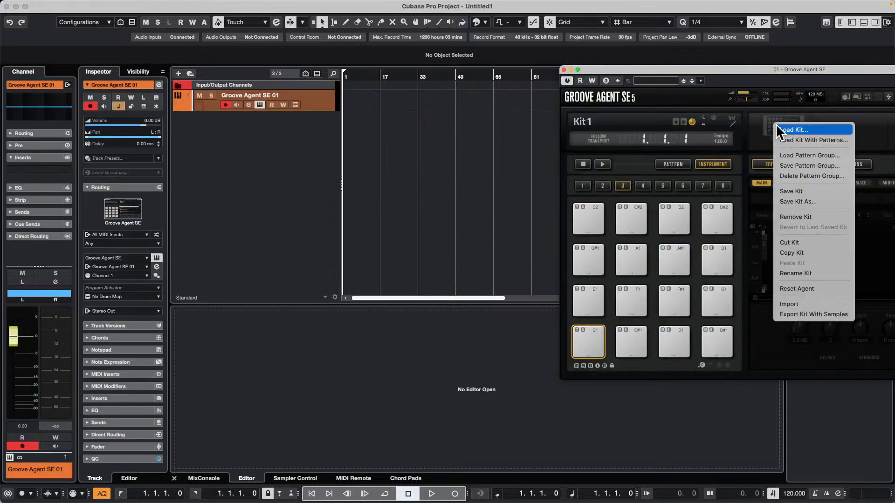
click(765, 142)
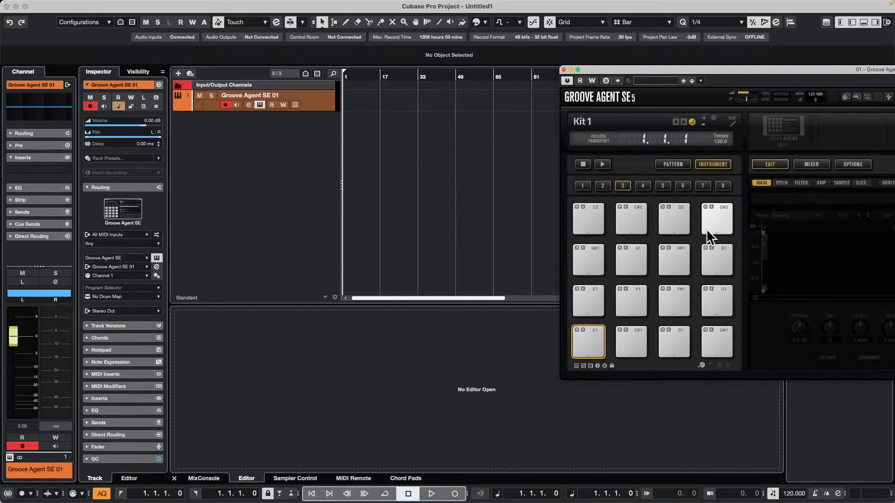
drag(705, 70, 457, 53)
click(829, 241)
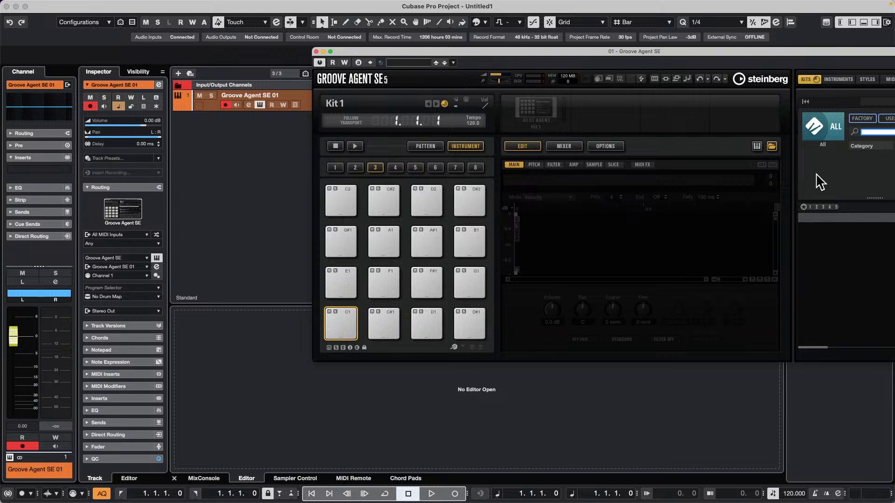
click(820, 135)
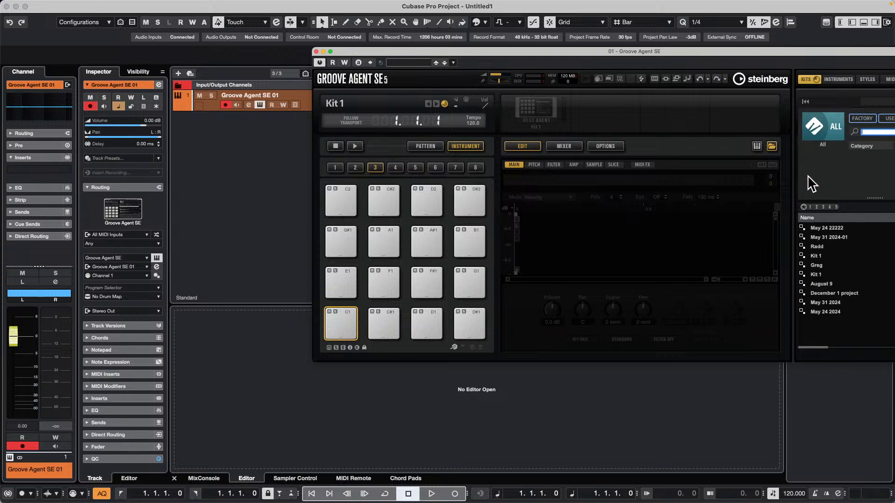
click(837, 292)
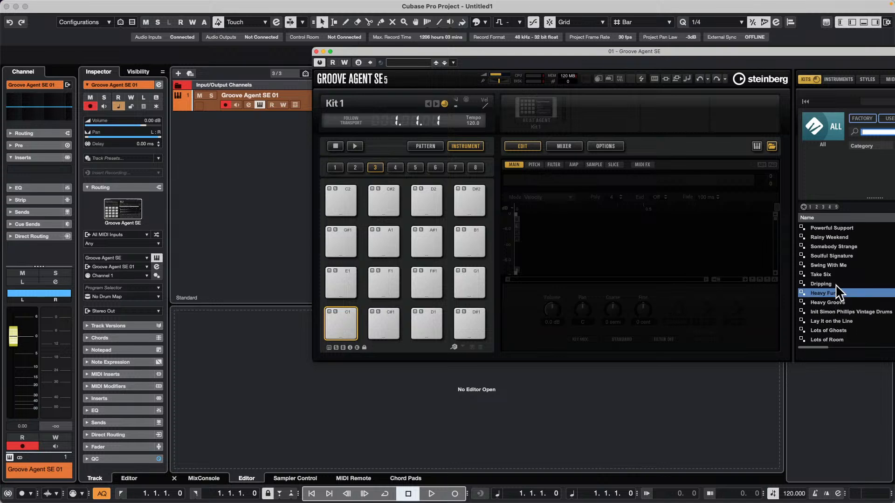
double_click(853, 266)
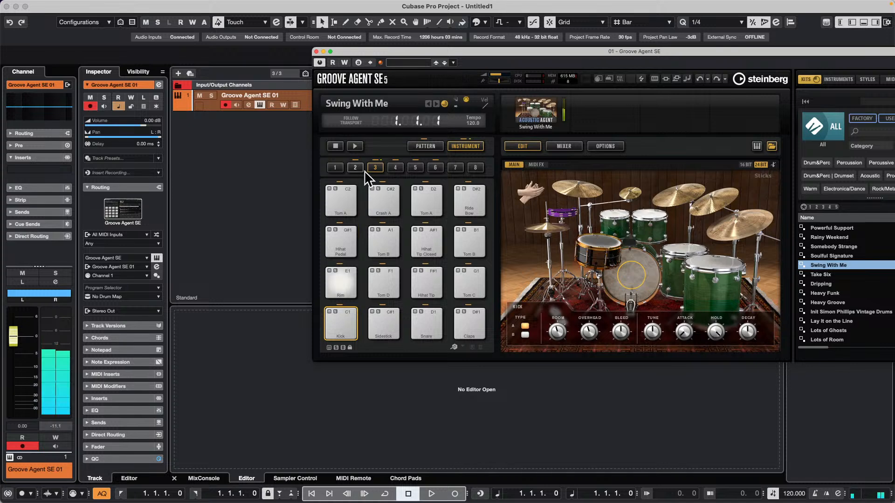
click(316, 52)
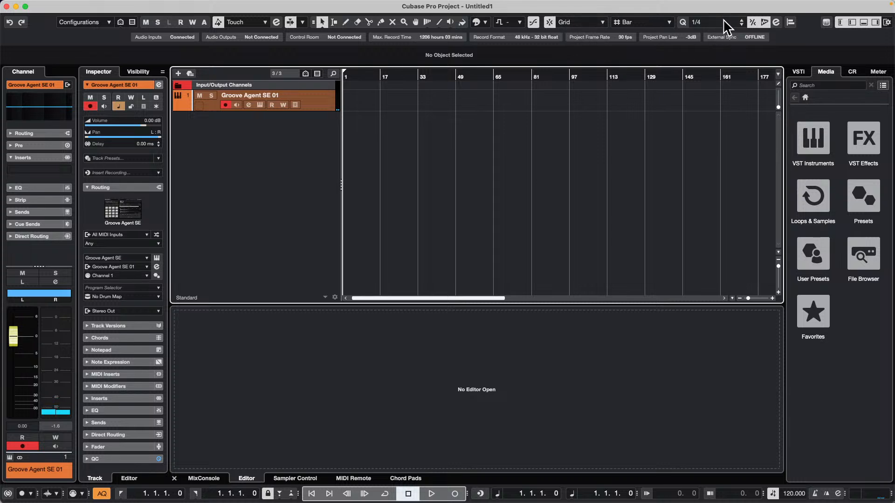
Record a drum part on the Groove Agent SE 01 track from bar 1, enabling the Control Room click for Phones and Main meanwhile
scroll(355, 77, left, 1)
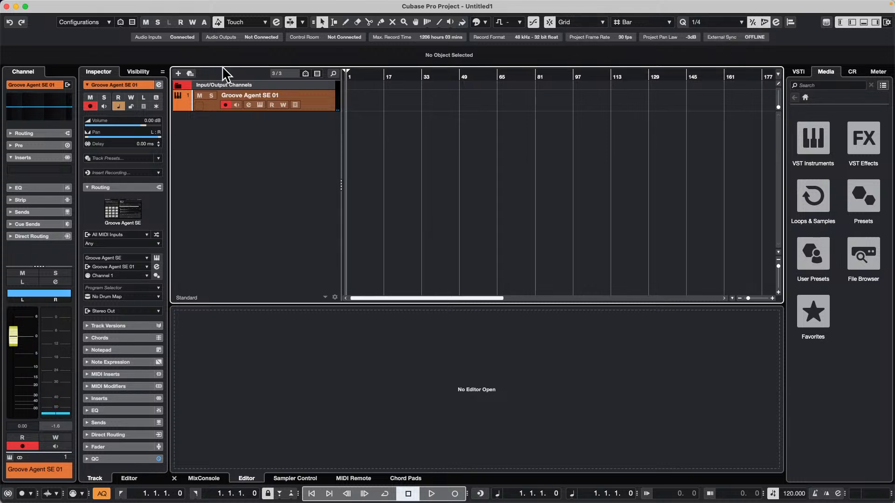
key(KP_Multiply)
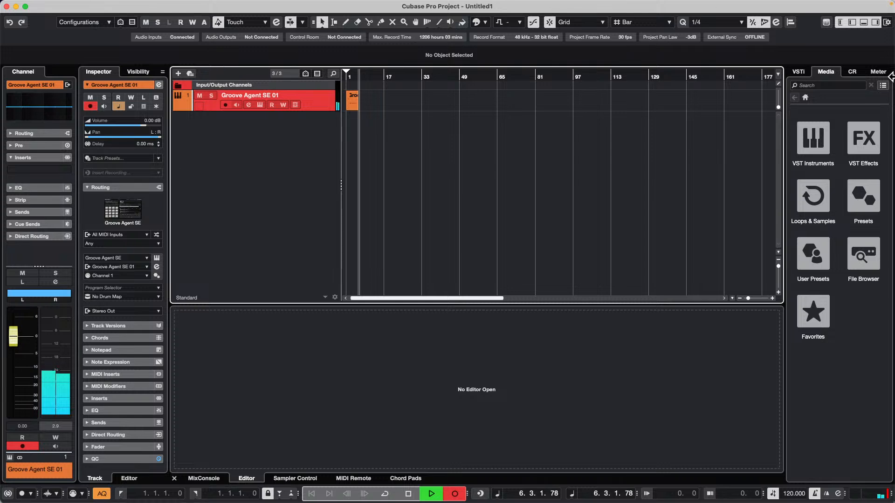
click(852, 72)
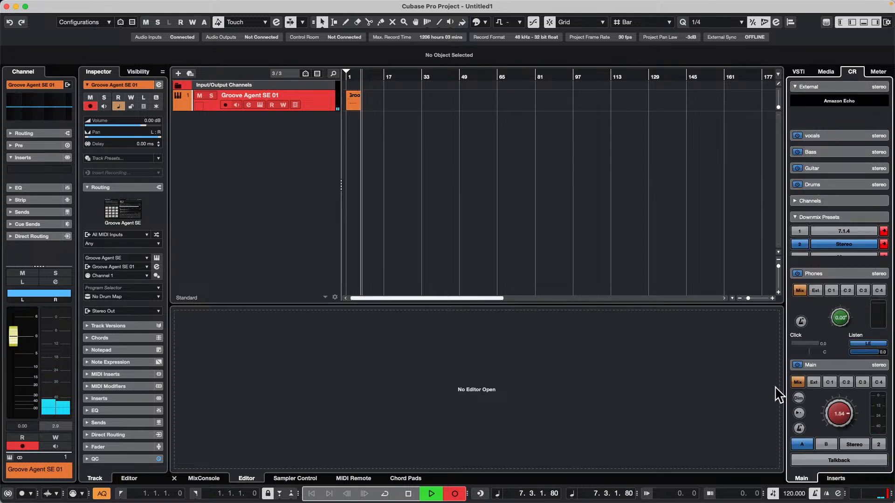
click(801, 321)
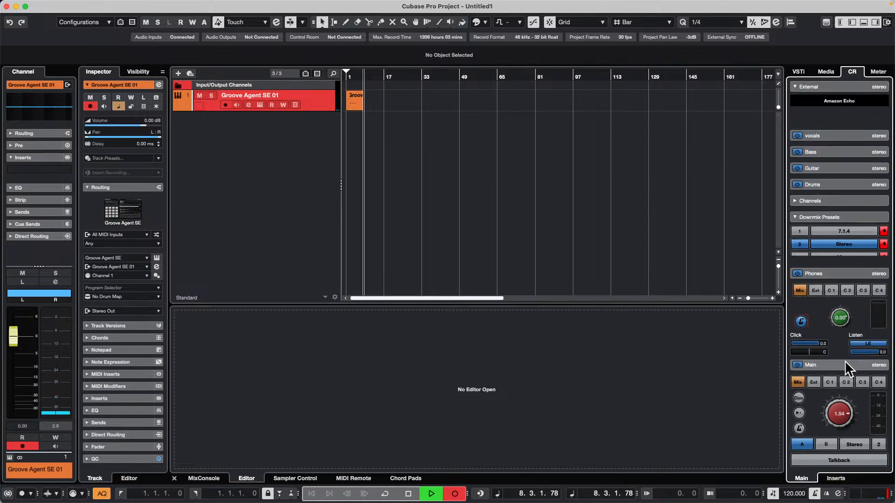
click(799, 428)
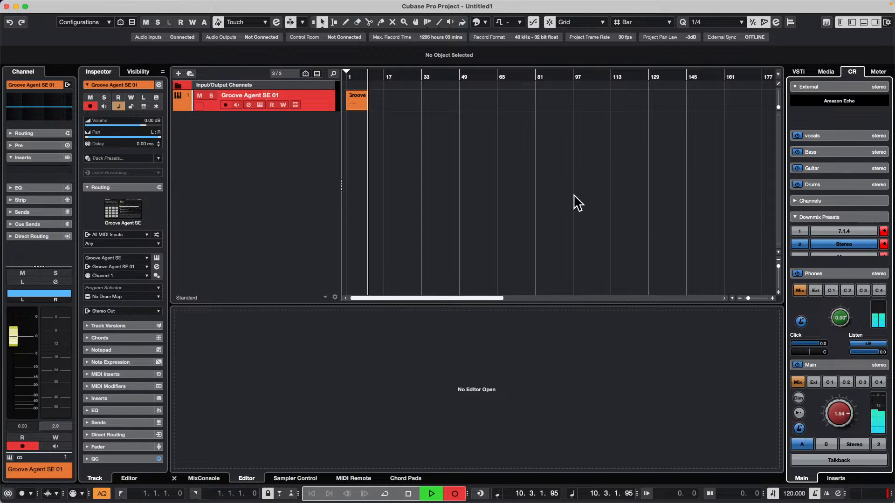
key(space)
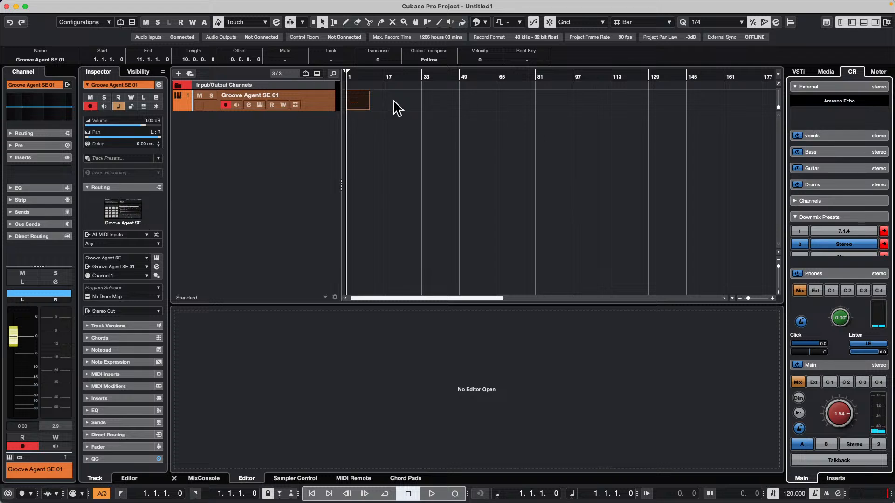
Zoom in on the recorded Groove Agent SE 01 part and open its notes in a separate Key Editor window
click(397, 77)
click(367, 101)
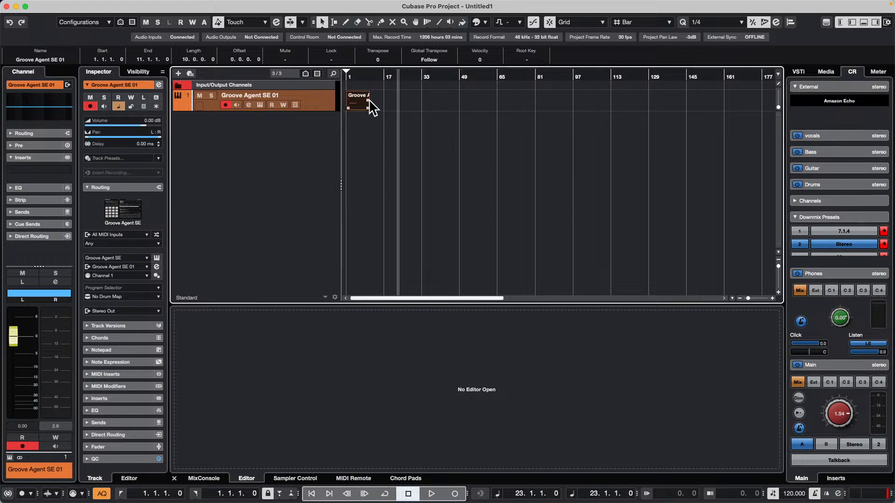
double_click(359, 108)
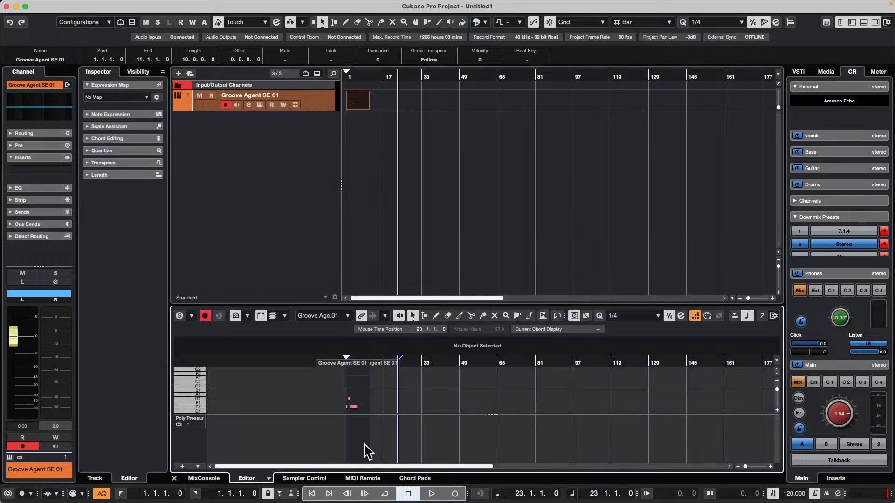
drag(436, 363, 250, 428)
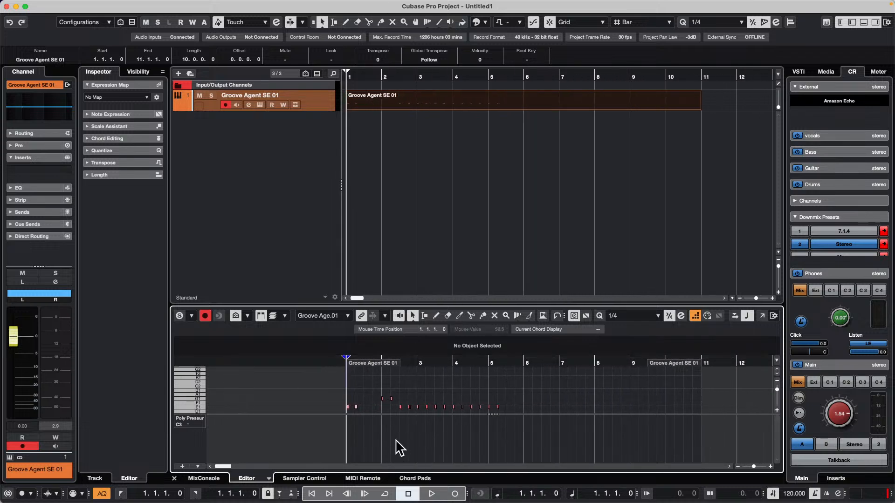
scroll(526, 401, down, 1)
scroll(529, 409, down, 1)
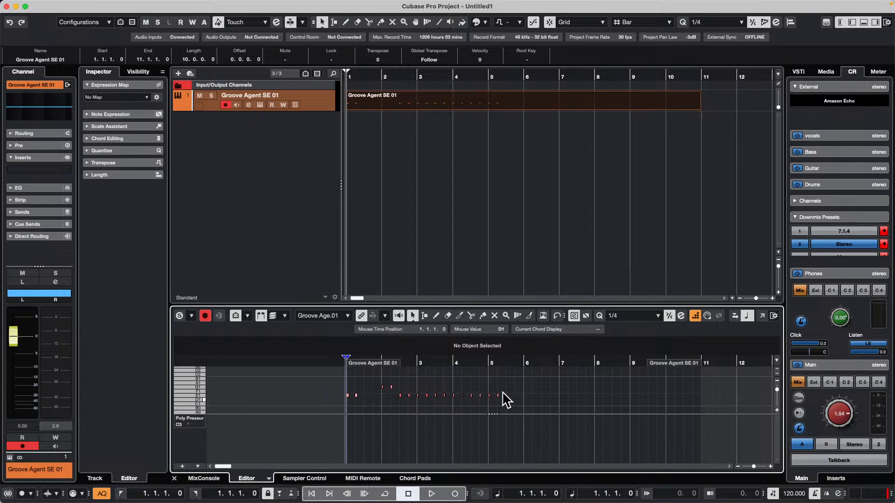
click(763, 316)
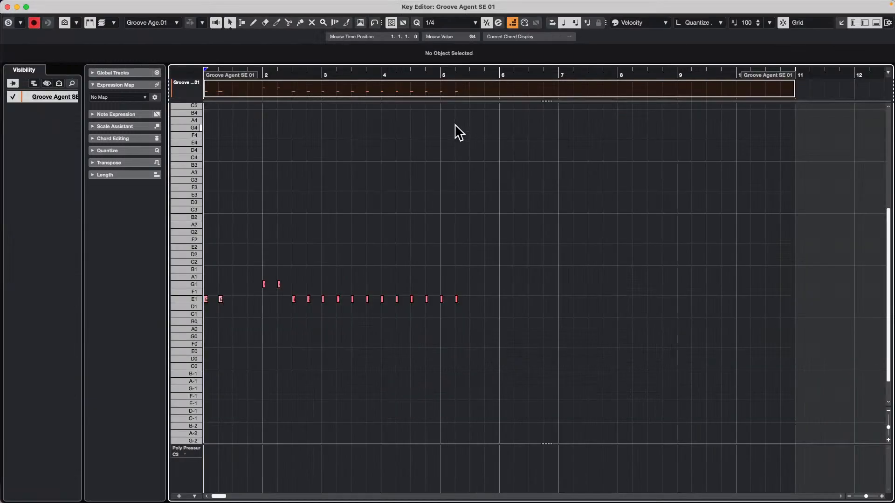
Reset the quantization of the recorded drum notes and close the separate Key Editor window
mouse_move(181, 6)
click(82, 6)
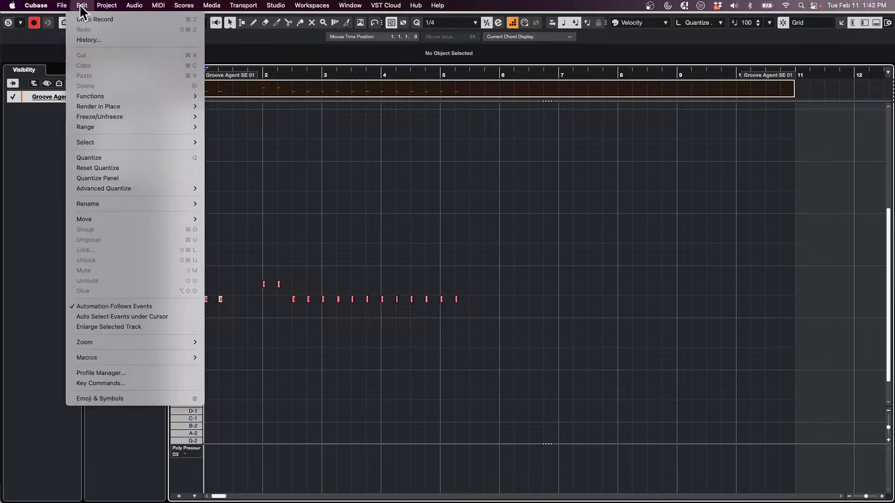
click(107, 177)
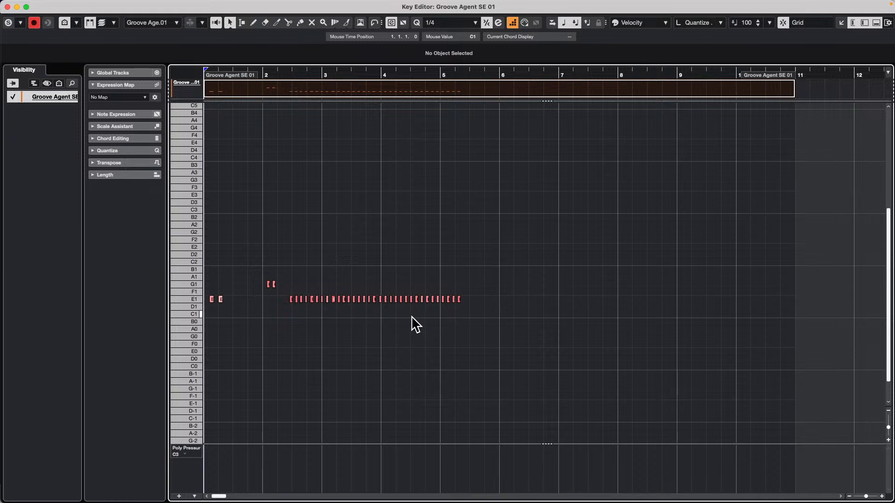
click(62, 5)
mouse_move(81, 6)
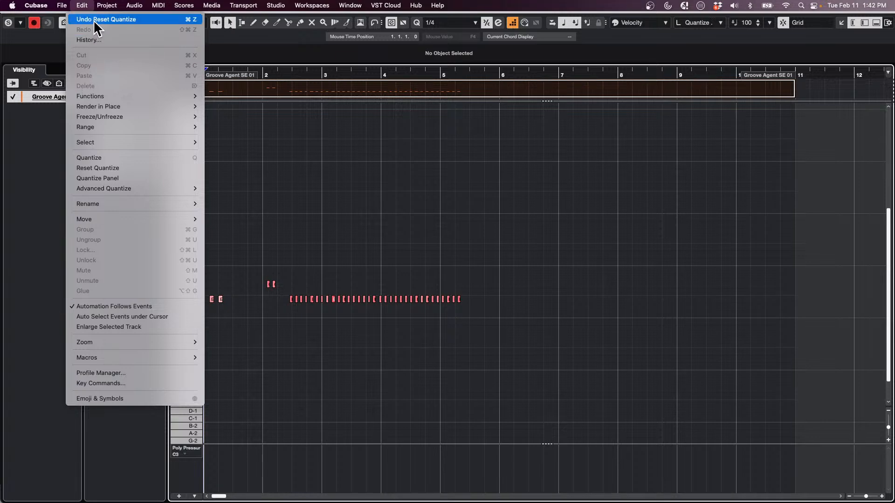
click(1, 83)
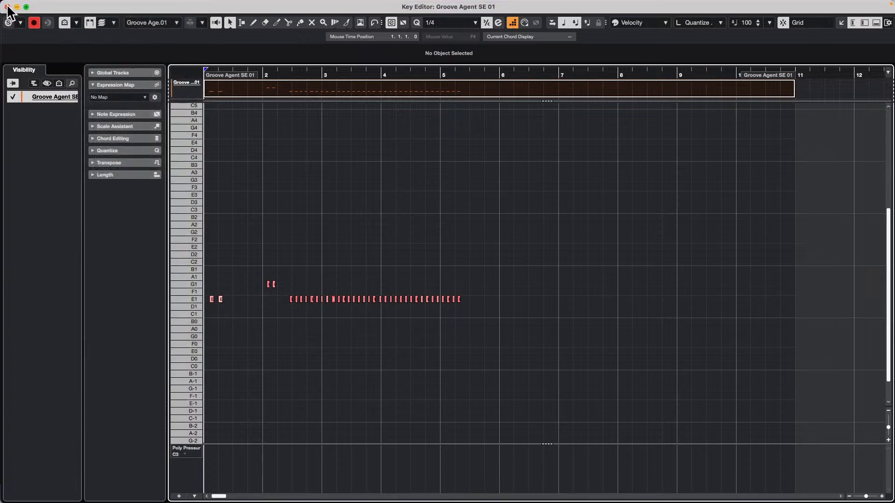
click(6, 7)
click(387, 113)
click(403, 103)
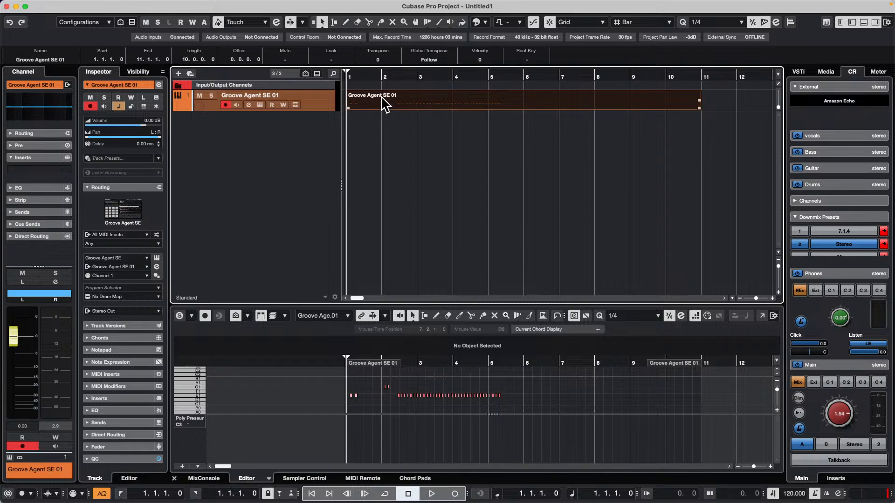
Reopen the drum part in its own Key Editor window and undo the quantize reset
click(82, 5)
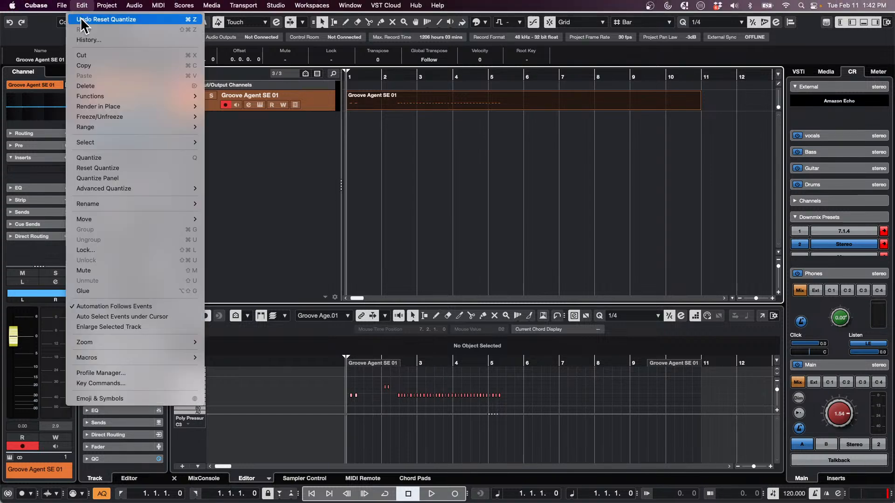
click(753, 331)
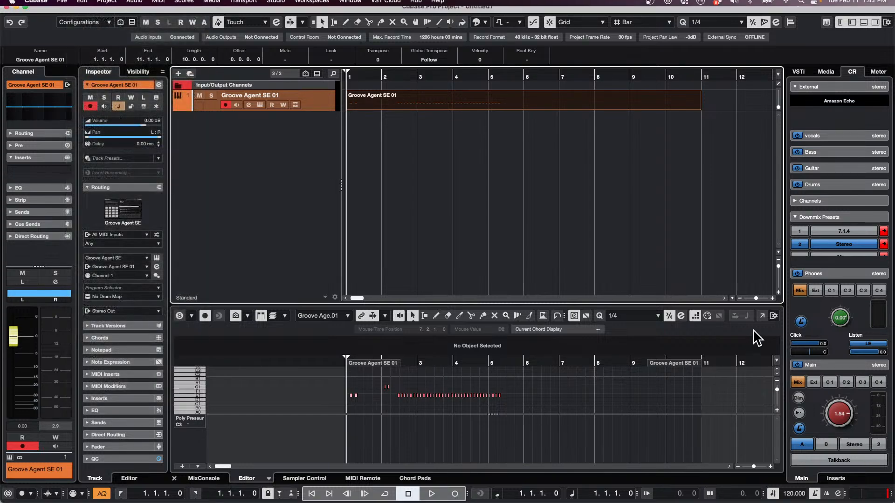
click(763, 316)
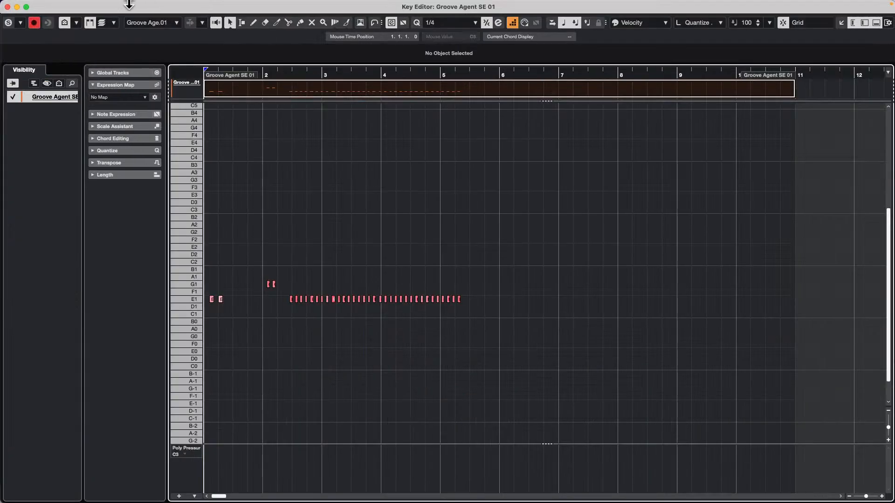
click(82, 5)
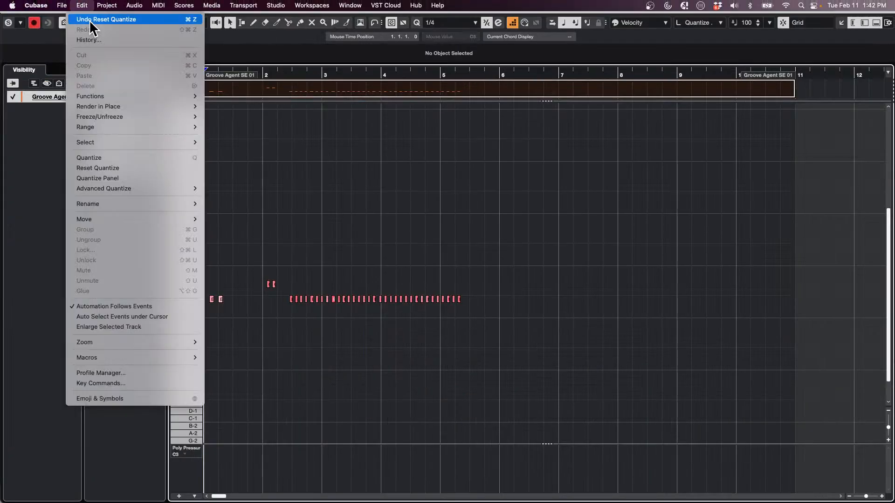
click(89, 20)
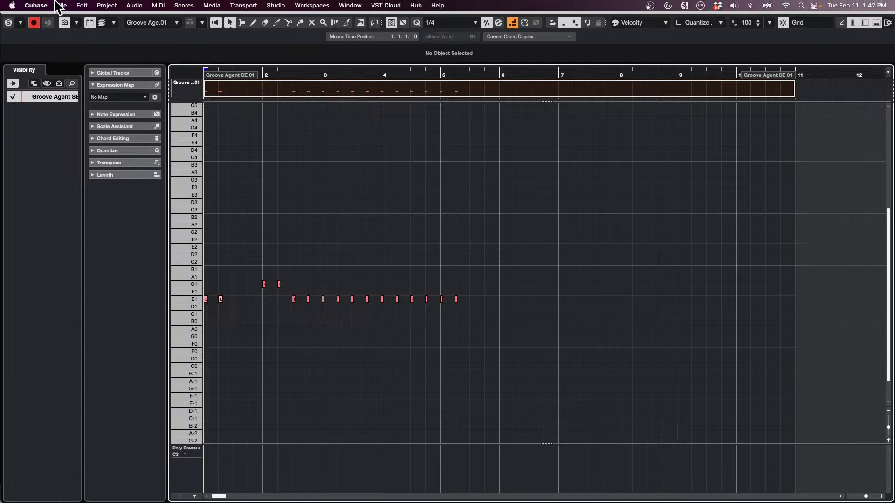
Apply Reset Quantize to the drum notes again and close the Key Editor window
click(62, 5)
mouse_move(83, 6)
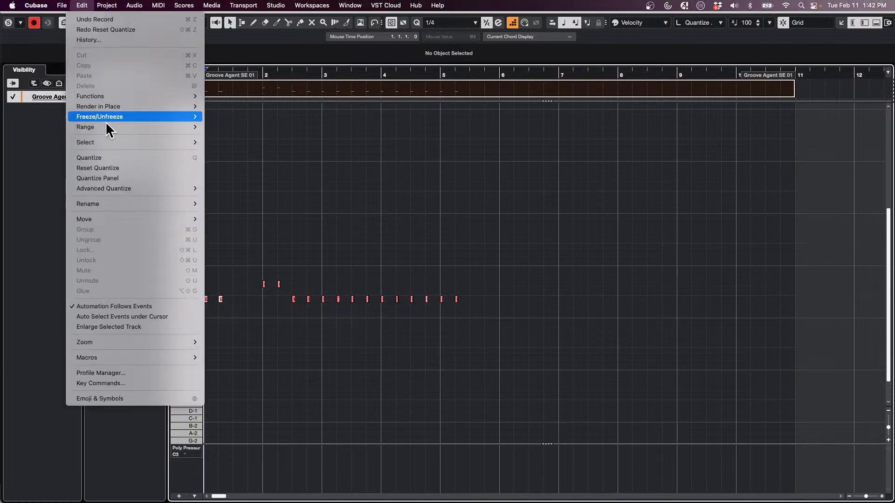
click(107, 166)
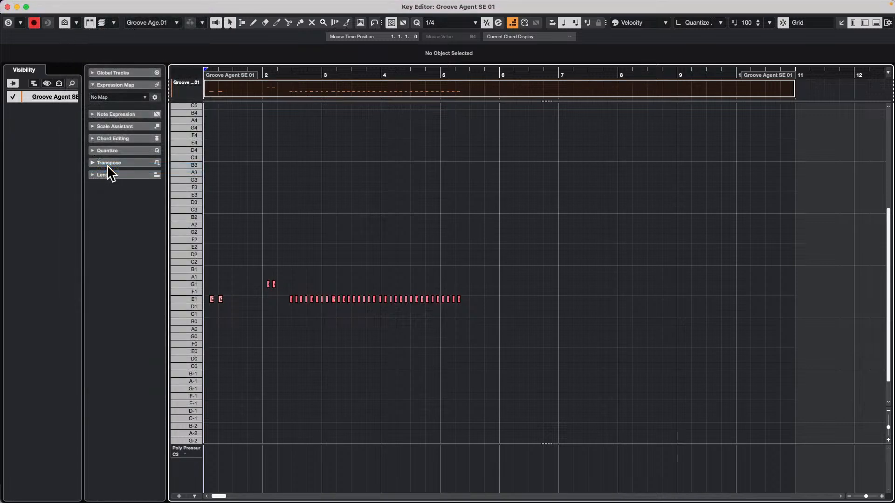
click(7, 7)
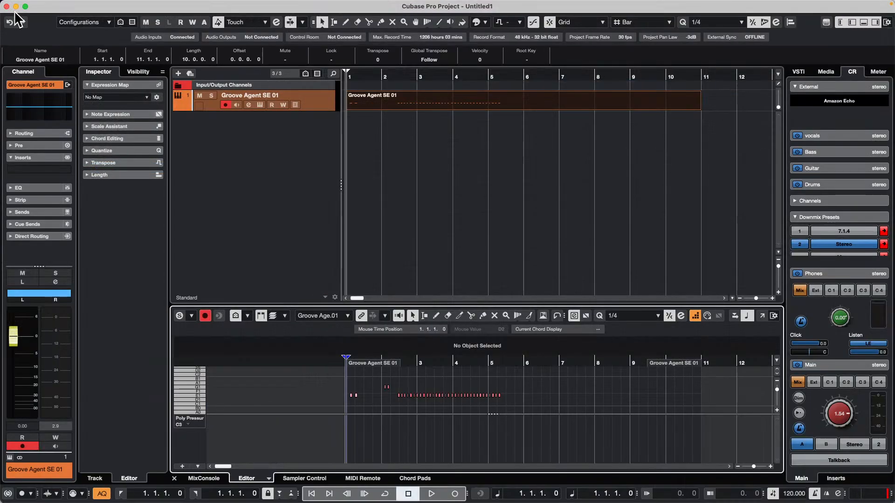
Quit Cubase 13 and return to the Amos Moses - GO VST Live project
click(35, 5)
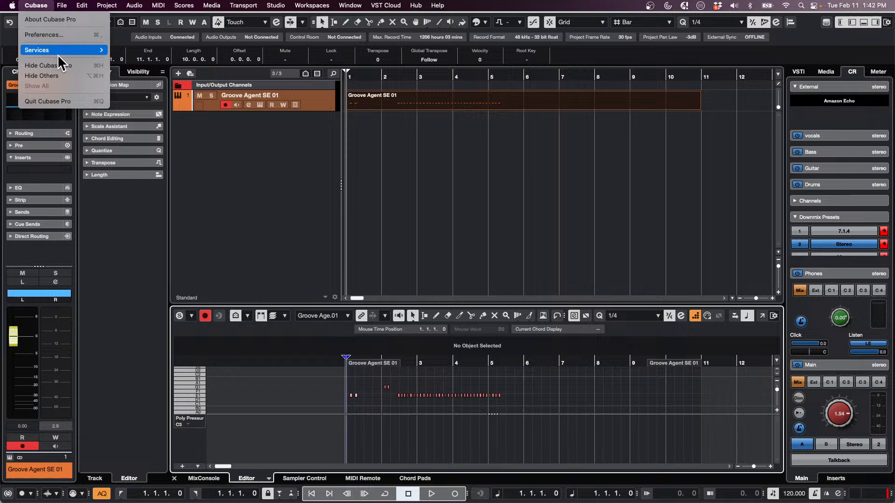
click(65, 101)
click(425, 170)
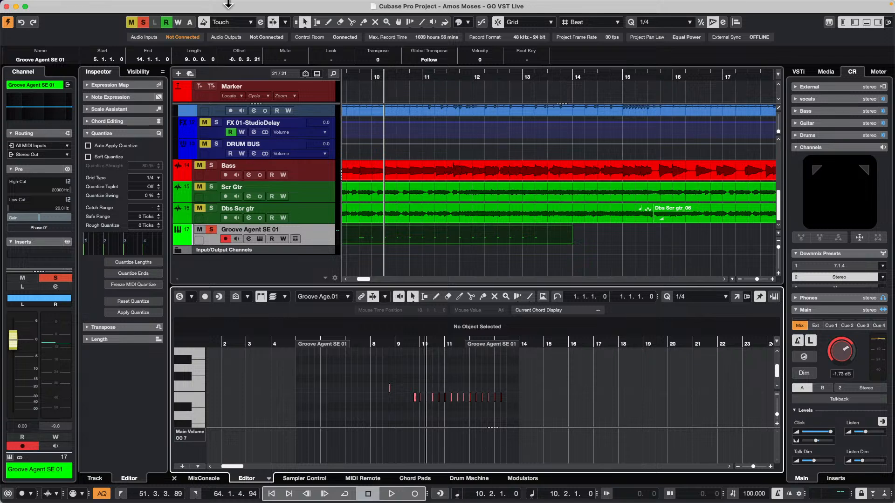
Open the project's Notepad, move its window away from the track list, and close it
click(115, 5)
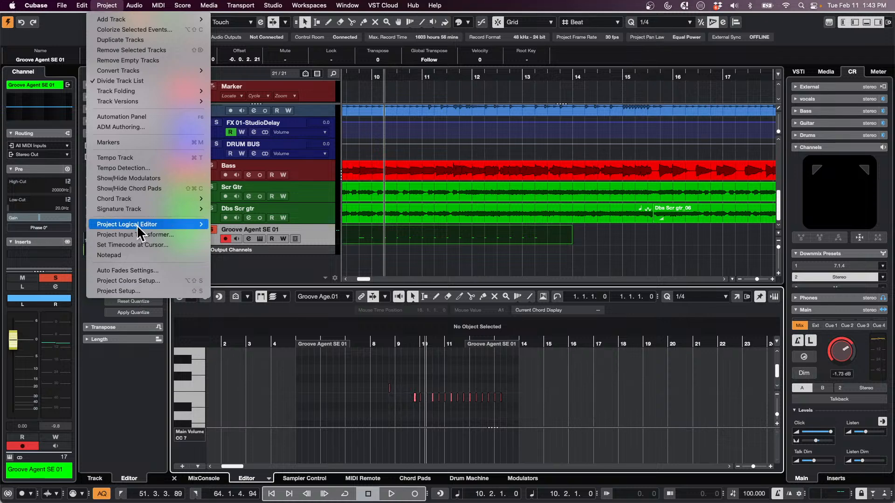
mouse_move(140, 231)
click(131, 255)
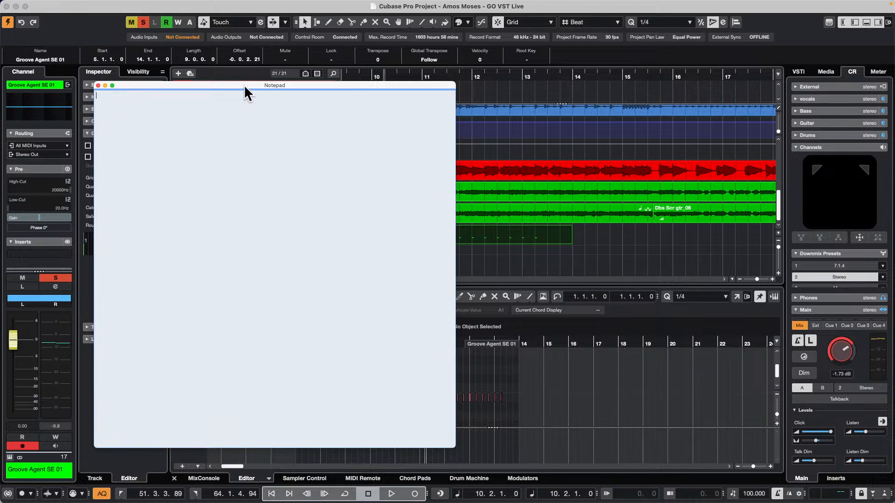
drag(244, 85, 442, 135)
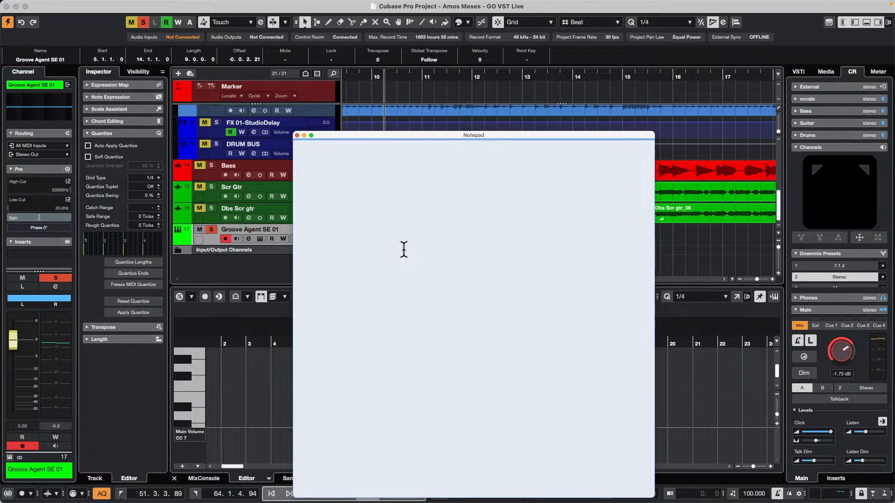
click(297, 135)
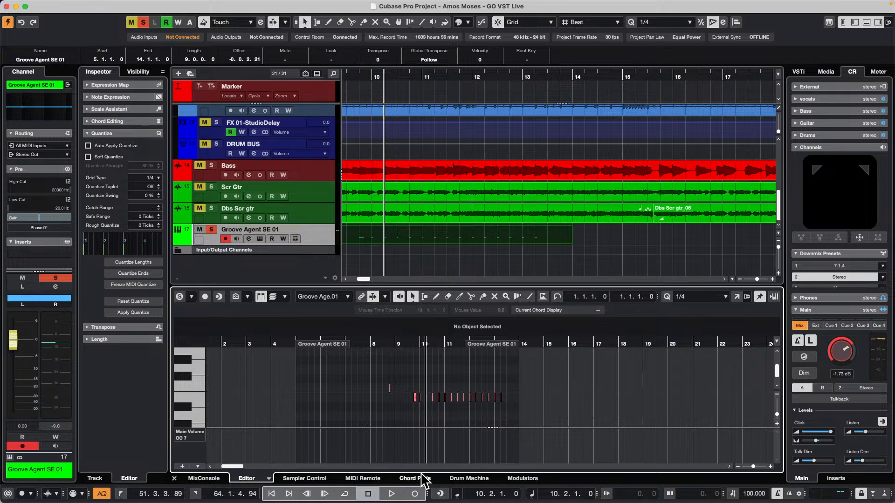
Show the connected Korg nanoKONTROL2 surface in MIDI Remote and check its settings in the MIDI Remote Manager
click(372, 479)
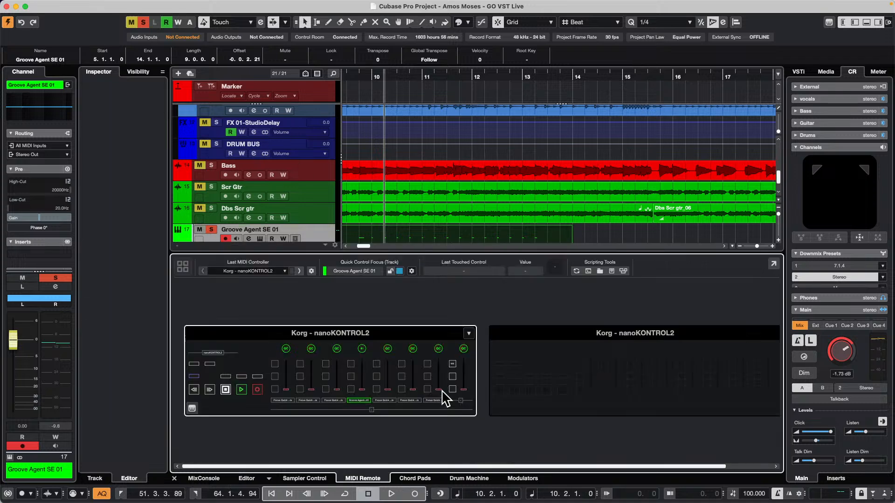
click(397, 336)
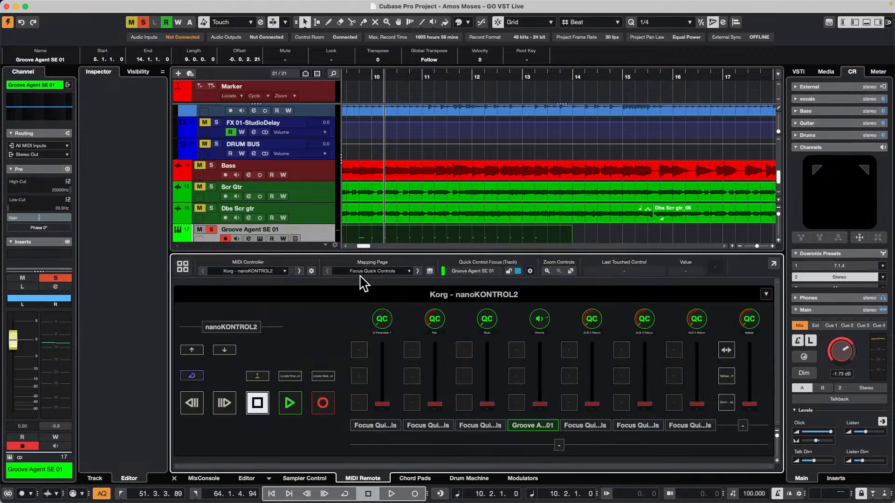
click(312, 271)
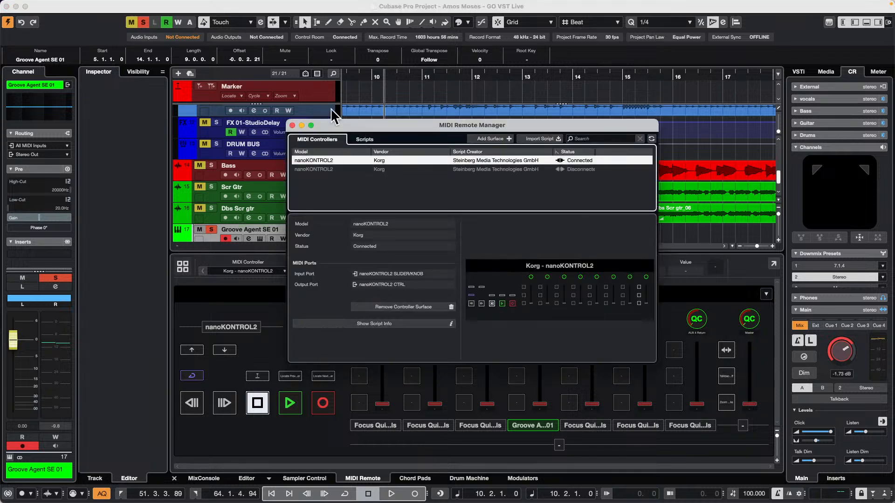
click(292, 125)
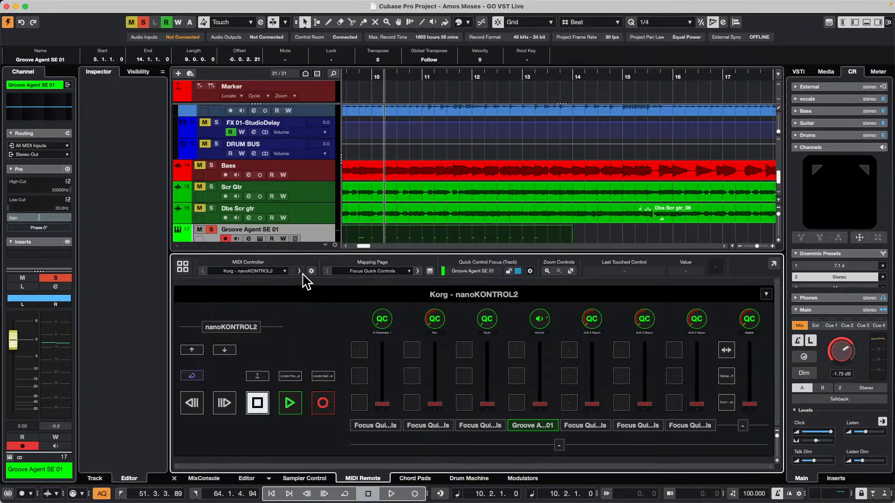
View the controller scripts and the script import dialog in the MIDI Remote Manager, importing nothing, and close it
click(313, 273)
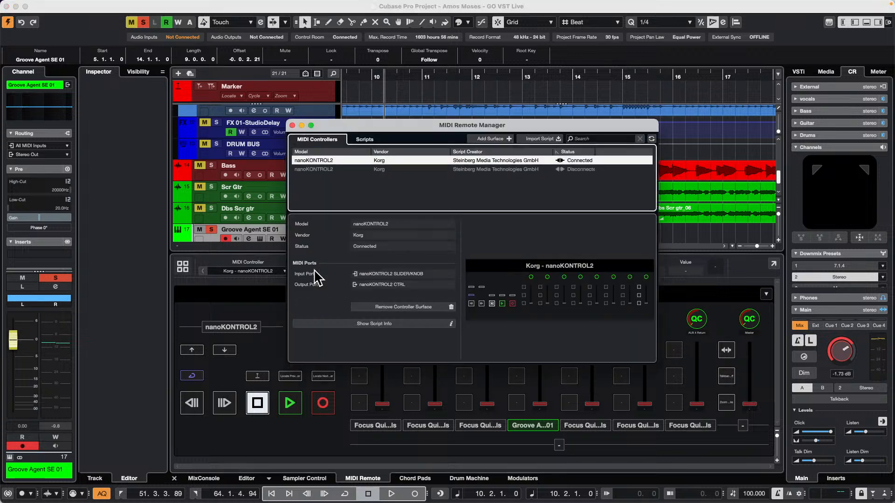
click(372, 139)
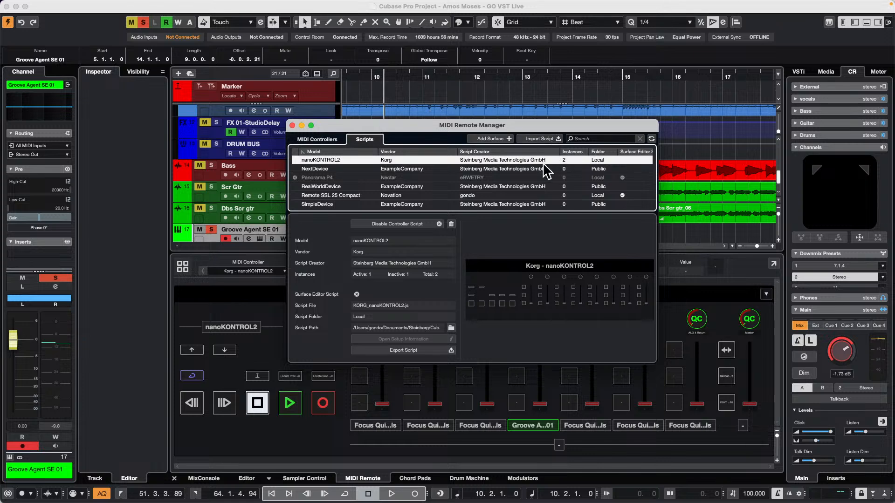
click(545, 138)
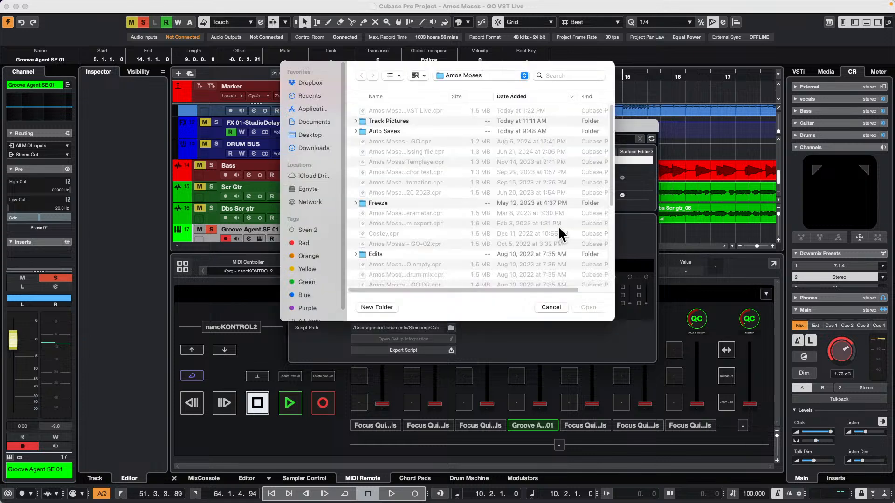
click(557, 304)
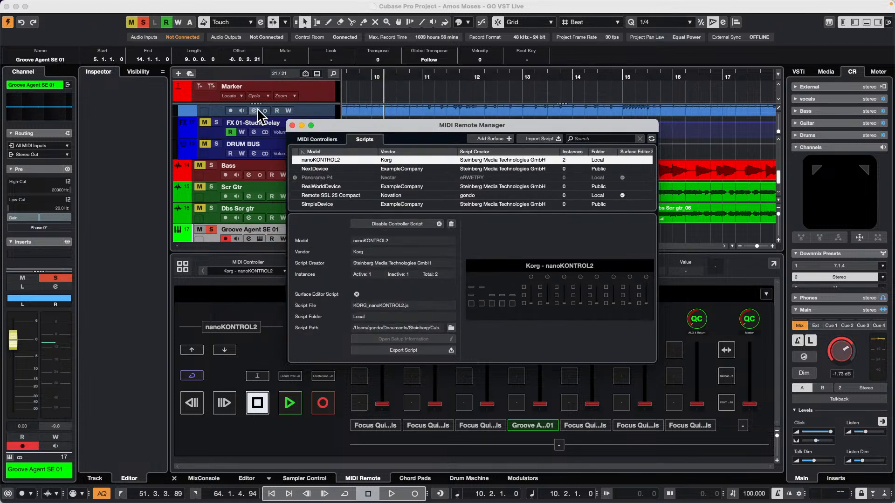
click(293, 125)
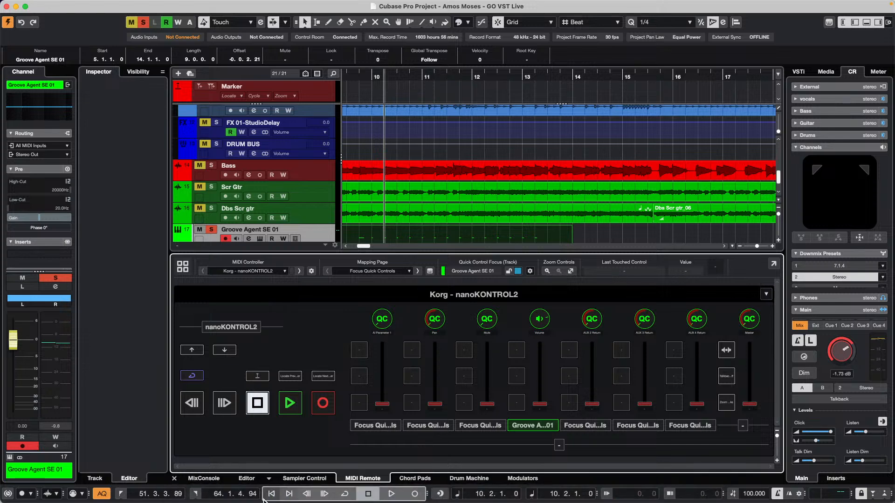
Switch to Safari, load the steinberg.net website, and expand the browser window to full screen
mouse_move(197, 501)
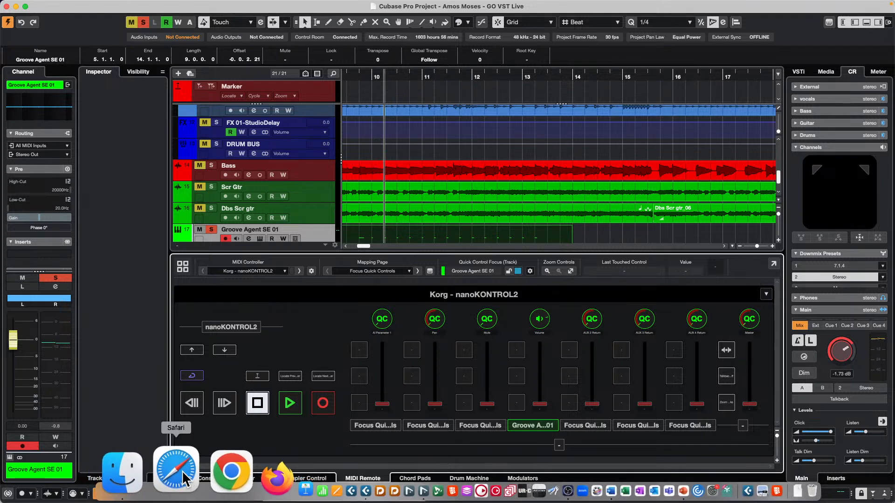
click(182, 470)
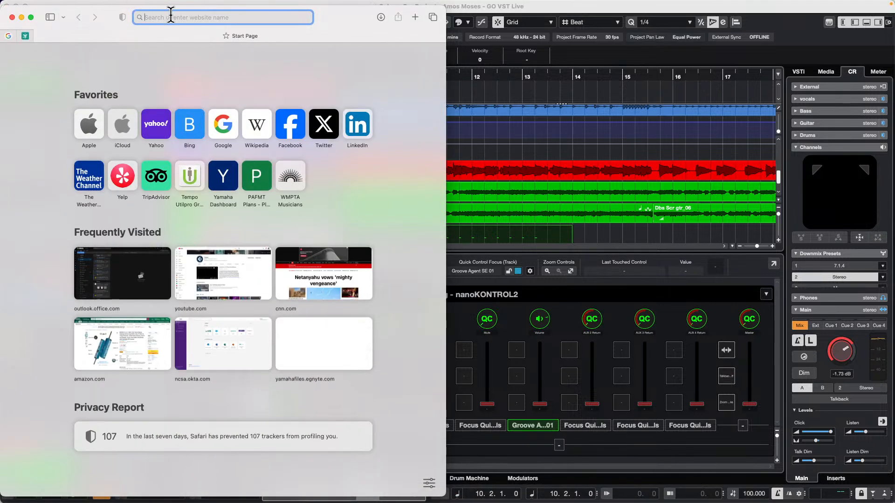
text(steinbe)
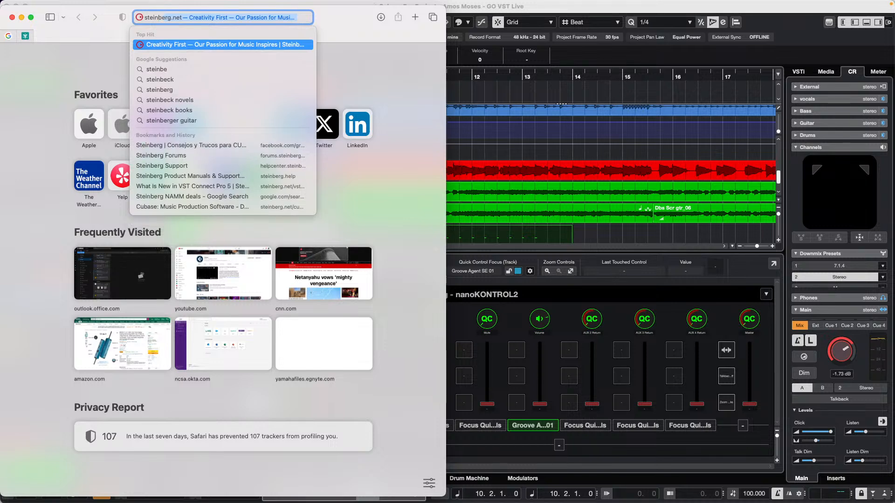
text(rg.net)
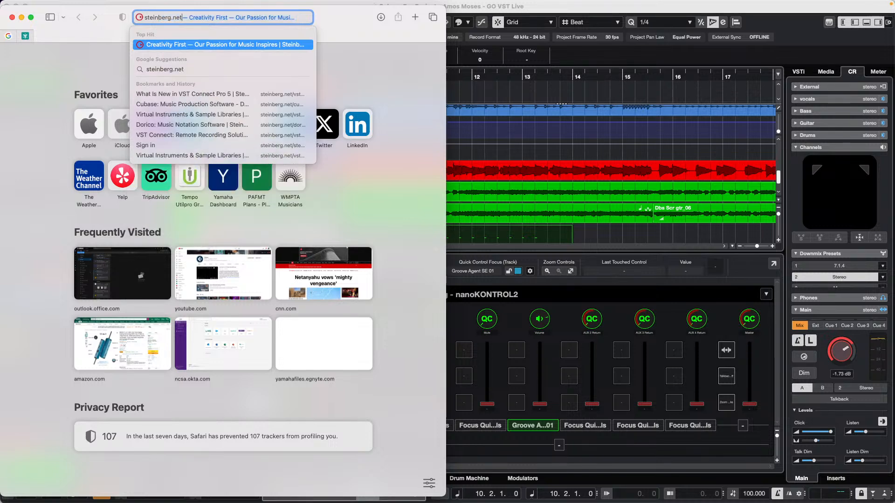
key(Return)
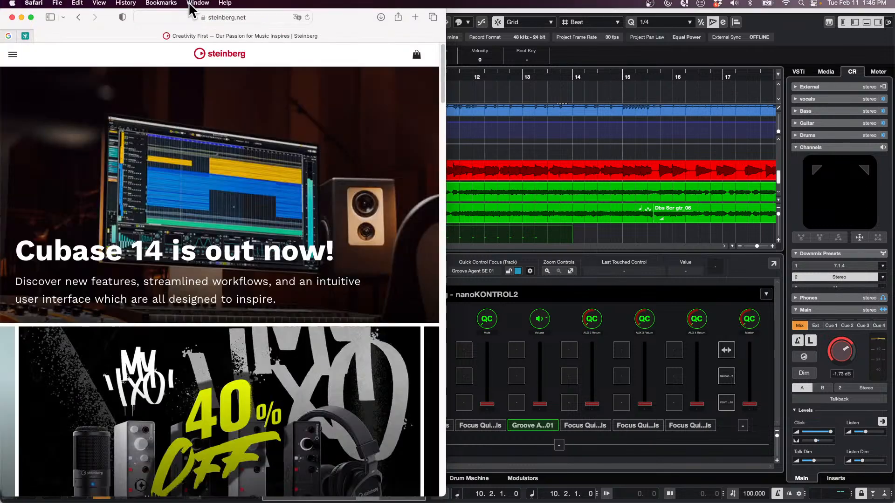
click(31, 17)
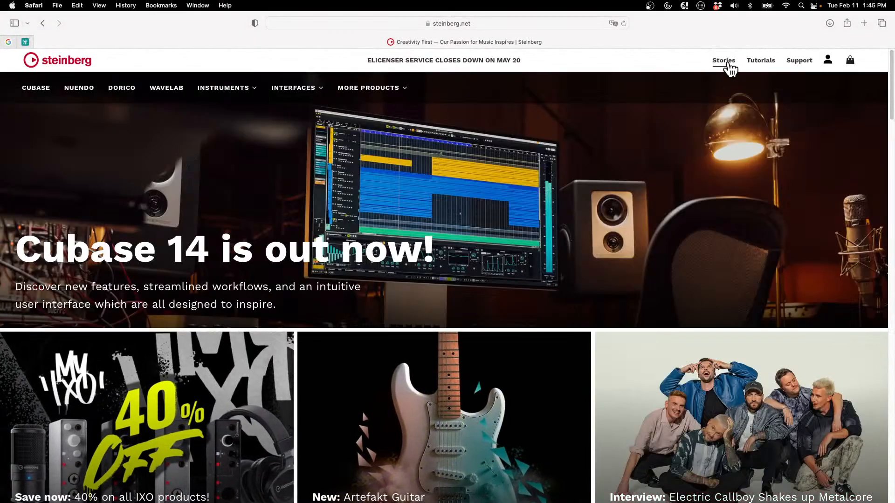
Open the Absolute product page from the instrument highlights on the Steinberg site
click(219, 91)
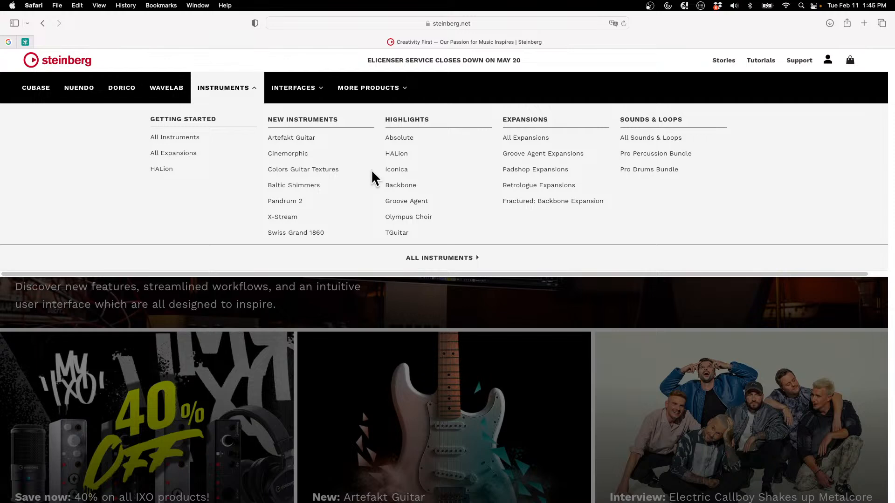
click(405, 137)
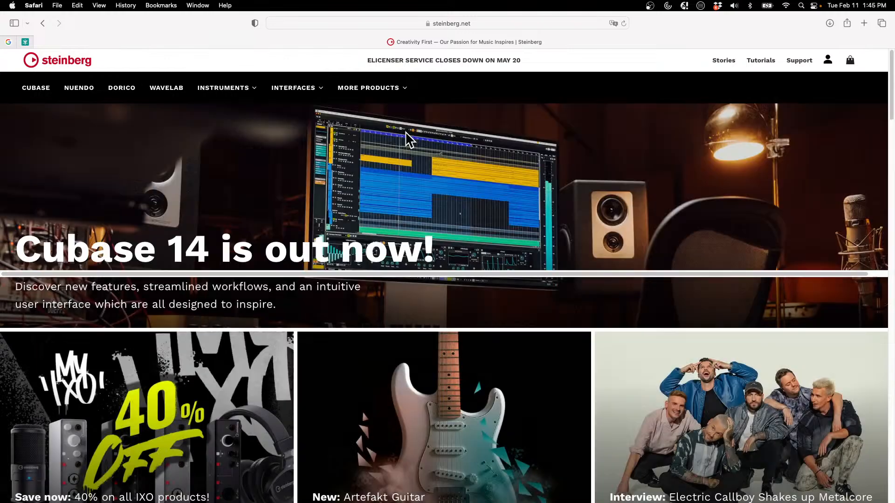
scroll(302, 140, down, 5)
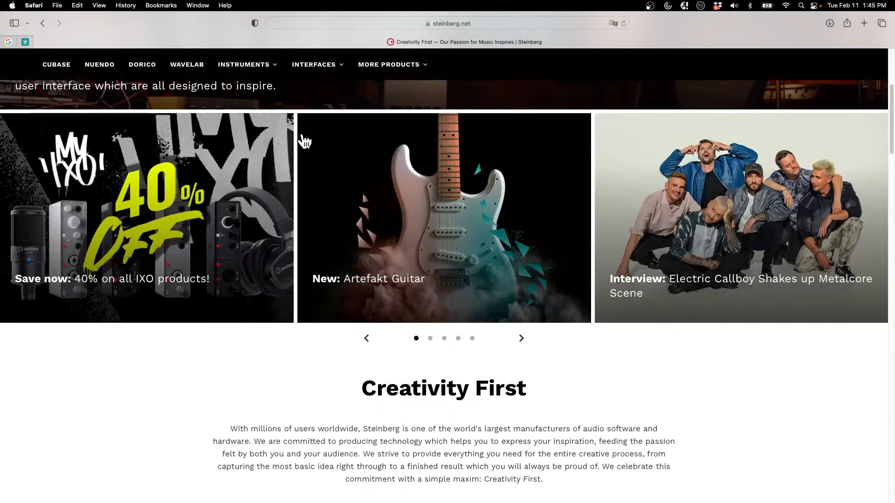
scroll(326, 140, up, 5)
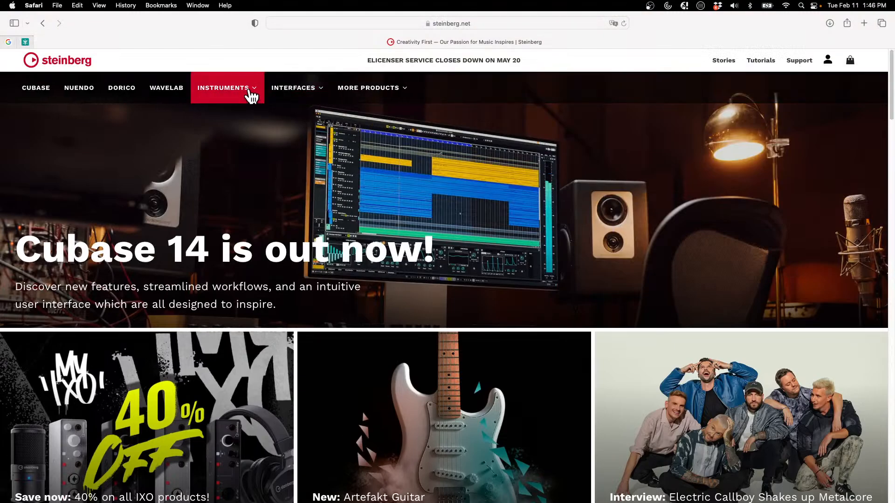
scroll(329, 214, down, 5)
scroll(329, 211, down, 3)
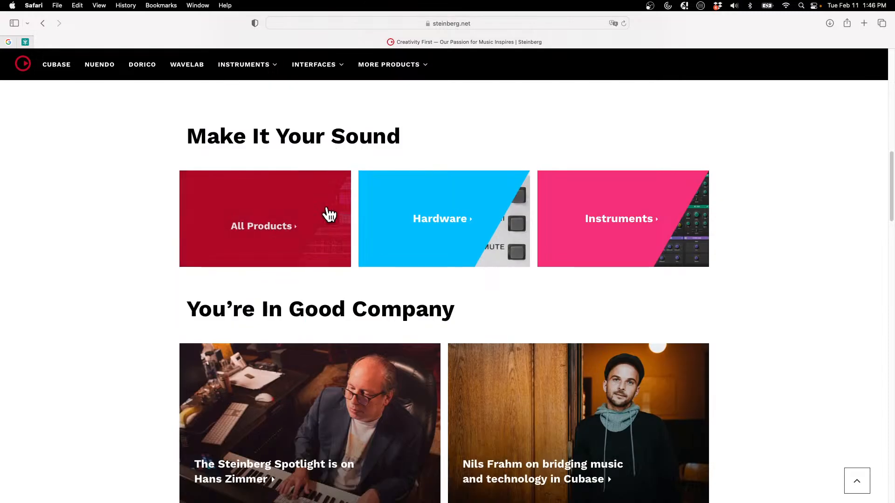
scroll(326, 212, up, 9)
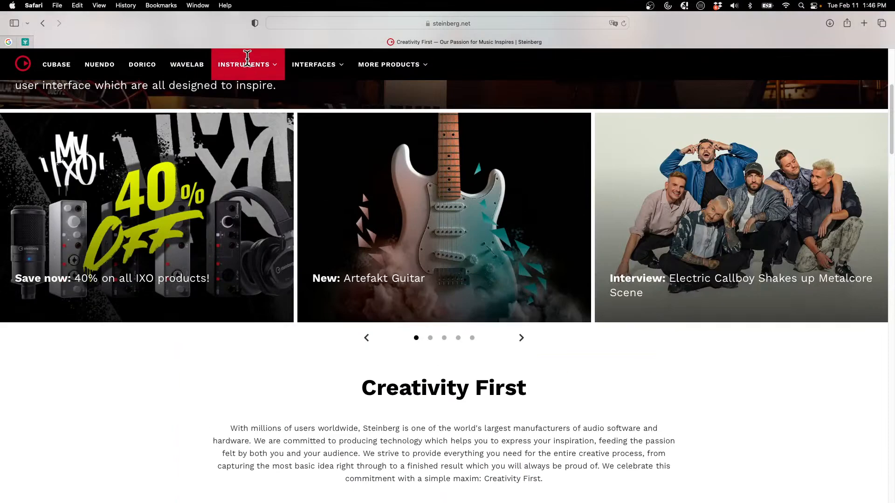
click(247, 62)
click(403, 115)
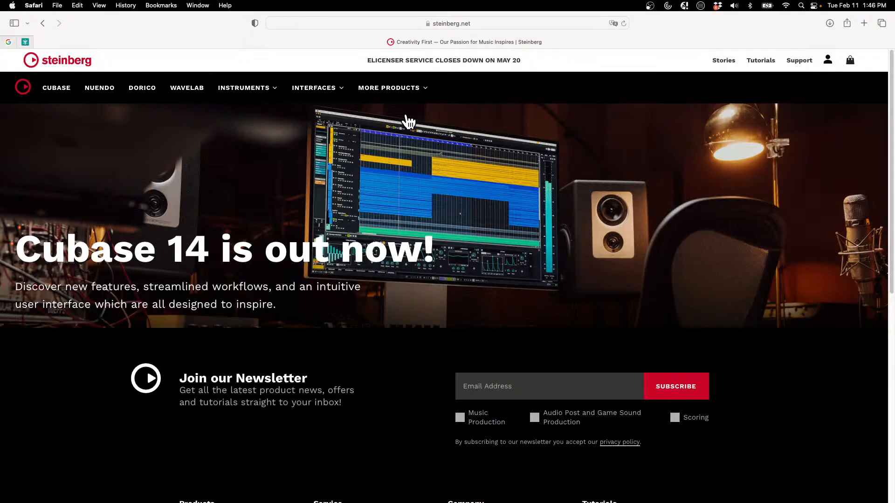
Examine the Absolute 6 page for its full-version price, collection overview, and included sound content
scroll(373, 198, down, 3)
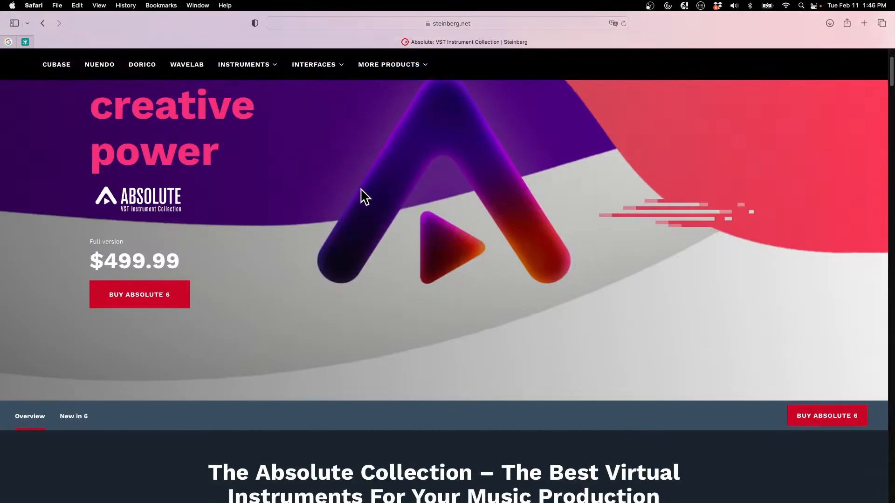
scroll(362, 190, down, 6)
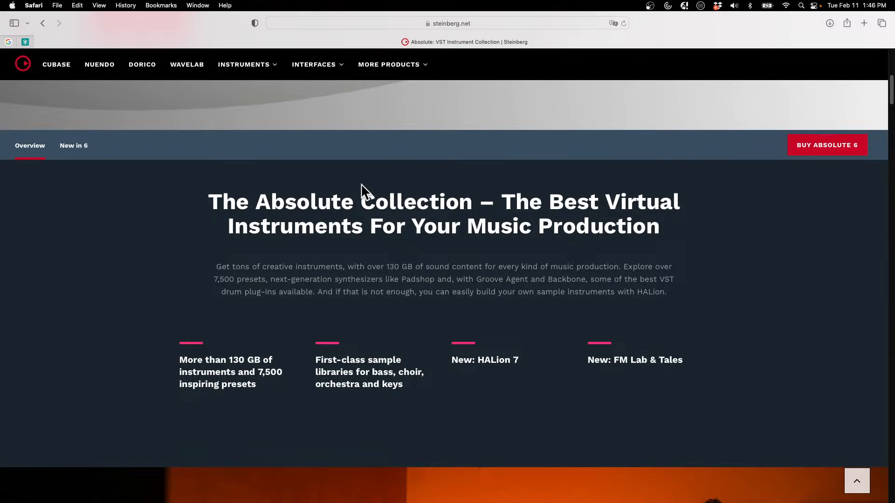
scroll(362, 192, down, 3)
scroll(361, 187, down, 5)
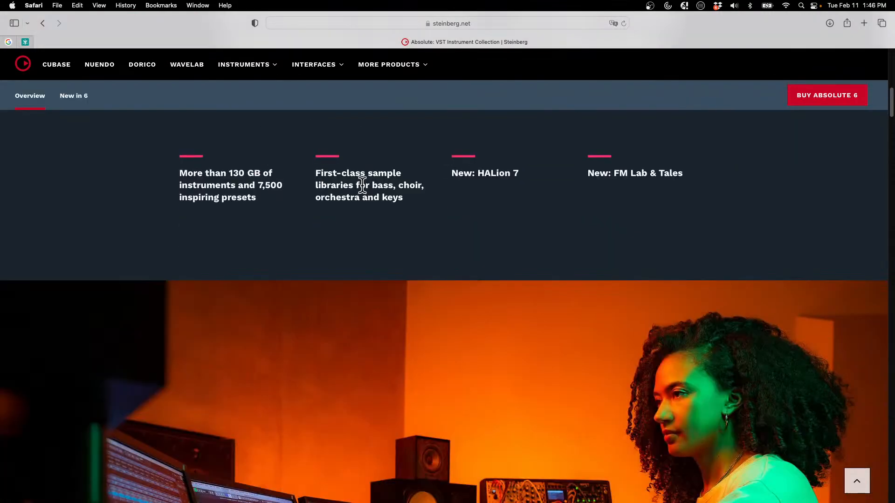
scroll(362, 187, up, 6)
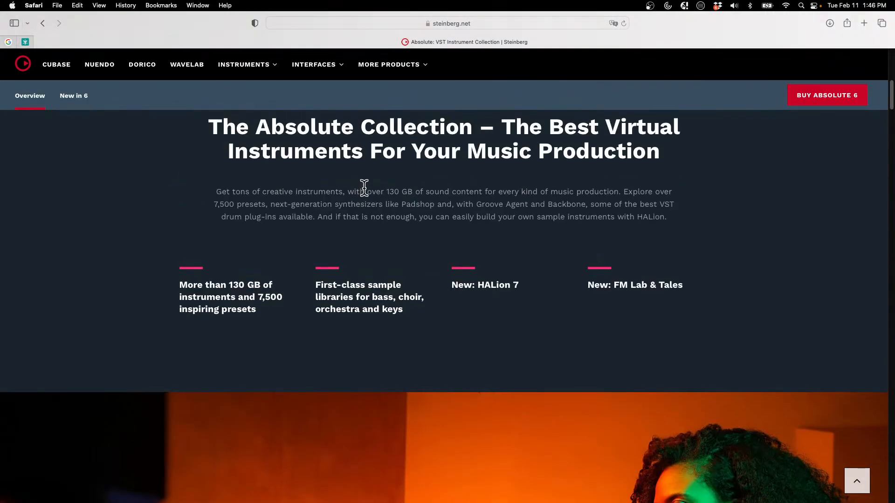
scroll(362, 186, up, 6)
scroll(361, 190, up, 4)
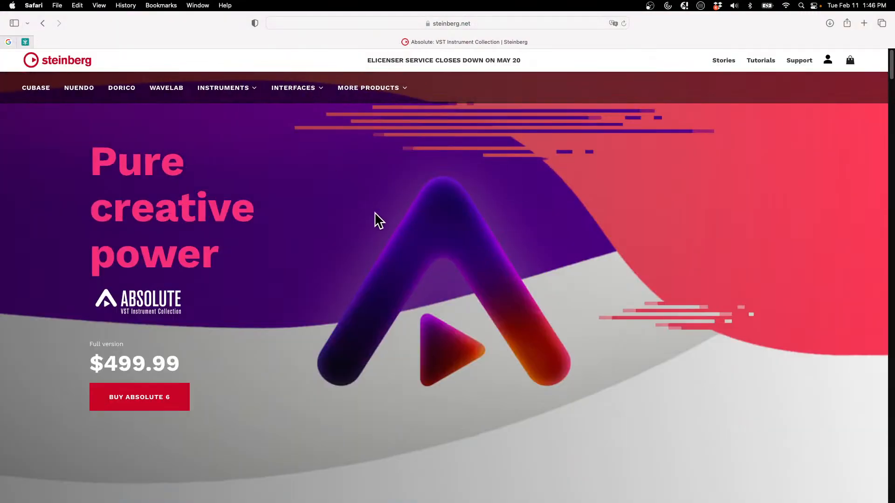
scroll(392, 220, down, 5)
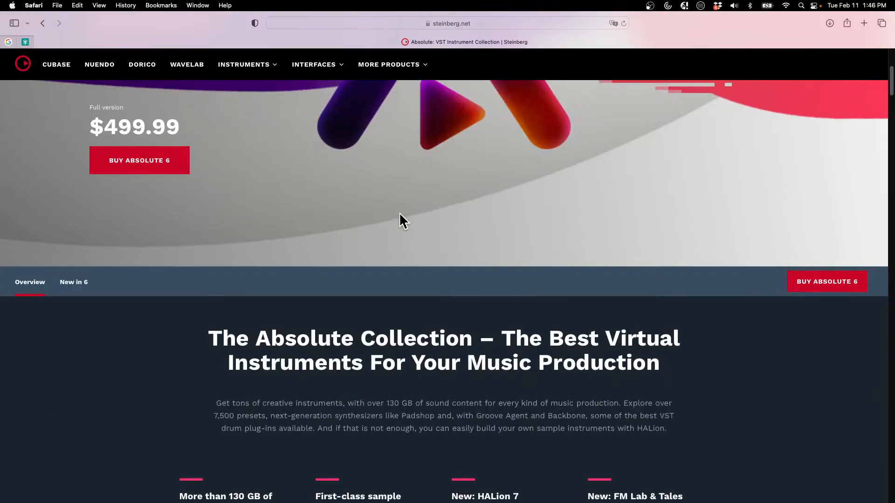
scroll(399, 209, down, 2)
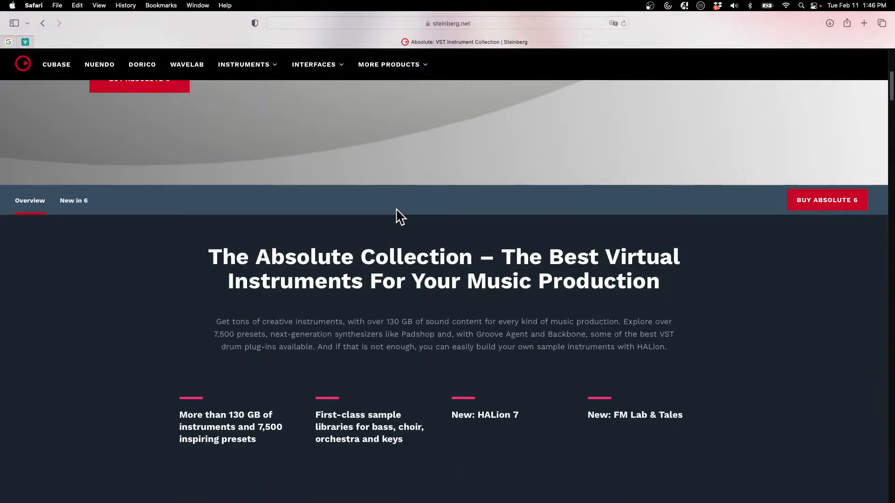
scroll(396, 217, up, 7)
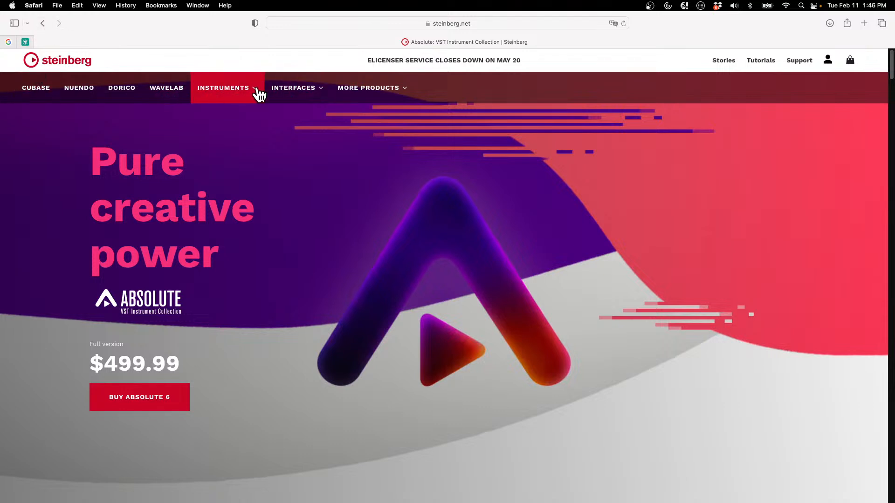
Open the HALion product page from the instrument highlights and view its purchase and free trial options
click(228, 95)
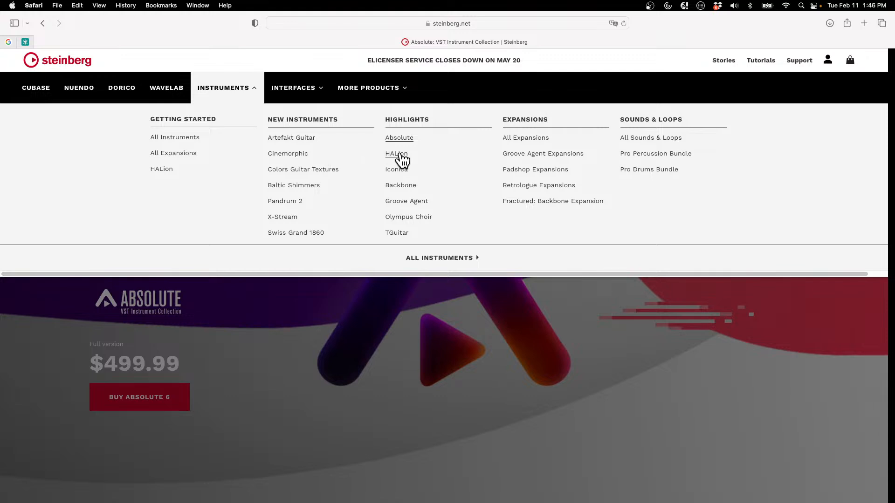
click(398, 155)
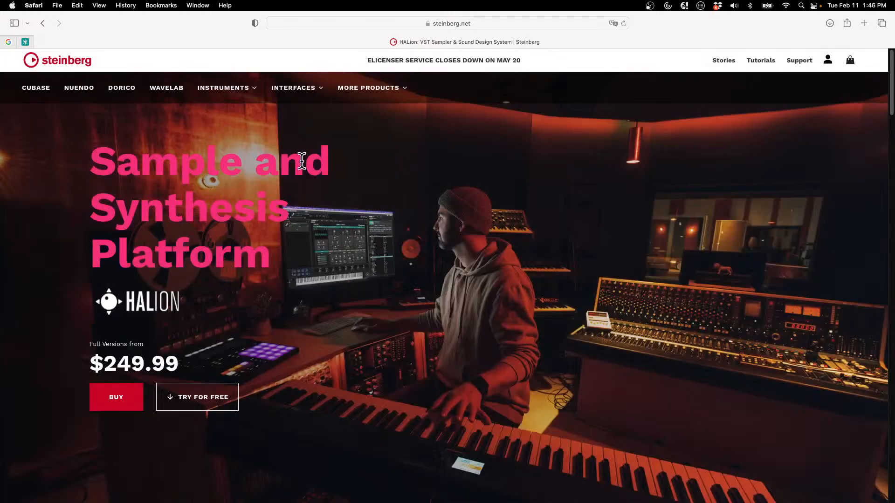
scroll(300, 160, down, 5)
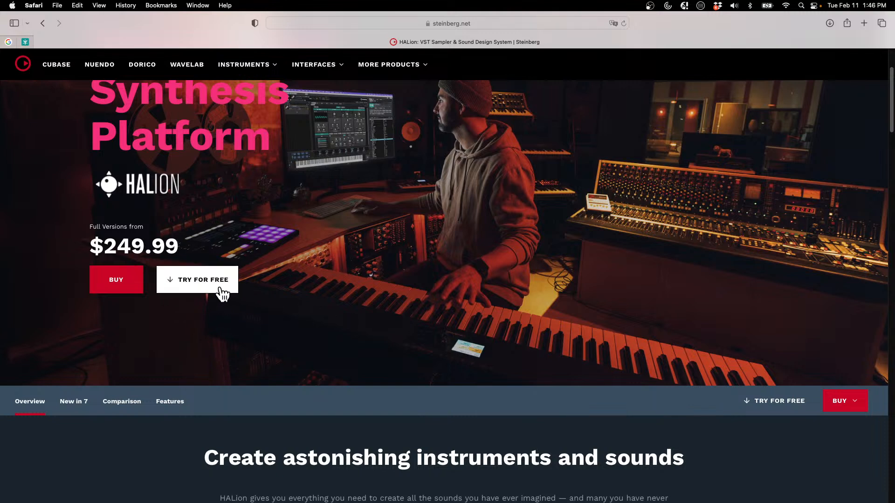
Quit Safari and return to the Amos Moses - GO VST Live project in Cubase
mouse_move(26, 12)
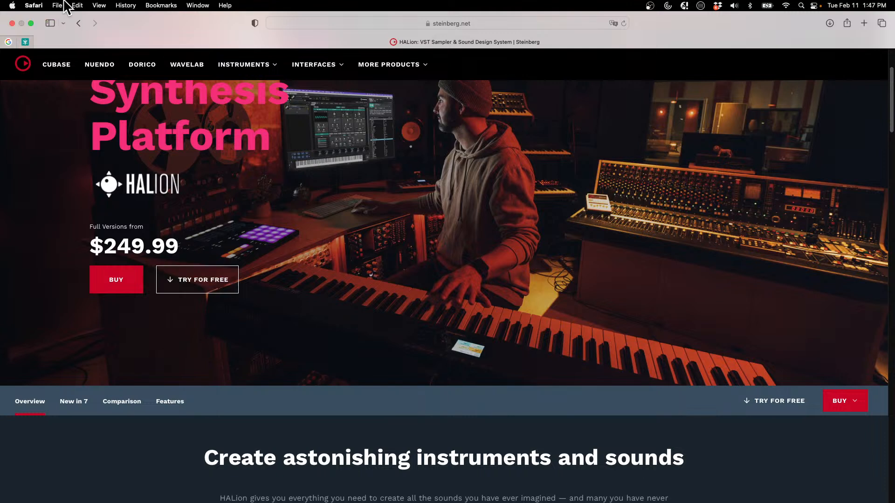
click(40, 5)
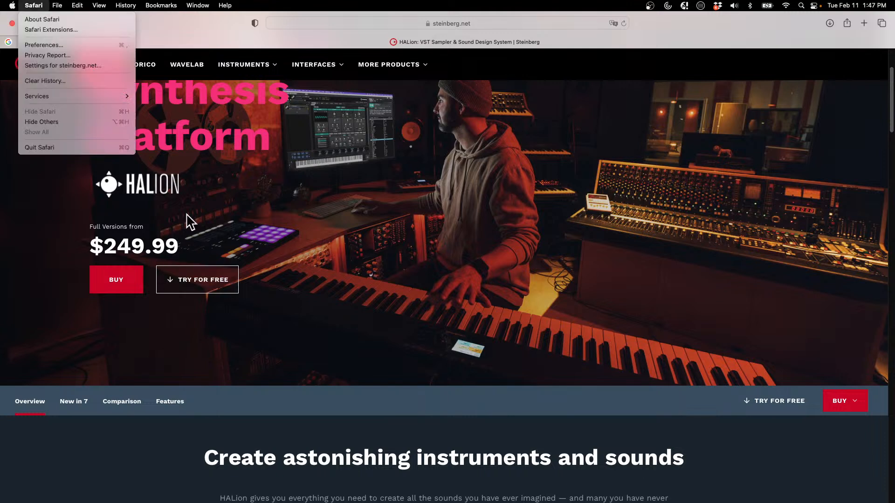
click(82, 148)
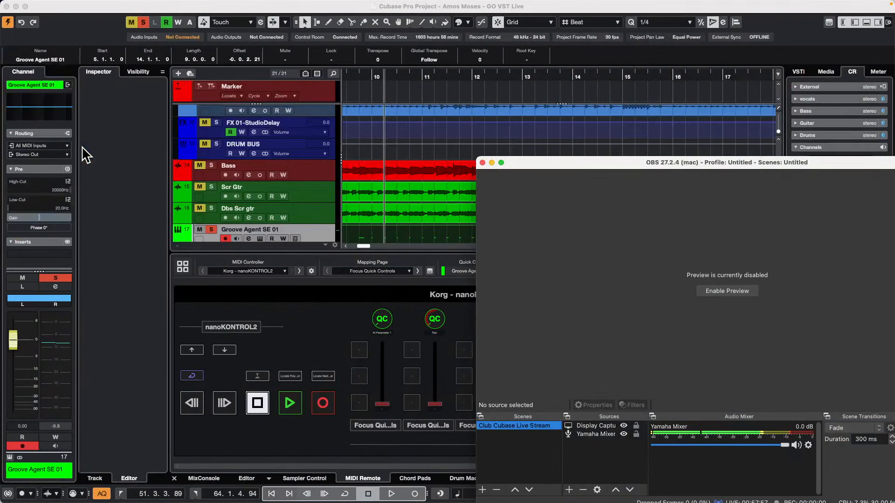
click(384, 133)
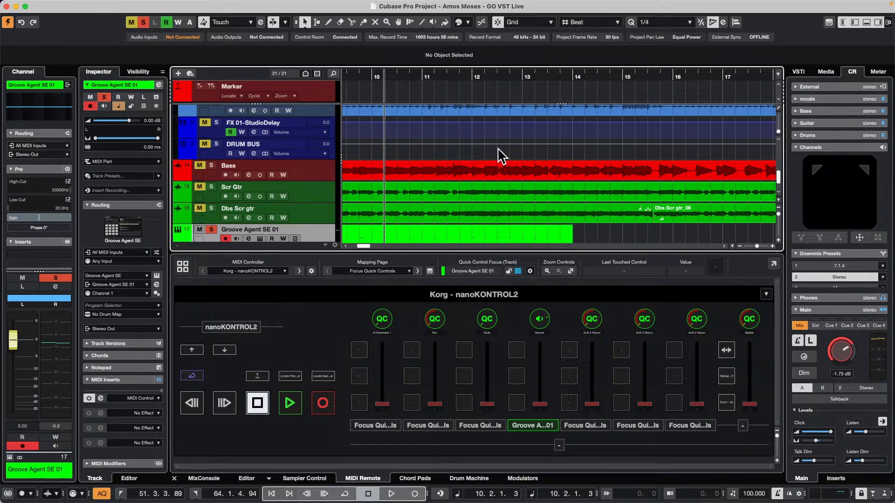
Select the Dbs Scr gtr track and open its Channel Settings window
scroll(314, 196, down, 2)
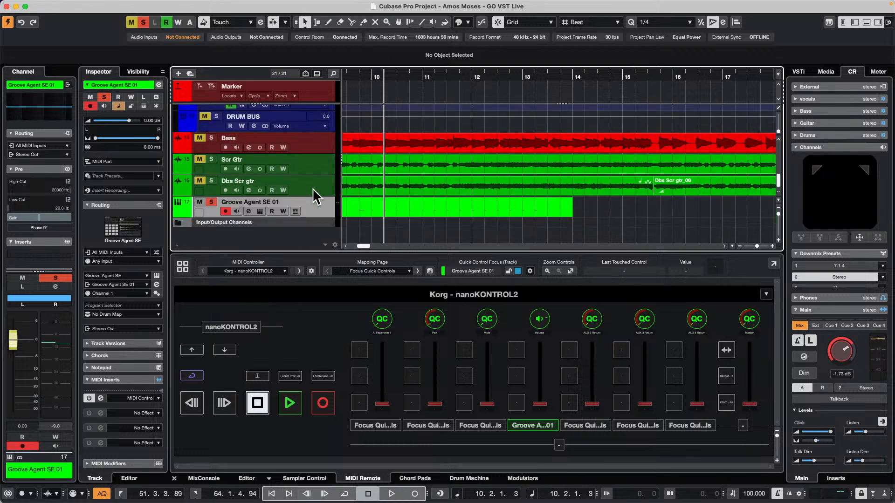
click(330, 182)
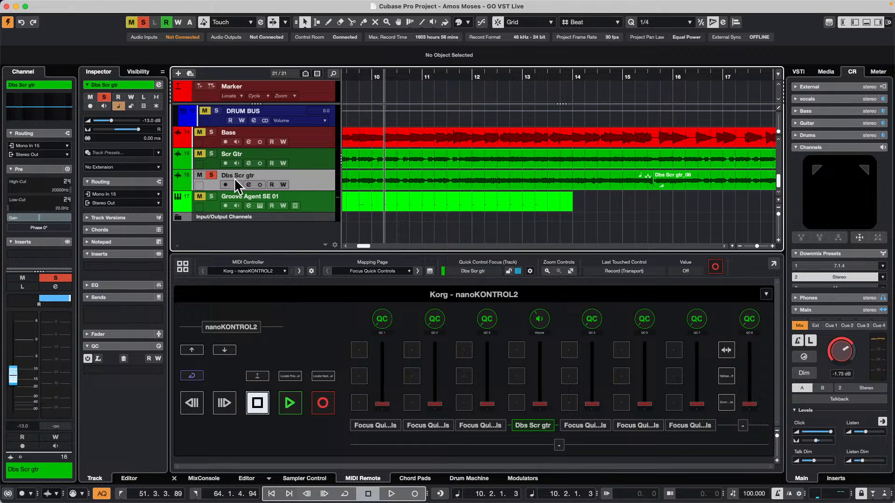
click(246, 183)
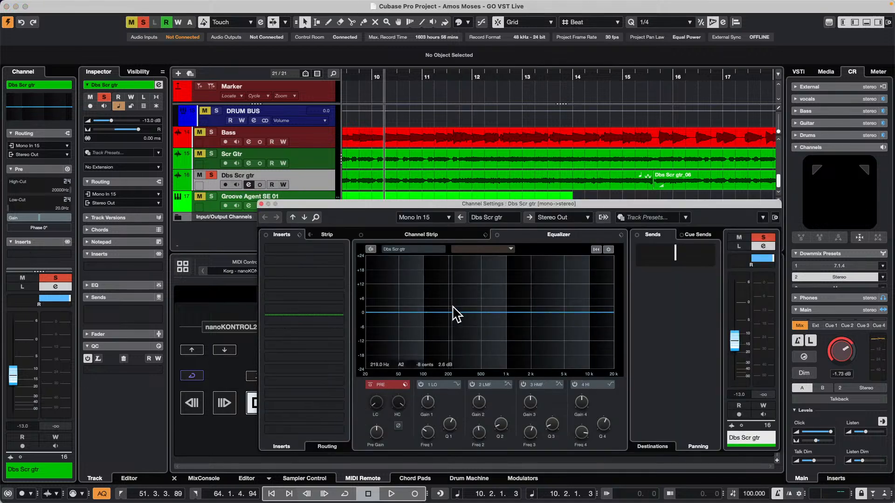
Shape the Dbs Scr gtr equalizer curve with a low-mid boost, a high-mid cut and a high-band boost
drag(455, 314, 470, 295)
drag(527, 312, 550, 338)
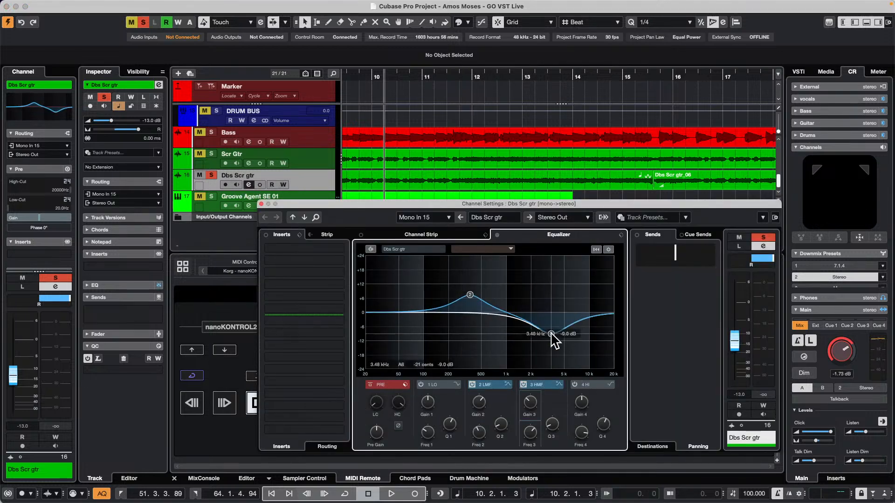
click(622, 234)
click(603, 271)
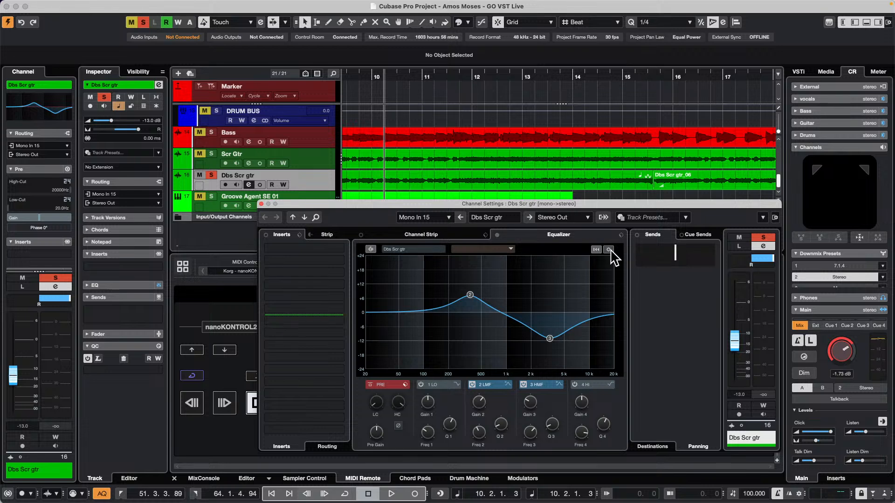
click(610, 250)
click(566, 273)
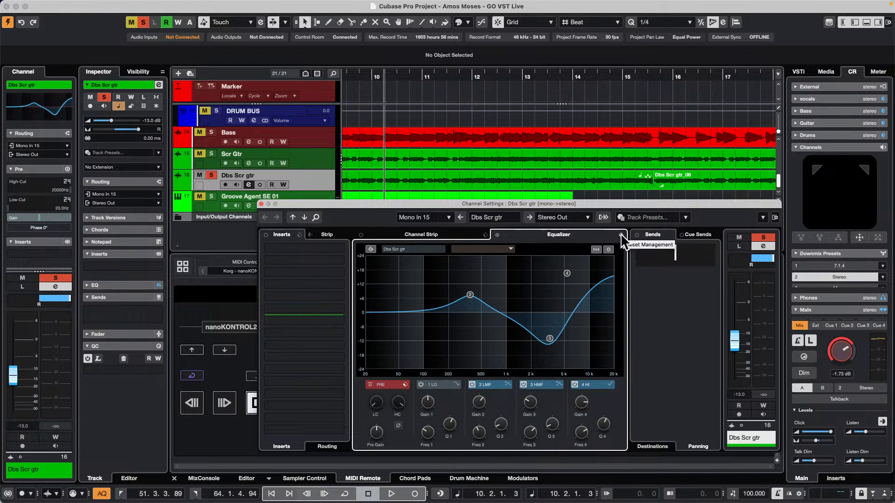
Enable the channel's Pre filters, setting the low-cut to about 128 Hz and the high-cut to about 4.9 kHz
drag(605, 204, 531, 40)
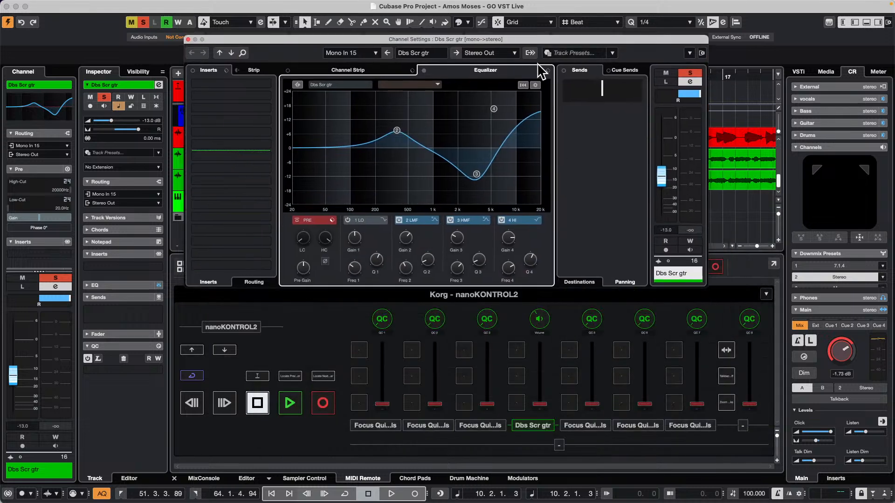
click(297, 220)
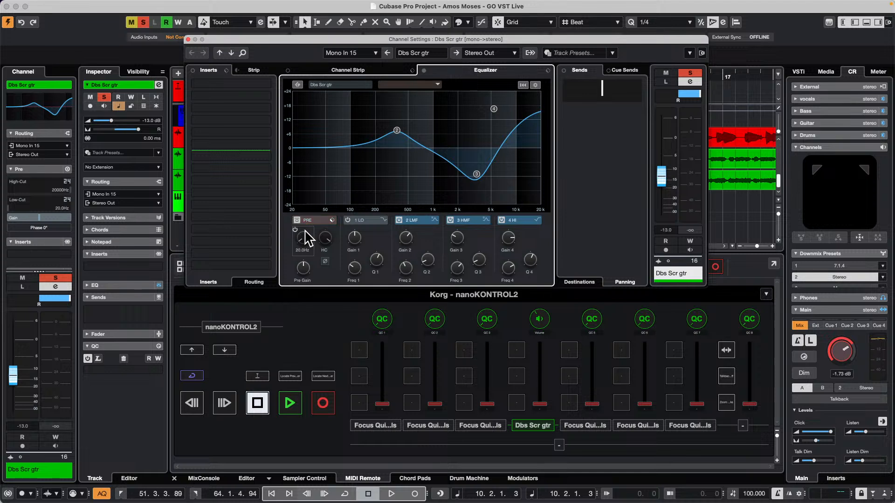
drag(302, 231, 297, 227)
drag(302, 267, 301, 263)
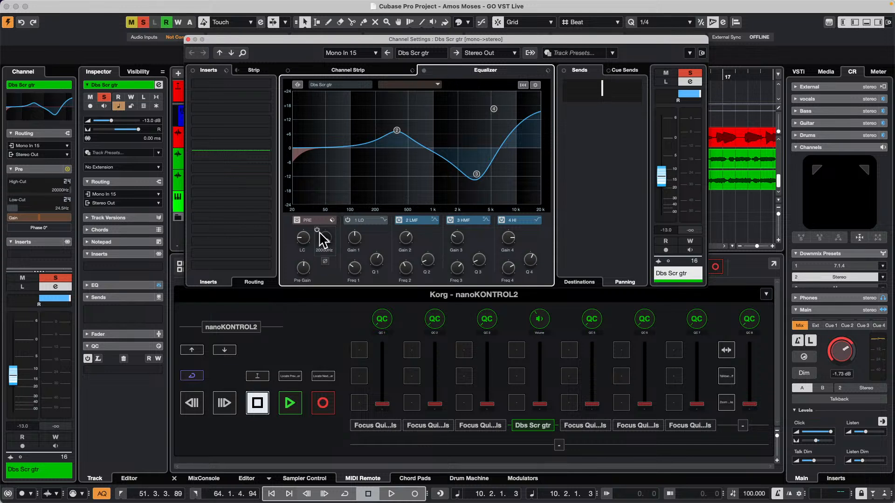
mouse_move(320, 234)
mouse_down()
mouse_move(312, 262)
mouse_move(299, 231)
mouse_move(303, 240)
mouse_move(309, 202)
mouse_move(296, 230)
mouse_move(303, 256)
mouse_up()
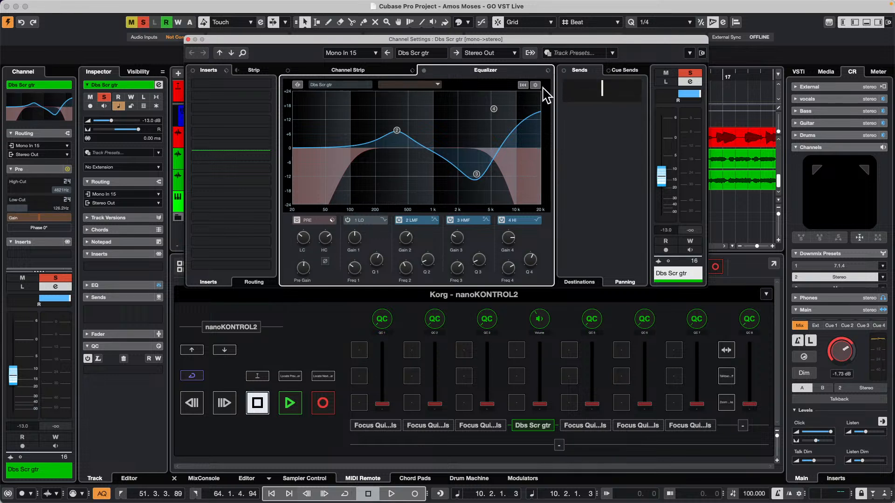
View the equalizer's available commands and add a low-band EQ point at 1.87 kHz with a 10.8 dB boost
right_click(487, 100)
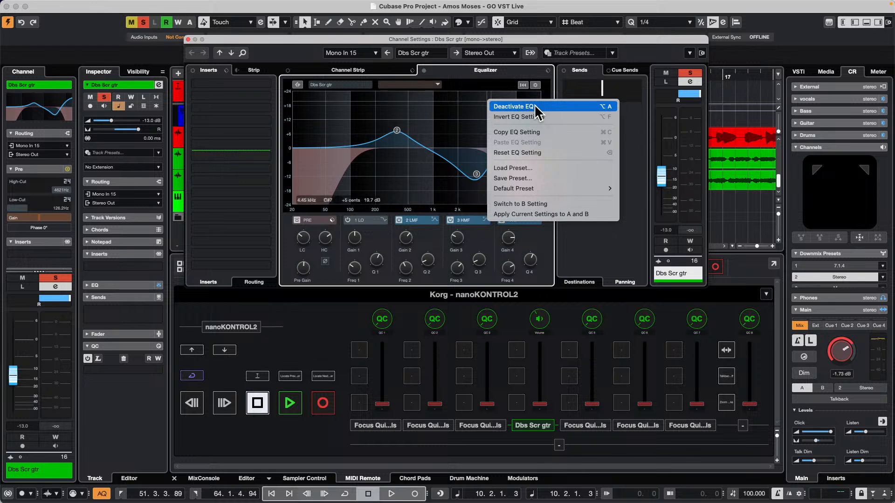
click(457, 124)
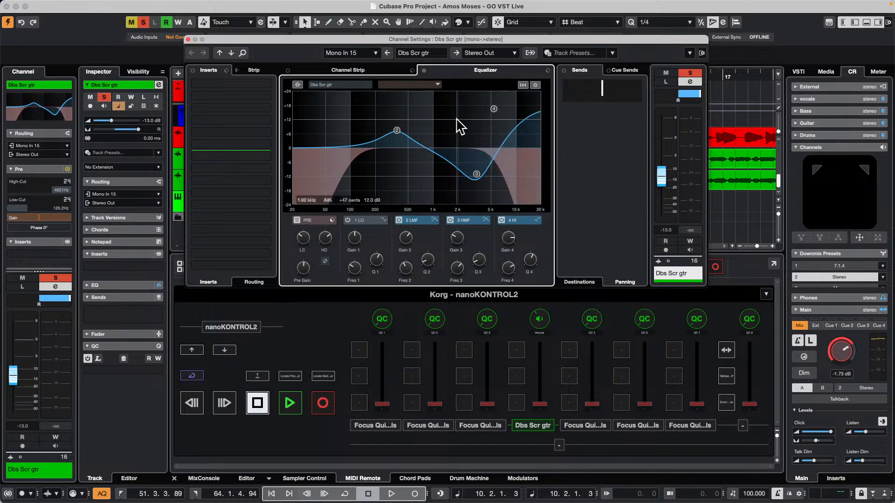
click(456, 123)
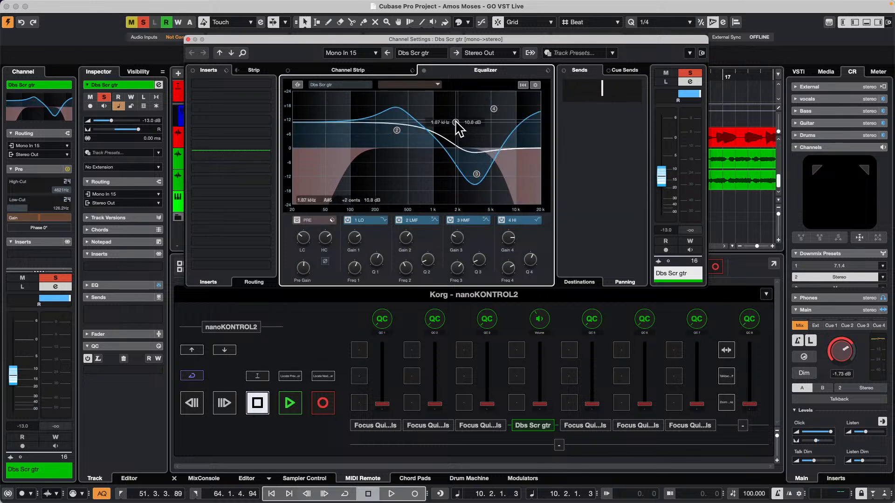
Toggle the channel's EQ bypass on and off repeatedly, leaving the equalizer bypassed
alt+click(456, 122)
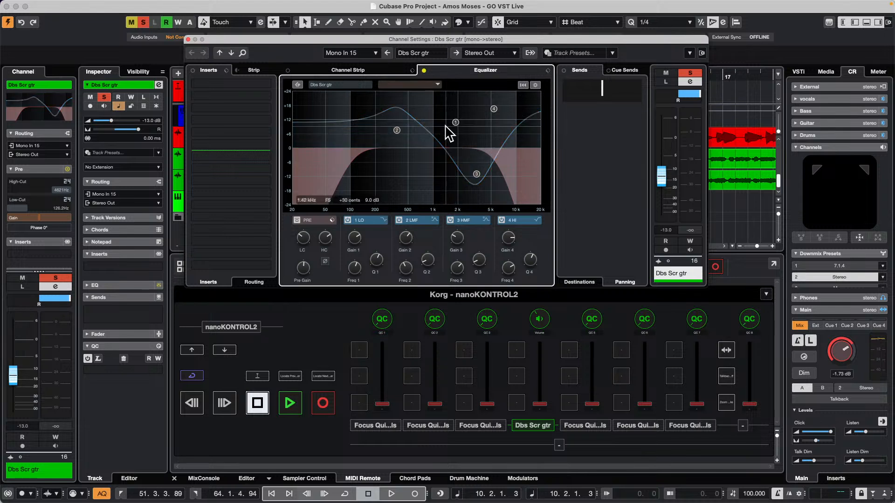
mouse_move(309, 242)
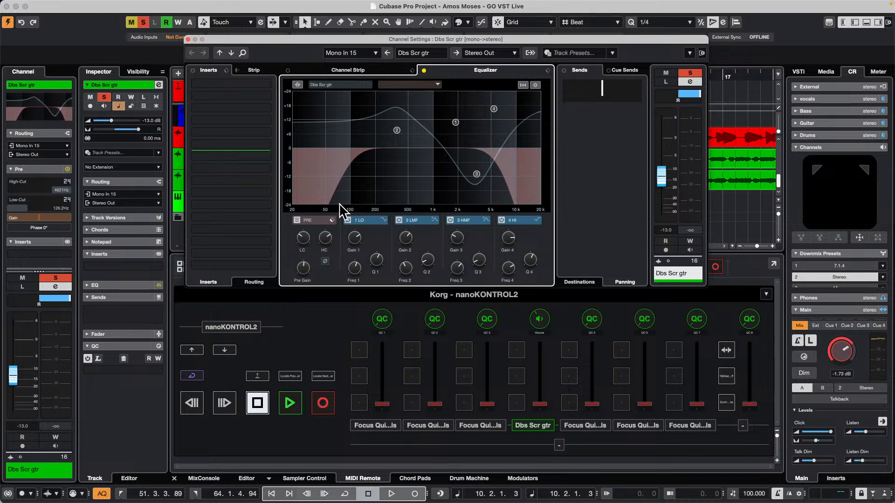
alt+click(452, 171)
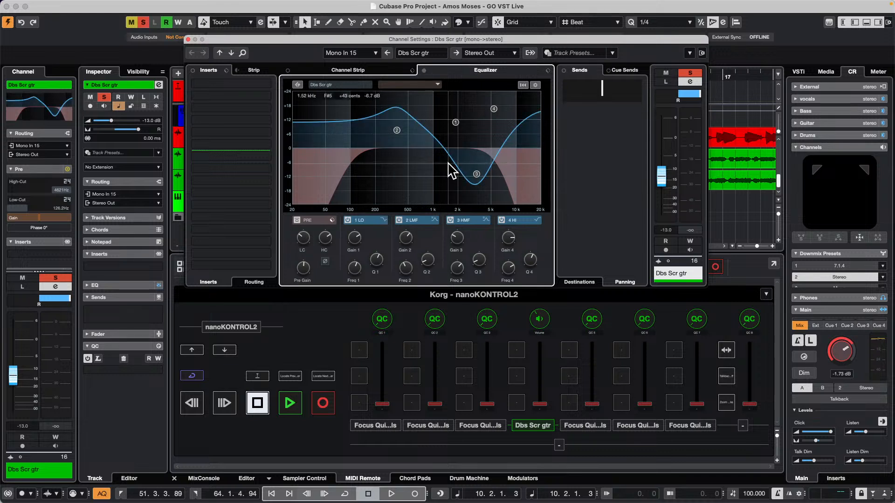
alt+click(452, 171)
alt+click(452, 171)
alt+click(452, 171)
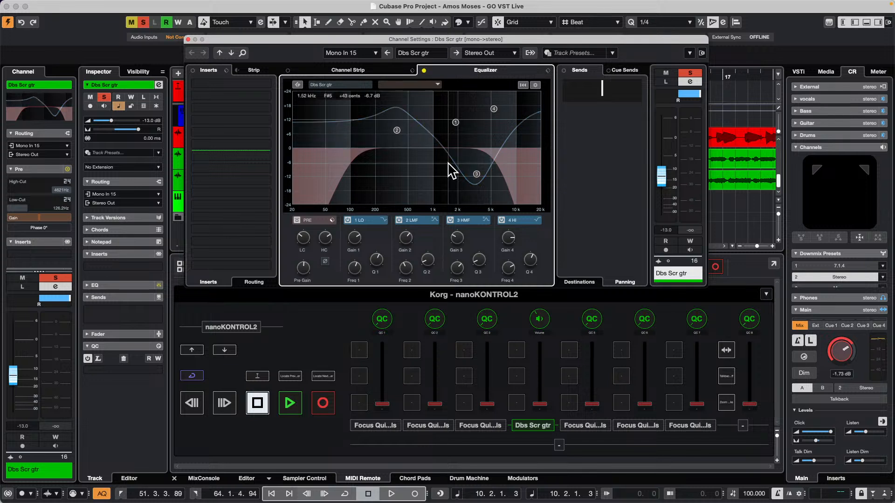
alt+click(452, 171)
alt+click(452, 172)
alt+click(452, 171)
alt+click(451, 170)
Move the high-band EQ point to 7.57 kHz with a 19.3 dB boost
click(535, 85)
click(536, 87)
drag(494, 108, 504, 102)
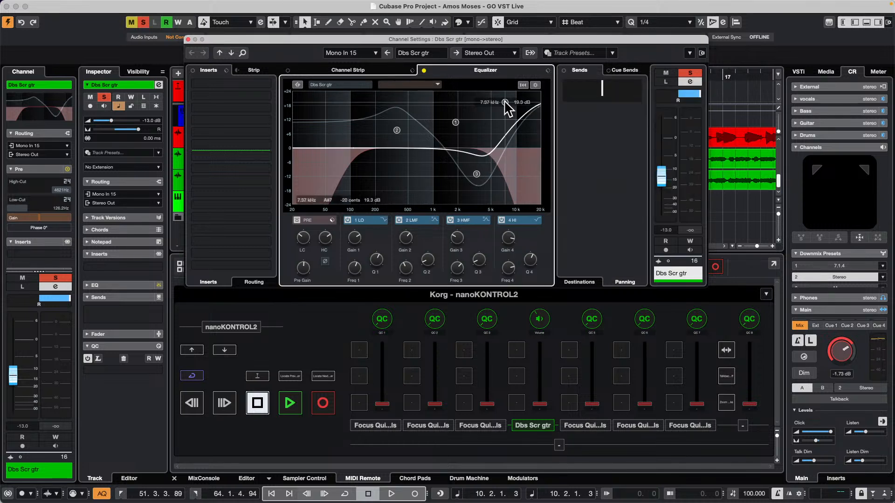
Reset the Dbs Scr gtr equalizer to its default preset and confirm the reset
right_click(460, 159)
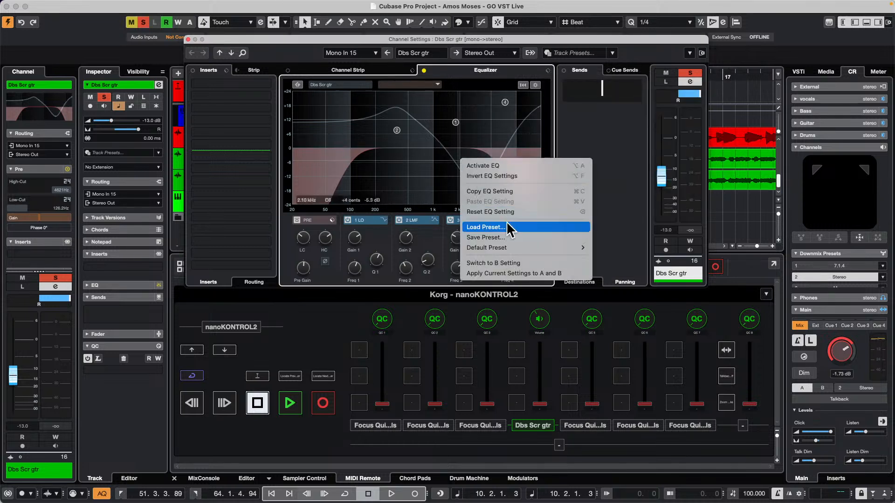
mouse_move(531, 248)
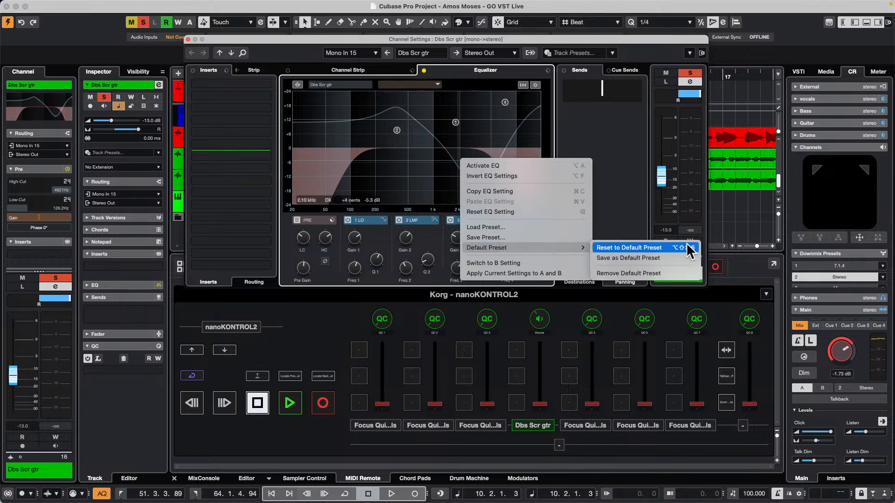
click(668, 247)
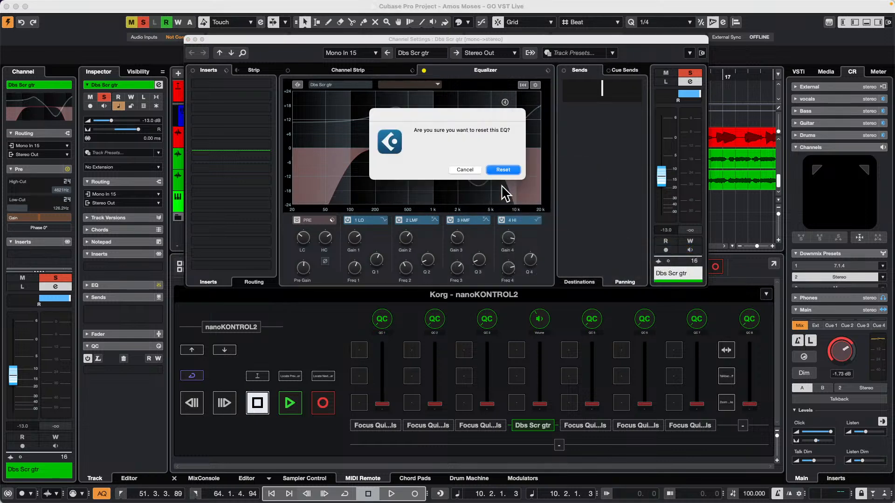
click(503, 170)
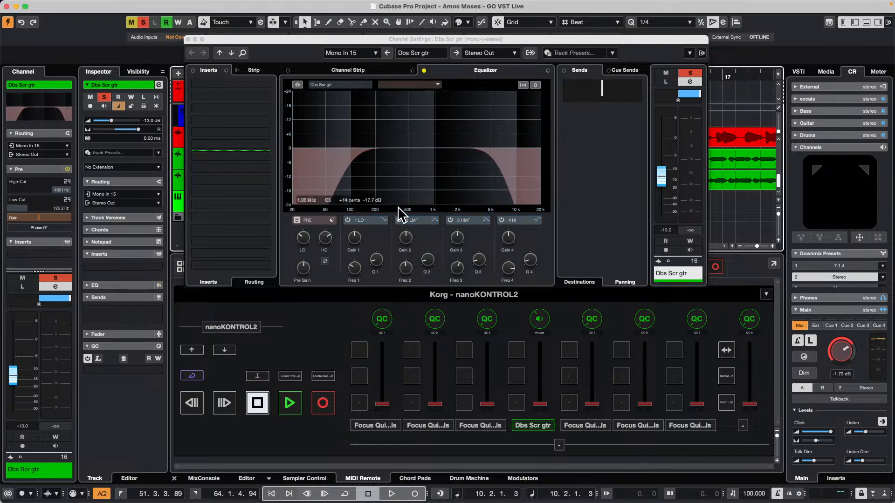
Switch off the low-cut and high-cut filters in the channel's Pre section
click(295, 232)
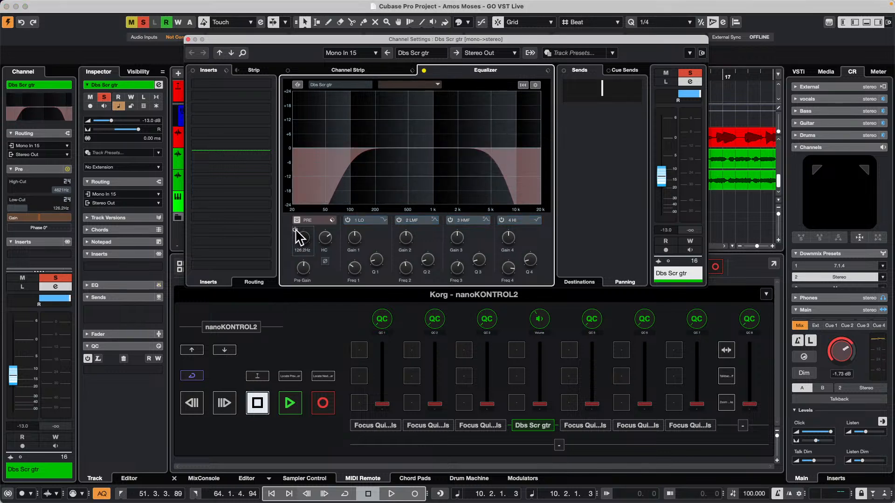
click(296, 230)
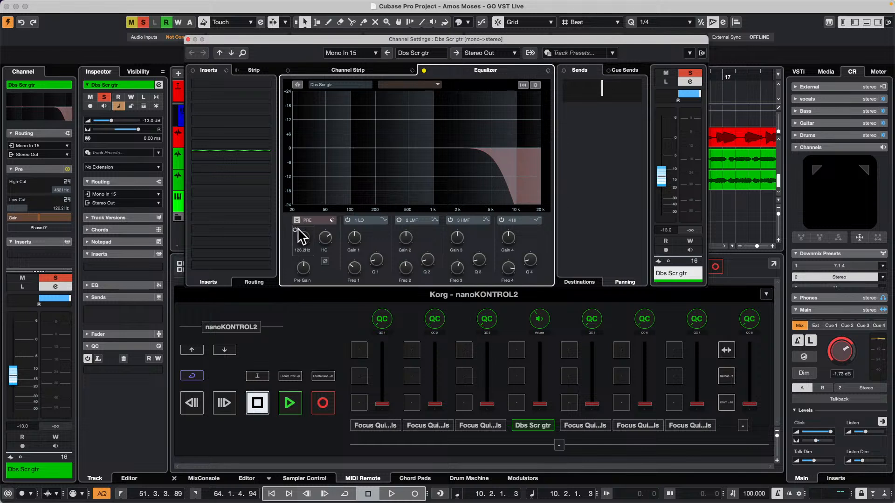
click(317, 230)
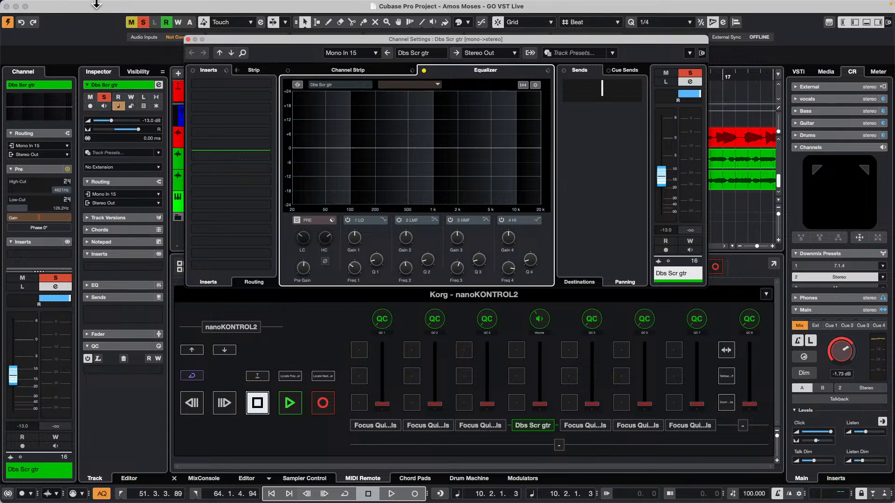
Open the Key Commands window and search its commands for "reset EQ"
click(82, 6)
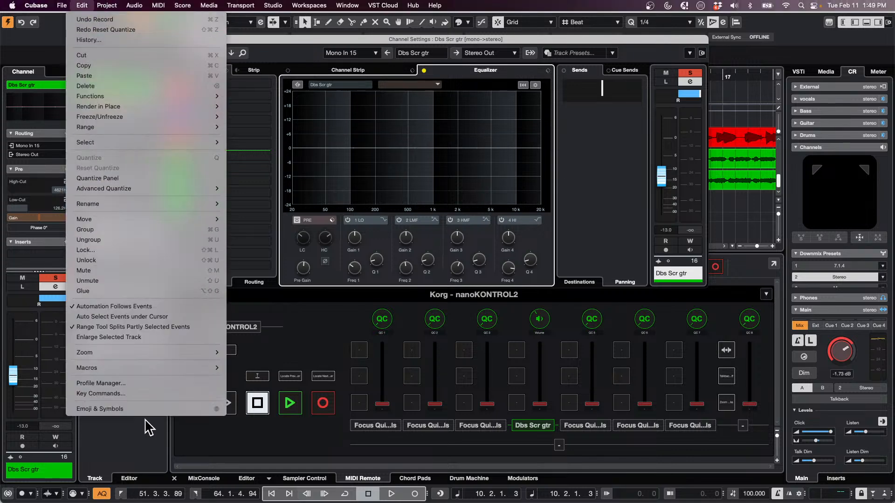
click(149, 394)
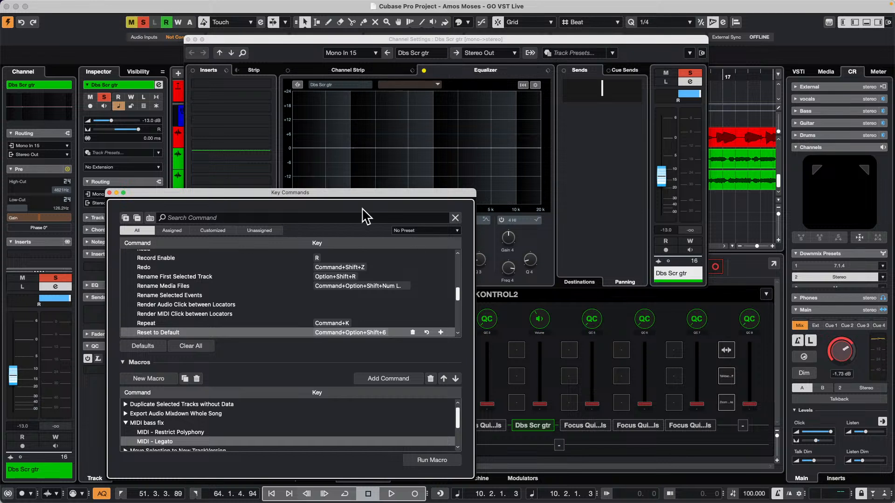
drag(356, 190, 507, 133)
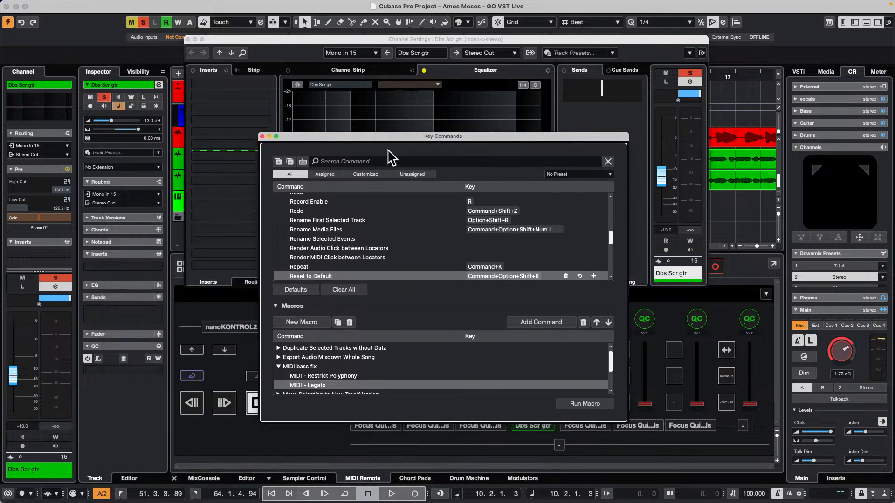
click(349, 161)
text(re)
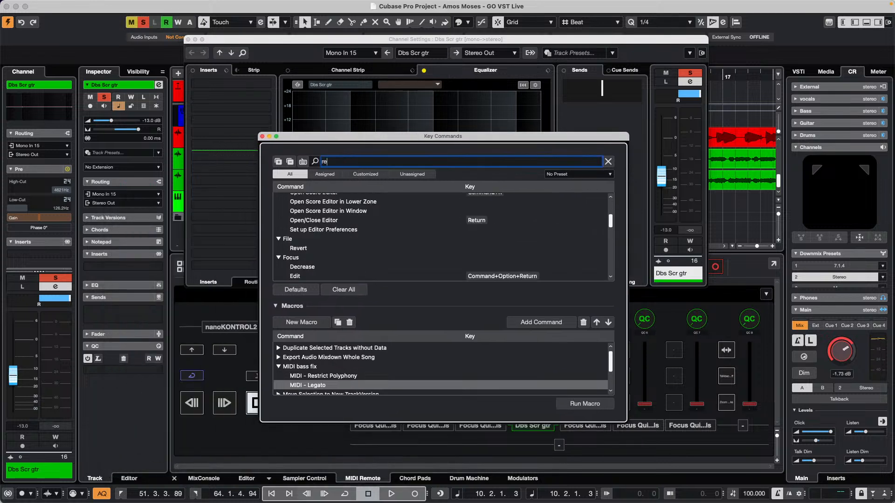
text(set EQ)
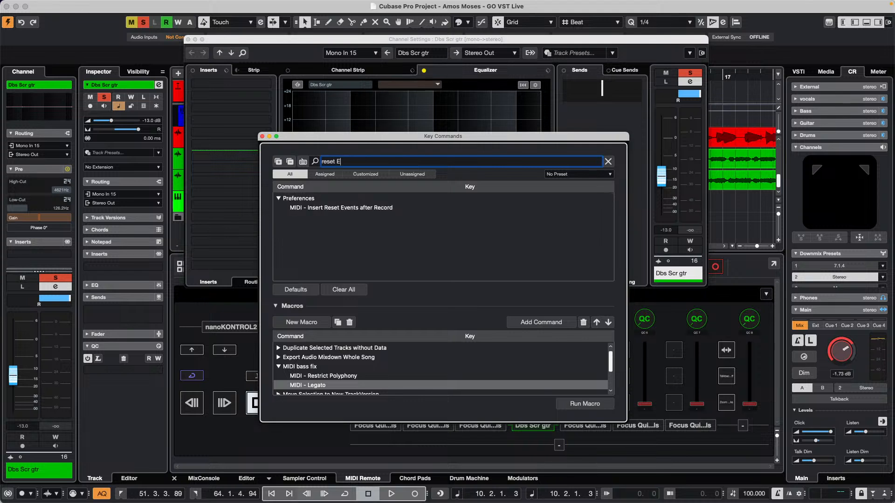
Search the key commands for "EQ" instead of "reset EQ"
key(BackSpace)
key(BackSpace)
key(BackSpace)
key(BackSpace)
key(BackSpace)
key(BackSpace)
key(BackSpace)
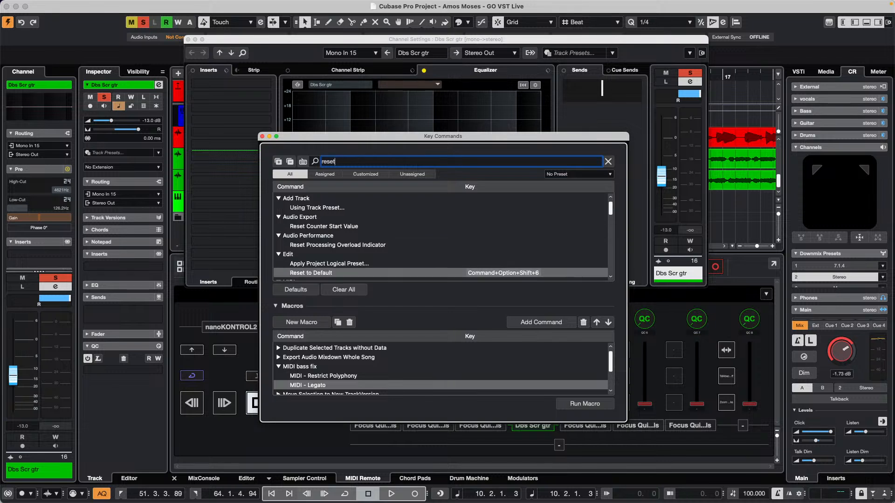
text(EQ)
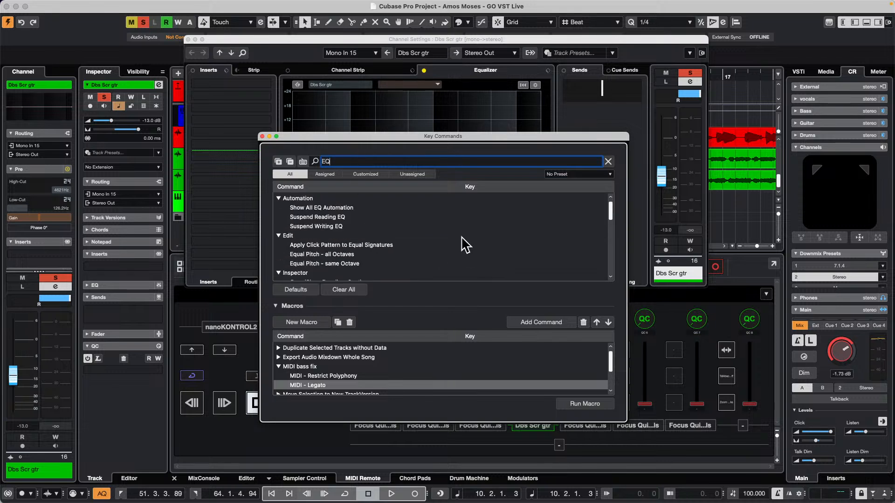
Examine the EQ-related key commands for one that resets the equalizer, and close the Key Commands window
scroll(461, 240, down, 1)
scroll(463, 243, down, 1)
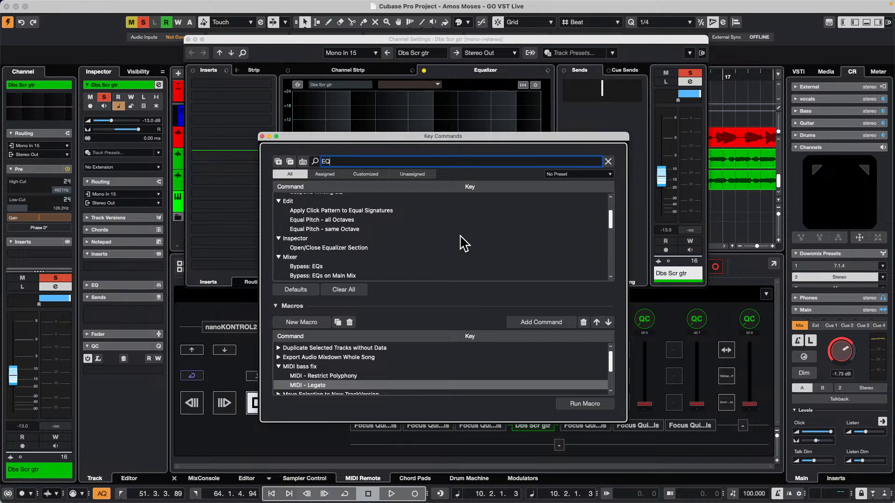
scroll(465, 243, down, 1)
scroll(465, 243, down, 1)
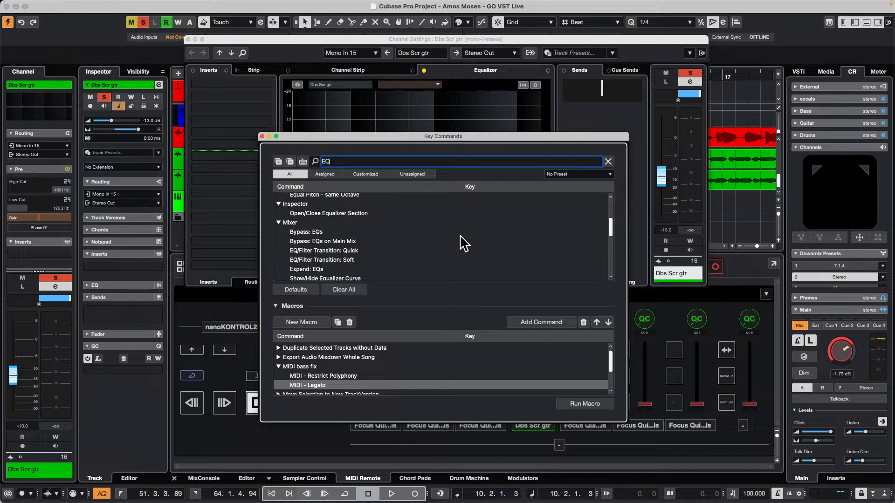
scroll(464, 243, down, 1)
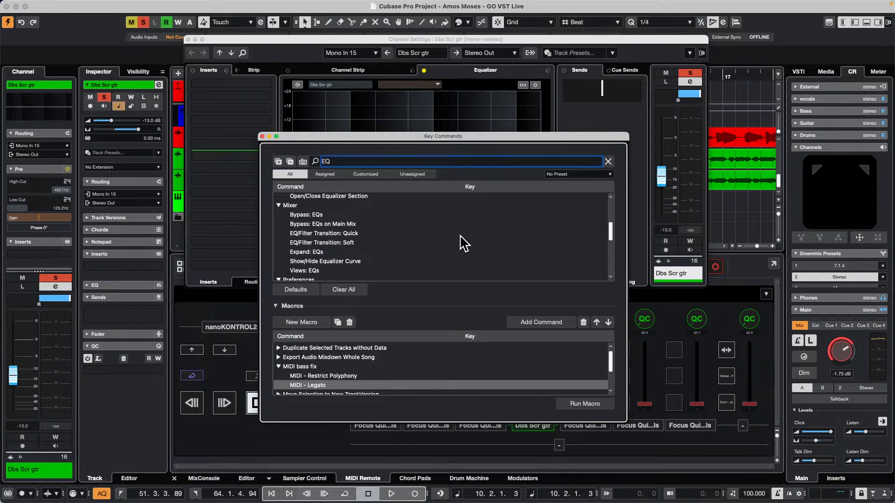
scroll(465, 244, down, 2)
scroll(465, 243, down, 5)
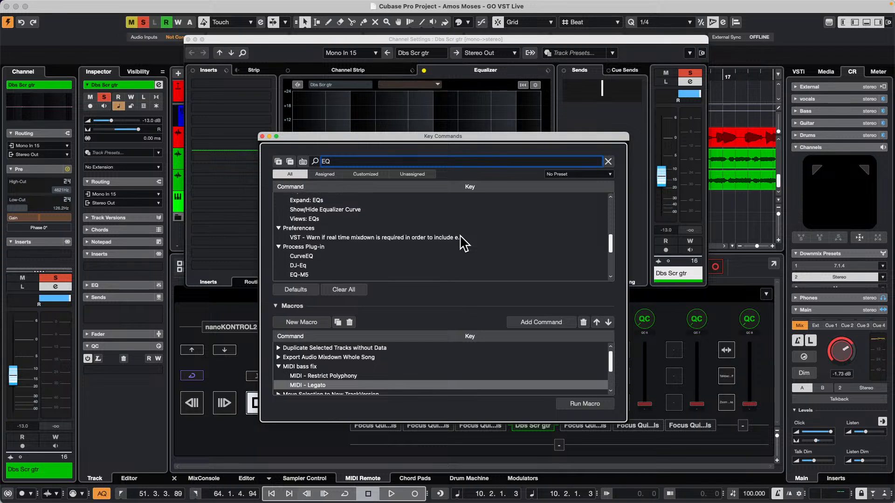
scroll(464, 243, down, 1)
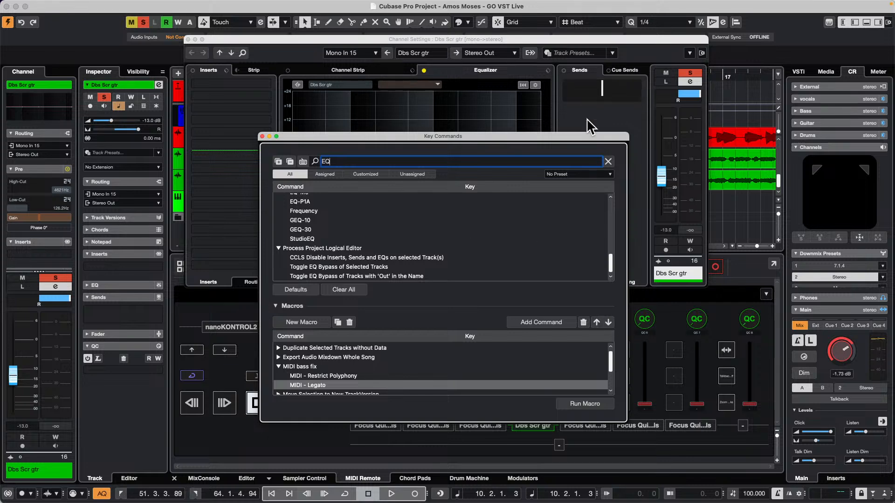
click(261, 136)
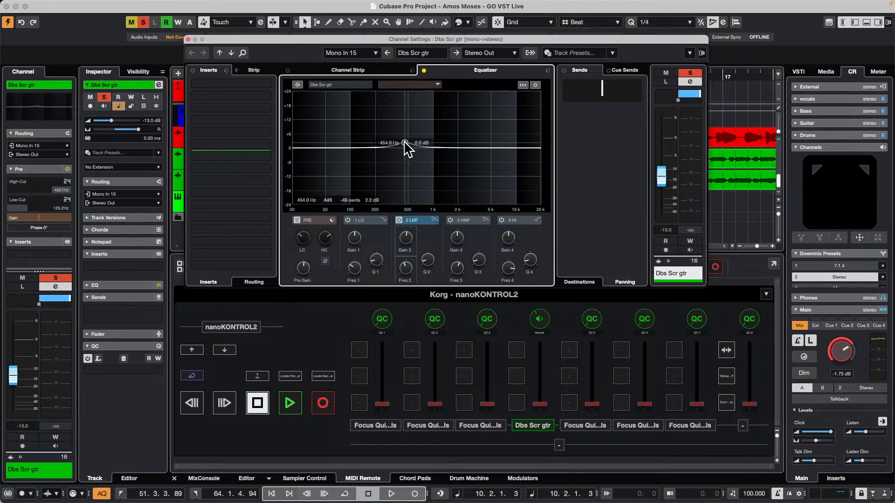
Shape a test EQ curve by boosting the low-mid band and cutting the high-mid and low bands
drag(406, 145, 410, 113)
drag(475, 144, 441, 175)
drag(346, 147, 351, 159)
Check the equalizer's Default Preset options, dismiss them, and switch on the low-cut filter in the PRE section
right_click(443, 122)
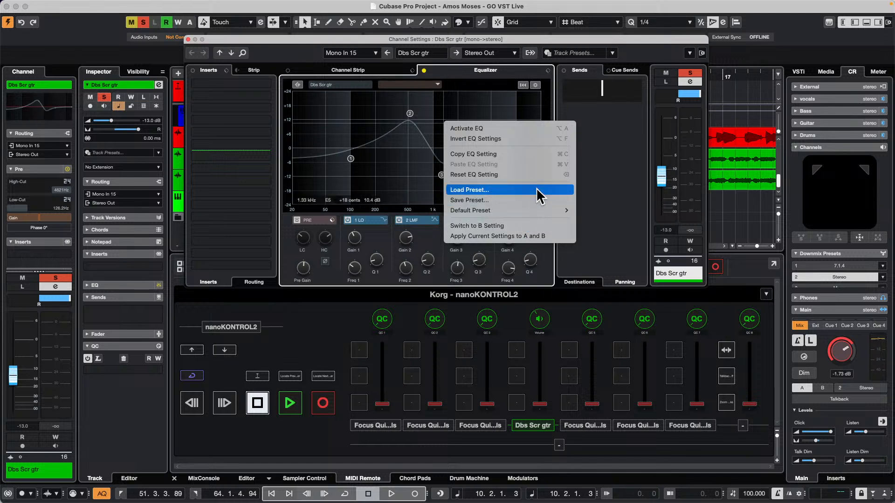
mouse_move(521, 207)
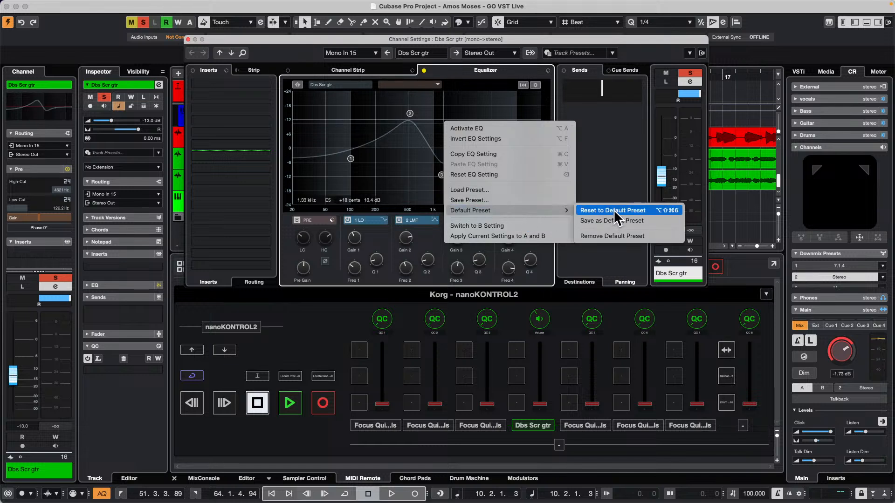
click(365, 99)
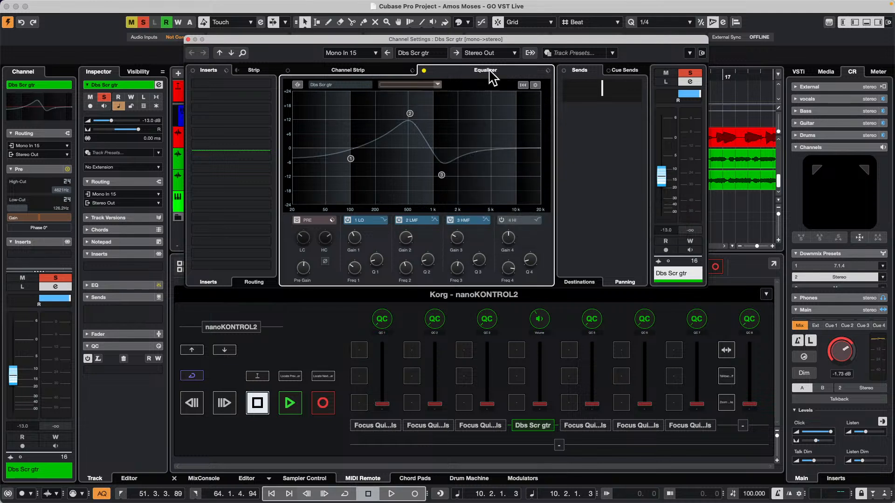
click(295, 230)
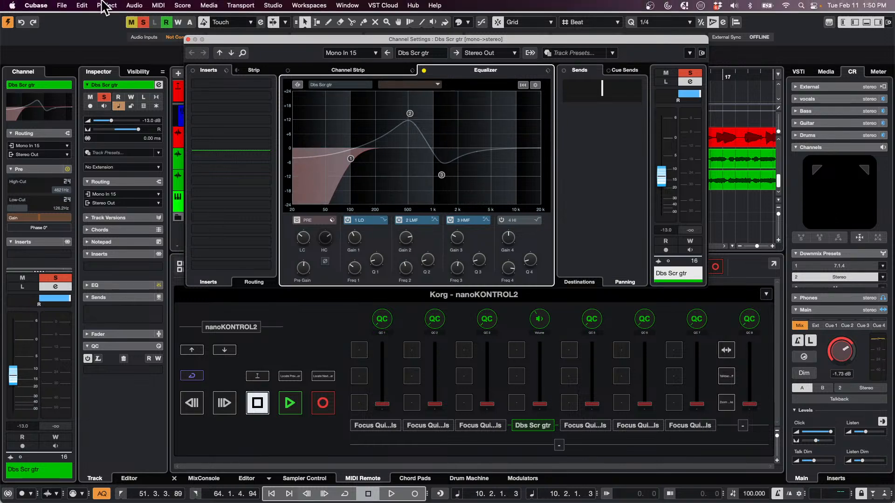
Look up the key command assigned to Reset to Default by searching for "reset to de", and close the Key Commands window
click(82, 5)
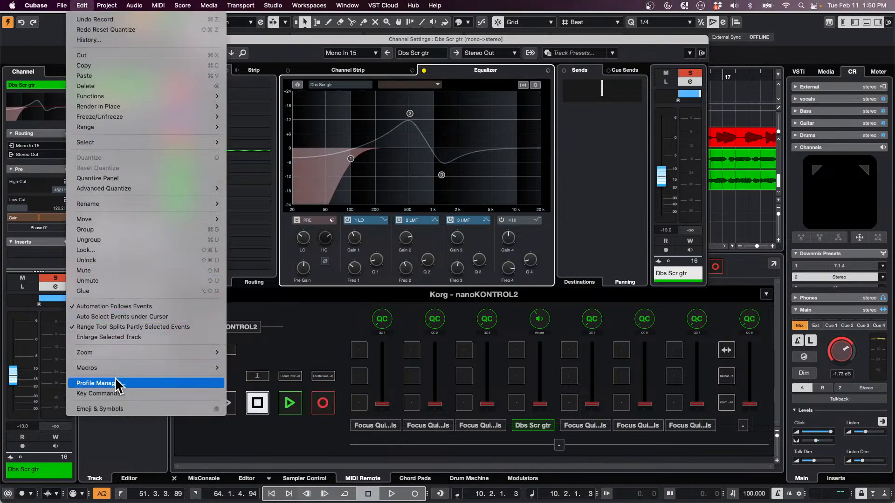
mouse_move(119, 368)
click(124, 393)
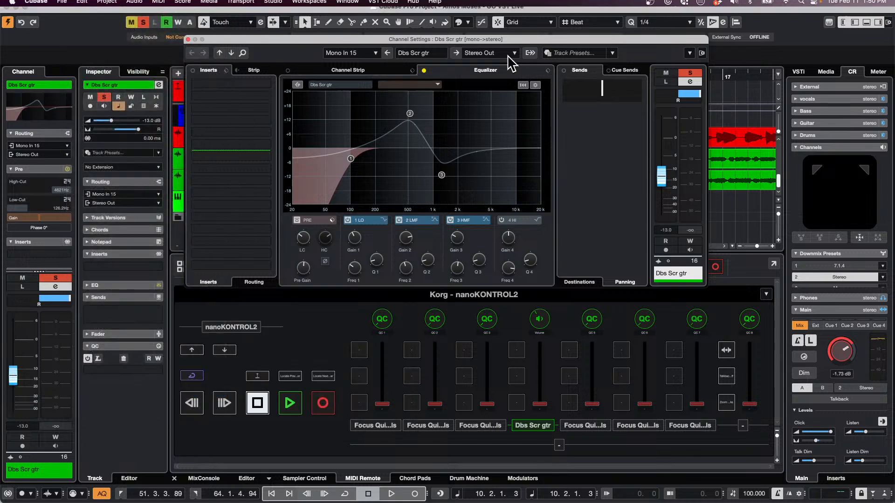
click(357, 161)
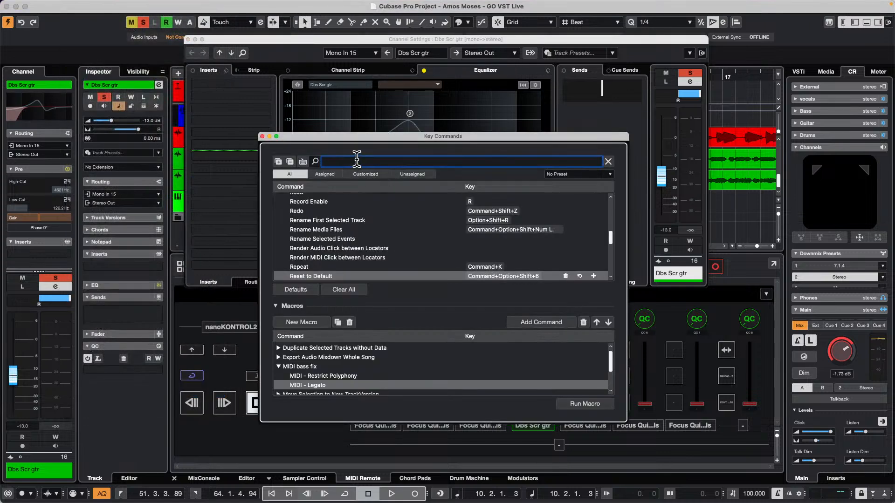
text(reset )
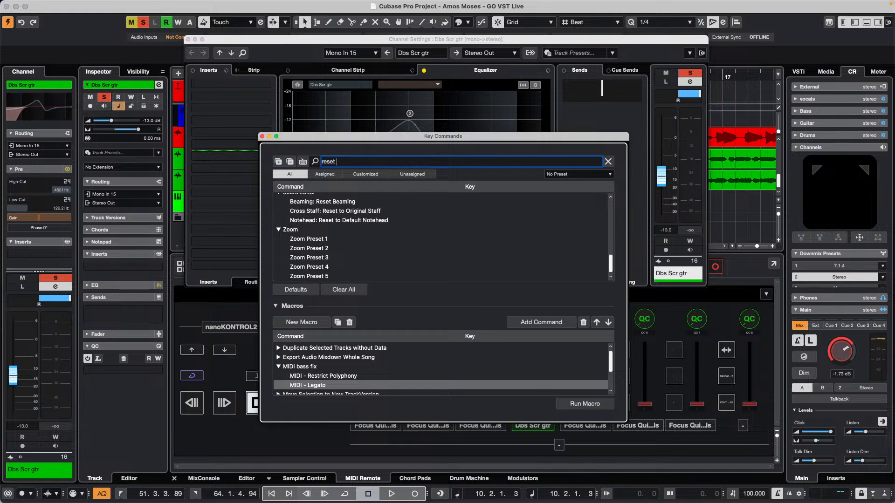
text(to de)
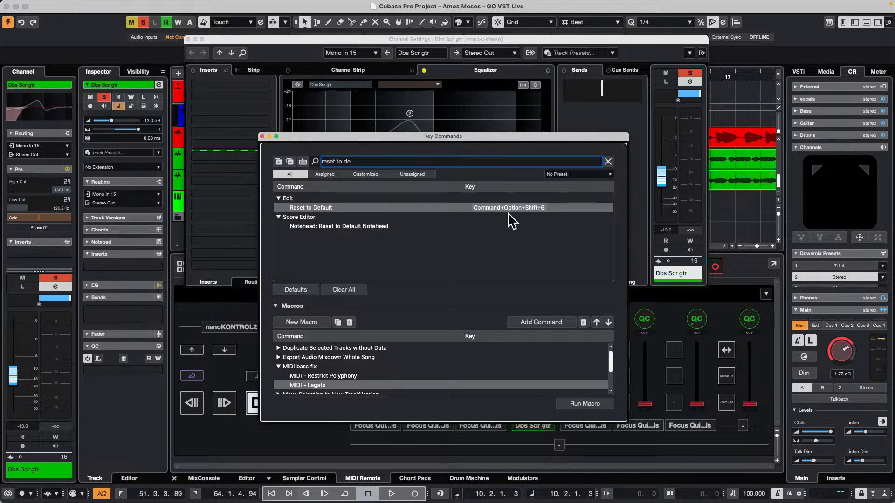
click(263, 136)
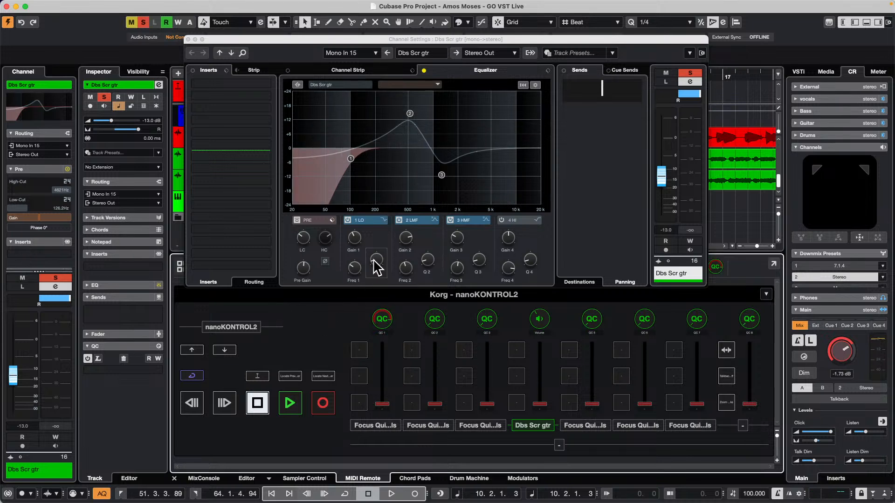
Move the channel settings window clear of the MIDI Remote controls and switch the nanoKONTROL2 mapping page to "hey"
drag(351, 37, 422, 13)
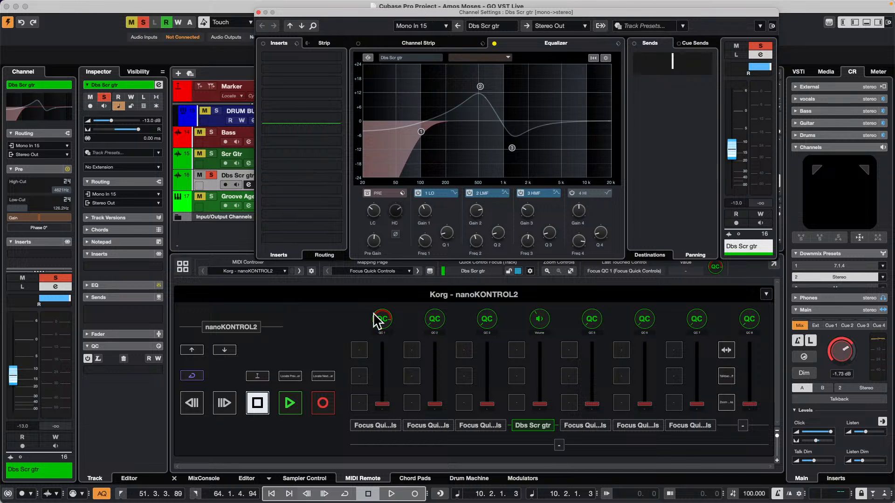
click(401, 271)
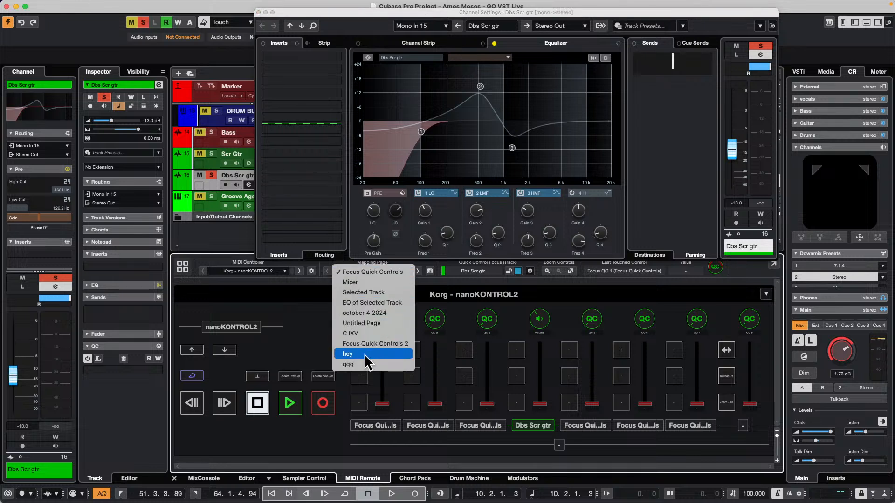
click(364, 354)
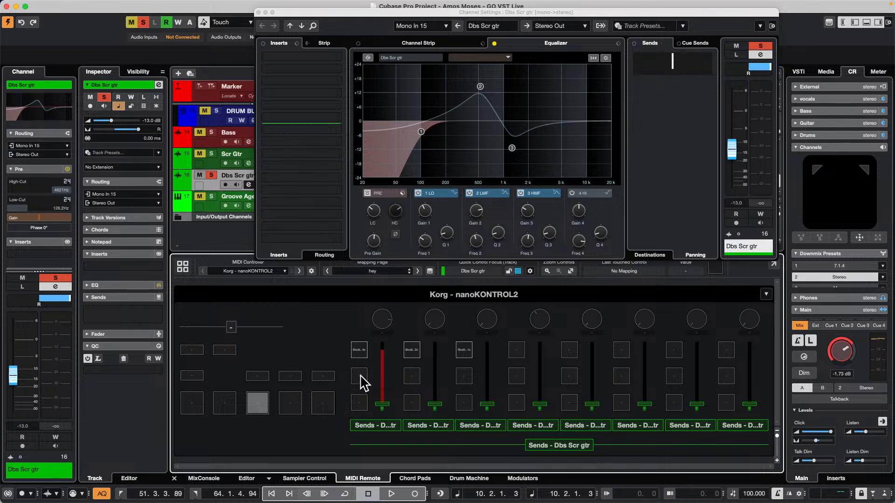
Map the middle button of the nanoKONTROL2's first channel strip to the Reset to Default key command and close the Mapping Assistant
double_click(360, 376)
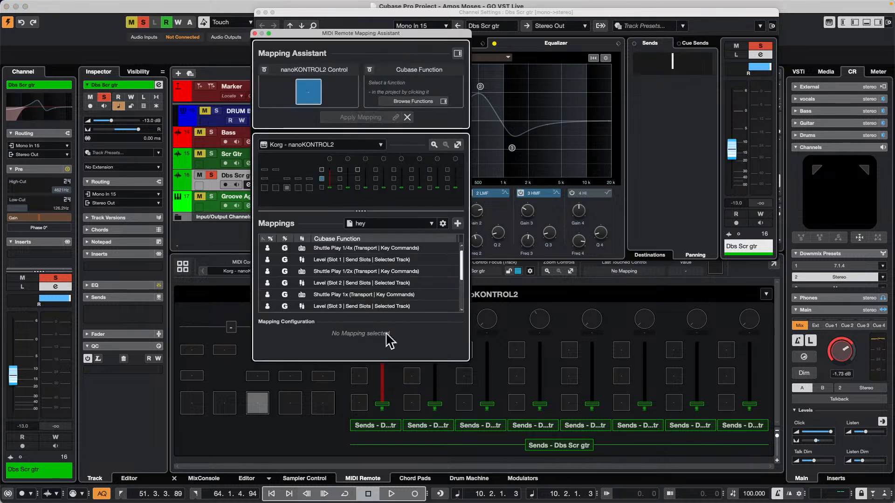
click(457, 53)
click(511, 68)
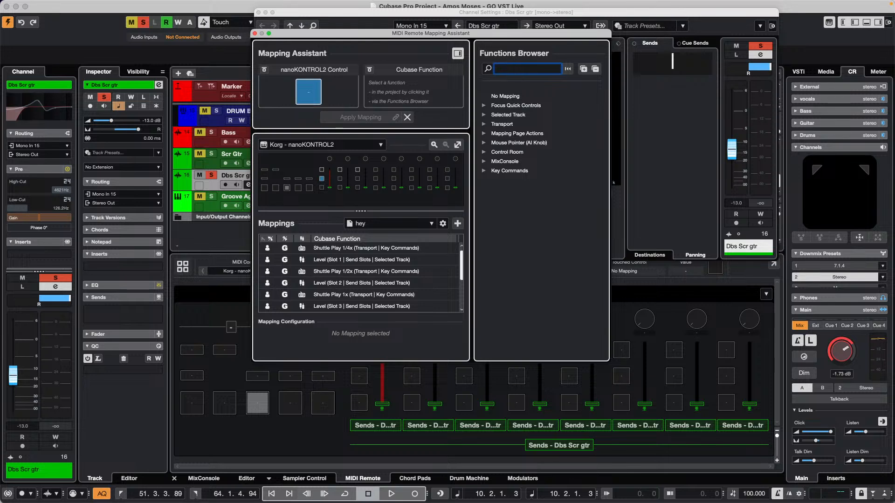
text(reset to default)
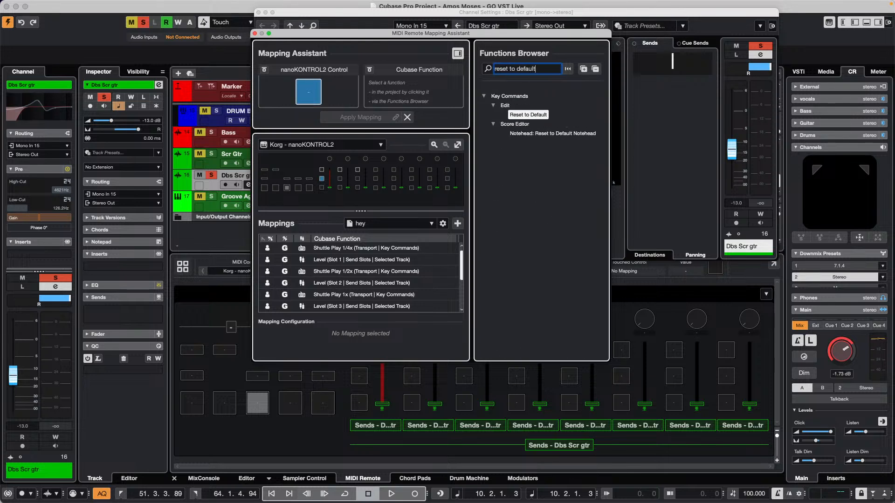
double_click(537, 116)
double_click(536, 115)
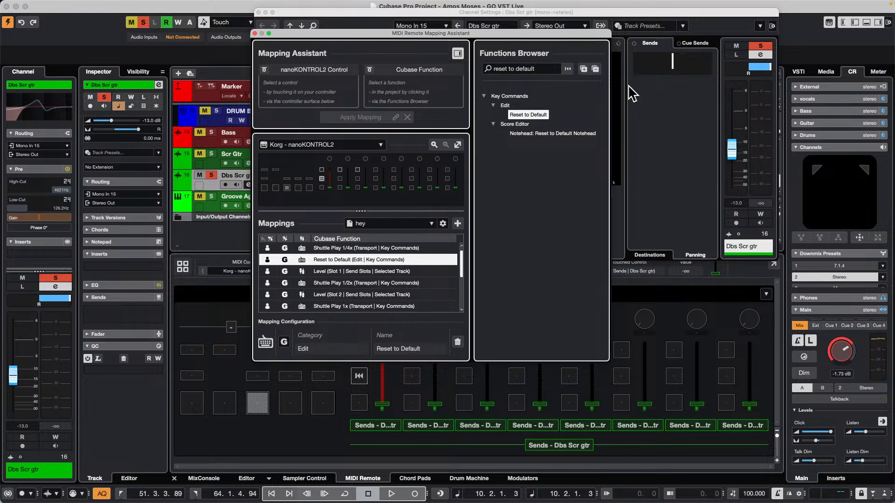
click(255, 33)
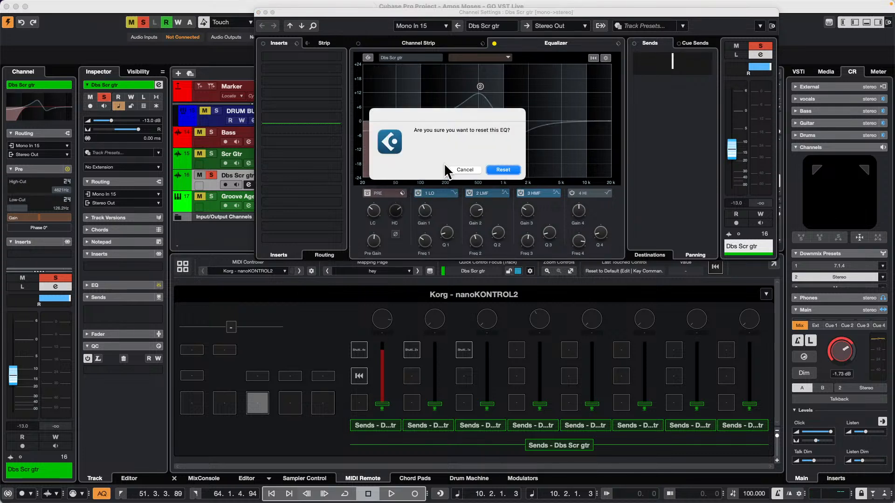
Confirm the EQ reset and switch off the low-cut filter in the equalizer's PRE section
click(509, 171)
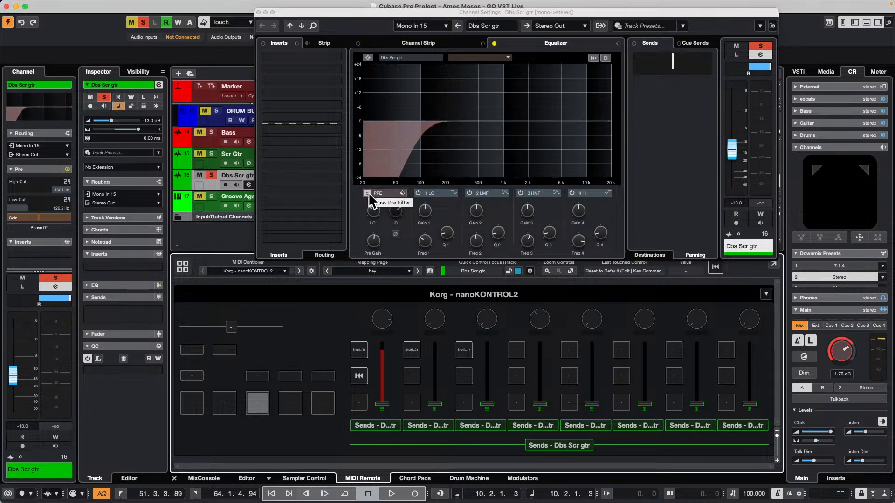
click(365, 203)
click(365, 203)
click(365, 203)
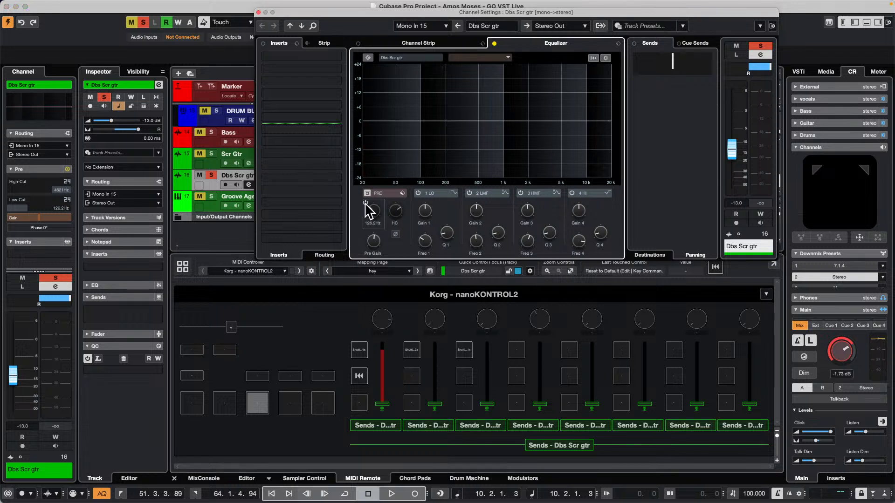
click(365, 203)
click(365, 203)
click(365, 203)
click(365, 203)
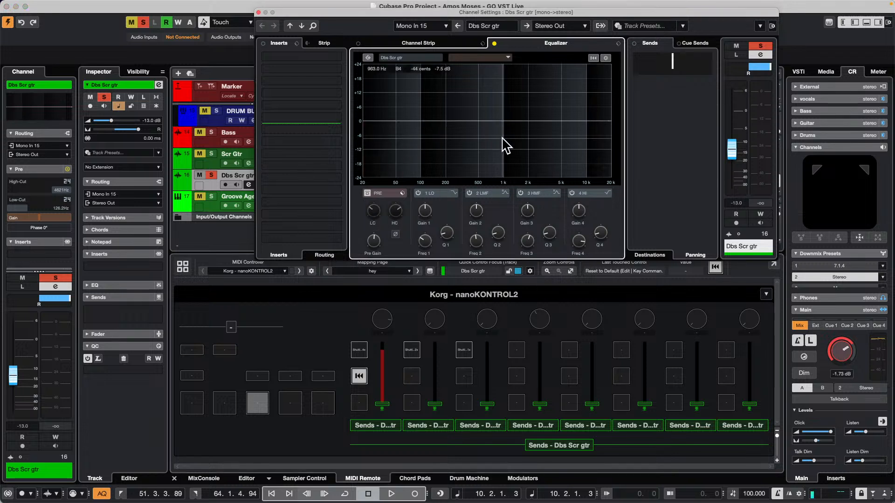
Boost the low-mid band and cut the high-mid and high bands, and reset the equalizer again, confirming the reset
click(463, 109)
drag(463, 109, 464, 104)
click(535, 137)
click(549, 147)
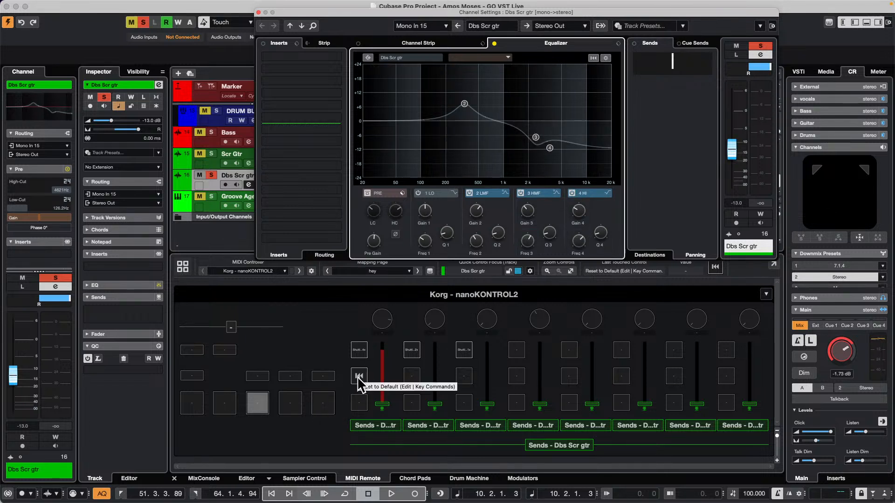
key(super+BackSpace)
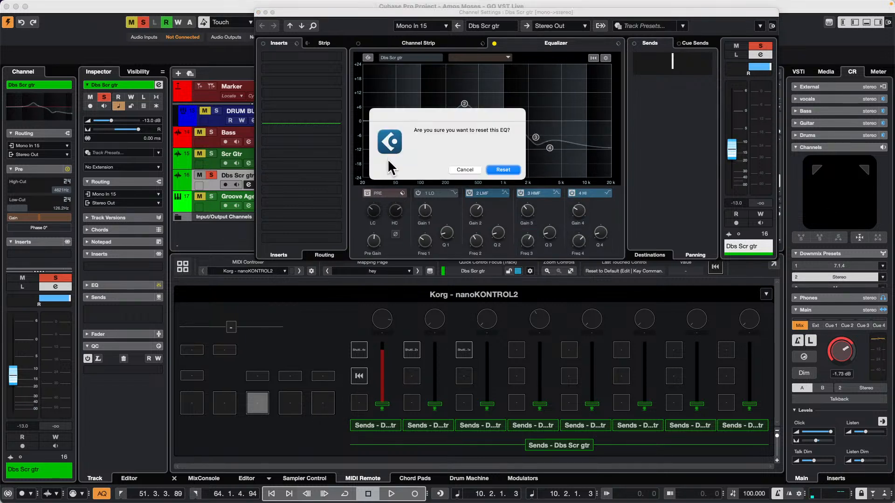
click(512, 169)
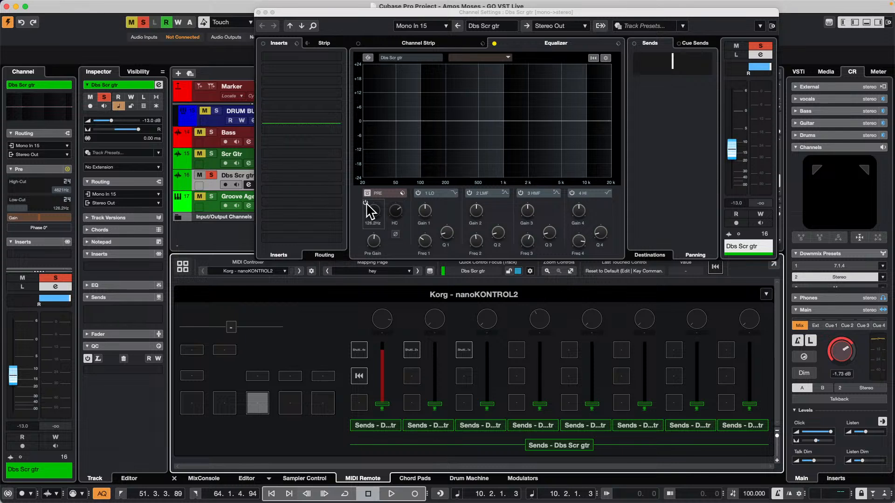
Search the key commands for "filter", look through the matches for a PRE filter command and close the Key Commands window
click(82, 5)
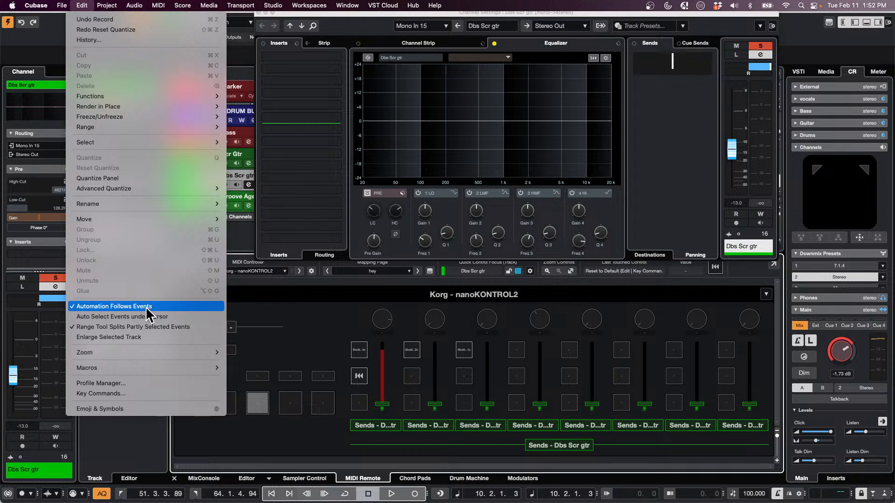
mouse_move(132, 356)
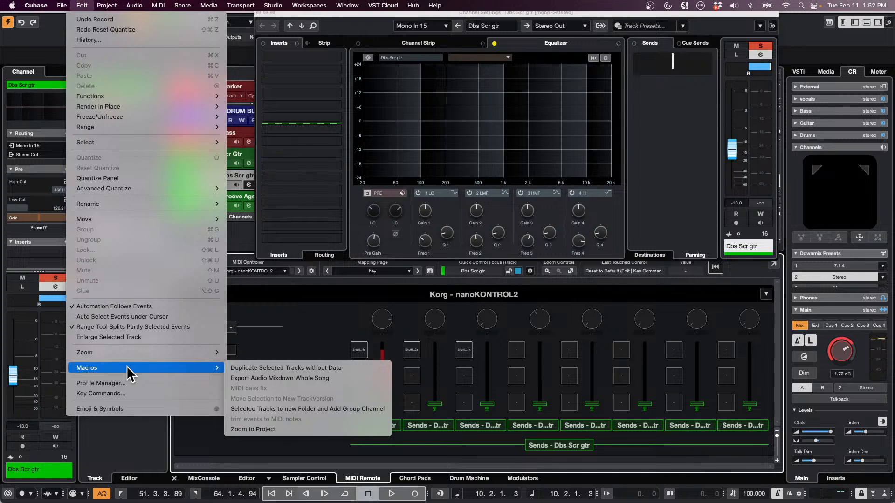
click(126, 394)
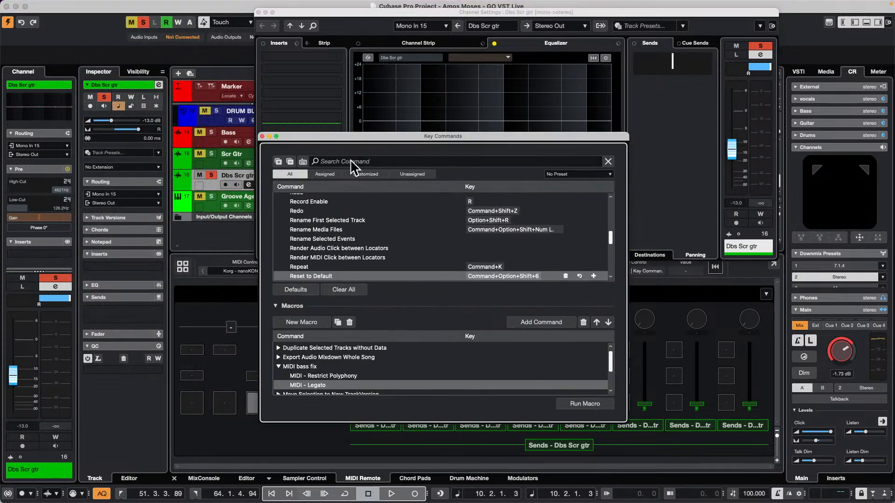
text(HC\)
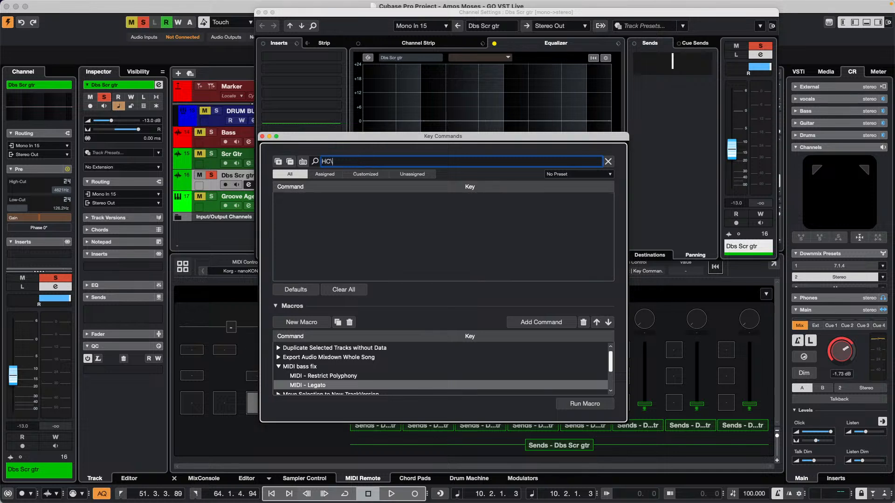
key(BackSpace)
key(BackSpace)
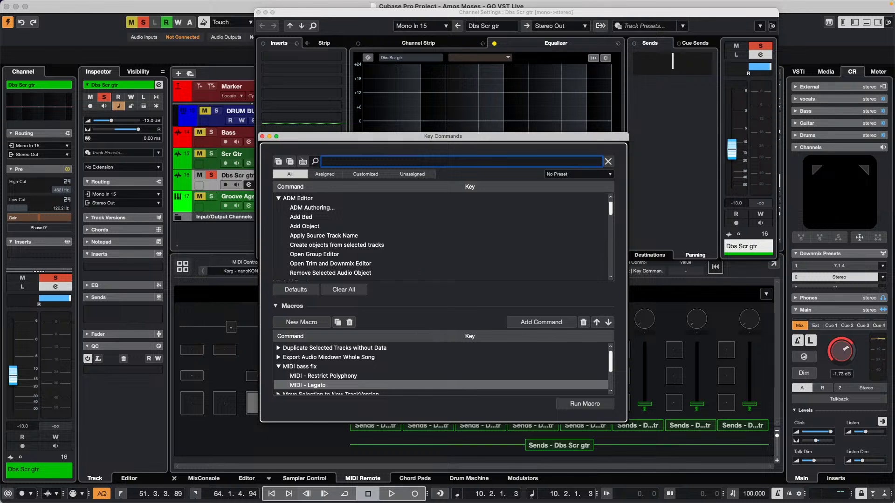
text(filter)
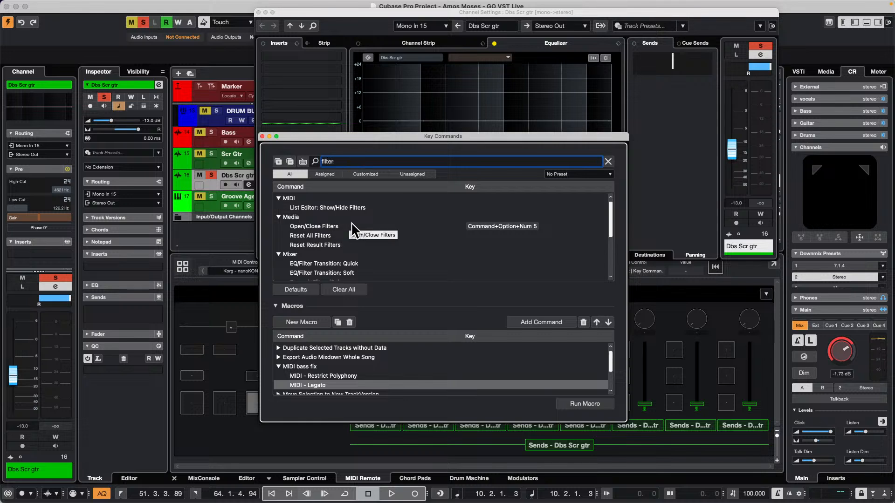
scroll(351, 222, down, 5)
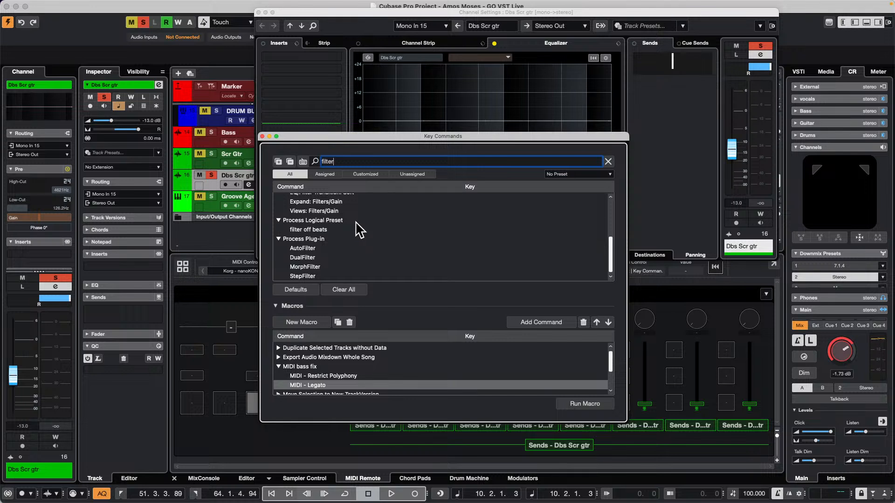
scroll(359, 228, up, 5)
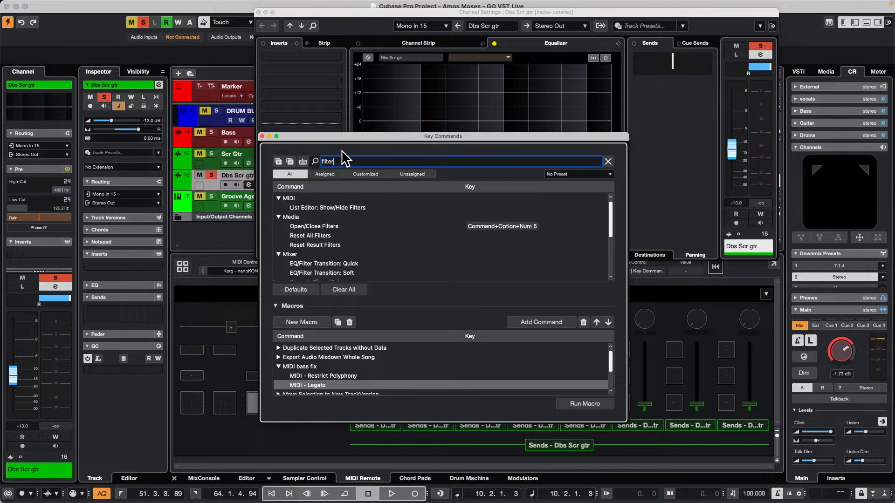
click(262, 137)
Reshape the Dbs Scr gtr channel's curve using the four EQ bands, and reset the equalizer, confirming the reset
drag(445, 122, 446, 148)
click(522, 108)
click(553, 101)
key(BackSpace)
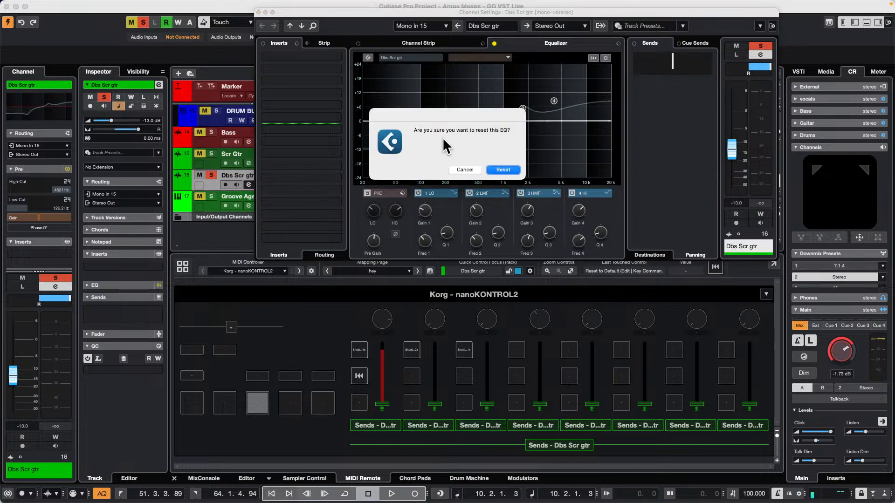
click(504, 169)
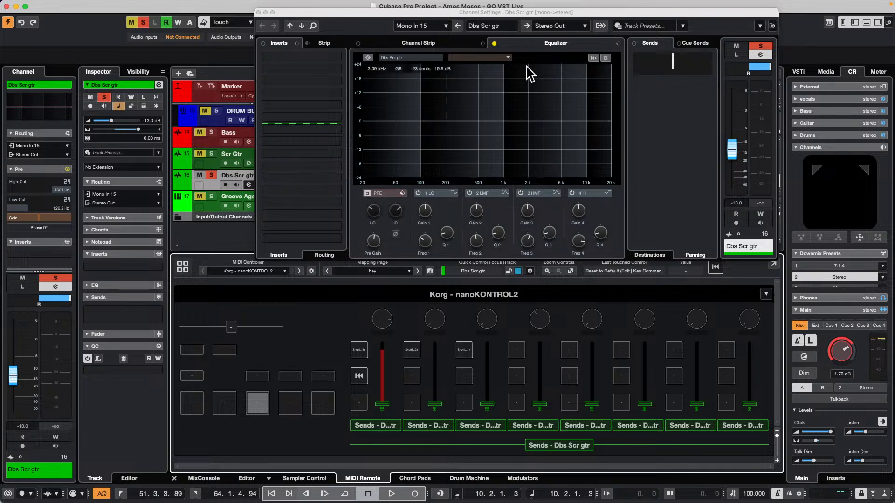
Search the key commands for "pre" and skim the matching commands back to the first category
click(82, 5)
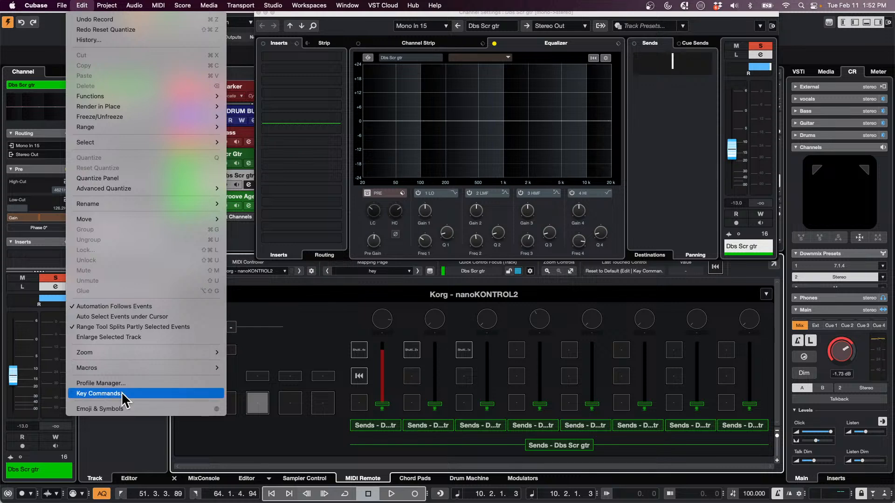
click(141, 397)
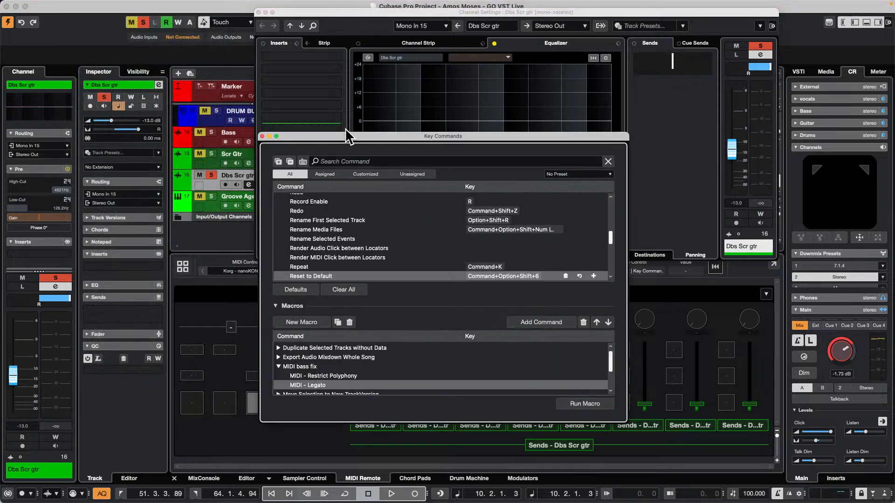
click(395, 161)
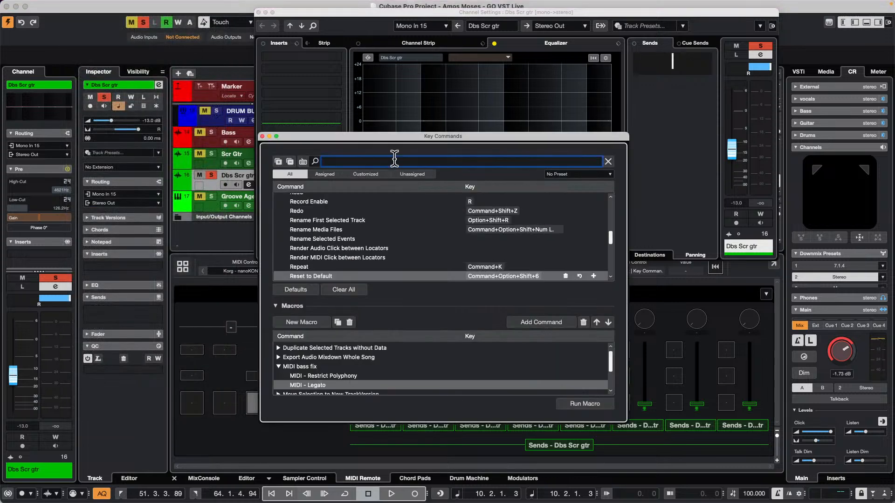
text(pre)
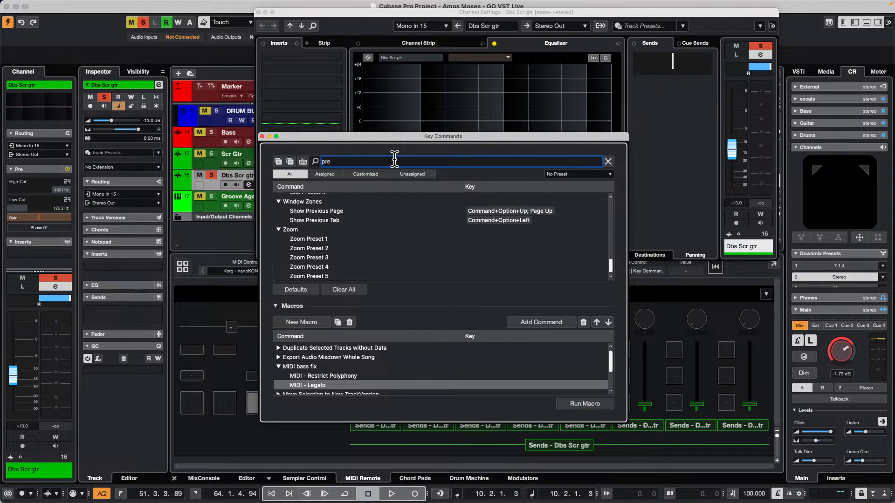
scroll(381, 237, up, 5)
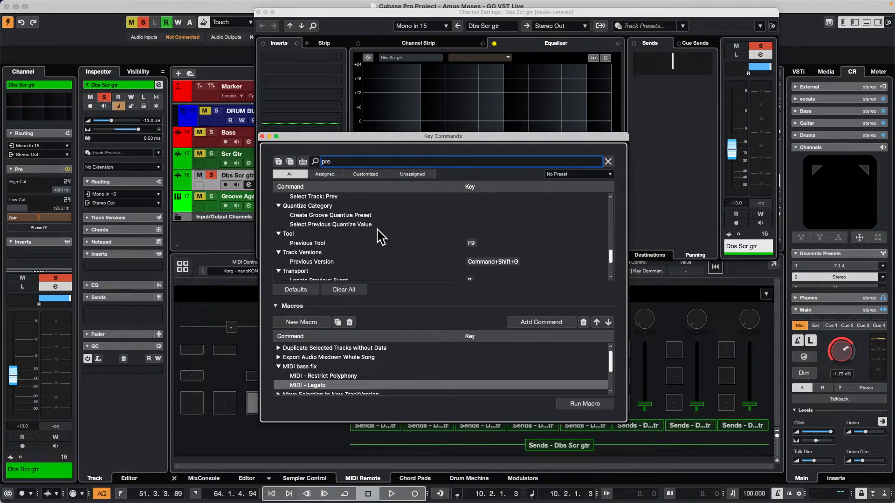
scroll(380, 238, up, 5)
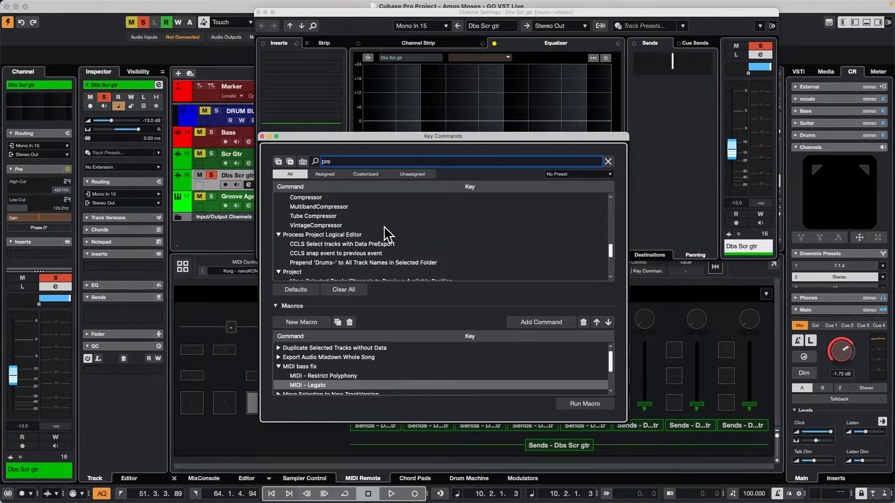
scroll(387, 233, up, 6)
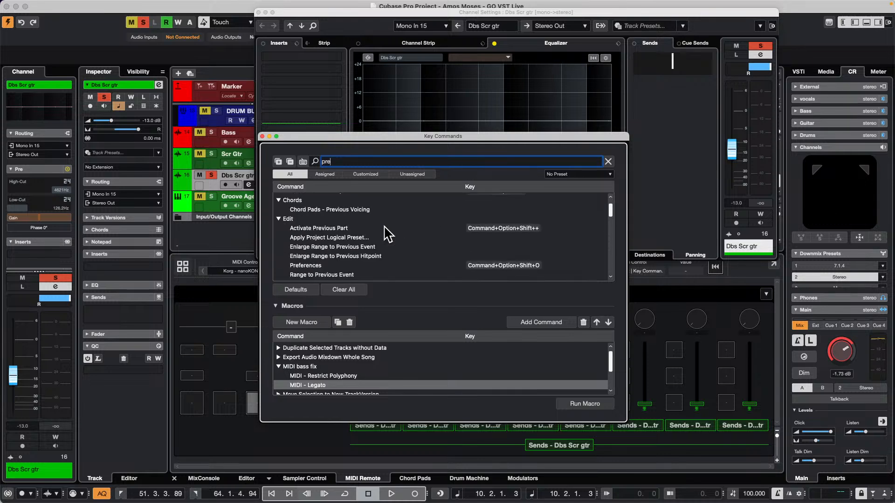
scroll(386, 233, up, 2)
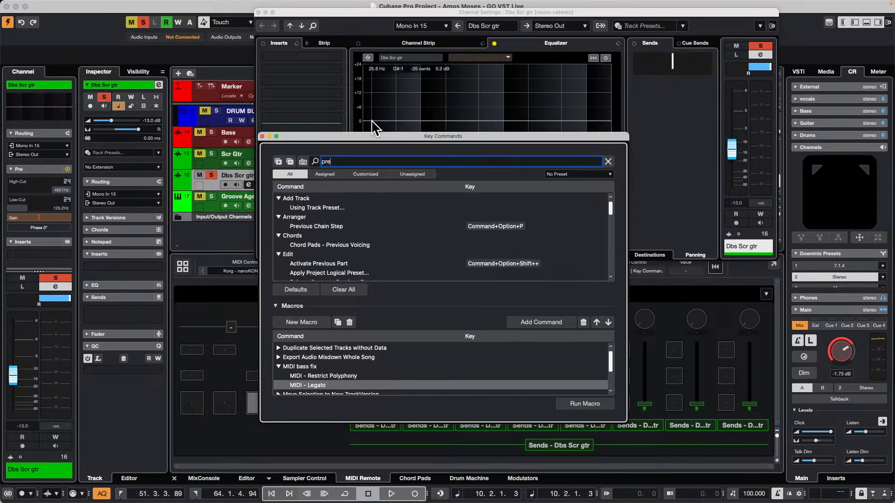
Enlarge the Key Commands window, examine every "pre" match for a PRE filter command, and close it and the channel settings
drag(373, 133, 383, 22)
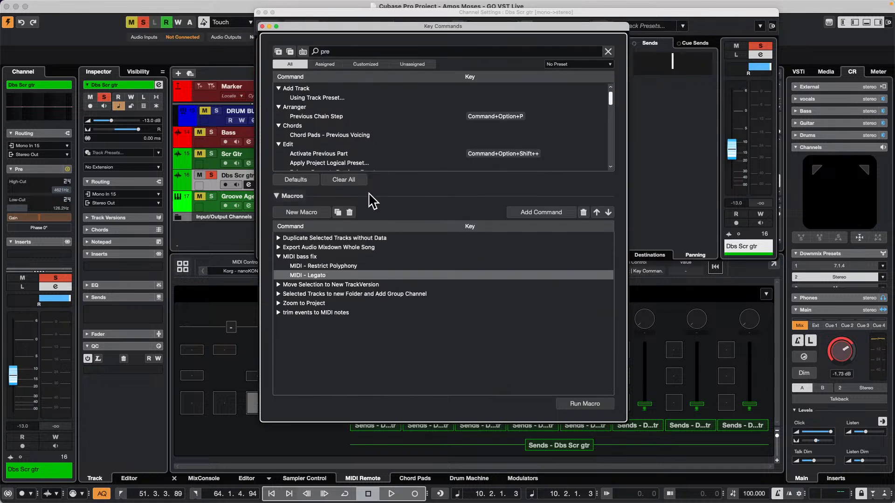
scroll(396, 114, down, 3)
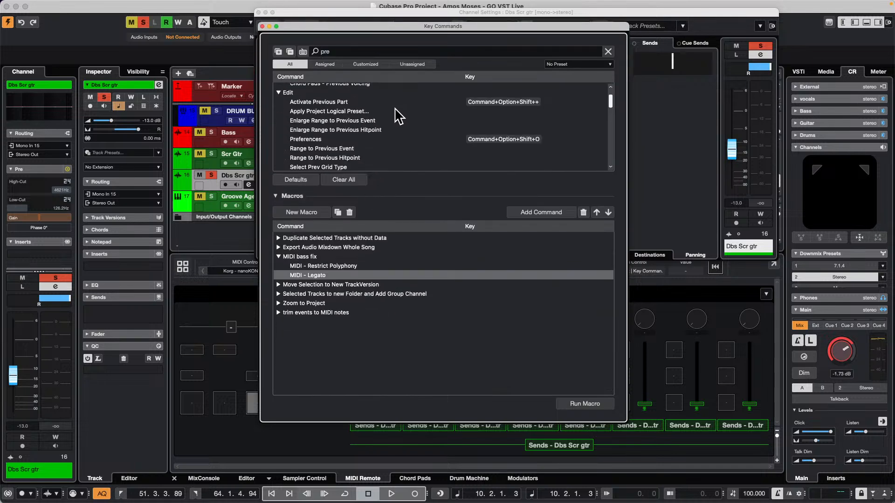
scroll(394, 109, down, 2)
scroll(410, 114, up, 3)
scroll(412, 118, down, 5)
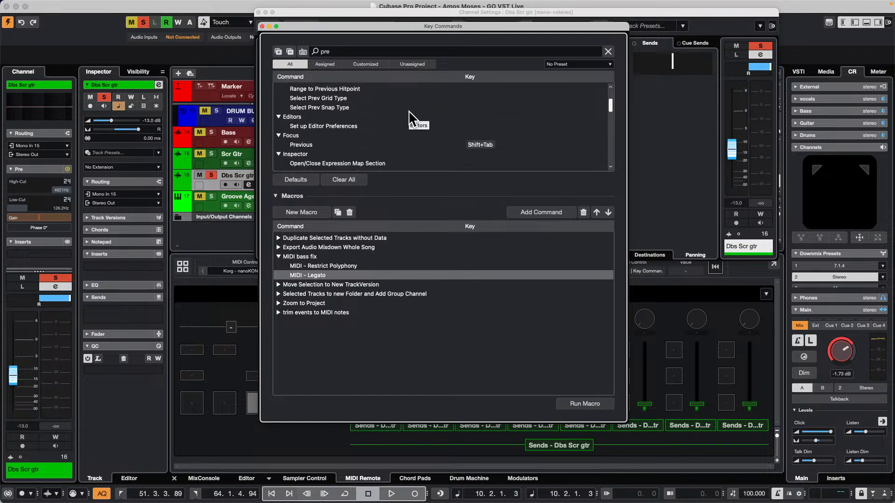
scroll(413, 120, down, 4)
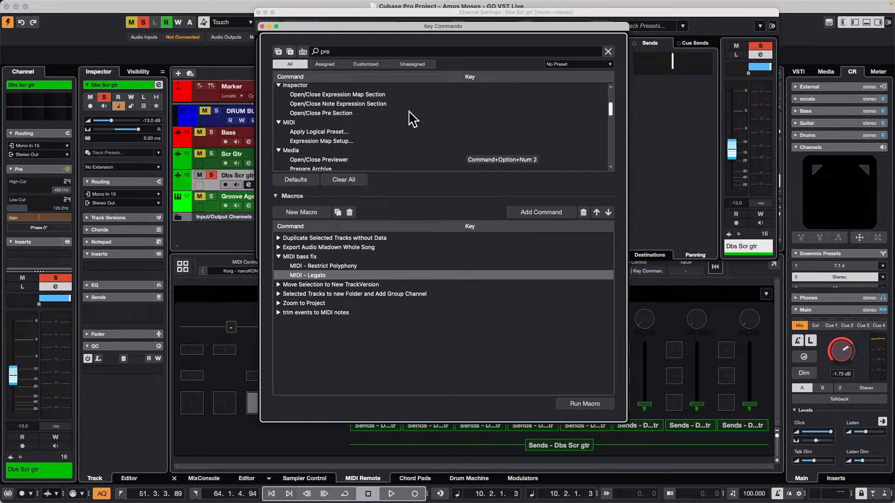
scroll(412, 119, down, 1)
scroll(412, 120, down, 5)
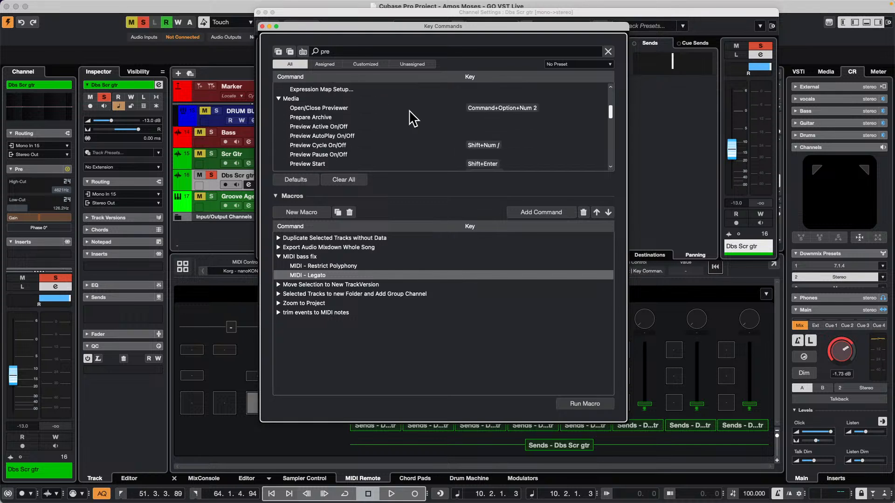
scroll(413, 120, down, 2)
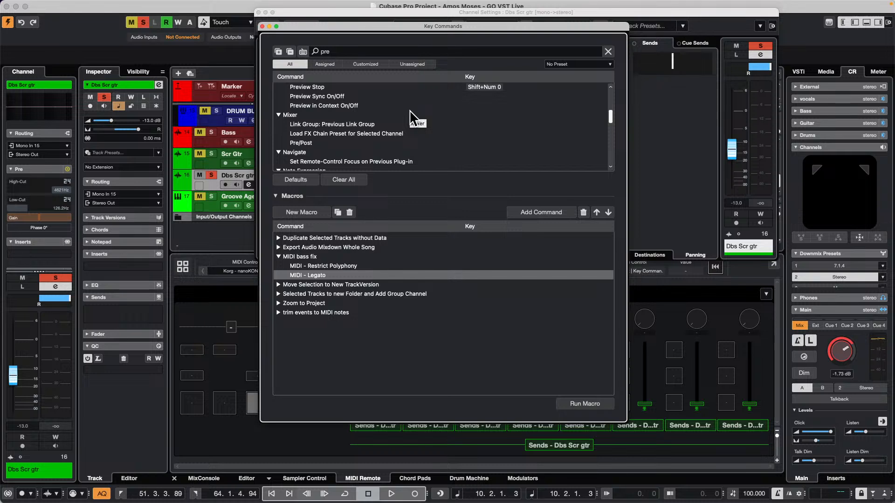
scroll(412, 118, down, 1)
scroll(413, 119, down, 5)
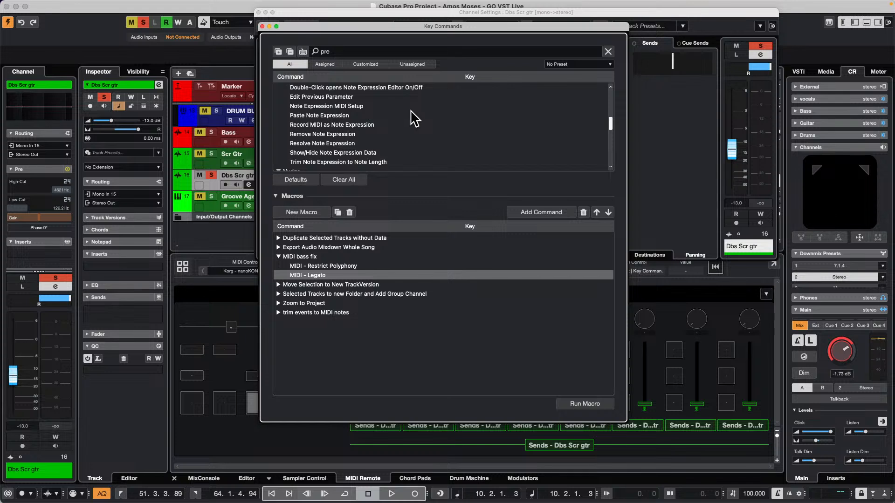
scroll(412, 118, down, 5)
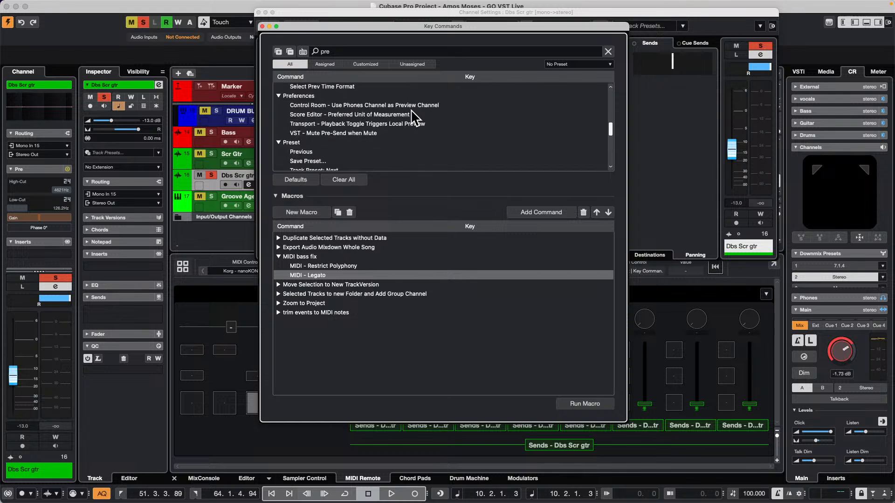
scroll(411, 111, down, 2)
scroll(413, 118, down, 2)
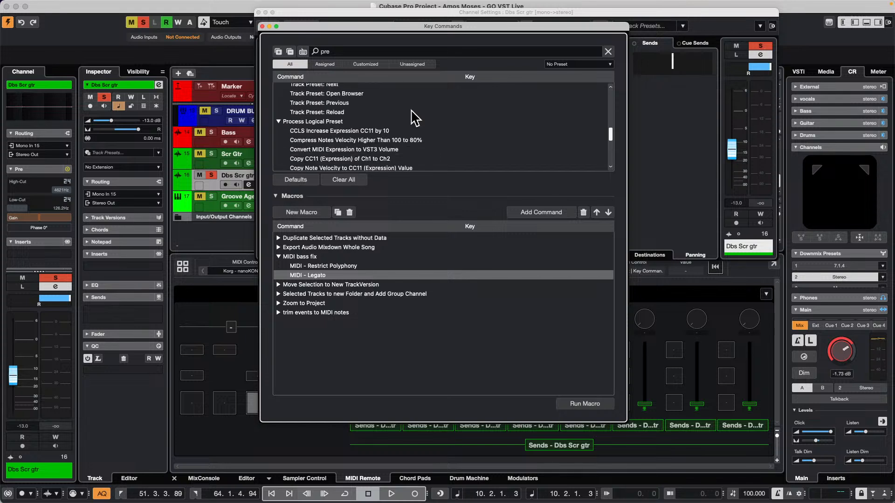
scroll(412, 119, down, 6)
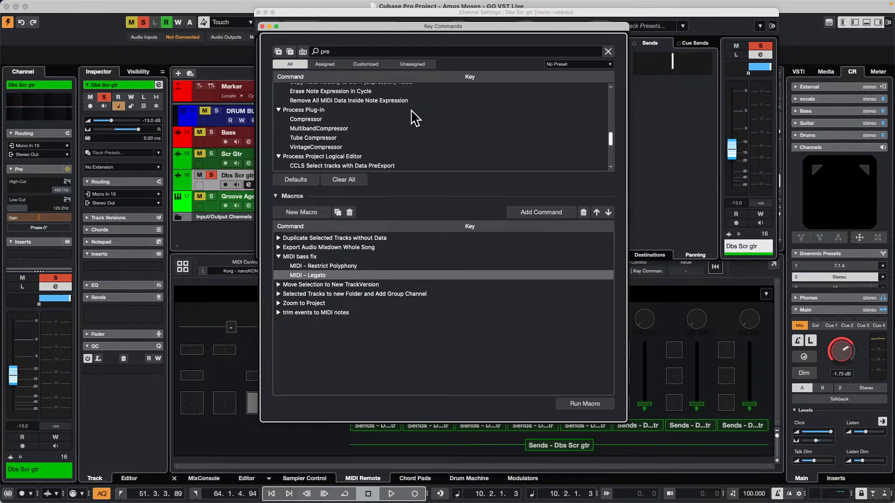
scroll(415, 119, down, 4)
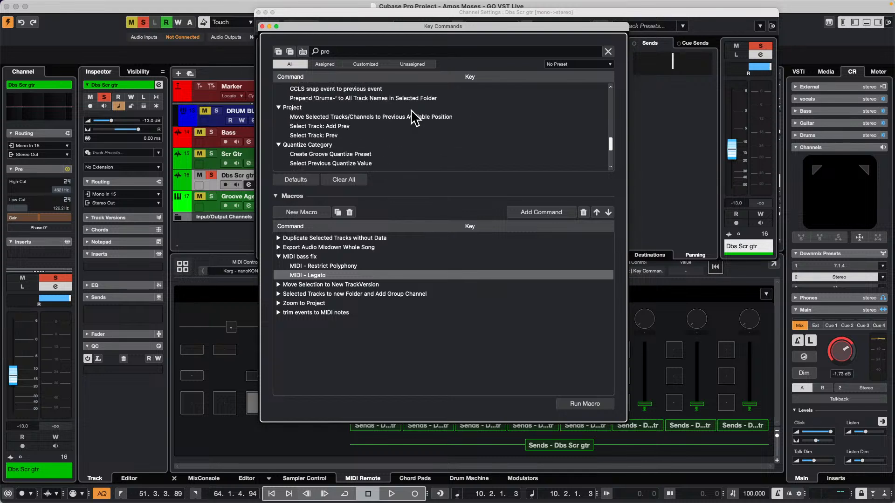
scroll(414, 118, down, 2)
scroll(414, 118, down, 6)
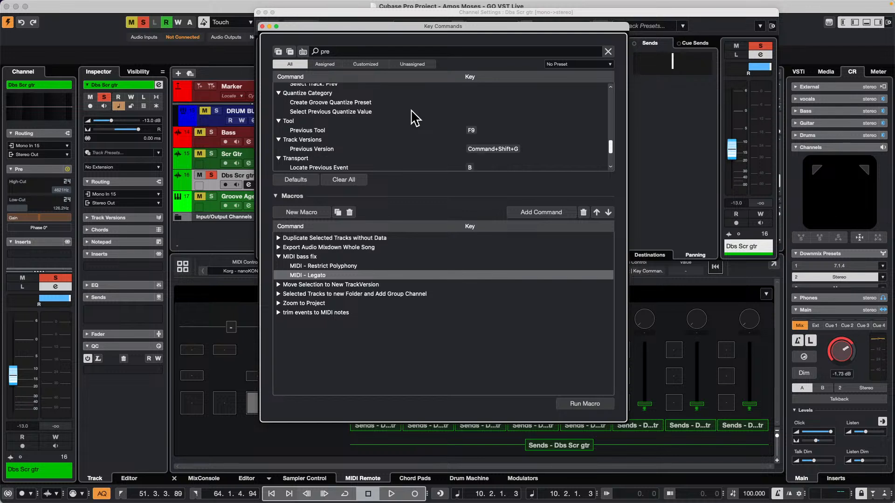
scroll(414, 119, down, 3)
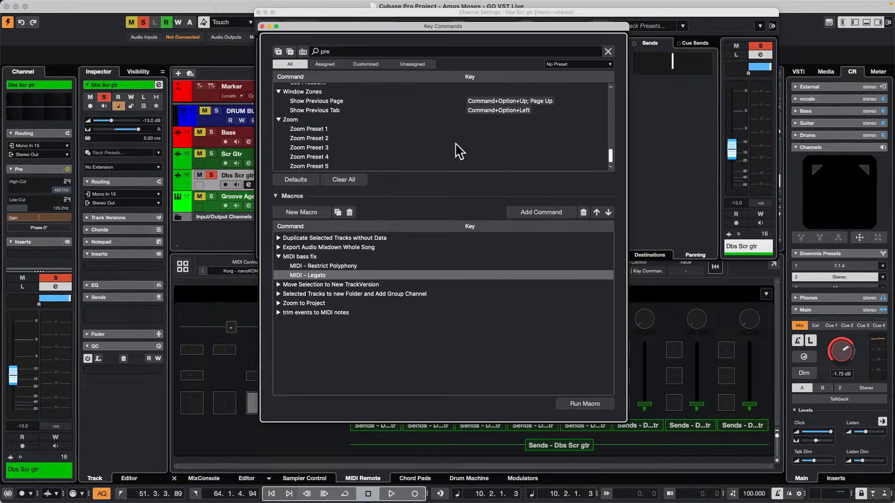
click(261, 25)
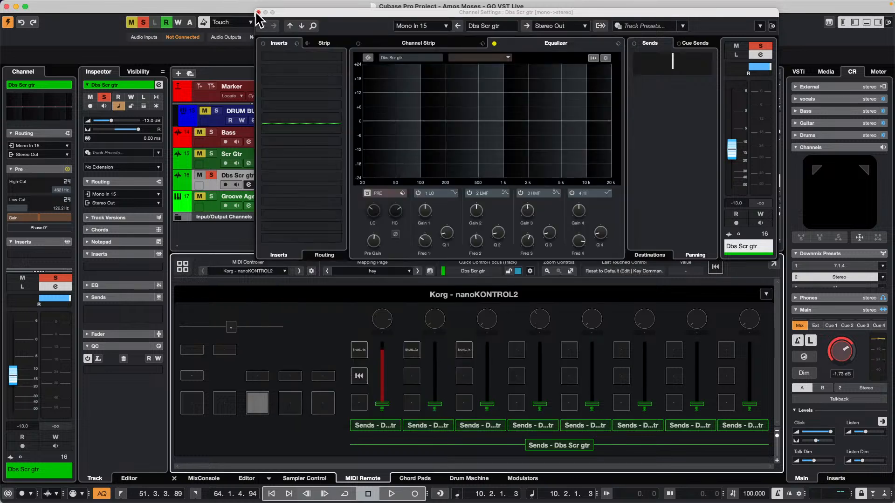
click(259, 12)
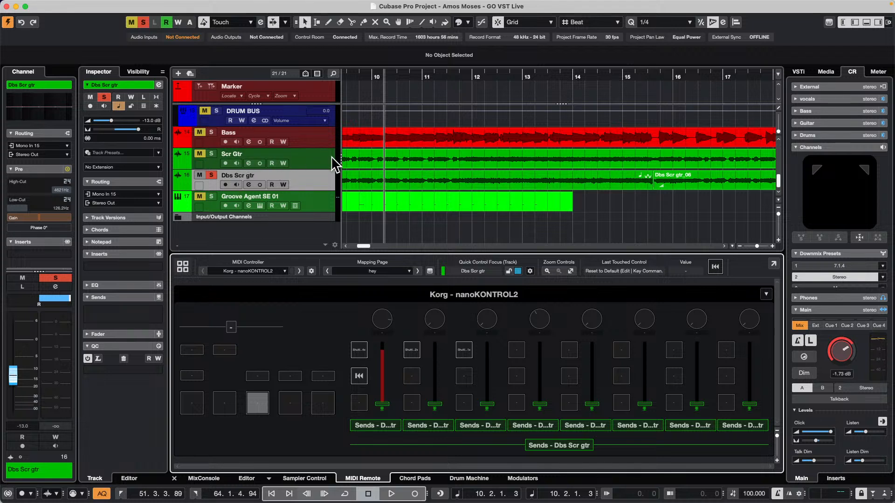
Move the playhead to the project start with the arrangement zoomed out, and select the first Scr Gtr_11 event on the Scr Gtr track
click(390, 74)
drag(389, 74, 232, 65)
click(314, 164)
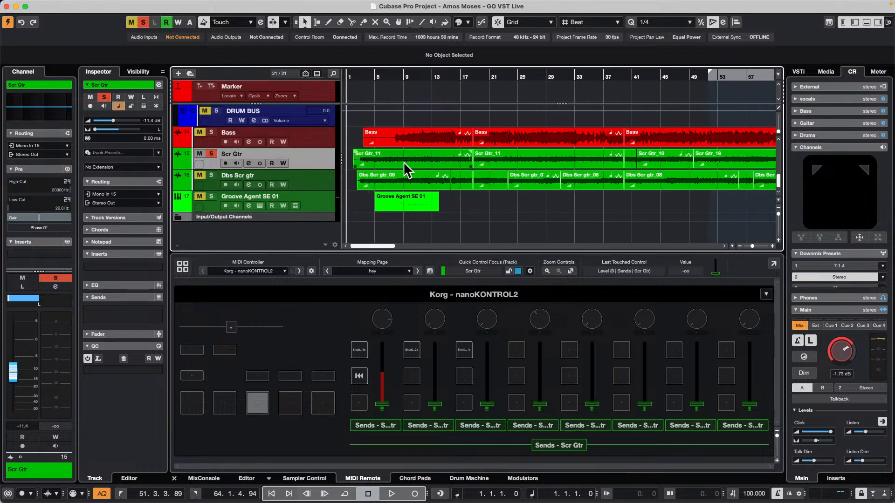
click(439, 160)
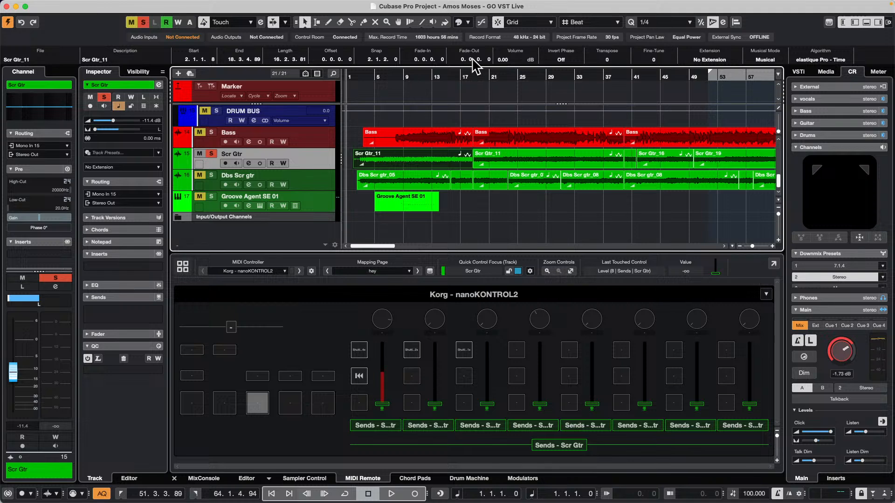
Color the first Scr Gtr_11 event with Color 9 and deselect it
click(467, 22)
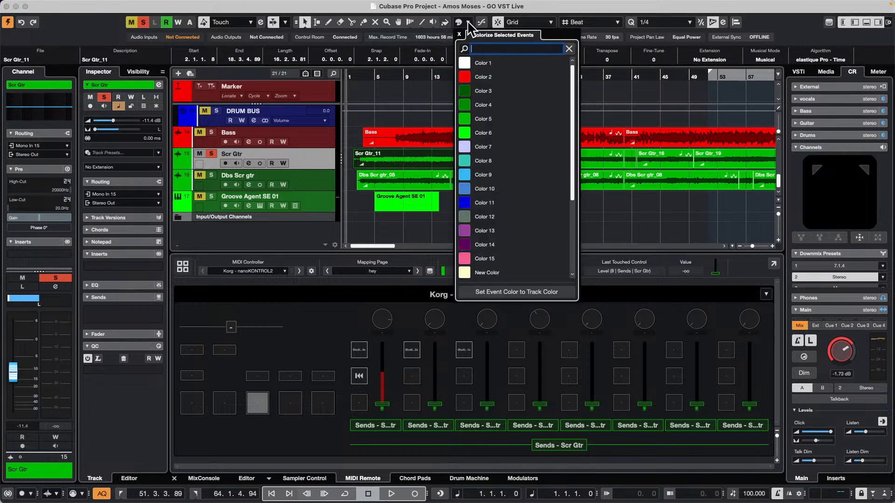
click(468, 175)
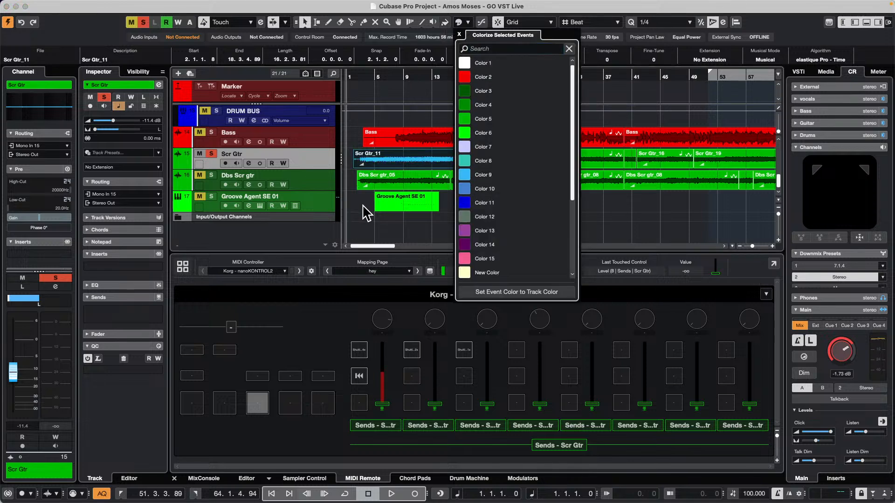
click(364, 206)
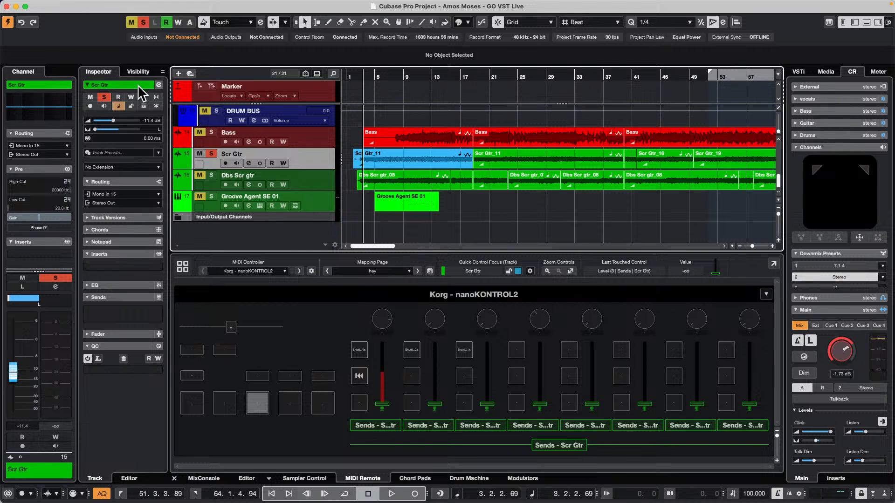
Cycle the Scr Gtr track through different palette colors from its Inspector title
scroll(138, 85, up, 3)
scroll(139, 86, down, 3)
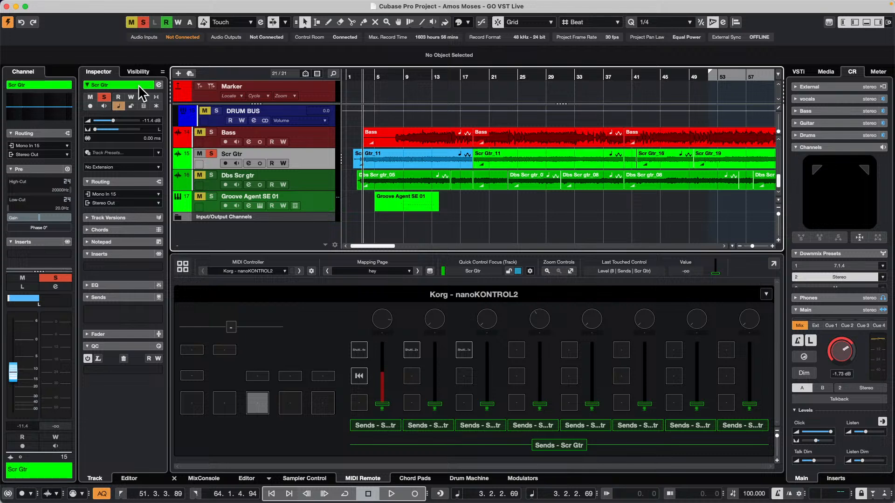
scroll(138, 84, down, 1)
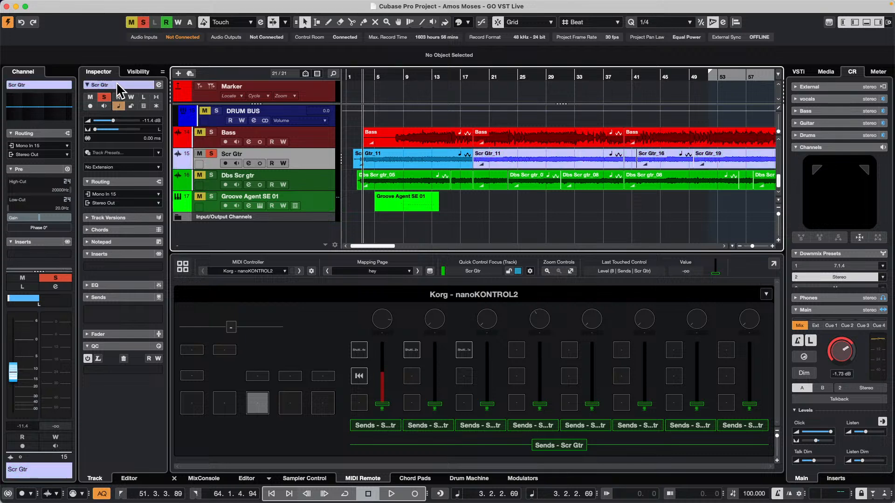
scroll(121, 86, down, 1)
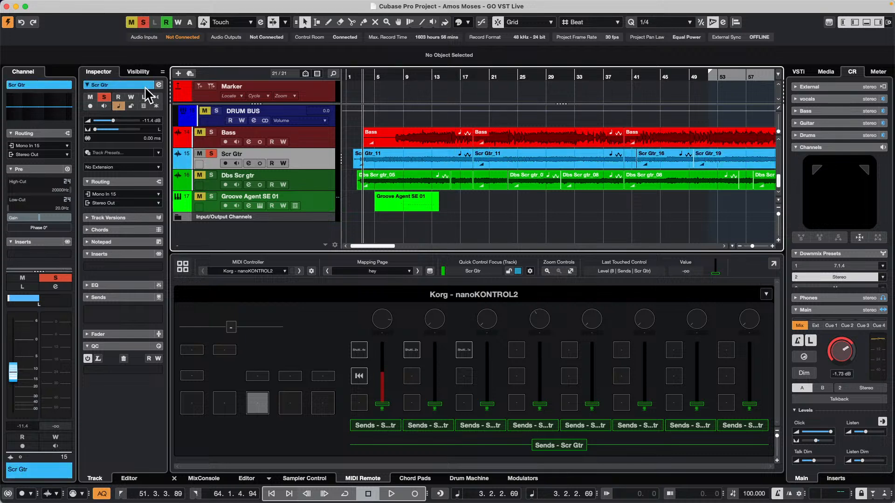
scroll(144, 85, down, 2)
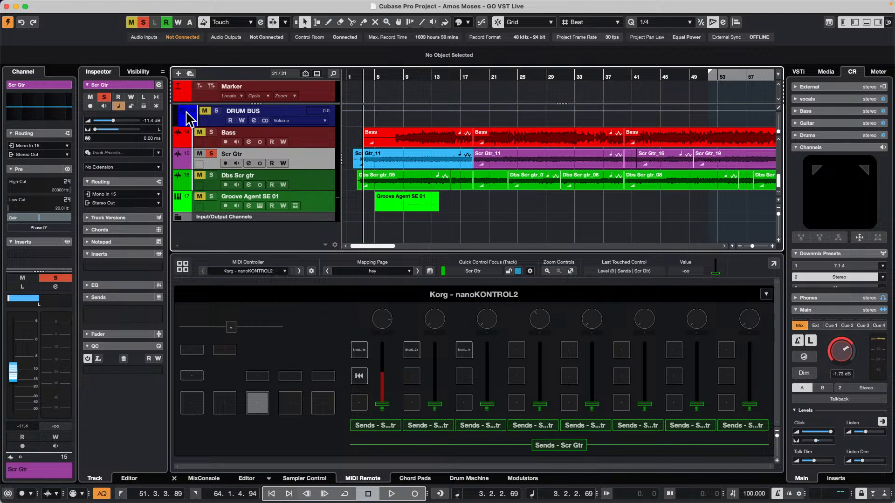
scroll(124, 86, down, 3)
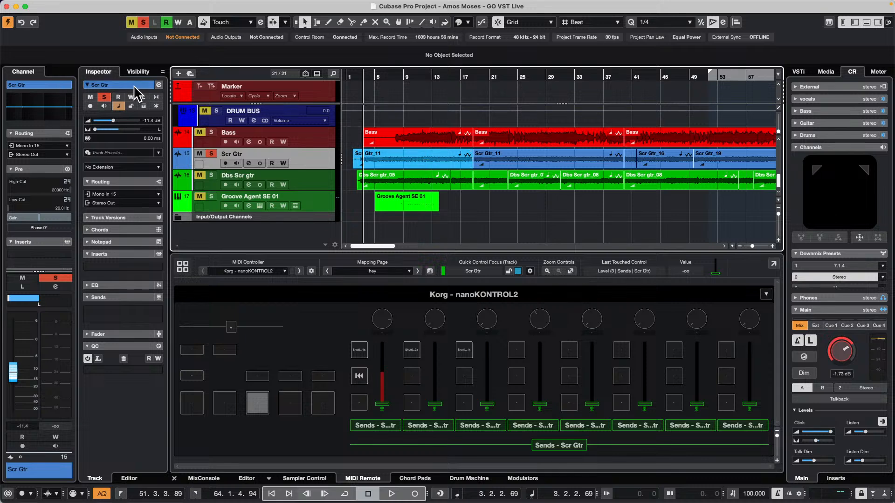
scroll(133, 83, up, 4)
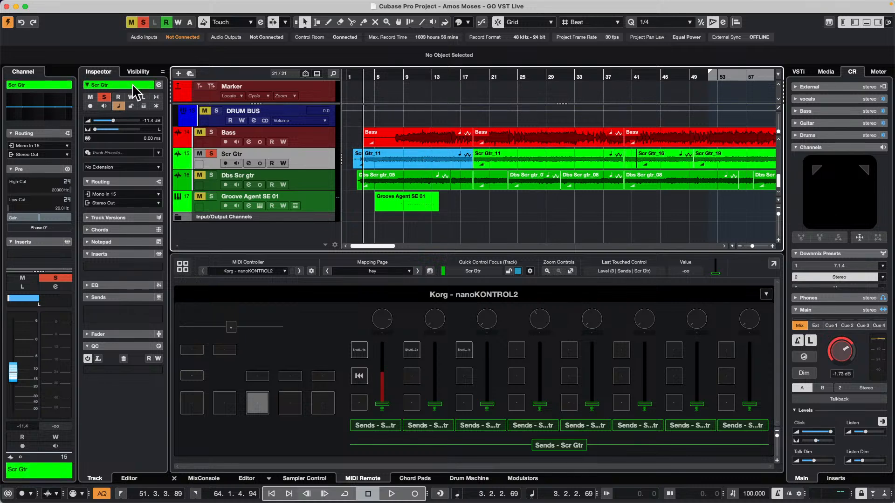
scroll(132, 83, up, 8)
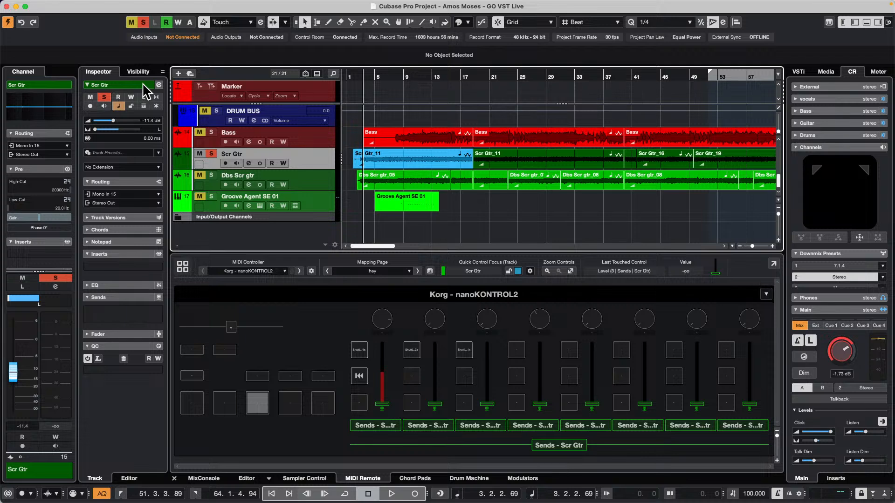
scroll(143, 84, down, 8)
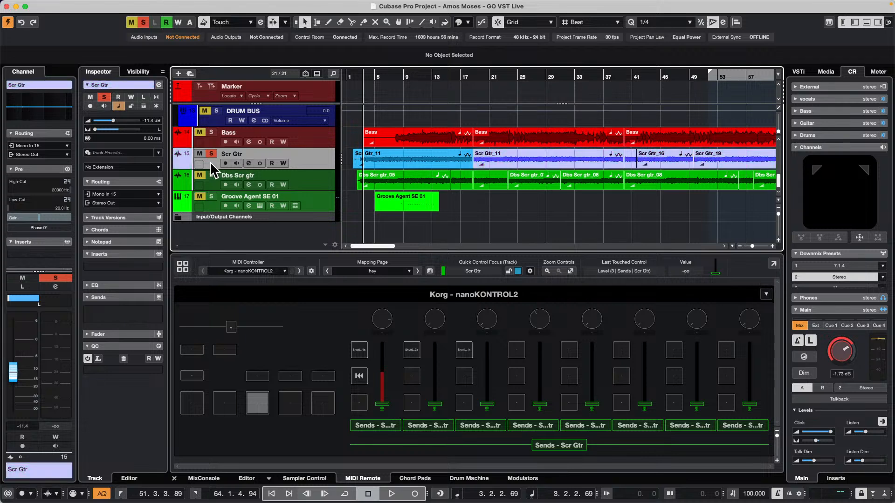
Set the Scr Gtr track to Color 8, and match the first Scr Gtr_11 event's color to the track
click(183, 157)
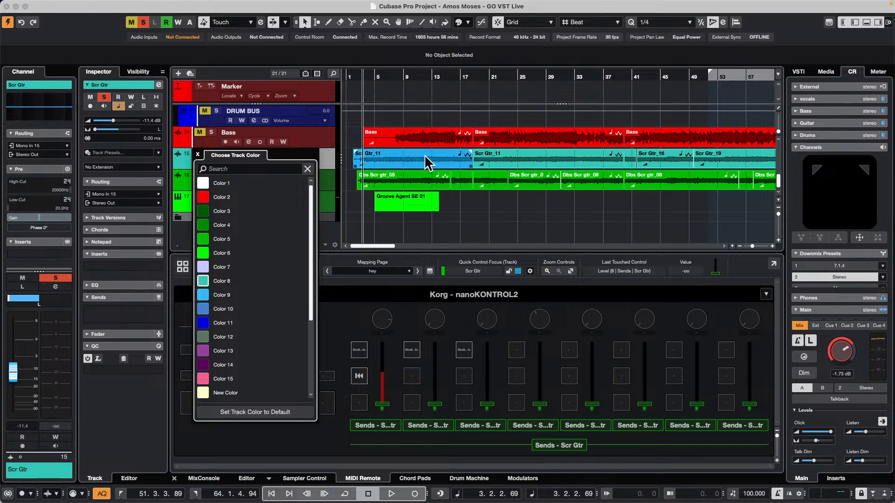
click(510, 216)
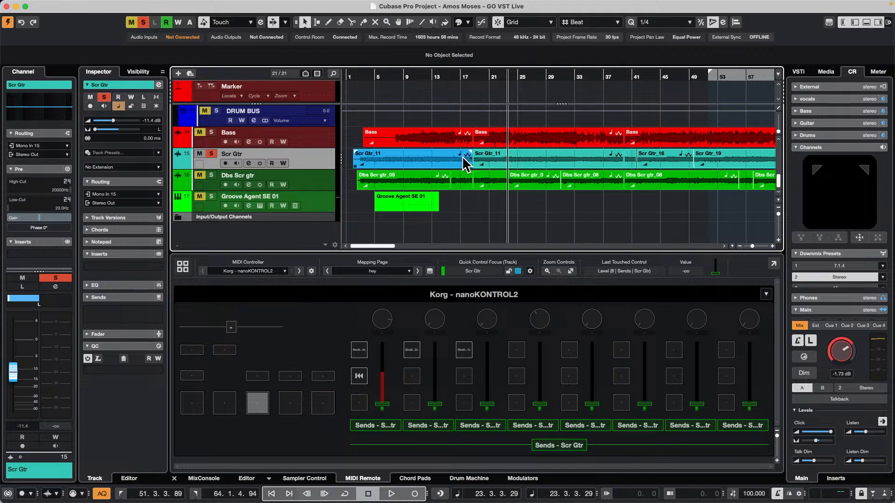
click(424, 158)
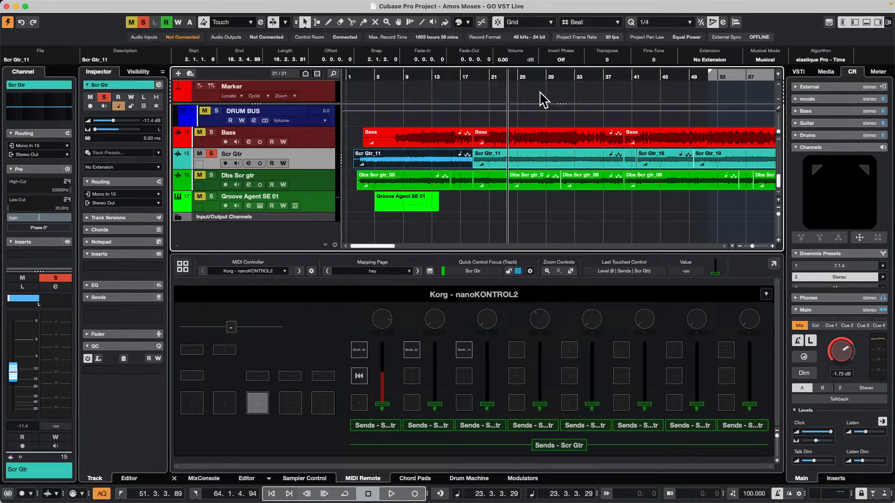
click(460, 22)
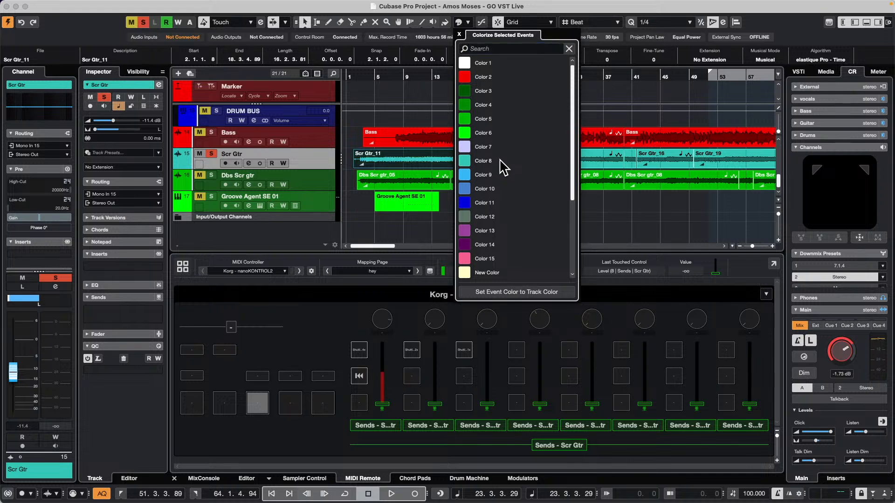
click(368, 221)
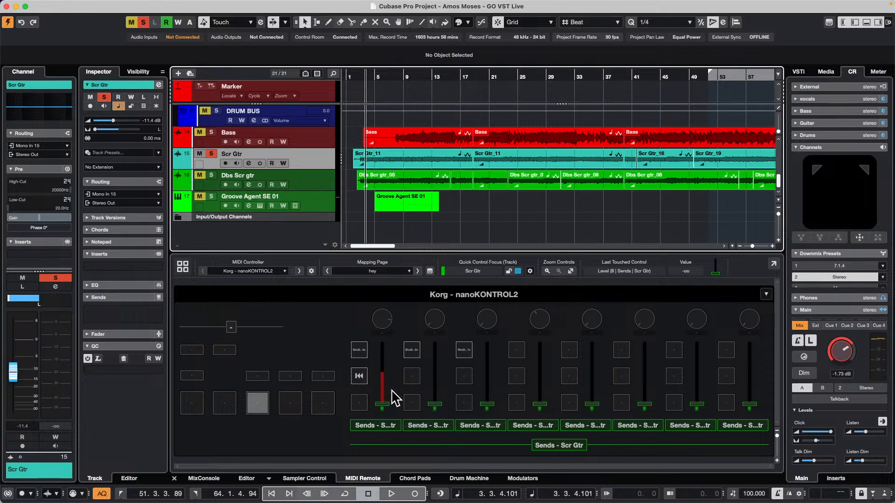
Add a drum track with the default settings from the Drum Machine, and load Kick 2 onto its C1 pad and audition it
click(480, 480)
click(477, 415)
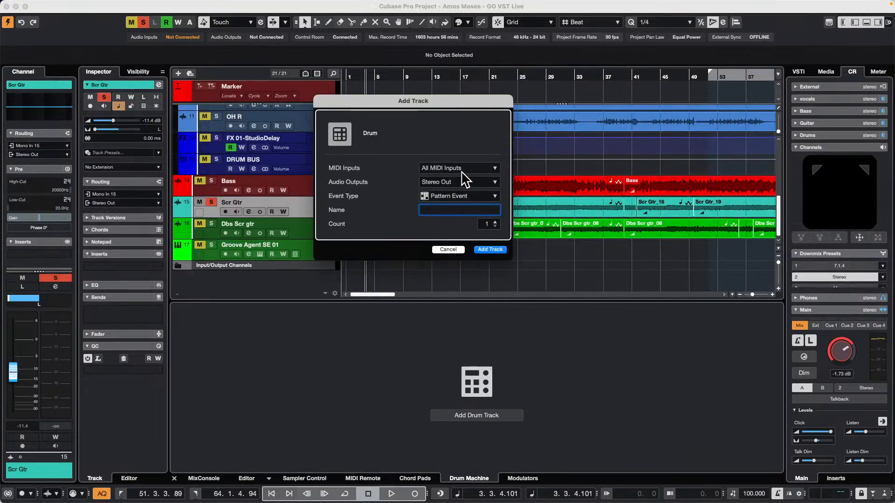
click(489, 250)
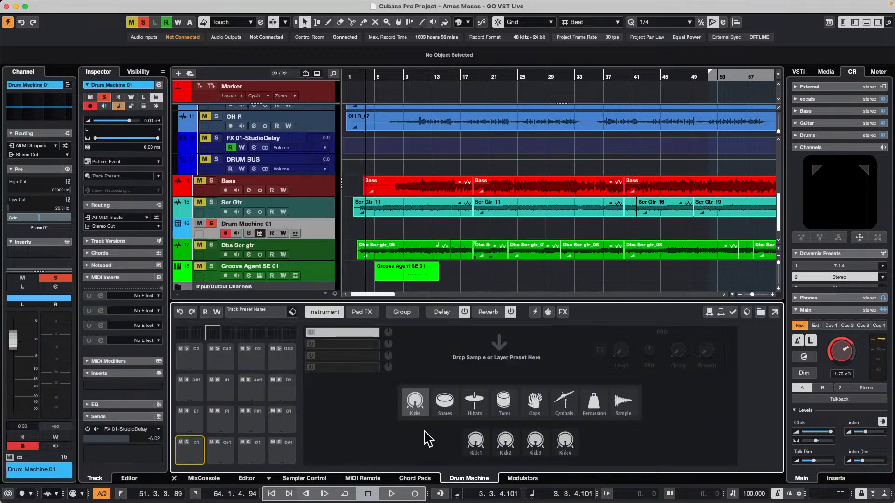
click(507, 443)
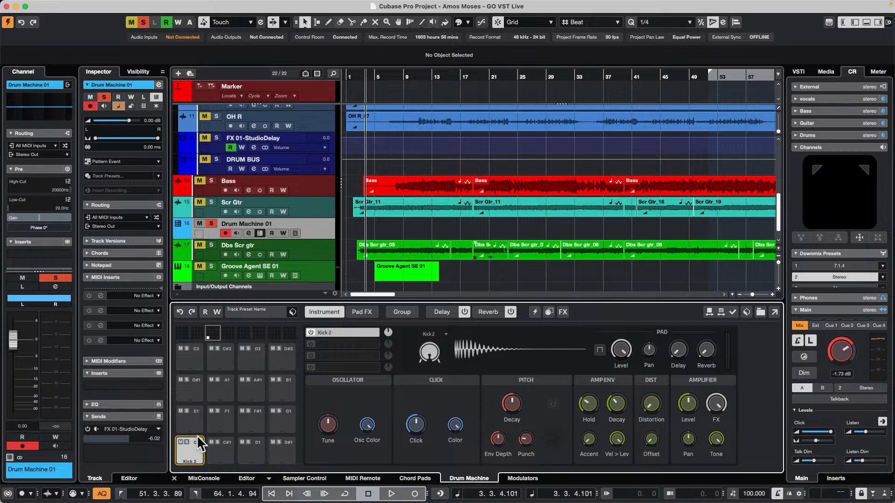
click(187, 446)
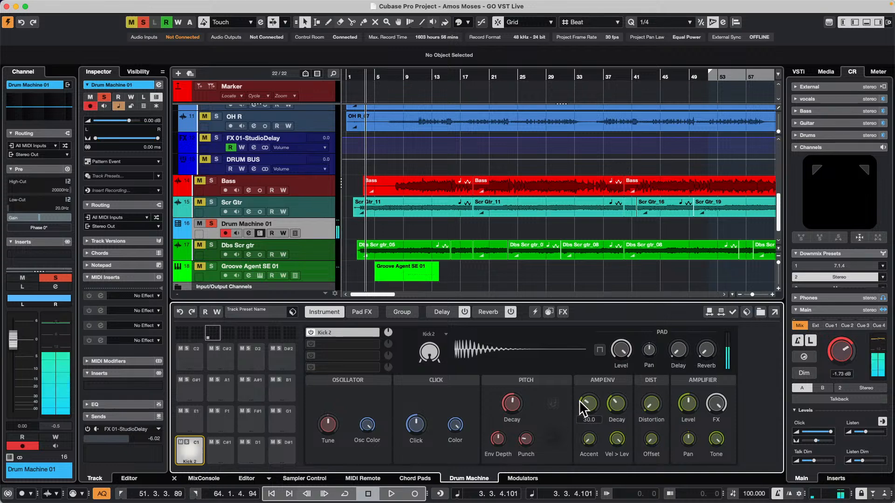
Lengthen the Kick 2 sound by raising the amp envelope's Hold and Decay, and adjust its Accent
drag(588, 382, 590, 370)
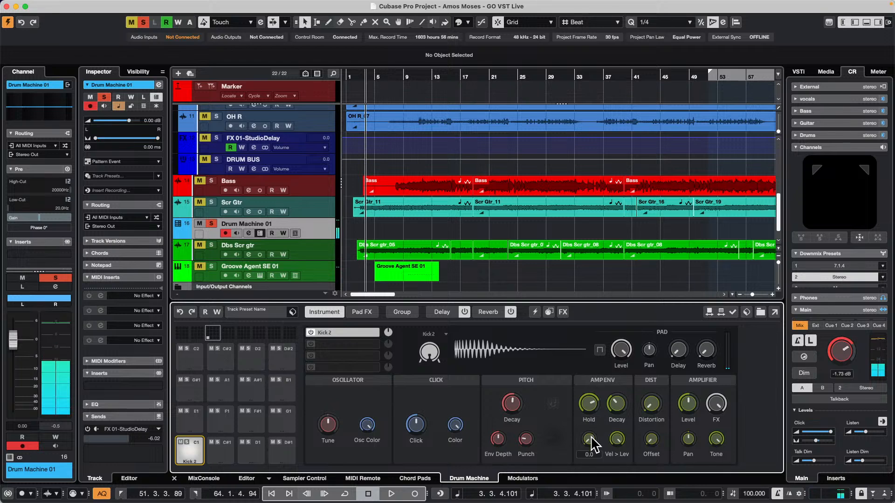
drag(591, 435, 591, 430)
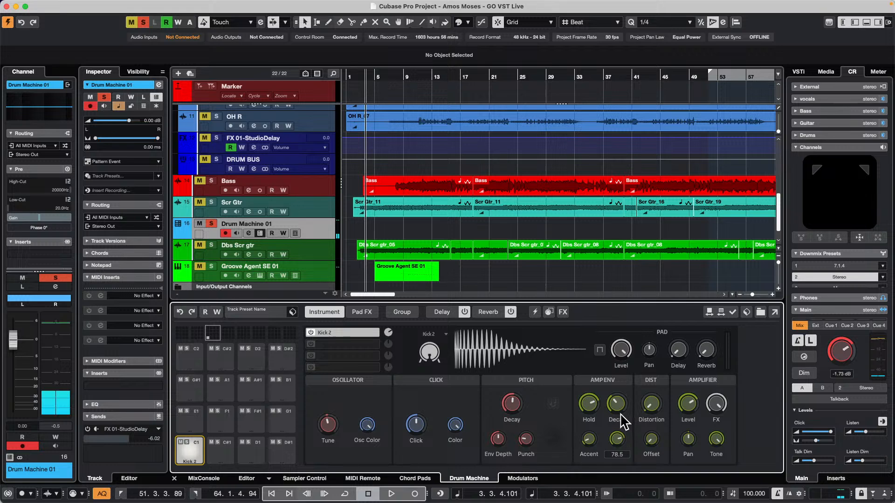
drag(618, 408, 625, 386)
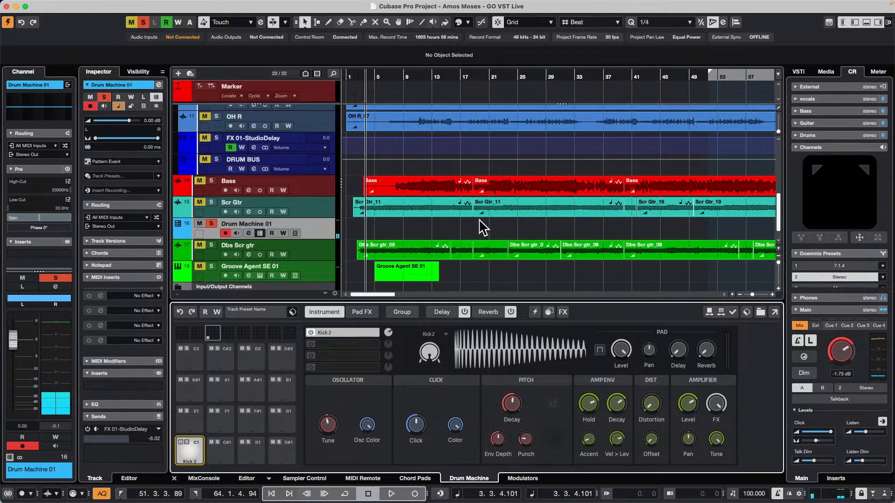
Draw a pattern event on the Drum Machine 01 track from 3.3.1.0 to 14.4.1.0 with the Draw tool
click(410, 275)
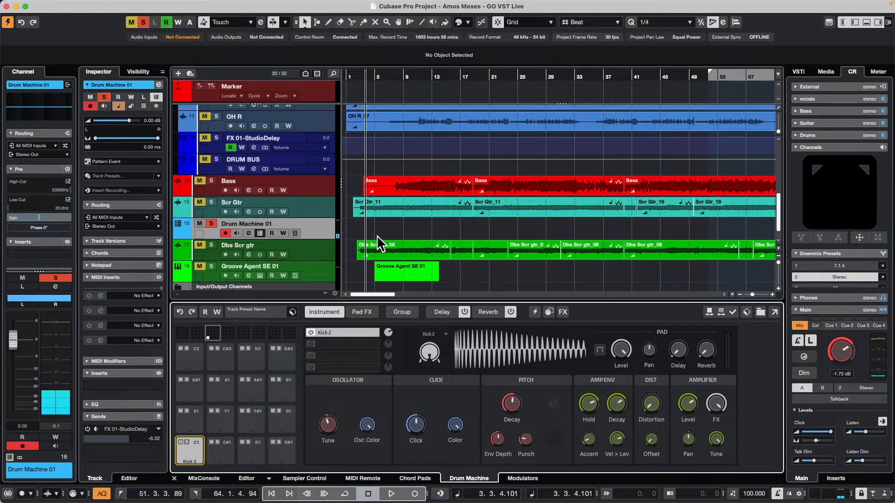
right_click(395, 232)
click(430, 232)
click(422, 233)
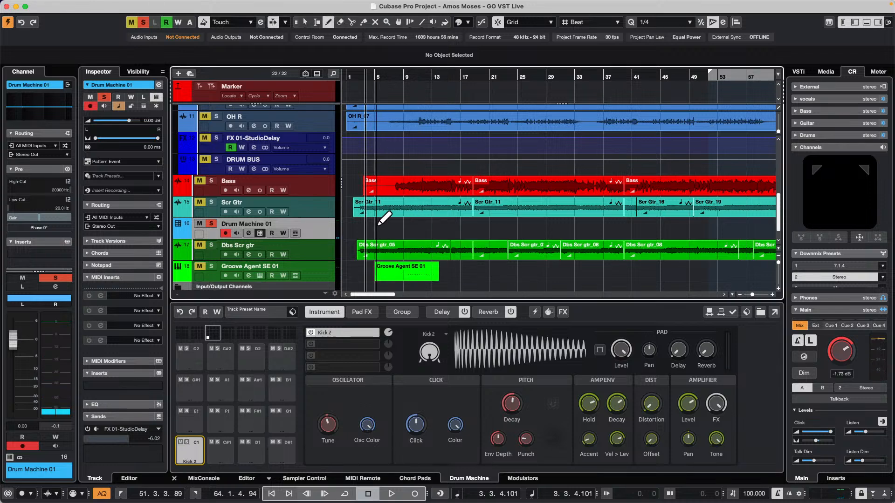
drag(366, 231, 444, 232)
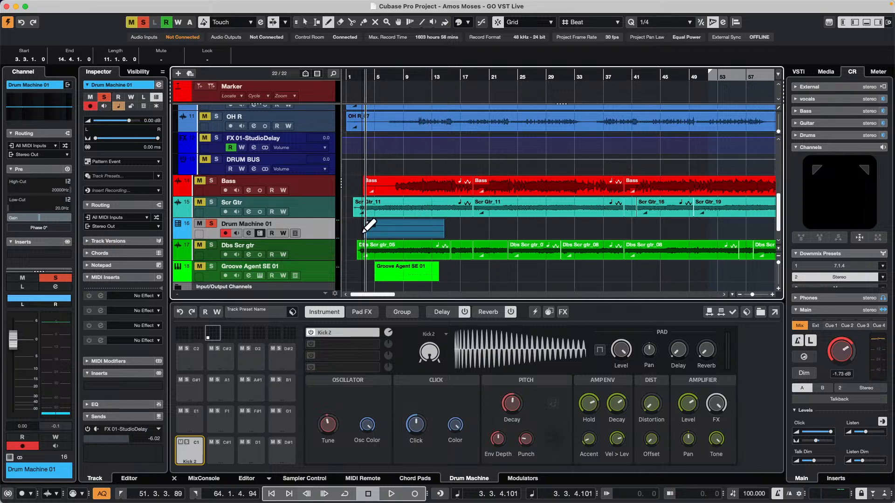
Open the drum event in the pattern editor, give the Kick 2 lane 1/2 steps with the first step active, and play it
right_click(395, 232)
click(392, 237)
double_click(389, 232)
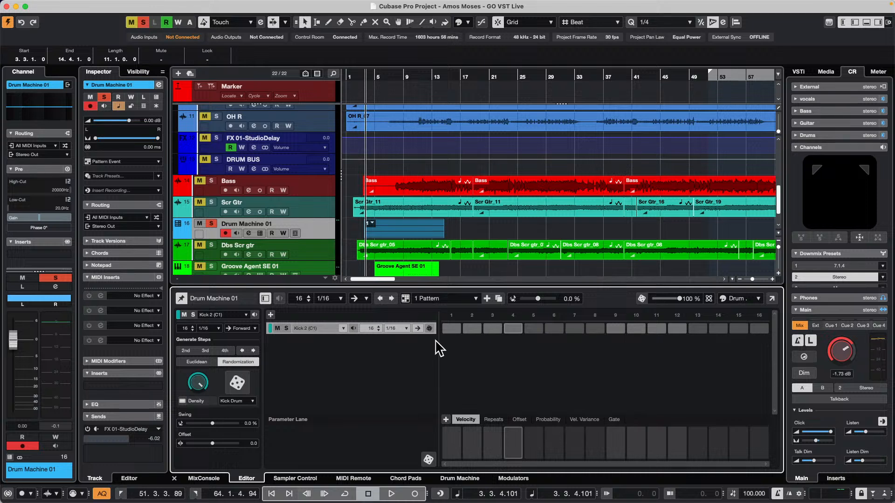
click(396, 328)
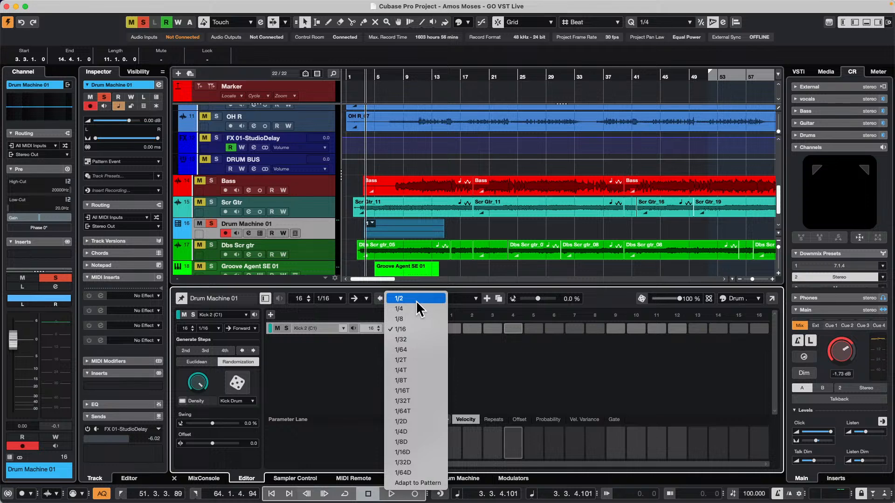
click(416, 301)
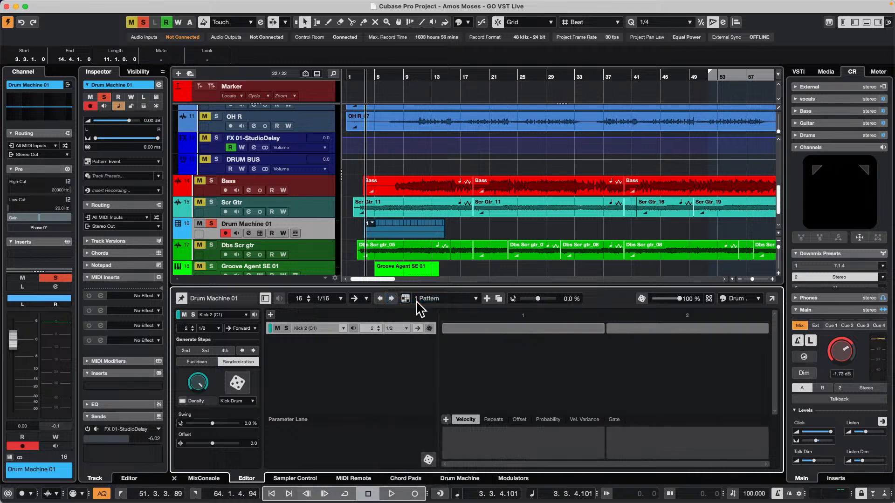
click(448, 330)
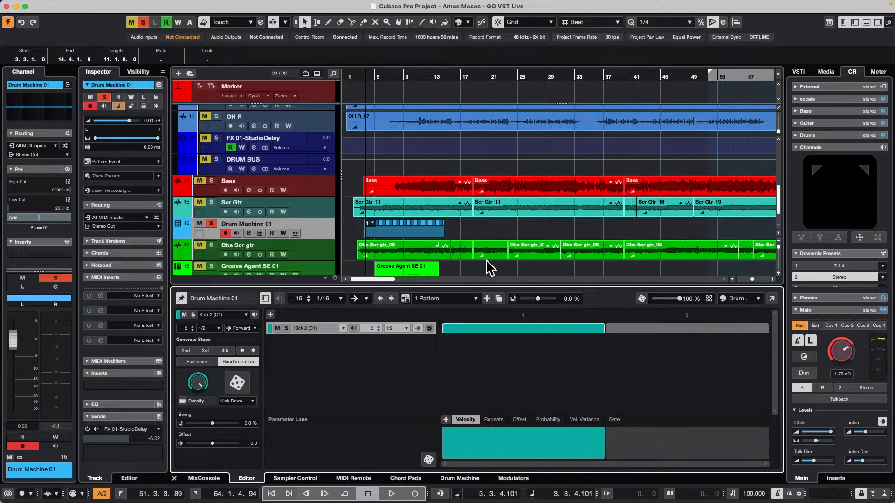
key(space)
key(space)
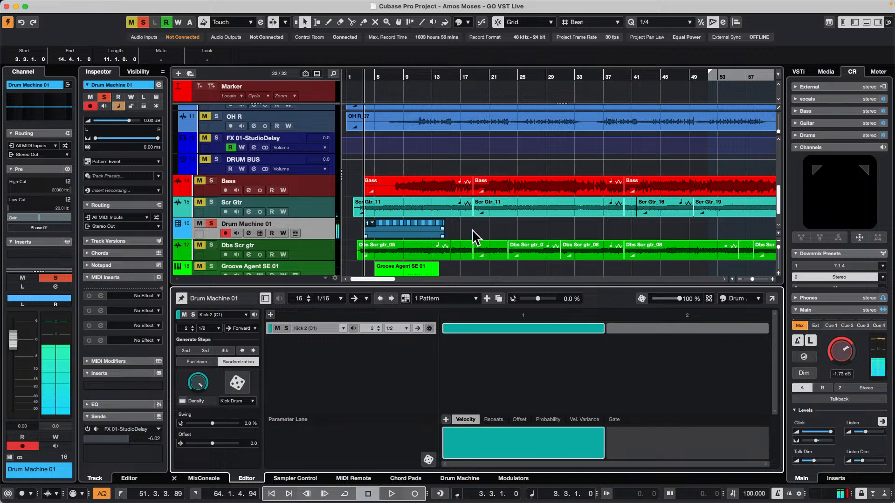
Render the Drum Machine 01 pattern event in place as one event with Complete Signal Path, muting the source event
click(488, 225)
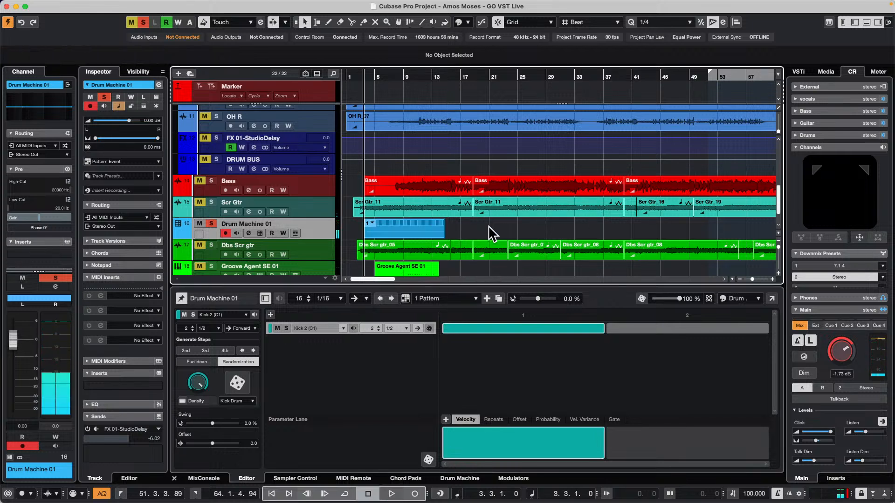
click(386, 226)
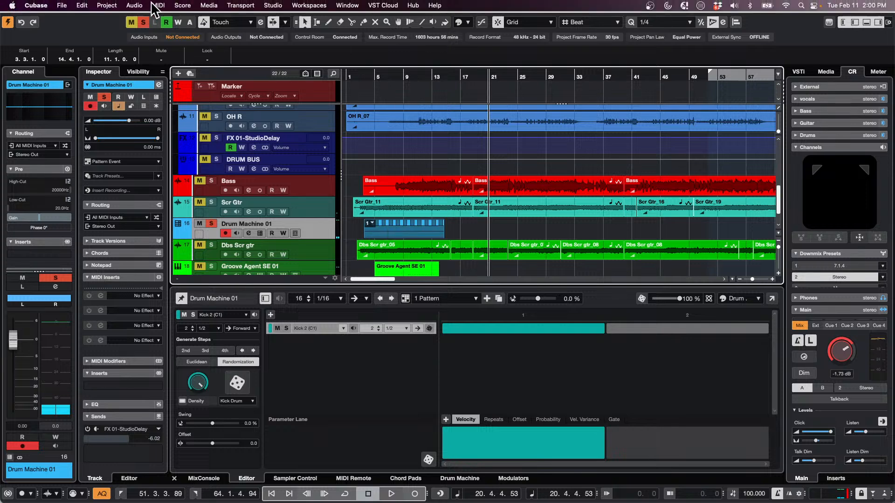
click(107, 5)
mouse_move(82, 5)
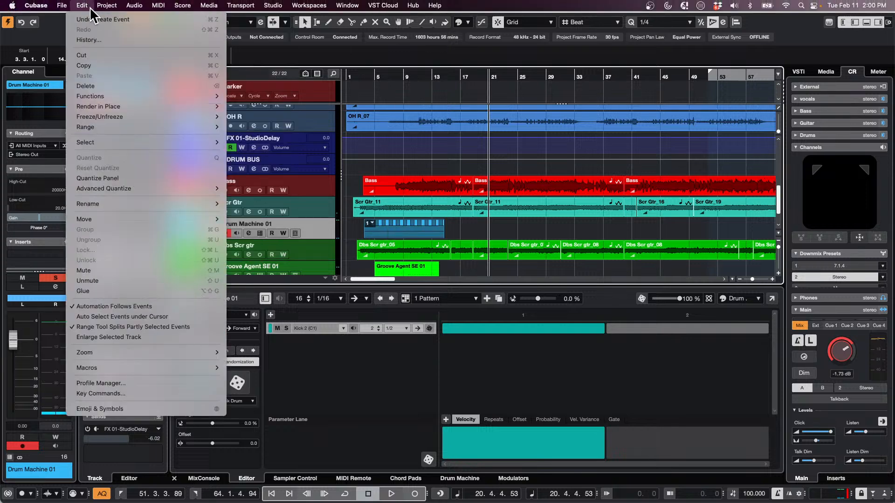
mouse_move(130, 107)
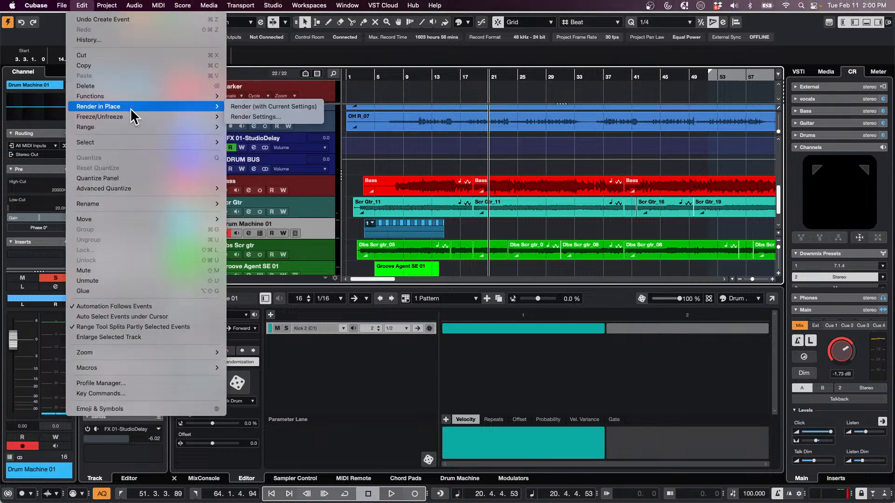
click(282, 120)
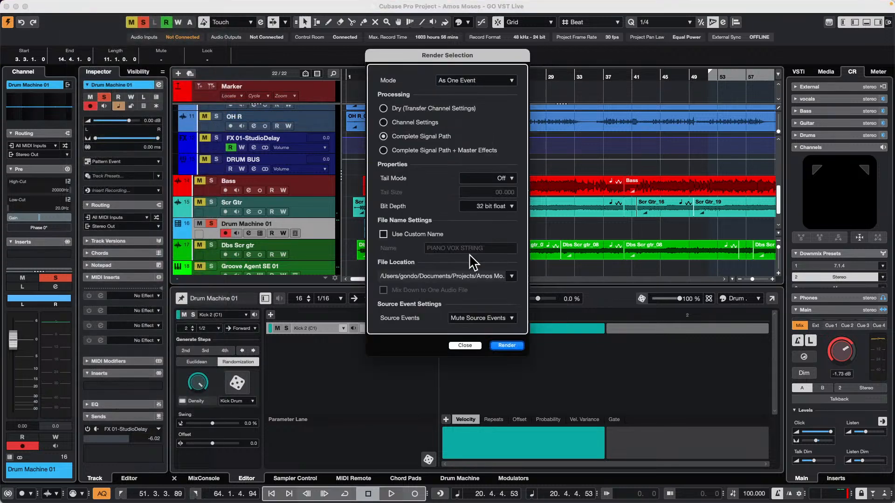
click(515, 343)
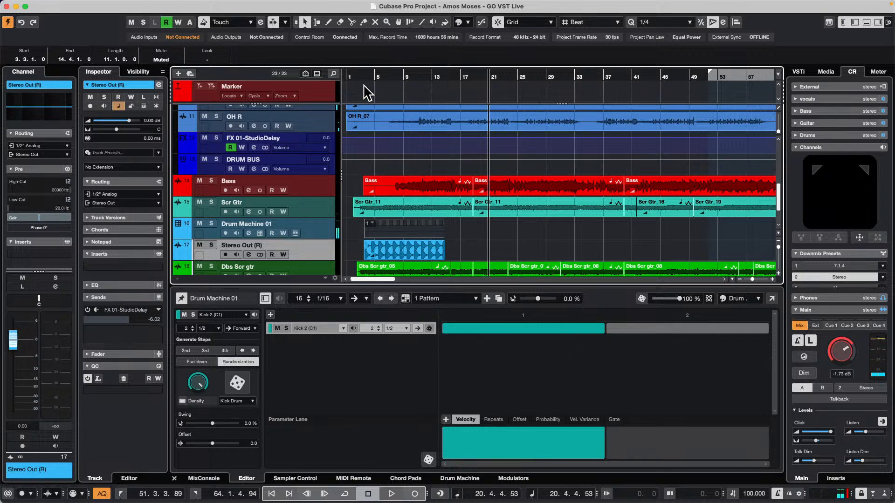
Split the rendered Stereo Out (R) event at 4.3.1.0 and erase everything after the first kick hit
drag(362, 77, 362, 117)
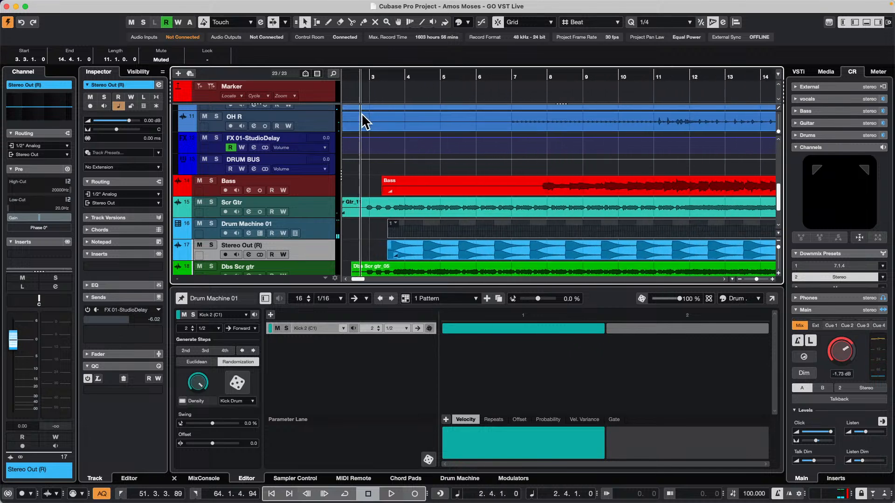
right_click(426, 249)
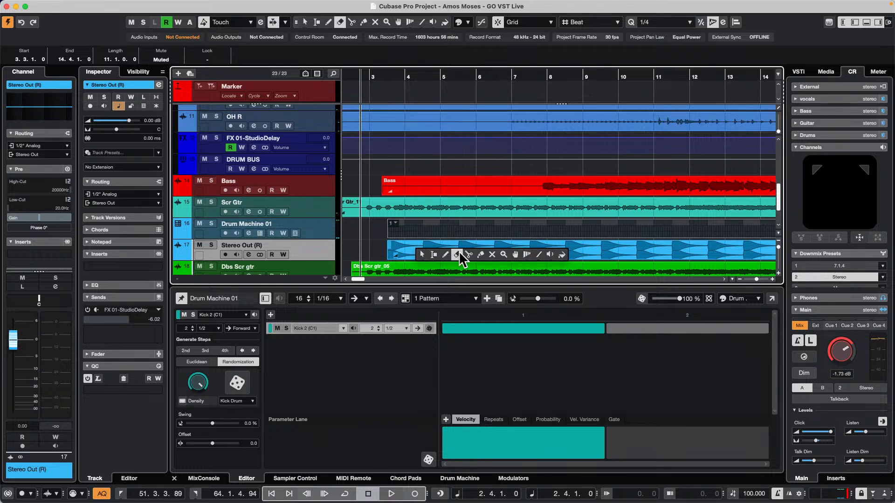
mouse_move(422, 254)
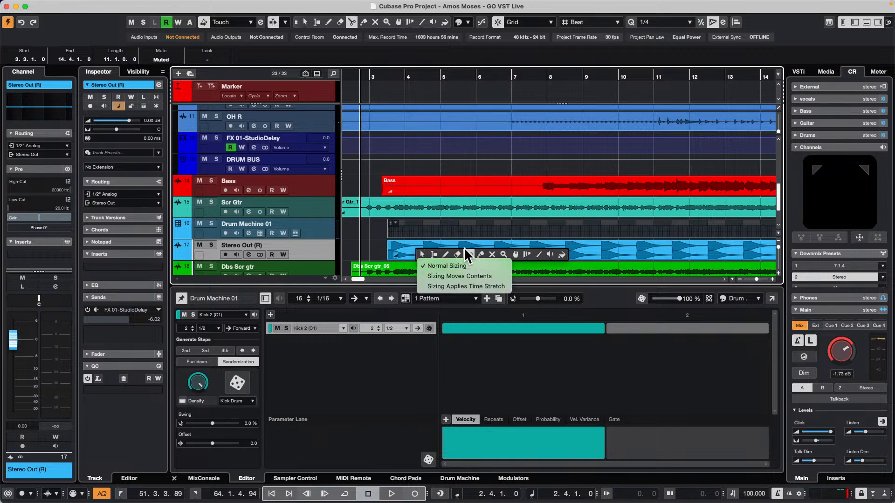
click(469, 254)
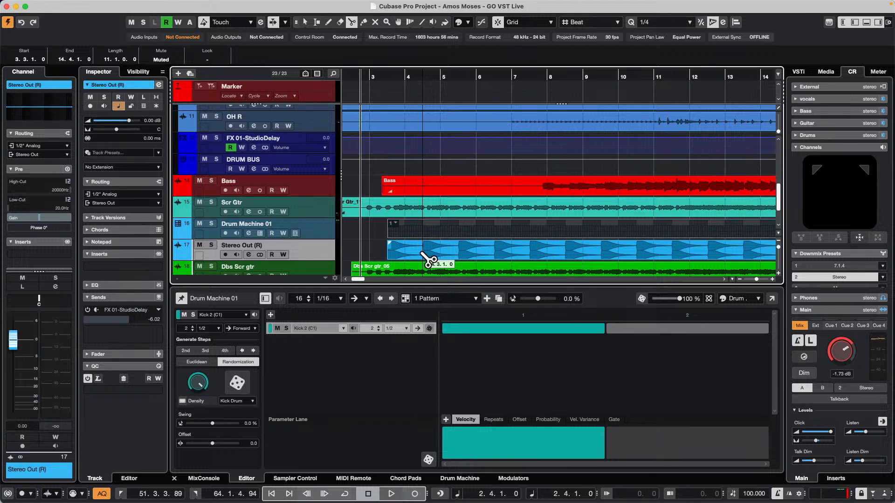
right_click(419, 243)
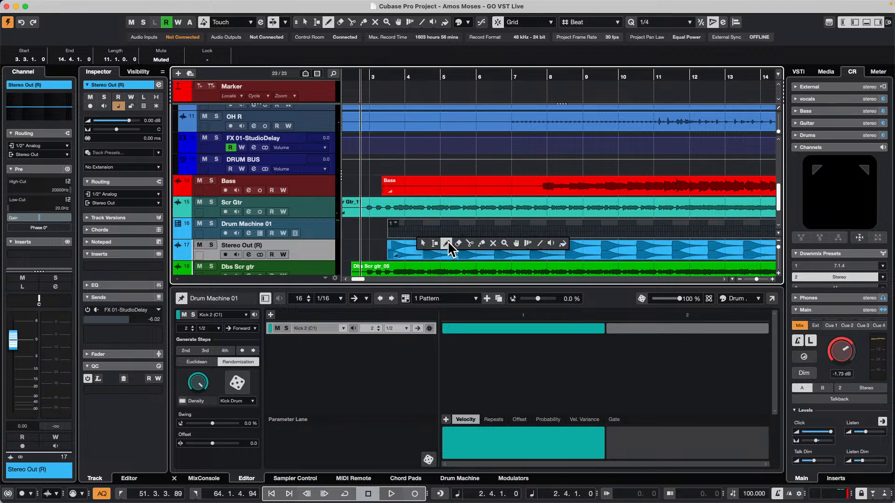
click(458, 243)
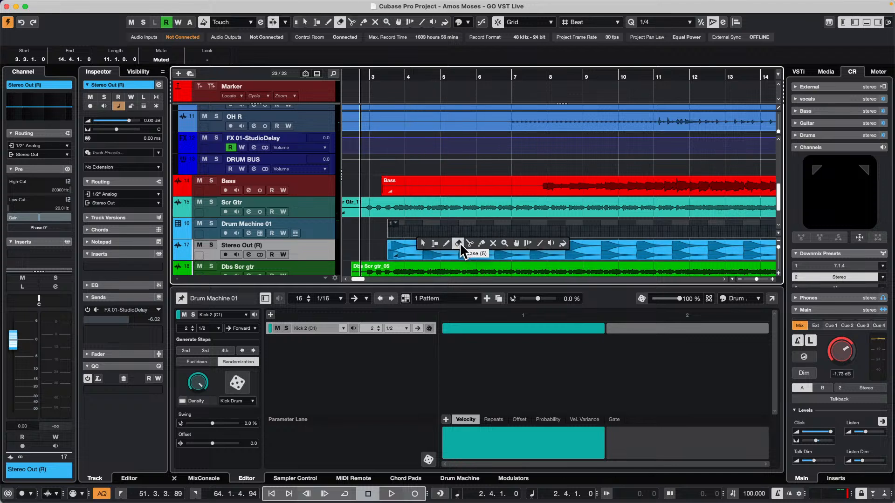
click(465, 246)
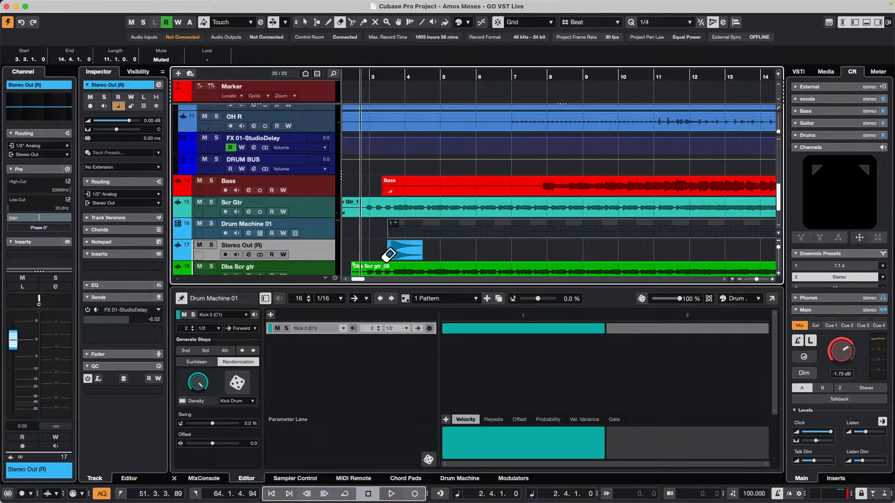
Solo the Stereo Out (R) track and play the trimmed kick hit
click(211, 244)
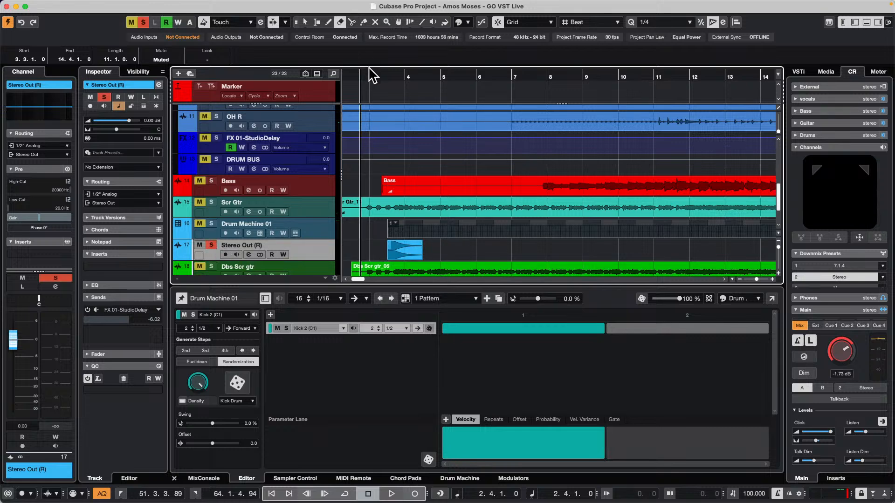
drag(368, 76, 370, 80)
key(space)
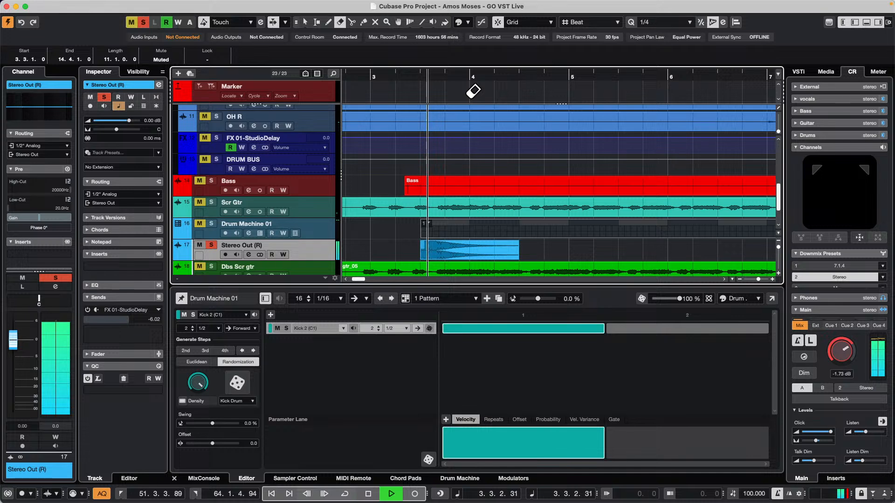
key(space)
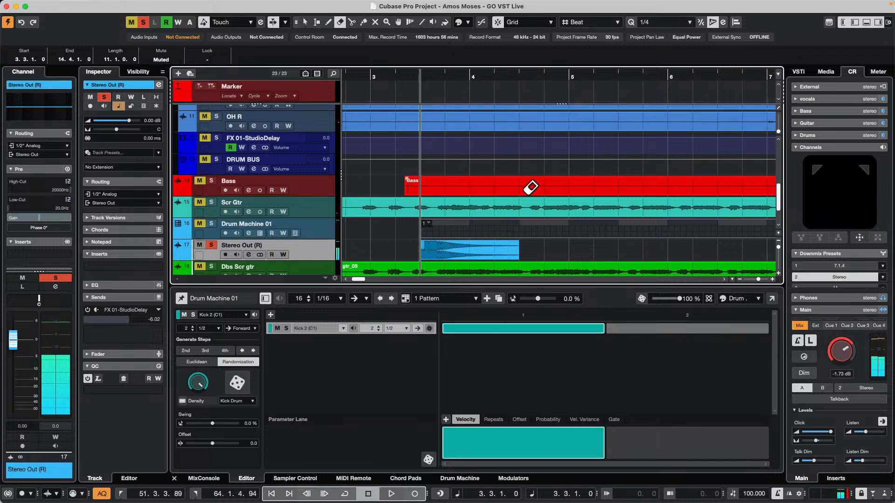
Open the trimmed kick event in the Sample Editor and enable VariAudio editing to examine the pitch of its segments
key(1)
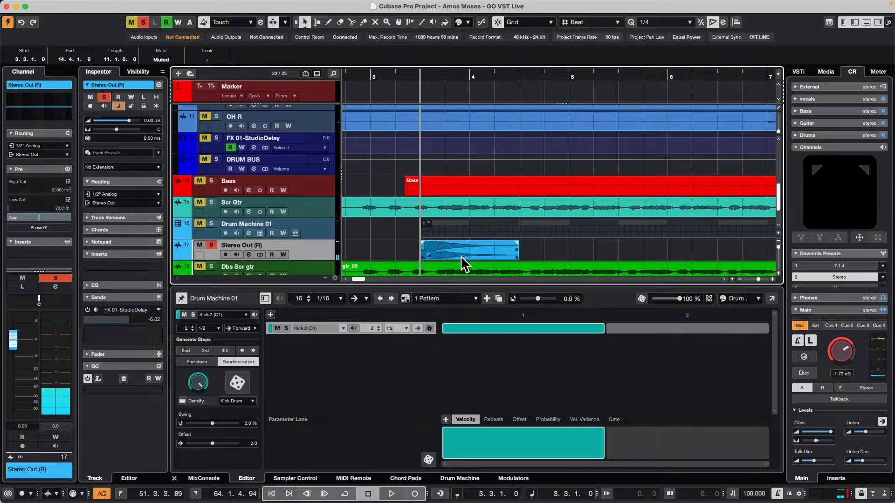
click(462, 257)
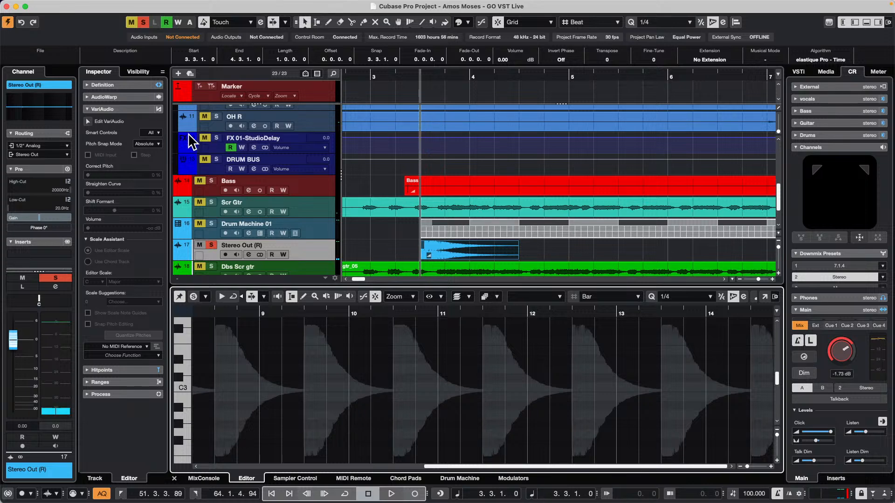
click(88, 121)
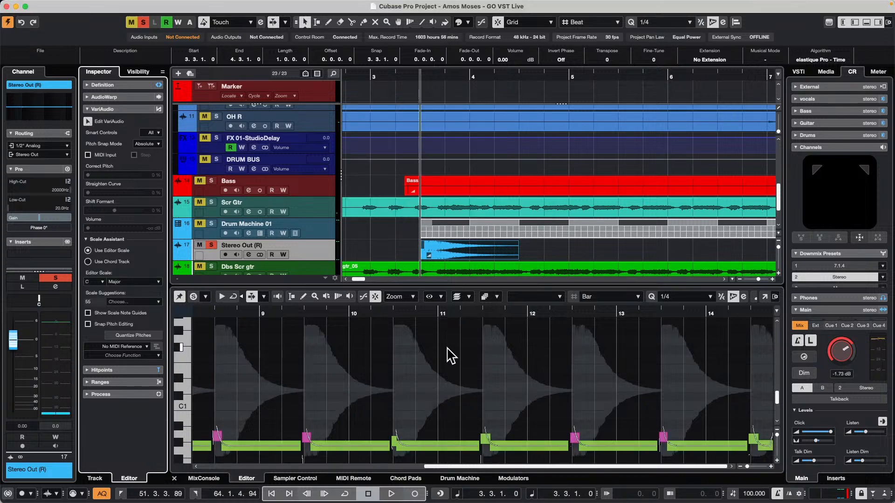
scroll(446, 347, down, 1)
drag(343, 315, 351, 280)
click(203, 441)
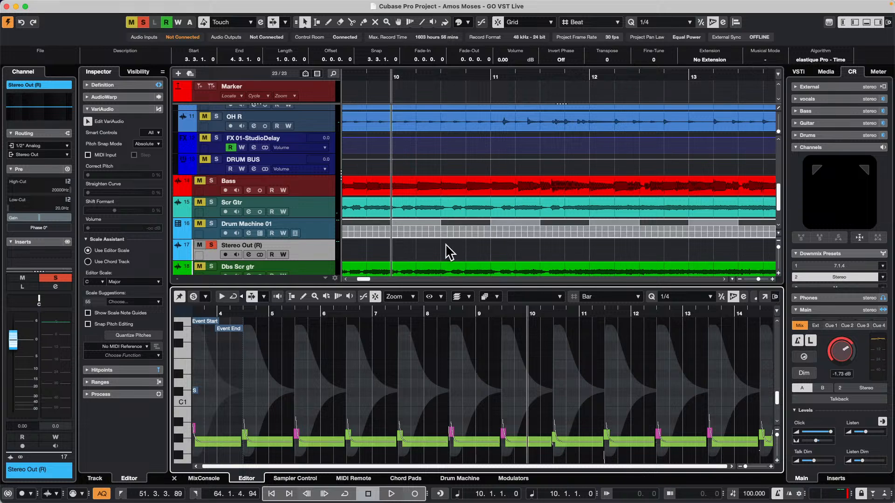
scroll(430, 215, down, 2)
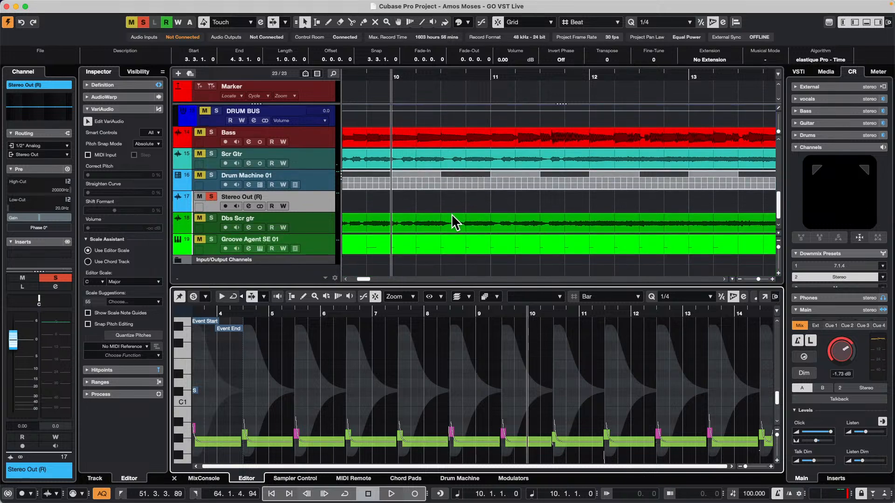
Try to create a sampler track from the trimmed, unbounced kick event in Sampler Control
drag(405, 74, 370, 69)
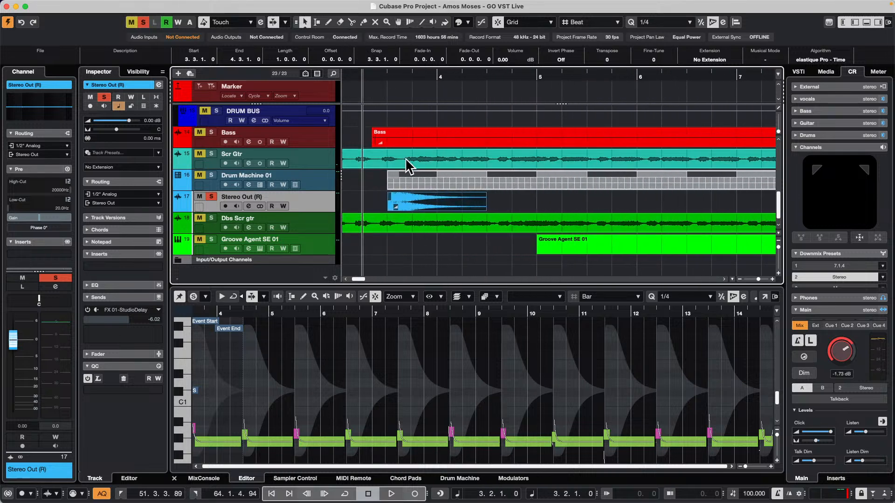
click(440, 205)
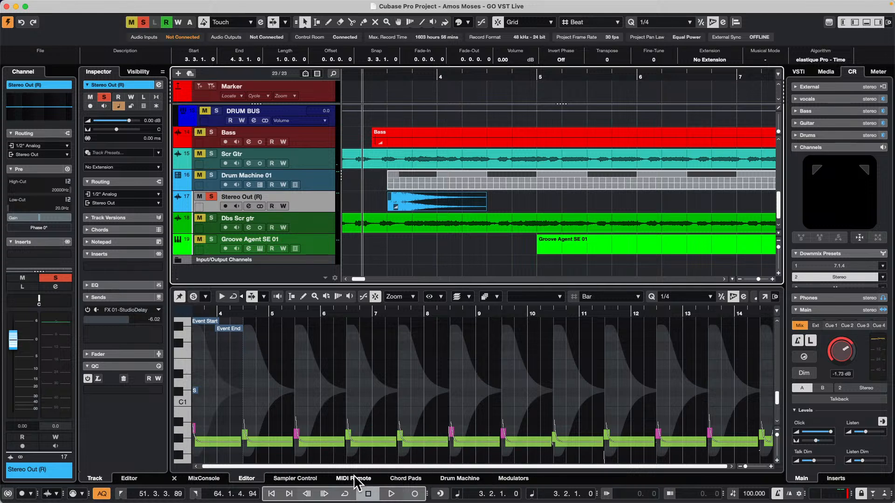
click(297, 480)
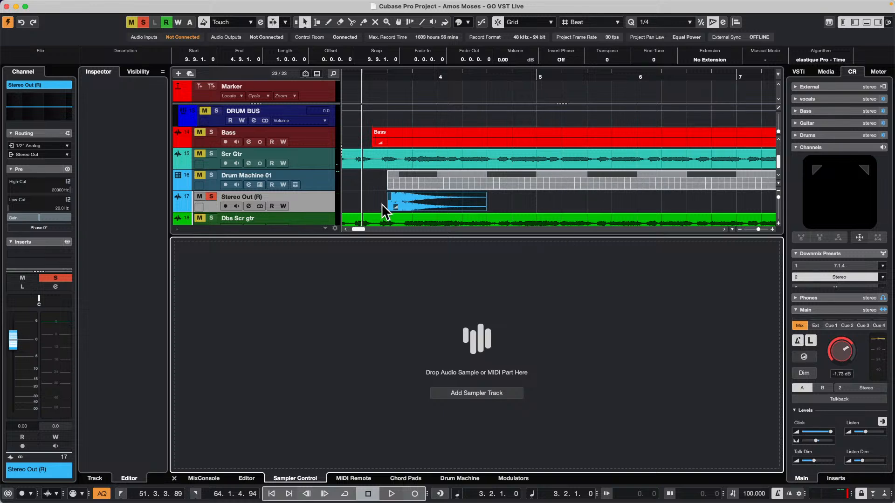
click(400, 199)
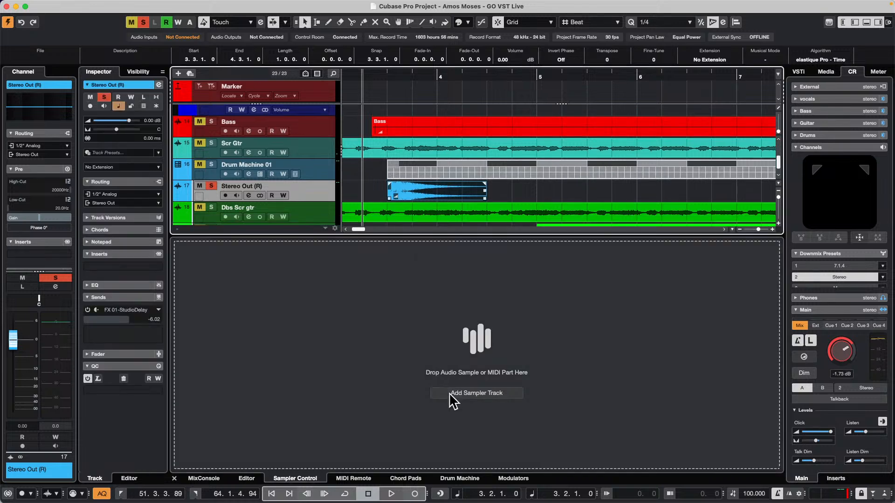
click(476, 393)
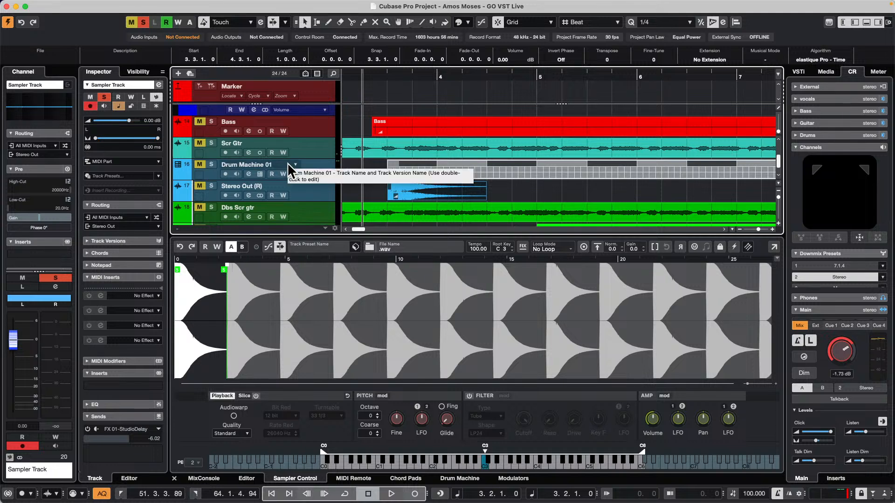
key(super+z)
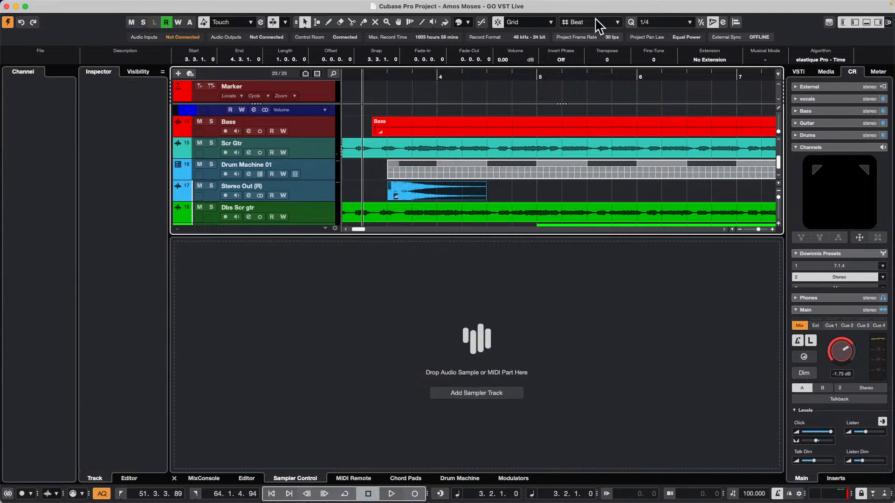
Bounce the trimmed kick event to its own audio file and load it into Sampler Control as a new sampler track
click(106, 5)
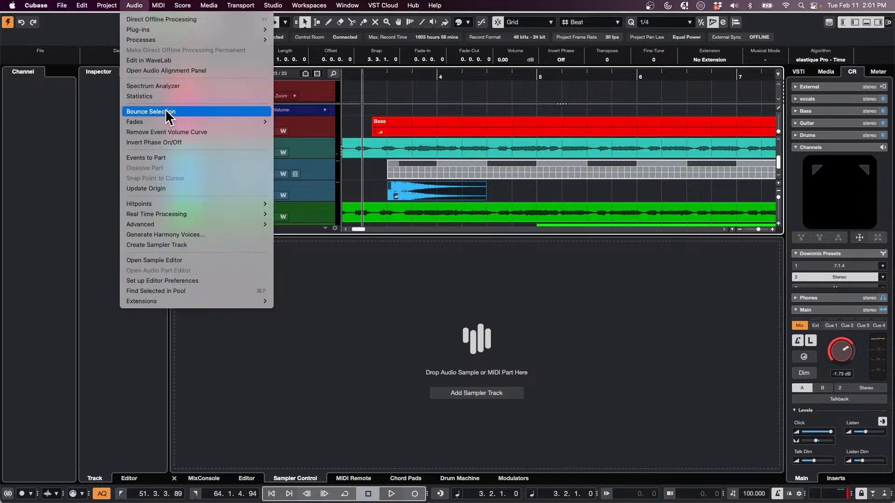
click(167, 113)
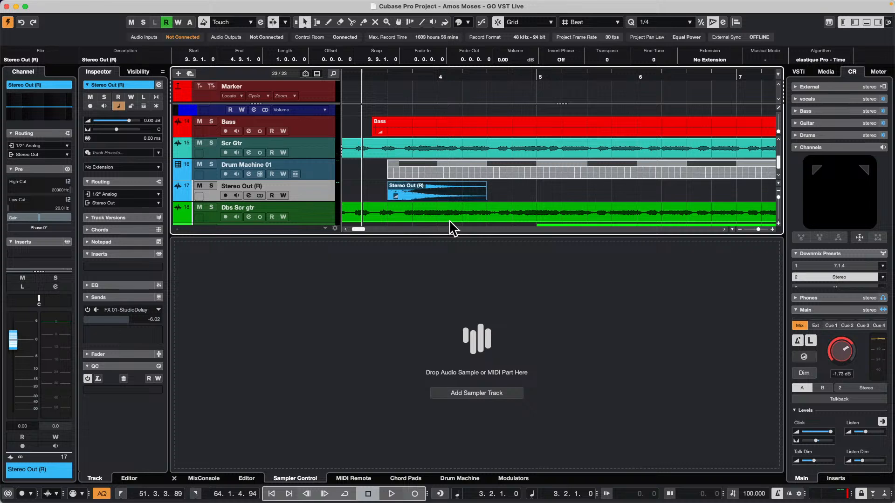
drag(418, 196, 466, 359)
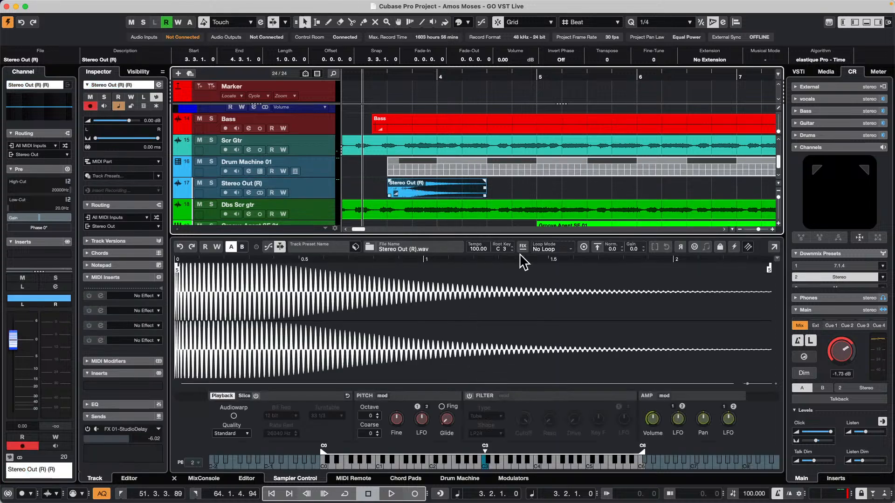
Set the kick sample's root key to G#1 in Sampler Control
scroll(509, 250, down, 2)
scroll(513, 253, down, 13)
scroll(513, 253, down, 1)
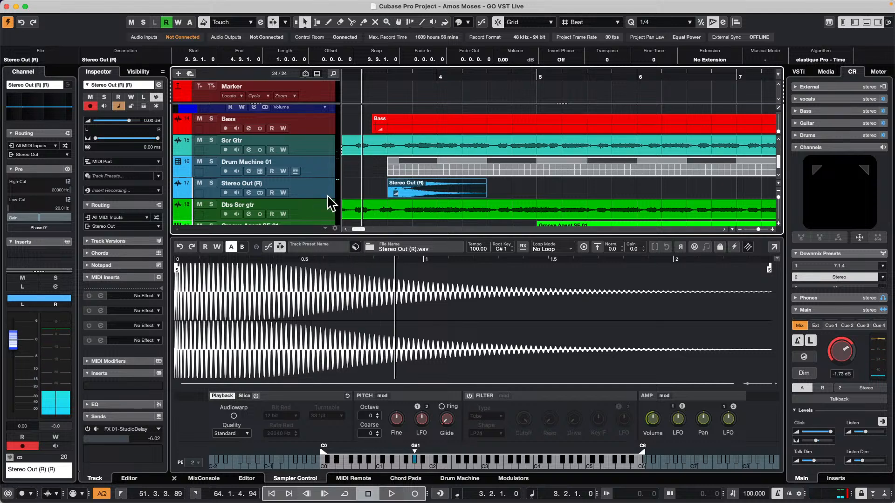
Add an instrument track with Retrologue below the kick sampler track, using all MIDI inputs and the Stereo Out
scroll(327, 192, down, 1)
scroll(327, 192, down, 2)
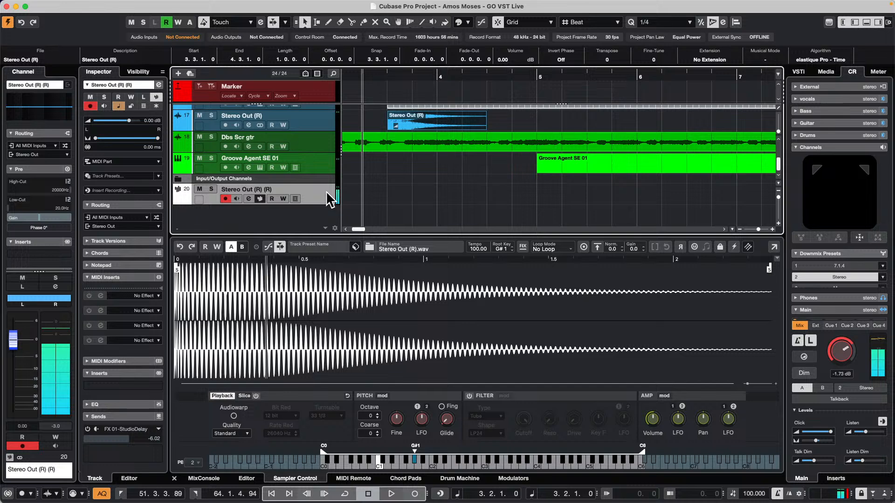
scroll(326, 193, up, 3)
scroll(322, 191, up, 1)
scroll(322, 191, down, 2)
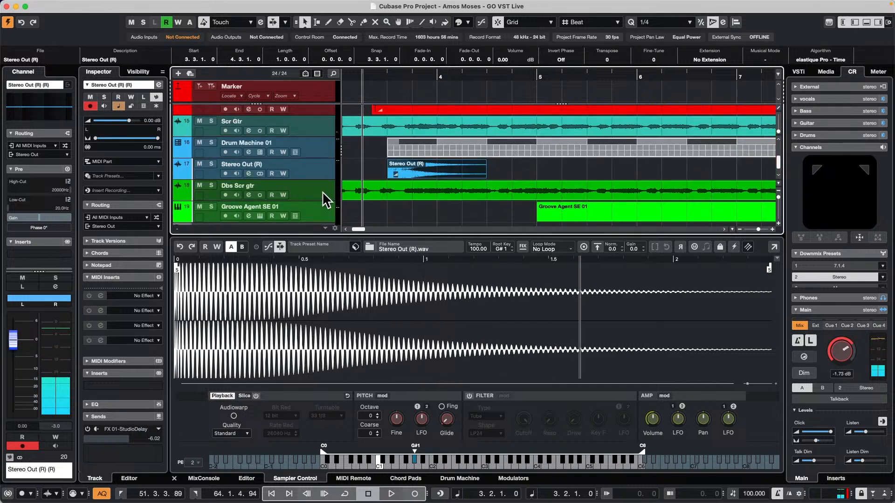
scroll(322, 191, up, 2)
scroll(323, 192, up, 2)
scroll(323, 191, down, 5)
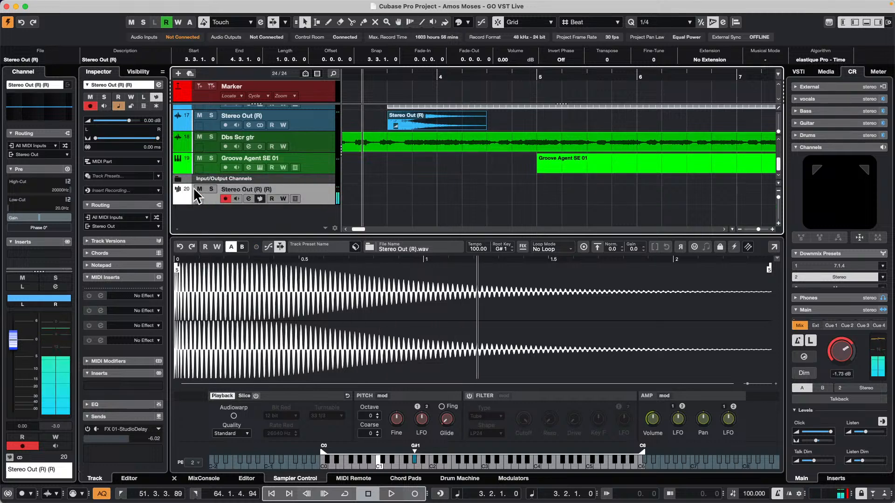
right_click(316, 192)
mouse_move(390, 201)
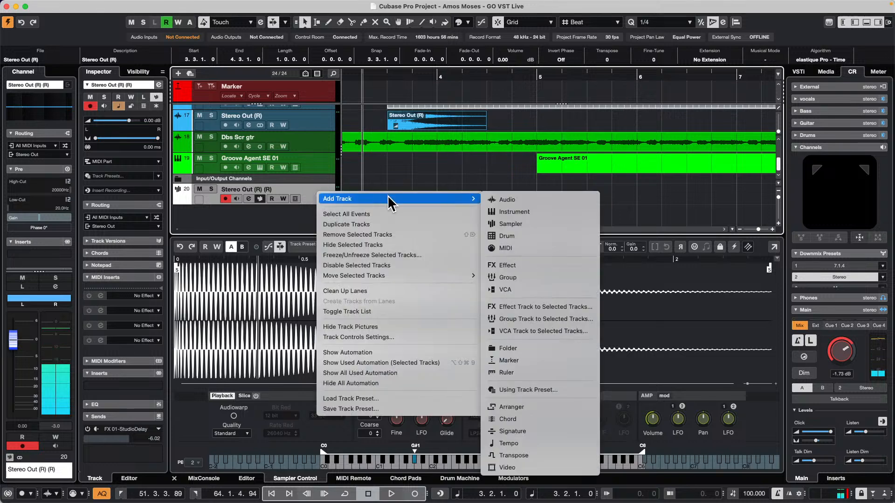
click(547, 209)
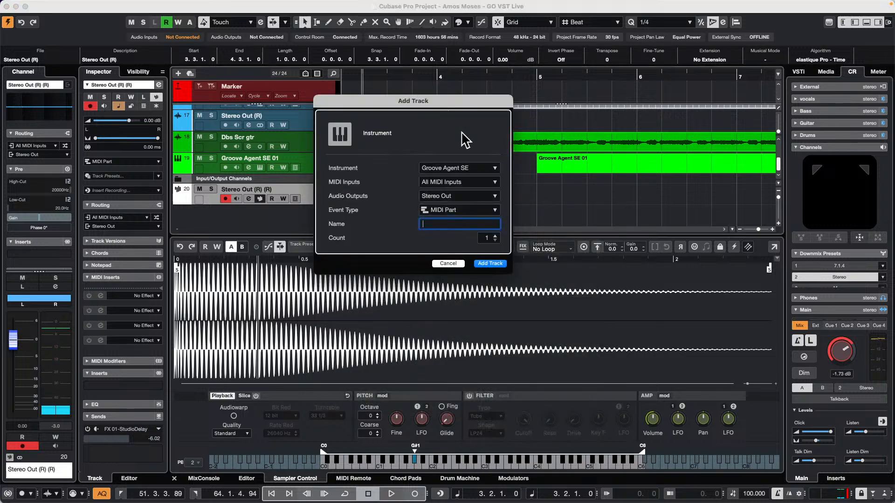
click(465, 168)
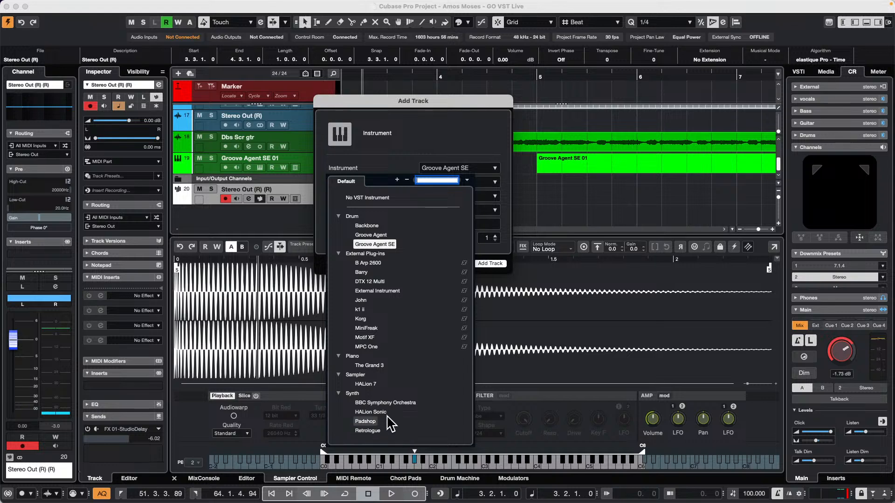
click(374, 431)
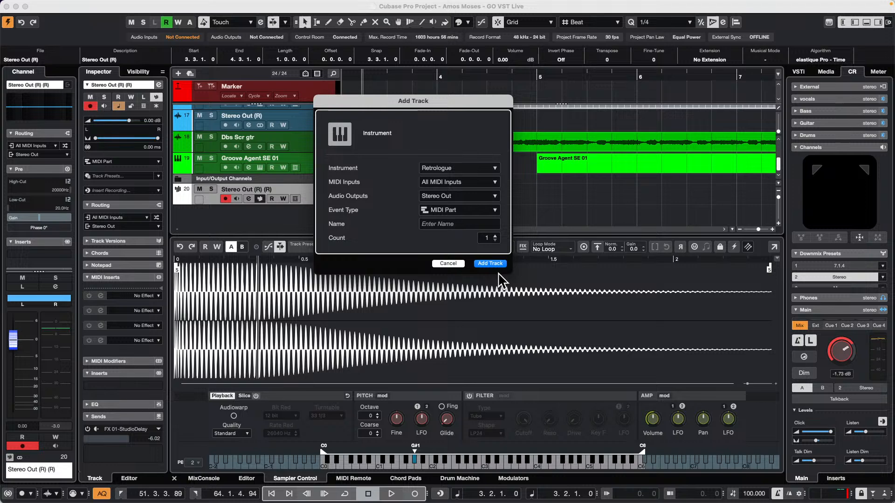
click(490, 264)
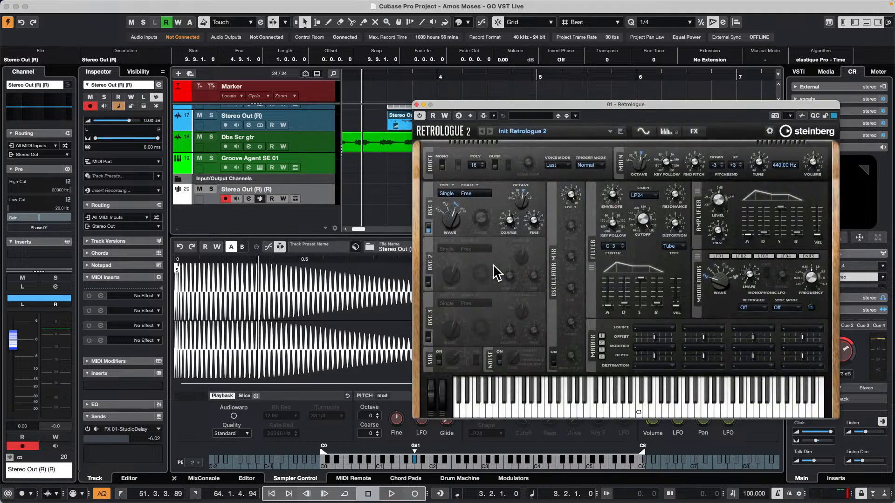
Open Retrologue's preset browser and filter the Retrologue factory library to the Bass category
click(530, 132)
click(277, 172)
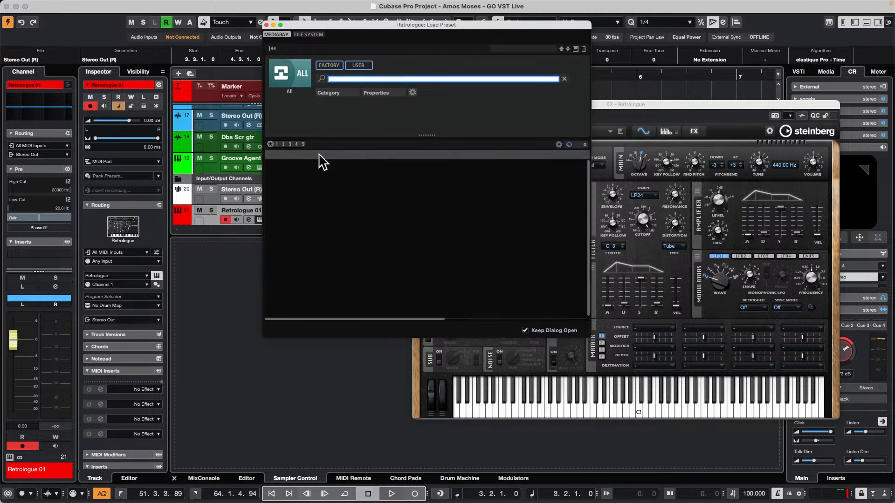
click(302, 79)
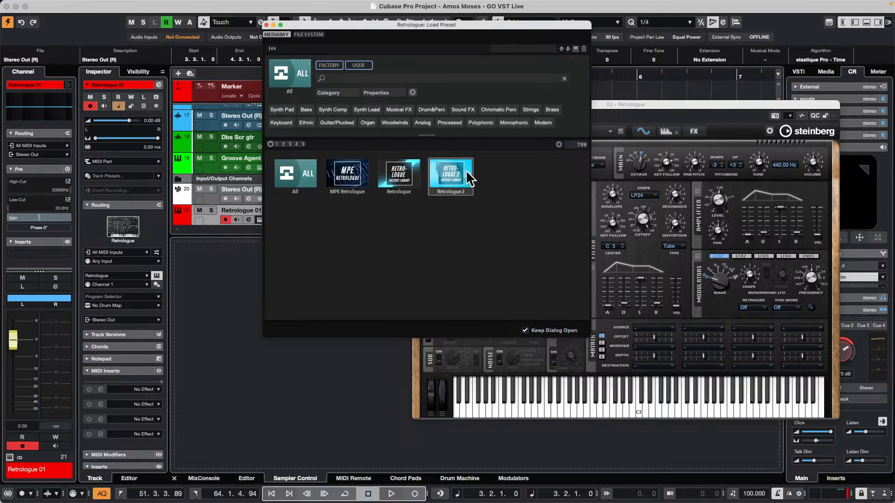
click(403, 177)
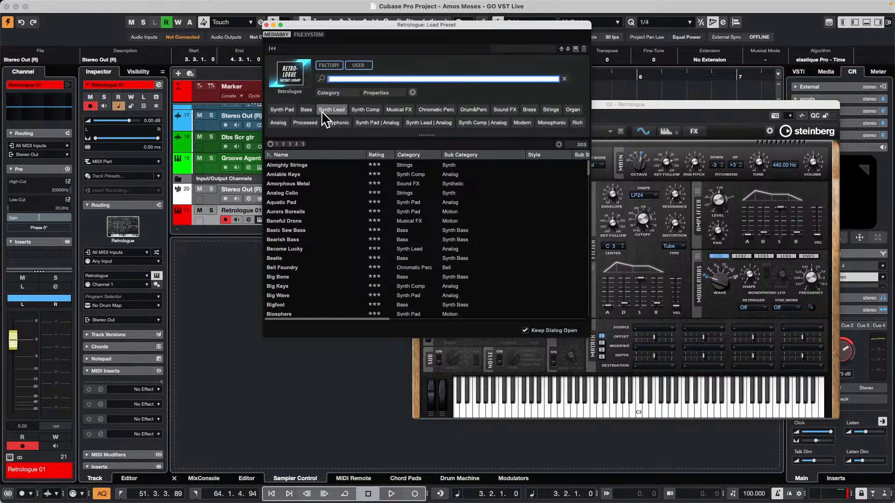
click(307, 110)
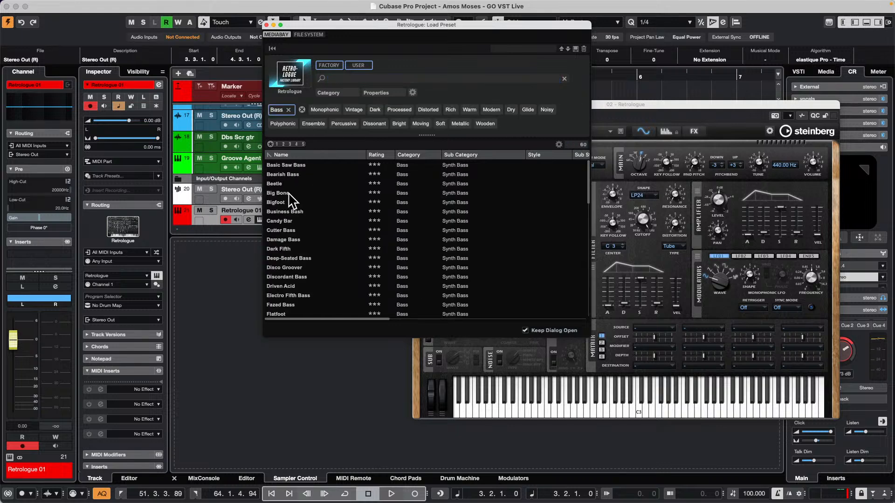
Audition the bass presets Candy Bar, Disco Groover, Driven Acid, Fazed Bass, Beetle, Bearish Bass and Basic Saw Bass
click(279, 221)
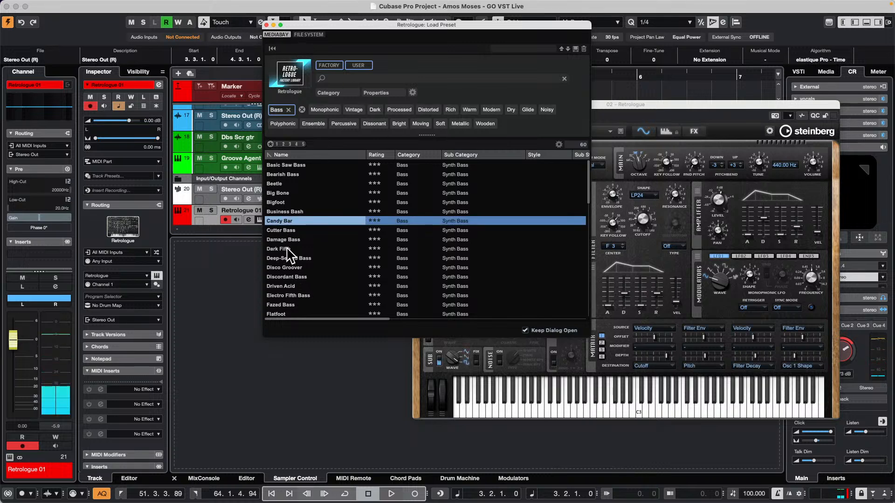
click(296, 269)
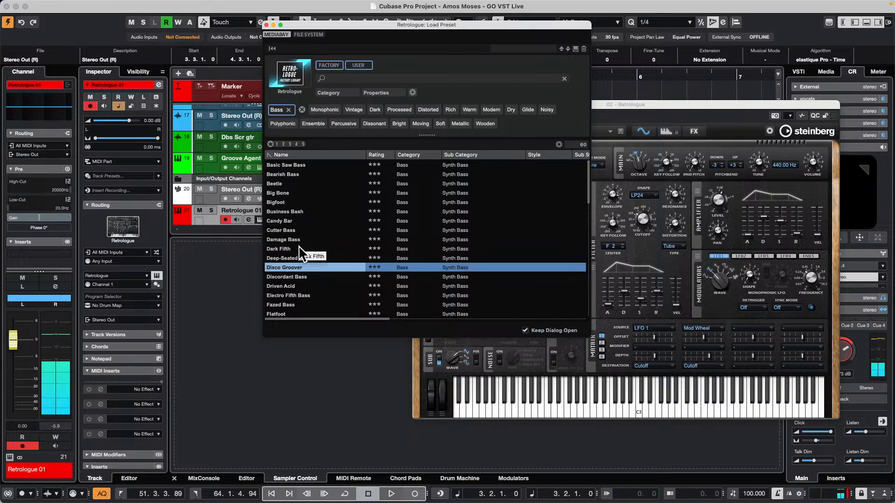
click(284, 286)
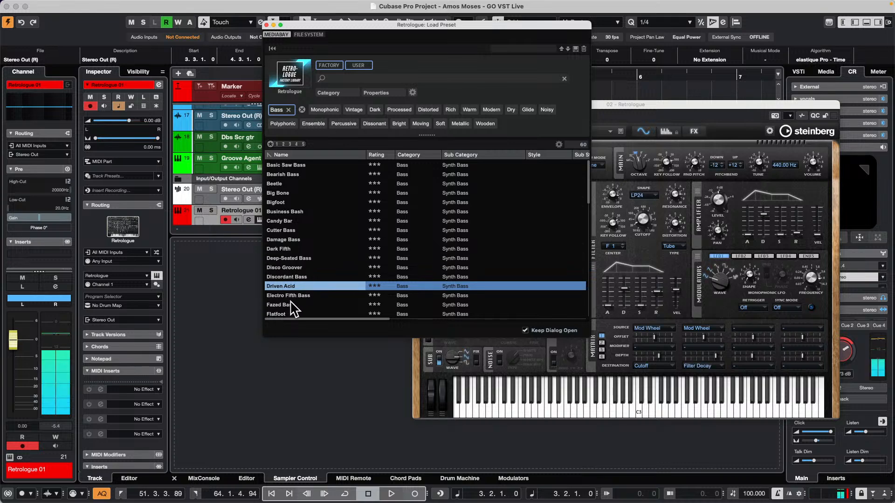
click(293, 305)
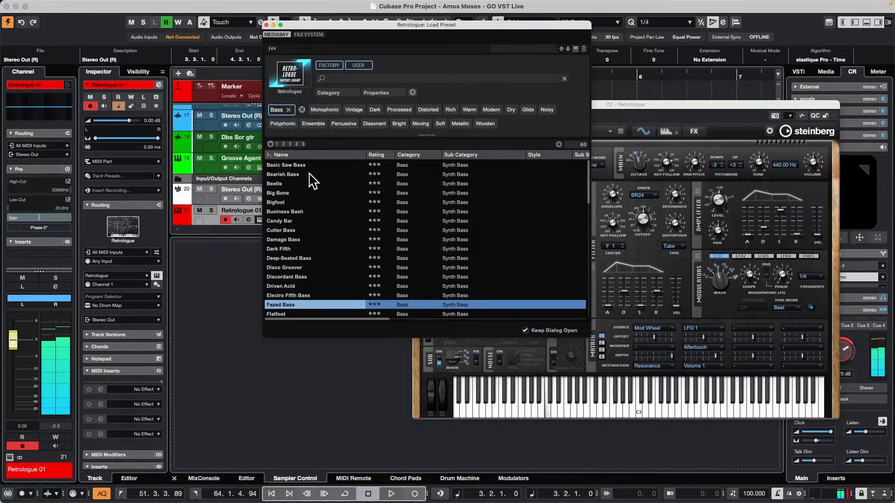
click(283, 184)
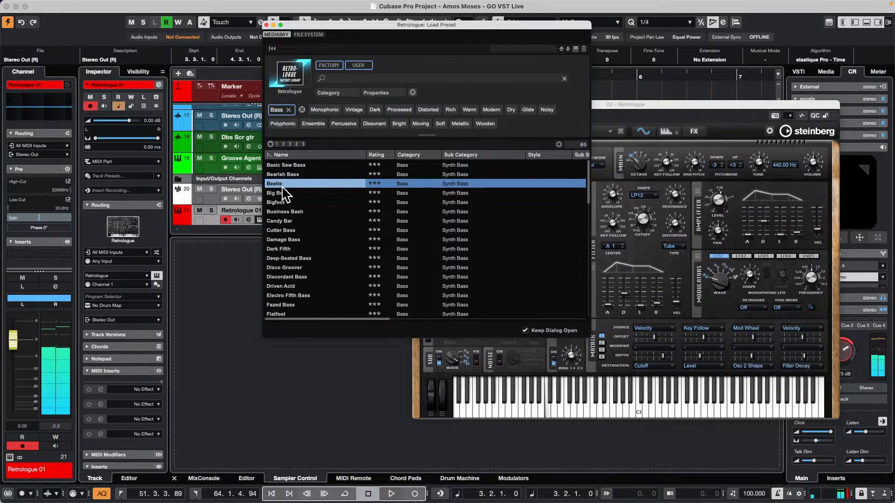
click(294, 175)
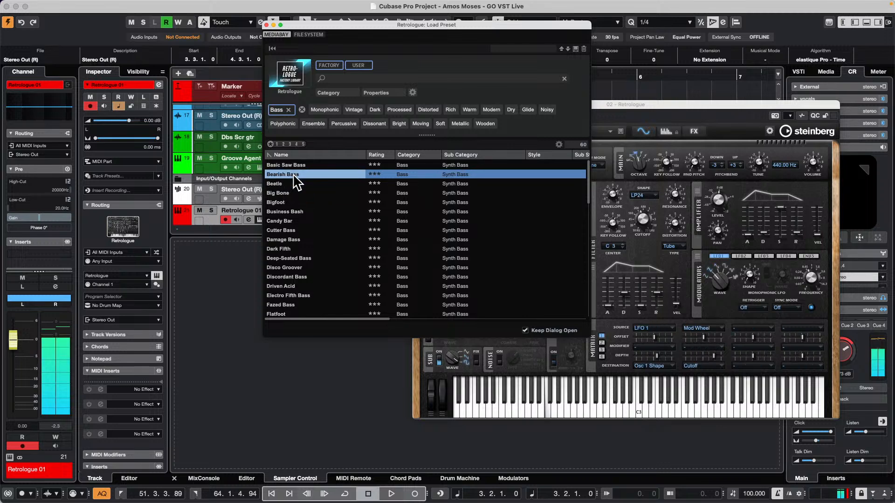
click(305, 166)
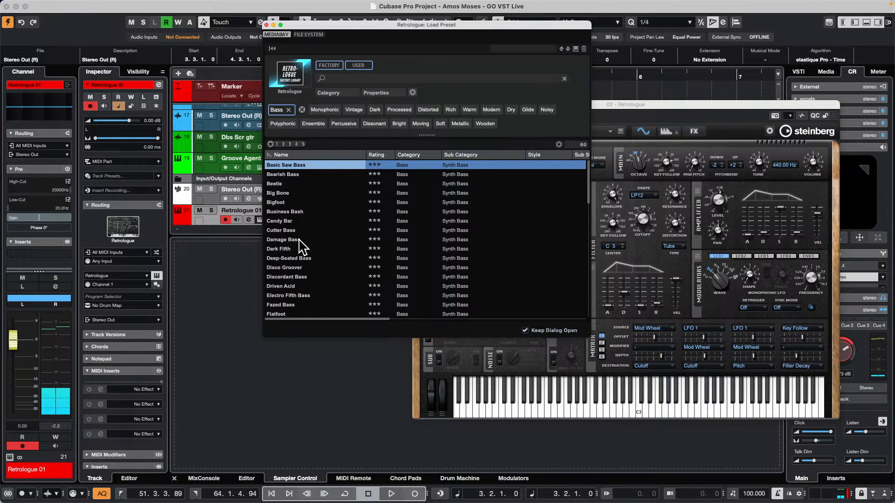
Load the Business Bash preset into Retrologue and record-enable the kick sampler track to play both together
click(298, 215)
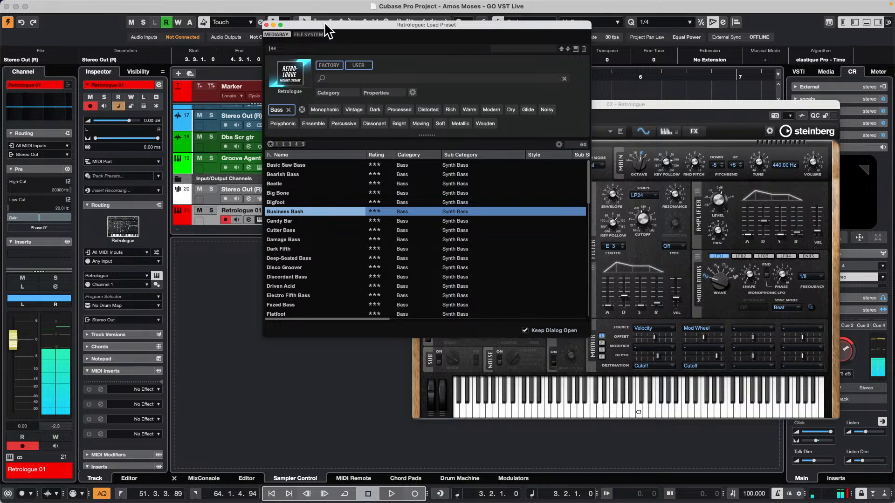
click(266, 25)
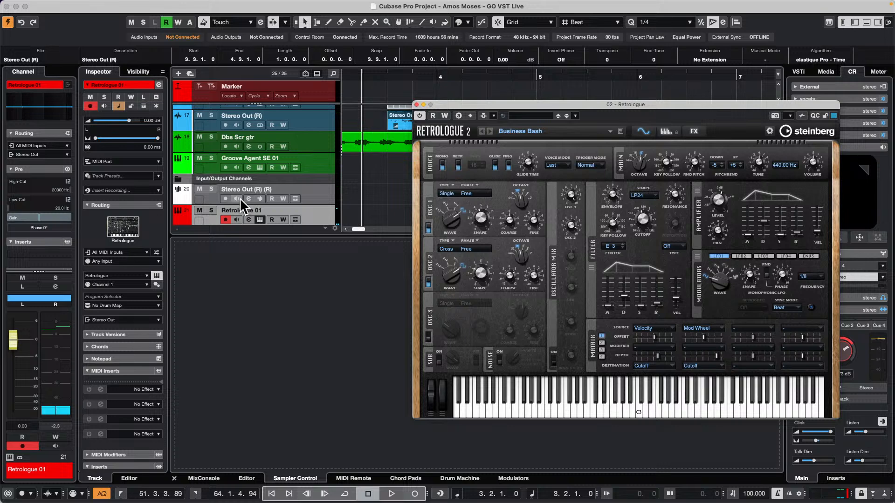
click(226, 199)
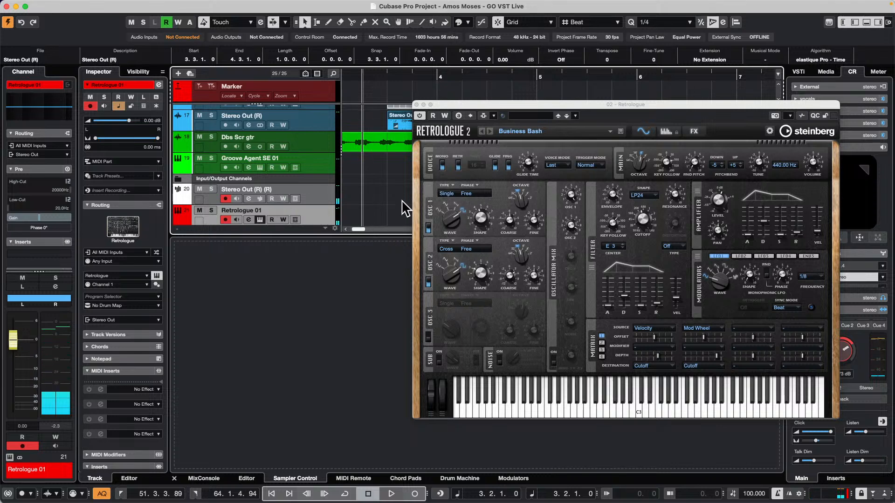
Open the bounced kick event on the Stereo Out (R) track in the Sample Editor and examine its pitch display
double_click(406, 139)
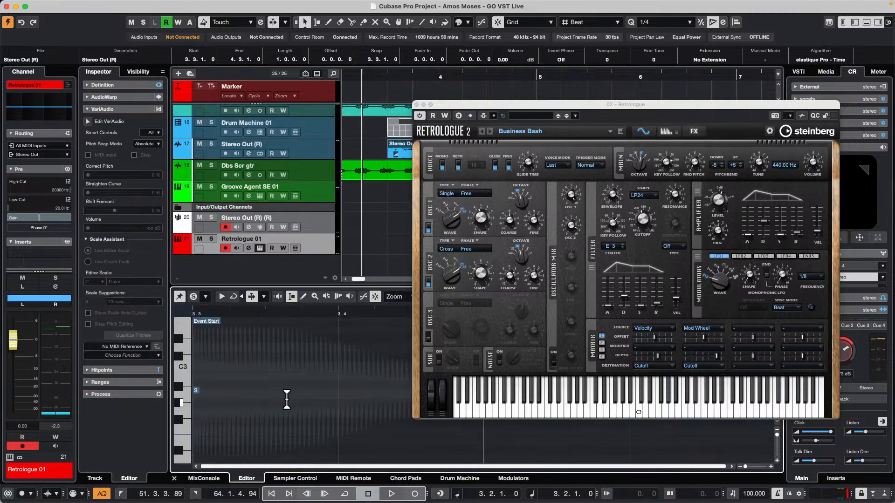
scroll(287, 399, up, 10)
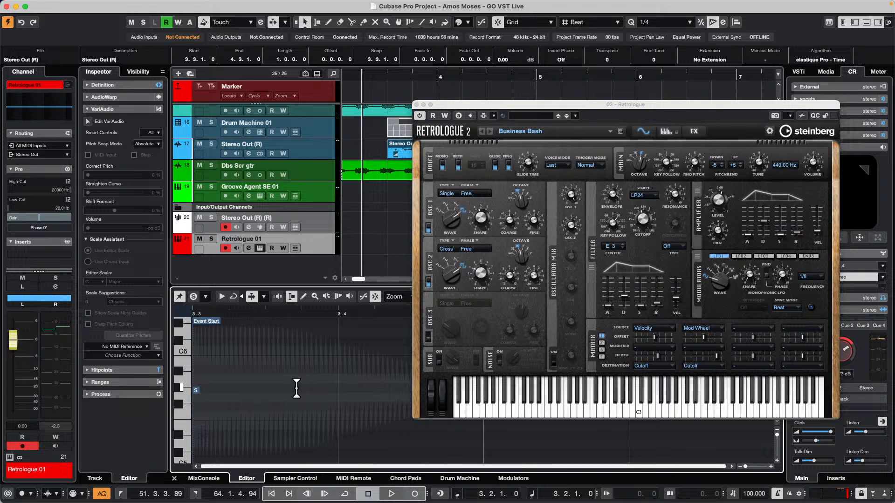
click(412, 84)
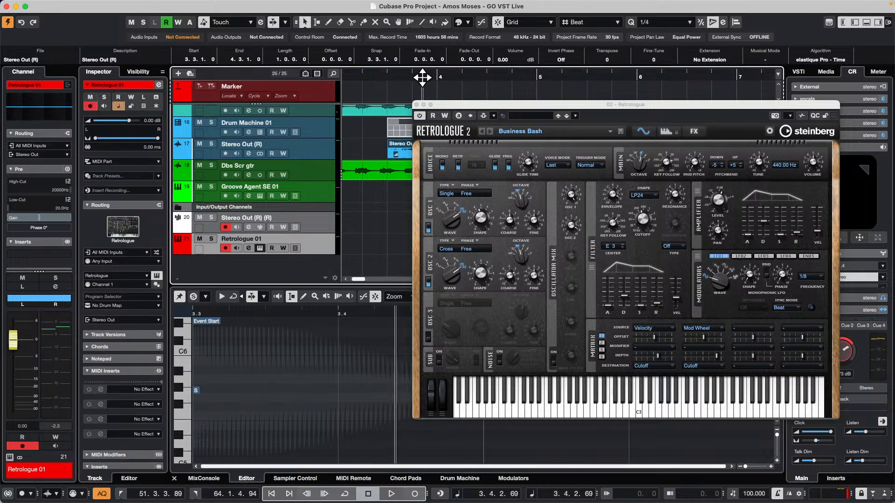
click(369, 315)
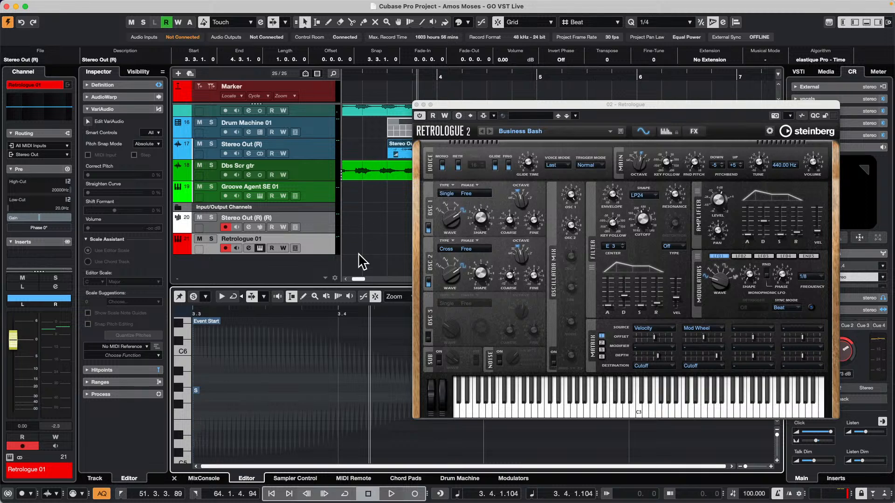
Run audio Statistics on the bounced kick event and read its estimated pitch, moving the overlapping windows apart
click(399, 154)
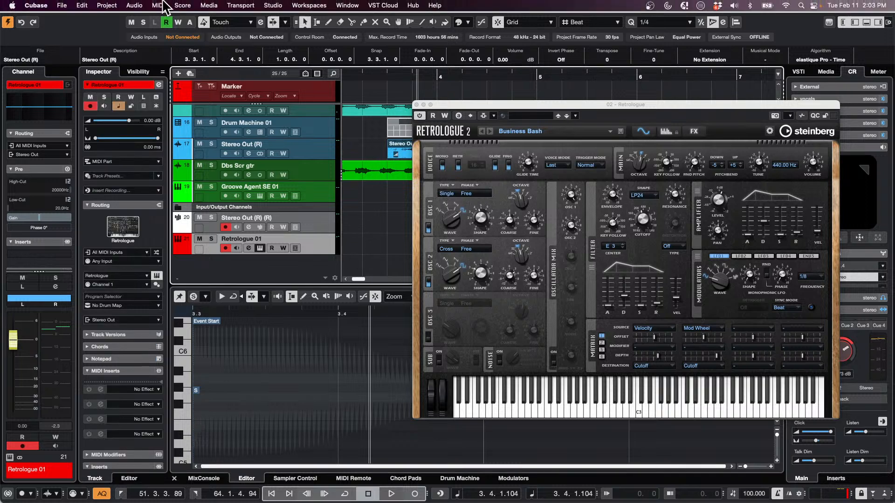
click(158, 5)
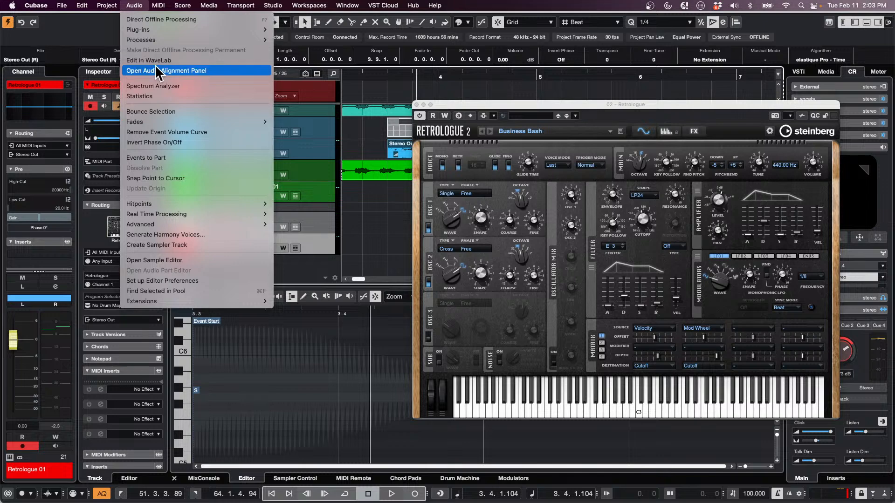
click(192, 99)
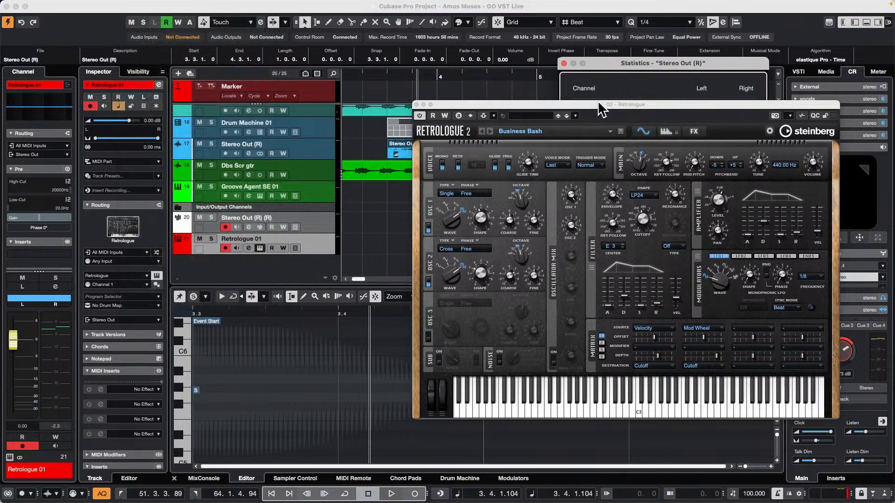
drag(601, 110, 639, 335)
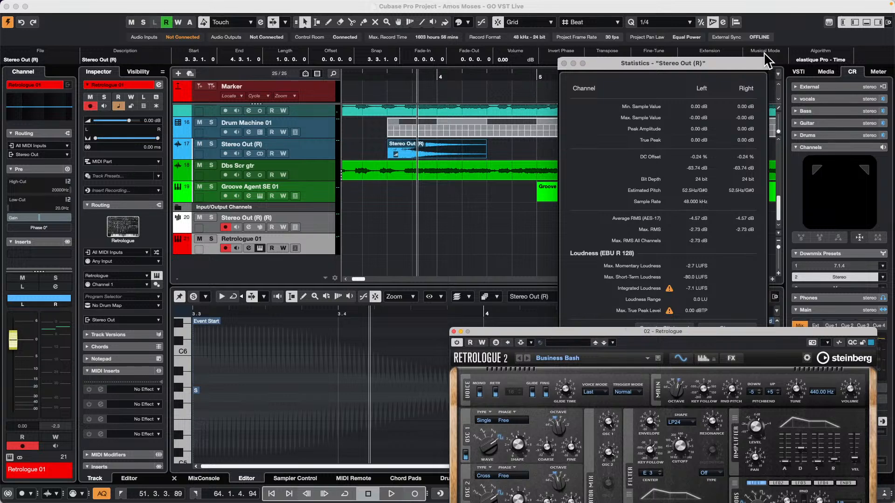
drag(694, 65, 312, 52)
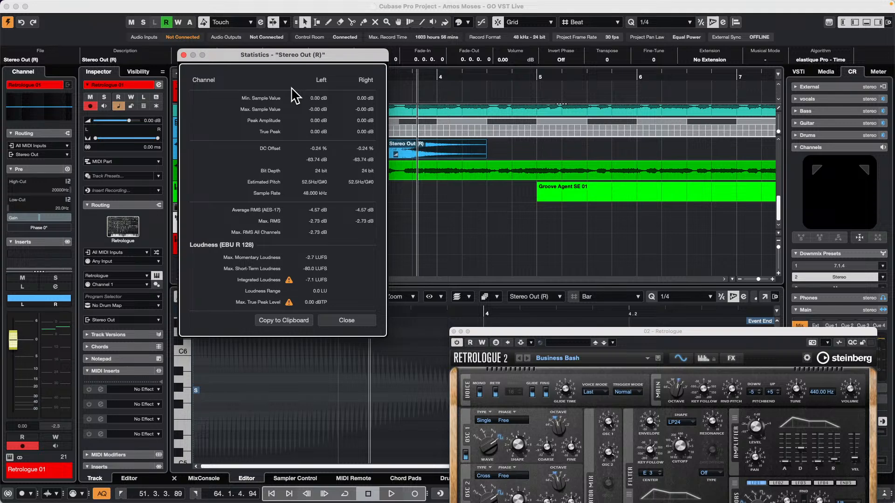
click(183, 55)
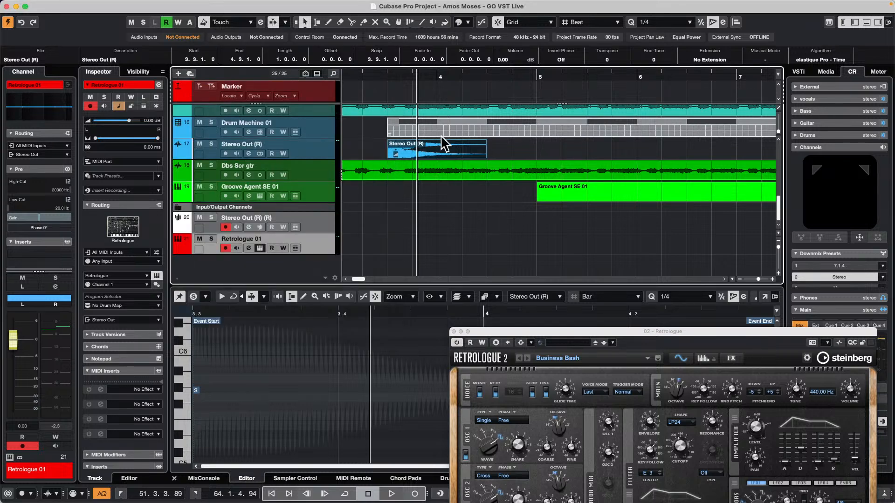
Examine the bounced kick's waveform against the Sample Editor's pitch keyboard down to C0, moving the Retrologue window aside
click(422, 154)
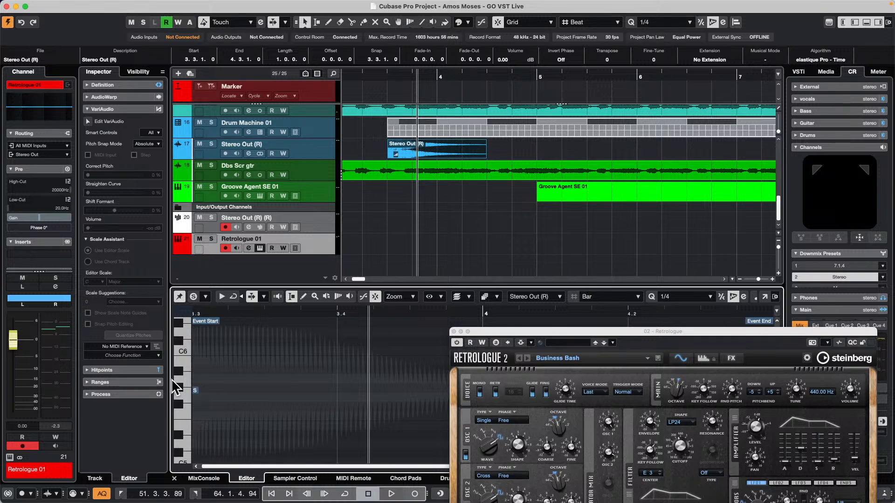
mouse_move(169, 381)
mouse_down()
mouse_move(216, 374)
mouse_move(165, 378)
mouse_up()
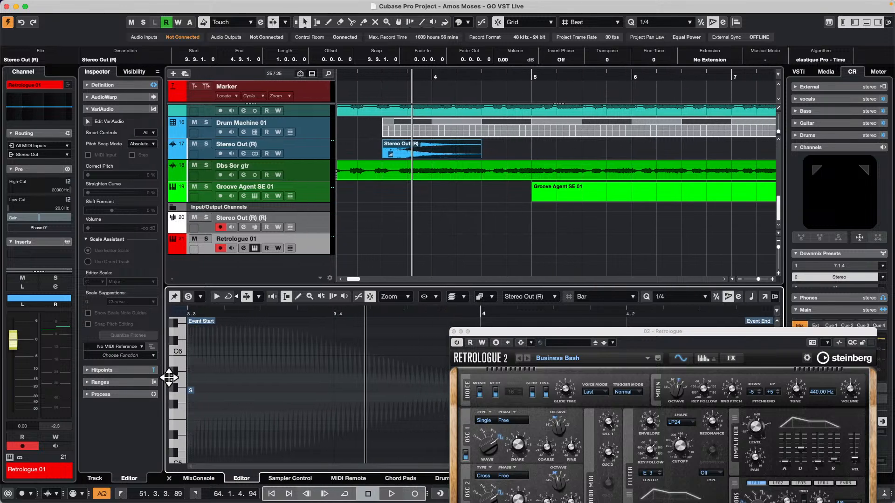
scroll(222, 373, down, 4)
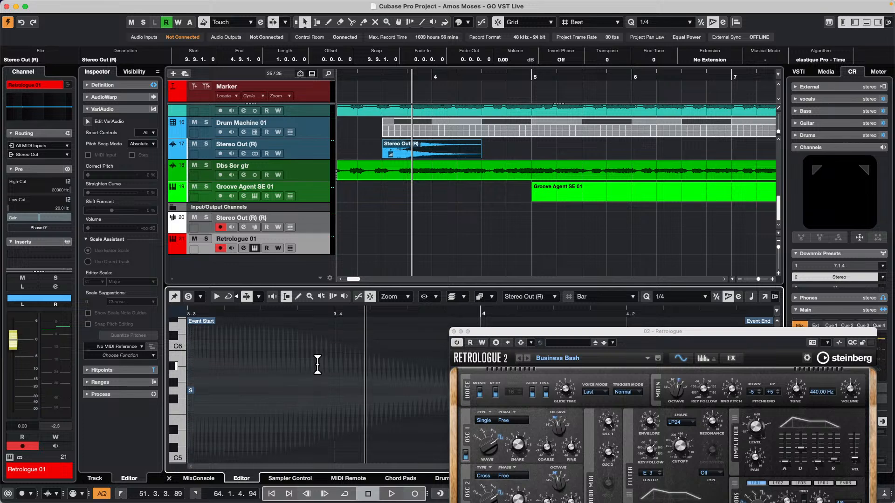
scroll(324, 366, down, 15)
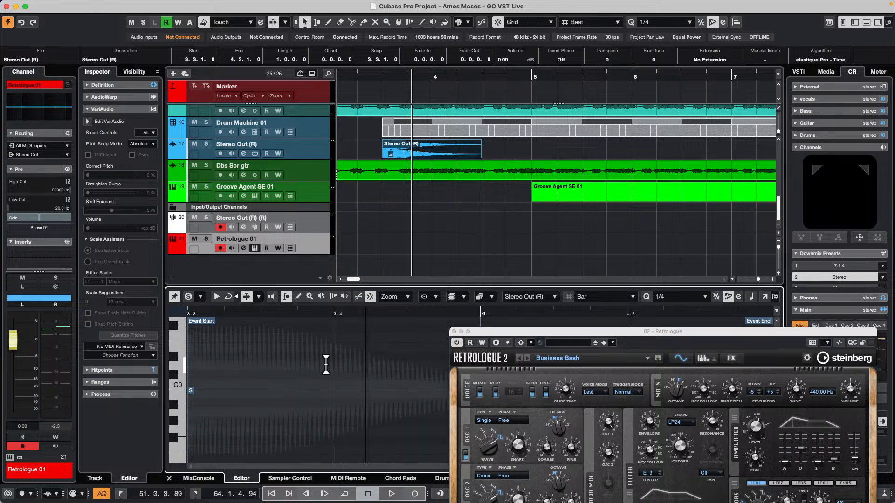
scroll(328, 365, up, 3)
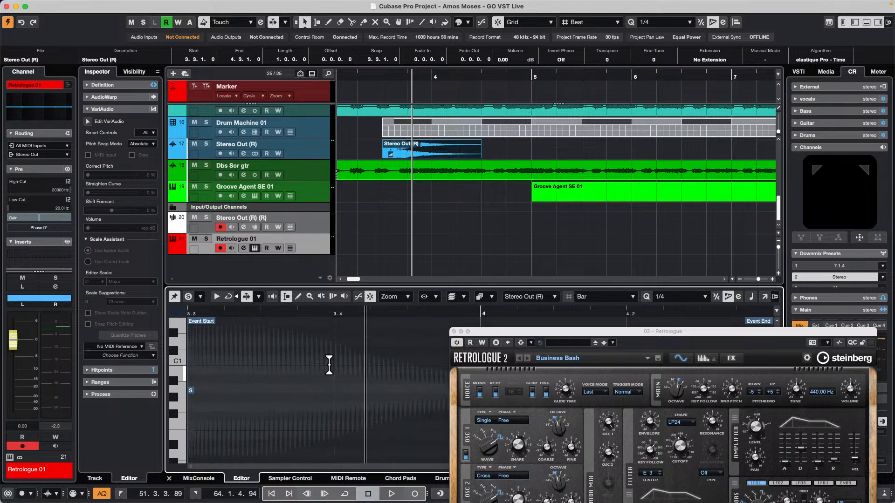
click(395, 310)
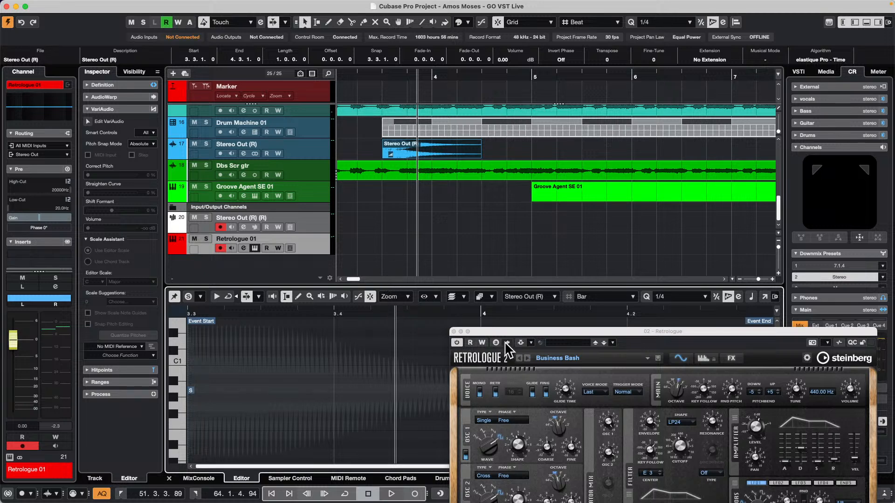
drag(509, 335, 634, 350)
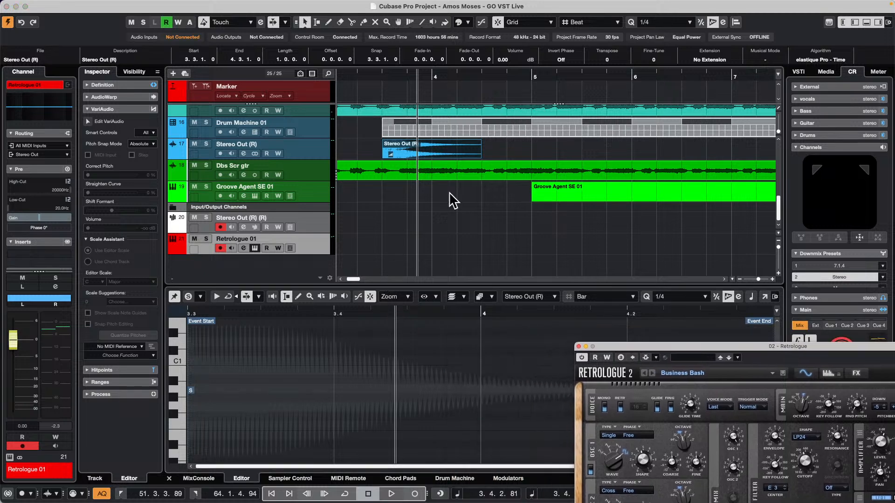
click(418, 157)
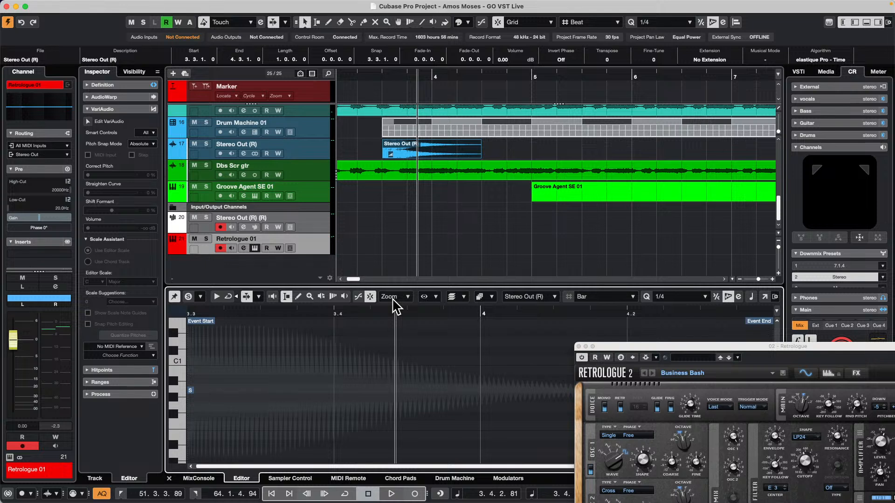
drag(386, 314, 214, 299)
scroll(315, 369, down, 4)
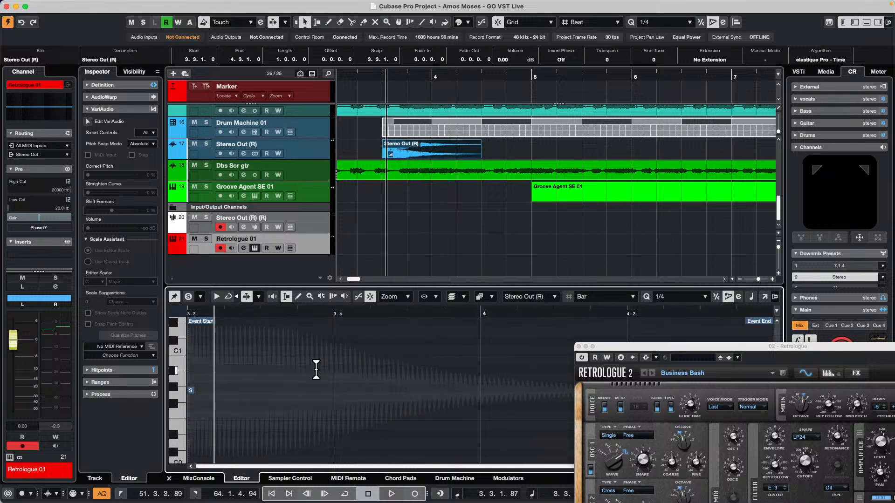
scroll(316, 372, up, 3)
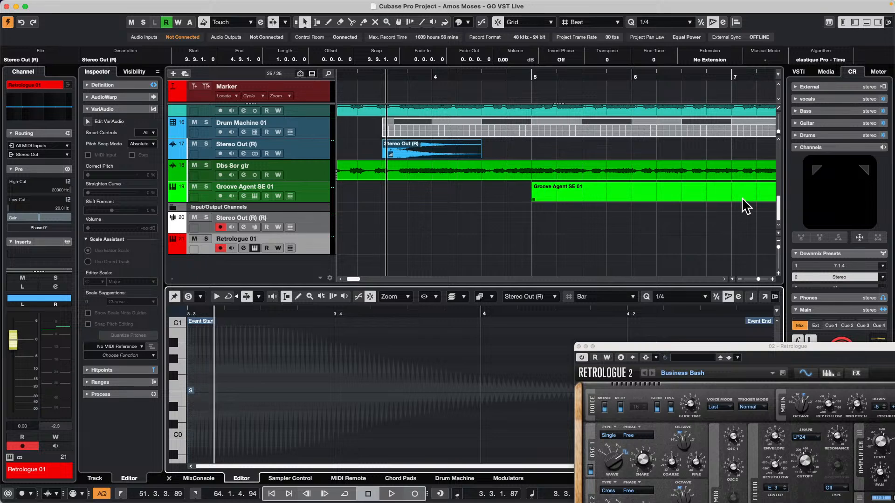
Show the Stereo Out (R) (R) track's kick sample in Sampler Control and audition several notes around its G#1 root key
click(315, 222)
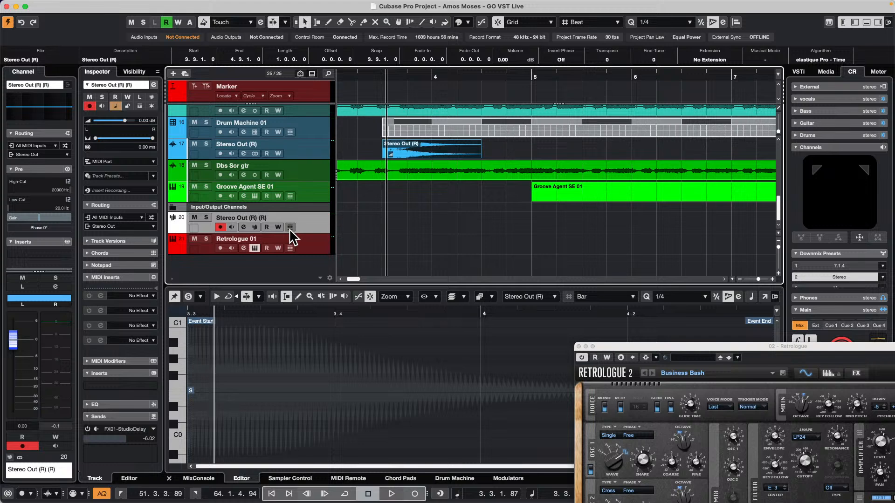
click(245, 227)
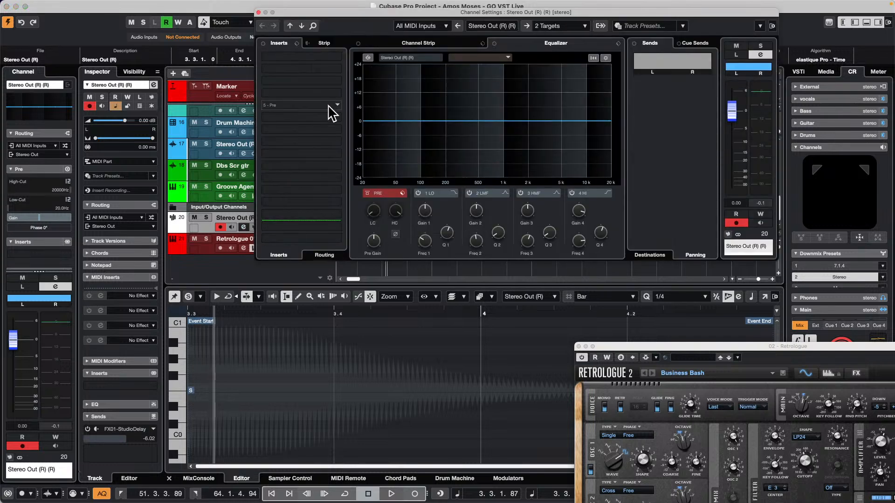
click(259, 13)
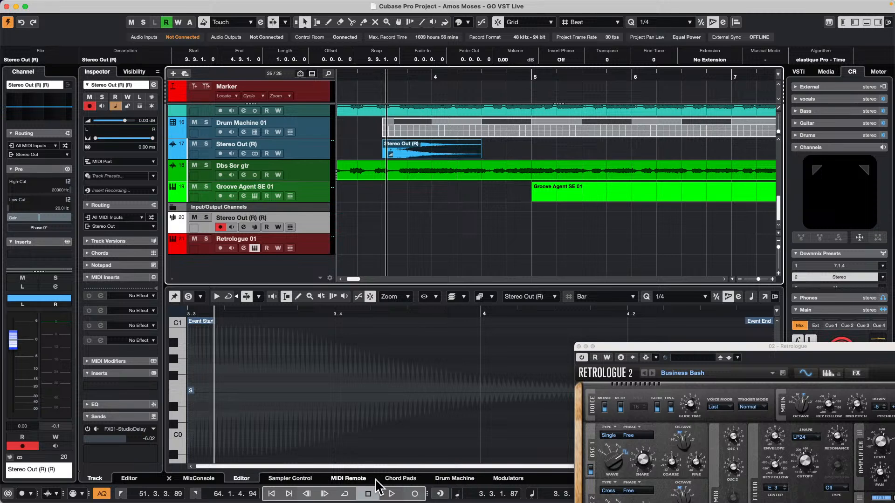
click(302, 479)
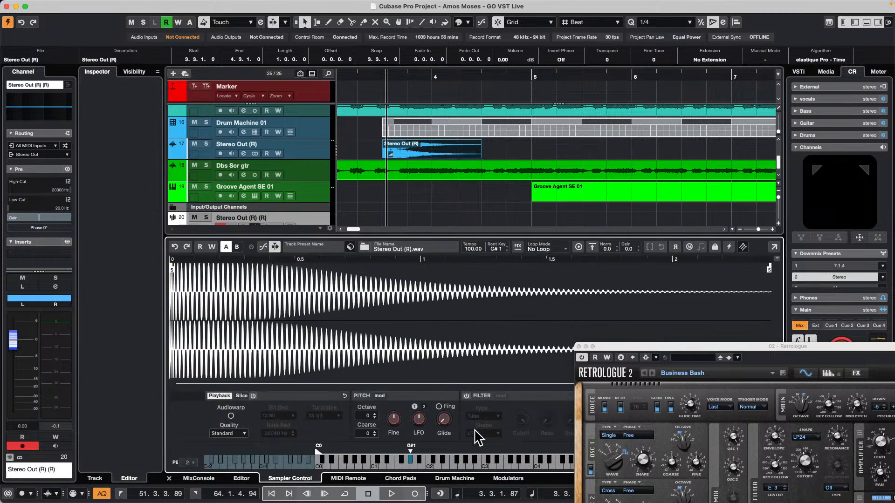
click(492, 459)
click(462, 459)
click(408, 460)
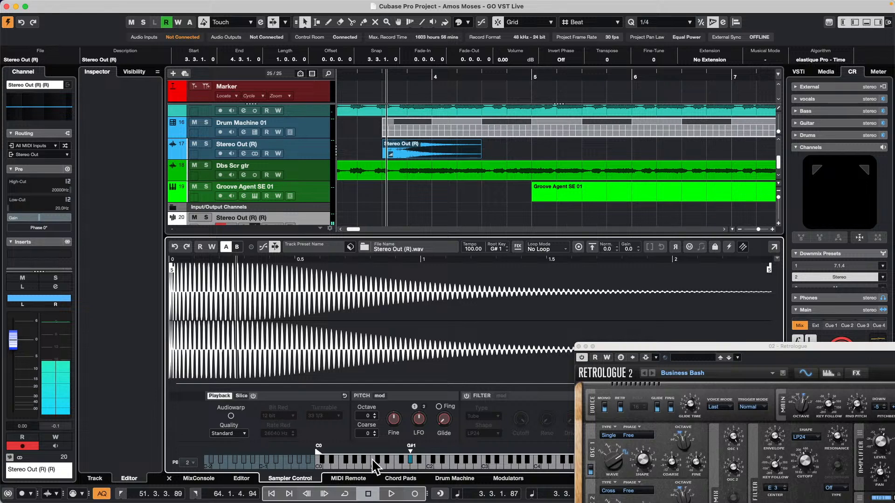
click(401, 460)
click(381, 460)
click(387, 458)
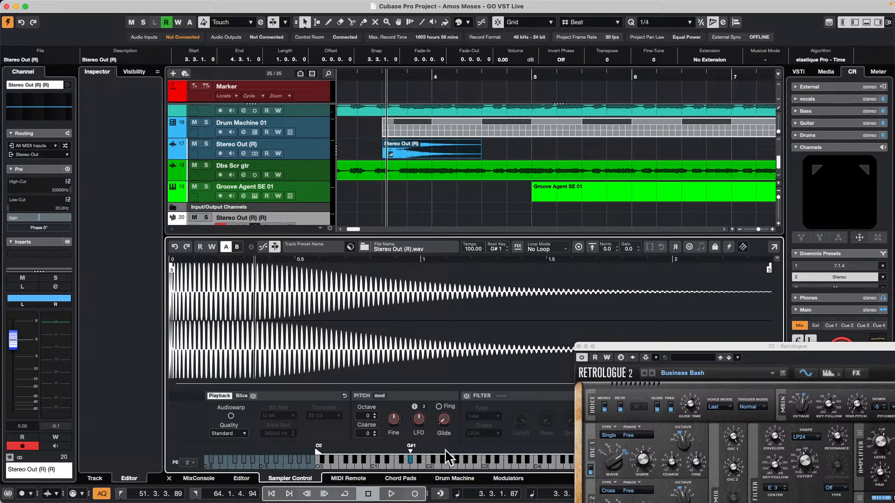
Move the Retrologue window clear of the sampler area and select the Groove Agent SE 01 track
drag(671, 347, 561, 27)
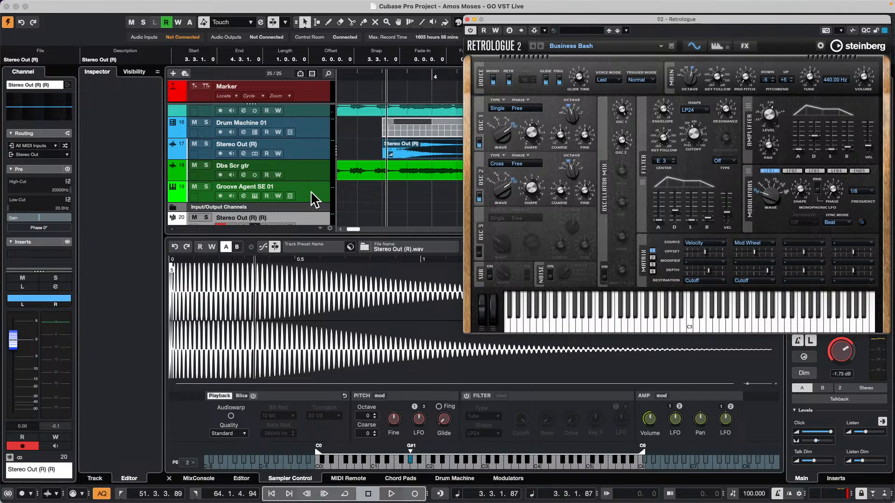
scroll(314, 190, down, 1)
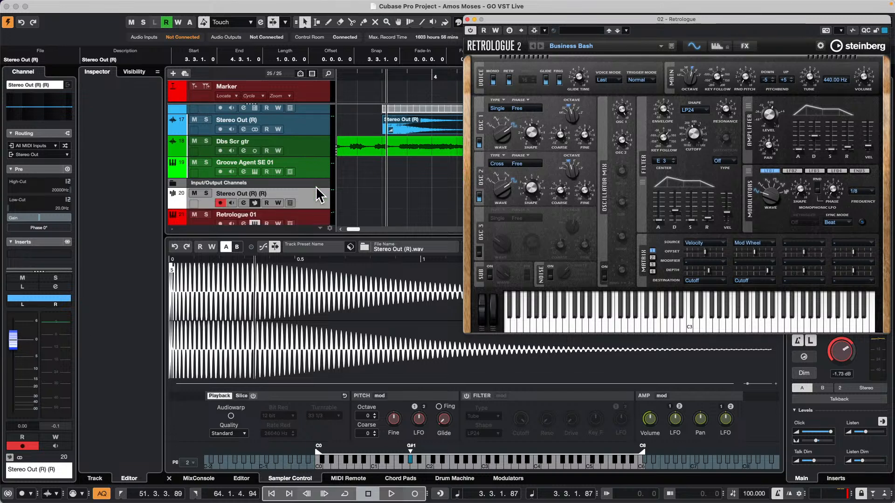
click(315, 172)
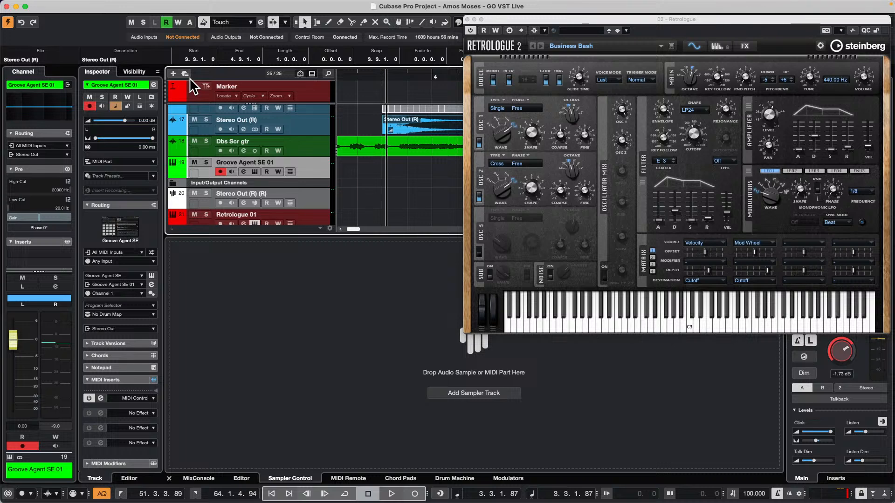
mouse_move(189, 2)
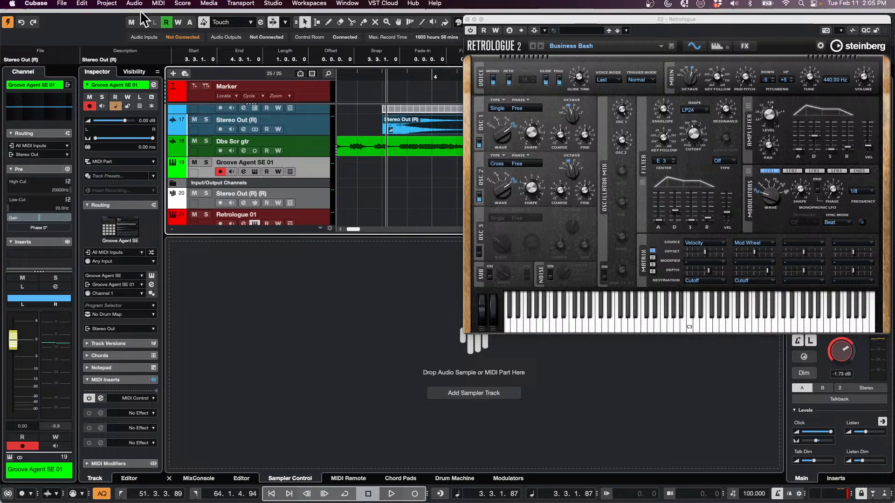
click(82, 5)
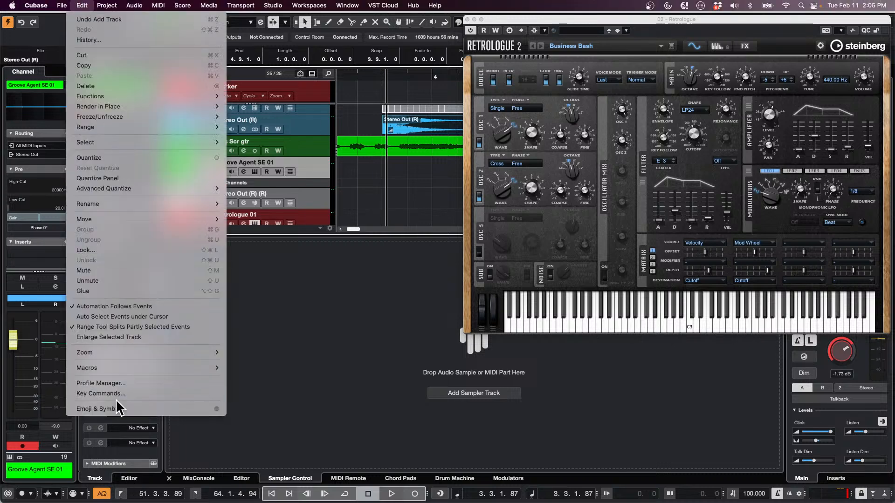
click(353, 390)
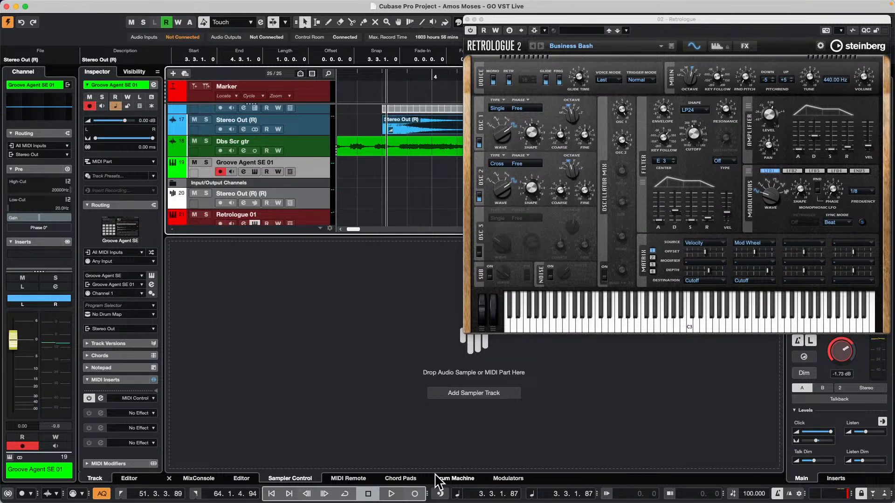
Open the MIDI Remote Mapping Assistant for the nanoKONTROL2's lowest first-channel button and search its functions for "edit vst"
click(349, 479)
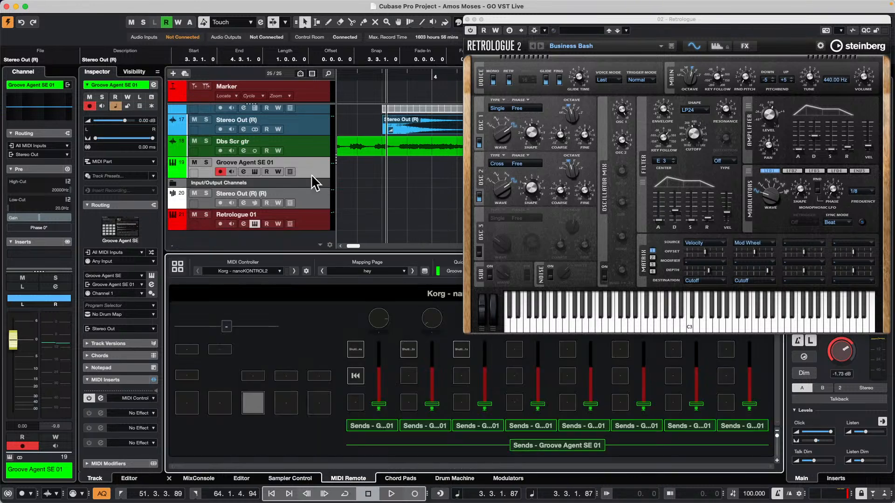
double_click(355, 403)
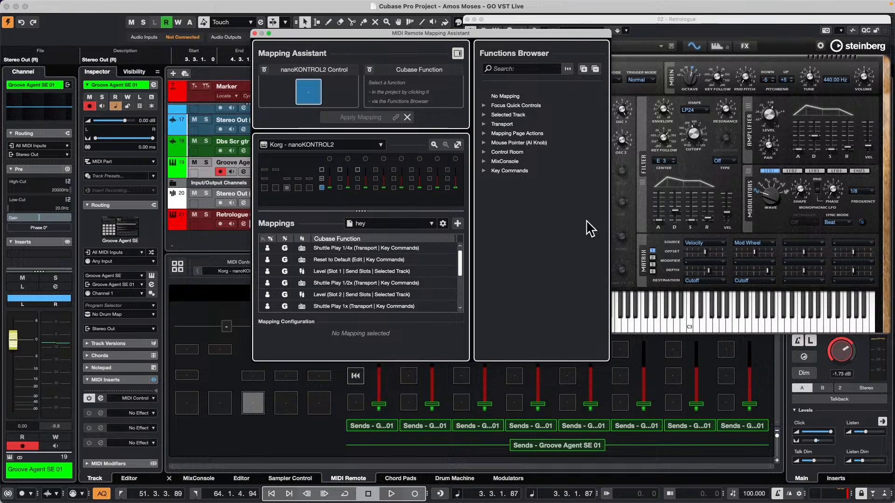
click(520, 68)
text(edit v)
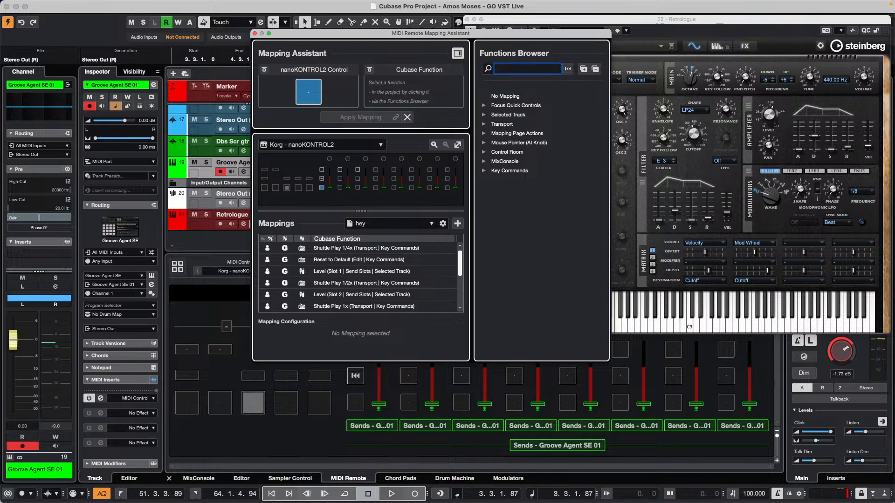
text(st)
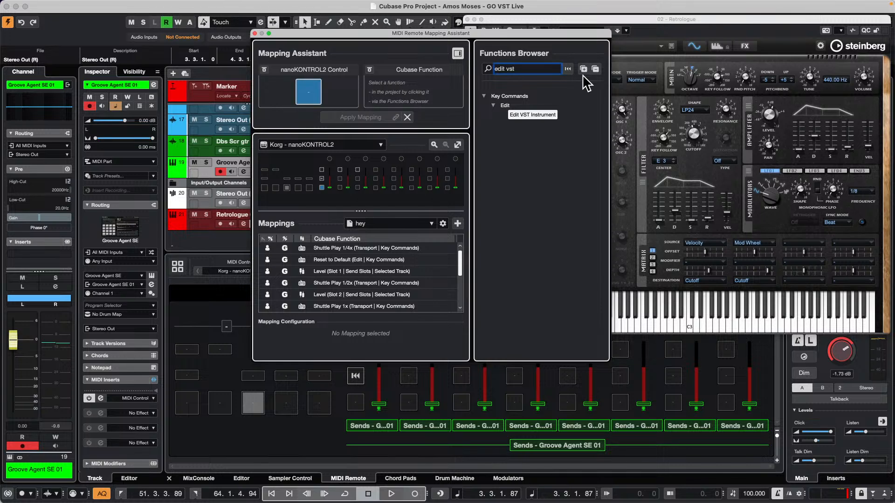
Map the Edit VST Instrument command to the chosen nanoKONTROL2 button and close the Mapping Assistant
click(536, 115)
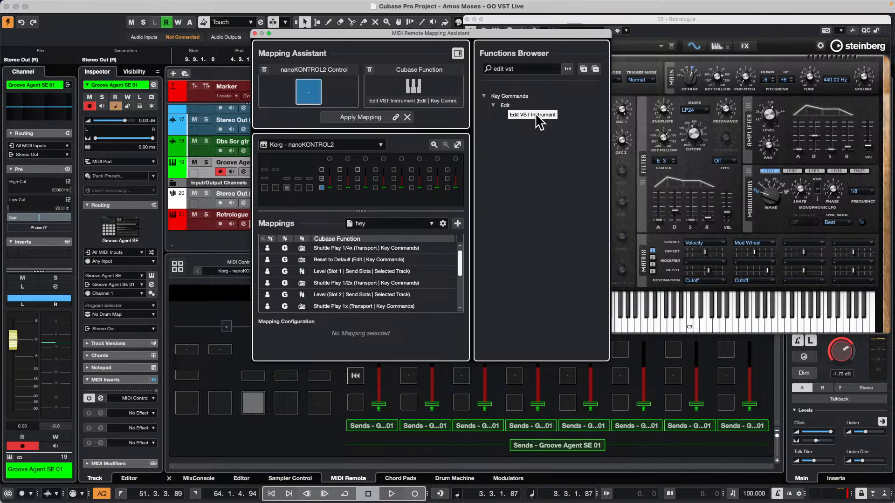
click(355, 119)
click(353, 117)
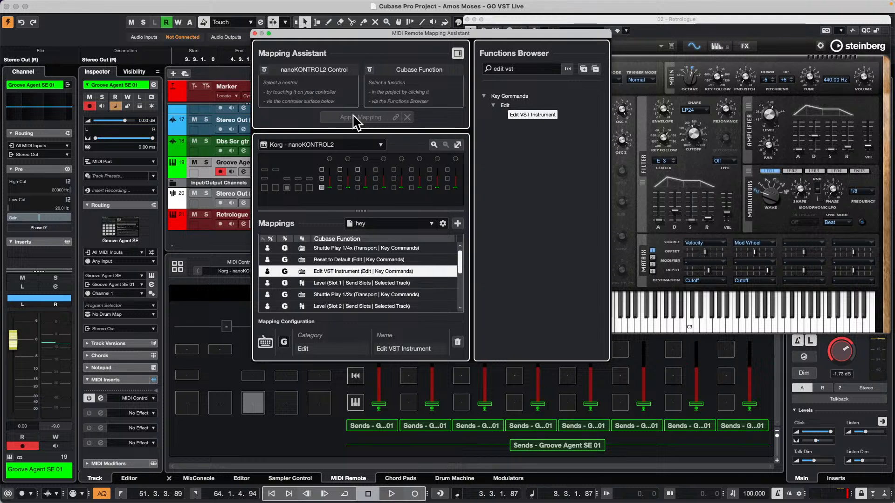
click(255, 33)
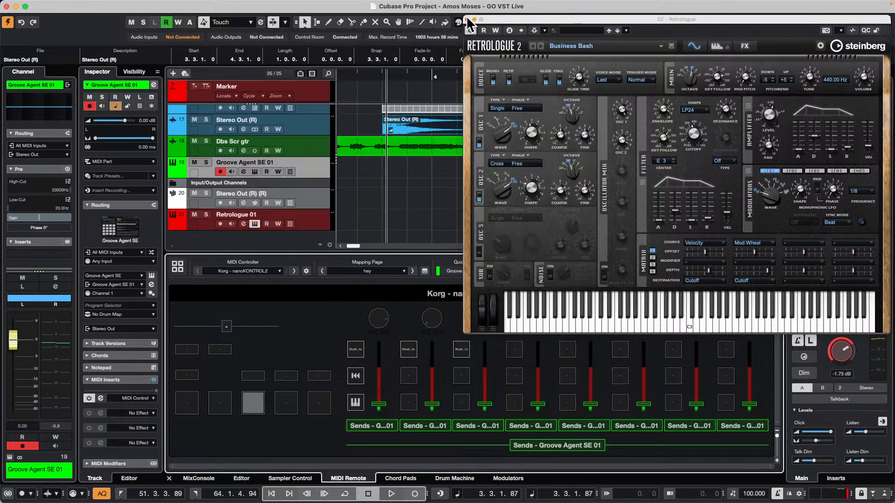
Close Retrologue and test the new mapping by switching tracks and opening the Retrologue 01 and Groove Agent SE 01 instrument windows
click(468, 19)
click(319, 169)
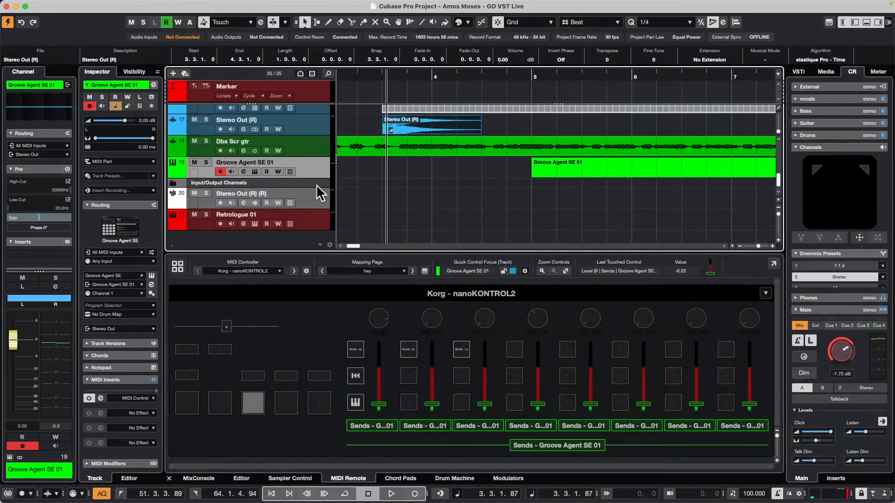
click(316, 202)
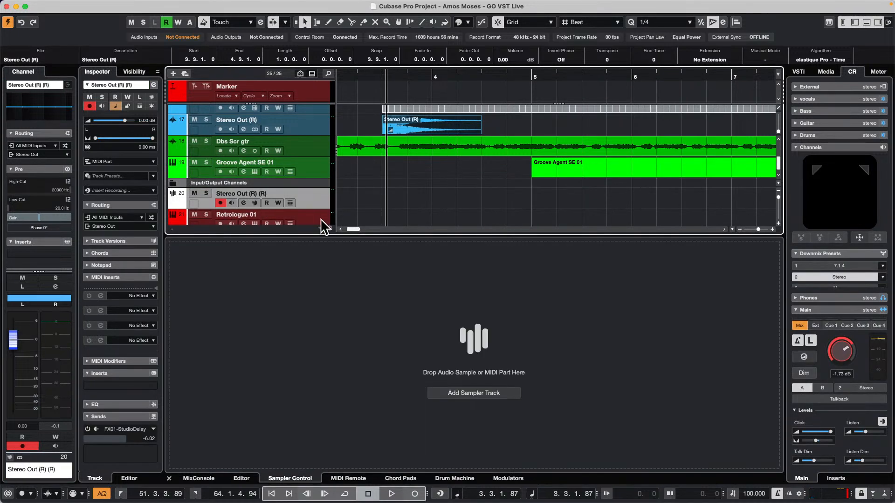
click(320, 215)
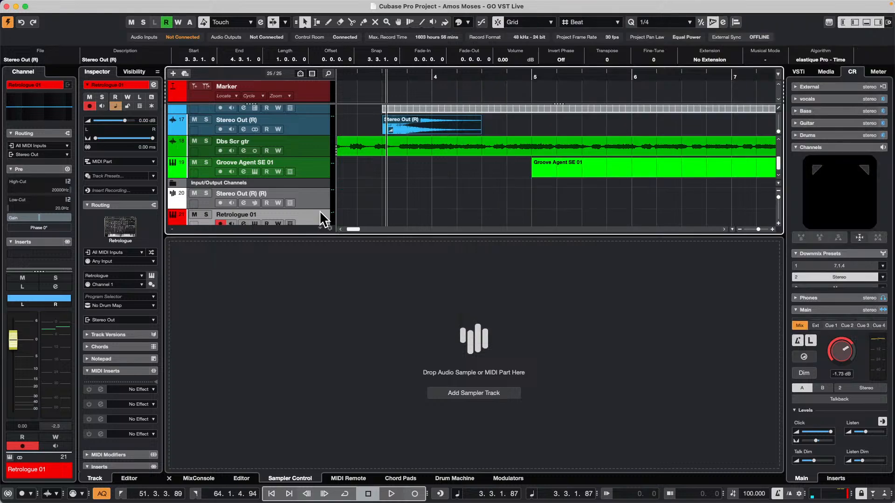
click(314, 165)
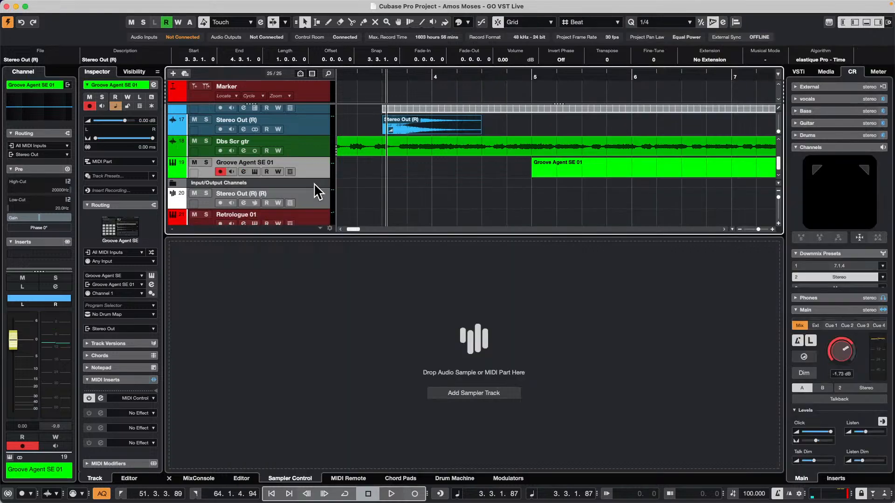
click(318, 218)
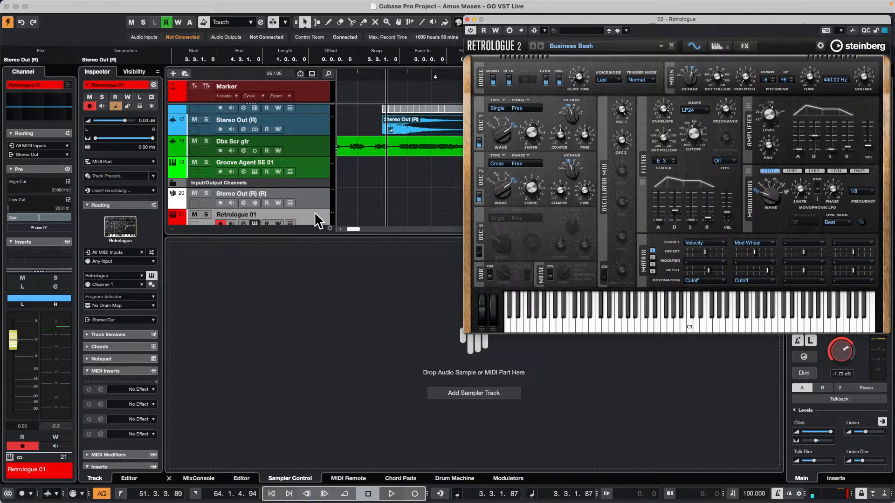
click(314, 168)
double_click(314, 168)
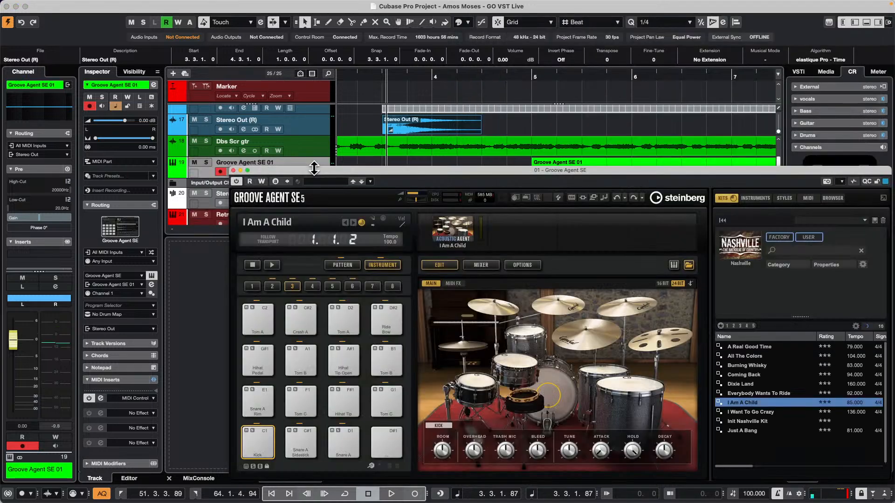
Close Groove Agent SE and toggle the instrument windows while switching between the Retrologue 01 and Groove Agent SE 01 tracks
double_click(314, 167)
double_click(314, 168)
double_click(314, 168)
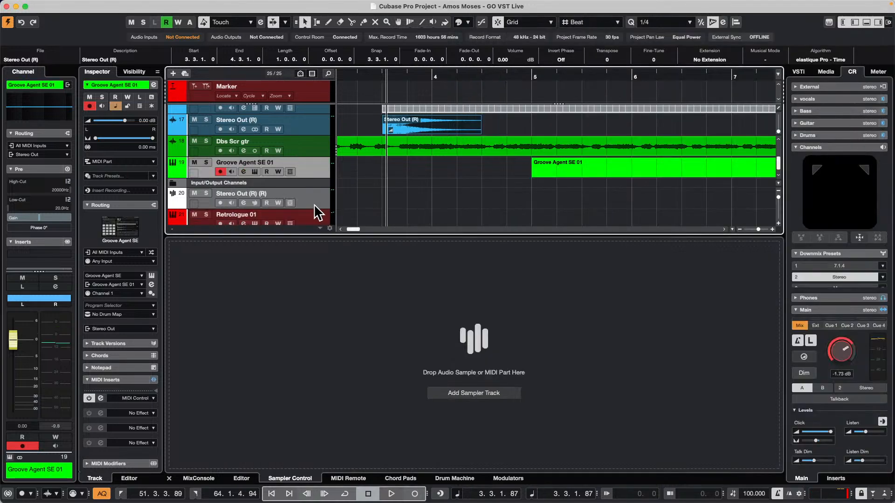
click(315, 216)
key(e)
key(e)
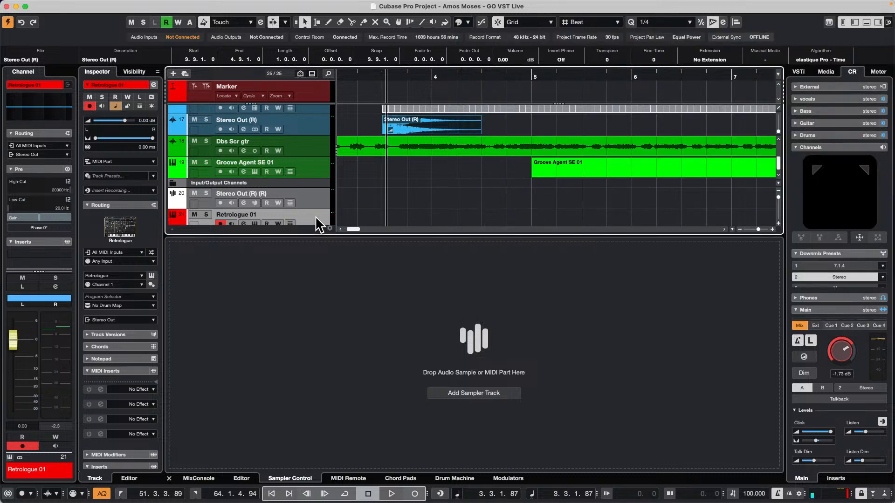
click(317, 172)
key(e)
key(e)
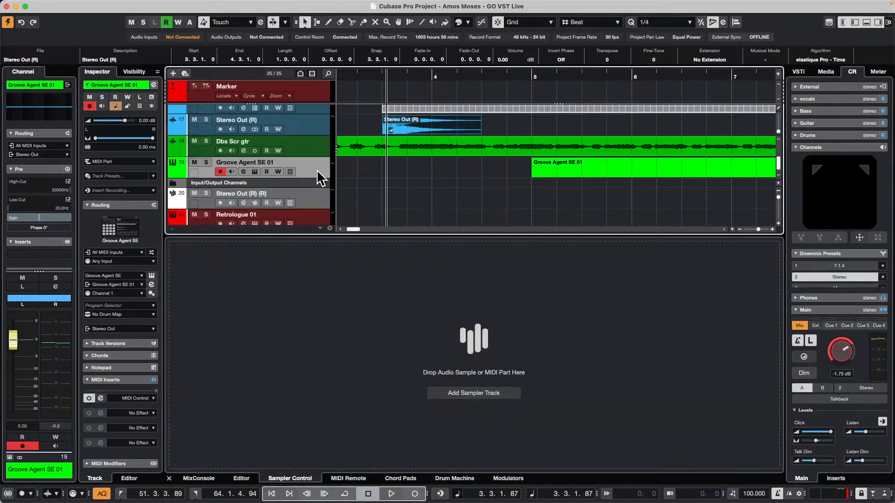
Try the mapped command on the Stereo Out (R) (R) sampler track and open the Retrologue 01 instrument window
double_click(320, 197)
double_click(320, 196)
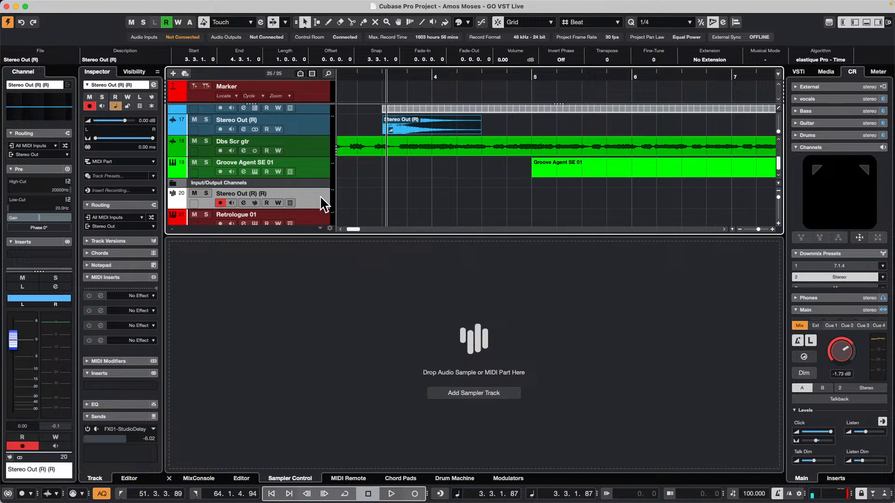
double_click(319, 195)
double_click(319, 195)
scroll(318, 195, down, 1)
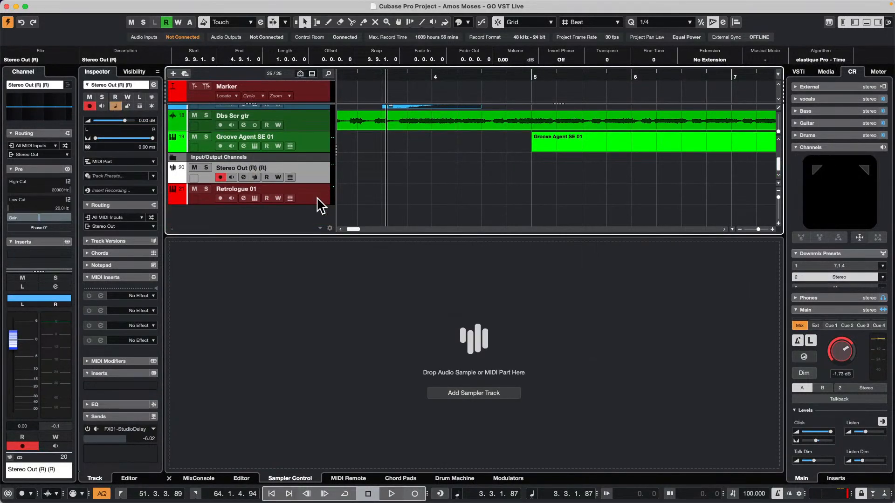
click(317, 196)
key(e)
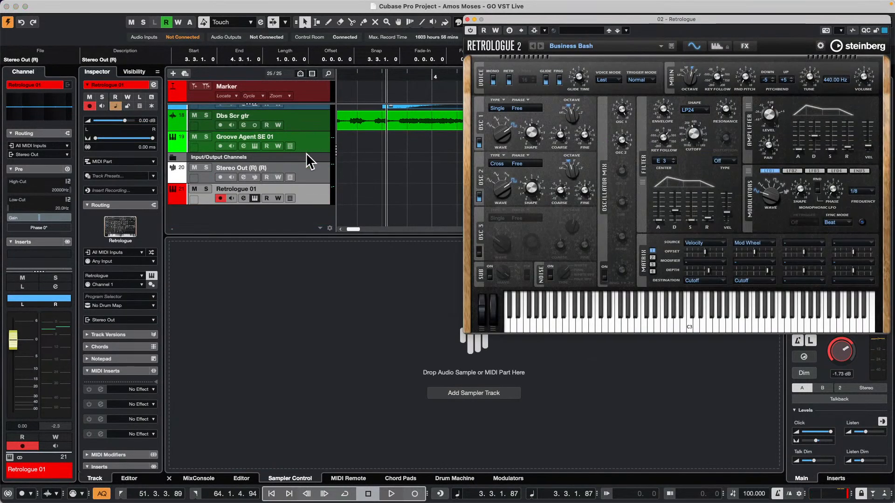
Toggle the sampler view for Stereo Out (R) (R), close the Retrologue window and select the Groove Agent SE 01 track
click(306, 169)
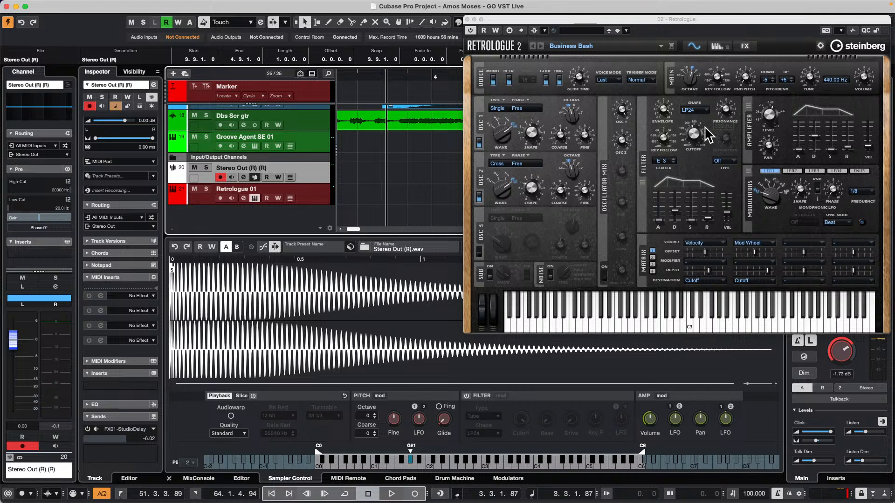
mouse_move(701, 131)
click(321, 146)
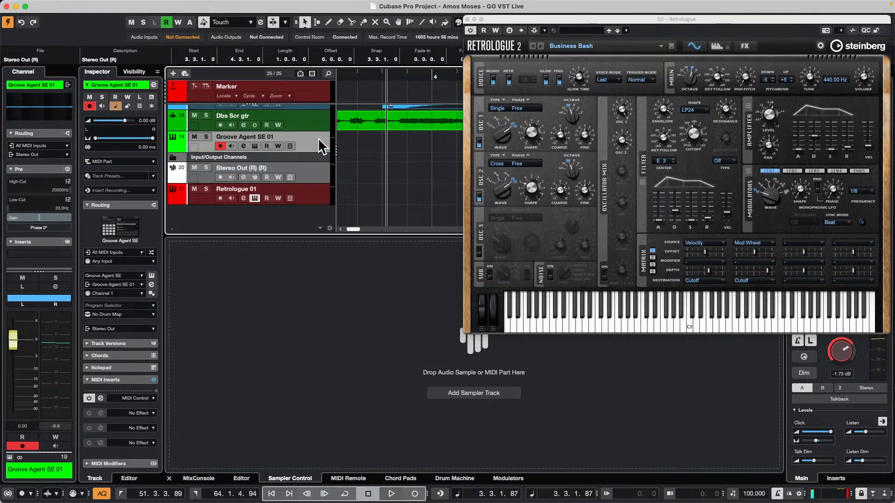
click(309, 169)
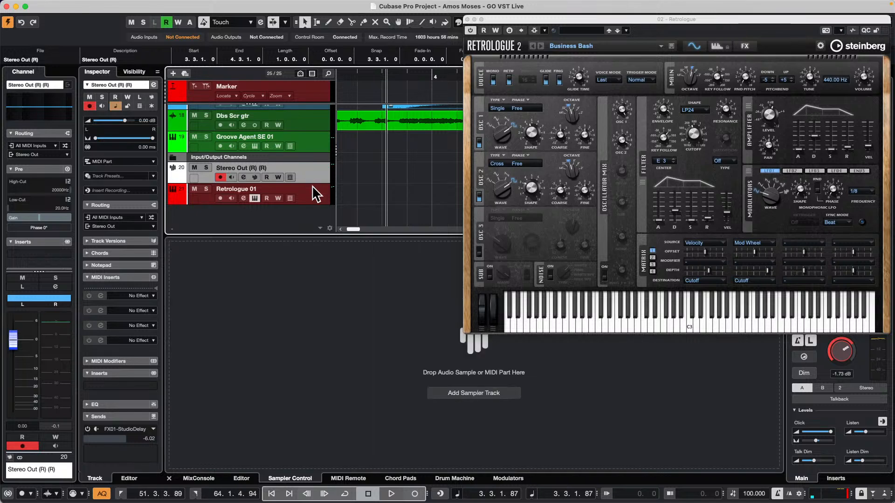
click(312, 187)
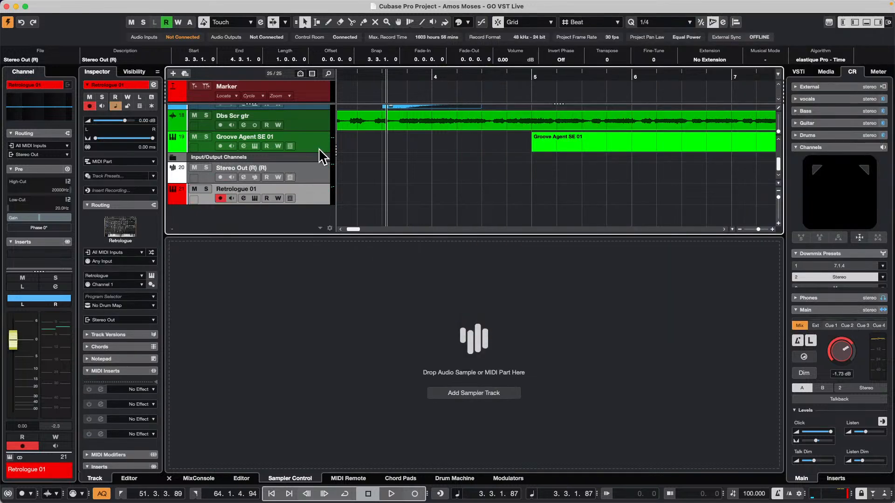
click(319, 146)
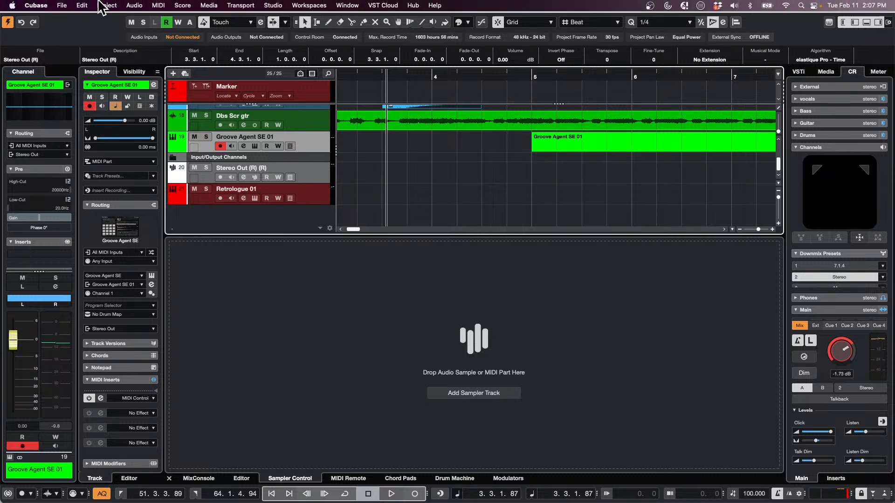
Try to open the recent project Amos Moses - GO VST Live.cpr
click(62, 6)
mouse_move(94, 205)
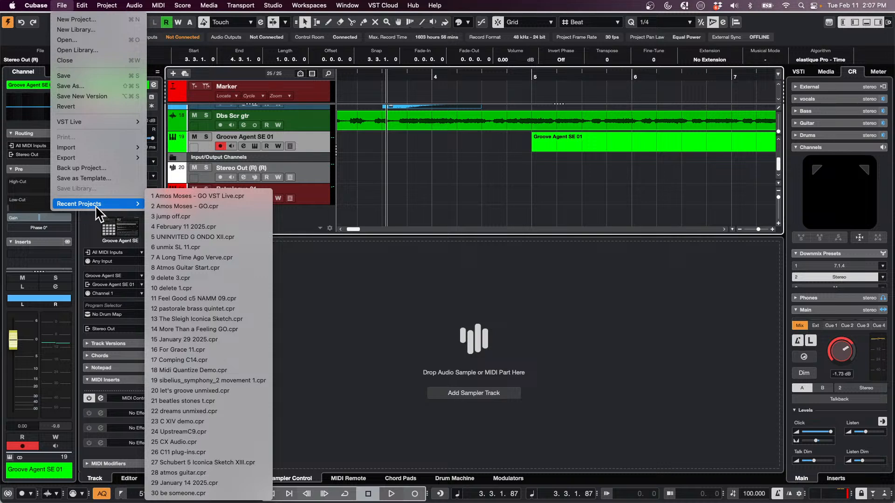
click(235, 195)
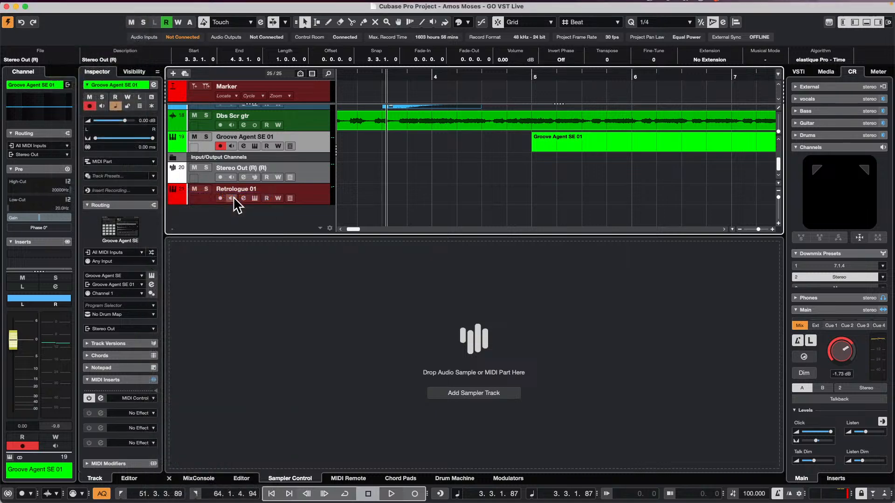
Look through the project's tracks from the drum folder to Bass, with the whole arrangement in view
scroll(403, 161, up, 10)
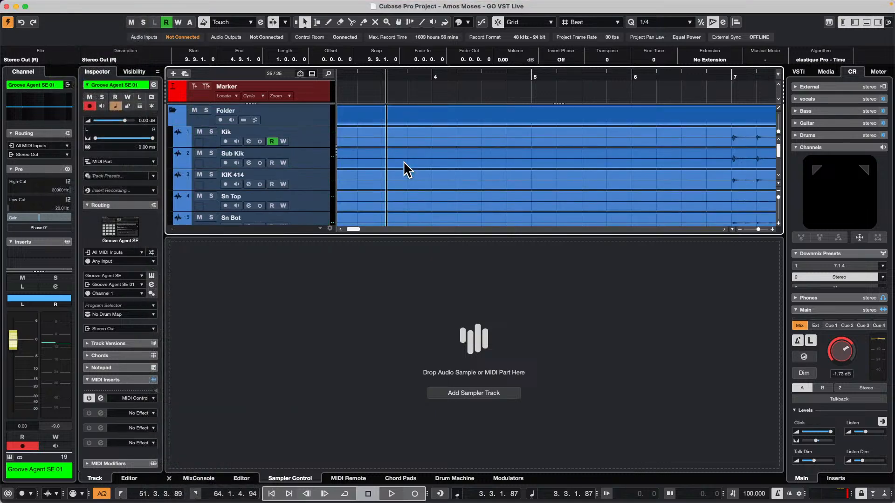
scroll(311, 134, down, 3)
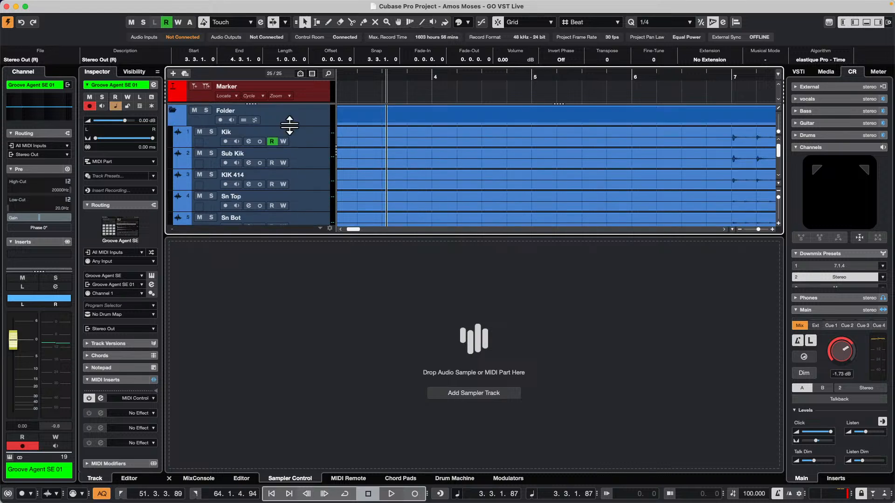
scroll(291, 133, up, 1)
scroll(299, 142, down, 6)
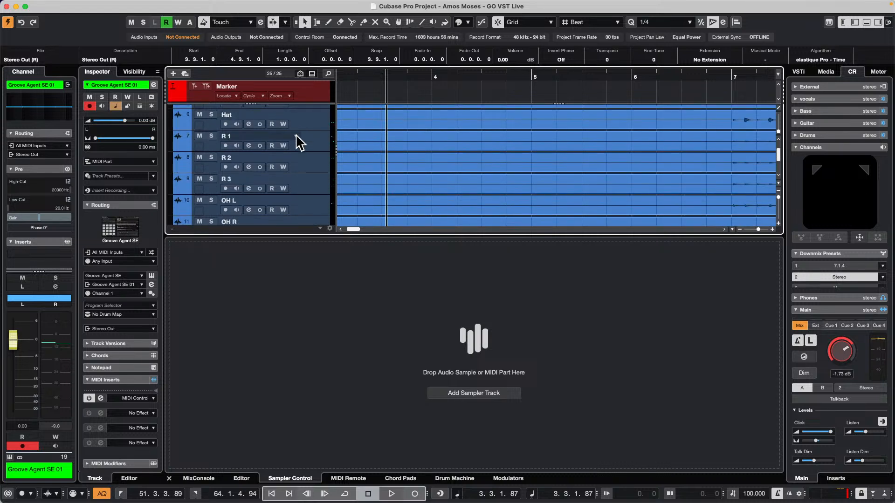
scroll(301, 141, up, 3)
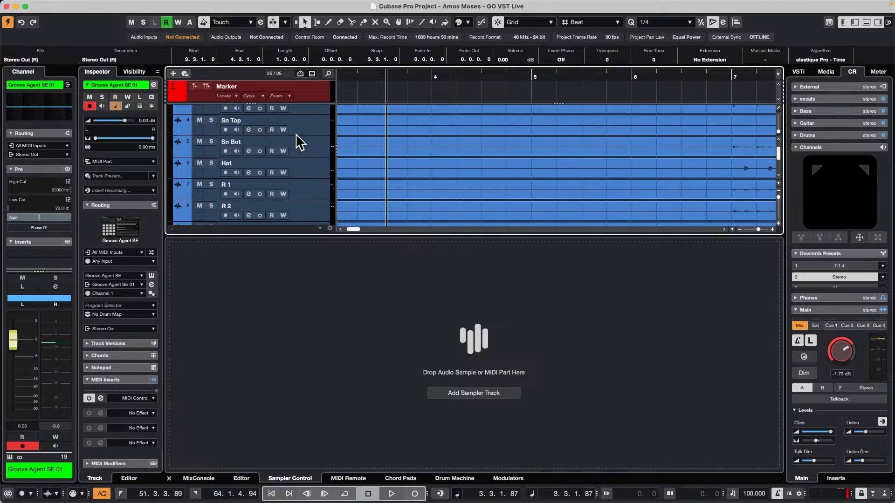
scroll(302, 139, down, 2)
scroll(299, 132, down, 2)
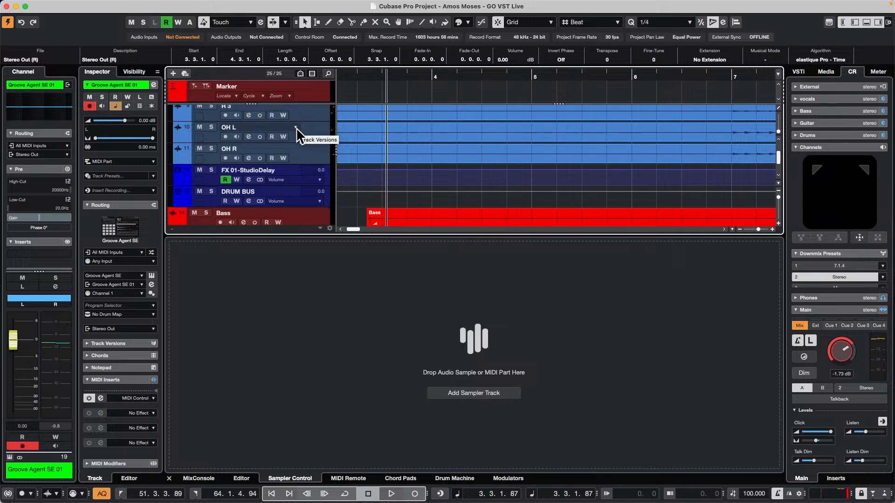
scroll(296, 128, up, 9)
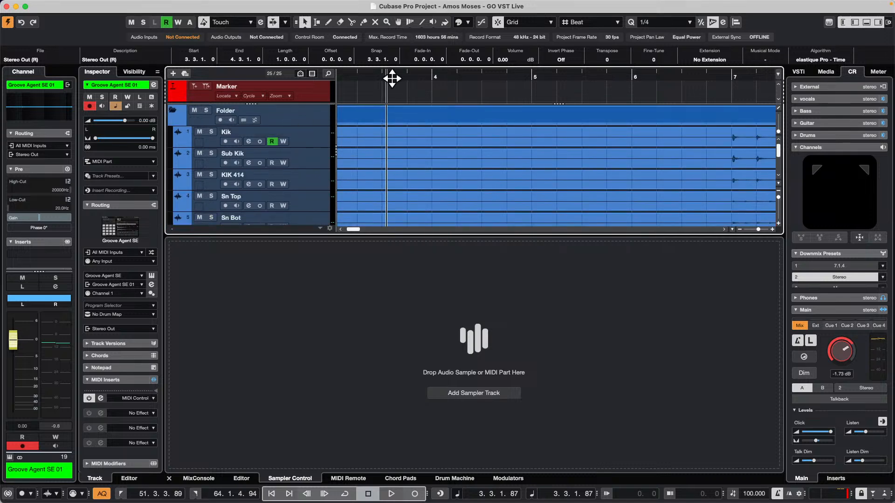
drag(393, 78, 393, 30)
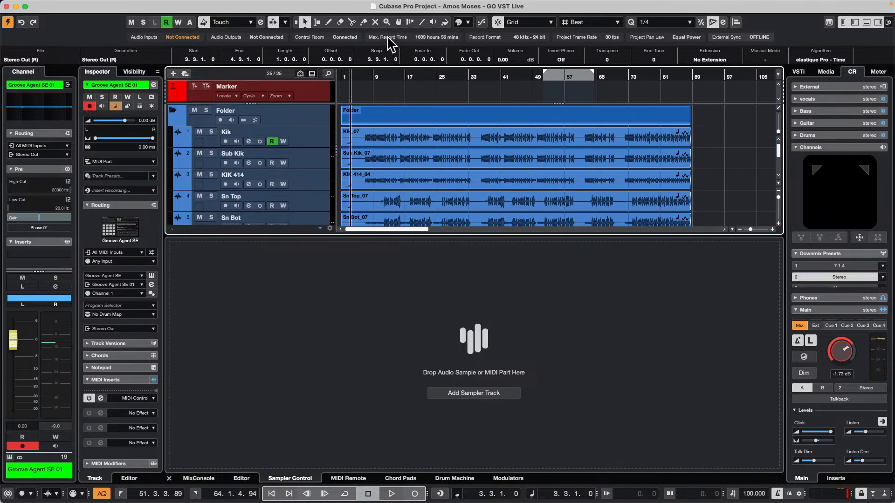
scroll(400, 195, down, 3)
scroll(399, 186, down, 3)
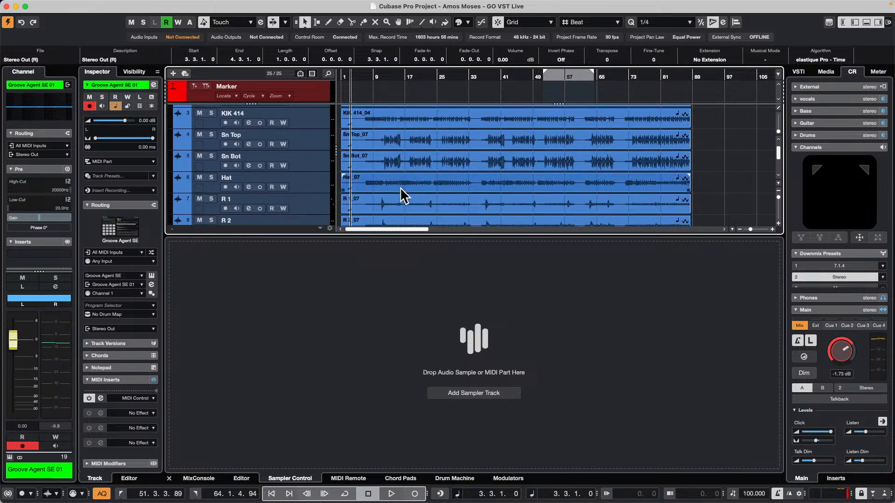
scroll(401, 189, down, 3)
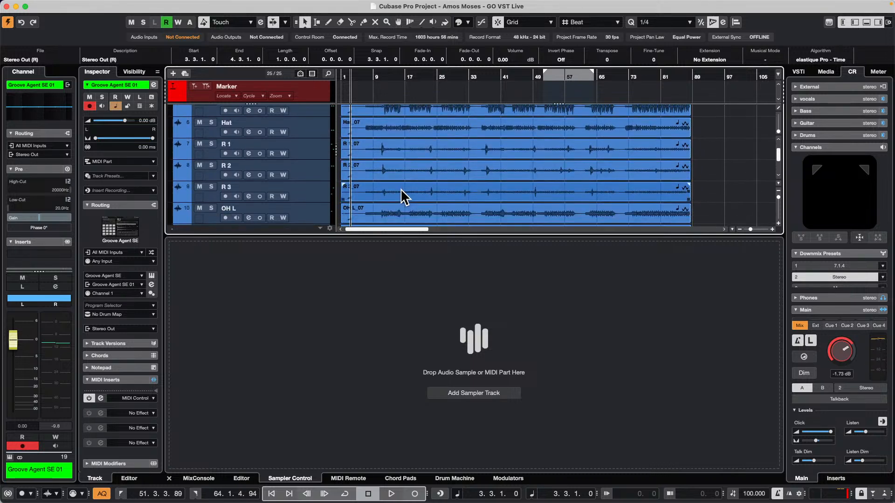
scroll(400, 192, down, 2)
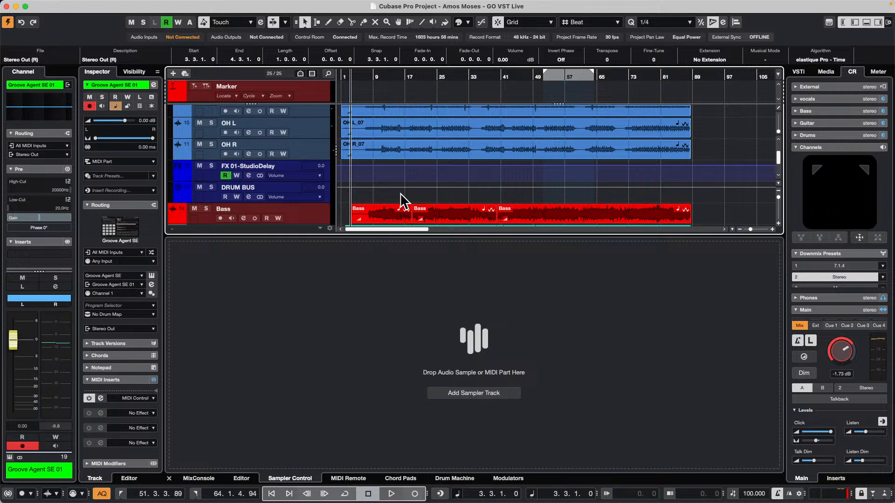
scroll(311, 190, down, 2)
scroll(311, 190, down, 4)
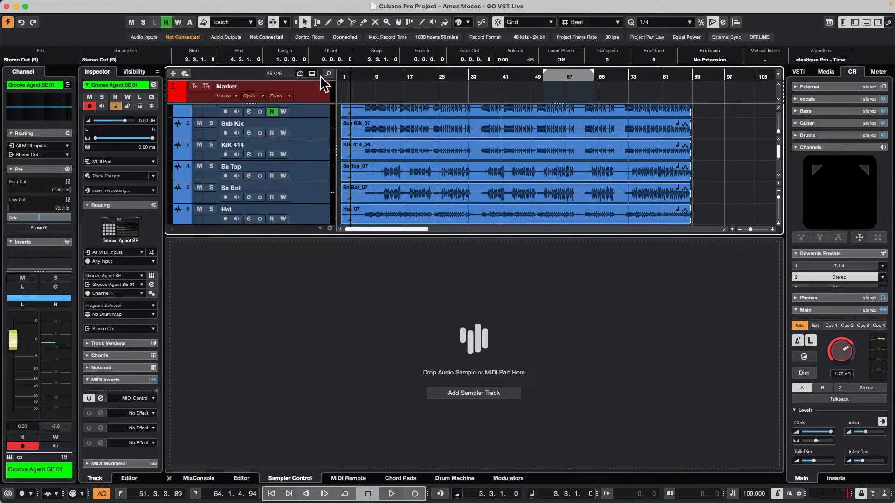
Open and activate the recent project UNINVITED G ONDO XII and show its full arrangement
click(61, 5)
mouse_move(121, 204)
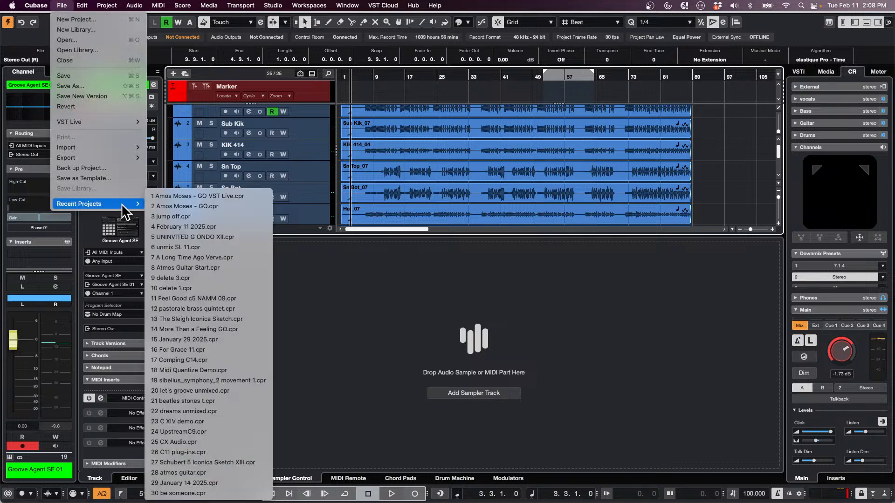
click(217, 206)
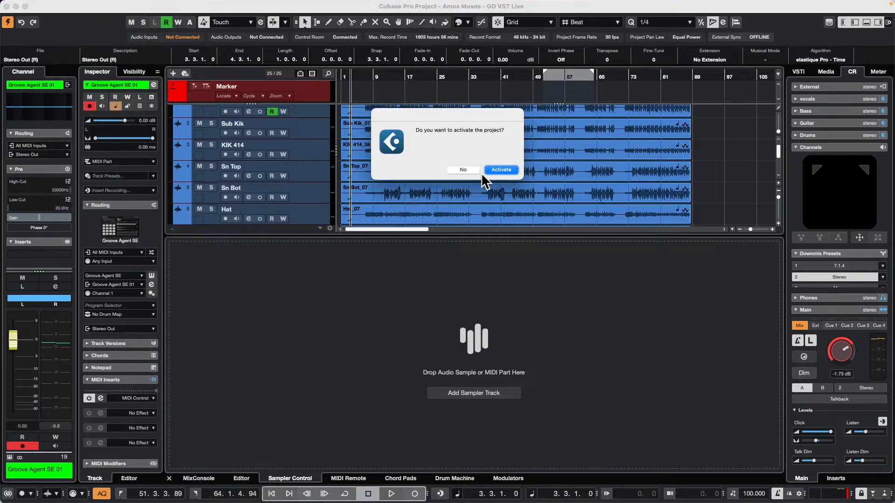
click(502, 170)
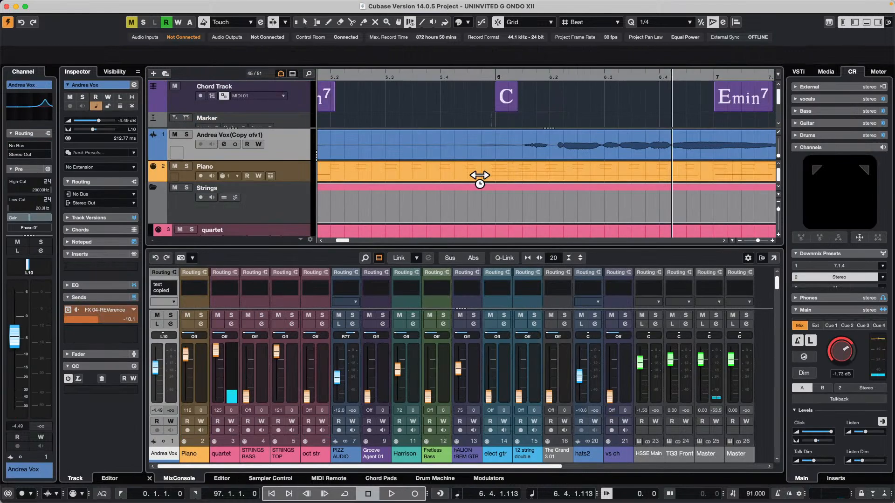
drag(341, 74, 344, 38)
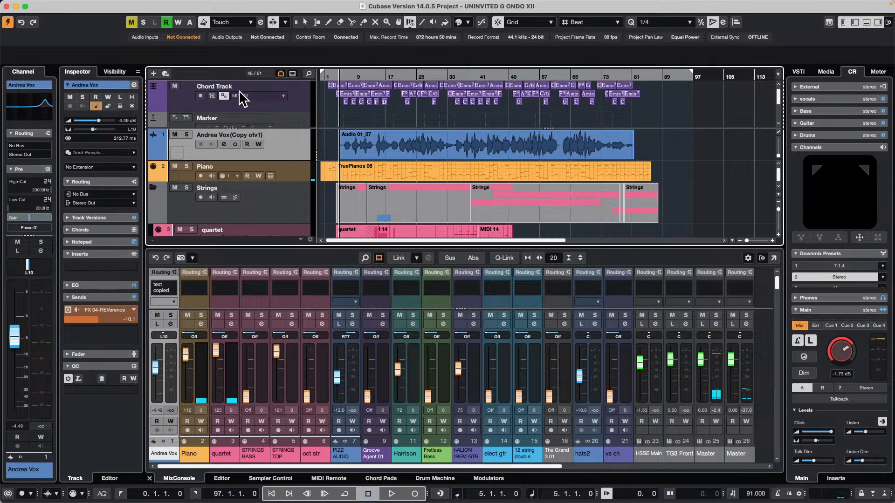
Check the project's Divide Track List setting and examine how the upper track section with the Chord and Marker tracks scrolls independently
mouse_move(165, 4)
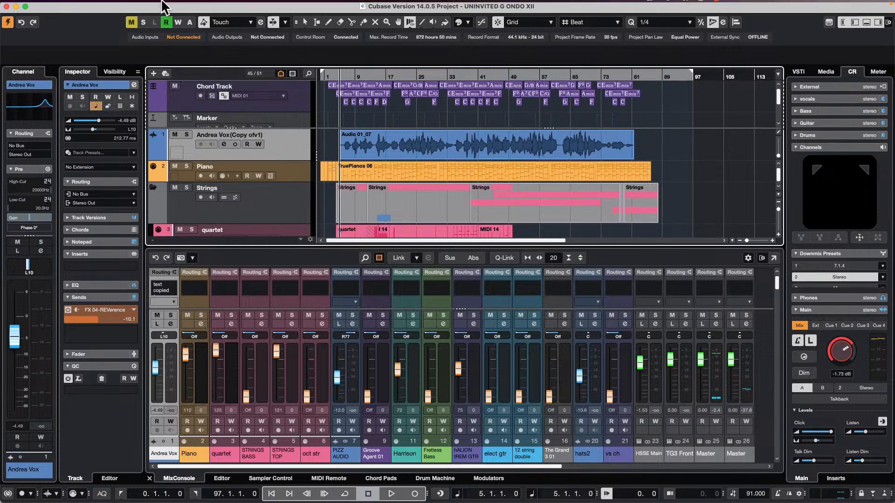
click(108, 5)
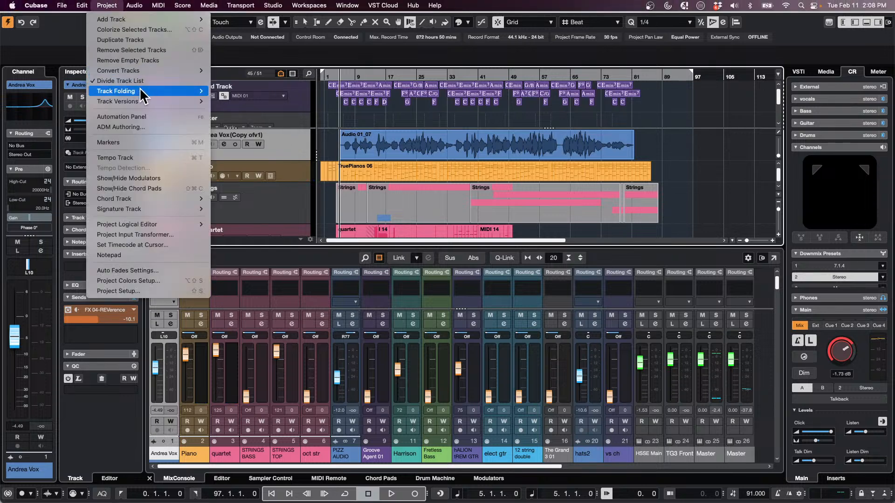
mouse_move(140, 89)
click(224, 95)
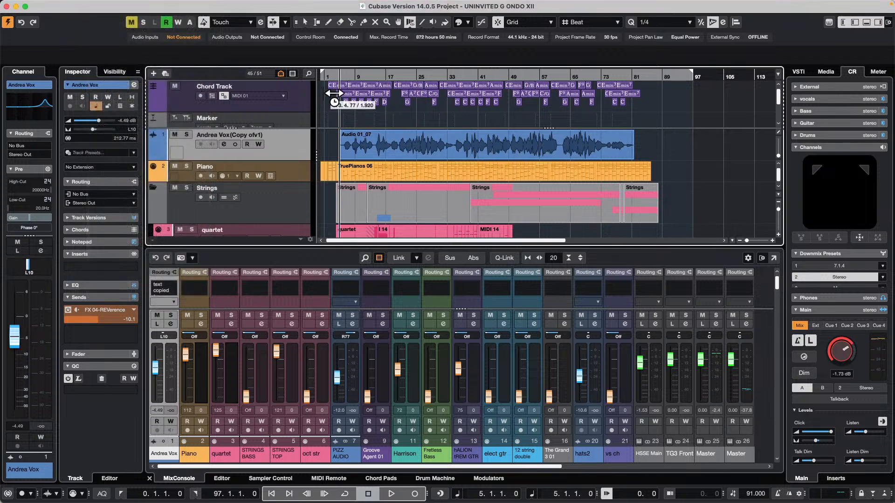
scroll(381, 107, down, 2)
scroll(380, 107, up, 2)
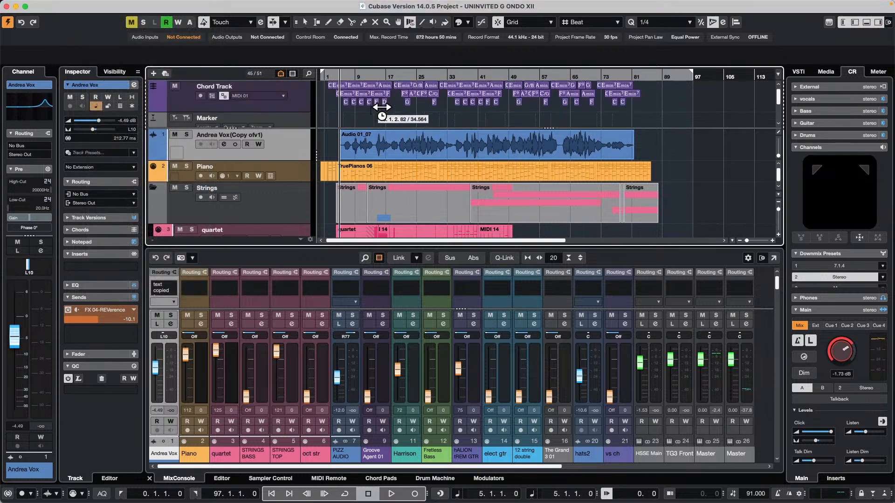
scroll(382, 108, down, 2)
scroll(382, 107, up, 2)
scroll(382, 107, down, 3)
scroll(382, 108, up, 2)
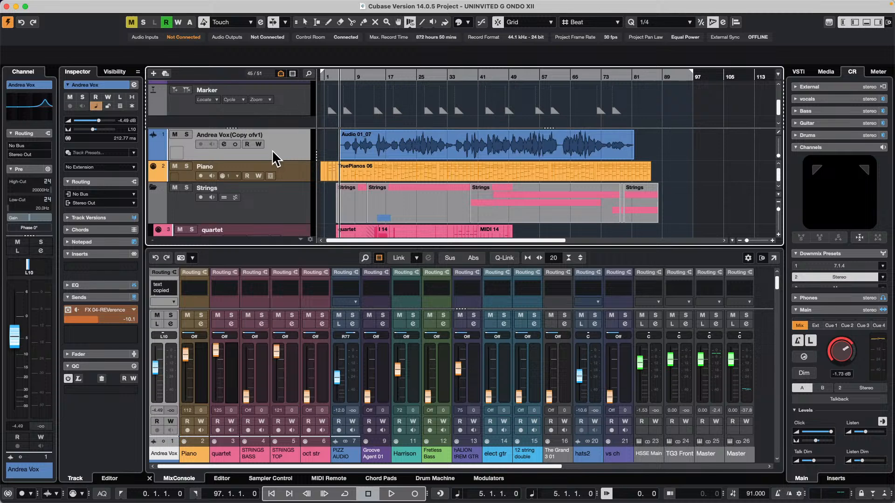
Extend the upper section of the divided track list to include the vocal track and select the Marker track
mouse_move(288, 148)
mouse_down()
mouse_move(288, 113)
mouse_move(292, 161)
mouse_move(291, 144)
mouse_up()
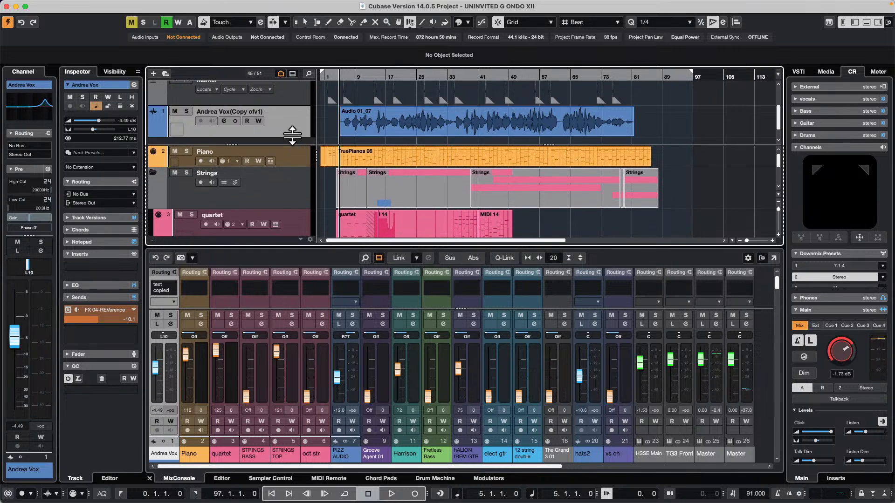
click(286, 104)
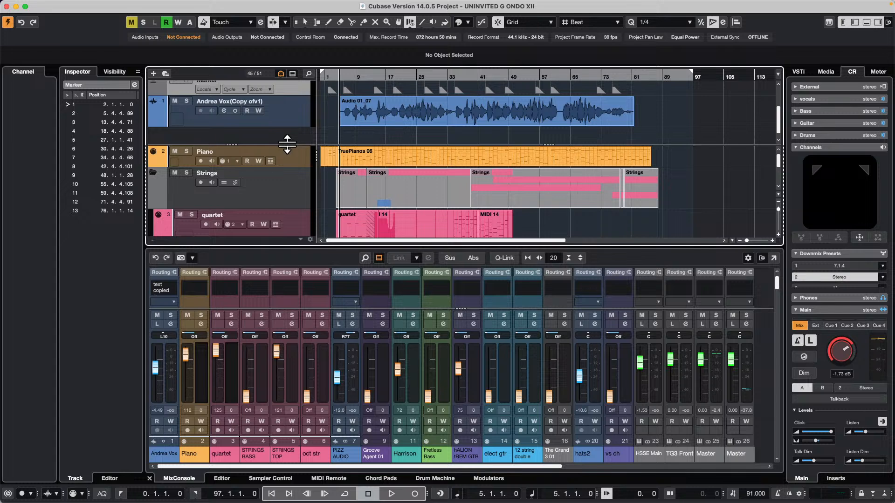
Shrink the upper track section to end right below the vocal track and place the project cursor at bar 7, zooming in slightly
drag(289, 145, 289, 128)
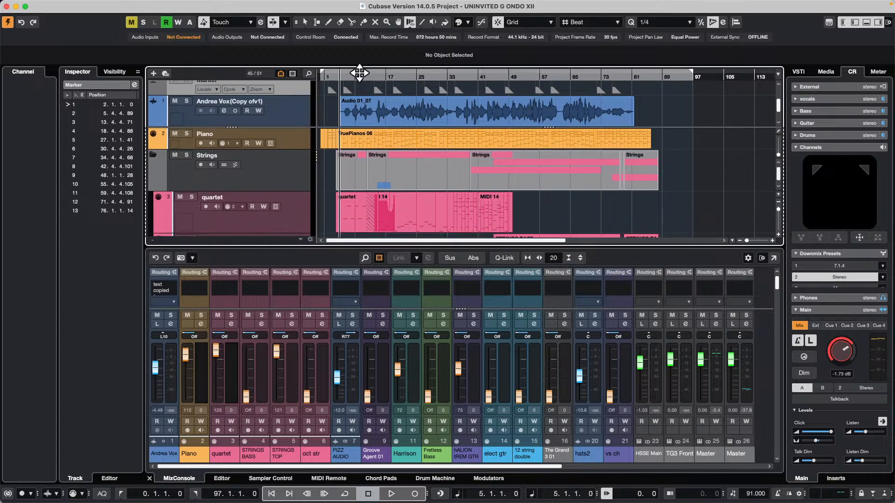
drag(349, 78, 356, 84)
Look through the lower section's tracks, from Piano and Strings down to the VST instruments and FX Channels, beneath the fixed vocal track
scroll(456, 172, down, 5)
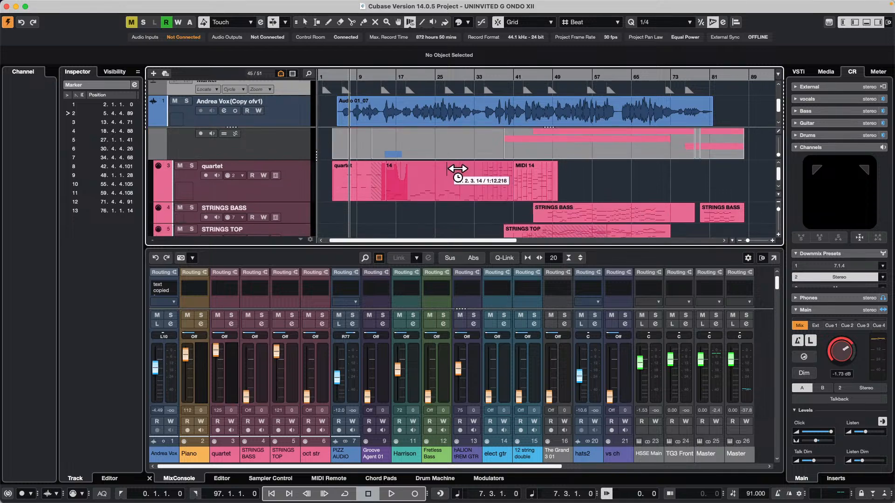
scroll(459, 168, down, 10)
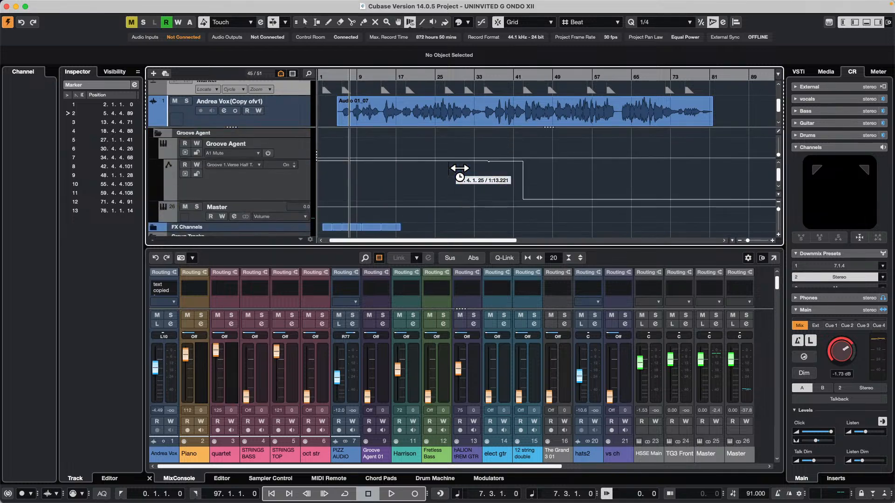
scroll(460, 169, up, 10)
scroll(463, 168, down, 5)
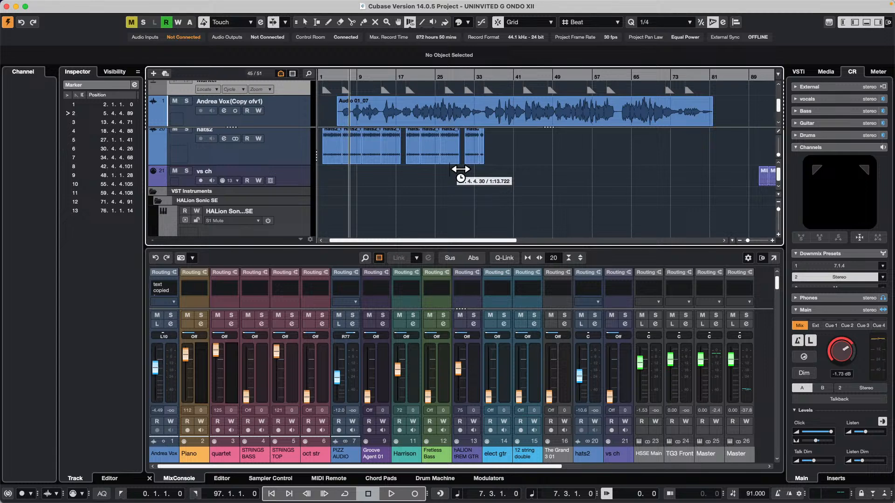
scroll(579, 166, up, 8)
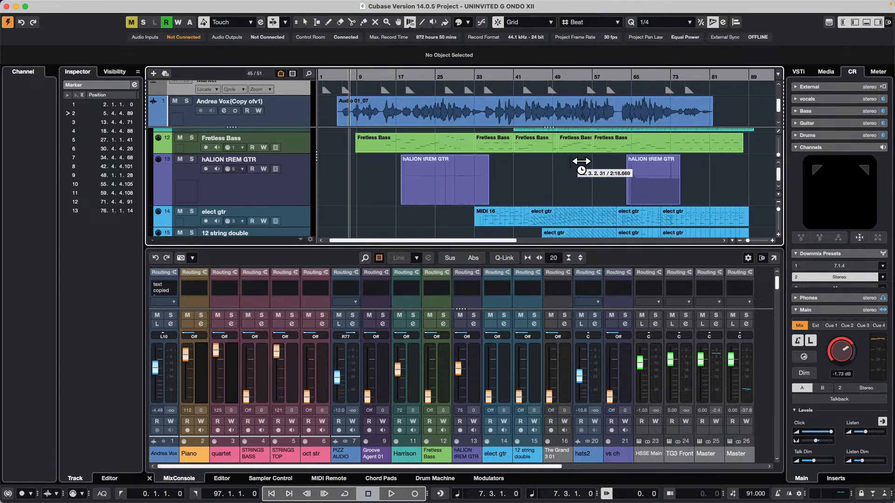
scroll(582, 161, down, 8)
scroll(582, 162, up, 4)
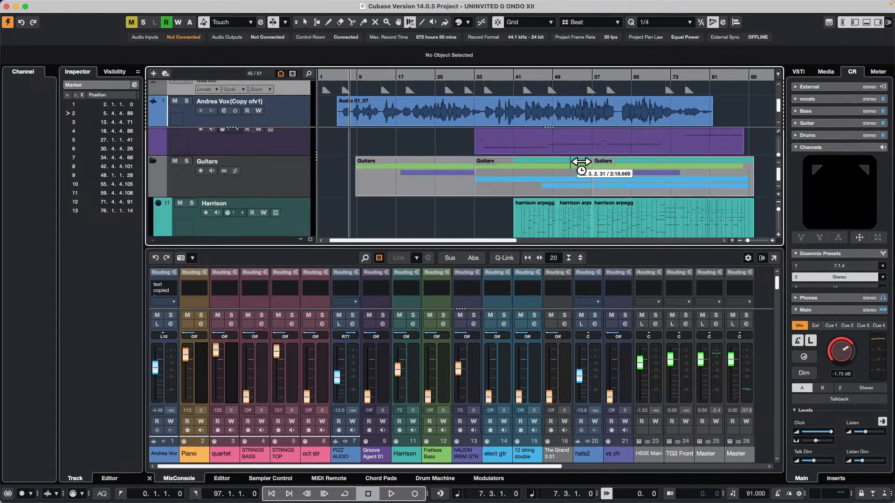
scroll(581, 162, down, 5)
scroll(580, 163, down, 8)
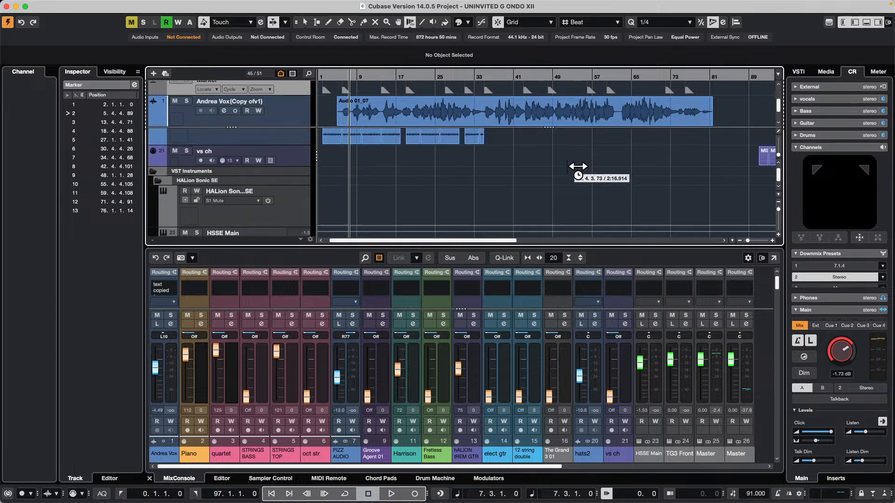
scroll(578, 168, up, 4)
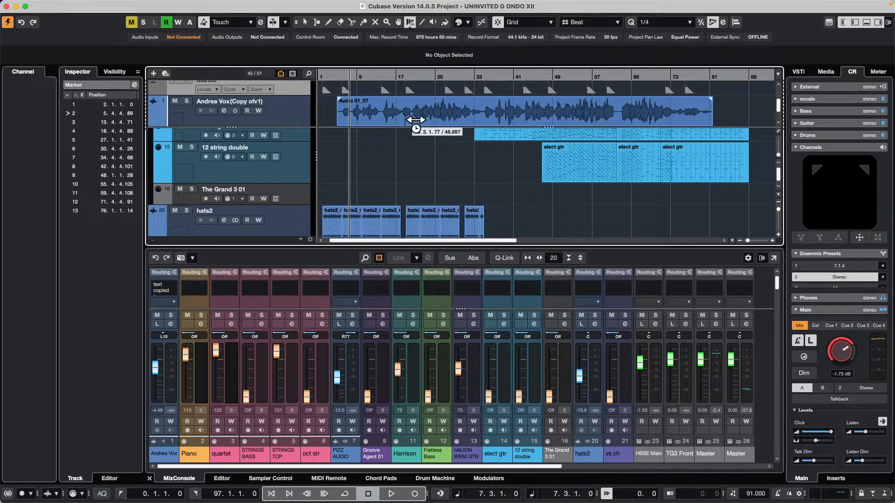
scroll(406, 154, up, 3)
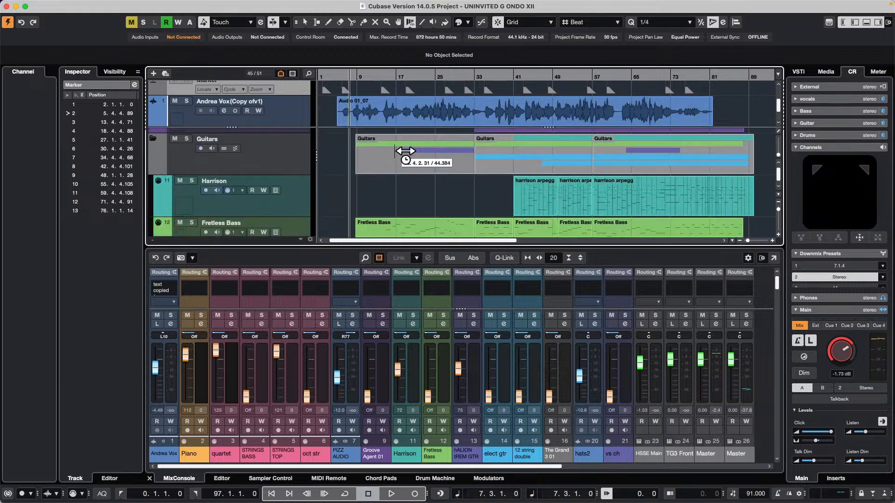
scroll(430, 160, down, 1)
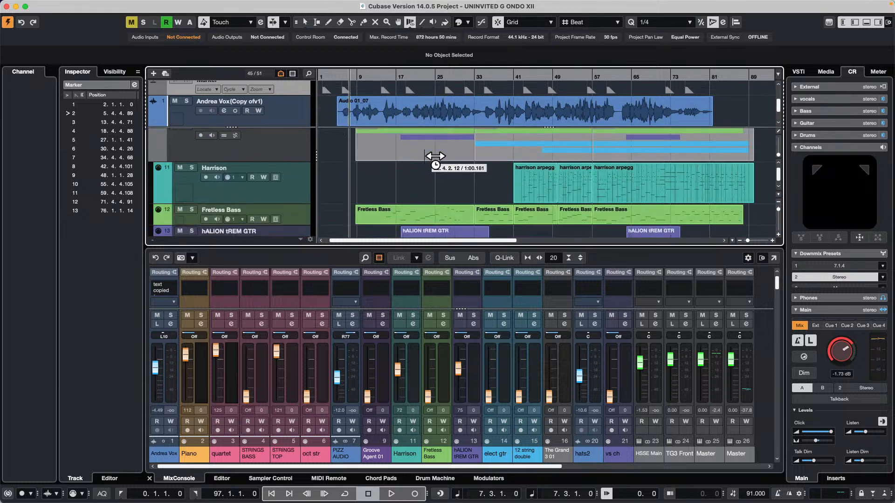
scroll(430, 160, up, 4)
scroll(432, 151, up, 2)
scroll(432, 152, up, 3)
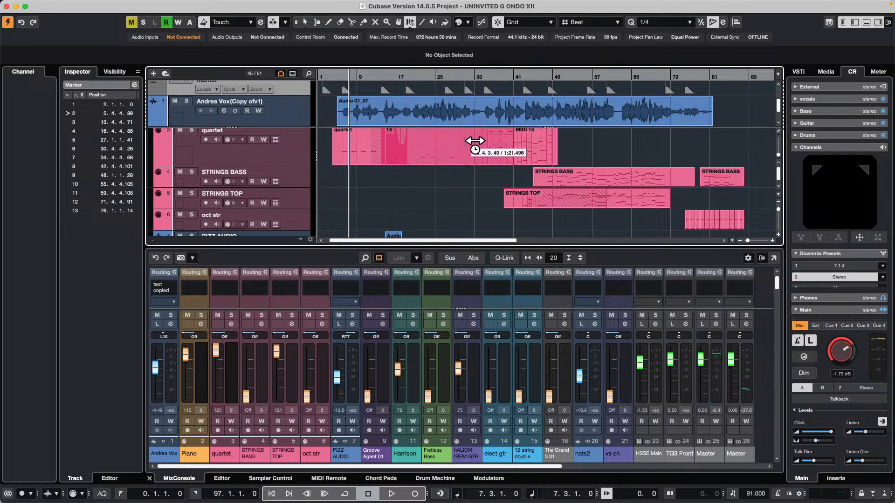
scroll(478, 142, down, 8)
scroll(476, 141, down, 6)
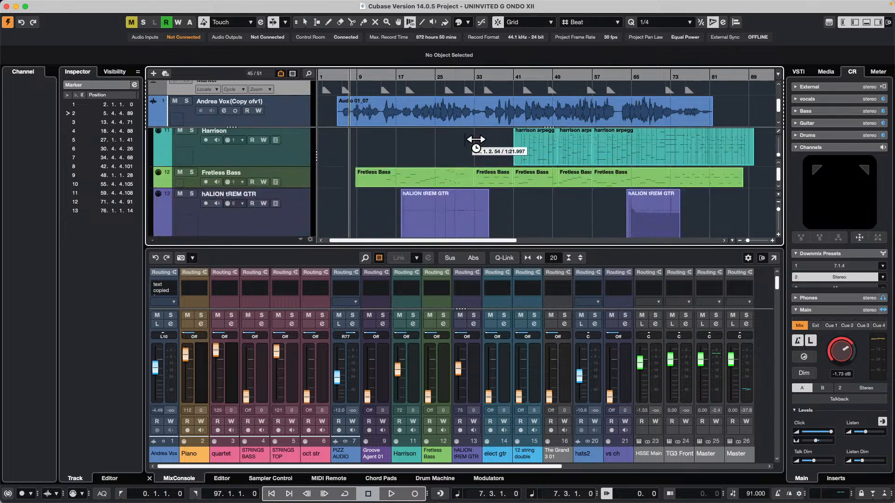
scroll(475, 140, up, 6)
scroll(475, 140, up, 8)
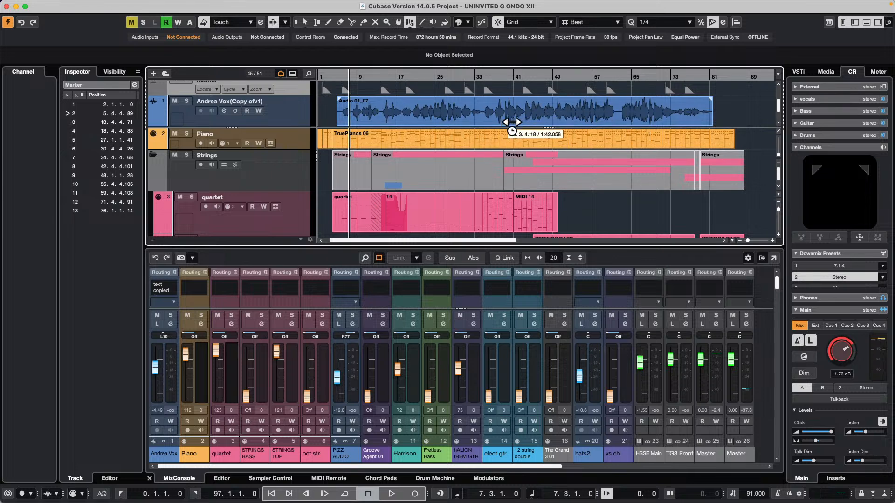
scroll(464, 163, down, 5)
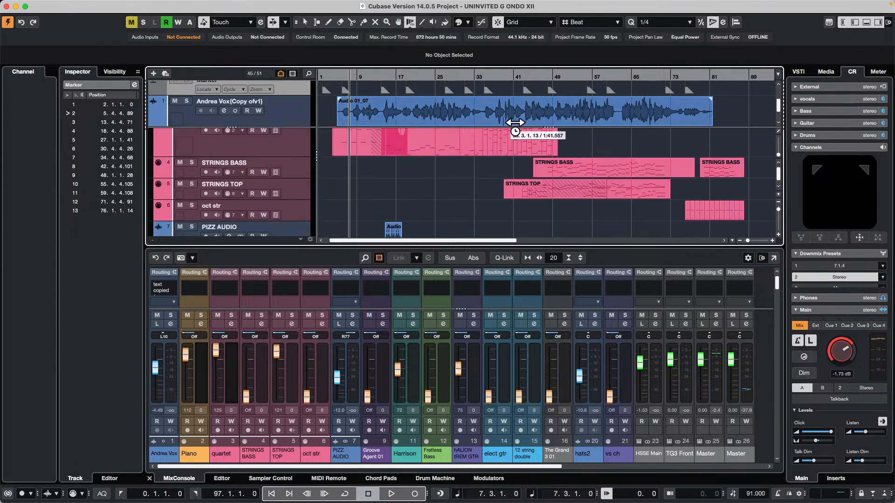
scroll(517, 161, down, 10)
scroll(517, 160, up, 15)
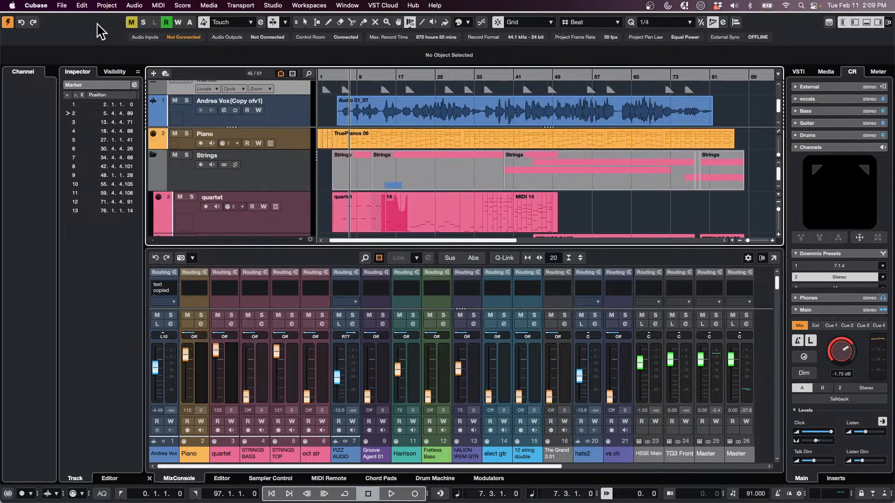
Check the project's Divide Track List setting and select the vocal track in the upper section
click(106, 5)
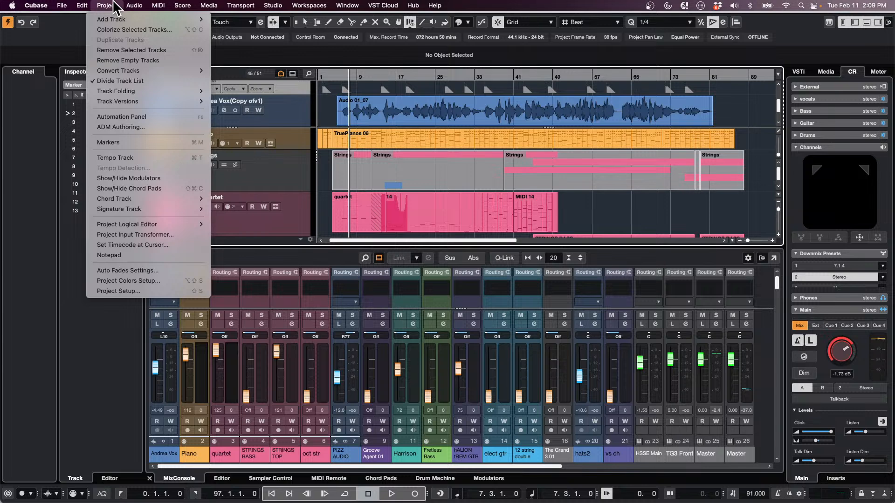
click(135, 82)
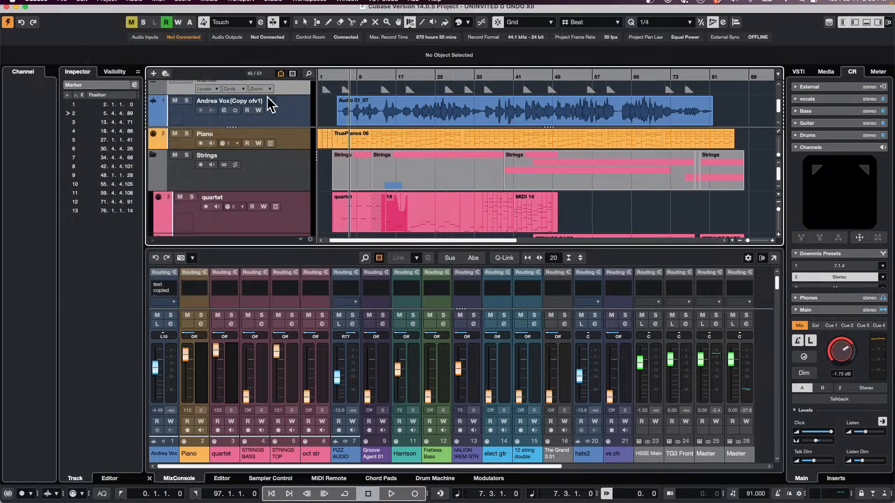
drag(295, 173, 289, 113)
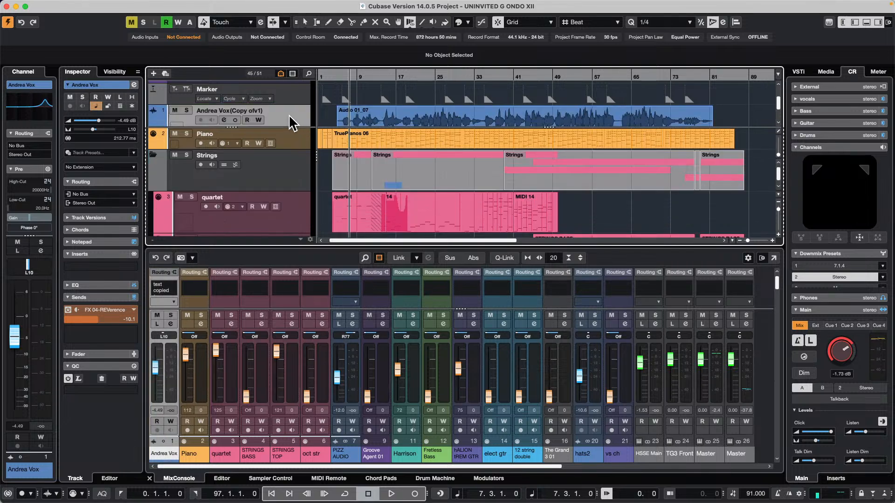
Examine how the Piano, Strings and quartet tracks scroll independently of the Marker and vocal tracks in the divided list
scroll(395, 148, down, 1)
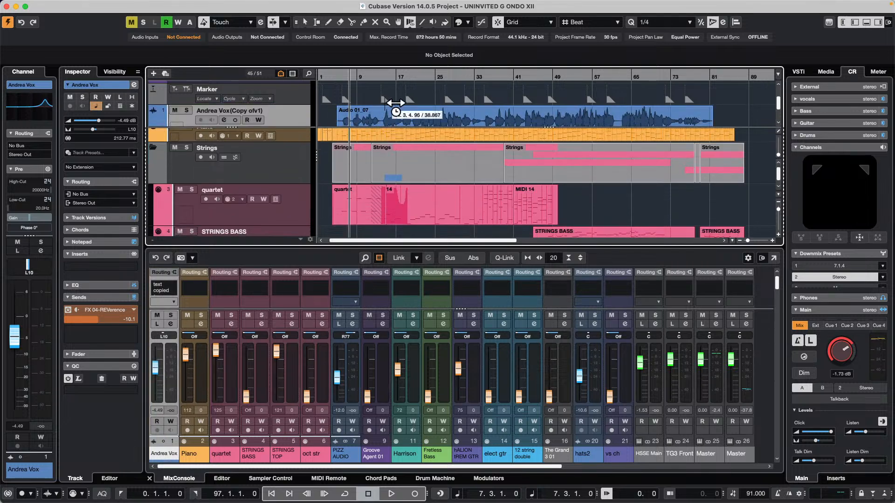
scroll(395, 103, down, 1)
scroll(399, 107, down, 1)
scroll(423, 180, down, 2)
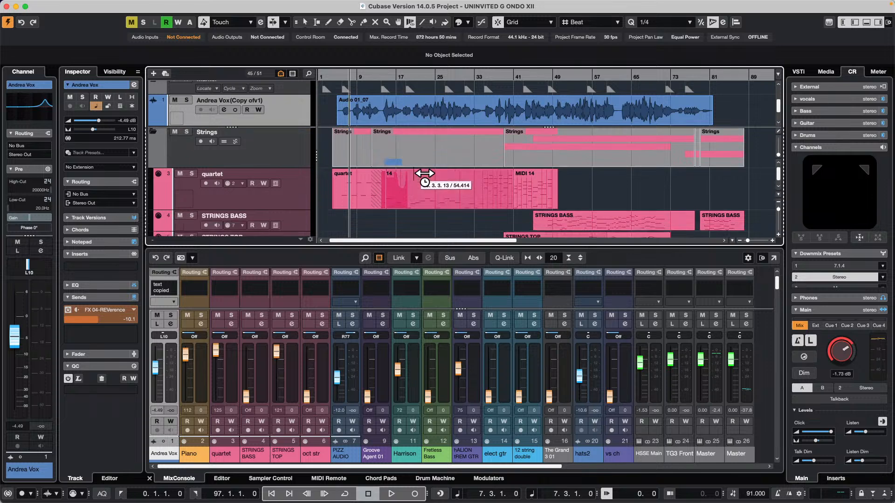
scroll(425, 180, up, 3)
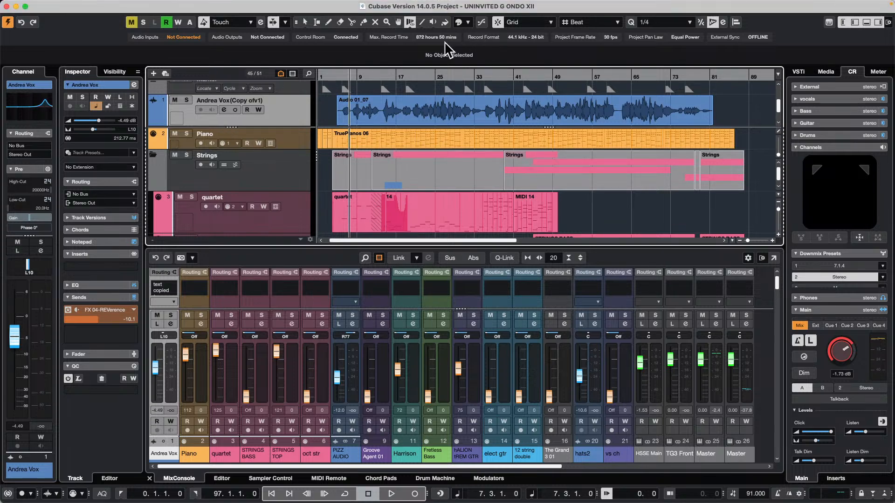
Set the vocal track's input routing to the left channel of Stereo In and arm the track for recording
drag(344, 73, 344, 60)
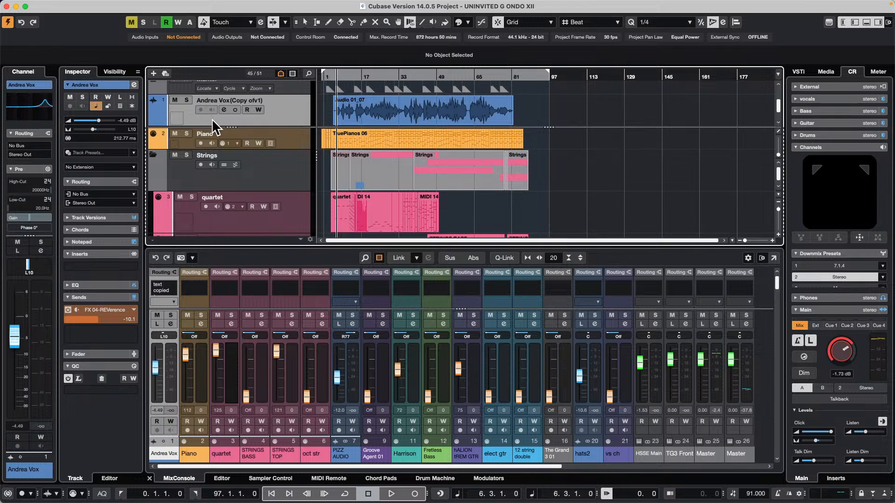
click(92, 195)
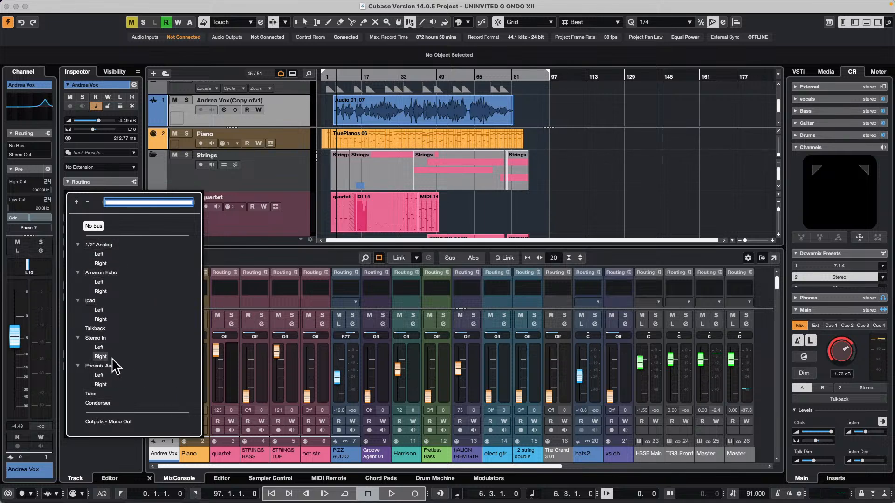
click(100, 348)
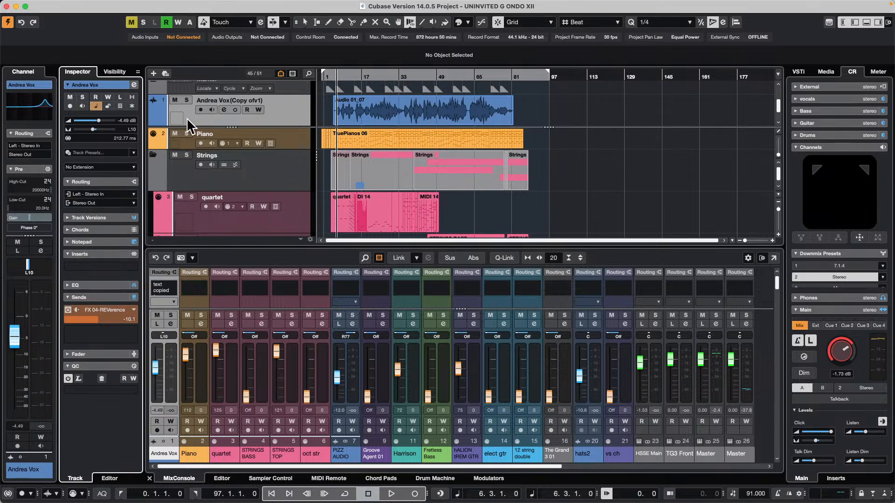
click(202, 109)
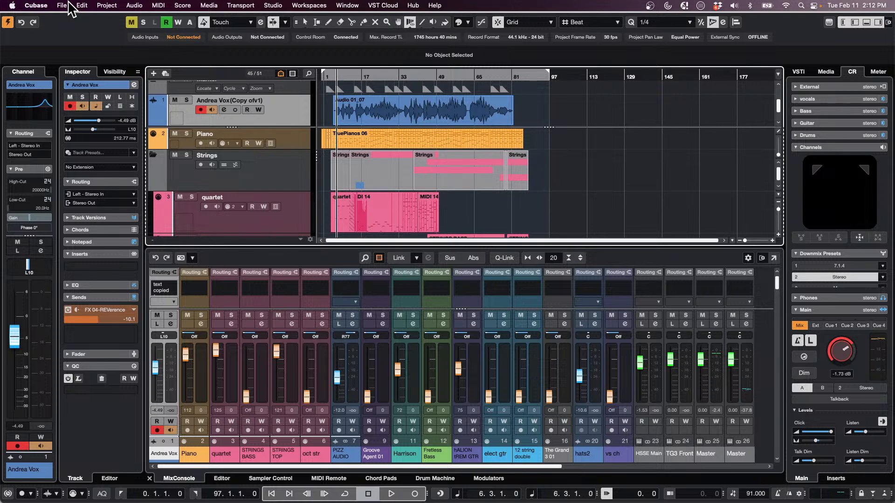
Solo the armed vocal track
click(63, 6)
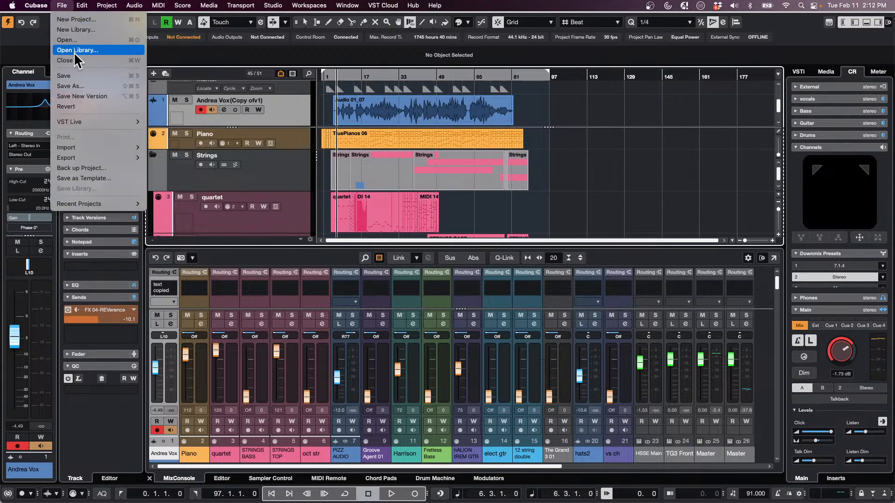
click(63, 5)
key(s)
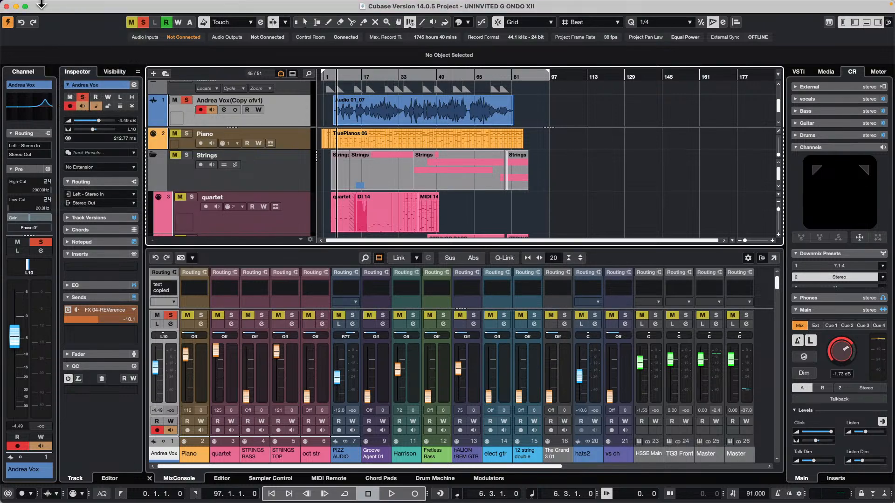
Set up an audio mixdown export in single channel mode with Stereo Out as the only source
click(62, 5)
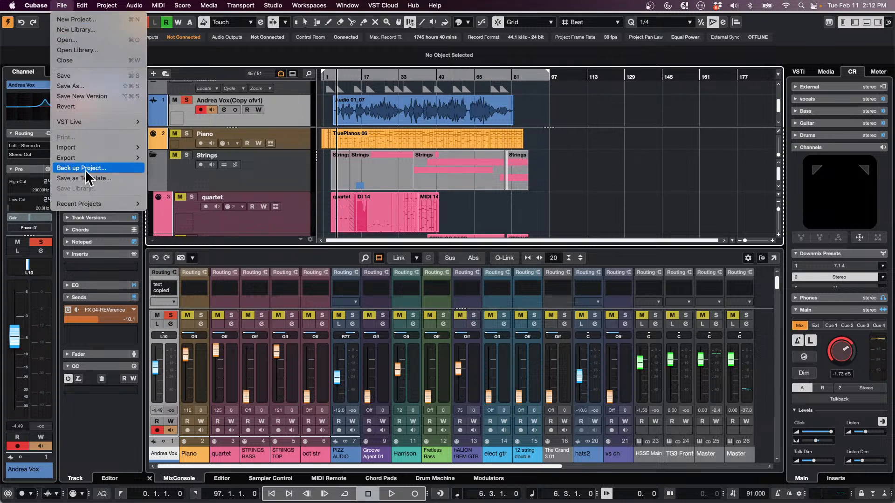
mouse_move(90, 158)
click(205, 158)
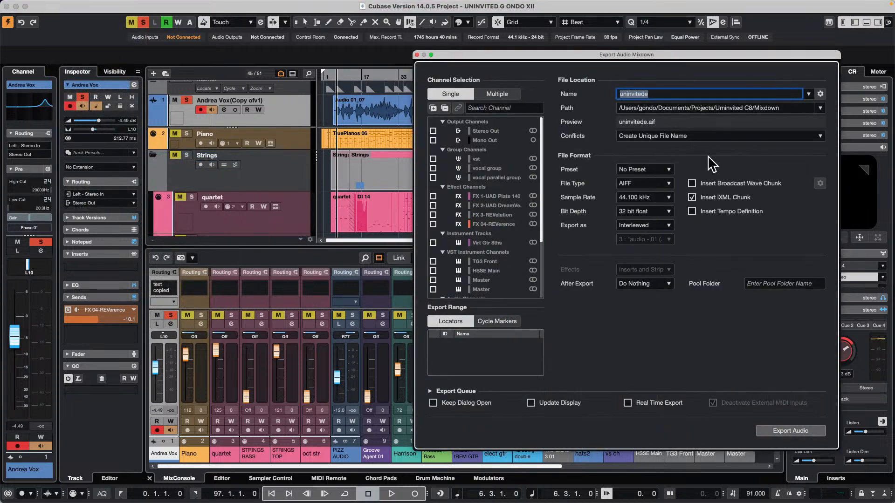
click(500, 93)
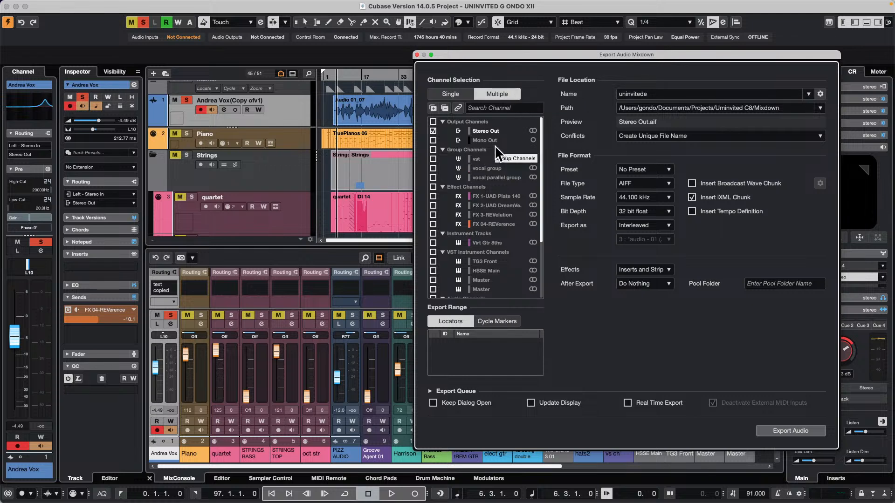
click(445, 93)
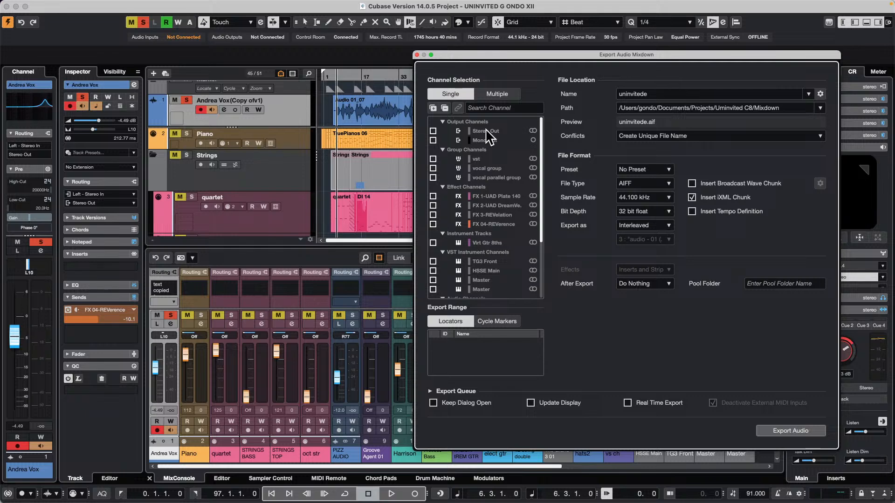
click(433, 131)
Set the after-export action to create an audio track and export the mixdown
click(650, 283)
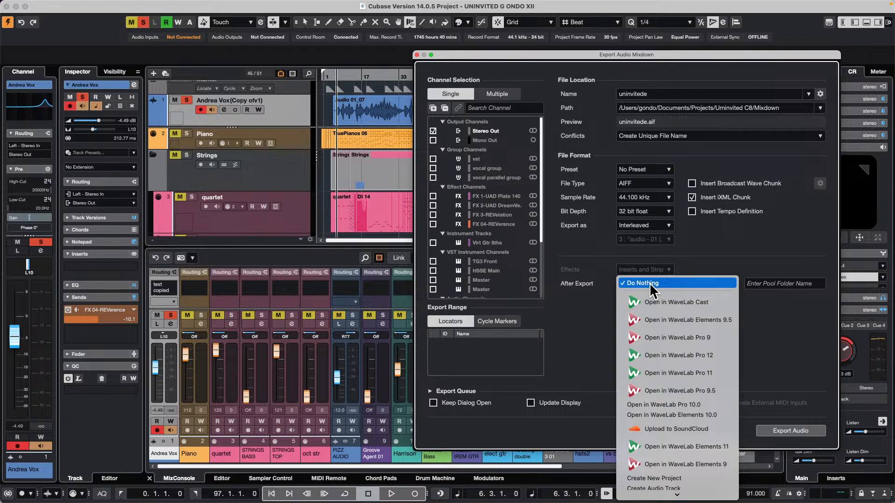
click(687, 483)
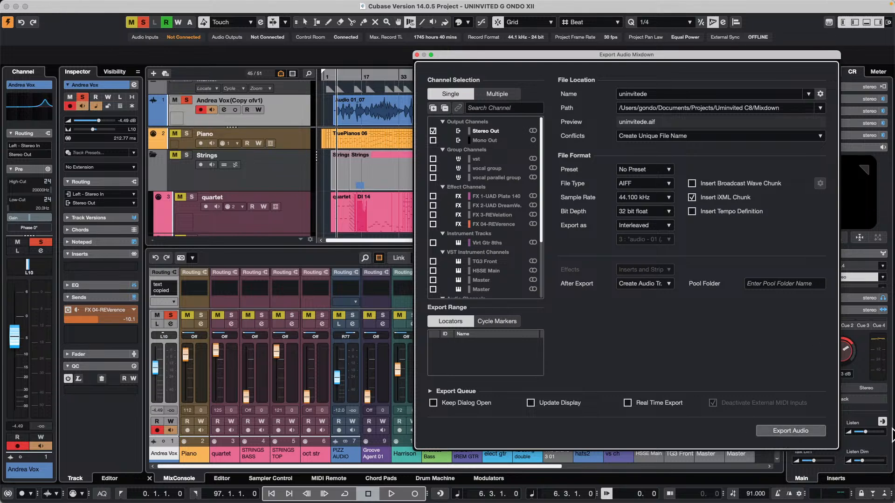
click(801, 434)
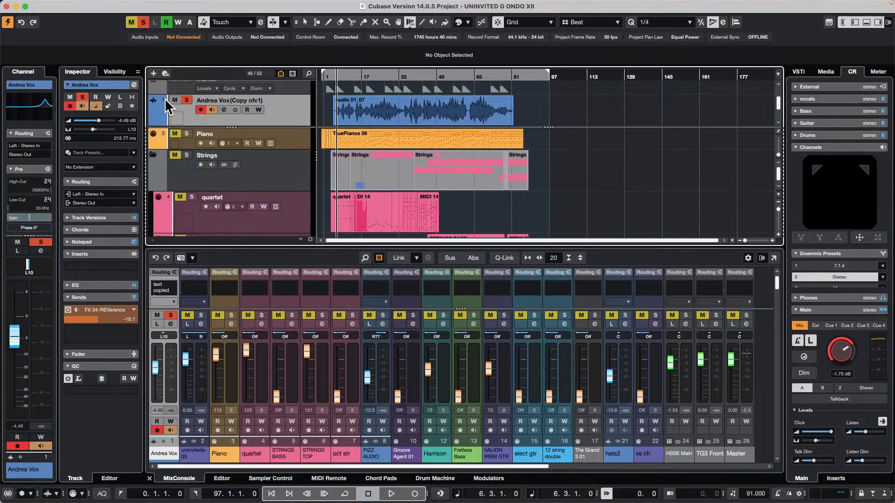
Turn off Divide Track List for the project and switch to the Object Selection tool
click(107, 5)
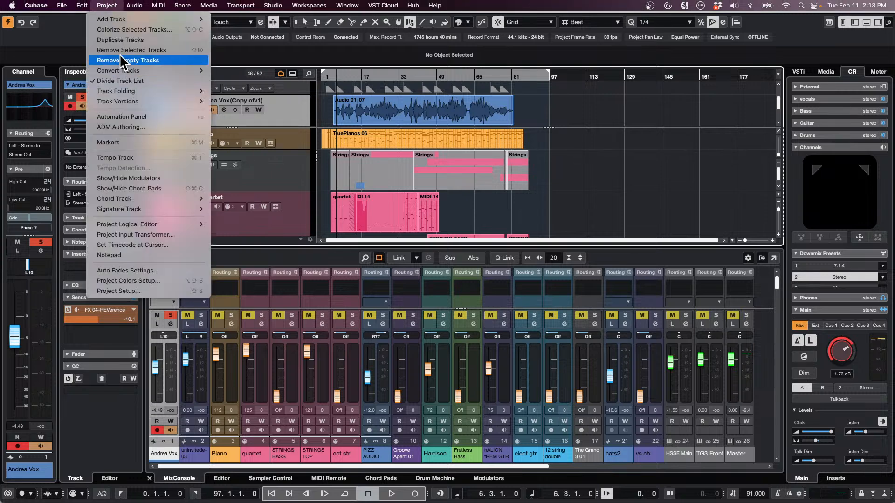
click(126, 80)
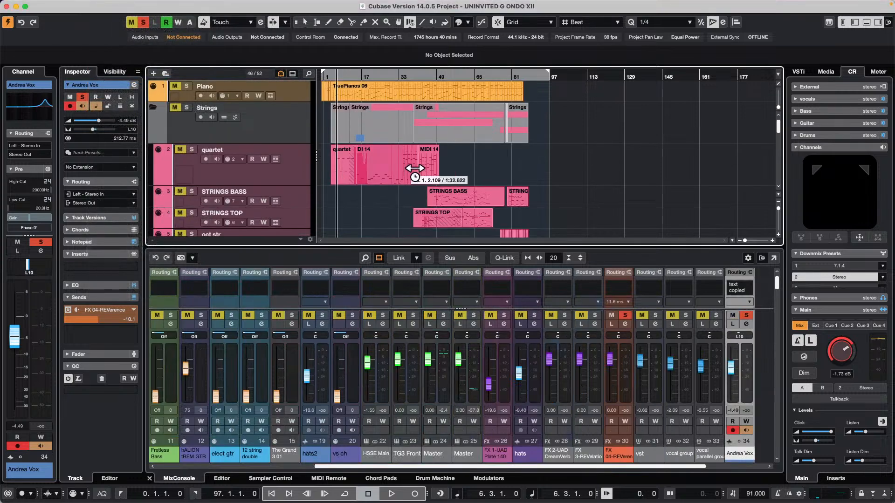
right_click(513, 164)
click(513, 162)
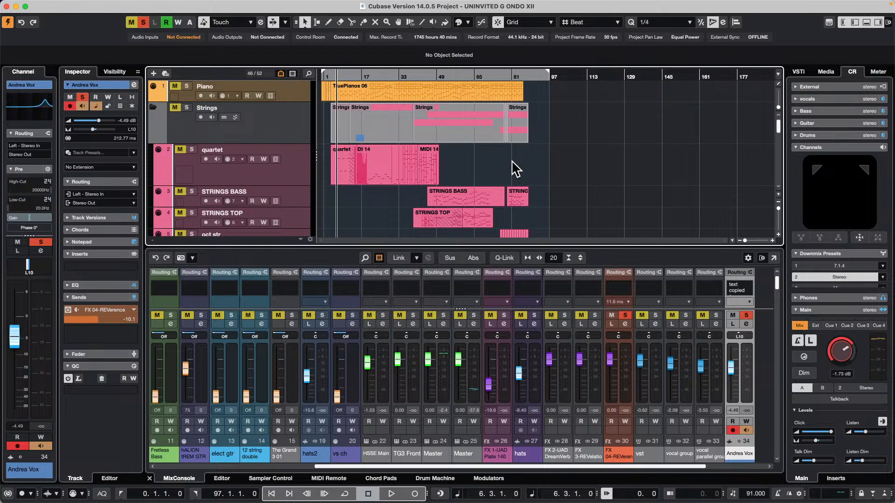
Examine the exported mixdown track below the vocal track, then look through the undivided list's Piano, Strings and guitar tracks
scroll(515, 160, down, 10)
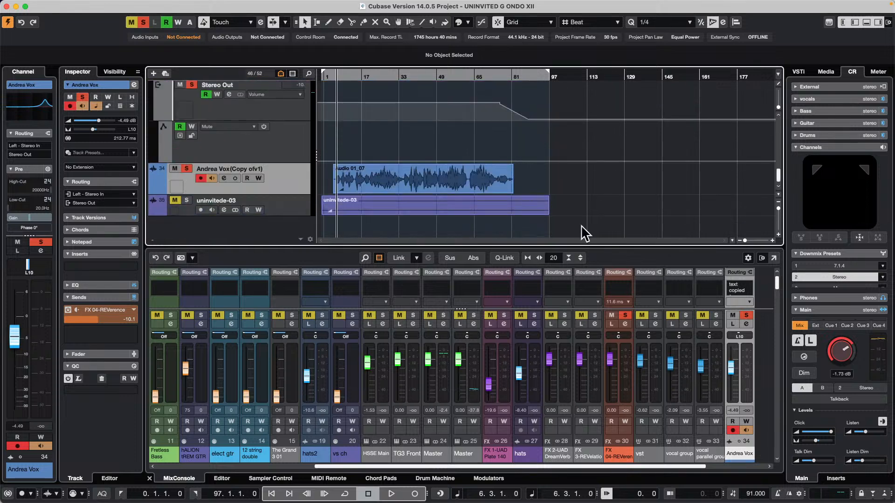
click(345, 213)
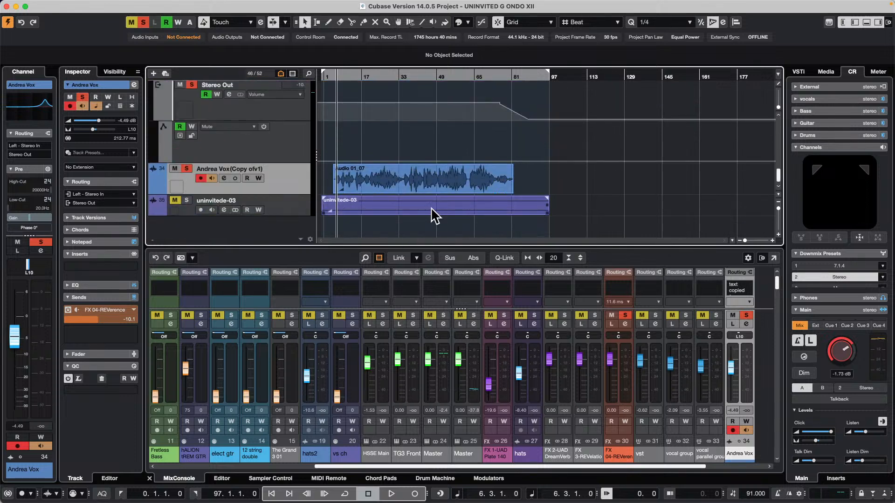
scroll(296, 190, up, 10)
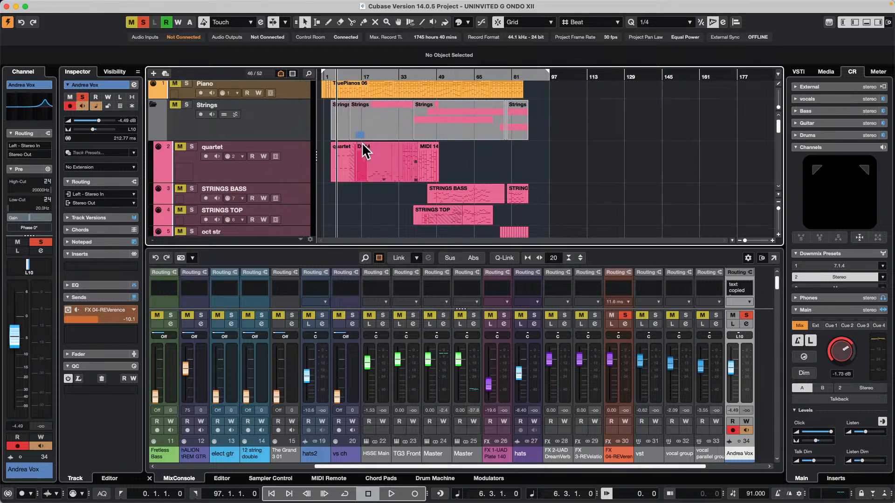
scroll(361, 150, down, 5)
scroll(364, 143, down, 5)
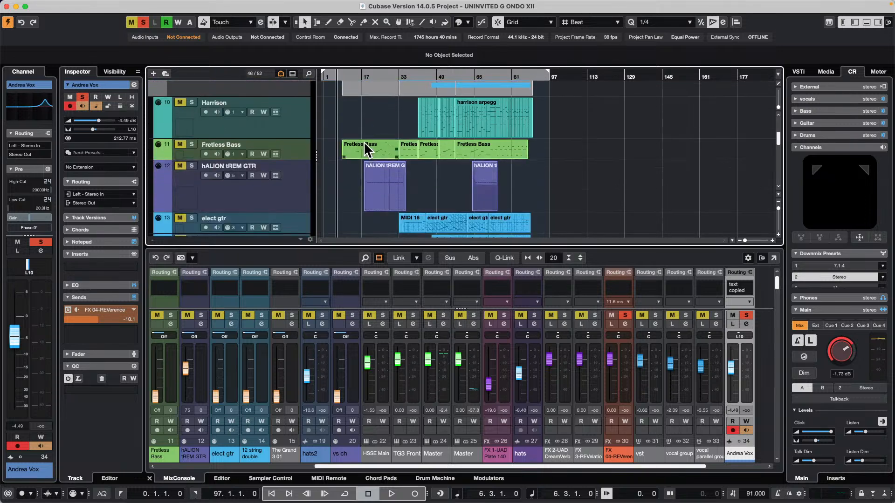
scroll(365, 144, up, 10)
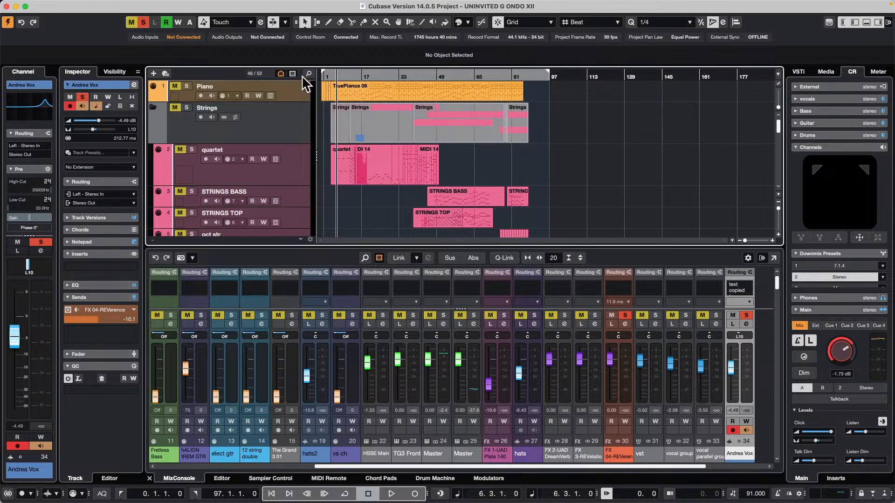
scroll(282, 98, down, 20)
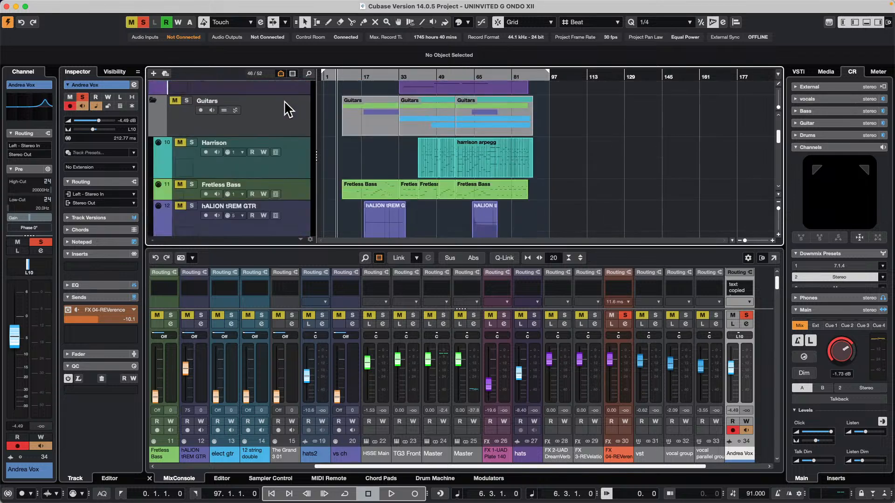
scroll(285, 100, up, 20)
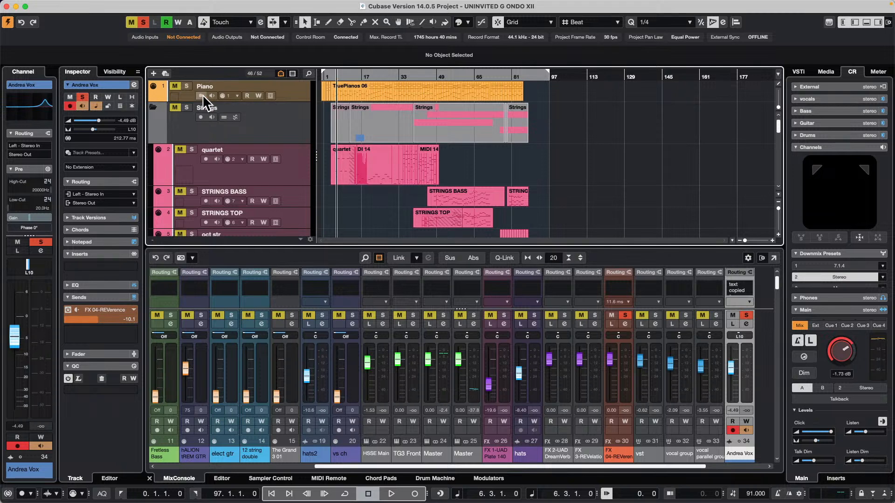
scroll(280, 165, down, 15)
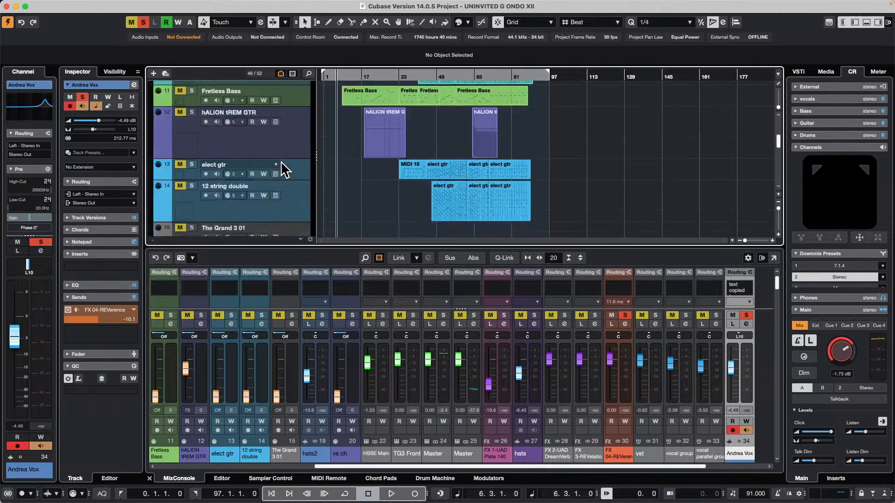
Disarm the vocal track and export the Stereo Out mixdown again to a new audio track
scroll(281, 163, down, 20)
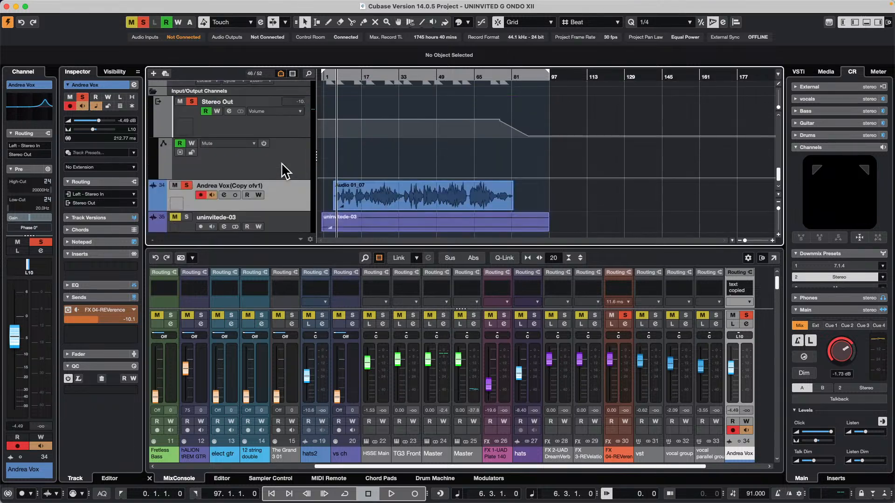
click(205, 194)
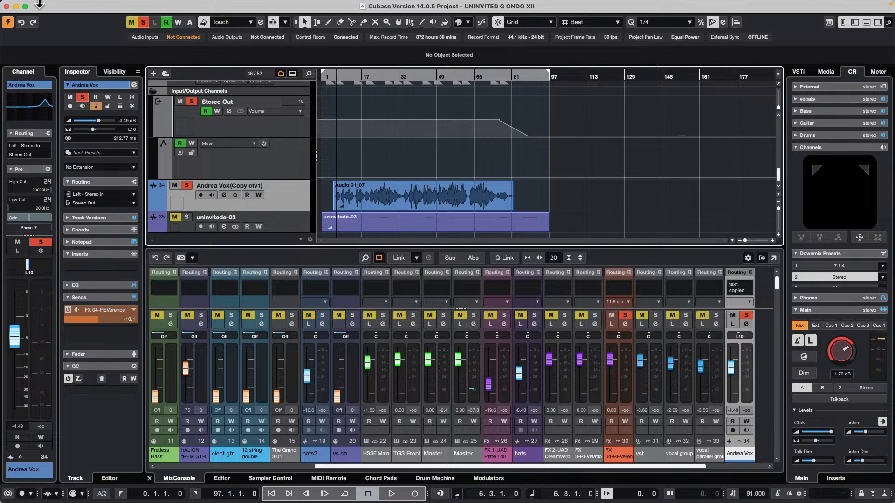
click(62, 5)
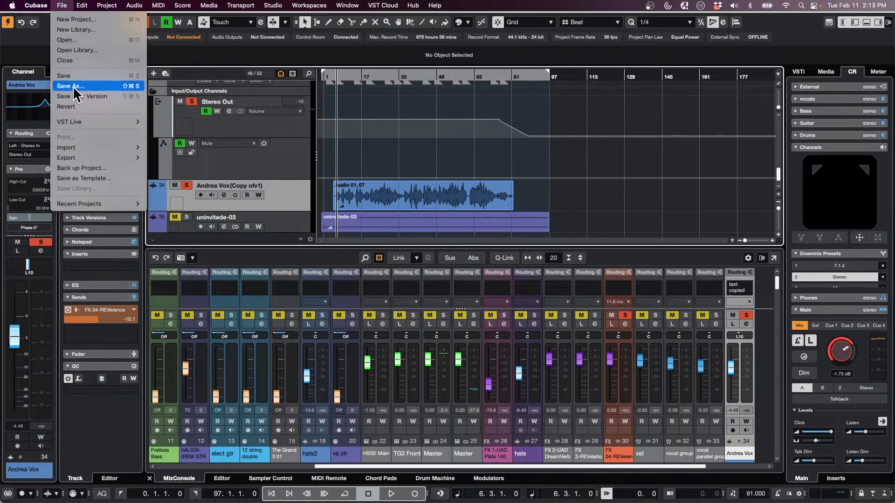
mouse_move(91, 158)
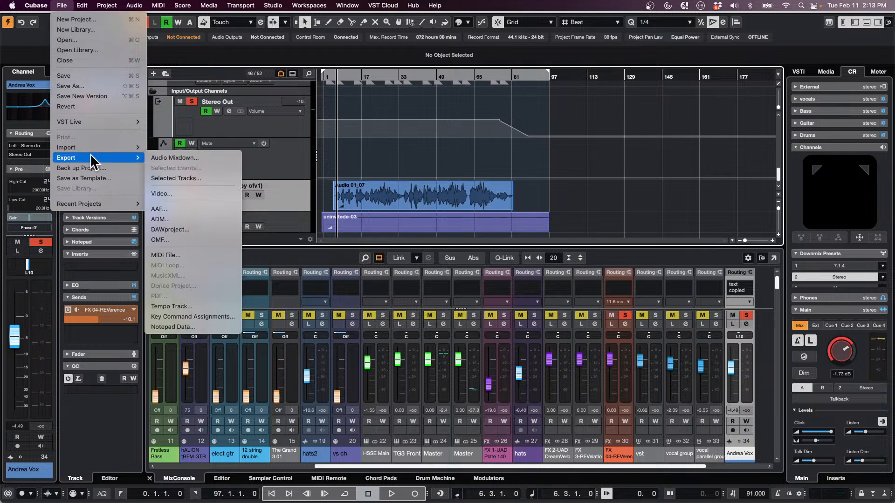
click(207, 158)
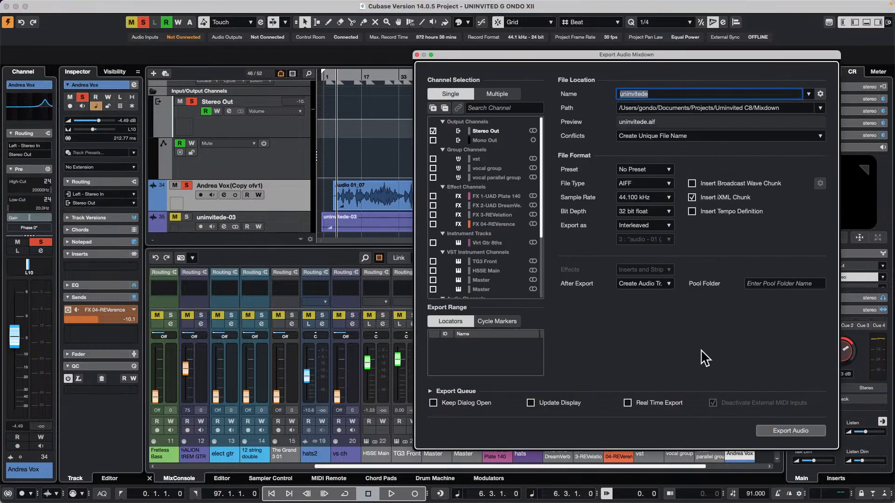
click(791, 431)
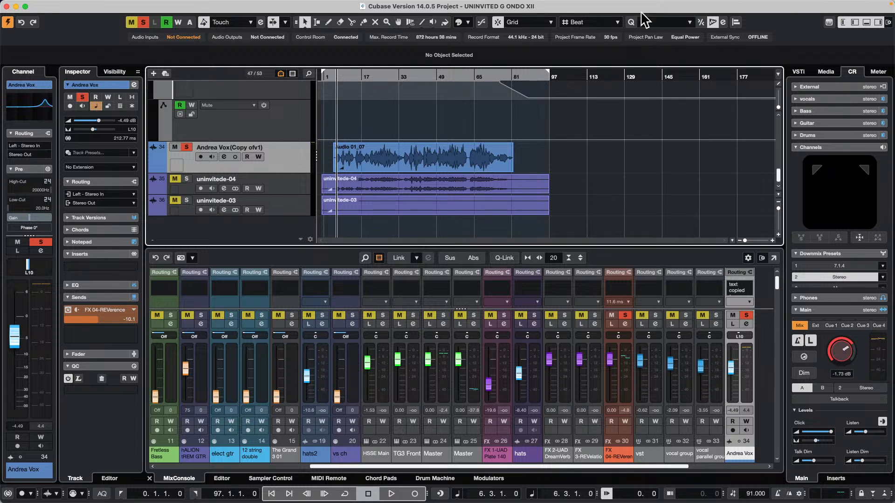
Create a new empty project in the February 11 th 2025 folder
click(62, 5)
key(super+n)
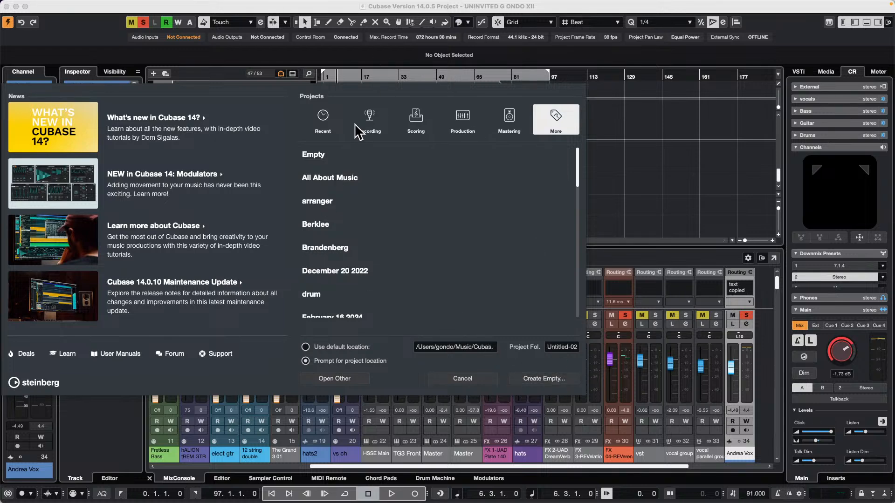
click(332, 125)
click(555, 379)
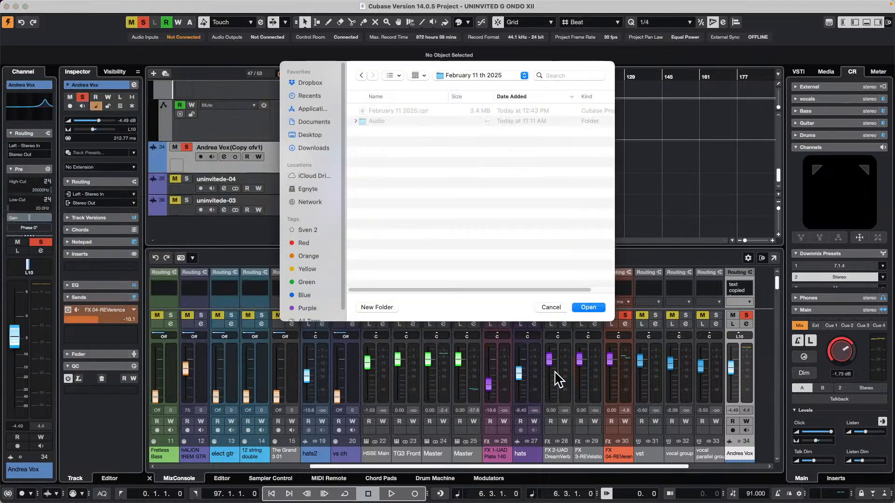
click(589, 307)
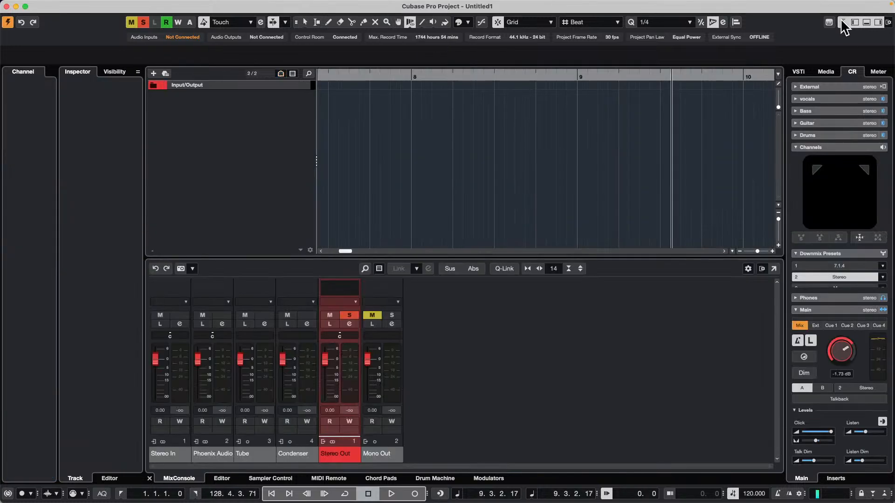
Browse the Loops & Samples collections in the media browser and open the Loop Mash Library
click(826, 71)
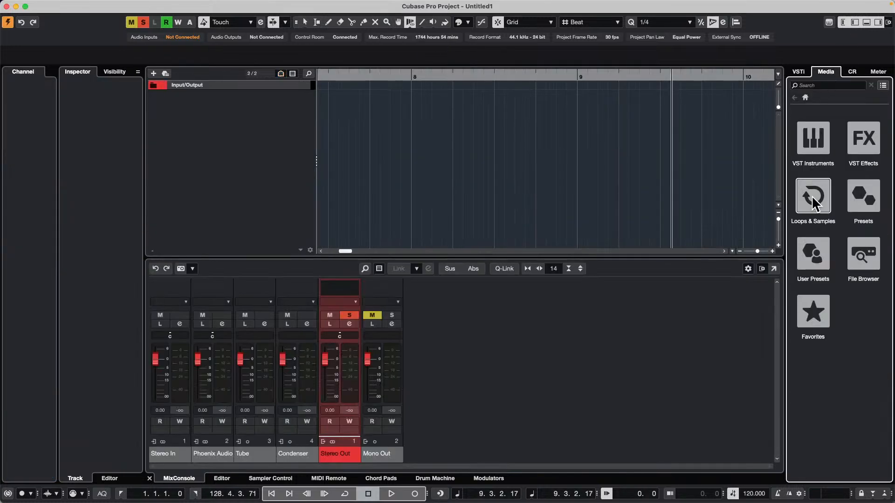
click(811, 202)
scroll(834, 254, down, 5)
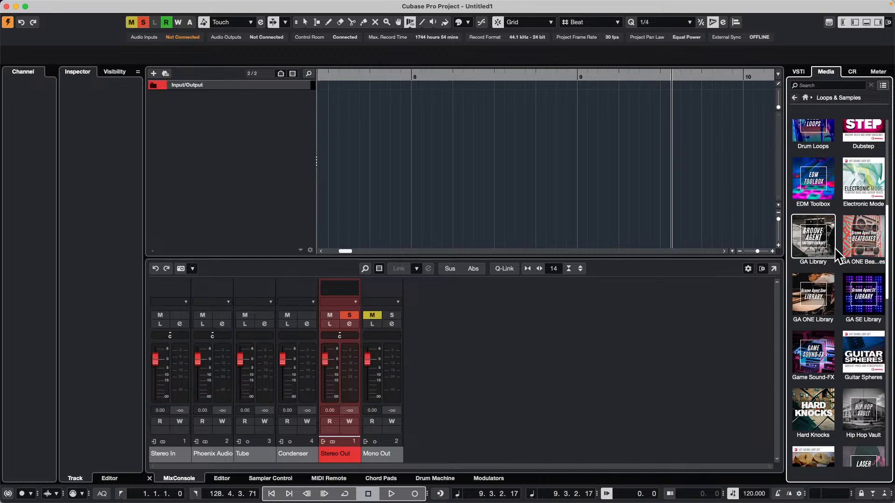
scroll(838, 256, down, 5)
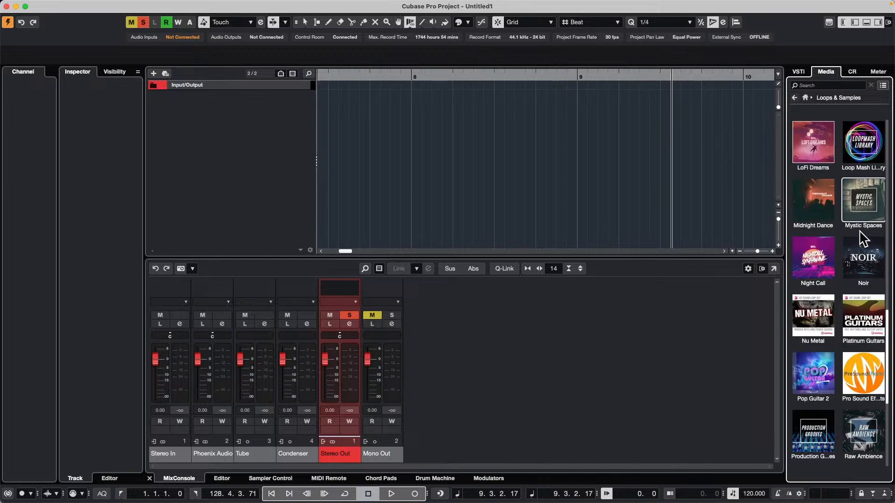
scroll(816, 252, up, 2)
scroll(816, 252, up, 5)
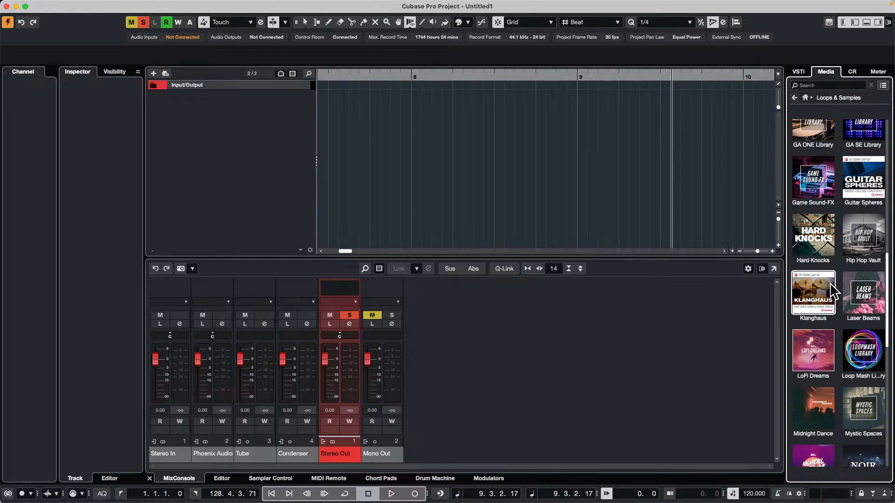
click(846, 322)
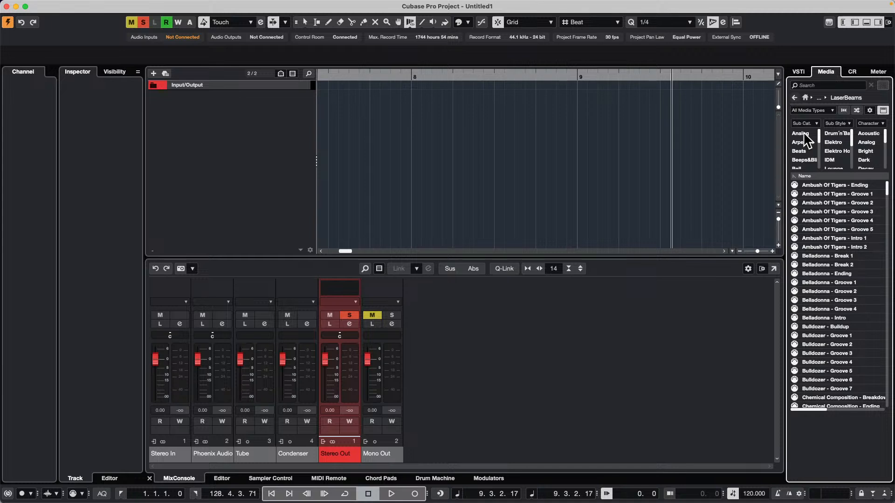
click(795, 99)
click(870, 353)
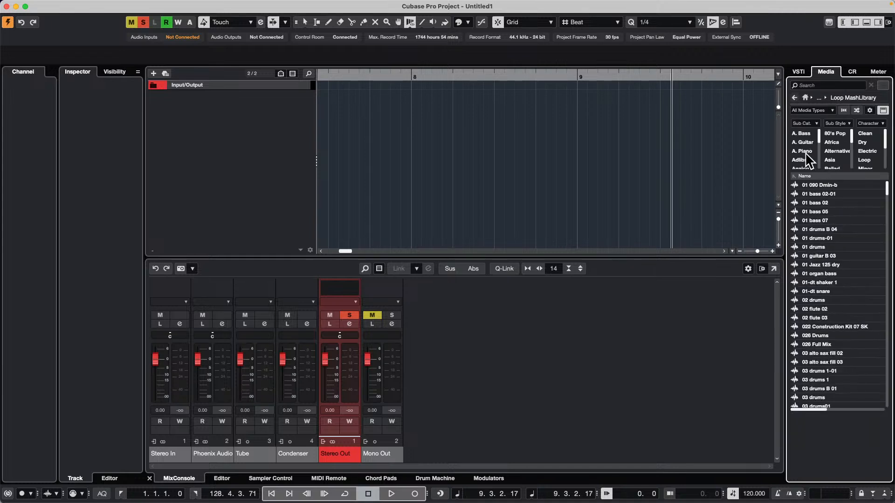
Filter the Loop Mash Library by the Beats sub category
scroll(810, 159, down, 2)
scroll(809, 161, down, 5)
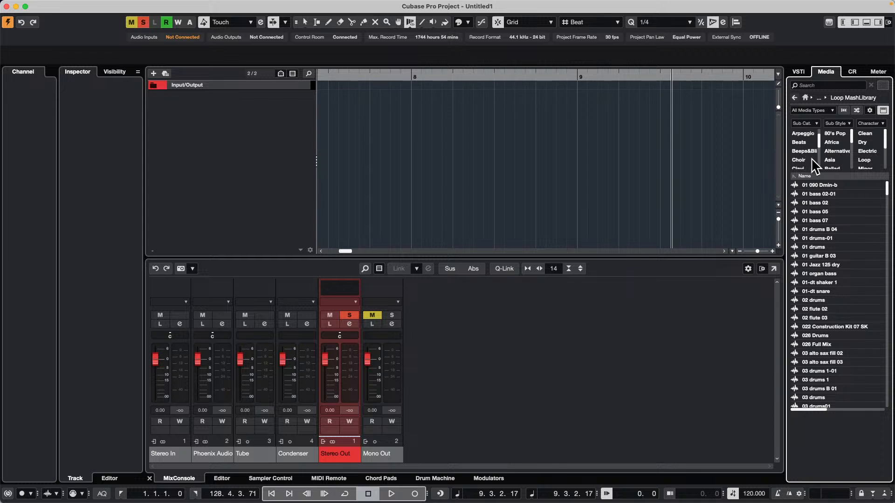
scroll(811, 167, up, 7)
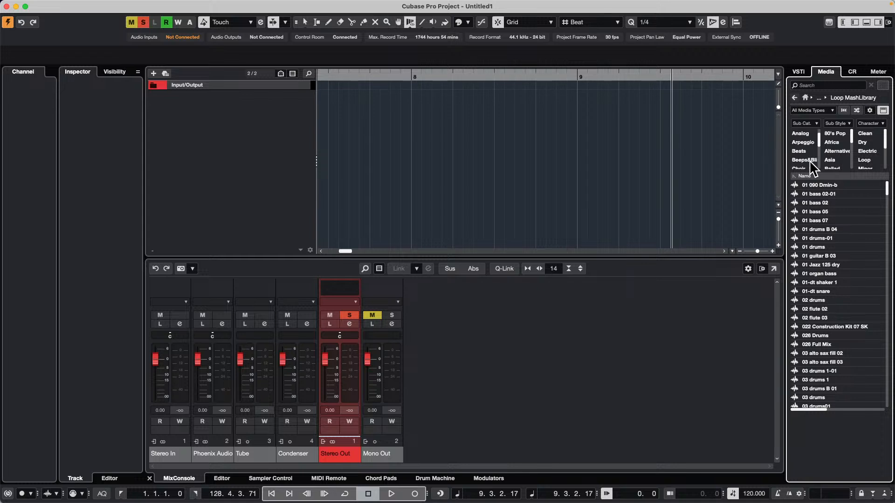
scroll(811, 167, down, 3)
click(809, 161)
Audition the loops 01 Jazz 125 dry, 03-dt kick, 04 093 Dm Mix and 03 drums 1-01
click(807, 220)
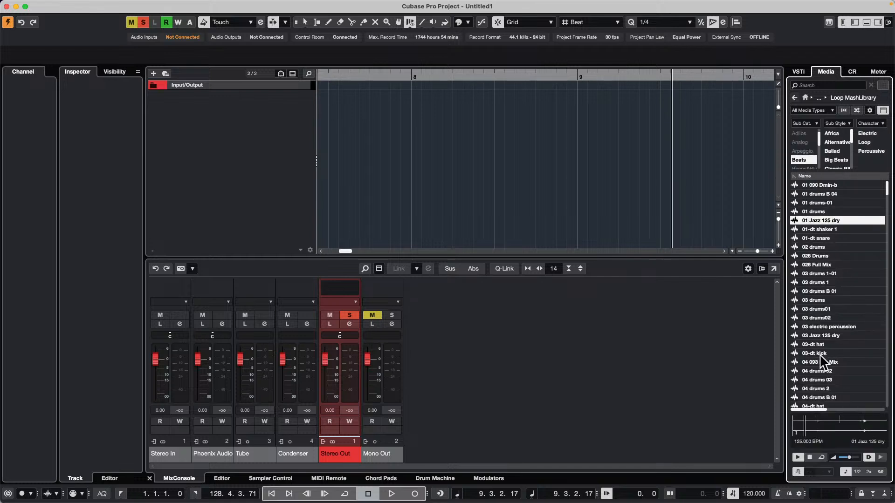
click(819, 353)
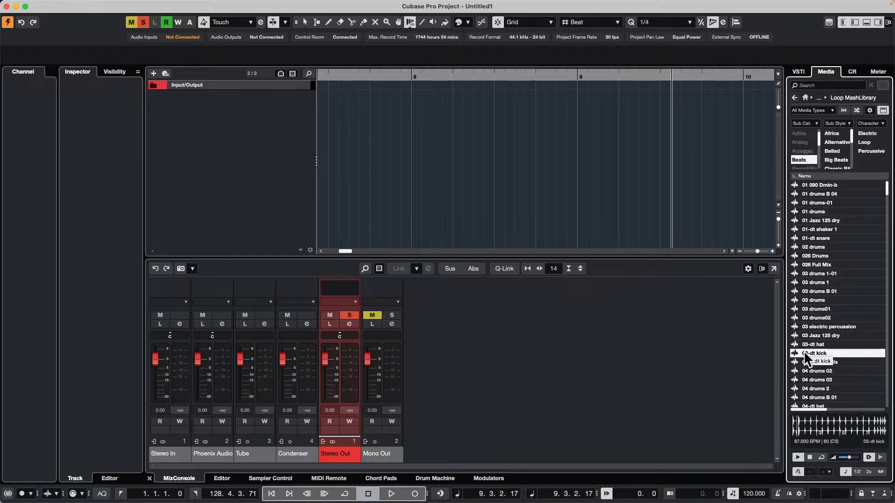
click(806, 362)
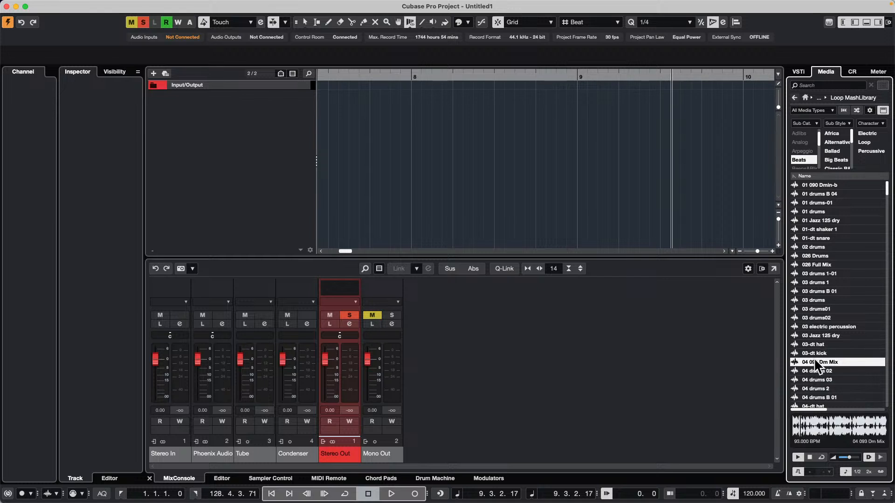
click(810, 276)
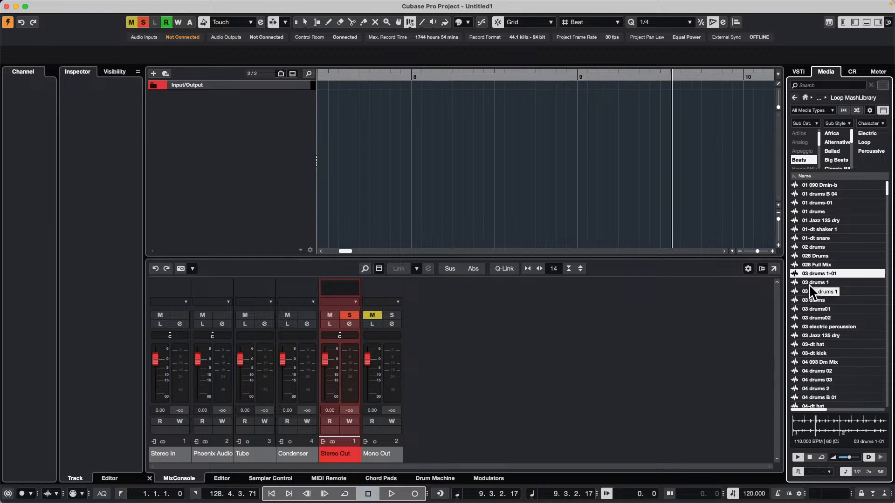
Add the 03 drums 1 loop to the project on a new audio track and switch to the Object Selection tool
click(809, 283)
drag(808, 286, 251, 99)
right_click(702, 124)
click(705, 129)
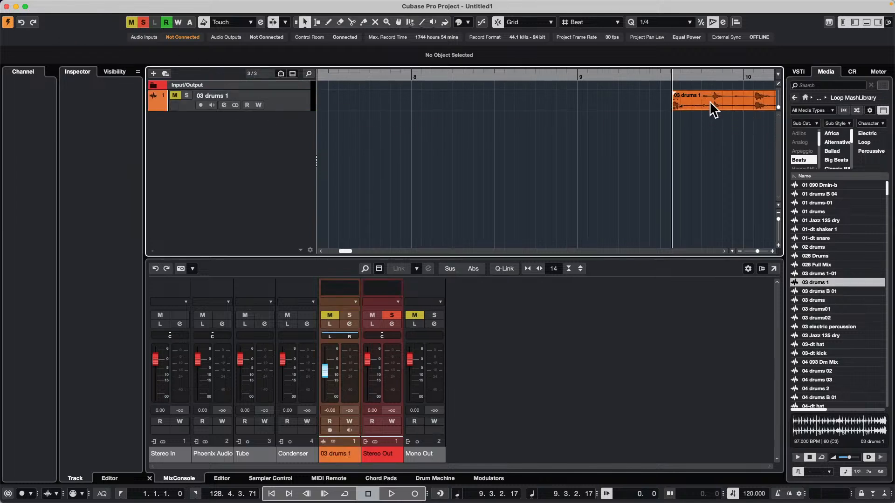
Move the 03 drums 1 event to start at bar 1 and increase its track height
drag(709, 101, 435, 23)
click(427, 73)
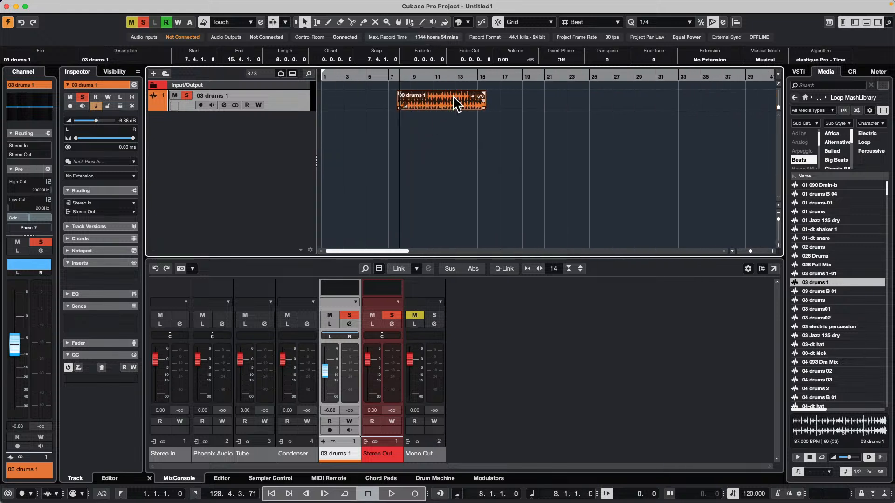
drag(452, 96, 366, 110)
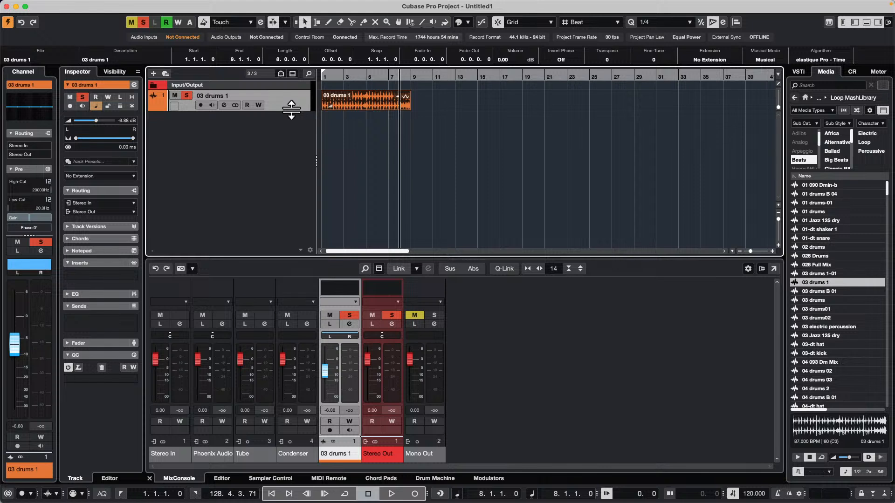
drag(291, 113, 290, 140)
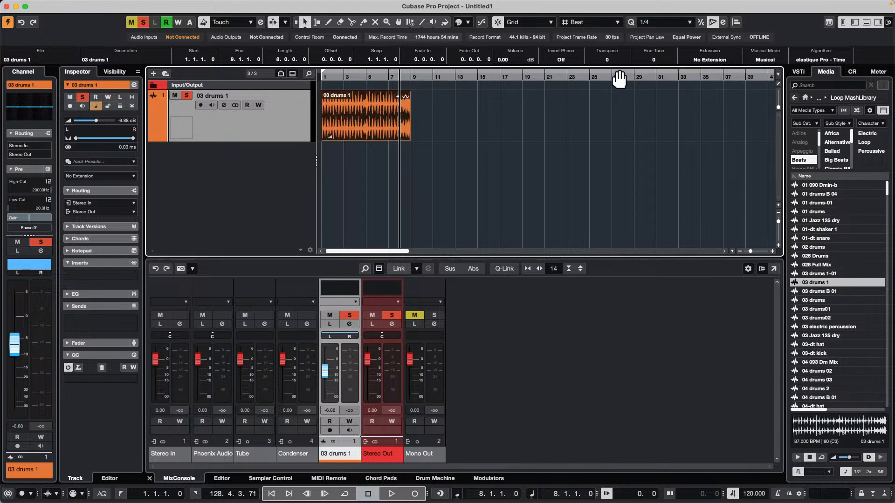
Play the drum loop from the project start and set the project tempo to 100 BPM during playback
key(Home)
key(space)
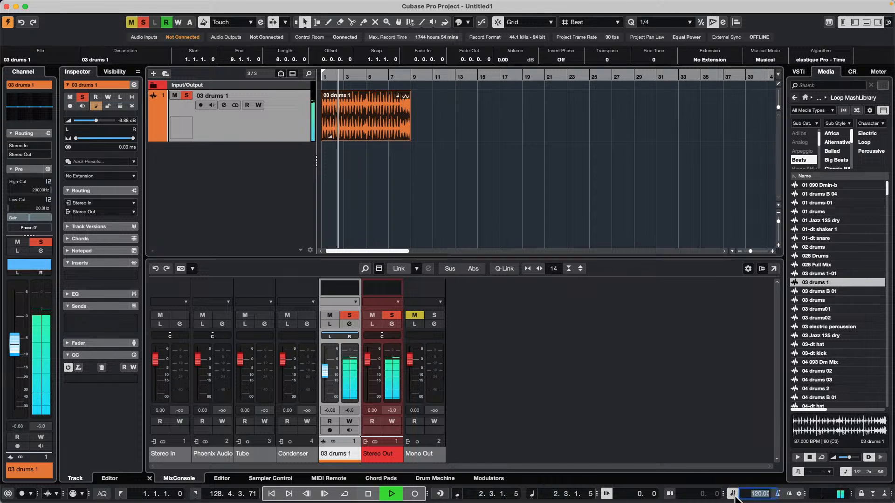
double_click(746, 494)
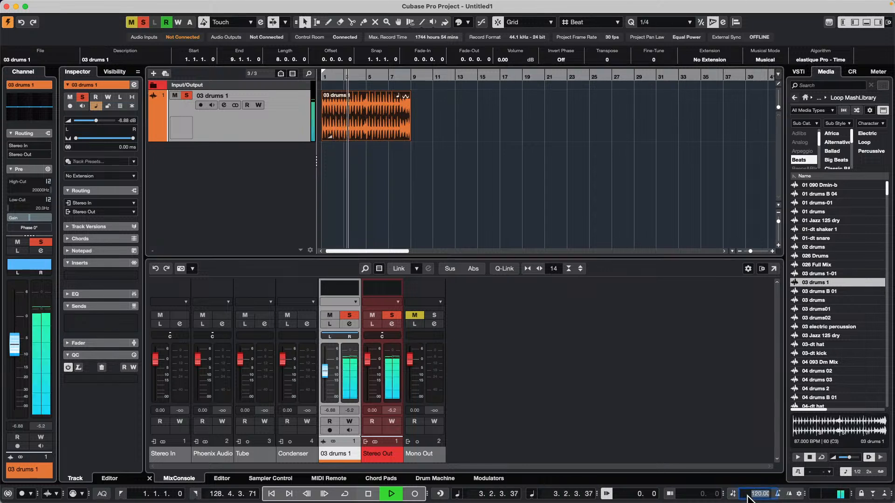
text(100)
key(Return)
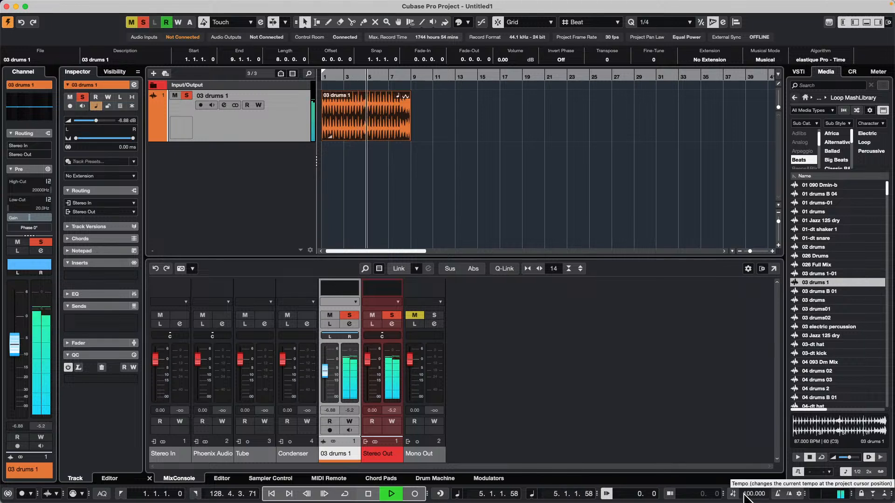
key(space)
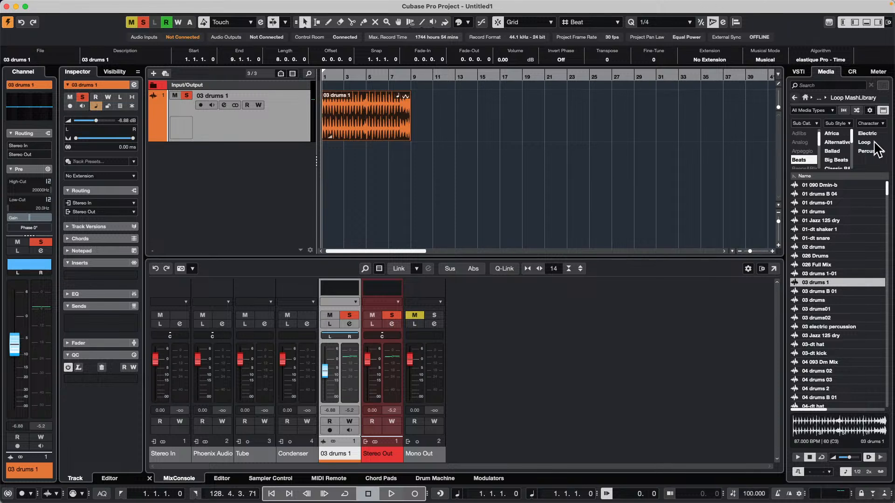
Open the Sequel Library from Loops & Samples, filtered by the Beats sub category
click(805, 98)
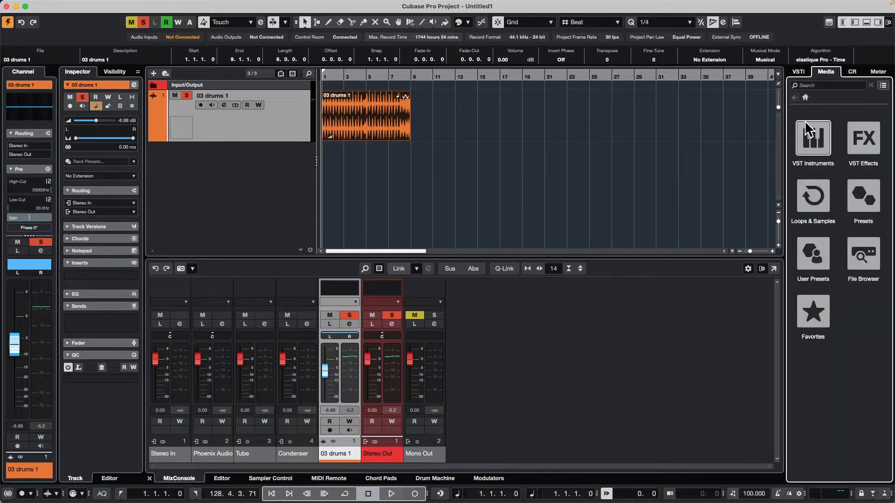
click(812, 199)
scroll(823, 286, down, 10)
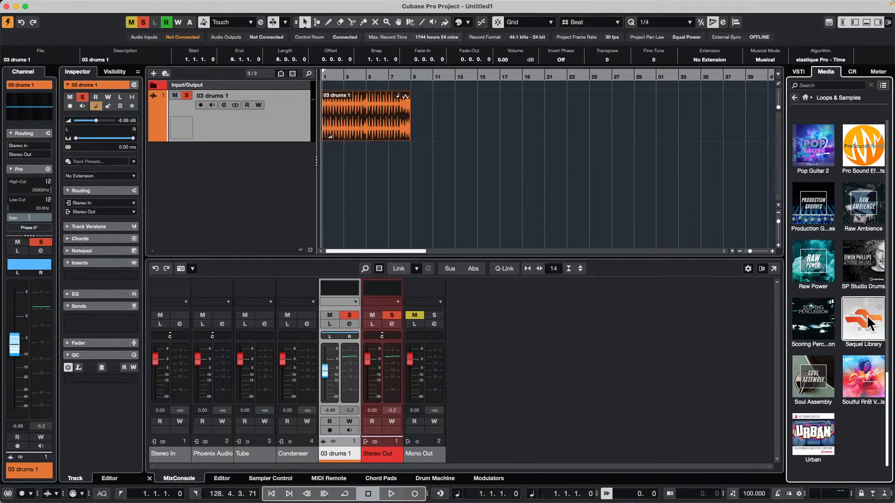
click(868, 312)
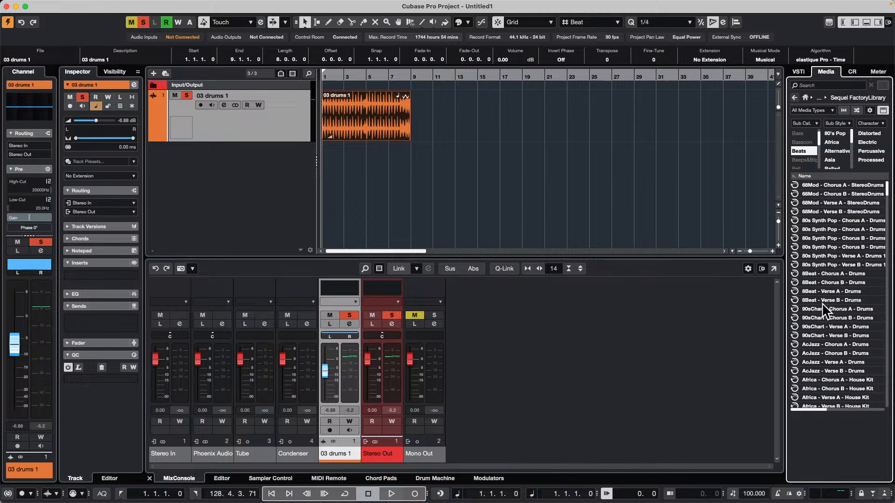
Add ClassHipHop - Verse A - Drums on a new instrument track at bar 1 and repeat the part from bar 5
scroll(824, 244, down, 10)
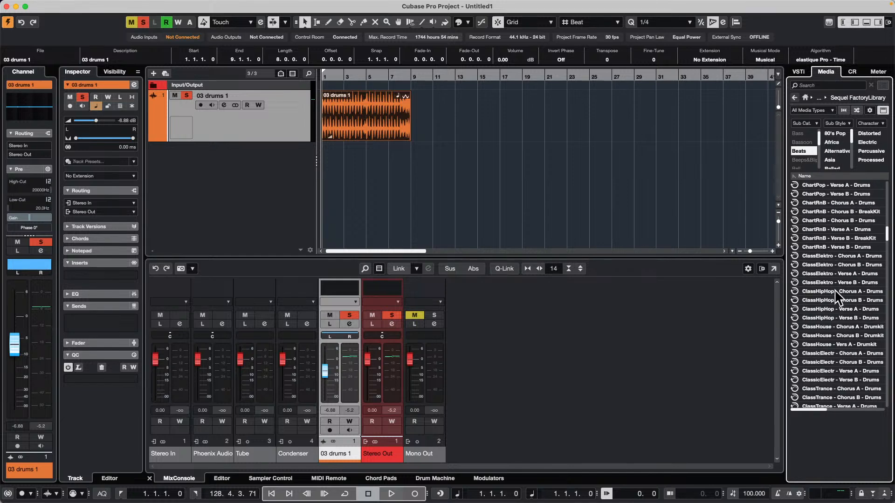
click(825, 309)
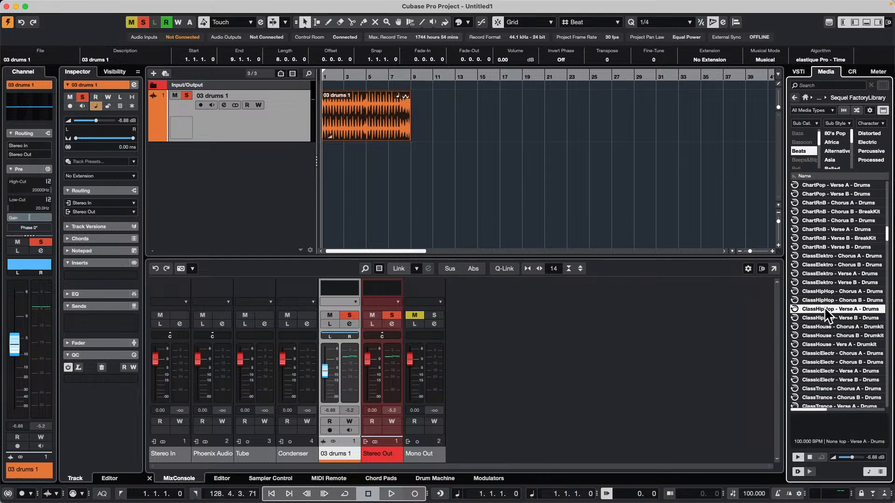
drag(825, 309, 401, 176)
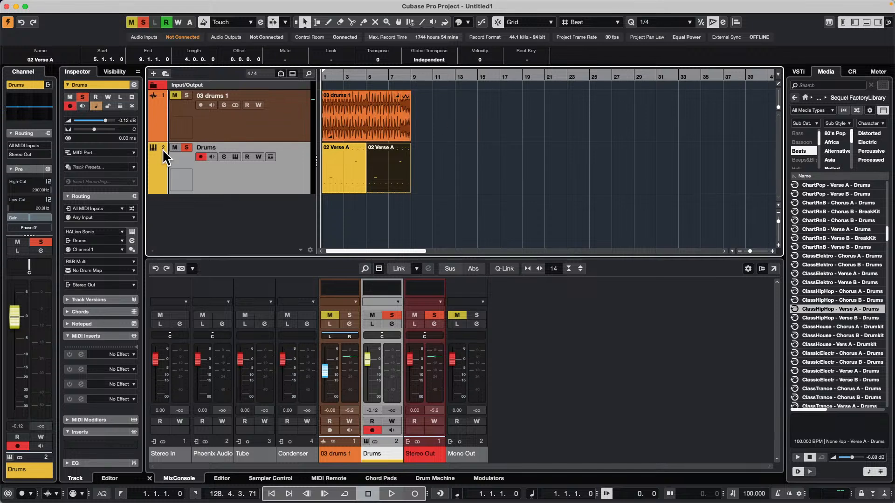
Play back the Drums track's MIDI parts, stop, and select the 03 drums 1 audio event for comparison
key(space)
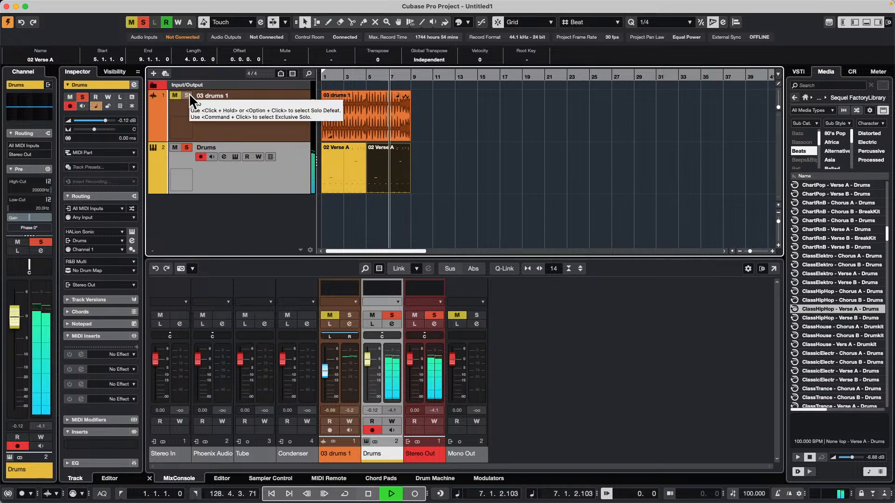
key(space)
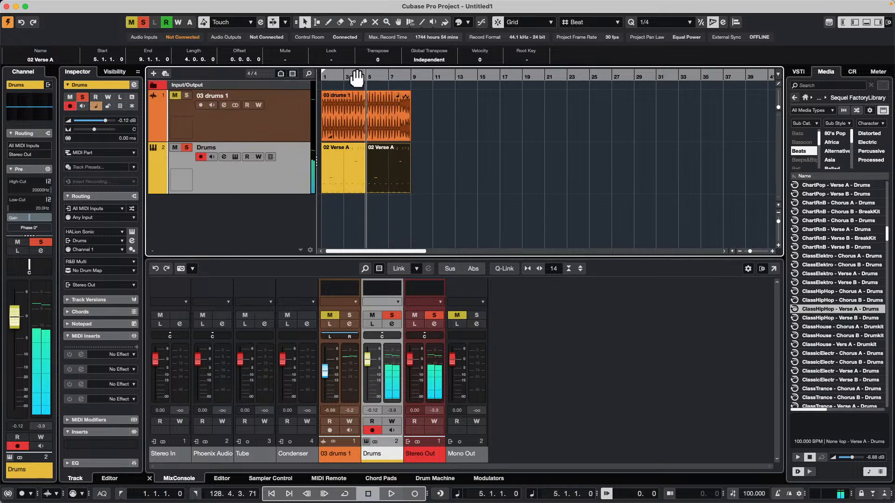
click(366, 110)
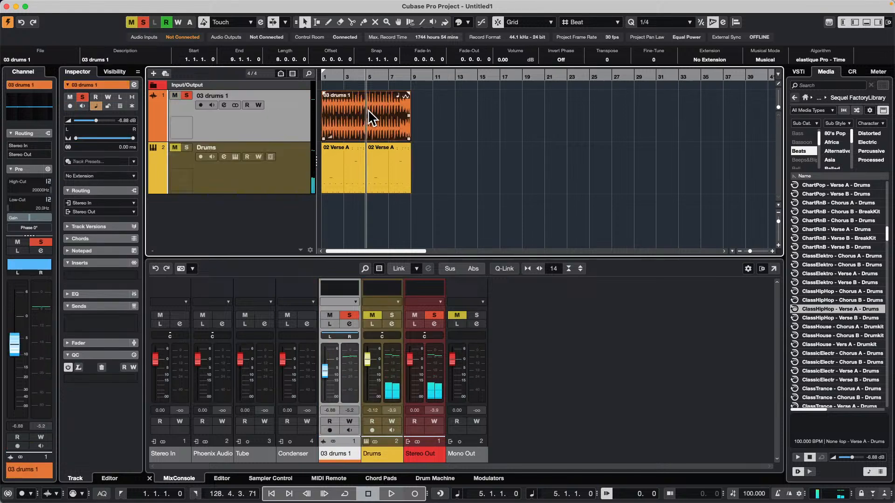
Extract a groove from the first 02 Verse A part into the Quantize Panel
click(352, 174)
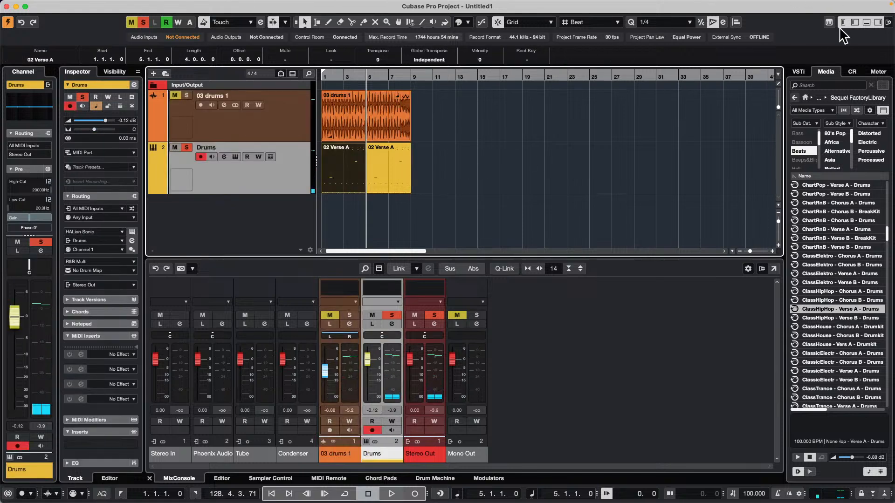
click(724, 22)
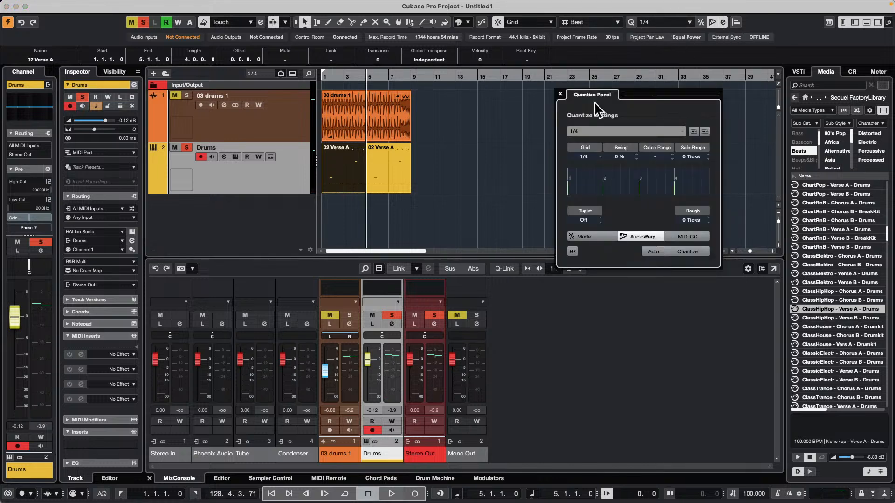
drag(349, 174, 619, 190)
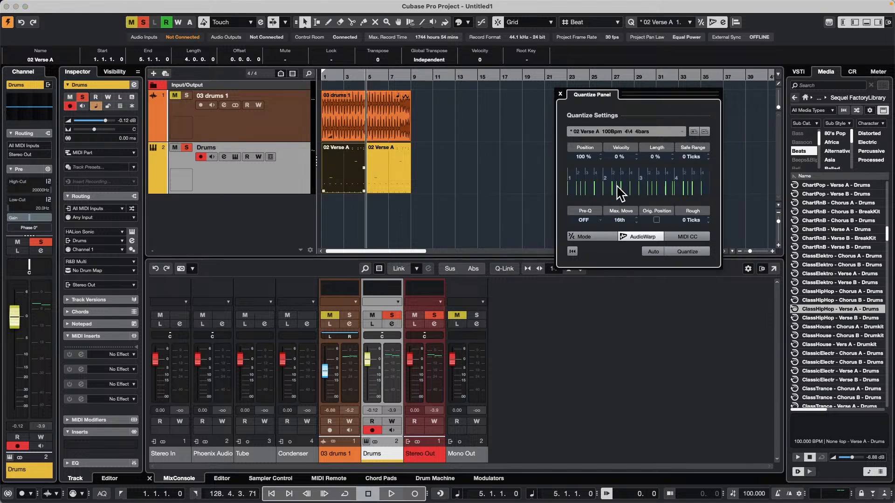
Select the 03 drums 1 audio event and quantize it with the 02 Verse A groove using AudioWarp
click(345, 123)
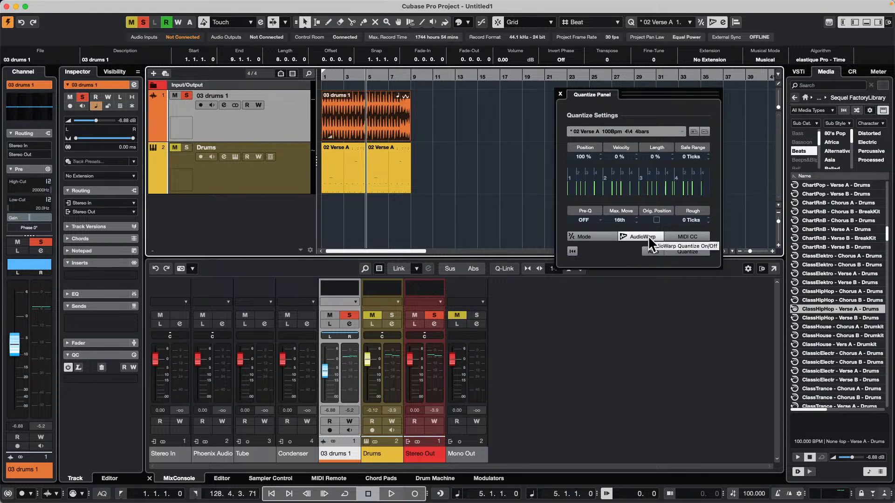
drag(329, 75, 329, 111)
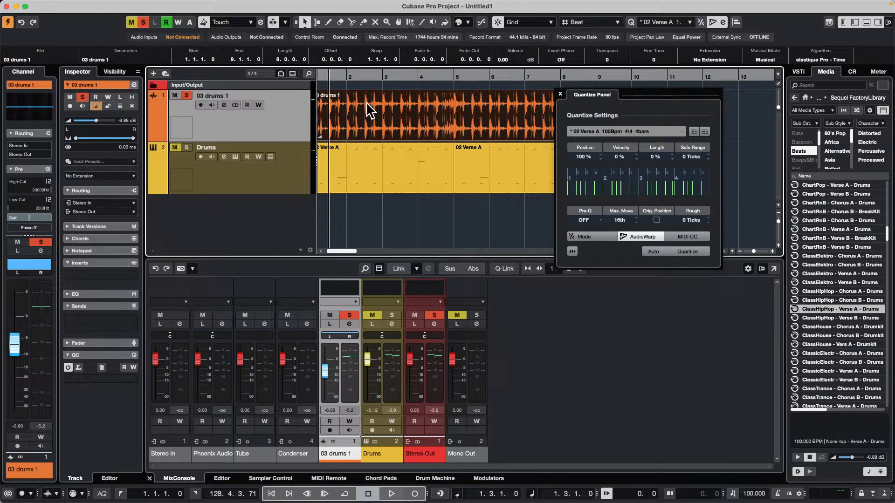
drag(658, 96, 660, 230)
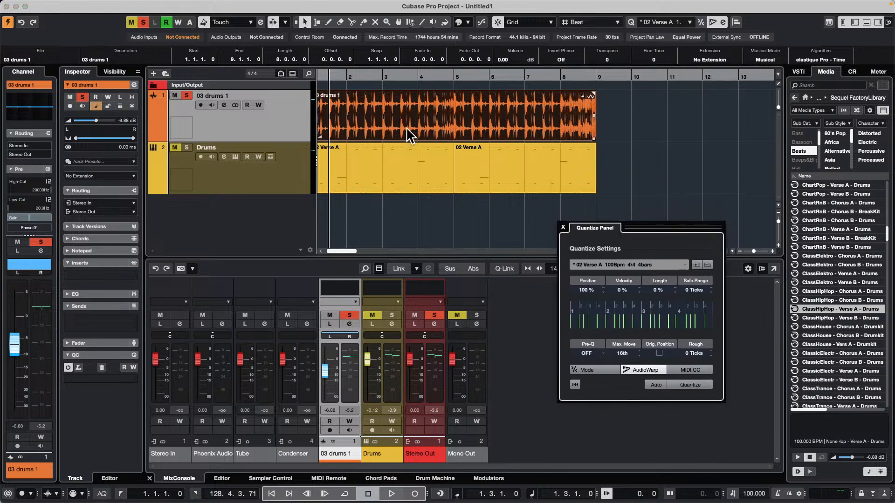
drag(324, 75, 279, 83)
key(KP_Decimal)
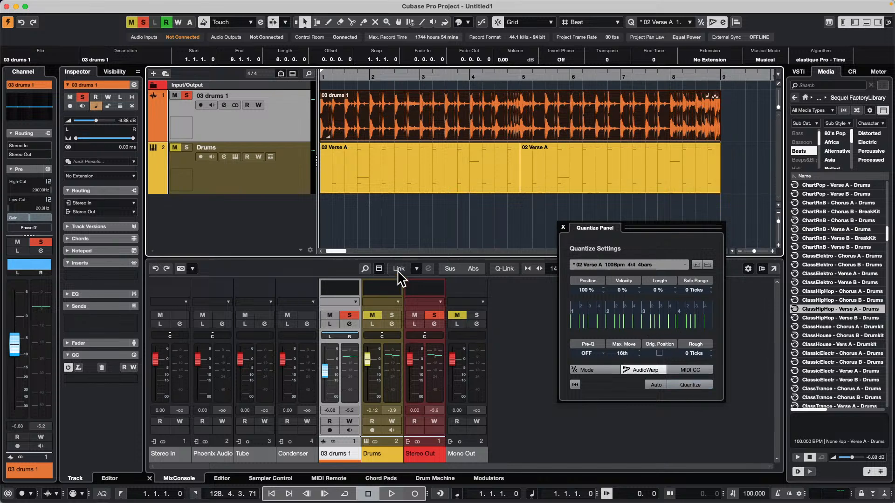
click(393, 186)
click(702, 383)
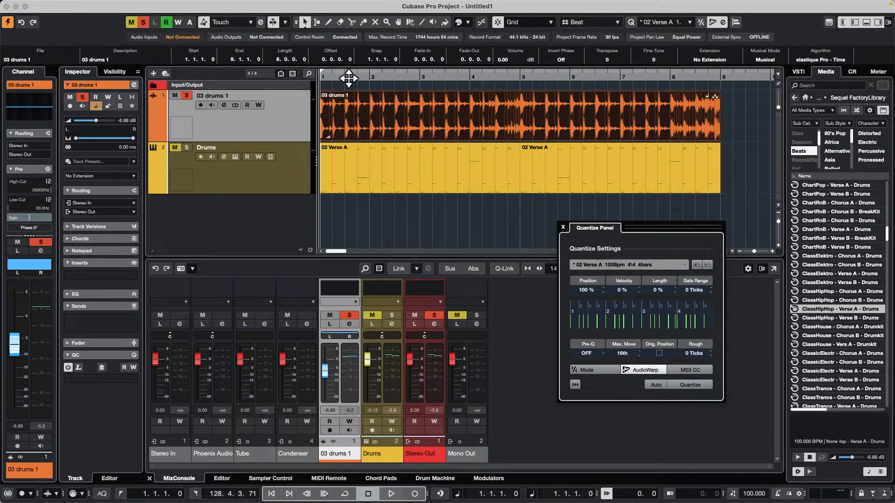
Solo the Drums track and play it back together with the 03 drums 1 track, and stop playback
click(187, 148)
click(505, 176)
key(space)
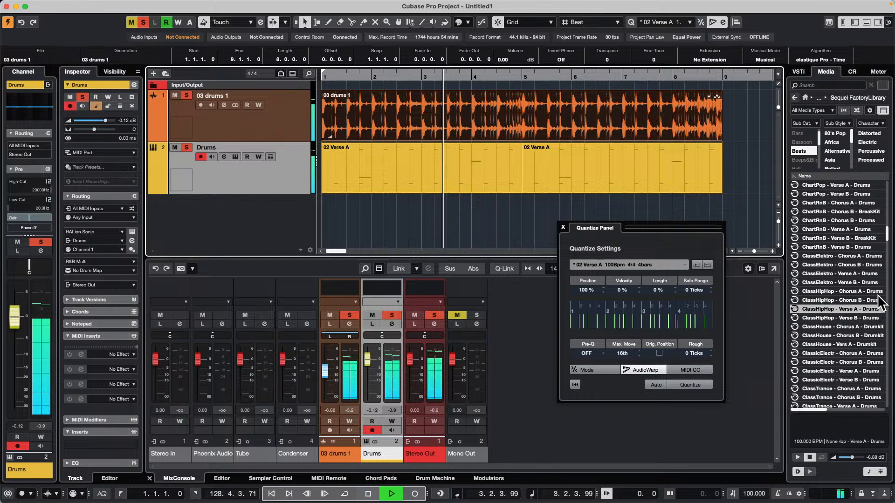
scroll(850, 299, down, 8)
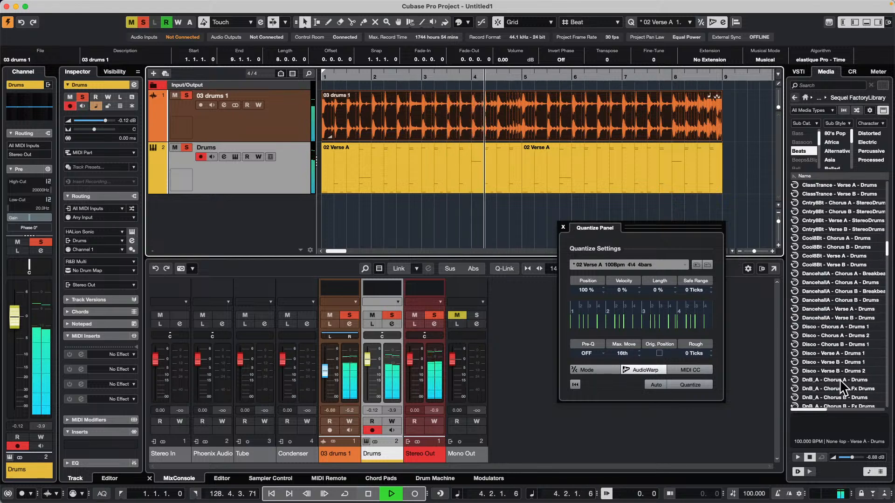
key(space)
Audition Disco, DnB_A and Dub drum loops in the Sequel library, raising the preview level to 6.02 dB
click(832, 368)
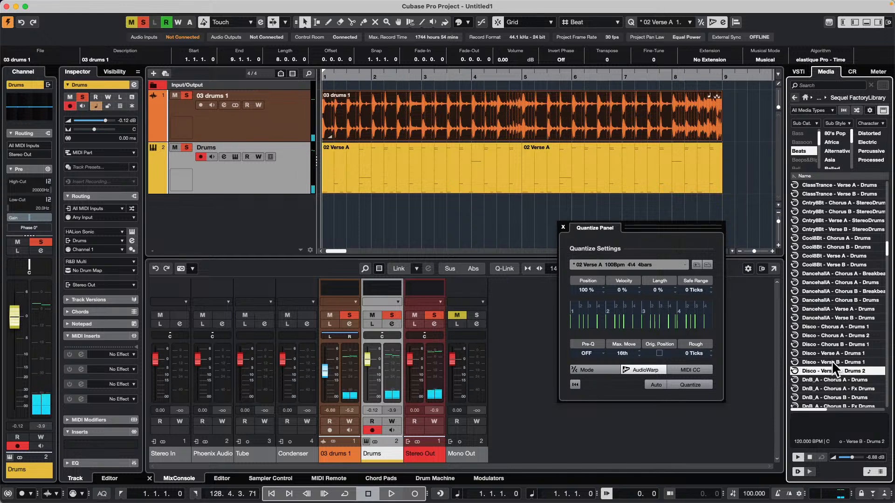
click(832, 360)
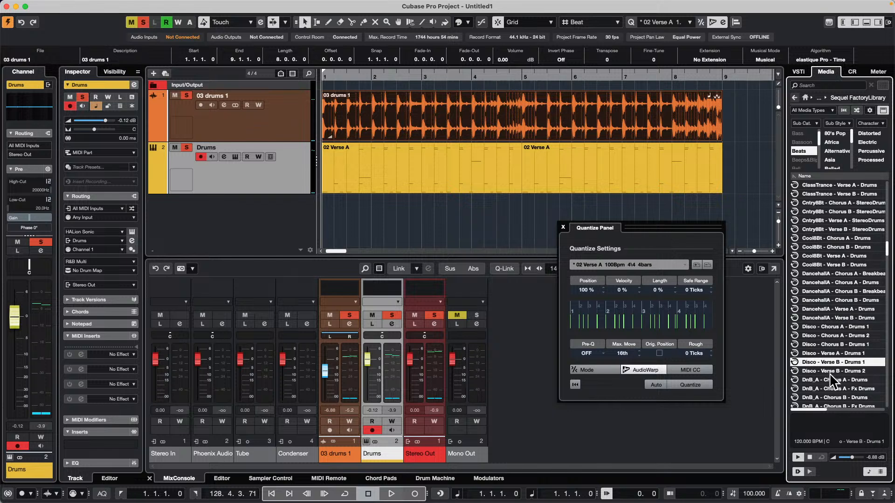
click(829, 380)
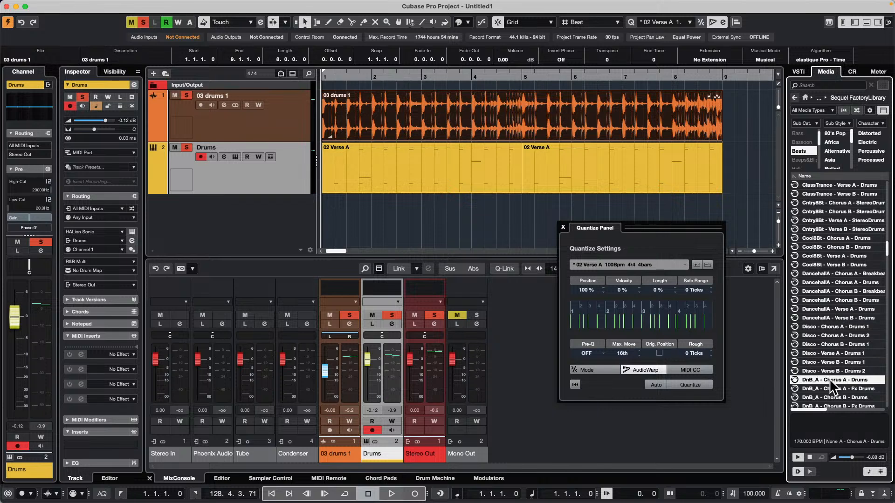
drag(852, 461, 861, 457)
scroll(838, 385, down, 5)
click(839, 373)
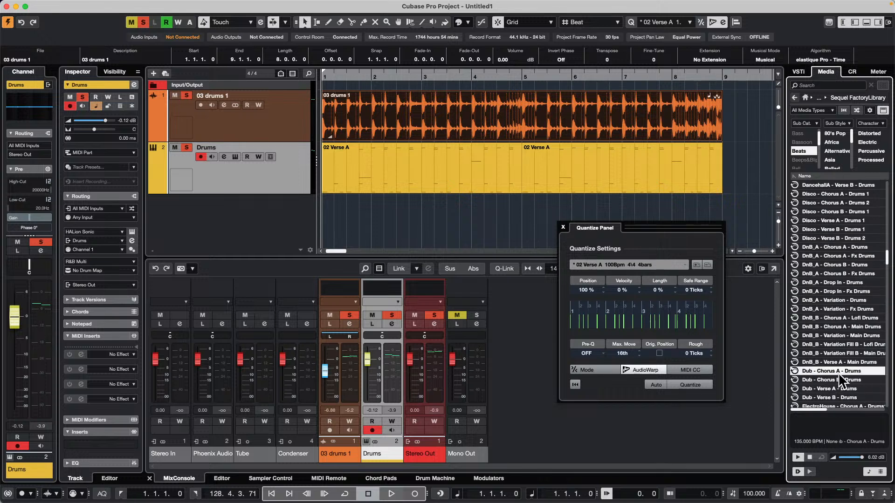
Add Electromusic - Fill D - Drums A on a new instrument track at bar 1
scroll(838, 373, down, 6)
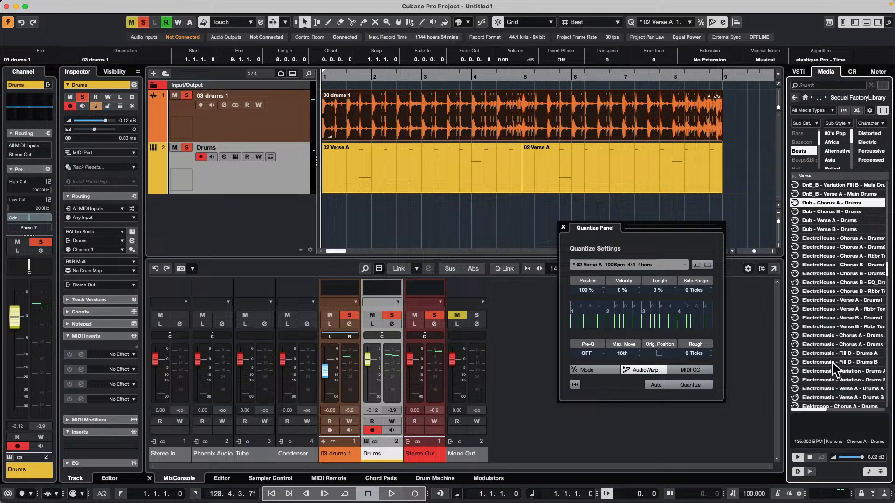
click(829, 354)
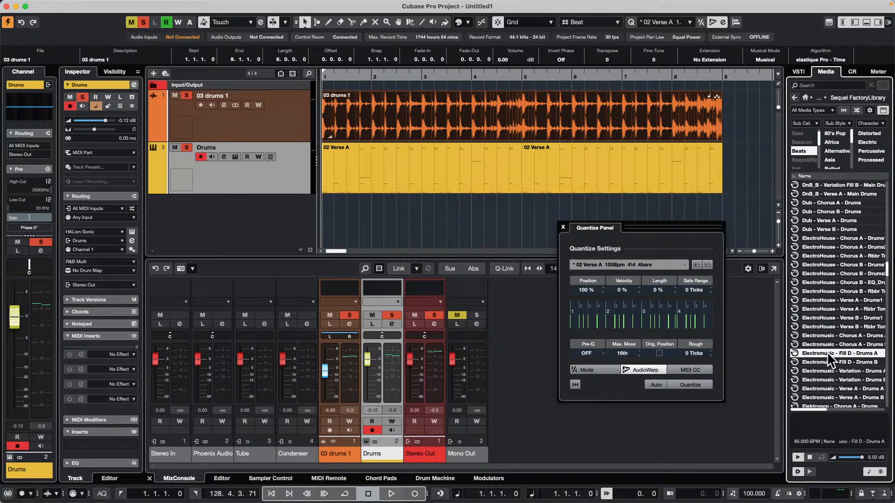
drag(827, 351, 295, 199)
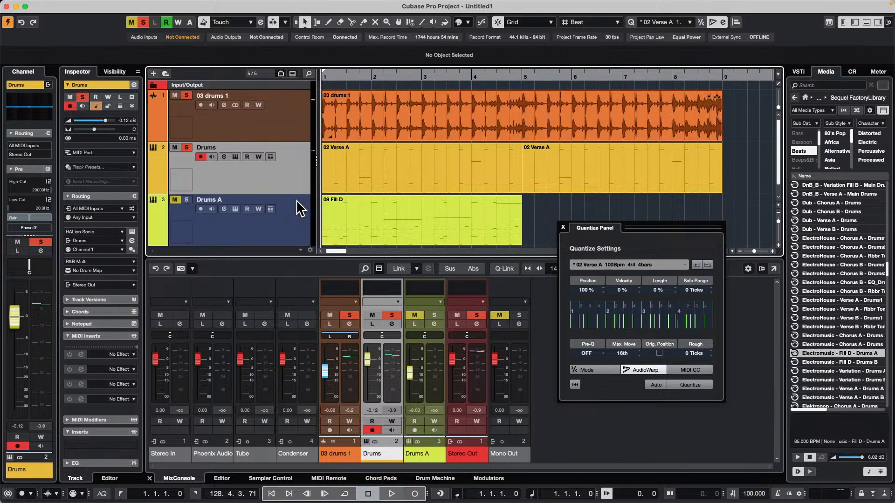
Extract the groove of the 09 Fill D part into the Quantize Panel and quantize the 03 drums 1 event with it
click(434, 227)
drag(438, 228, 640, 333)
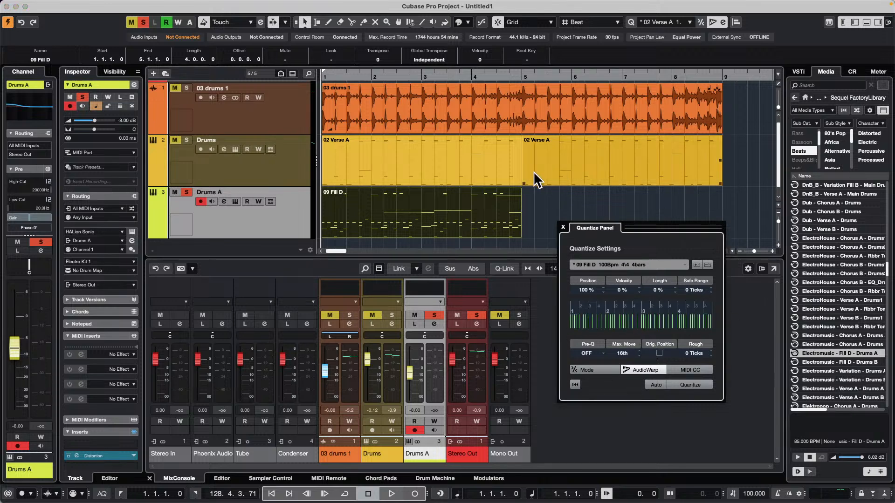
click(420, 112)
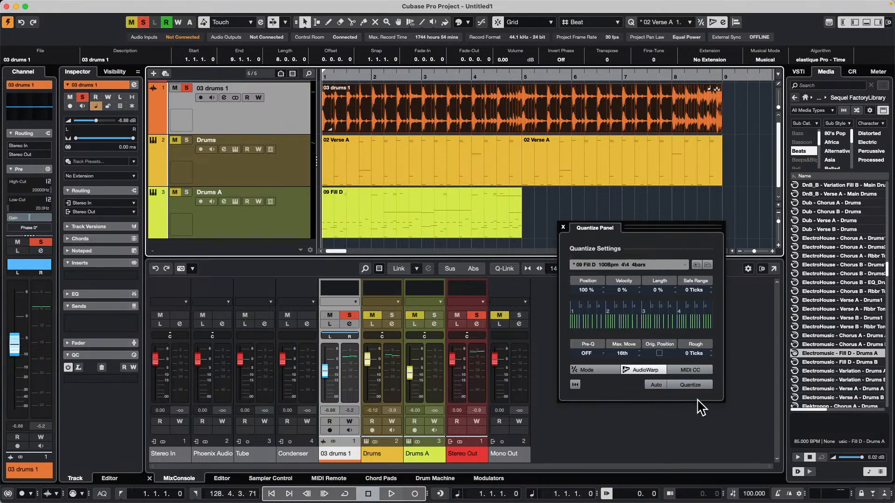
click(698, 385)
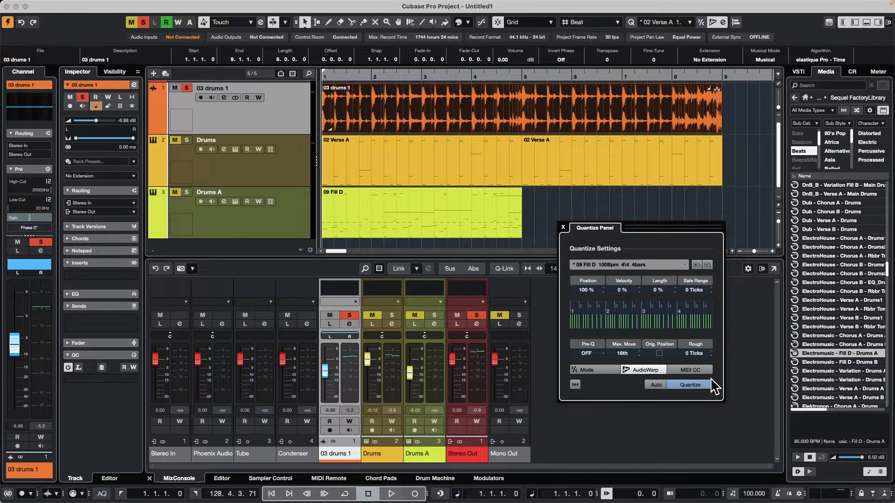
Repeat the 09 Fill D part once from bar 5
click(517, 211)
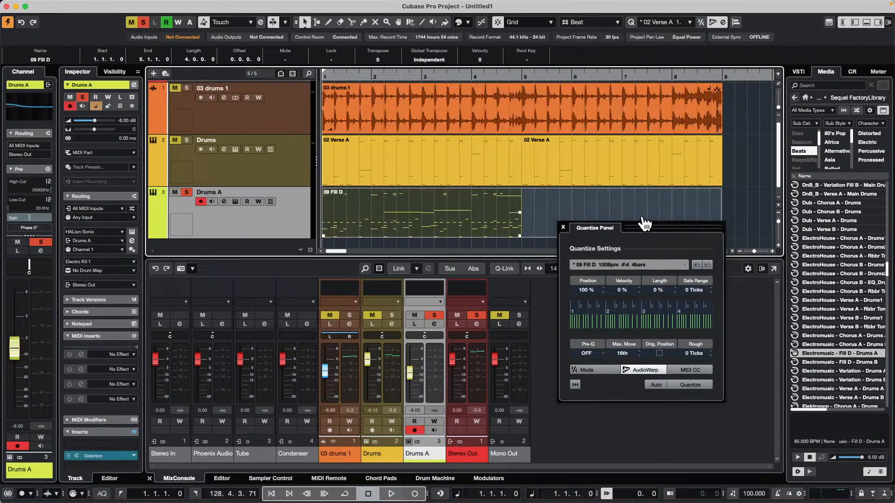
key(super+d)
Solo the Drums and 03 drums 1 tracks and play them back together with Drums A
click(187, 140)
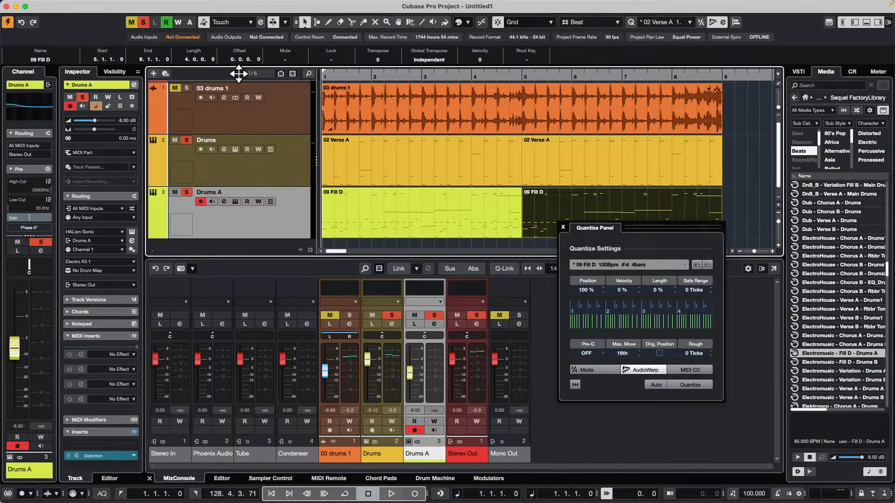
key(space)
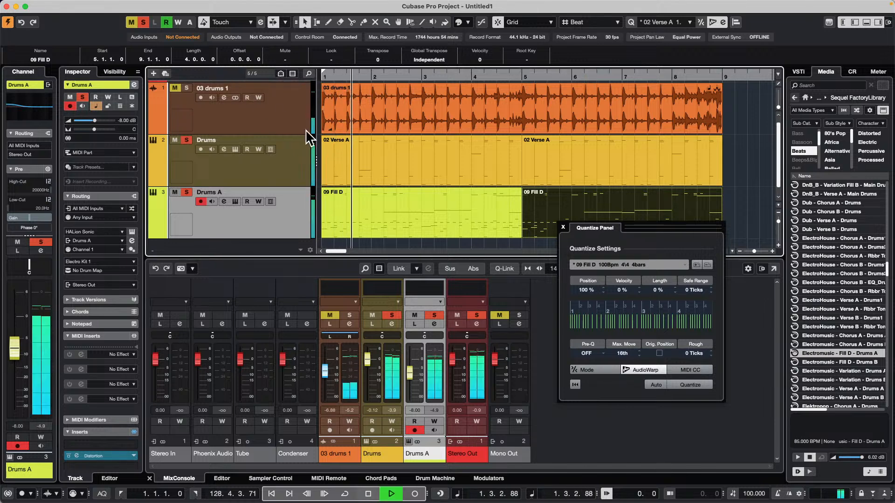
click(174, 88)
click(187, 88)
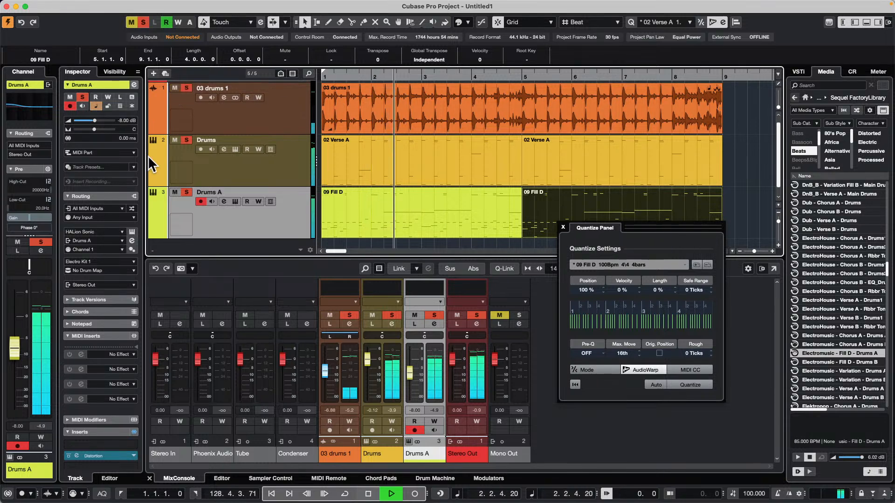
click(466, 223)
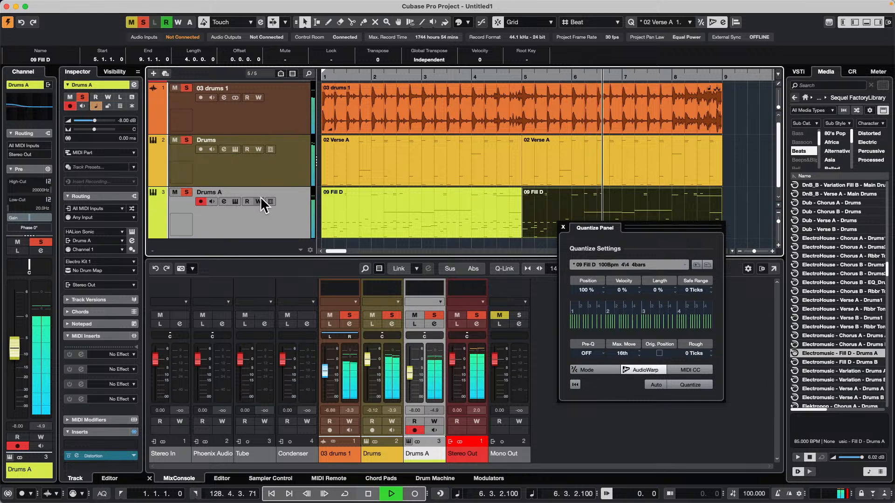
Quantize both 02 Verse A parts with the 09 Fill D groove
drag(732, 165, 390, 174)
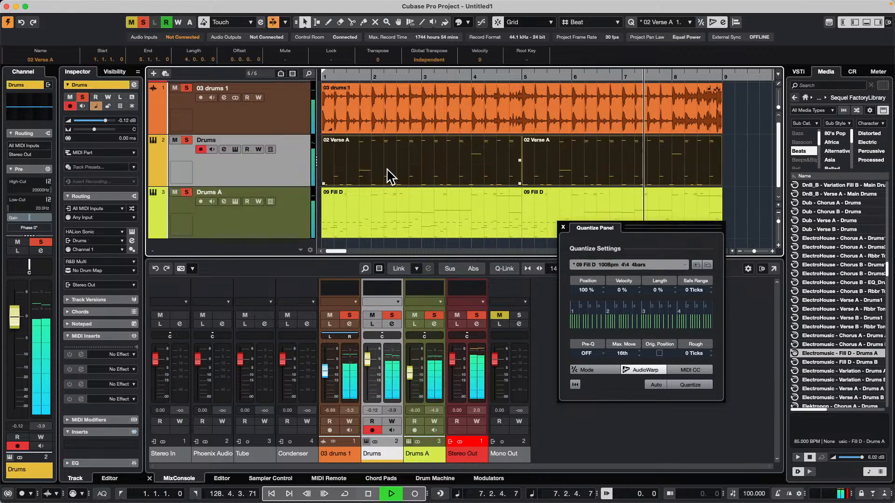
click(695, 384)
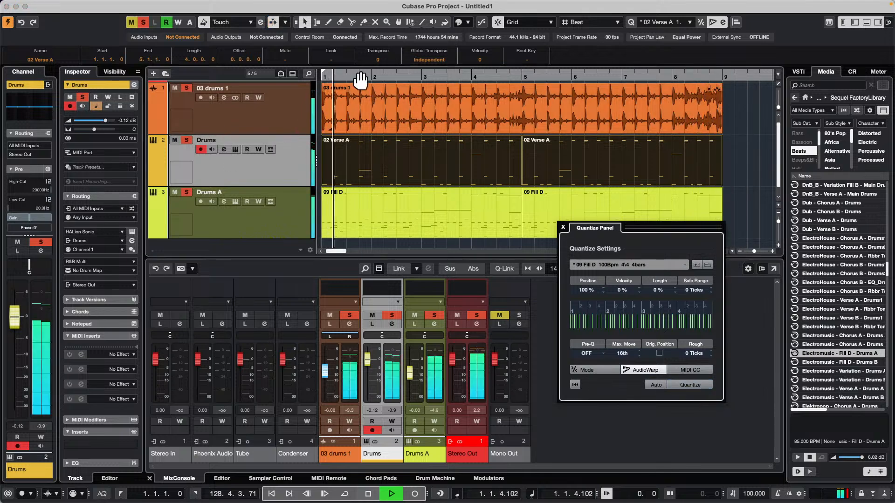
Take the Drums track out of solo, mute it, and select the 03 drums 1 event
click(186, 140)
click(175, 141)
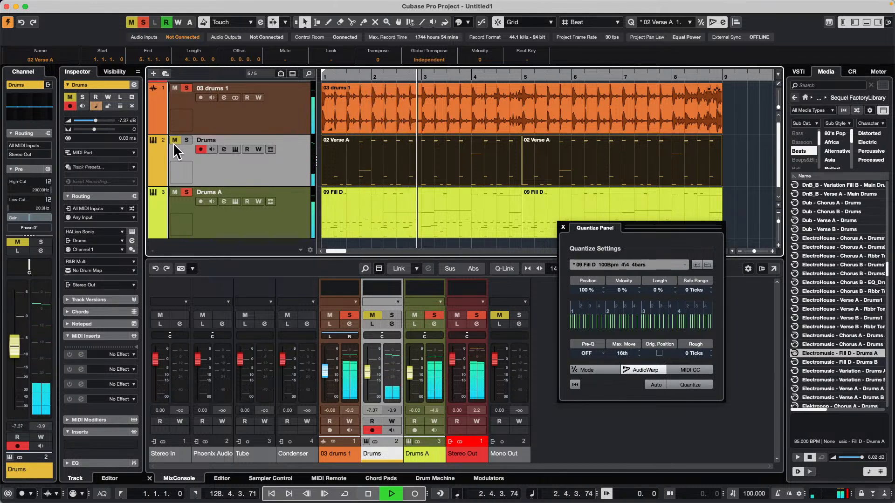
click(389, 117)
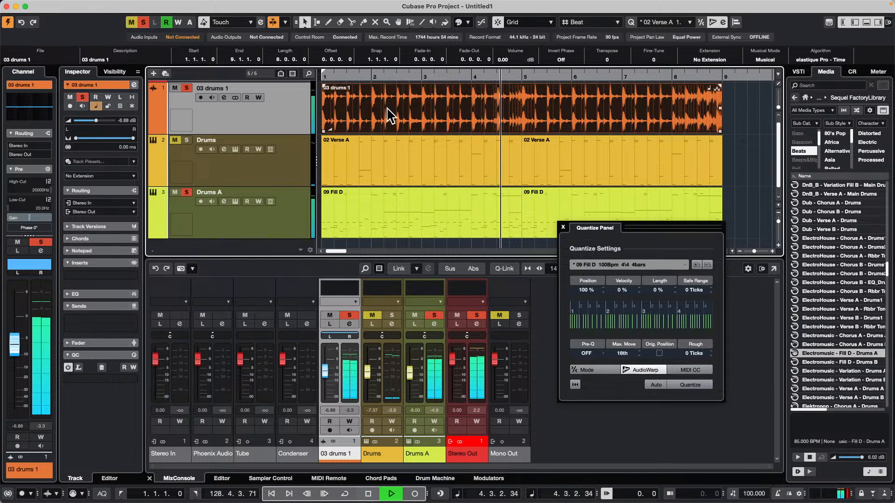
Undo the last quantize and the repeat of the 09 Fill D part
click(62, 5)
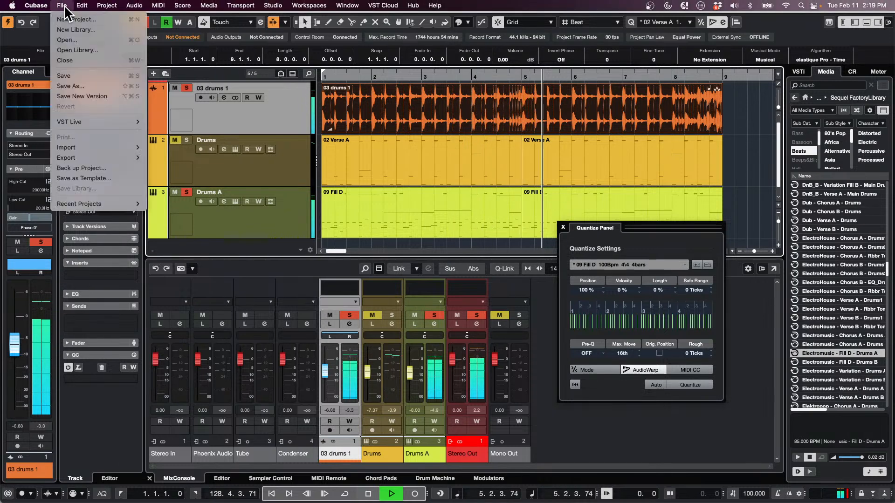
click(93, 19)
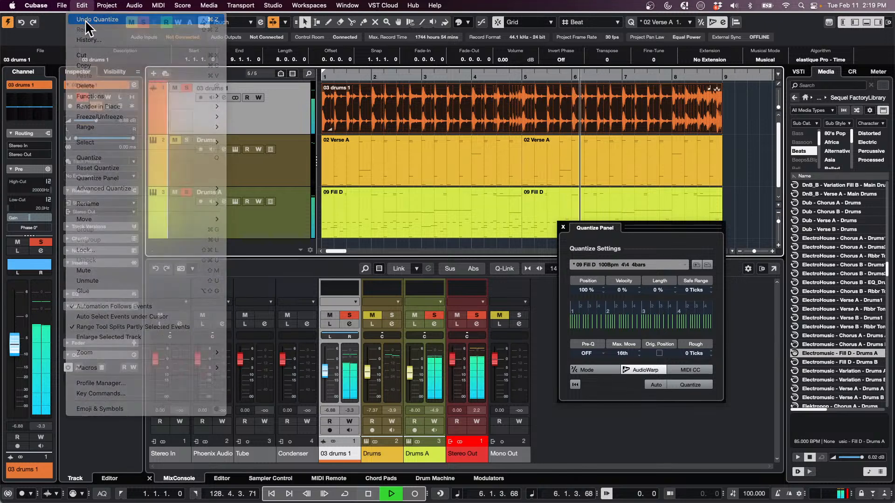
click(76, 5)
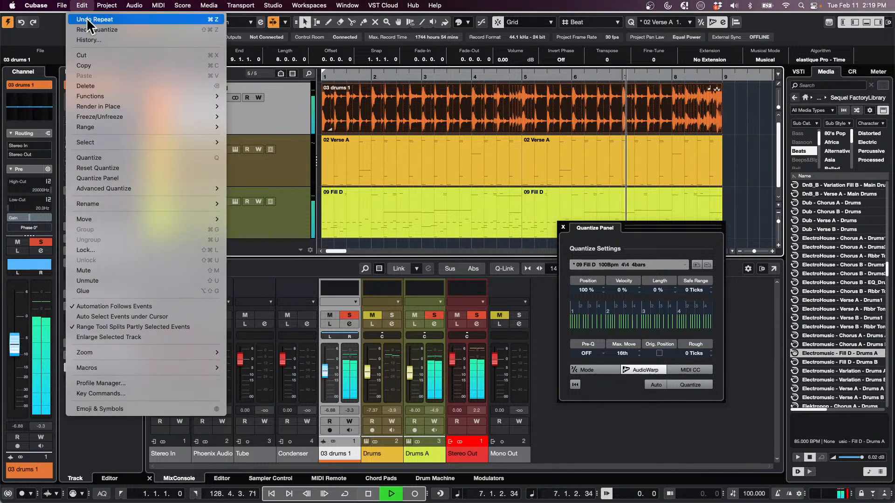
click(91, 17)
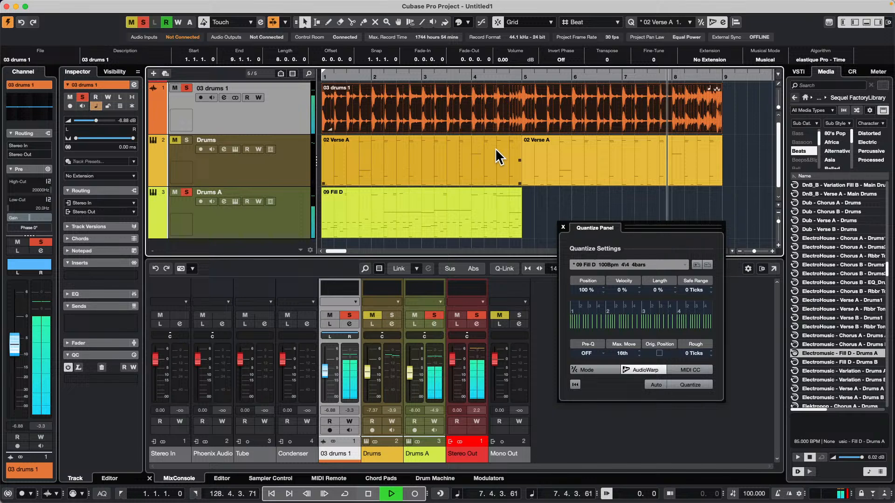
Play the 03 drums 1 and Drums A tracks from the start, stop, and select the 09 Fill D part
drag(355, 76, 243, 71)
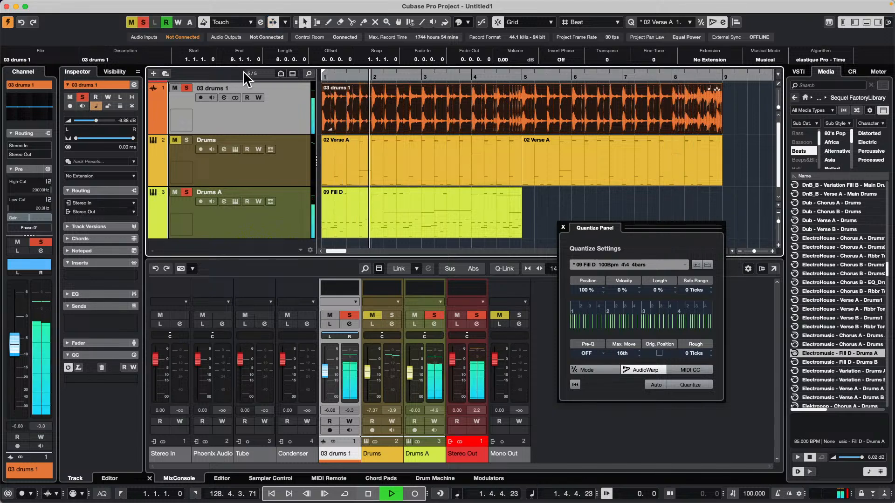
key(space)
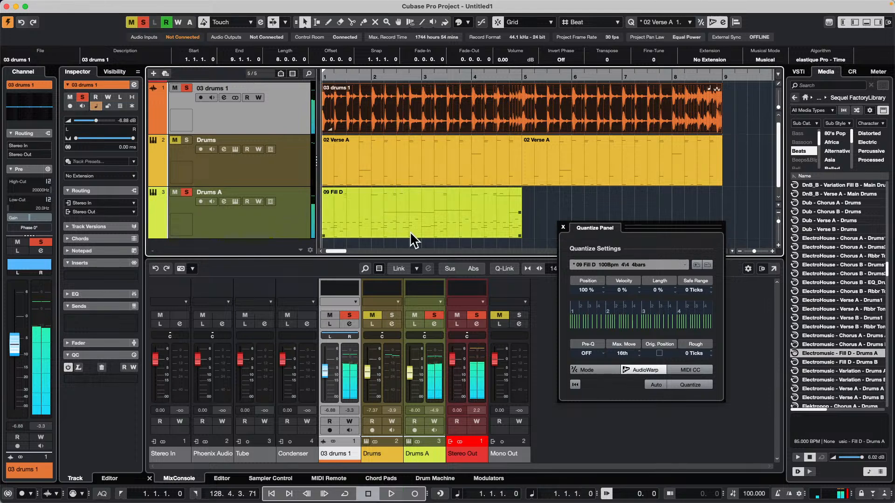
click(422, 208)
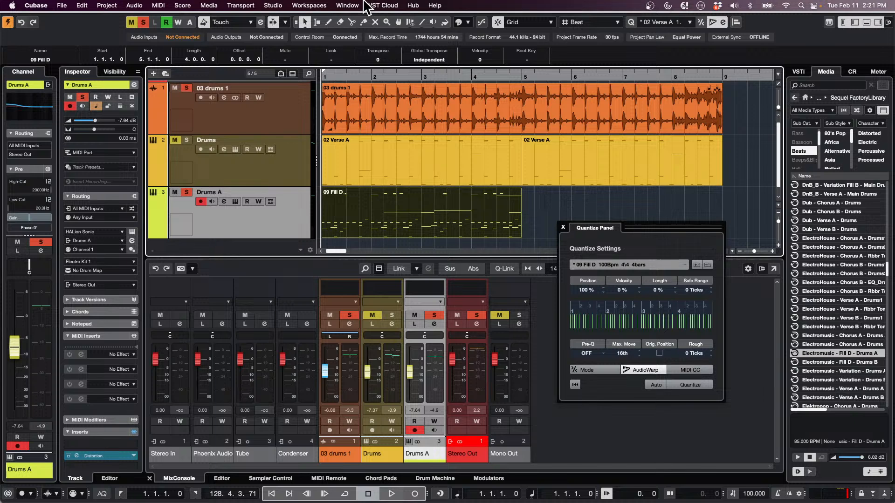
Enable MIDI Clock Follows Project Position in the project synchronization setup, confirm it, and close the Quantize Panel
click(273, 5)
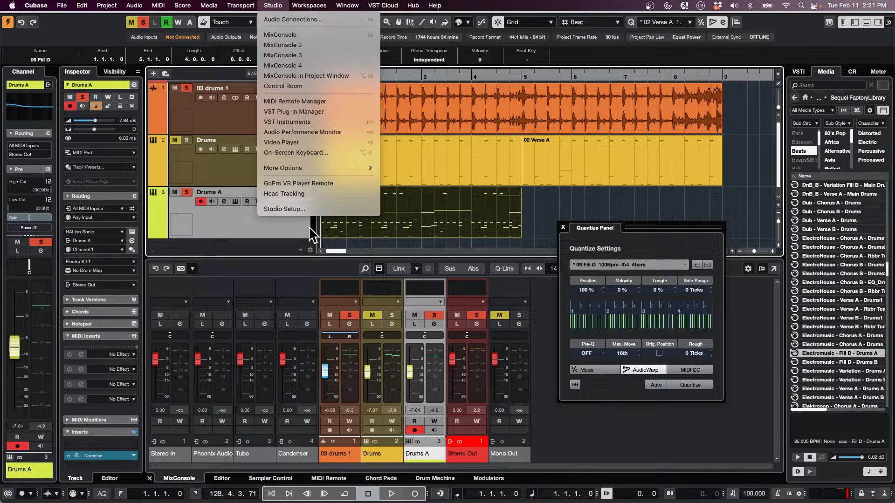
mouse_move(241, 5)
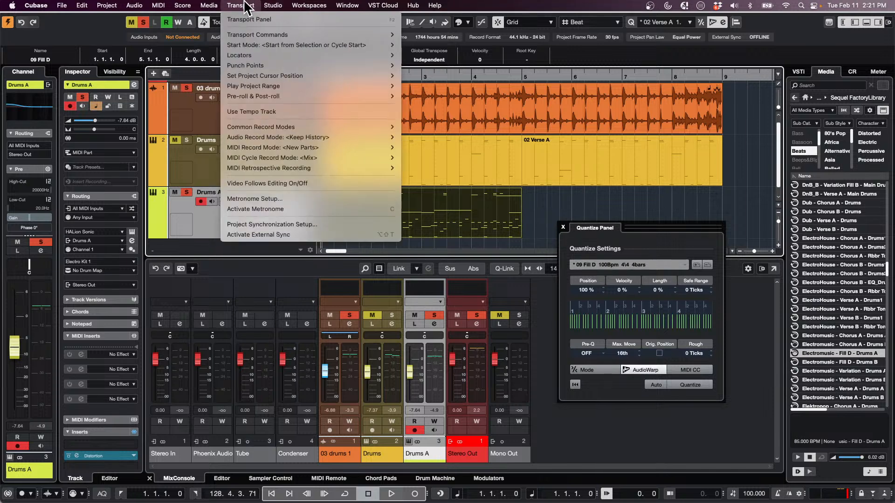
click(293, 225)
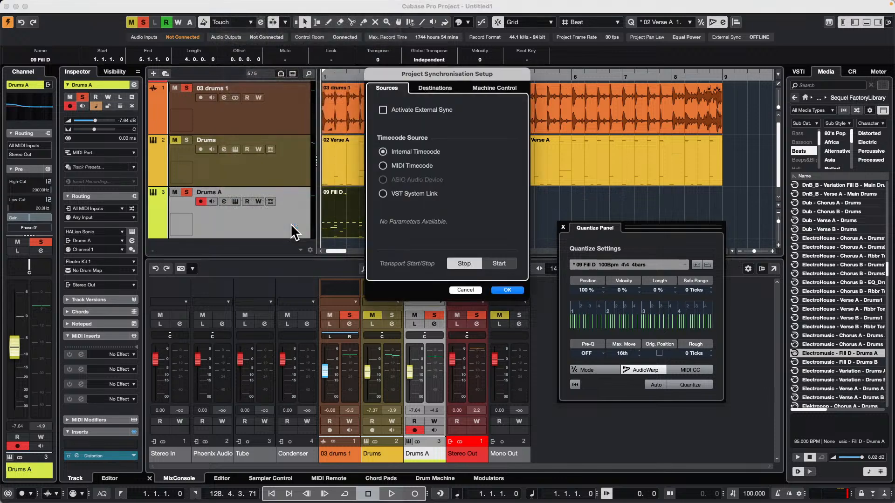
click(447, 88)
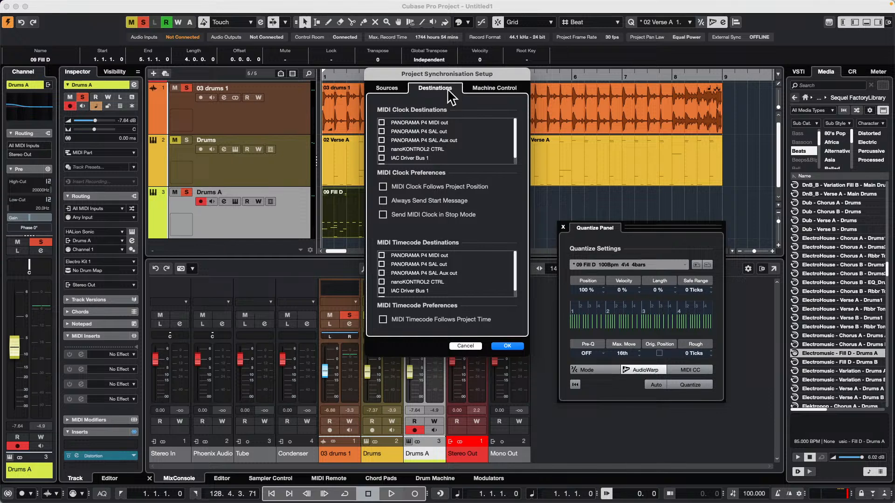
click(383, 188)
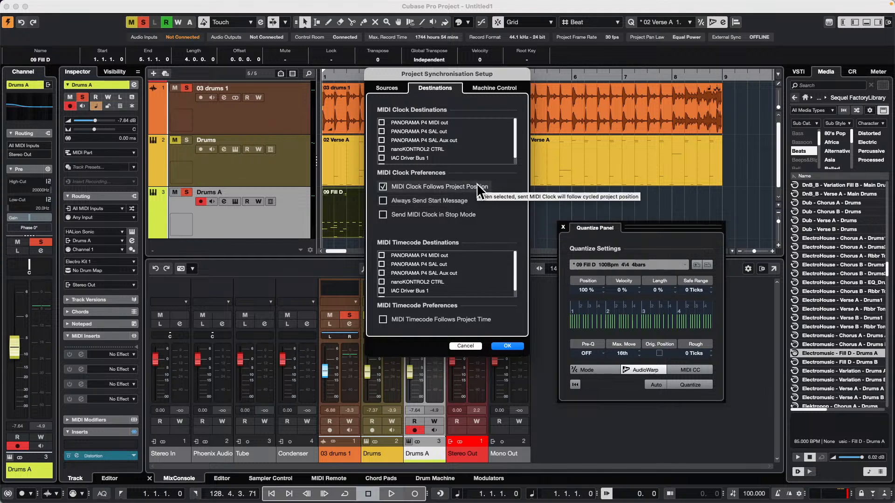
click(513, 346)
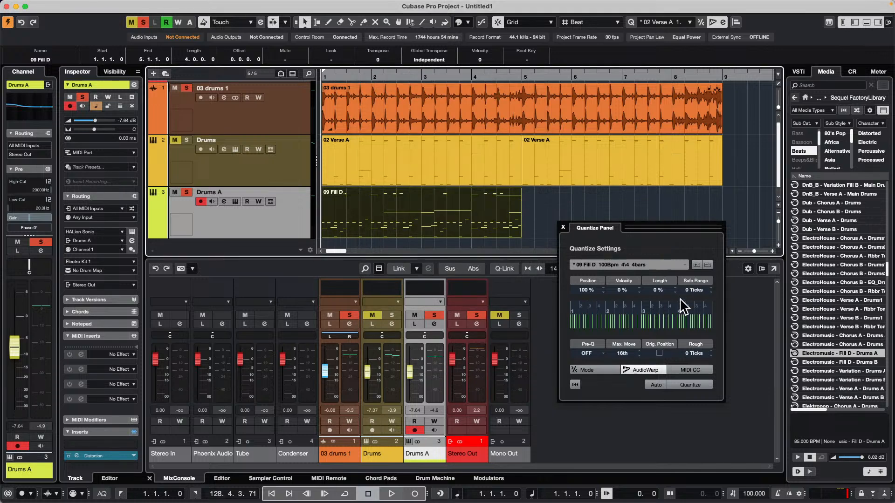
click(563, 228)
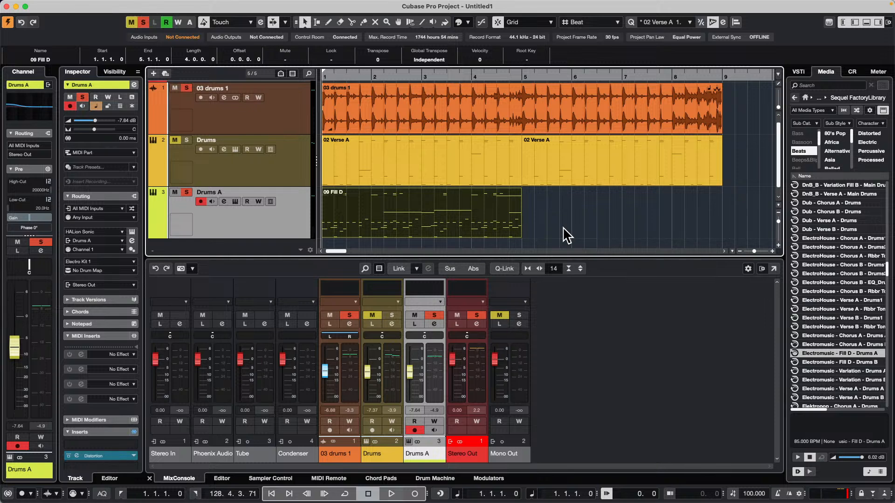
Turn off Open Effect Editor after Loading It in the VST plug-in preferences and confirm
click(41, 5)
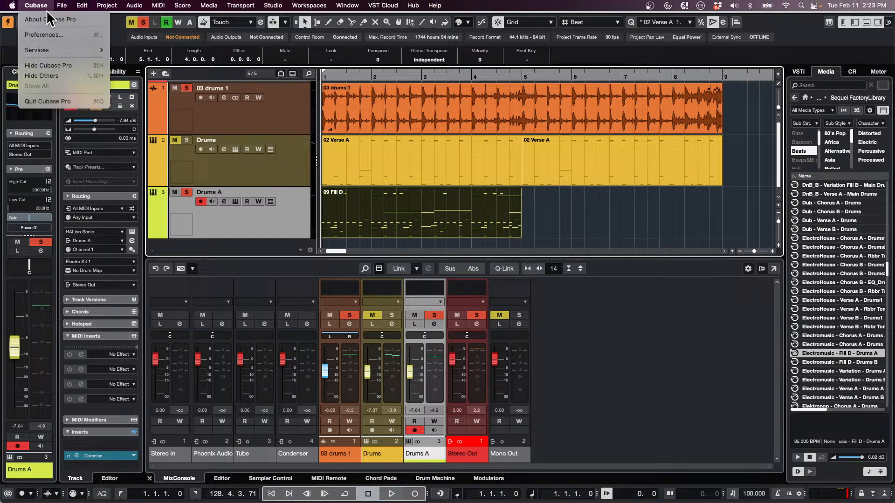
click(45, 34)
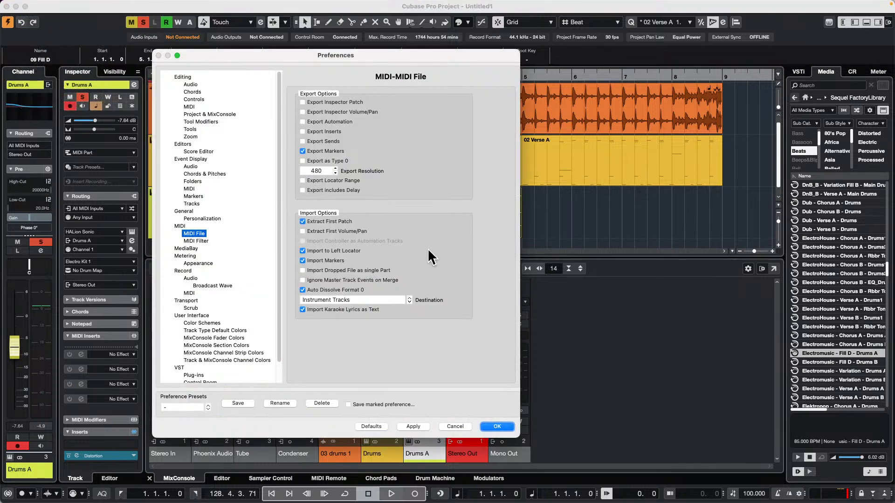
click(180, 368)
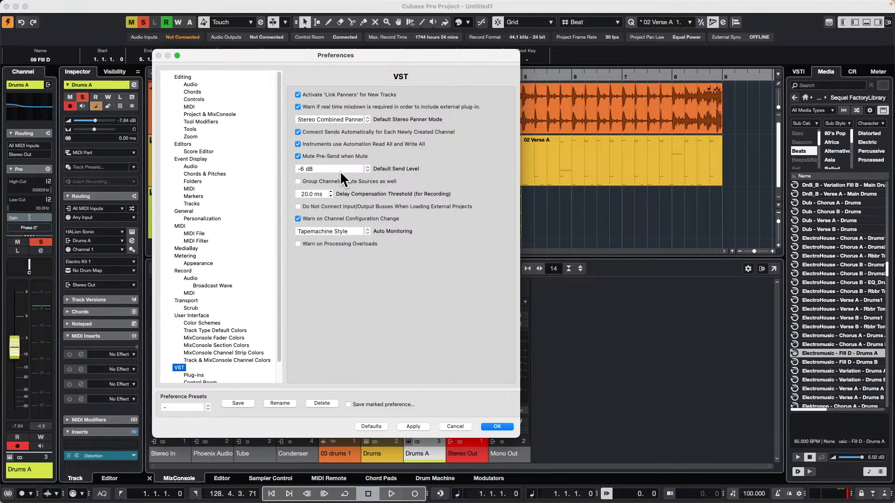
click(202, 375)
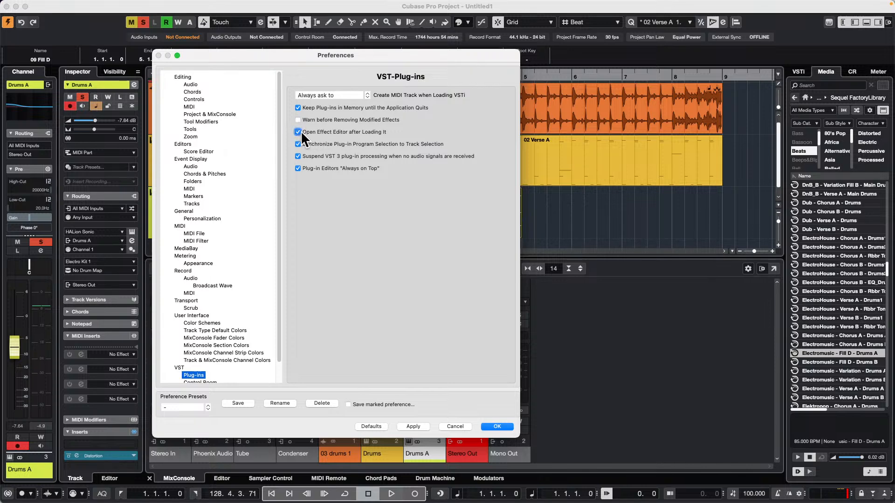
click(504, 426)
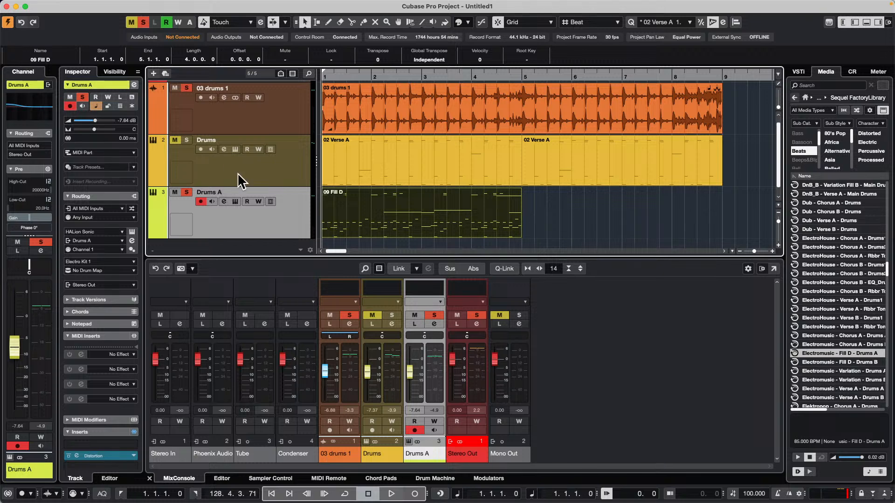
Load the ModMachine delay as the first insert effect on the 03 drums 1 track
click(267, 126)
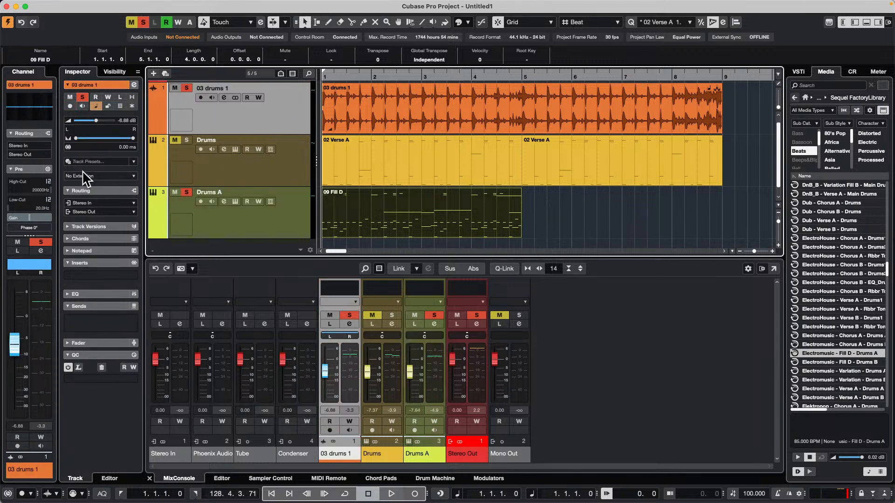
click(104, 275)
click(77, 321)
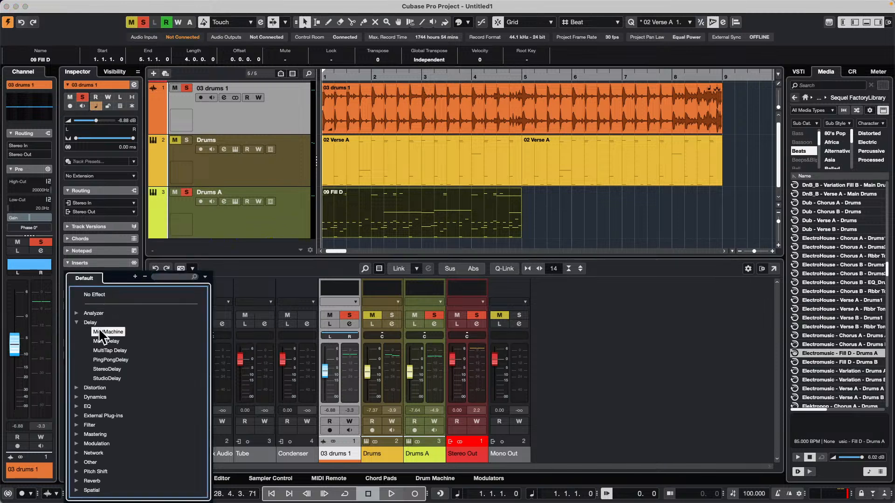
click(99, 329)
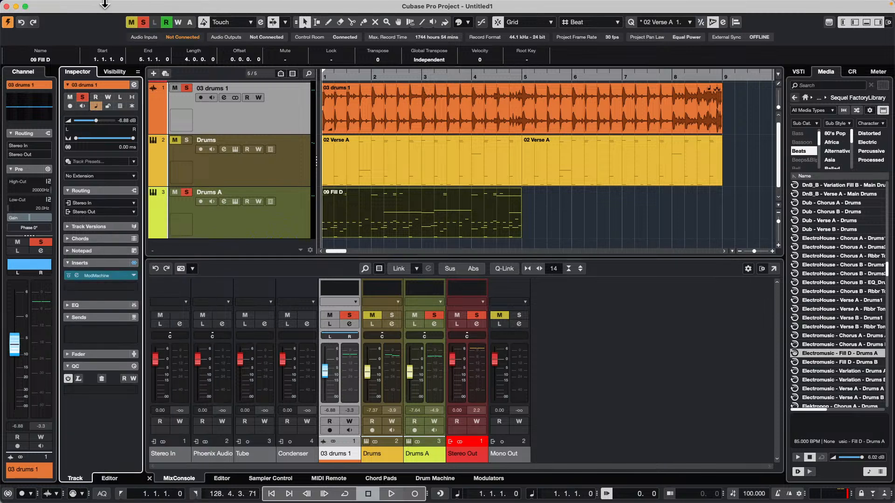
Turn on Open Effect Editor after Loading It in the VST plug-in preferences and apply the change
click(40, 5)
click(44, 35)
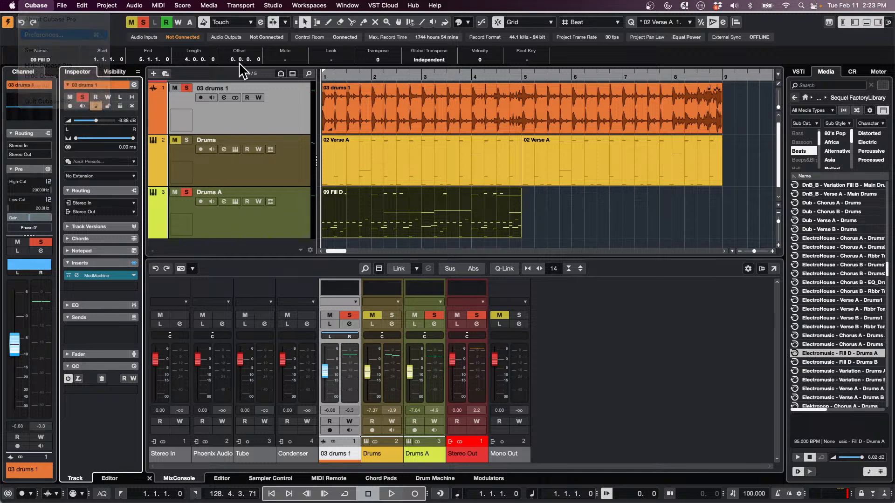
click(298, 133)
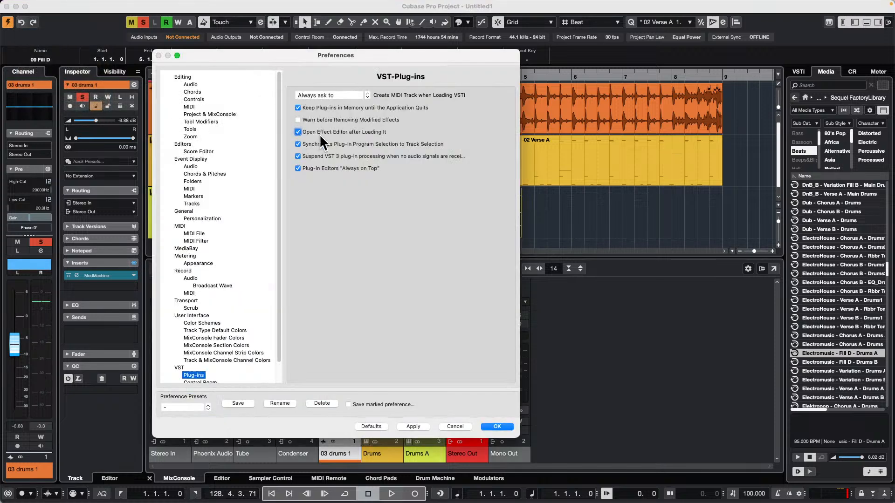
click(413, 426)
click(503, 427)
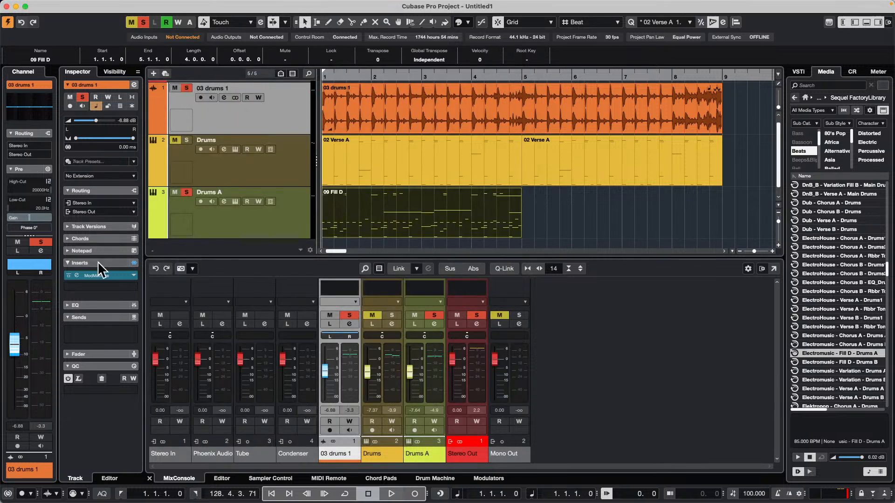
Load EQ-P1A as the second insert on 03 drums 1, close its editor, and remove the effect again
click(122, 287)
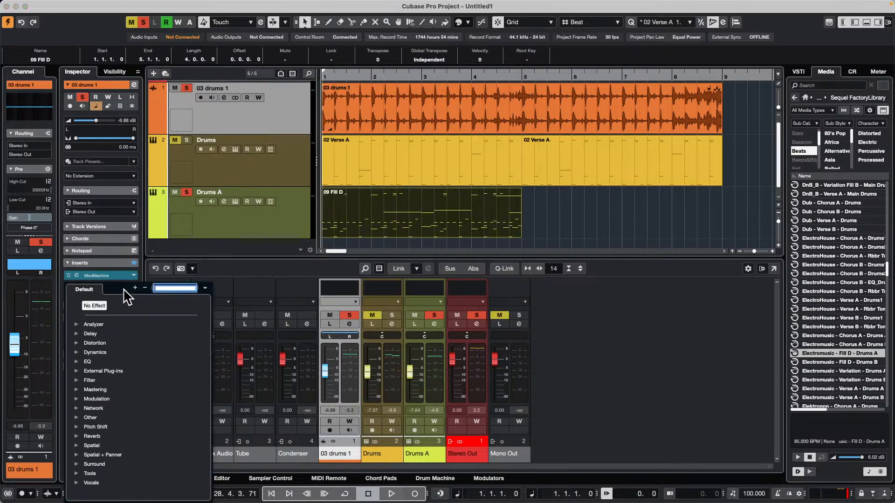
click(76, 361)
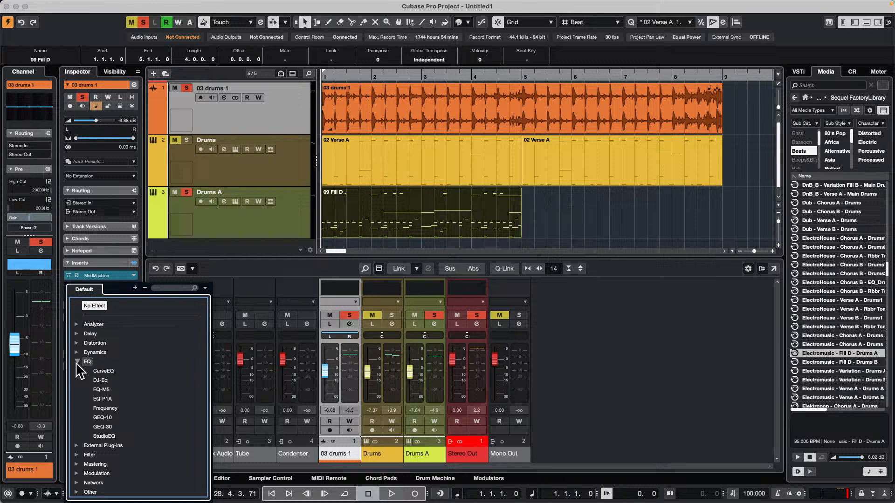
click(103, 399)
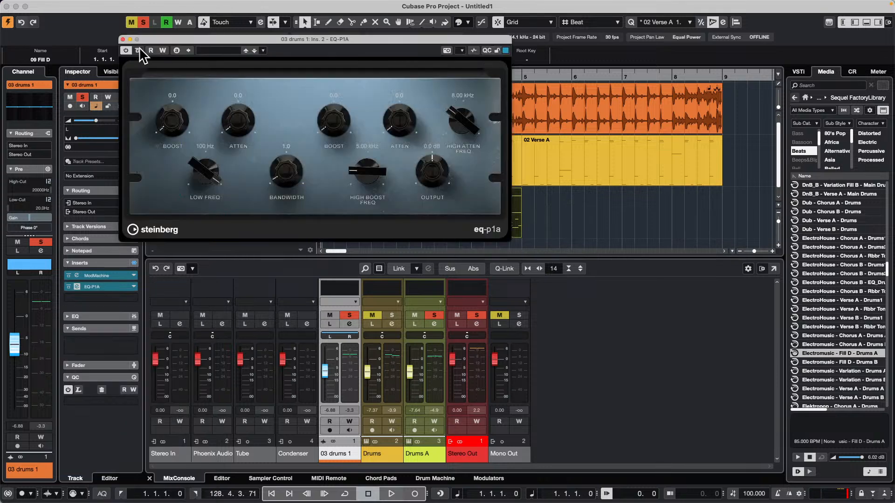
click(122, 40)
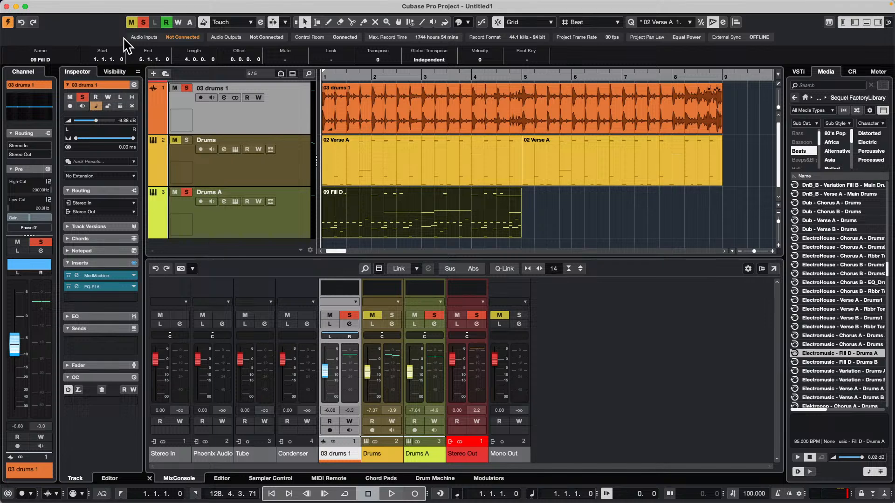
drag(100, 287, 319, 253)
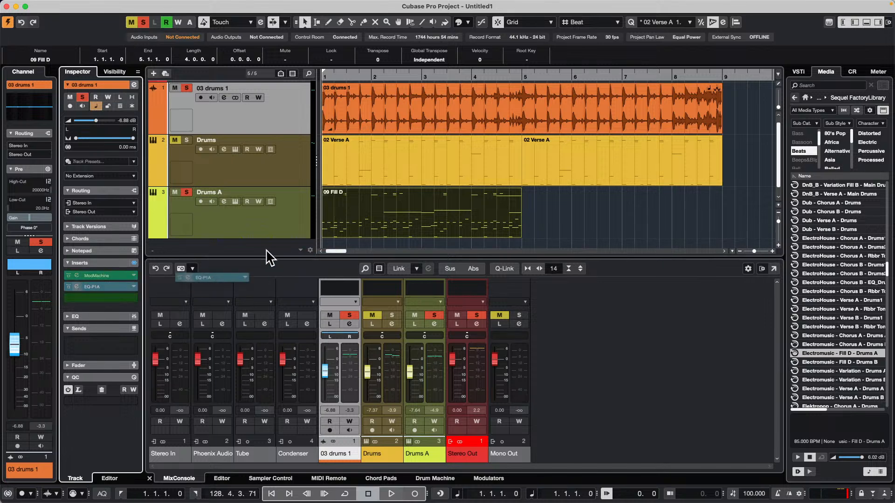
Review the VST plug-in preferences again and confirm them without changes
mouse_move(5, 1)
click(55, 5)
mouse_move(37, 5)
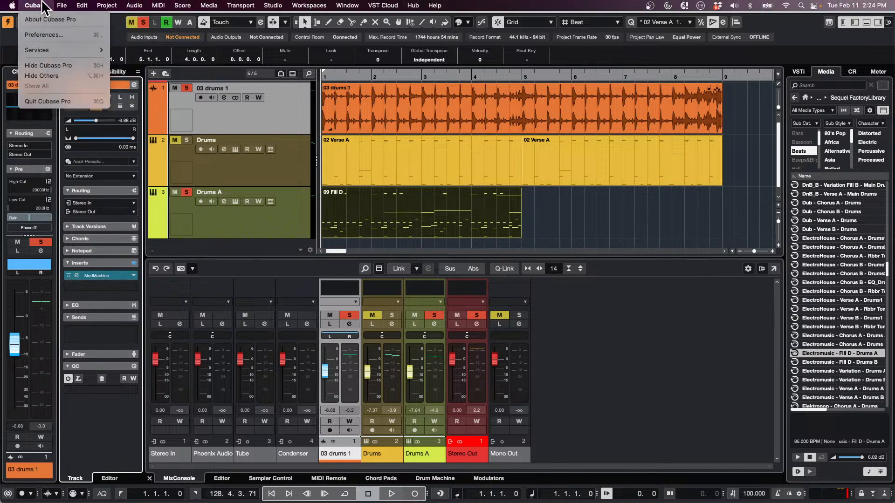
click(44, 35)
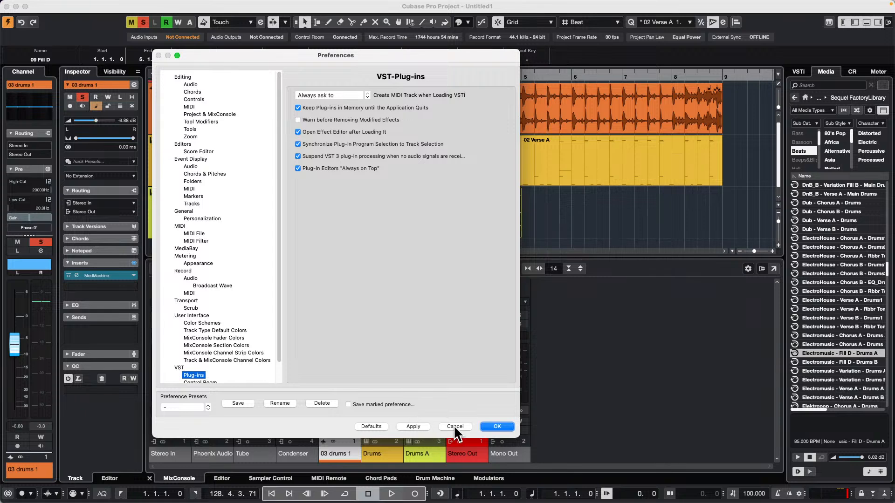
click(413, 427)
click(497, 426)
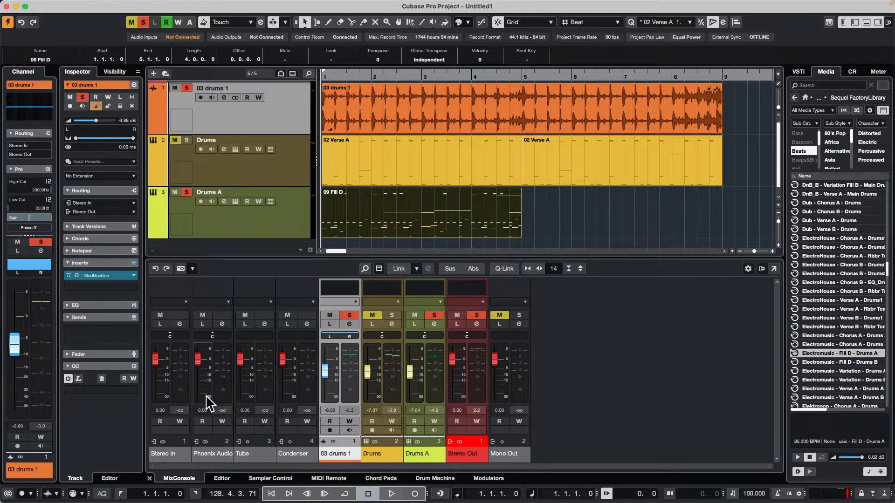
Nudge the 09 Fill D part forward two beats to start at 1.3.1.0, and deselect it
key(ctrl+Right)
key(ctrl+Right)
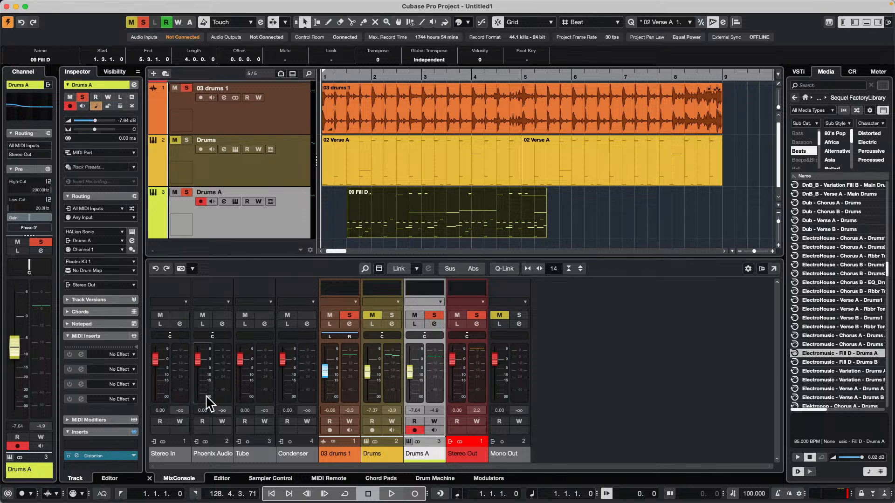
click(330, 223)
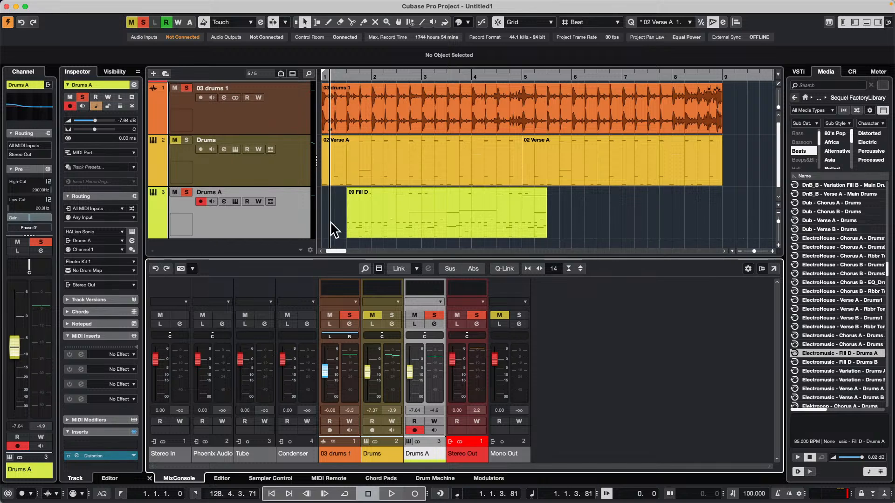
Cycle the lower zone back and forth through its pages, including MIDI Remote, Chord Pads and Modulators, ending on Sampler Control
key(alt)
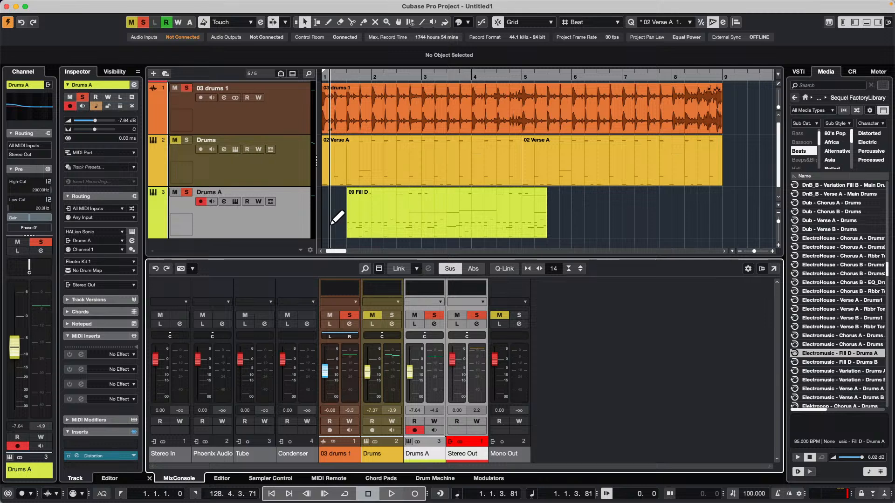
key(alt+shift)
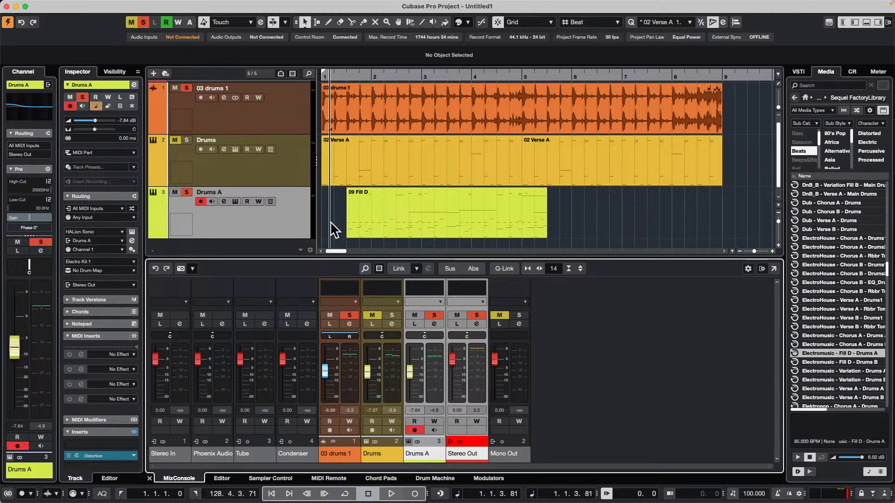
key(alt+shift+Right)
key(alt+shift+Right)
key(alt+shift+Right)
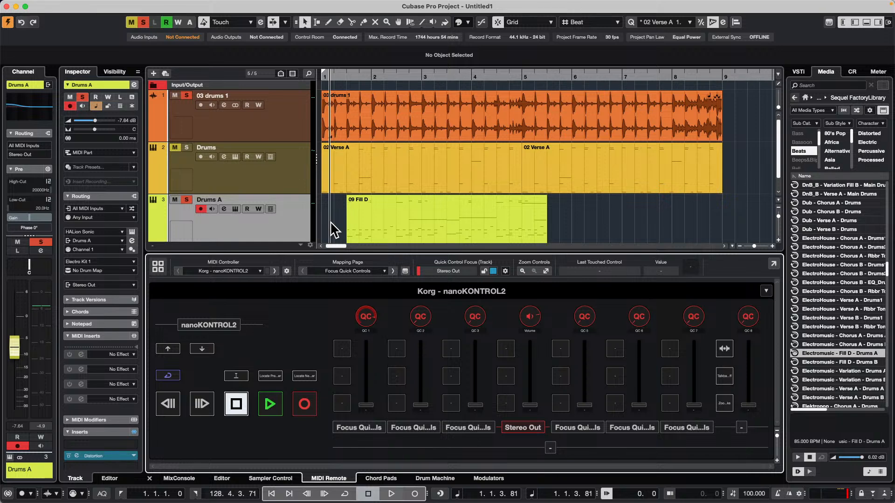
key(alt+shift+Right)
key(alt+shift+Right)
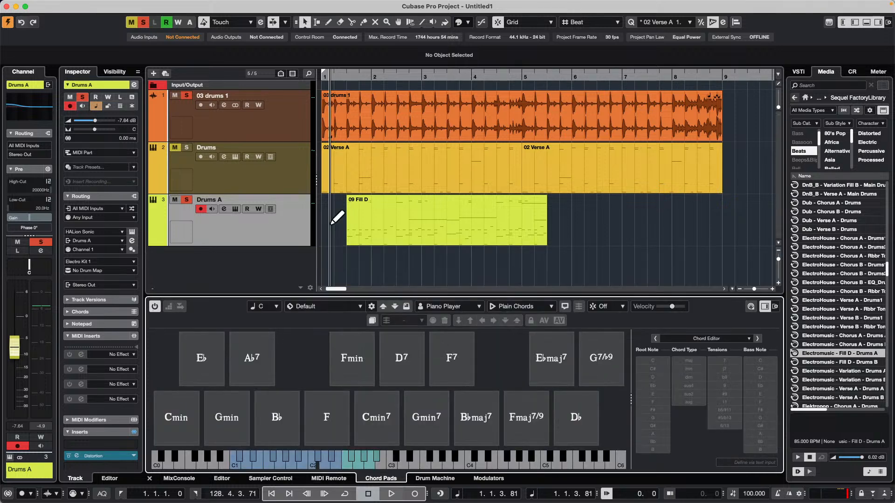
key(alt+shift+Left)
key(alt+shift+Left)
key(alt+shift+Left)
key(alt+shift+Left)
key(alt+shift+Left)
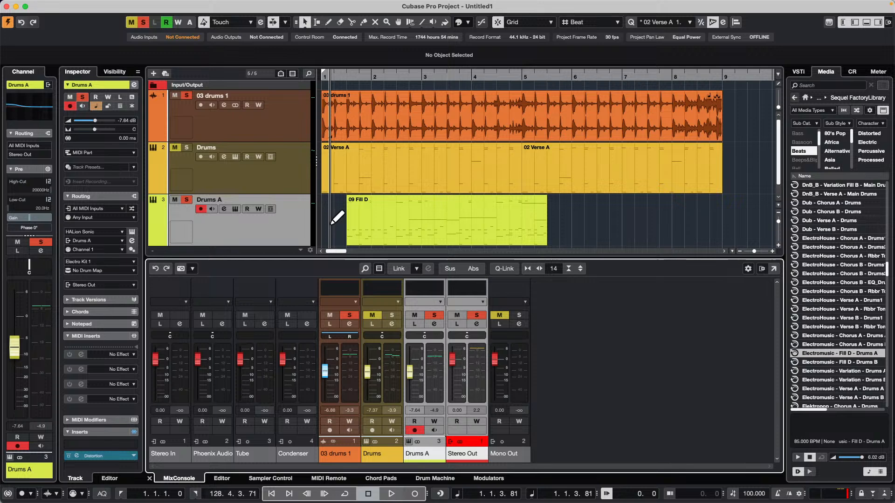
key(alt+shift+Right)
key(alt+shift+Right)
key(alt+shift+Right)
key(alt+shift+Right)
key(alt+shift+Right)
key(alt+shift+Right)
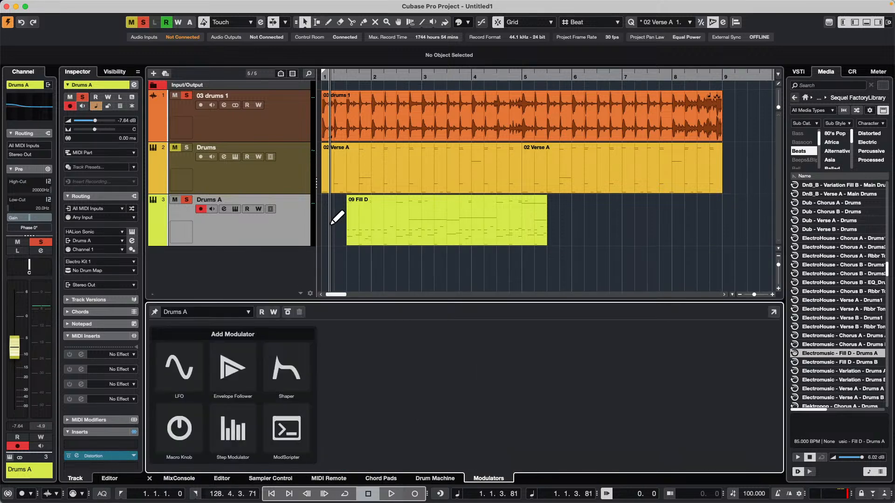
key(alt+shift+Left)
key(alt+shift+Left)
Page forward and back through the lower zone, ending on the MIDI Remote page
key(alt+shift+Left)
key(alt+shift+Left)
key(alt+shift+Left)
key(alt+shift+Right)
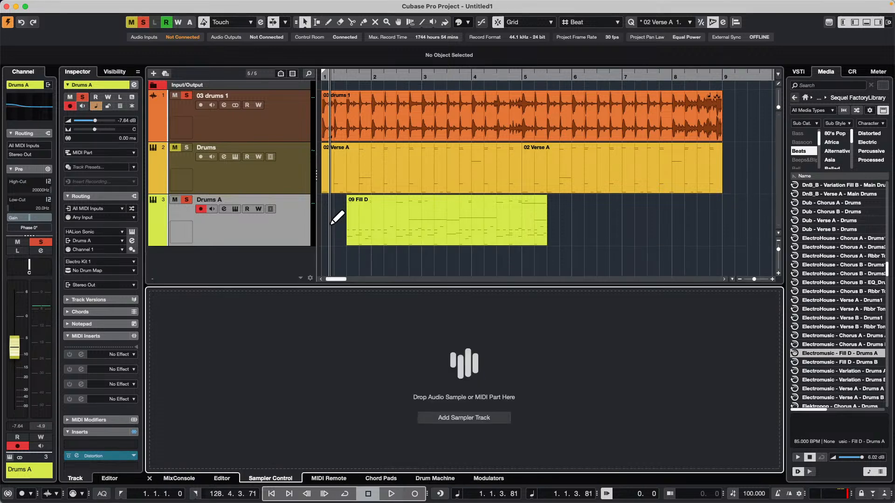
key(alt+shift+Right)
key(alt+shift+Right)
key(alt+shift+Right)
key(alt+shift+Right)
key(alt+shift+Left)
key(alt+shift+Left)
key(alt+shift+Left)
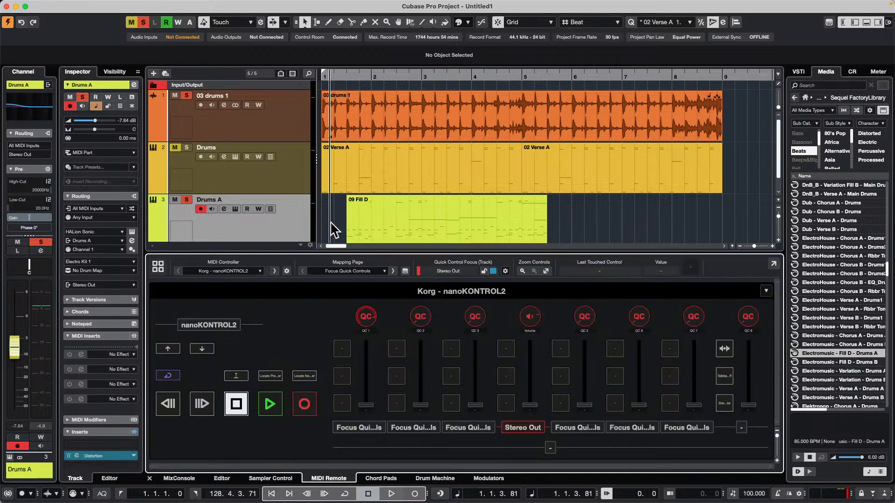
Cycle the keyboard focus through the zones of the project window, ending on the lower zone
key(ctrl+Tab)
key(ctrl+Tab)
key(ctrl+Tab)
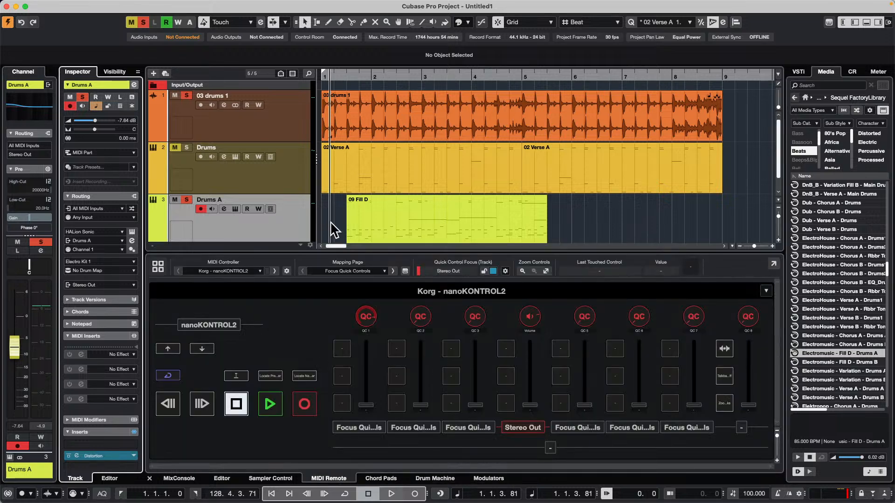
key(ctrl+Tab)
key(ctrl+Tab)
key(ctrl+Tab)
key(ctrl+Tab)
key(ctrl+Tab)
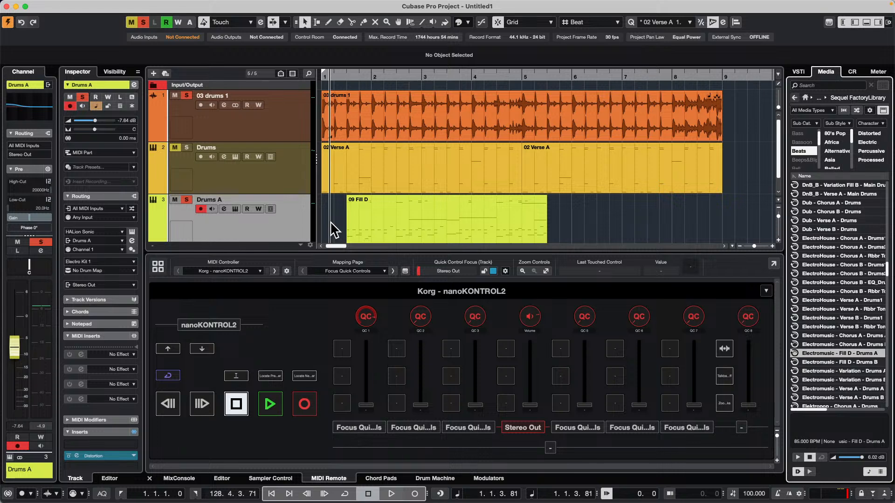
key(ctrl+Tab)
key(ctrl+Tab)
key(ctrl+Tab)
key(ctrl+Tab)
key(ctrl+Tab)
key(ctrl+Tab)
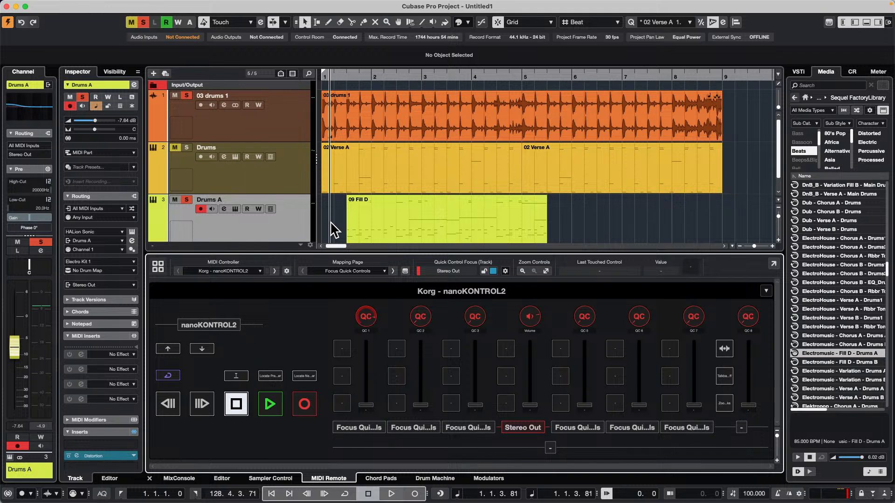
Cycle the lower zone repeatedly back and forth between its pages, including Modulators, MixConsole and MIDI Remote, ending on Drum Machine
key(alt+Right)
key(alt+Right)
key(alt+Right)
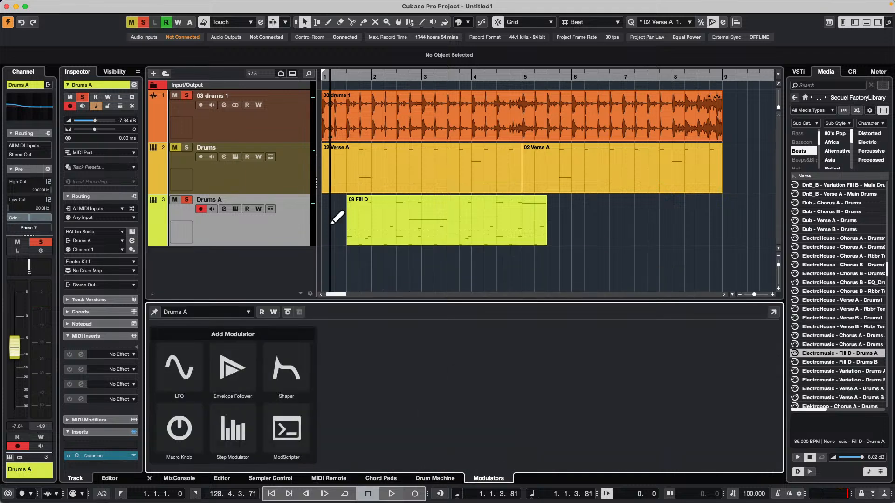
key(alt+Left)
key(alt+Left)
key(alt+Left)
key(alt+Left)
key(alt+Left)
key(alt+Left)
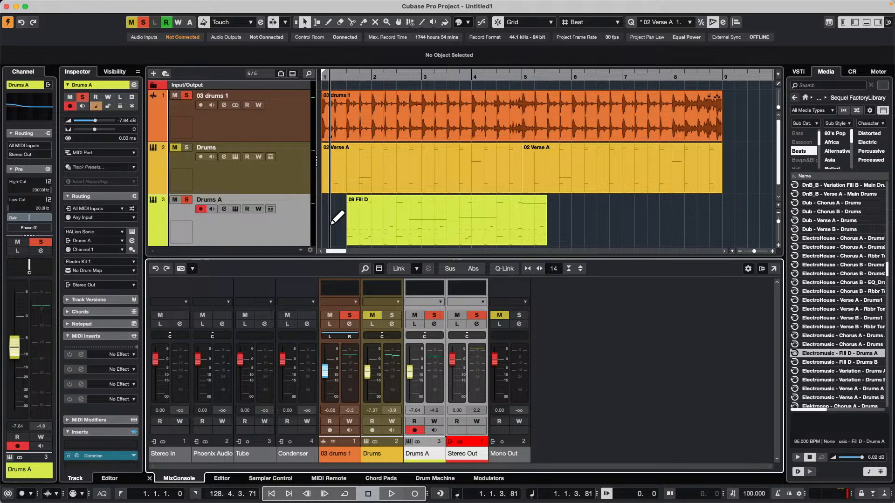
key(alt+Right)
key(alt+Right)
key(alt+Right)
key(alt+Right)
key(alt+Left)
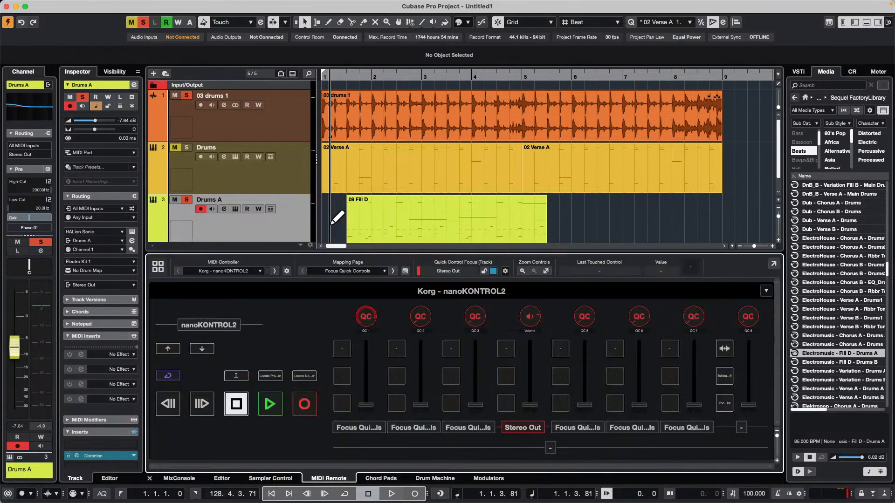
key(alt+Left)
key(alt+Left)
key(alt+Left)
key(alt+Right)
key(alt+Right)
key(alt+Right)
key(alt+Right)
key(alt+Right)
key(alt+Right)
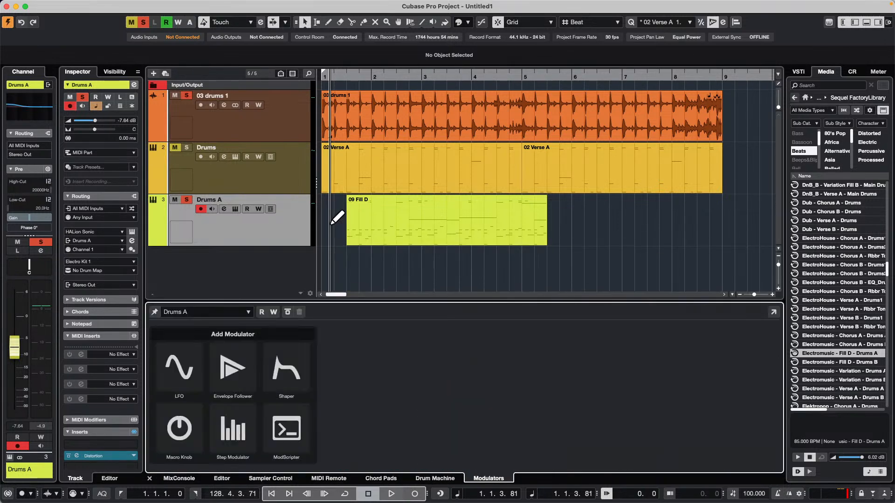
key(alt+Left)
key(alt+Left)
key(alt+Left)
key(alt+Left)
key(alt+Left)
key(alt+Right)
key(alt+Right)
key(alt+Right)
key(alt+Right)
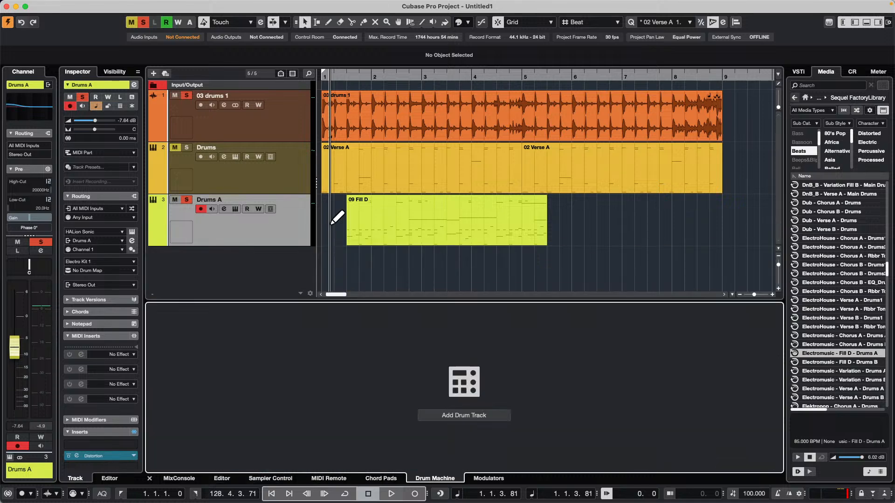
key(super+Tab)
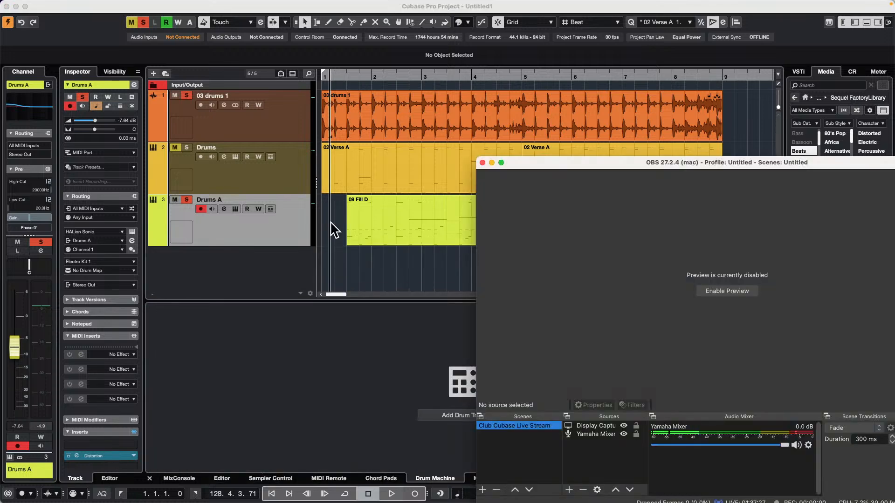
key(super+Tab)
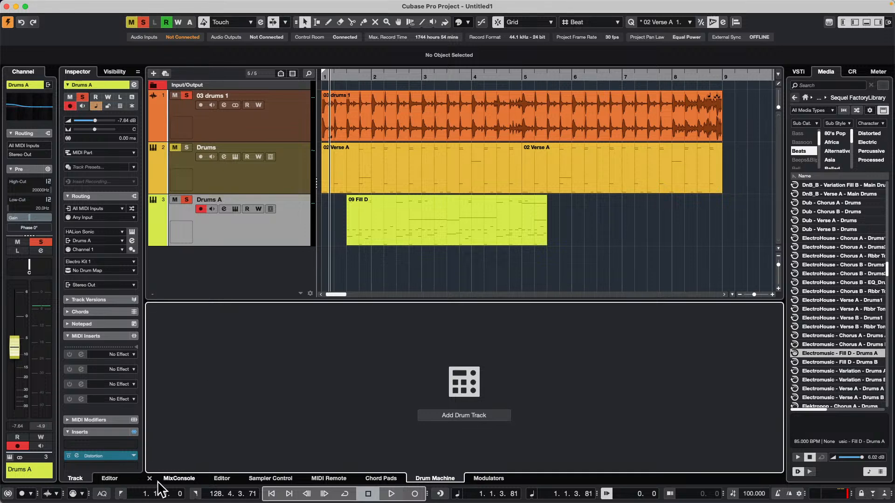
Show the MixConsole in the lower zone, load SuperVision as the first insert on Mono Out, and close its editor and the channel settings
click(179, 478)
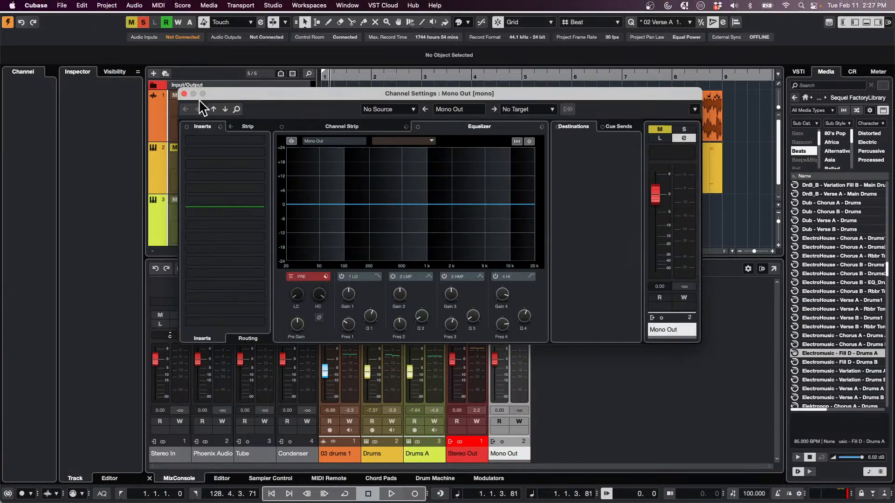
click(260, 141)
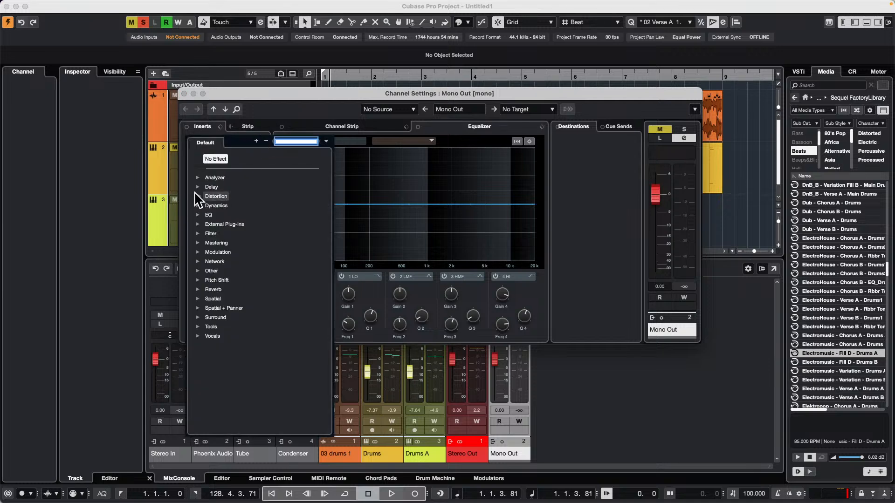
click(197, 178)
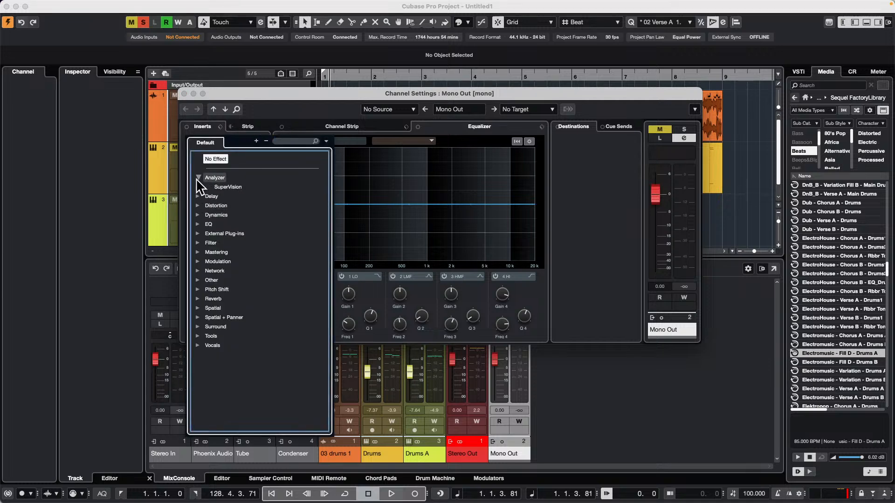
click(232, 187)
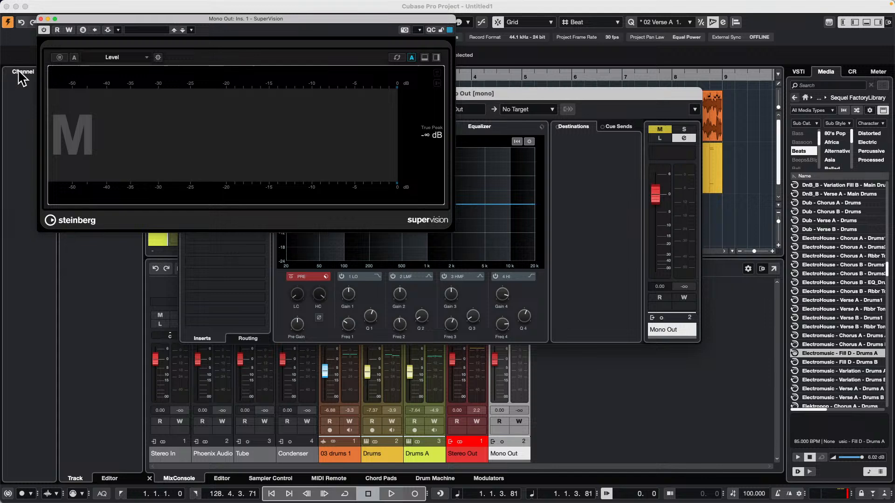
click(40, 18)
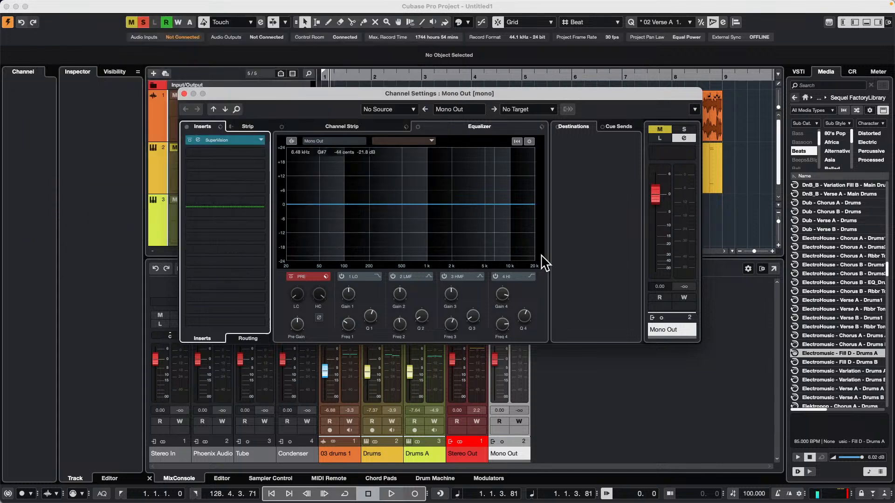
click(184, 93)
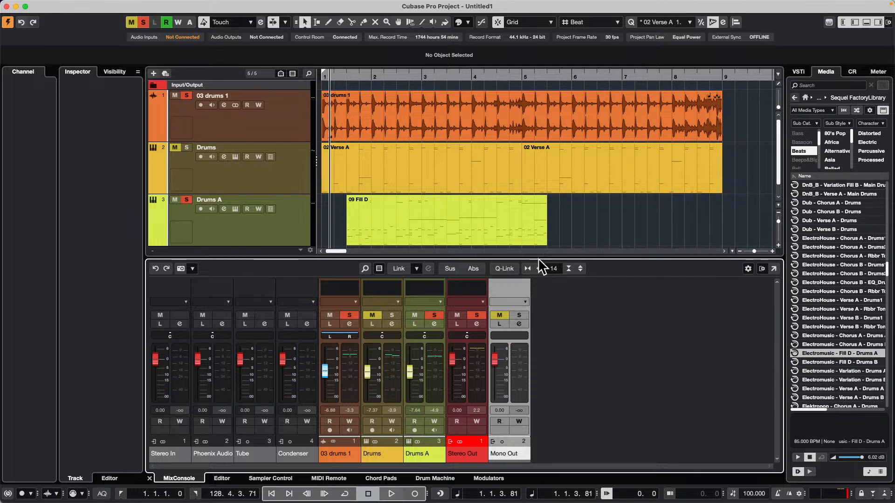
Enlarge the lower zone to reveal the MixConsole inserts and view the available options for the SuperVision insert on Mono Out
drag(538, 258, 539, 219)
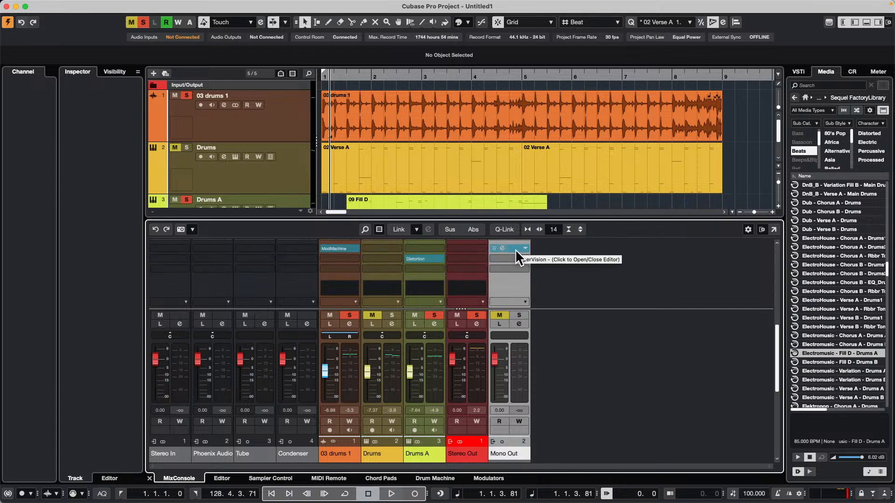
right_click(516, 249)
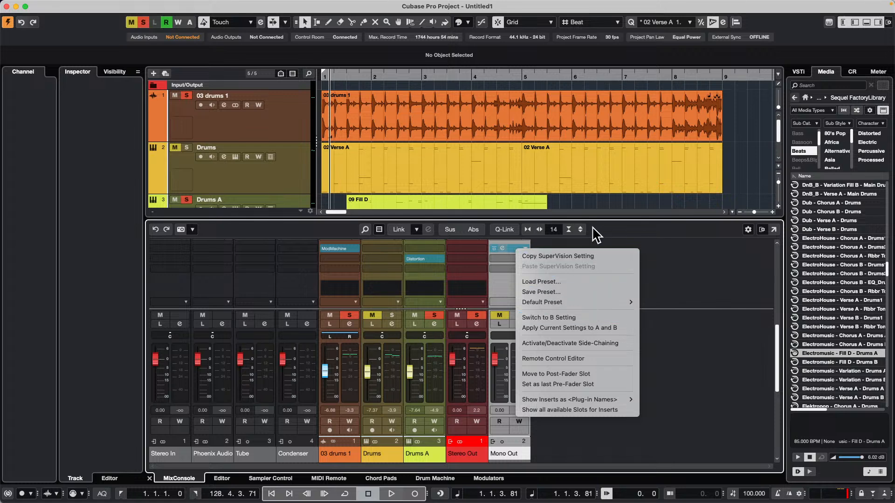
click(657, 242)
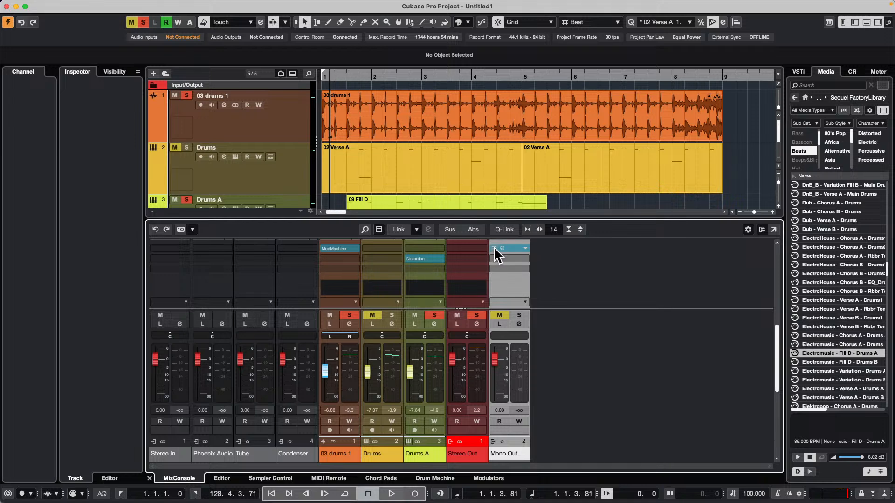
Toggle the SuperVision insert on Mono Out between its active, bypassed and off states, leaving it switched off
right_click(493, 248)
click(493, 245)
click(493, 248)
key(alt)
click(493, 248)
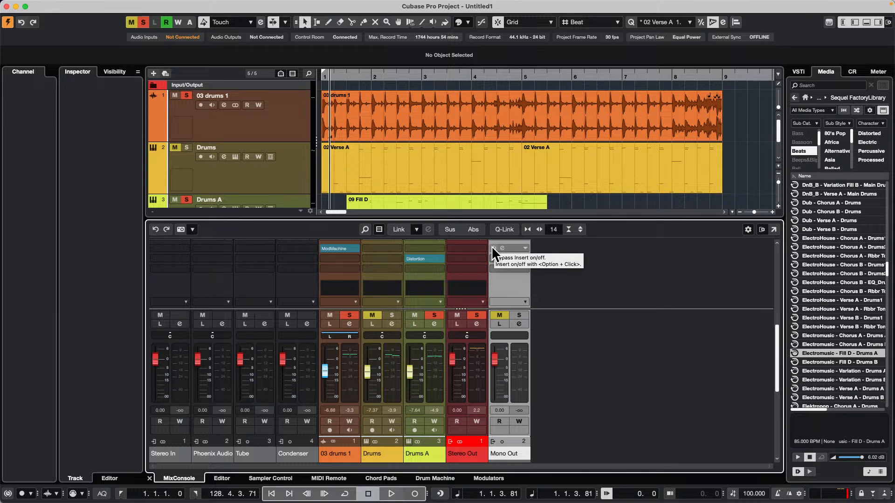
click(493, 247)
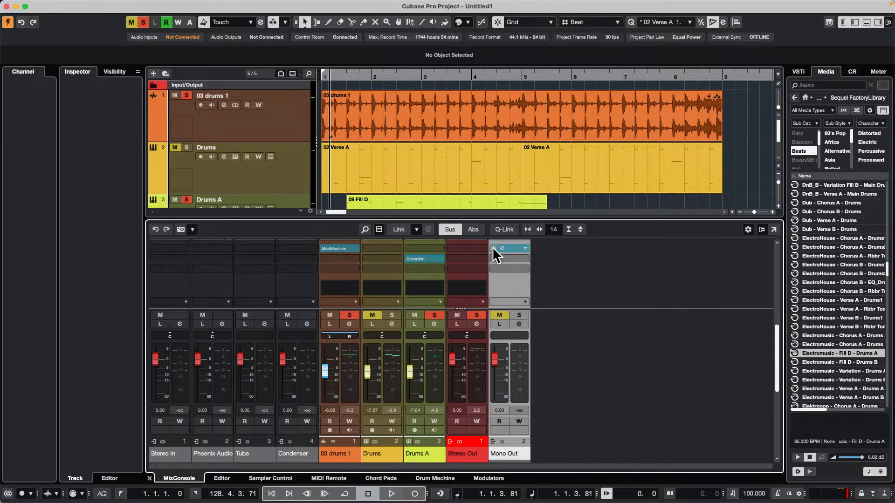
click(493, 247)
Load ModMachine as the second insert on Mono Out, close its editor, and remove the effect again
click(524, 257)
click(502, 306)
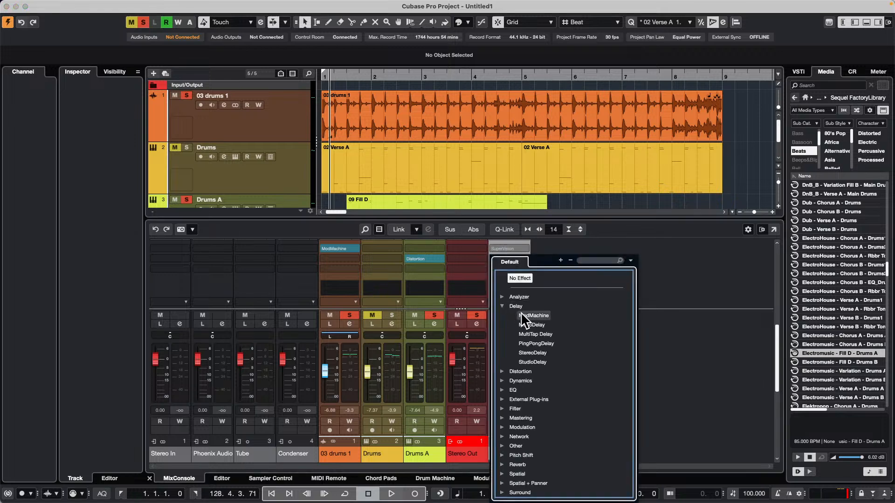
click(522, 313)
click(296, 51)
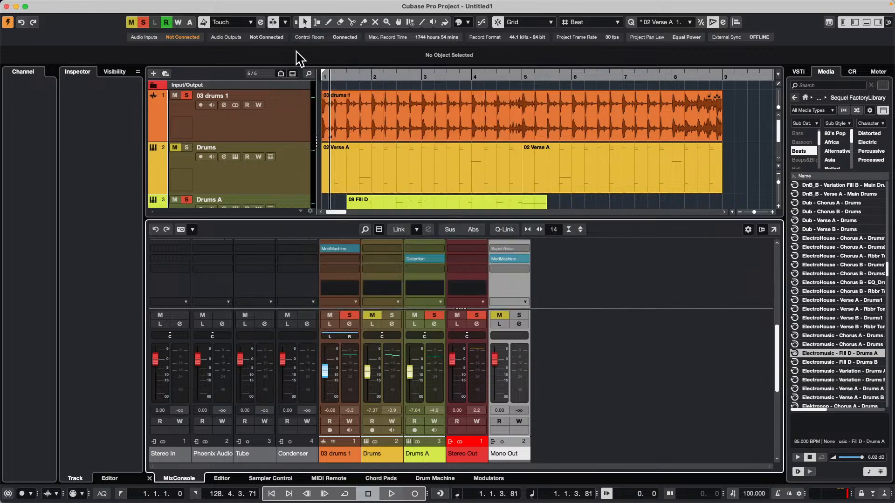
alt+click(493, 247)
alt+click(493, 258)
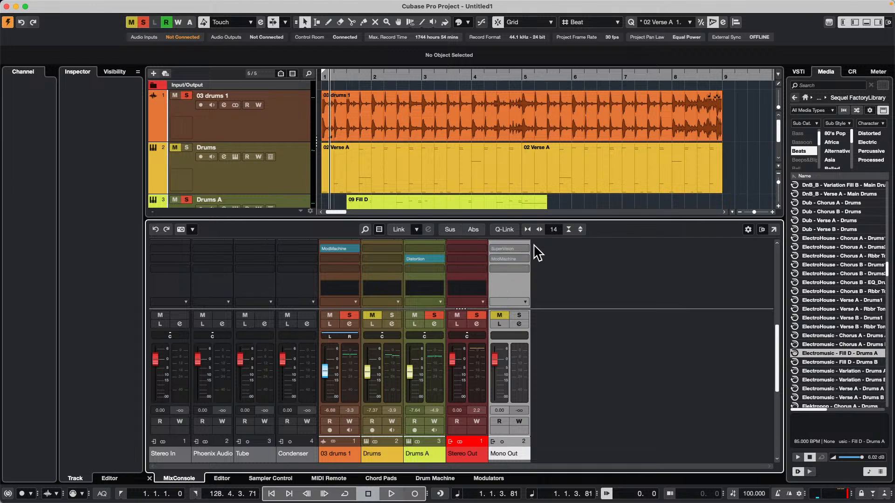
drag(510, 258, 661, 259)
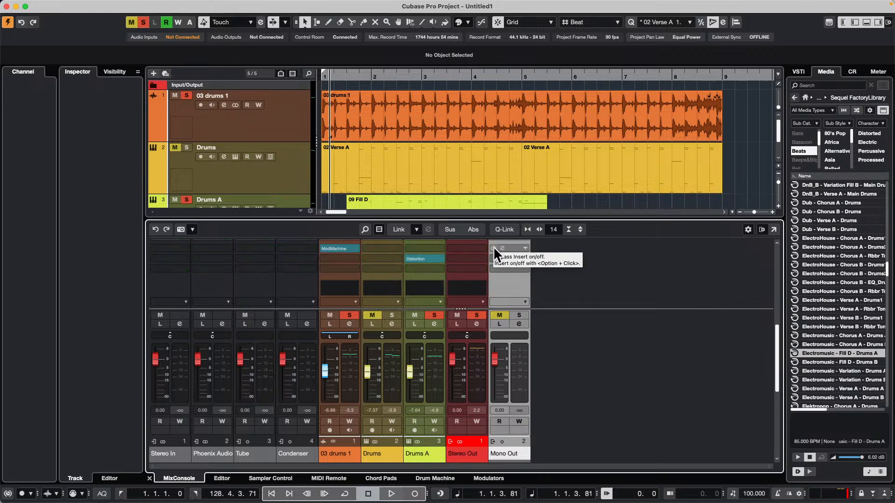
Toggle the SuperVision insert on Mono Out several more times, leaving it switched on
alt+click(493, 247)
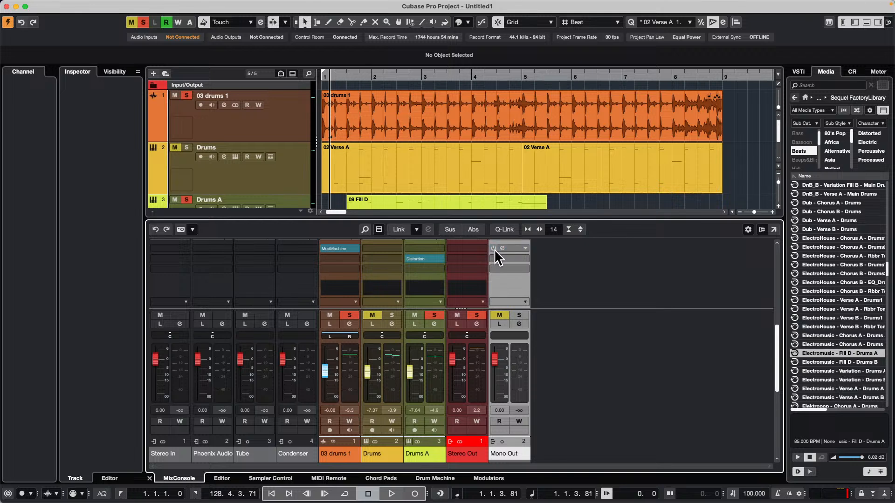
click(493, 248)
alt+click(494, 248)
alt+click(494, 248)
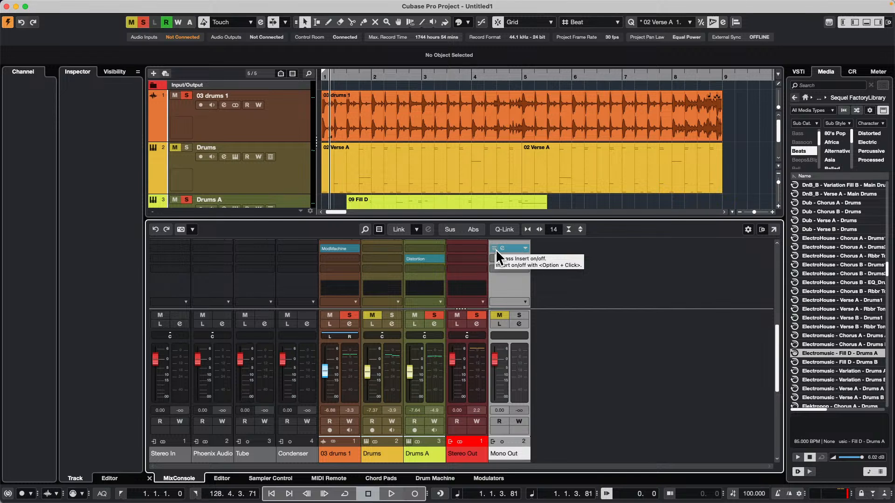
Select the 03 drums 1 track, unsolo Drums A, and briefly play the project
click(255, 130)
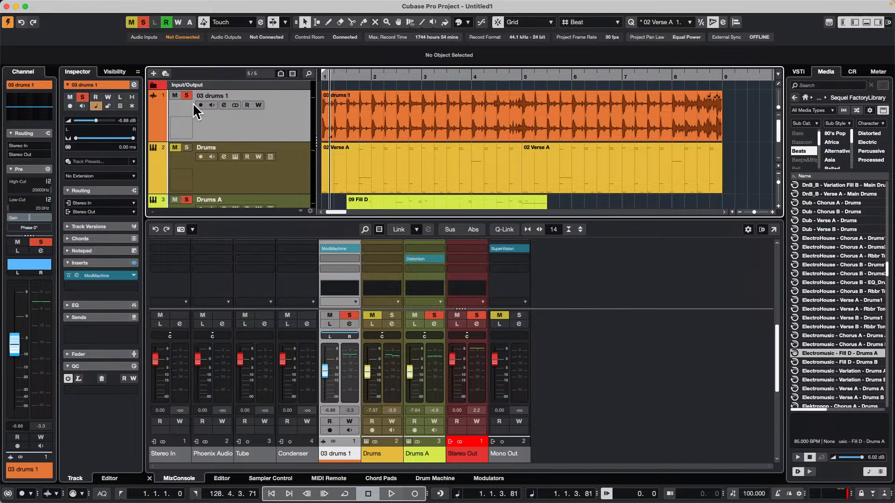
click(186, 199)
key(space)
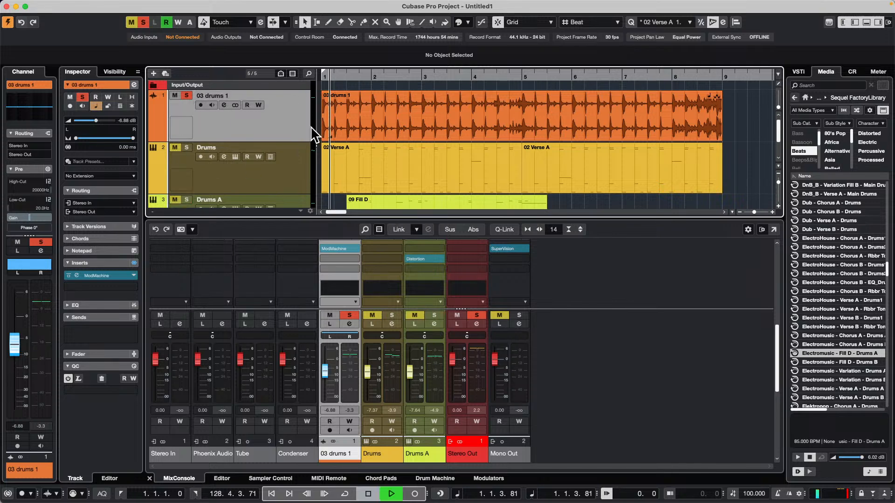
key(space)
right_click(228, 121)
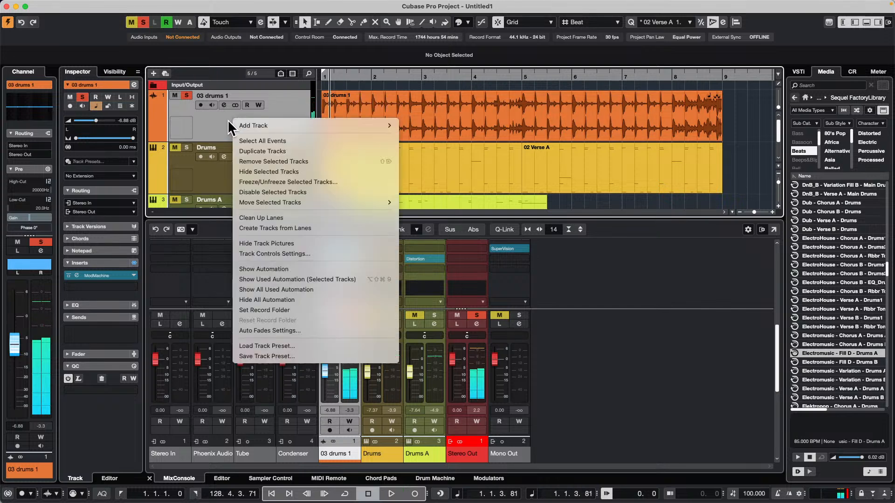
click(200, 110)
scroll(199, 110, down, 2)
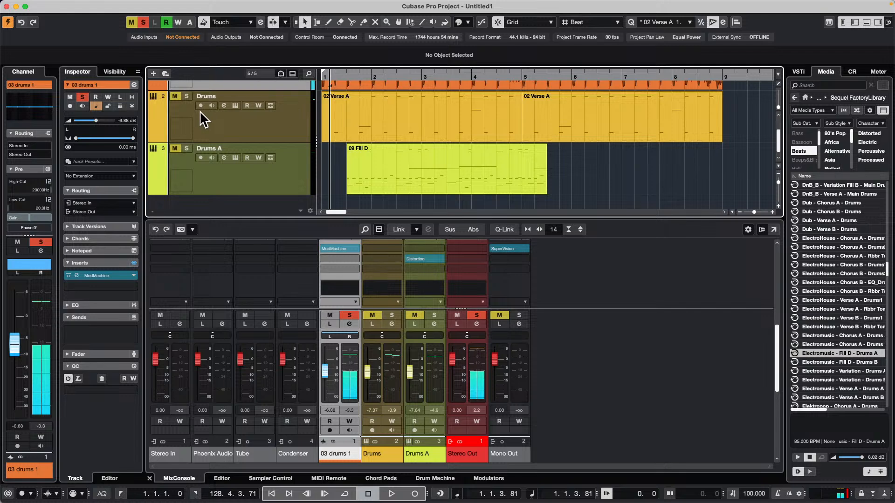
scroll(200, 110, up, 2)
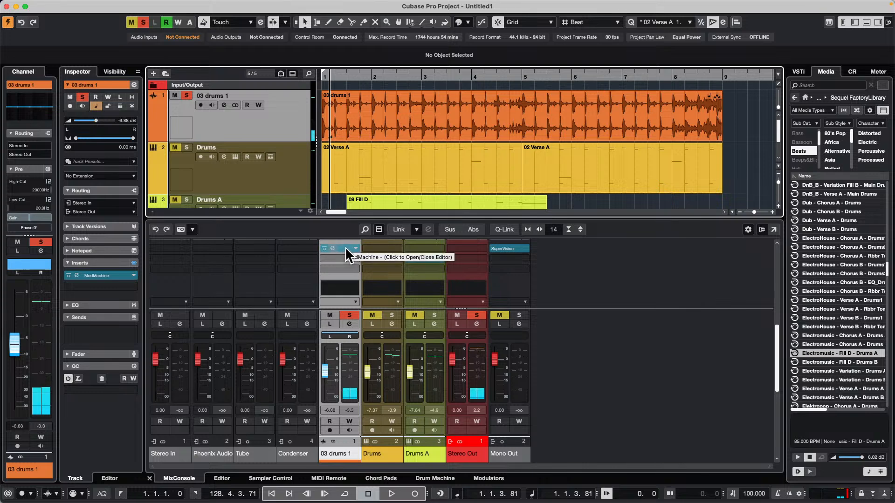
Remove ModMachine from 03 drums 1, Distortion from Drums A and SuperVision from Mono Out, and start playback
drag(345, 247, 440, 145)
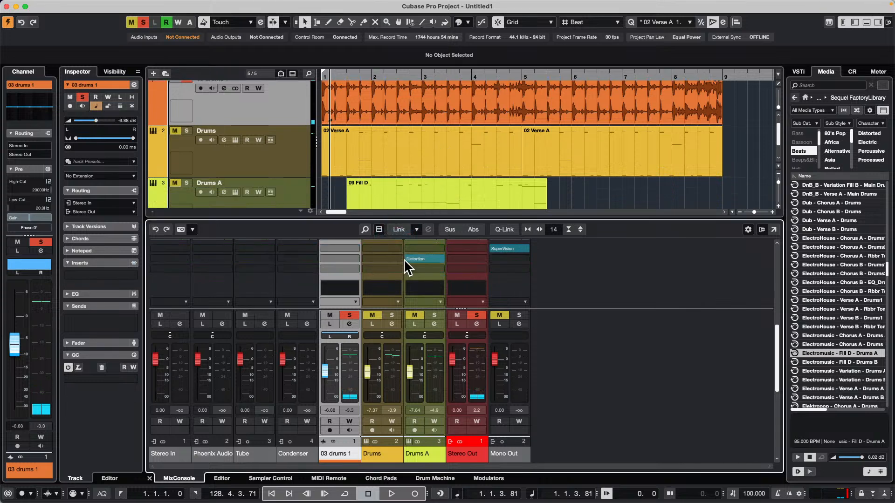
drag(405, 259, 478, 219)
drag(505, 248, 632, 150)
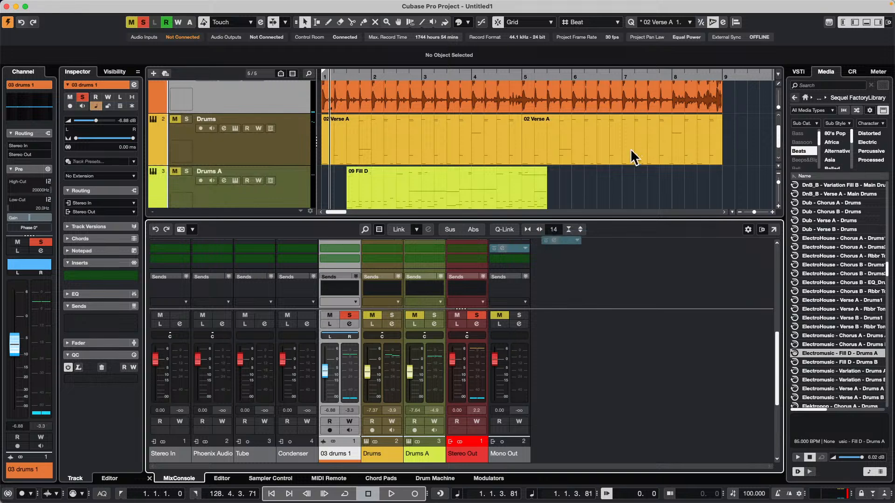
key(space)
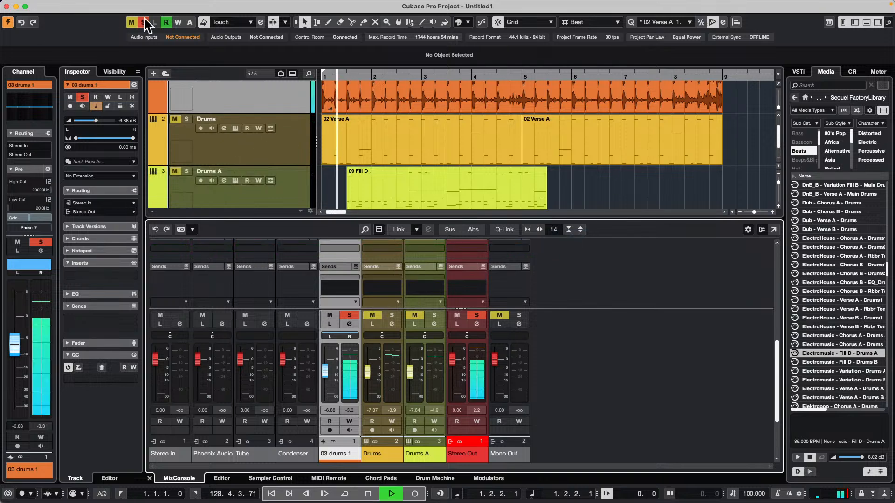
Stop playback and add a stereo REVelation effect track routed to Stereo Out for the selected 03 drums 1 track
key(space)
scroll(191, 95, up, 2)
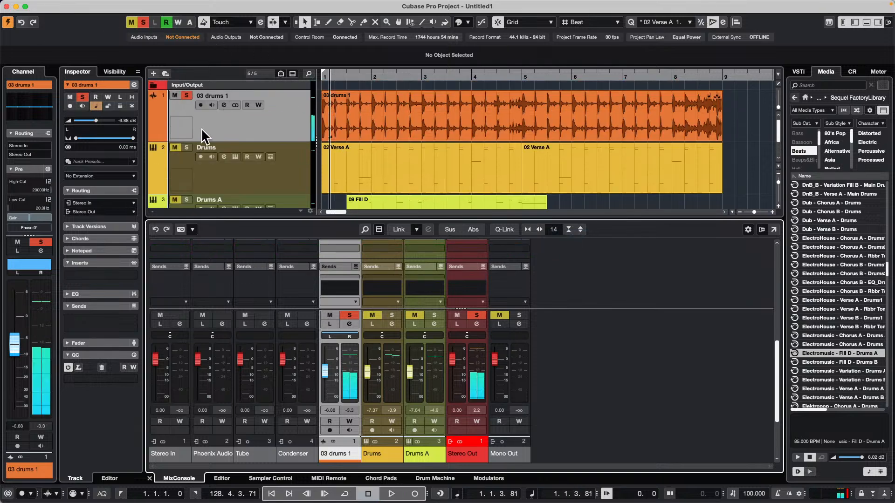
right_click(197, 120)
mouse_move(247, 128)
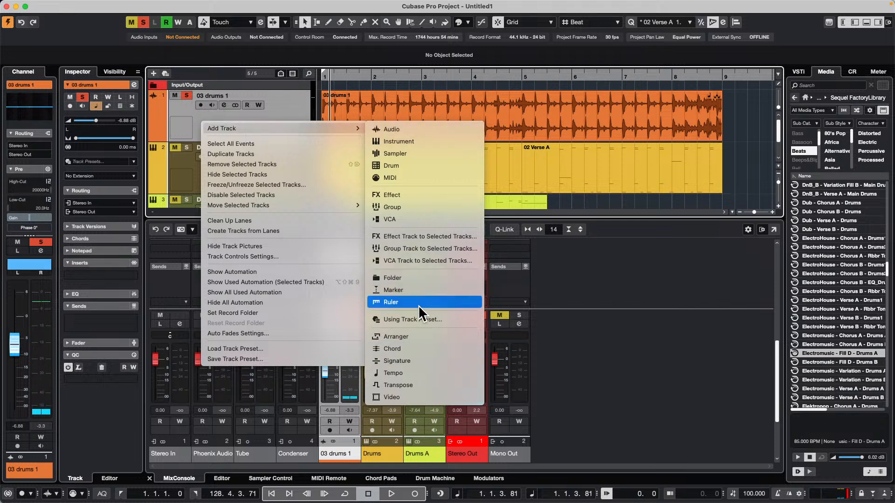
click(476, 235)
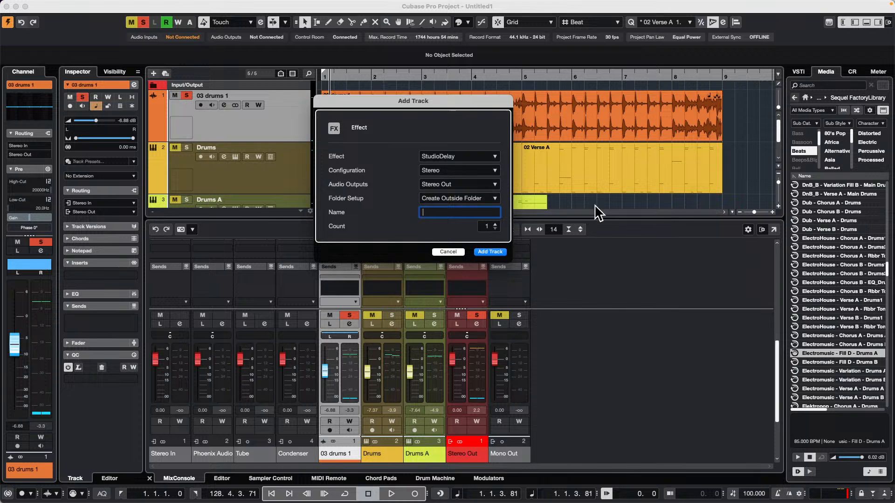
click(461, 157)
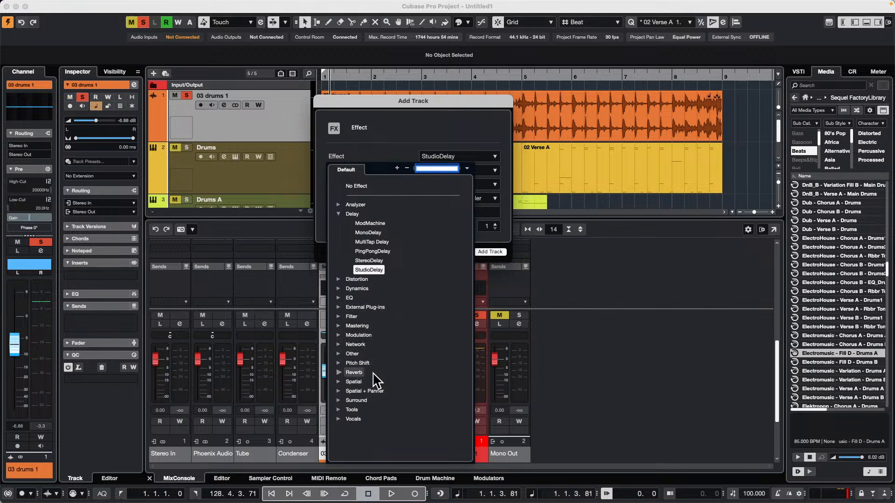
click(339, 373)
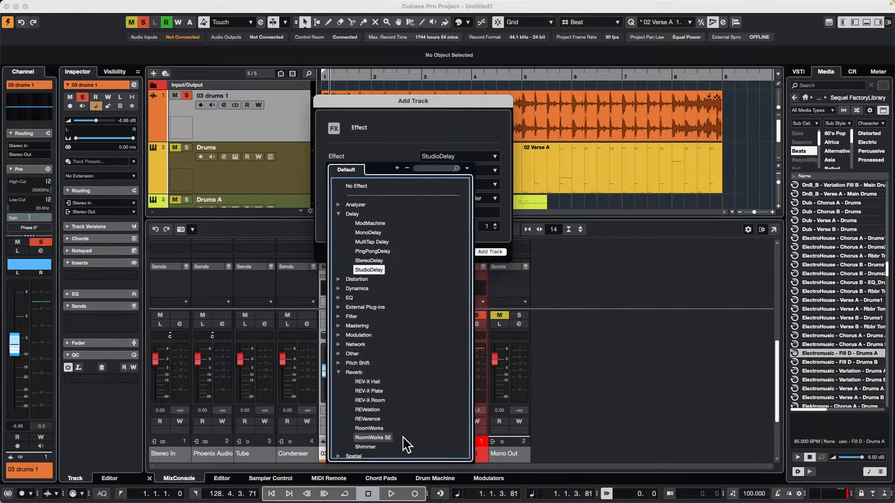
click(376, 410)
click(490, 252)
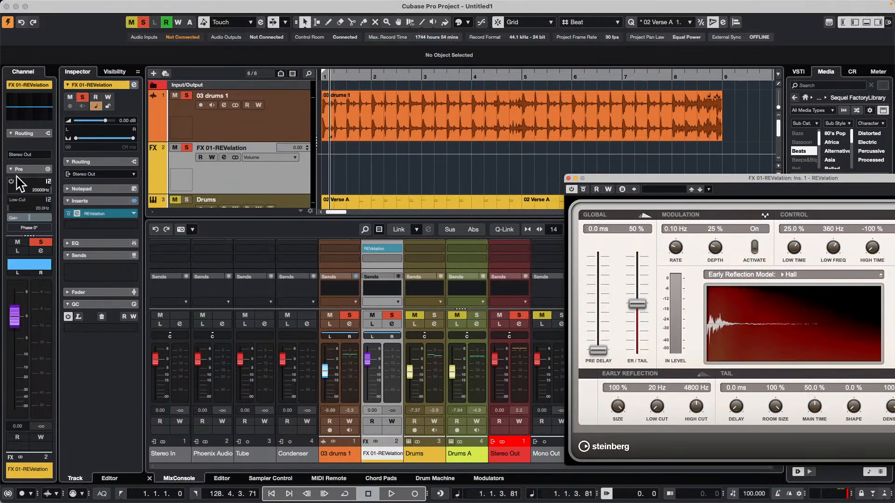
Select 03 drums 1, start playback and set its send level to FX 01-REVelation to -5.62
scroll(32, 214, down, 3)
scroll(33, 214, down, 2)
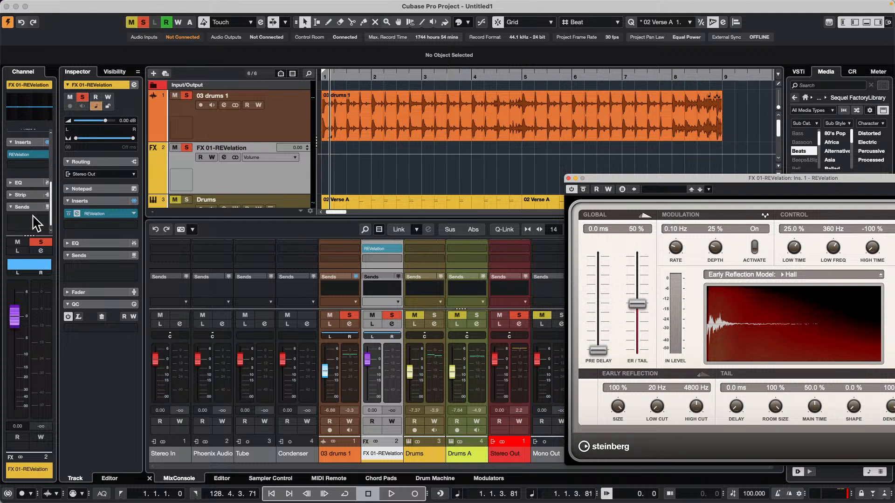
click(247, 133)
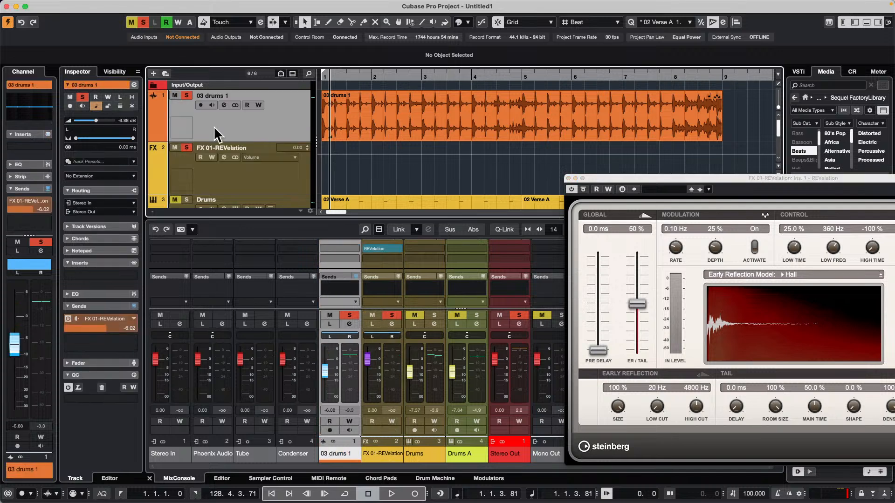
key(space)
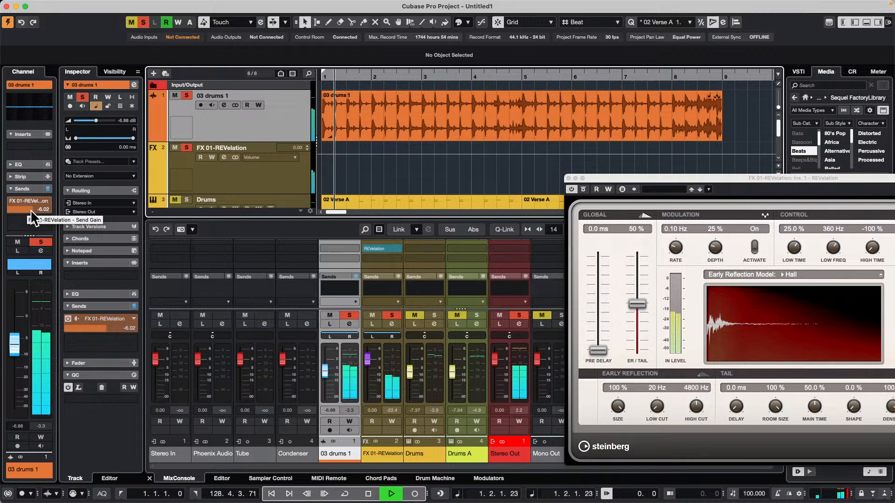
mouse_move(29, 209)
mouse_down()
mouse_move(1, 214)
mouse_move(24, 213)
mouse_up()
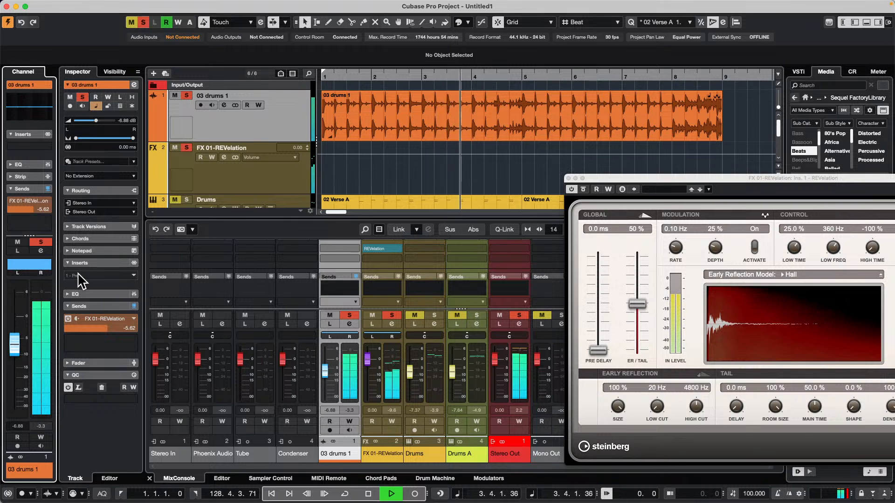
Pull the 03 drums 1 fader fully down with the send post-fader, then raise it to about -14.1 dB
drag(14, 347, 11, 443)
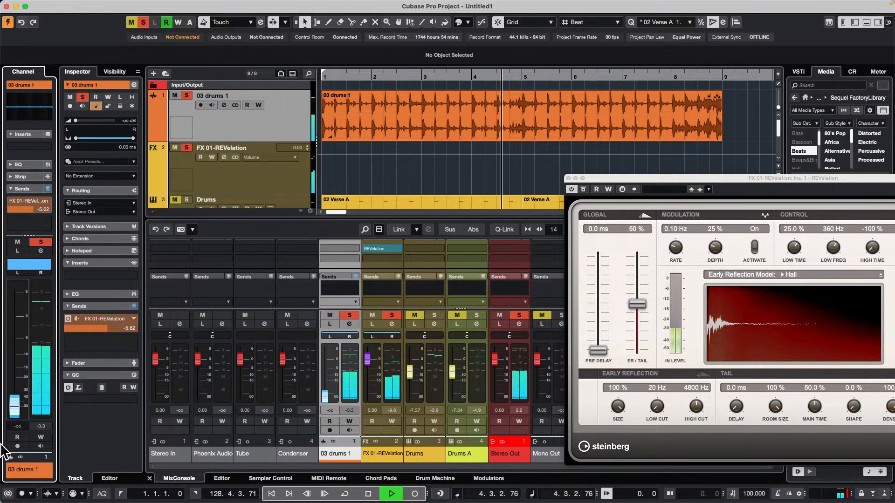
right_click(24, 206)
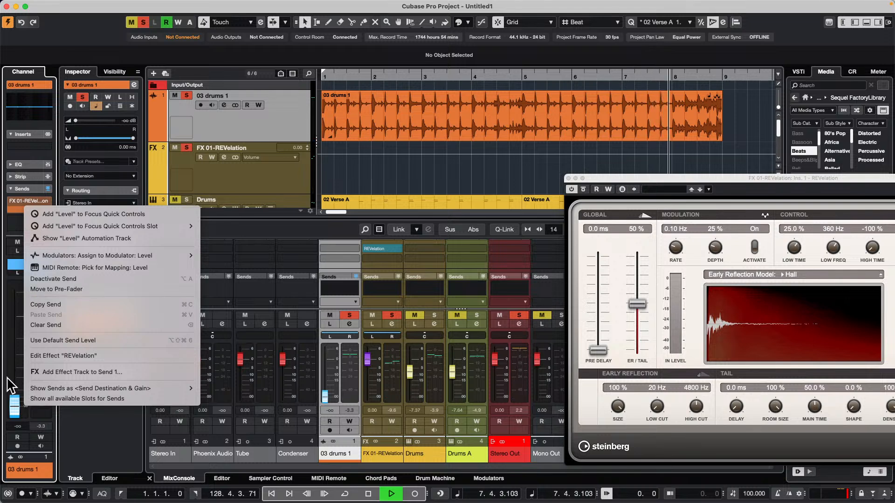
click(11, 409)
drag(11, 409, 14, 372)
Loop playback over the 03 drums 1 event and raise the track's fader to about -7.14 dB
click(332, 114)
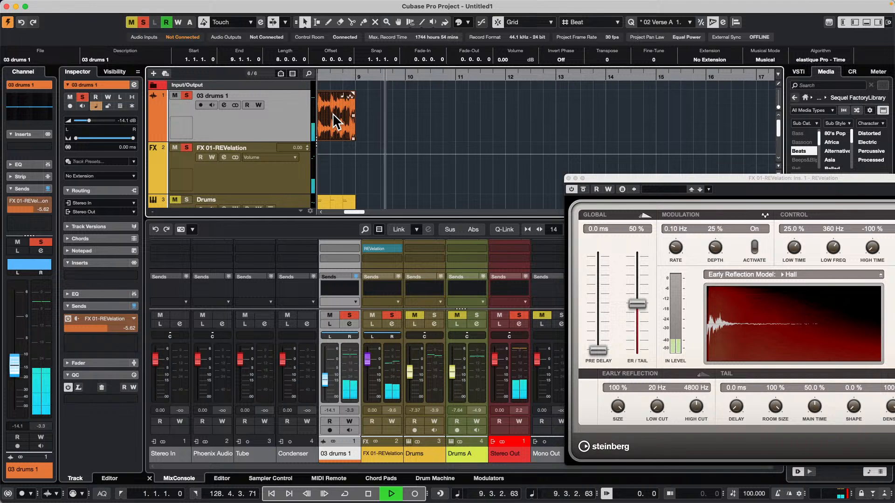
key(shift+g)
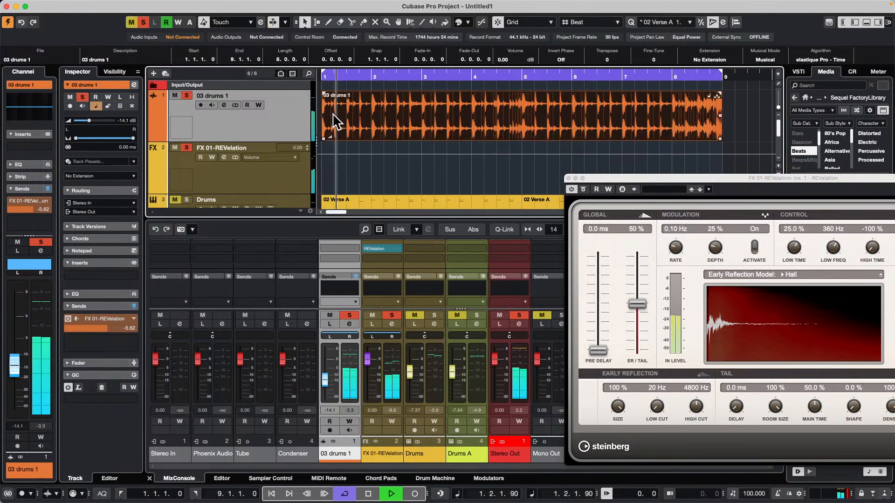
drag(8, 383, 17, 354)
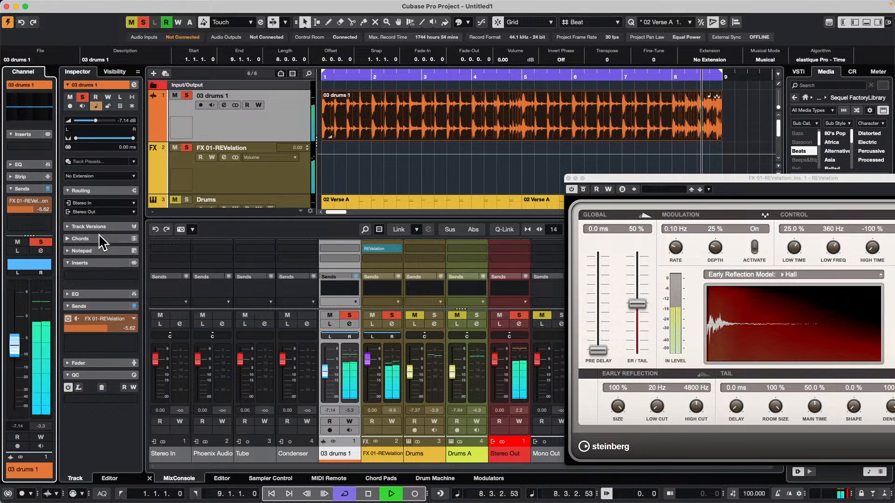
Move the REVelation send on 03 drums 1 to pre-fader and pull the channel fader fully down
right_click(31, 210)
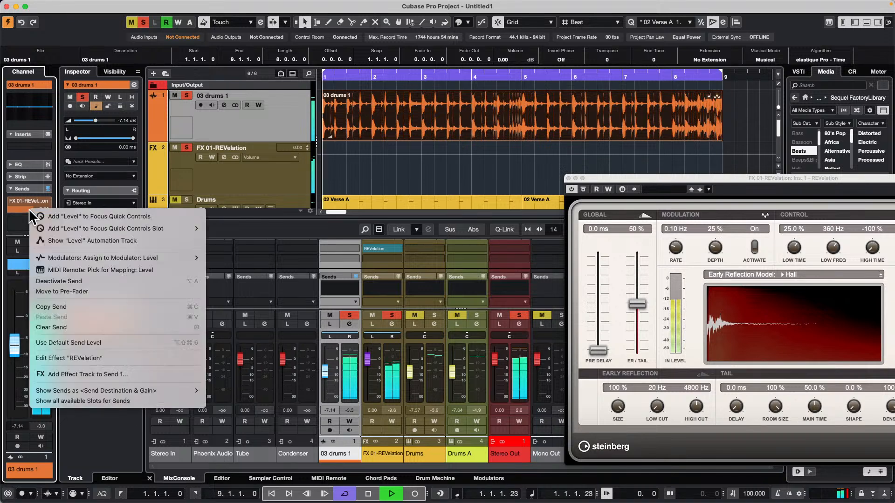
click(108, 290)
drag(15, 348, 16, 425)
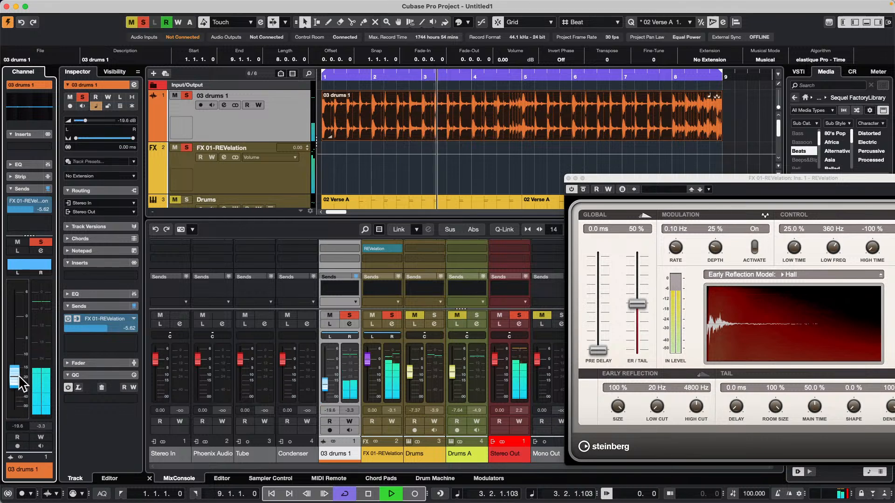
drag(18, 375, 12, 448)
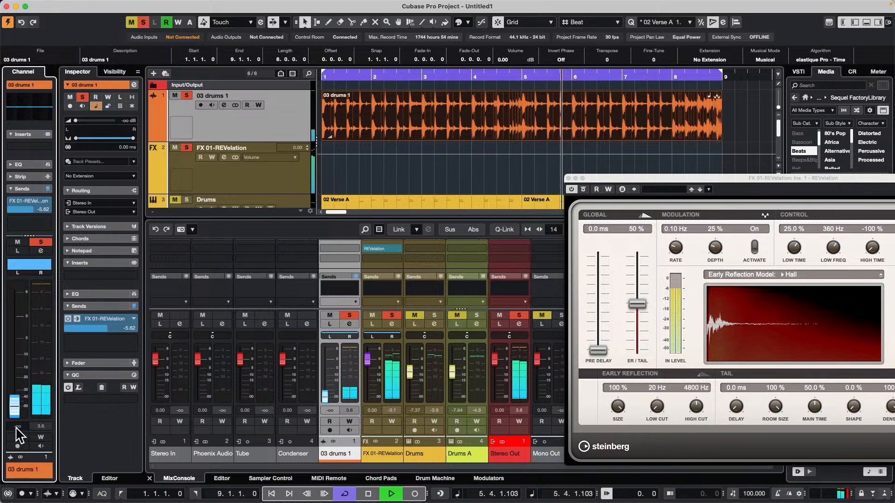
Move the REVelation send back to post-fader and raise the 03 drums 1 fader to about -2.03 dB
right_click(31, 210)
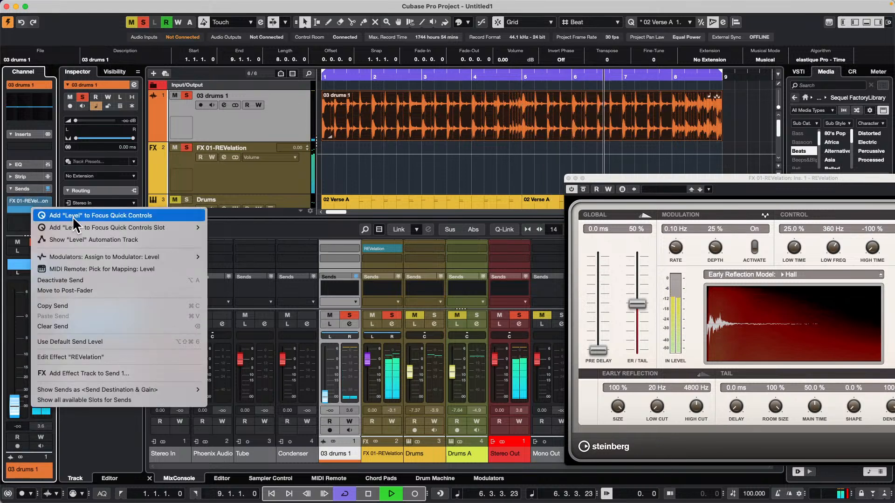
click(99, 291)
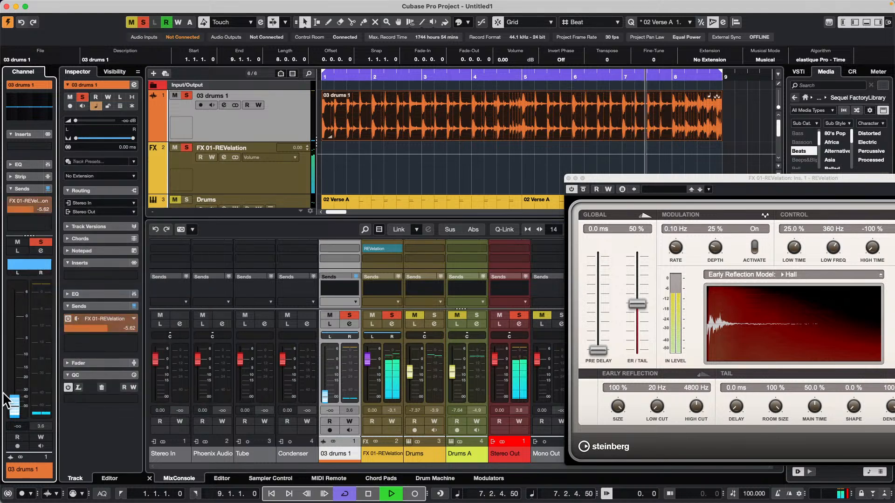
drag(15, 404, 26, 323)
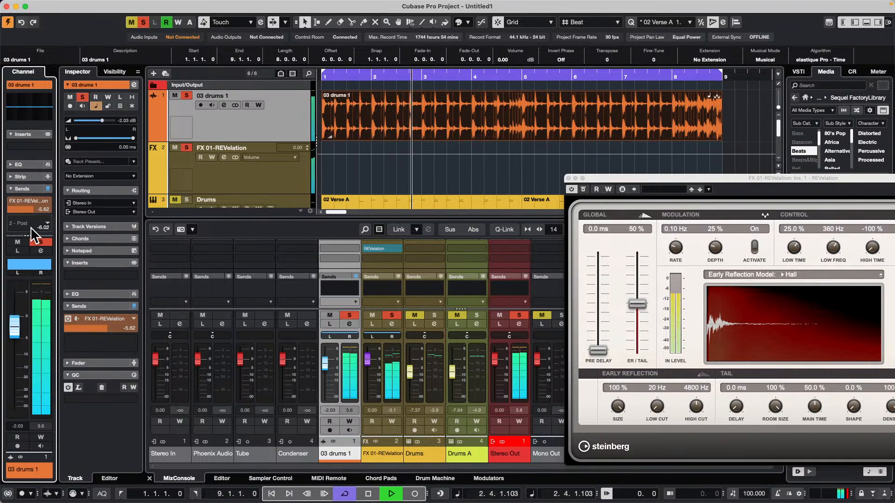
Switch the REVelation send on 03 drums 1 to pre-fader again and lower the channel fader to about -91.8 dB
right_click(29, 209)
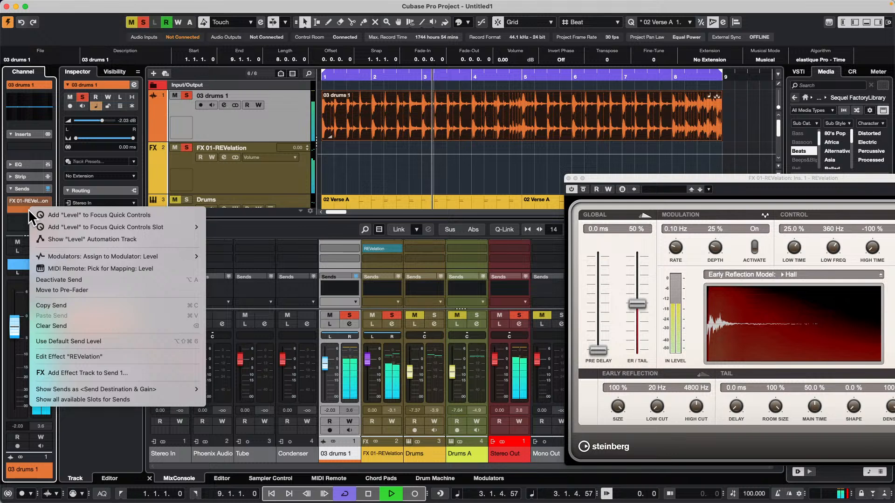
click(77, 290)
drag(13, 327, 9, 407)
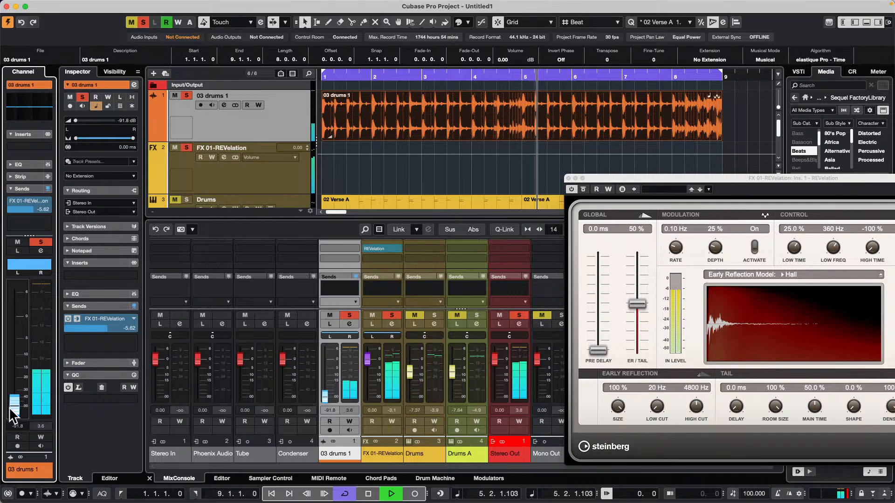
Raise the 03 drums 1 fader to 0.00 dB and stop playback
right_click(29, 208)
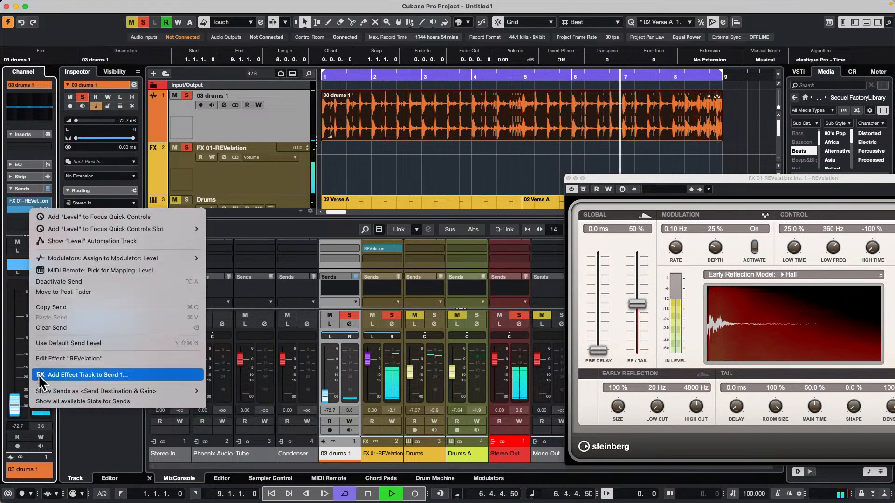
click(14, 409)
drag(14, 409, 36, 308)
key(space)
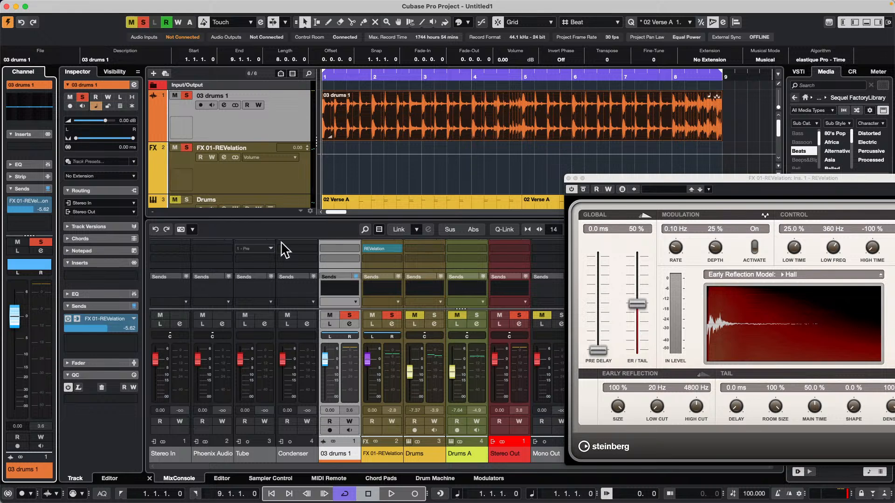
Select the range 2.3.1 to 3.2.1 on the FX 01-REVelation track with the Range Selection tool
click(399, 98)
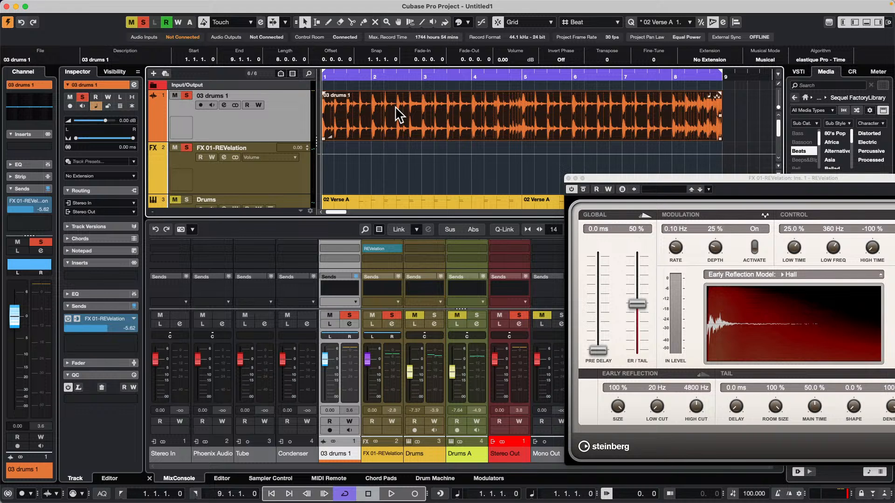
key(2)
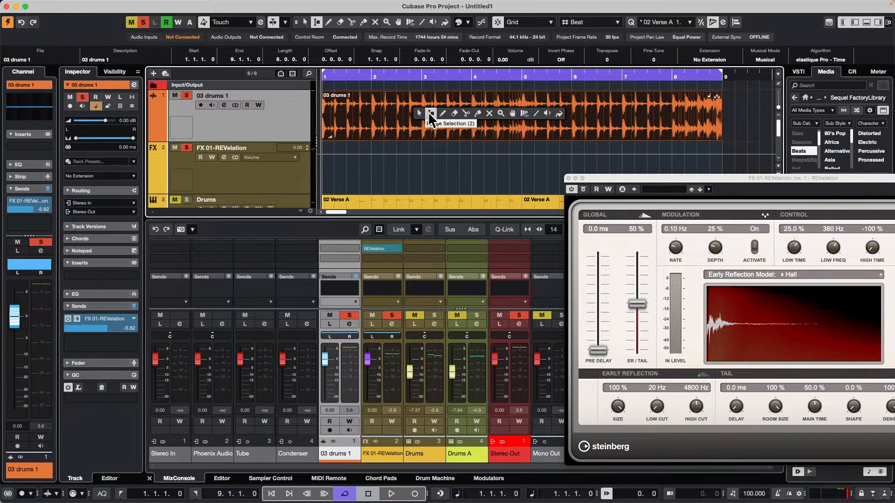
drag(396, 146, 431, 154)
click(426, 161)
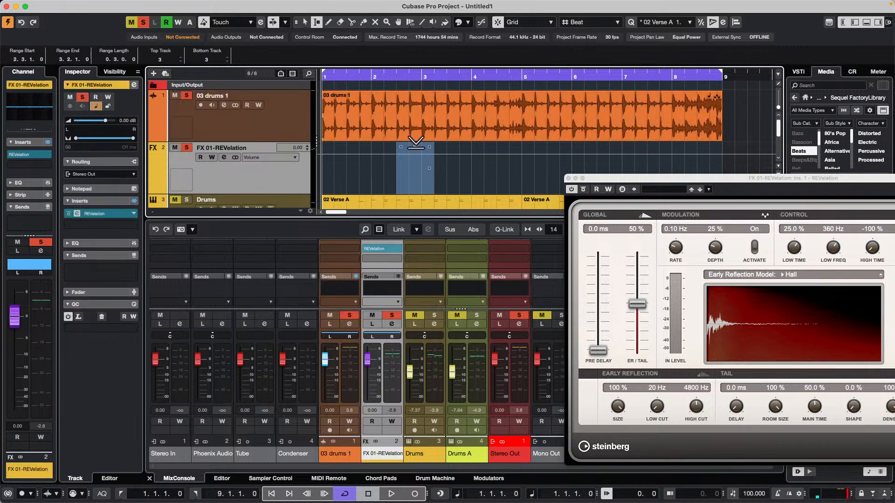
scroll(416, 158, down, 2)
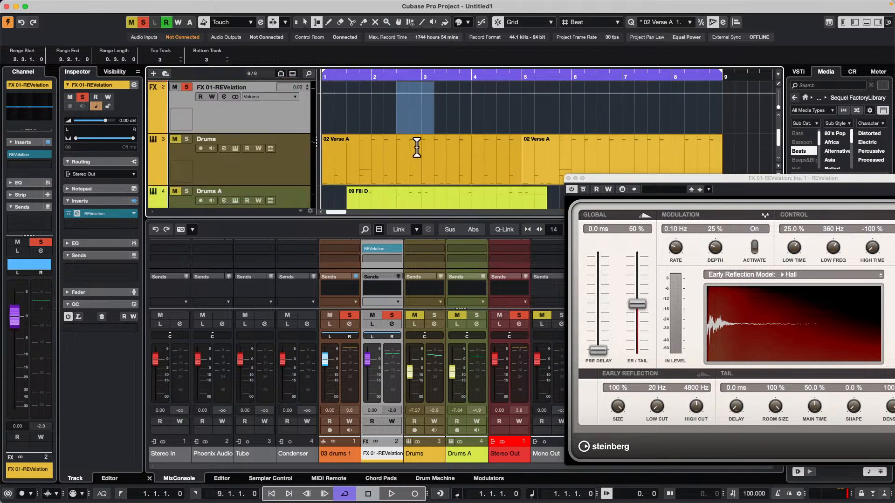
scroll(415, 148, up, 1)
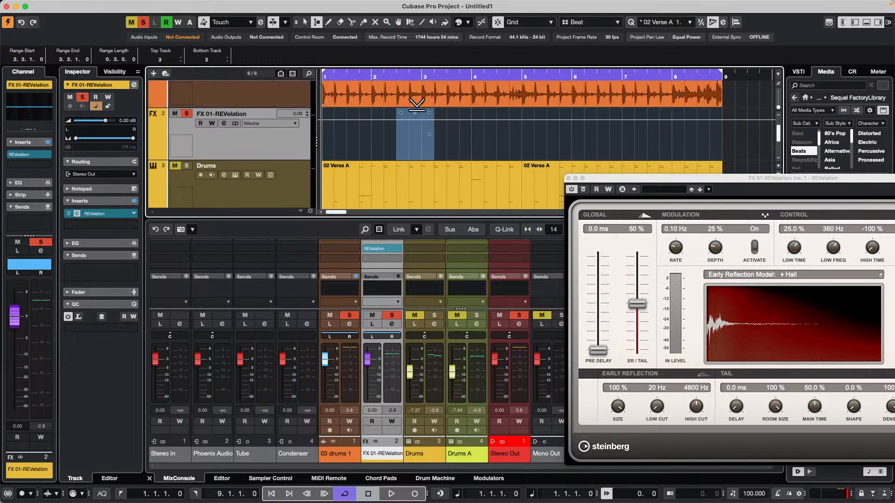
scroll(480, 117, up, 1)
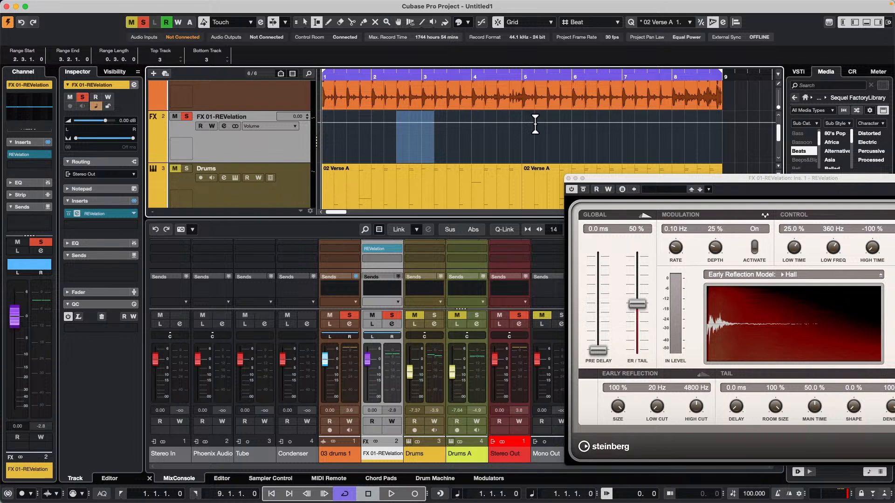
Select the range 2.2.1 to 4.2.1 on FX 01-REVelation and lower its volume automation within that range
drag(383, 127, 438, 140)
scroll(457, 146, down, 1)
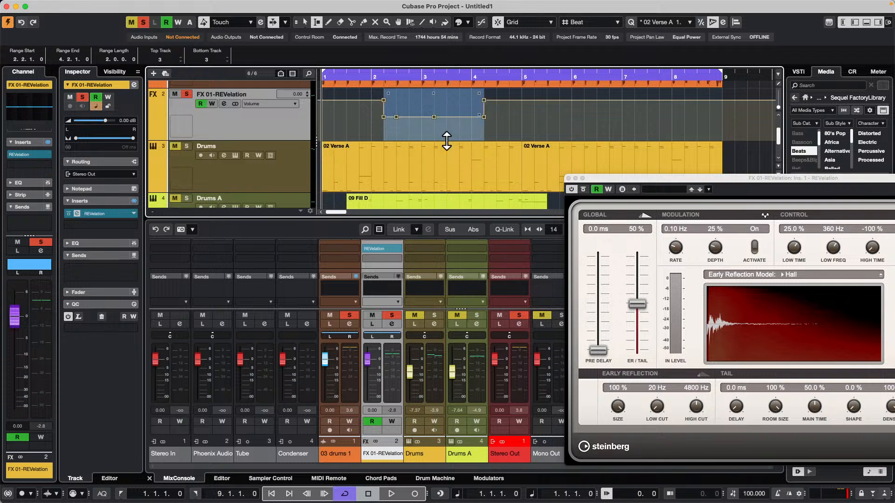
scroll(446, 139, up, 3)
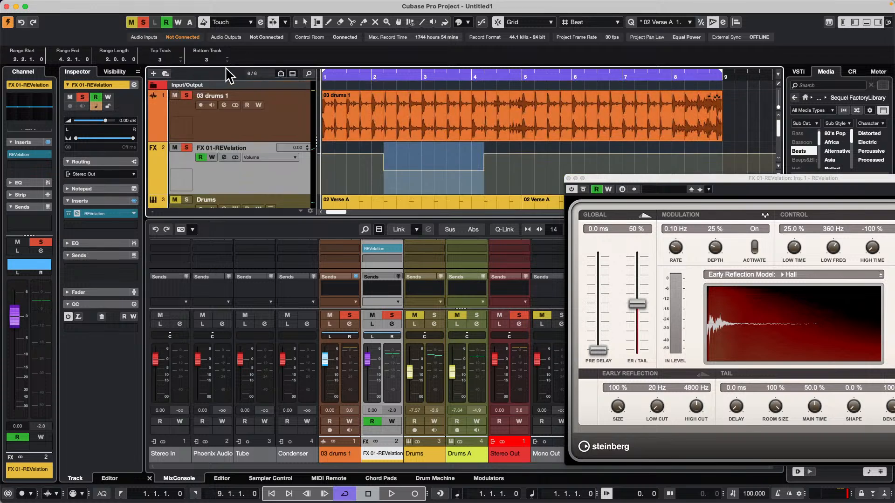
Select the range from 2.3.1 to 5.3.1 on the 03 drums 1 audio event
click(417, 109)
drag(400, 110, 551, 110)
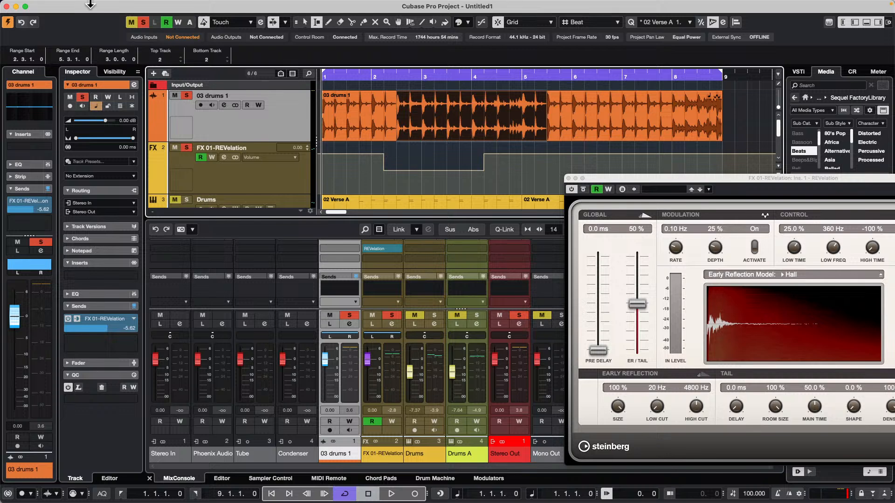
Enable Use Mouse Wheel for Event Volume and Fades in the Editing-Audio preferences and apply it
click(36, 5)
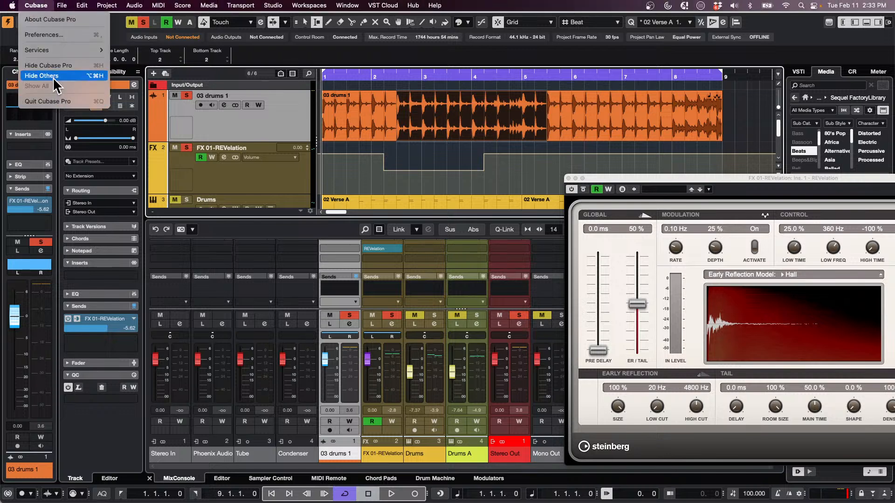
click(48, 32)
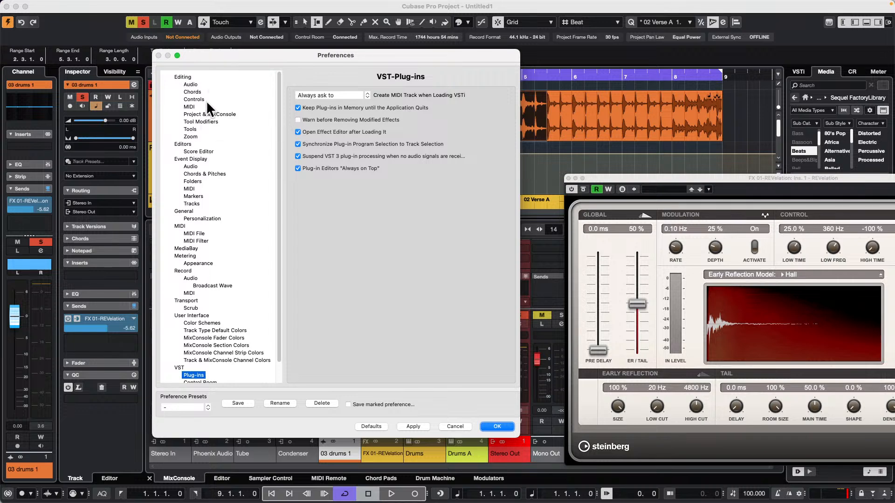
click(184, 77)
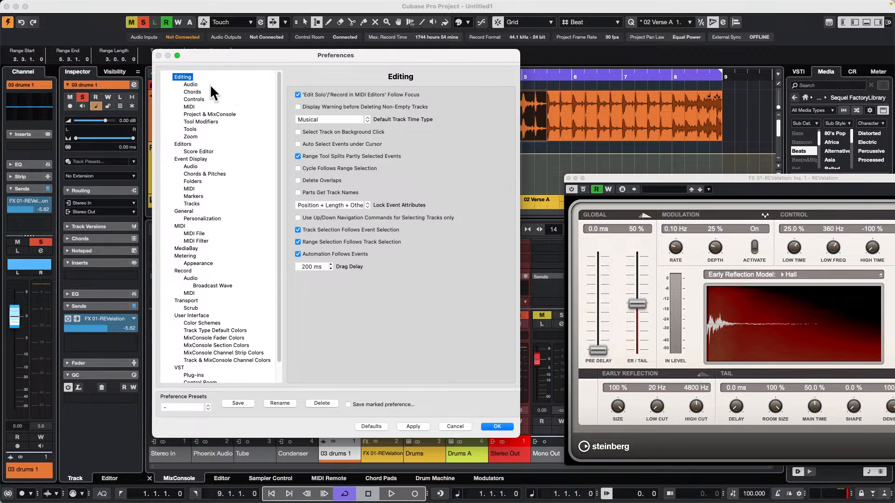
click(190, 84)
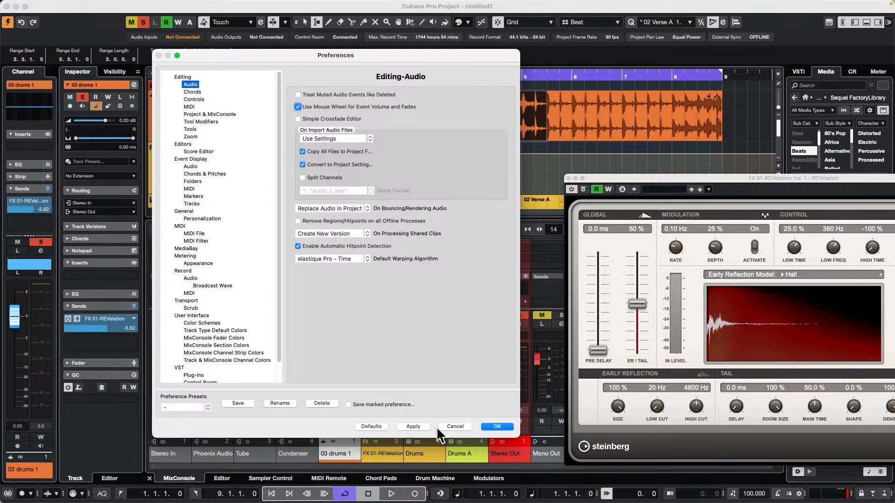
click(413, 427)
click(497, 426)
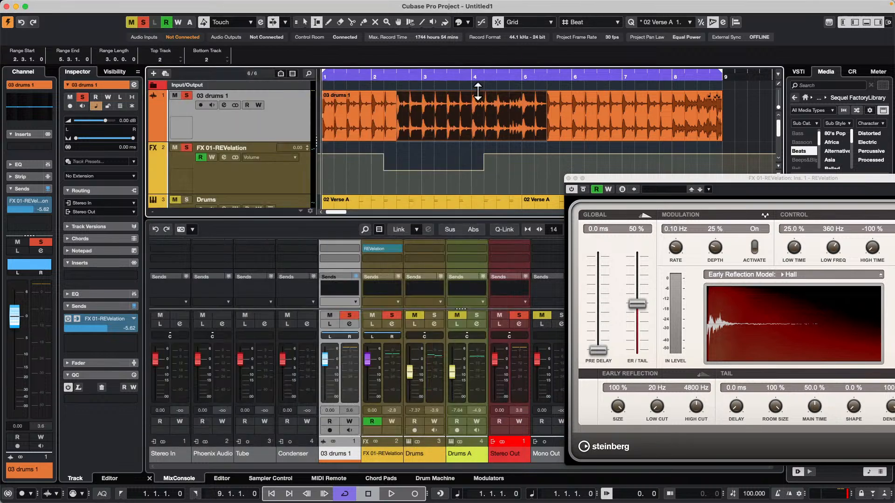
Select the whole 03 drums 1 event with Object Selection and vary its event volume, ending at -5.50 dB
click(609, 114)
right_click(428, 113)
click(429, 113)
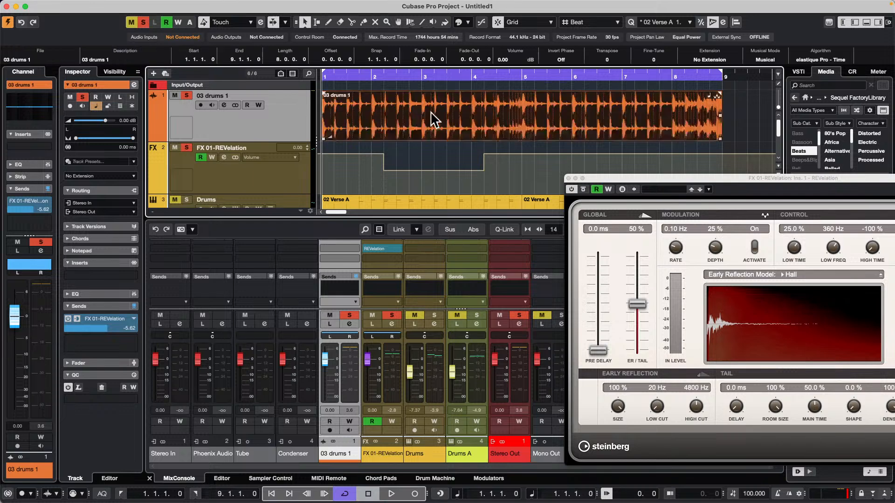
click(474, 98)
scroll(475, 103, down, 10)
scroll(475, 103, up, 10)
scroll(476, 104, down, 10)
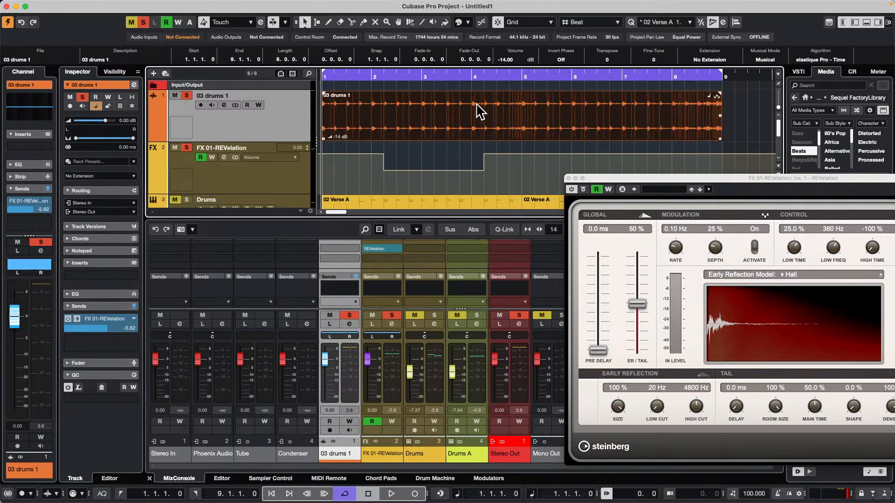
scroll(476, 104, up, 10)
scroll(477, 105, down, 10)
scroll(476, 105, up, 10)
scroll(477, 105, down, 10)
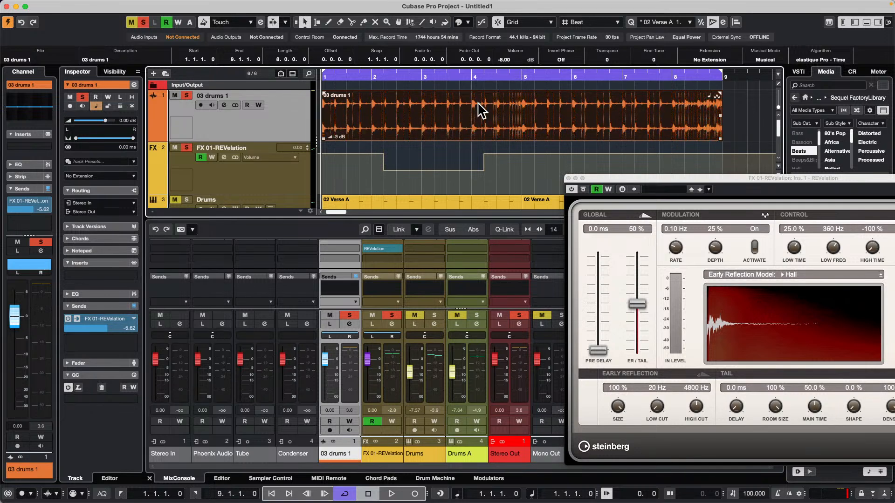
scroll(476, 105, up, 10)
scroll(476, 106, down, 10)
scroll(476, 112, up, 10)
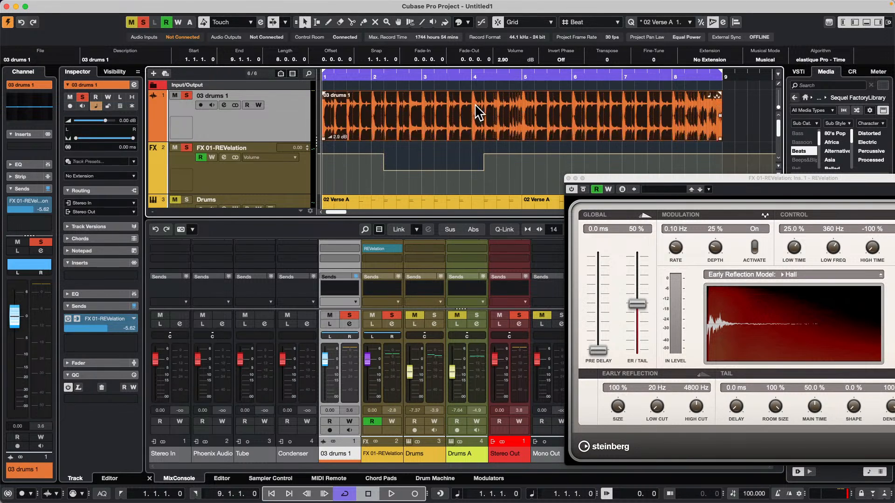
scroll(476, 111, down, 10)
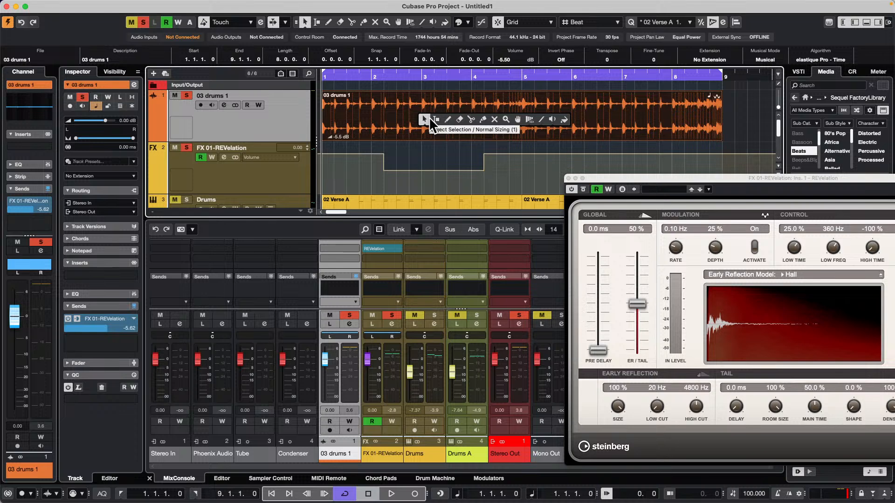
Select the range 2.4.1 to 4.1.1 on the 03 drums 1 event and split the event at the range borders
key(2)
drag(410, 112, 471, 111)
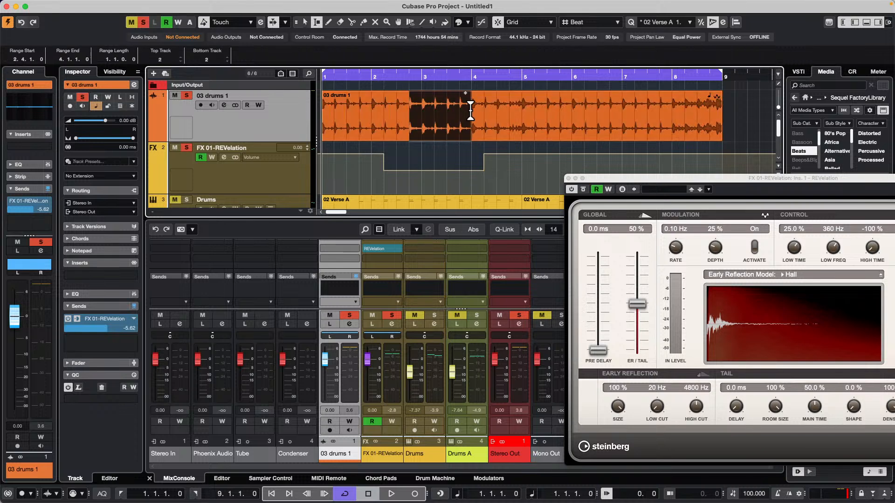
click(439, 94)
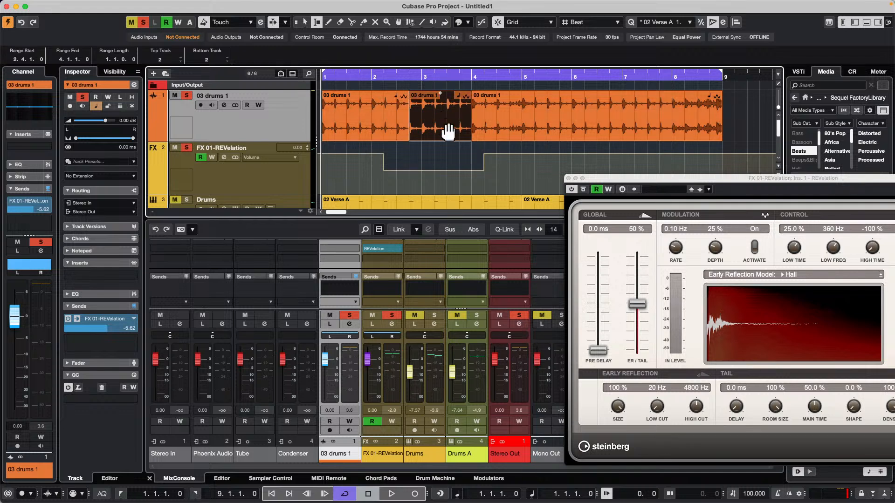
Select the middle 03 drums 1 event with Object Selection and set its event volume to 5.50 dB
key(1)
click(441, 123)
scroll(442, 119, down, 10)
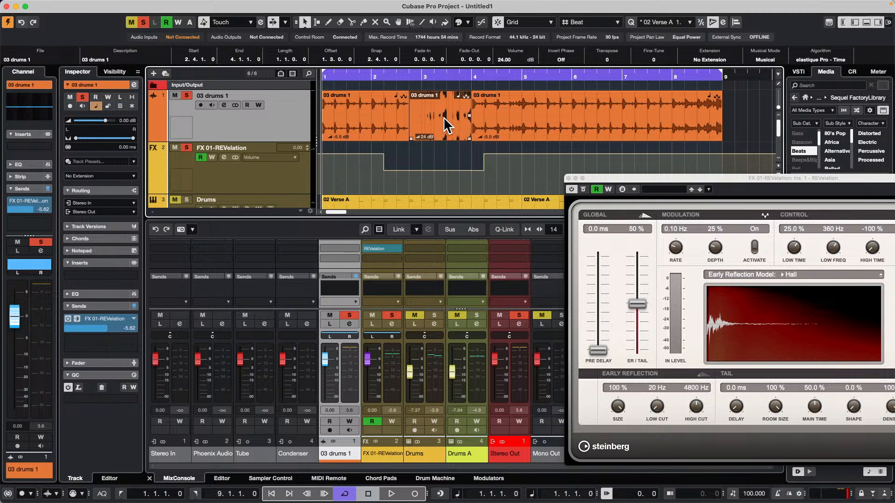
scroll(441, 119, up, 4)
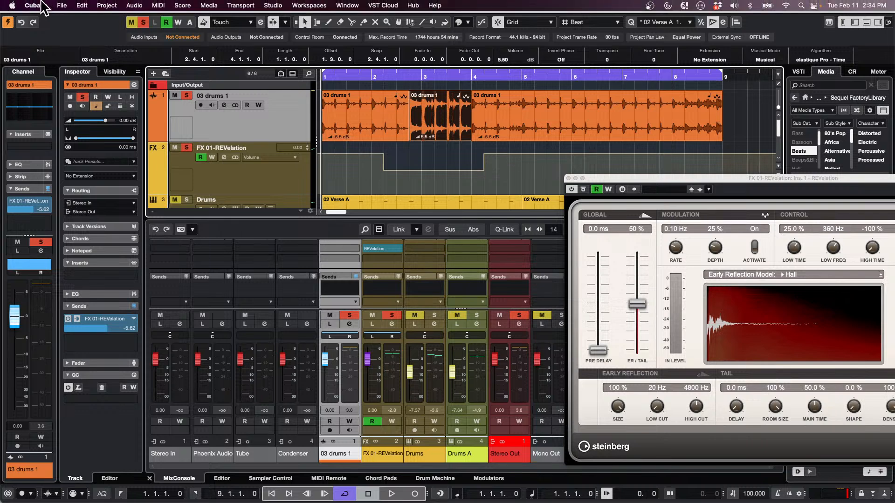
Disable Use Mouse Wheel for Event Volume and Fades in the Editing-Audio preferences and apply it
click(34, 5)
click(34, 35)
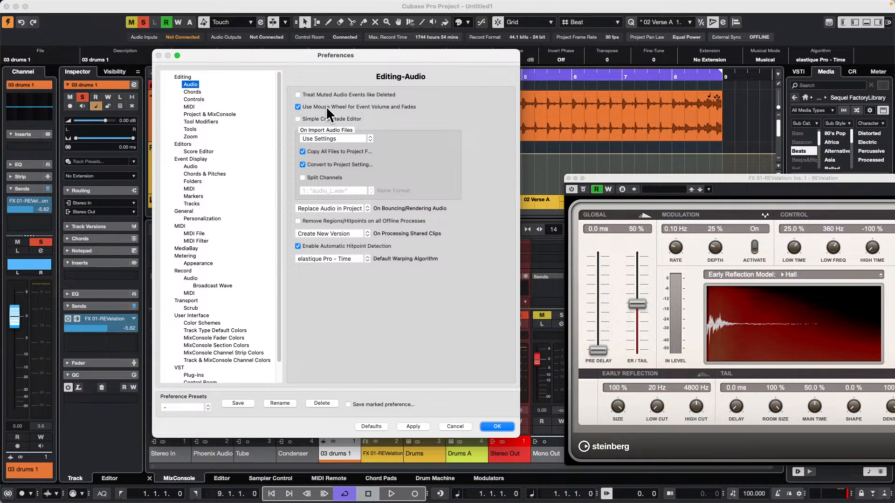
click(298, 106)
click(412, 426)
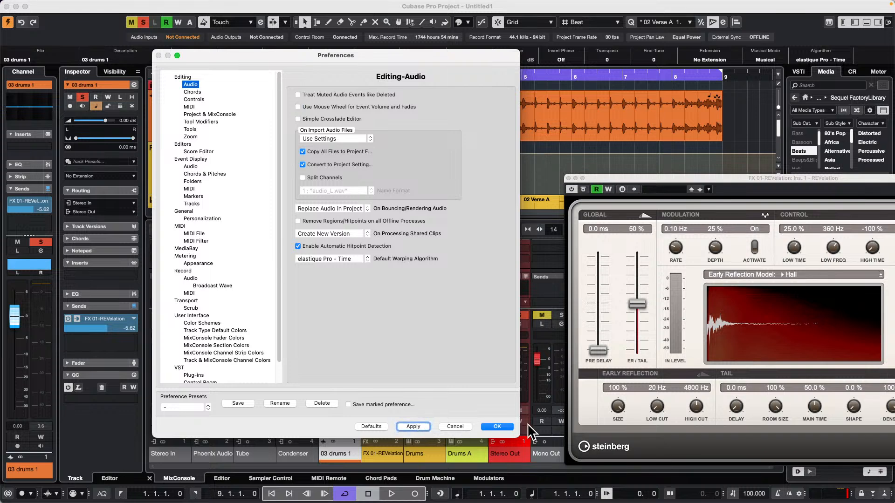
click(508, 428)
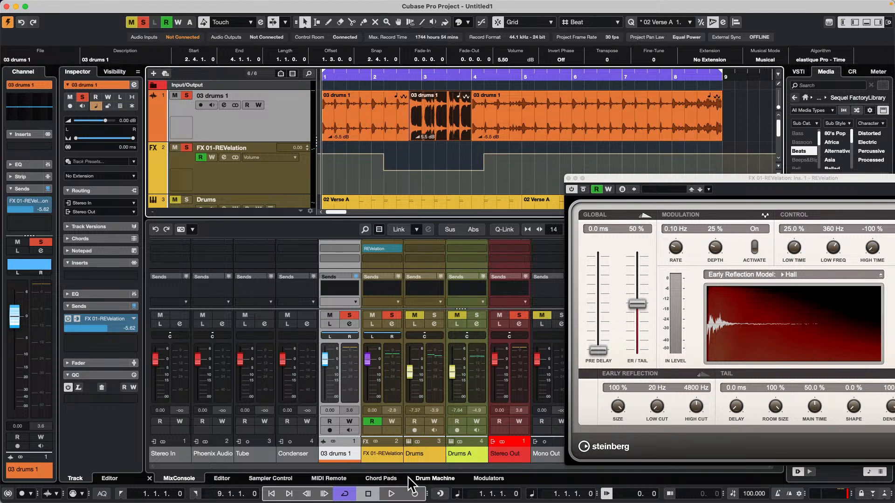
Open the Sampler Control and load the middle 03 drums 1 event into it as a new sampler track
click(279, 480)
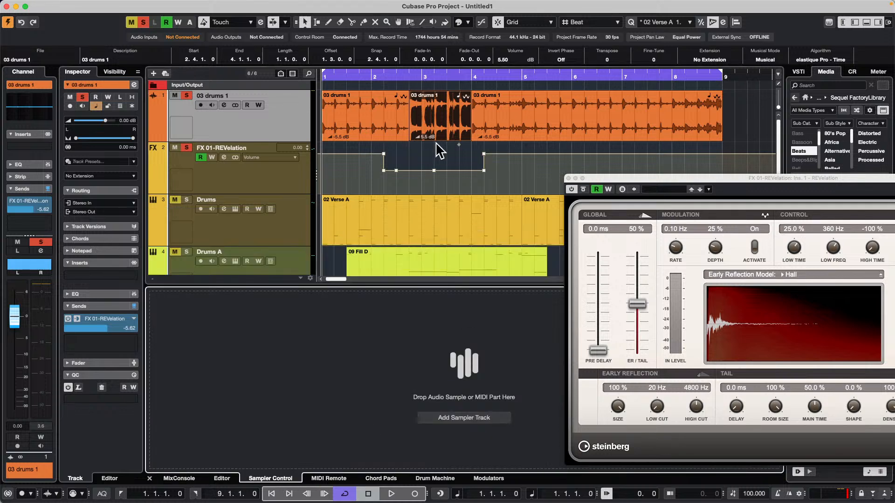
drag(435, 142, 446, 352)
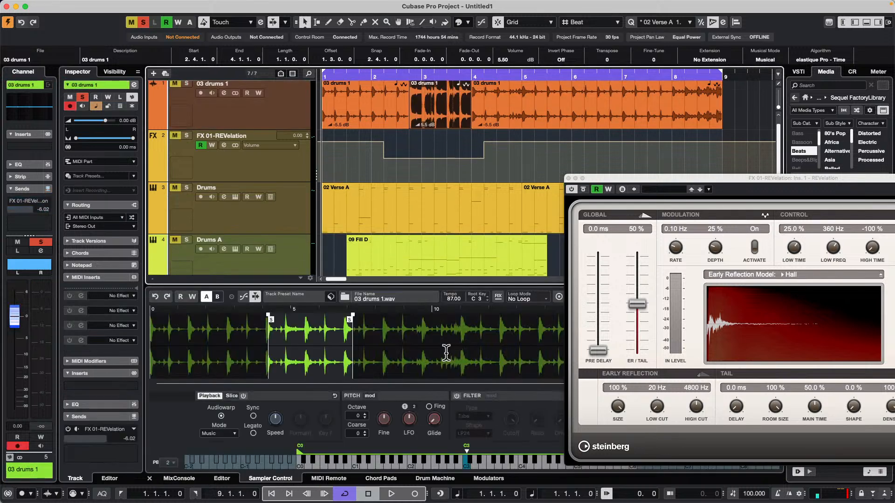
Switch between the Drums A, Drums and 03 drums 1 sampler tracks to compare the Sampler Control, ending on the sampler track
scroll(228, 189, down, 3)
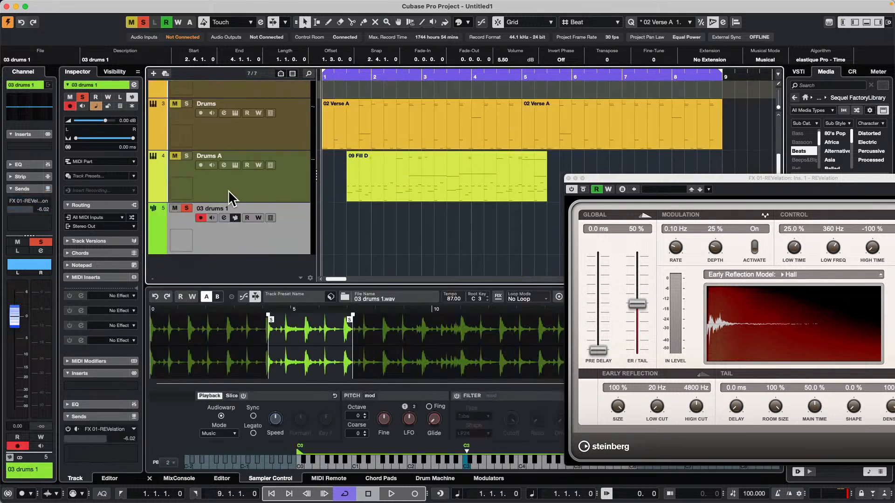
click(276, 193)
click(279, 221)
click(276, 181)
click(273, 144)
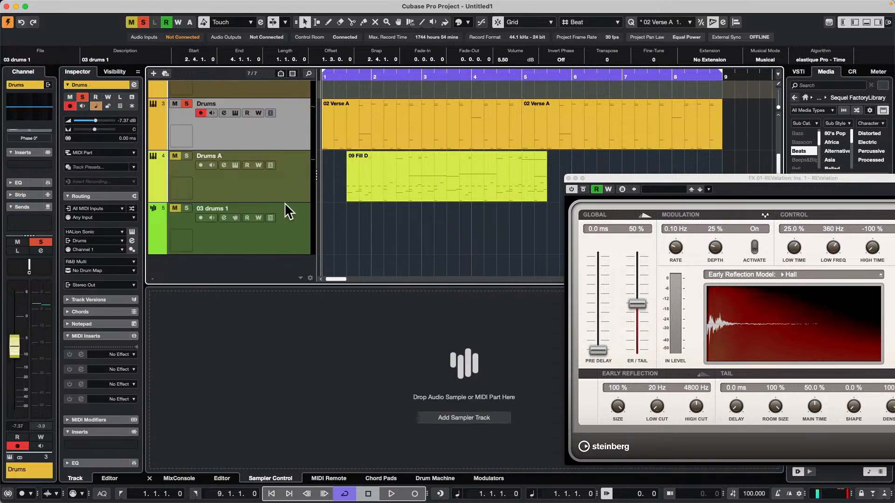
click(285, 249)
mouse_move(125, 6)
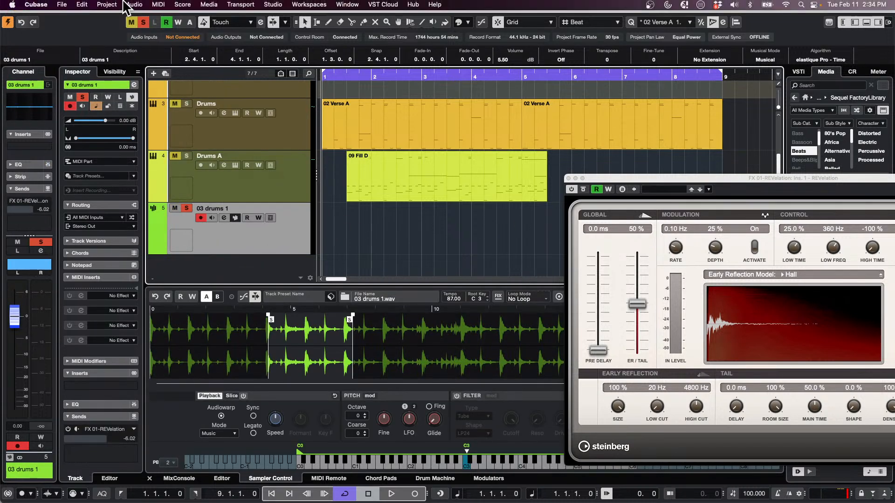
click(81, 5)
click(280, 269)
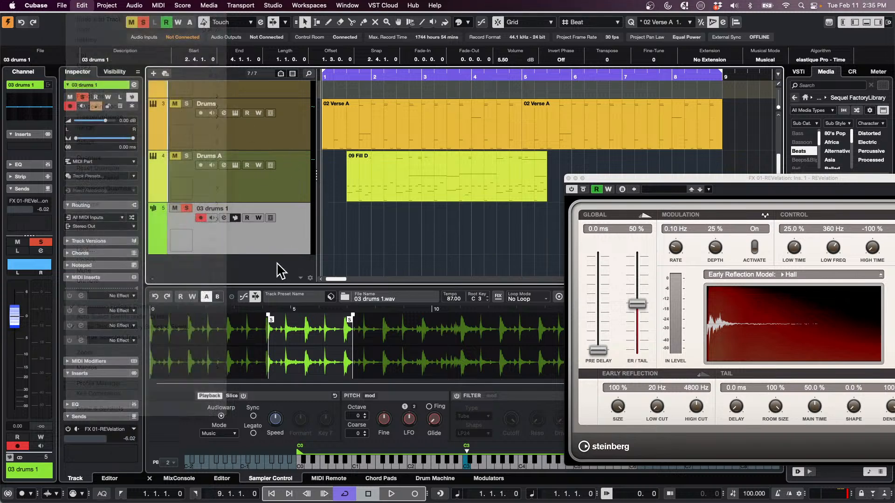
right_click(247, 237)
mouse_move(297, 249)
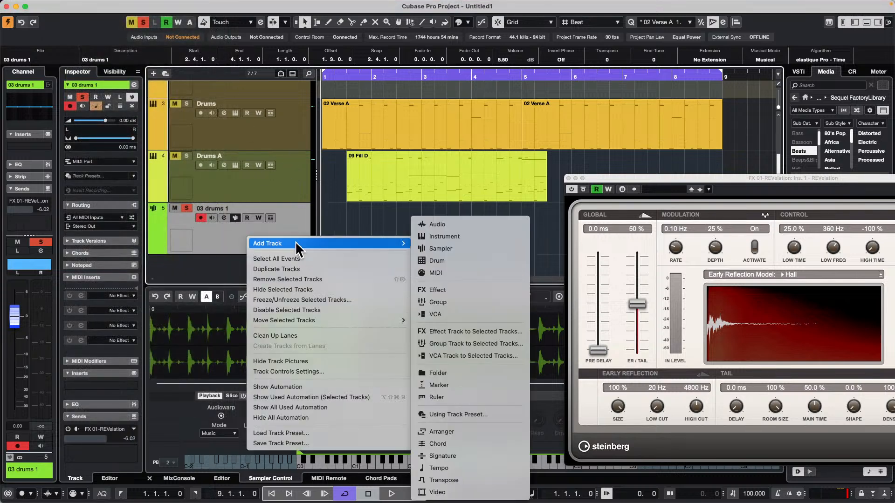
click(93, 2)
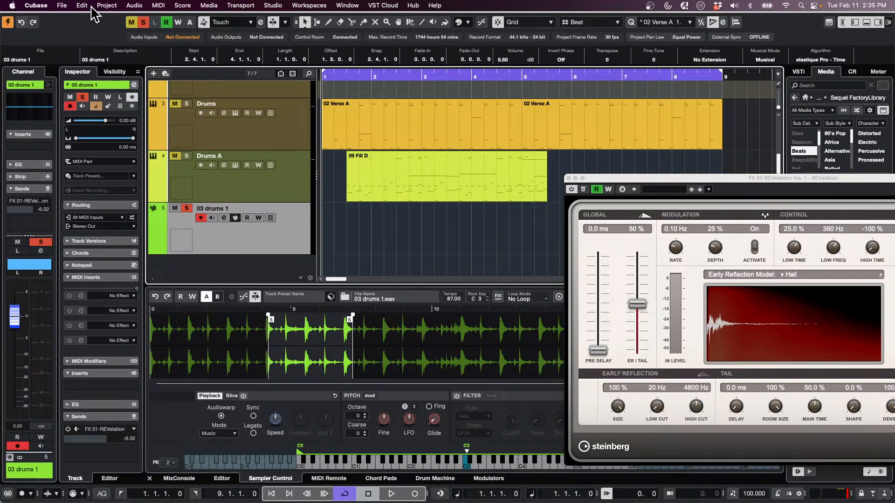
Open the Key Commands window and search the commands for "sampler"
click(85, 5)
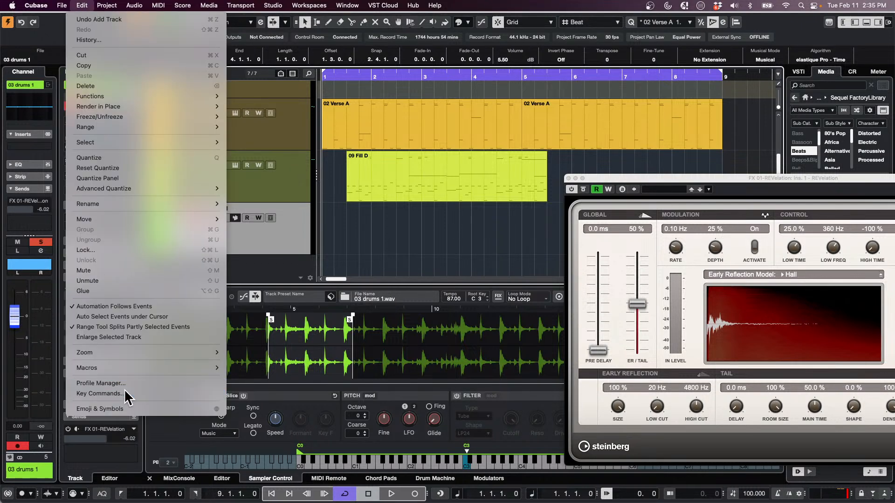
click(100, 394)
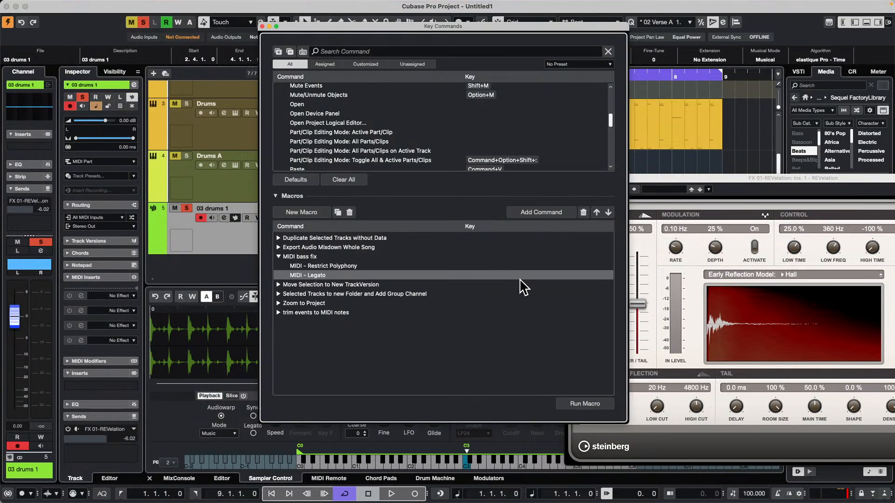
click(368, 51)
text(sampler)
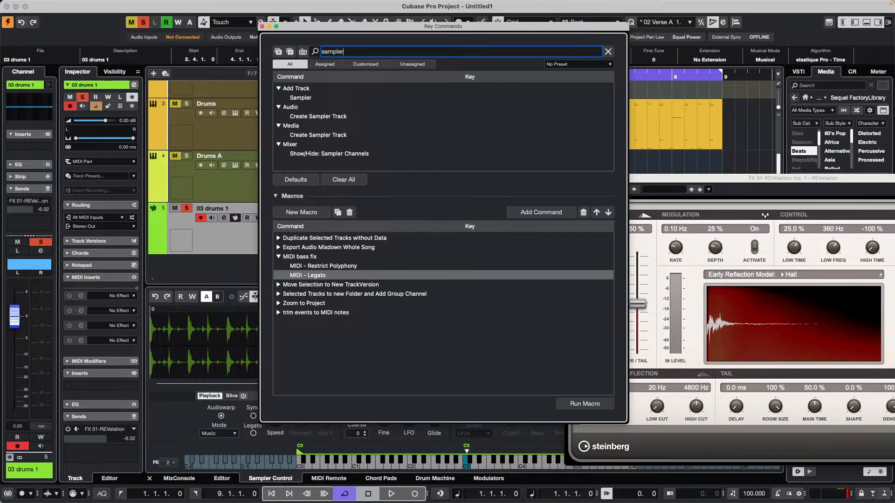
key(BackSpace)
key(BackSpace)
key(BackSpace)
key(BackSpace)
key(BackSpace)
key(BackSpace)
key(BackSpace)
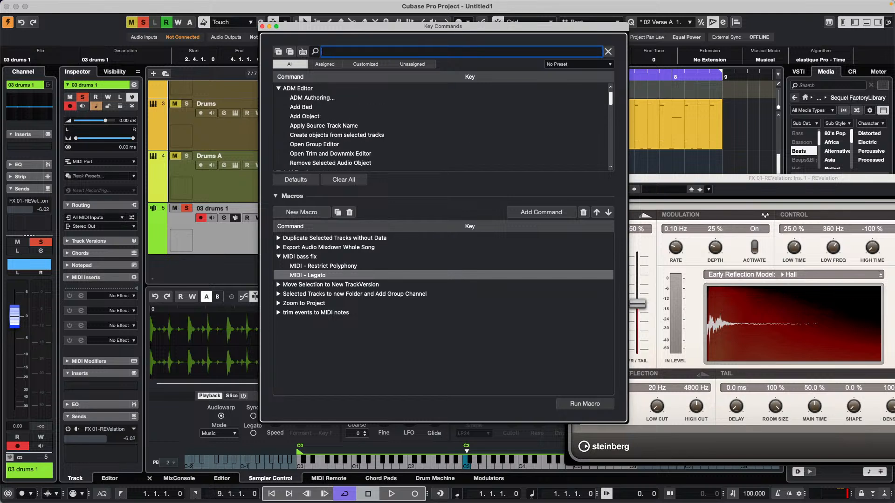
text(sampler)
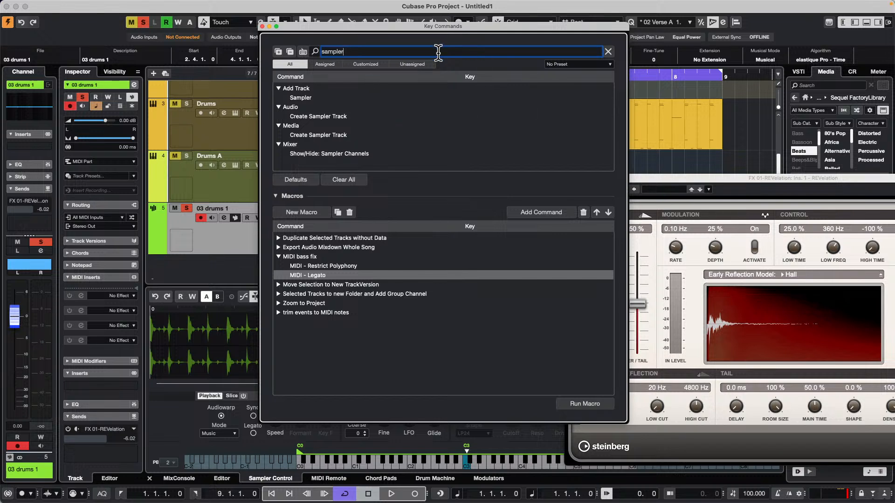
Search the key commands for "open close" and clear the search
drag(382, 51, 200, 23)
text(open )
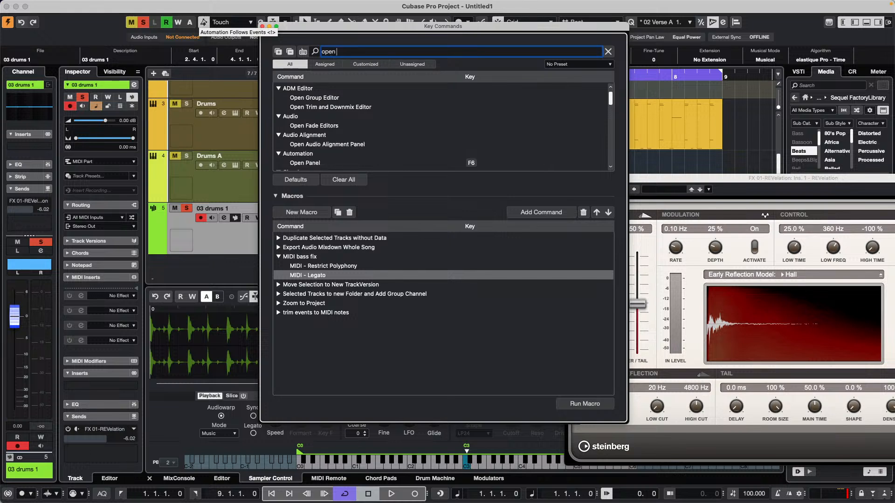
text(close)
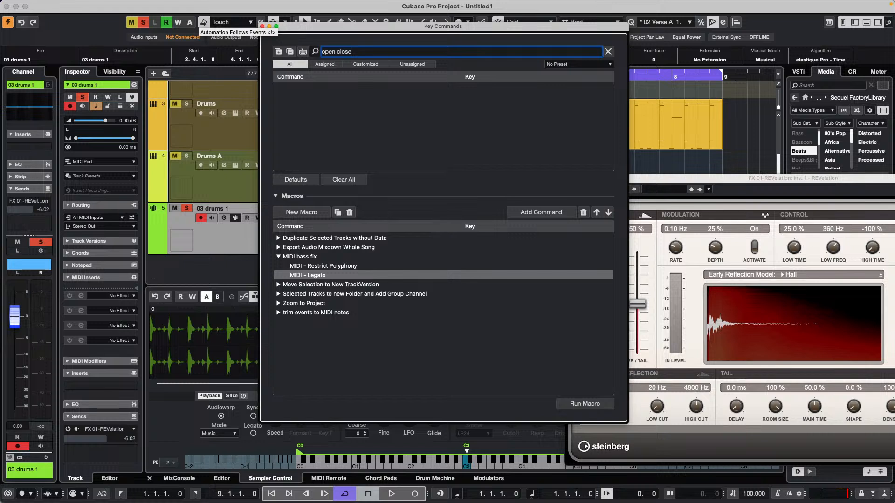
key(BackSpace)
key(BackSpace)
key(BackSpace)
key(BackSpace)
key(BackSpace)
key(BackSpace)
key(BackSpace)
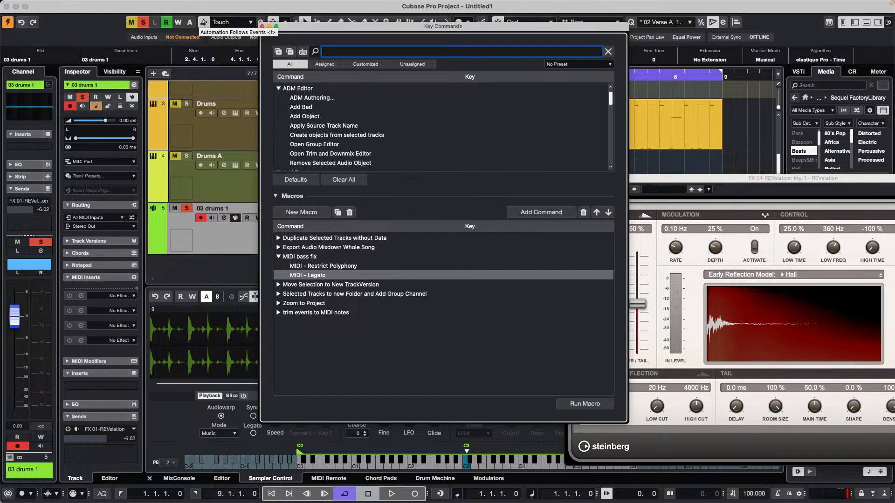
Search the key commands for "lower z" and select the Open Sample Editor in Lower Zone command
text(sho)
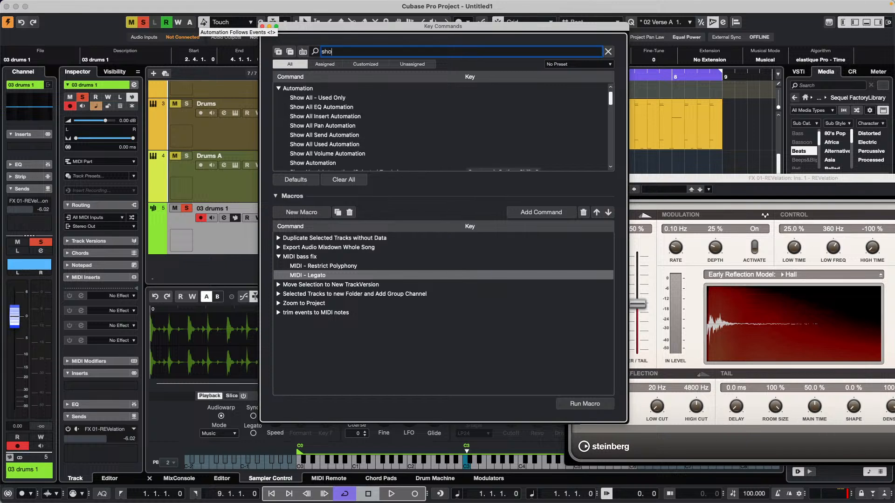
key(BackSpace)
key(BackSpace)
key(BackSpace)
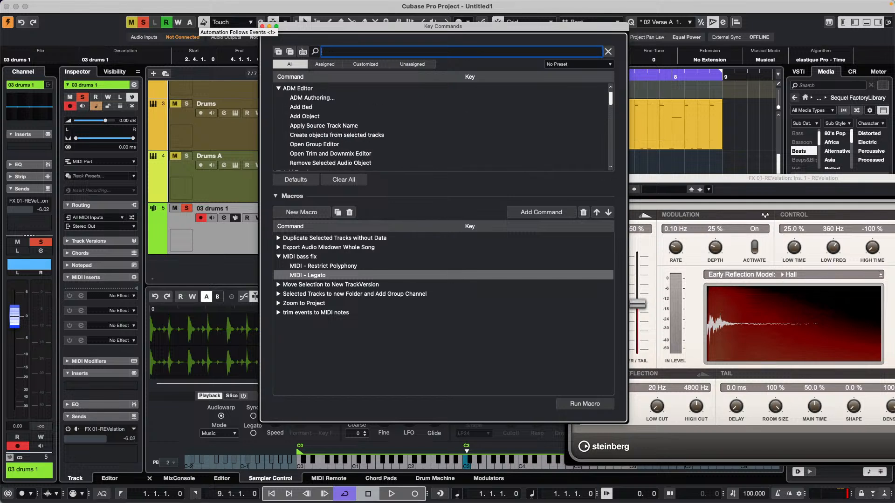
text(lower)
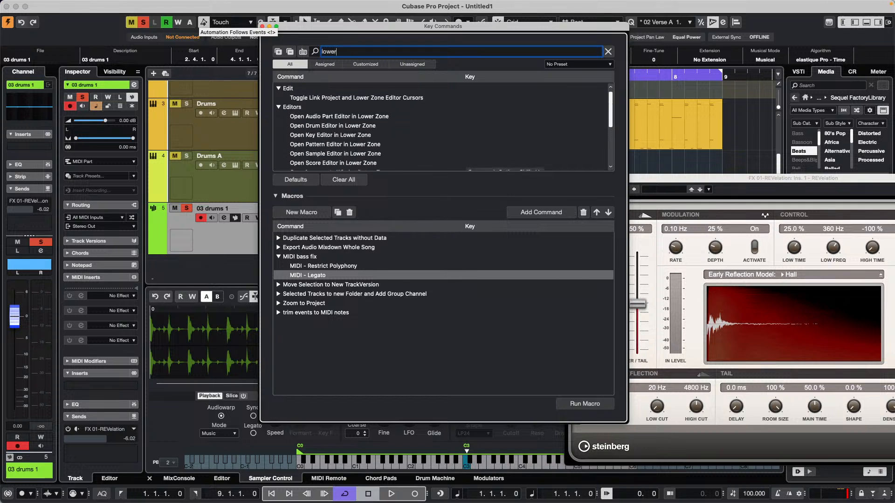
text( z)
click(341, 153)
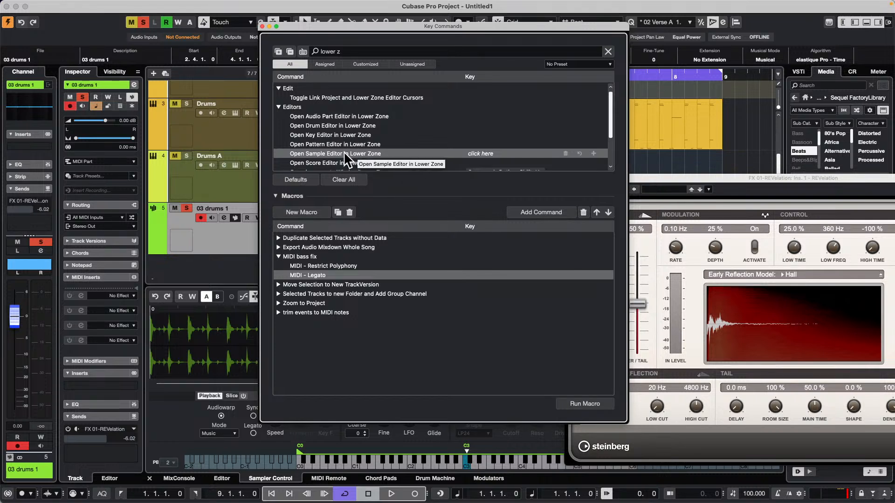
scroll(346, 154, down, 2)
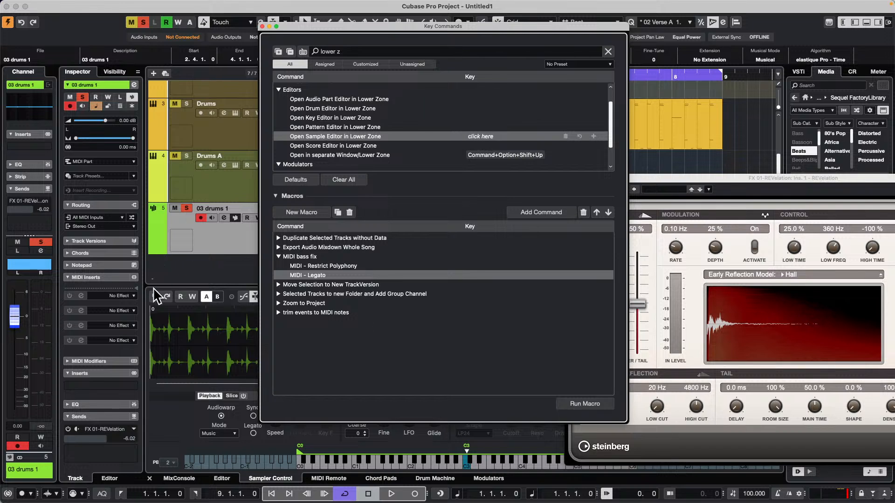
Show the MIDI Remote for the nanoKONTROL2, switch to the "hey" mapping page, and open the Mapping Assistant from its first upper fader button
click(321, 478)
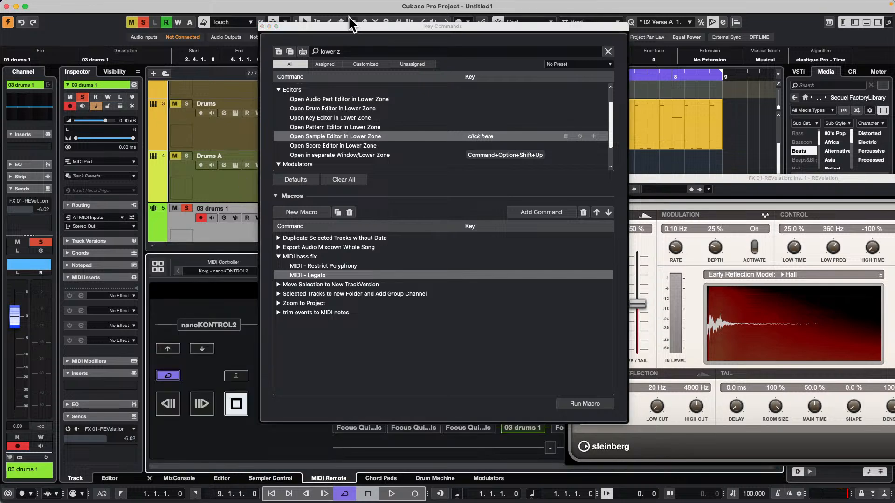
drag(349, 26, 704, 32)
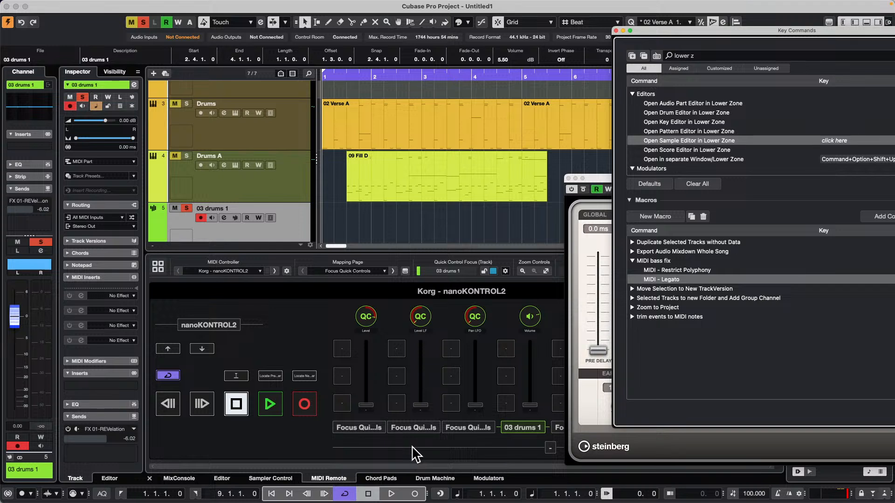
click(359, 271)
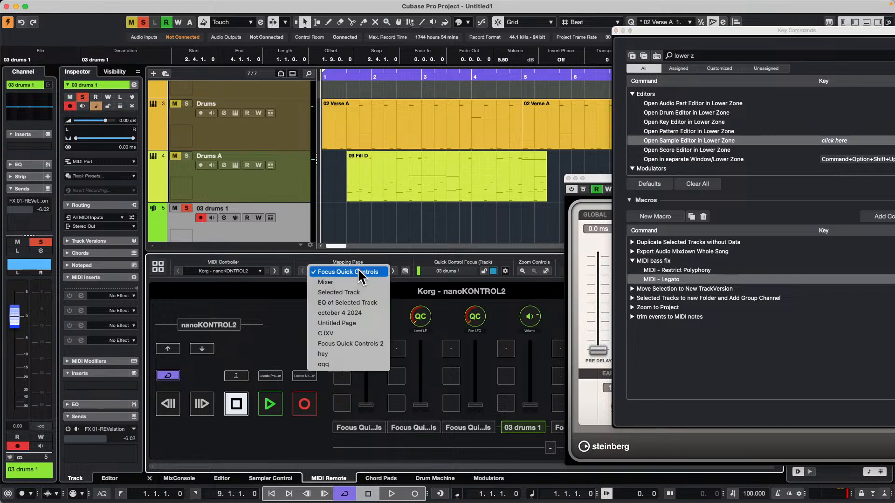
click(345, 354)
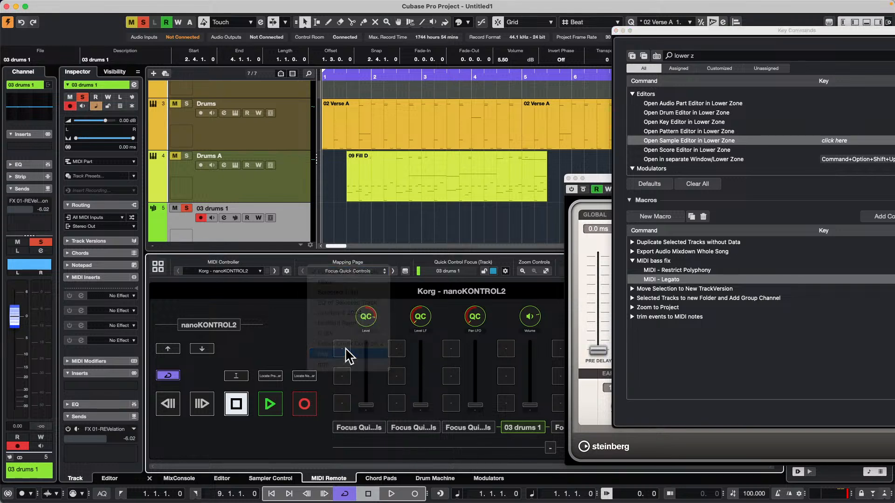
double_click(345, 354)
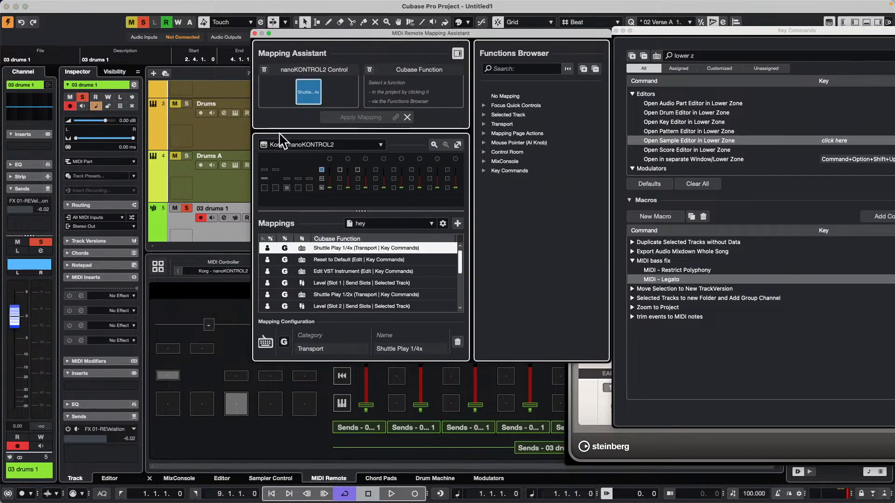
Map Open Sample Editor in Lower Zone to the nanoKONTROL2 button assigned to Shuttle Play 1/2x and close the Mapping Assistant
click(516, 69)
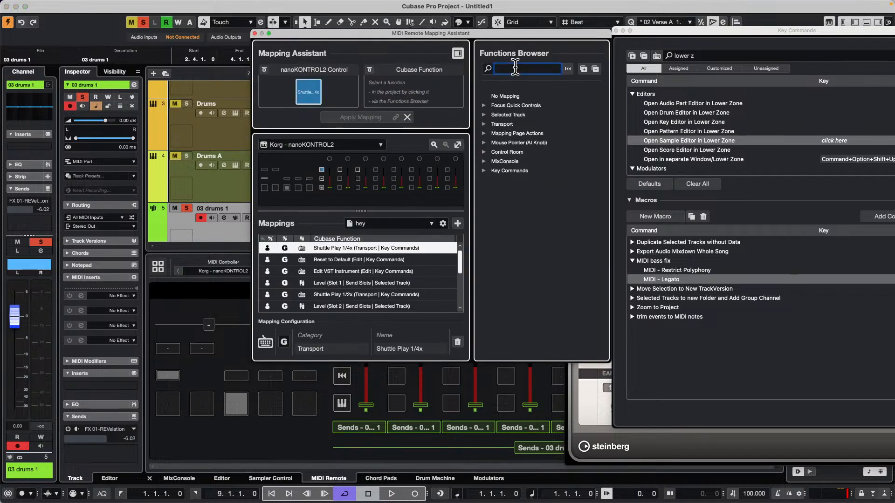
text(open sample)
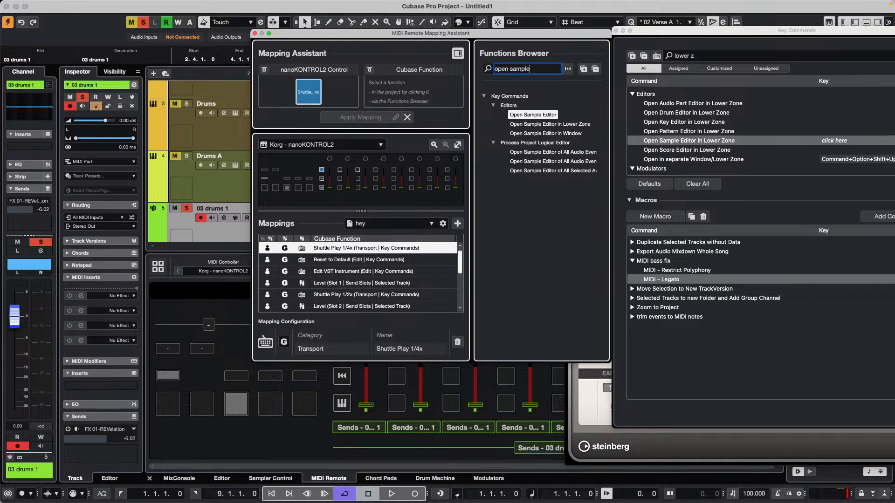
click(528, 123)
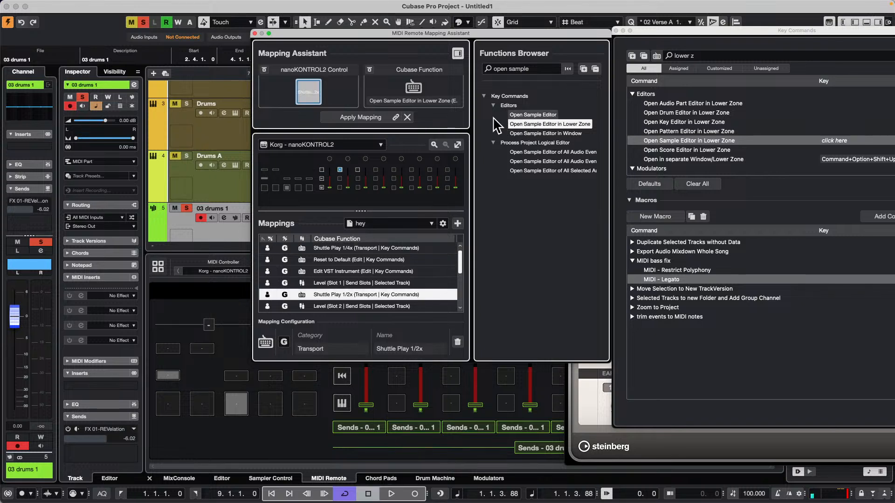
click(357, 116)
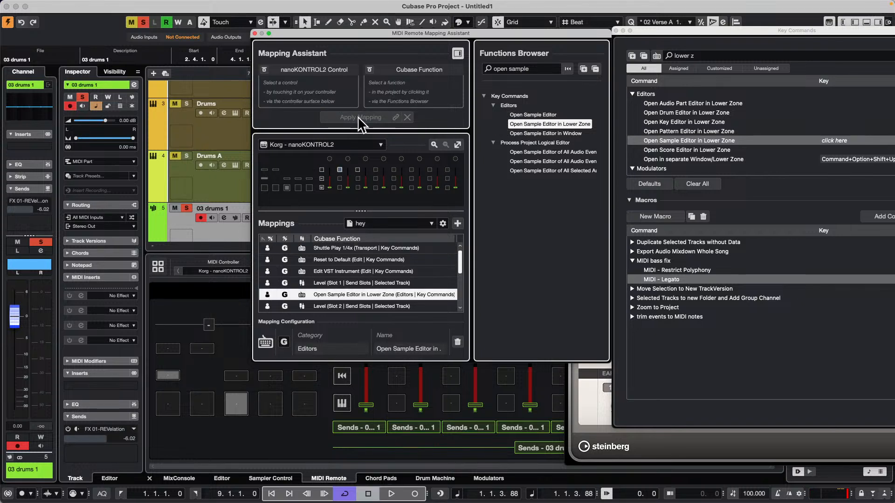
click(254, 33)
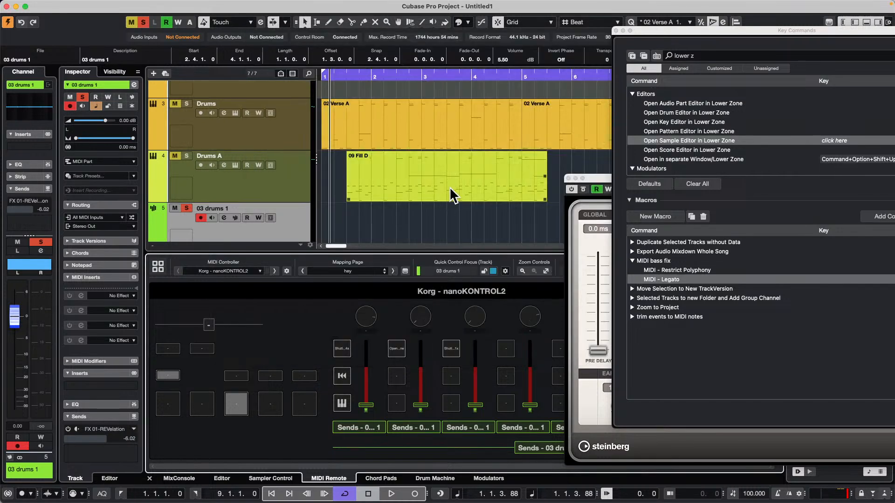
Open the first 03 drums 1 audio event in the lower zone's Sample Editor and look through the track list
click(414, 133)
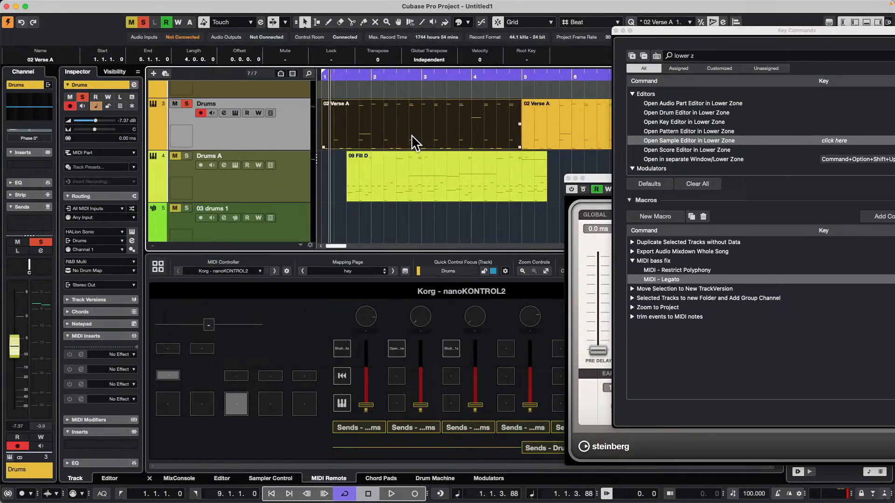
scroll(415, 142, up, 2)
scroll(376, 148, up, 4)
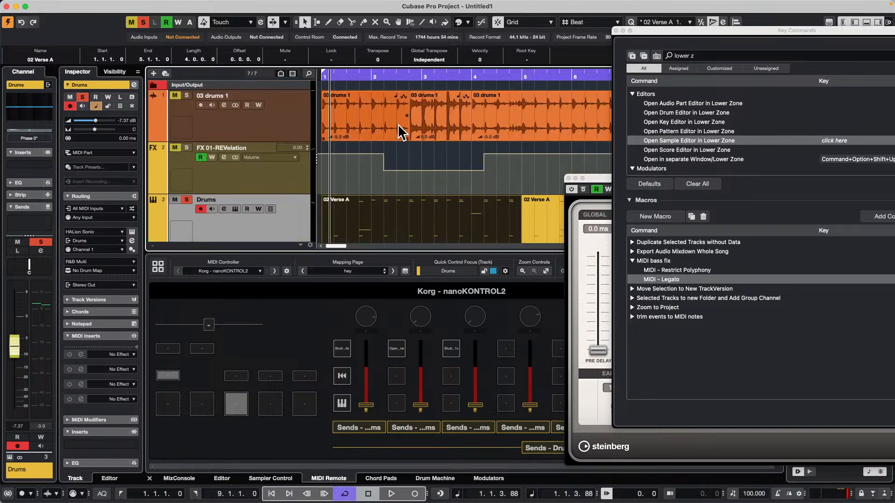
double_click(398, 124)
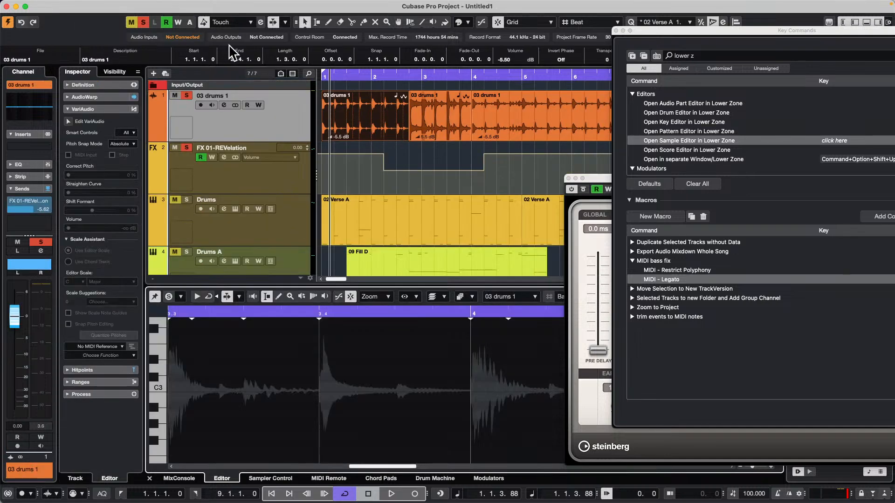
scroll(198, 93, down, 6)
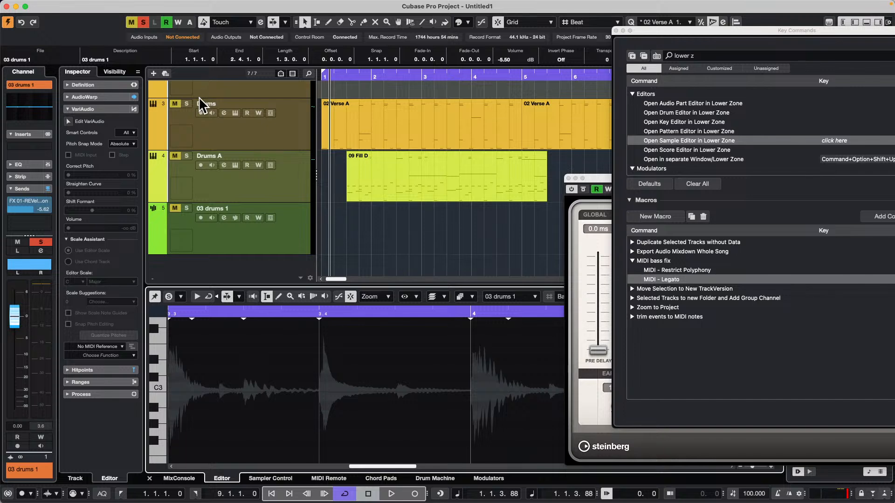
scroll(236, 170, up, 6)
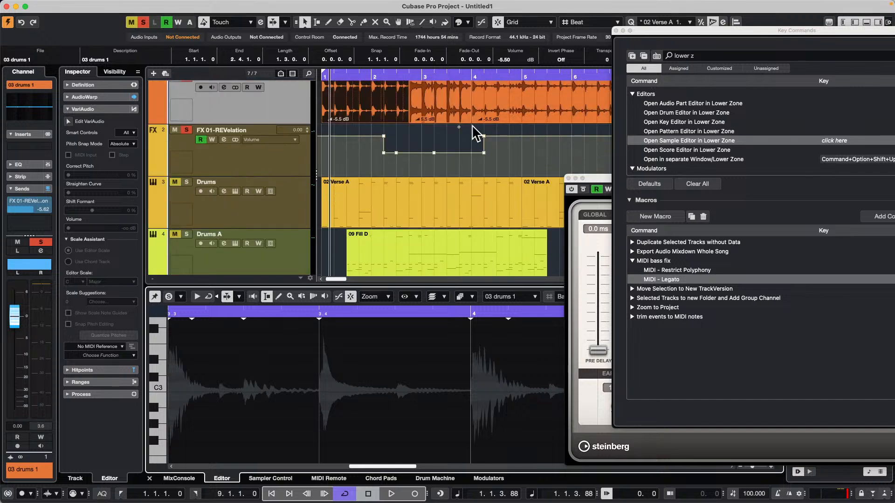
scroll(280, 205, down, 6)
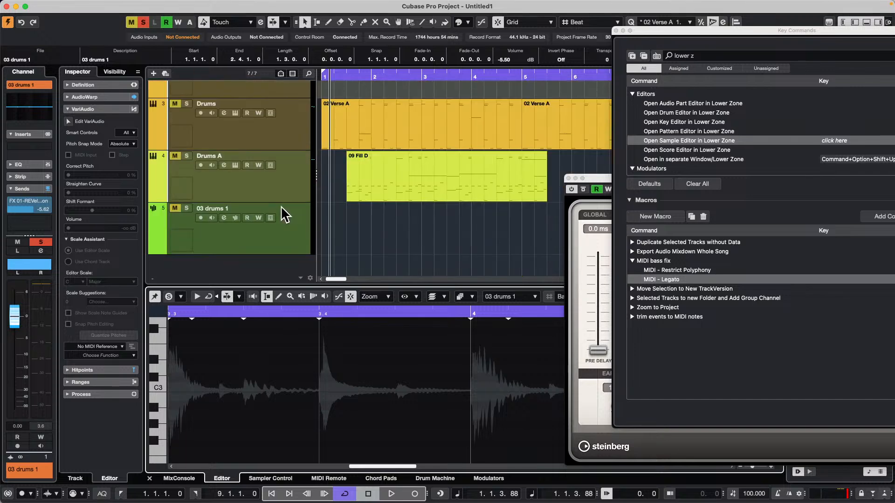
Add one sampler track below Drums A with All MIDI Inputs, Stereo Out and the Pattern Event type
click(230, 241)
click(245, 188)
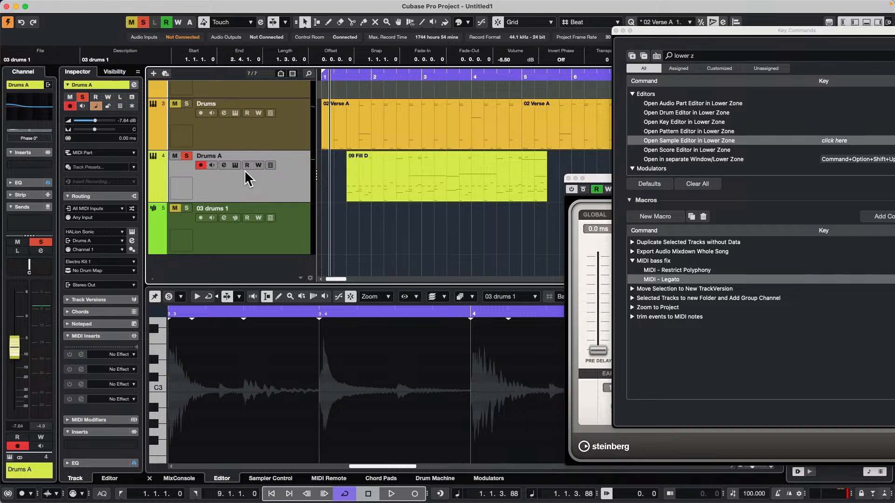
right_click(246, 184)
mouse_move(396, 190)
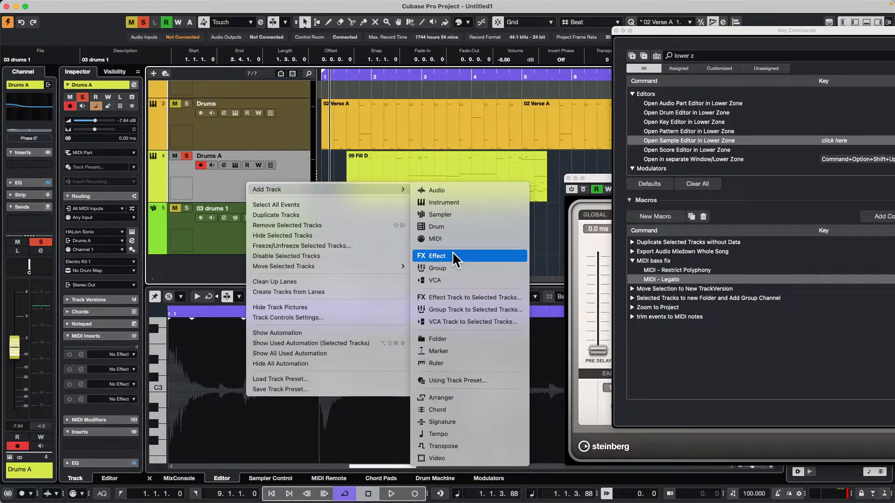
click(472, 214)
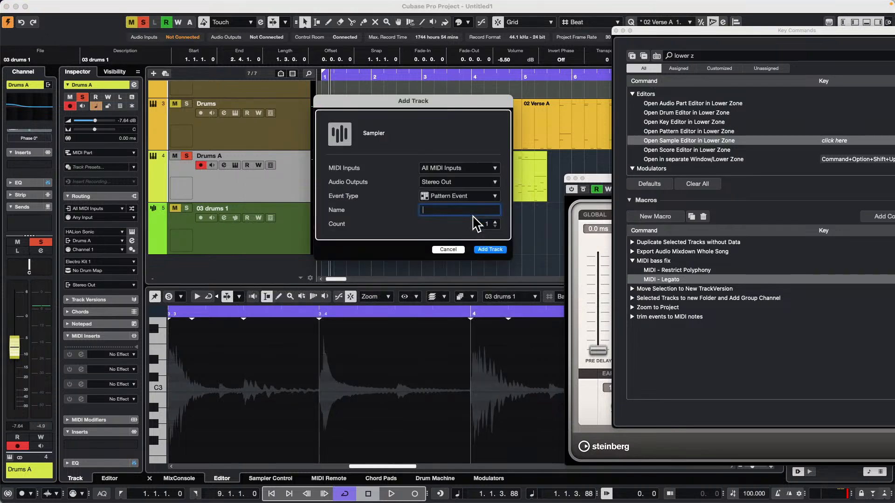
click(486, 249)
Switch the lower zone to the MixConsole, select Sampler Track 01, and reopen the Sampler Control from that track
click(276, 181)
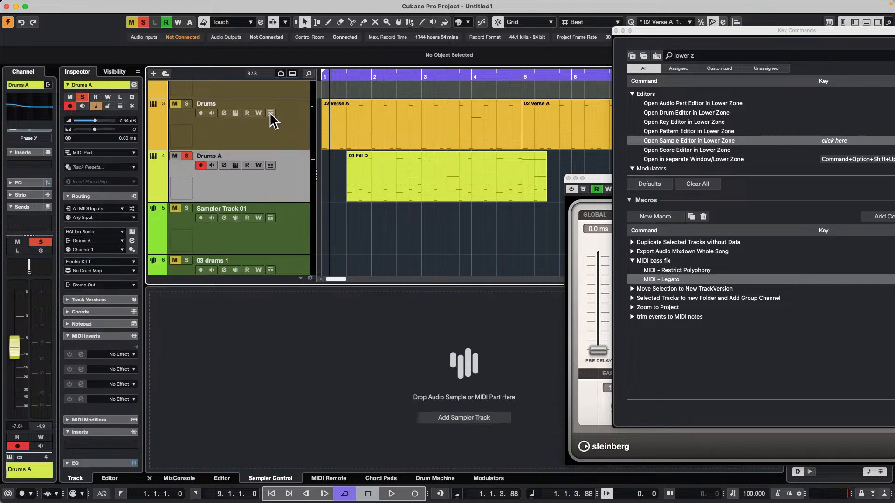
click(273, 132)
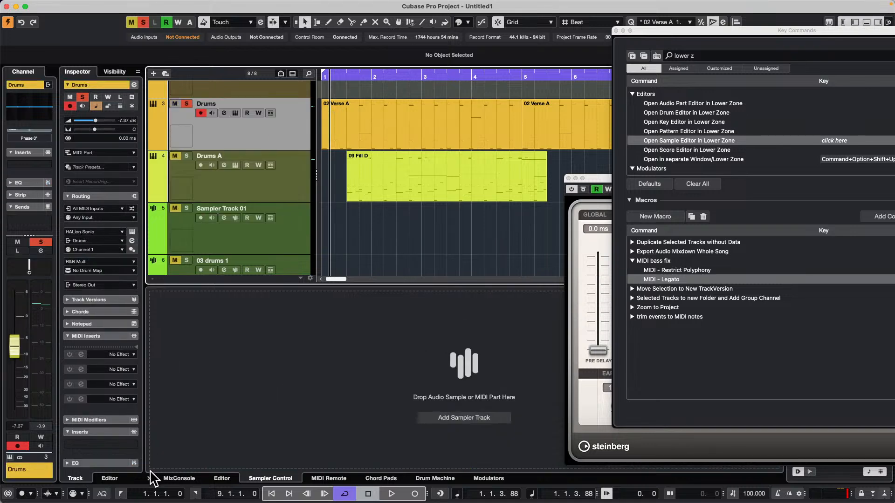
click(185, 477)
scroll(300, 186, down, 2)
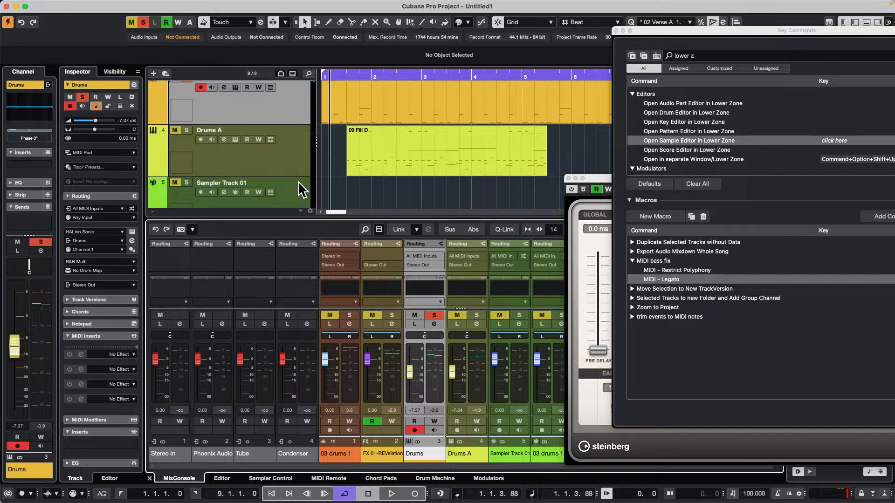
click(298, 186)
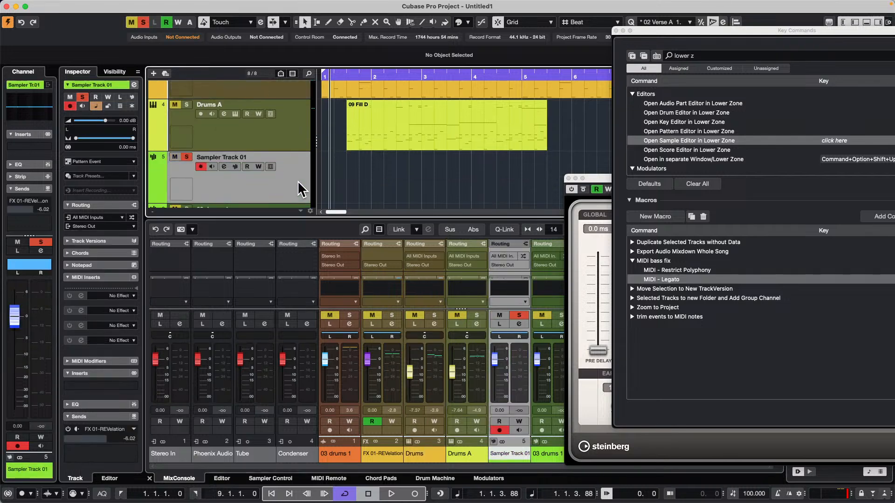
click(223, 167)
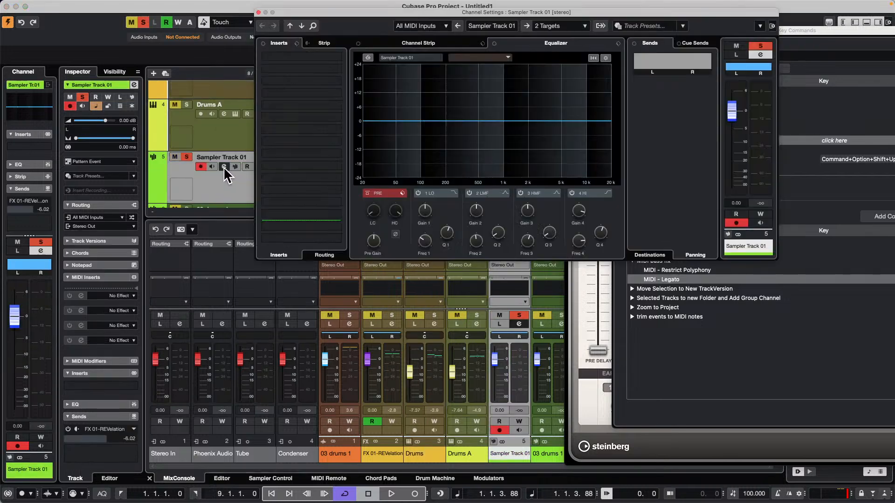
click(224, 167)
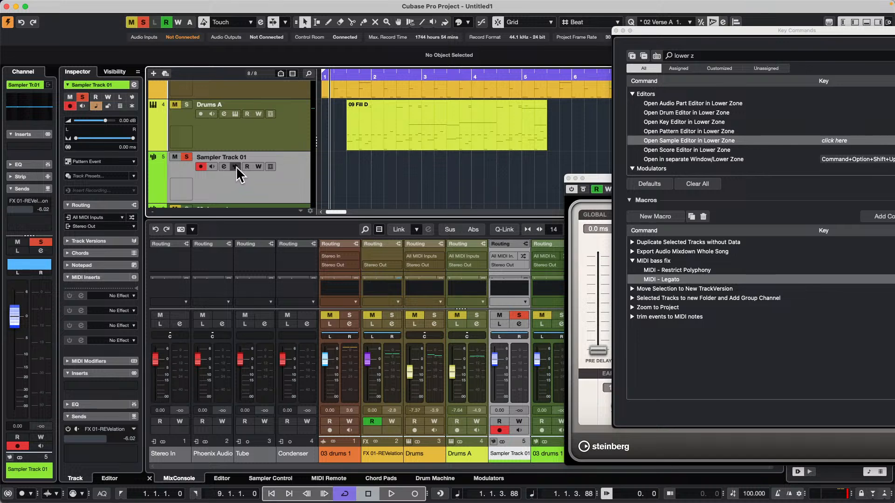
click(236, 166)
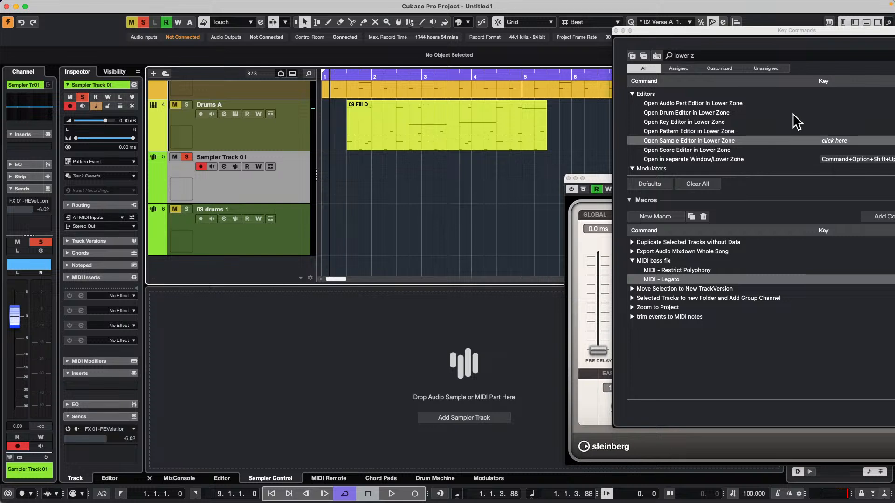
Search the key commands for "open clos" and, in its place, for "sampler"
click(701, 56)
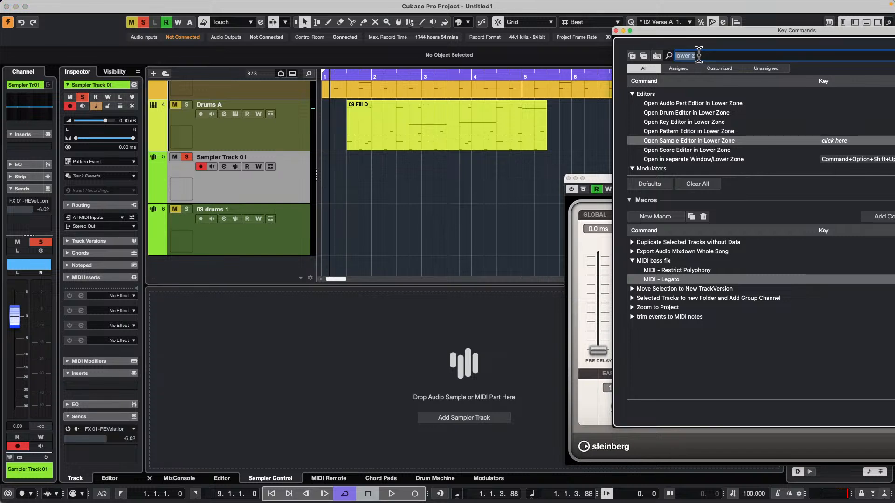
text(open cl)
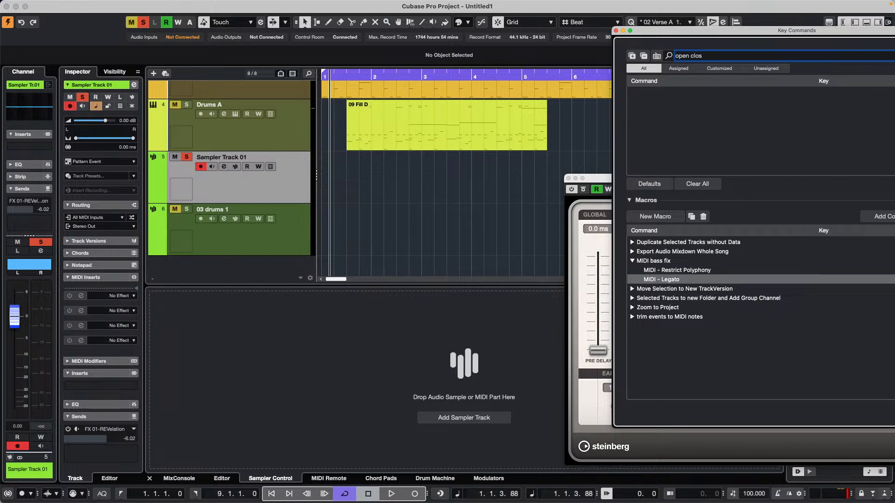
key(BackSpace)
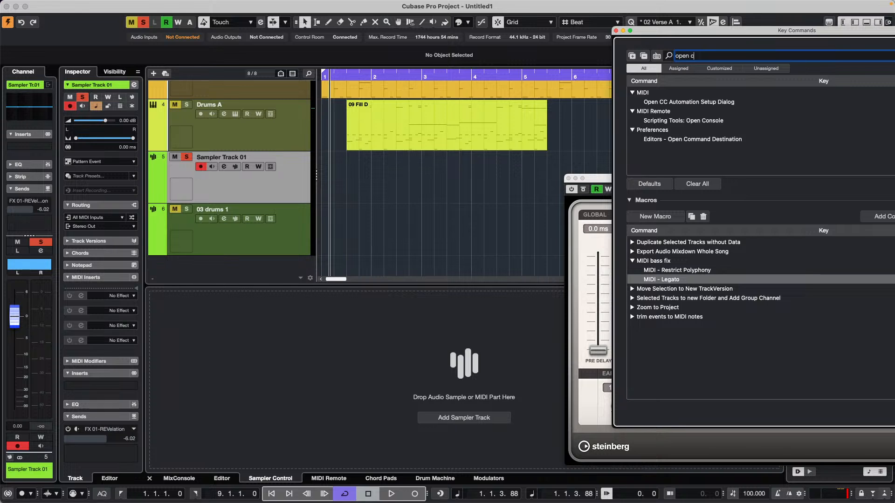
key(BackSpace)
key(BackSpace)
key(BackSpace)
key(BackSpace)
key(BackSpace)
key(BackSpace)
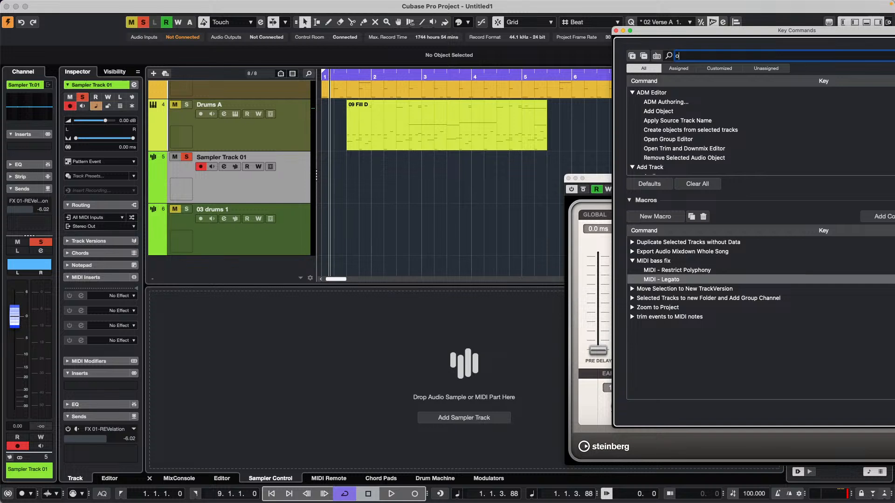
text(sampler)
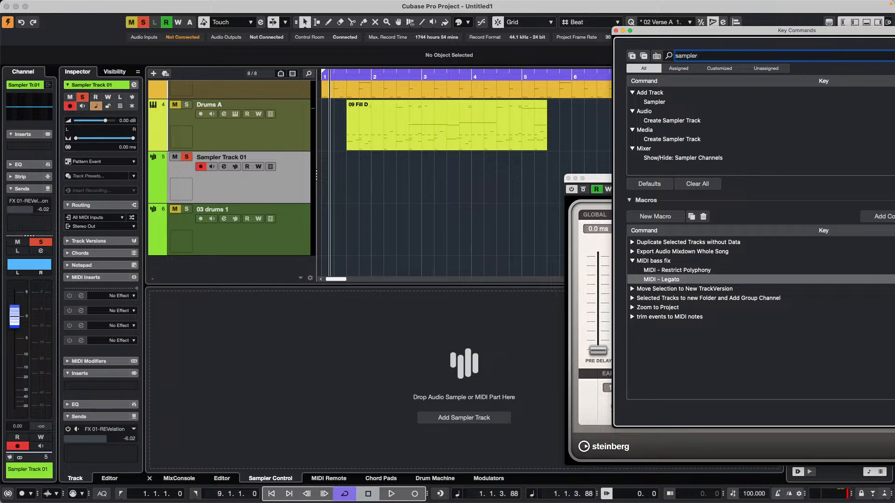
Compare the lower zone's Sampler Control for Sampler Track 01, 03 drums 1 and Drums A by selecting each track, ending on Sampler Track 01
click(264, 144)
click(274, 181)
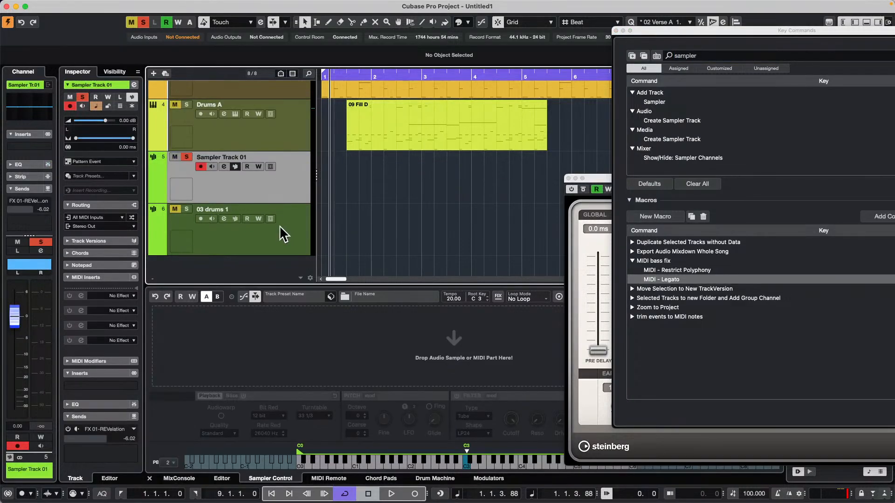
click(286, 209)
click(286, 133)
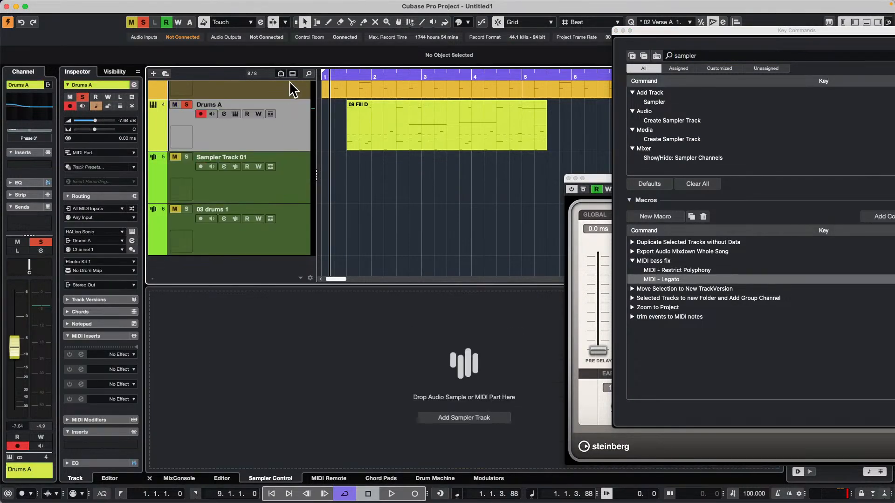
click(294, 90)
click(304, 197)
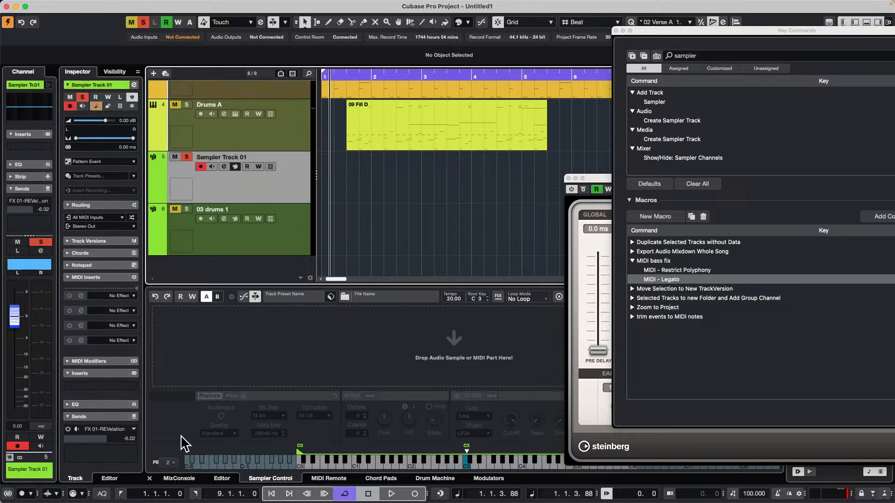
Switch the lower zone to the MixConsole and back to the Sampler Control, and check its content while selecting the sampler and instrument tracks
click(177, 479)
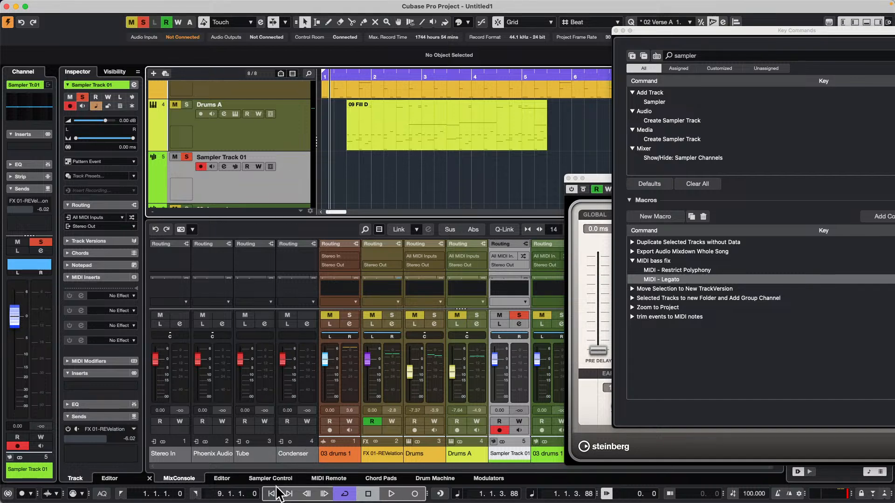
click(270, 479)
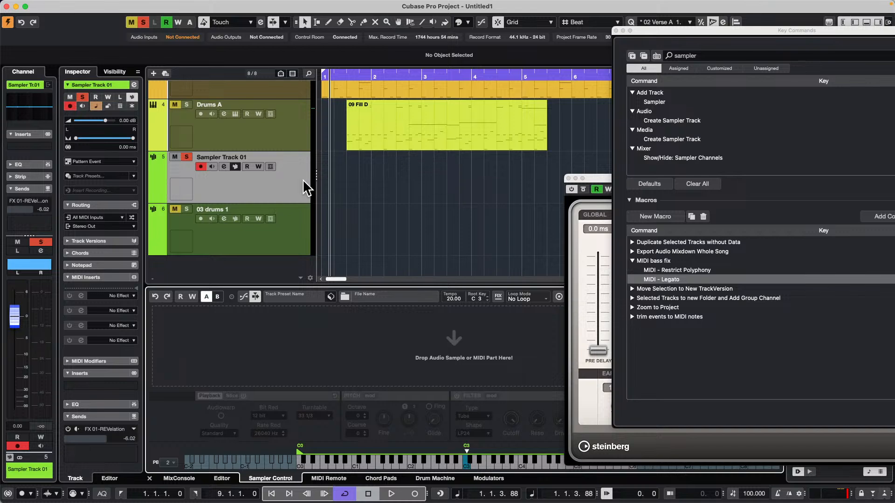
click(300, 142)
click(298, 196)
click(292, 228)
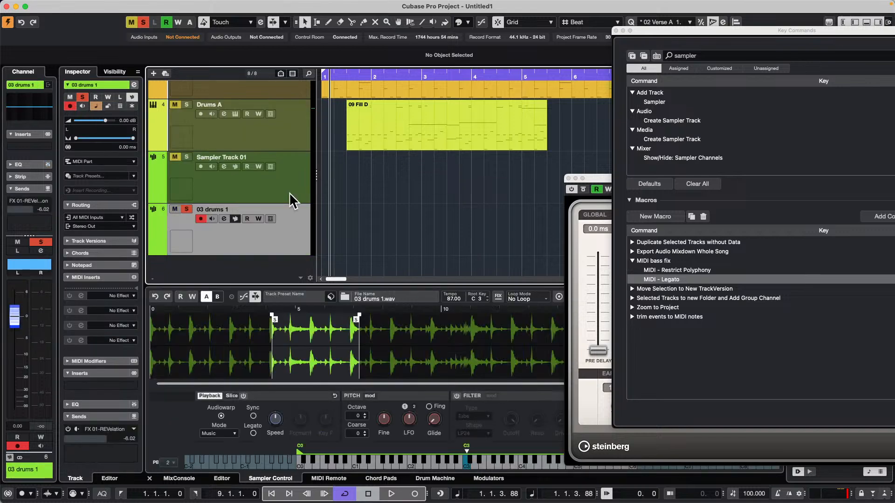
click(289, 192)
click(297, 121)
click(282, 83)
Select Sampler Track 01 and close the Key Commands and REVelation windows
click(296, 190)
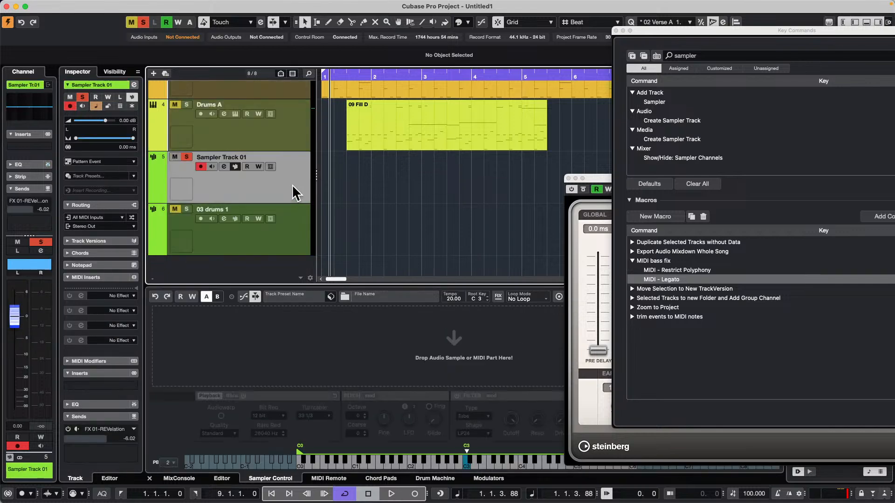
click(616, 30)
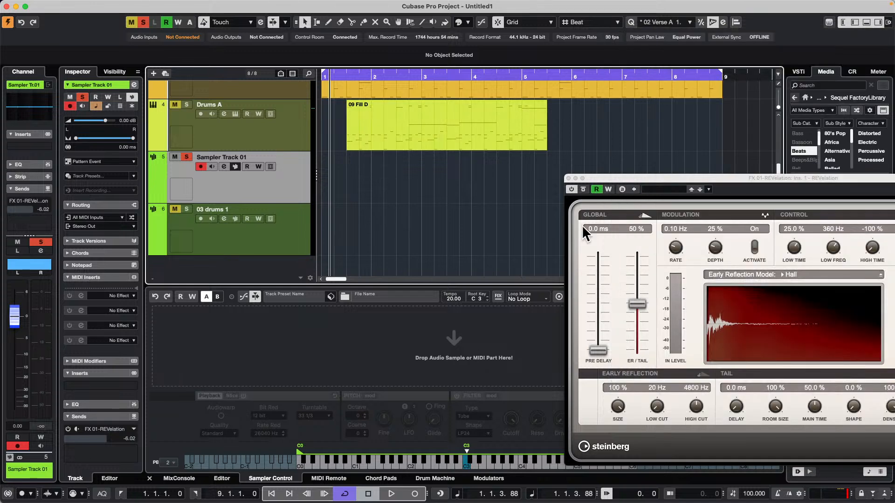
click(568, 178)
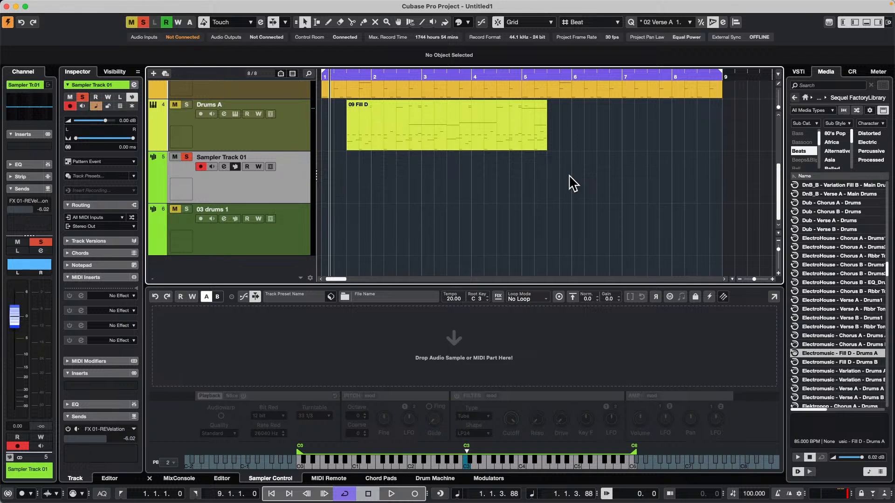
Create a new project in the February 11 th 2025 folder and enlarge the arrangement area above the Sampler Control zone
click(337, 69)
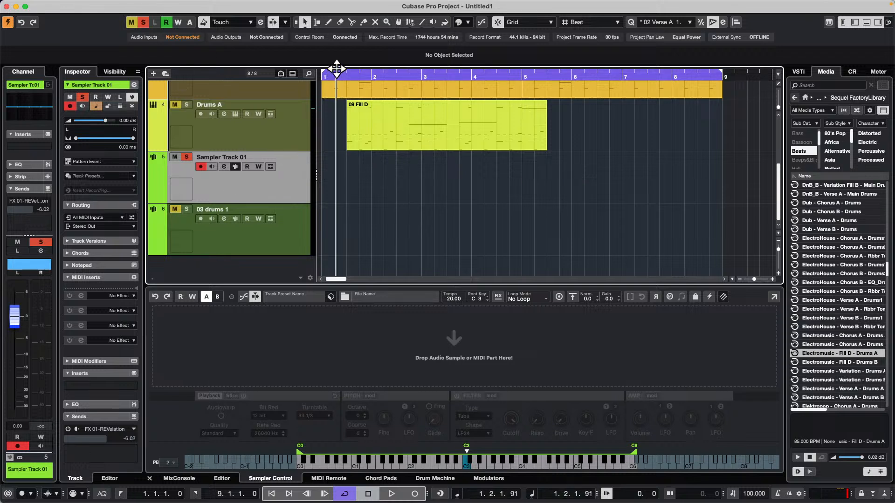
drag(337, 68, 339, 44)
scroll(270, 121, up, 3)
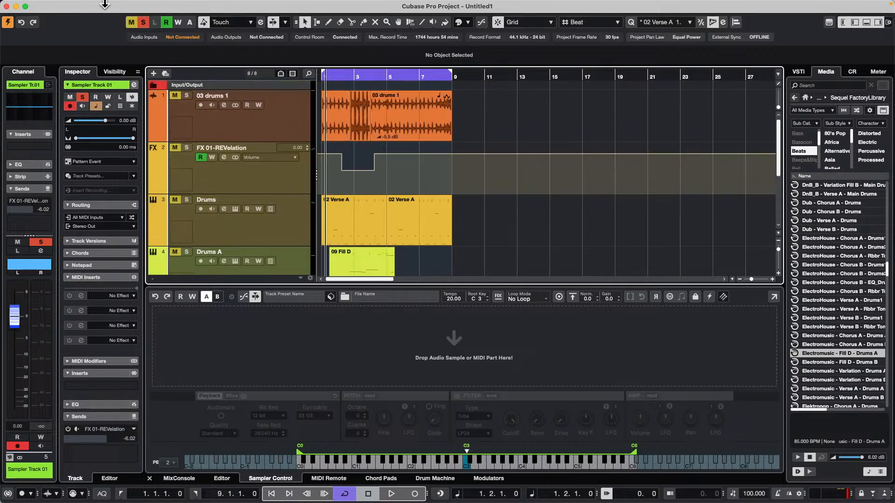
click(62, 5)
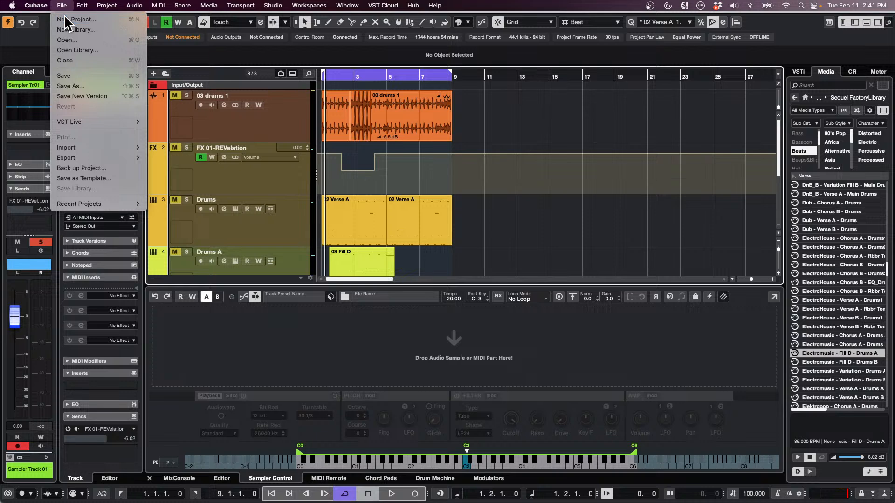
click(66, 20)
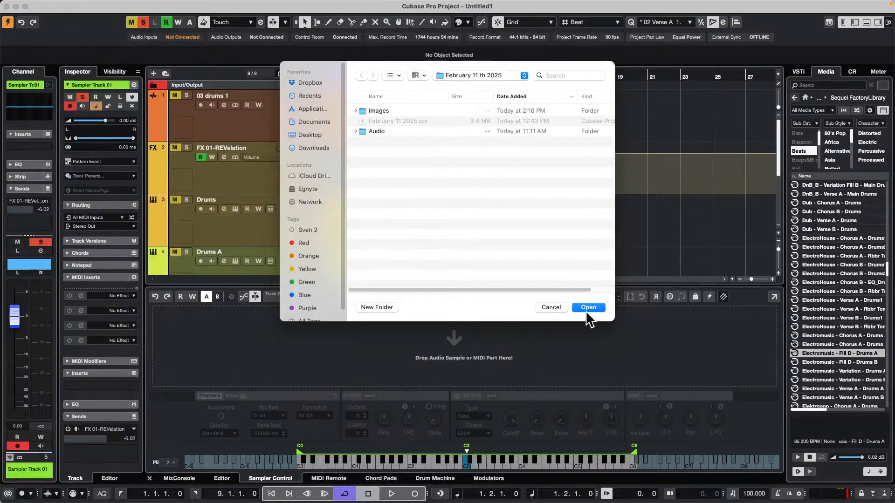
click(594, 309)
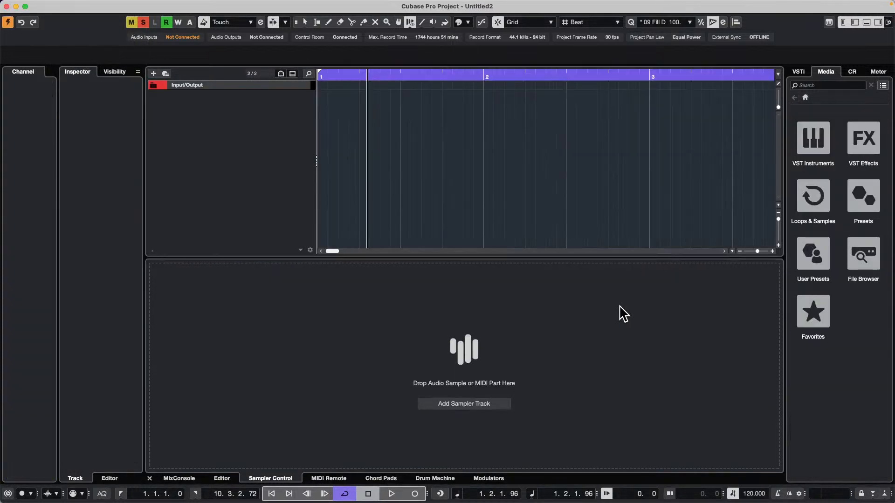
drag(385, 257, 383, 300)
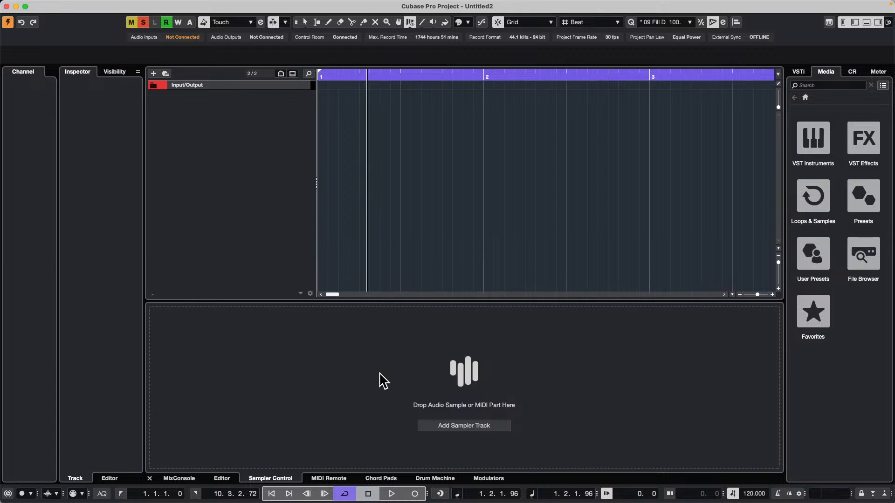
Add eight stereo audio tracks with Talkback as the input and Stereo Out as the output
right_click(213, 106)
click(268, 112)
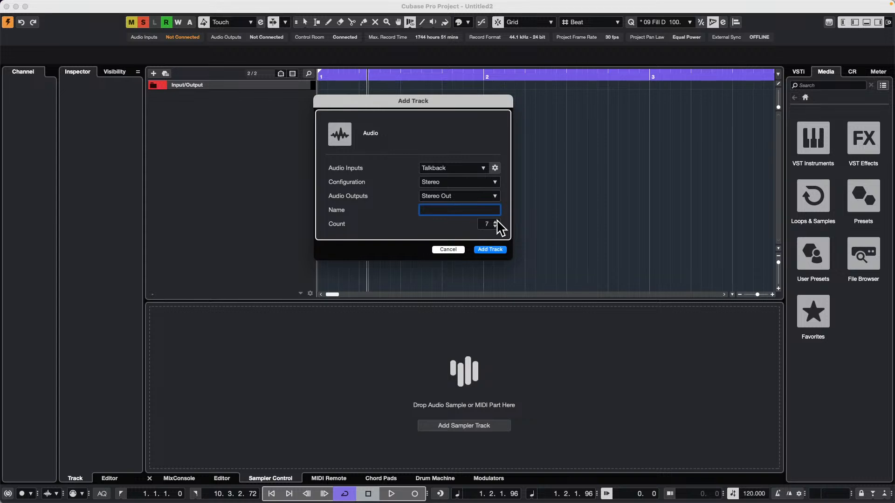
click(491, 250)
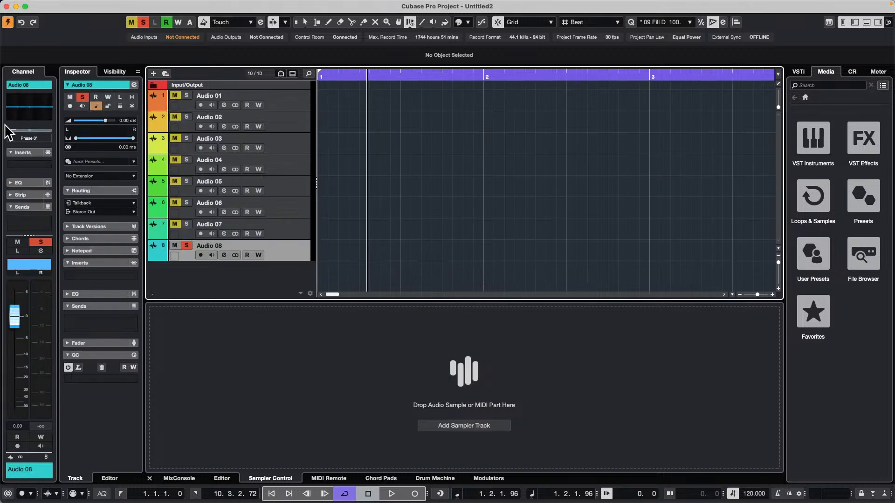
Record-enable all eight audio tracks, from Audio 01 through Audio 08
click(201, 104)
click(201, 126)
click(201, 148)
click(201, 169)
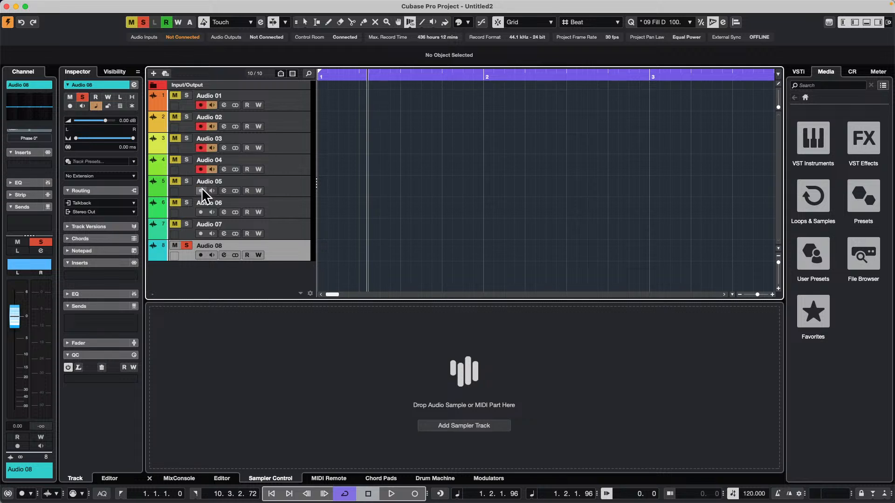
click(201, 190)
click(201, 213)
click(201, 233)
click(201, 255)
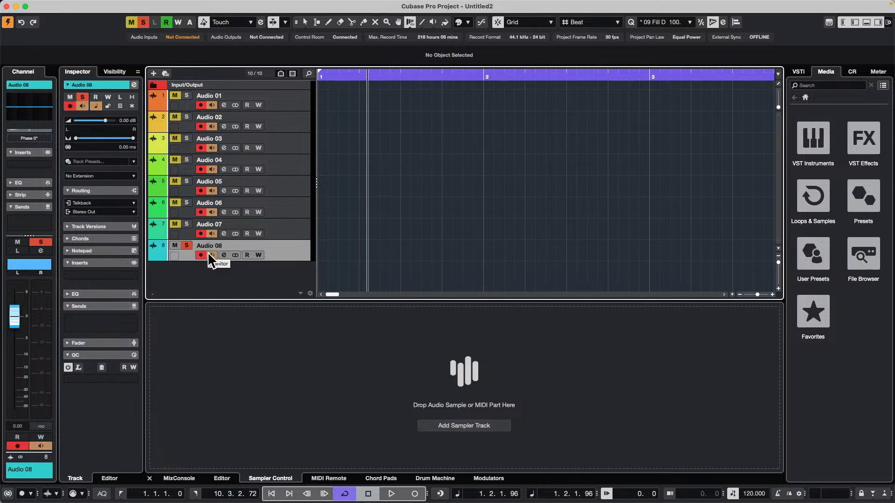
Record a take of about six bars on all eight armed tracks, stop the transport and deselect the recorded events
key(KP_Multiply)
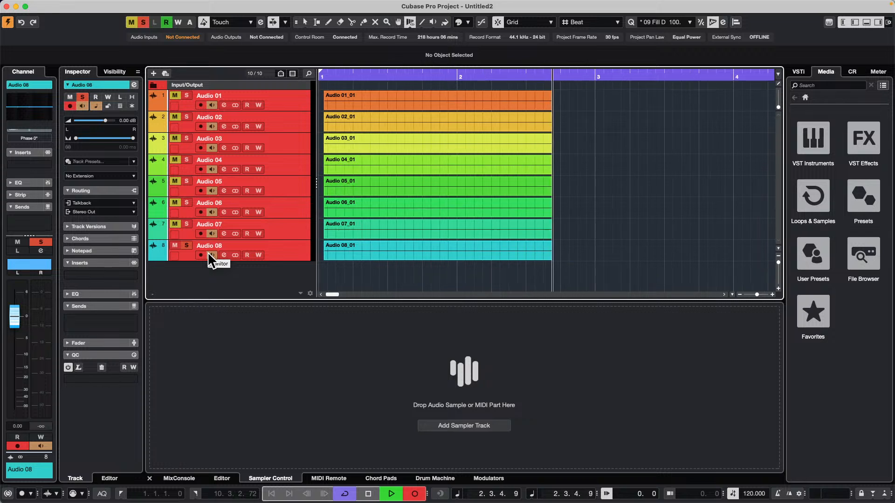
key(g)
key(g)
key(g)
key(g)
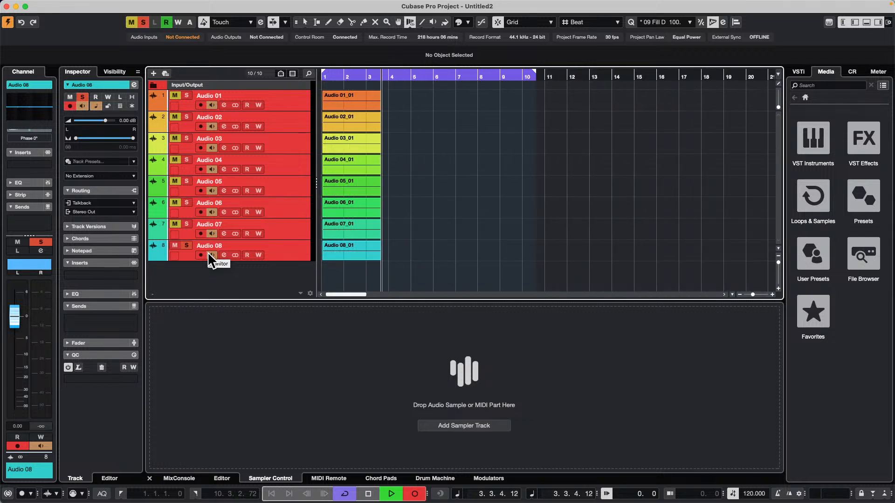
key(g)
key(g)
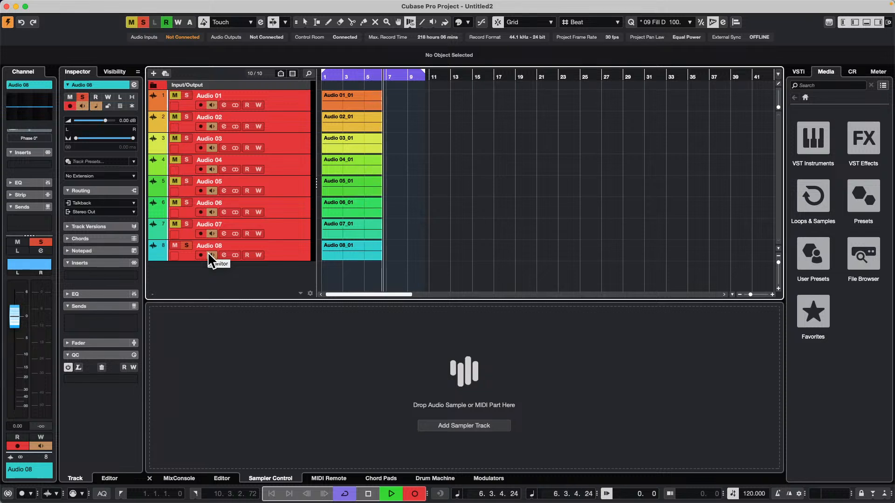
key(space)
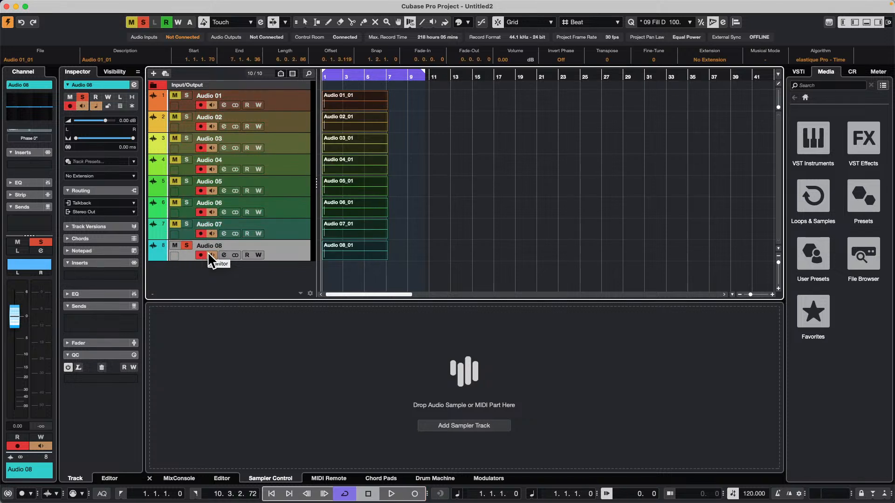
key(h)
key(h)
key(h)
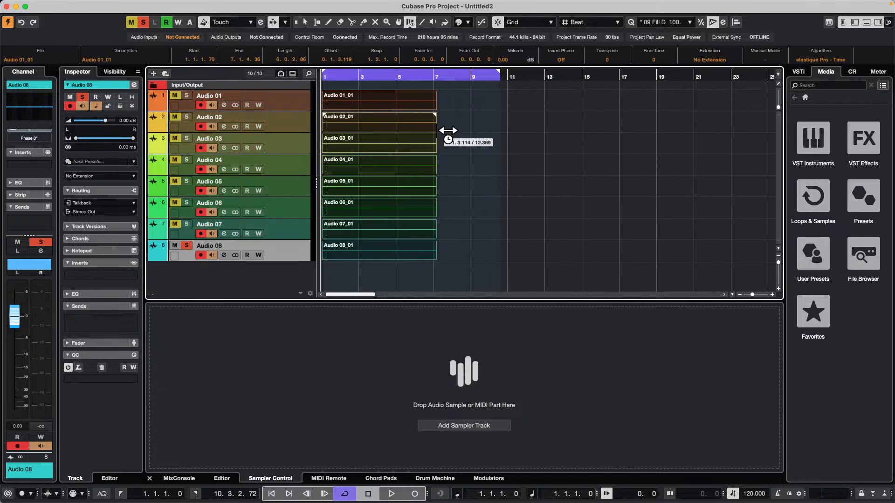
click(465, 144)
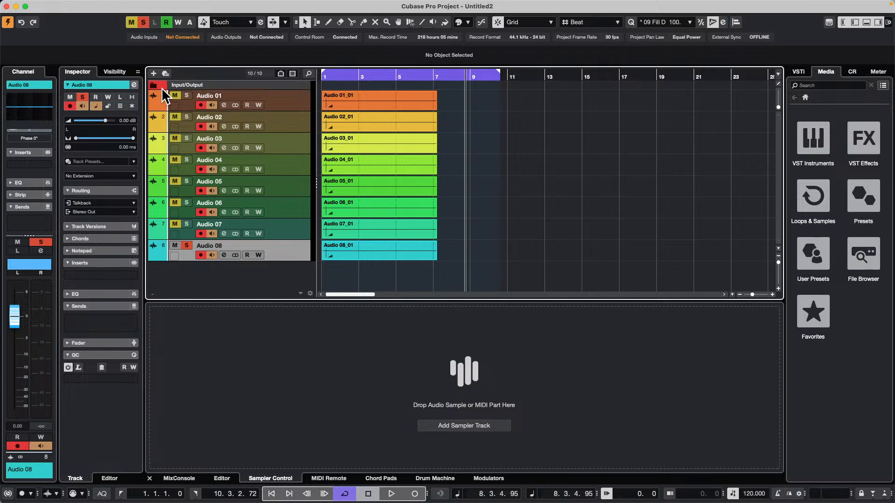
Select all eight tracks and colorize them together, trying several palette colors and finishing with Color 13
click(281, 94)
shift+click(278, 254)
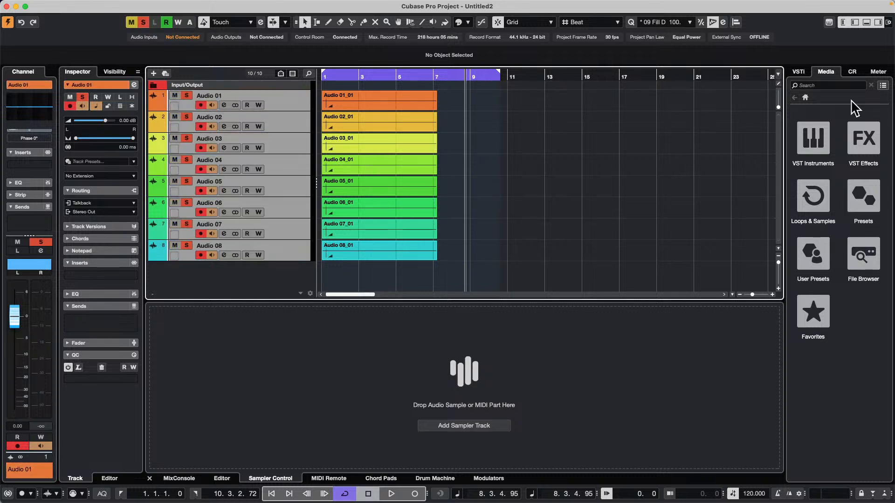
click(467, 22)
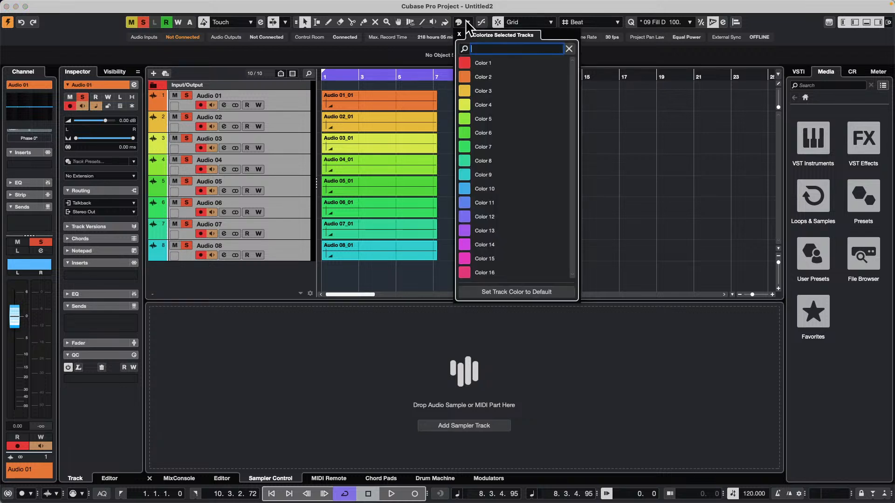
click(467, 65)
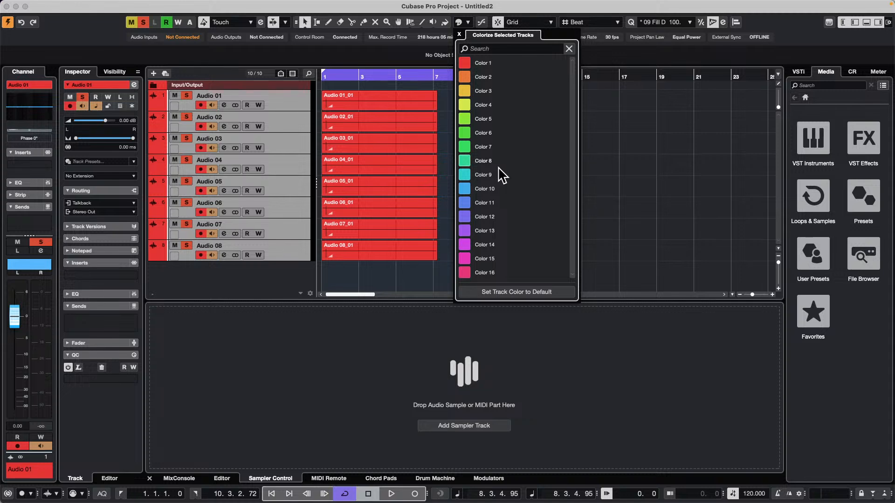
click(490, 201)
click(496, 162)
click(496, 120)
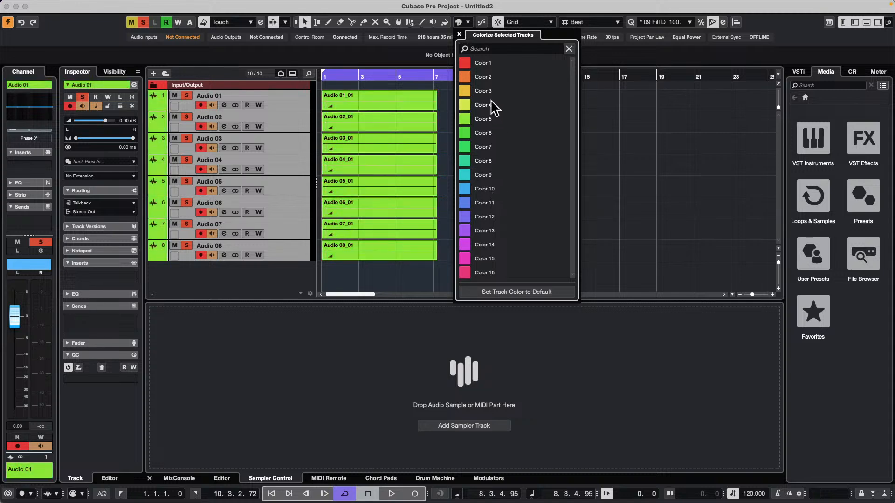
click(496, 162)
click(495, 230)
click(293, 107)
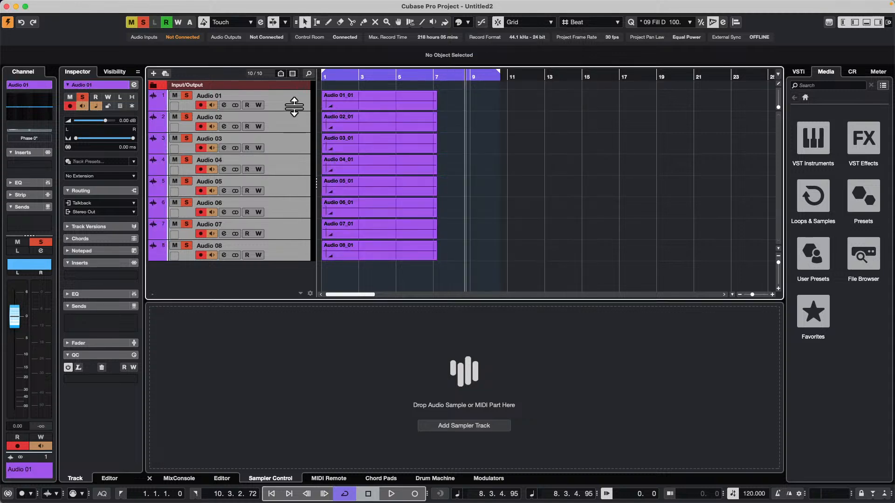
Select tracks Audio 01, Audio 03, Audio 05 and Audio 07 and colorize them with Color 6
click(292, 107)
right_click(295, 140)
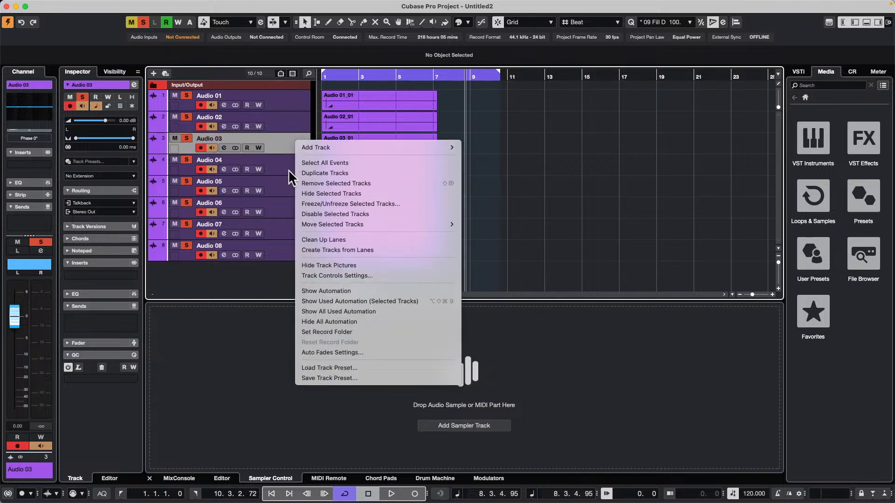
super+click(290, 99)
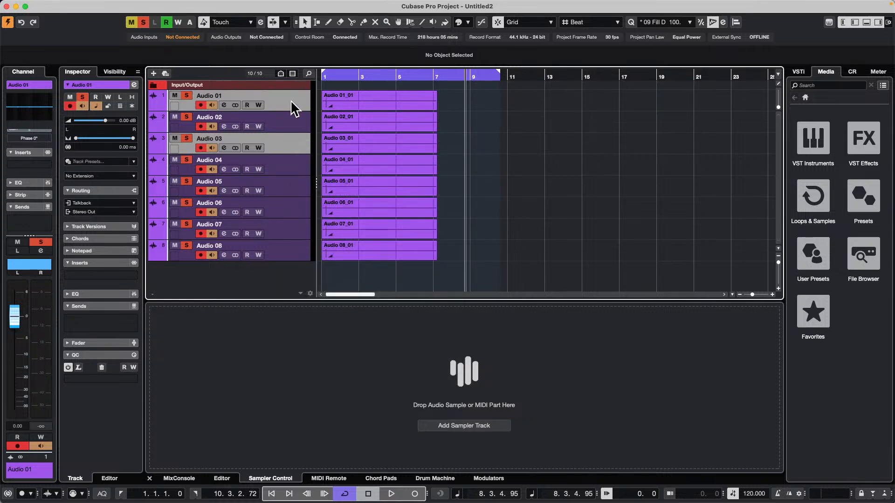
super+click(292, 185)
super+click(291, 231)
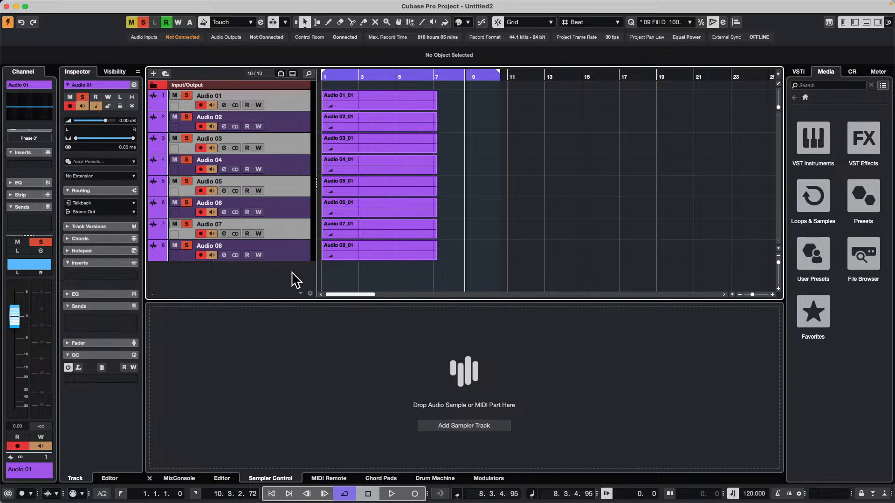
click(458, 22)
click(466, 74)
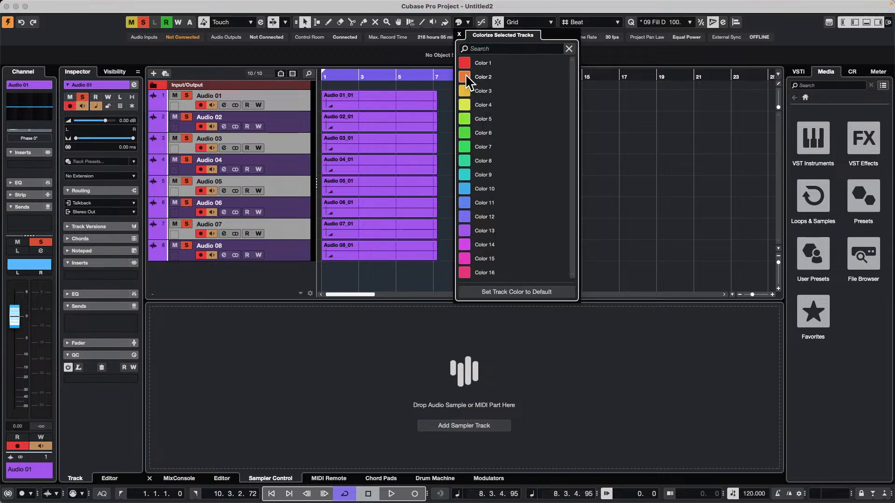
click(463, 130)
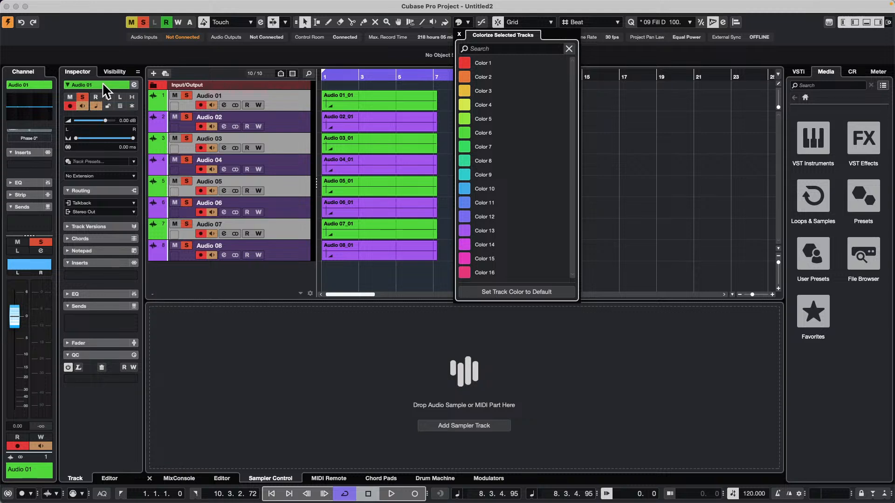
Cycle through the palette colors for Audio 01 from its track name, closing the Colorize palette and finishing on Color 8
scroll(102, 82, up, 2)
scroll(102, 82, down, 1)
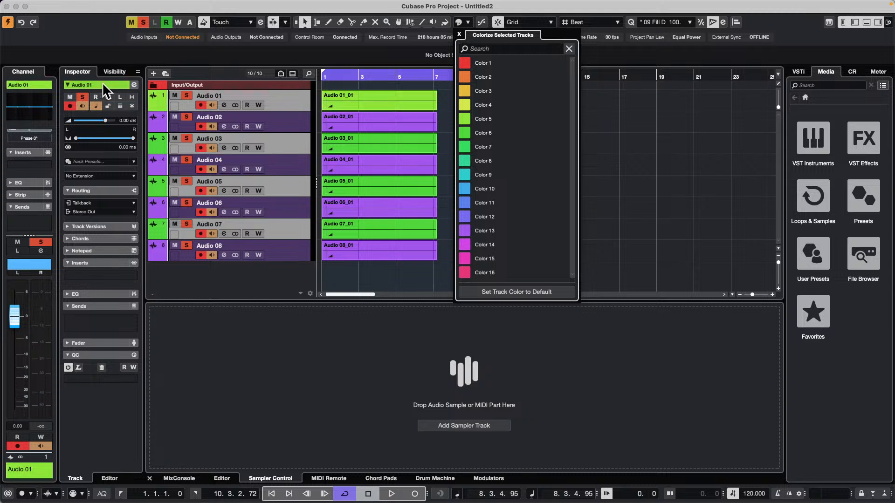
click(459, 34)
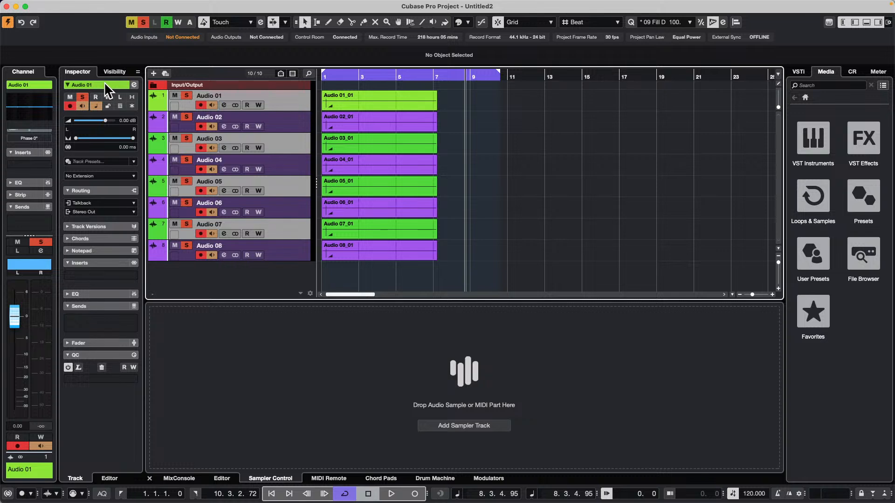
scroll(104, 82, up, 2)
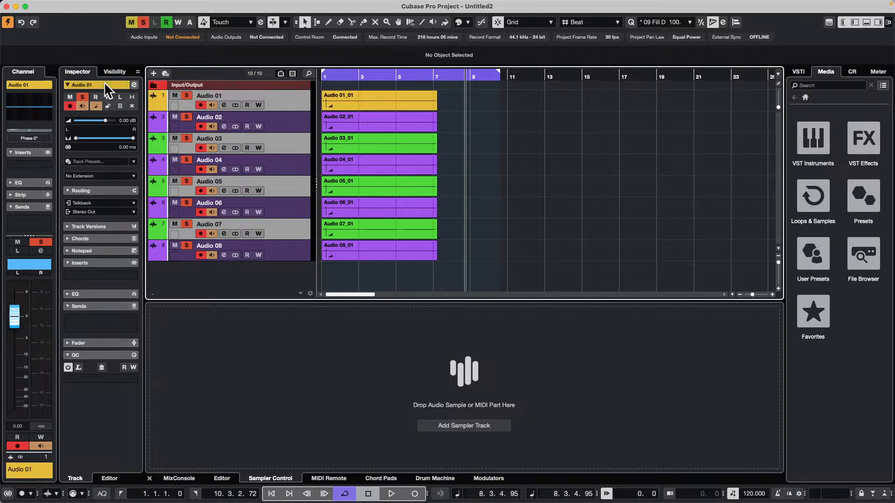
scroll(104, 82, down, 3)
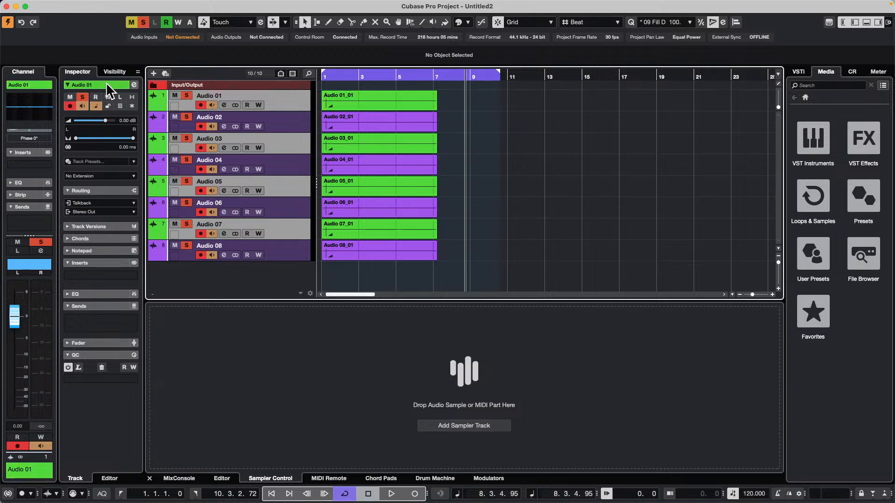
scroll(106, 82, up, 4)
scroll(106, 82, down, 3)
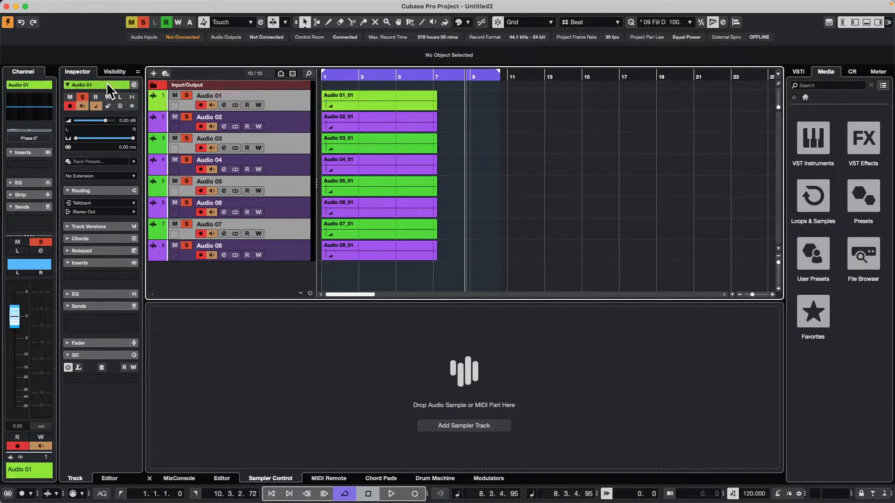
scroll(107, 83, down, 1)
scroll(107, 83, up, 1)
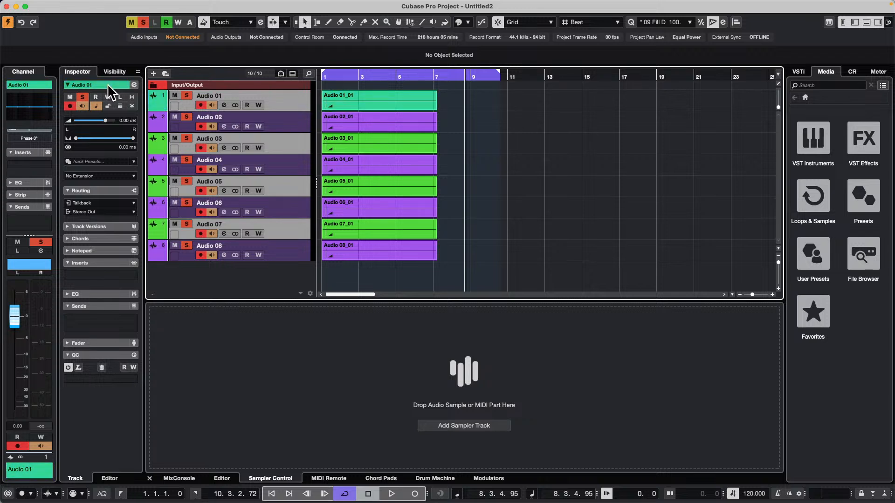
Open the Choose Track Color palette for Audio 01 from the track list, and close it
click(154, 105)
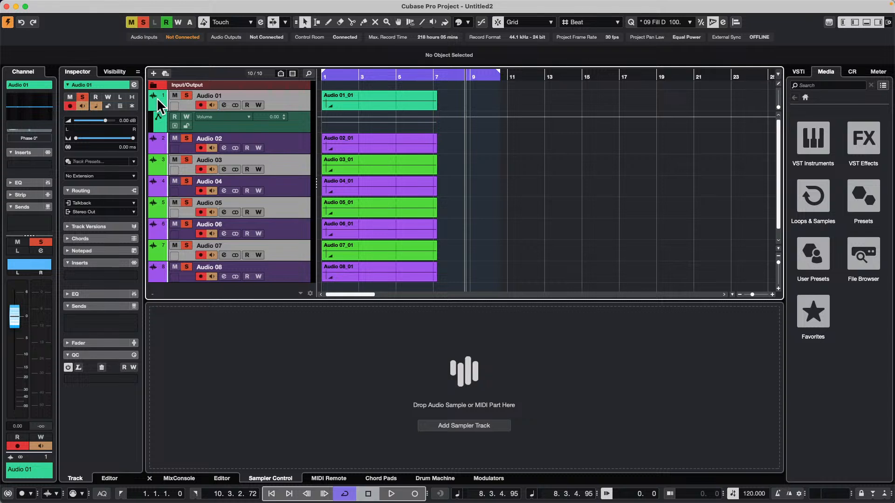
click(153, 103)
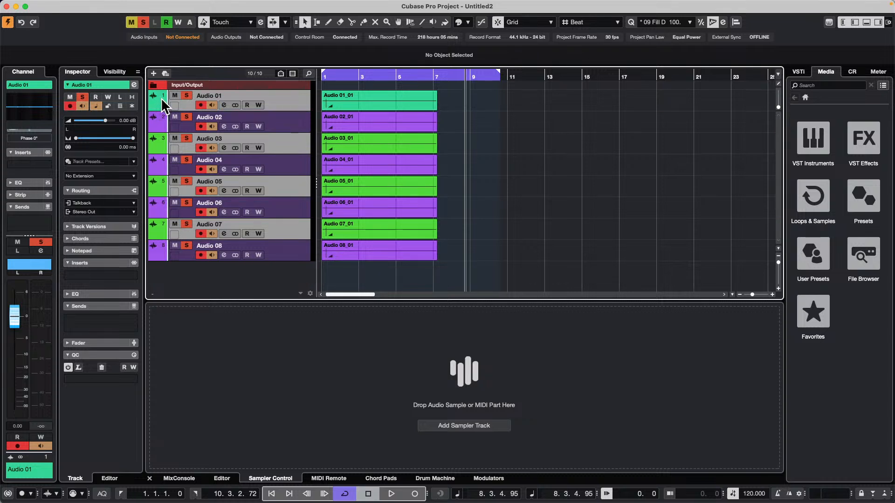
click(161, 99)
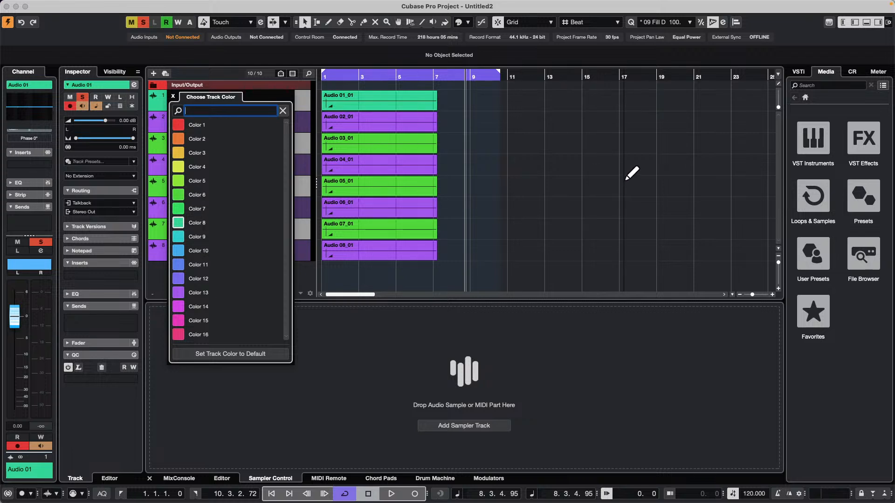
click(543, 177)
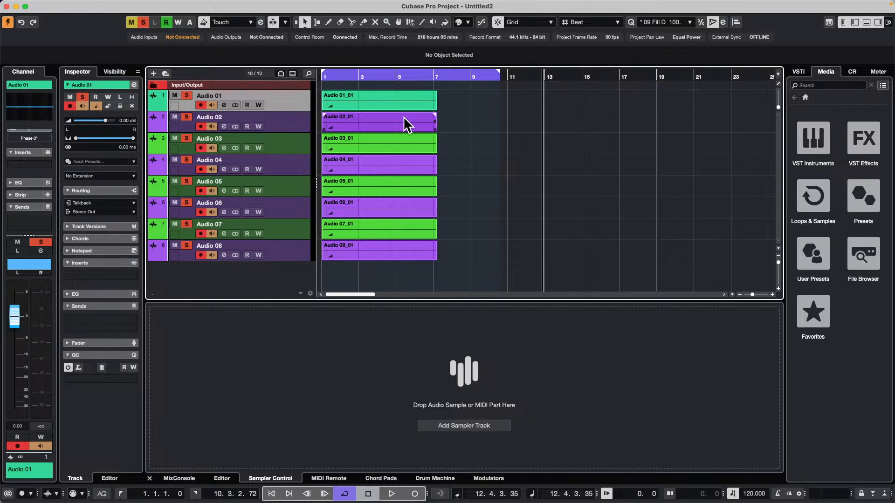
Select the audio events on all eight tracks and duplicate them twice, placing the copies end to end from bar 7 and bar 13
drag(466, 95, 385, 303)
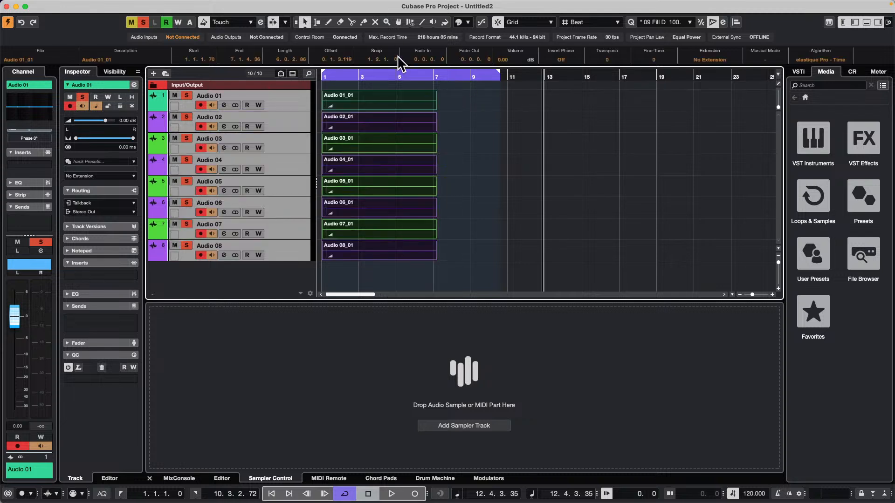
drag(378, 106, 625, 99)
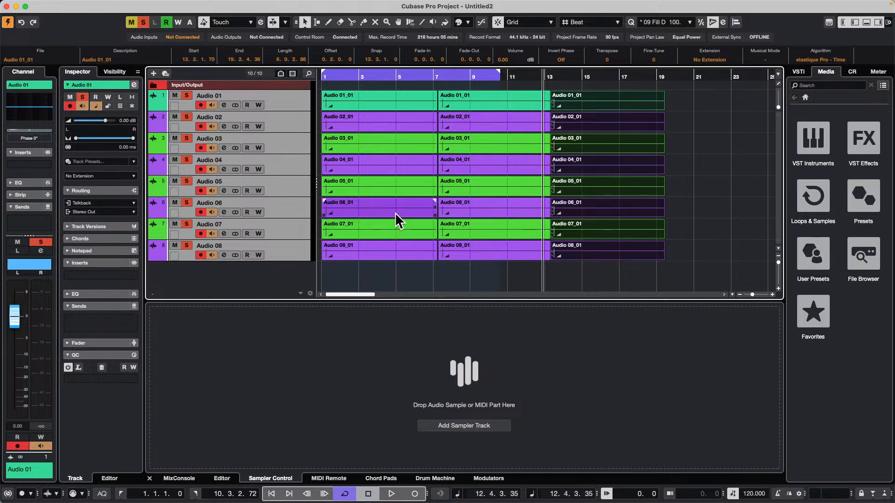
Try to colorize the selected events starting at bar 13 with Color 1, and undo the recoloring
click(283, 109)
shift+click(285, 254)
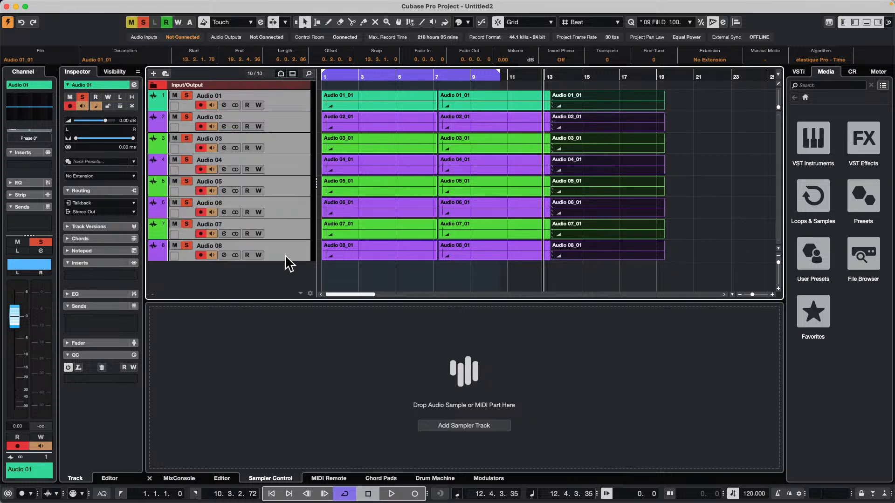
click(469, 22)
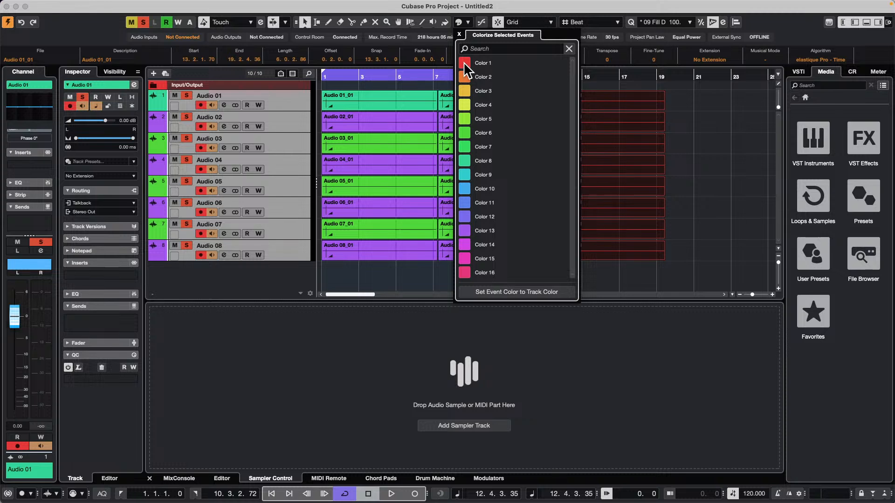
click(711, 138)
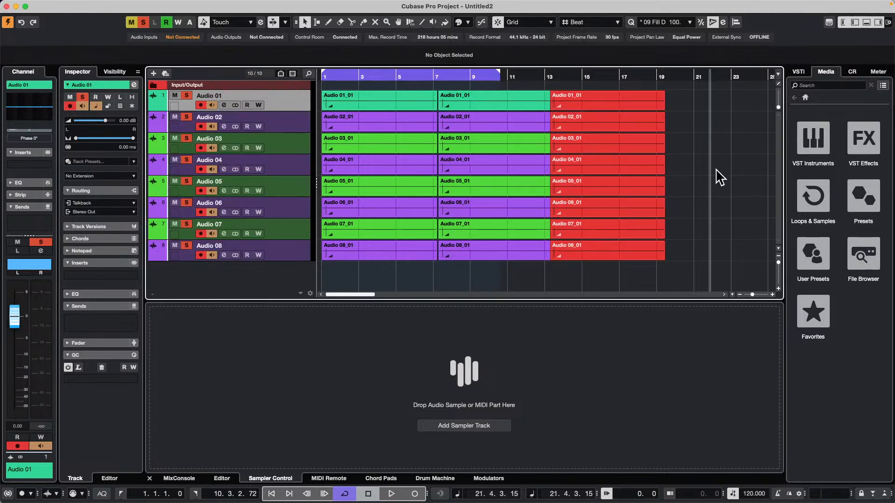
key(super+z)
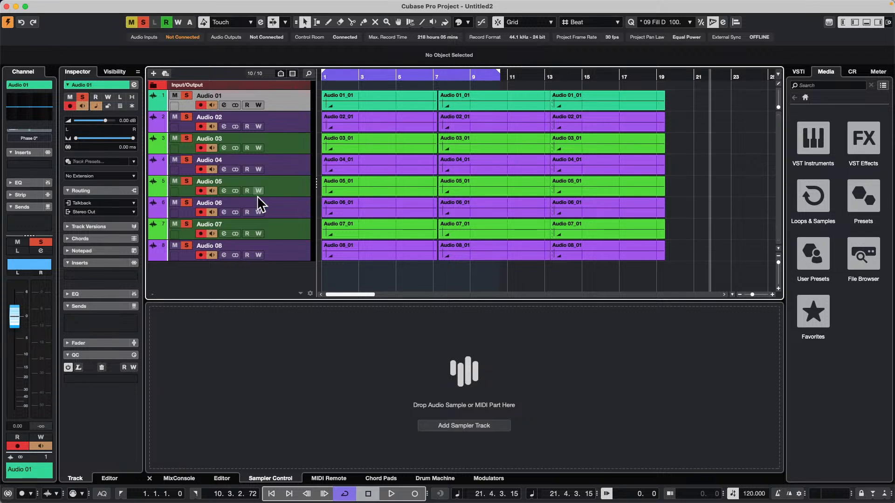
Select all eight audio tracks and colorize them with Color 1
shift+click(289, 252)
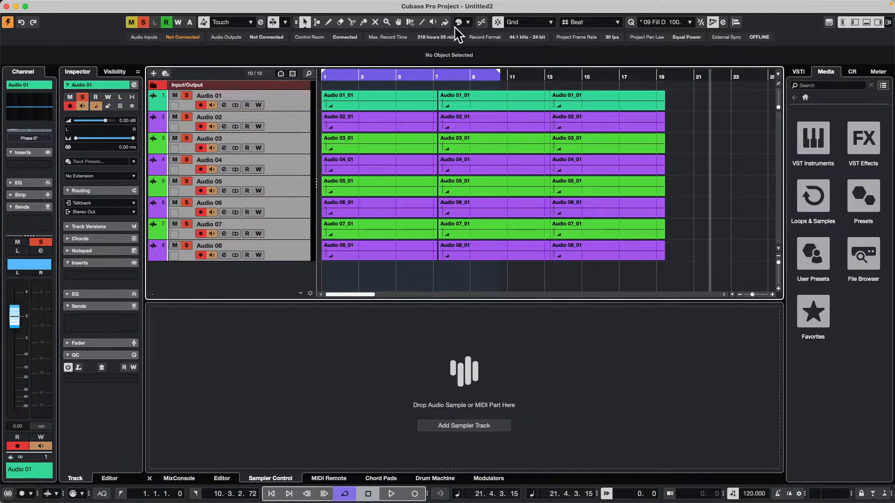
click(467, 23)
click(468, 61)
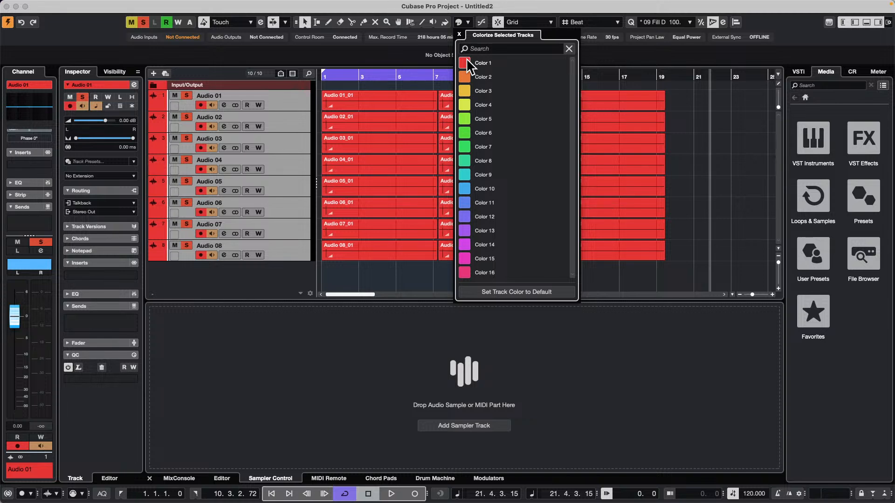
click(720, 145)
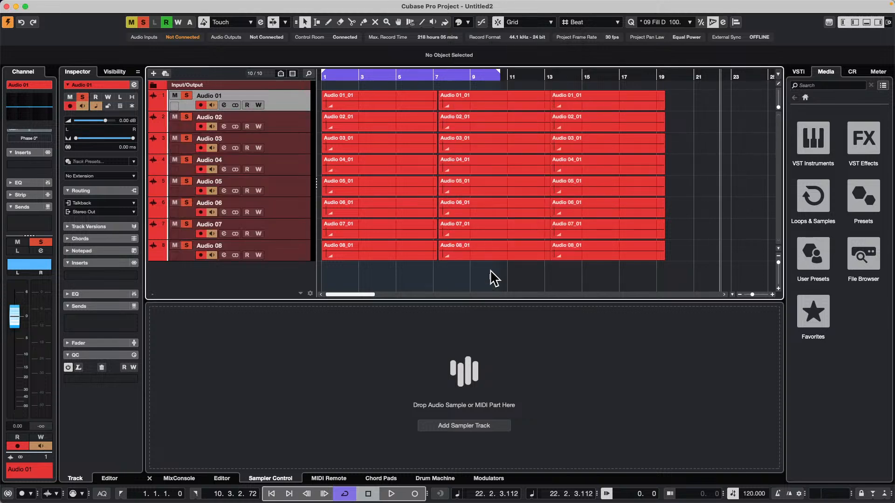
Select the middle events starting at bar 7 on all eight tracks and colorize them with Color 7
drag(490, 278, 500, 96)
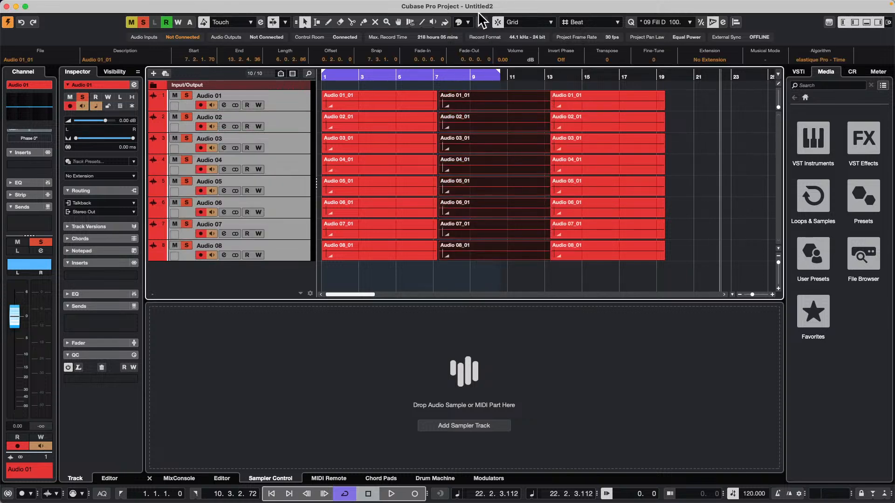
click(467, 22)
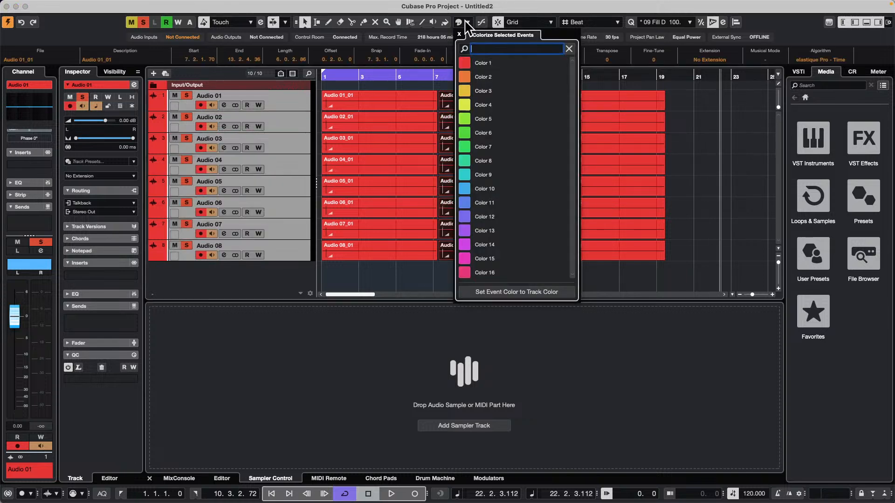
click(478, 146)
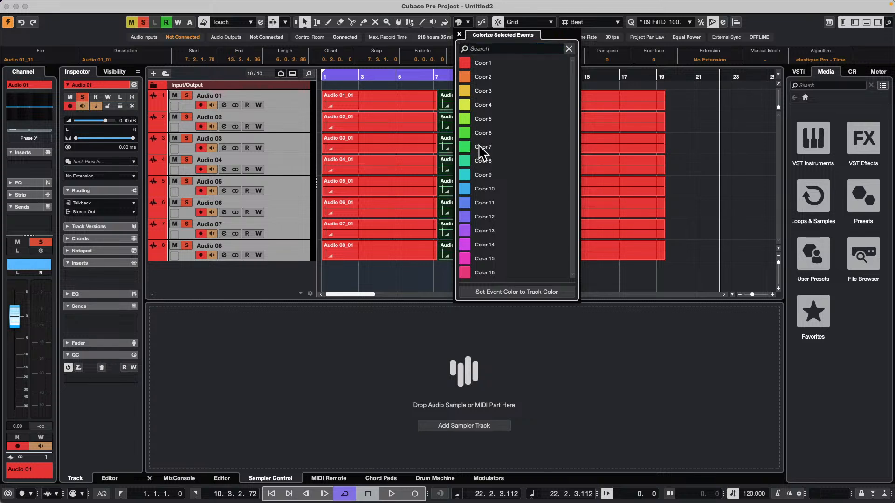
click(395, 276)
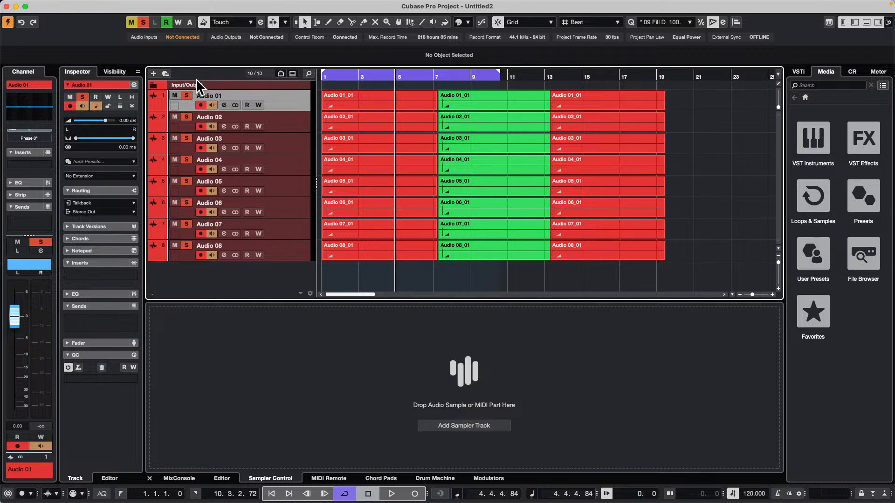
Select all eight audio tracks and colorize them with Color 12
shift+click(286, 247)
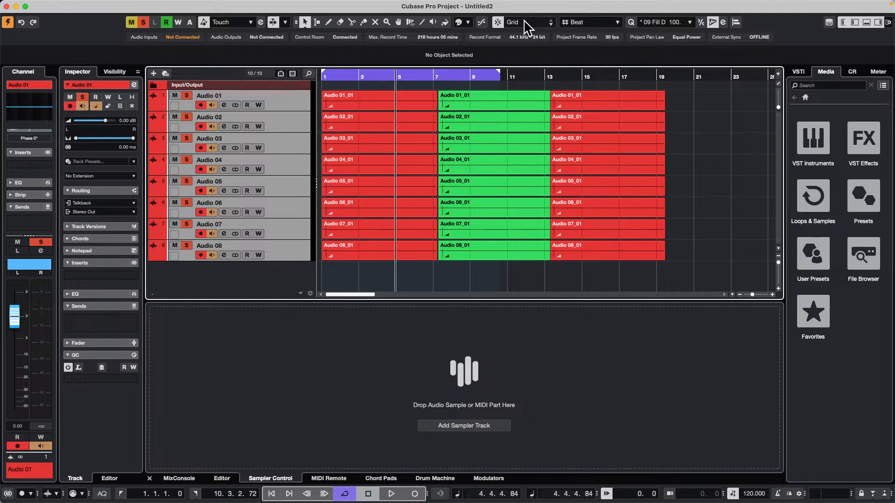
click(468, 22)
click(466, 214)
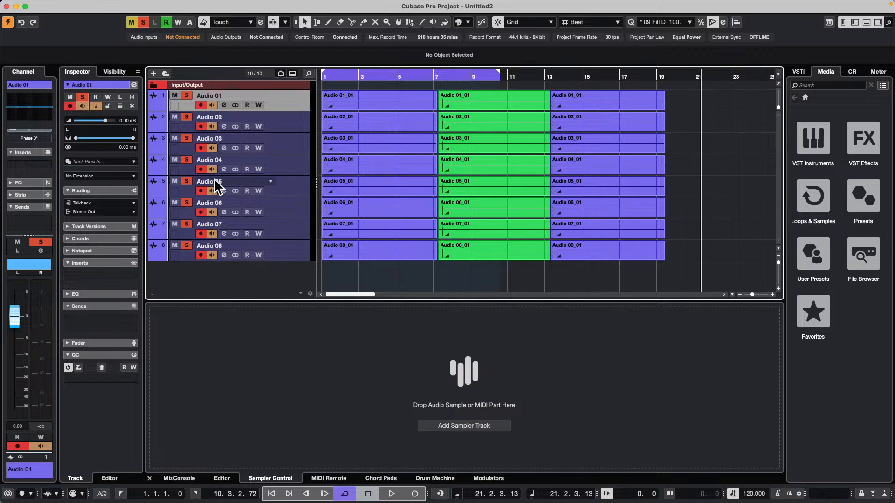
Open the Colorize Selected Tracks palette for all eight tracks, and close it by selecting only Audio 01
shift+click(277, 248)
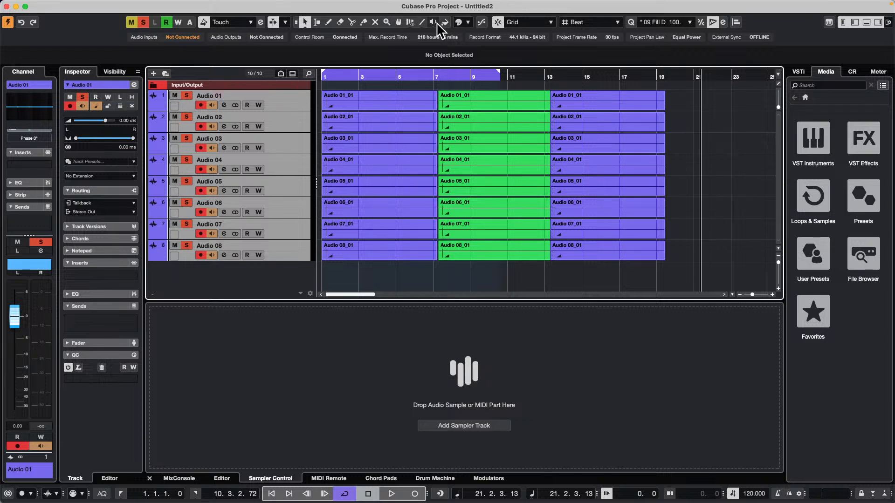
click(467, 22)
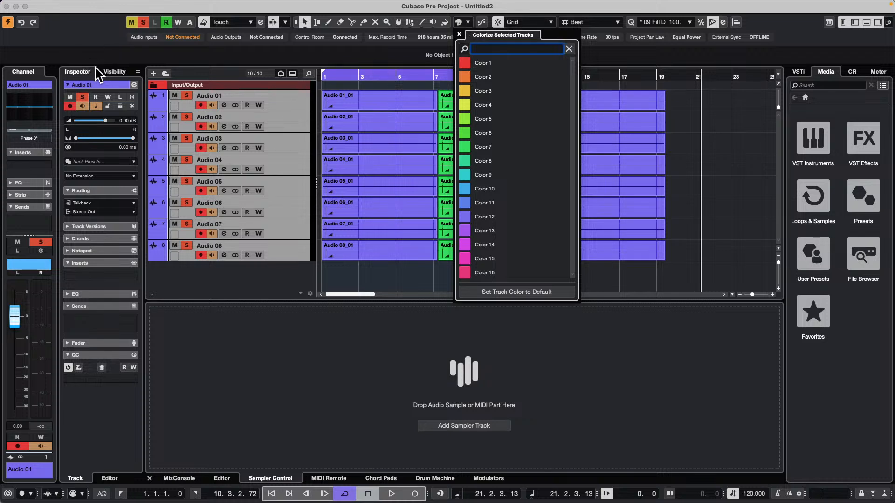
click(294, 100)
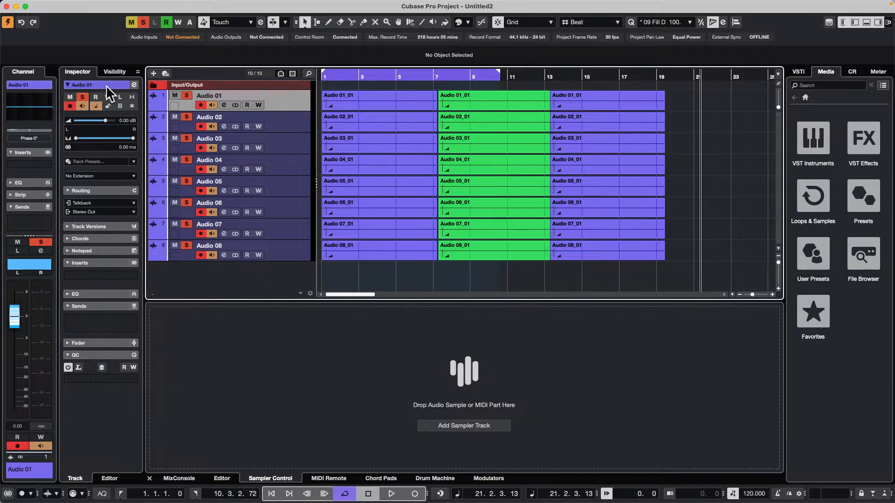
Cycle Audio 01's color from its track name to Color 14, and check it in the Choose Track Color palette
scroll(102, 83, down, 1)
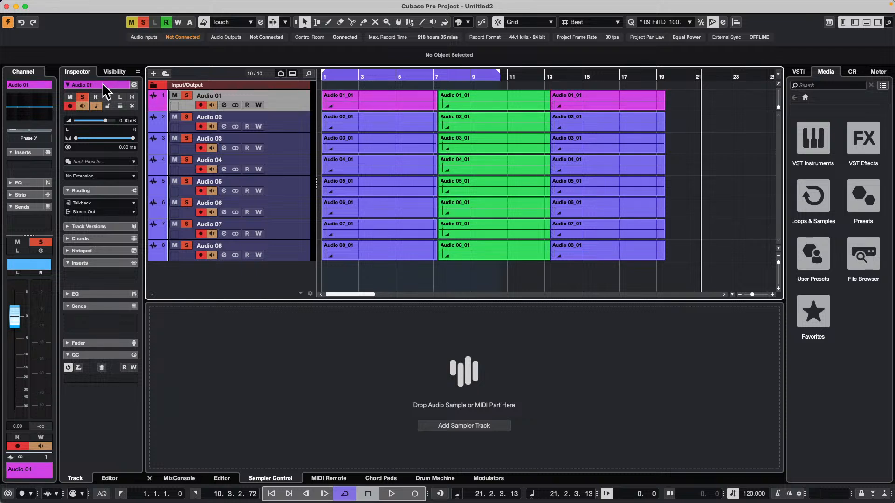
click(160, 97)
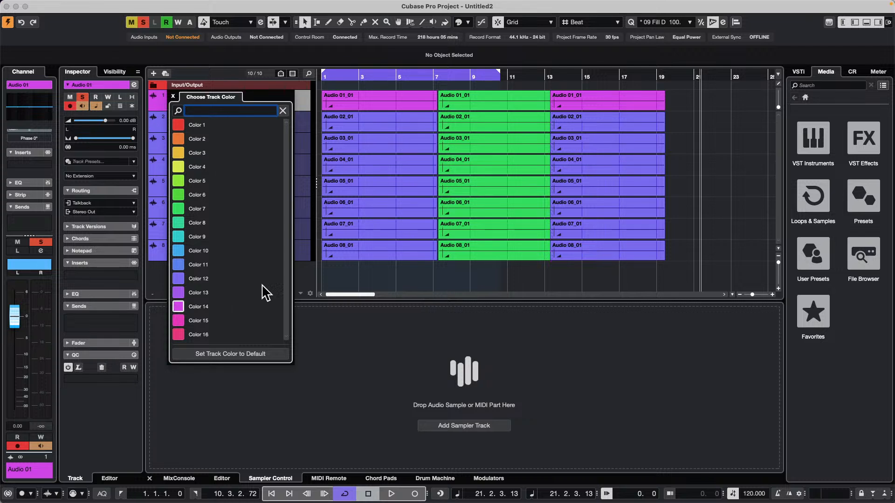
click(368, 269)
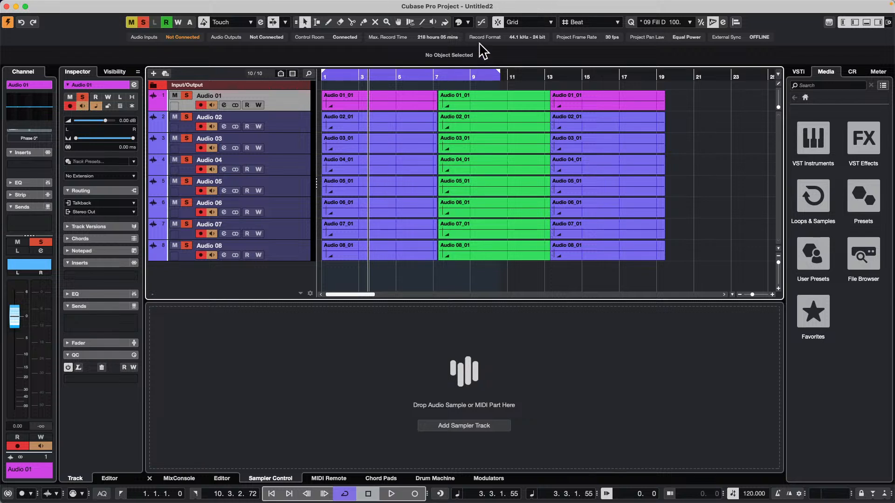
Select the middle events starting at bar 7 on all eight tracks and colorize them with Color 1
click(491, 104)
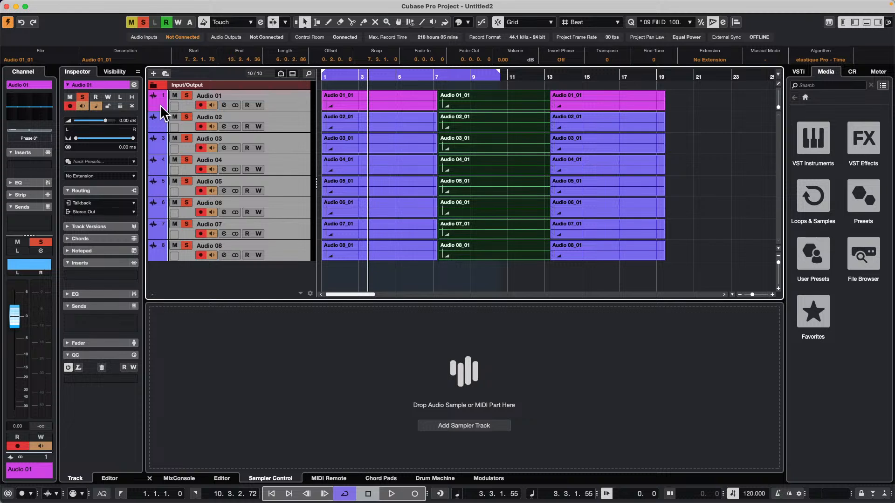
click(468, 22)
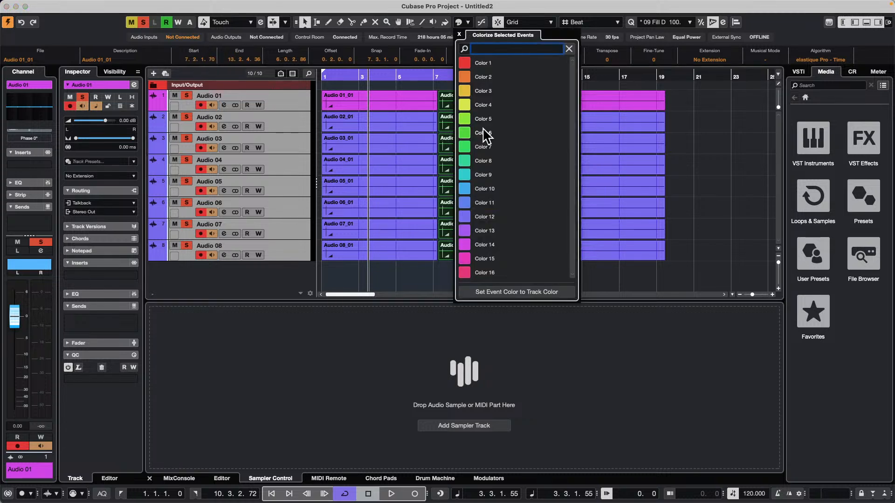
click(484, 63)
click(737, 147)
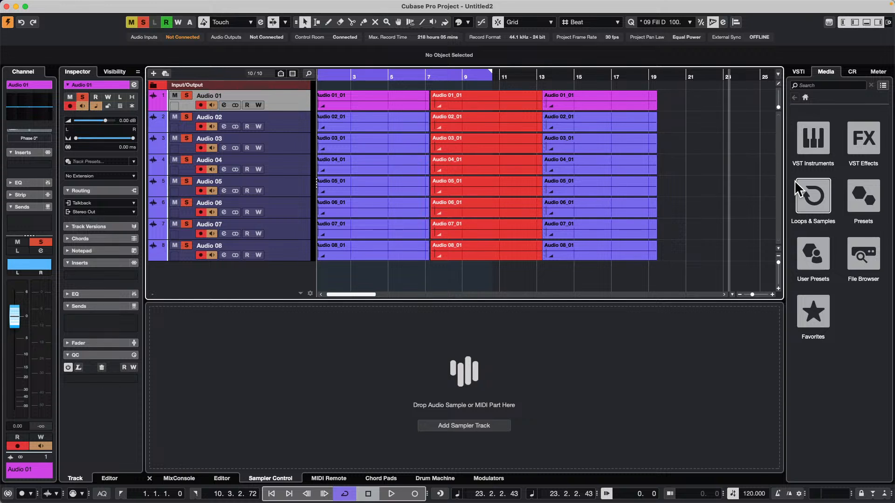
Select all eight tracks and colorize them together, trying several palette colors and finishing with Color 10
shift+click(294, 247)
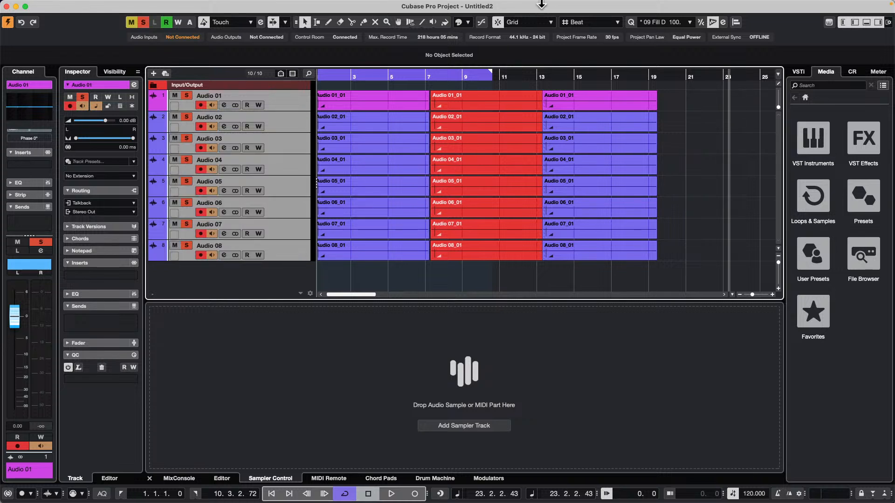
click(469, 21)
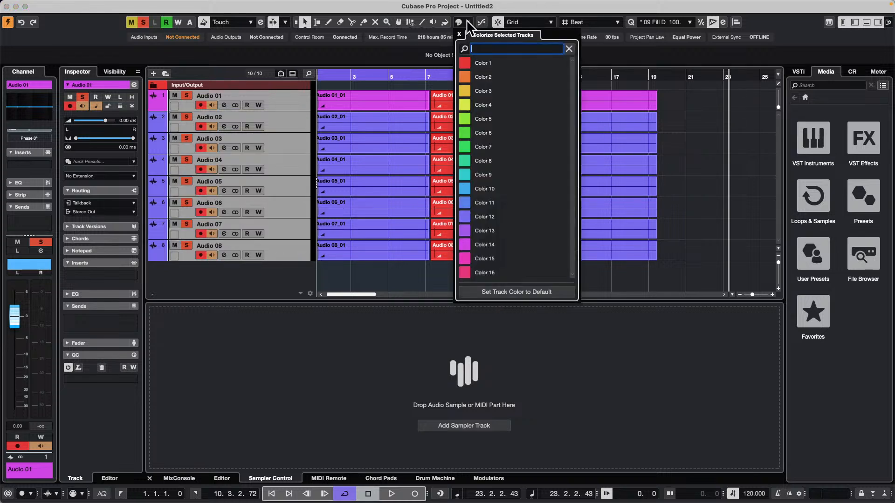
click(465, 62)
click(466, 115)
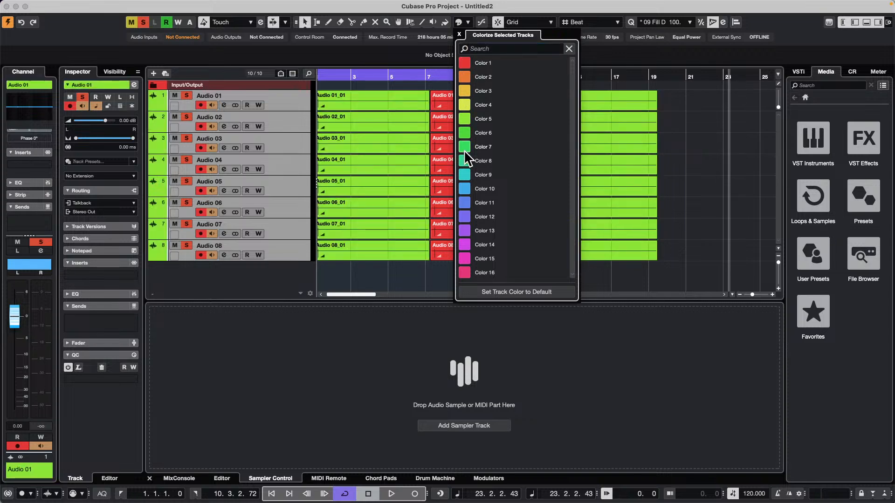
click(463, 149)
click(466, 186)
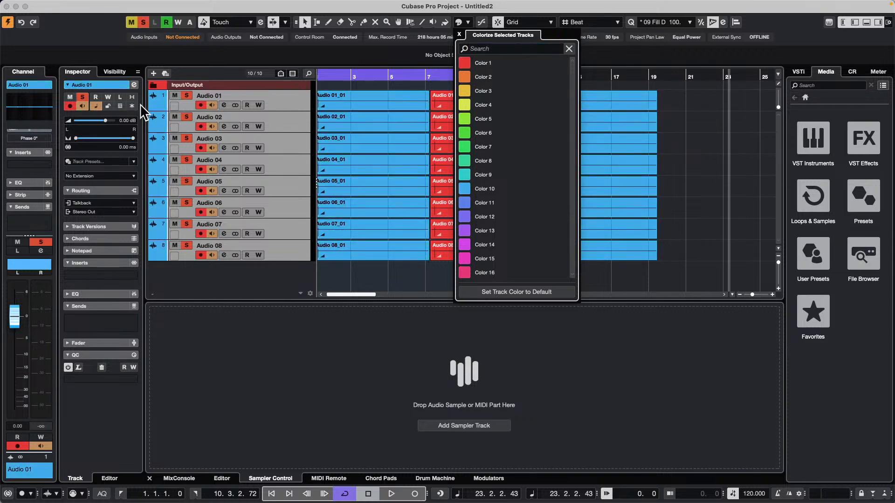
Show the Volume automation lane of Audio 01 and cycle that track's color from its track name to purple
click(153, 105)
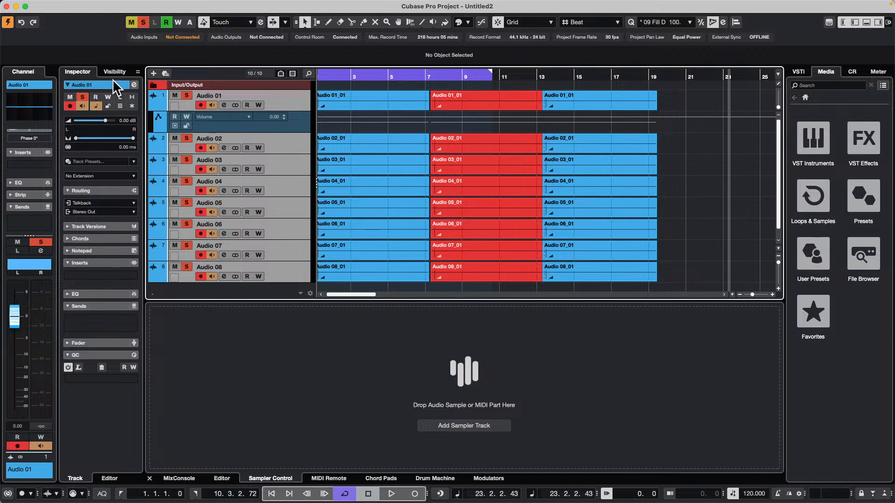
scroll(112, 83, up, 3)
scroll(112, 84, up, 4)
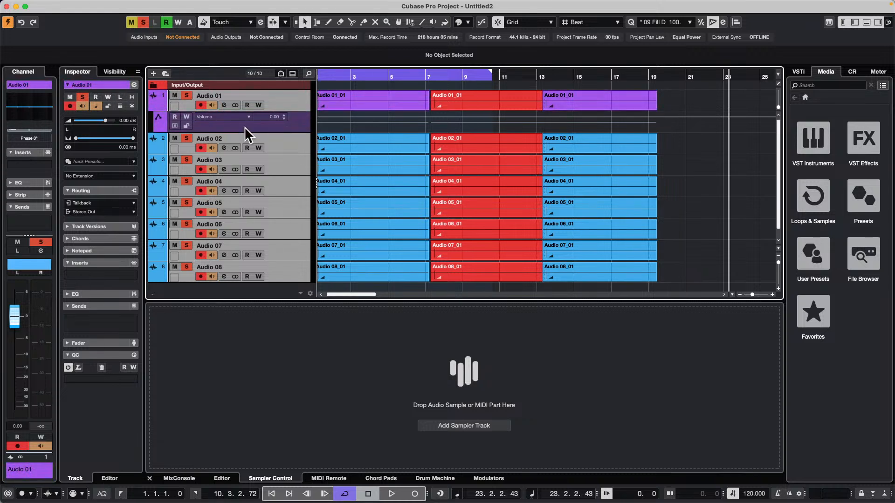
Open the Colorize Selected Tracks palette for the selected audio tracks again, and close it without choosing a color
click(460, 23)
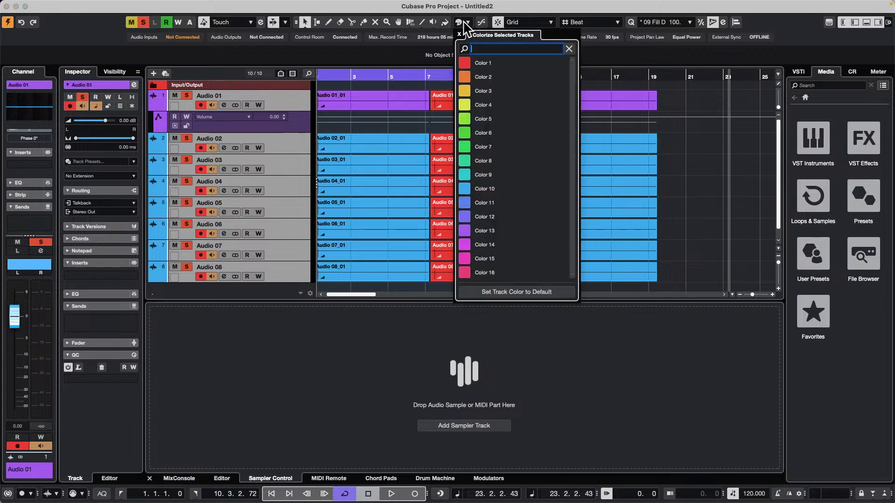
right_click(697, 145)
click(696, 142)
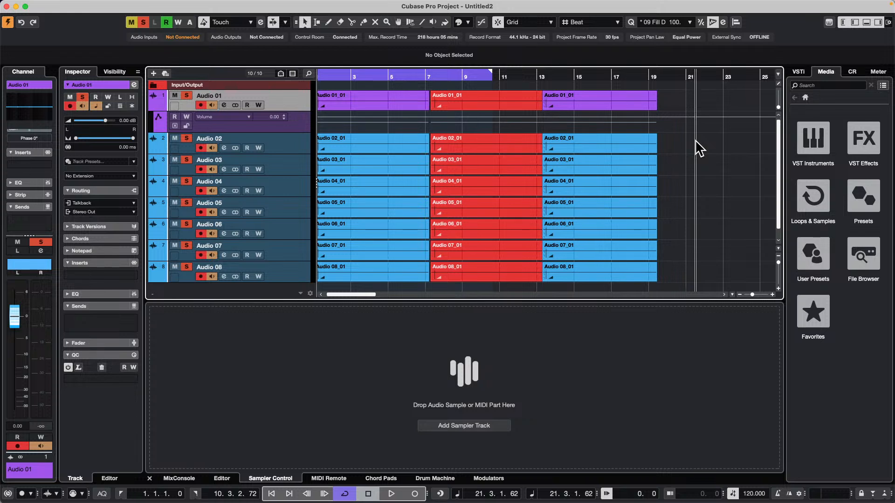
Open the Preferences and look through the list of preference presets, closing the dialog without choosing one
mouse_move(100, 3)
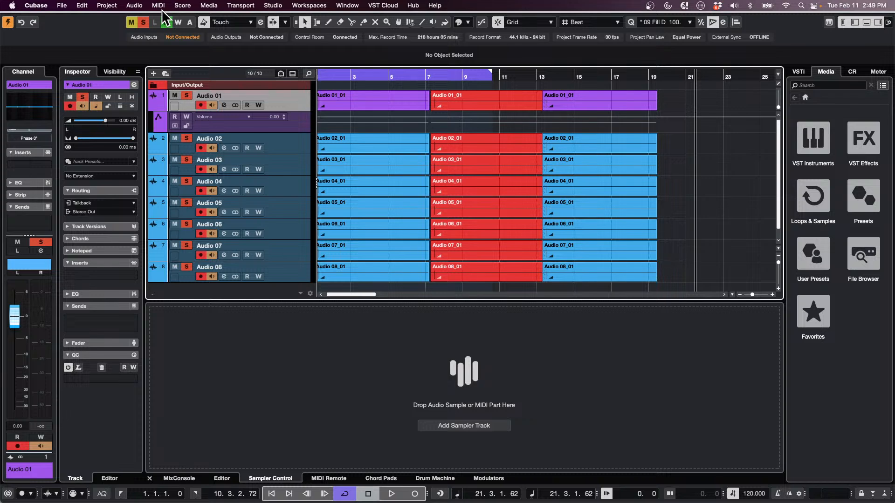
click(134, 6)
mouse_move(81, 5)
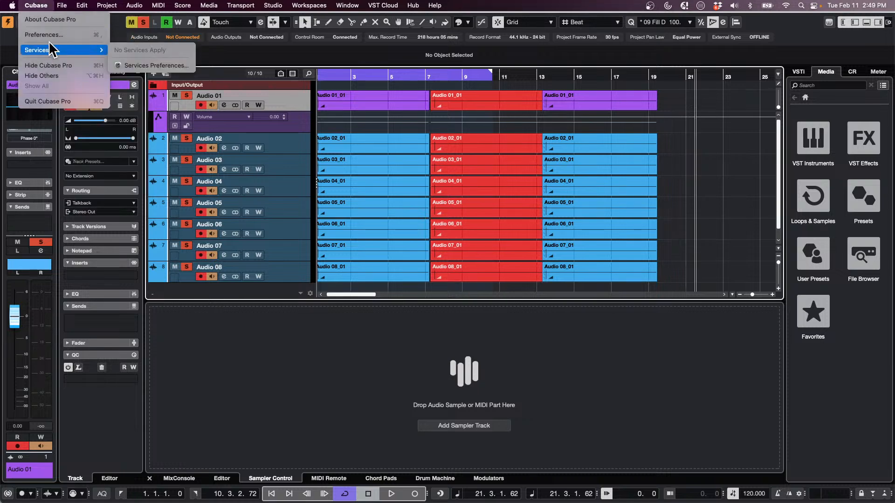
click(44, 35)
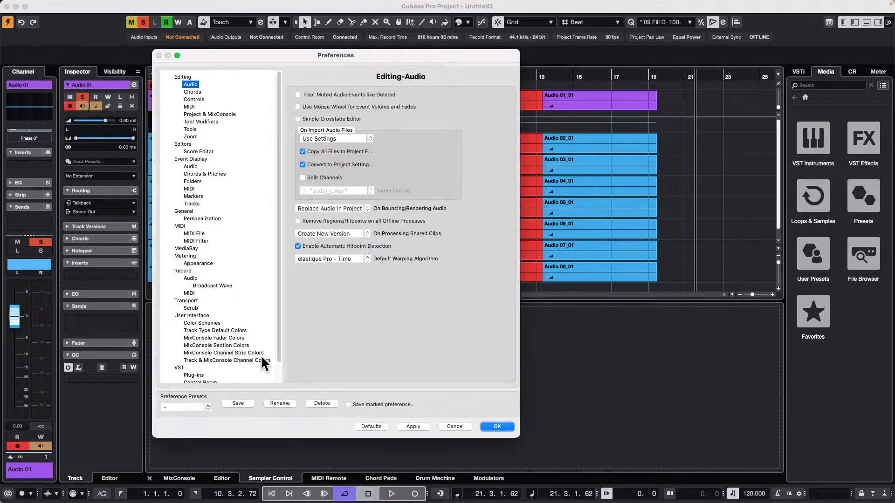
click(208, 405)
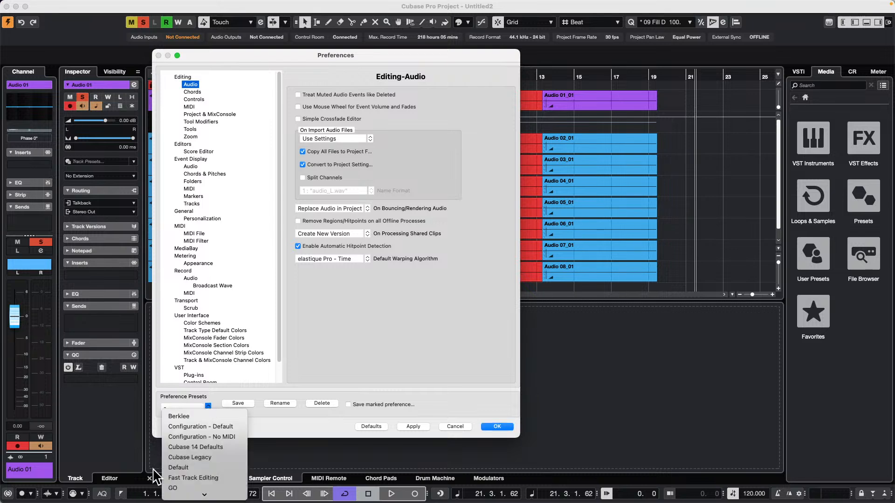
click(222, 382)
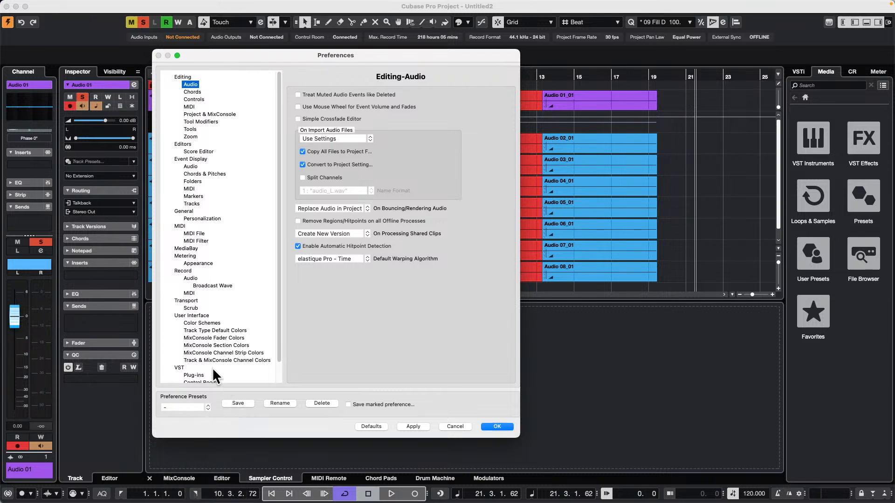
click(499, 426)
Open the Profile Manager to examine the available profiles and their management options, and close it
click(112, 6)
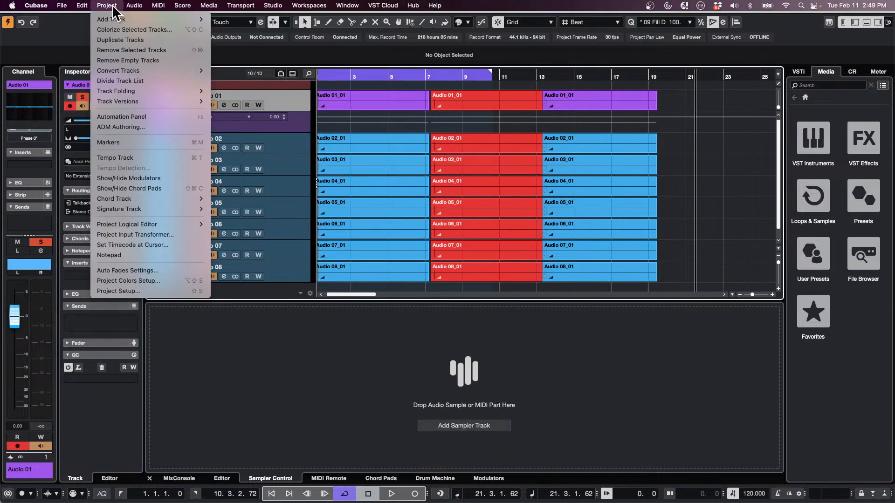
mouse_move(82, 6)
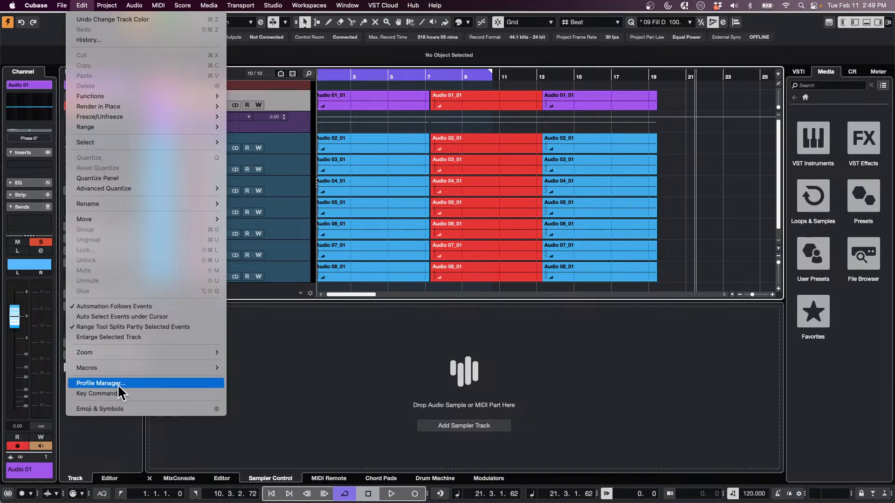
click(115, 384)
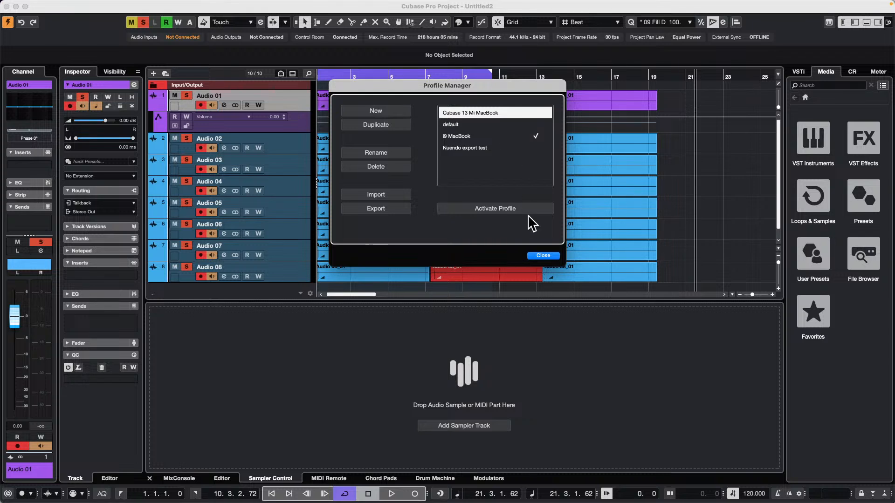
click(549, 255)
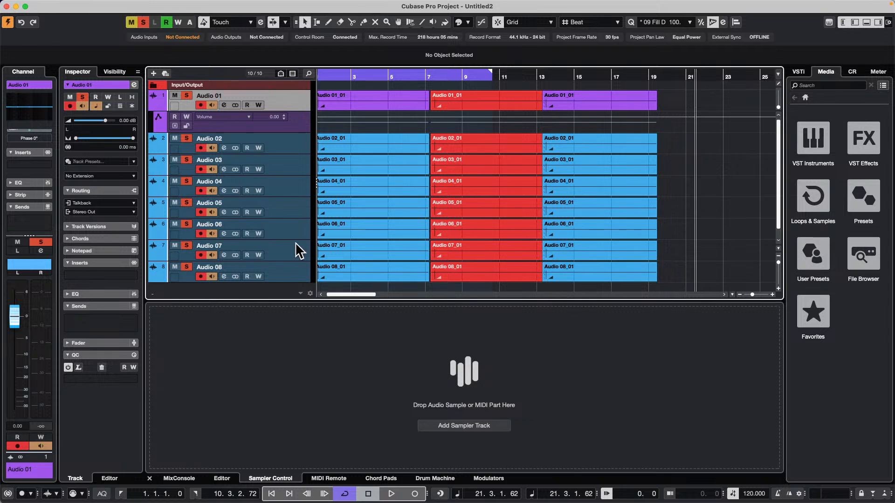
Add one instrument track below the audio tracks using the Backbone drum instrument, with All MIDI Inputs and Stereo Out
scroll(238, 251, down, 1)
right_click(278, 287)
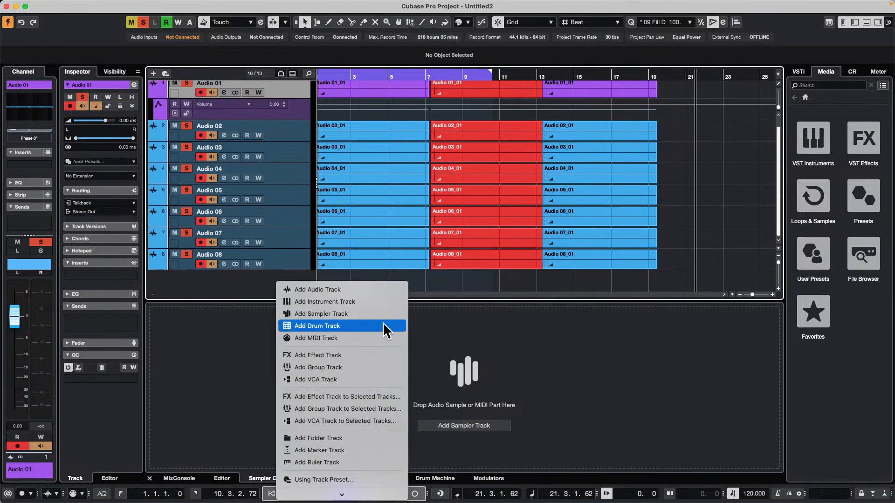
click(387, 302)
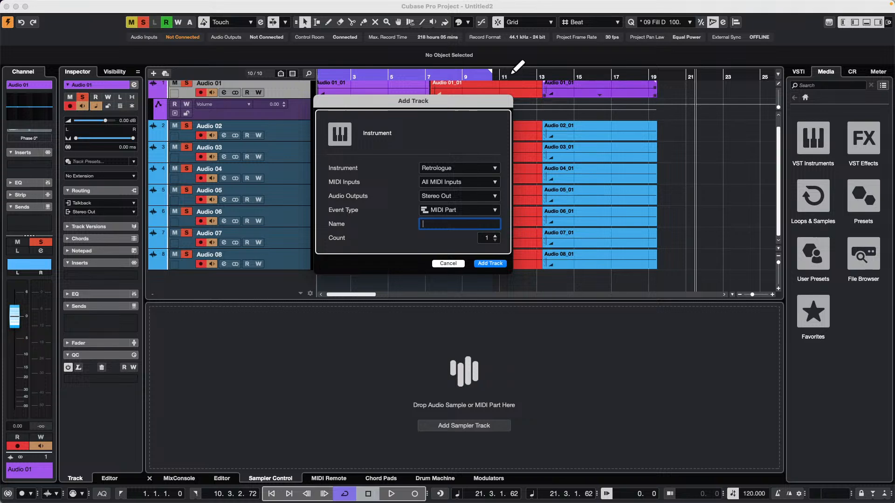
click(466, 168)
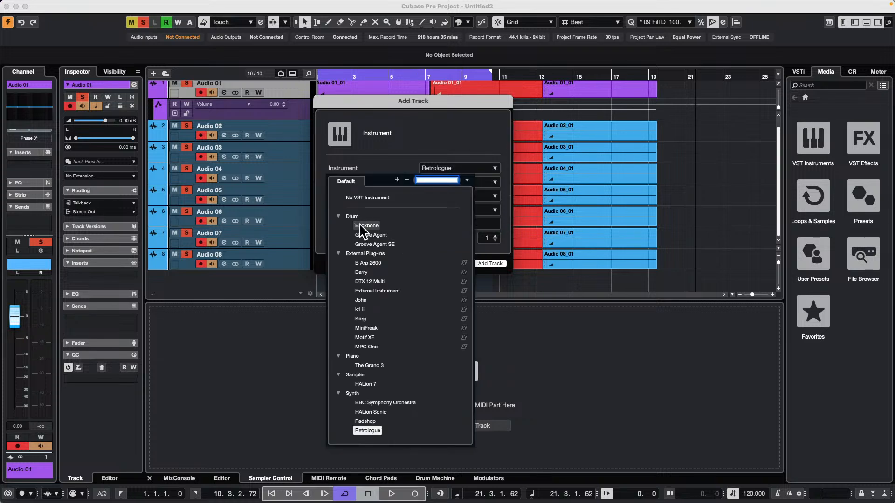
click(367, 238)
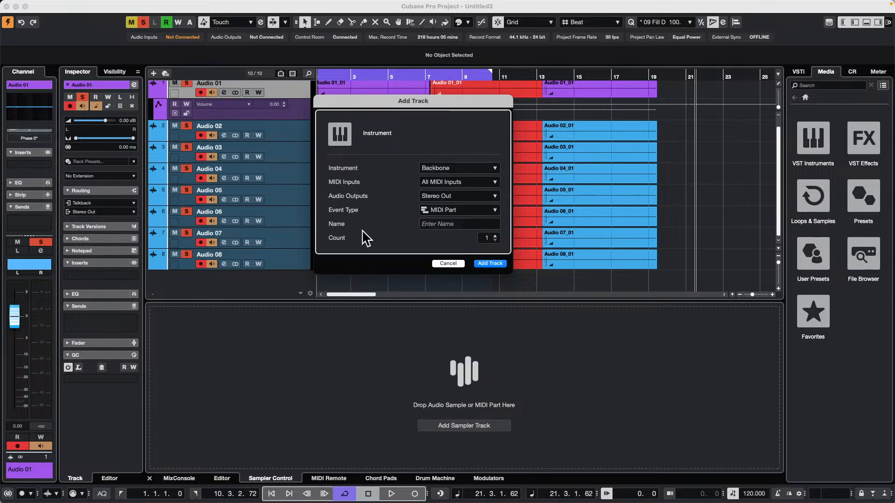
click(497, 262)
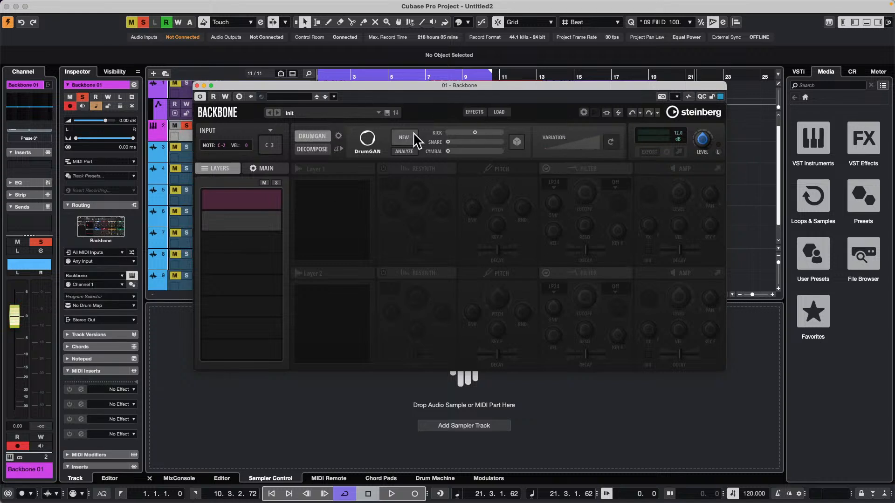
Load Angklung 001 Transient into Backbone's first layer, audition it, and close the layer browser
mouse_move(254, 223)
click(240, 200)
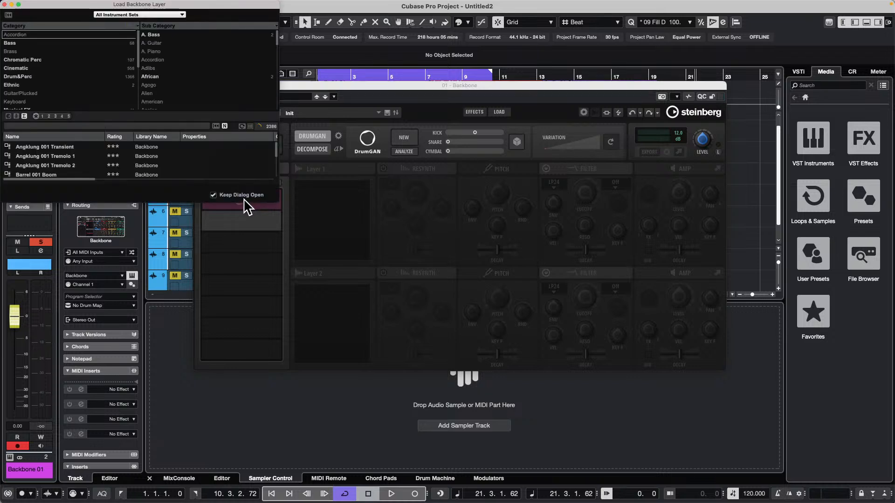
double_click(69, 148)
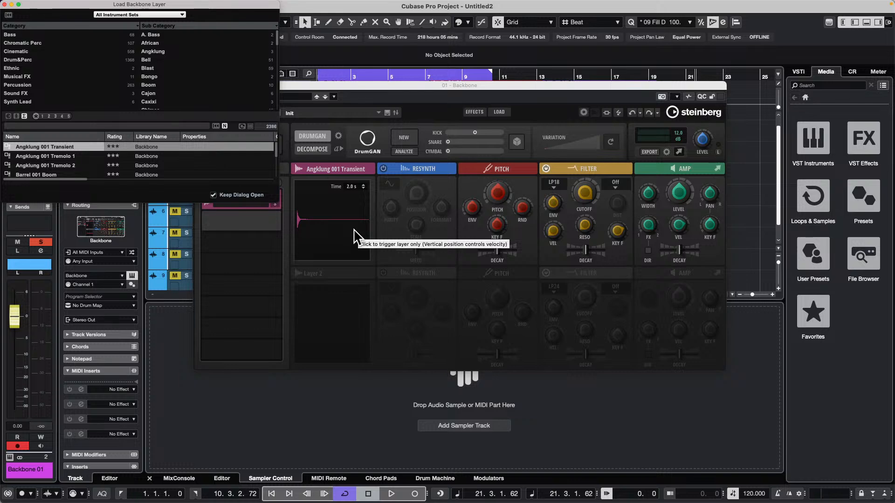
click(354, 235)
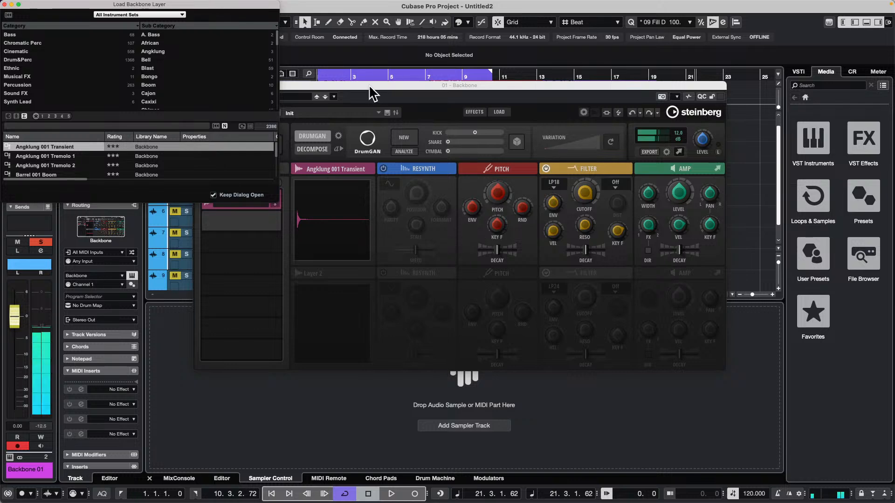
drag(368, 85, 455, 152)
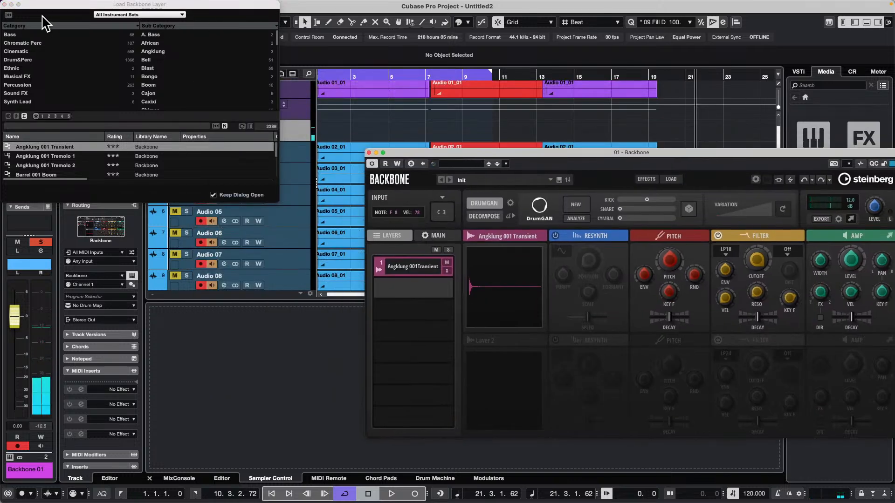
click(5, 4)
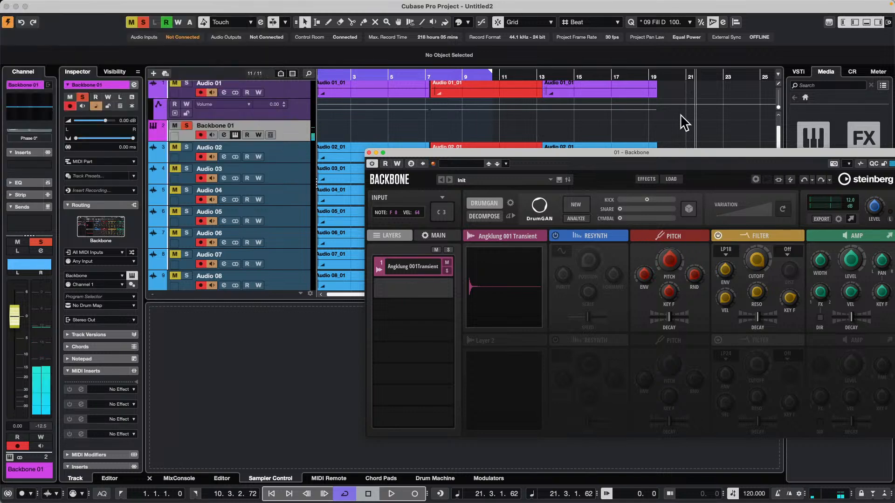
drag(557, 152, 404, 26)
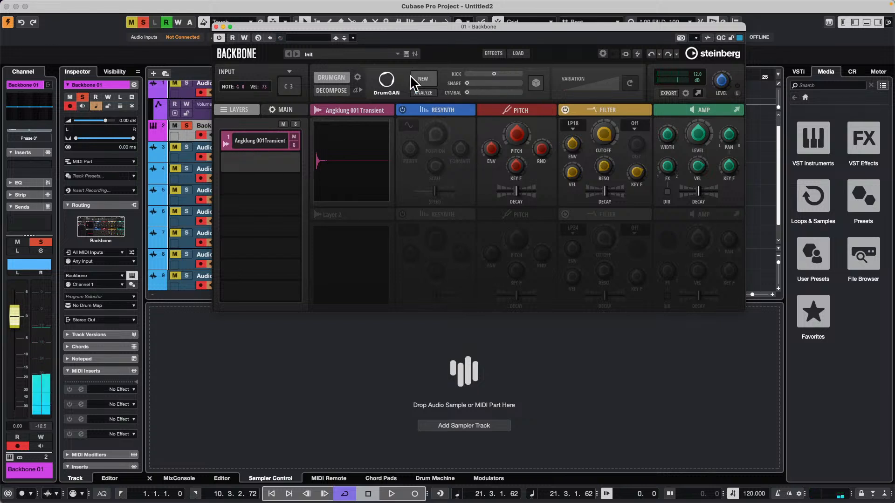
Generate a new DrumGAN sound in the first layer and set the Control Room main level to 6.02 dB
click(430, 79)
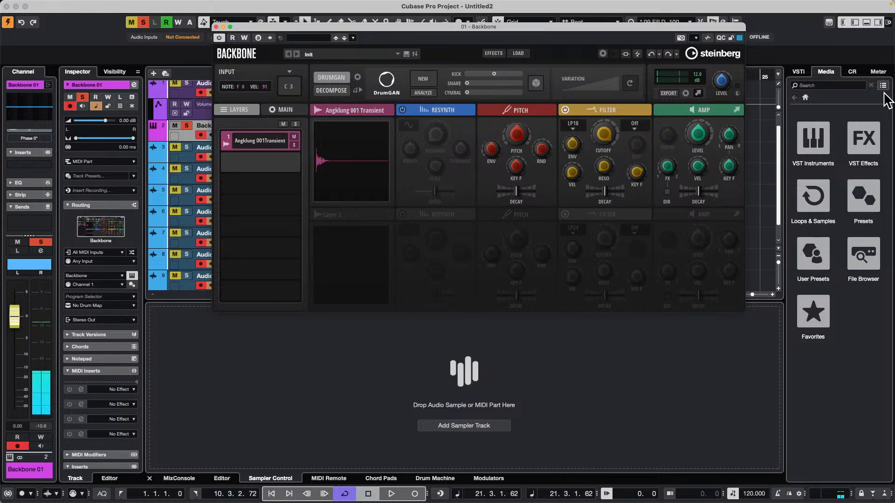
click(856, 73)
drag(844, 348, 844, 329)
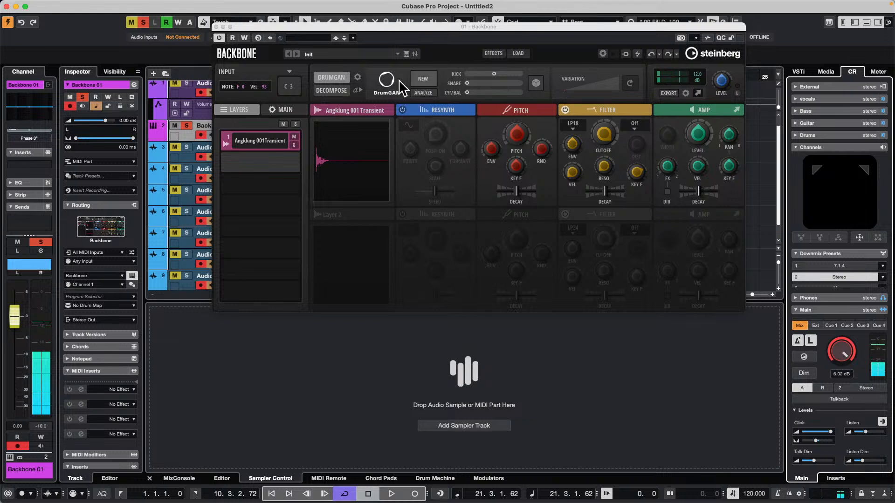
Generate several more new DrumGAN sounds for the first layer and raise the Kick amount slightly
click(423, 77)
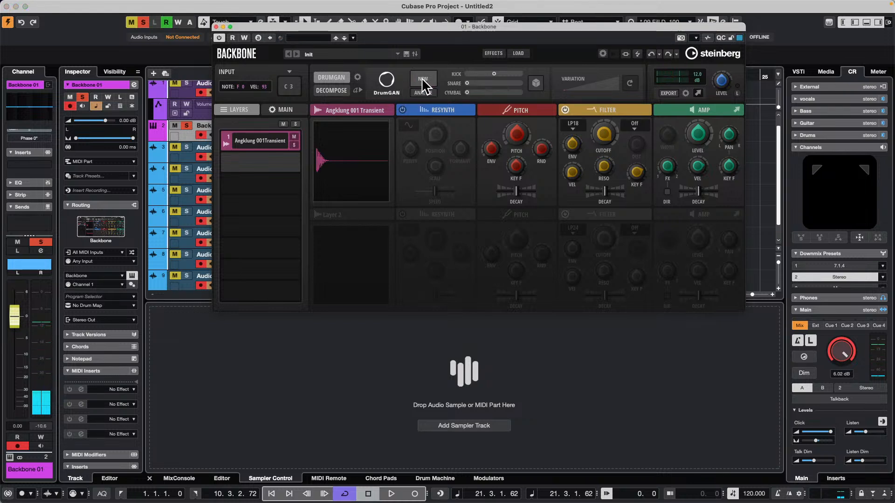
click(421, 78)
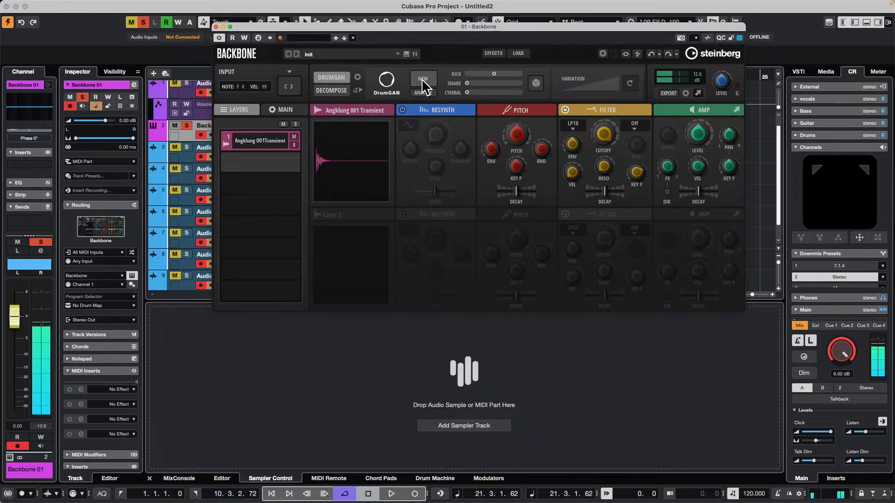
click(422, 78)
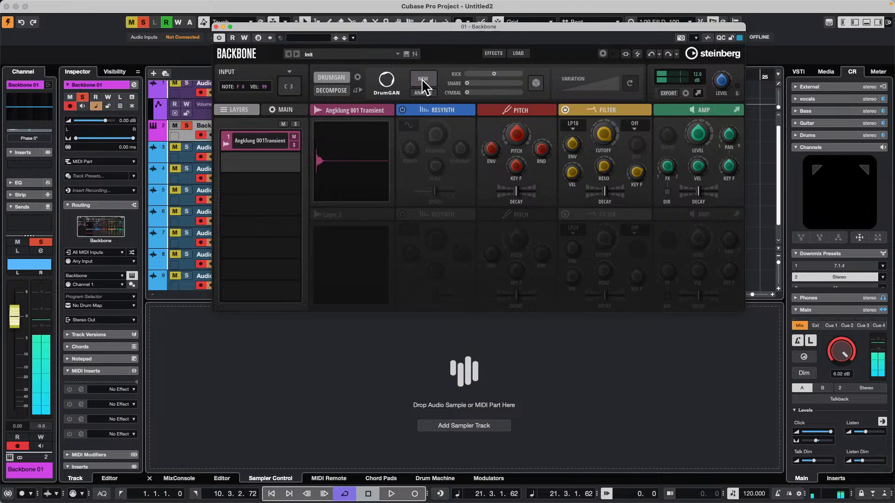
click(416, 81)
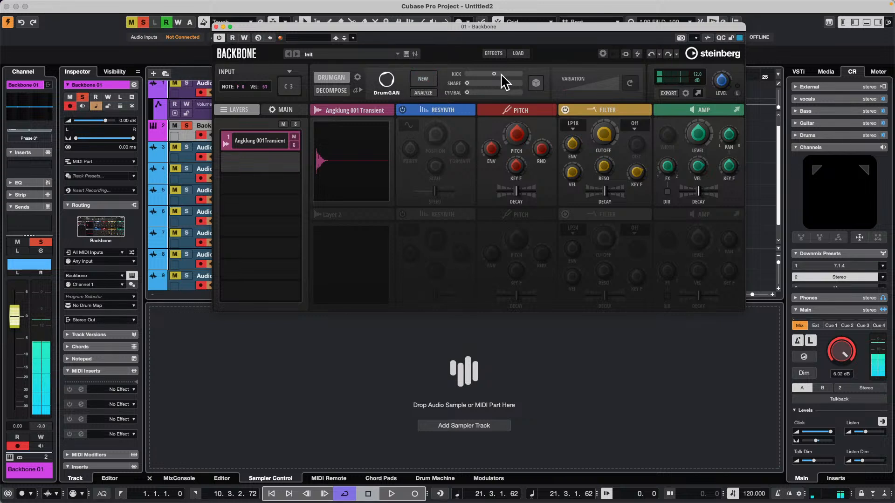
drag(495, 73, 497, 73)
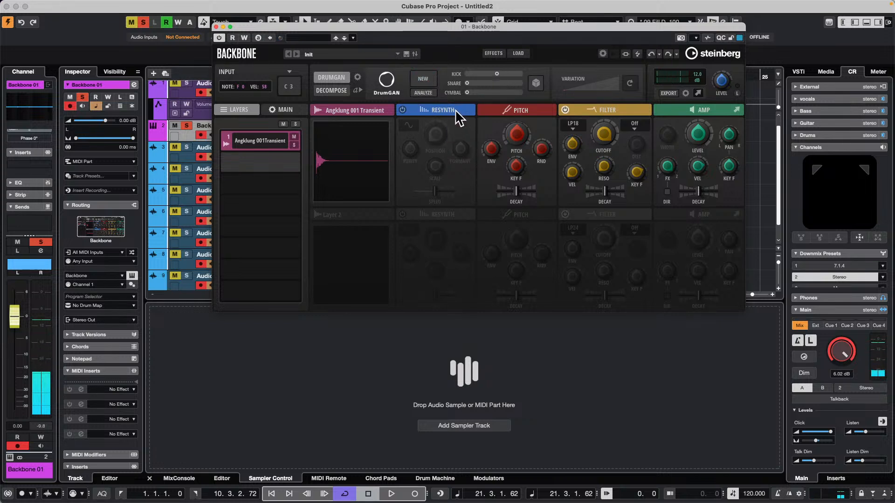
Enable Resynth on the first layer and try out its Position control and the Amp Level
click(402, 110)
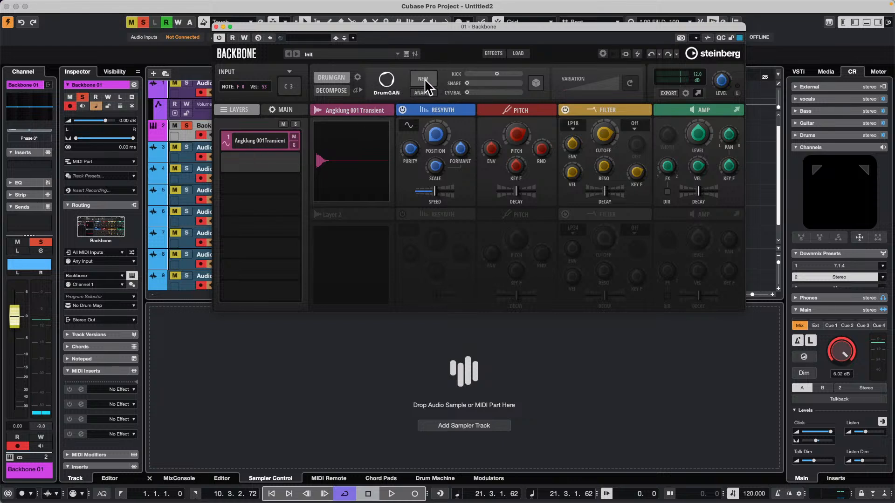
mouse_move(441, 135)
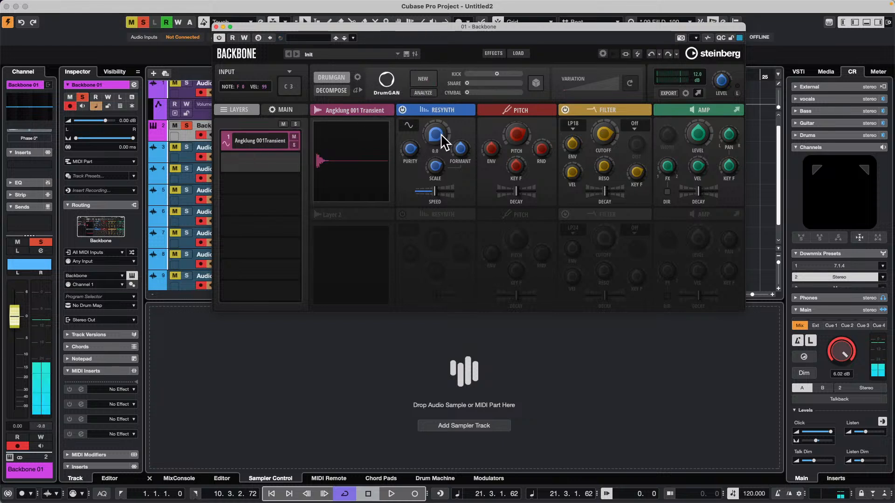
drag(441, 108, 464, 140)
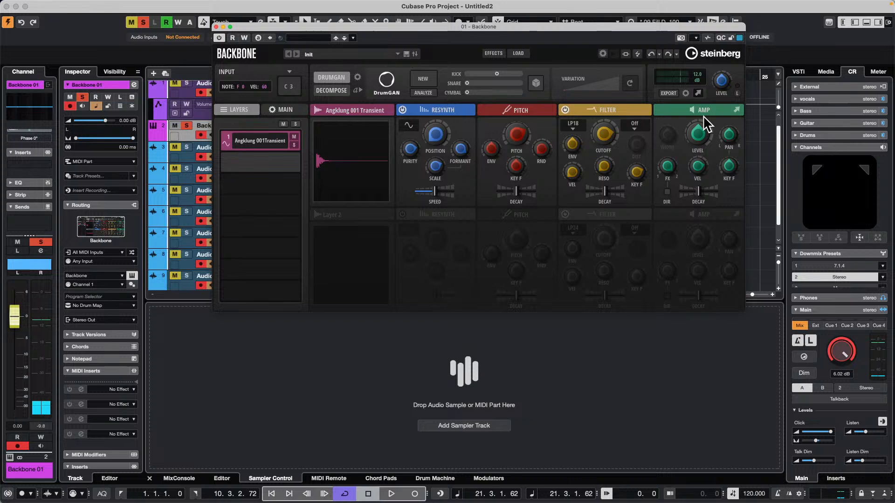
drag(701, 124, 702, 102)
Load Barrel 002 Tonal into Backbone's second layer and audition that layer from its waveform
click(258, 163)
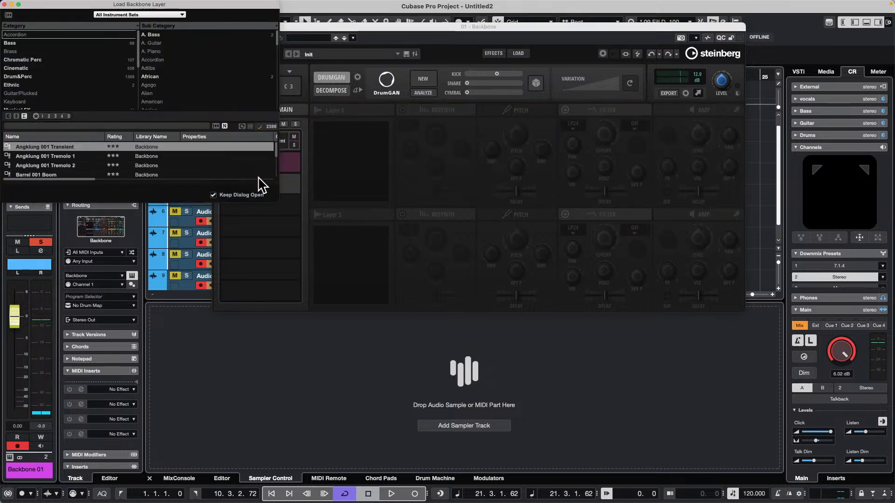
scroll(71, 162, down, 2)
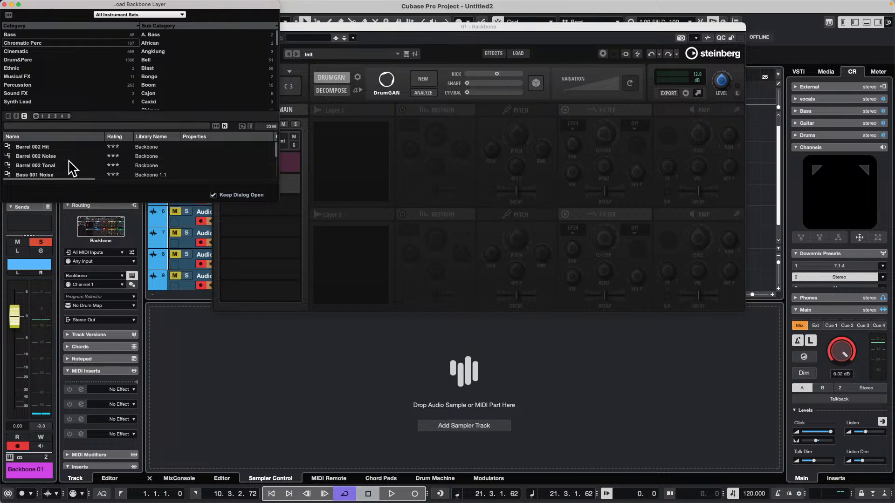
double_click(43, 165)
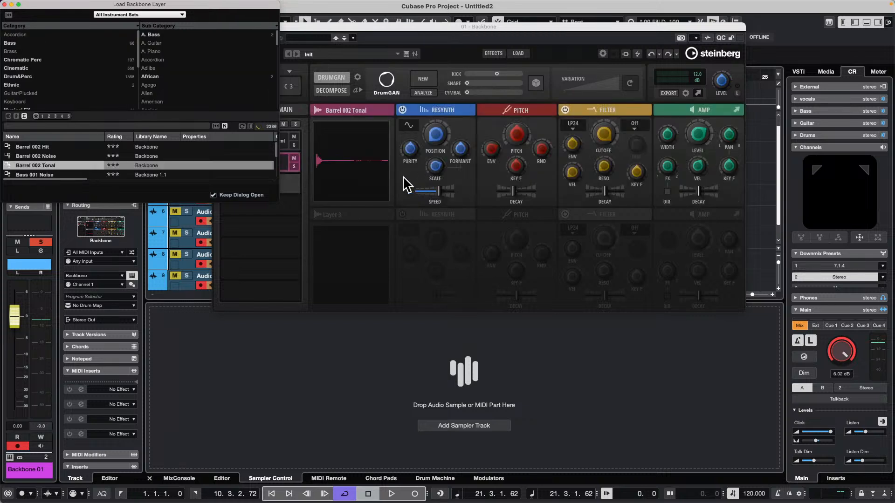
click(359, 176)
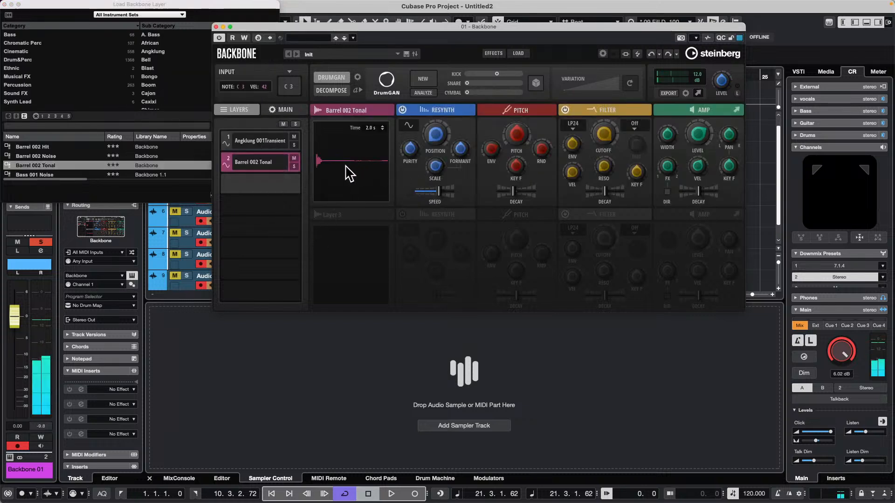
click(324, 172)
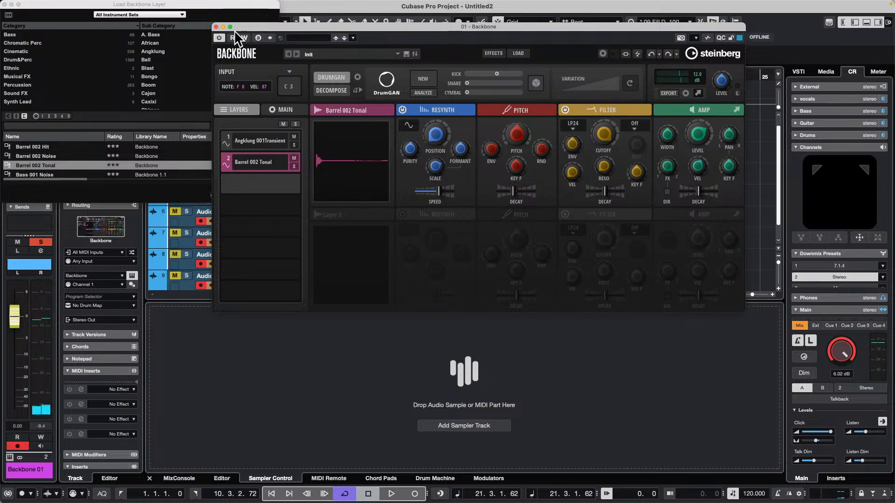
Move and enlarge the Load Backbone Layer dialog, and load Chromatic Bell 009 Top into the second layer
drag(226, 16, 608, 101)
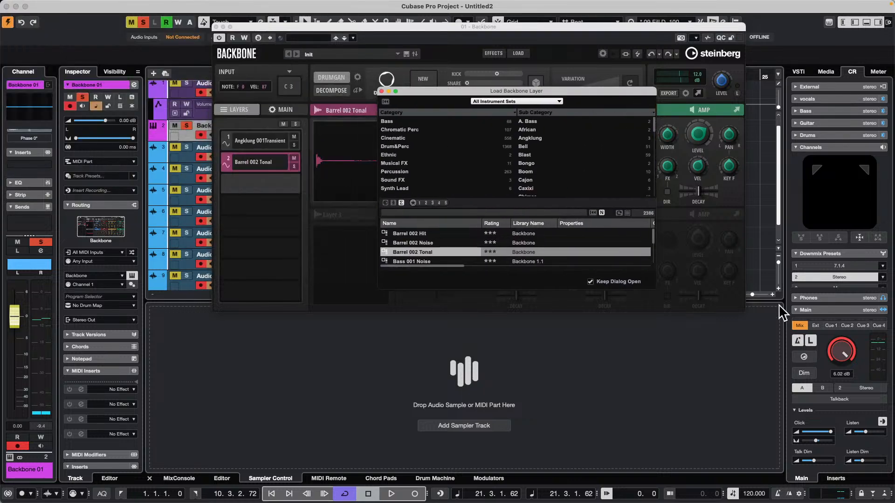
drag(654, 289, 816, 408)
scroll(466, 312, down, 20)
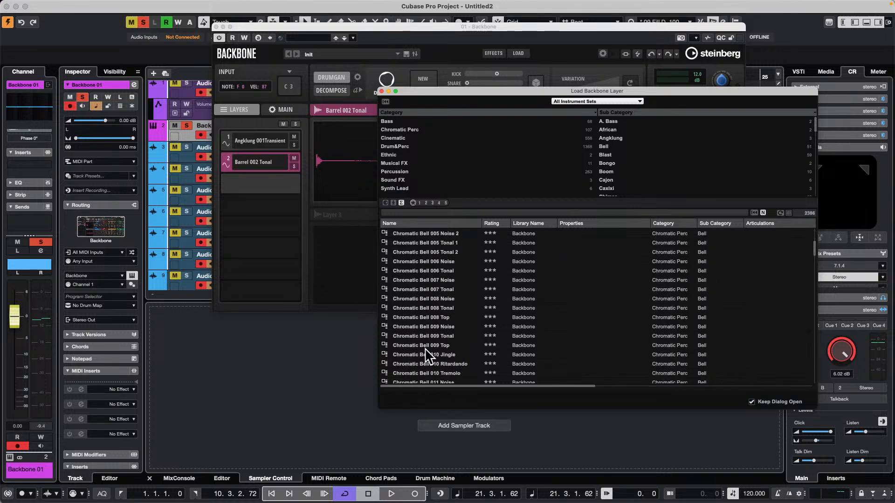
click(426, 347)
scroll(427, 347, down, 1)
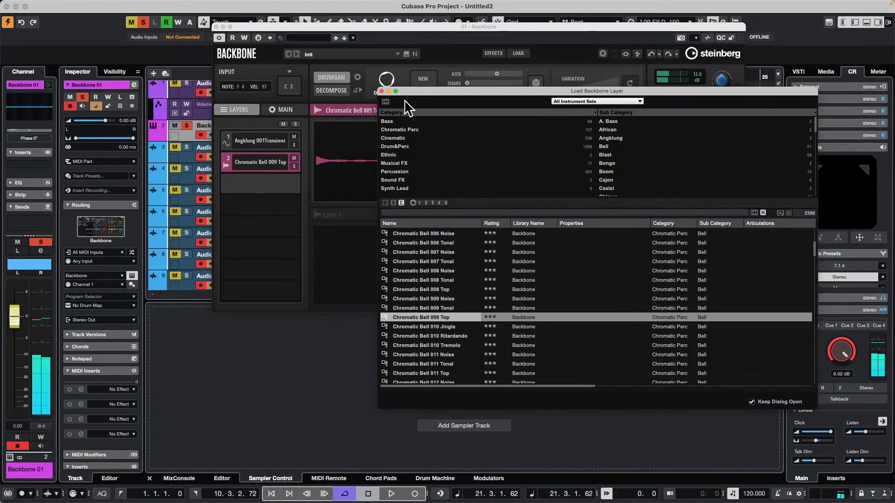
Raise the second layer's pitch slightly and shape its pitch envelope with a peak at about 0.3 s
drag(420, 91, 441, 232)
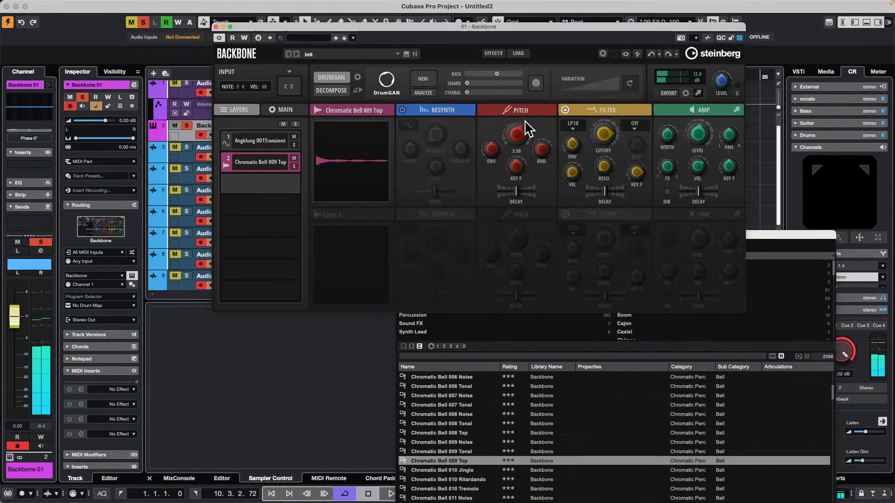
click(527, 133)
click(610, 112)
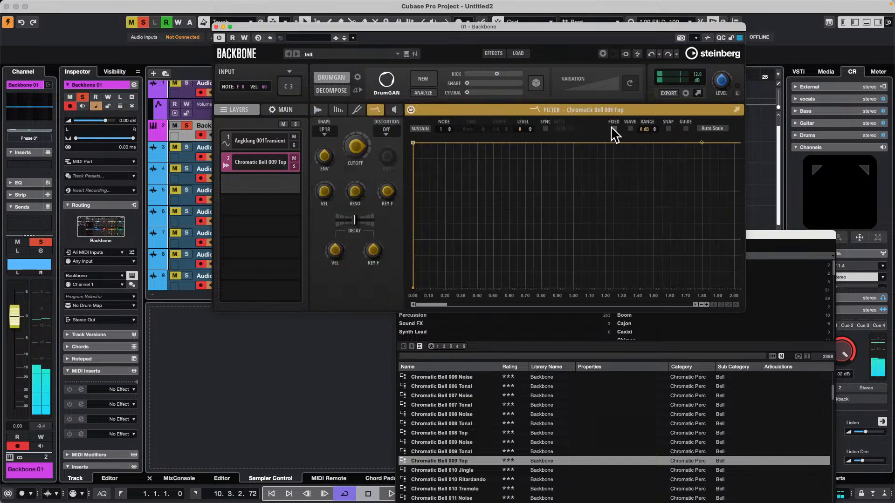
drag(451, 173, 515, 211)
click(358, 111)
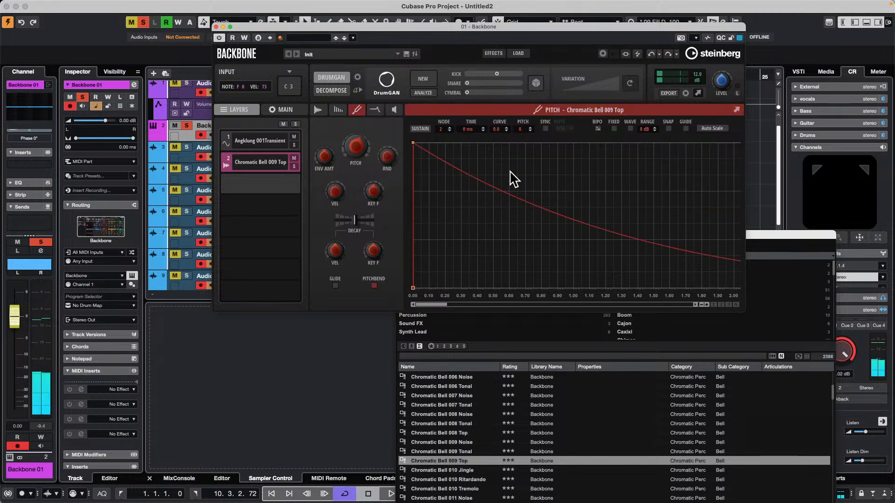
drag(413, 143, 461, 199)
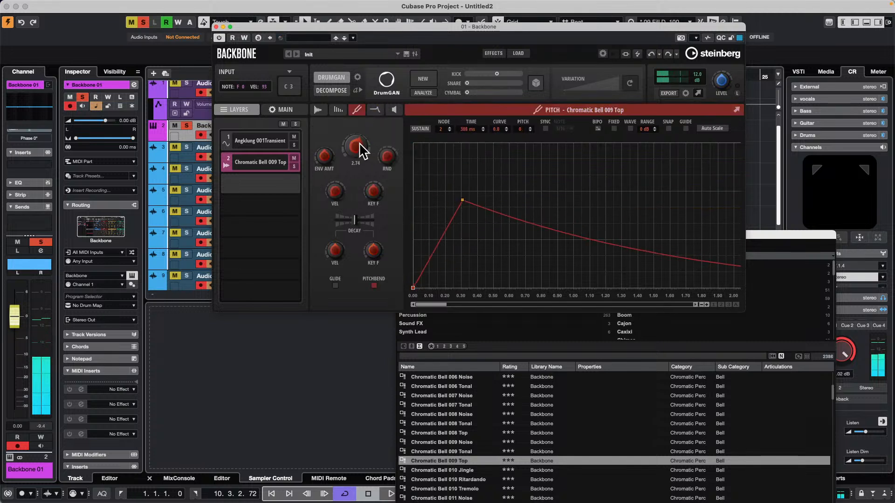
drag(391, 156, 386, 111)
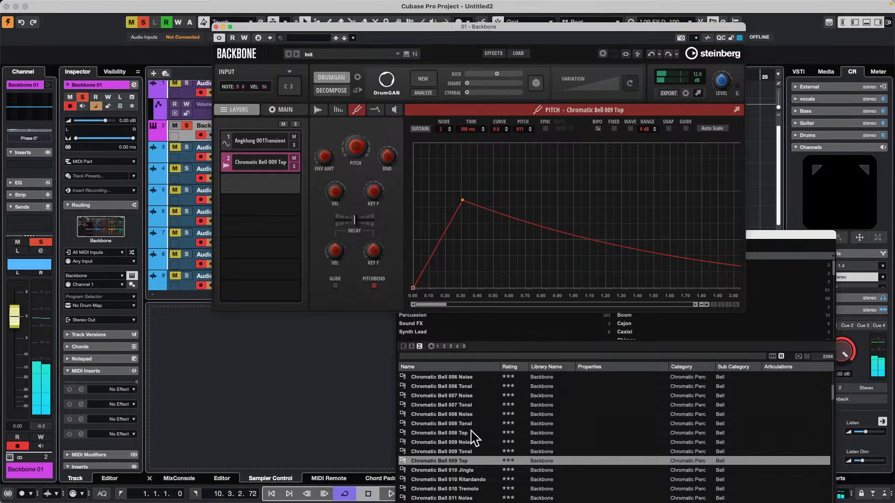
Try Clap 024 Tonal, Impact 046 Impact and Impact 046 Slam in turn as the second layer
scroll(473, 425, down, 10)
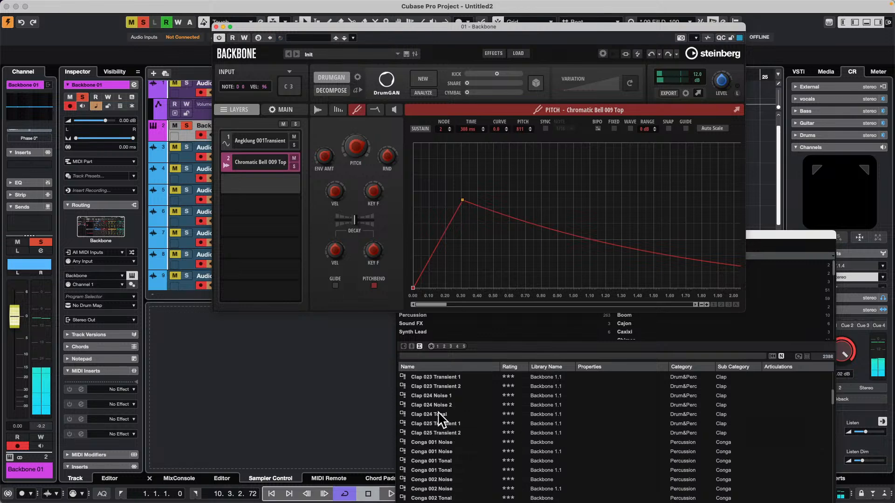
click(438, 417)
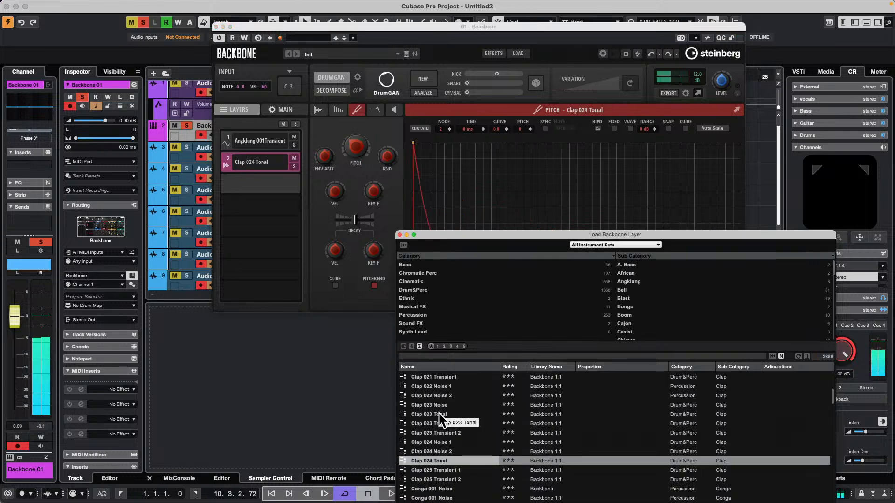
scroll(439, 413, down, 10)
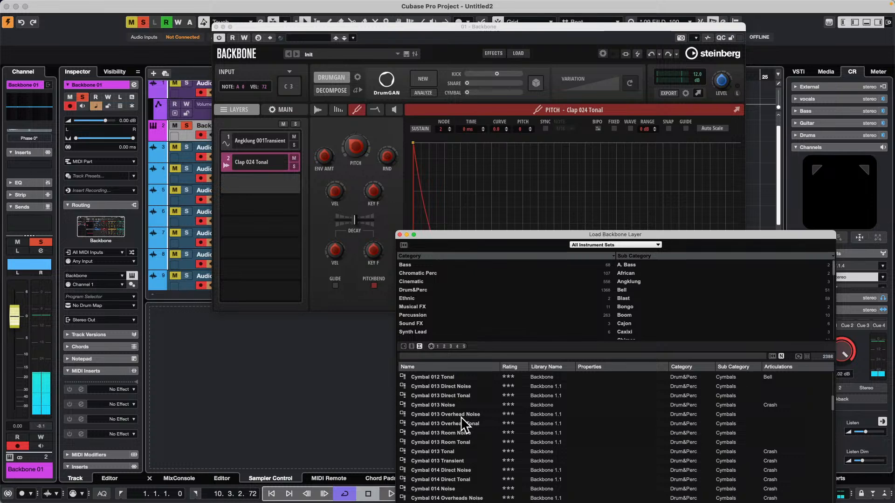
scroll(462, 418, down, 15)
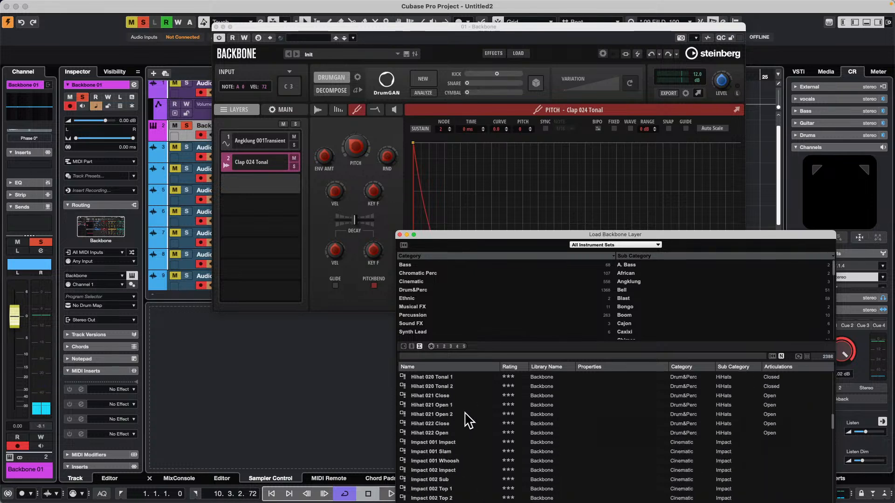
scroll(469, 421, down, 15)
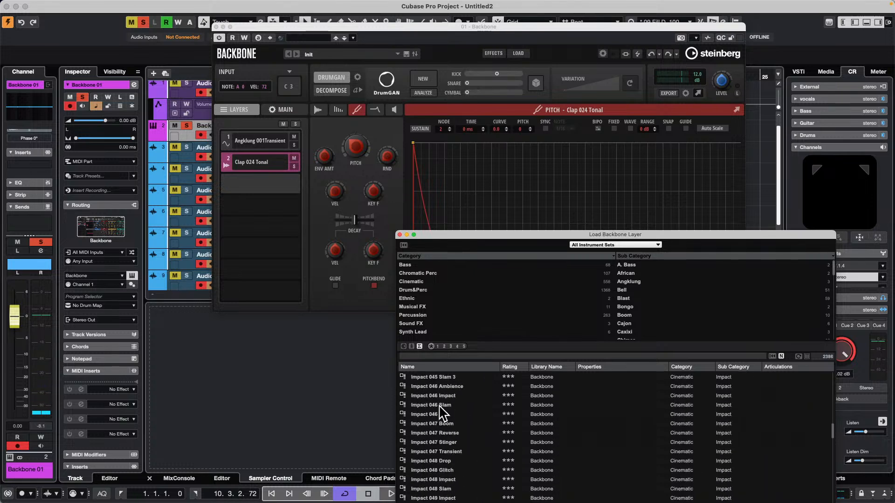
click(442, 396)
scroll(441, 396, up, 3)
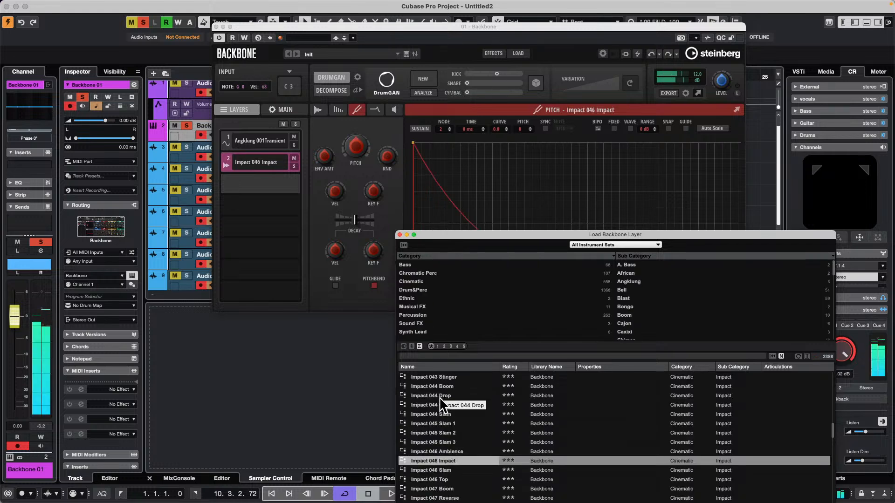
scroll(447, 431, down, 1)
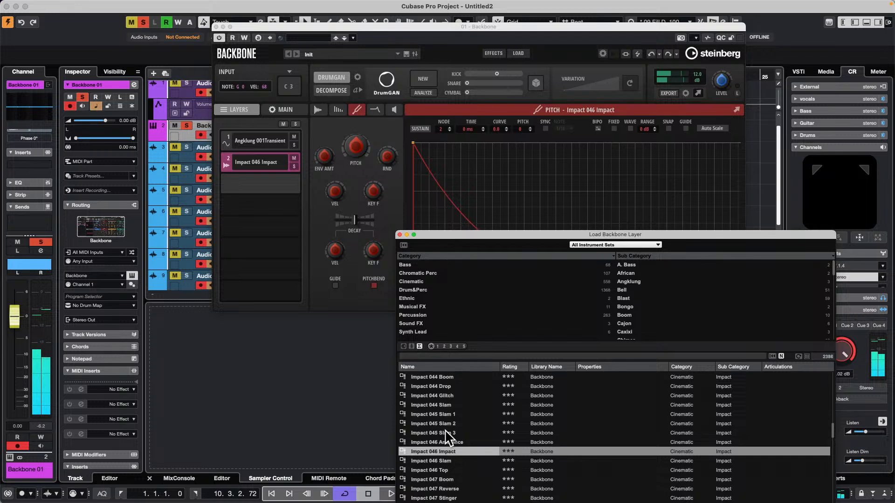
click(448, 461)
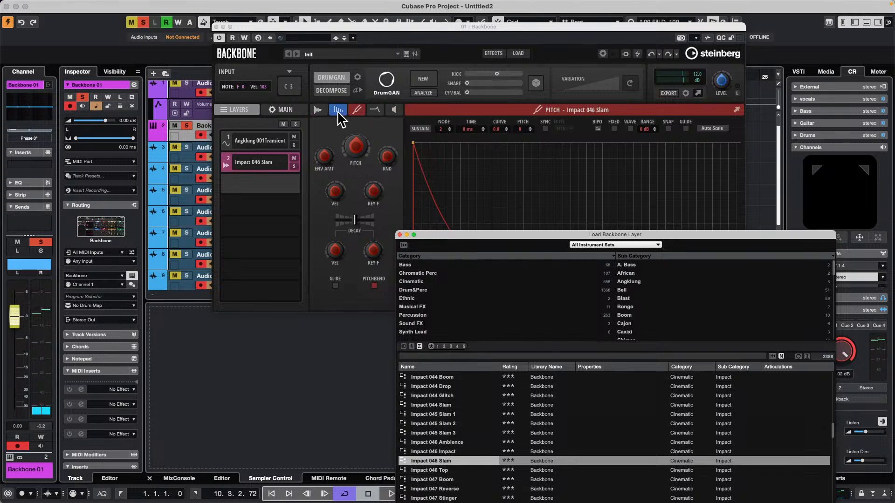
Enable Resynth on the Impact 046 Slam layer, adjust its Position and raise the Speed
click(356, 110)
click(318, 110)
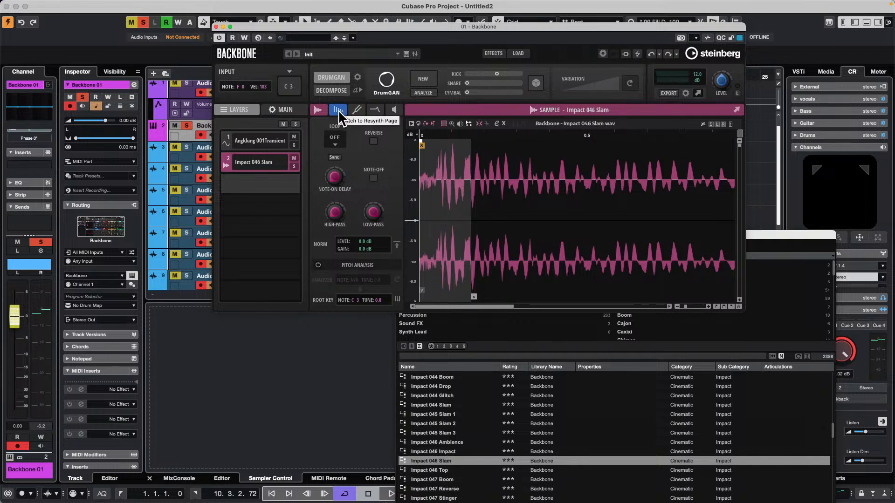
click(484, 111)
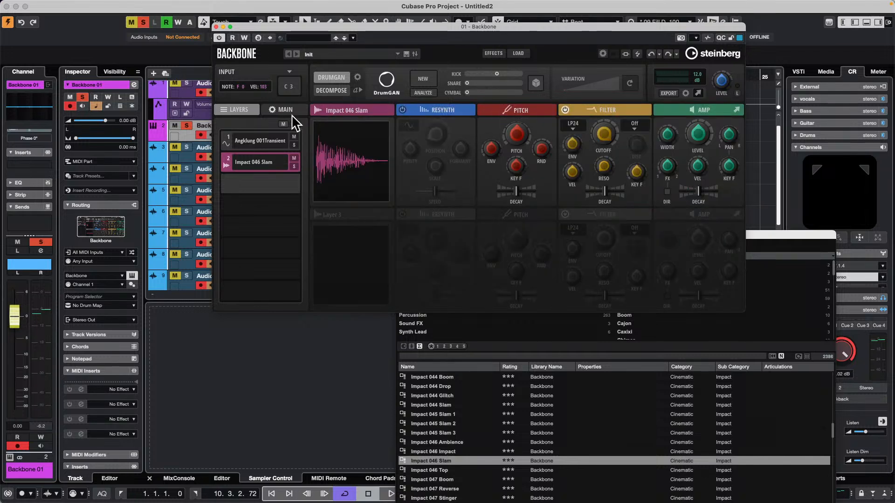
click(434, 110)
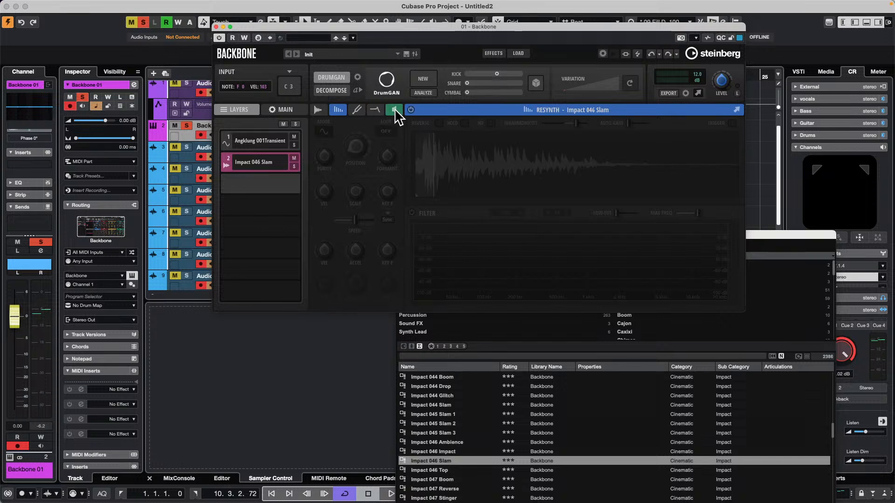
click(411, 110)
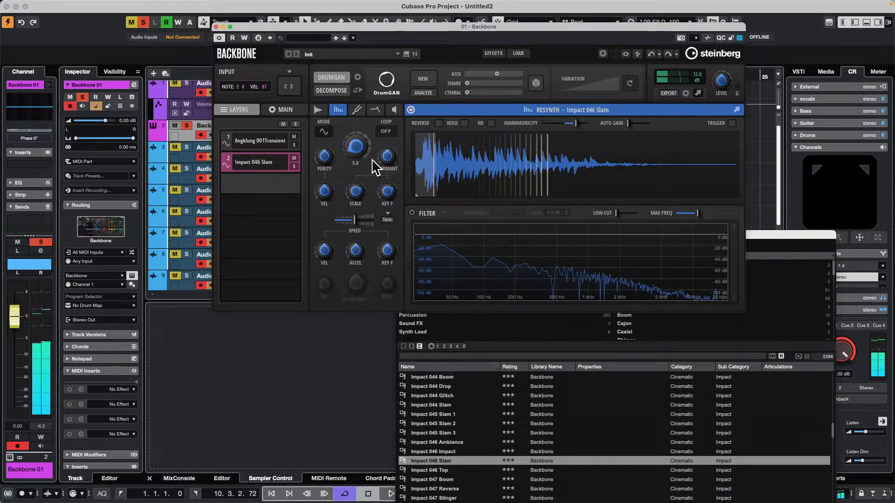
mouse_move(359, 147)
mouse_down()
mouse_move(362, 119)
mouse_move(364, 135)
mouse_up()
drag(356, 231, 371, 222)
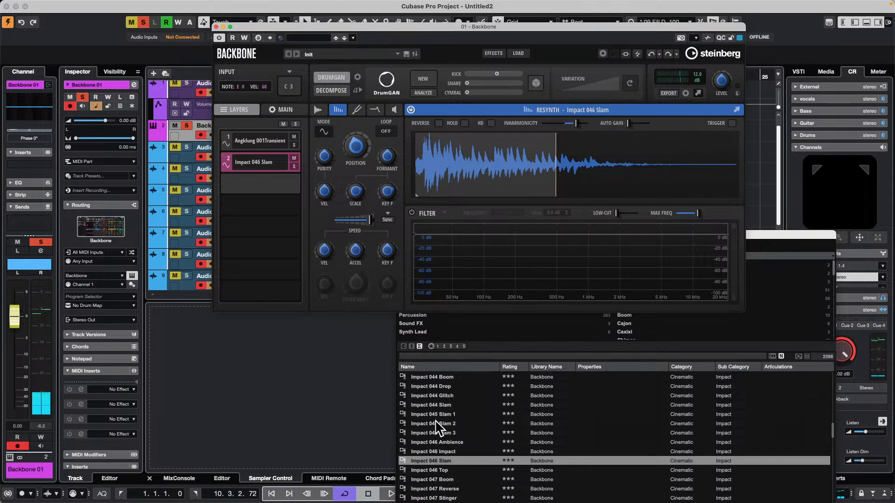
Try Impact 047 Transient, Impact 046 Top and Impact 045 Slam 2 in the second layer, and view the last one's pitch and filter envelopes
scroll(457, 439, down, 5)
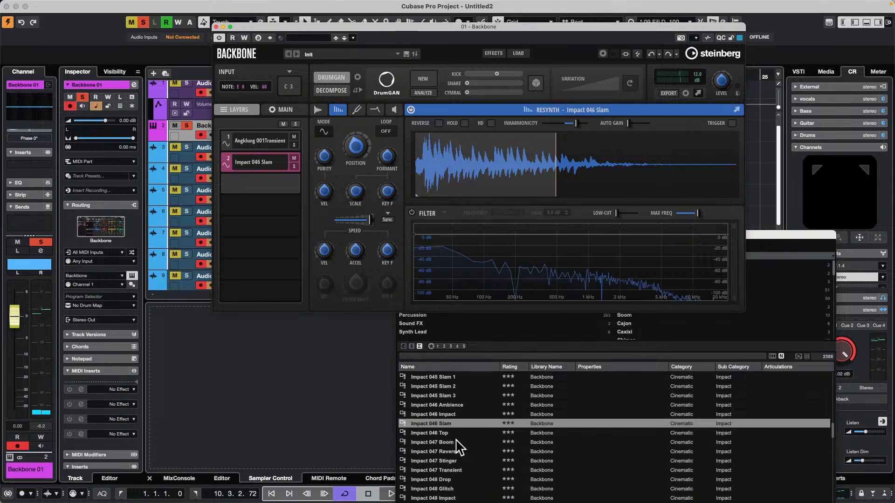
click(433, 442)
scroll(461, 446, up, 1)
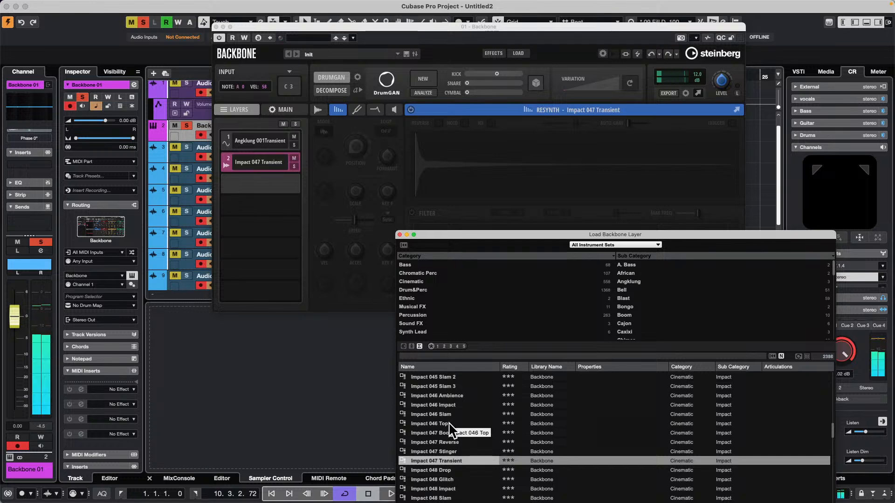
click(420, 425)
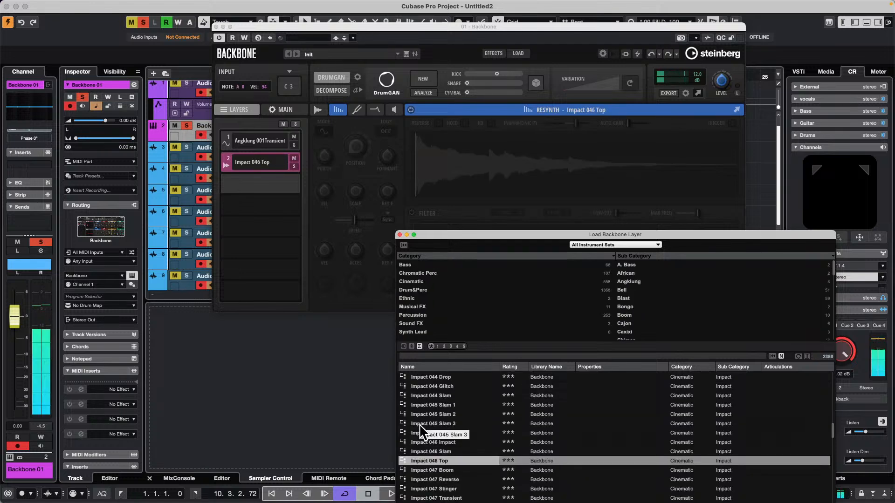
click(438, 414)
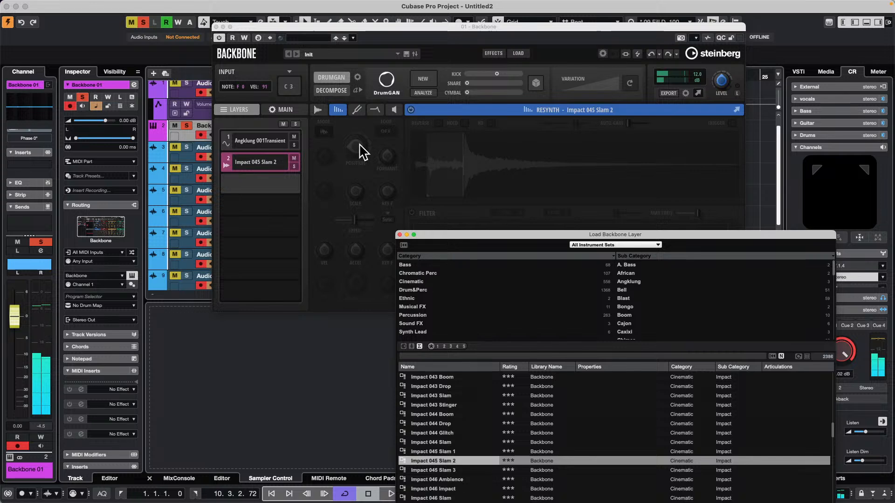
click(357, 109)
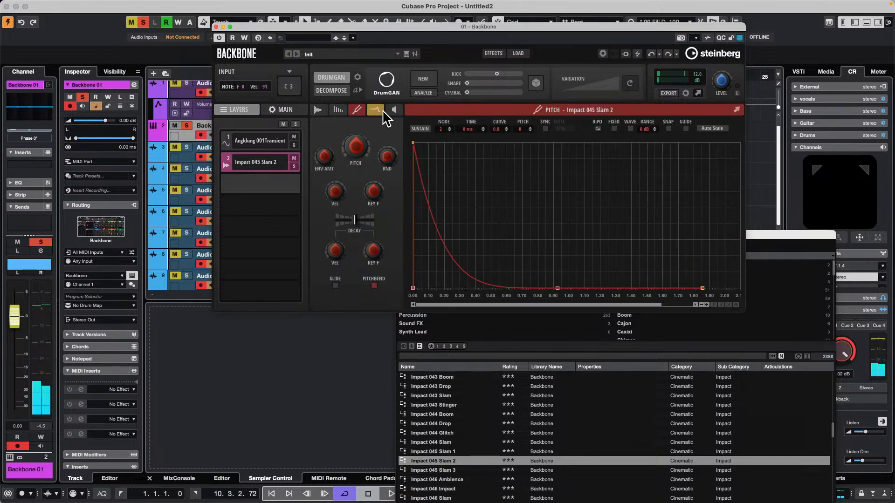
click(379, 112)
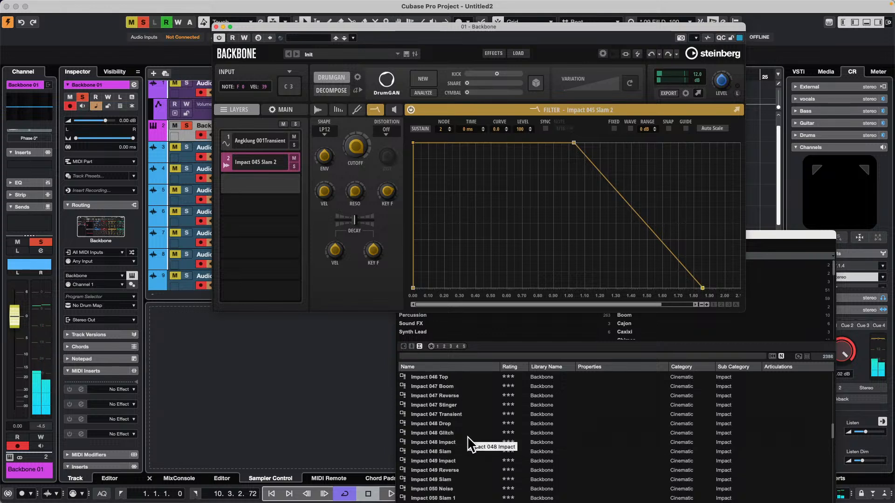
Load Kick 001 Noise into the second layer and generate a new DrumGAN sound
scroll(476, 447, down, 10)
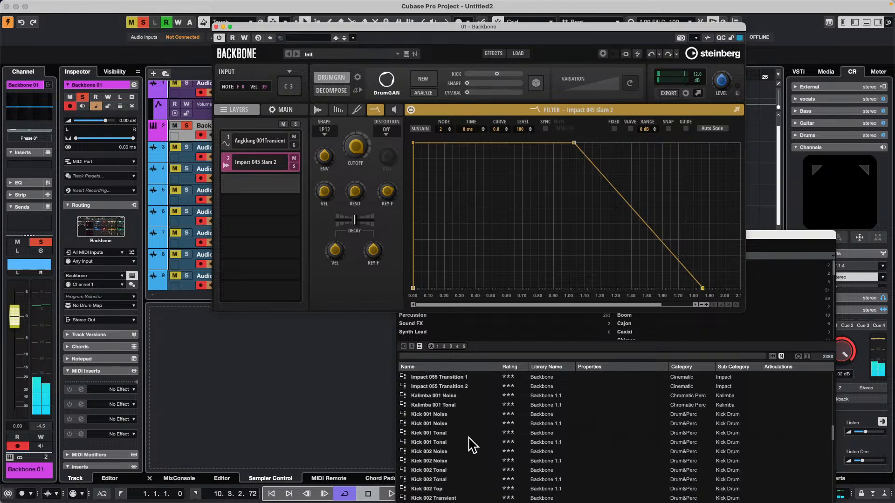
double_click(445, 414)
scroll(446, 422, up, 2)
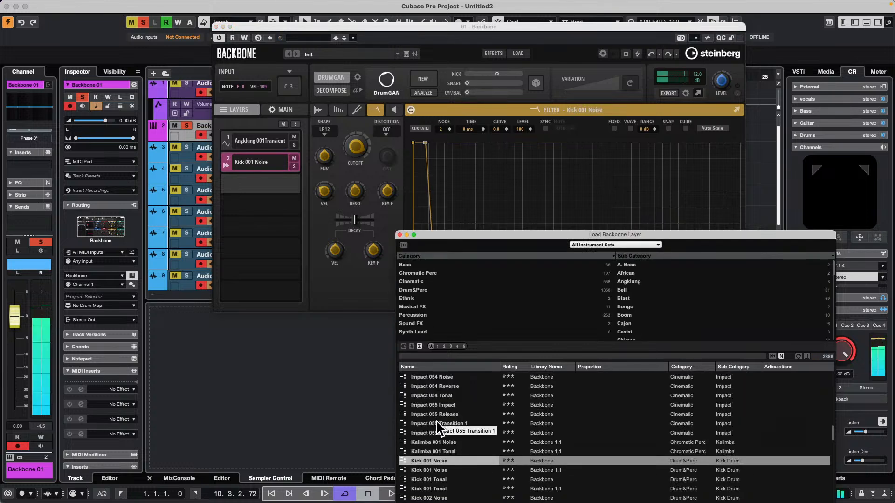
click(427, 91)
click(425, 78)
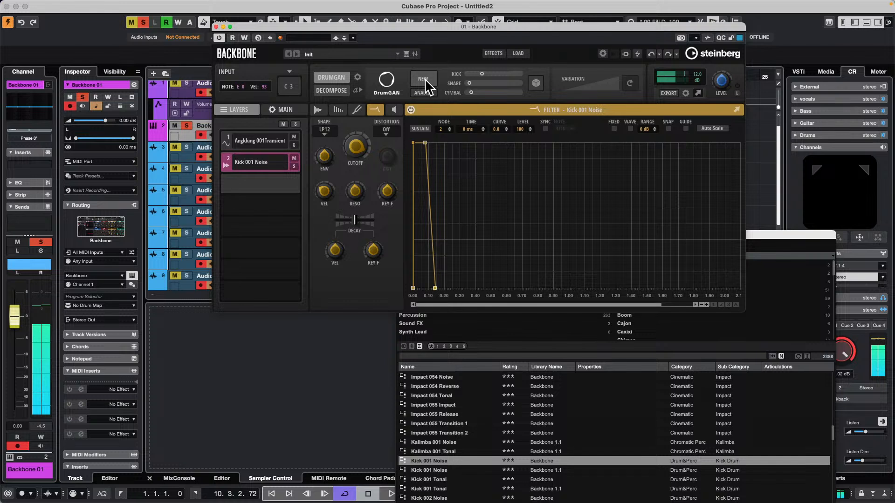
Lower the Kick 001 Noise layer's pitch to about -32 and try out its Envelope Amount, Decay and Pitchbend settings
click(356, 110)
drag(359, 163, 356, 184)
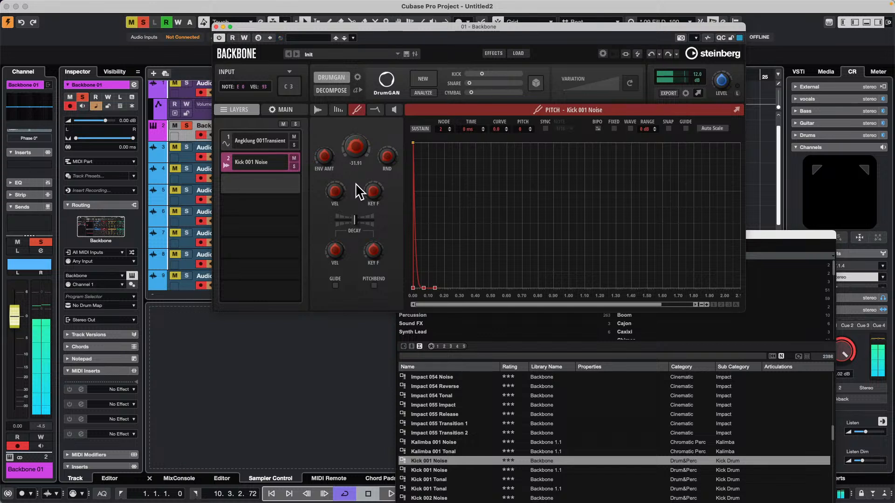
drag(324, 156, 328, 132)
drag(354, 219, 372, 254)
click(374, 286)
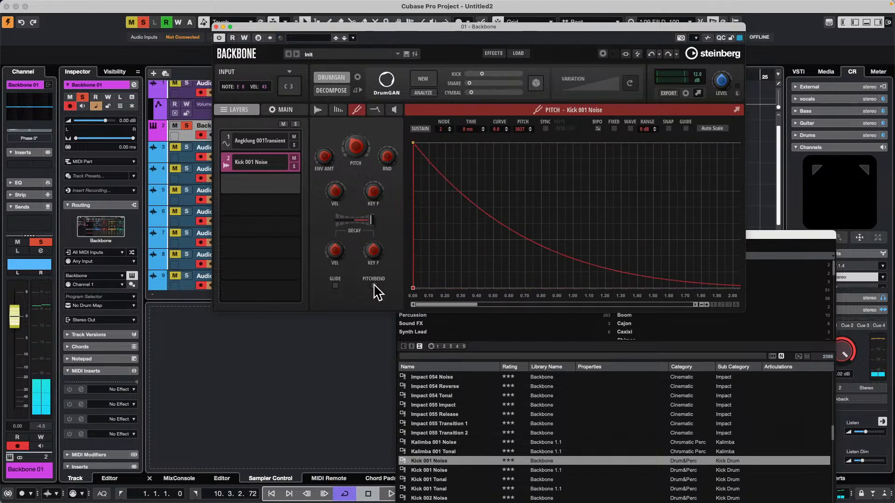
mouse_move(371, 220)
mouse_down()
mouse_move(341, 225)
mouse_move(358, 227)
mouse_up()
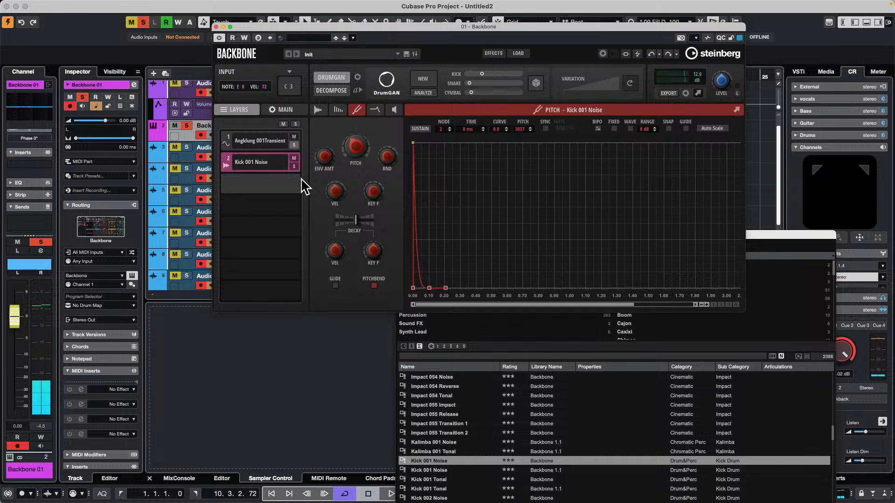
Replace the second layer with Impact 055 Transition 1, and with Impact 055 Release after auditioning it
double_click(459, 425)
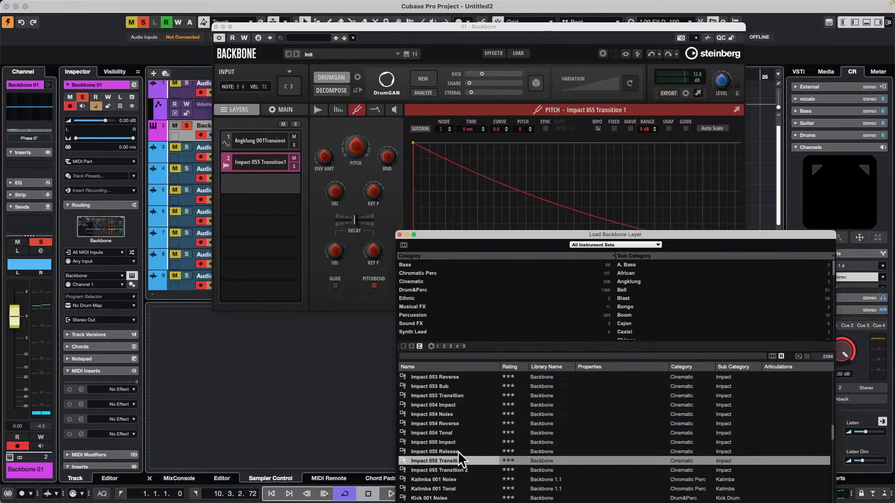
double_click(458, 451)
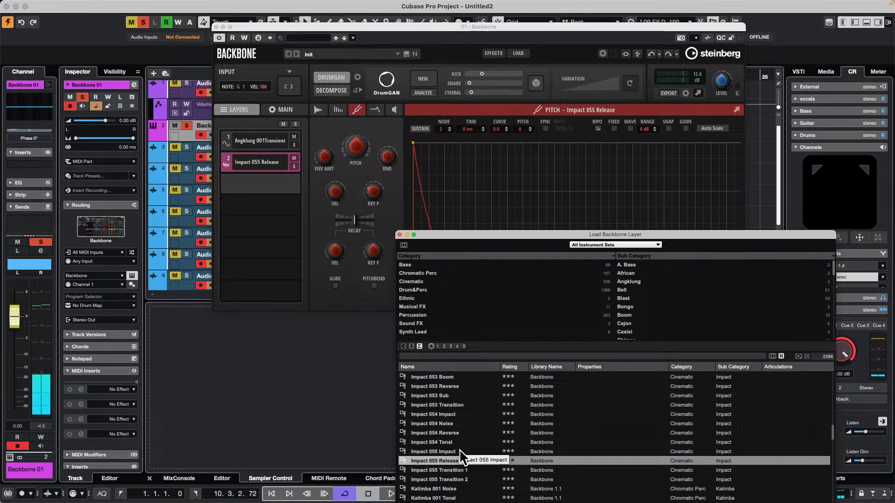
Replace the second Backbone layer with Impact 053 Transition, and close the layer browser and Backbone
click(457, 406)
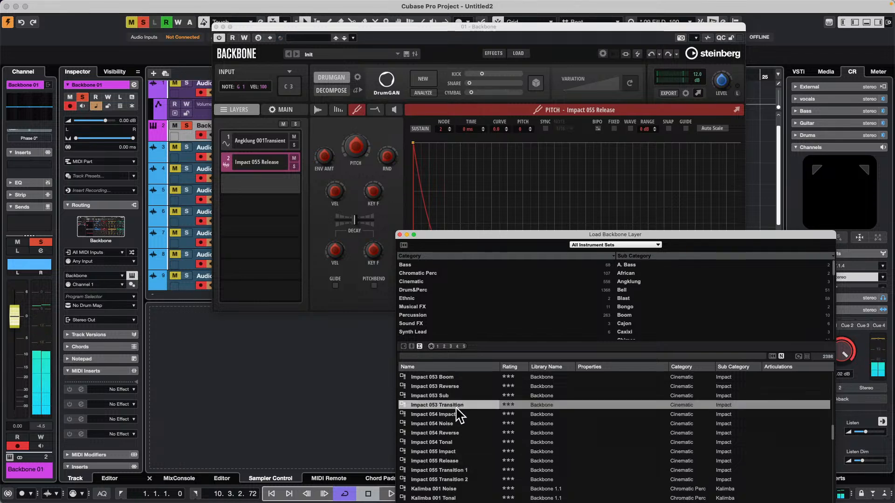
scroll(460, 415, up, 2)
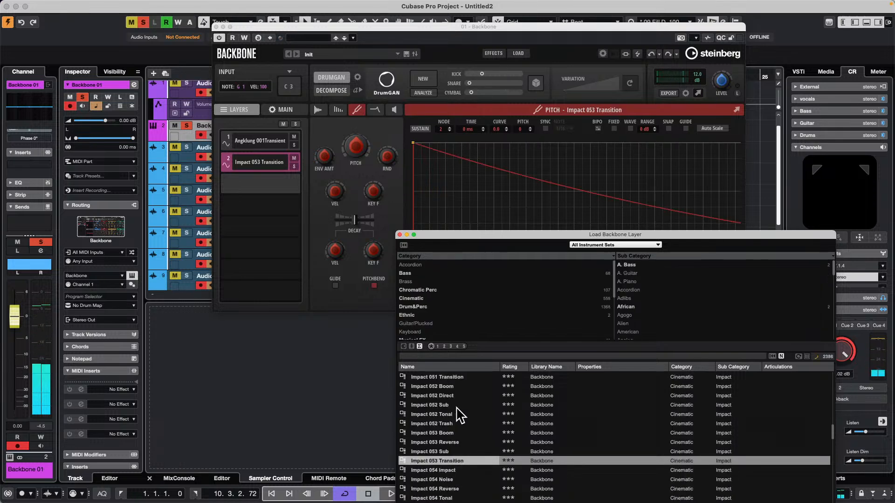
click(399, 234)
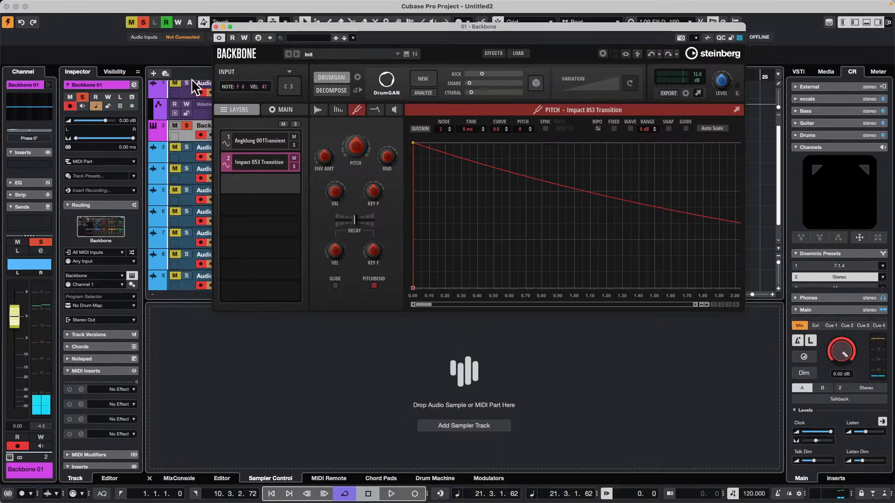
click(216, 27)
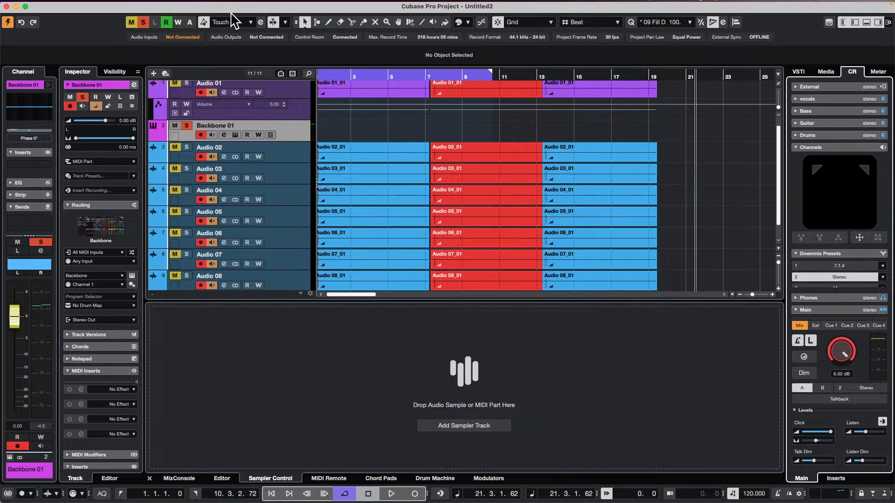
Open the recent project Atmos Guitar Start.cpr and activate it
mouse_move(290, 2)
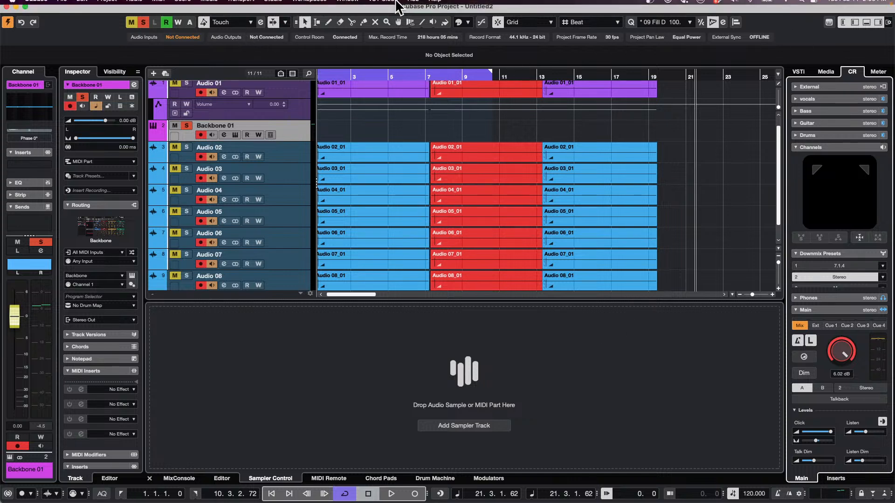
mouse_move(99, 6)
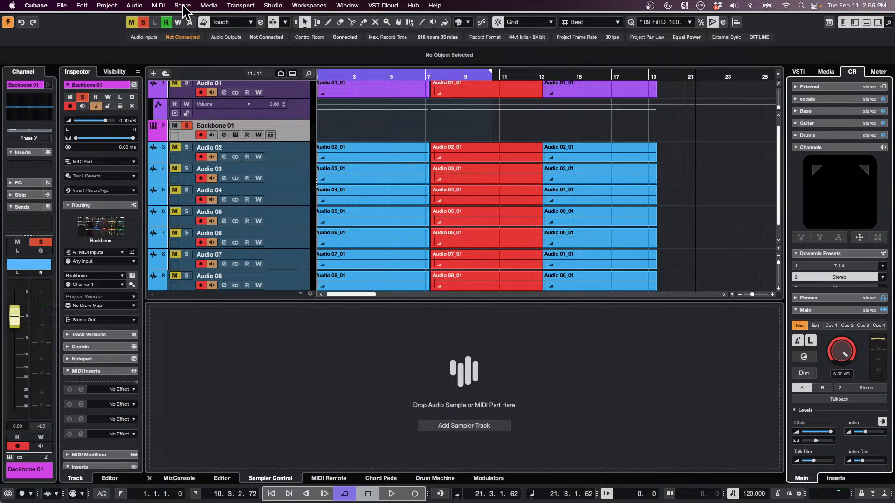
scroll(355, 155, up, 2)
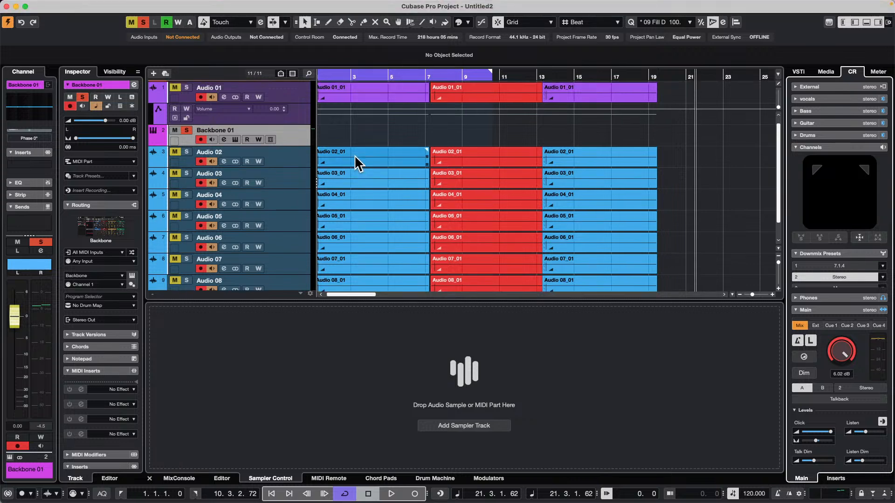
click(62, 6)
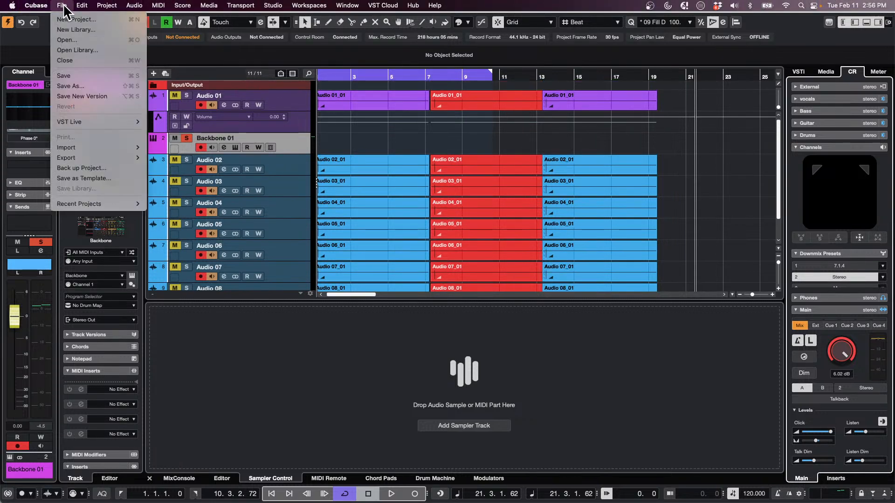
mouse_move(102, 203)
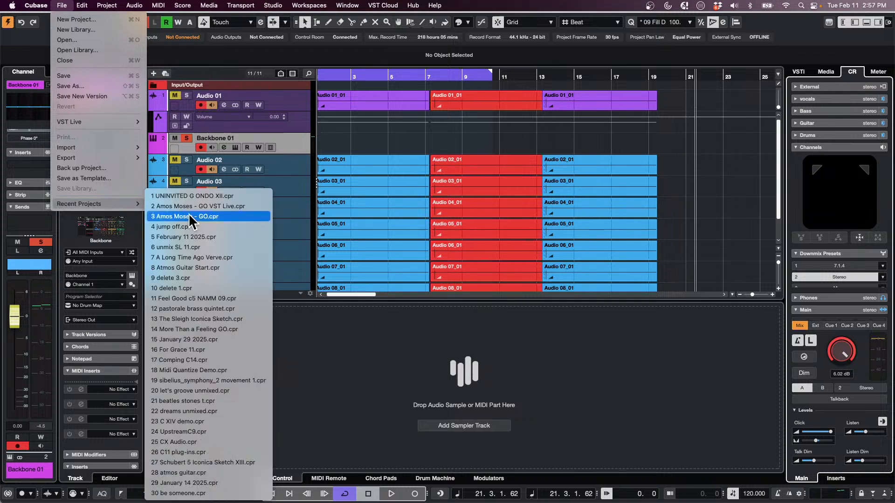
click(228, 267)
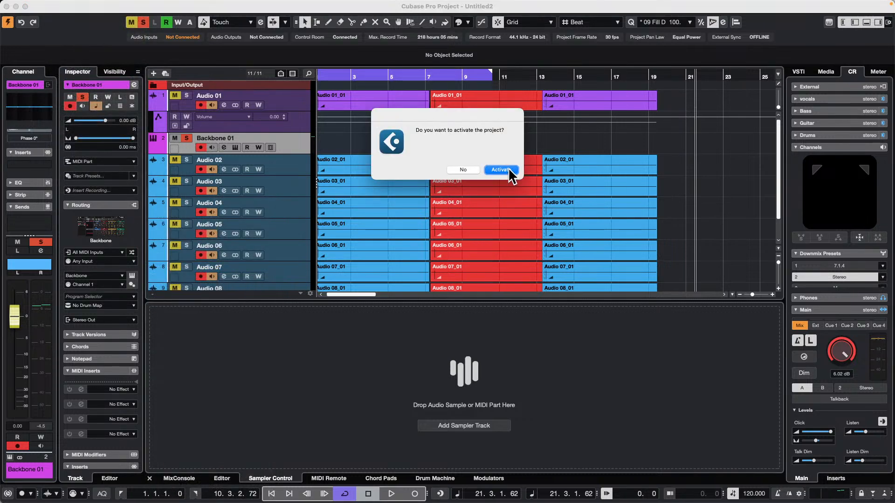
click(509, 171)
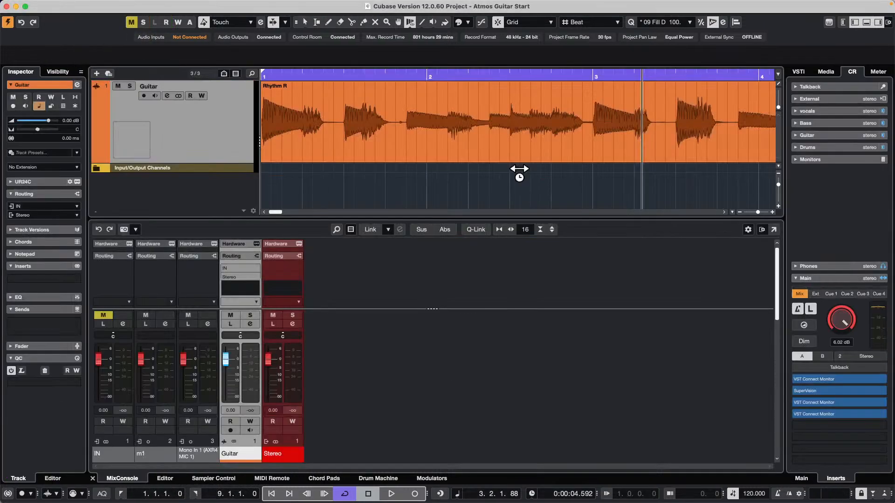
Set up Dolby Atmos in ADM Authoring with the Setup Assistant, using a 7.1.4 main mix with renderer and a 7.1.2 bed for all tracks
key(1)
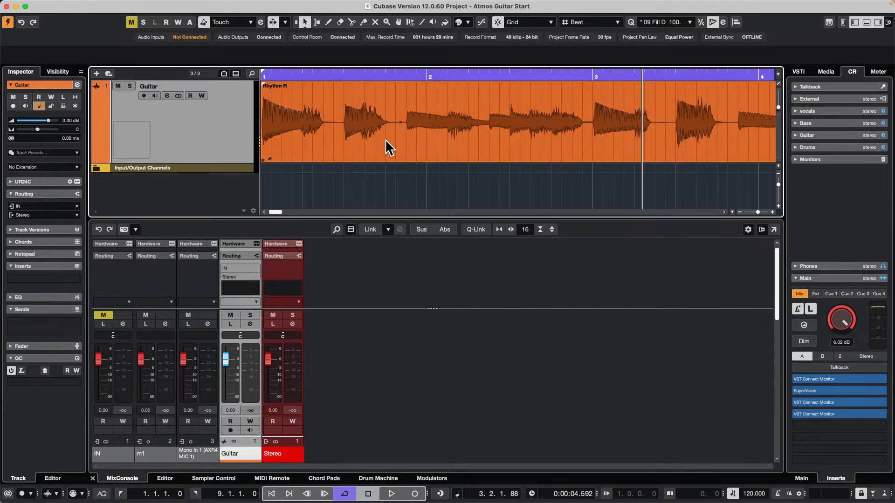
double_click(386, 140)
click(210, 5)
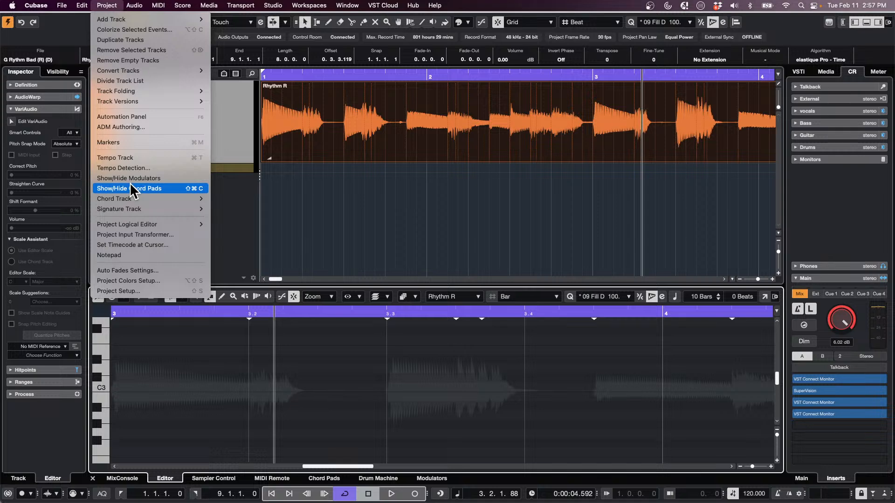
click(161, 128)
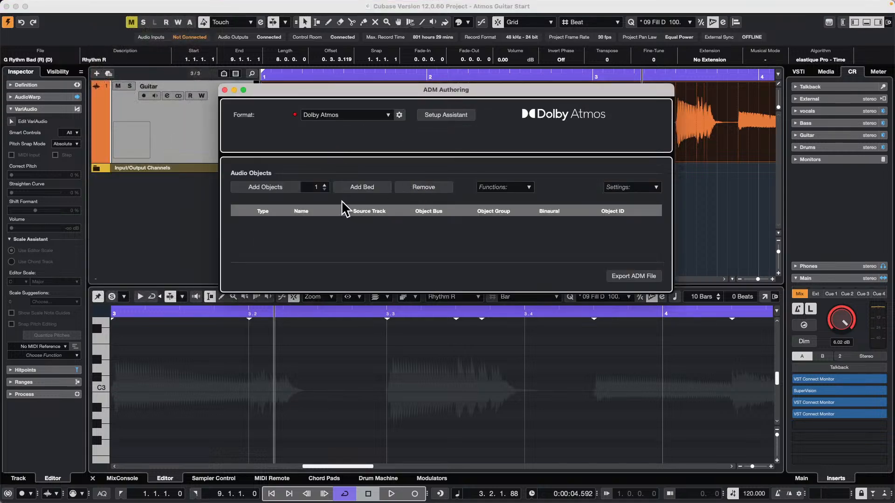
click(463, 125)
click(349, 193)
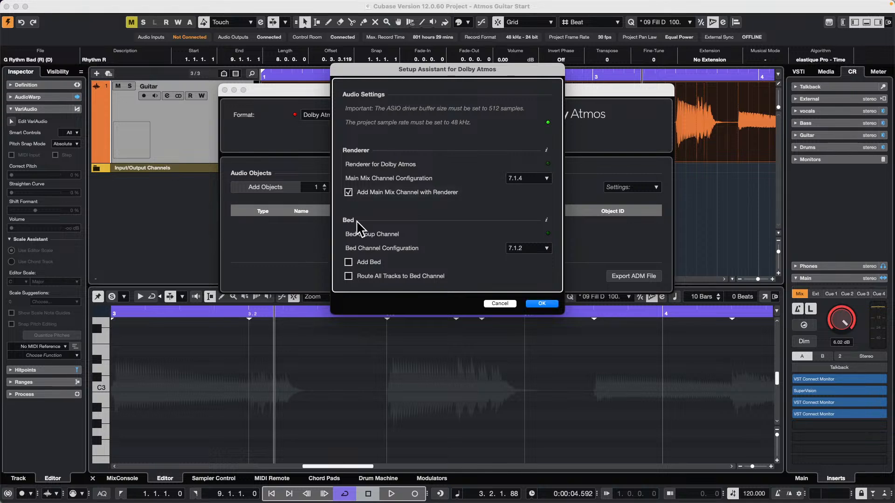
click(543, 304)
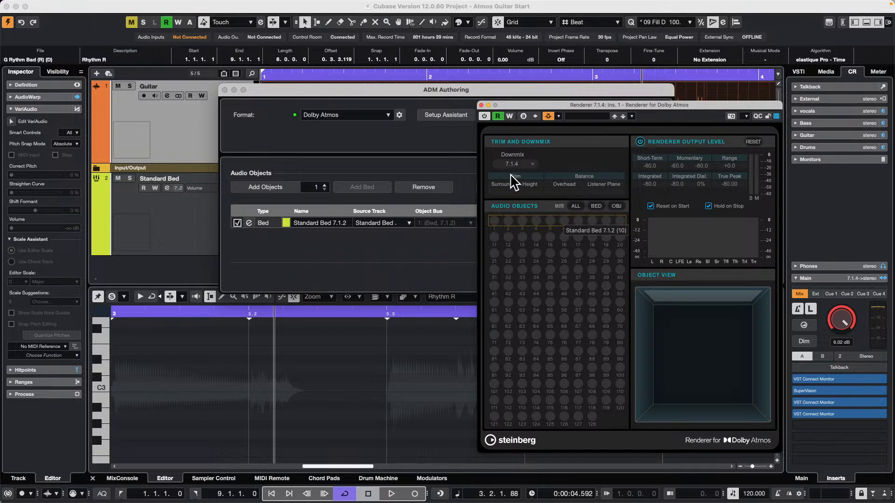
Set the Dolby Atmos renderer's downmix to Binaural and close ADM Authoring
click(517, 162)
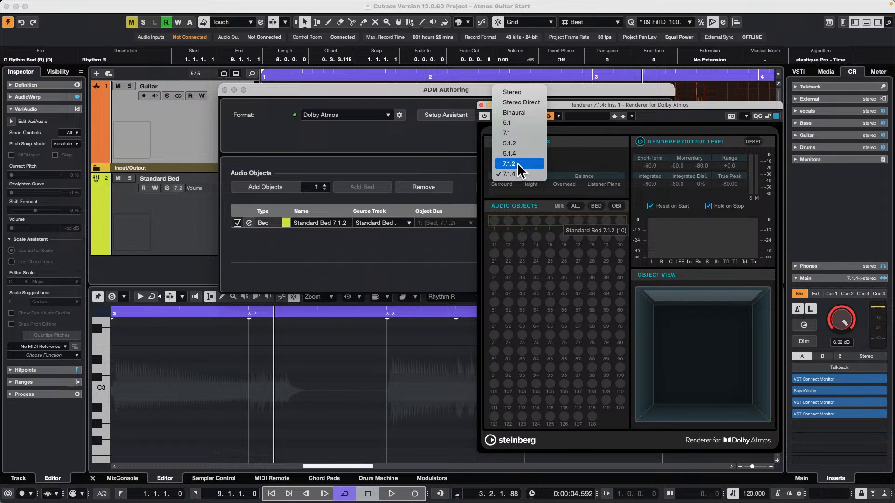
click(515, 115)
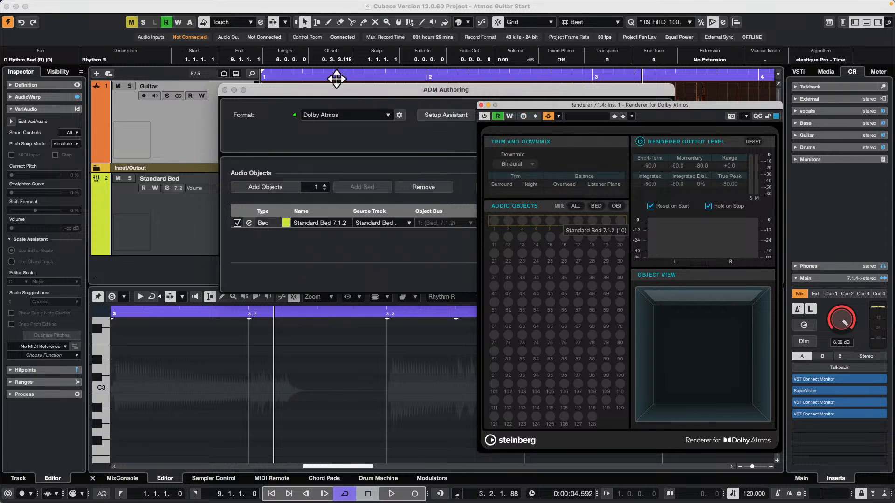
click(224, 89)
Open the Guitar track's channel settings and its VST MultiPanner, and place the panner clear of the renderer window
click(223, 131)
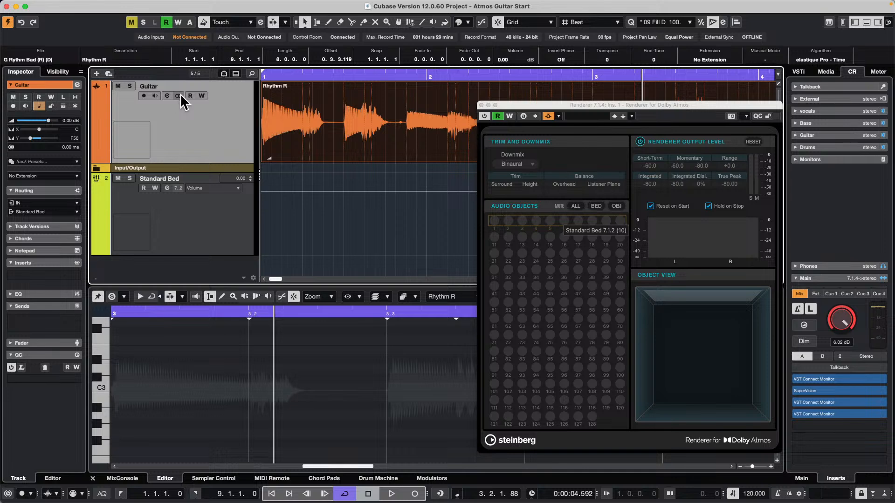
click(167, 96)
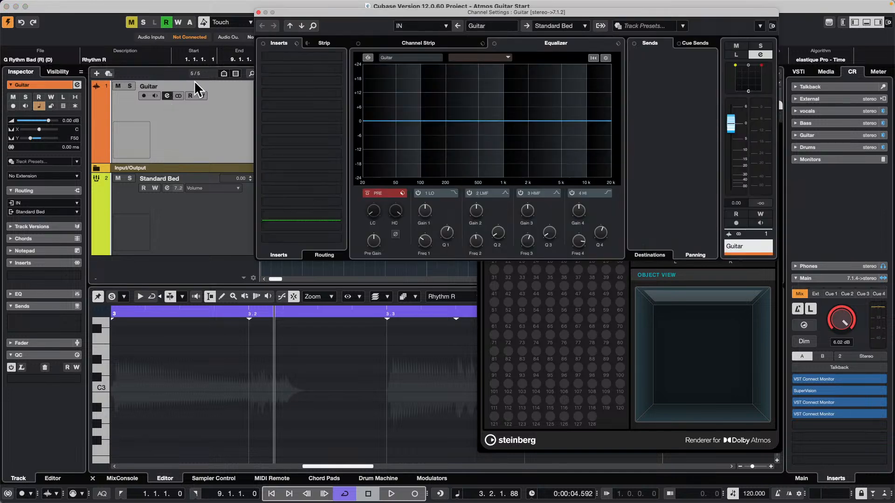
double_click(755, 84)
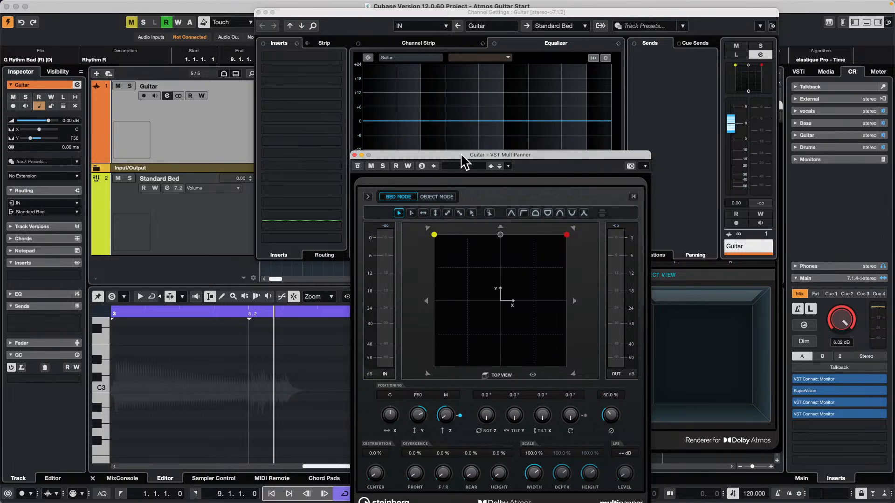
drag(460, 155, 285, 54)
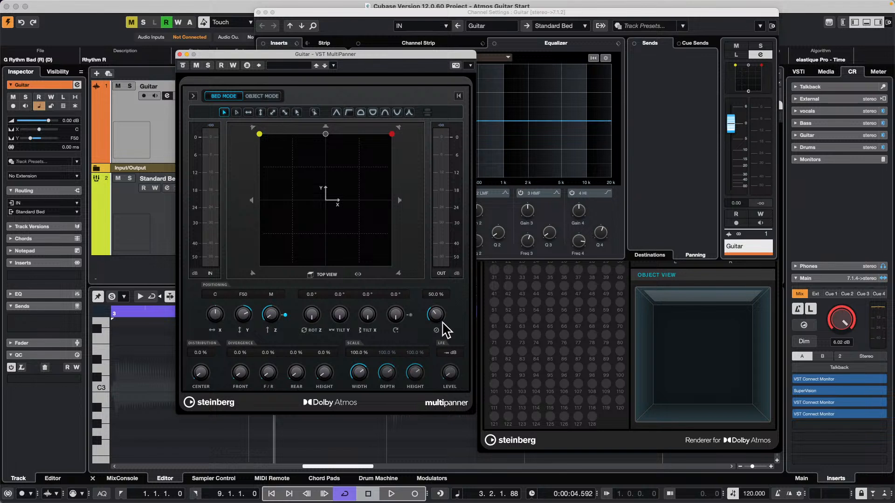
Pan the guitar to about R87 and F35 with radius 93.8% and LFE level -26.3 dB, and show the MultiPanner's rear view
mouse_move(434, 317)
mouse_down()
mouse_move(443, 276)
mouse_move(428, 371)
mouse_move(433, 311)
mouse_up()
drag(447, 371, 440, 341)
drag(348, 215, 303, 217)
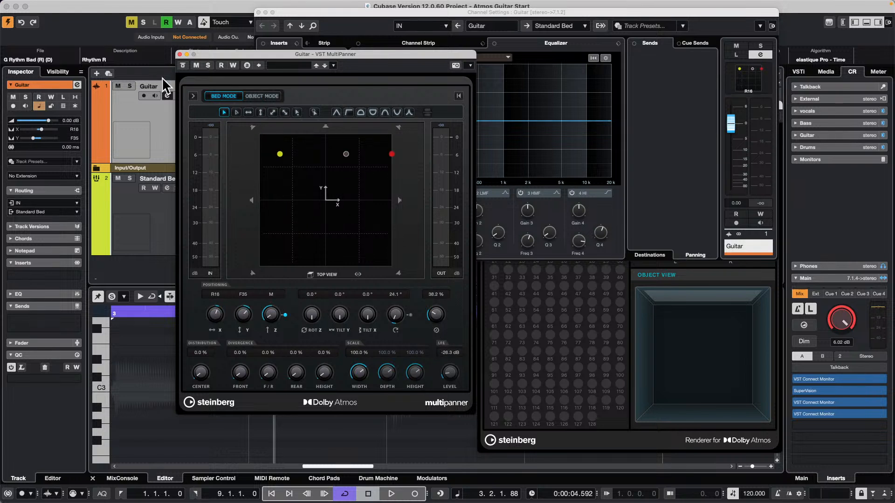
click(192, 96)
drag(471, 241, 536, 98)
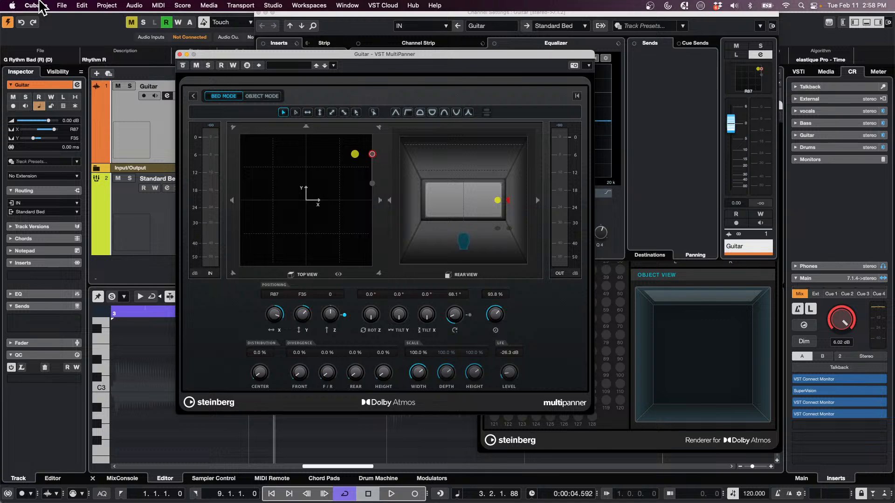
Open the recent project CX Audio.cpr and activate it
click(62, 5)
mouse_move(76, 158)
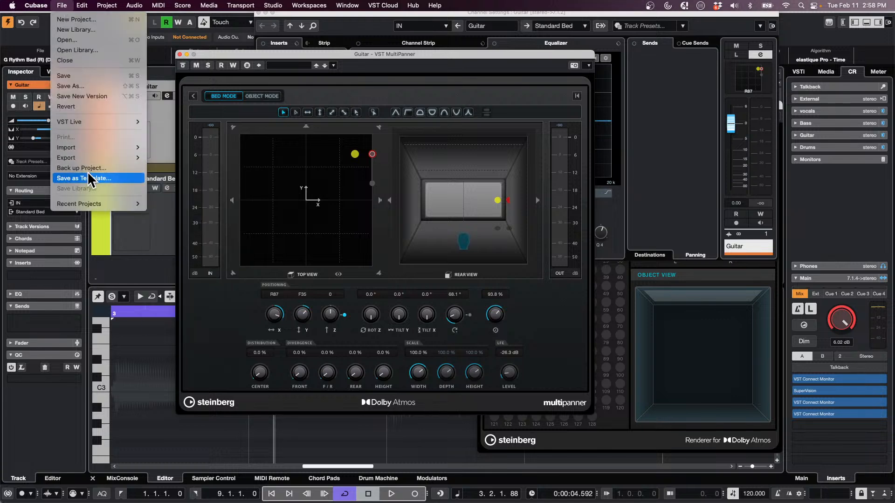
mouse_move(90, 203)
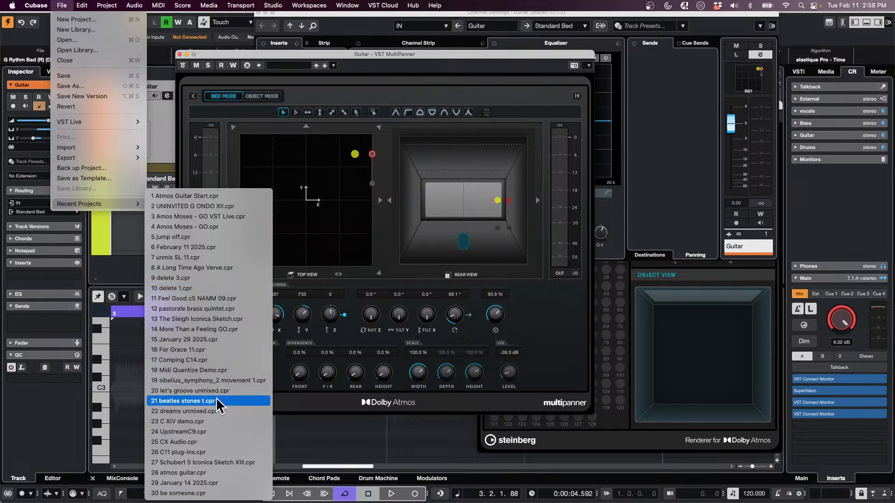
click(213, 443)
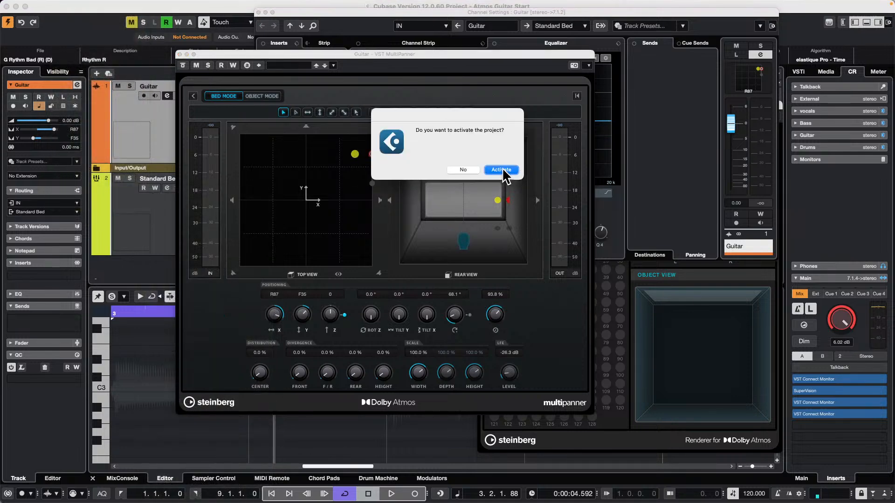
click(501, 170)
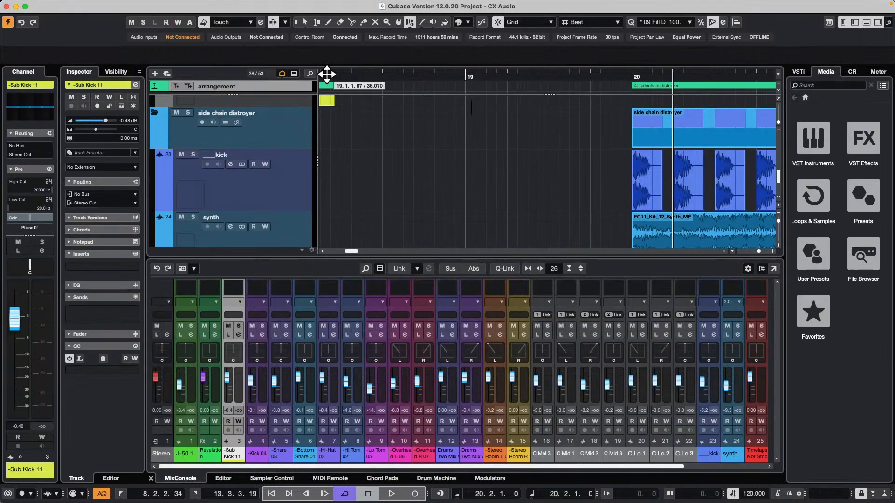
Move the playhead into bar 15, hide the lower-zone mixer and enlarge the C Mid and C Lo events in the align section
drag(375, 76, 382, 46)
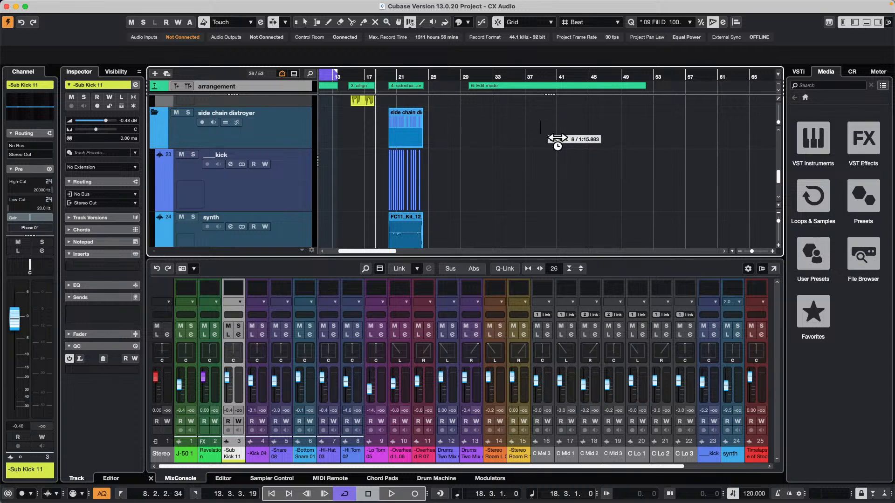
scroll(567, 147, down, 10)
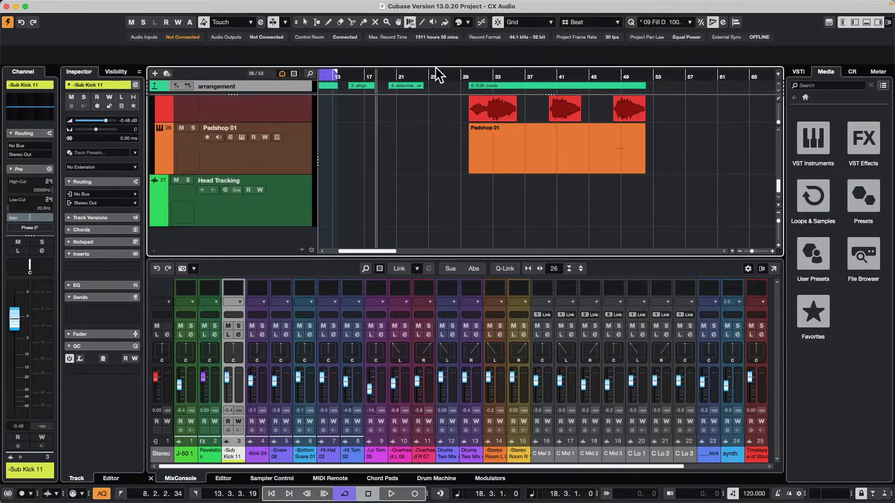
scroll(447, 97, up, 1)
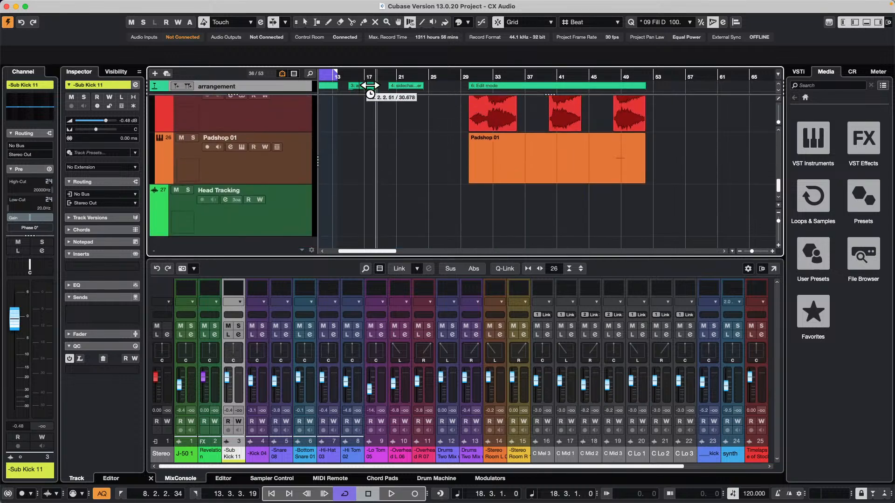
click(347, 75)
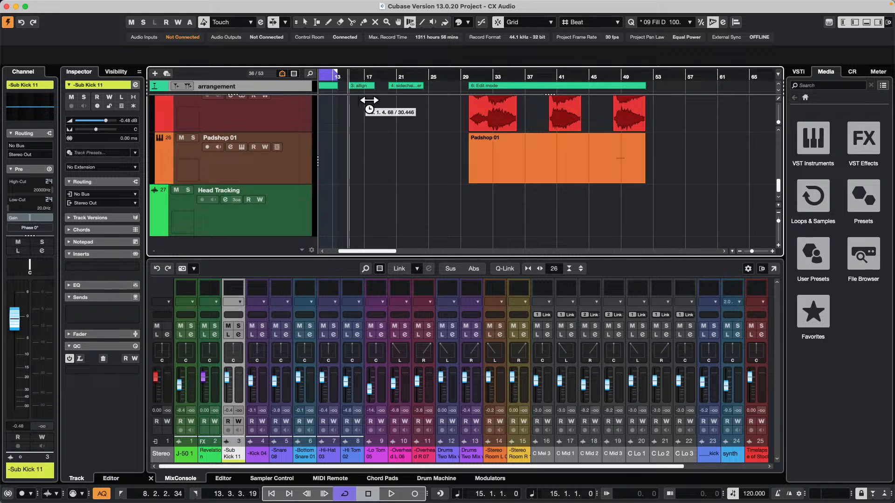
scroll(368, 105, up, 10)
scroll(377, 124, down, 4)
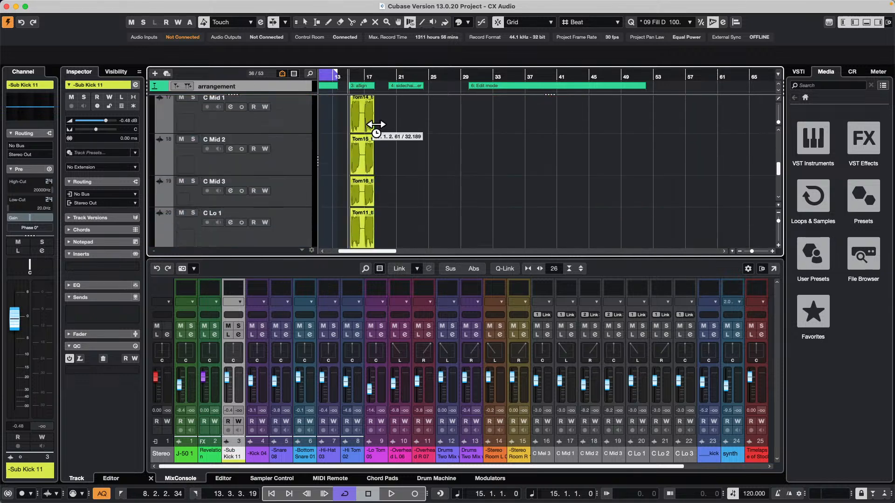
click(867, 22)
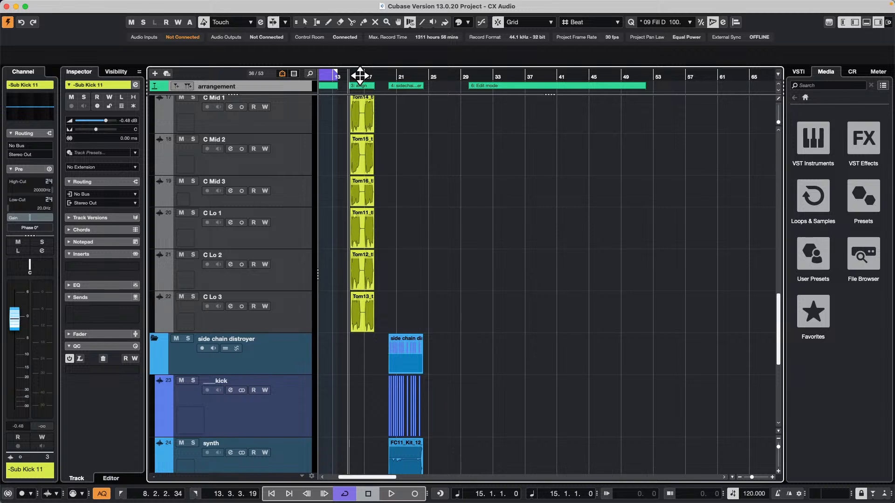
drag(360, 76, 359, 104)
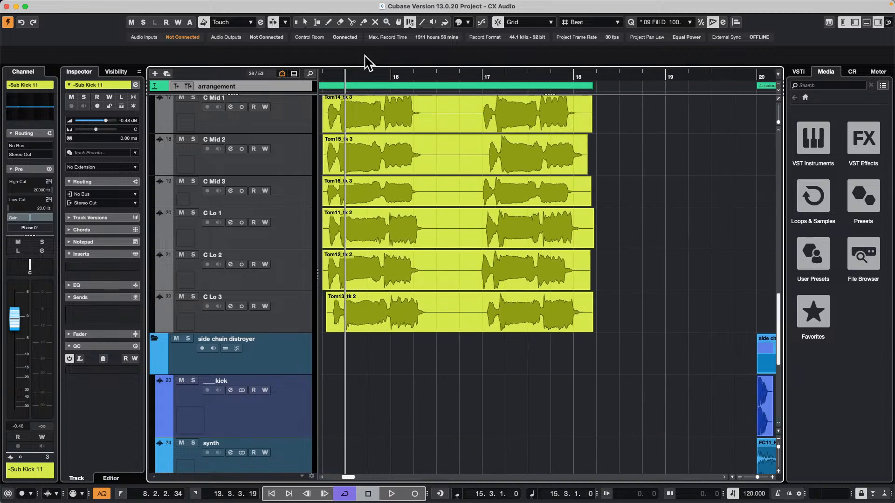
Show the Control Room, lower its main level to -9.02 dB and play the project briefly
drag(330, 73, 313, 84)
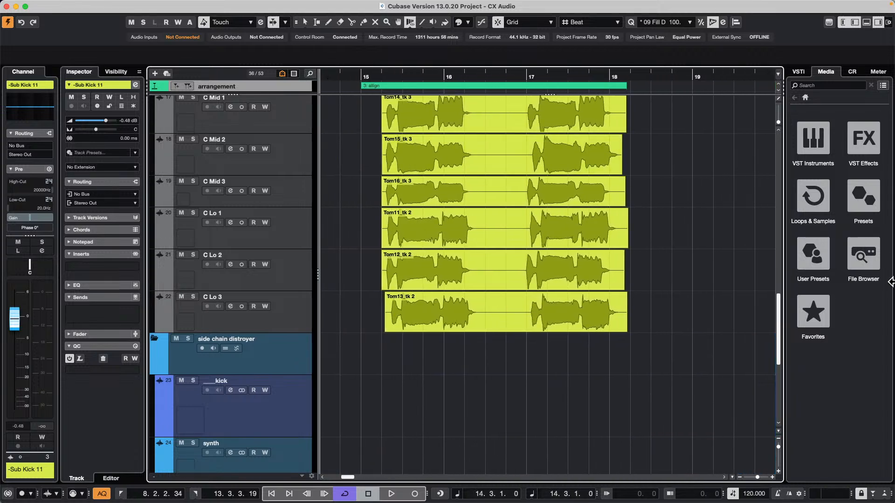
click(853, 71)
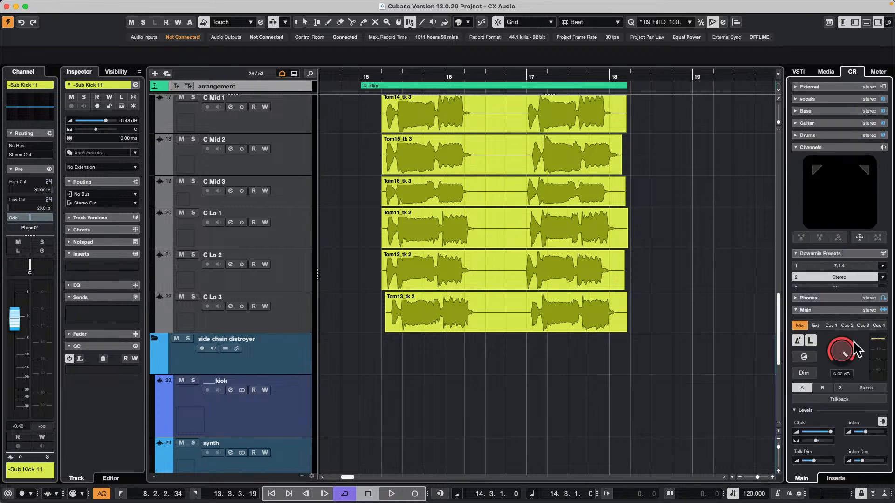
drag(841, 353, 844, 377)
key(space)
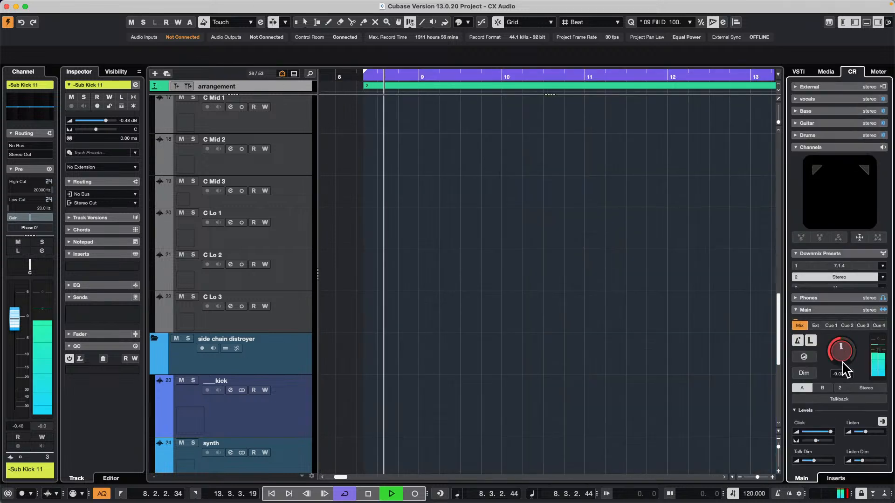
key(space)
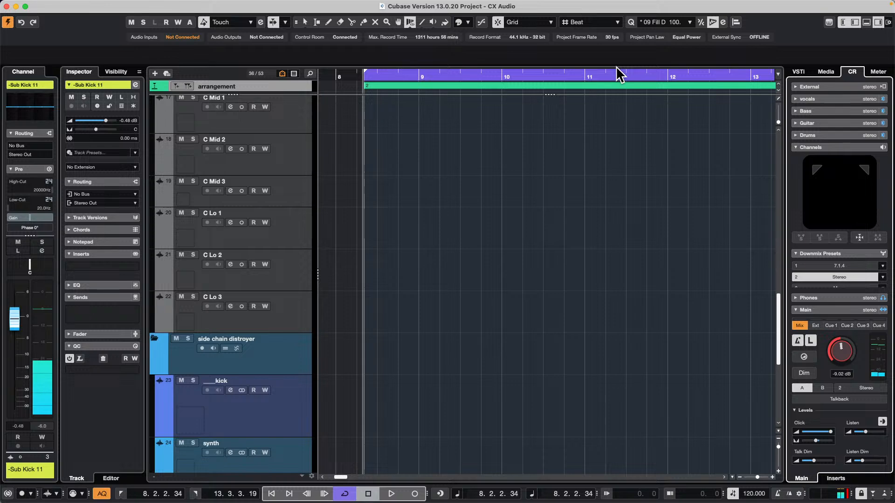
Set the cycle range to the C Mid 1 event and audition it with the Control Room level at -4.92 dB
drag(386, 74, 493, 69)
right_click(490, 119)
click(490, 120)
click(491, 119)
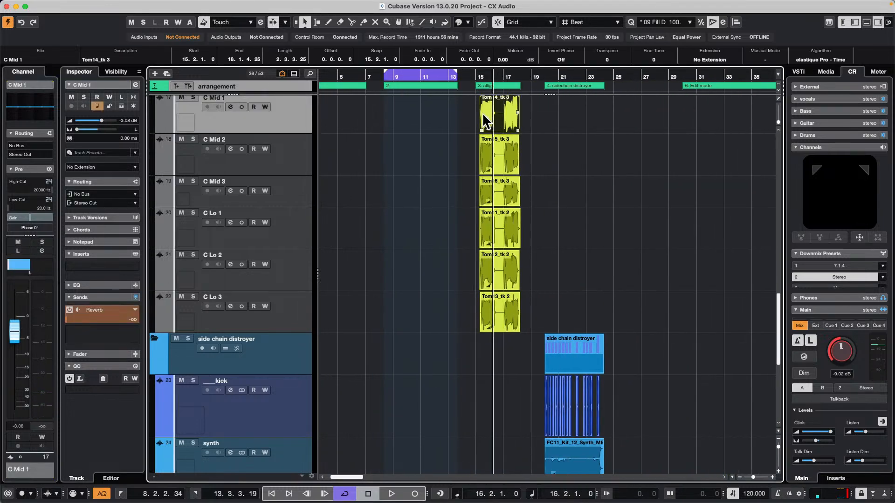
key(p)
key(space)
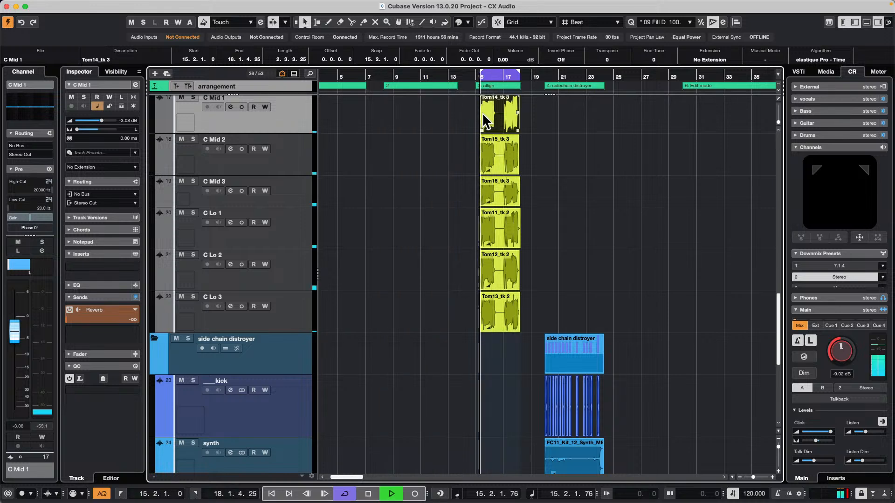
drag(847, 354, 847, 344)
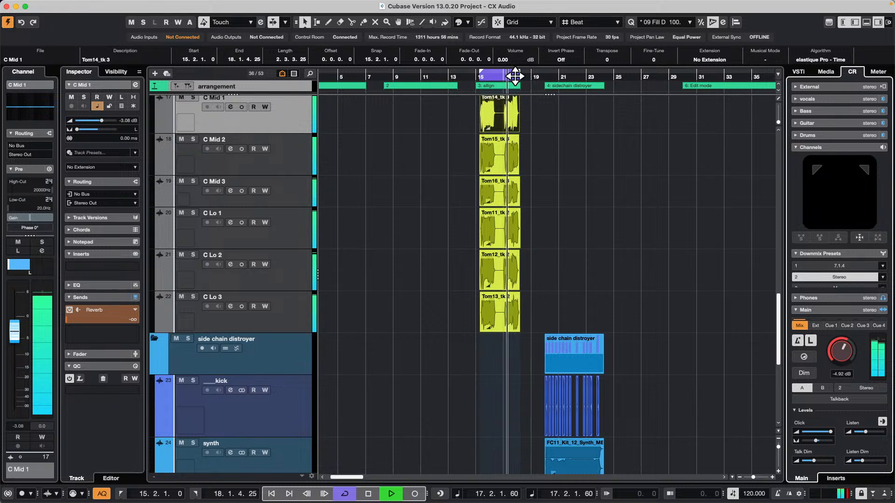
key(space)
Open the Audio Alignment Panel and assign the C Mid 1 event Tom14_tk 3 as the alignment reference
drag(515, 79, 511, 113)
scroll(647, 221, up, 5)
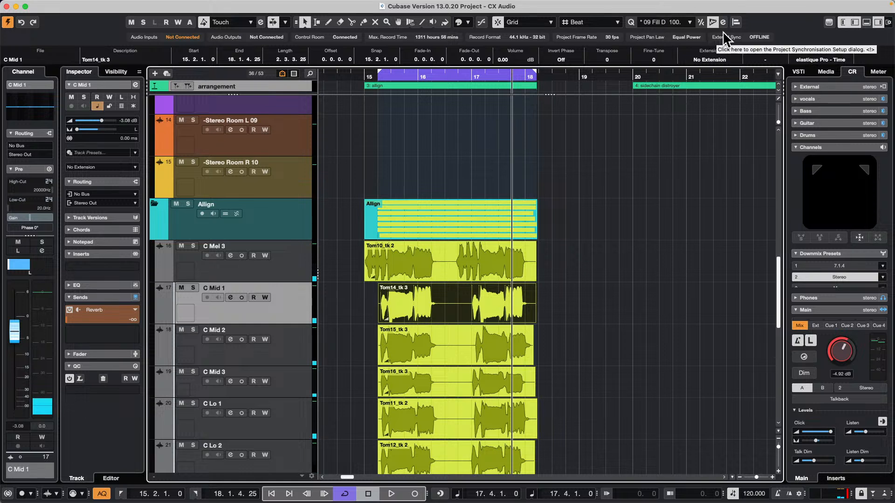
click(735, 22)
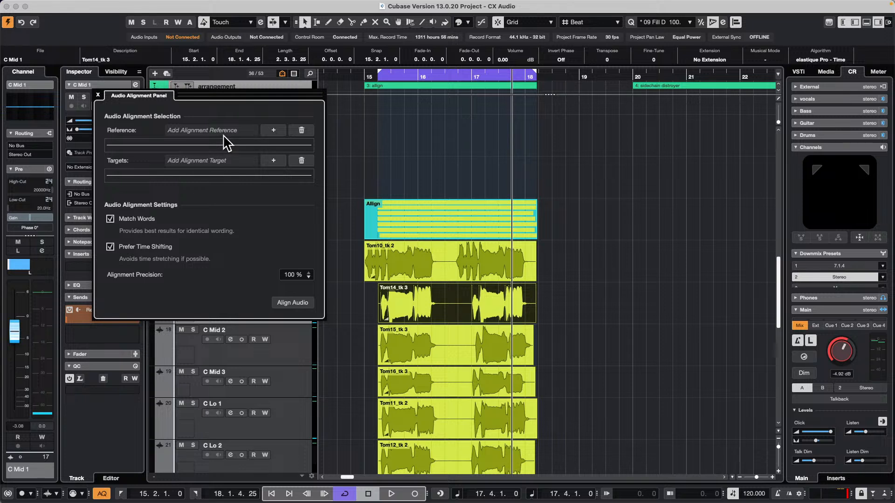
click(278, 131)
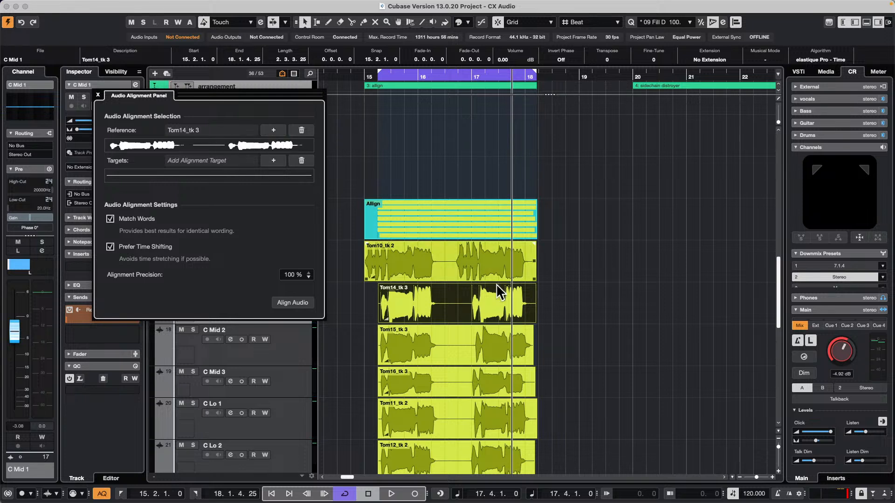
Add the C Mid 2 through C Lo 3 events as alignment targets and align them with 100% precision, Match Words and Prefer Time Shifting
scroll(561, 348, down, 5)
drag(558, 154, 391, 393)
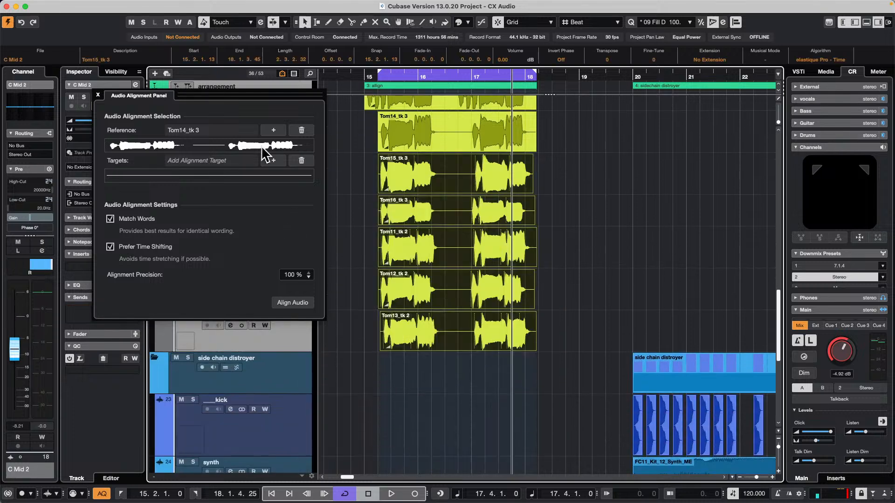
click(273, 160)
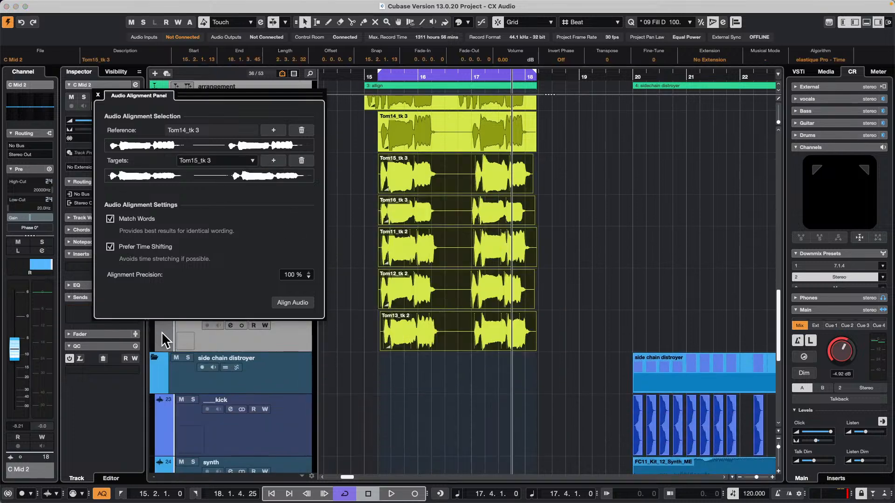
click(290, 303)
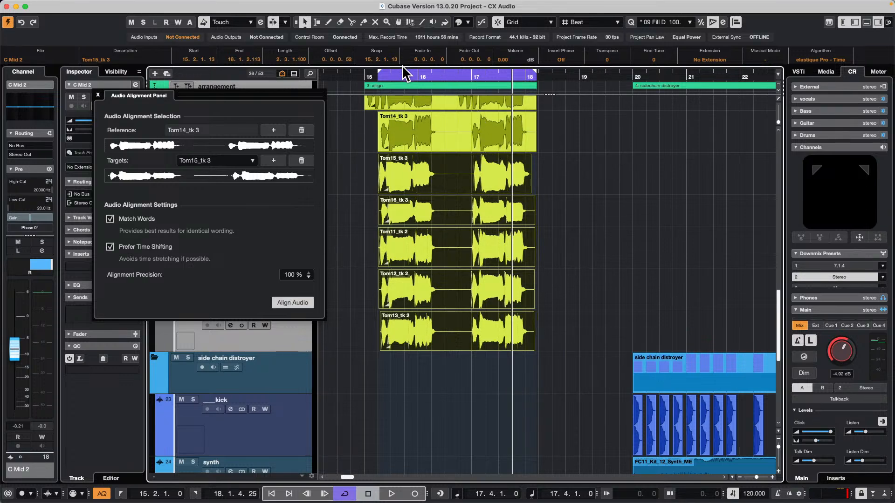
Play back the aligned events with the Control Room level at -12.2 dB, and close the Audio Alignment Panel
drag(374, 78, 376, 98)
key(space)
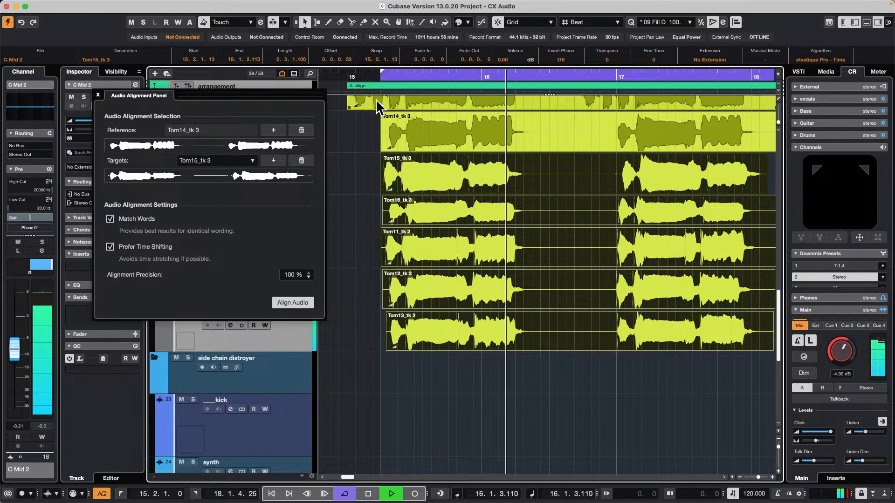
drag(840, 348, 838, 359)
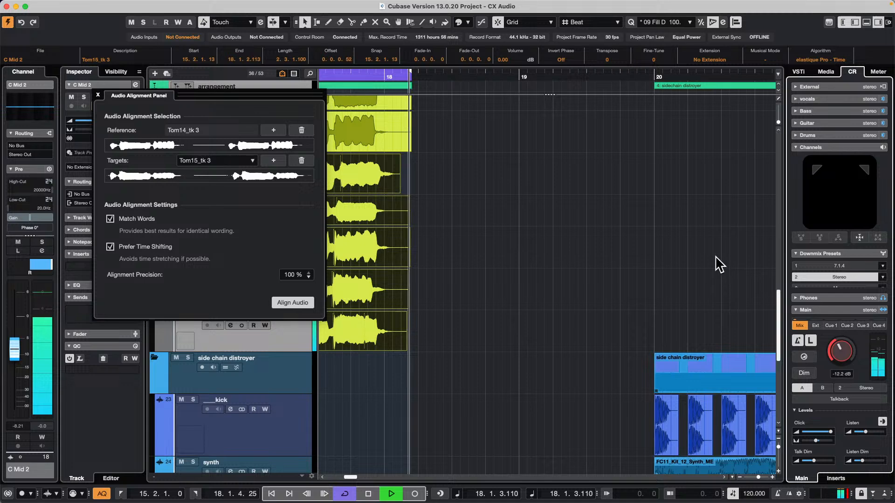
key(space)
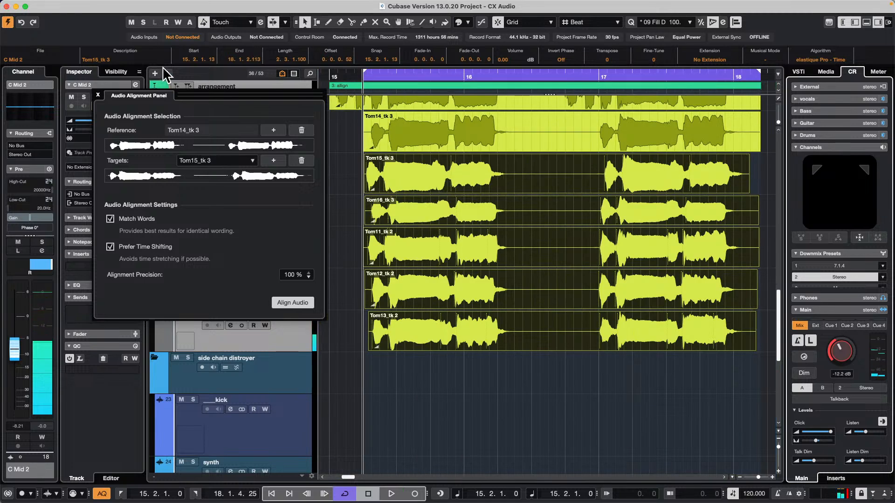
click(98, 95)
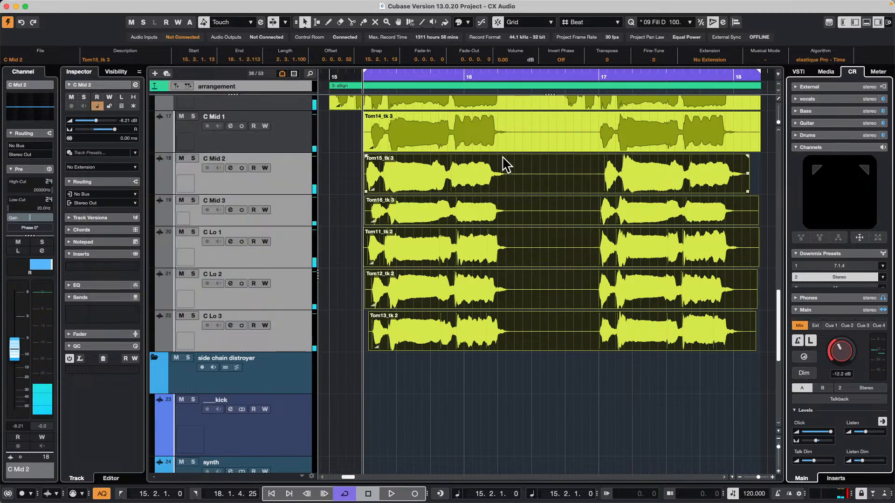
key(super+Tab)
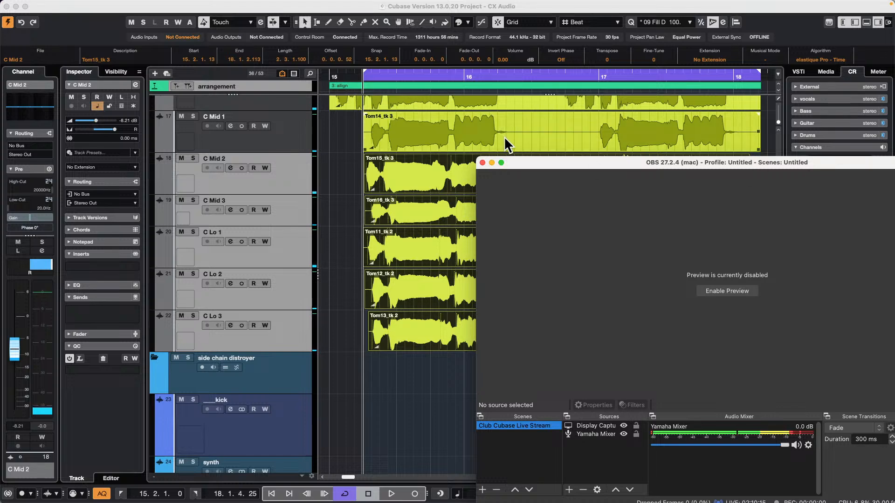
click(418, 159)
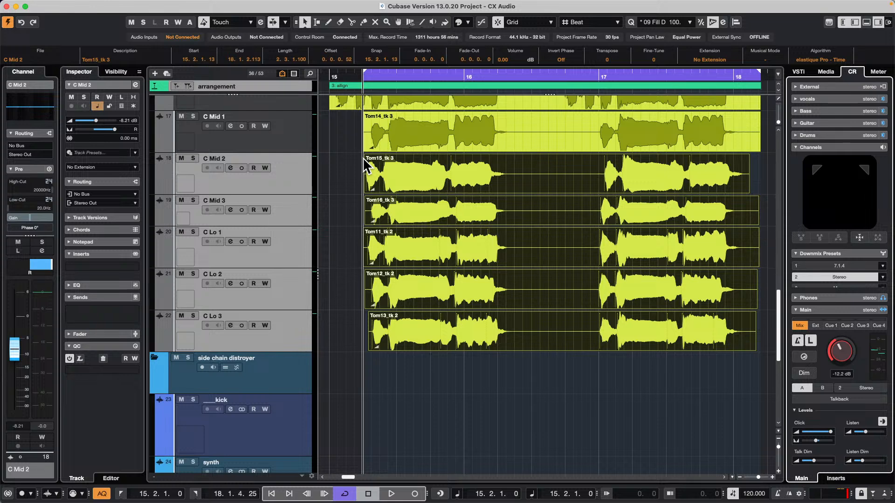
key(g)
key(g)
key(g)
key(g)
key(g)
key(g)
key(g)
key(g)
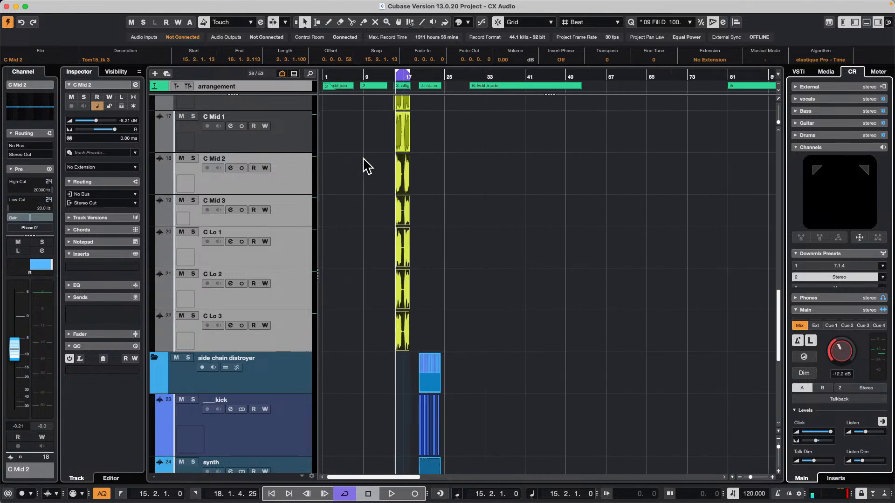
key(g)
key(g)
key(g)
key(g)
key(space)
key(space)
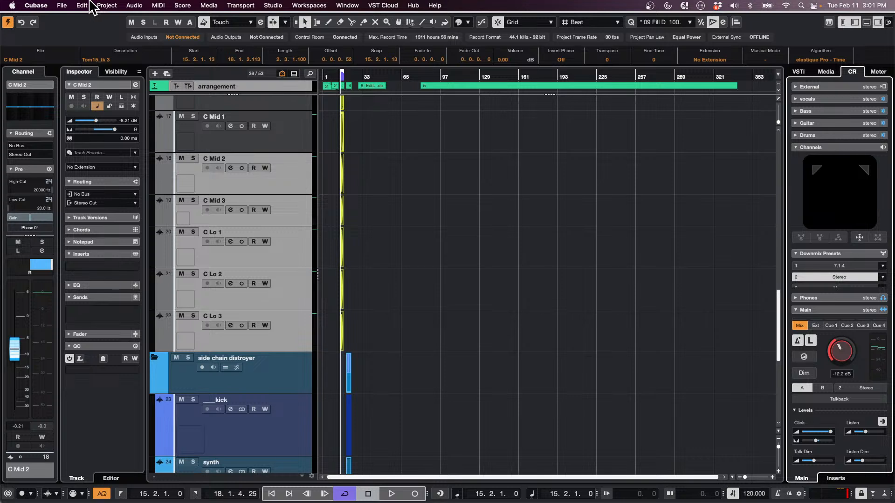
Open the recent project A Long Time Ago Verve.cpr and activate it
click(62, 5)
mouse_move(111, 204)
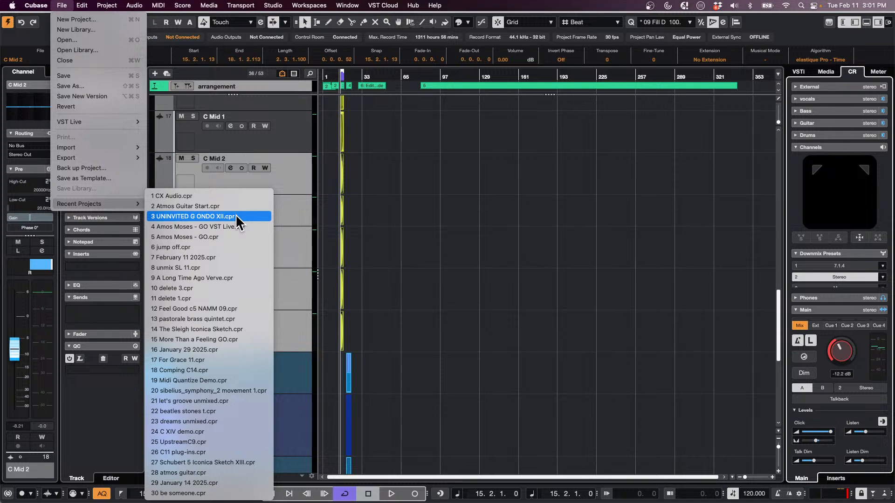
click(230, 279)
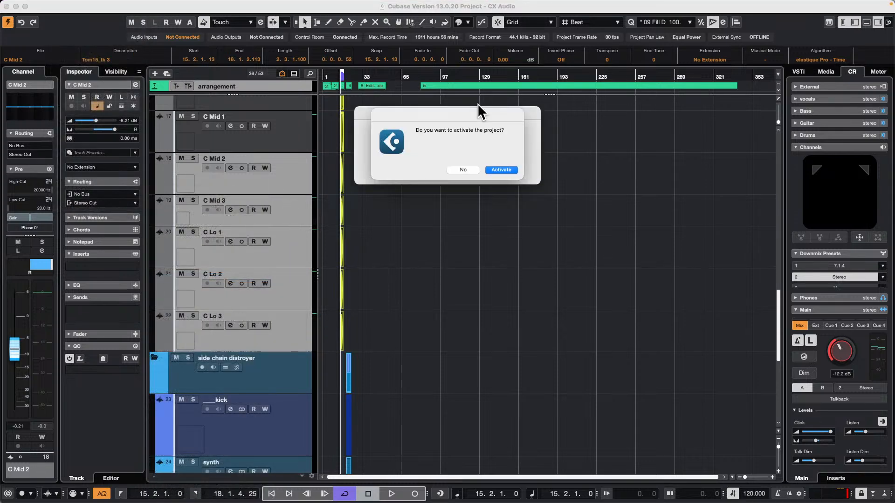
click(504, 170)
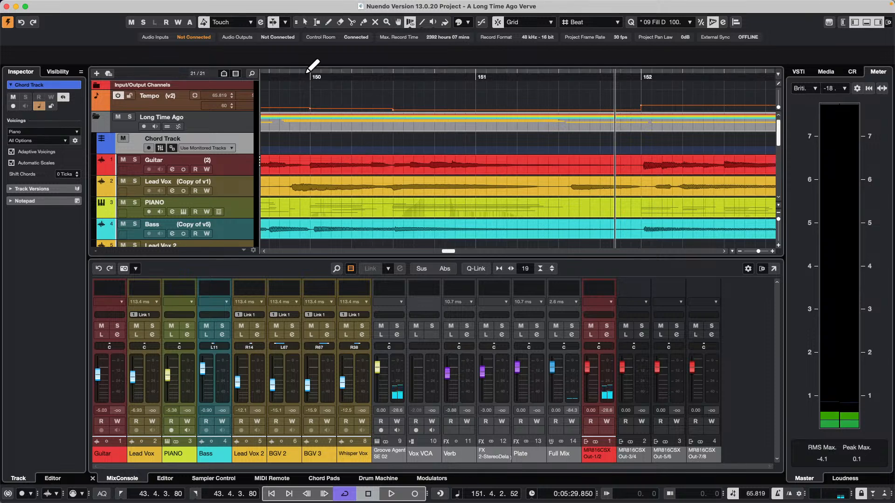
Find the recorded song section in the timeline, select the Lead Vox event and play from its start at bar 99
drag(304, 76, 540, 76)
key(space)
key(space)
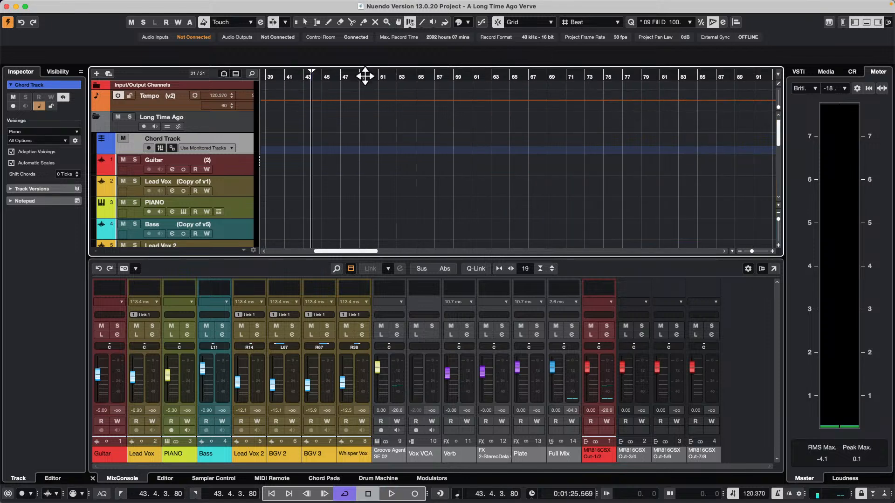
drag(365, 76, 459, 72)
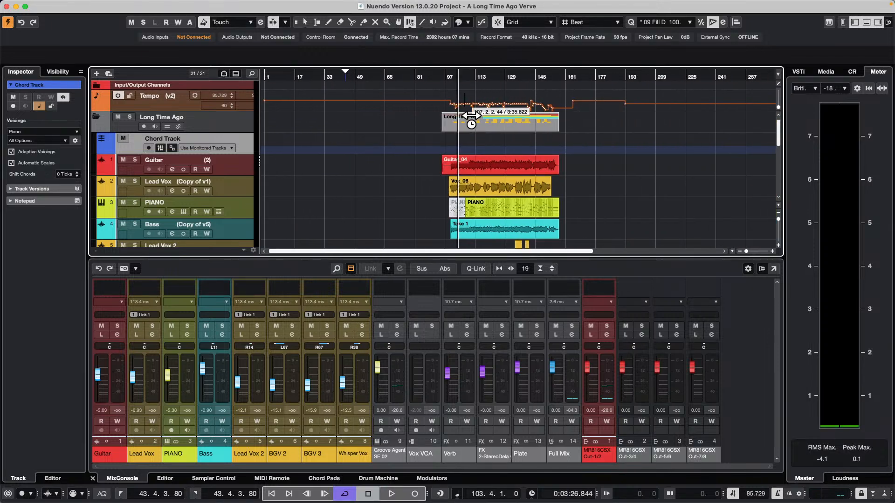
key(1)
click(455, 187)
key(space)
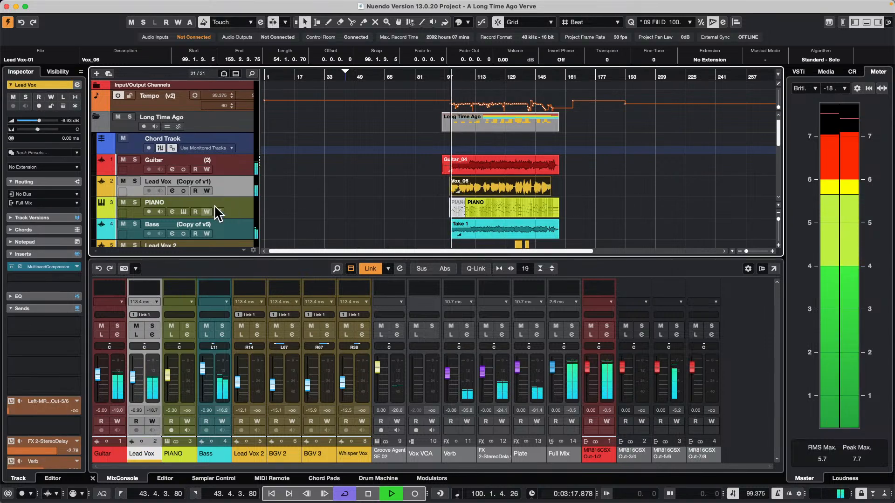
Solo the Bass track, open its Take 1 event in the editor and enable VariAudio editing
click(135, 224)
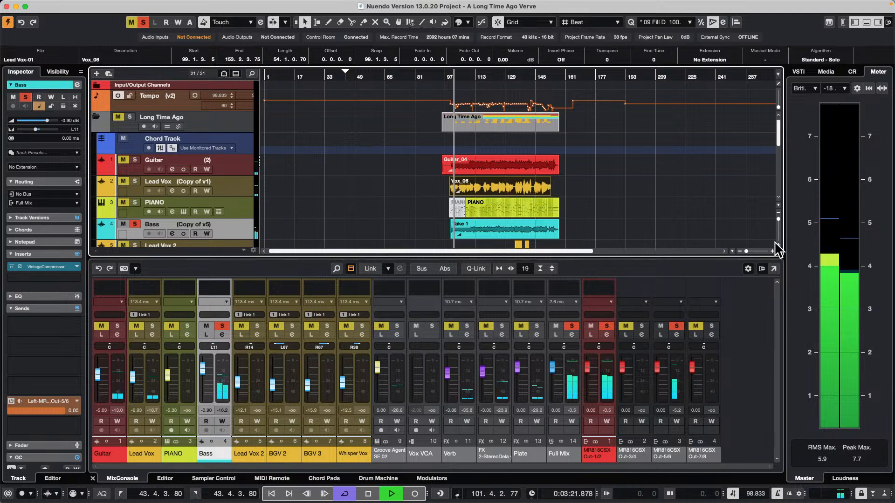
double_click(478, 226)
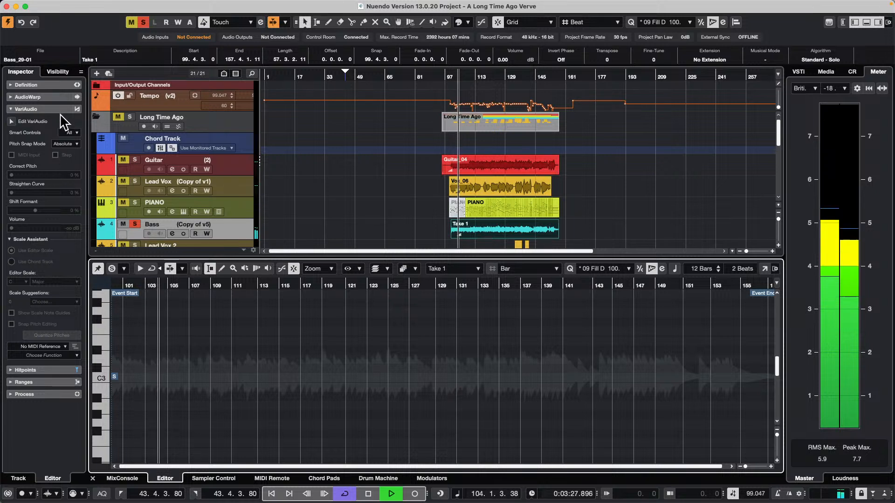
click(12, 120)
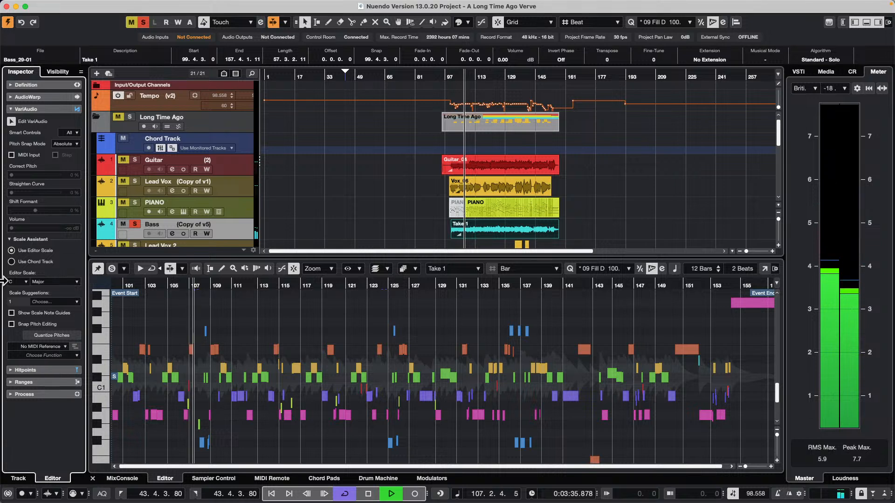
Extract MIDI from the bass with Notes and Static Pitchbend Data, Dynamic Velocity and First Selected Track, and open the resulting part for editing
click(64, 356)
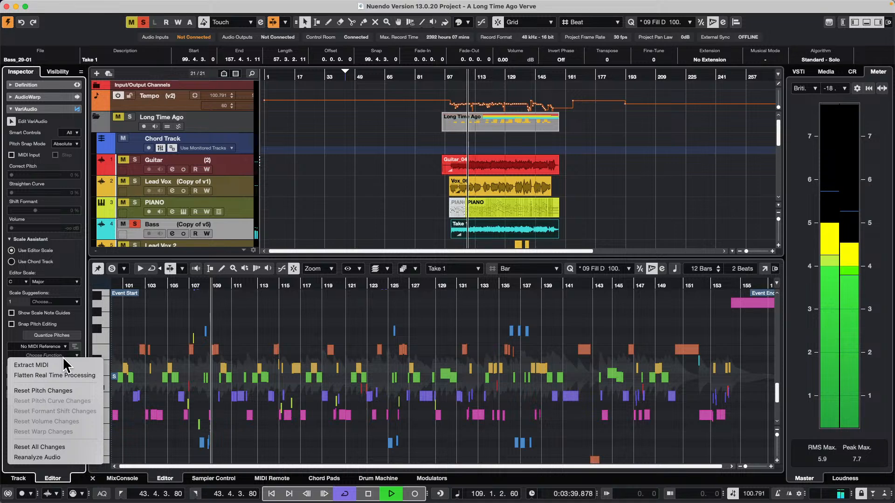
click(65, 365)
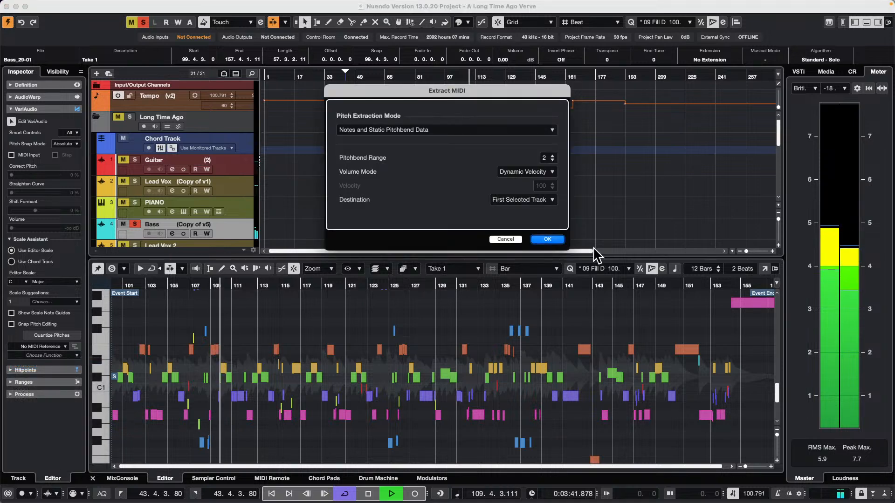
click(549, 239)
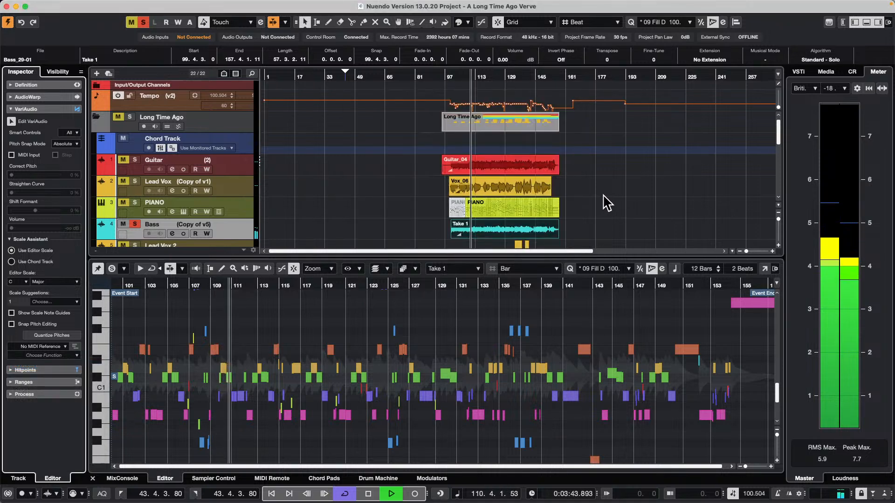
scroll(608, 205, down, 10)
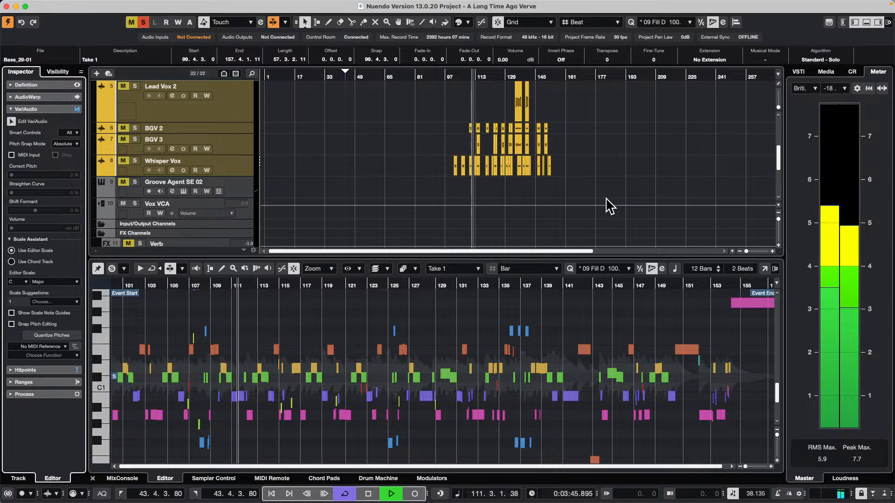
double_click(511, 223)
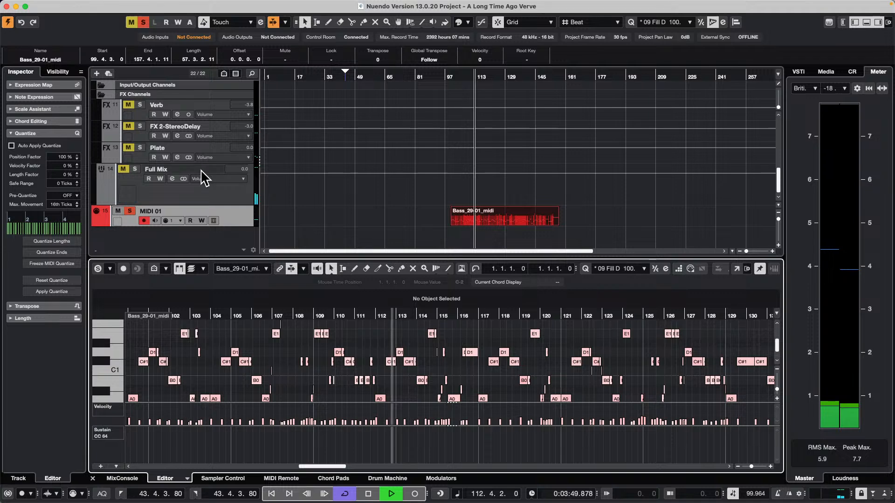
Solo the Bass audio track alongside the extracted MIDI track while playback runs
scroll(184, 161, up, 3)
scroll(183, 156, up, 3)
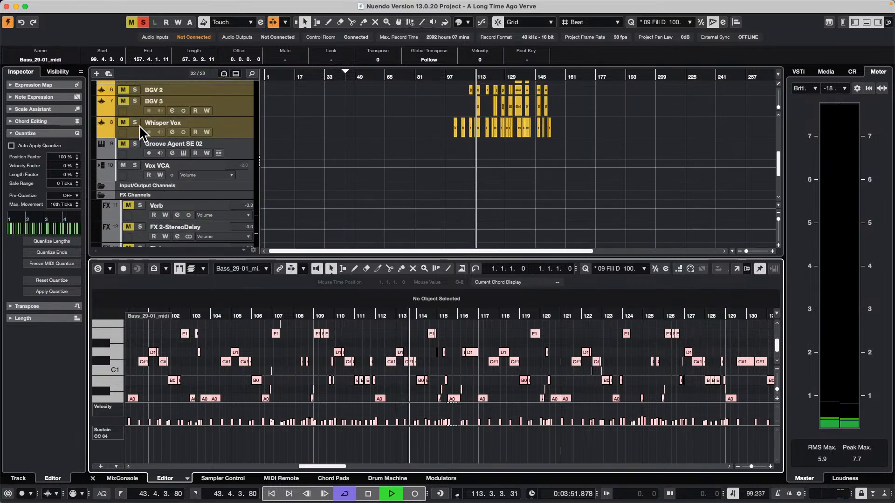
scroll(139, 125, up, 3)
click(136, 93)
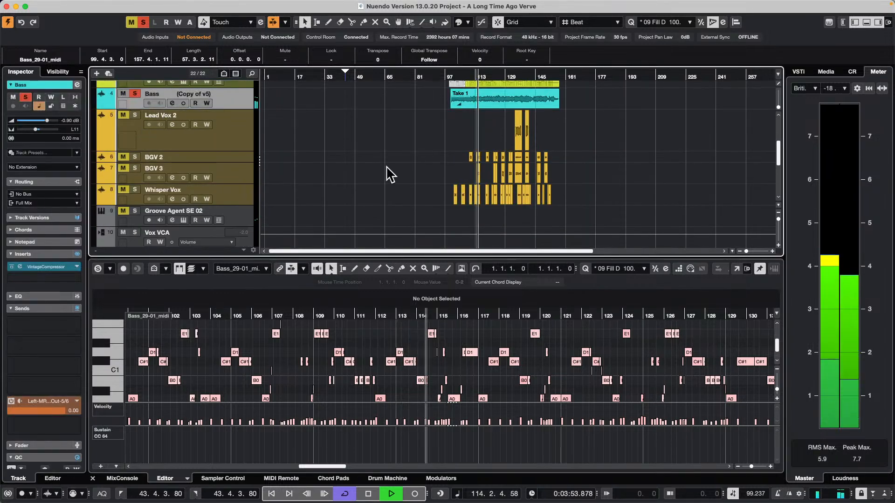
Examine the extracted Bass_29-01_midi notes against the bass during playback, and stop playback
scroll(375, 180, down, 3)
scroll(373, 184, down, 3)
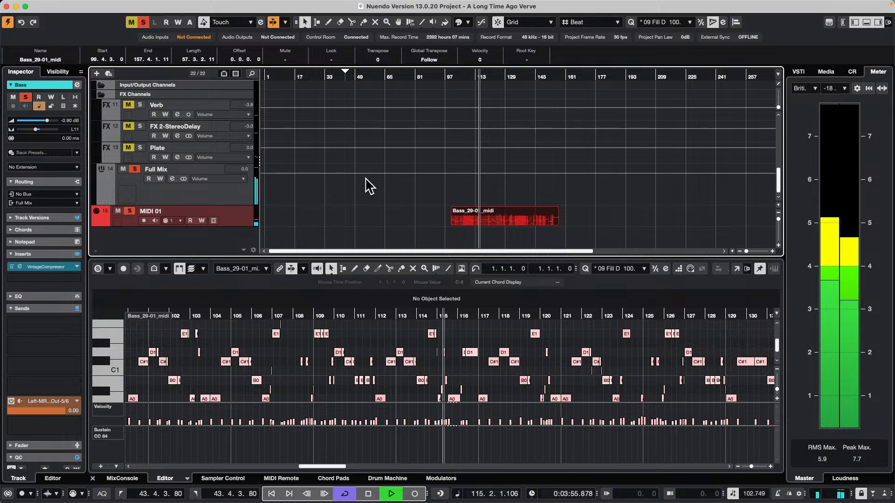
key(h)
key(h)
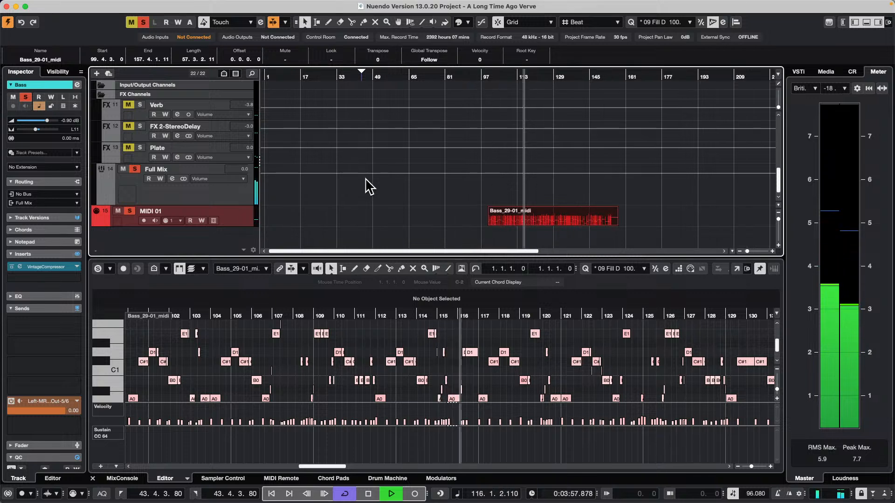
key(h)
key(h)
key(h)
key(h)
key(h)
key(h)
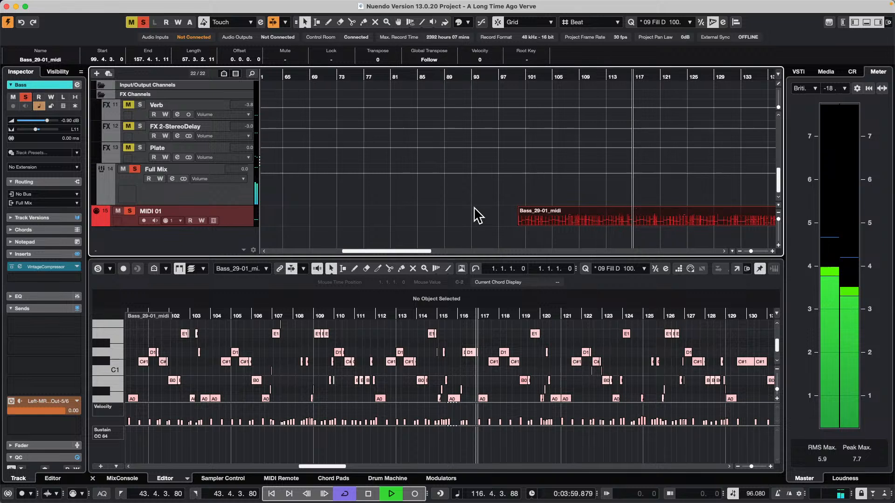
scroll(566, 327, down, 2)
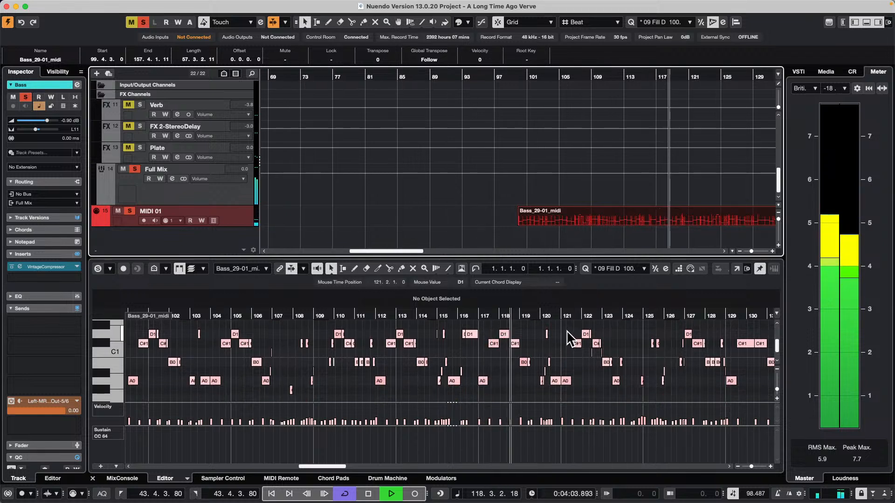
key(space)
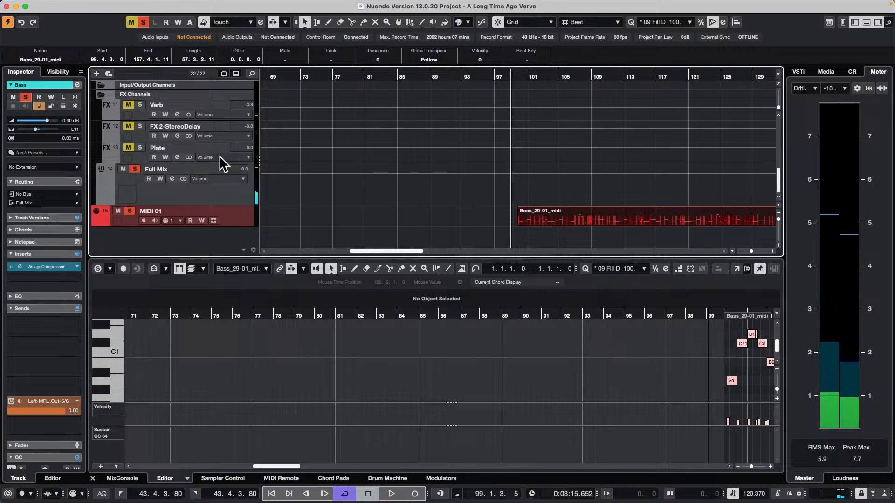
right_click(238, 216)
mouse_move(292, 218)
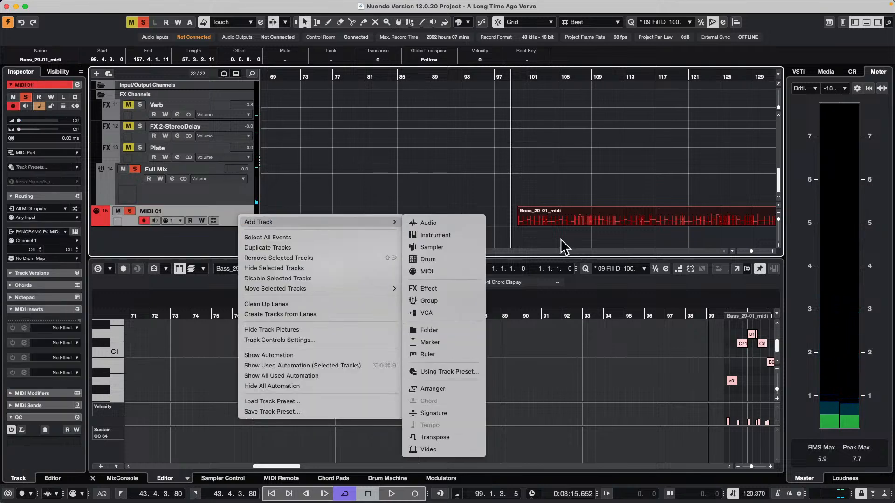
click(451, 247)
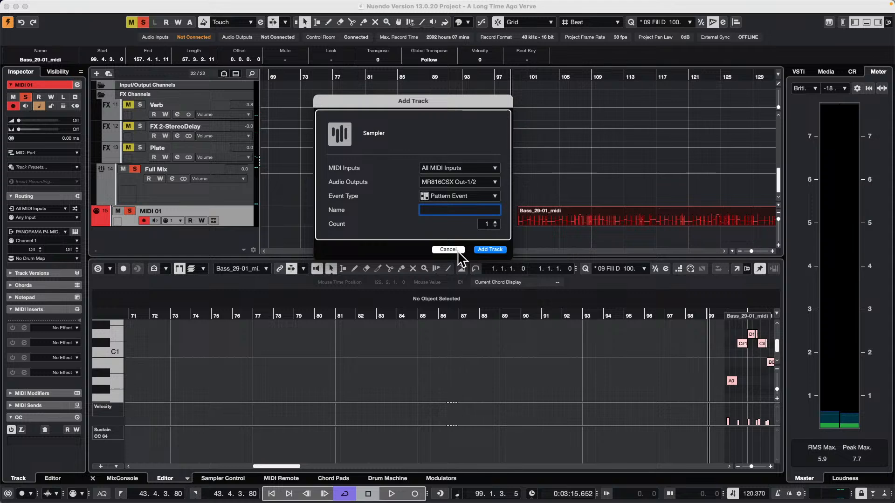
click(458, 251)
Add an instrument track below MIDI 01 with HALion Sonic as its instrument
right_click(233, 214)
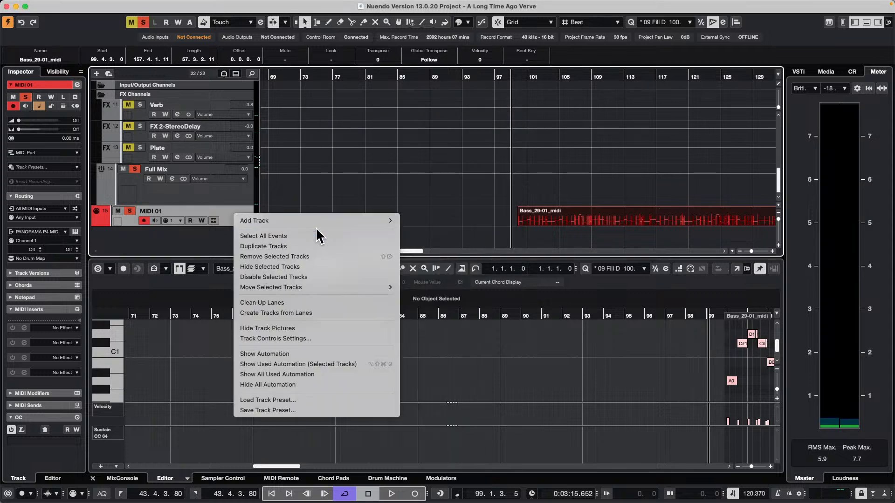
mouse_move(323, 219)
click(462, 234)
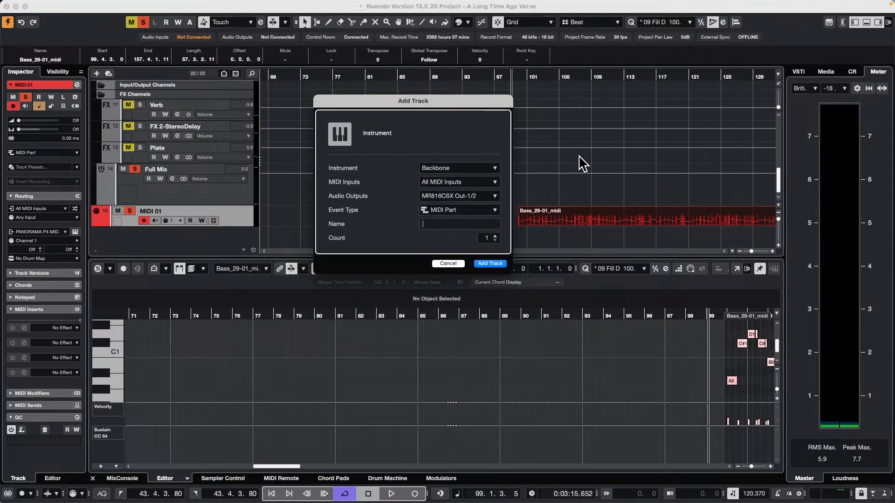
click(460, 170)
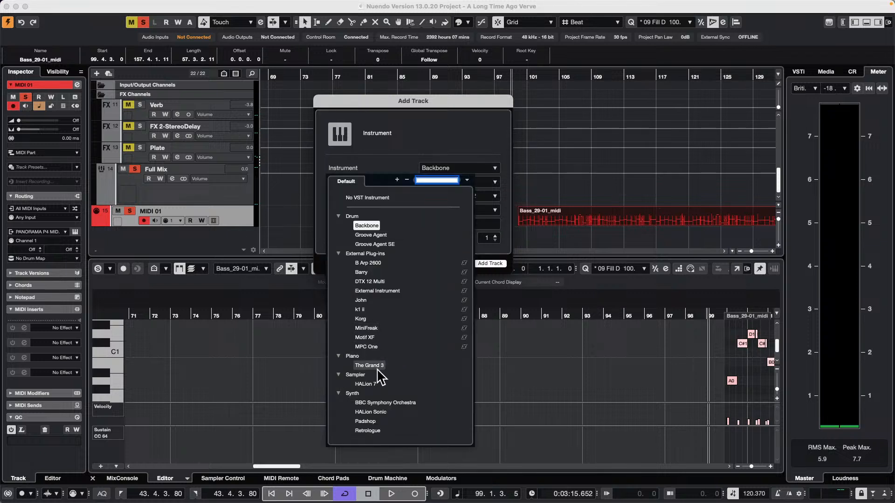
click(371, 412)
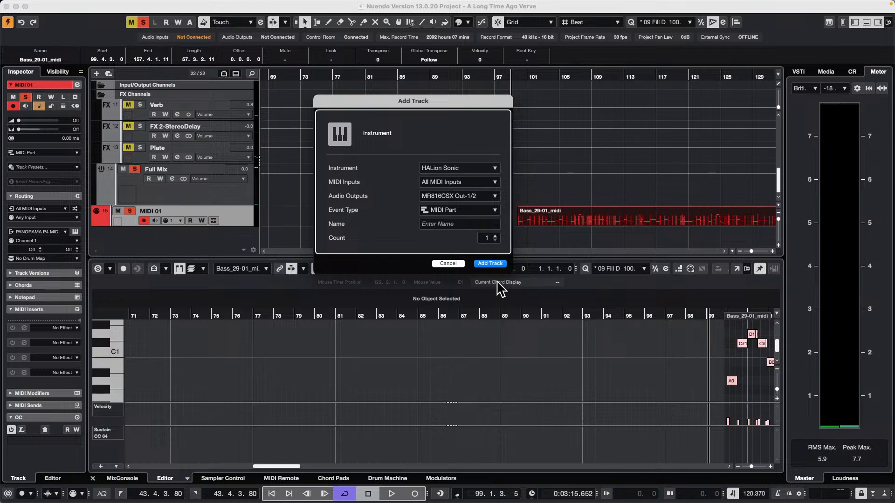
click(490, 264)
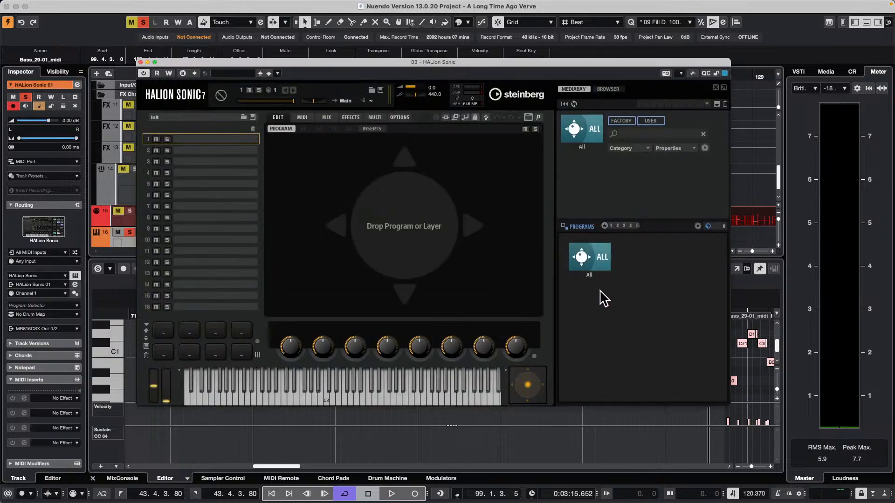
Load the Clean J-Bass program from the Electric Bass instrument into HALion Sonic's first slot
click(588, 135)
click(585, 128)
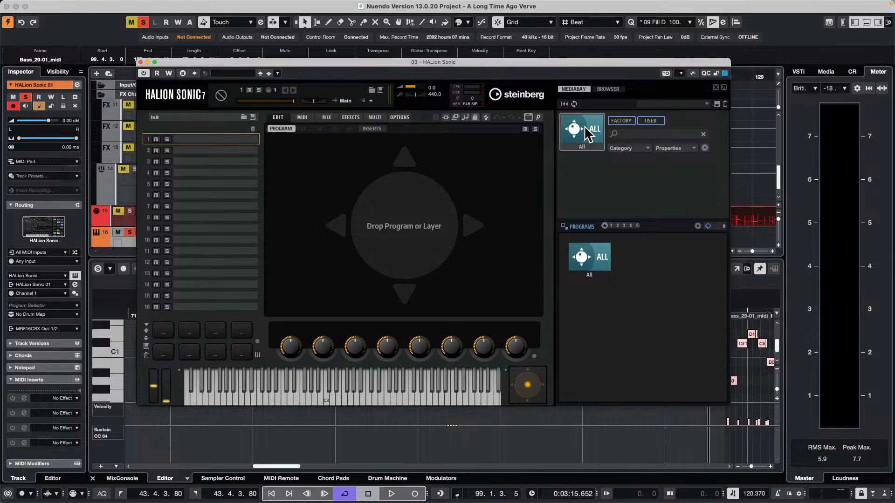
click(601, 258)
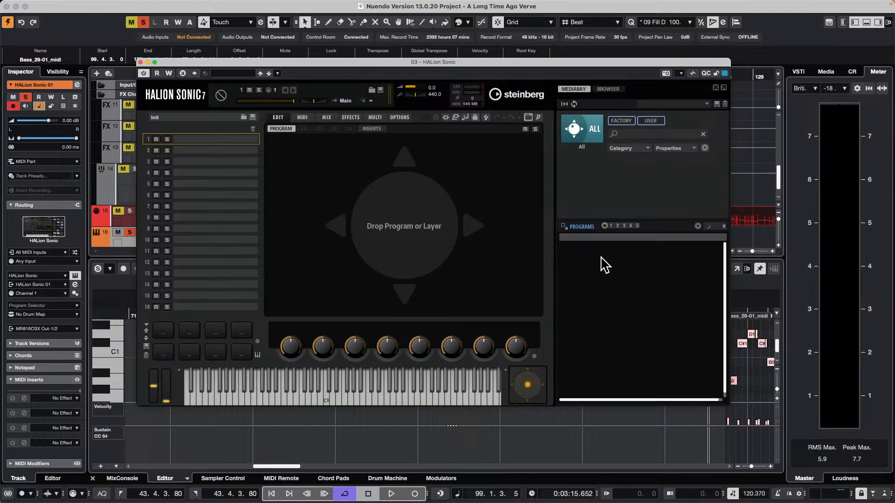
click(588, 131)
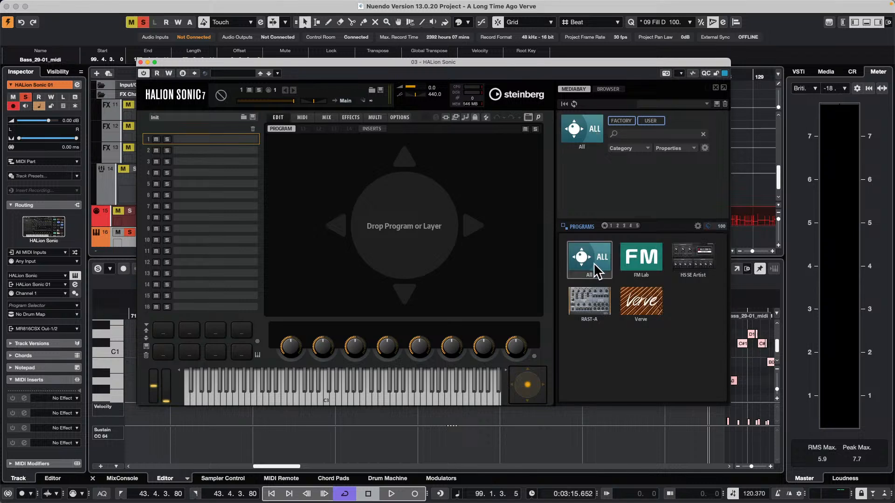
scroll(651, 335, down, 10)
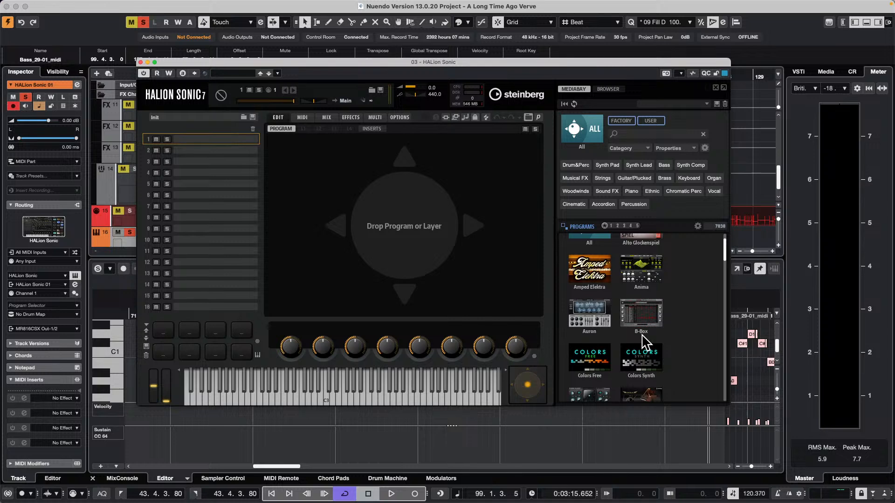
scroll(645, 342, down, 3)
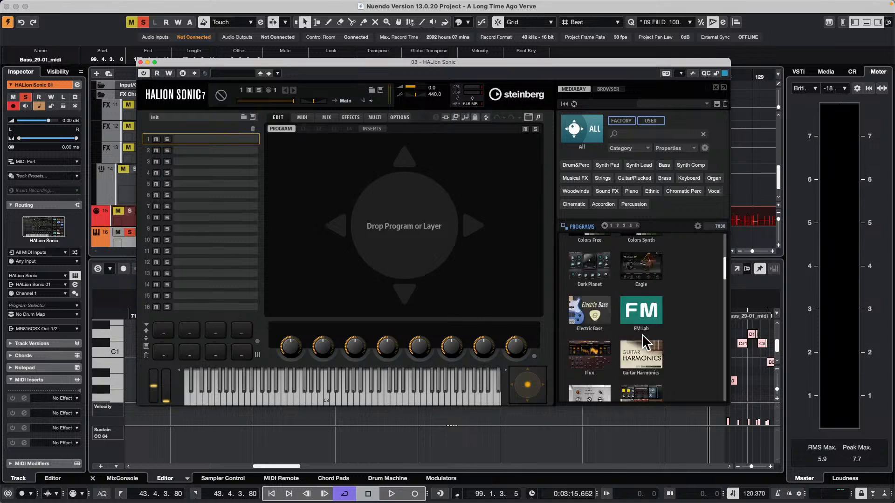
click(587, 310)
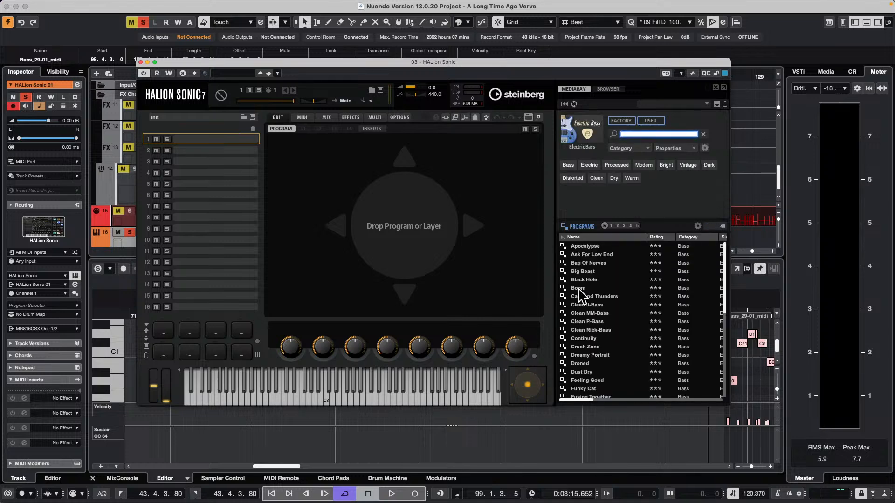
double_click(597, 305)
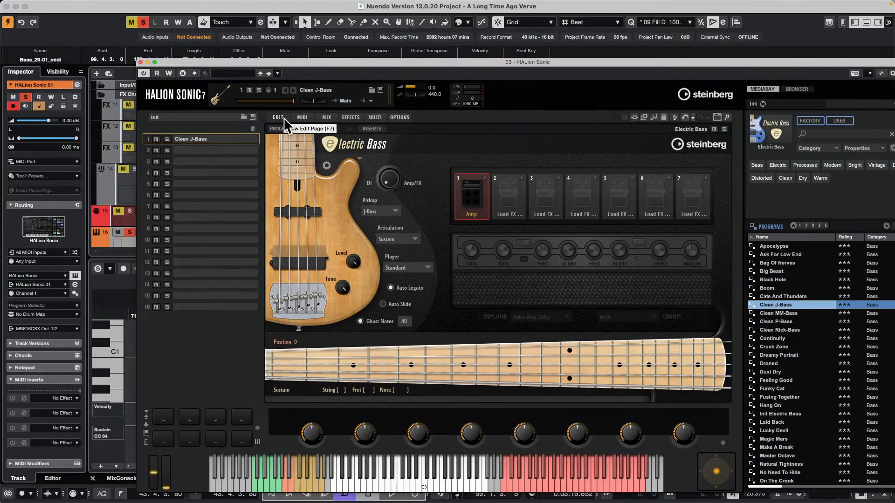
Set the Clean J-Bass slot's MIDI transpose to 12 and move the HALion Sonic window clear of the arrangement
click(308, 117)
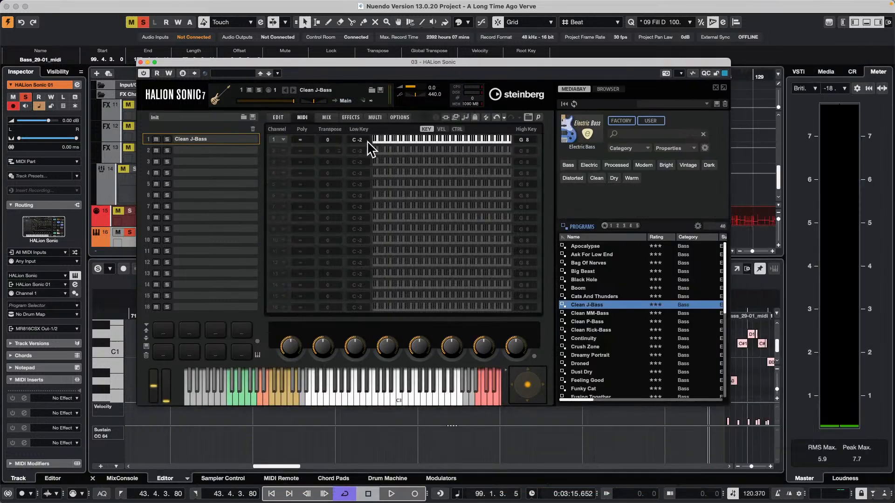
double_click(330, 139)
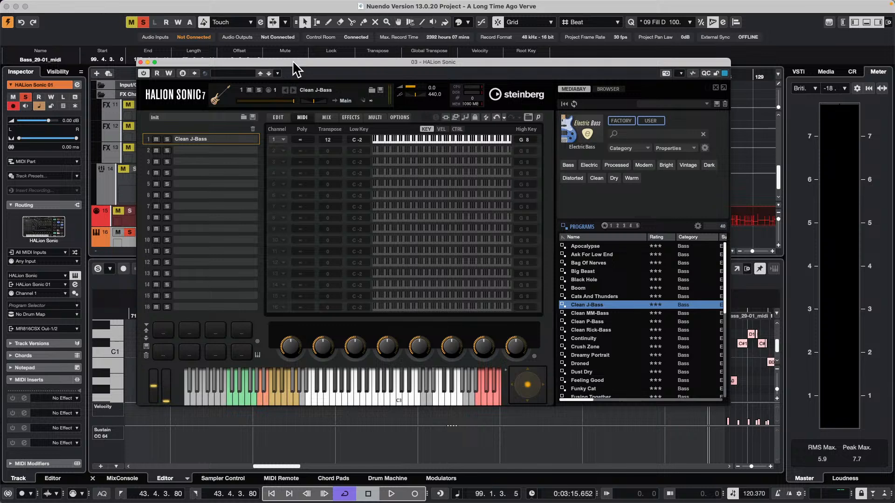
drag(293, 60, 662, 131)
Copy the Bass_29-01_midi part from the MIDI 01 track to the HALion Sonic 01 track at the same position
scroll(403, 164, up, 2)
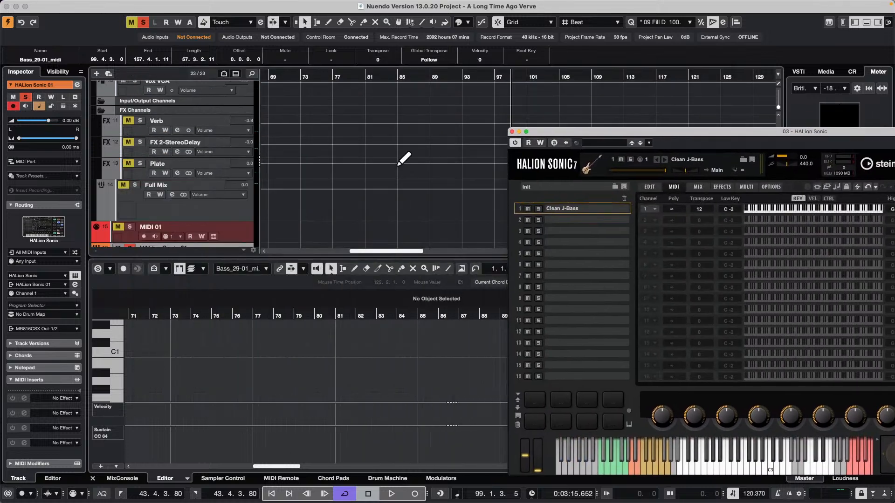
drag(306, 73, 303, 40)
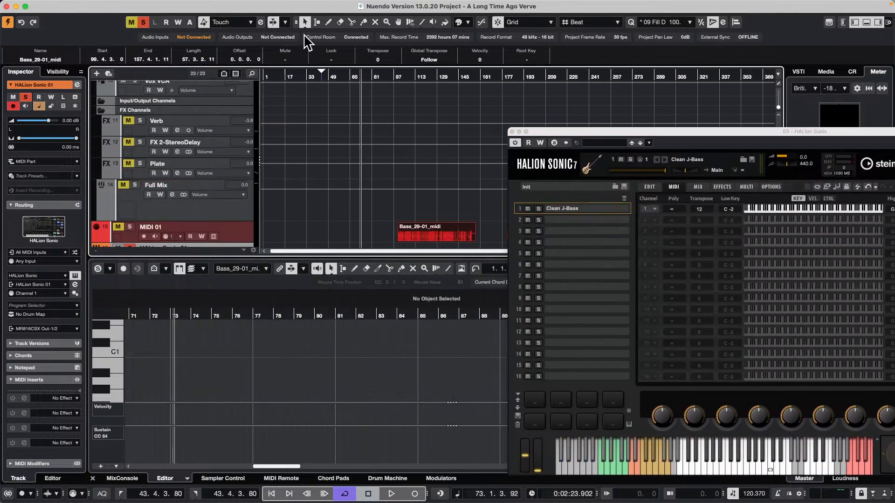
scroll(422, 229, down, 1)
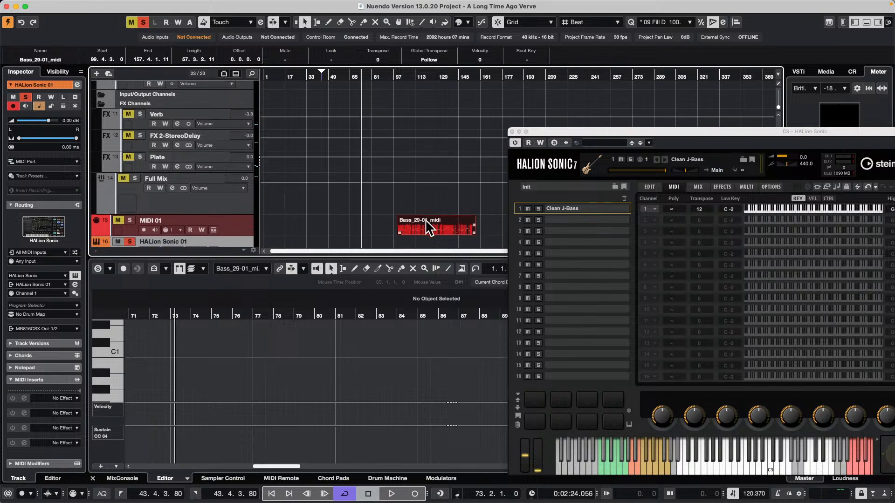
drag(447, 238, 460, 225)
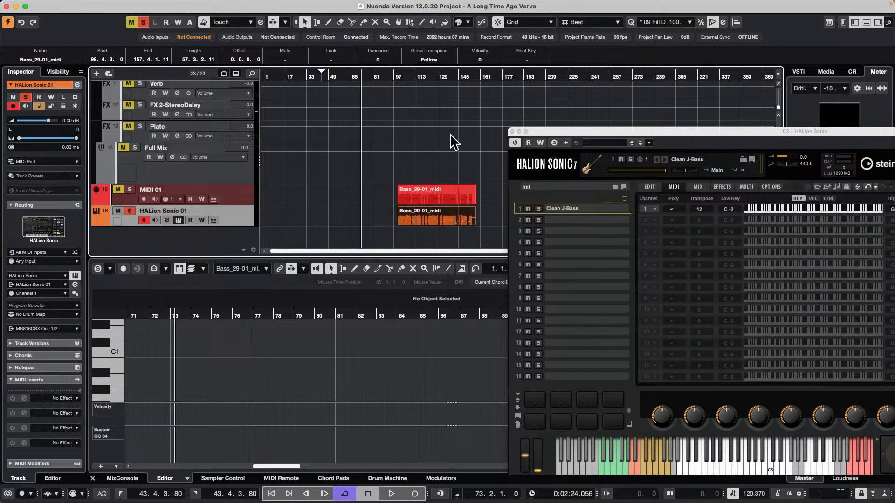
Play the copied bass part and raise the Clean J-Bass slot's transpose to 24
key(alt+space)
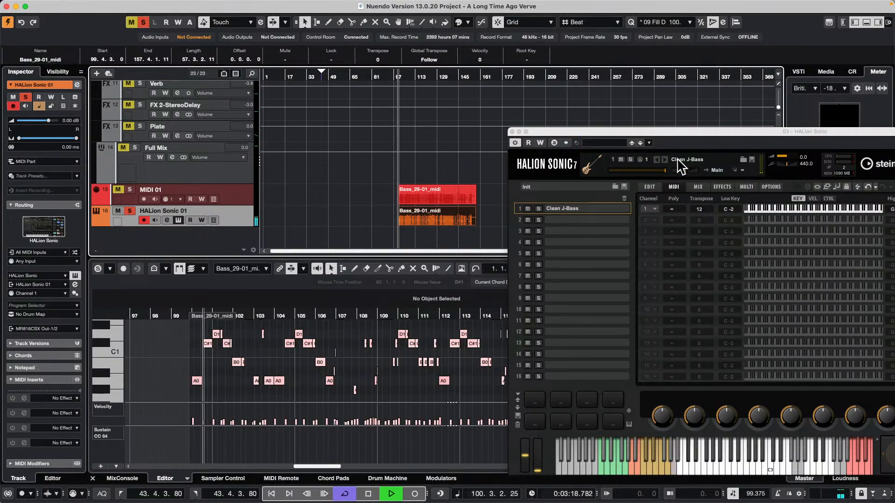
drag(612, 129, 563, 92)
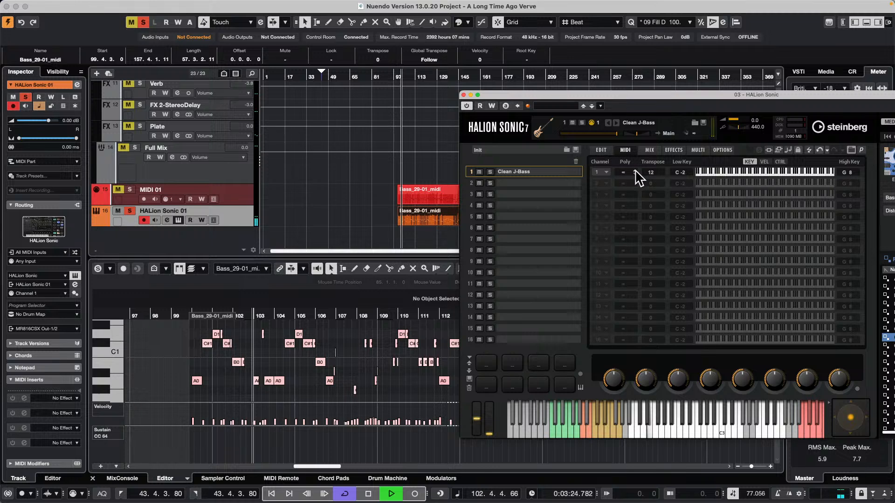
scroll(655, 172, up, 7)
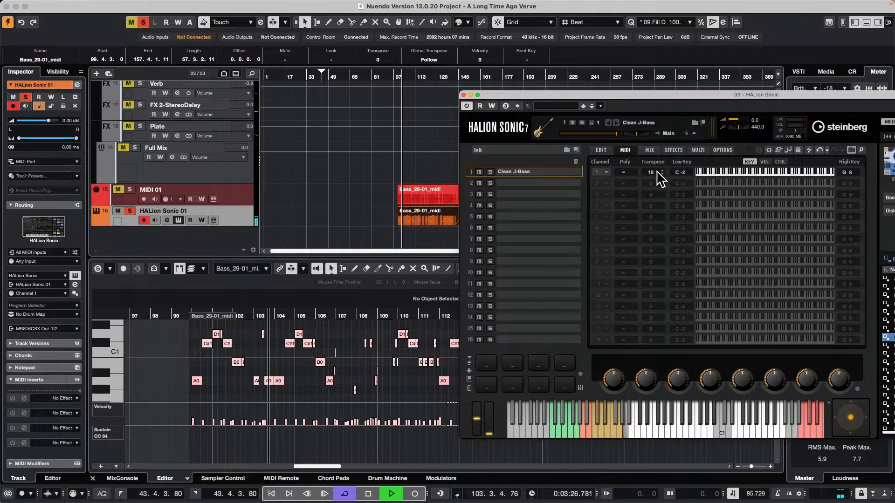
scroll(659, 178, up, 5)
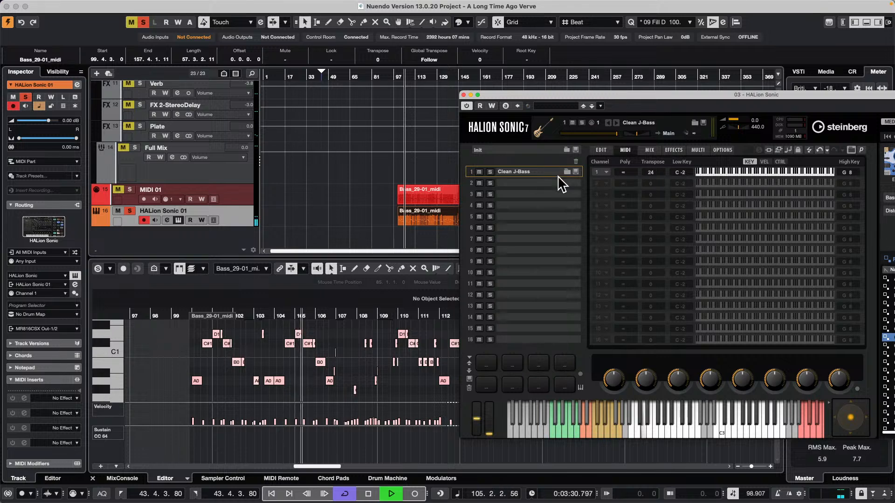
Show the bass instrument's edit page and replace the loaded program with Clean P-Bass during playback
click(603, 150)
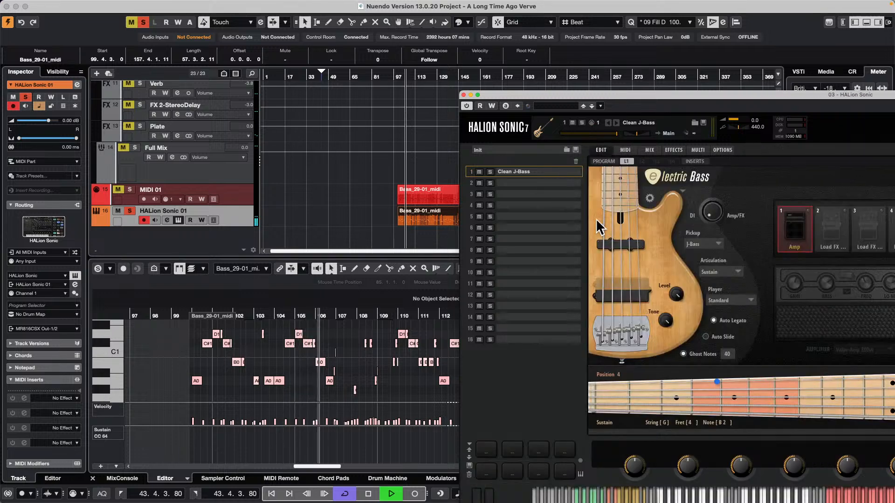
drag(604, 95, 290, 44)
double_click(809, 290)
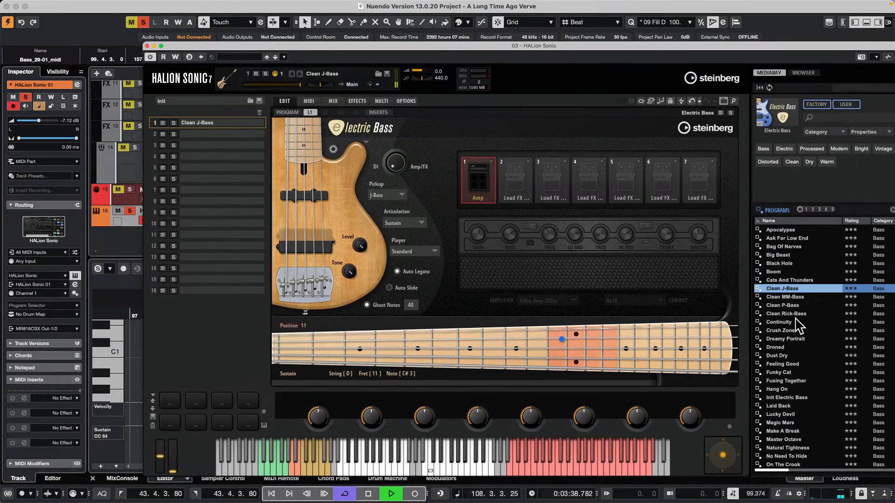
click(786, 306)
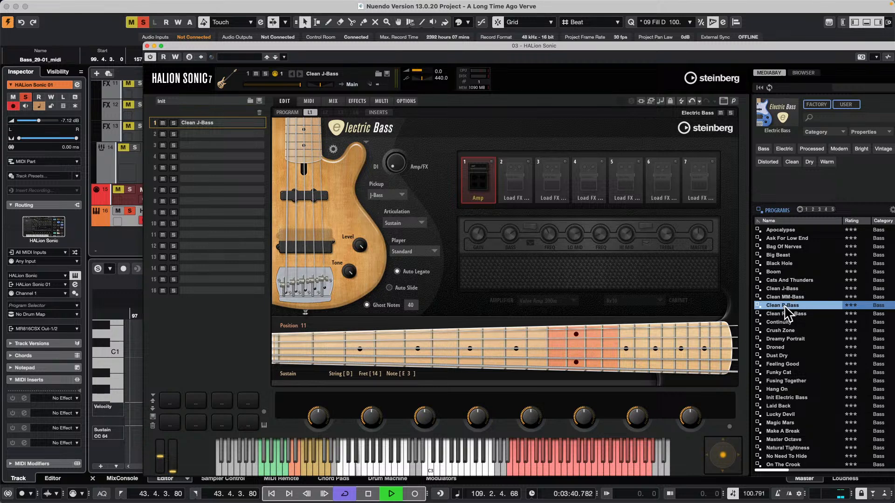
double_click(785, 307)
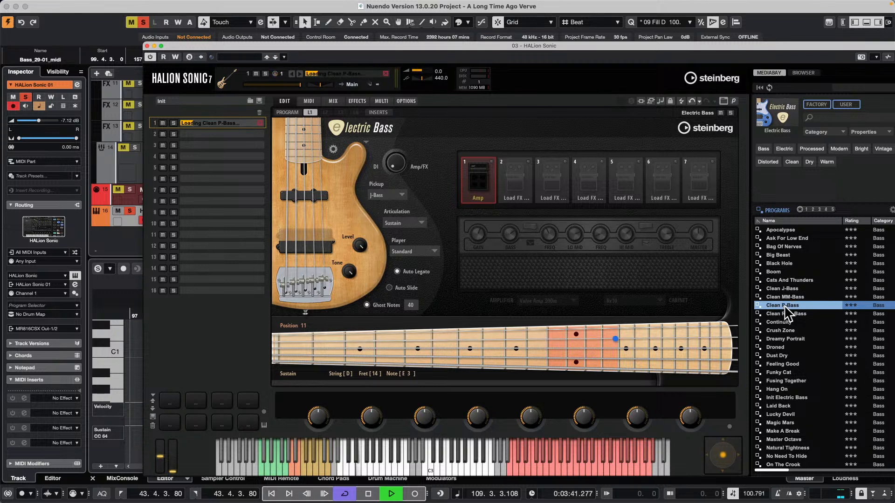
Set the Clean P-Bass slot's MIDI transpose to 12 and stop playback after listening to the result
click(309, 101)
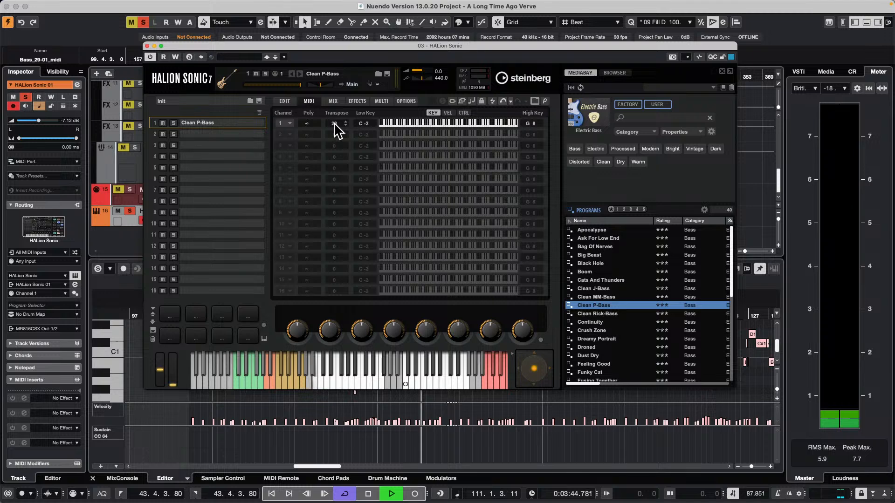
scroll(339, 124, down, 8)
scroll(343, 131, down, 2)
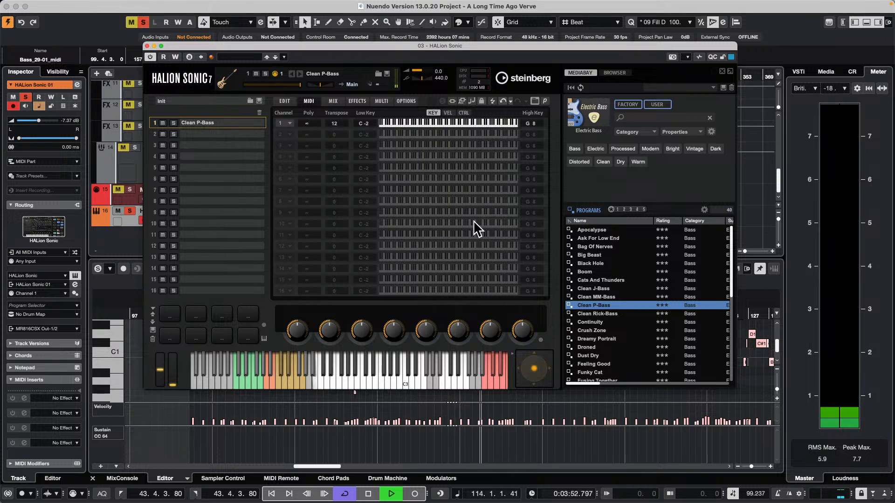
key(space)
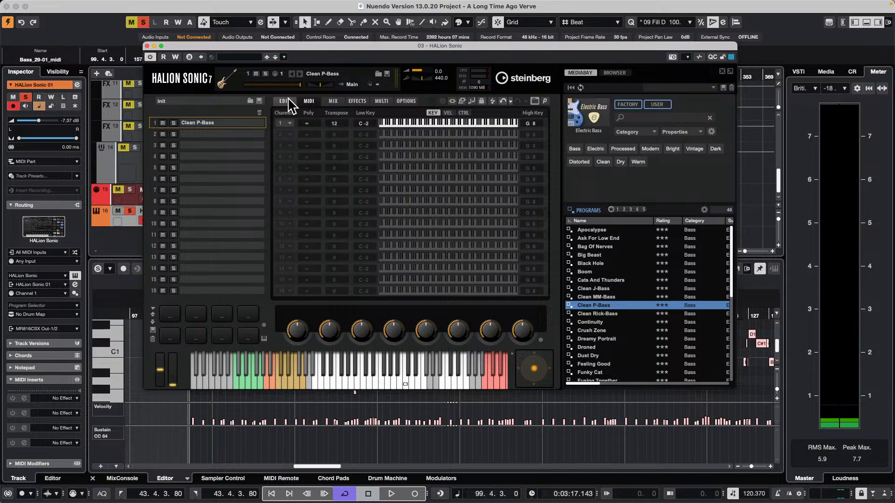
Return to the bass instrument's edit page, show the Control Room, and move the HALion Sonic window clear of the track list
click(284, 101)
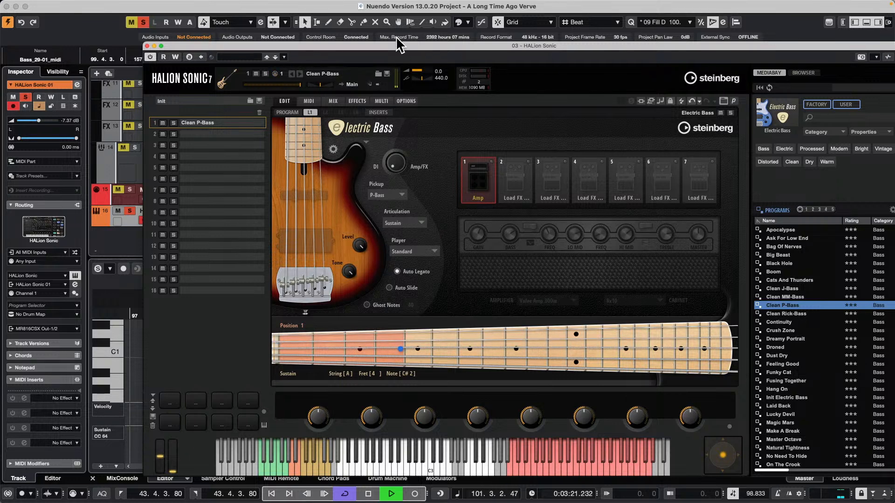
drag(398, 45, 189, 23)
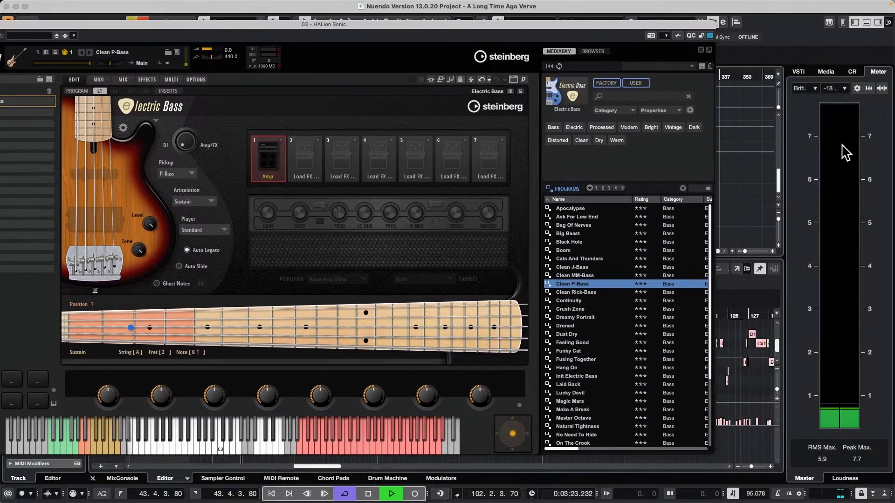
click(852, 71)
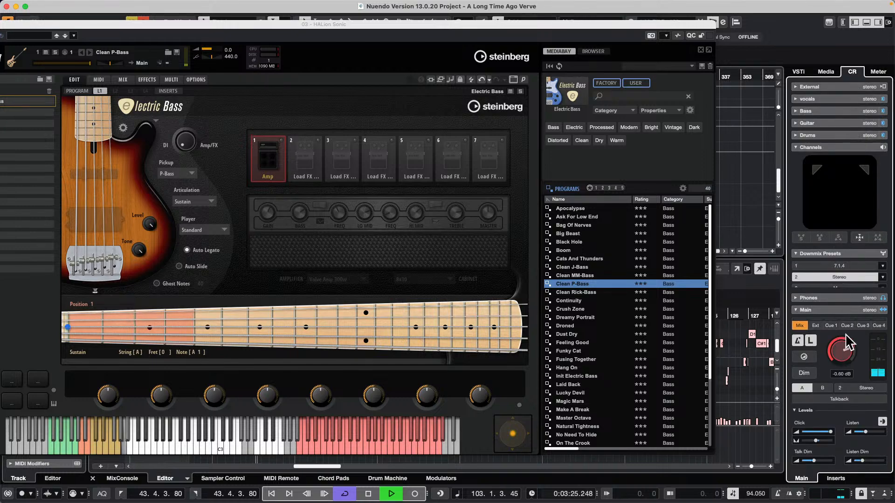
drag(378, 24, 769, 263)
Solo the original Bass audio track so it plays together with the HALion Sonic 01 track
scroll(320, 151, up, 3)
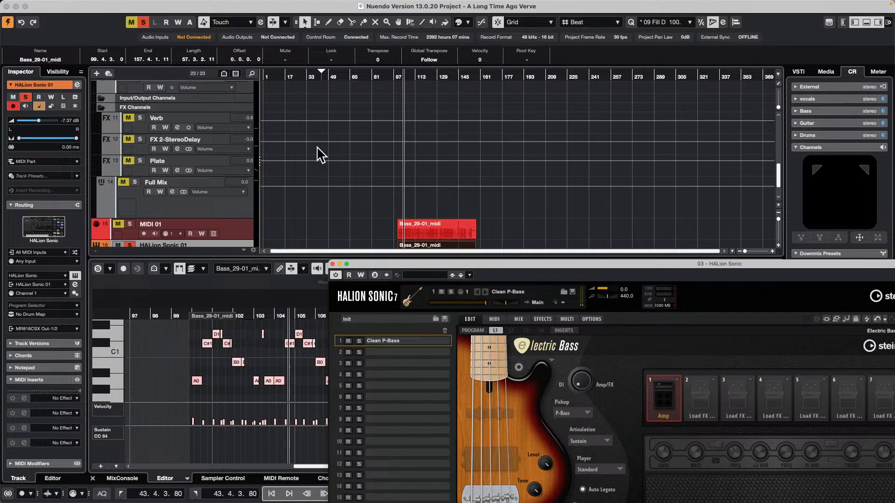
scroll(320, 154, up, 5)
scroll(294, 154, up, 3)
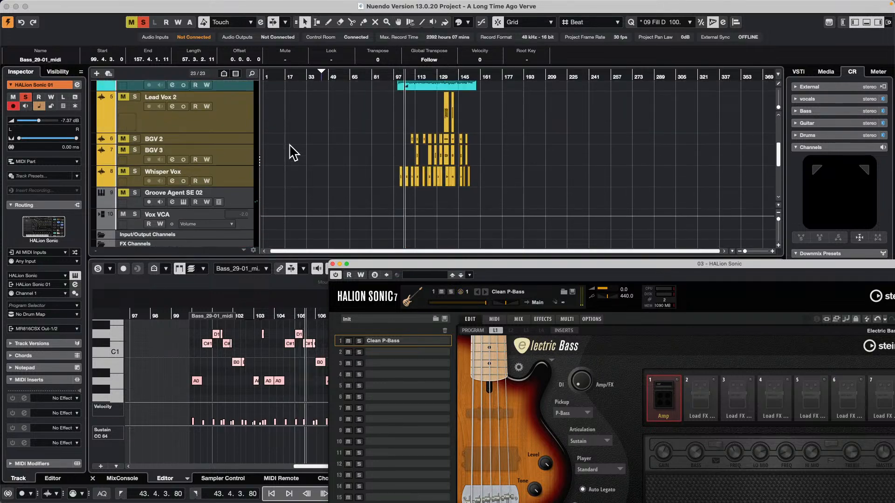
scroll(293, 152, up, 2)
click(135, 103)
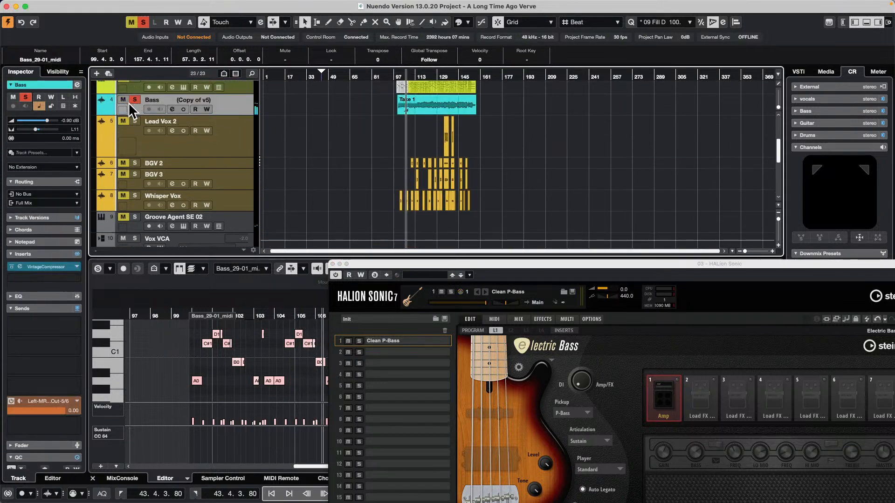
scroll(289, 140, down, 5)
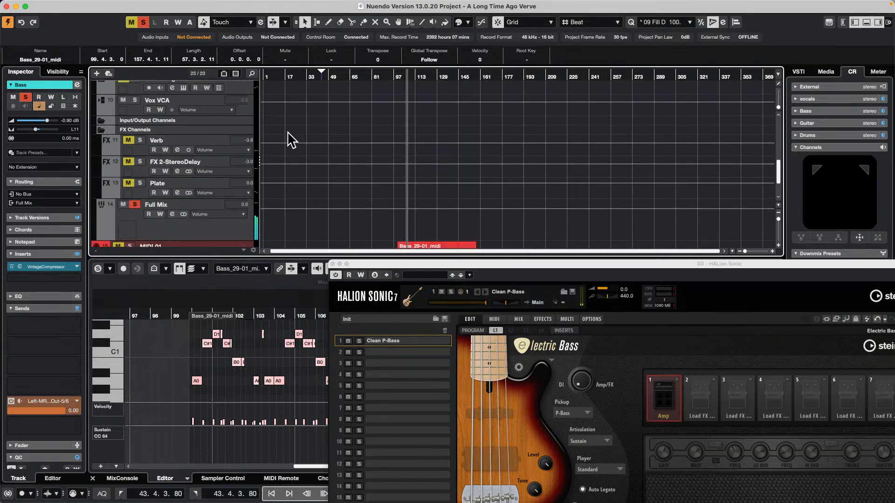
scroll(291, 140, down, 2)
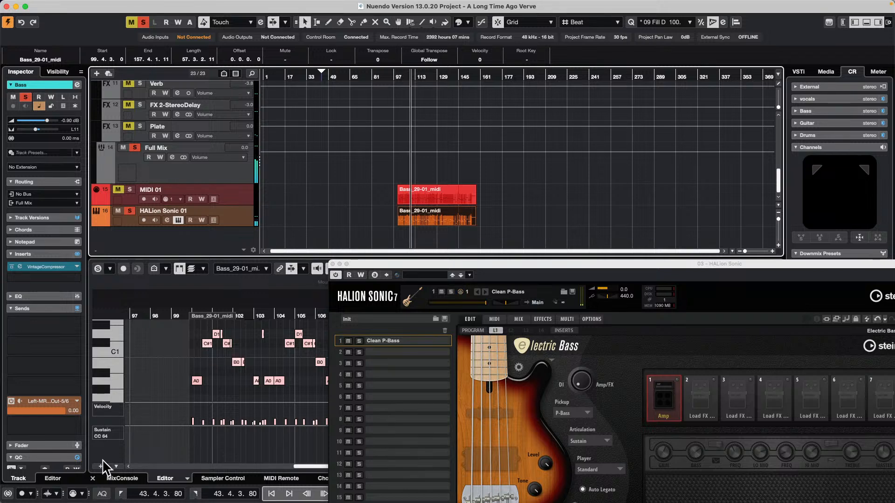
In the mixer, lower the Bass channel to -16.0 dB and raise the Full Mix channel to 6.02 dB
click(118, 479)
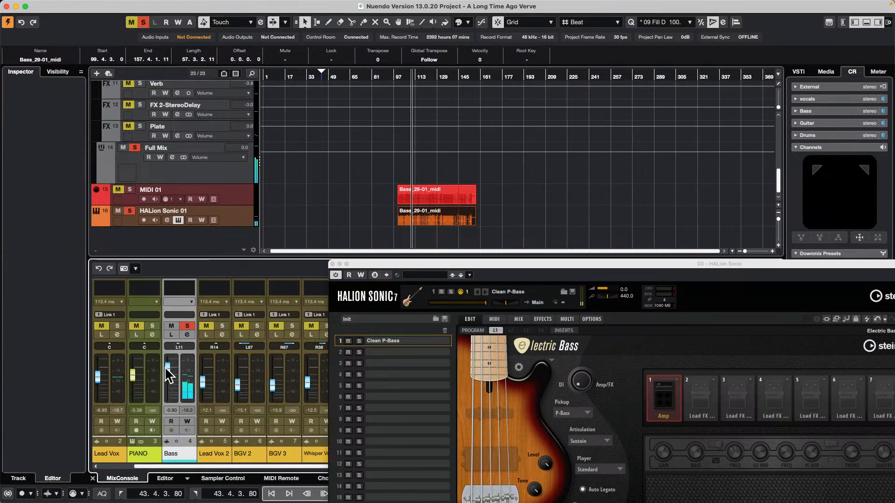
mouse_move(167, 369)
mouse_down()
mouse_move(169, 395)
mouse_move(176, 383)
mouse_up()
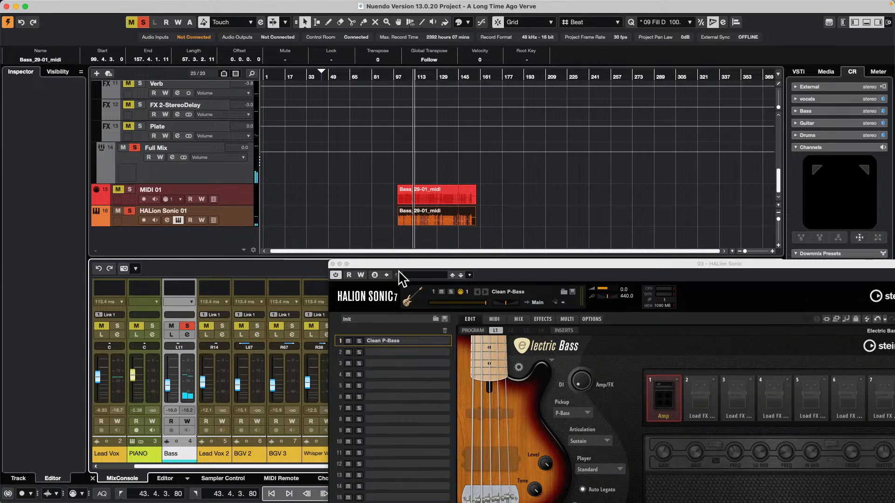
drag(411, 267, 671, 118)
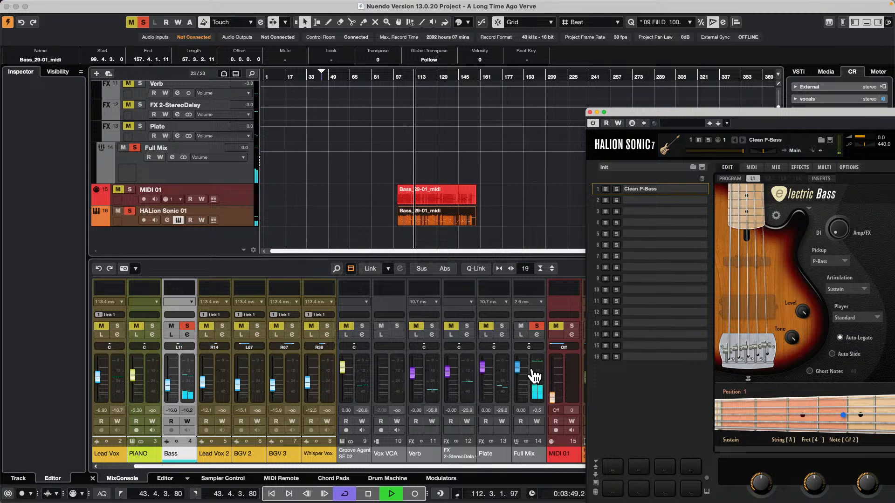
drag(516, 366, 516, 348)
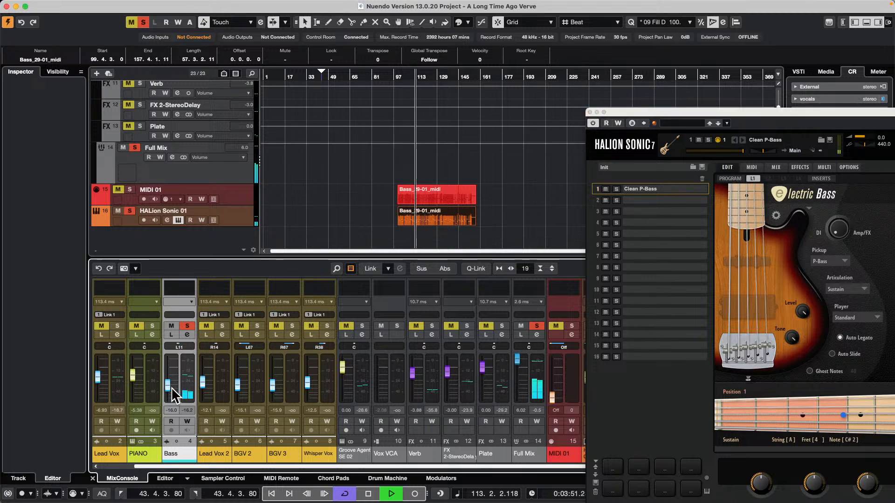
Balance the Bass channel against the HALion Sonic bass during playback, settling its fader at -11.5 dB
drag(167, 387, 172, 377)
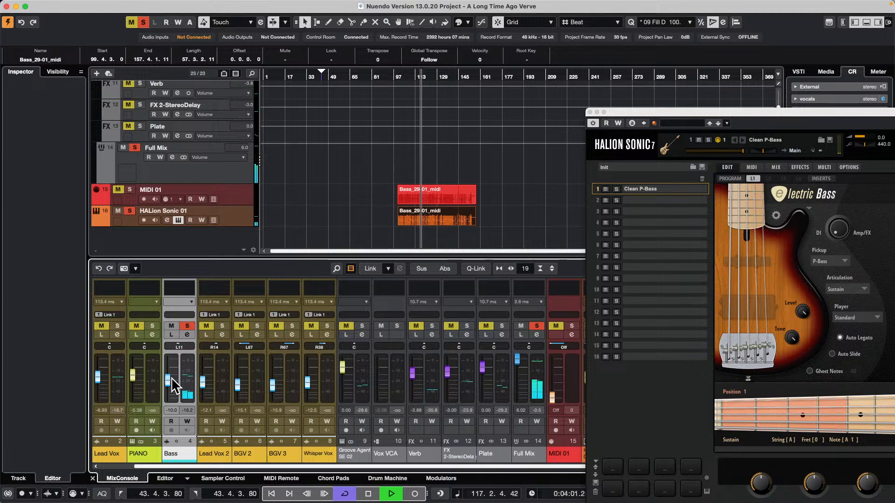
drag(171, 378, 169, 7)
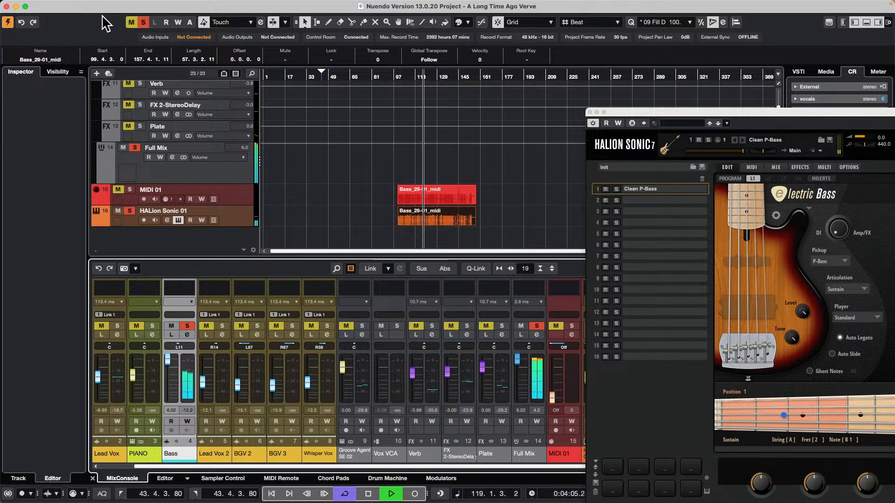
key(space)
mouse_move(171, 366)
mouse_down()
mouse_move(173, 398)
mouse_move(173, 379)
mouse_up()
key(space)
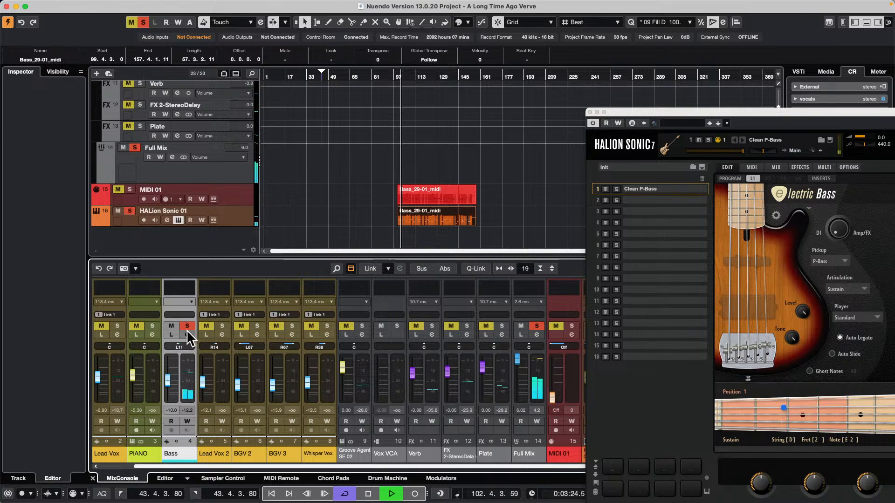
mouse_move(174, 385)
mouse_down()
mouse_move(169, 399)
mouse_move(172, 381)
mouse_up()
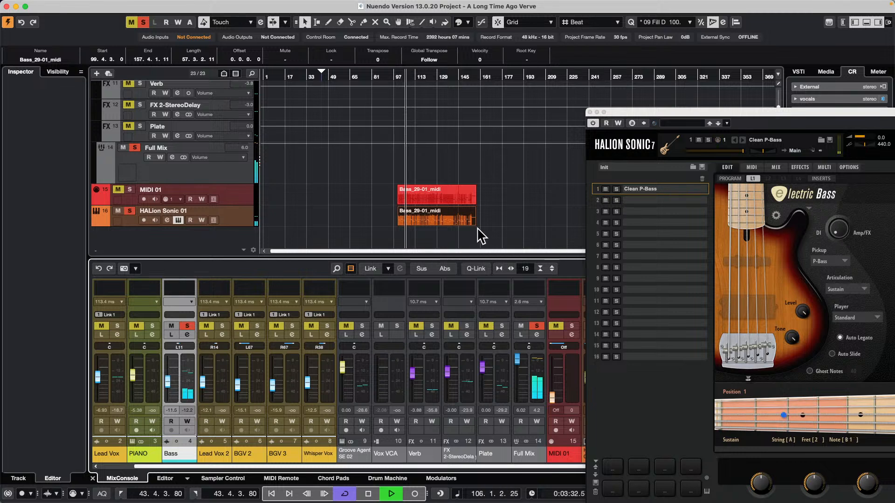
View the HALion Sonic 01 bass part as notation in the Score Editor, closing the HALion Sonic window and then the score
click(447, 219)
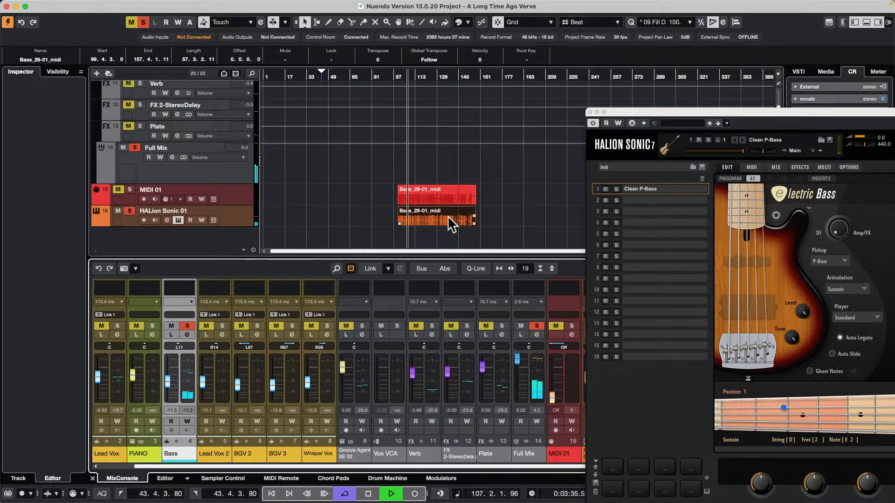
key(super+r)
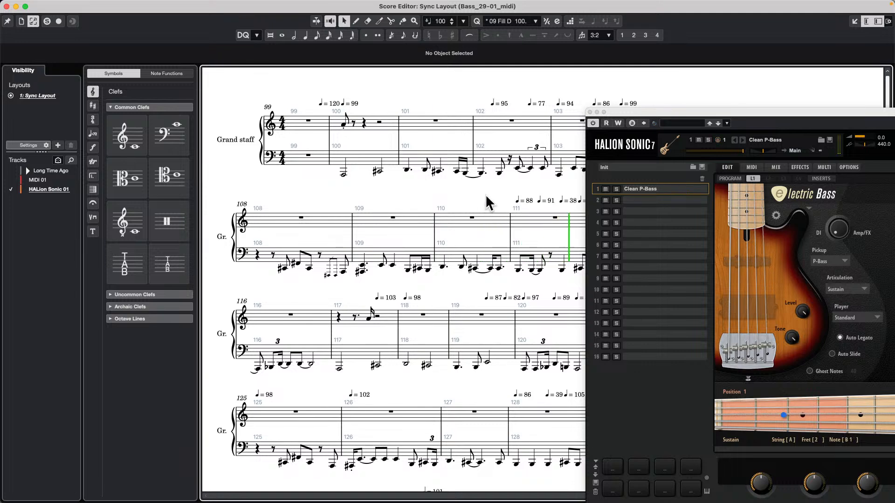
click(590, 112)
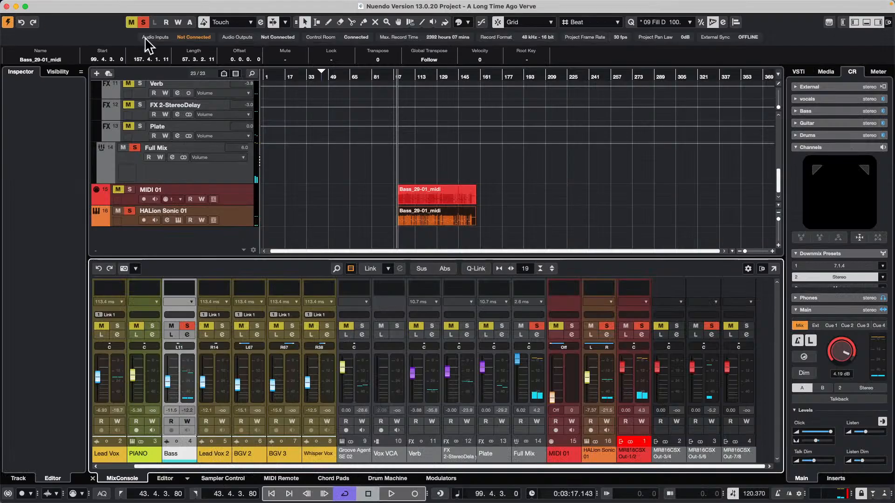
click(7, 6)
Open the Bass track's Take 1 event in the audio editor and view the VariAudio functions, including Extract MIDI
scroll(451, 195, up, 10)
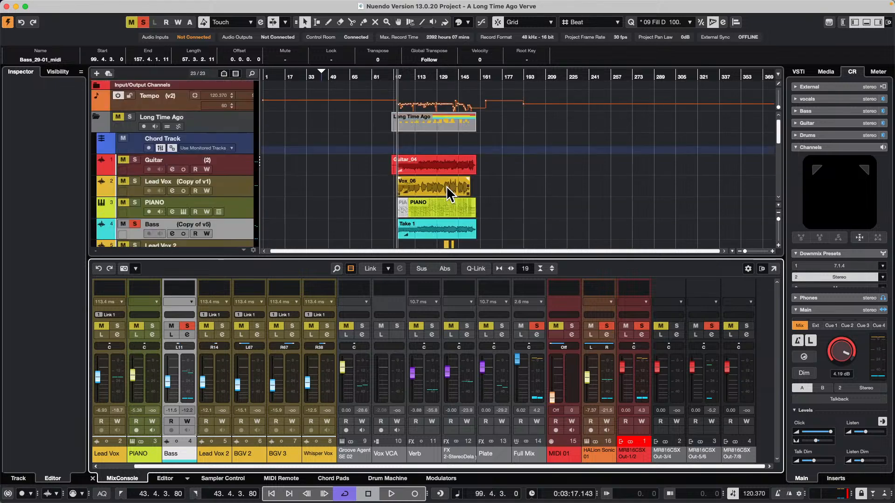
double_click(448, 235)
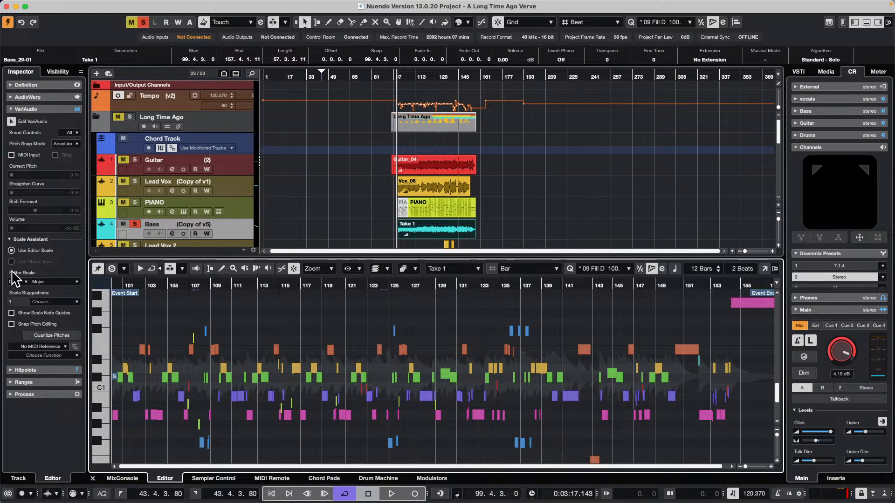
click(53, 356)
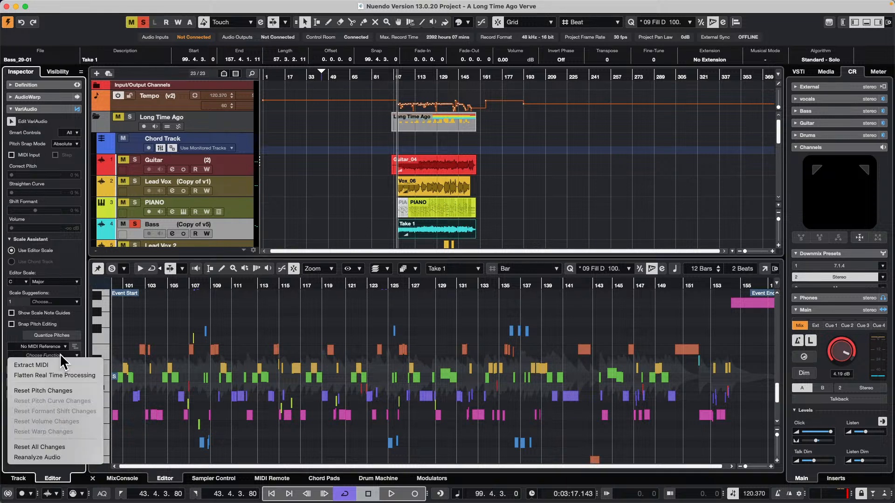
click(326, 161)
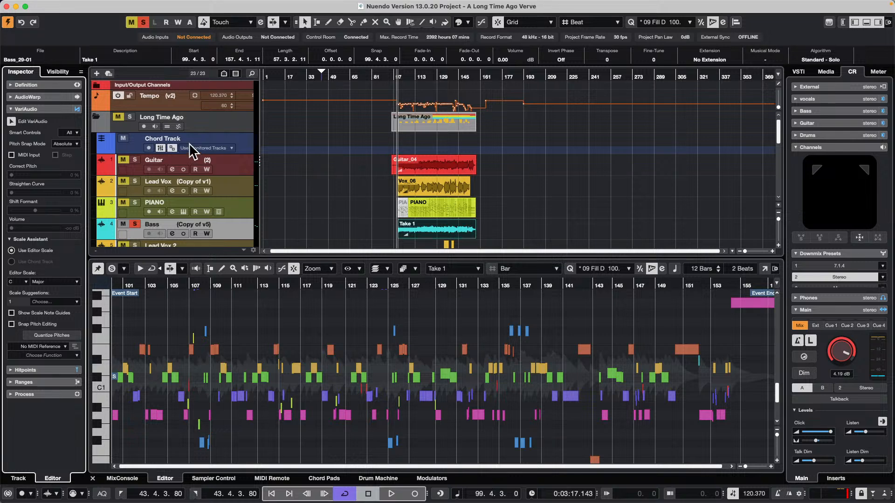
Create a new empty project alongside the A Long Time Ago Verve project
mouse_move(126, 2)
click(63, 5)
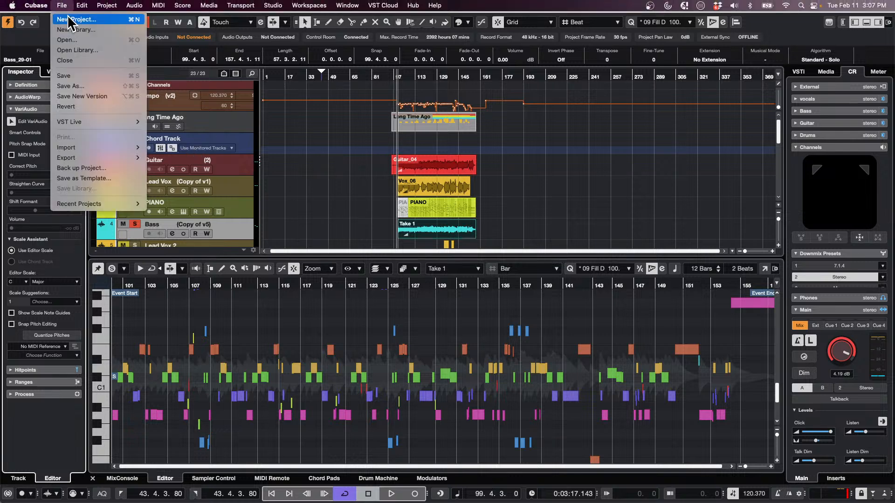
click(70, 17)
click(559, 381)
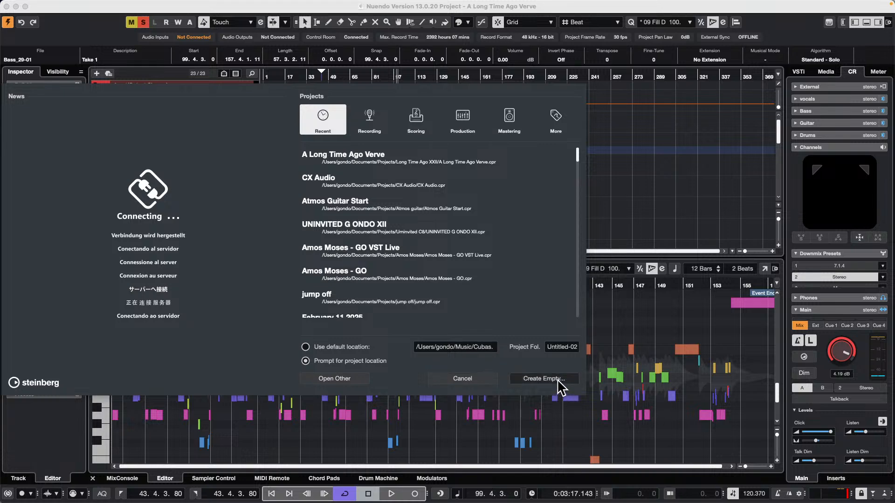
click(590, 308)
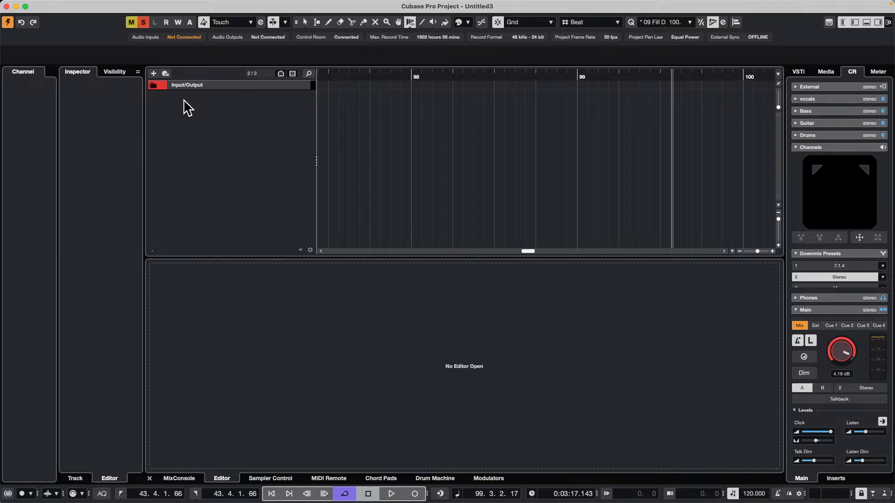
Return the project cursor to bar 1 at the start of the timeline
right_click(332, 78)
click(307, 79)
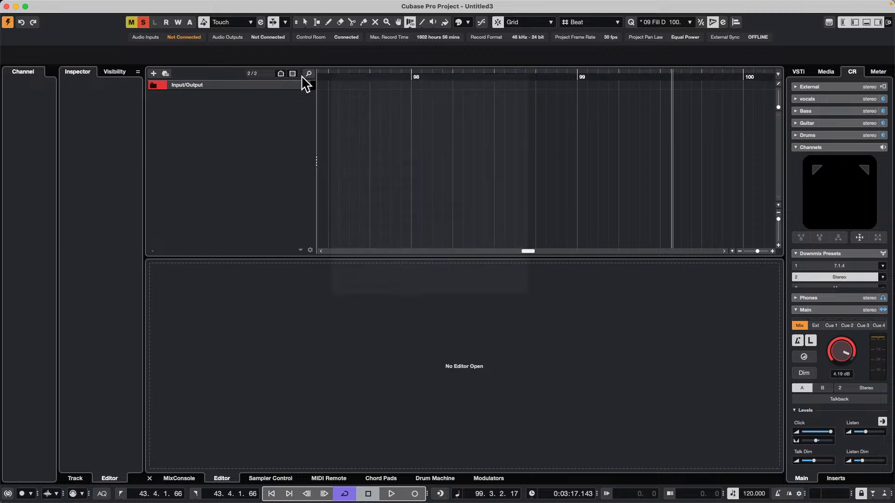
drag(333, 76, 1, 57)
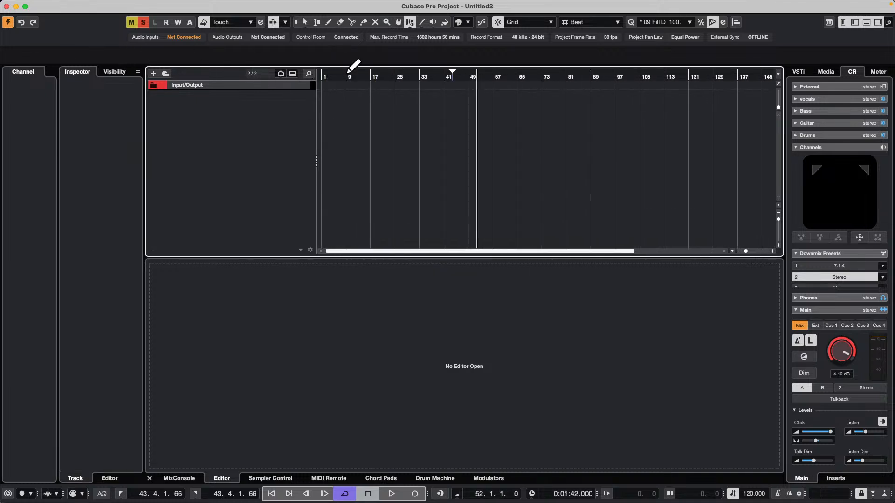
drag(348, 79, 24, 58)
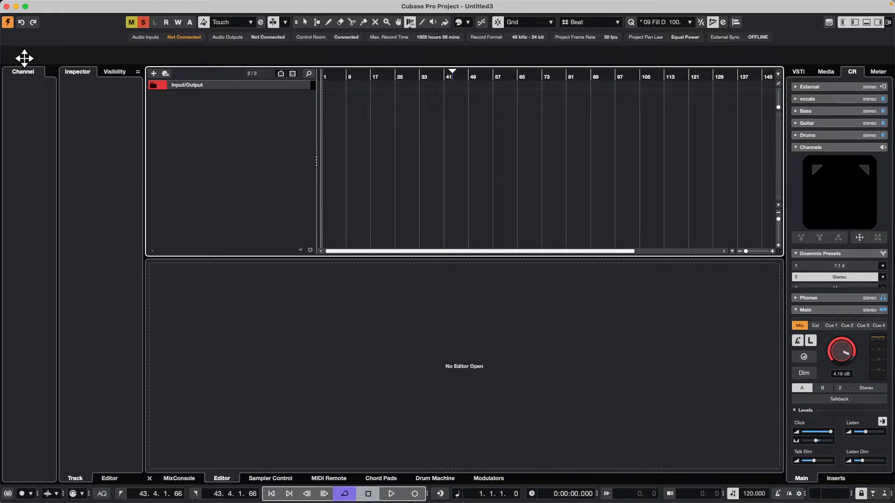
Add one instrument track that uses Groove Agent SE as its instrument
right_click(195, 105)
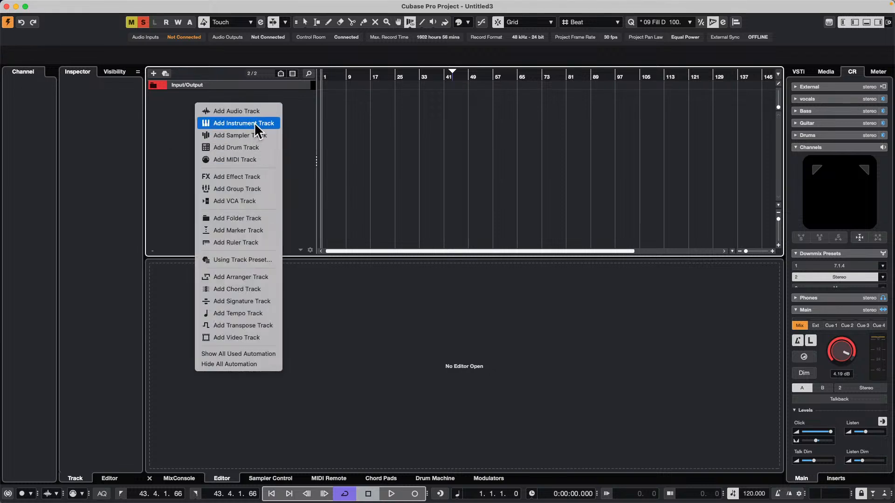
click(242, 125)
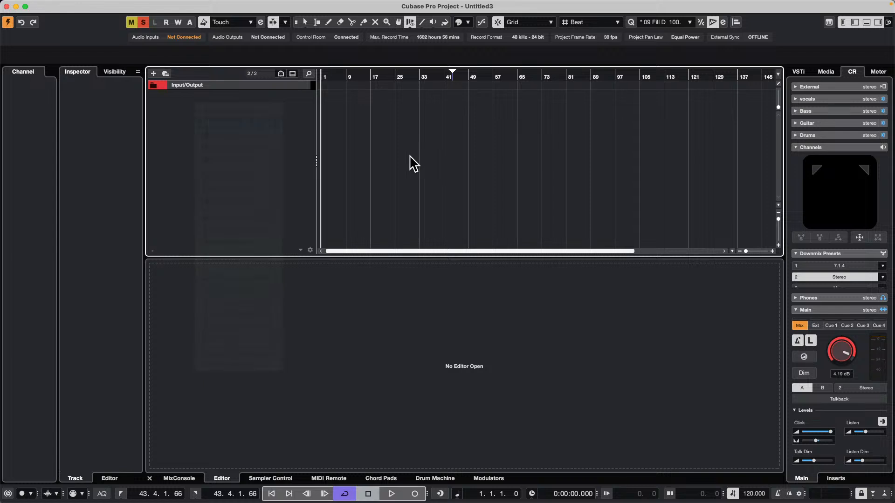
click(460, 174)
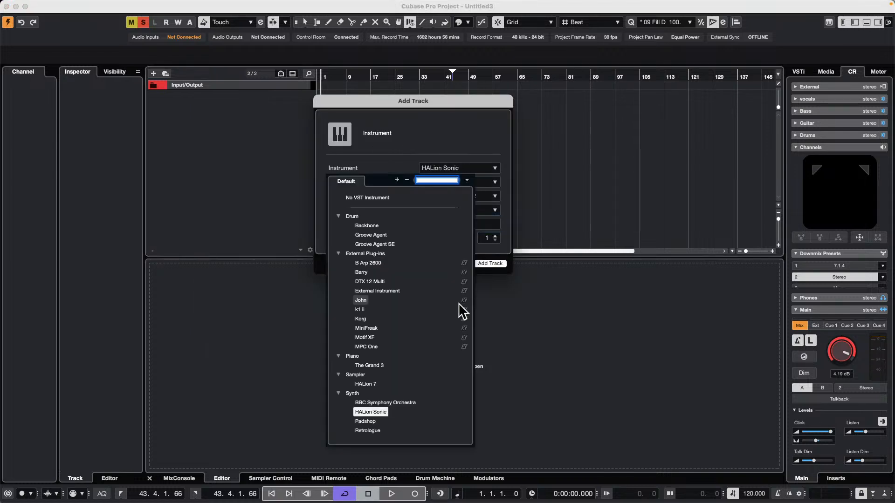
click(385, 244)
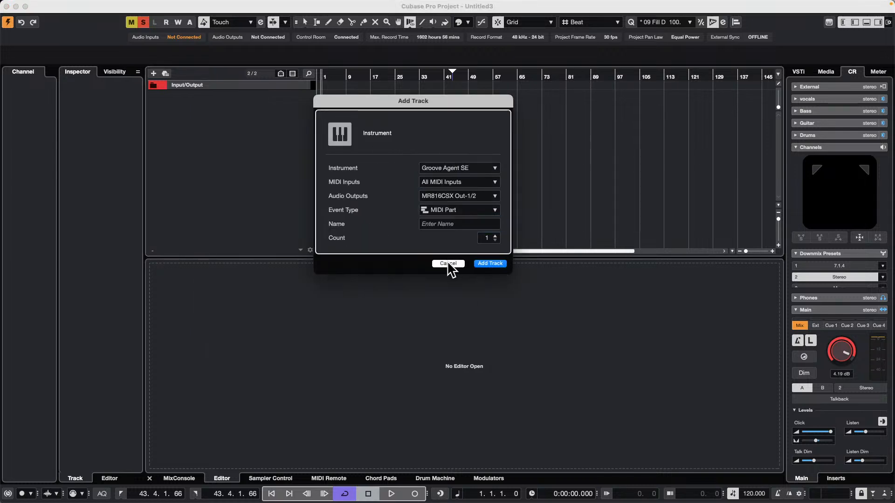
click(489, 264)
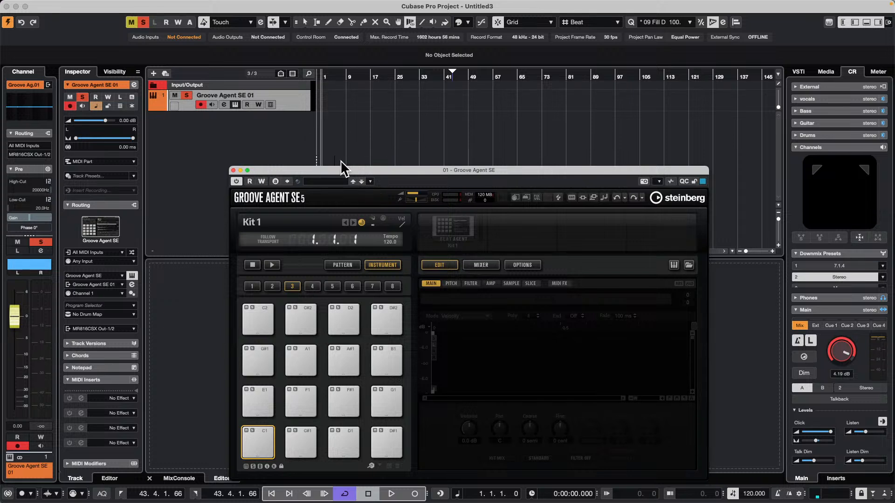
Browse the Groove Agent SE kit collections and load Dub Master Kit 01 from SE Kits
right_click(447, 235)
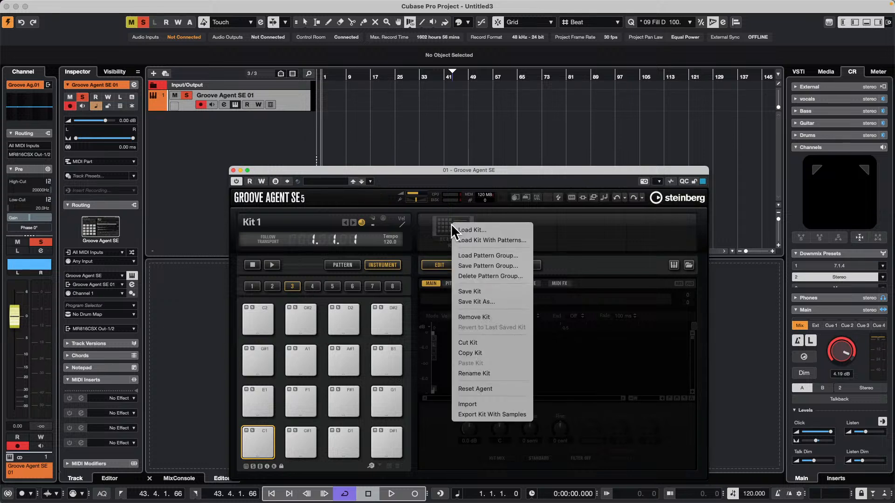
click(507, 239)
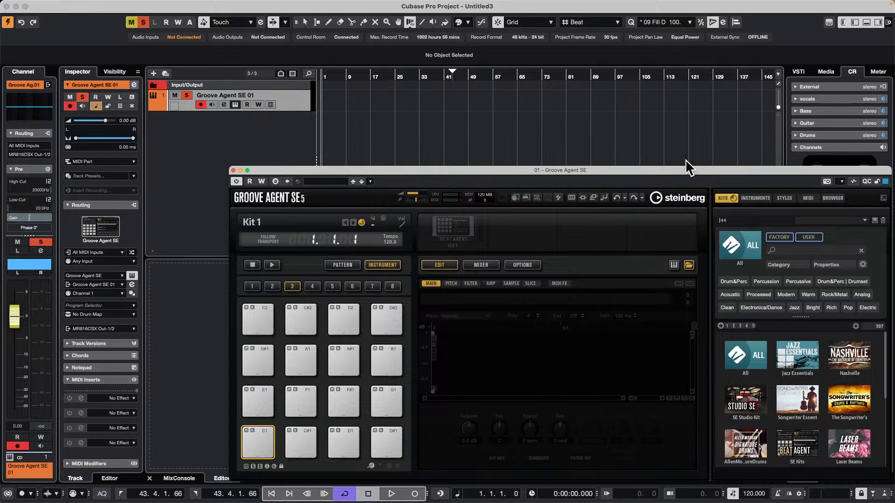
drag(691, 170, 589, 123)
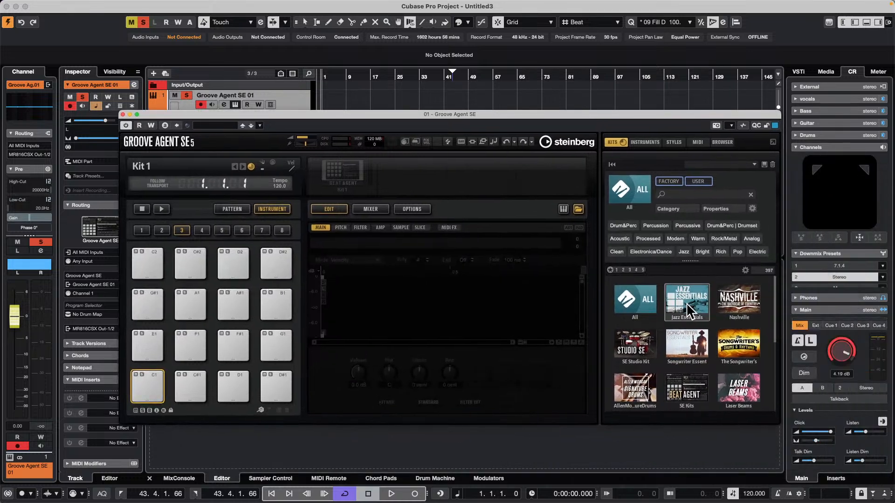
click(739, 340)
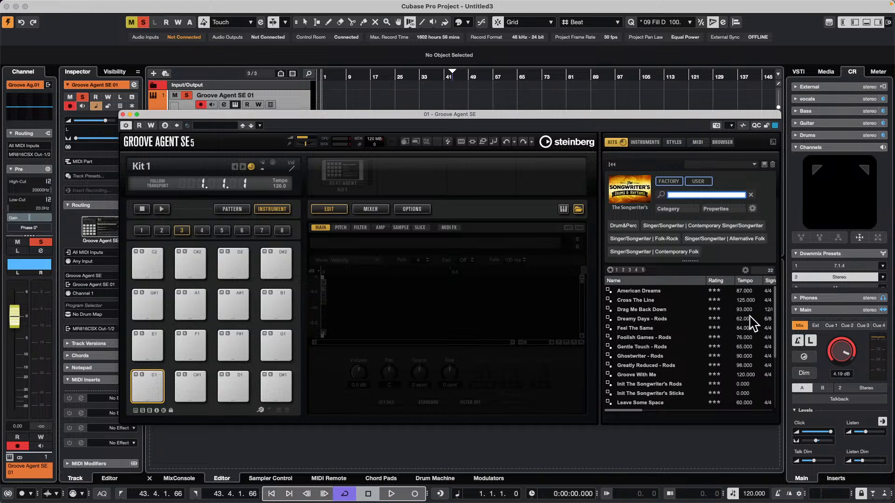
click(634, 184)
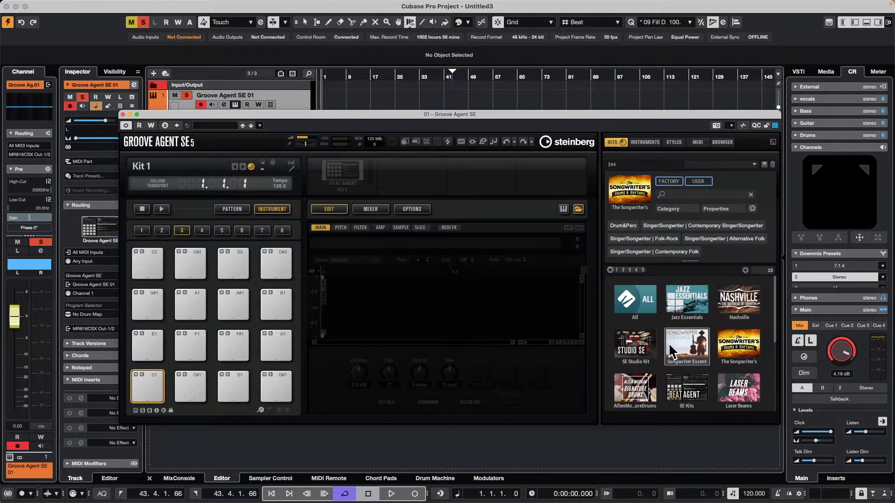
click(701, 345)
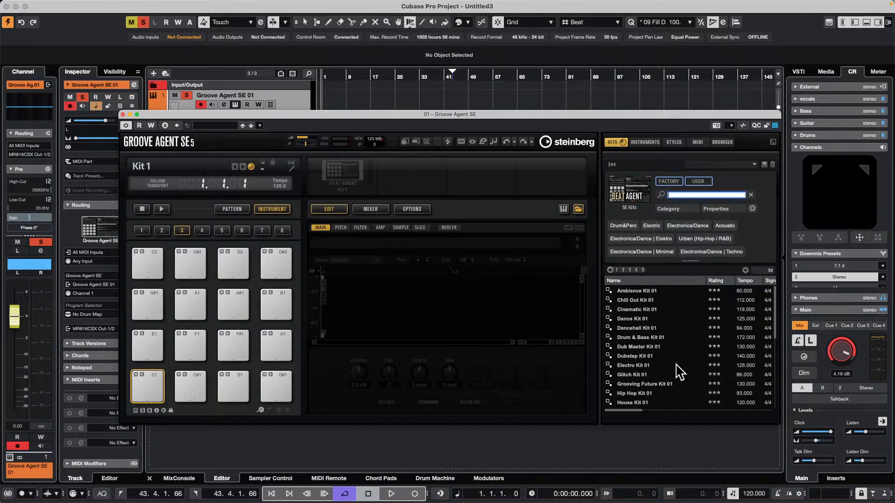
click(647, 348)
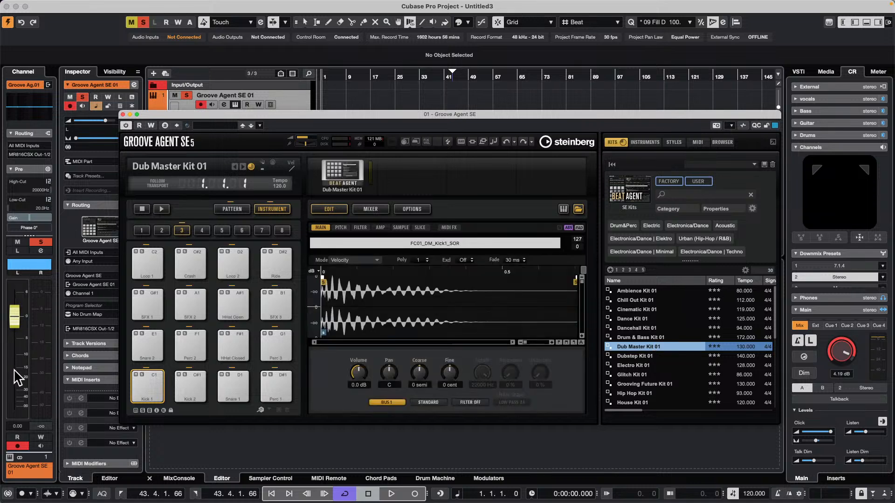
Audition the kick and Snare 1 pads of the kit and move the Groove Agent window clear of the track area
click(147, 385)
click(230, 388)
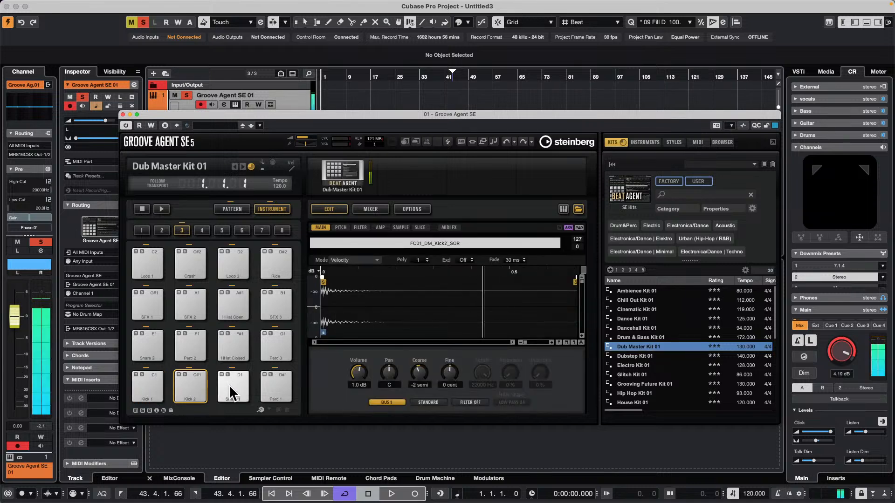
drag(299, 113, 466, 231)
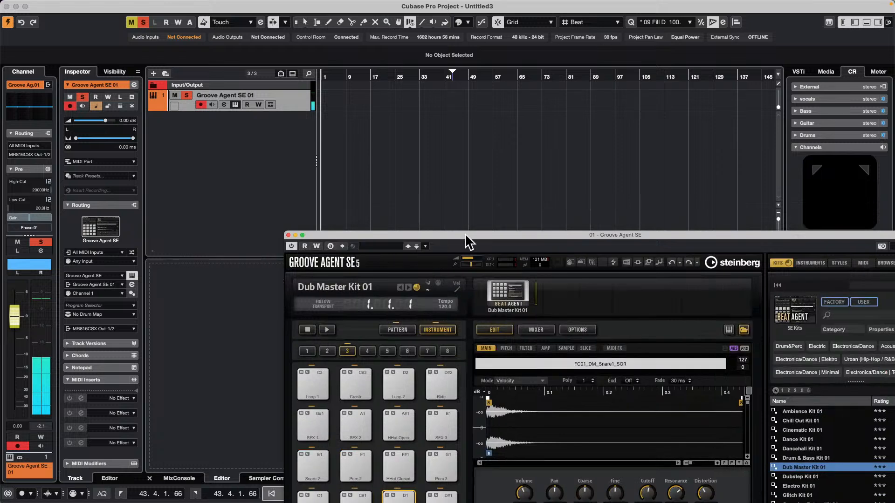
Create a MIDI part on the Groove Agent SE 01 track spanning two bars, from bar 1 to bar 3
click(260, 75)
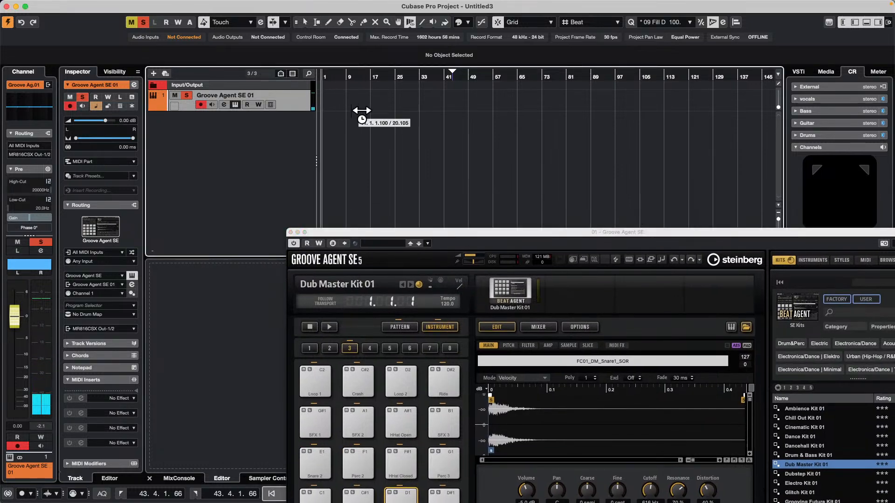
right_click(330, 103)
click(331, 106)
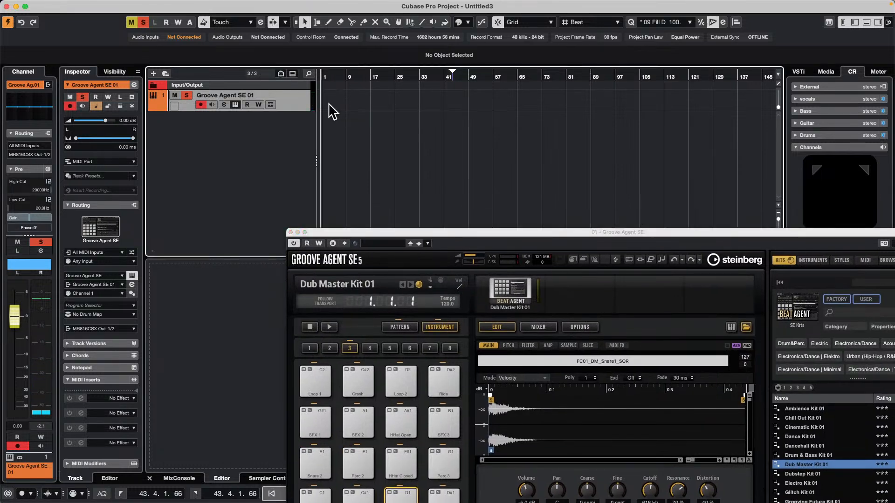
drag(340, 76, 312, 121)
double_click(344, 99)
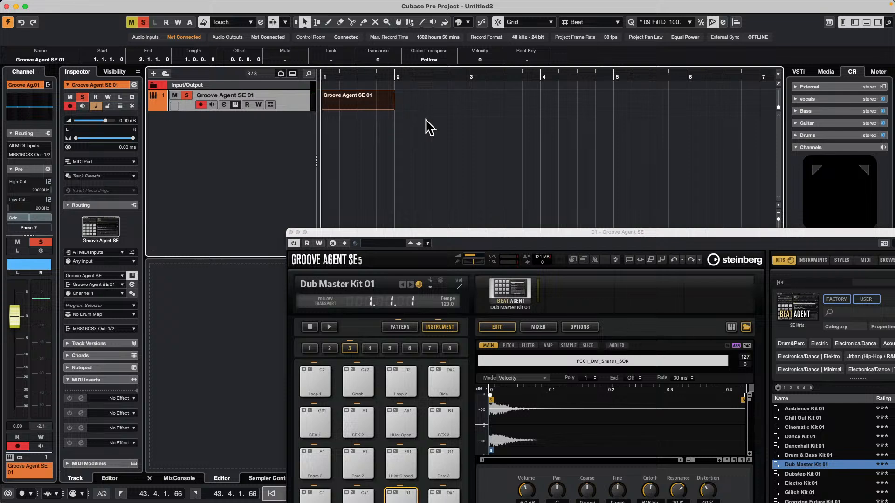
drag(393, 109, 459, 115)
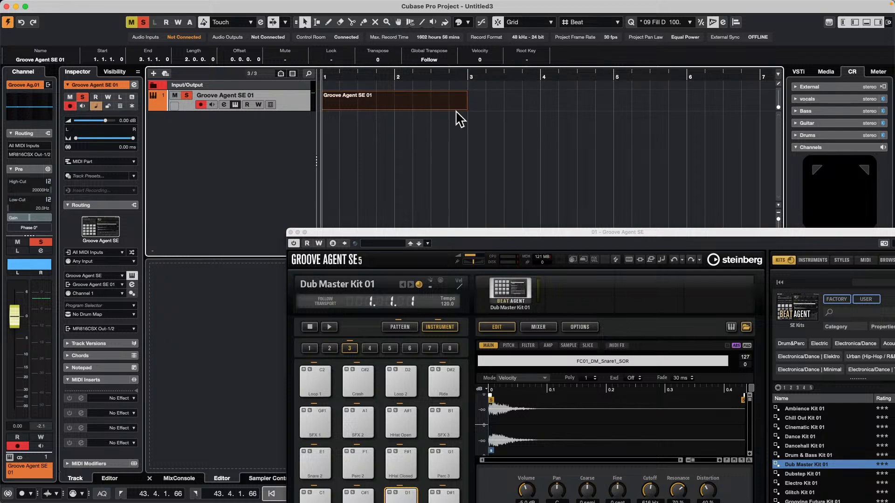
Open the two-bar part in the Key Editor and draw a C1 kick note across its full length
click(378, 110)
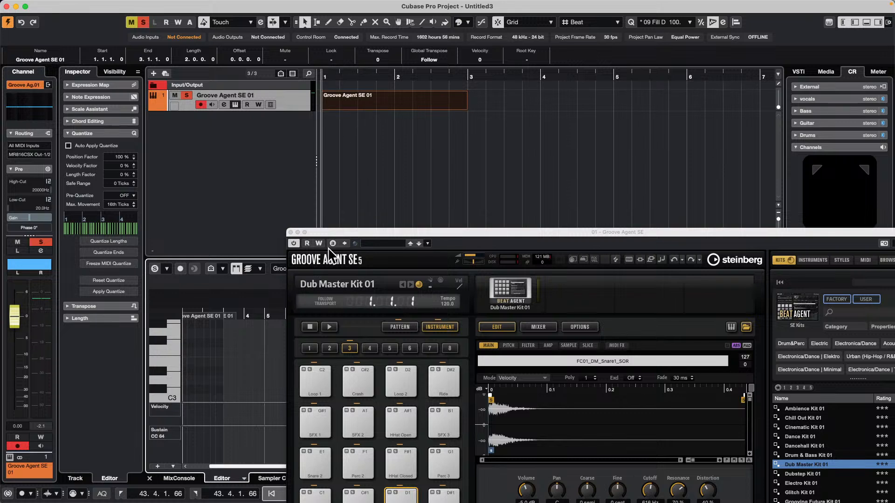
drag(394, 227, 593, 100)
scroll(308, 359, down, 3)
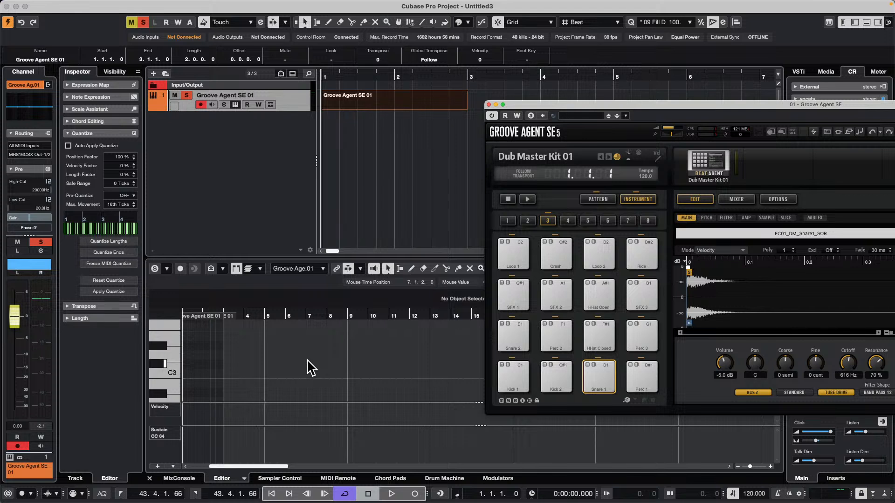
drag(242, 315, 50, 328)
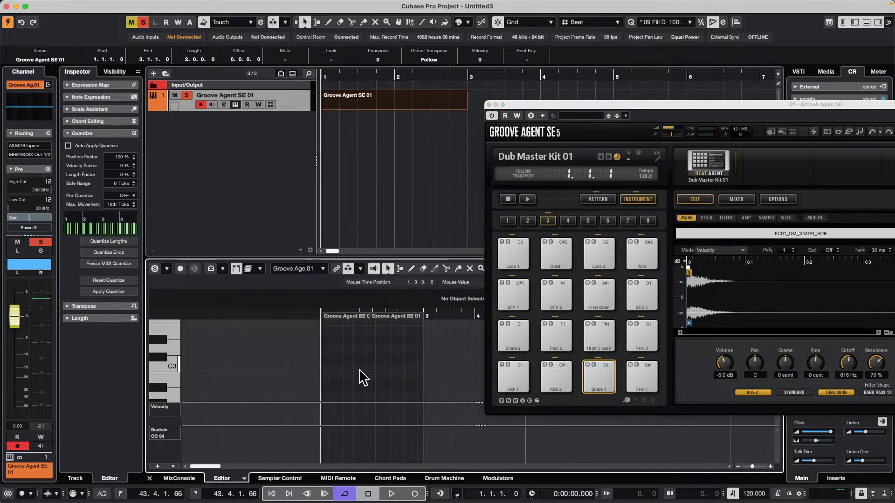
scroll(364, 378, down, 3)
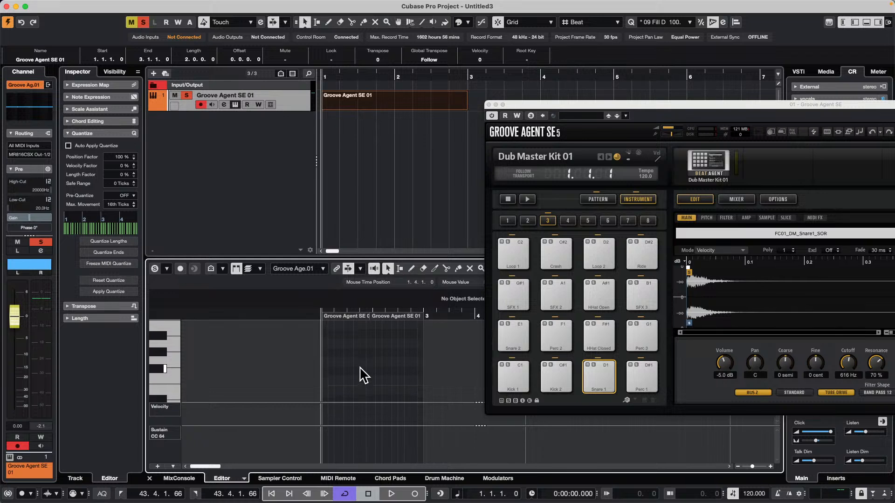
scroll(362, 375, down, 2)
scroll(362, 375, down, 4)
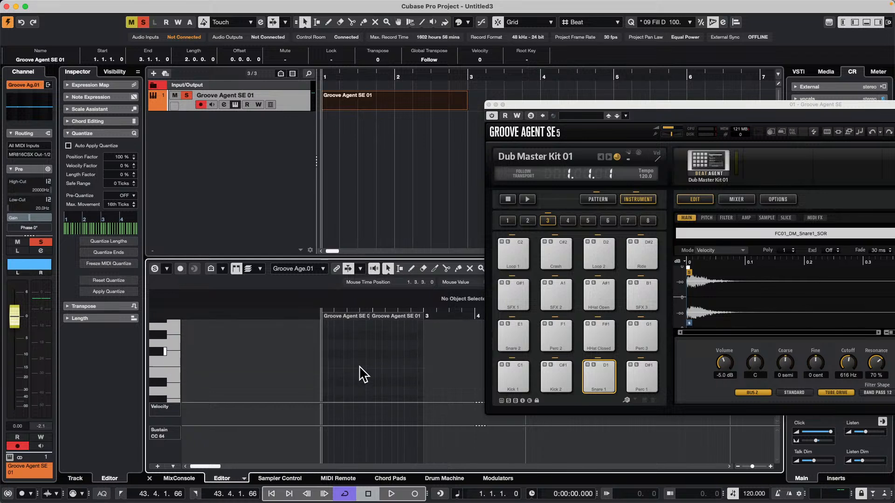
scroll(361, 368, down, 3)
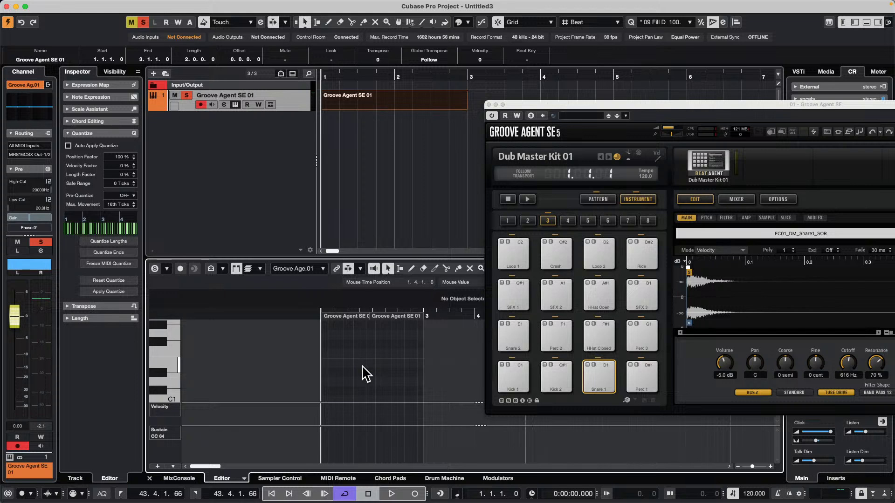
right_click(343, 401)
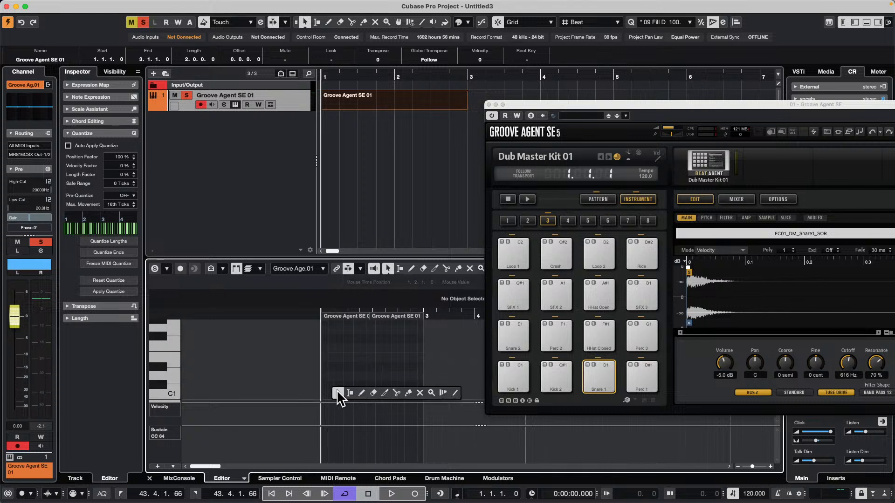
click(361, 396)
drag(321, 395, 423, 395)
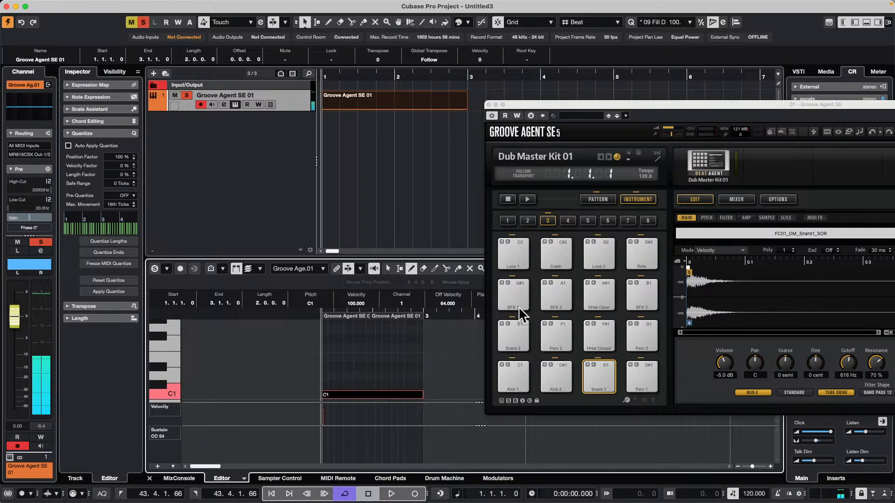
Place a copy of the two-bar Groove Agent part at bar 5 on the same track
drag(533, 102, 328, 254)
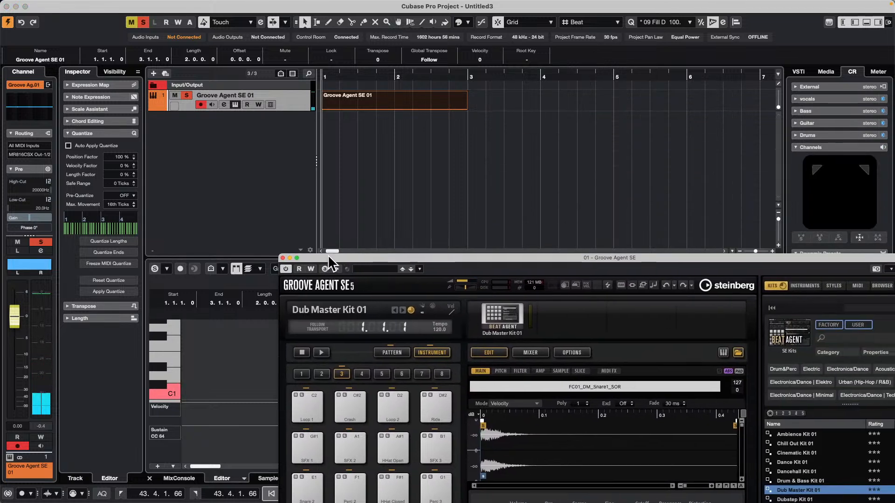
drag(350, 76, 343, 59)
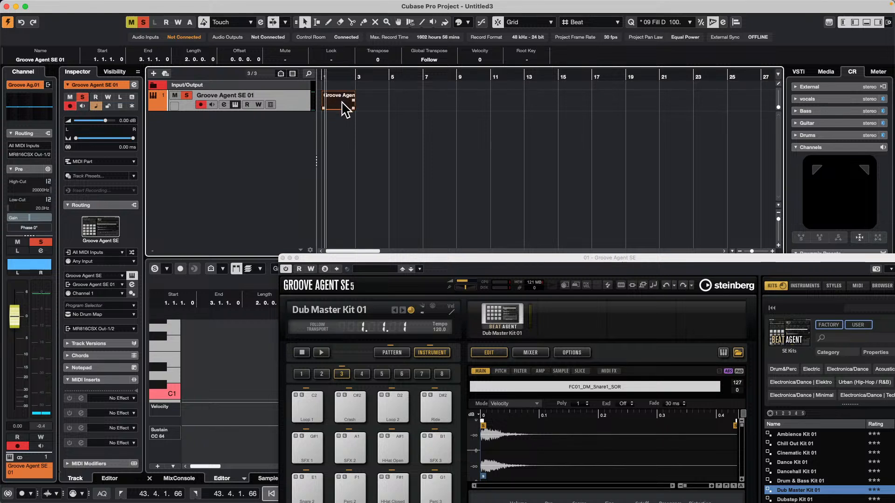
drag(344, 104, 409, 105)
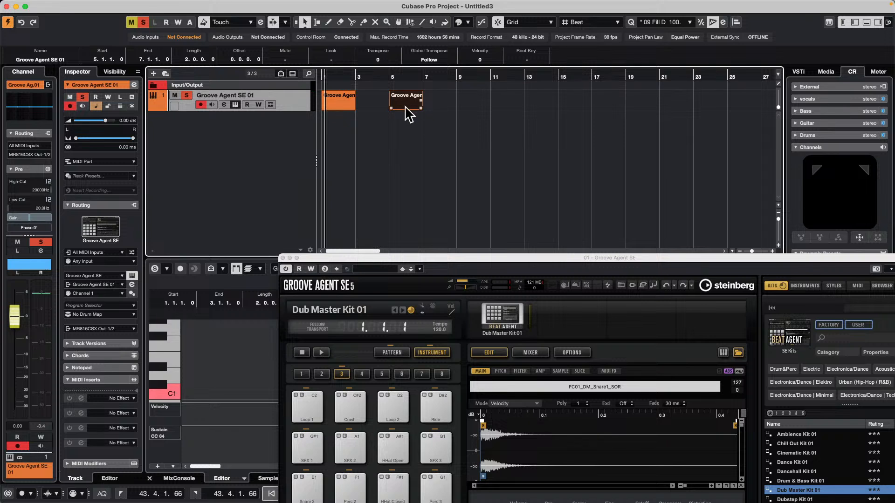
Open the Groove Agent part at bar 5 in the Key Editor and raise its note to C#1
double_click(409, 113)
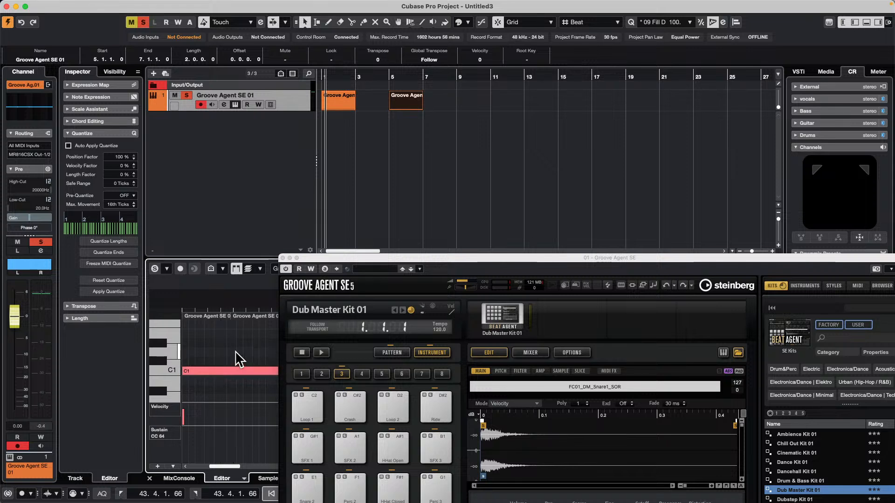
key(super+a)
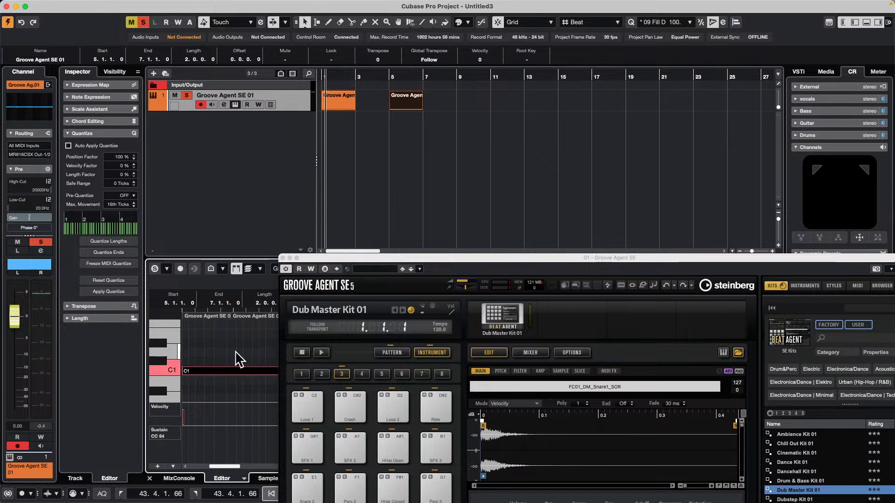
key(Up)
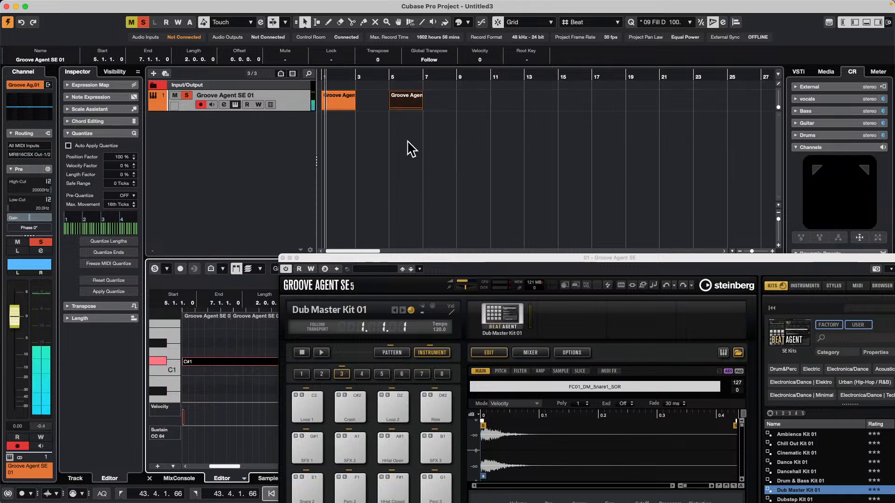
Place a copy of the bar 5 part at bar 9 and move the Groove Agent window clear of the note editor
drag(409, 100, 480, 108)
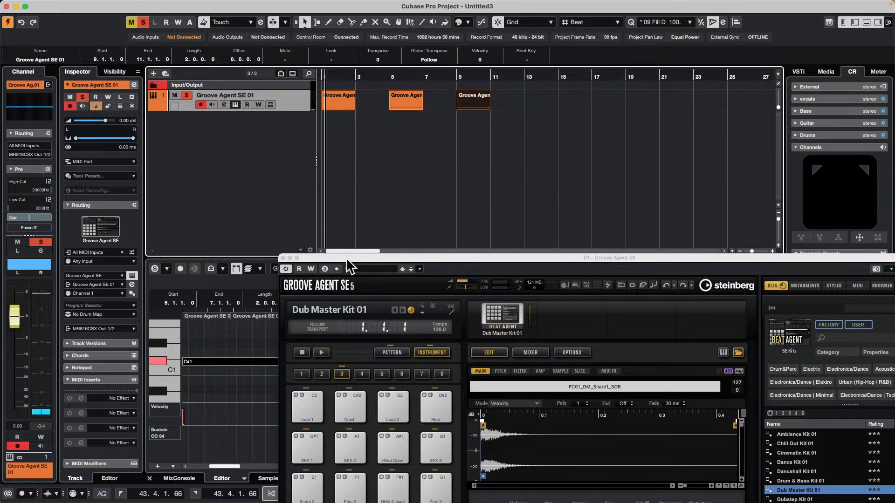
drag(345, 258, 644, 321)
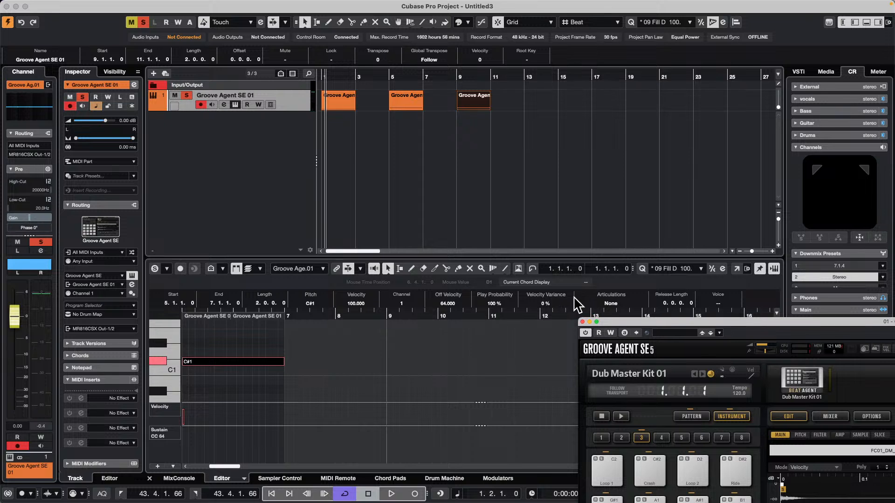
click(473, 106)
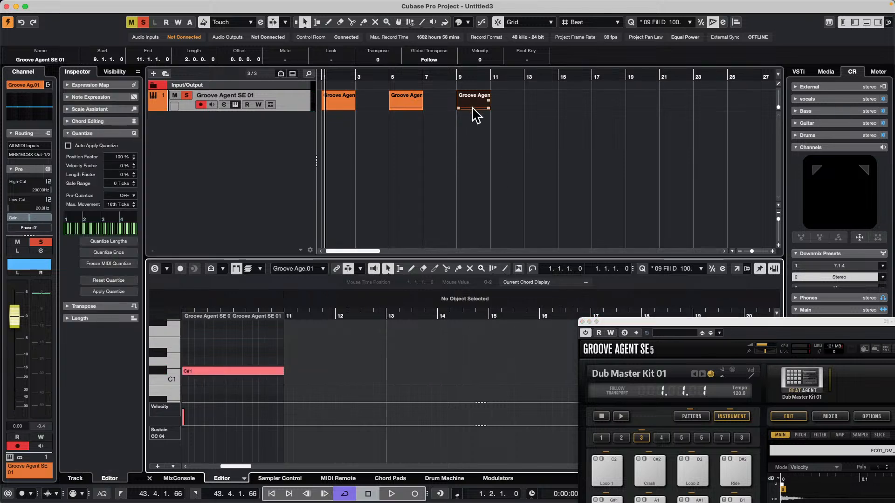
key(Delete)
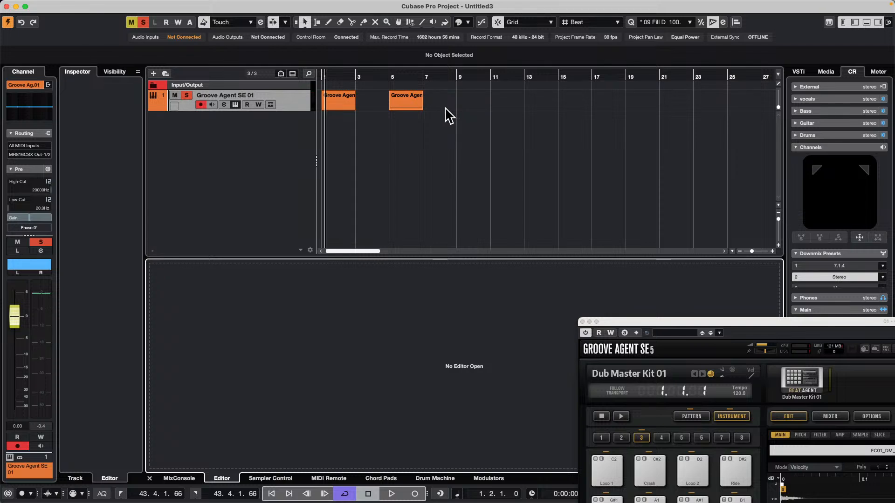
key(super+z)
Open the Groove Agent part at bar 9 for editing and raise its note to D1
click(471, 110)
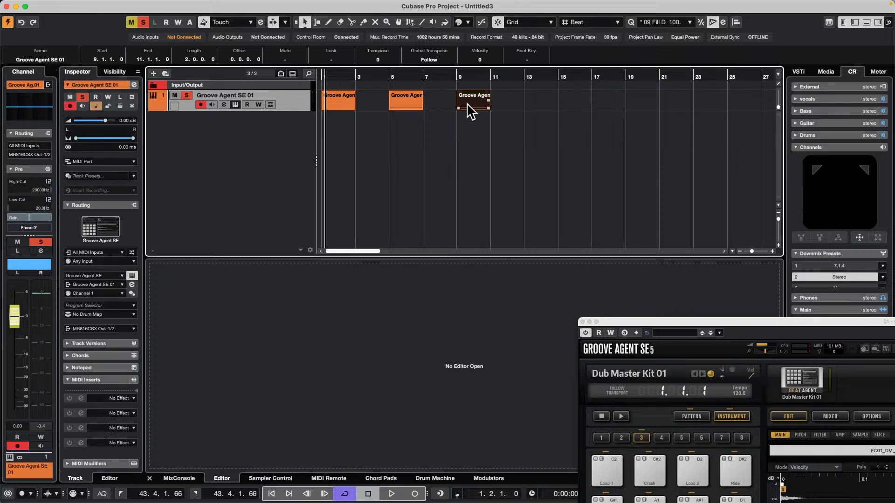
click(213, 370)
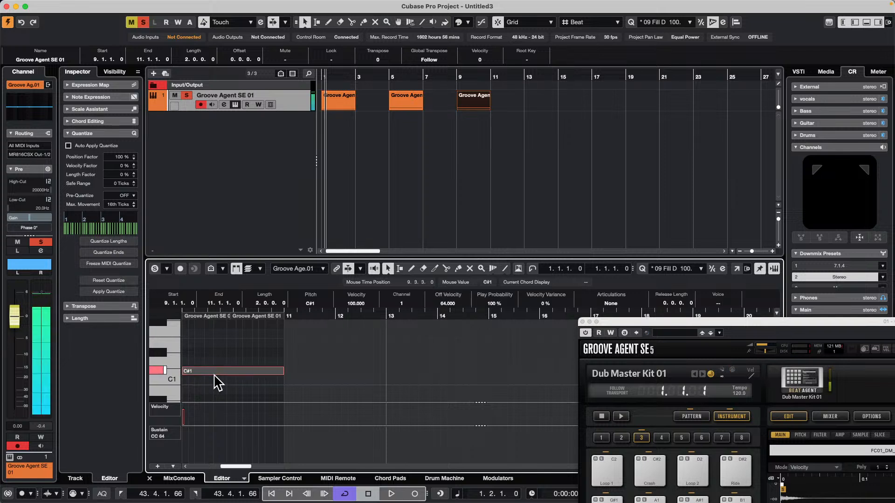
key(Up)
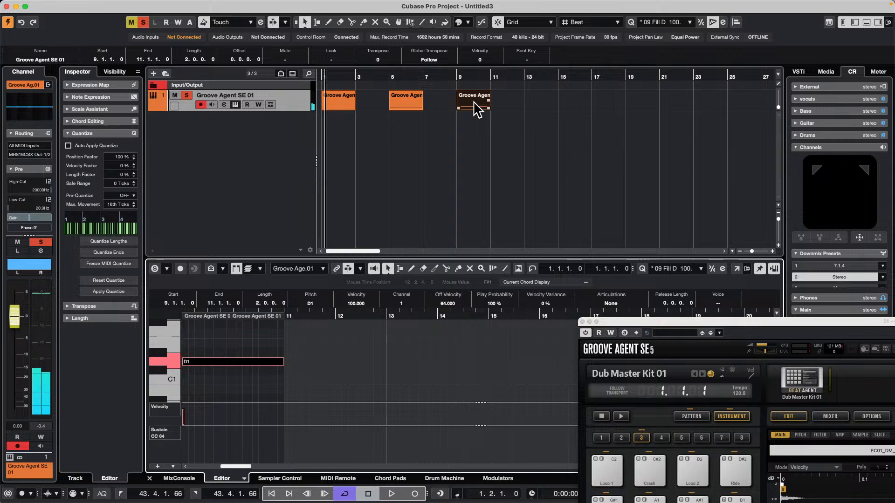
Place a copy of the bar 9 part at bar 13 and raise the copy's note to D#1
drag(472, 105, 542, 108)
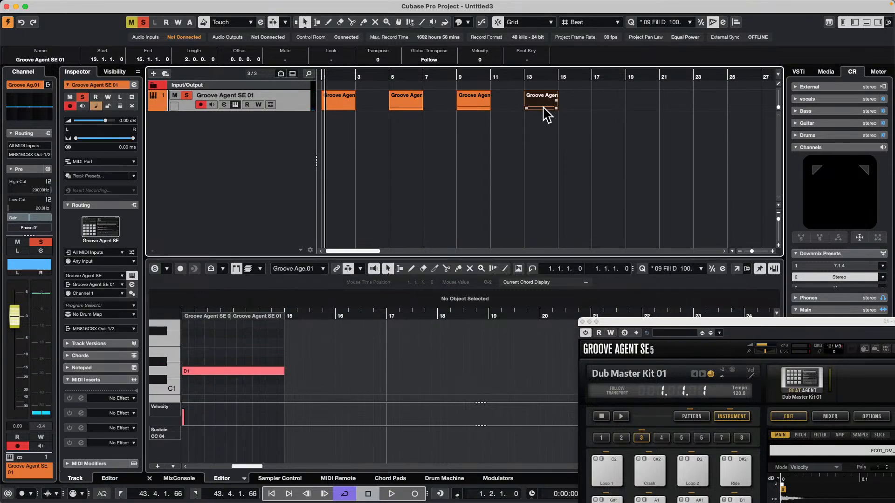
key(Delete)
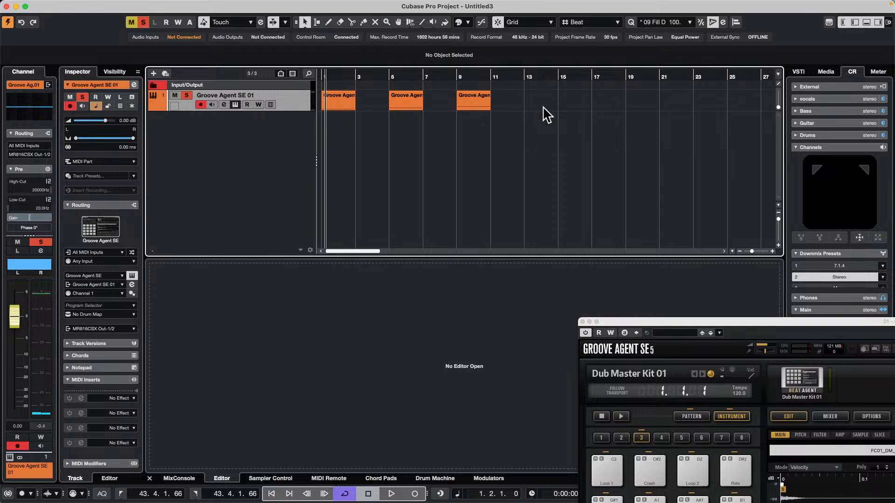
key(super+z)
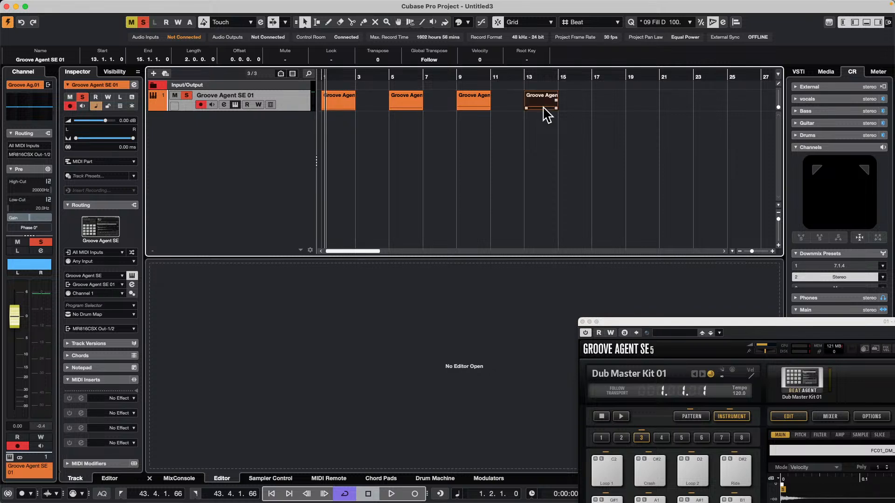
double_click(544, 110)
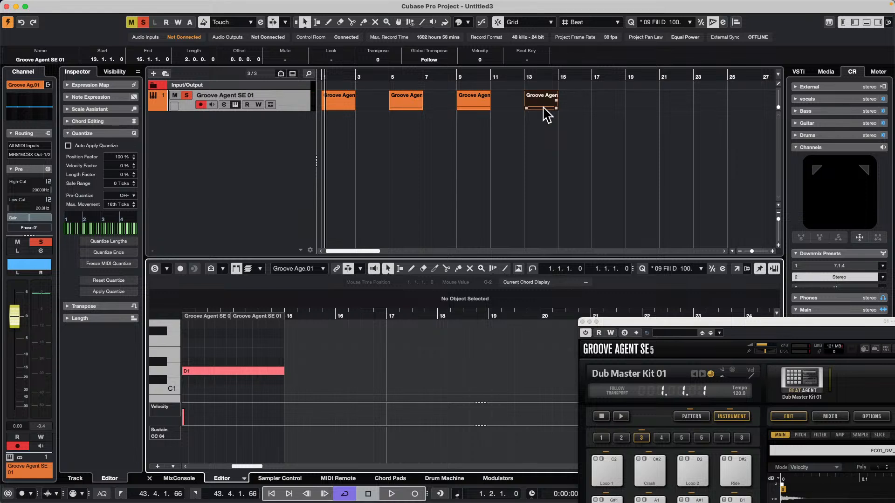
key(super+a)
key(Up)
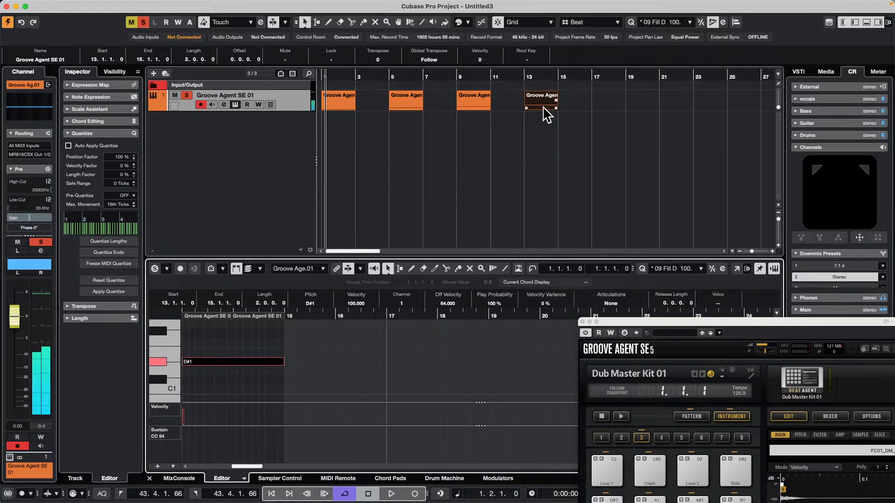
Place a copy of the bar 13 part at bar 17 and raise the copy's note to E1
drag(546, 114, 612, 112)
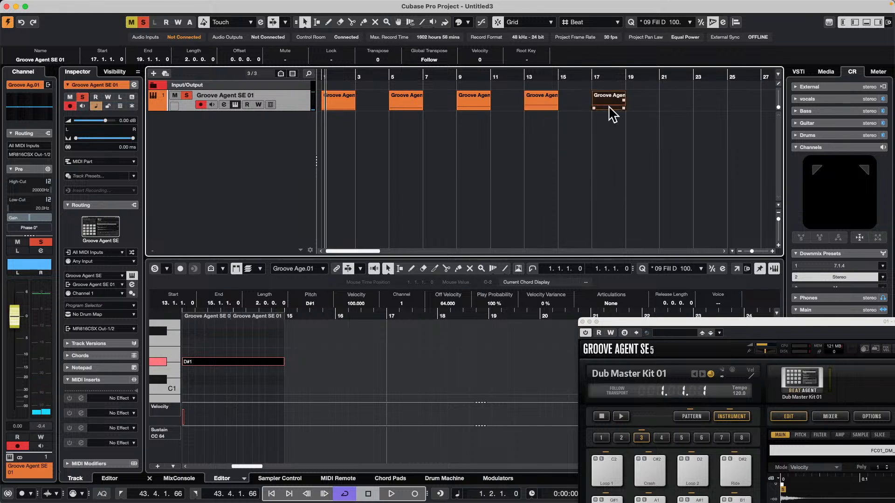
key(super+a)
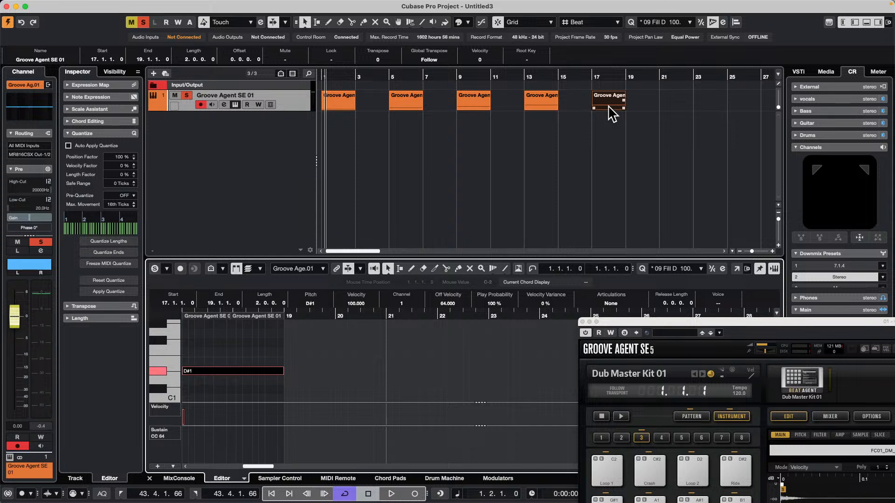
key(Up)
Place a copy of the bar 17 part at bar 21 and raise the note in the still open bar 17 part to F1
drag(611, 113, 678, 104)
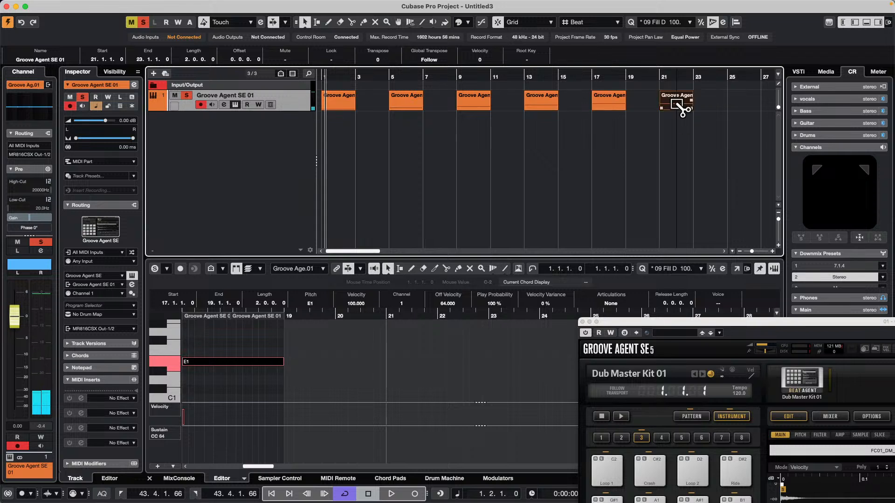
click(217, 362)
key(Up)
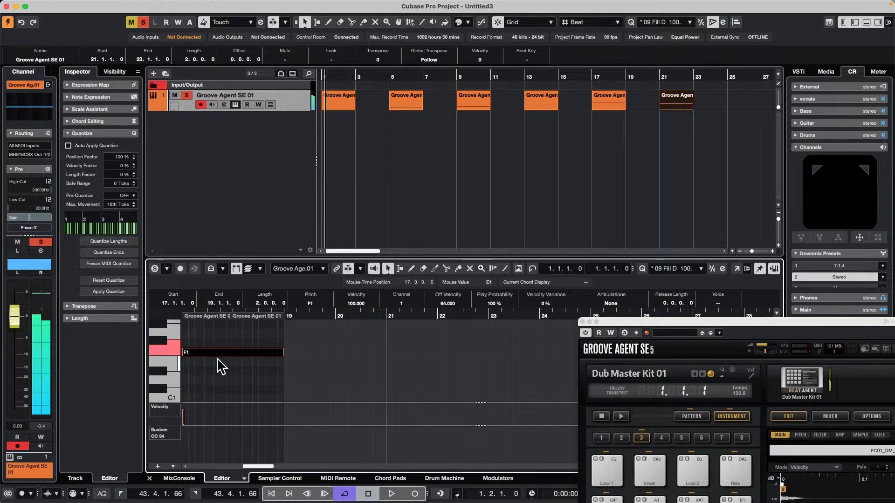
Place a copy of the bar 21 part at bar 25 and raise the copy's note to F1
drag(685, 99, 751, 108)
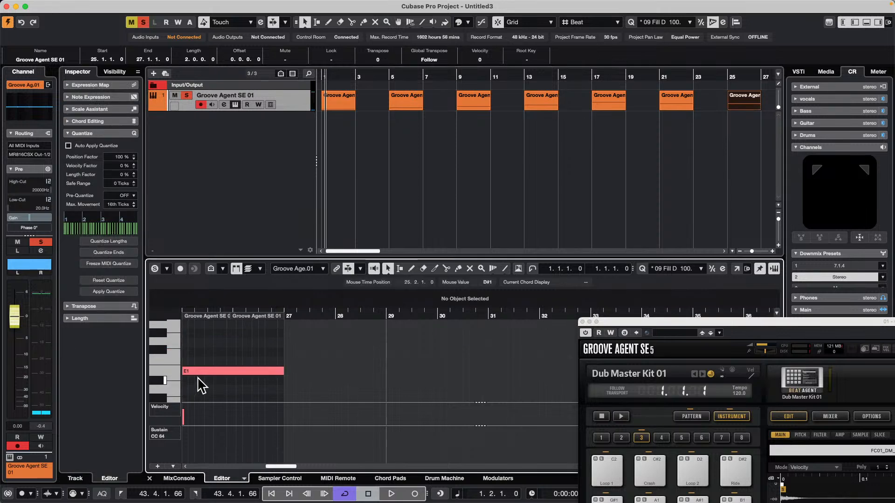
click(209, 373)
key(Up)
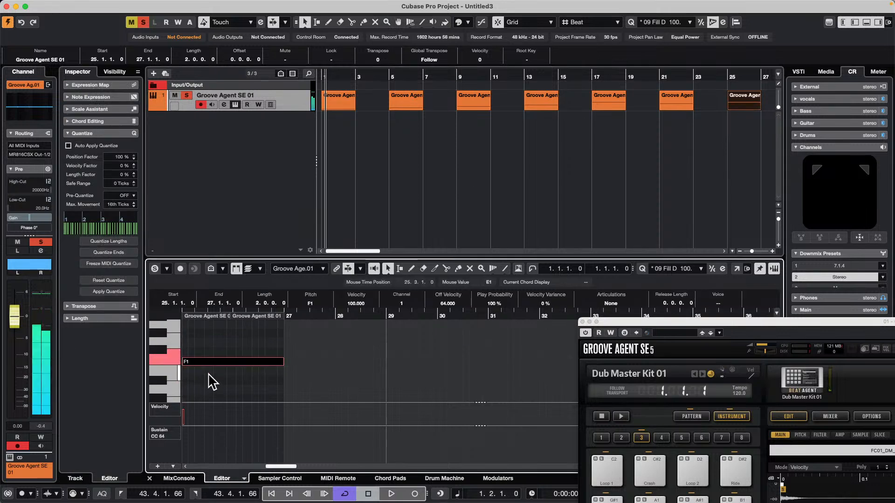
Select the part at bar 25 again and raise its note to F#1
click(668, 97)
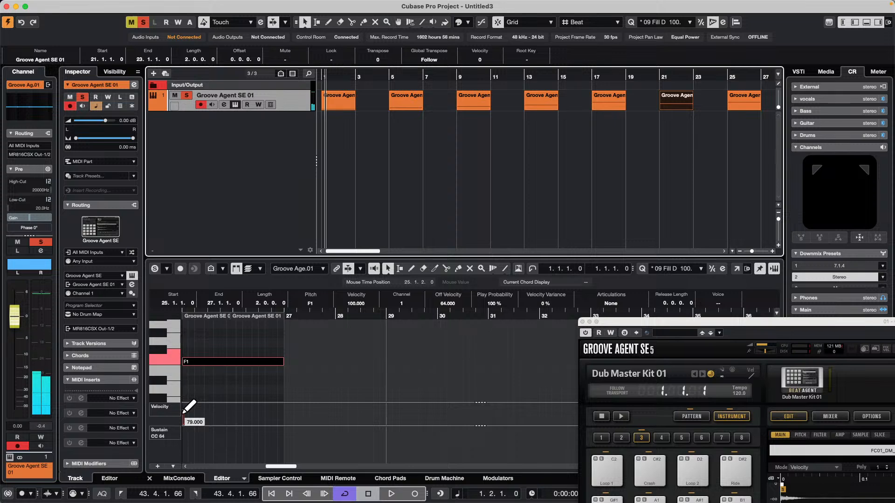
click(220, 363)
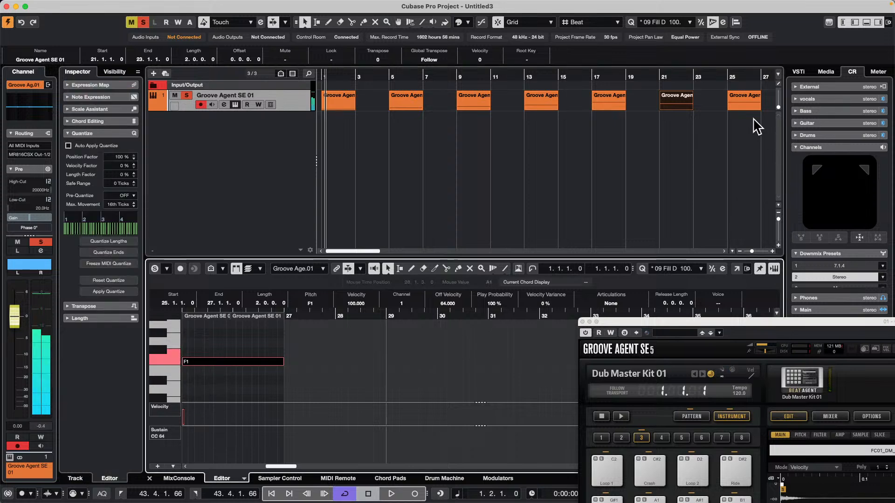
click(747, 104)
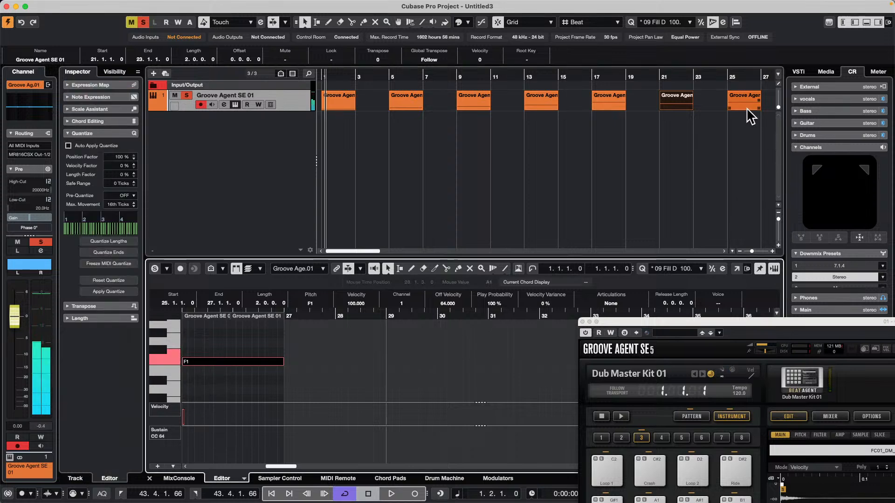
click(237, 363)
key(Up)
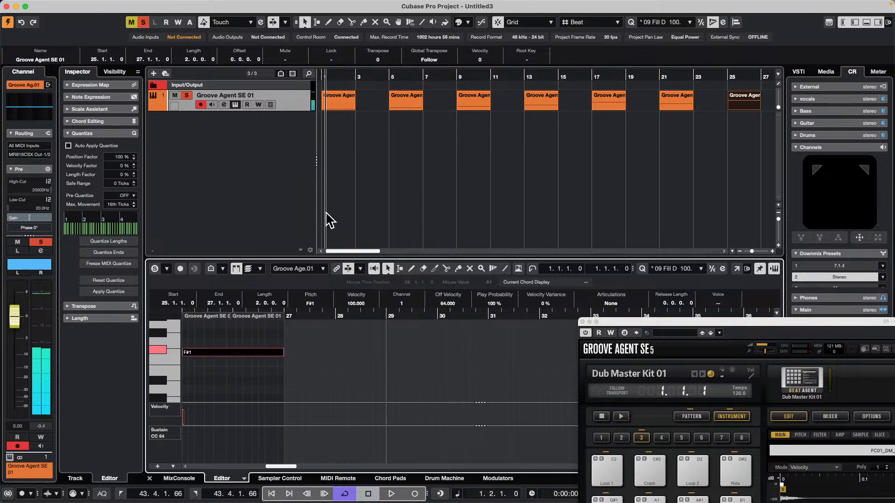
Place a copy of the bar 25 part at bar 29 and raise the copy's note to G1
click(477, 77)
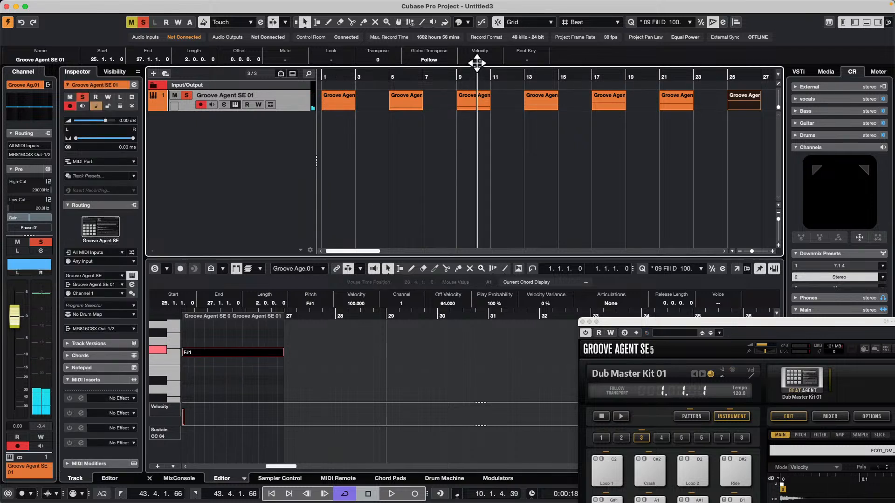
drag(477, 63, 479, 56)
drag(554, 111, 585, 103)
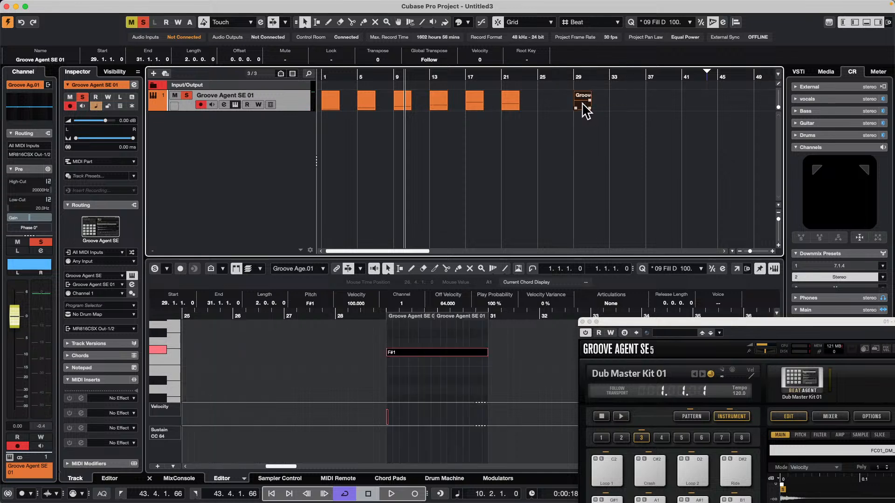
key(super+z)
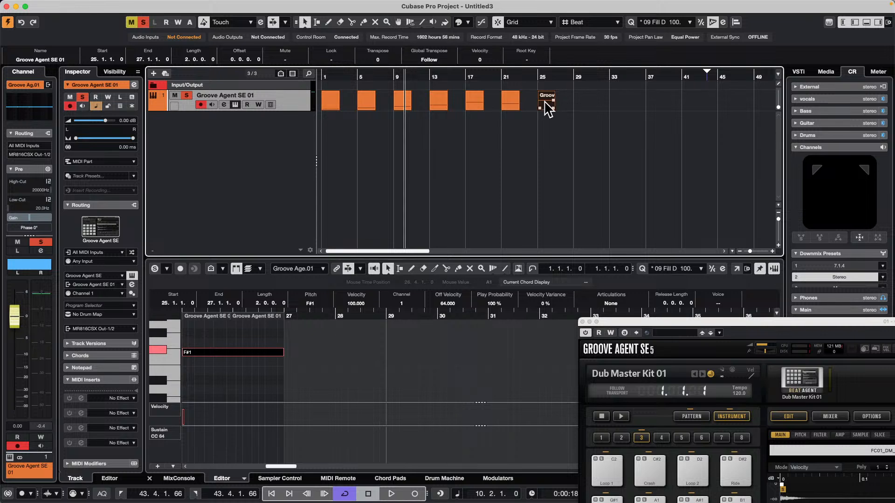
drag(548, 110, 583, 107)
double_click(583, 104)
click(215, 372)
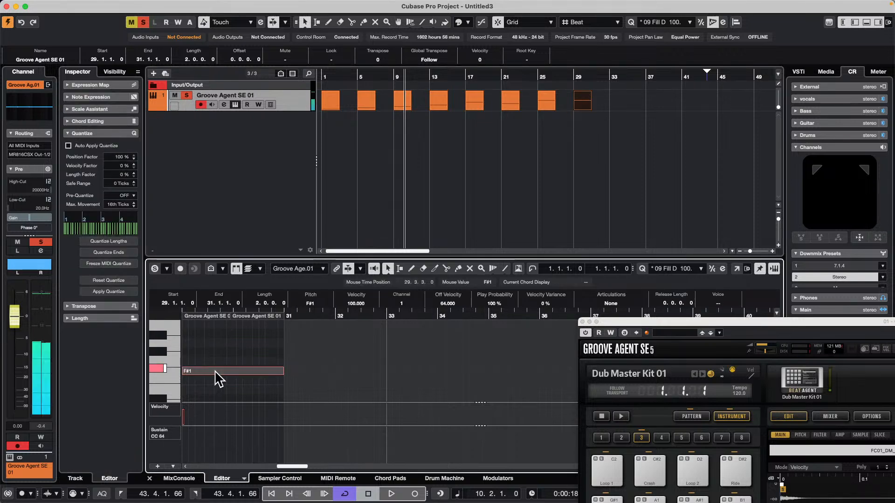
key(Up)
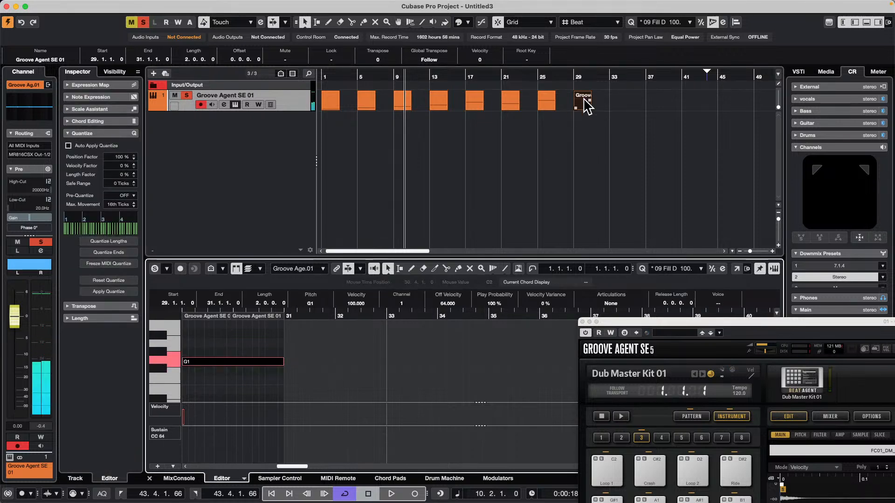
Place a copy of the bar 29 part at bar 33 and raise the note in the still open bar 29 part to G#1
drag(586, 106, 615, 106)
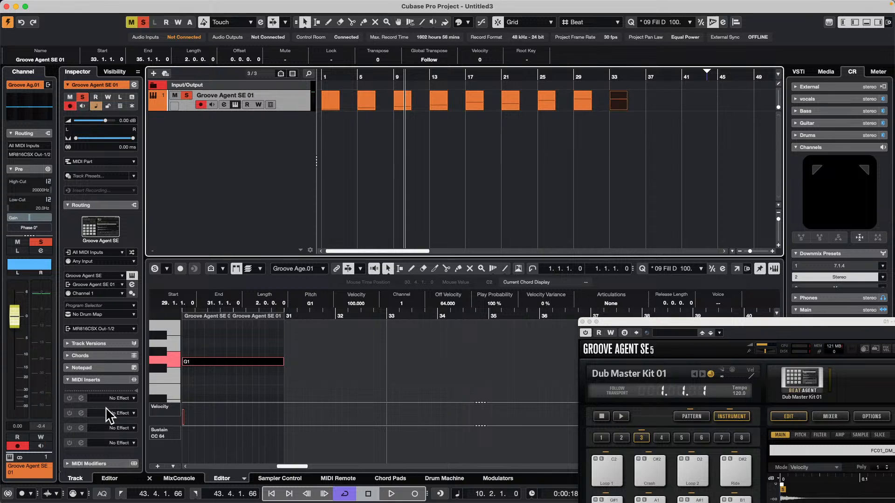
click(209, 359)
key(Up)
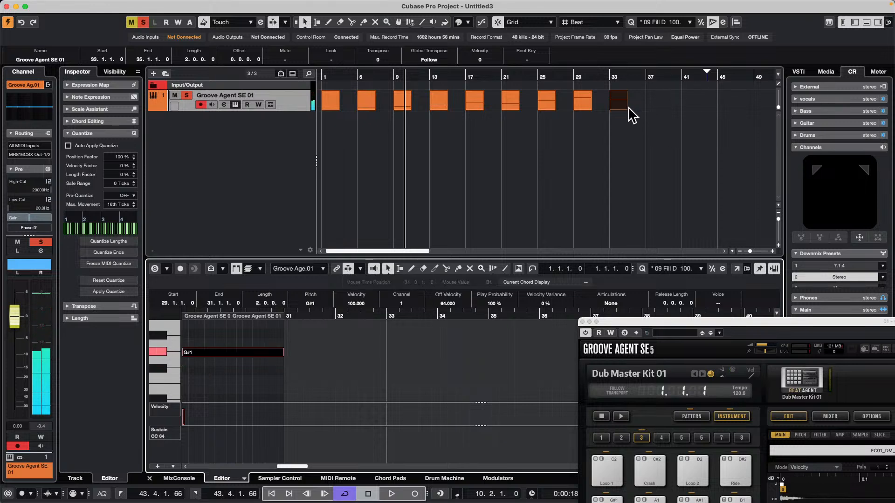
Place a copy of the bar 33 part at about bar 37 and raise the note in that last part to G#1
drag(613, 110, 656, 105)
drag(658, 107, 623, 108)
click(656, 105)
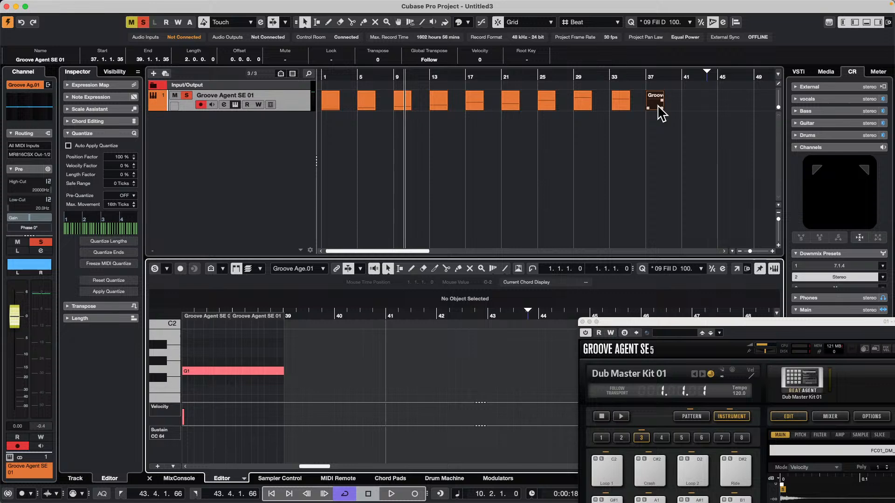
click(246, 372)
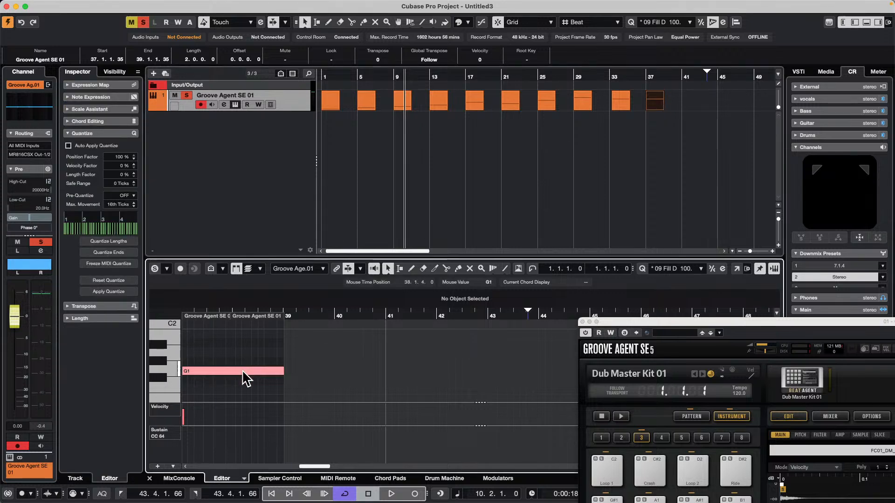
key(Up)
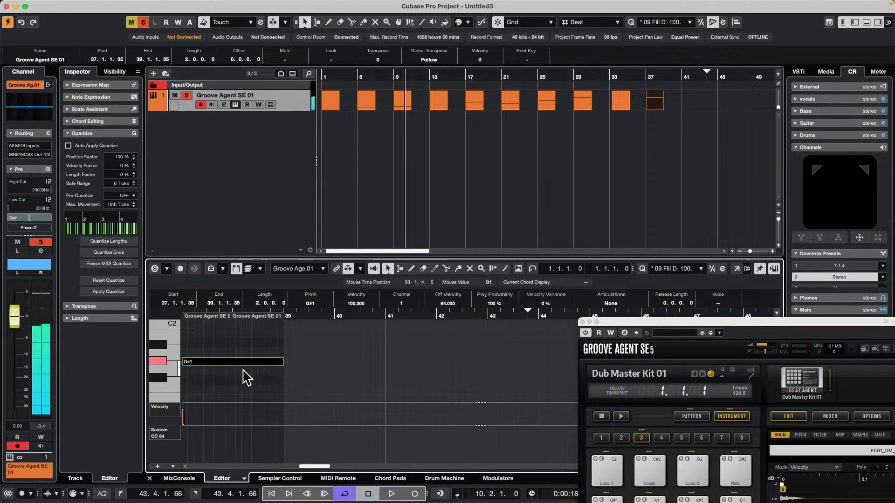
Reopen the MIDI part at bar 29 and lower its note to G1
click(627, 111)
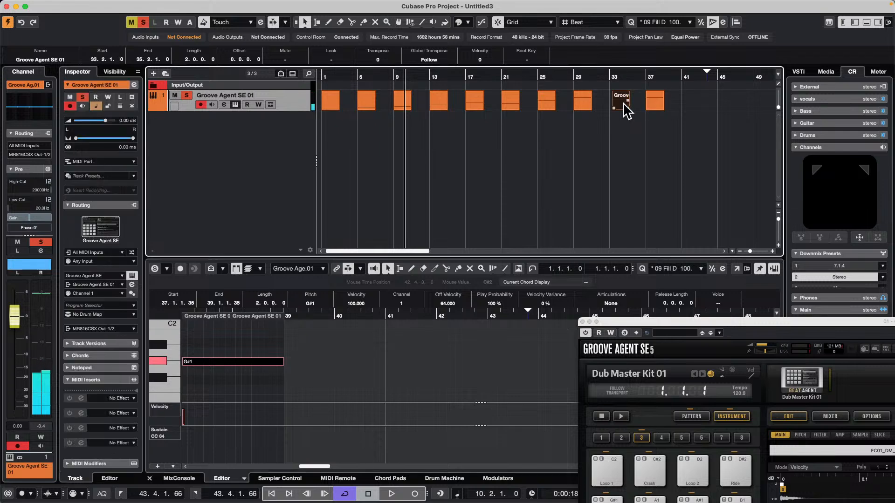
click(593, 110)
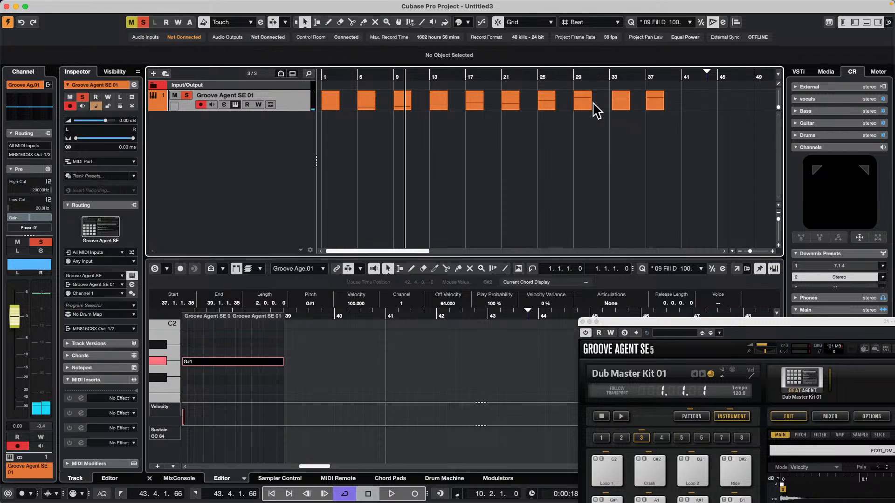
click(586, 111)
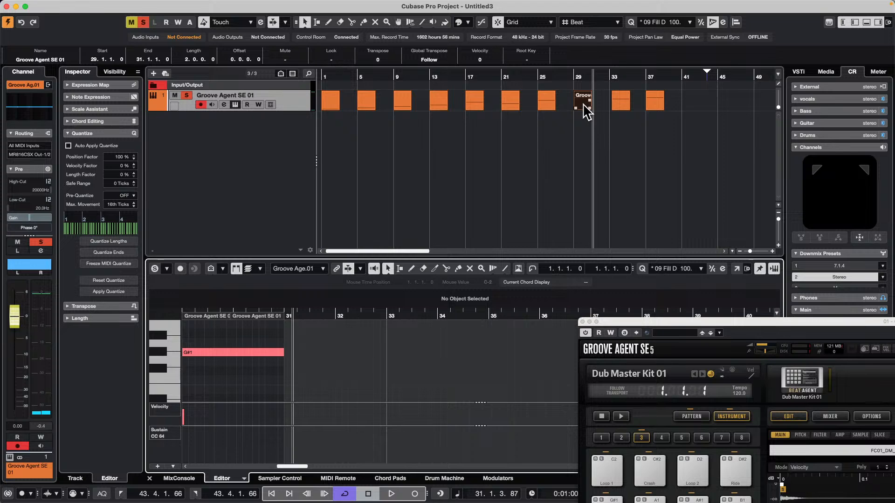
mouse_move(586, 112)
mouse_down()
mouse_move(543, 104)
mouse_move(595, 103)
mouse_move(590, 108)
mouse_up()
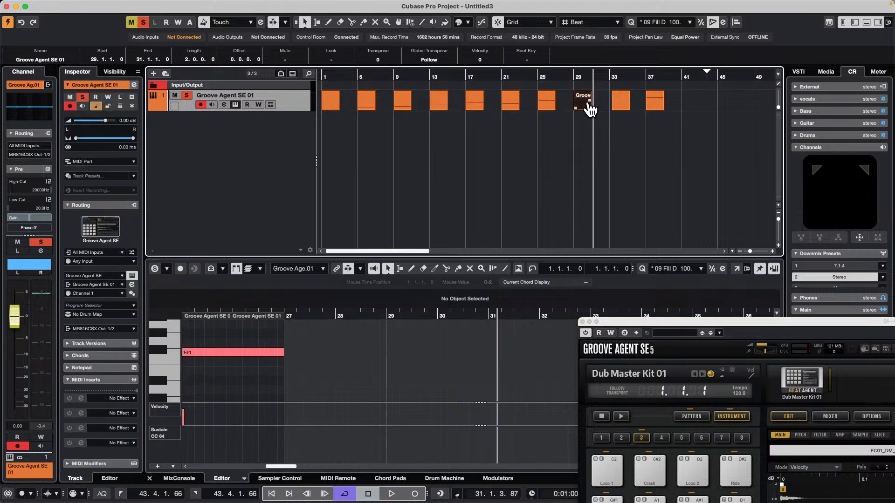
double_click(584, 102)
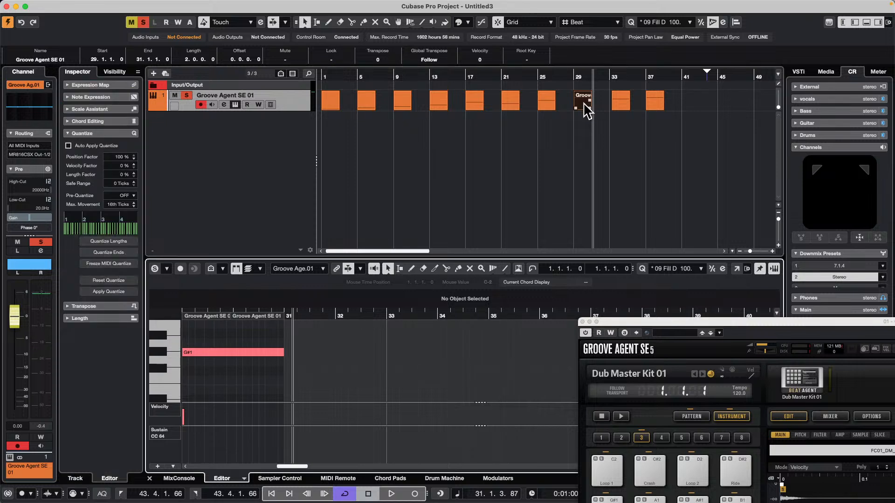
click(255, 350)
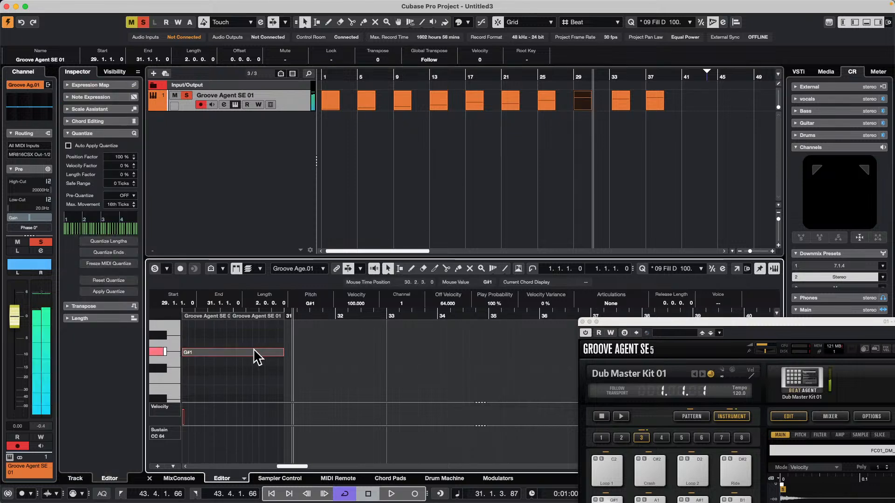
key(Down)
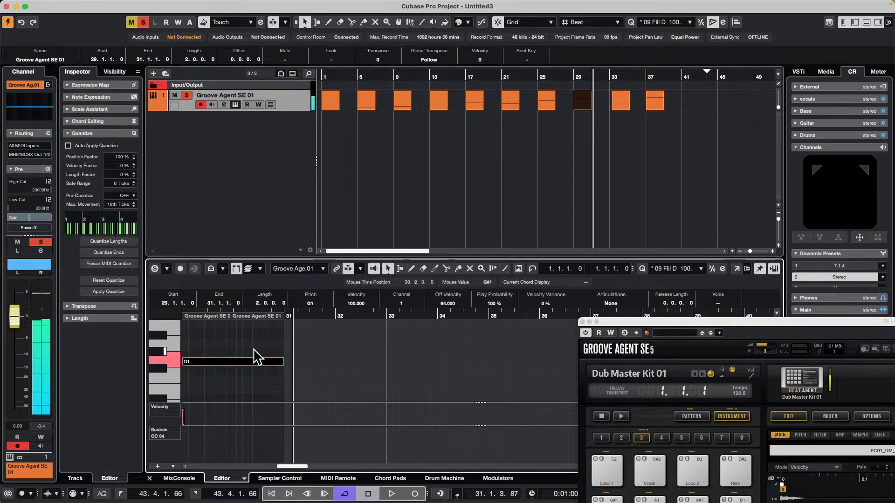
Open the MIDI part at bar 33 and raise its note to G#1
double_click(619, 100)
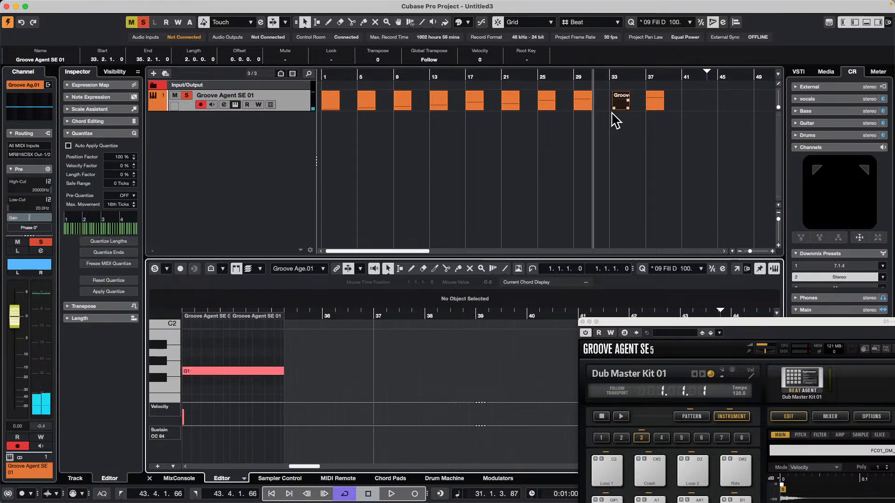
click(234, 371)
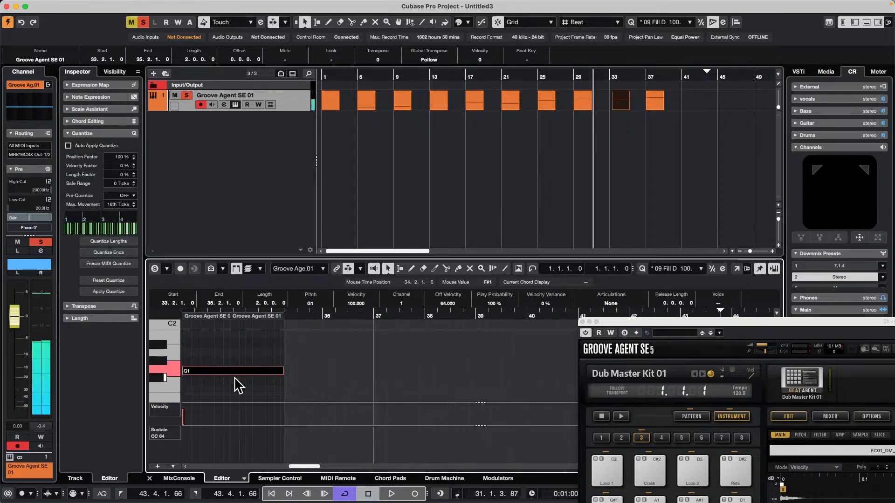
key(Up)
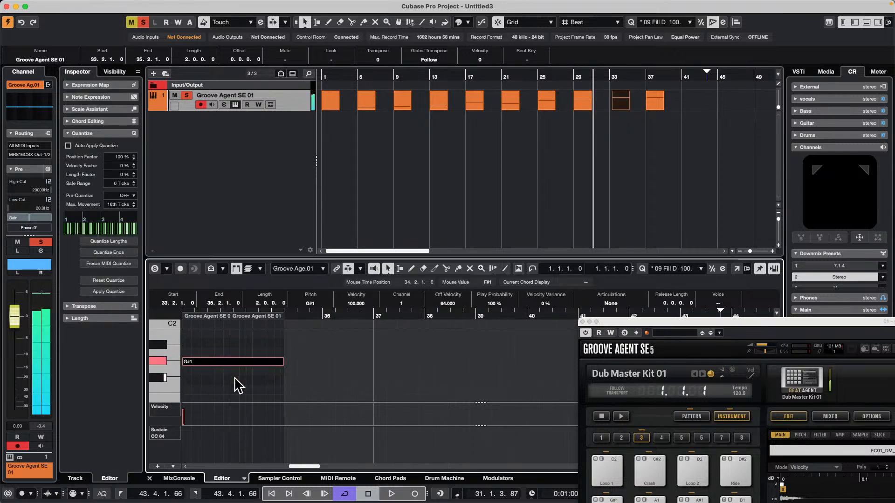
Open the last MIDI part, at bar 37, and raise its note to A1
double_click(664, 101)
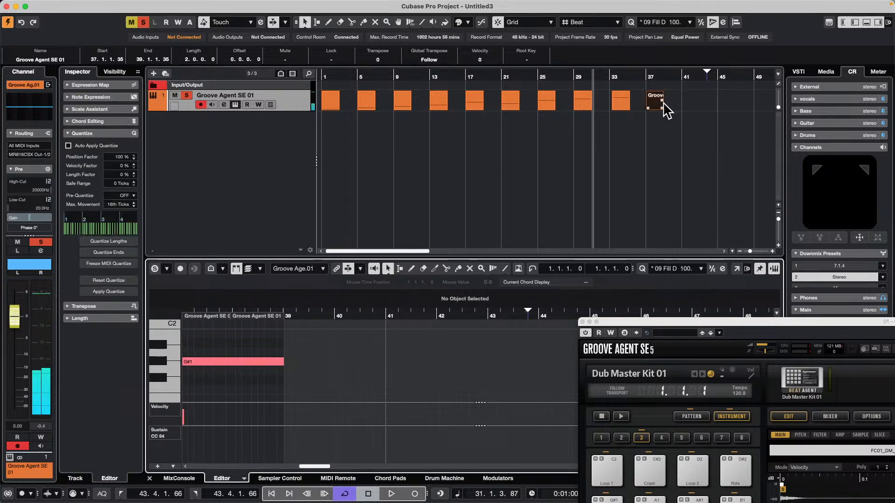
click(235, 363)
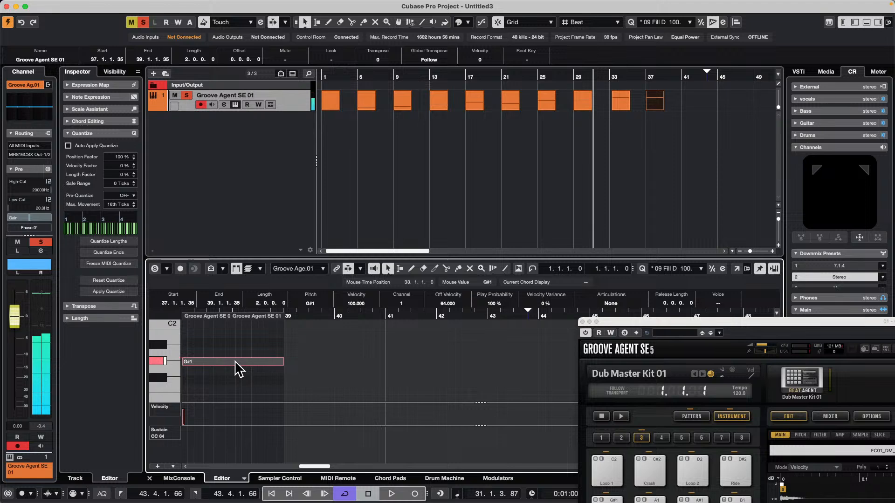
key(Up)
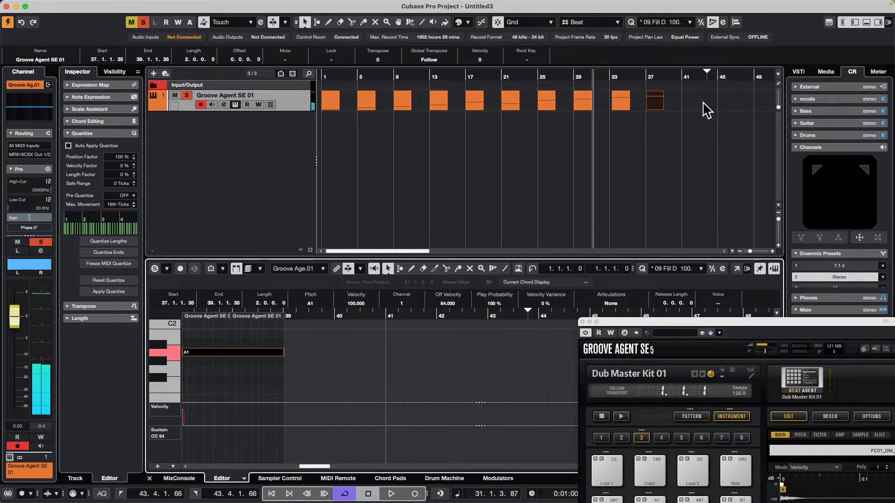
Select all the MIDI parts on the Groove Agent SE track and open the Export Selected Events dialog
drag(702, 104, 104, 114)
mouse_move(114, 1)
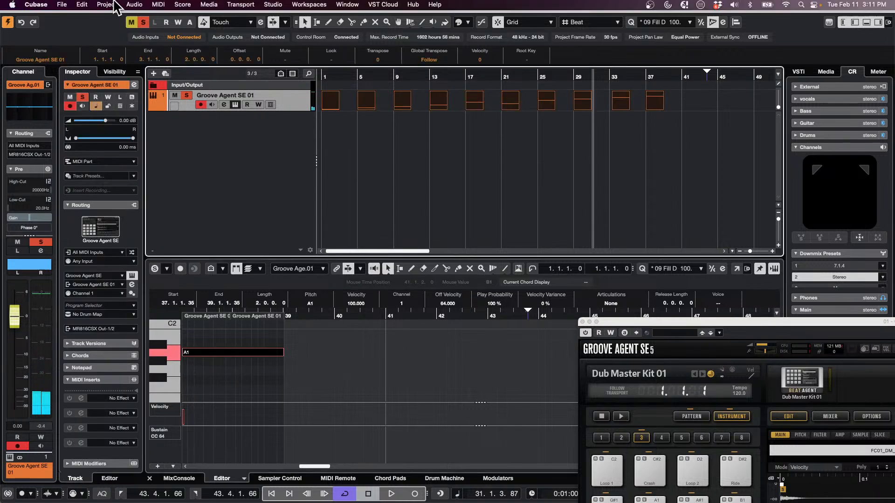
click(61, 5)
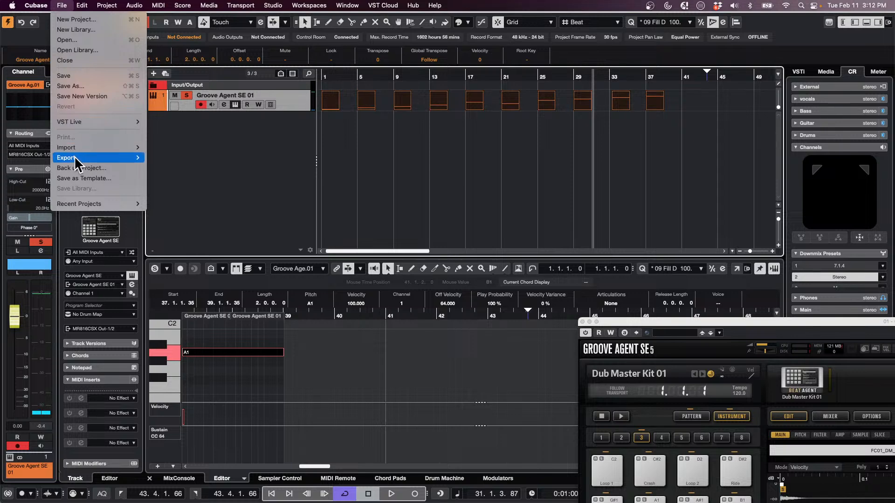
mouse_move(77, 158)
click(191, 167)
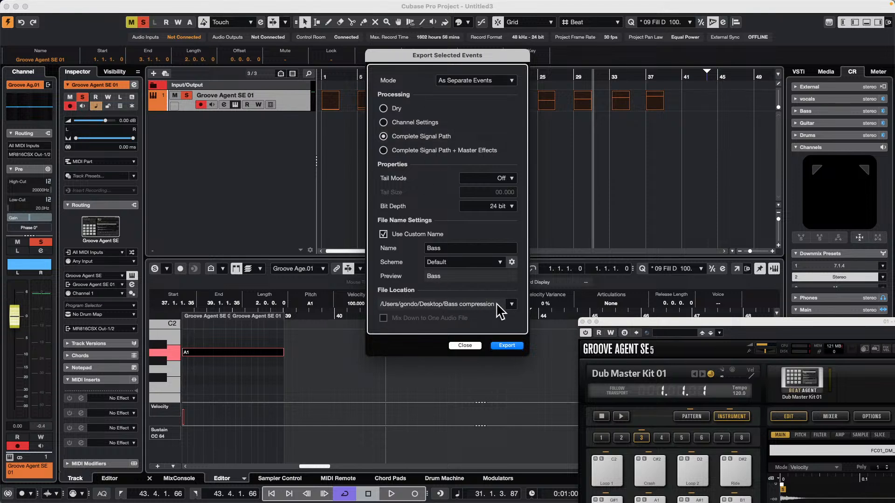
Set the export file location to a new Desktop folder named "AA GA samples"
click(512, 304)
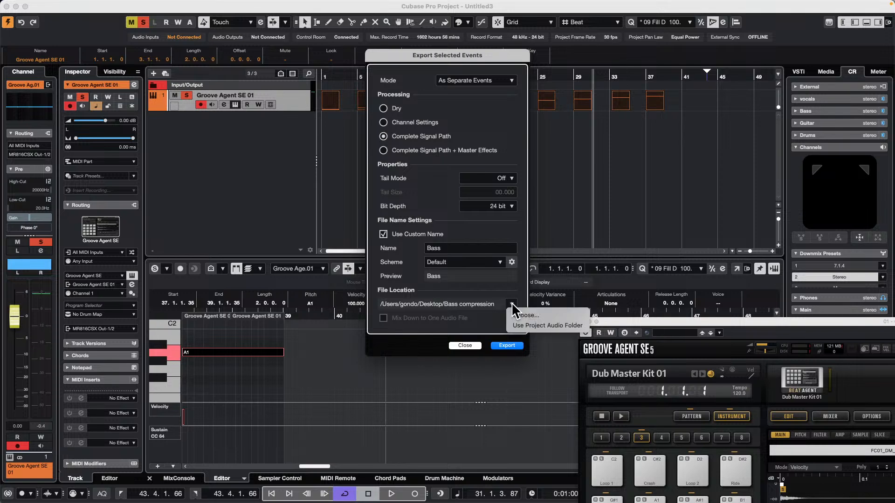
click(552, 314)
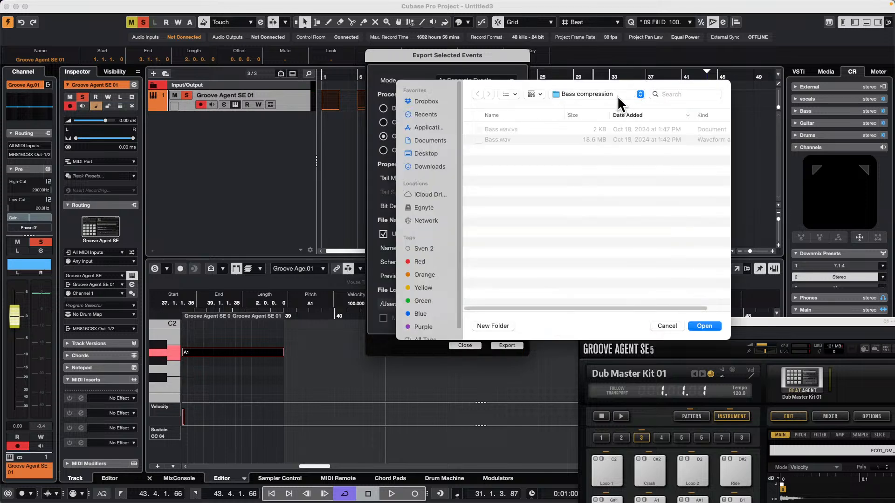
click(613, 94)
click(608, 103)
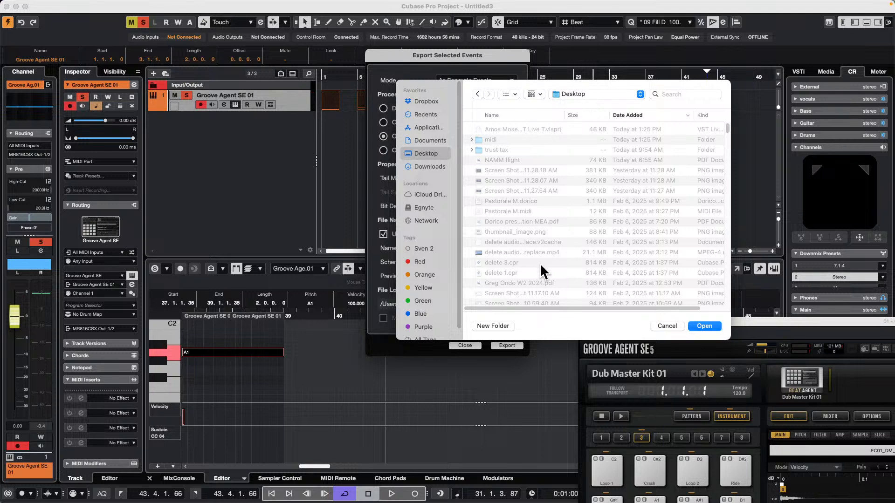
click(489, 326)
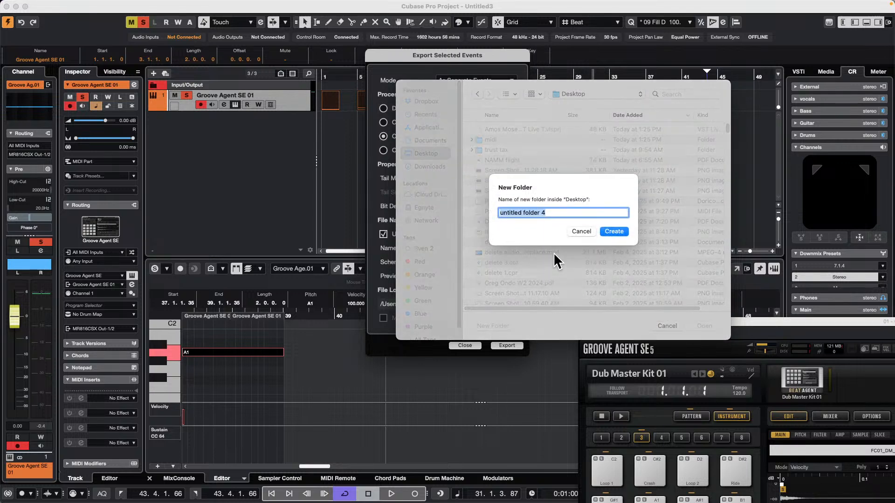
text(AA GA samples)
key(Return)
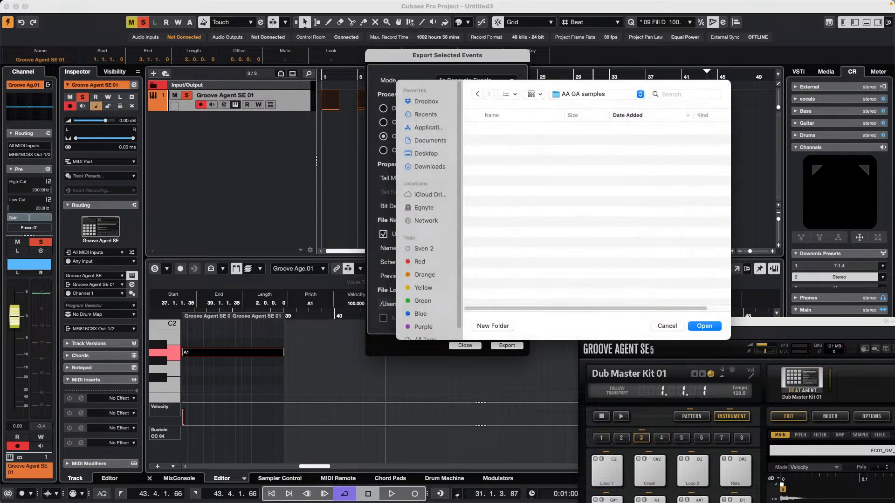
click(704, 325)
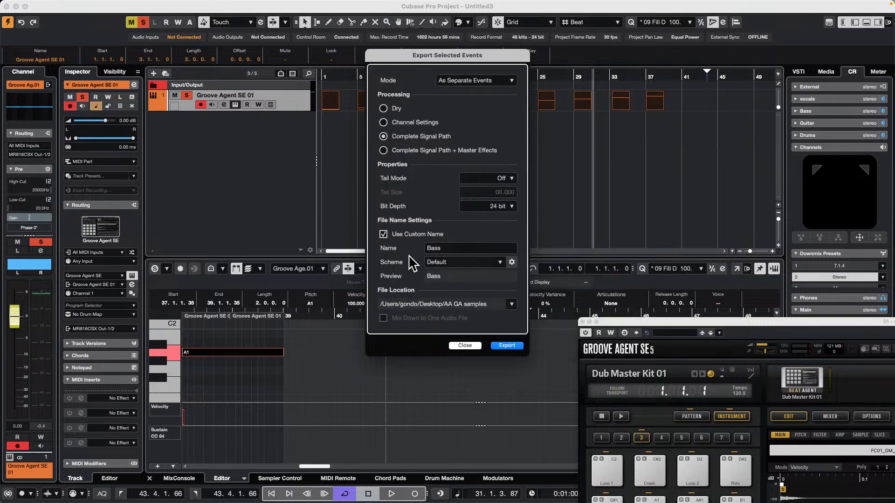
Export the selected parts as separate audio files, creating unique names for all duplicate files without being asked again
click(505, 347)
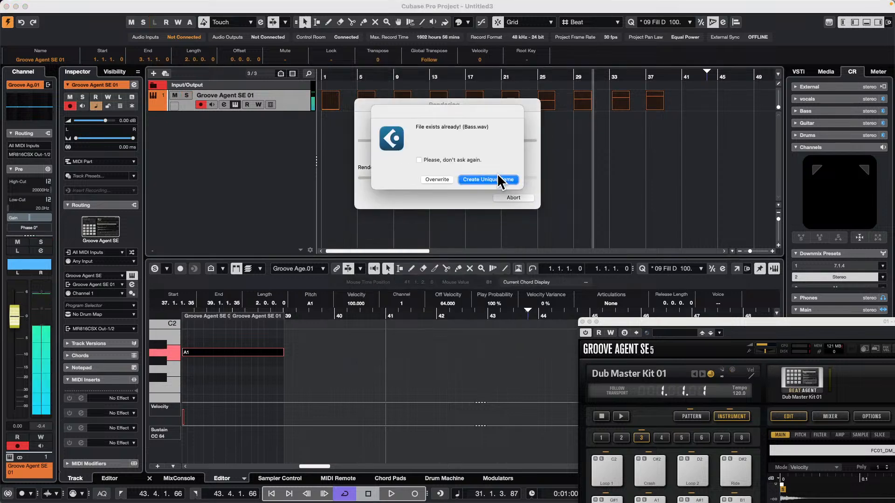
click(490, 179)
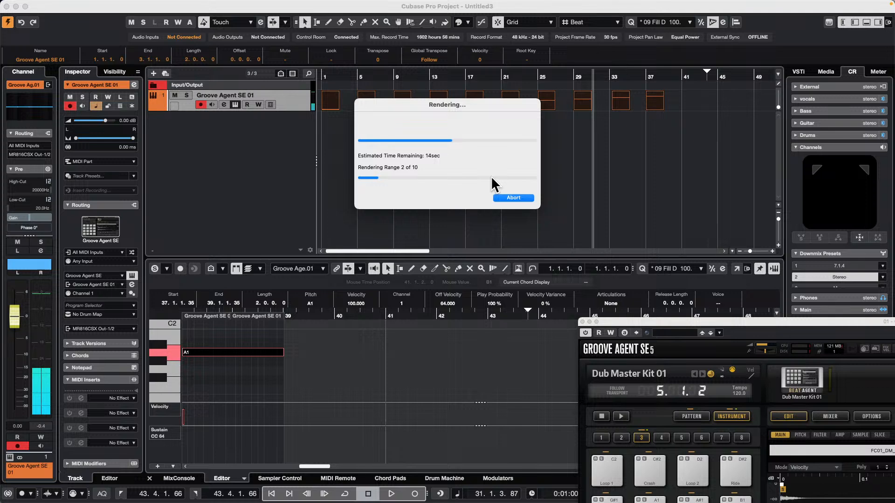
click(419, 159)
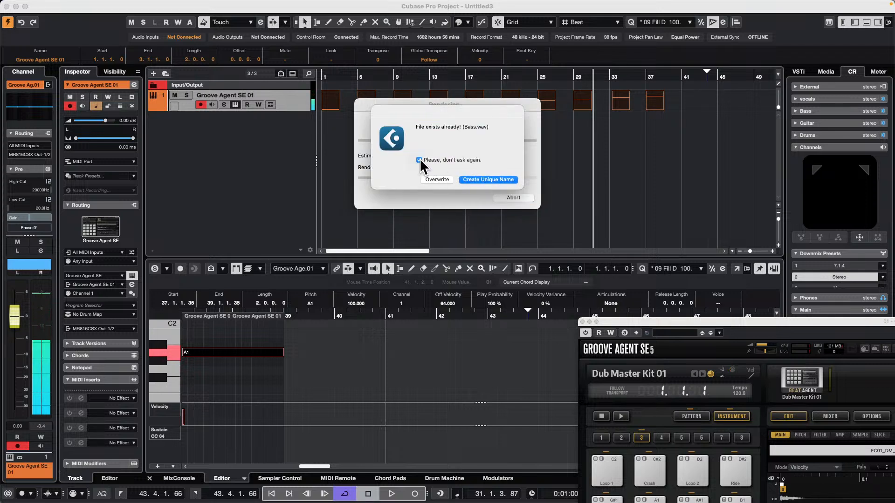
click(491, 180)
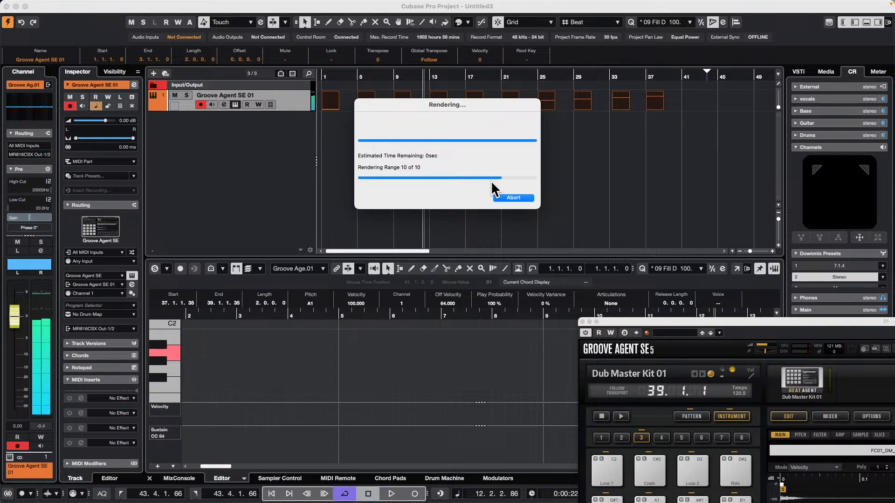
Close the Groove Agent window and show the Desktop folder's contents in the media File Browser
key(super+Tab)
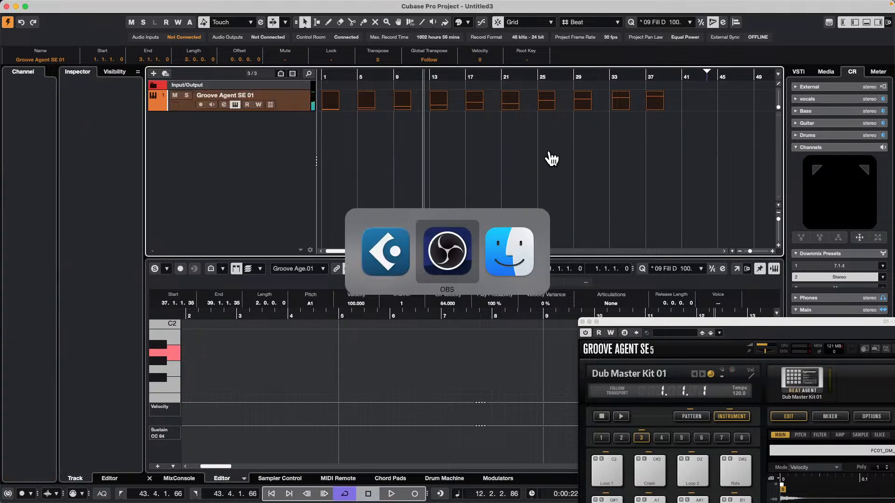
click(549, 149)
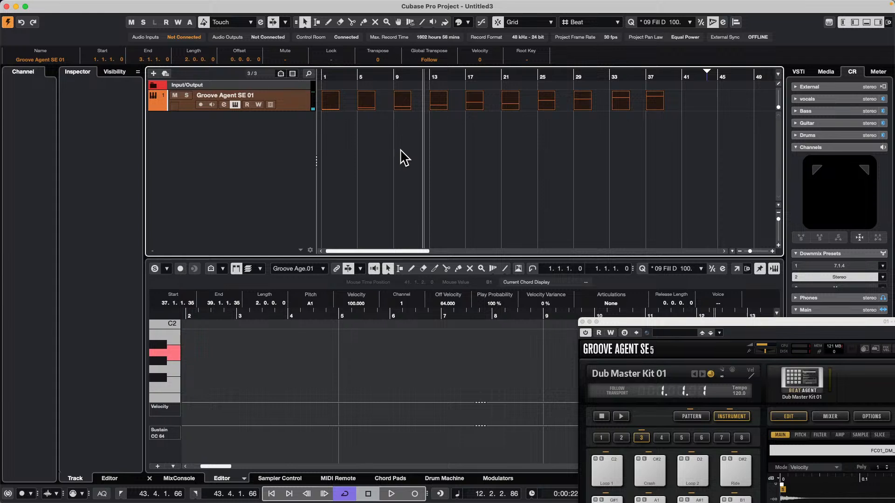
click(827, 74)
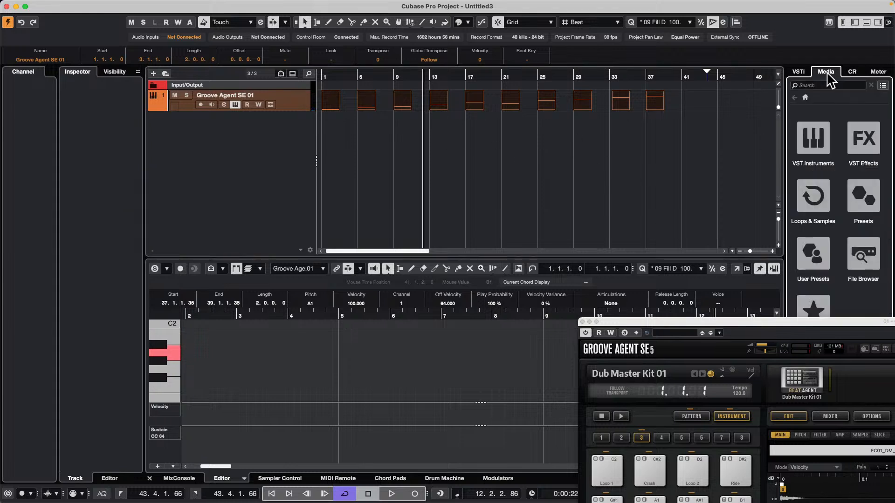
click(859, 255)
click(583, 322)
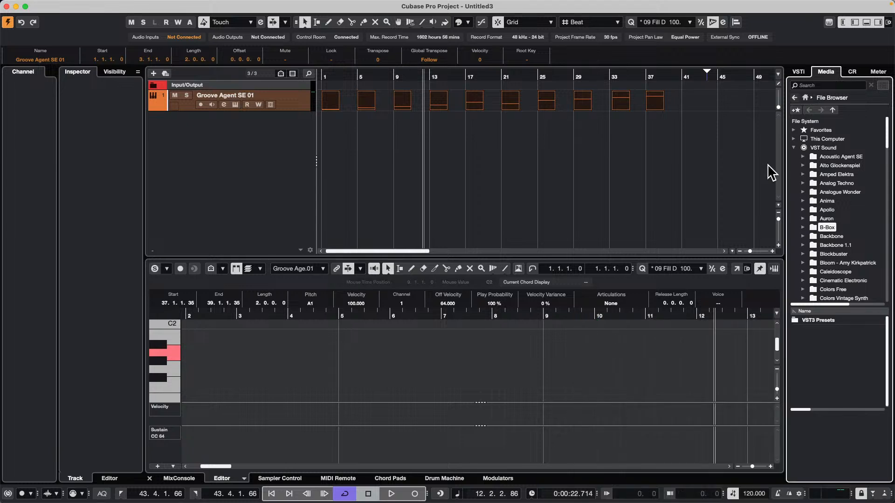
click(794, 139)
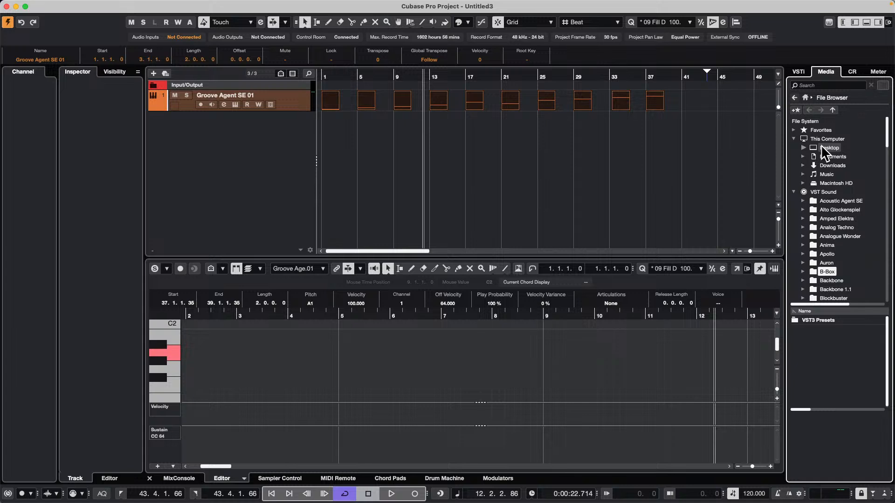
click(822, 147)
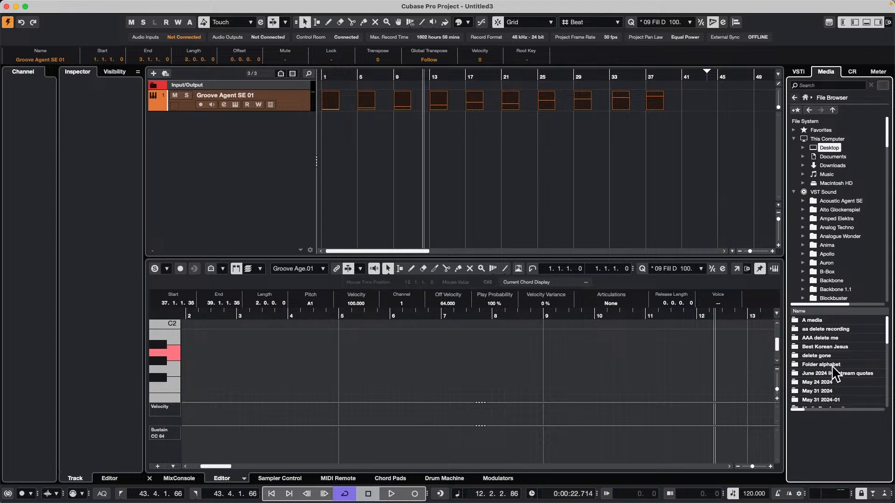
Switch to Finder, open the Desktop folder "AA GA samples", and move its window clear of the track list and lower zone
key(super+Tab)
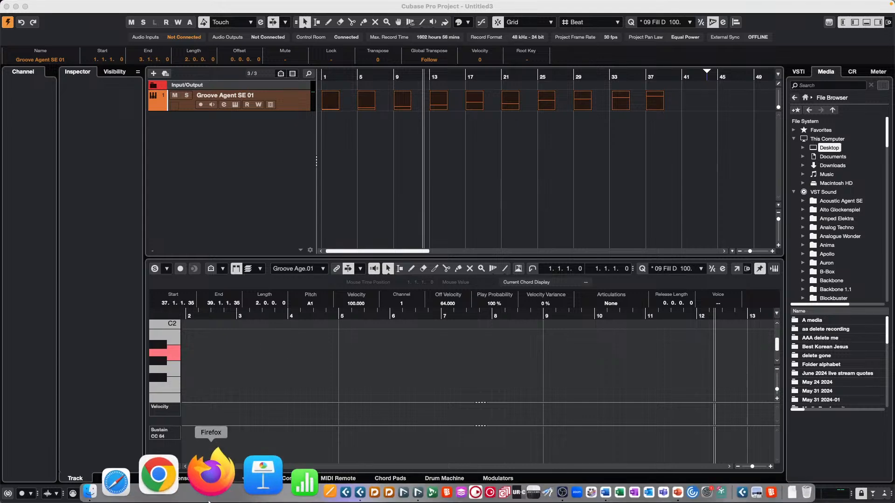
click(167, 485)
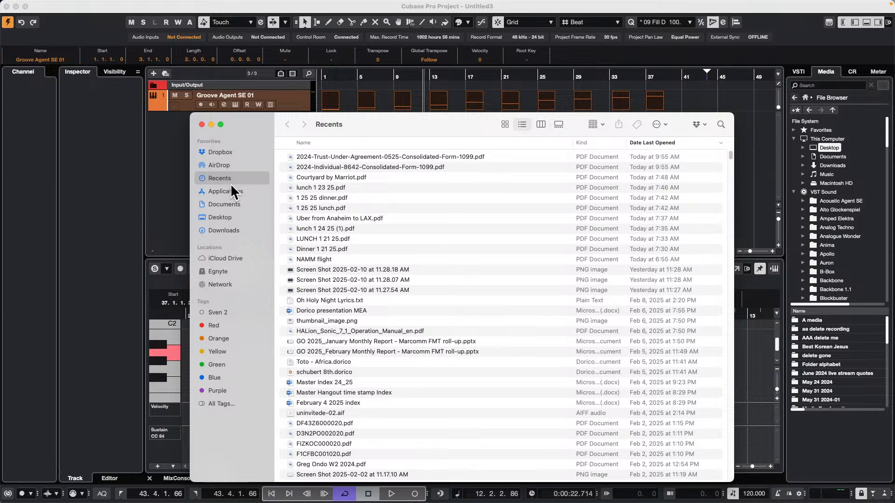
click(221, 217)
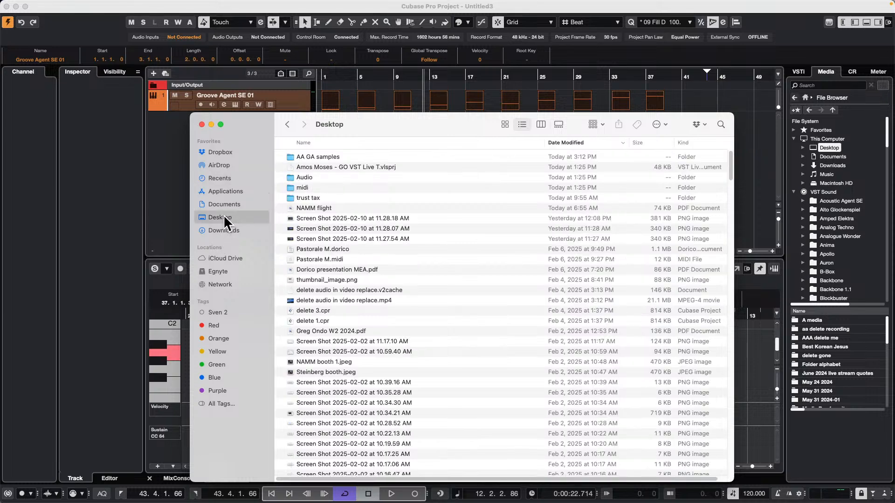
click(327, 156)
double_click(326, 157)
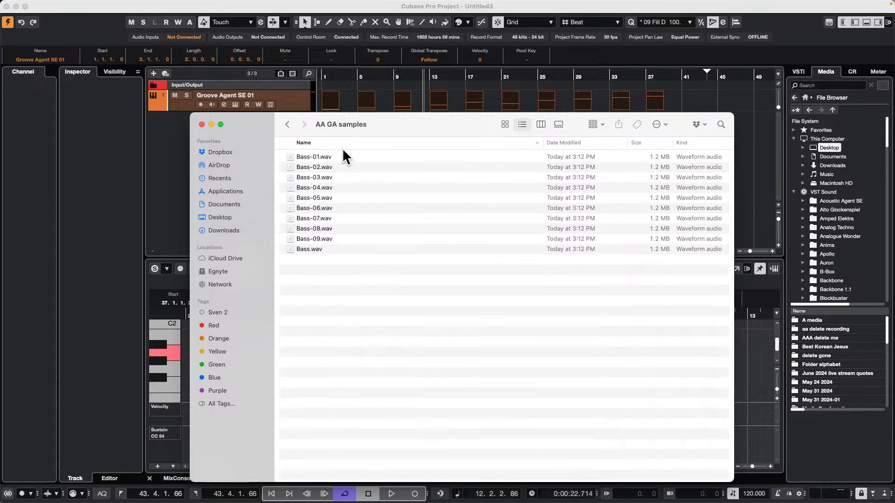
drag(392, 124, 741, 53)
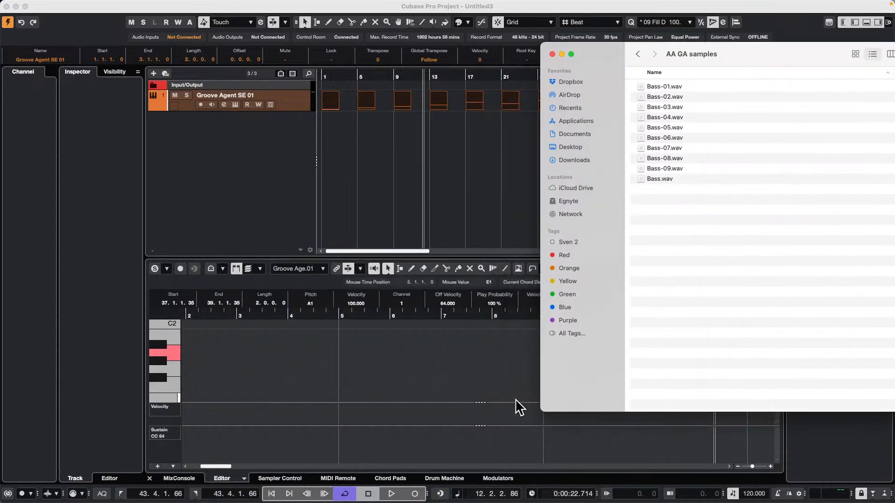
Add one drum track with the Pattern Event type from the Drum Machine
click(439, 483)
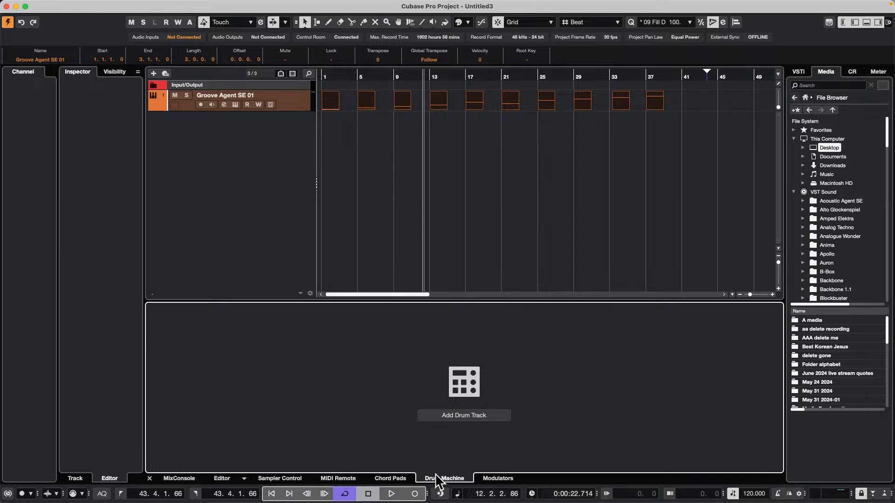
click(466, 415)
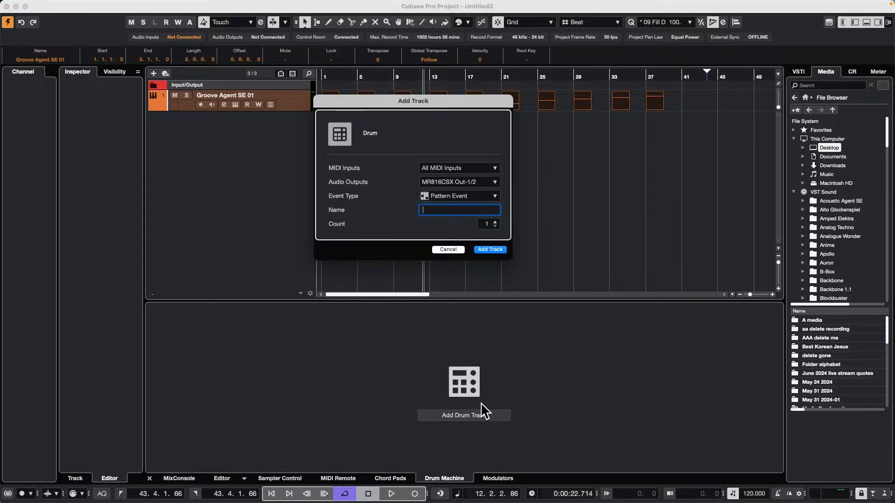
click(494, 250)
Load Bass-01.wav to Bass-04.wav from the Finder folder onto the Drum Machine pads C1, C#1, D1 and D#1
key(super+Tab)
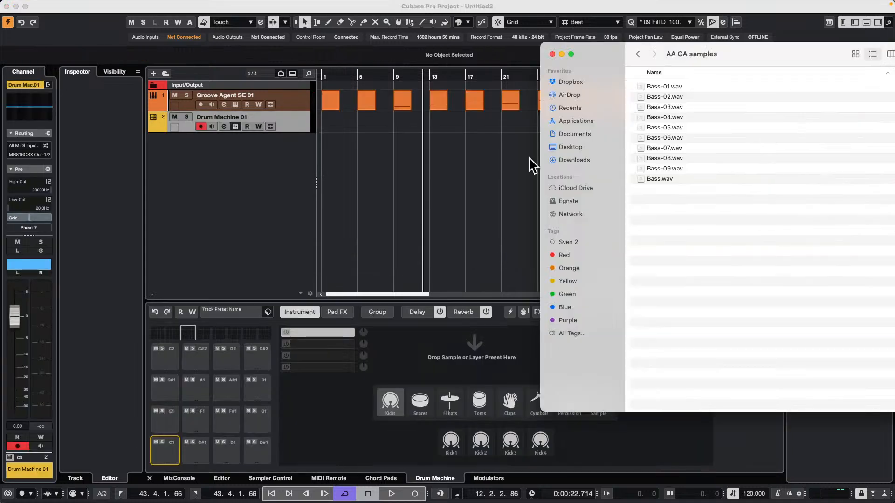
drag(660, 87, 166, 452)
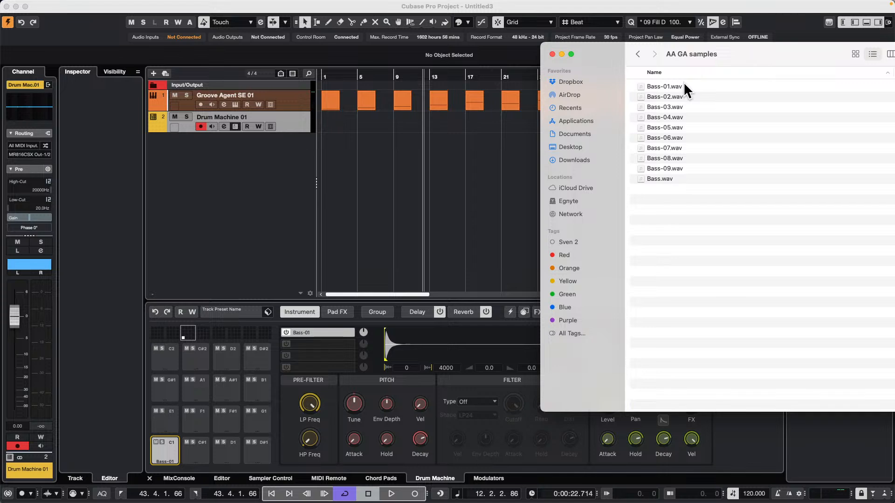
drag(667, 95, 195, 452)
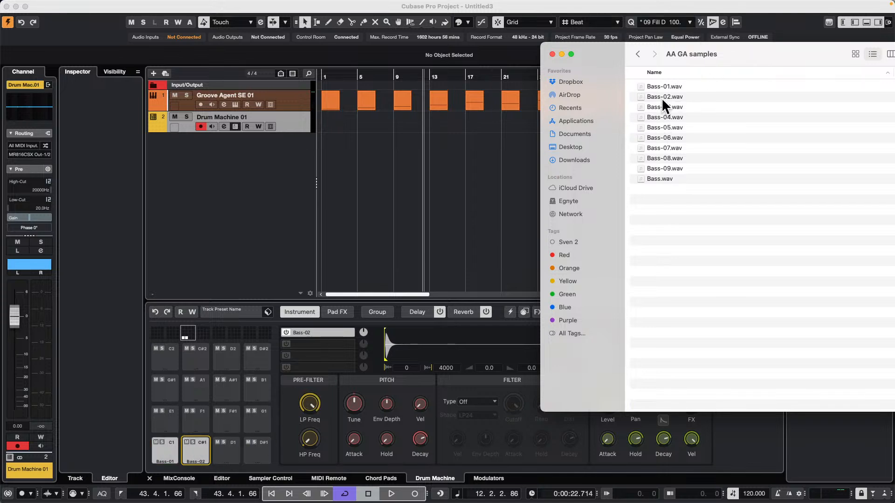
drag(663, 104, 234, 461)
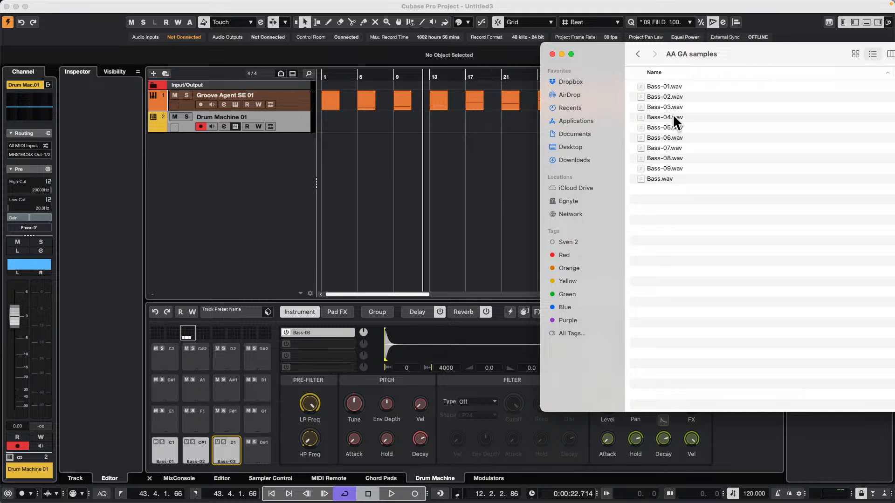
drag(674, 117, 258, 455)
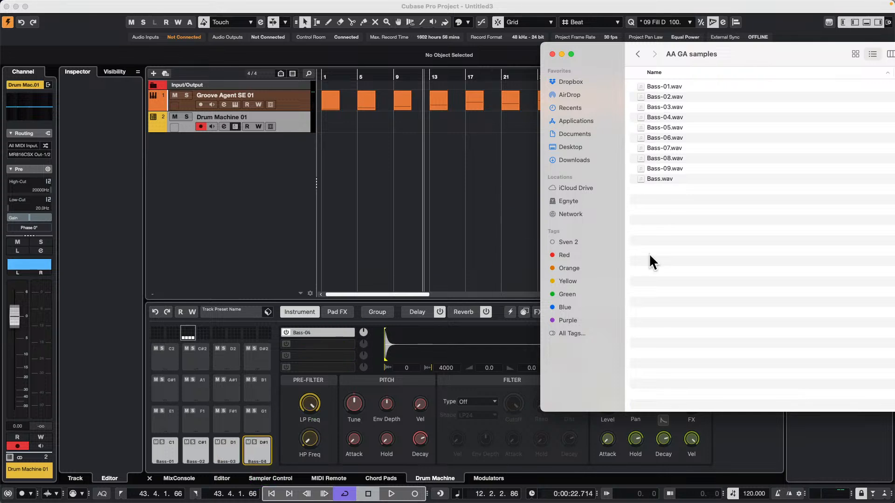
Load Bass-05.wav to Bass-09.wav together onto consecutive Drum Machine pads starting at E1
click(672, 131)
shift+click(667, 169)
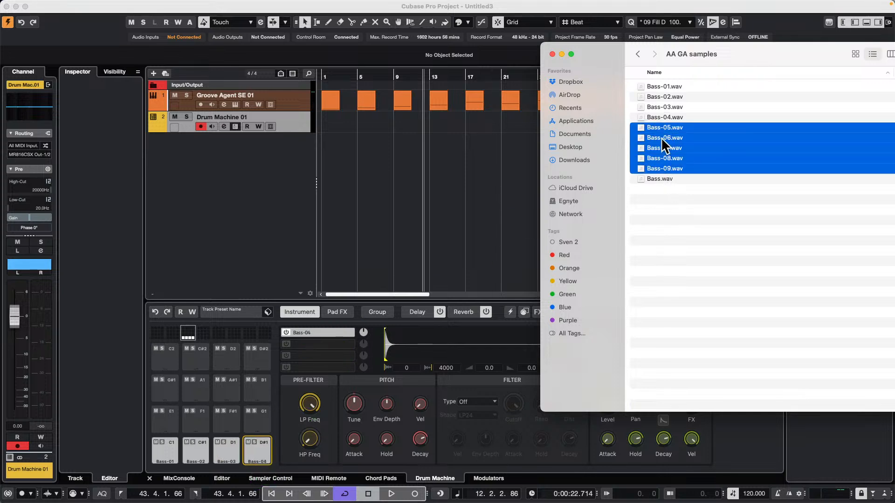
drag(661, 137, 153, 412)
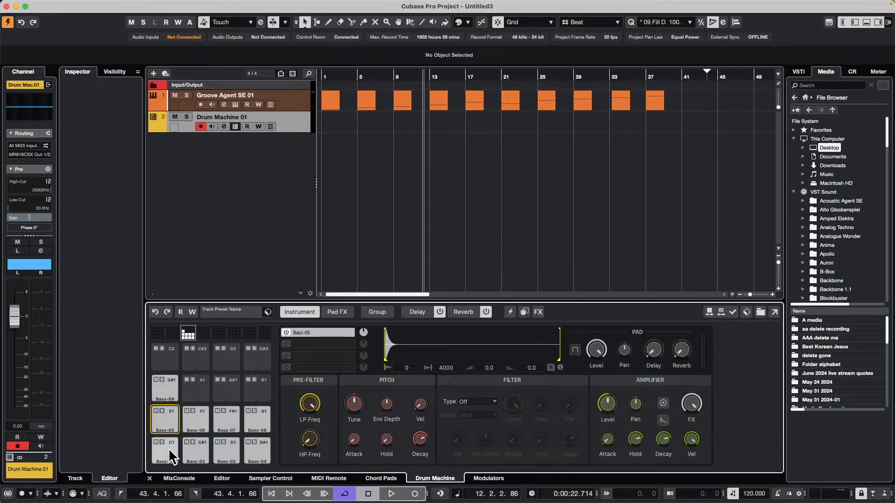
Audition the Bass-01 to Bass-09 samples on their Drum Machine pads
click(169, 449)
click(196, 449)
click(225, 449)
click(253, 449)
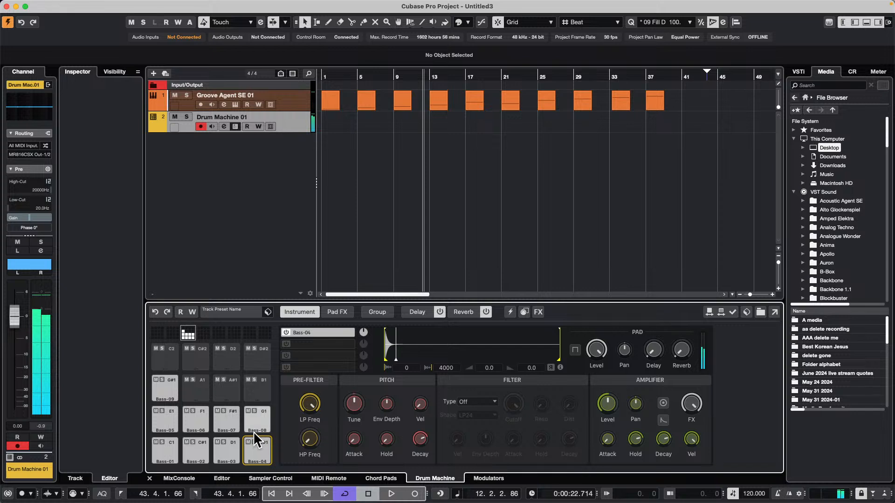
click(253, 425)
click(224, 424)
click(199, 423)
click(166, 421)
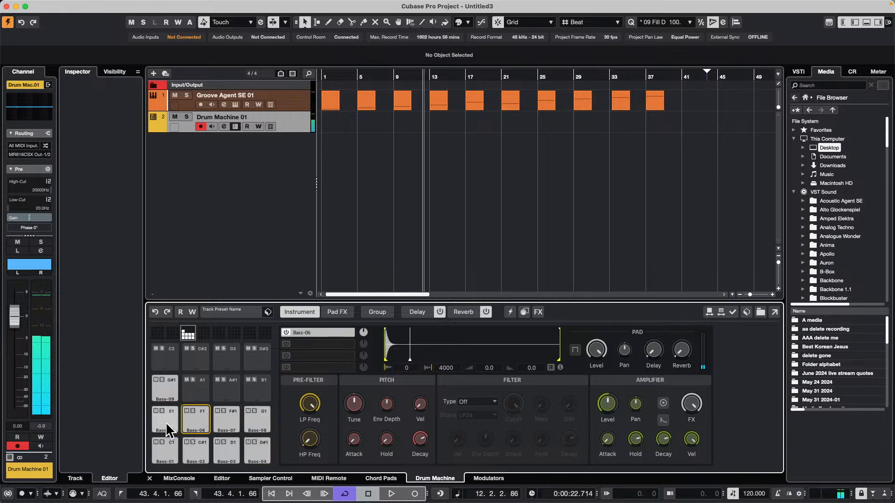
click(166, 384)
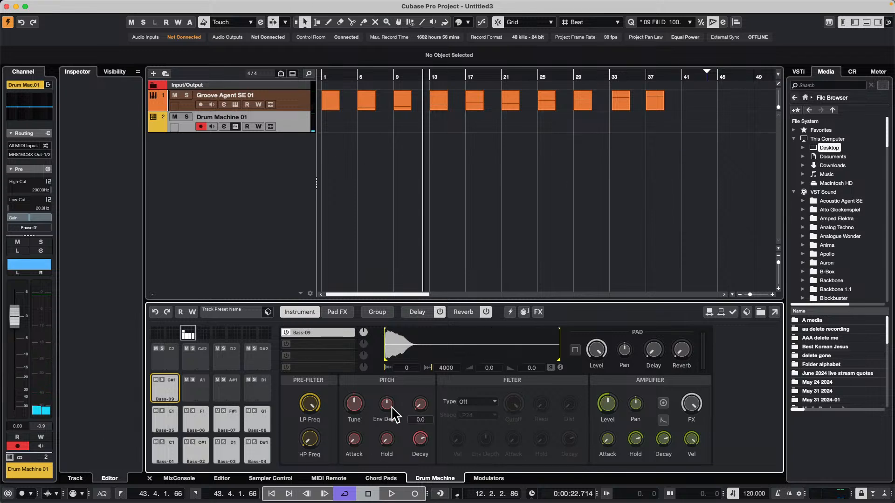
Enable the Equalizer in the Bass-01 pad's effects, raise band 1 slightly, boost band 3 strongly, and audition the pad
click(158, 448)
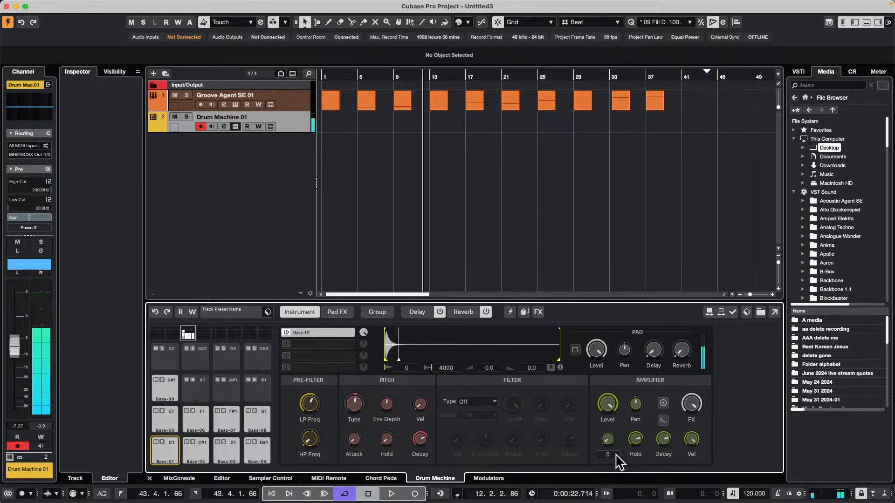
click(338, 310)
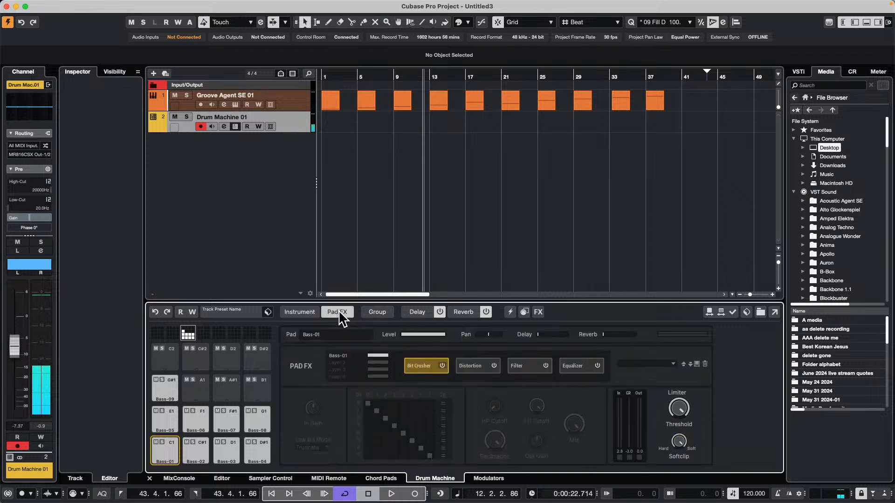
click(597, 366)
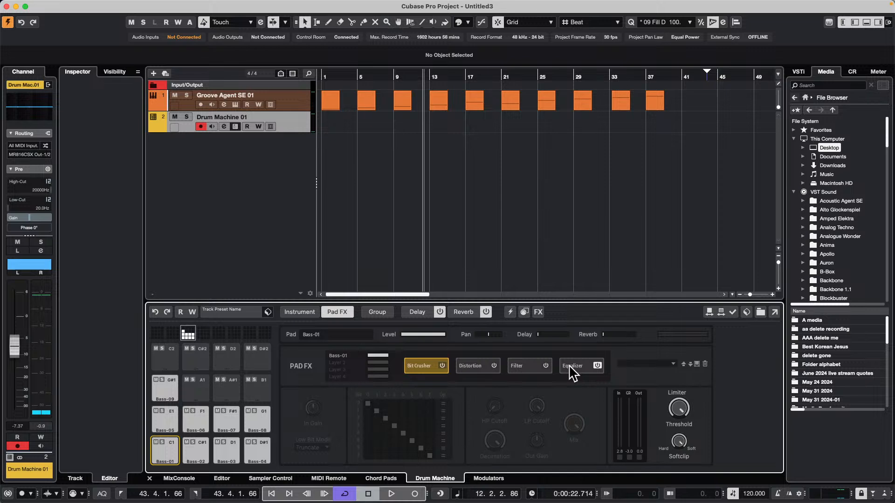
click(572, 367)
mouse_move(335, 427)
mouse_down()
mouse_move(336, 411)
mouse_move(352, 404)
mouse_move(338, 420)
mouse_up()
drag(417, 420, 429, 401)
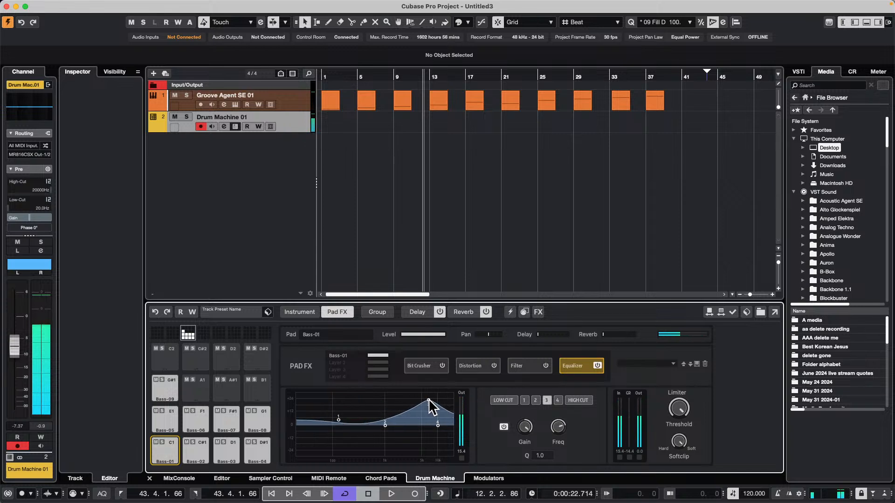
click(171, 449)
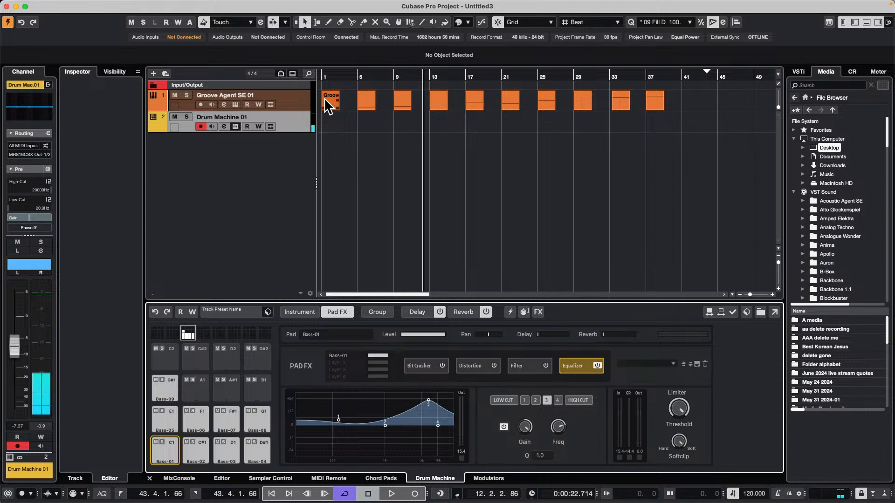
Add a Groove Agent SE instrument track with the event type set to Pattern Event
right_click(228, 159)
click(315, 174)
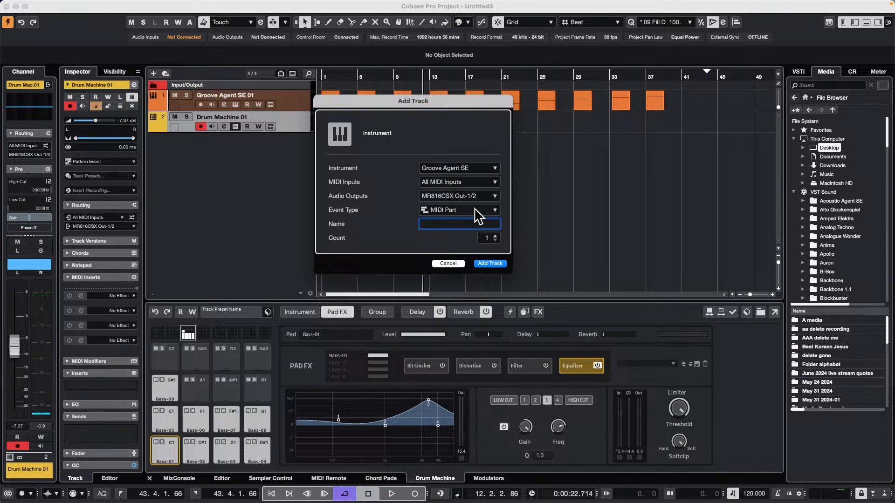
click(452, 207)
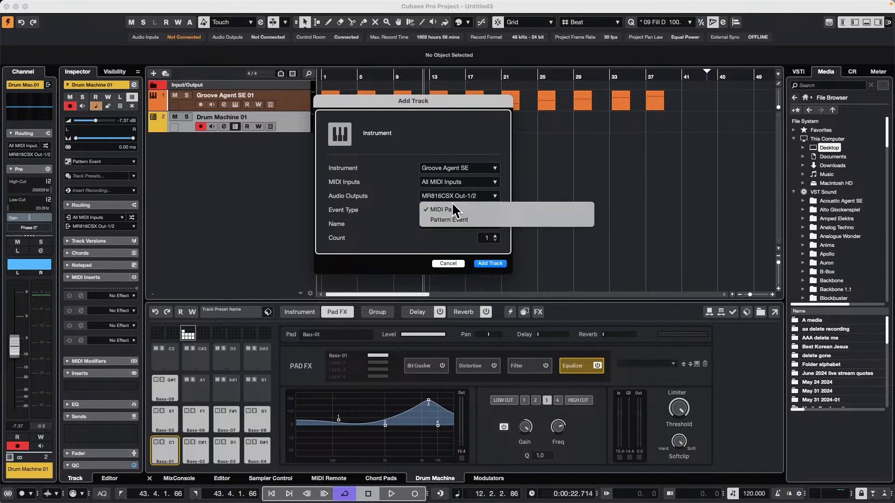
click(456, 228)
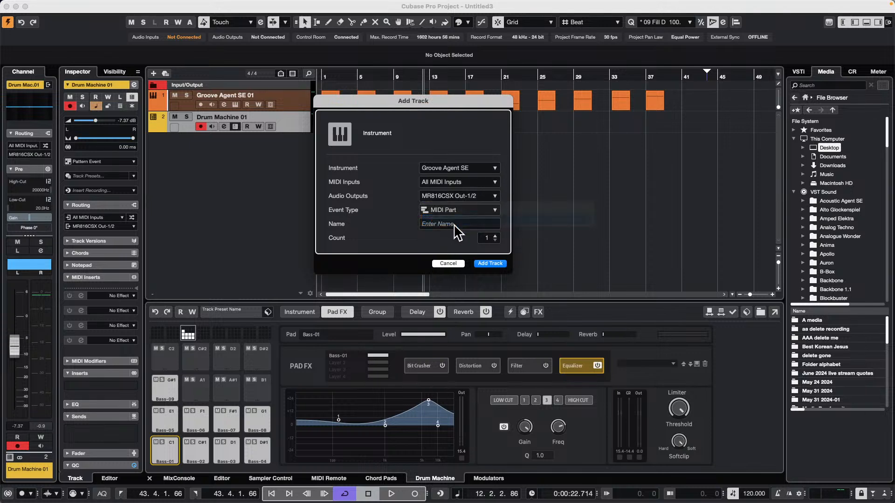
click(493, 264)
Load Dancehall Kit 01 from the SE Kits collection into the new Groove Agent SE instance
click(282, 87)
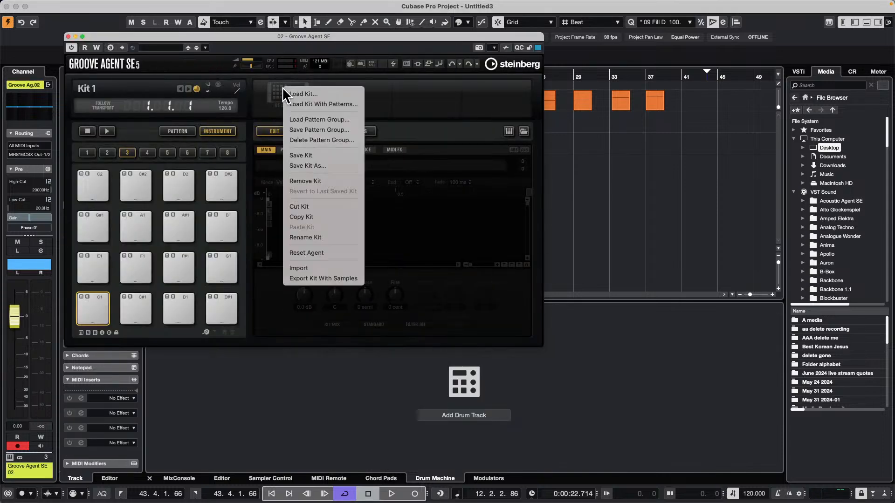
click(325, 100)
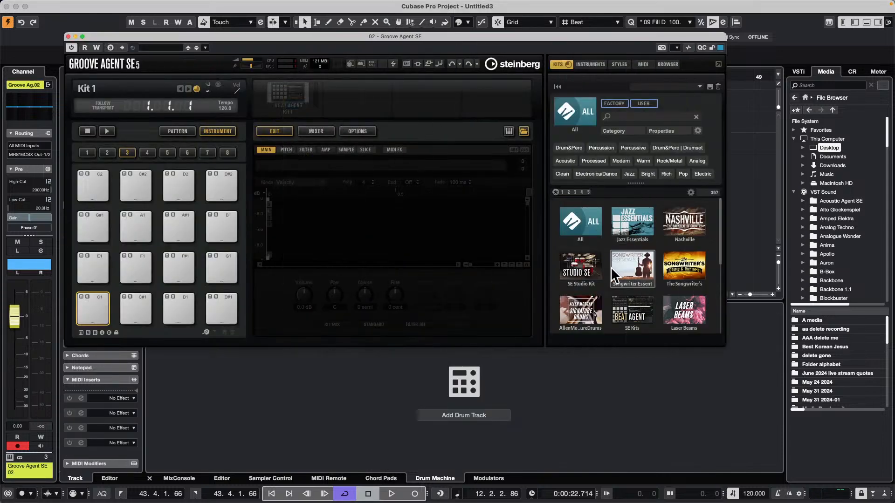
scroll(620, 273, down, 2)
click(625, 266)
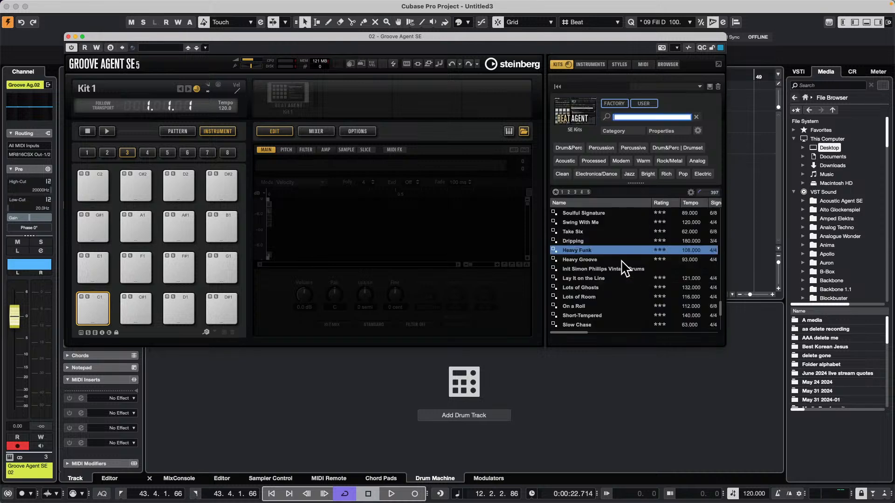
double_click(578, 254)
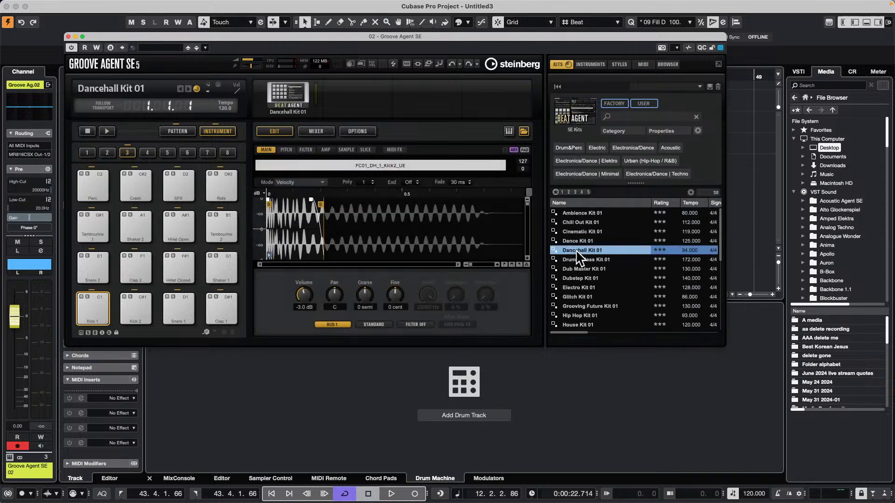
Move the Groove Agent window off the arrangement and create a one-bar pattern event at bar 3 on the Groove Agent SE 02 track
drag(311, 41, 573, 46)
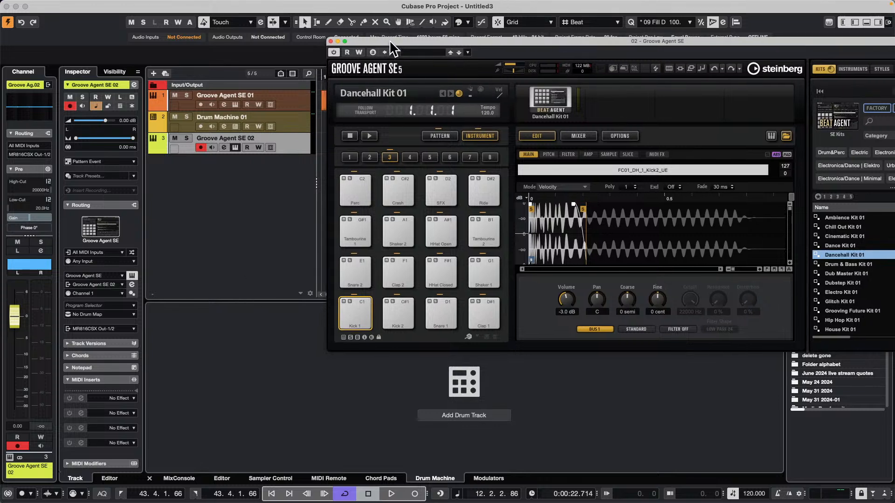
drag(390, 40, 476, 70)
double_click(343, 145)
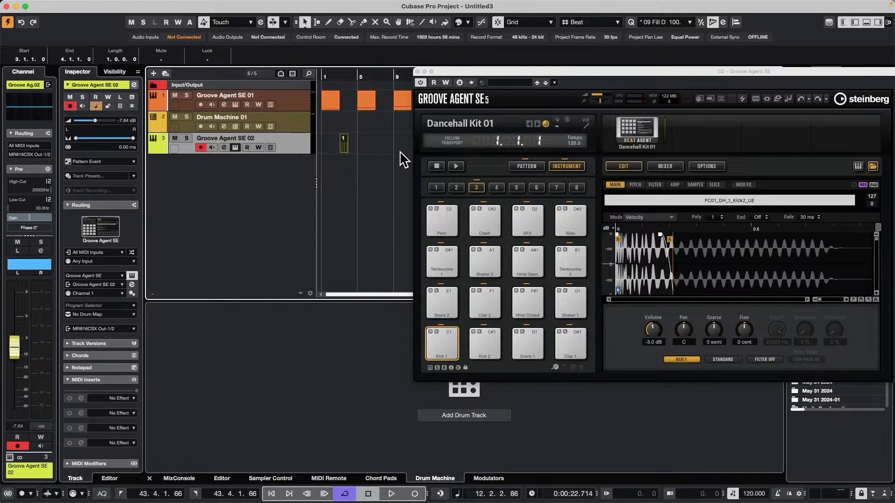
right_click(356, 150)
click(375, 146)
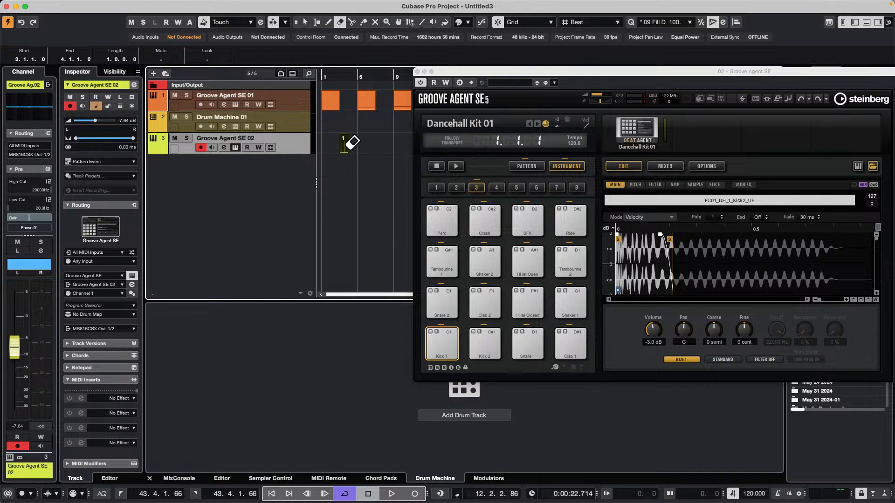
key(1)
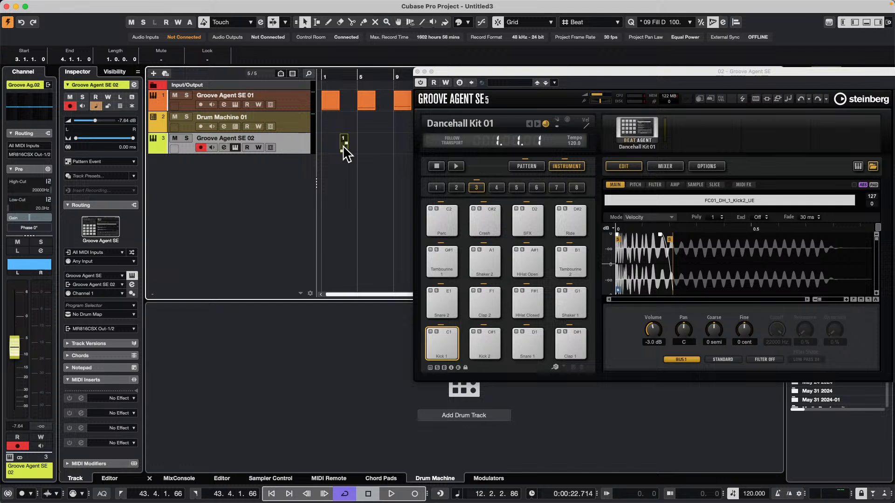
Open the new pattern event in the Pattern Editor and add another lane
double_click(343, 148)
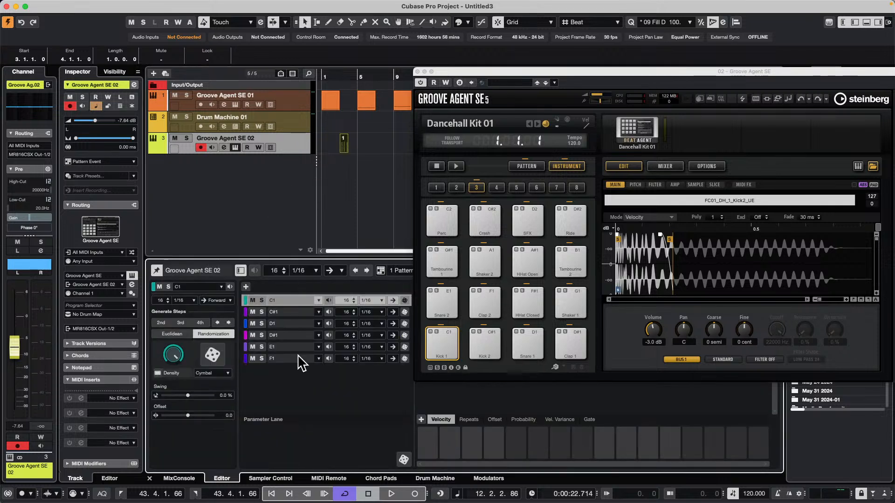
click(246, 287)
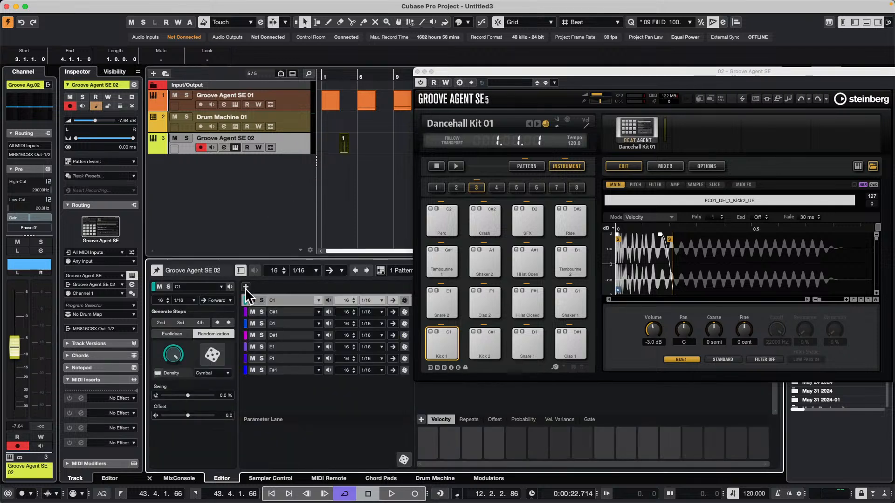
Add more lanes to the pattern so it reaches note A1, and close the Groove Agent window
click(246, 287)
click(245, 287)
click(246, 287)
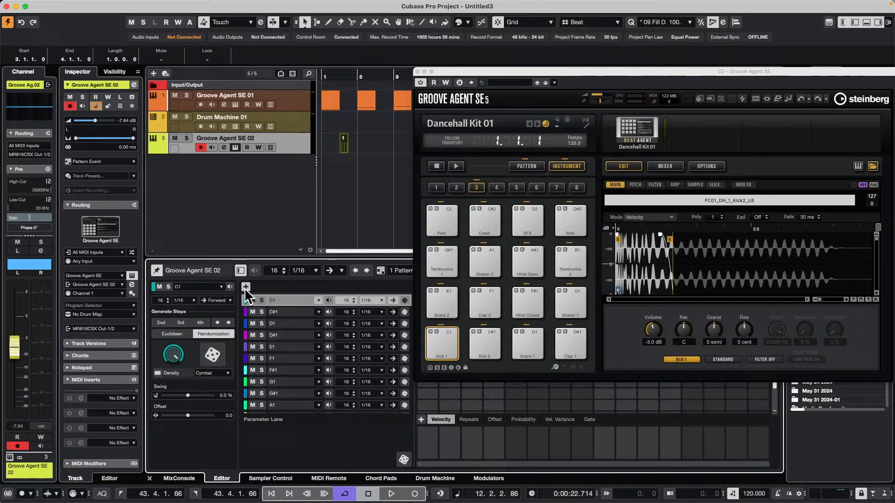
click(418, 71)
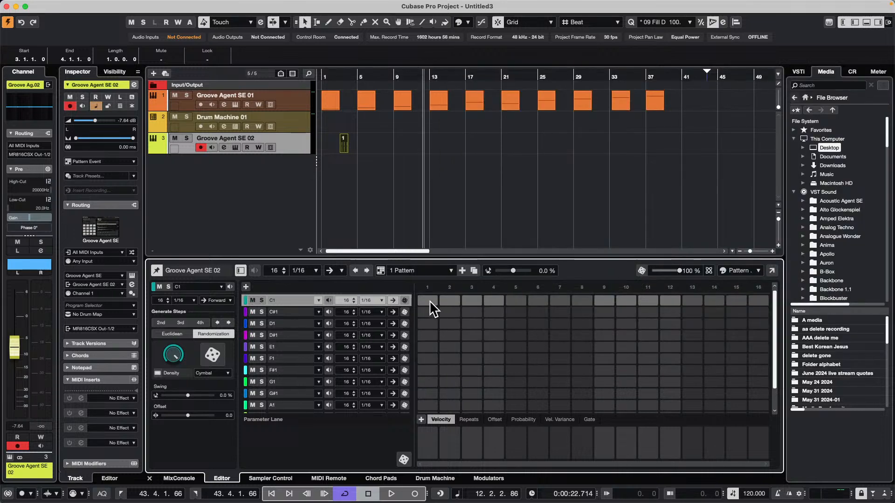
Erase the pattern event at bar 3 of the Groove Agent SE 02 track and start playback
right_click(375, 151)
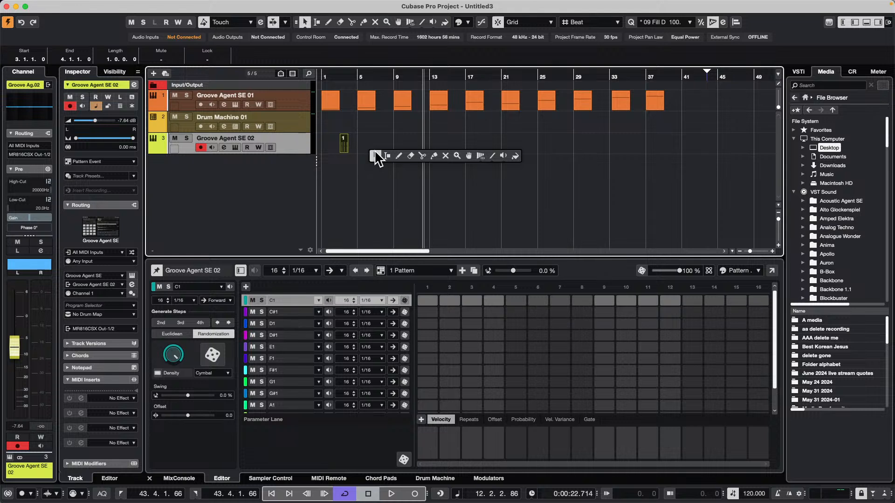
click(418, 155)
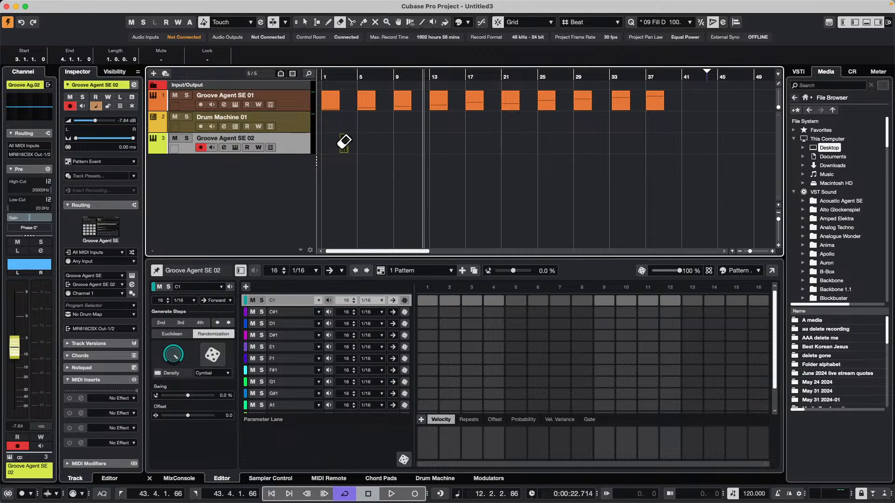
key(space)
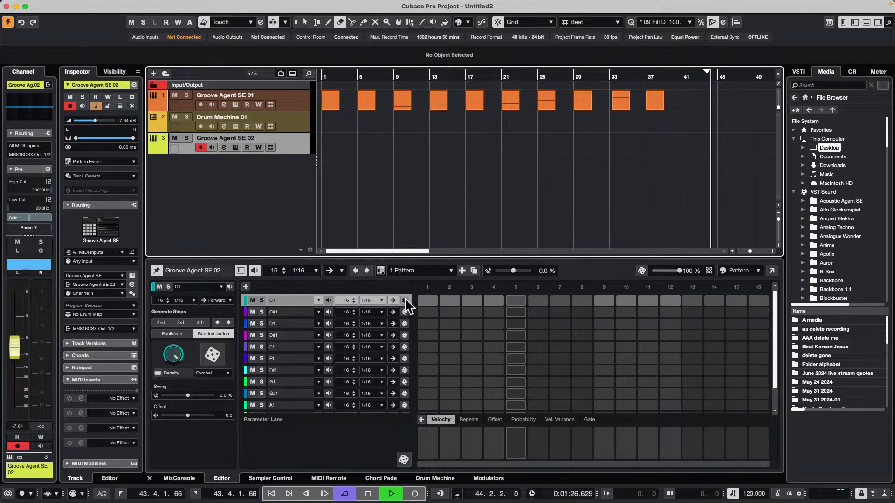
Activate steps 1 and 9 in the C1 kick lane and steps 5 and 13 in the D1 snare lane
click(427, 301)
click(604, 300)
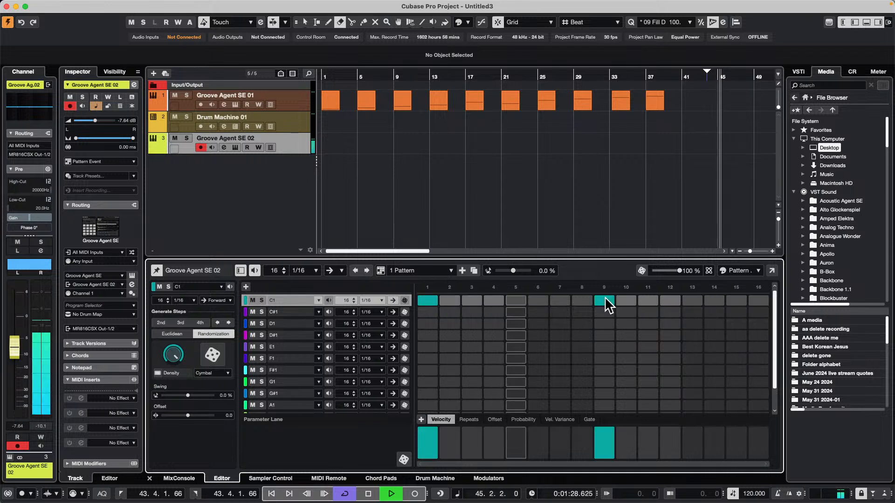
click(516, 325)
click(697, 326)
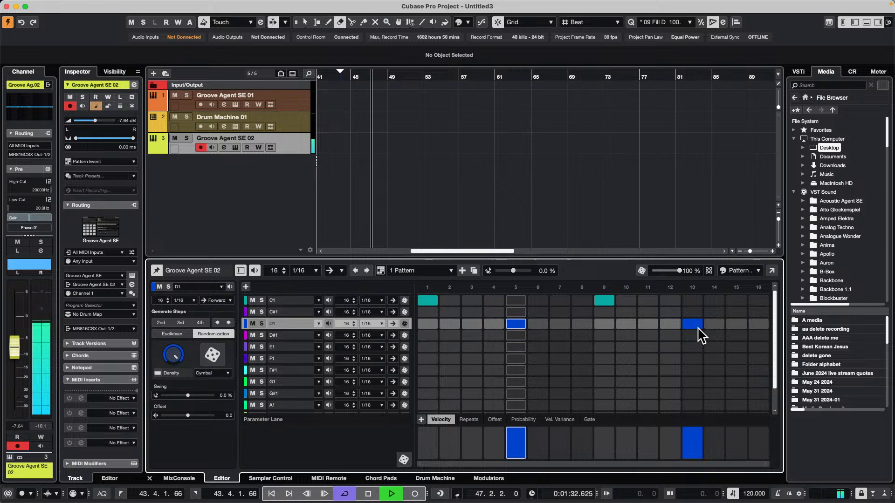
Activate steps 1, 3, 6, 10, 11 and 13 through 16 in the F#1 lane
click(433, 369)
click(468, 371)
click(538, 371)
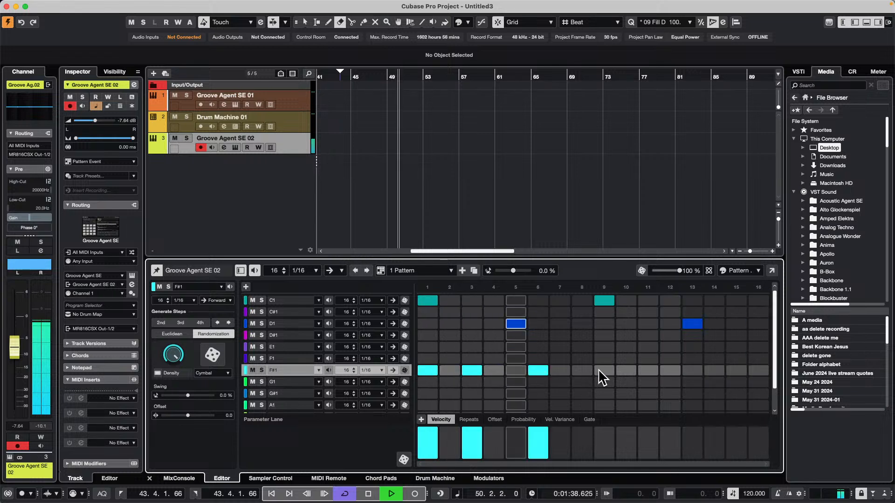
click(627, 370)
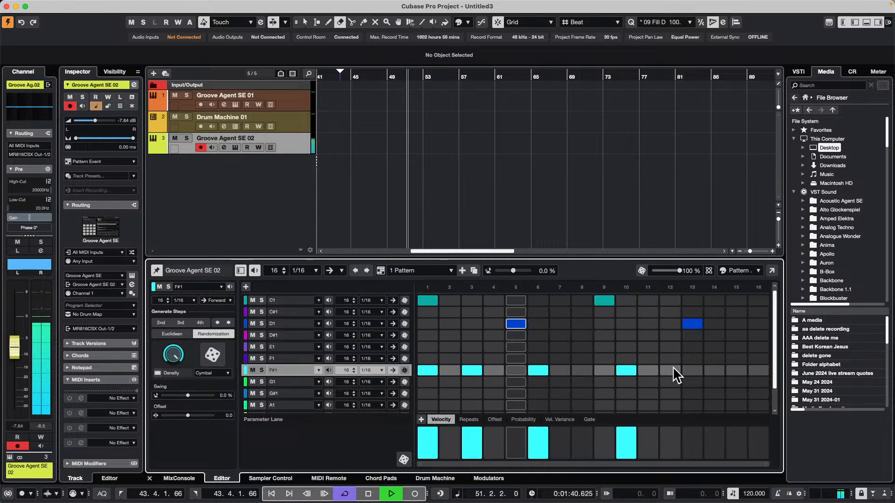
drag(690, 370, 759, 370)
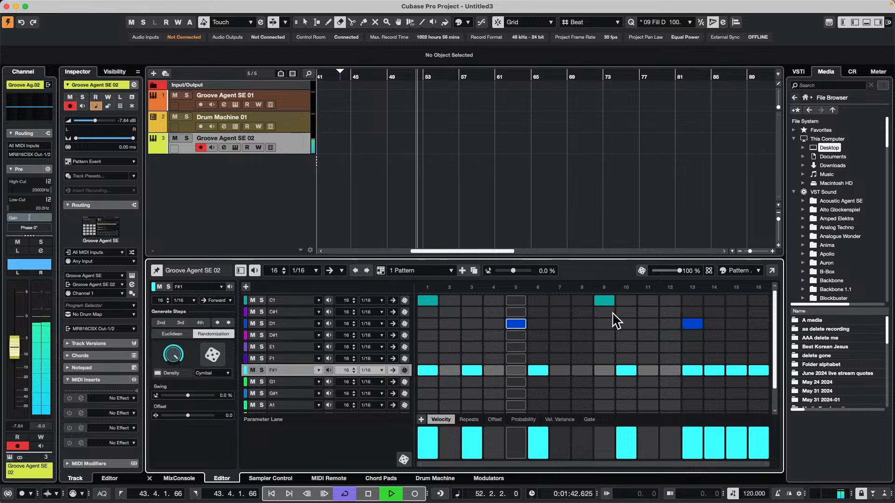
click(648, 370)
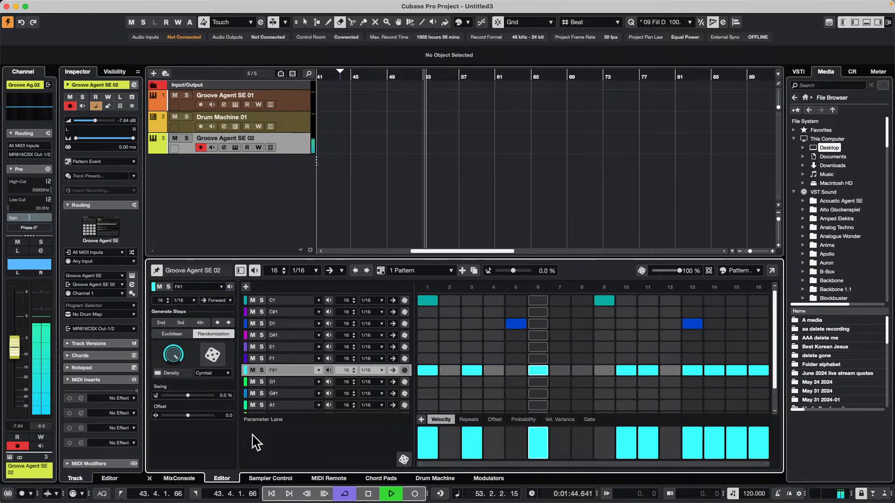
Set the F#1 lane's step resolution to 1/32 and activate steps 19, 20 and 25 through 28
click(380, 370)
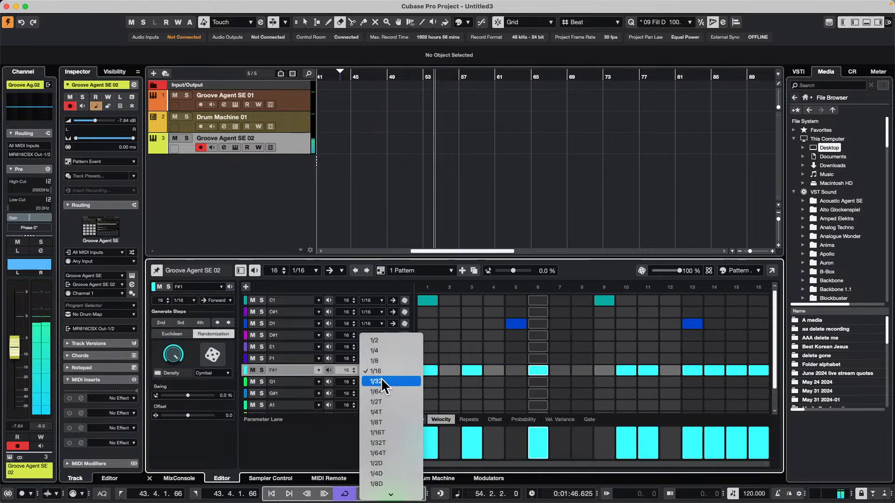
click(382, 382)
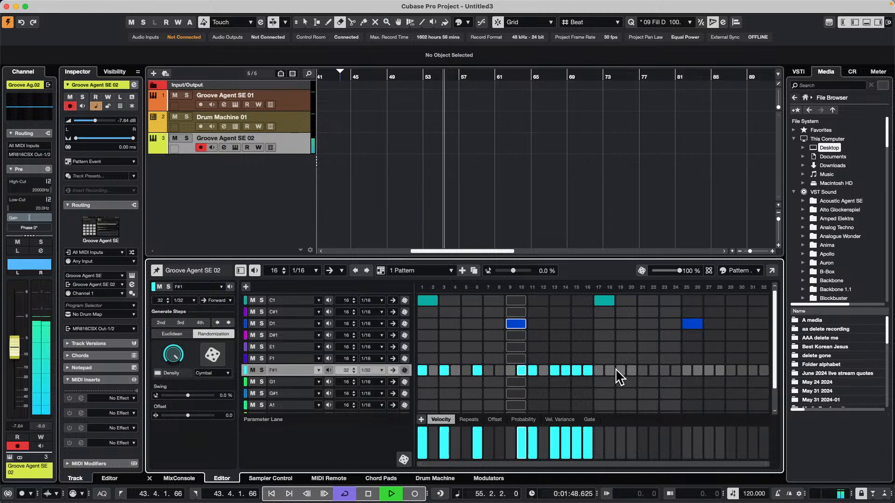
drag(620, 370, 632, 370)
drag(687, 370, 720, 370)
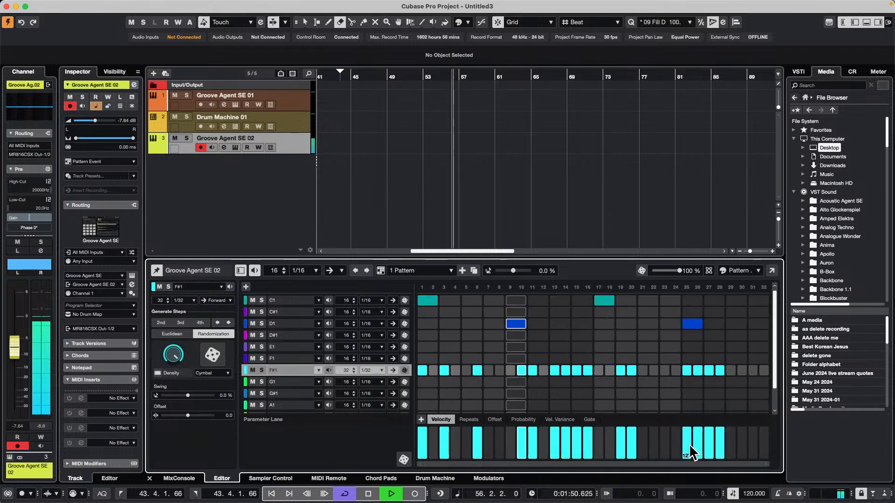
Ramp the F#1 velocities upward across steps 25 to 28, and activate steps 31 and 18 in that lane
mouse_move(688, 444)
mouse_down()
mouse_move(713, 440)
mouse_move(720, 426)
mouse_up()
click(753, 370)
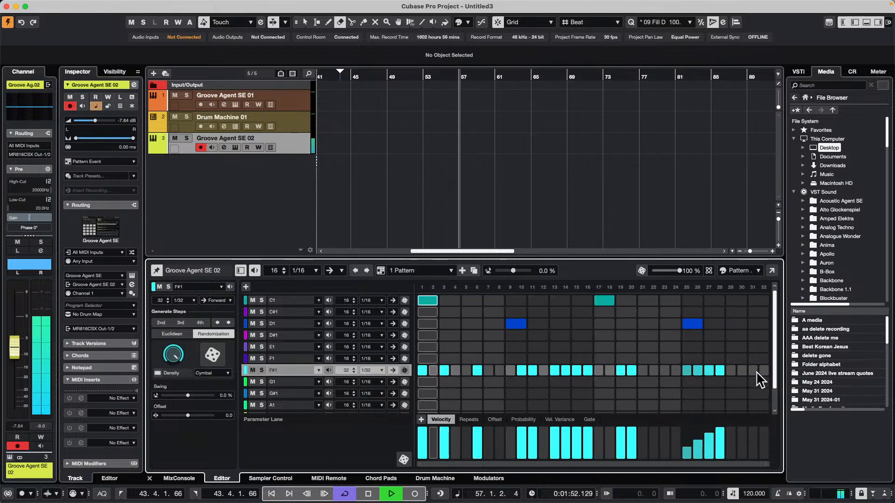
click(610, 370)
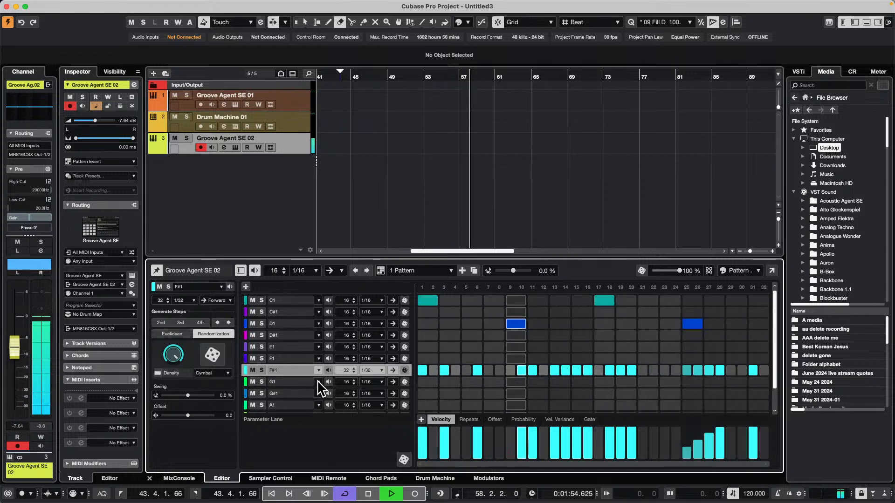
Set the F1 lane's step resolution to 1/8T and activate steps 3, 6, 8, 10 and 11
click(287, 359)
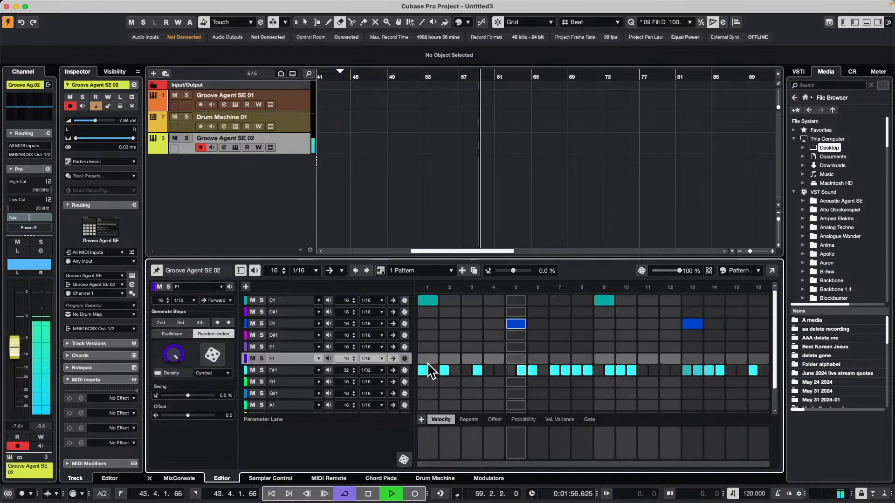
click(379, 358)
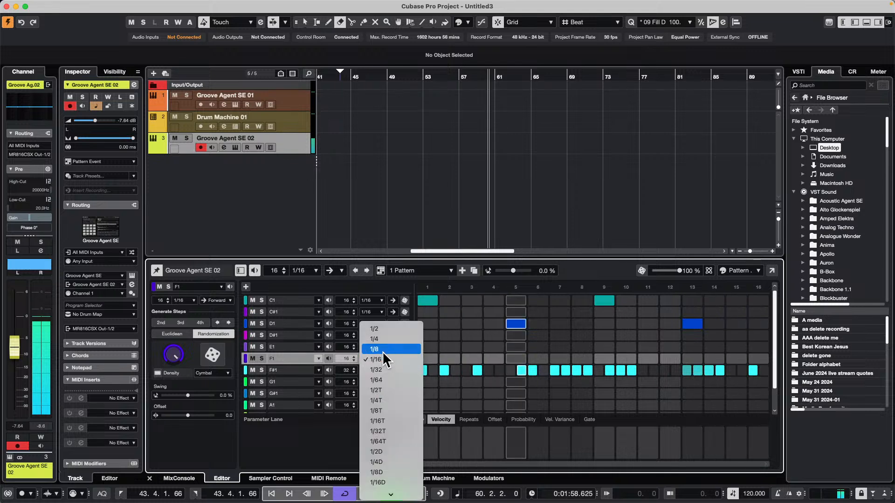
click(377, 411)
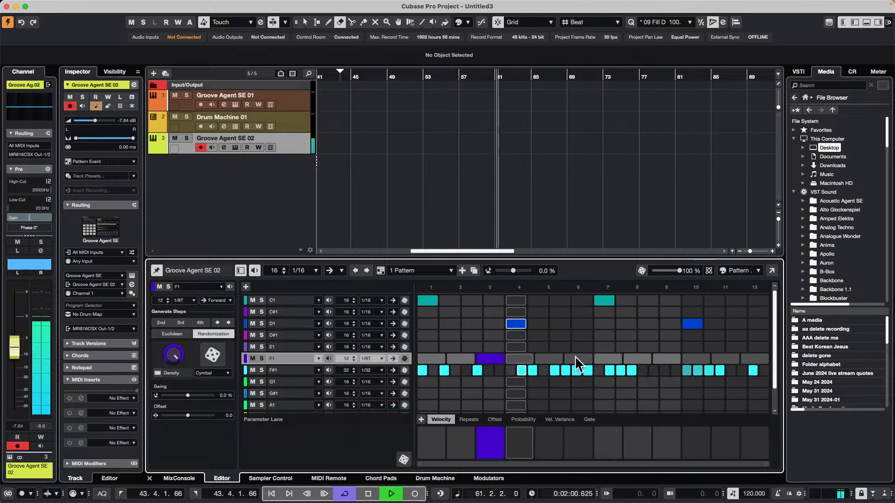
click(579, 358)
click(637, 360)
click(695, 360)
click(726, 361)
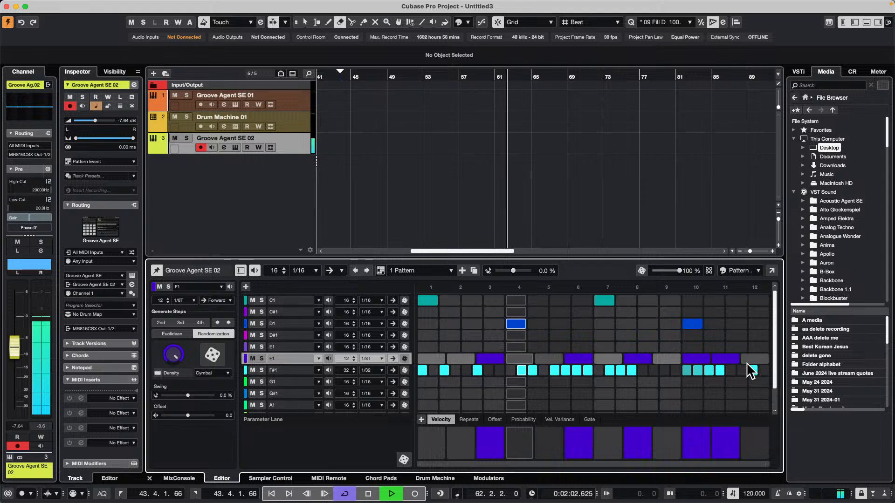
Deactivate steps 3, 6 and 8 in the F1 lane and stop playback
click(490, 359)
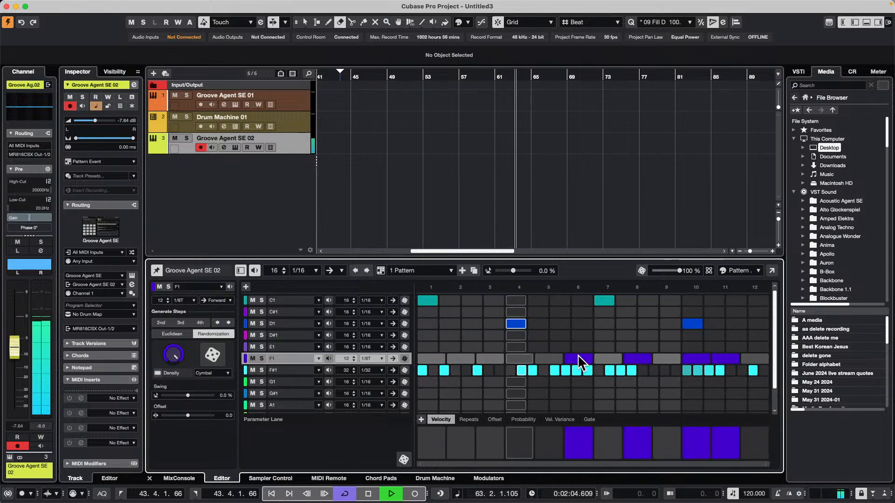
click(578, 358)
click(636, 359)
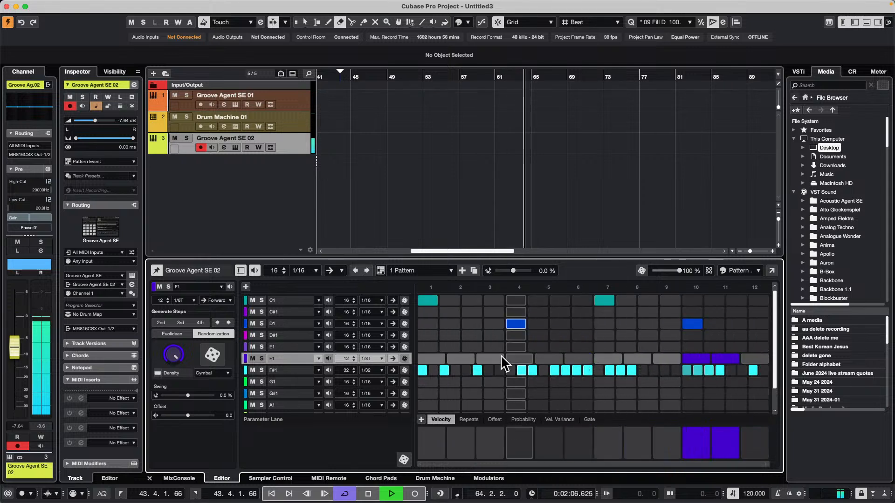
key(space)
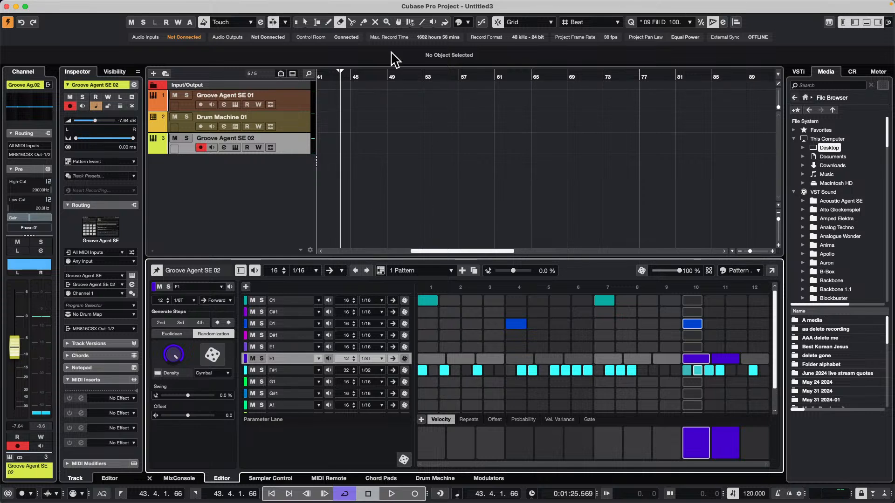
Select the Drum Machine 01 track and open its Drum Machine instrument
click(301, 94)
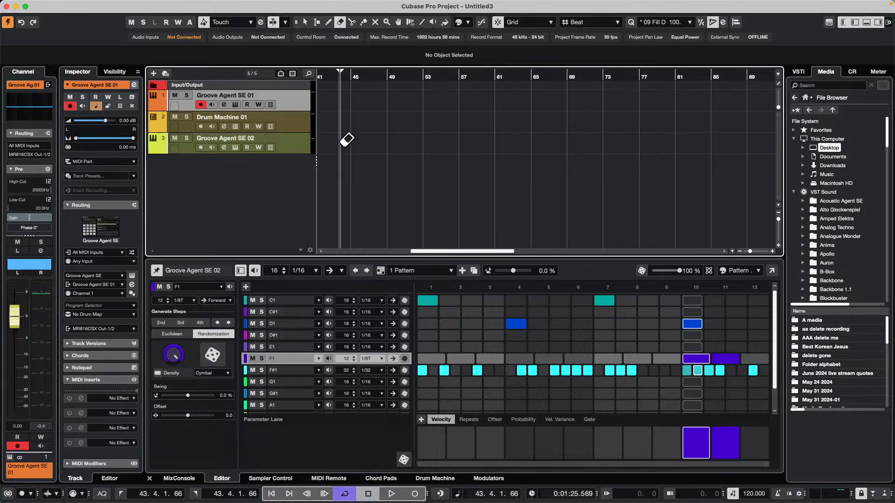
click(307, 133)
click(235, 126)
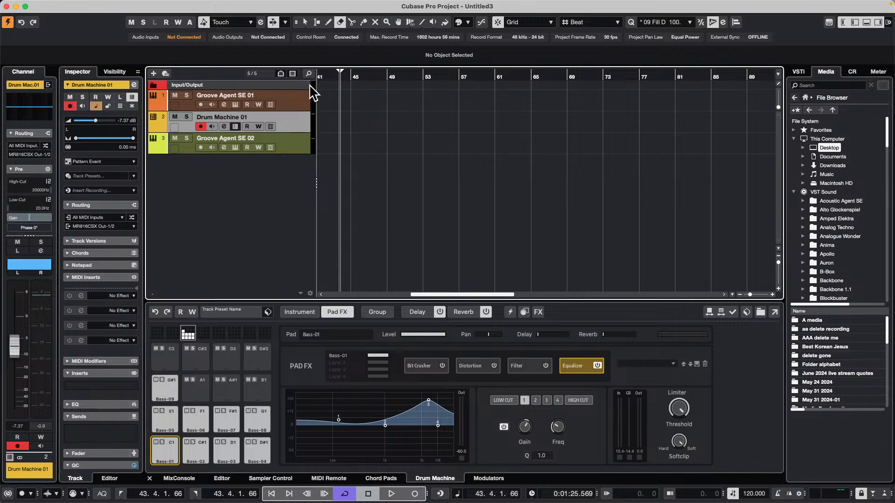
Find Atmo 06_AM-02 in the Caleidoscope set of Loops & Samples and place it at bar 5 on a new audio track
click(798, 72)
click(823, 73)
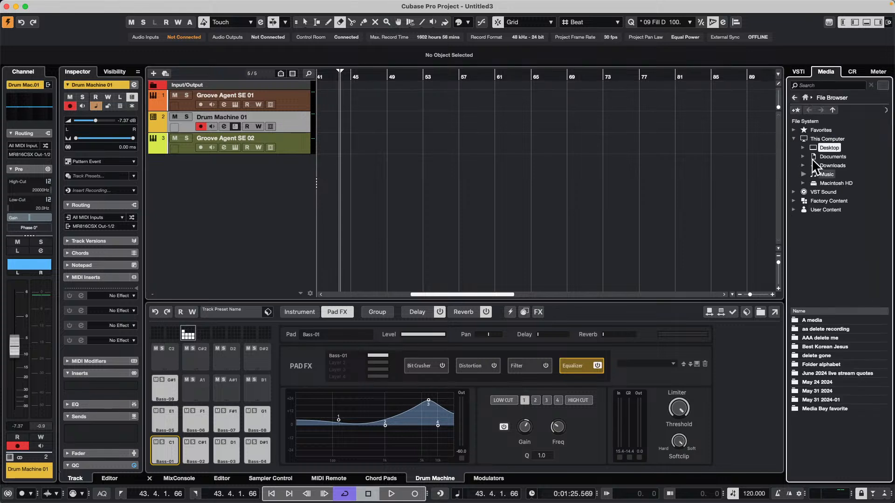
click(805, 98)
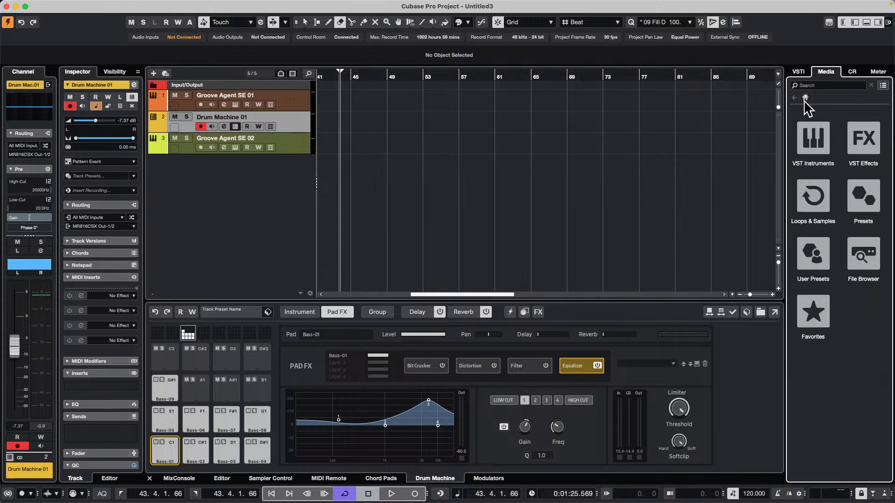
click(817, 204)
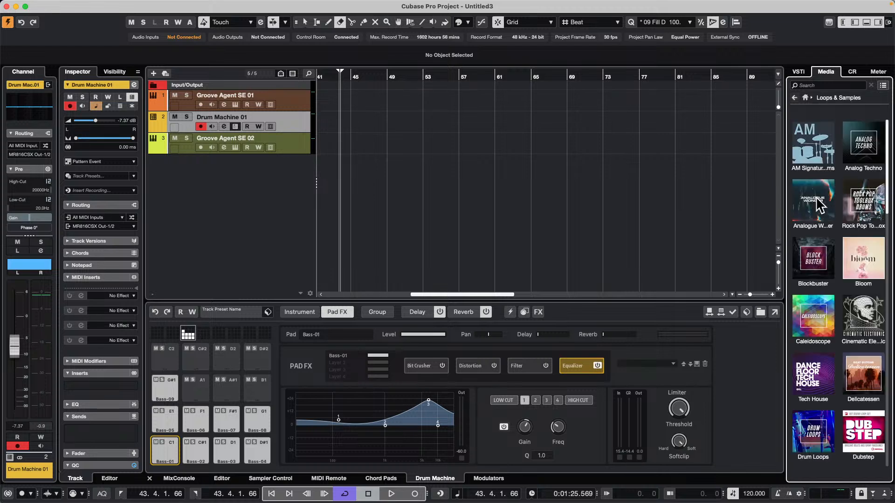
click(821, 317)
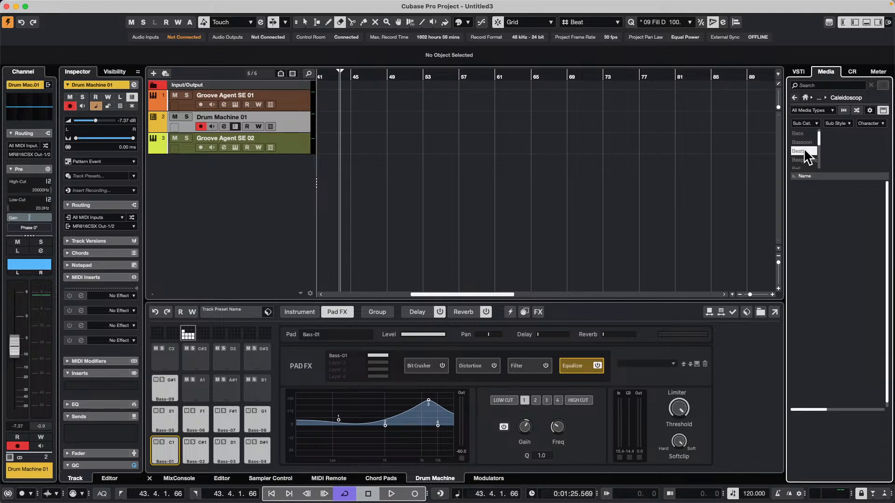
drag(822, 317, 360, 168)
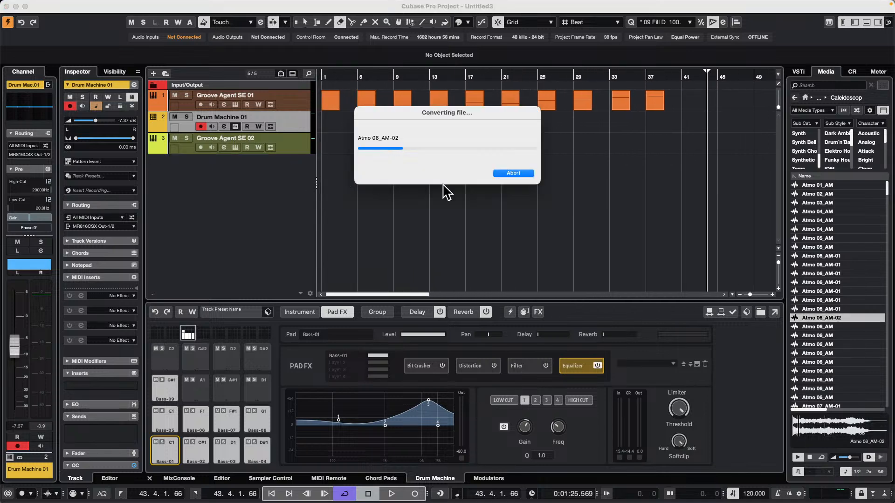
Add a tempo track to the project and erase the Atmo 06_AM-02 event from its track
right_click(196, 217)
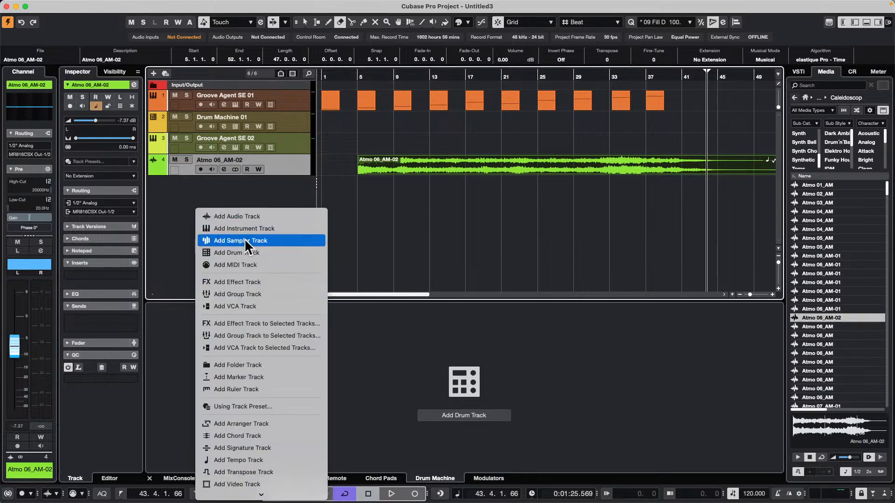
click(281, 461)
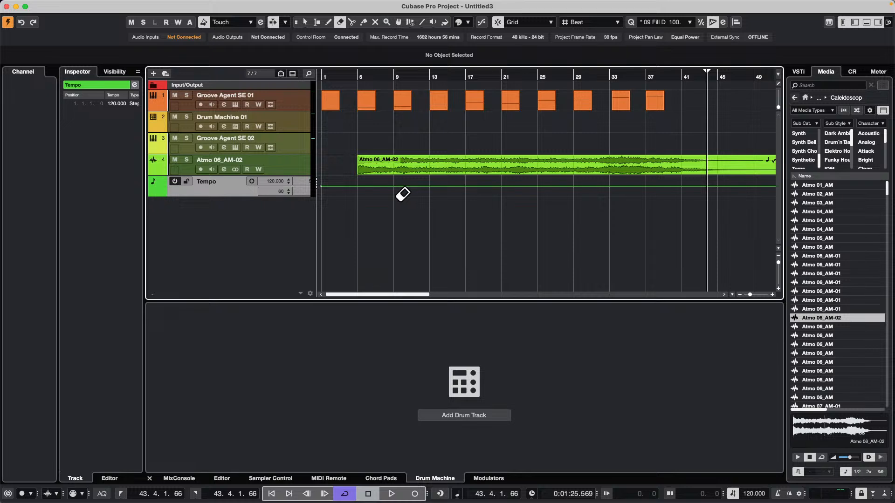
right_click(403, 194)
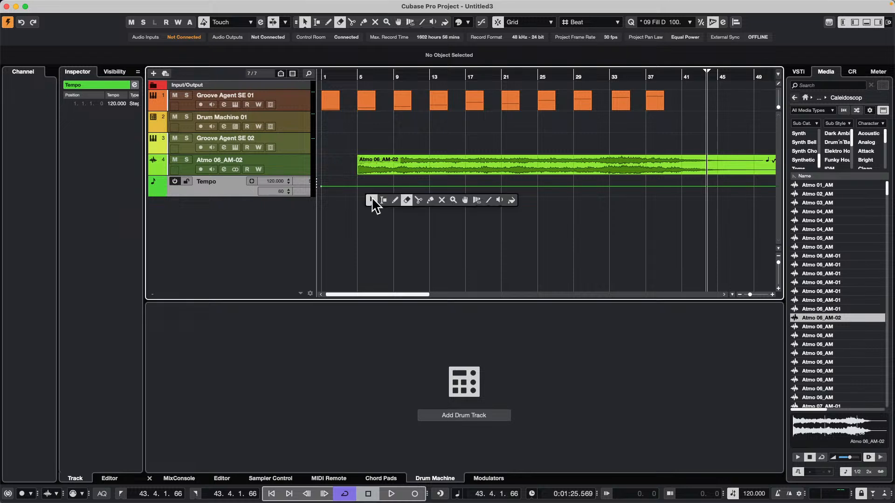
click(406, 201)
click(416, 163)
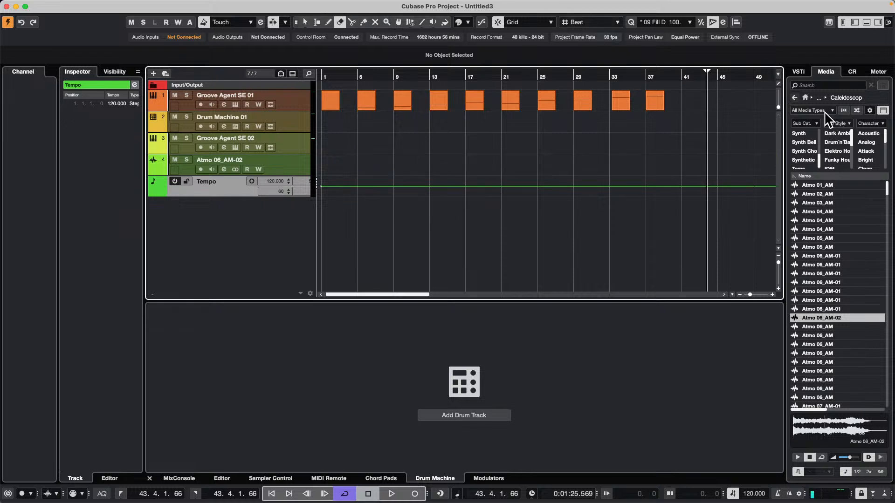
Open the Dance Floor Tech House set in Loops & Samples and search it for "kick"
click(794, 98)
scroll(795, 380, down, 3)
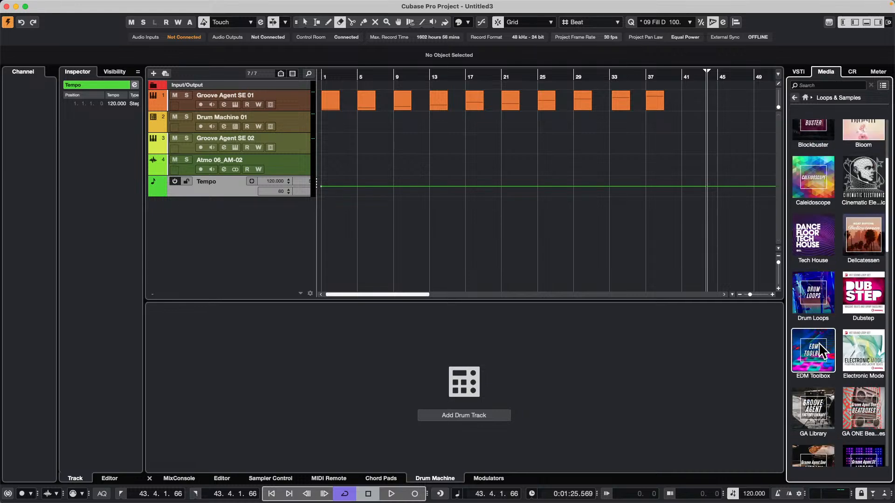
scroll(818, 345, down, 2)
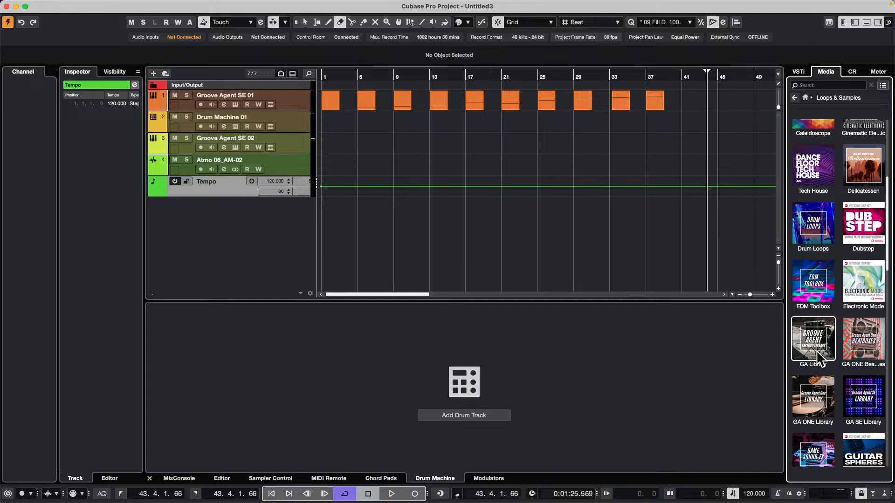
scroll(846, 387, up, 3)
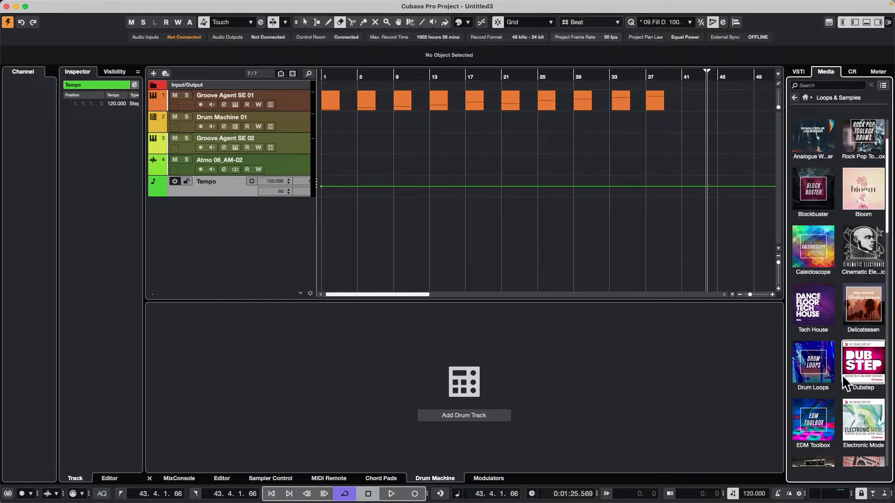
click(825, 316)
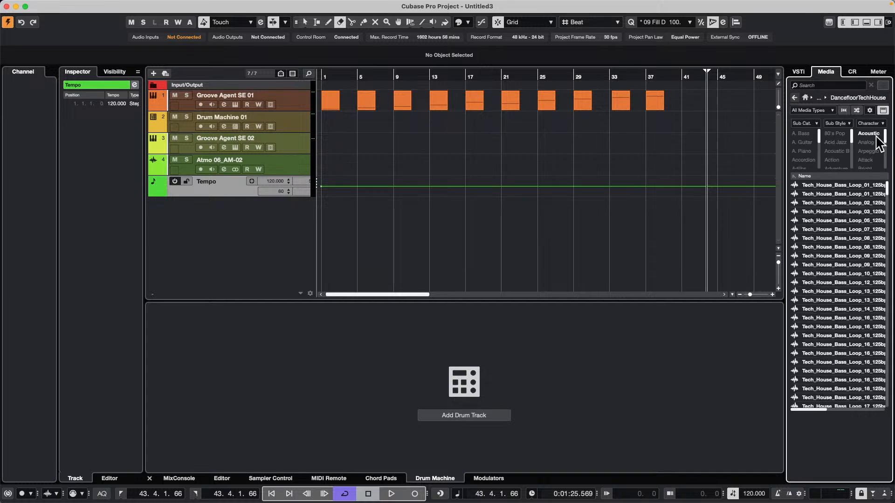
click(831, 85)
text(kick)
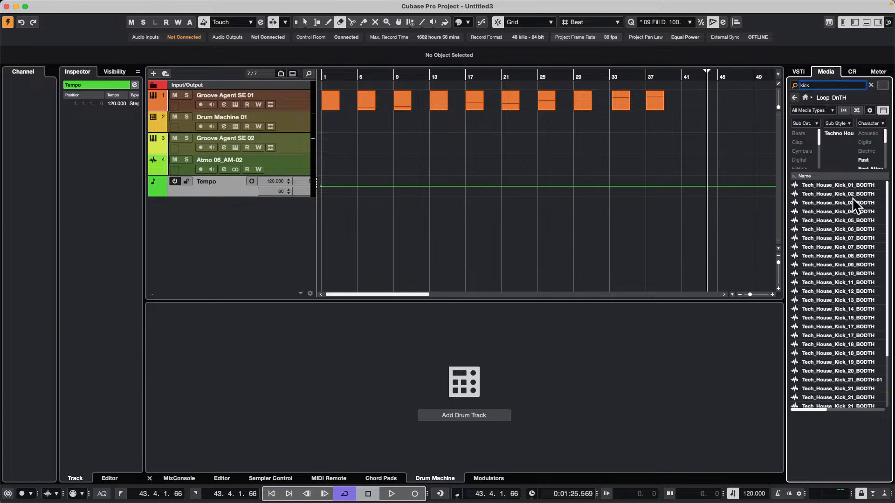
Audition several Tech_House_Kick samples from the search results, ending with Tech_House_Kick_27_BODTH
click(849, 229)
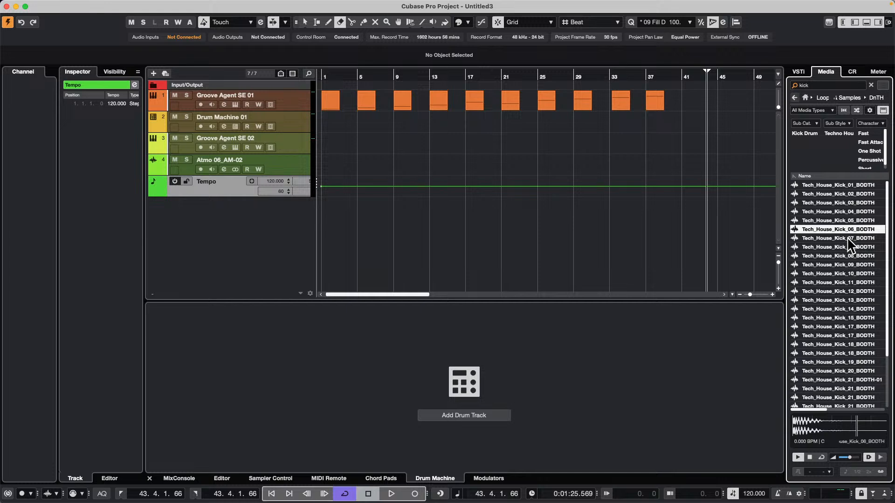
click(815, 289)
click(836, 344)
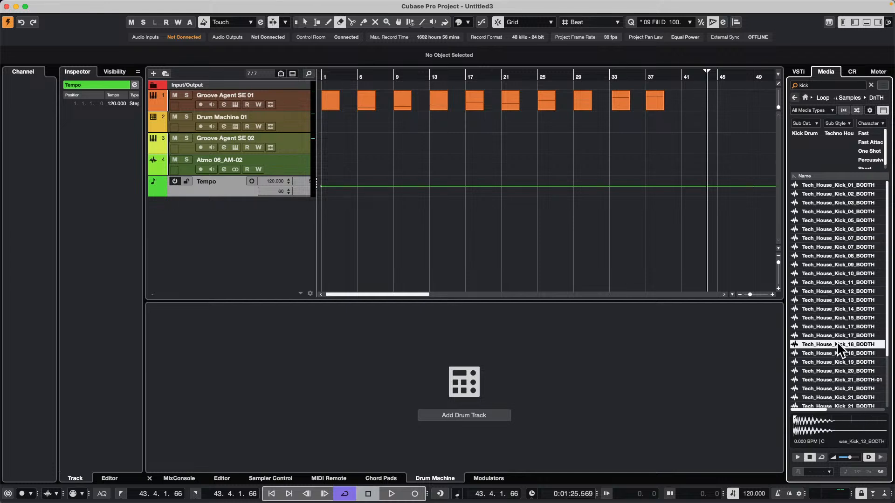
click(833, 370)
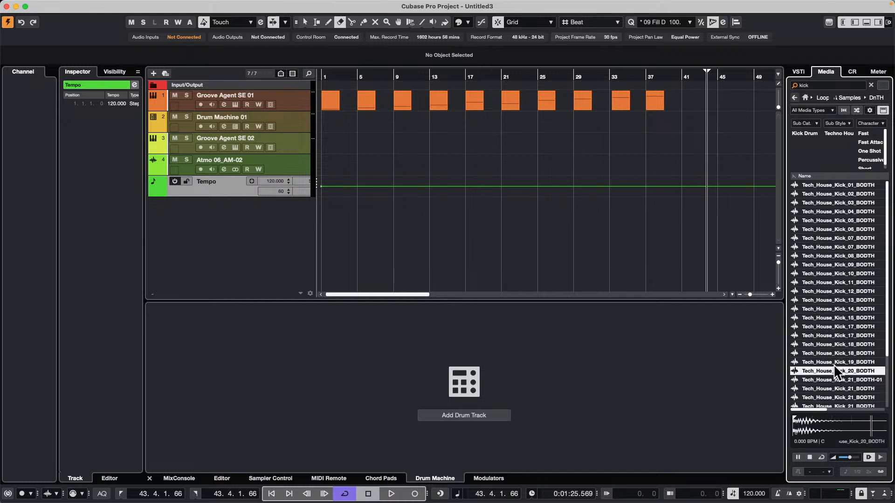
click(829, 387)
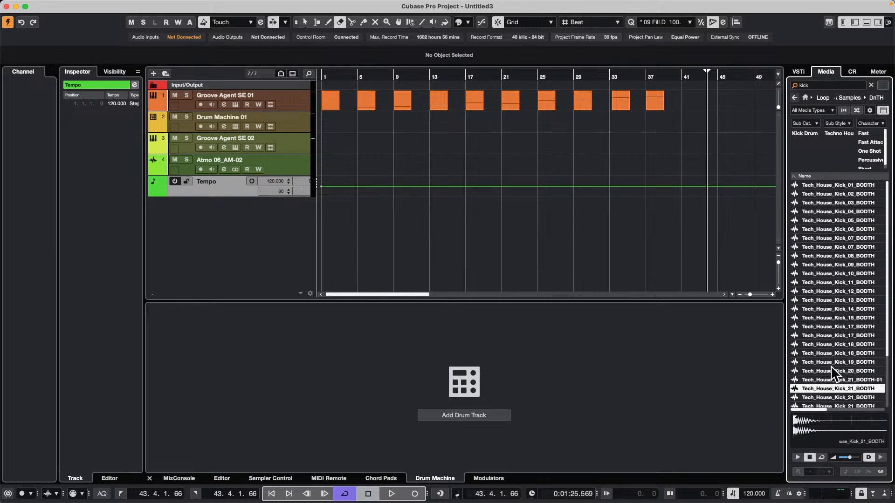
click(831, 370)
scroll(821, 312, down, 3)
click(832, 394)
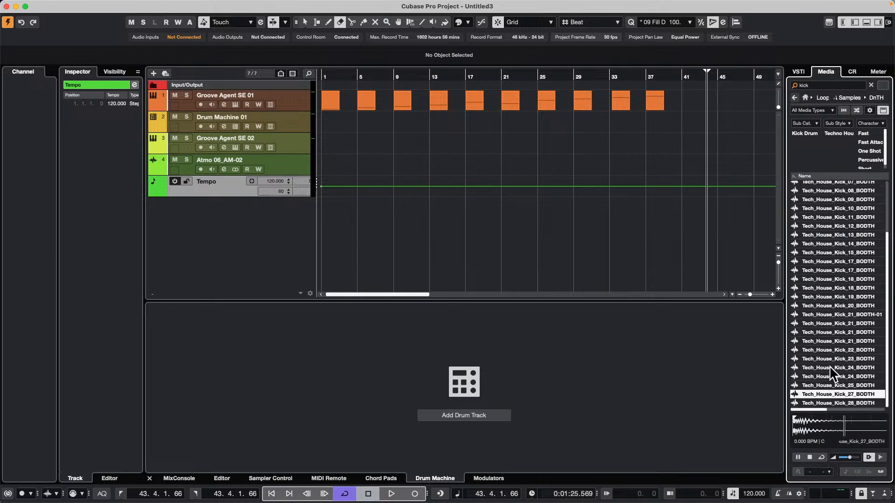
Place Tech_House_Kick_27_BODTH on a new audio track and move its event to start at bar 5
drag(826, 390, 363, 226)
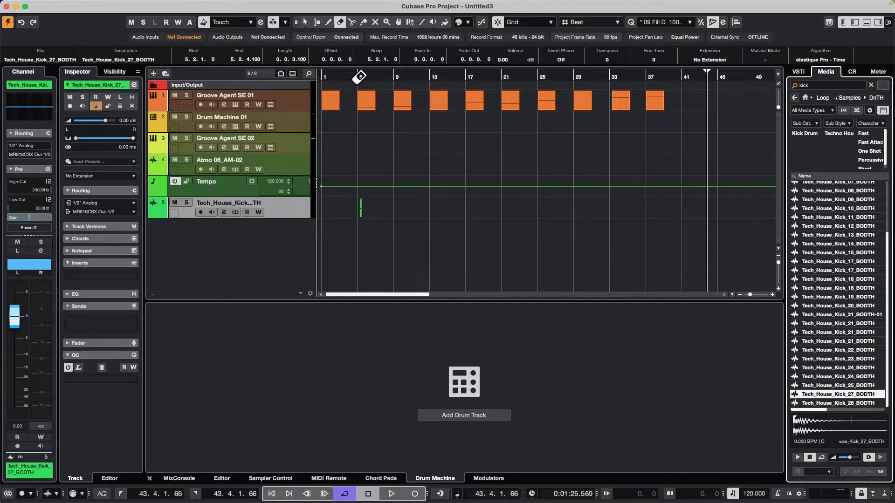
drag(357, 76, 353, 136)
key(1)
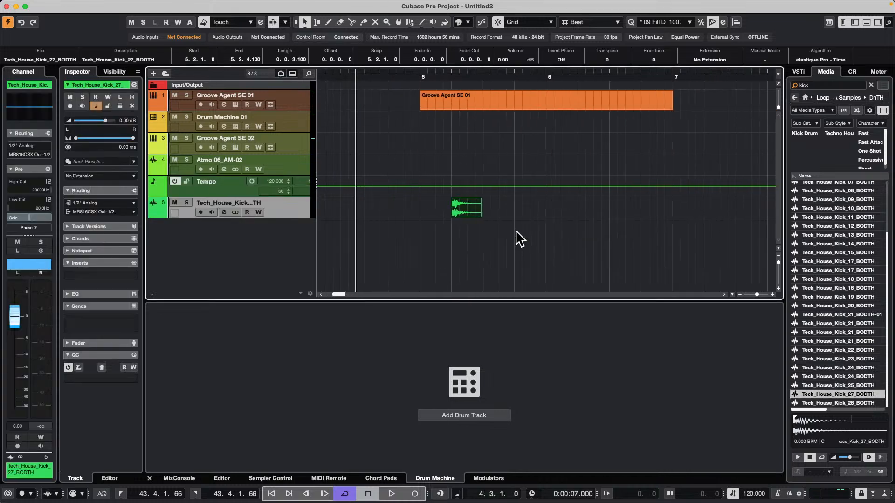
drag(466, 216, 444, 213)
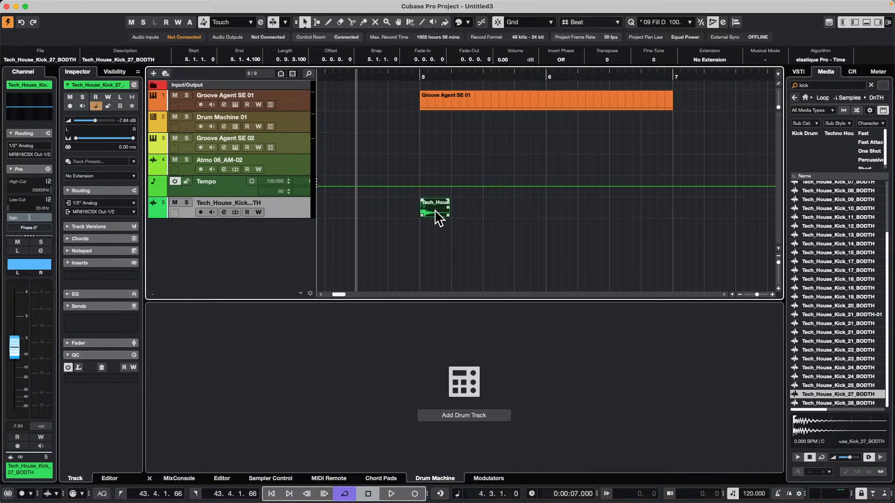
Use range selection to duplicate the one-beat kick until it fills bar 5, and repeat that whole bar in bar 6
right_click(423, 211)
click(437, 212)
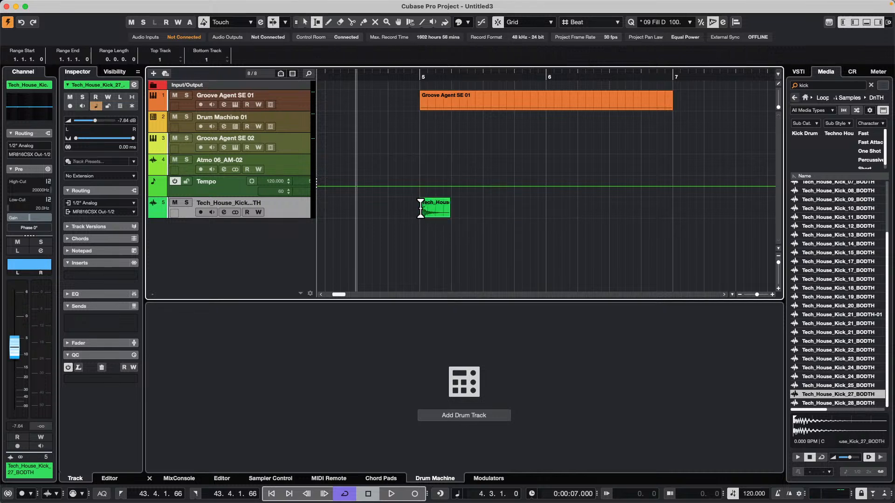
drag(418, 210, 441, 214)
key(super+d)
key(super+d)
key(super+d)
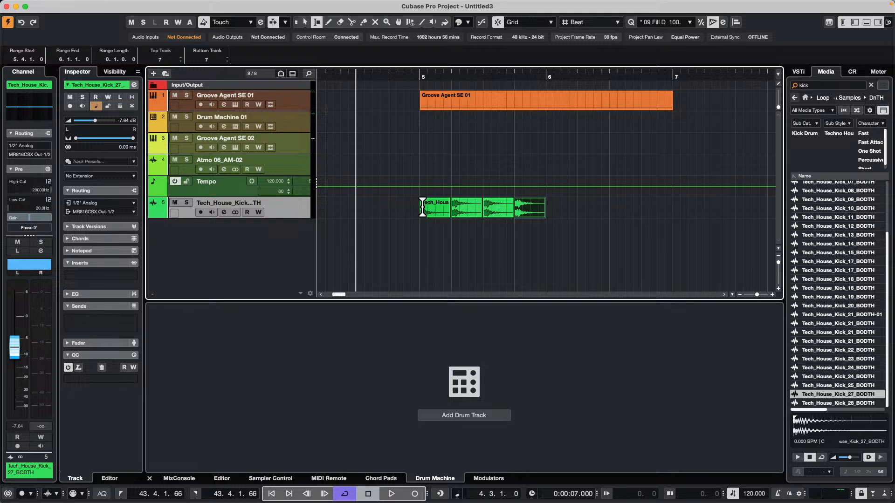
drag(420, 209, 544, 210)
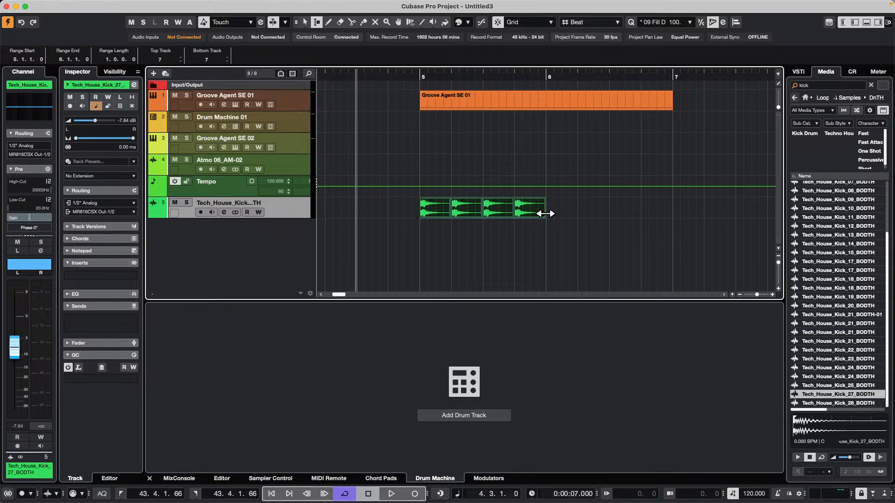
key(super+d)
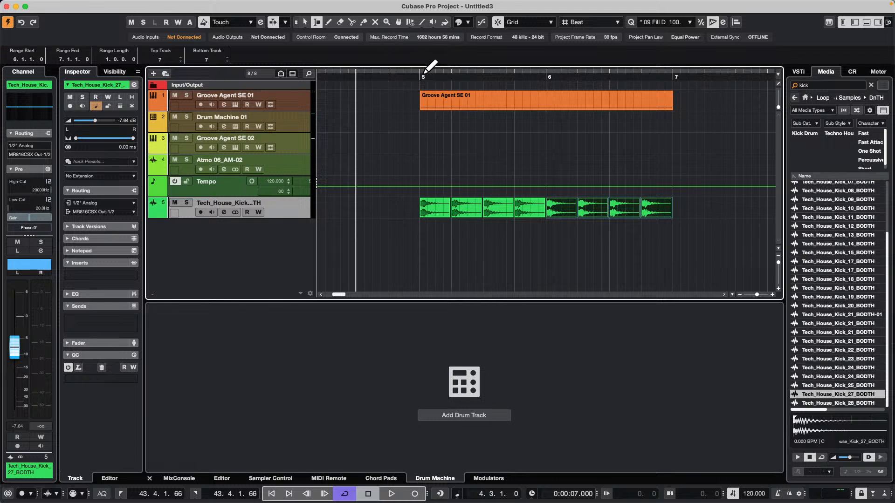
Solo the Tech_House_Kick track and try to play it back from bar 5
scroll(418, 80, up, 2)
key(space)
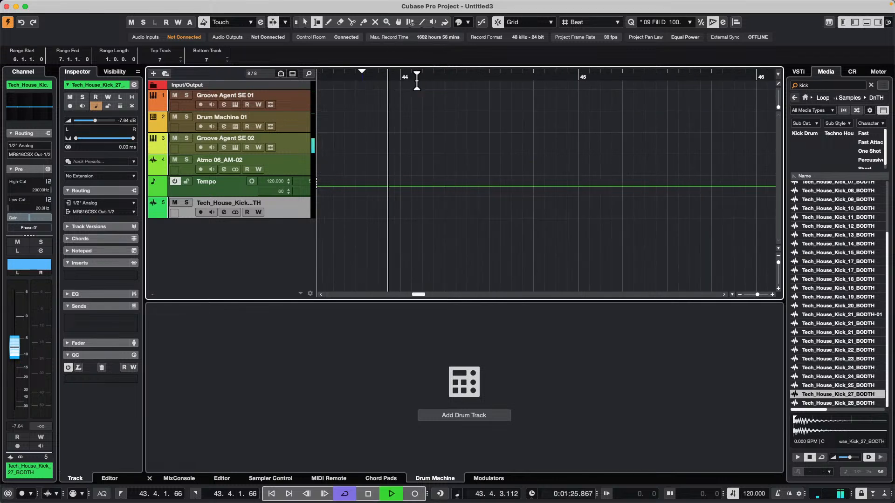
key(space)
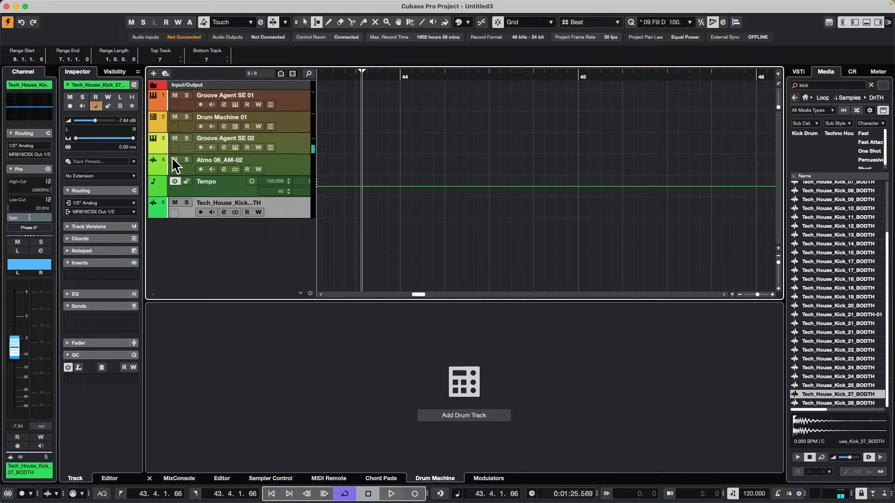
click(187, 202)
drag(390, 83, 277, 30)
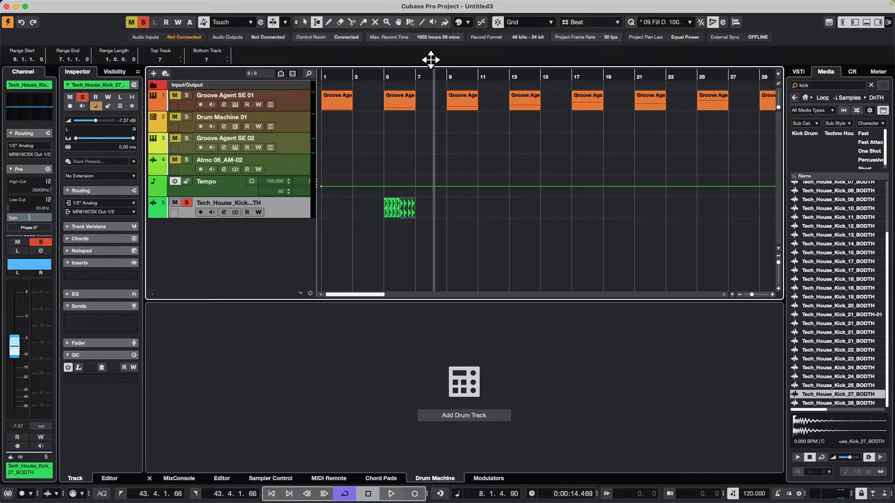
drag(389, 76, 377, 113)
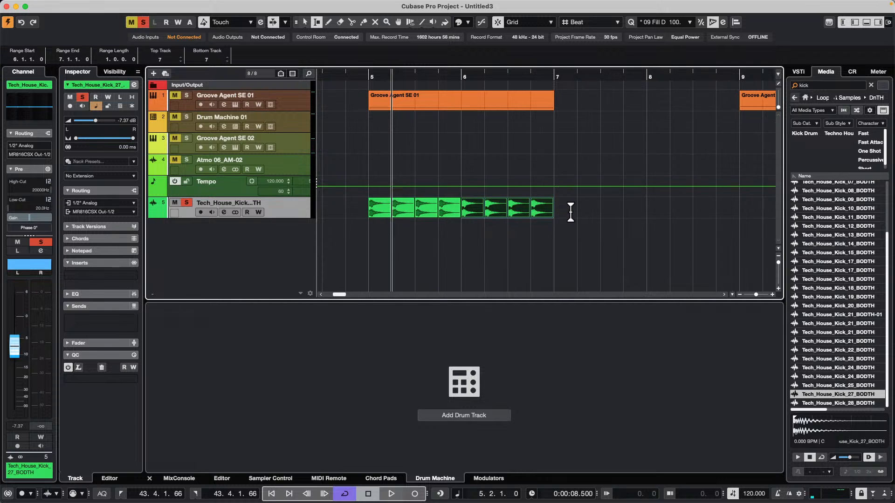
click(368, 76)
key(space)
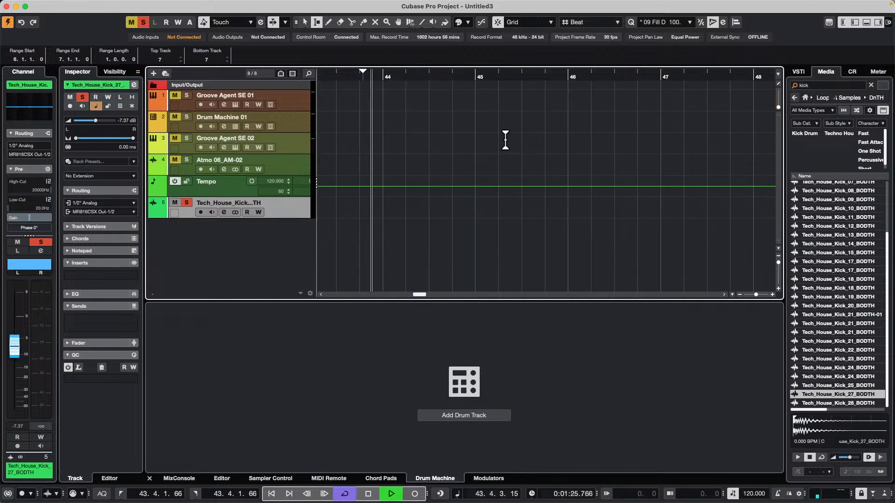
key(space)
click(399, 76)
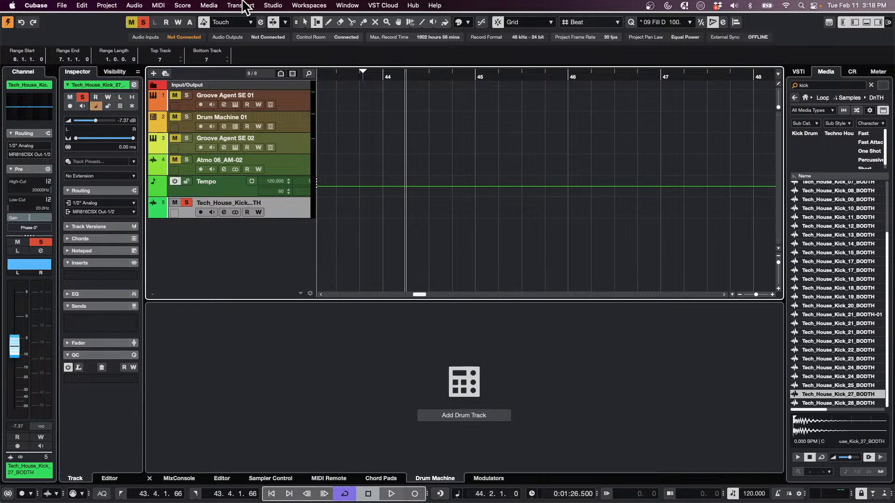
Set the transport start mode to Start from Project Cursor Position and play the kick pattern from just before bar 5
click(241, 5)
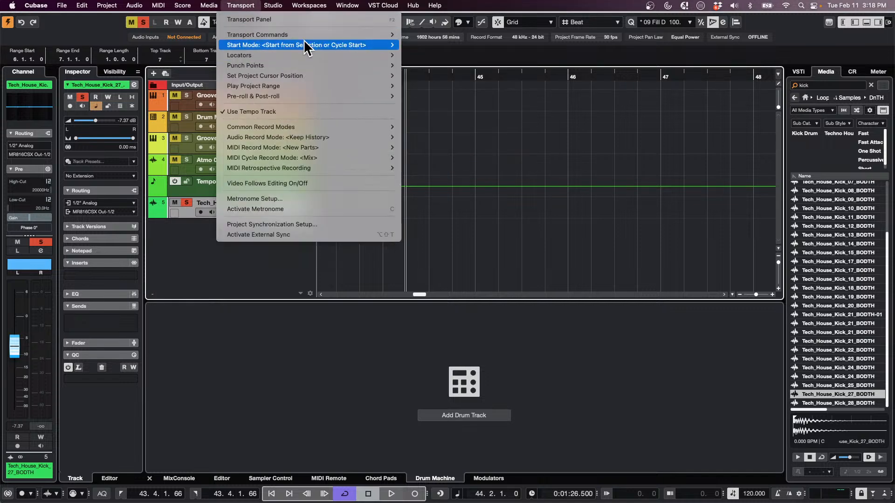
mouse_move(303, 45)
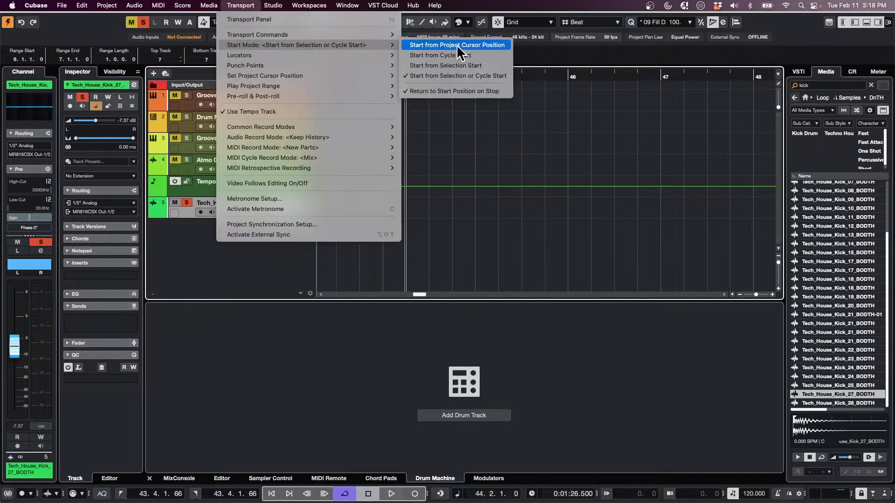
click(456, 45)
drag(414, 74, 468, 101)
key(space)
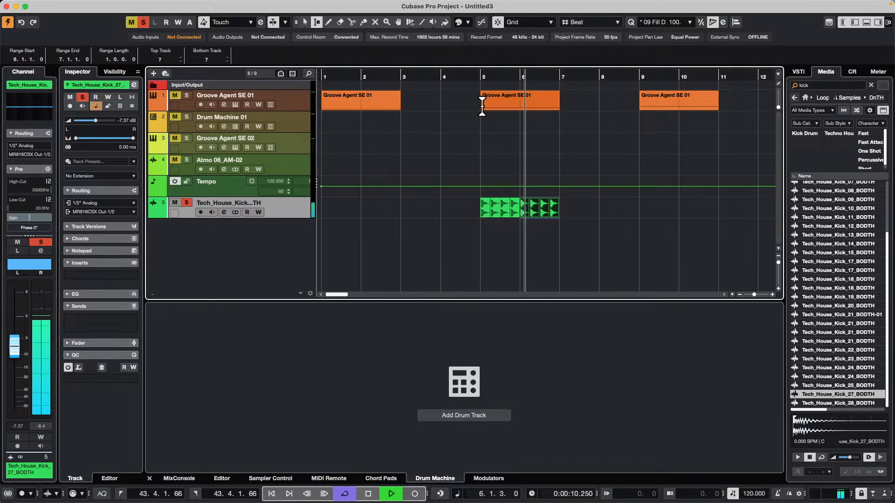
key(space)
Bounce all the kick events in bars 5 and 6 into a single audio event and hide the track's automation lane
right_click(589, 215)
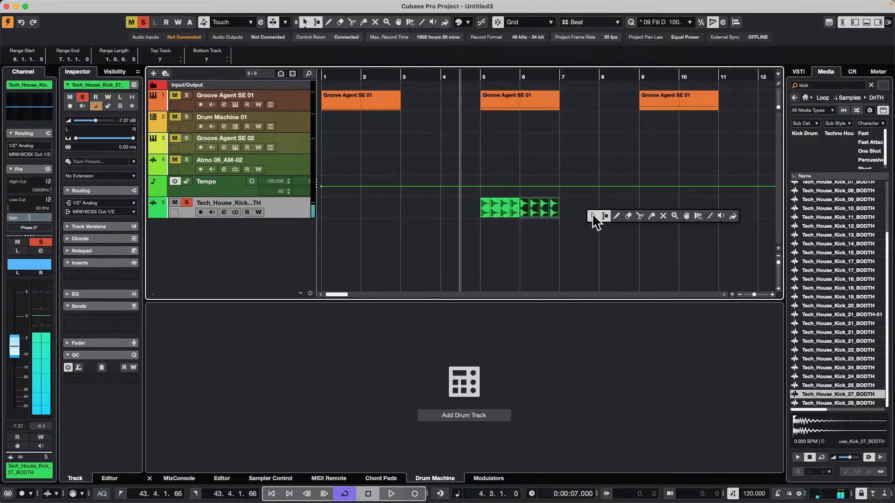
click(590, 216)
drag(581, 211, 485, 216)
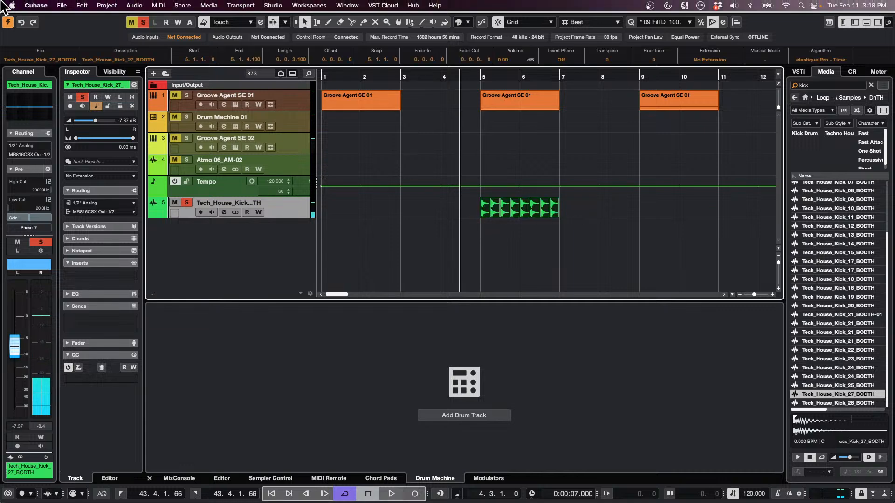
click(140, 5)
click(169, 112)
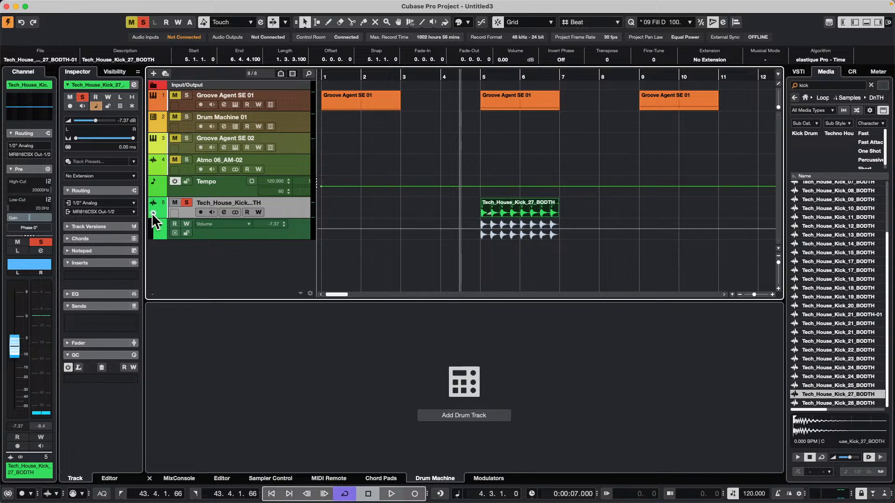
click(152, 213)
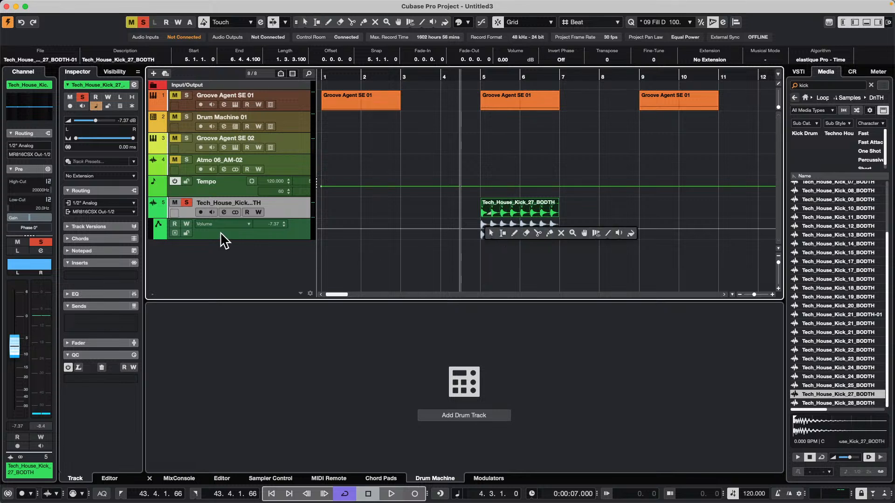
click(153, 214)
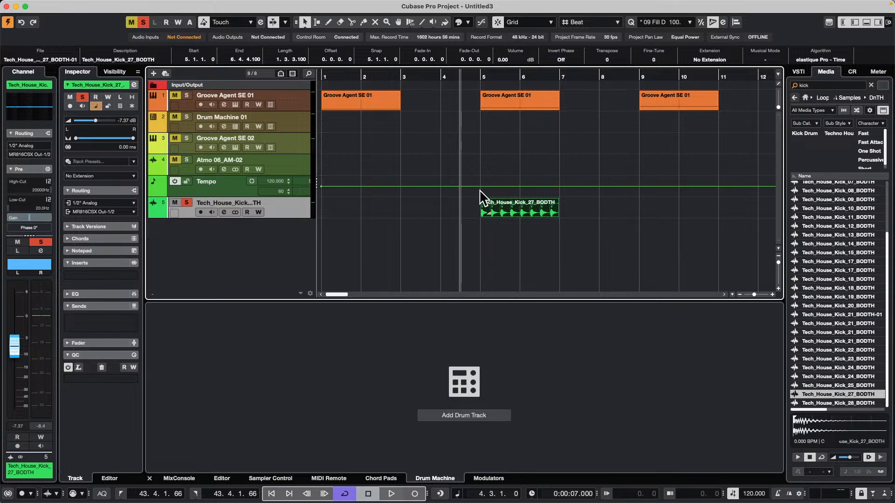
Add tempo points on the tempo track: 120 at 5.4.1, 175 at 6.3.1, 105 at 7.1.1 and 180 at 5.3.1
drag(511, 187, 511, 185)
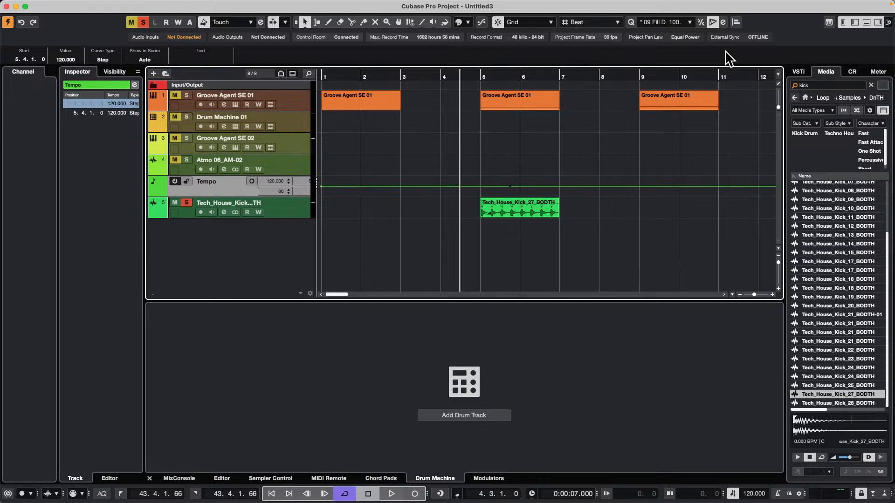
click(518, 220)
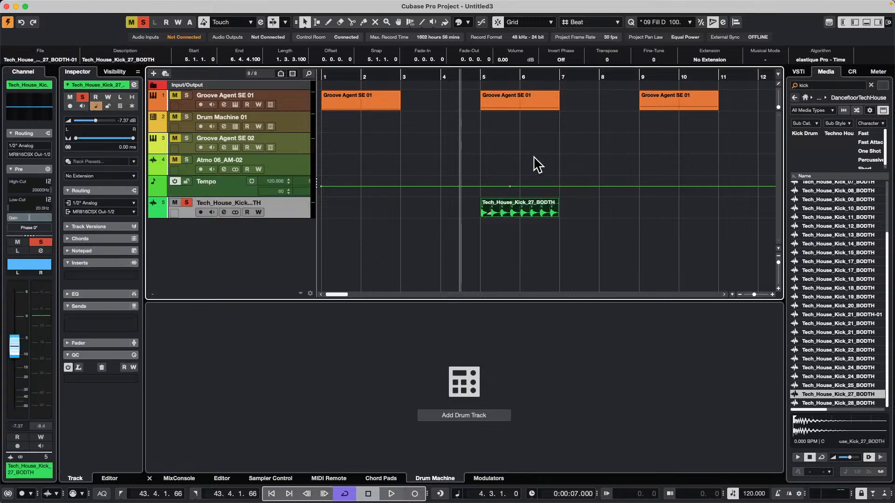
drag(538, 187, 560, 190)
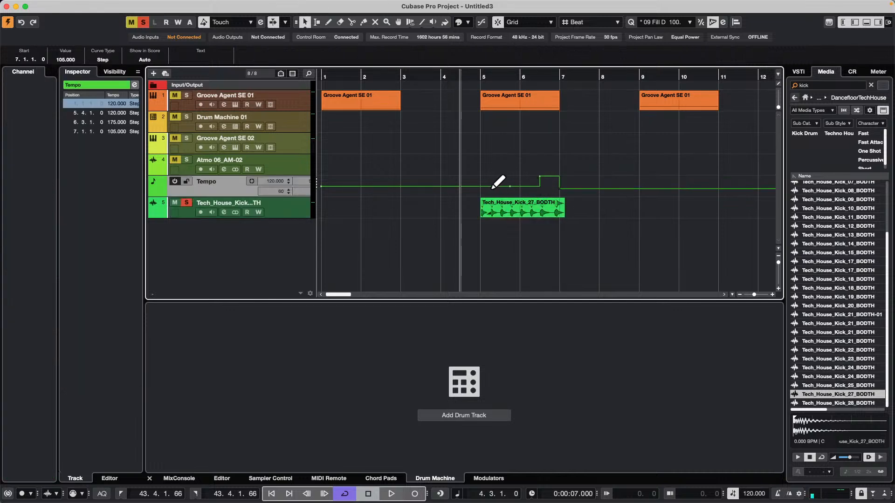
drag(499, 186, 500, 174)
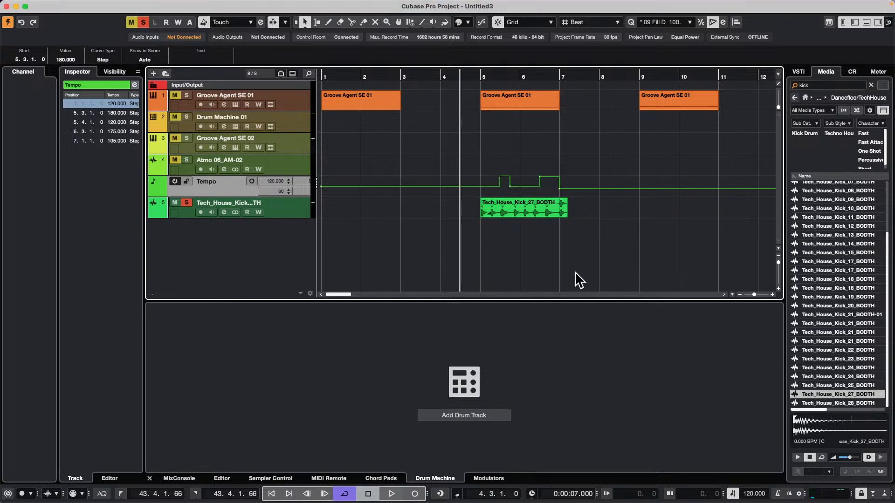
Add a 120 BPM tempo point on the tempo track at the start of the kick event in bar 5
click(485, 212)
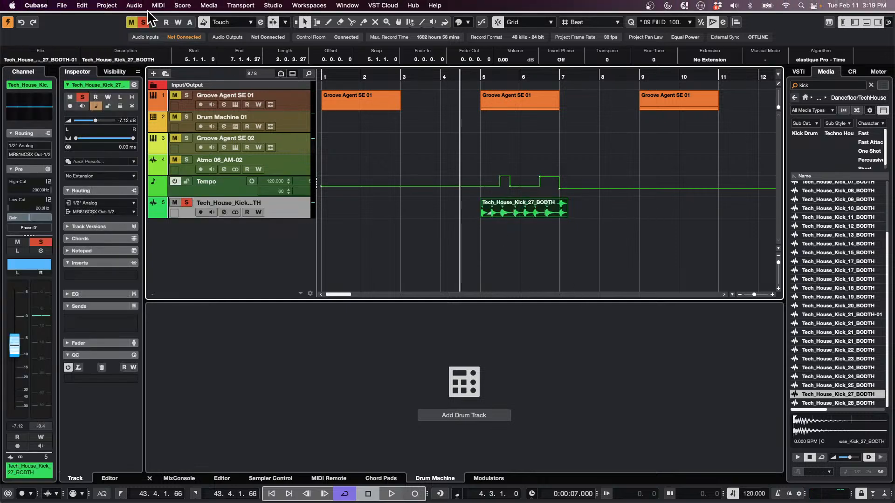
click(482, 186)
click(62, 59)
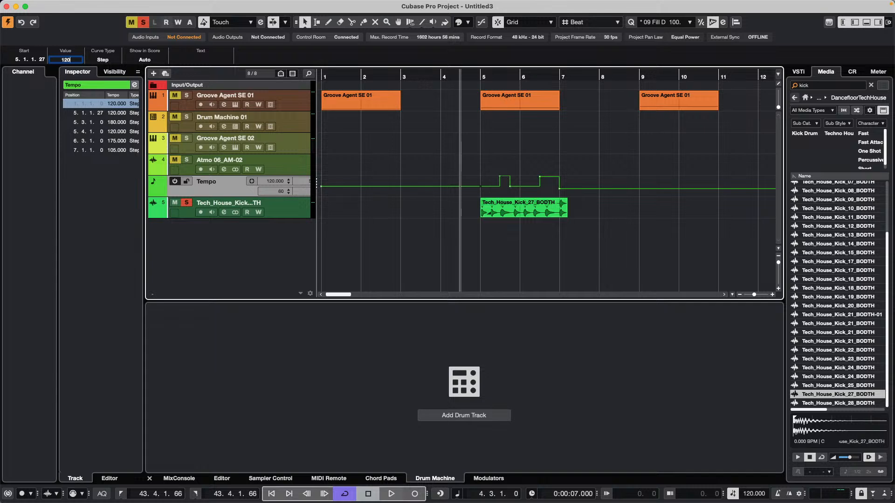
text(120)
key(Return)
Apply Set Definition From Tempo to the kick event, writing the definition to audio files with all tracks set to musical time base
click(515, 215)
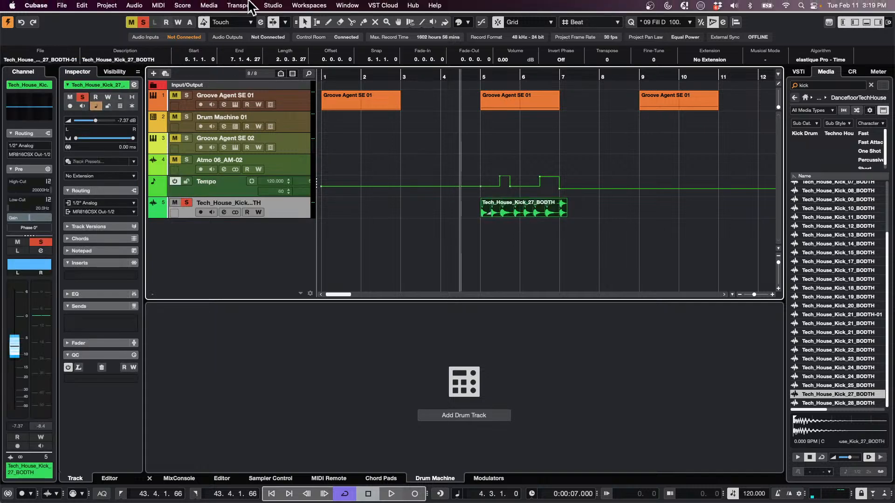
click(134, 6)
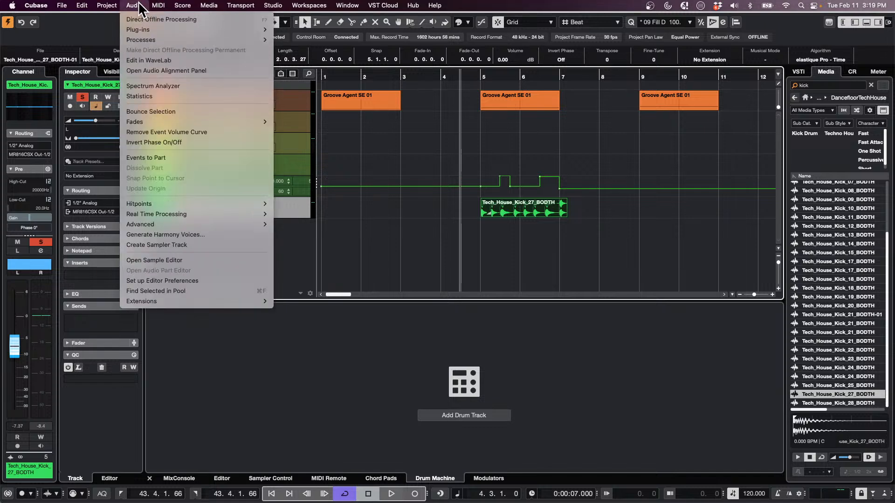
mouse_move(161, 225)
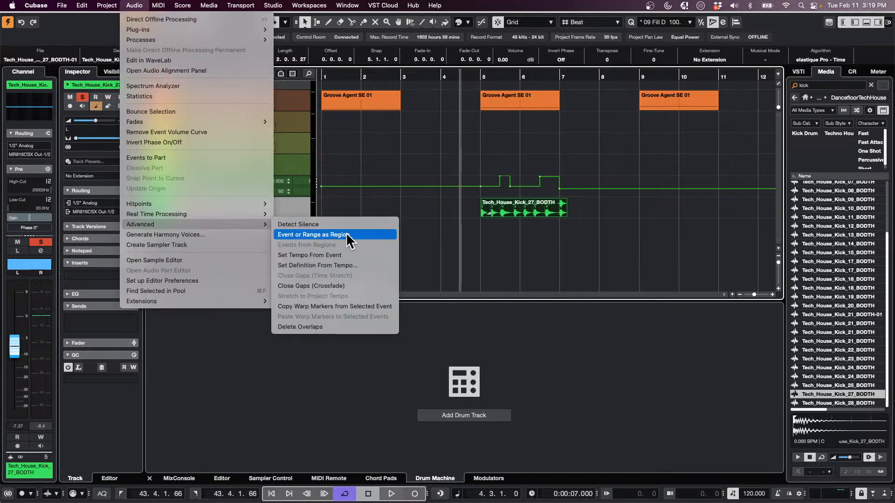
click(359, 266)
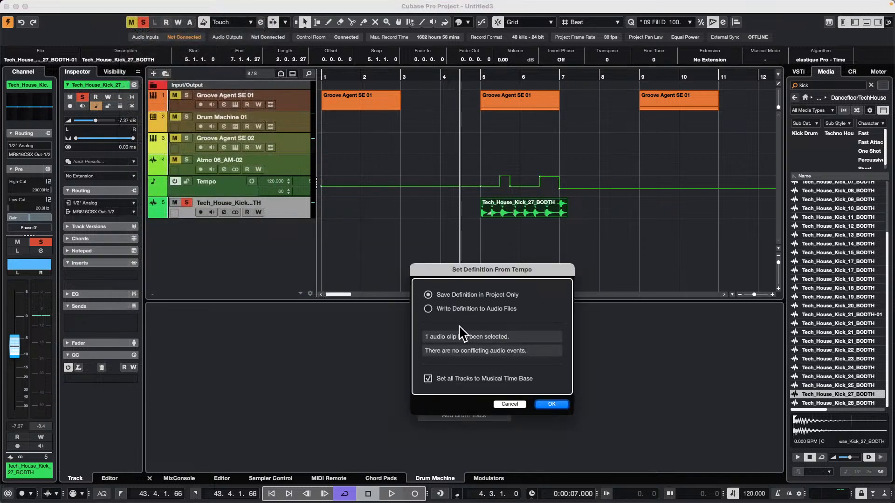
click(438, 311)
click(552, 404)
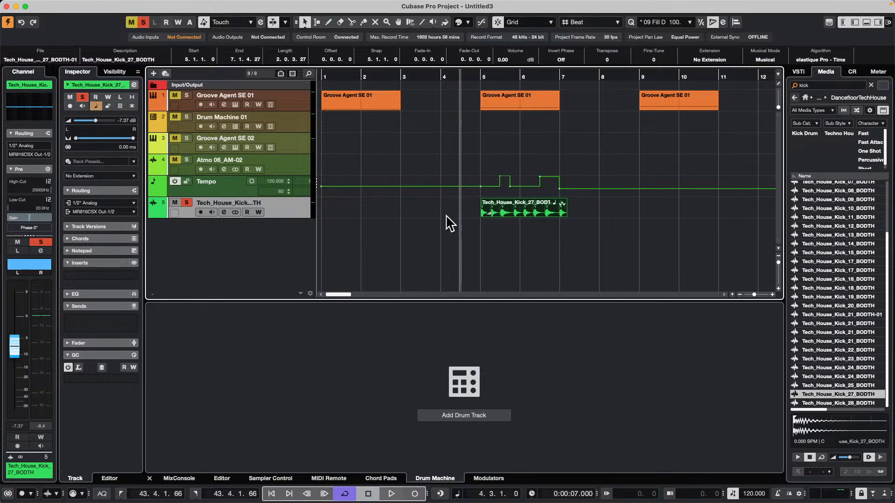
Open the kick event in the sample editor and check the musical mode and tempo of the audio clips in the Pool
mouse_move(135, 5)
click(208, 6)
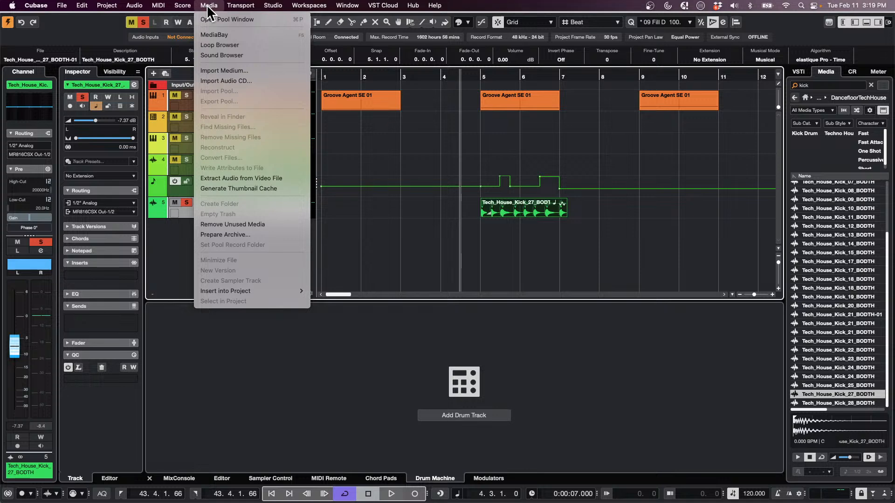
click(515, 216)
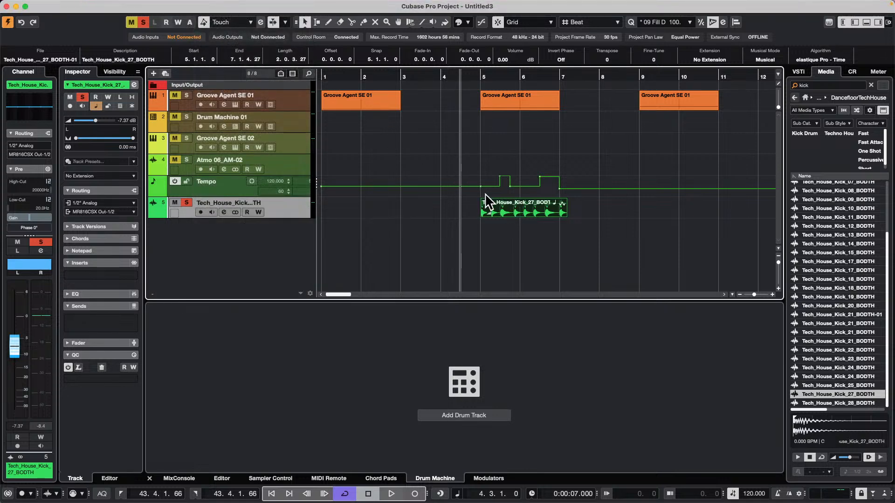
double_click(541, 214)
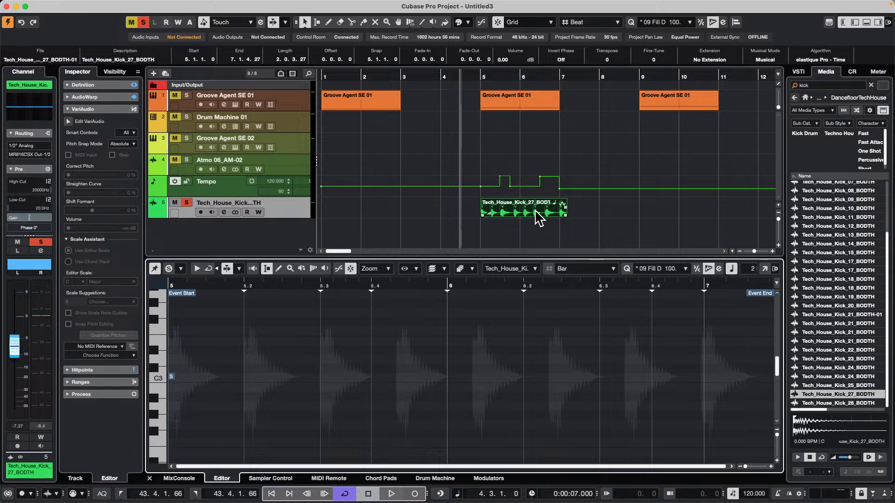
key(super+p)
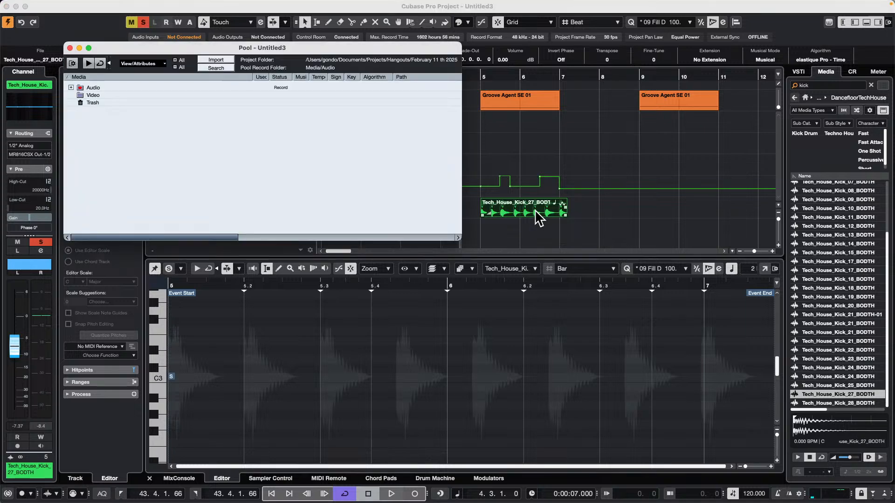
click(71, 86)
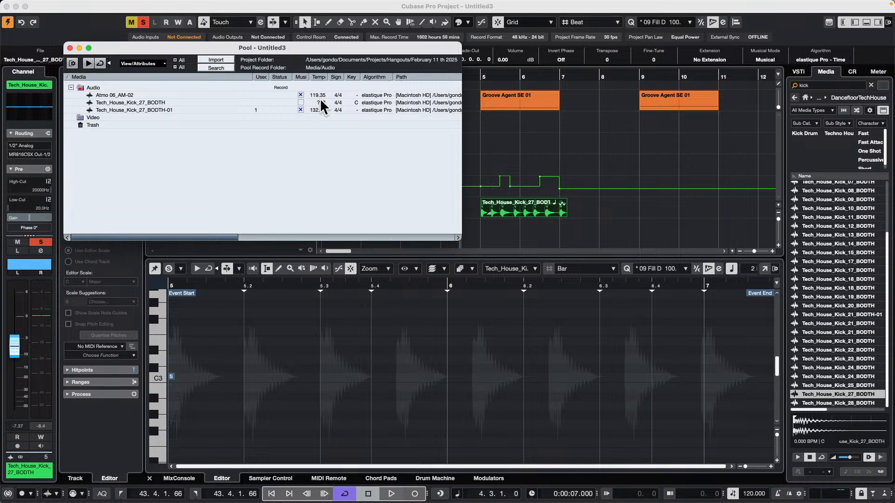
Return to the project and place the project cursor at 5.3.1, where the tempo changes within the kick event
click(485, 76)
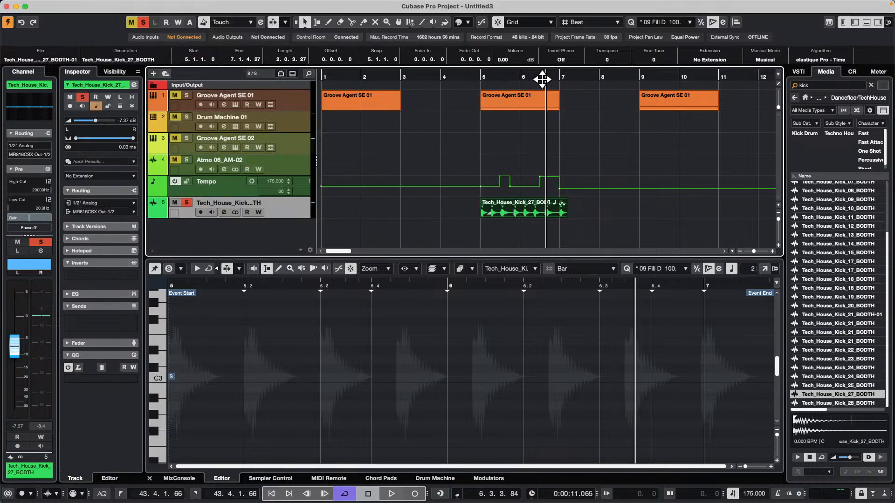
drag(542, 80, 488, 80)
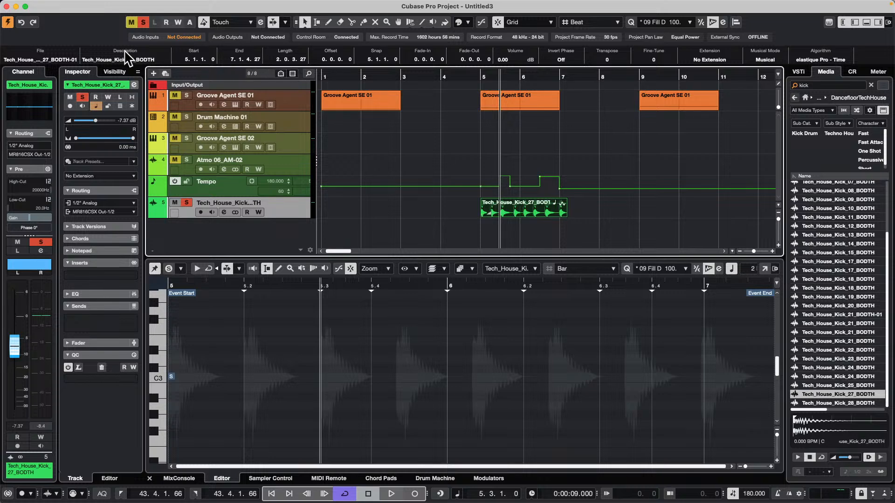
click(82, 6)
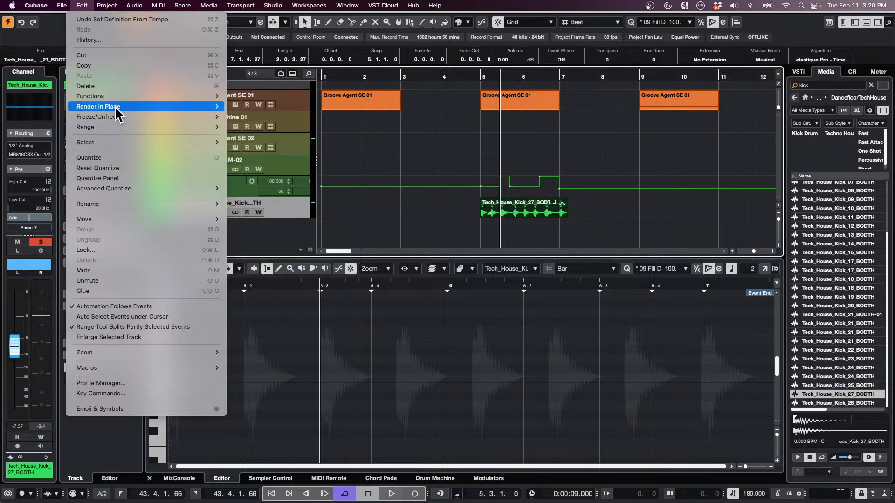
key(Escape)
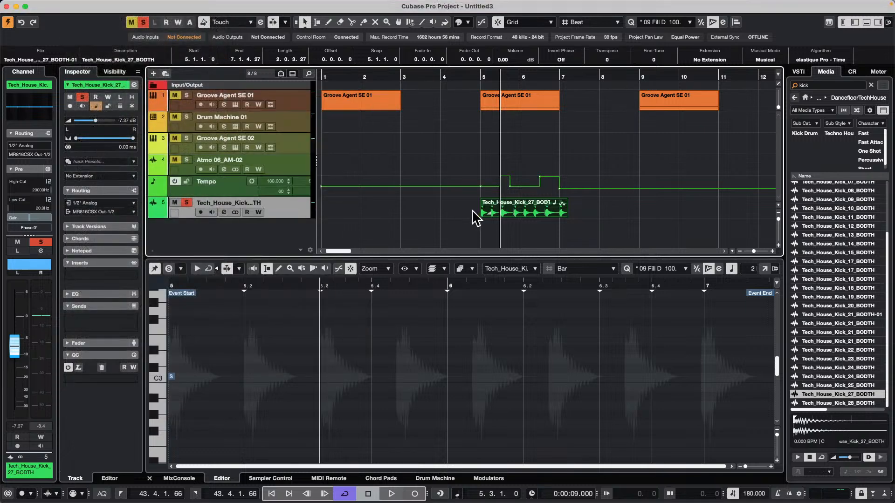
Reopen the Pool clear of the arrangement and compare the tempo definitions of the listed audio clips
key(super+p)
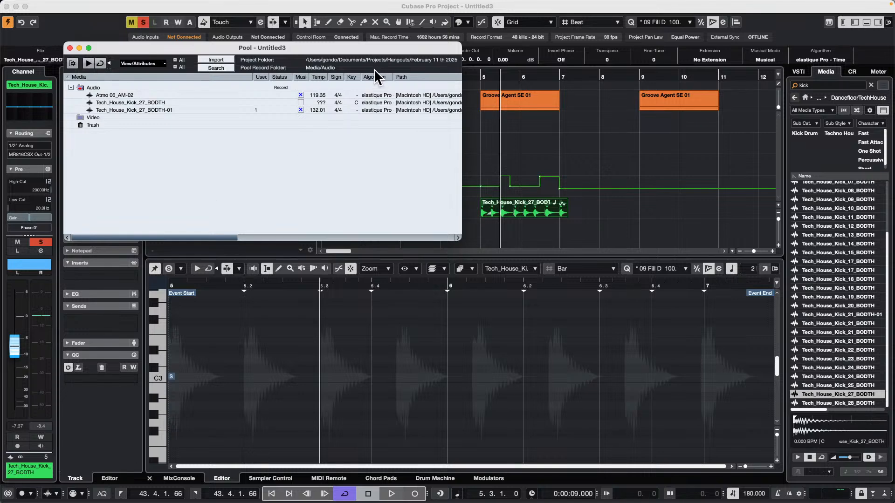
drag(258, 49, 599, 288)
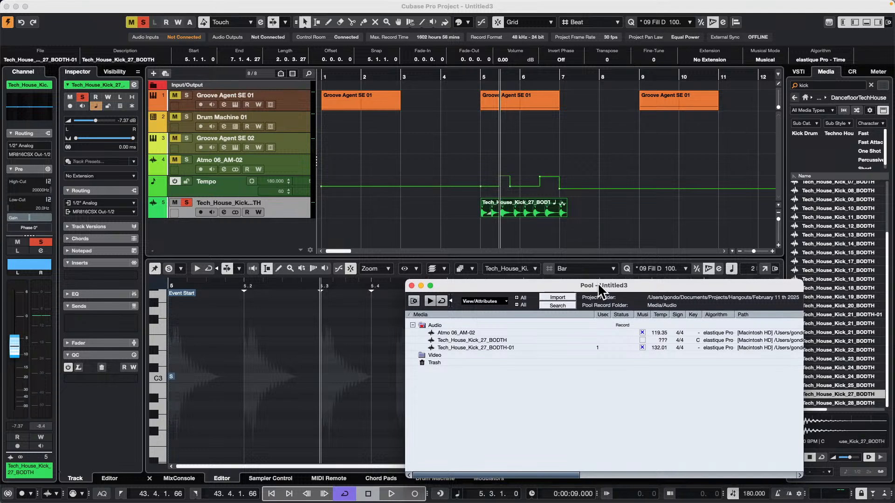
click(532, 216)
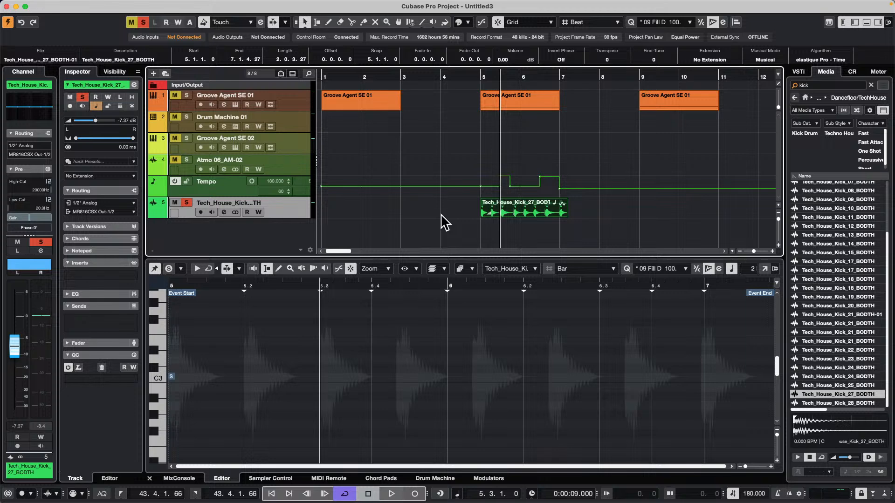
Remove the project's unused media to the Pool's trash and reopen the Pool to check the remaining clip
click(183, 5)
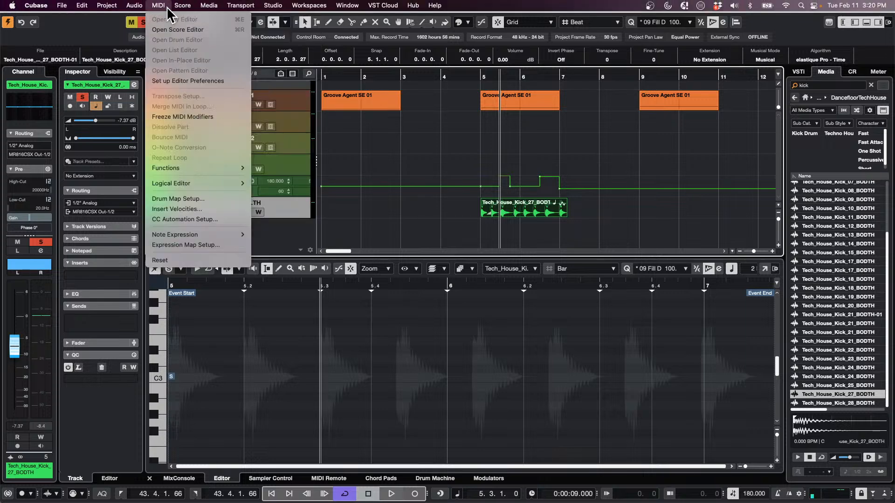
mouse_move(208, 7)
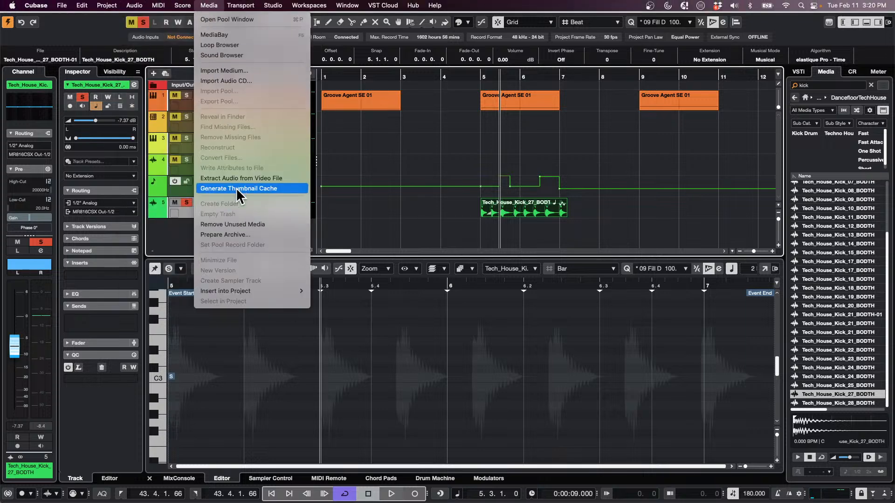
click(359, 217)
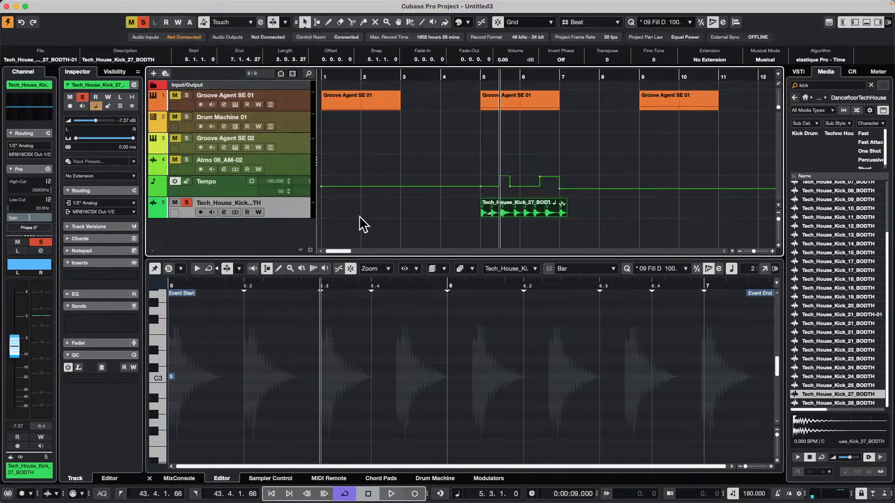
key(super+p)
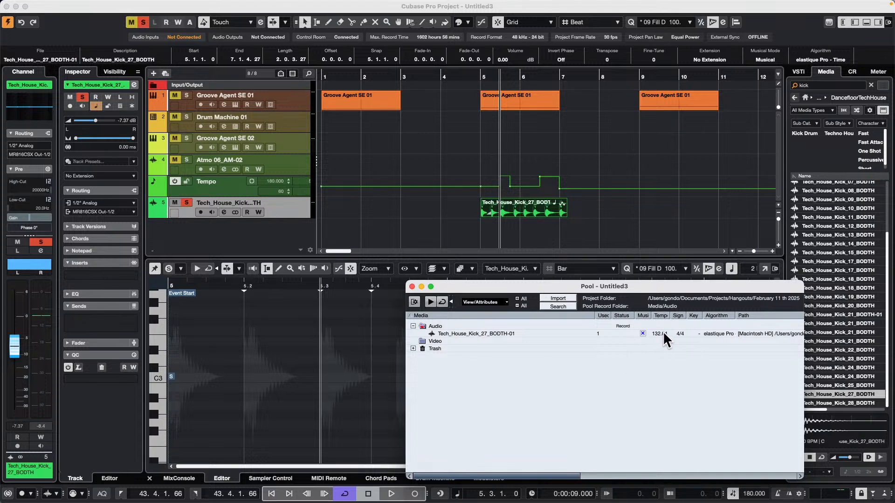
drag(655, 286, 273, 90)
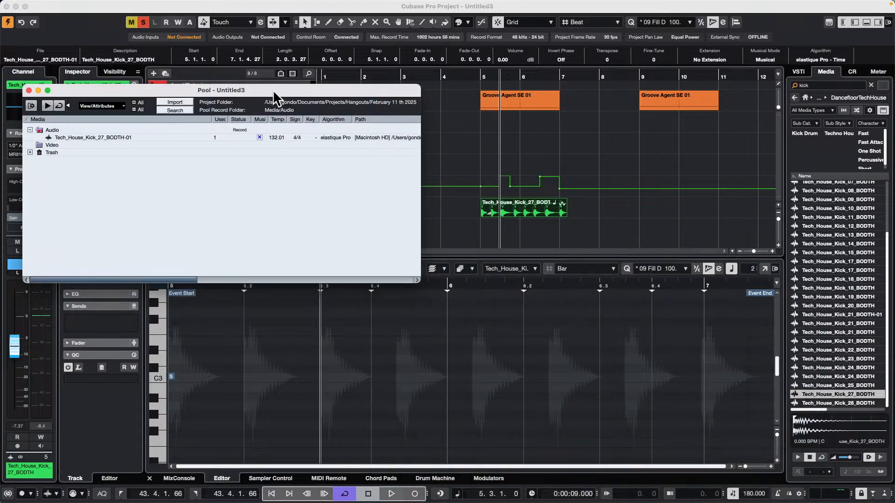
mouse_move(124, 3)
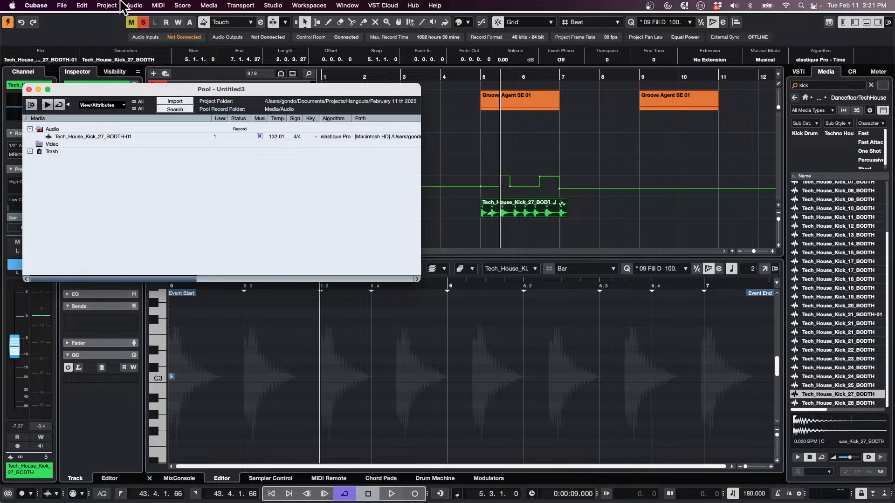
click(97, 135)
right_click(97, 135)
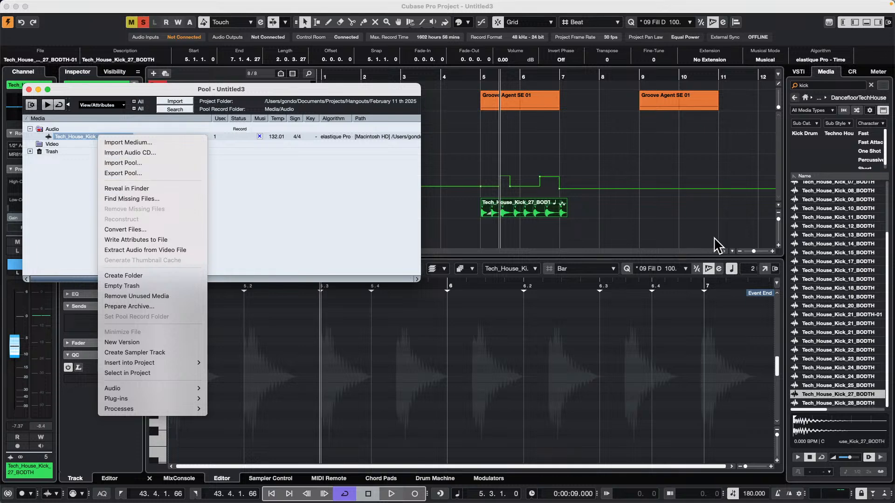
click(536, 210)
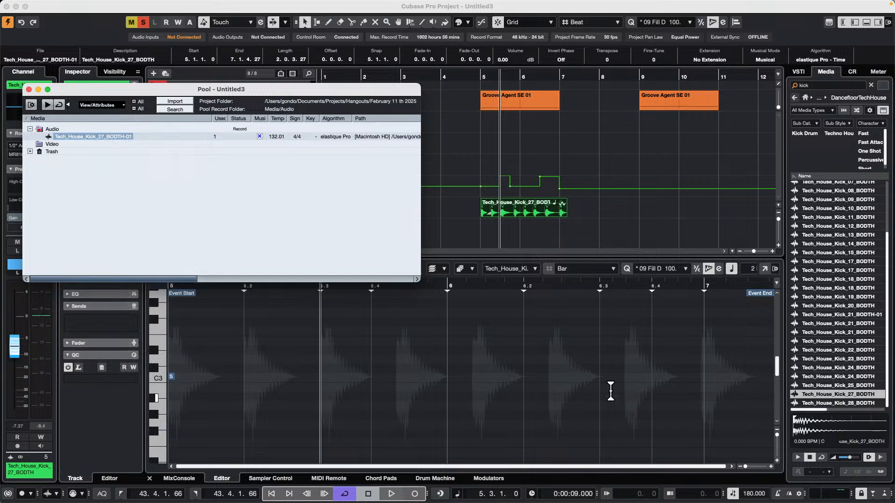
Set the tempo at 5.3.1 to 99 BPM and deactivate the tempo track
double_click(753, 494)
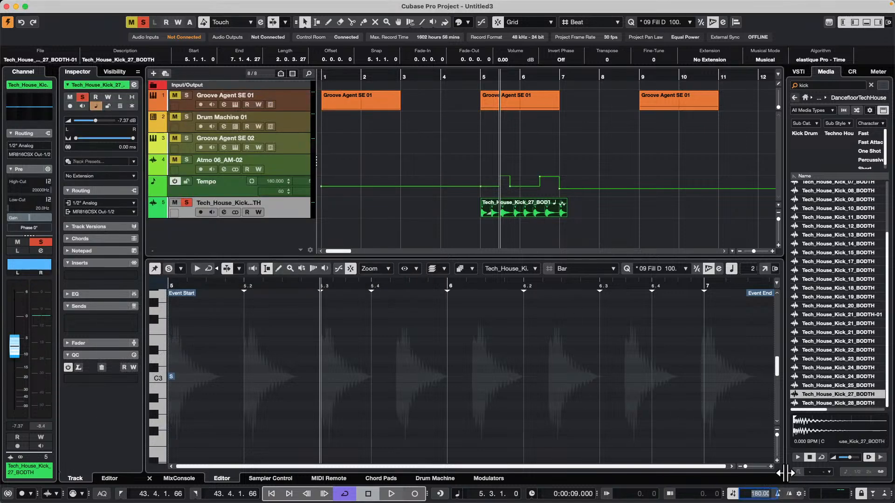
text(99)
key(Return)
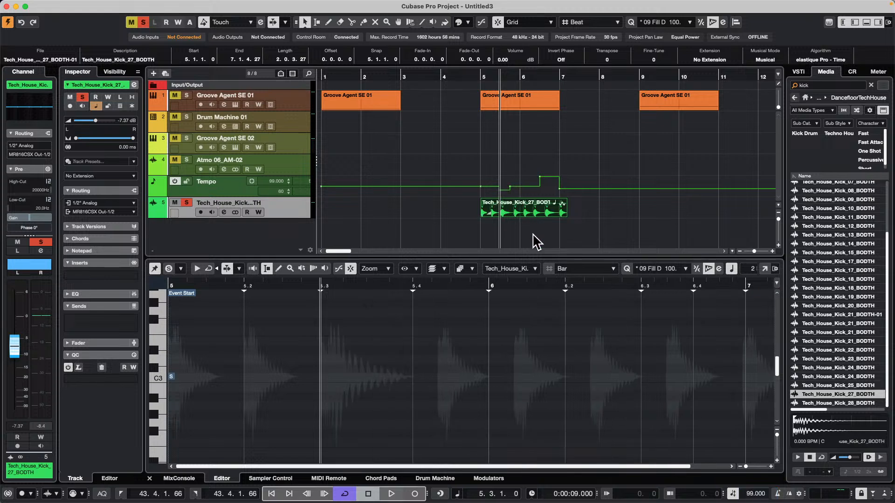
mouse_move(24, 2)
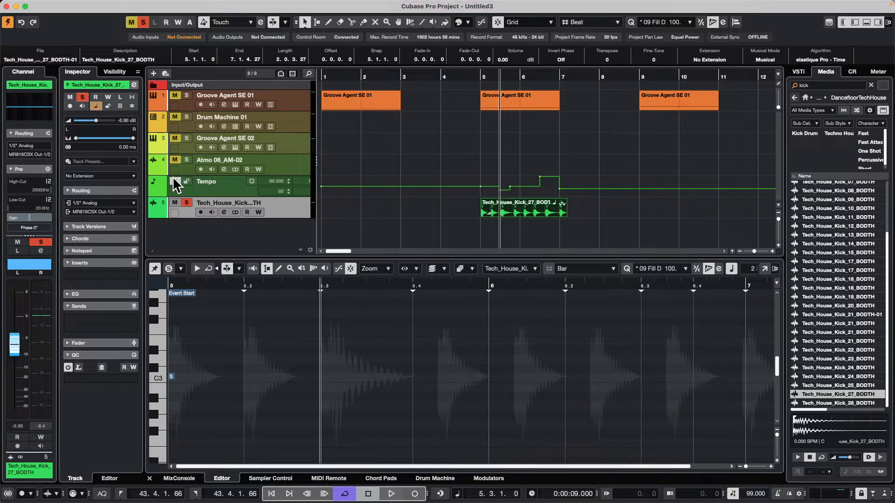
click(174, 181)
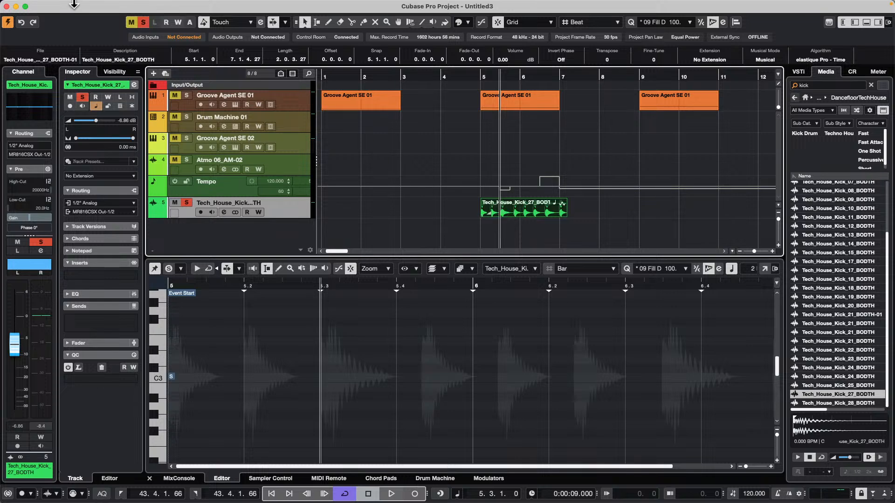
Try to set the tempo of the Tech_House_Kick_27_BODTH-01 clip to 99 in the Pool
click(135, 5)
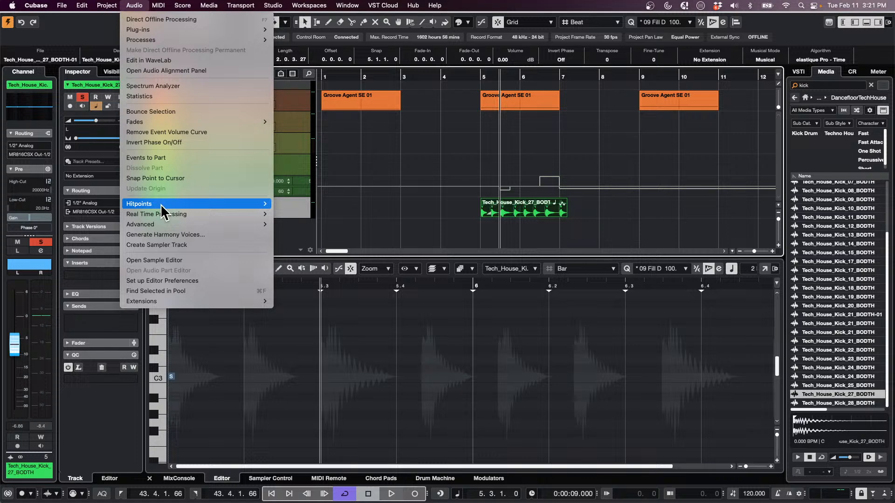
mouse_move(185, 6)
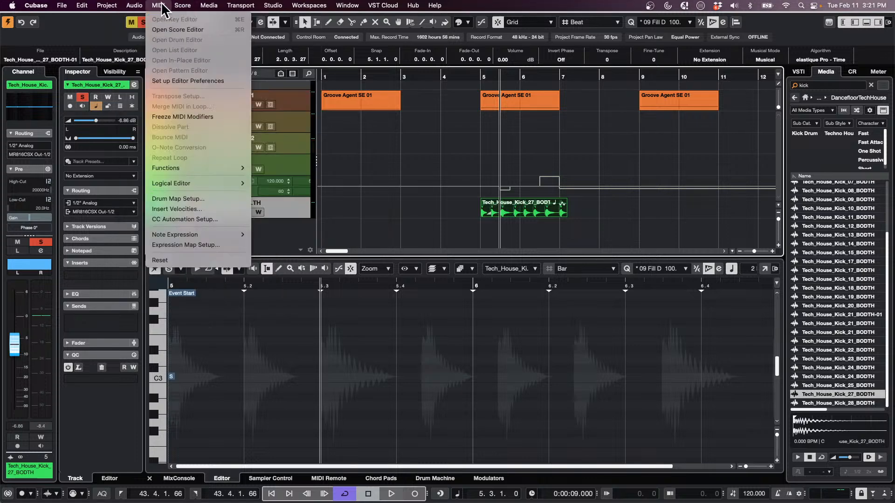
click(220, 20)
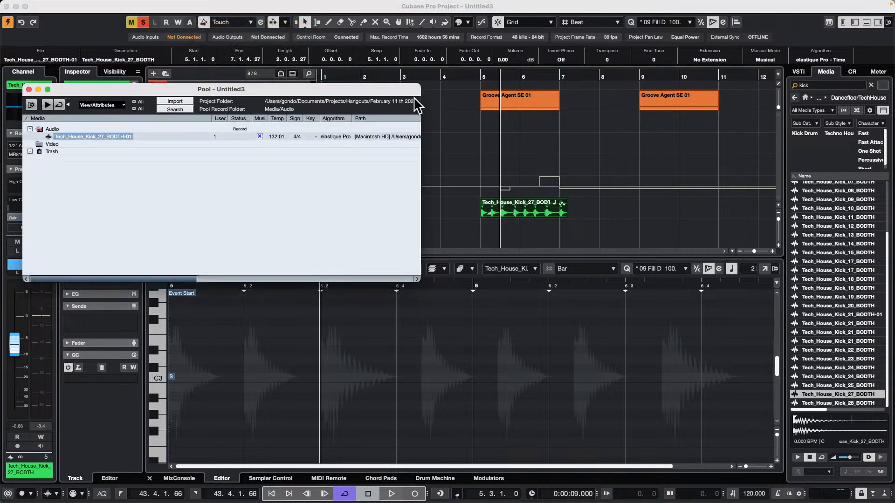
double_click(277, 137)
text(99)
key(Return)
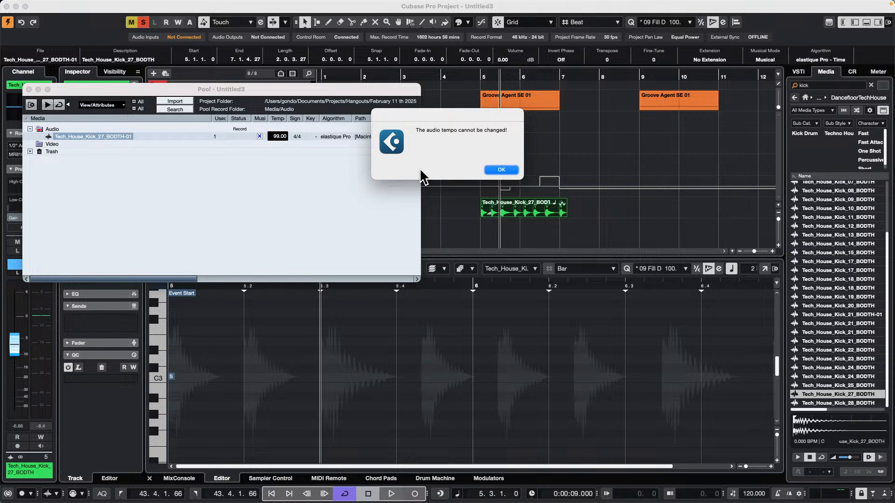
Dismiss the audio tempo alert and check the commands available for the Tech_House_Kick_27_BODTH-01 clip in the Pool
click(501, 169)
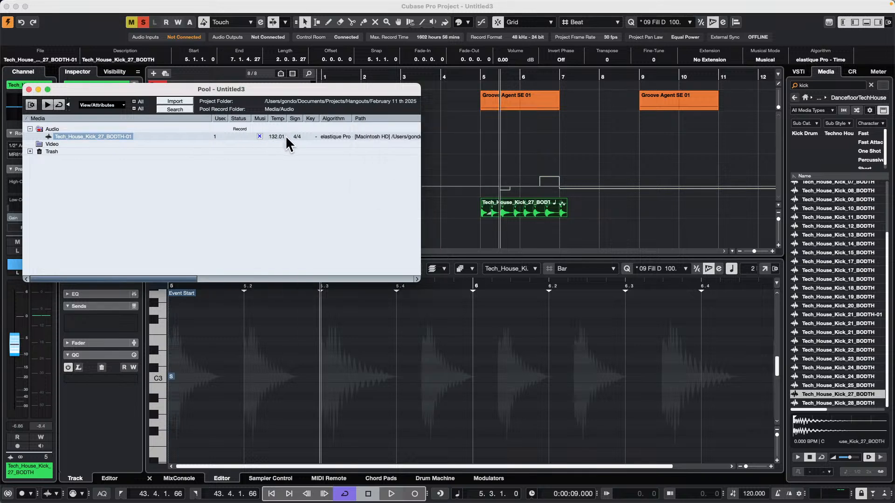
right_click(102, 136)
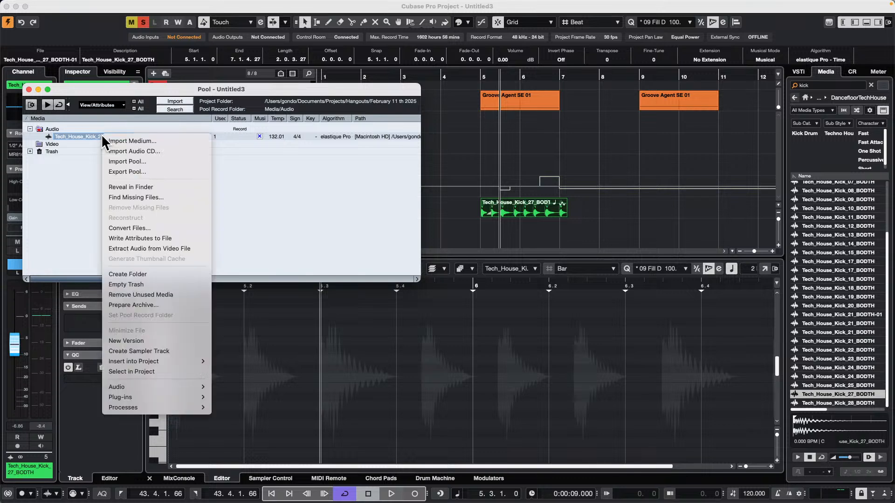
click(275, 184)
Open the MediaBay and expand the Documents folder under This Computer in its file browser
click(135, 5)
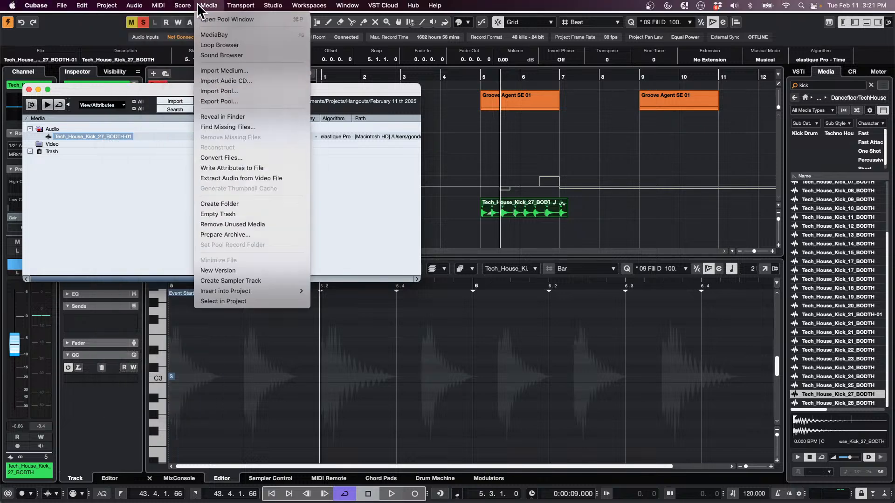
mouse_move(210, 5)
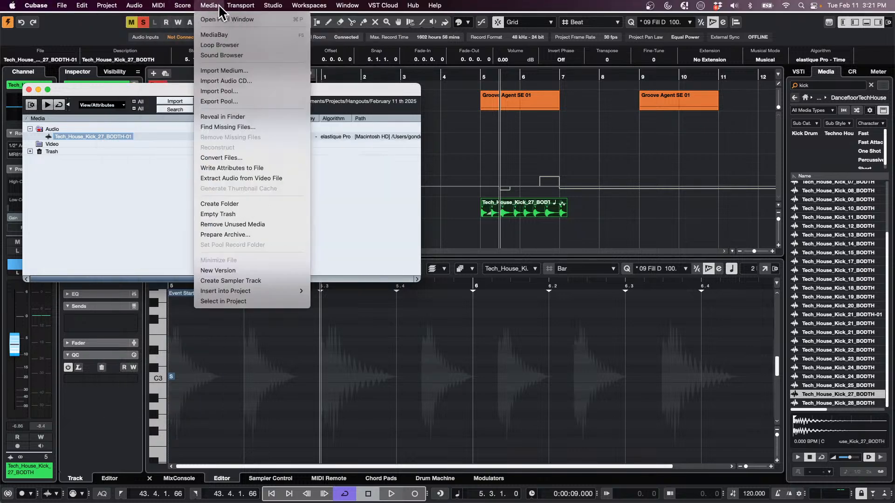
click(225, 34)
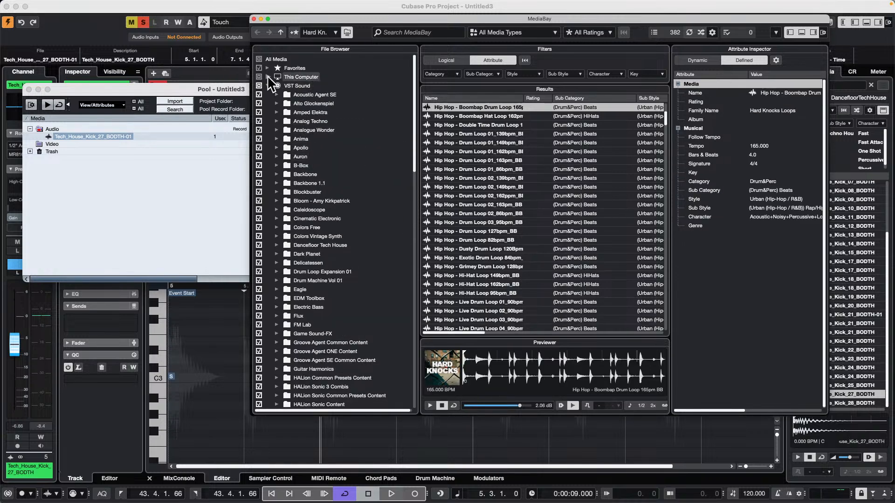
click(267, 77)
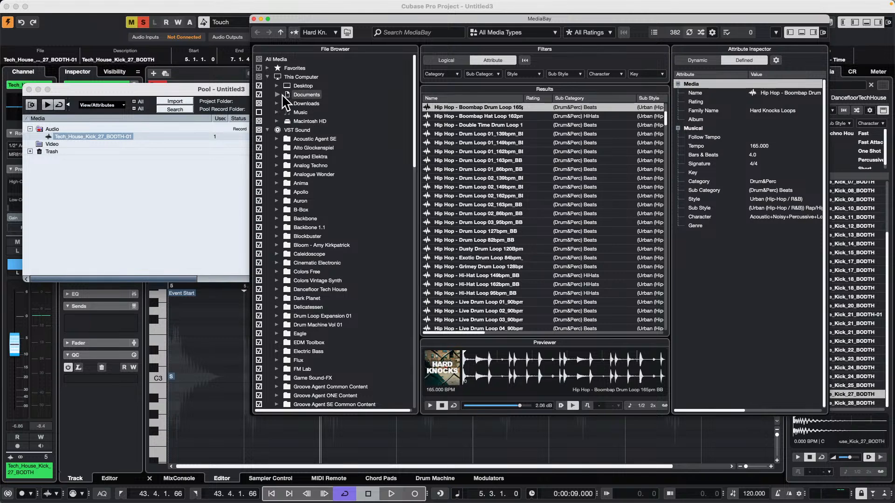
click(300, 95)
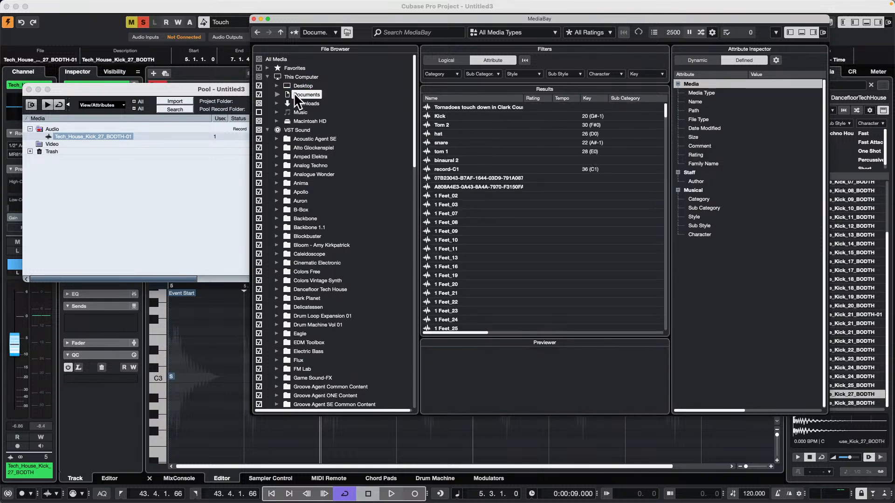
click(276, 95)
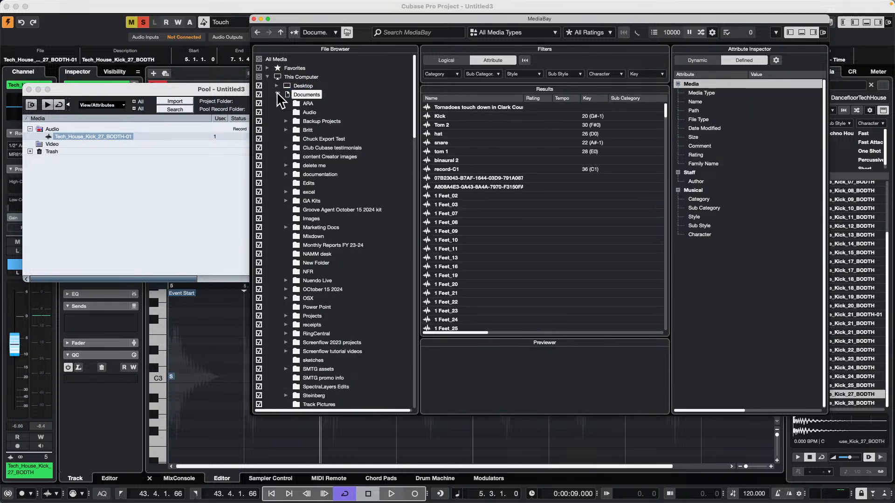
Expand the Projects folder inside Documents and select its Hangouts folder to browse the media files it contains
scroll(325, 325, down, 1)
scroll(325, 325, down, 2)
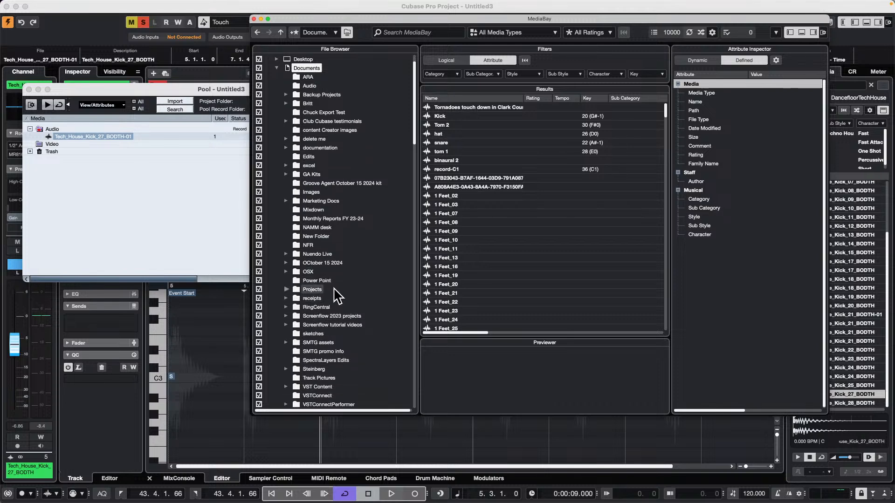
click(286, 289)
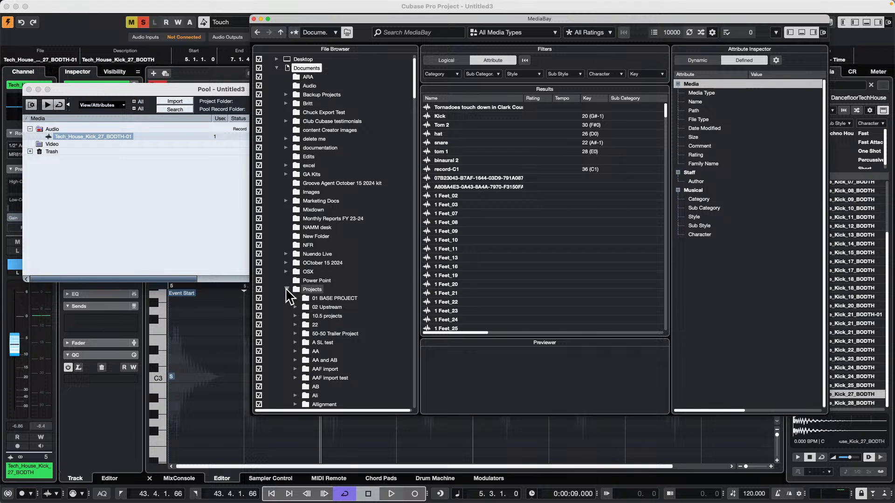
scroll(355, 321, down, 2)
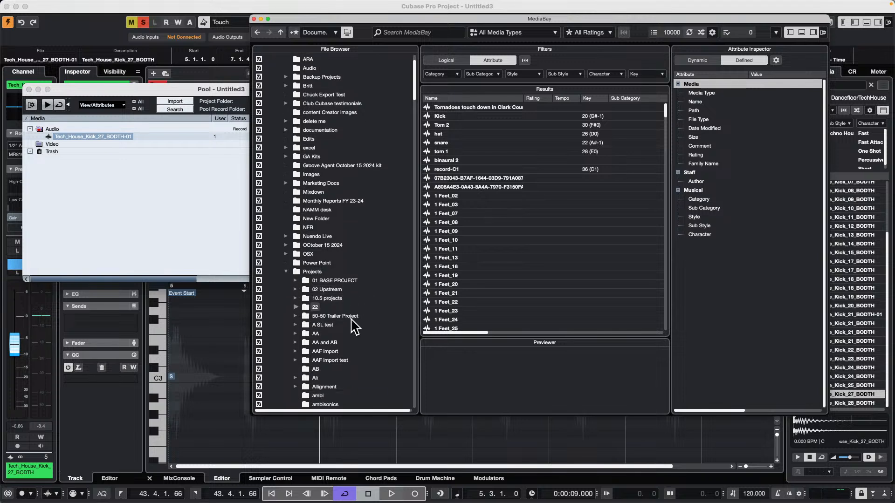
scroll(352, 320, down, 8)
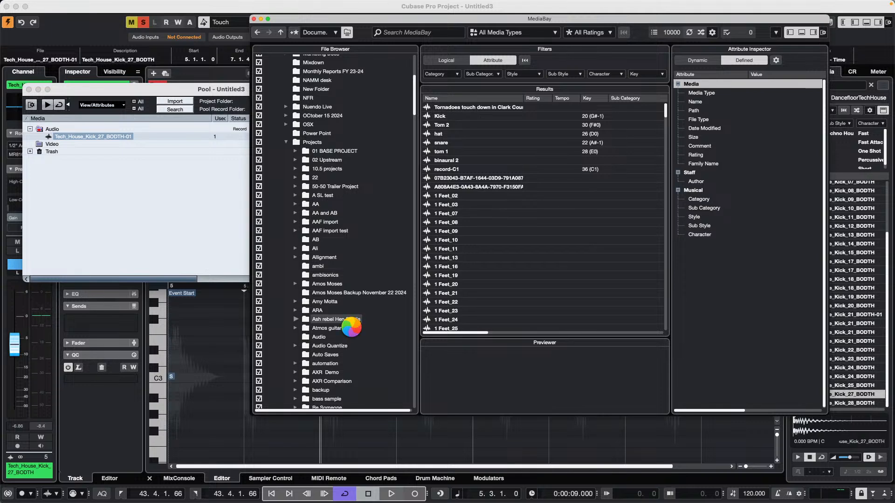
scroll(353, 330, down, 15)
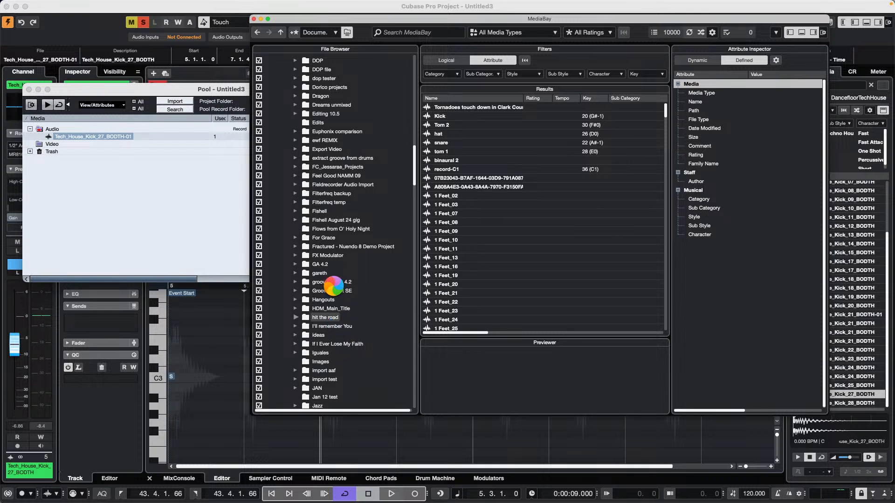
scroll(365, 285, down, 10)
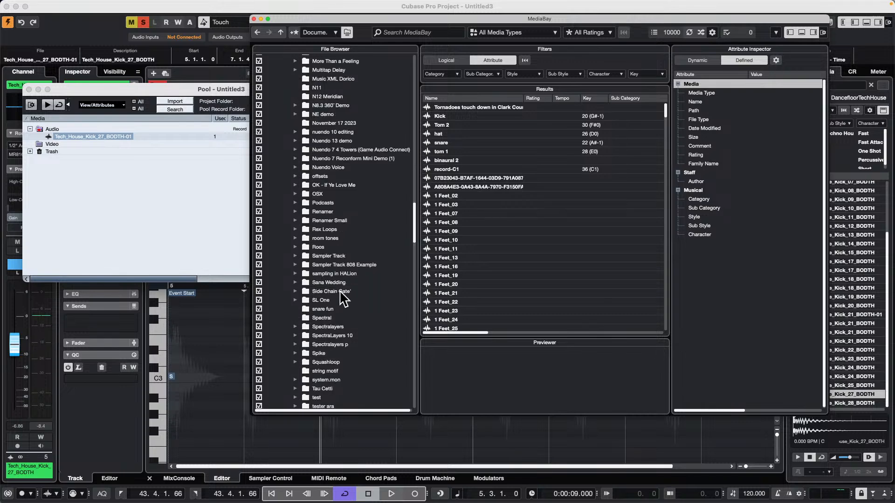
scroll(354, 225, down, 15)
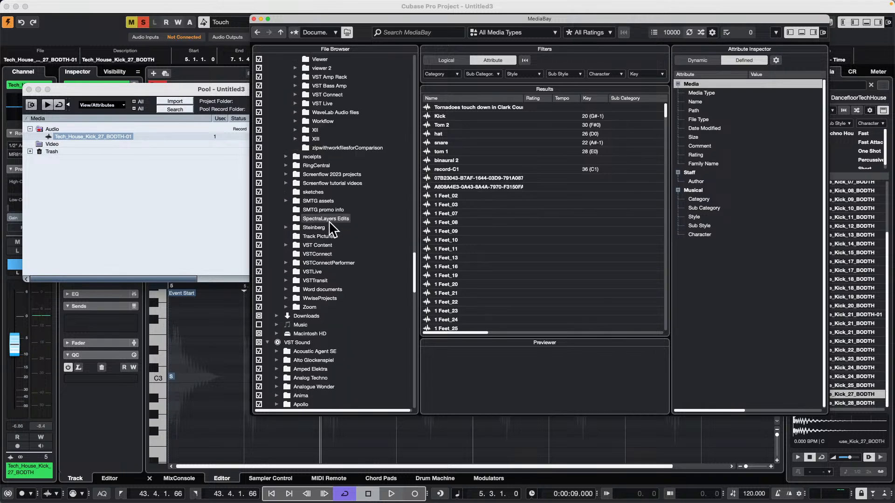
scroll(328, 228, up, 11)
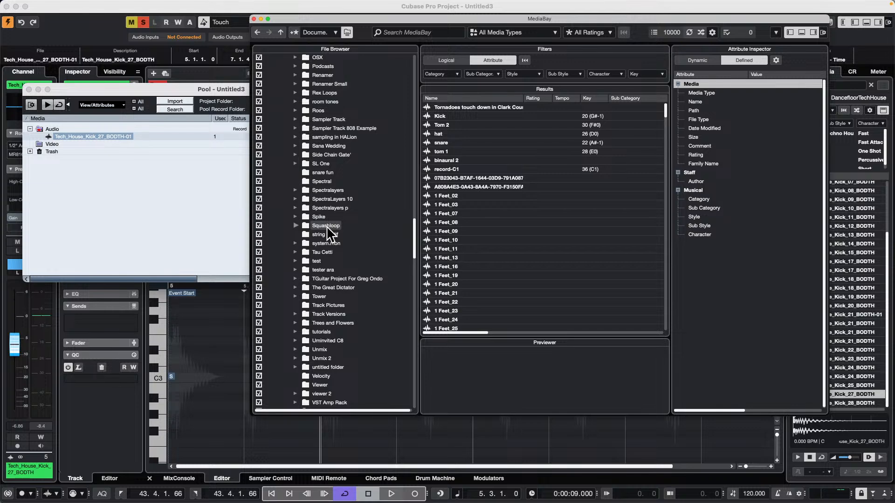
scroll(327, 226, up, 5)
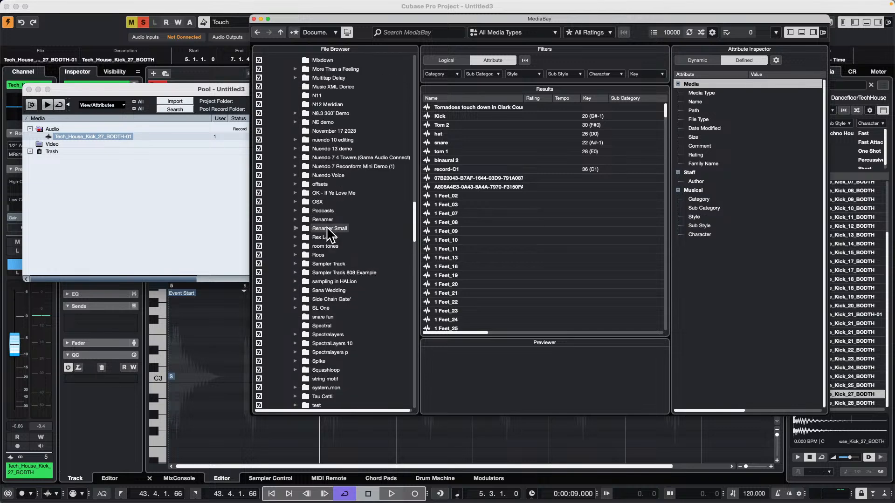
scroll(326, 226, up, 7)
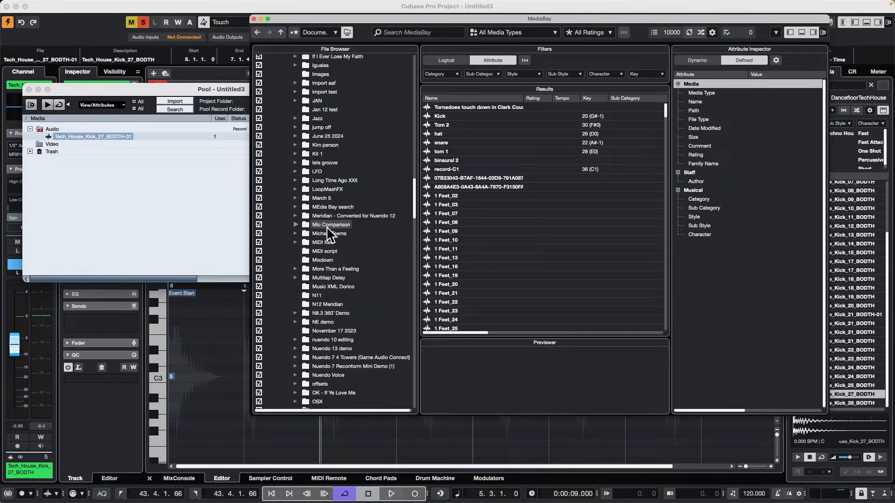
scroll(364, 135, up, 3)
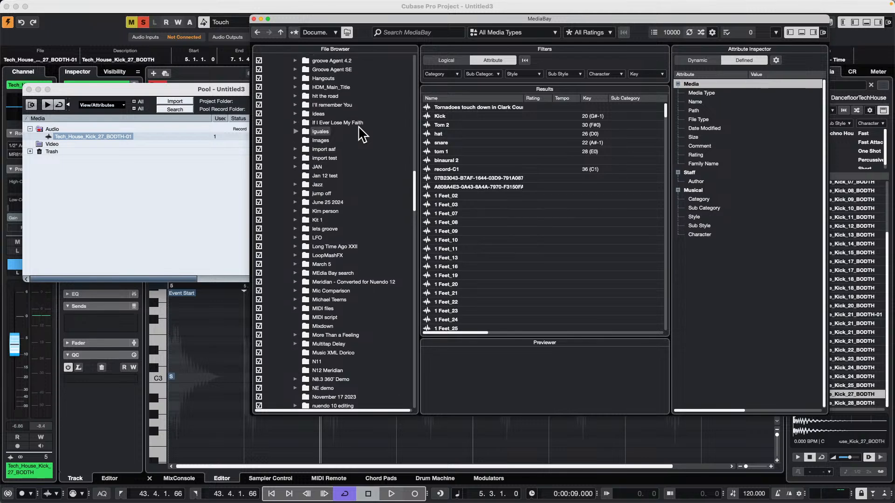
click(322, 78)
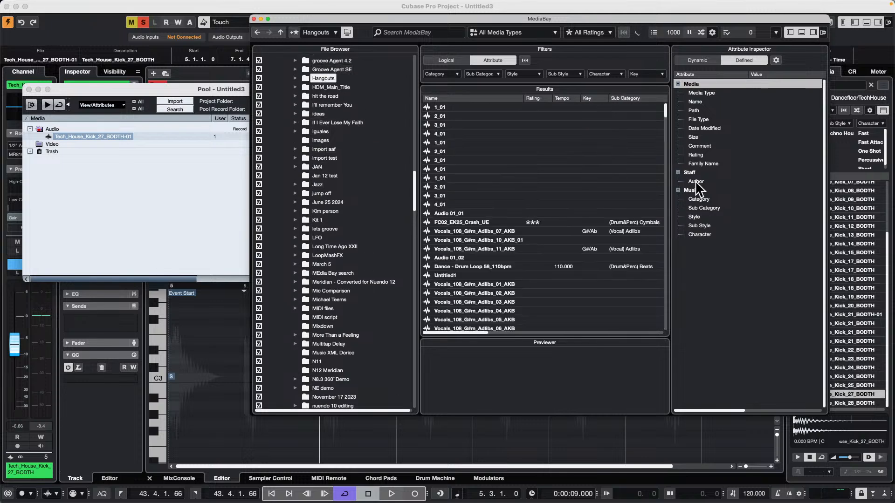
scroll(511, 226, down, 2)
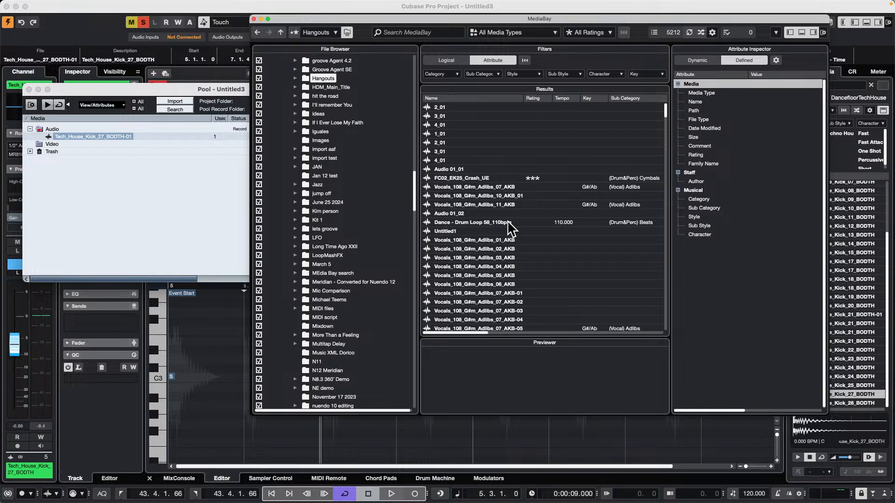
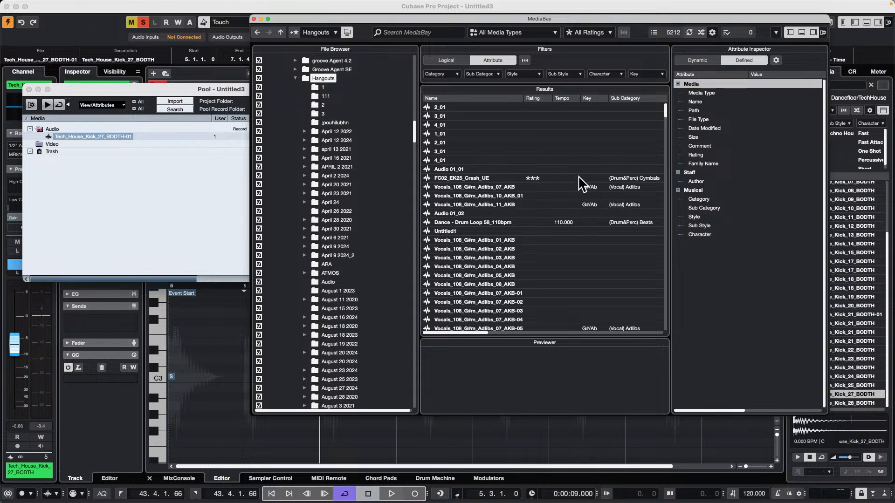
Look through the dated project folders inside Hangouts, checking the contents of October 18 2024
scroll(361, 296, down, 2)
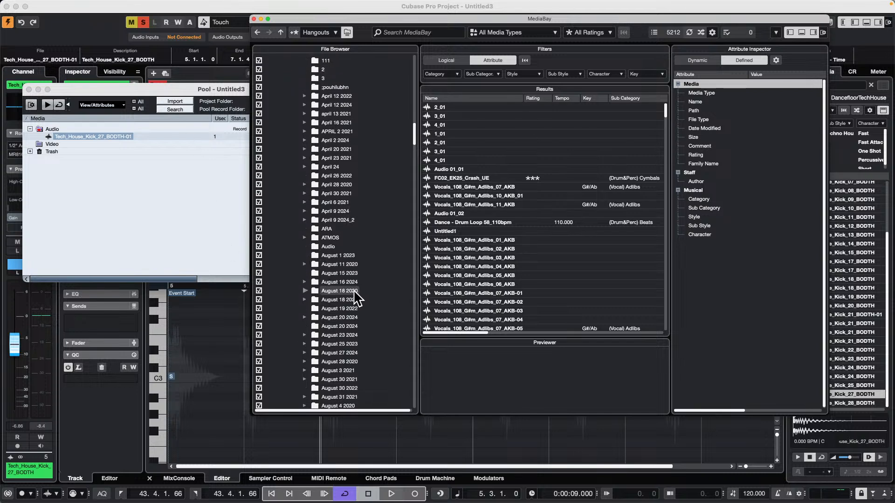
scroll(333, 313, down, 5)
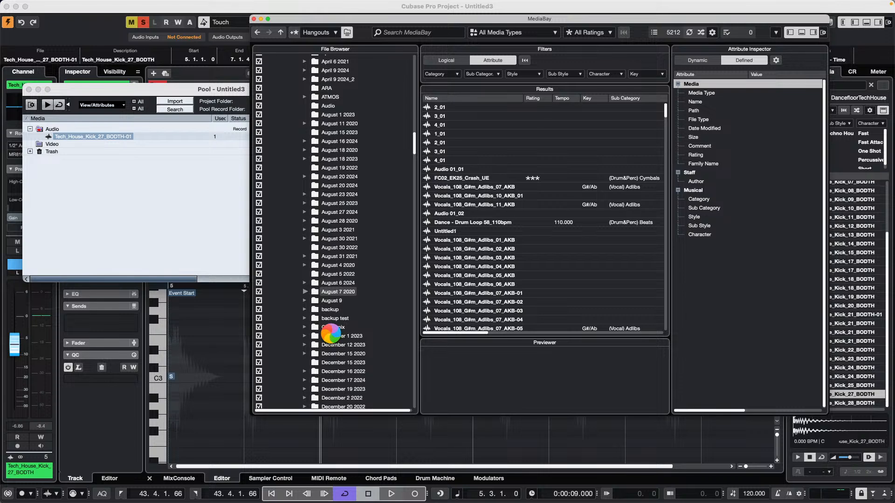
scroll(331, 334, down, 10)
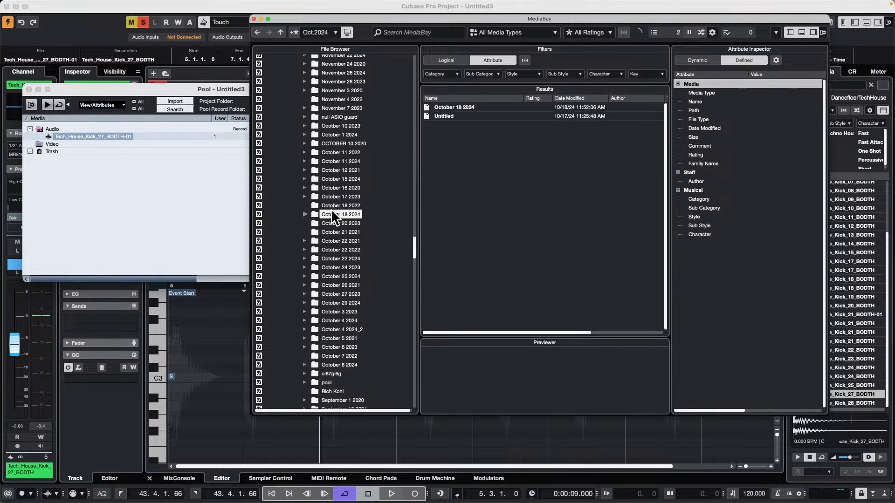
scroll(317, 195, up, 1)
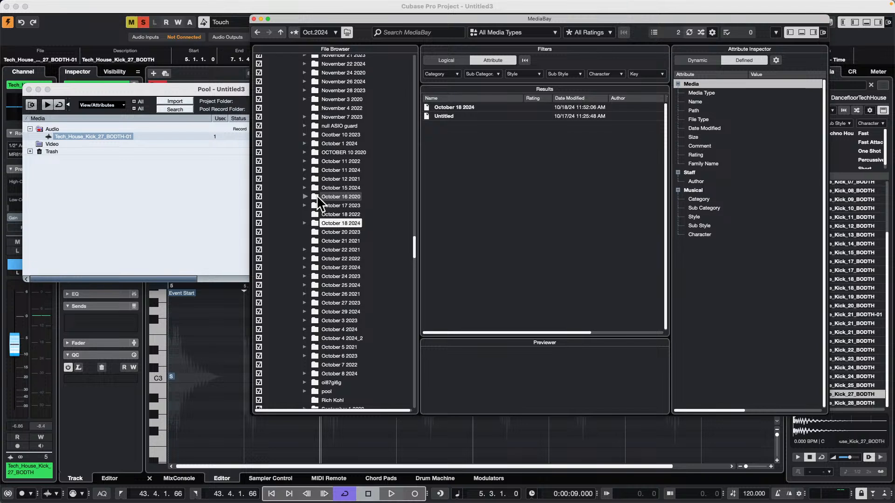
scroll(415, 250, up, 5)
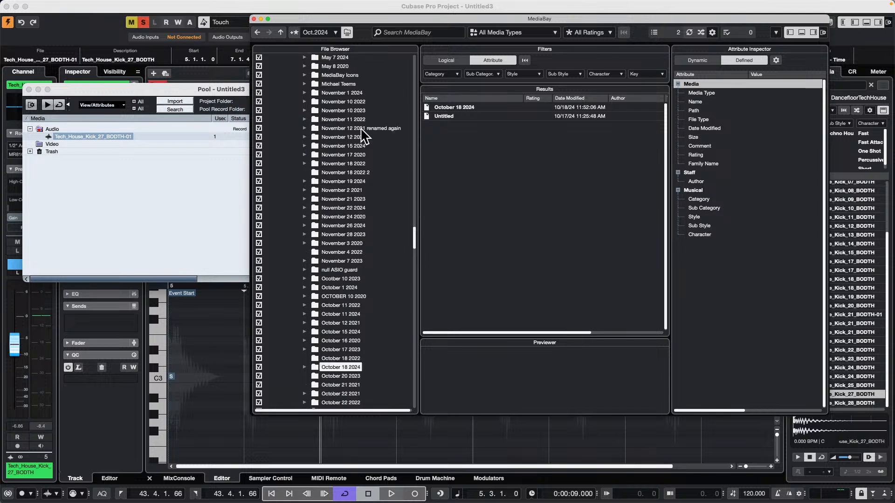
scroll(365, 136, up, 9)
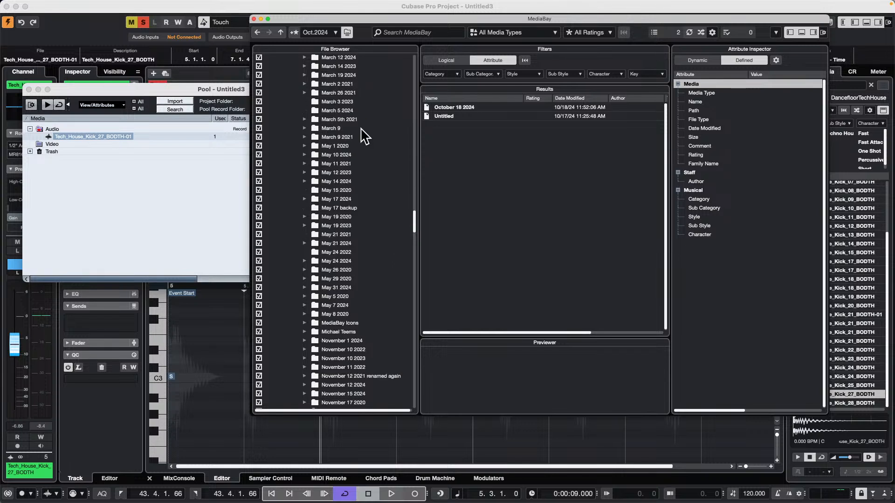
scroll(365, 136, up, 3)
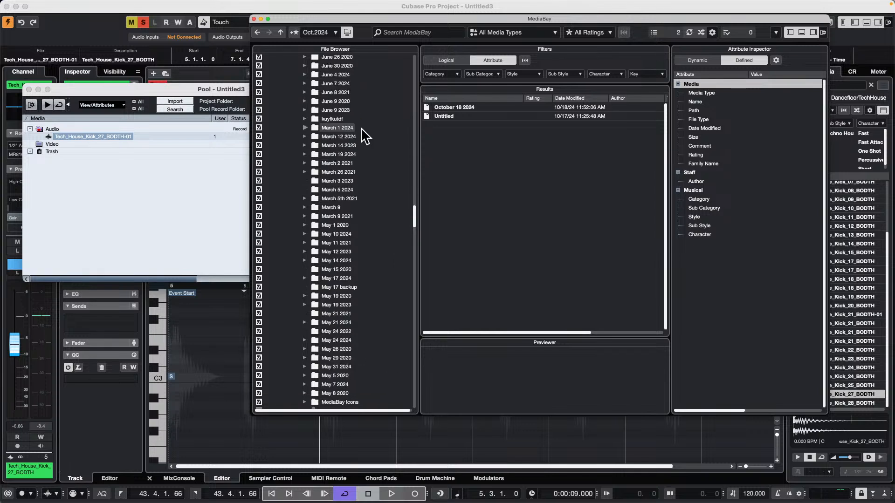
scroll(410, 209, up, 2)
scroll(414, 218, up, 2)
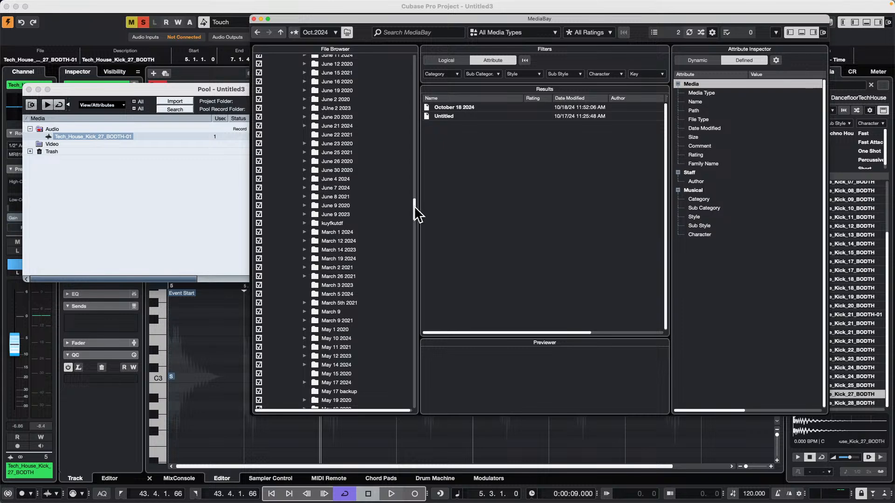
scroll(414, 182, up, 10)
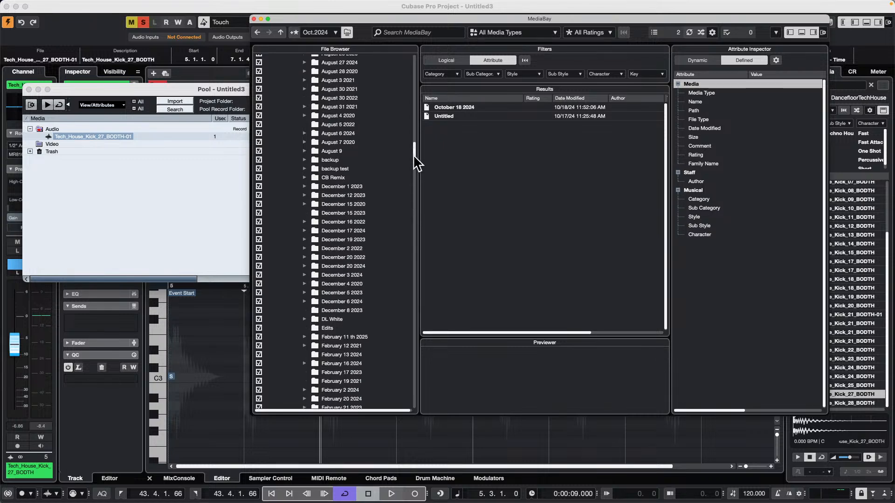
Find and select the February 11 th 2025 folder among the February folders inside Hangouts
scroll(414, 168, down, 6)
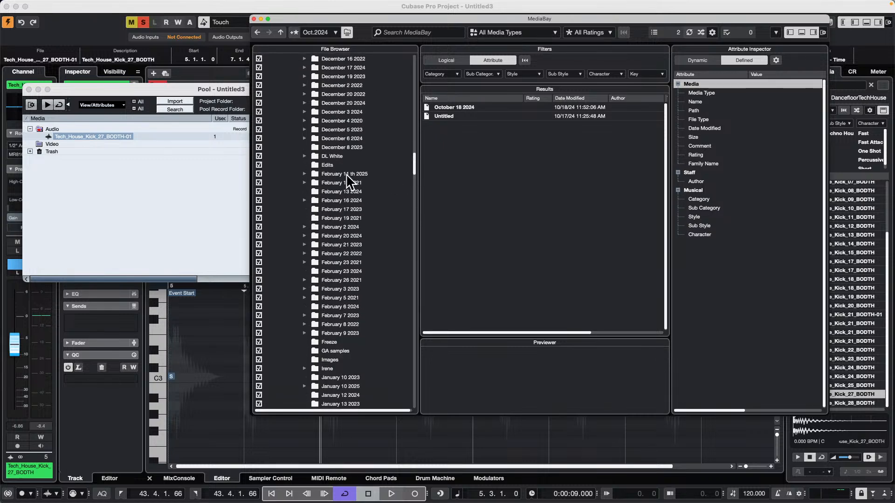
scroll(345, 172, down, 5)
click(345, 172)
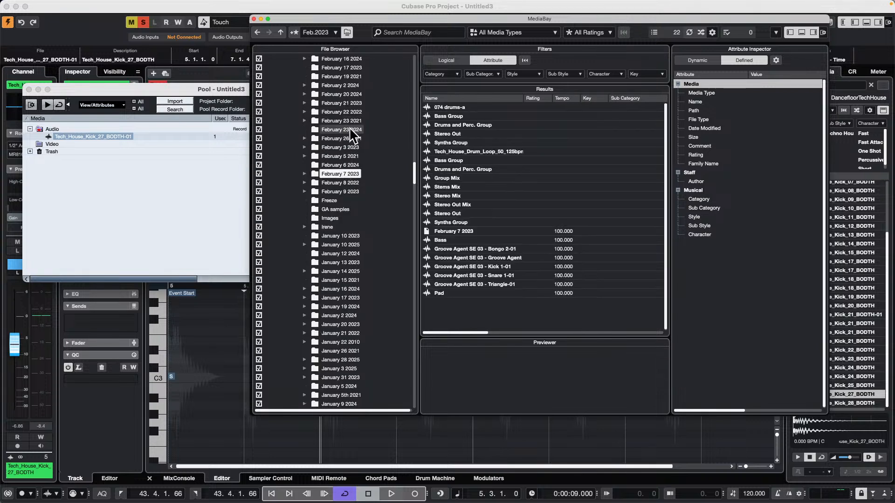
scroll(342, 131, up, 2)
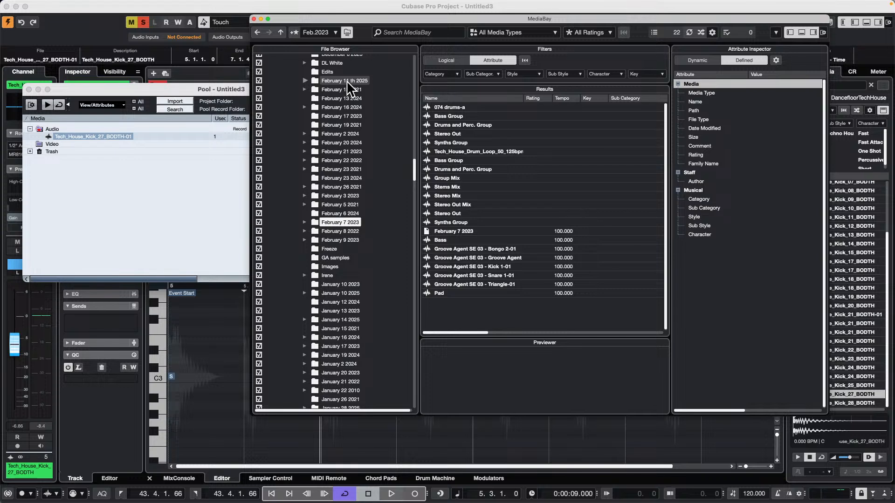
click(345, 81)
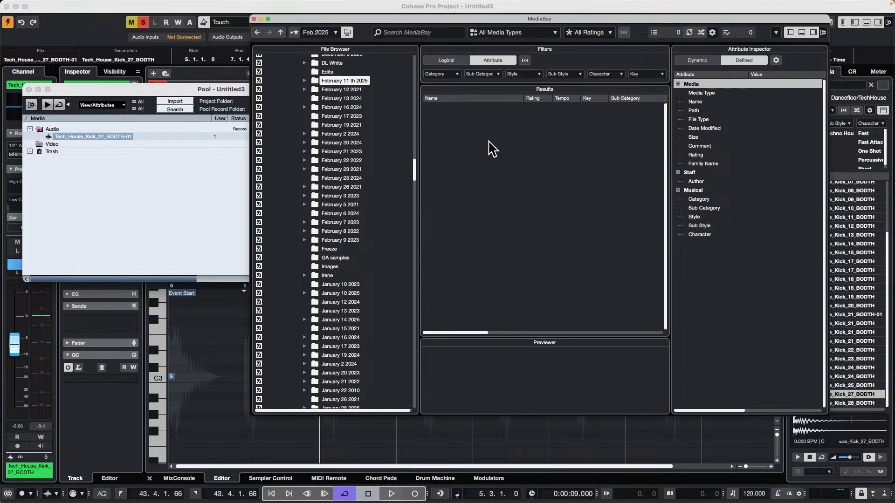
Expand the February 11 th 2025 folder and rescan its Audio subfolder from disk
click(304, 80)
click(338, 90)
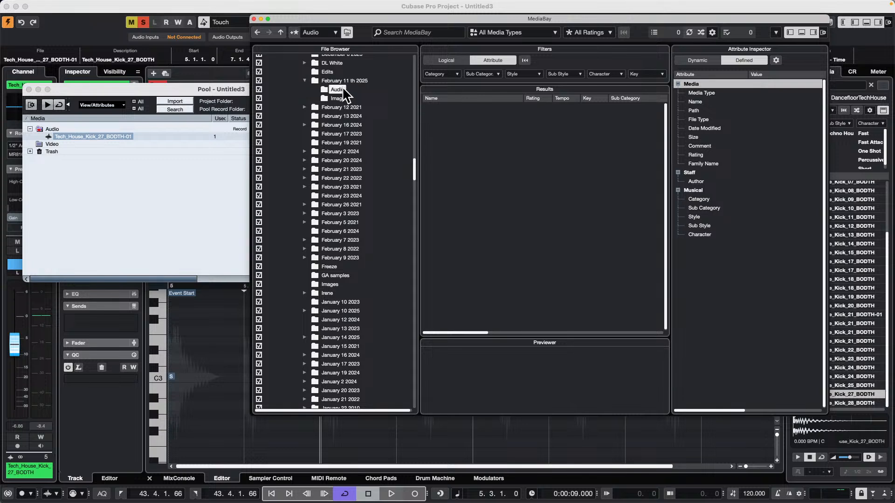
right_click(343, 90)
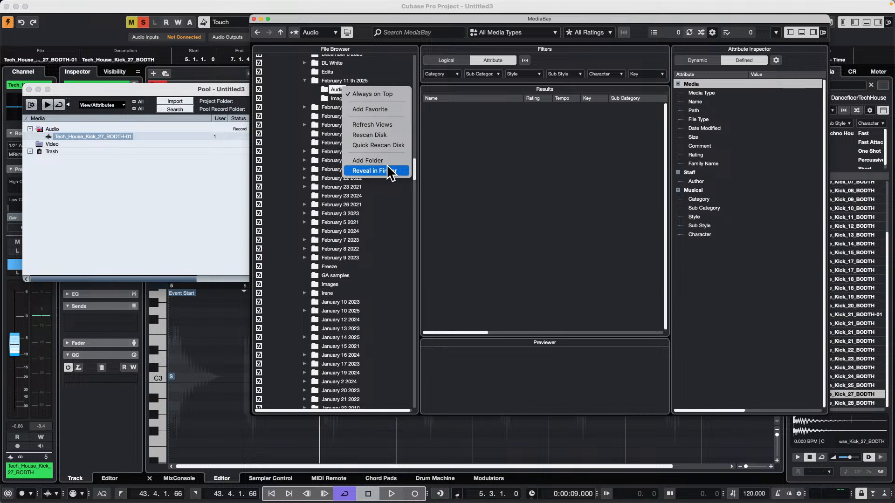
click(388, 135)
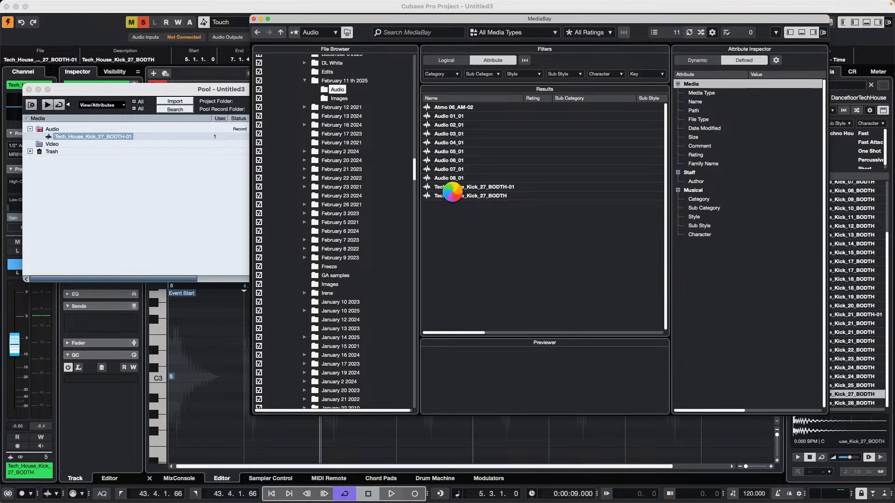
Compare the attributes of the Tech_House_Kick_27_BODTH-01 and Tech_House_Kick_27_BODTH files in the results
click(454, 196)
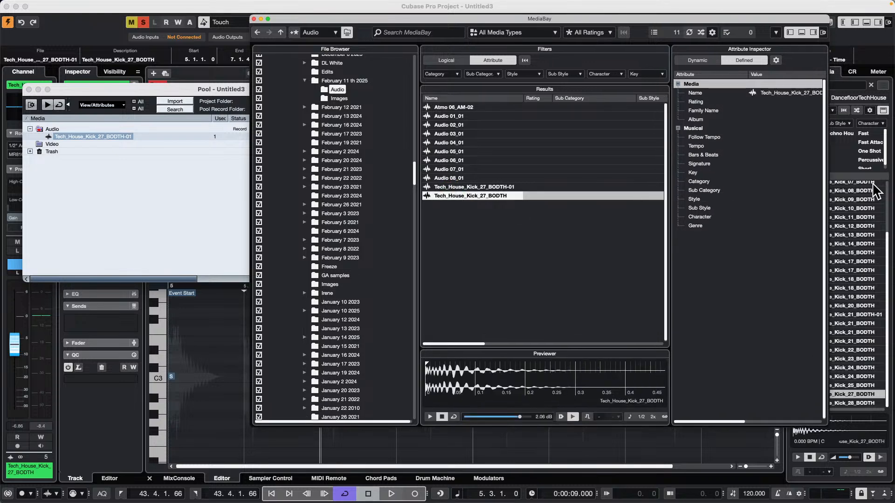
click(492, 186)
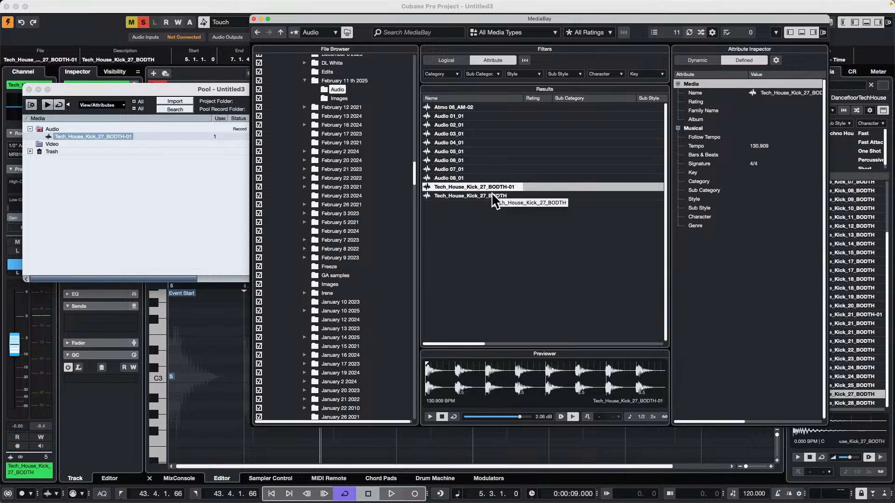
click(493, 196)
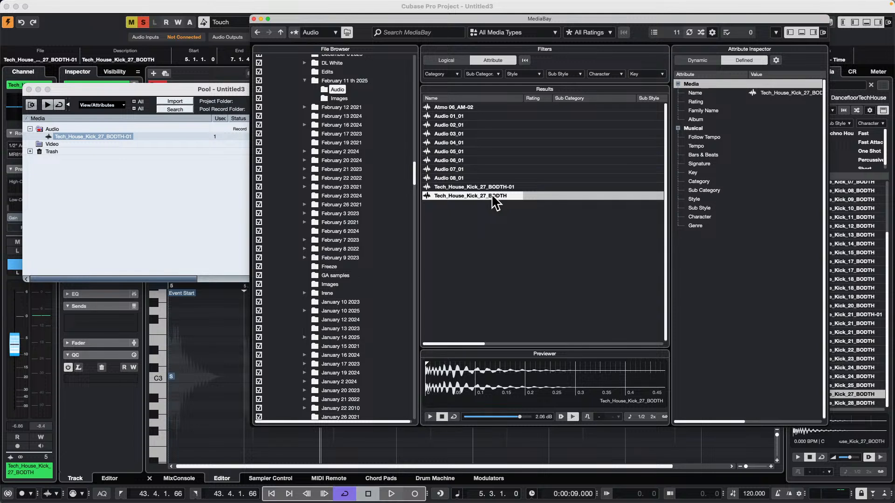
Set the Tempo attribute of the Tech_House_Kick_27_BODTH file to 99 in the Attribute Inspector
click(773, 148)
click(773, 147)
click(774, 146)
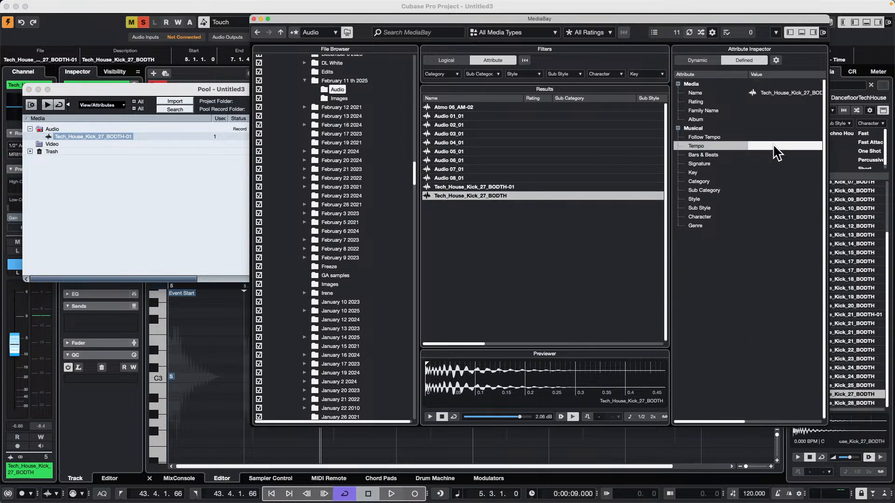
double_click(774, 146)
key(BackSpace)
double_click(764, 145)
text(99)
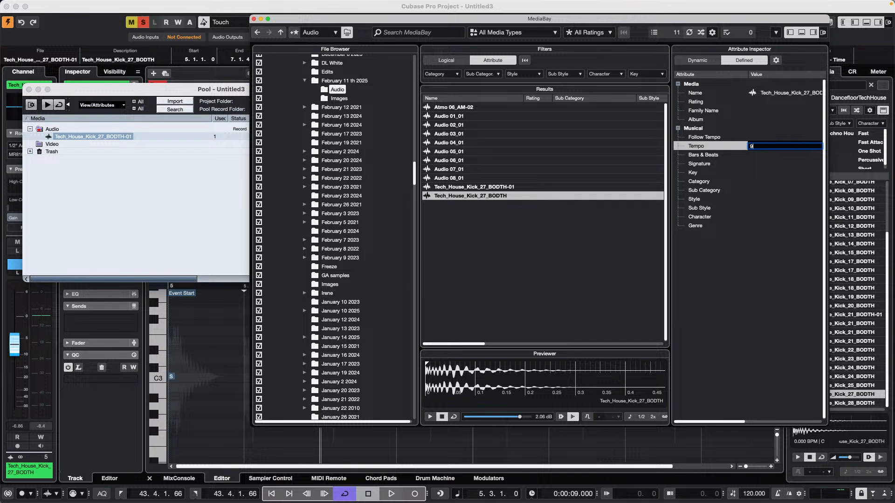
key(Return)
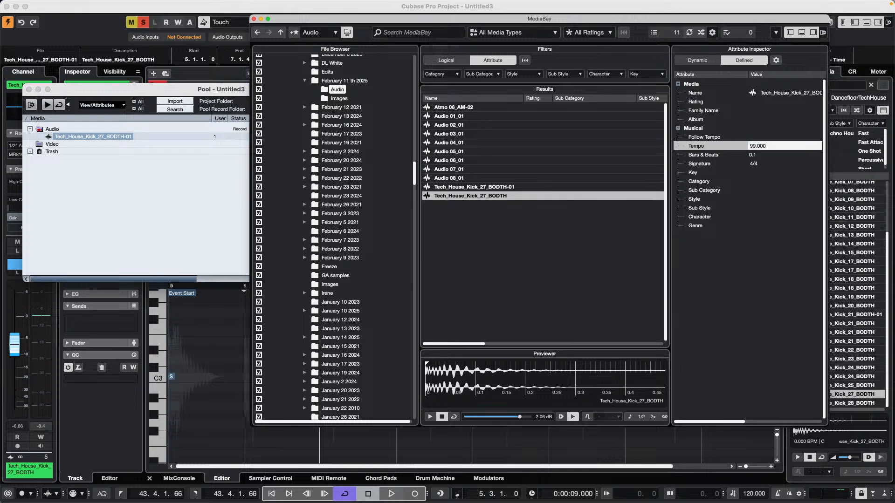
Try Bars & Beats values of 2.3 and 1.1 for the Tech_House_Kick_27_BODTH file
click(769, 156)
click(766, 156)
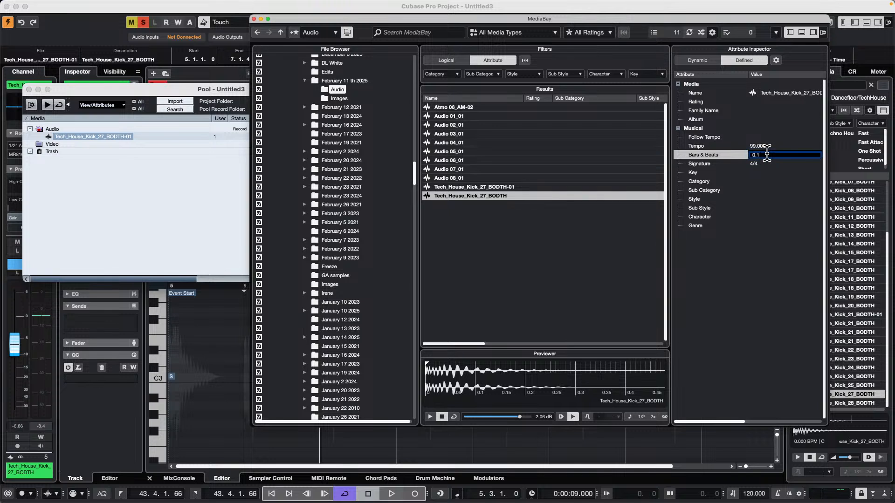
text(1)
key(Return)
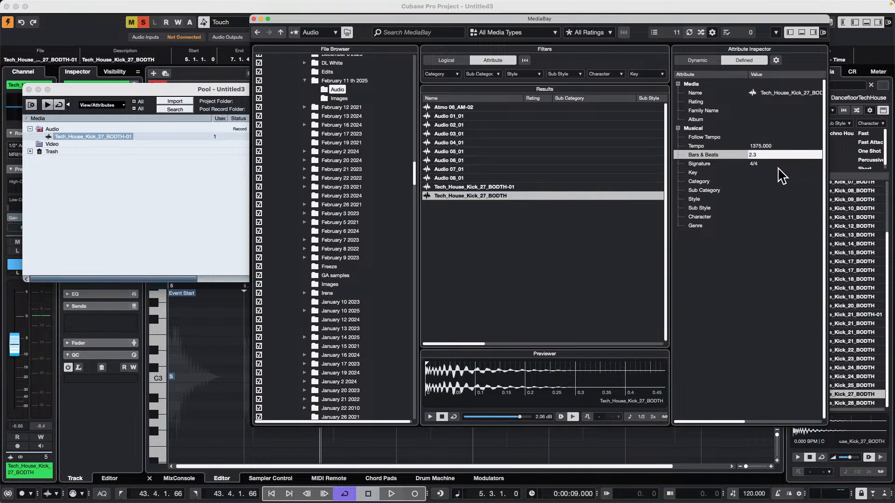
double_click(765, 155)
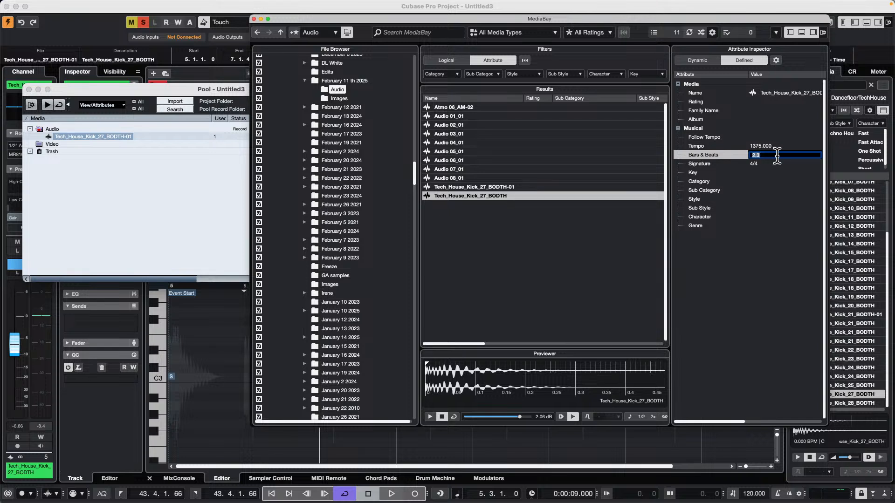
text(1.1)
key(Return)
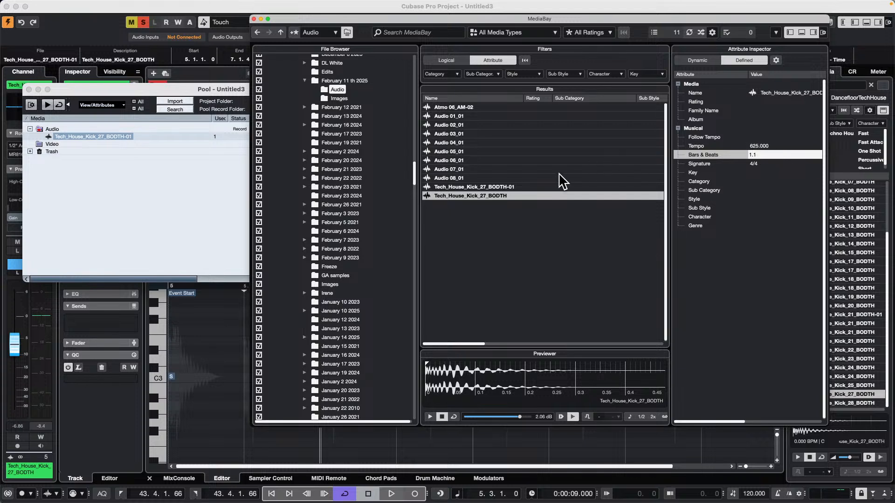
Set the Tempo attribute of the Tech_House_Kick_27_BODTH file to 90, and close the MediaBay and Pool windows
click(766, 146)
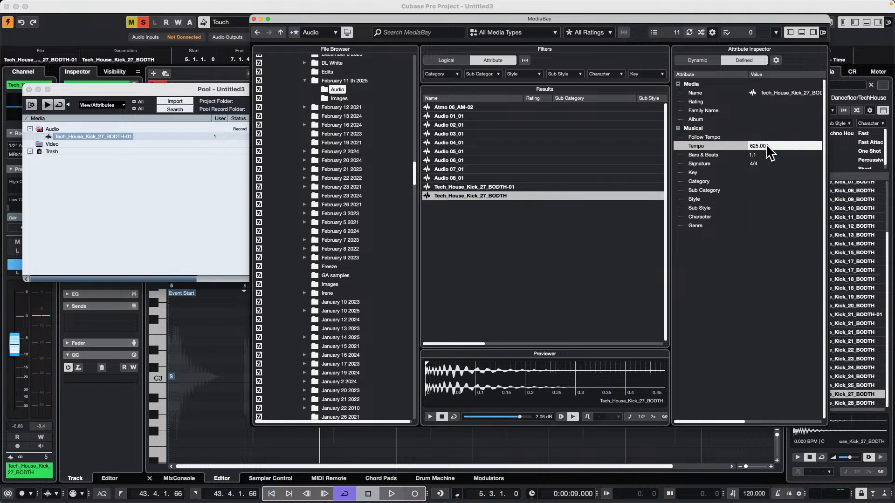
double_click(766, 146)
text(90)
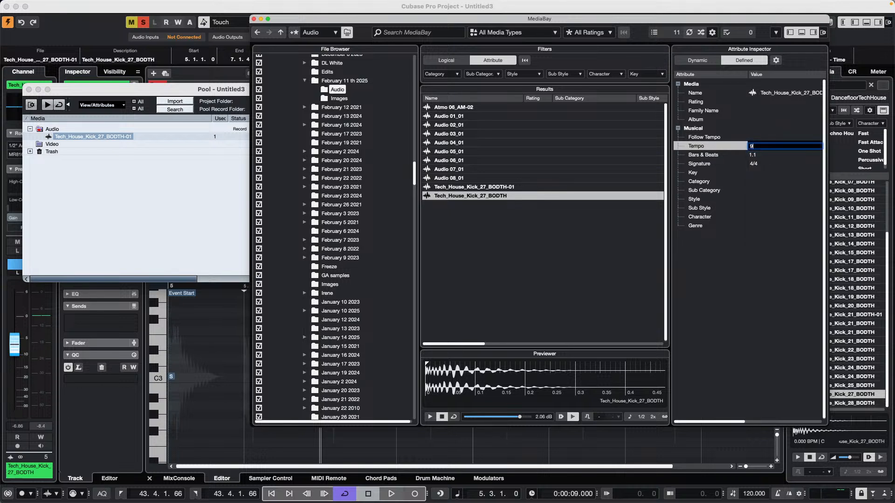
key(Return)
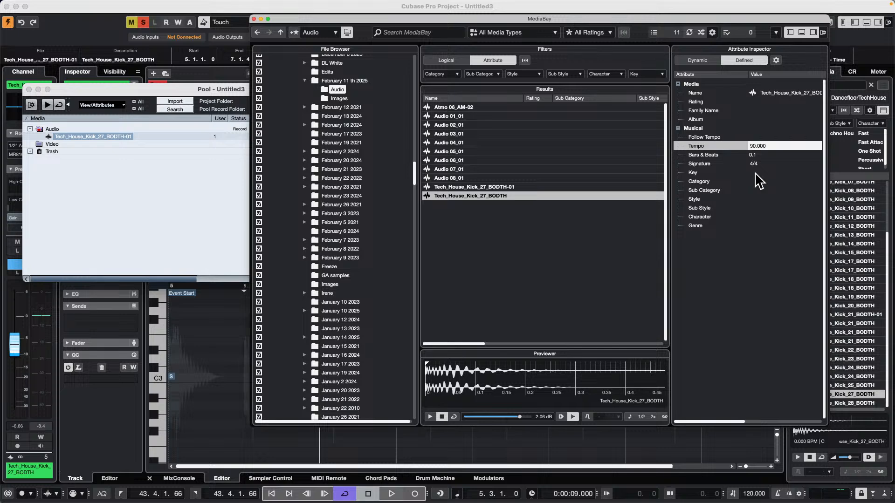
click(254, 19)
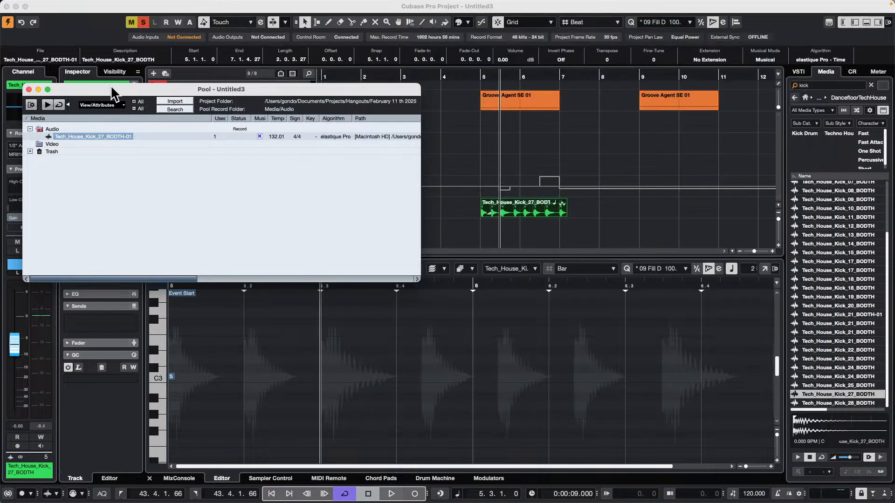
click(29, 89)
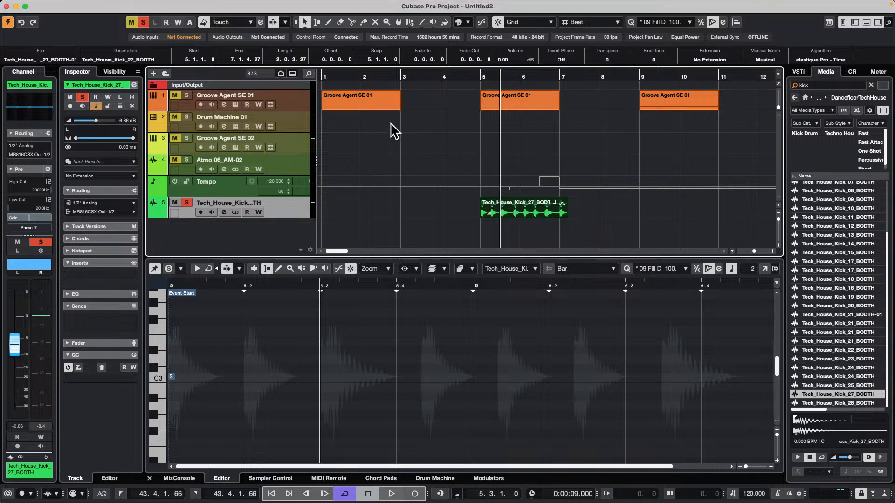
click(61, 5)
mouse_move(98, 207)
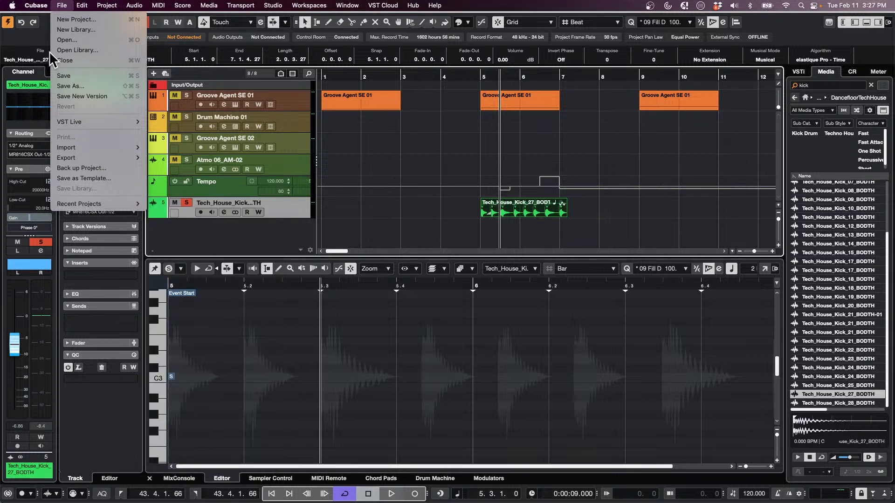
click(89, 40)
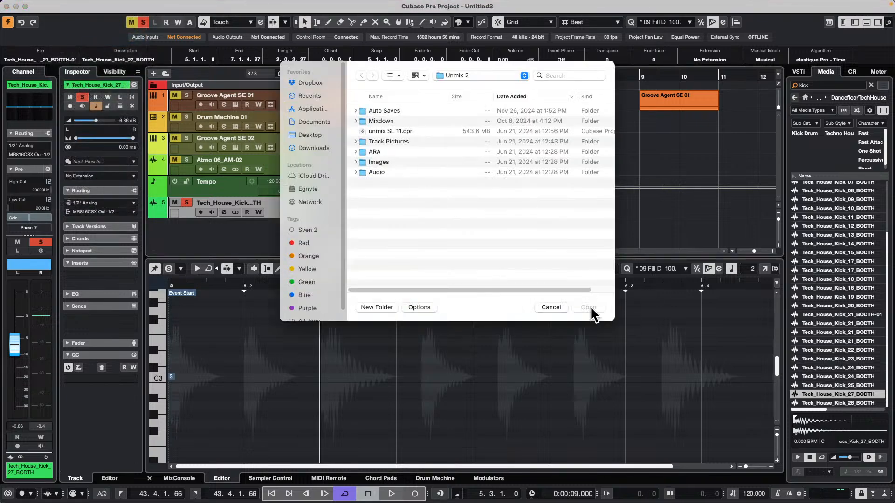
click(551, 308)
click(62, 5)
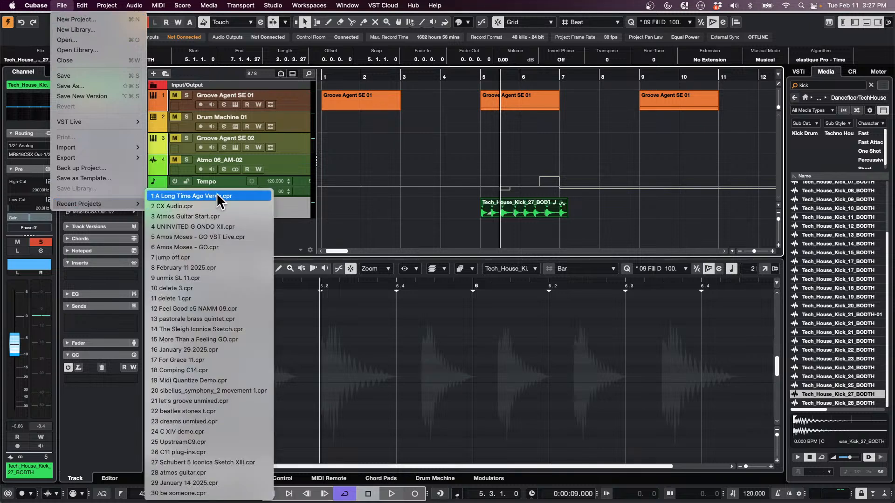
click(68, 19)
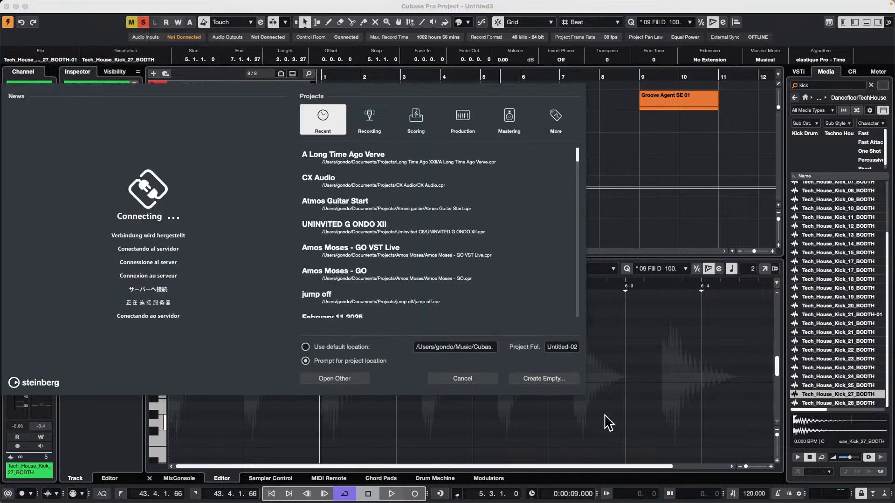
click(571, 381)
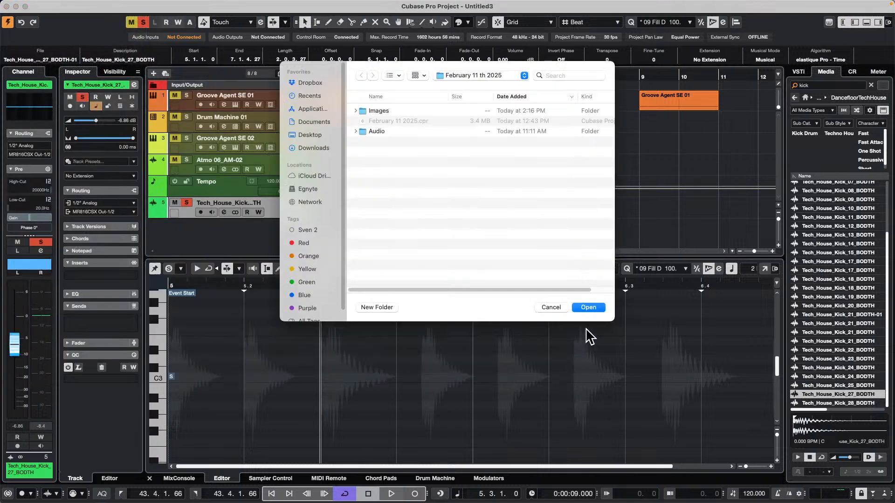
click(552, 308)
Open the recent project CX Audio.cpr
mouse_move(4, 6)
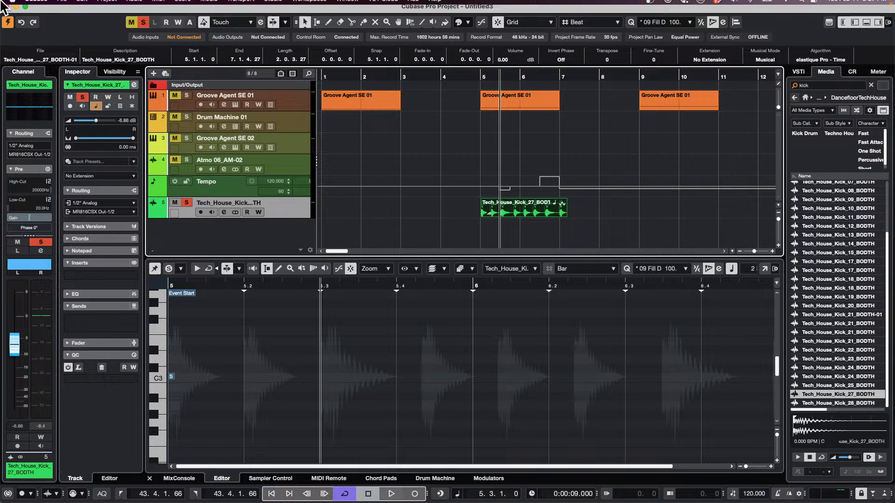
click(62, 5)
mouse_move(124, 204)
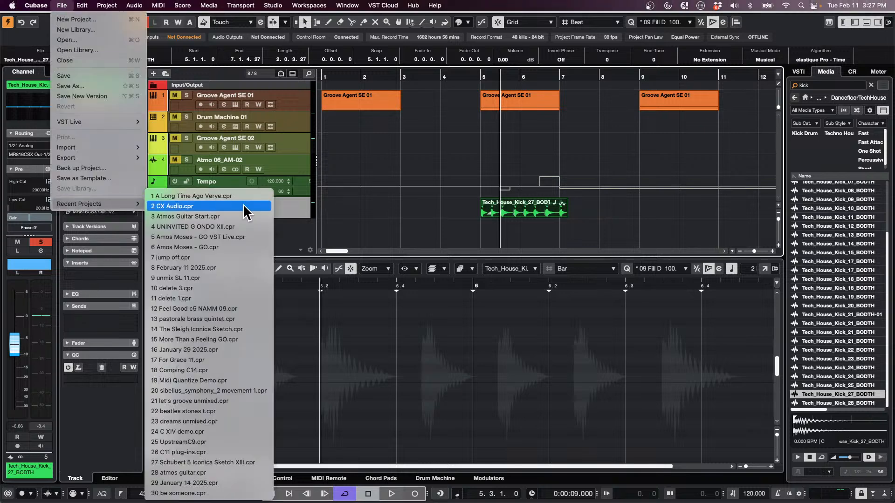
click(244, 206)
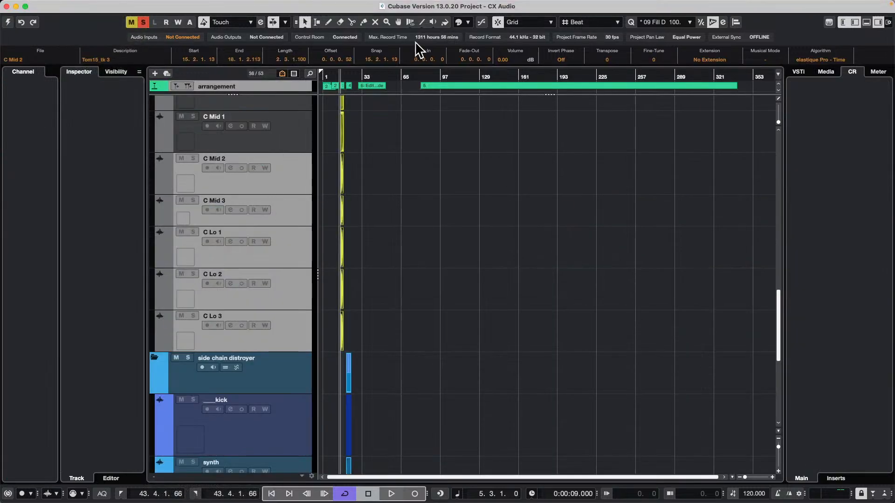
Select the Hi Tom event in the drum recordings at bar 8 and play its range as a loop
drag(350, 75, 311, 73)
key(h)
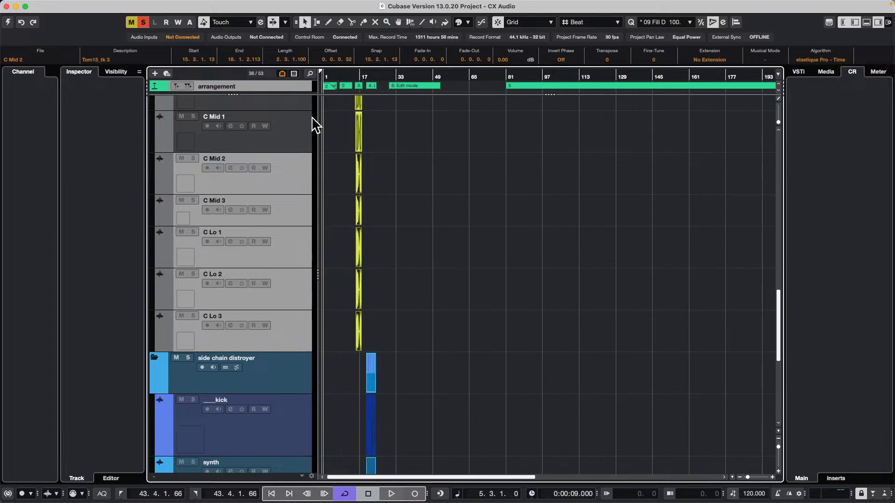
key(h)
key(h)
scroll(348, 159, up, 10)
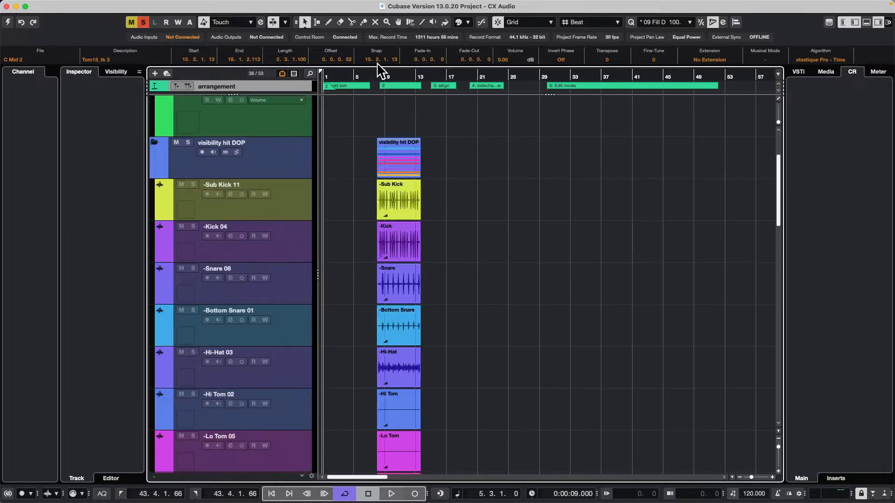
drag(380, 70, 396, 124)
scroll(673, 236, down, 10)
scroll(675, 238, up, 3)
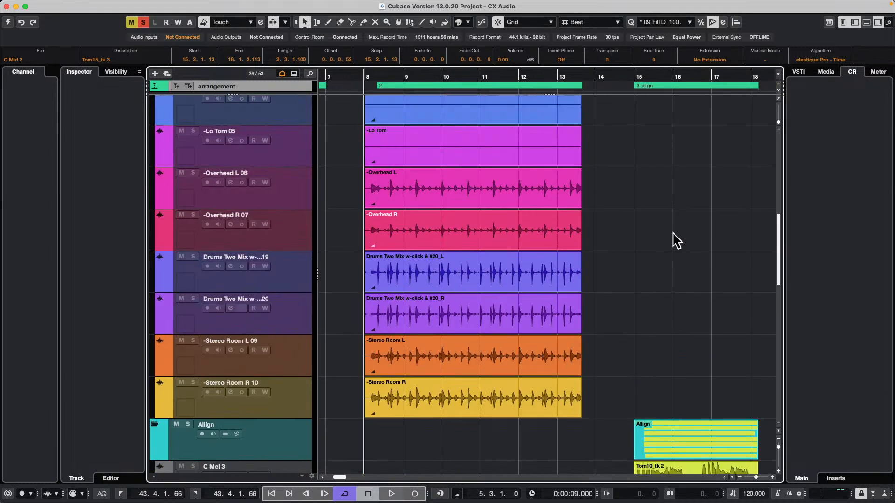
click(411, 111)
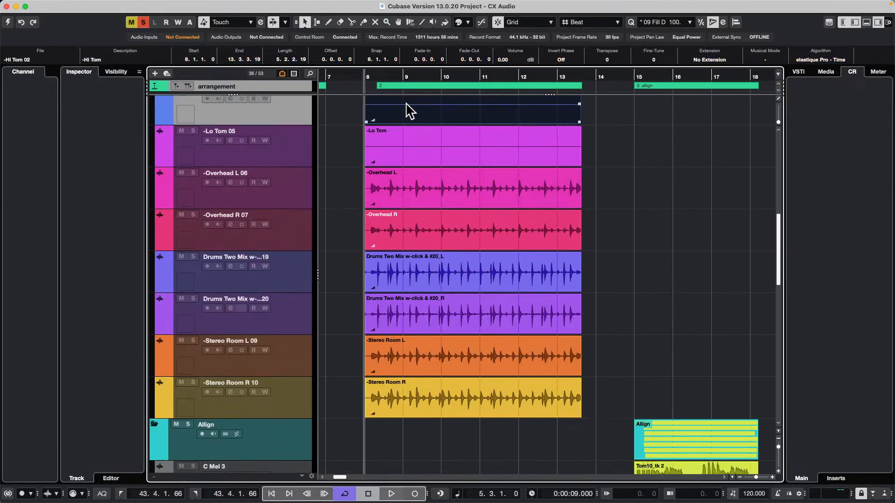
key(shift+g)
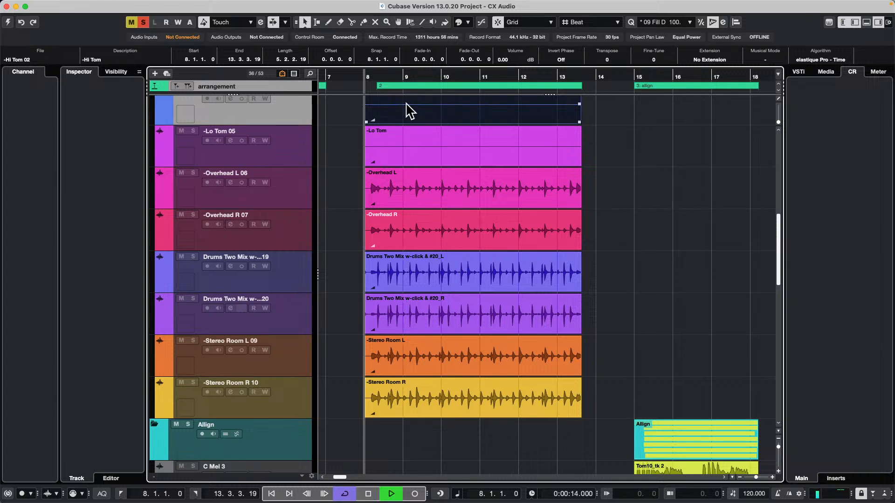
Activate the CX Audio project and lower the Control Room main level to -11.8 dB while playing the drums from bar 8
click(7, 22)
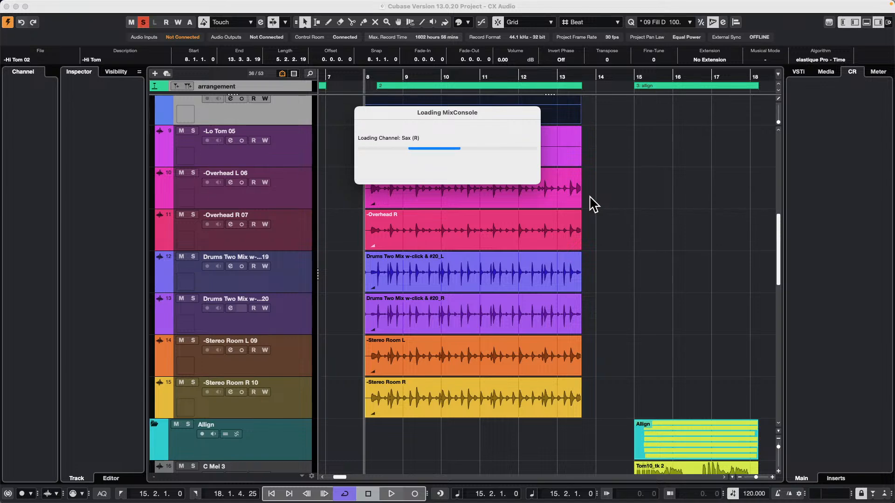
key(space)
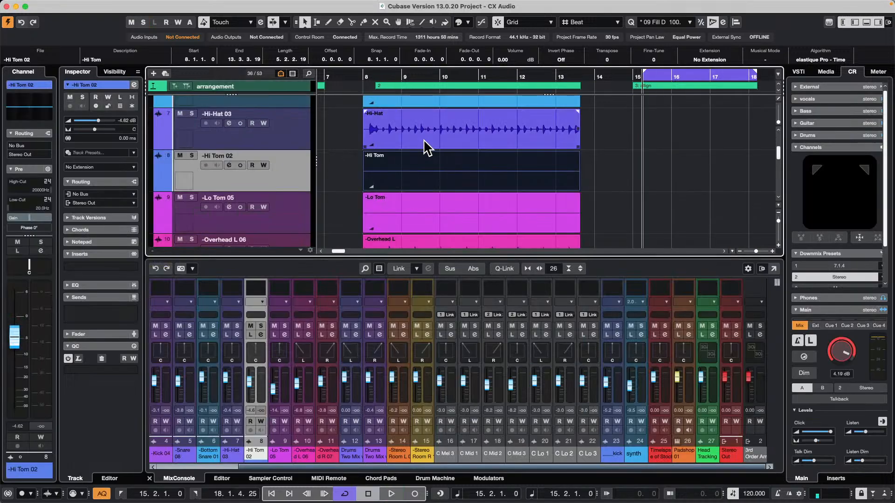
click(372, 75)
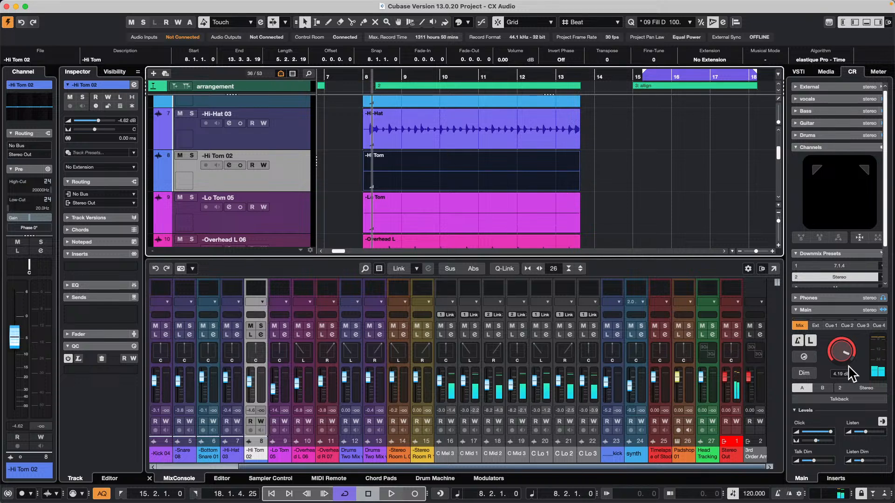
mouse_move(846, 364)
mouse_down()
mouse_move(839, 410)
mouse_move(834, 377)
mouse_up()
key(space)
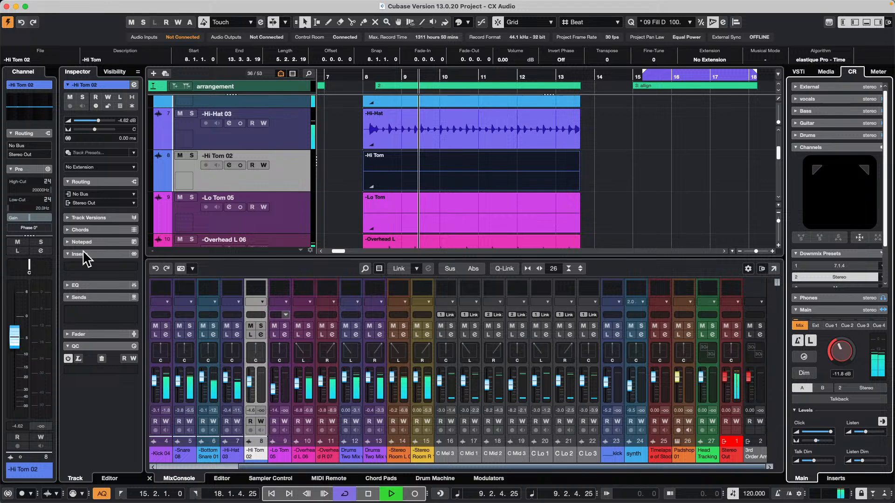
Select the Sub Kick event and set the locators to its range
click(546, 179)
scroll(473, 163, up, 5)
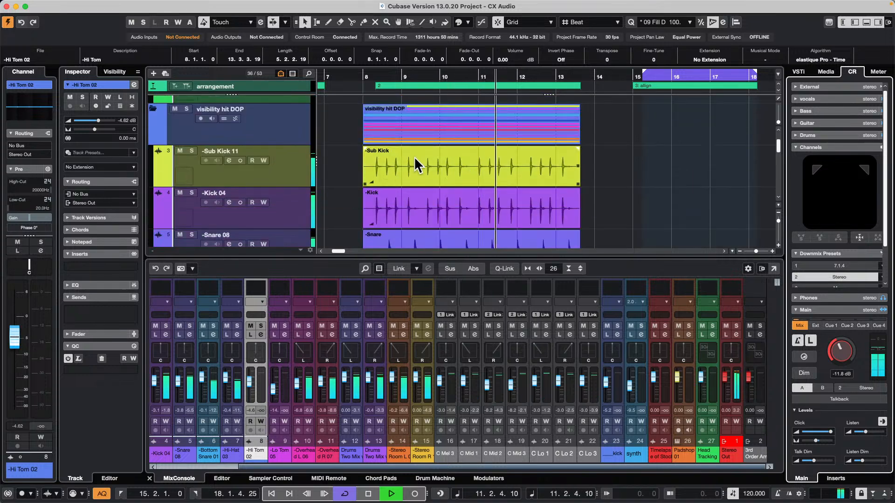
click(357, 156)
click(425, 212)
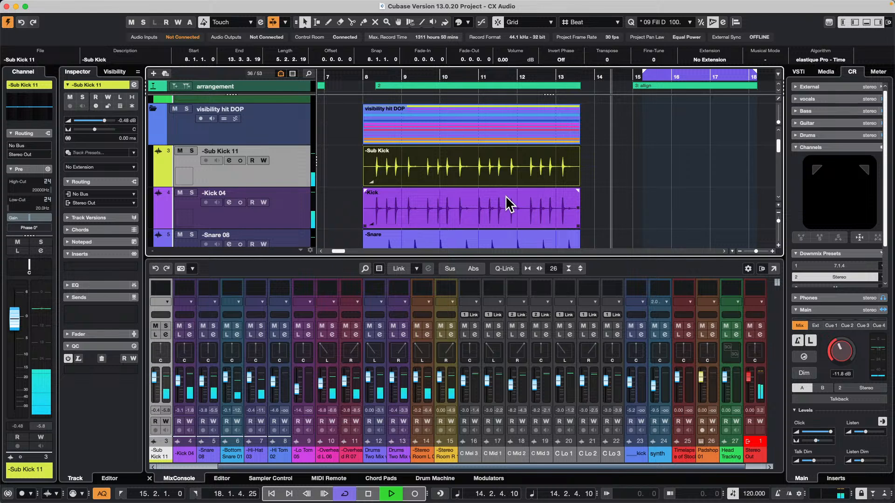
key(p)
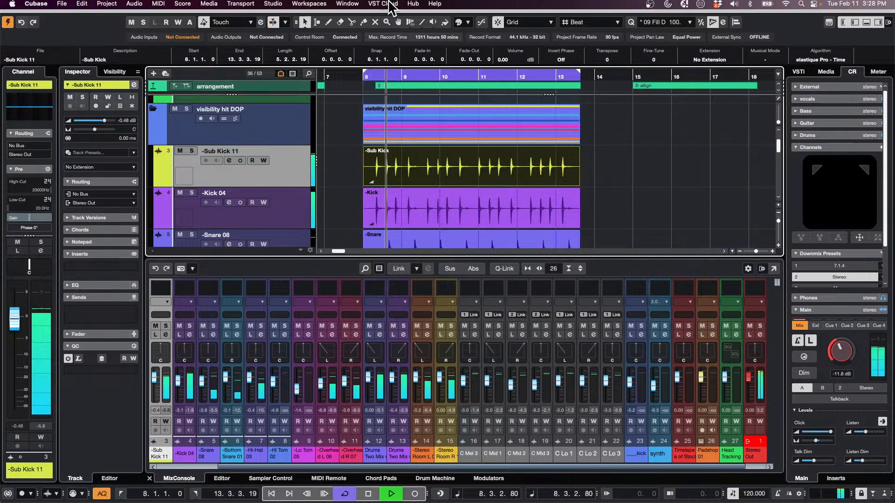
Analyze the Sub Kick event with Tempo Detection
click(134, 6)
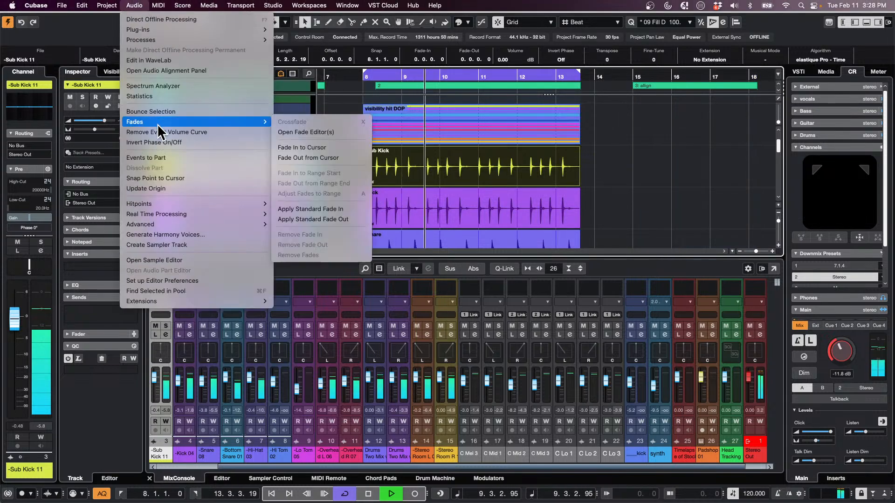
mouse_move(108, 7)
click(141, 169)
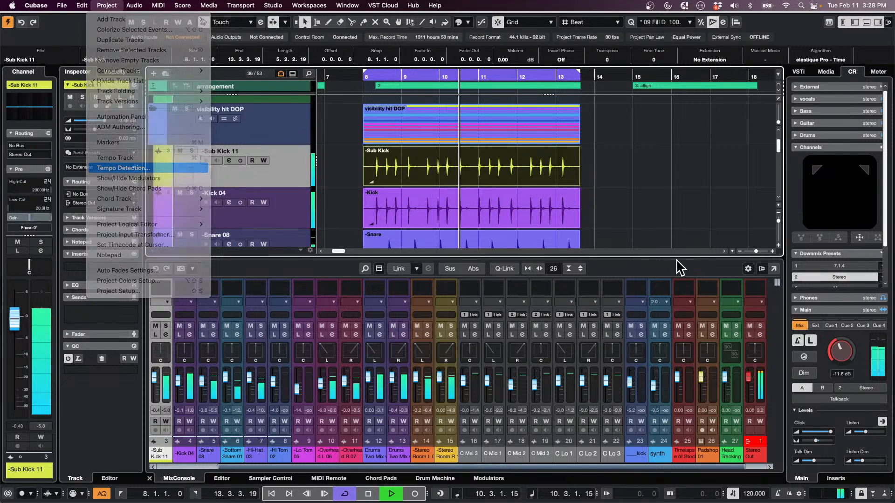
click(720, 294)
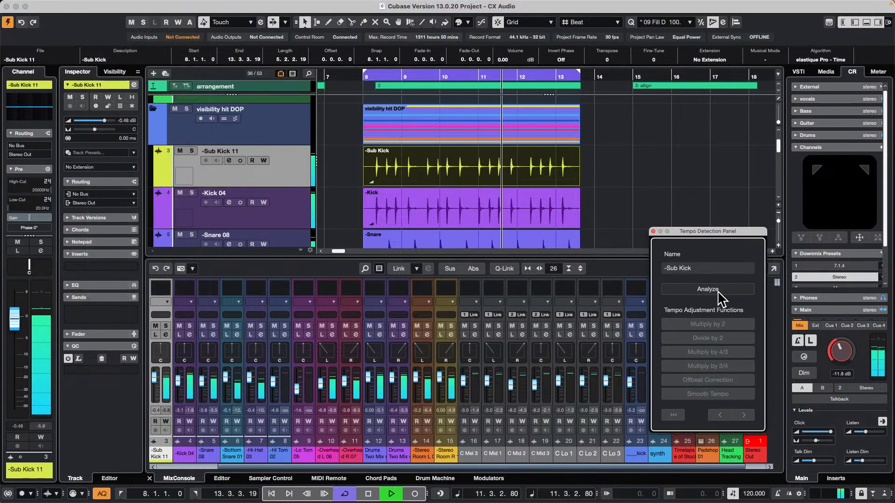
Apply Offbeat Correction to the detected Sub Kick tempo, stop playback and close the Tempo Detection Panel
scroll(449, 124, down, 3)
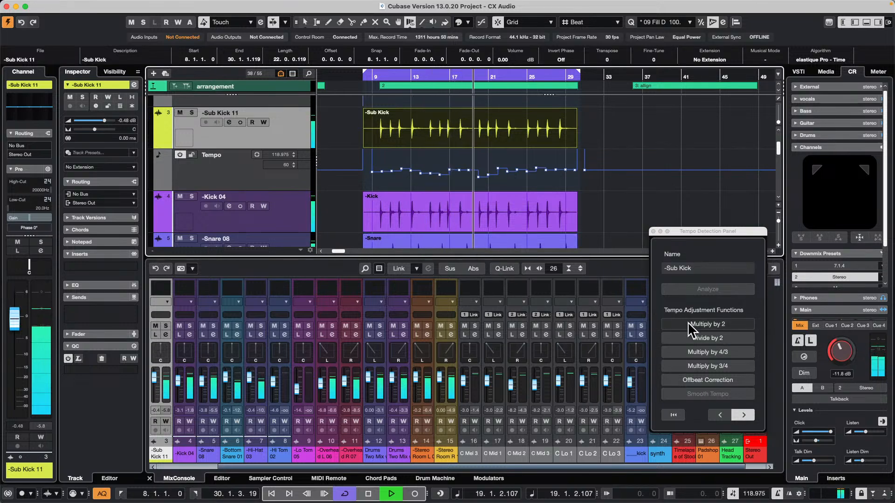
click(728, 381)
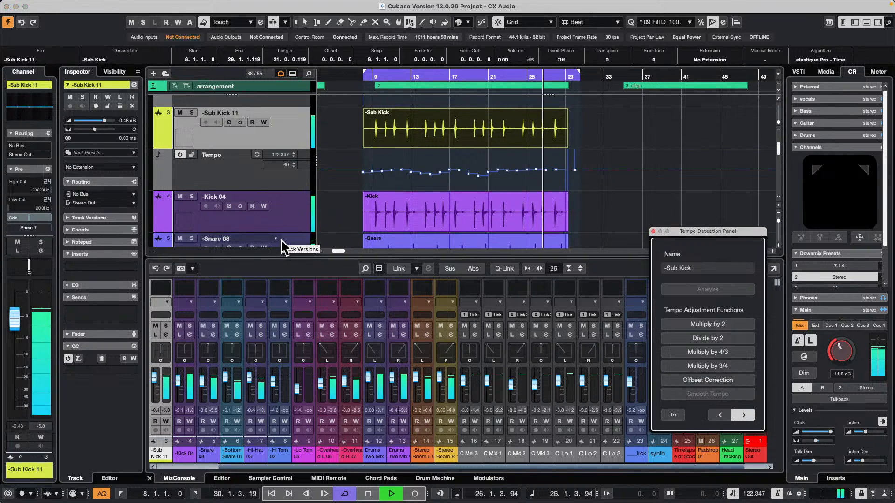
key(space)
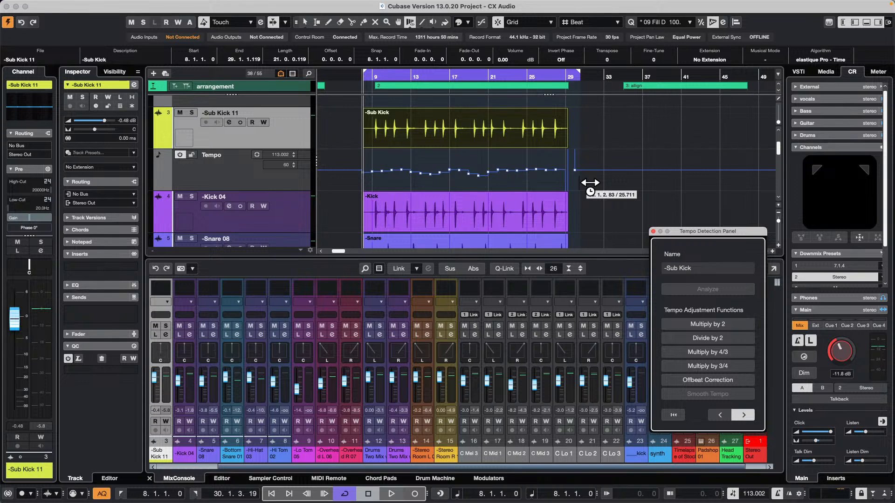
click(654, 232)
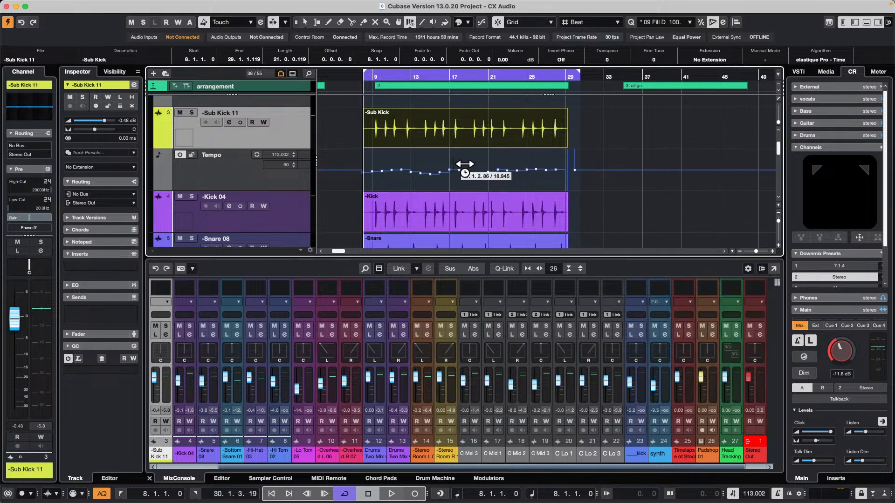
Undo the offbeat correction and the tempo detection
scroll(464, 168, down, 1)
key(super+z)
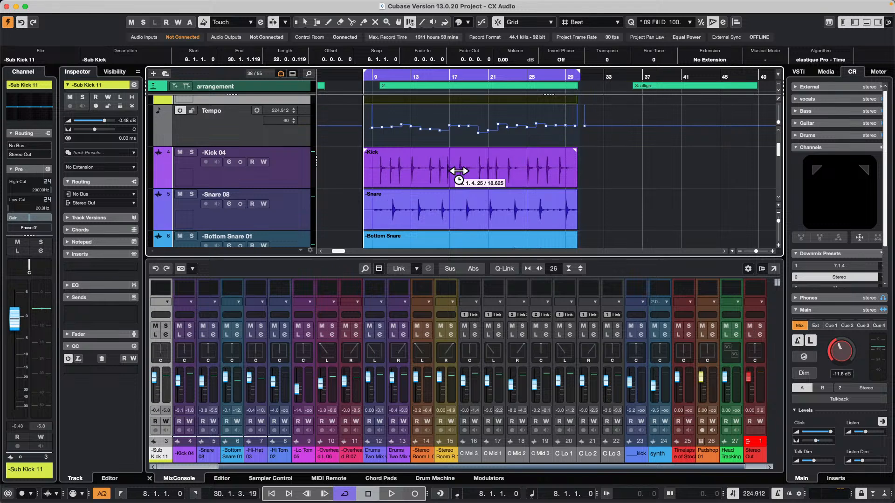
key(super+z)
Play the looped drum section and show the Control Room's insert effects
key(space)
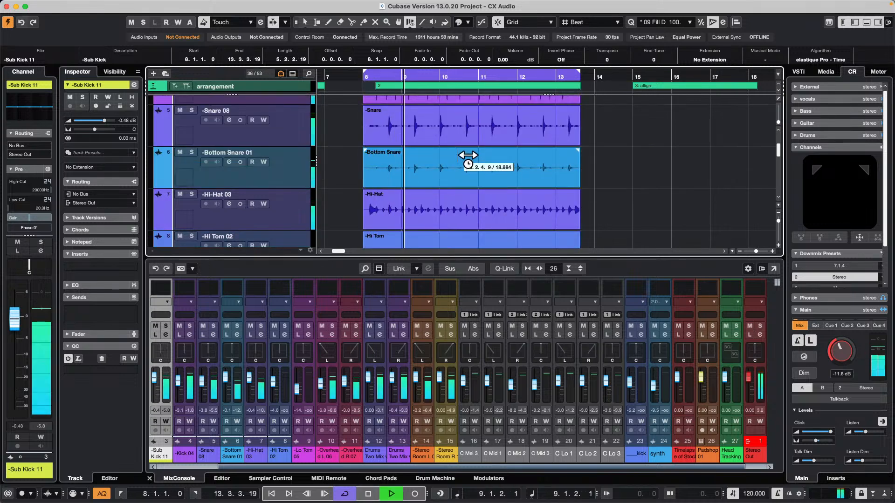
key(g)
key(g)
key(g)
key(g)
key(g)
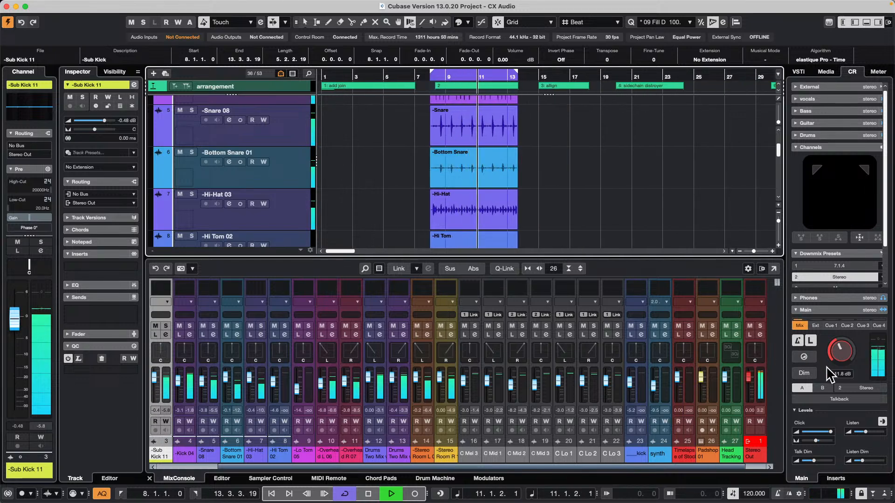
key(g)
key(g)
key(g)
key(g)
key(g)
key(g)
click(836, 478)
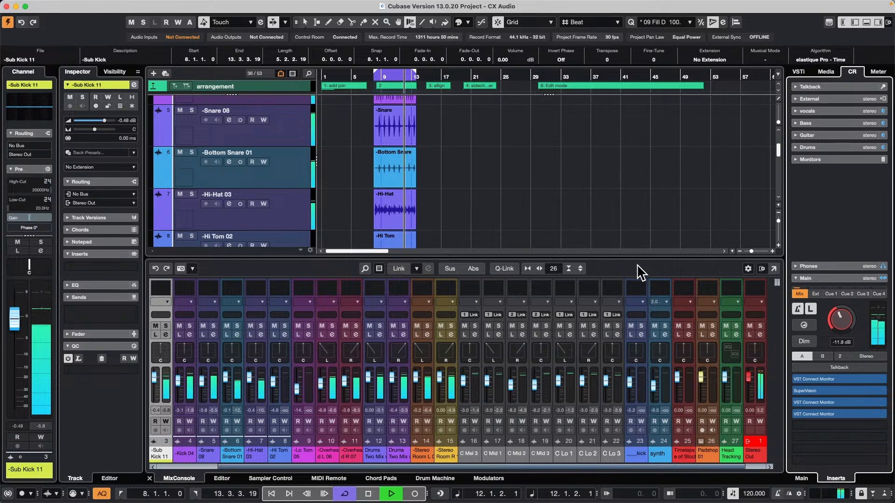
Open the SuperVision plug-in from the Control Room's main inserts while the drum loop plays
key(g)
key(g)
key(g)
key(g)
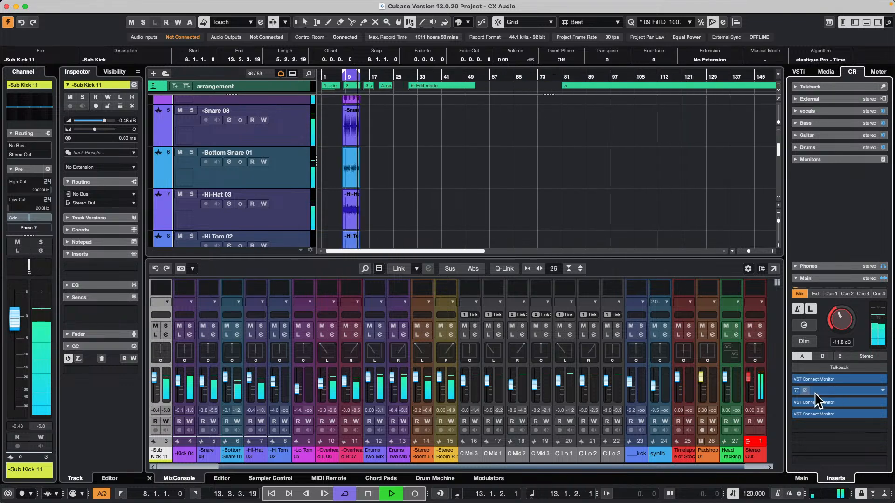
key(g)
key(g)
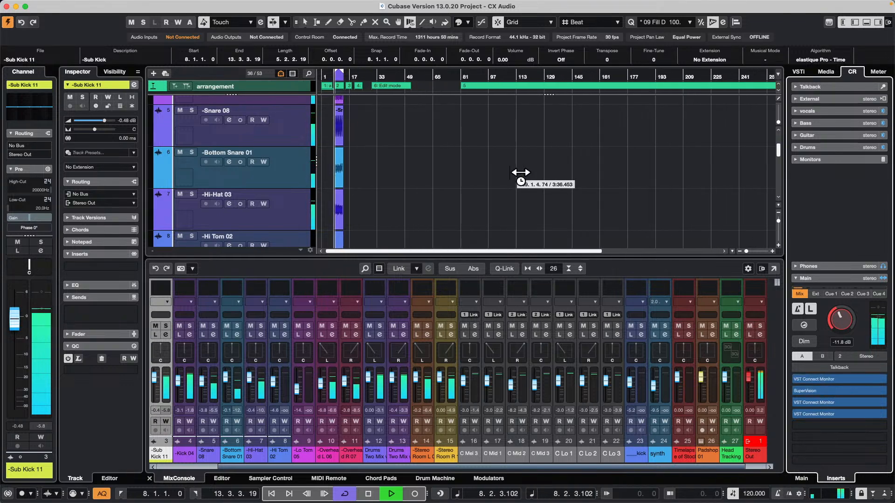
key(space)
key(g)
key(g)
key(space)
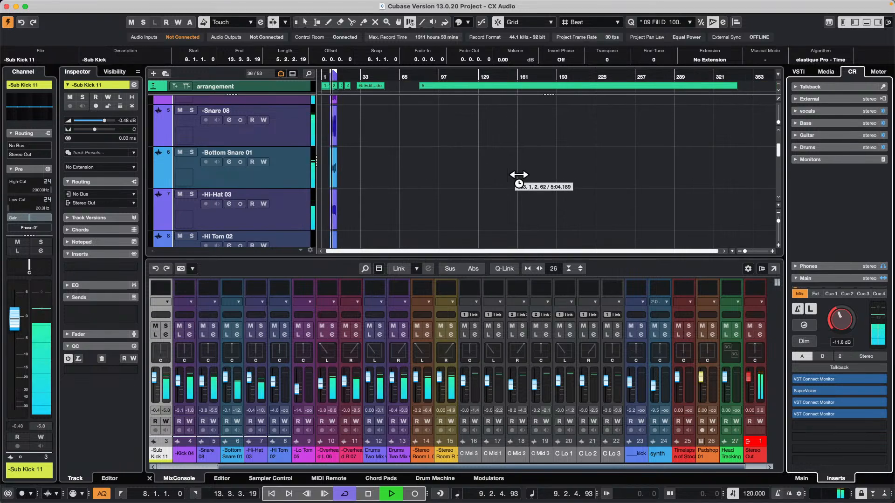
click(844, 389)
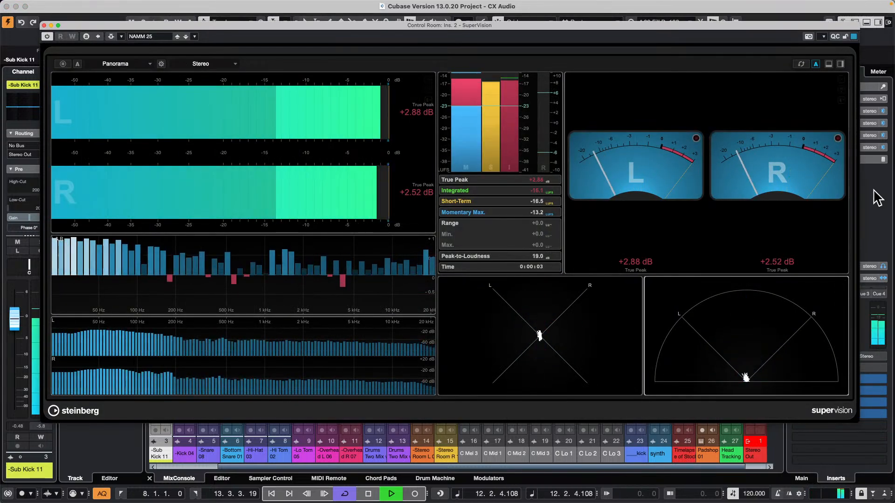
Move the main SuperVision window aside and open the SuperVision insert on the Control Room's Monitors channel
drag(762, 25, 589, 30)
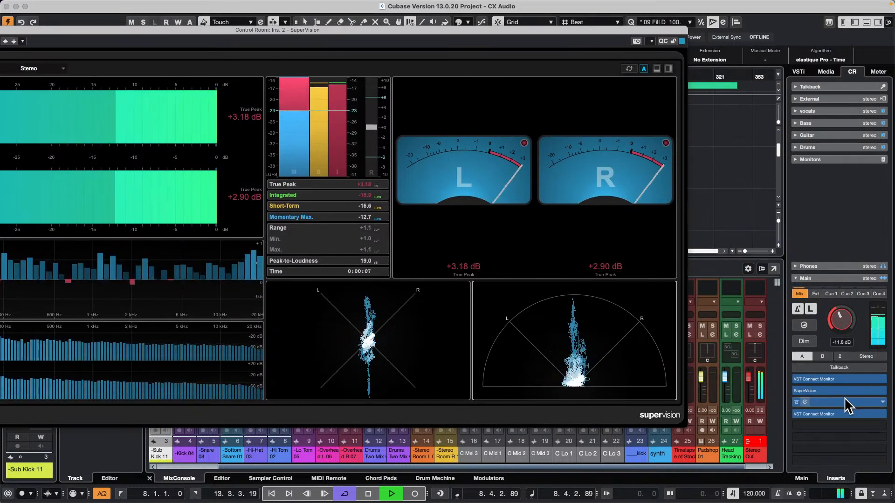
click(838, 159)
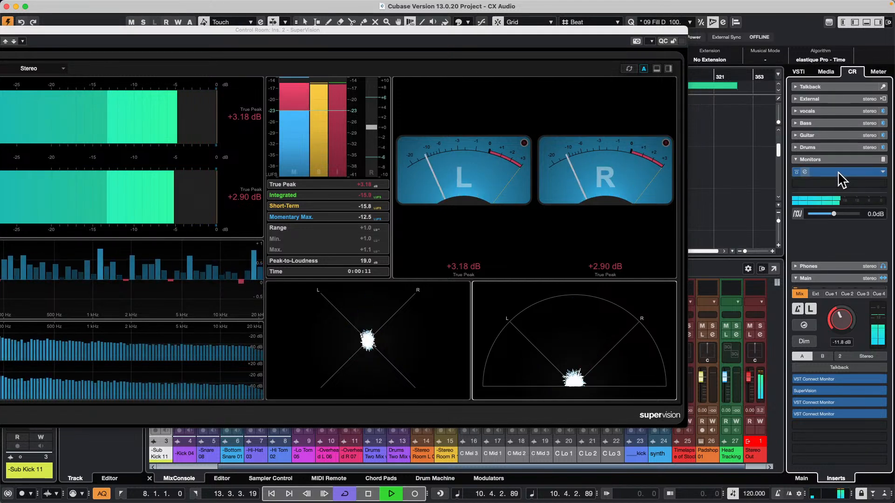
click(838, 171)
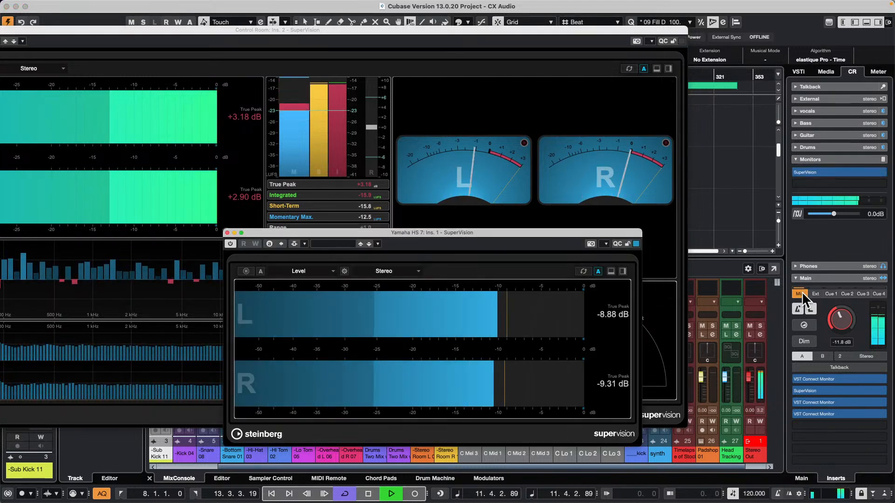
Raise the Control Room level to 0.82 dB, lower it to minus infinity and bring it partway back up while comparing both SuperVision meters
drag(838, 317, 840, 298)
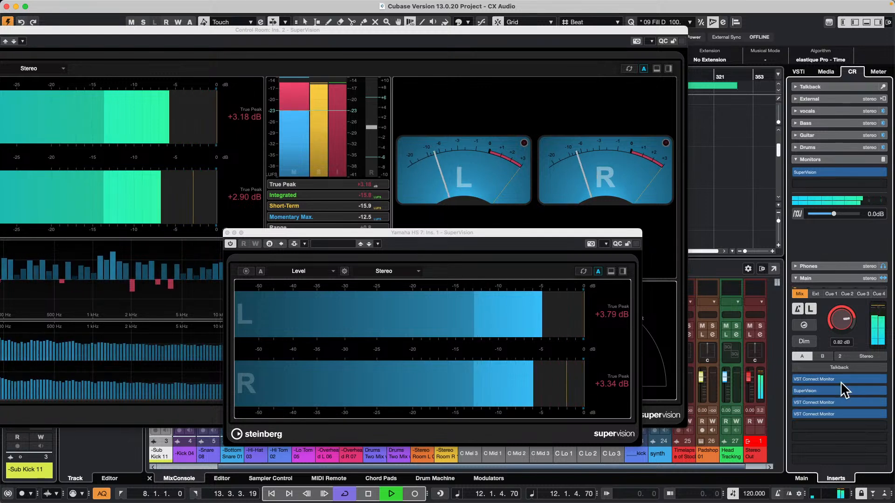
drag(846, 318, 835, 362)
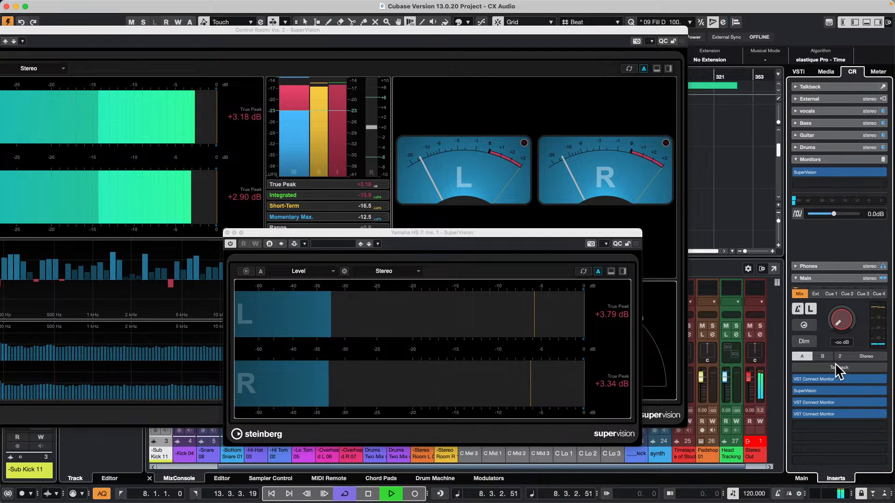
mouse_move(825, 181)
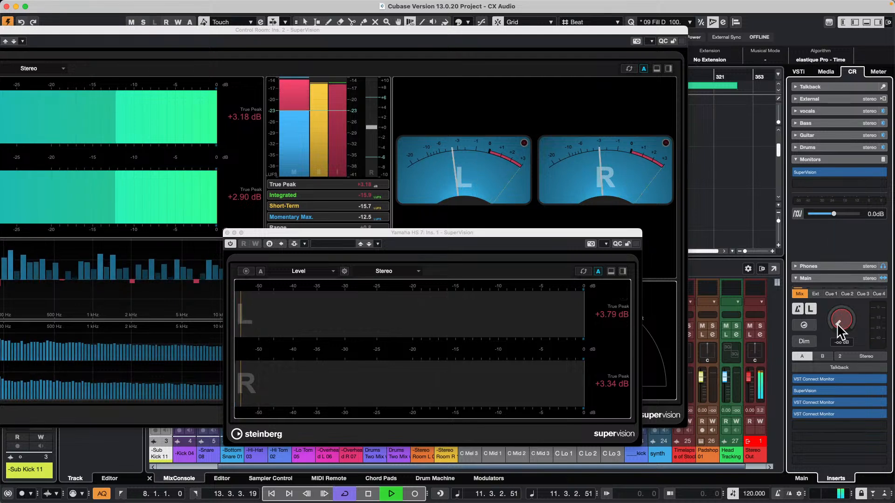
drag(837, 325, 838, 301)
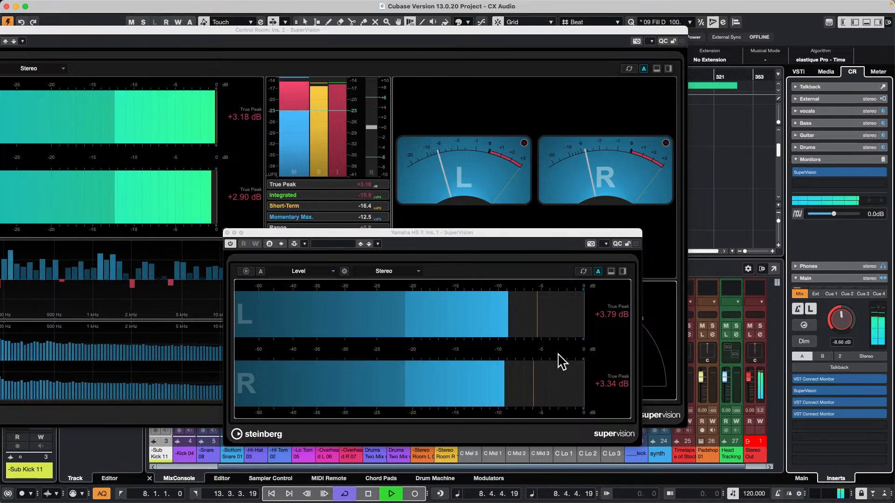
Show the full main-insert SuperVision window, move it aside and bring the monitor SuperVision back to the front
click(84, 41)
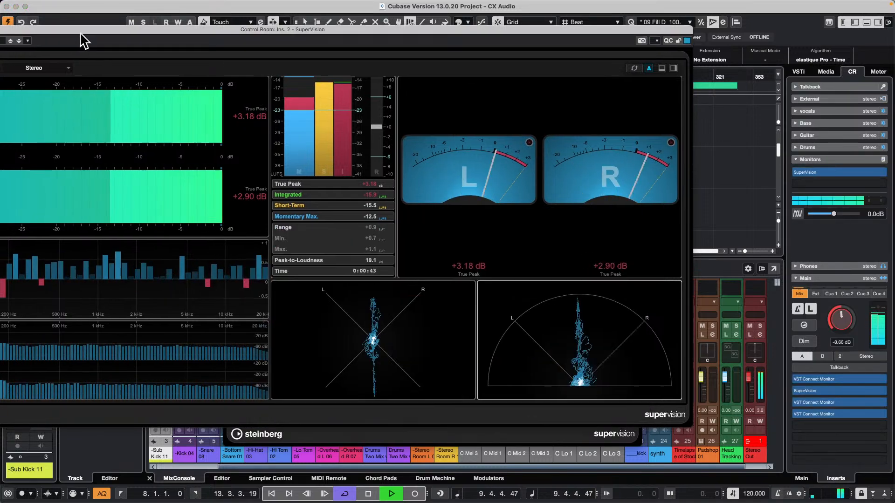
drag(81, 34, 163, 40)
drag(59, 39, 163, 36)
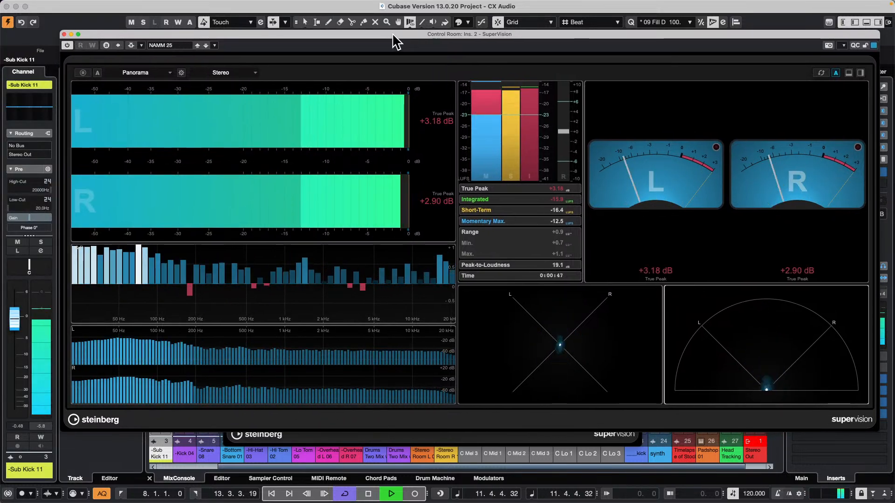
drag(395, 41, 197, 11)
click(548, 439)
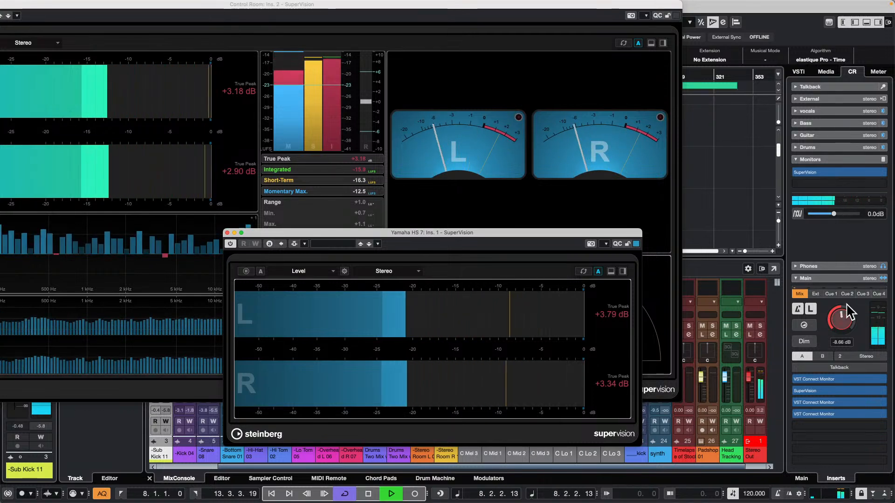
Lower the Control Room level to minus infinity, check the monitor SuperVision insert, and set the level to -9.02 dB
drag(848, 311, 824, 345)
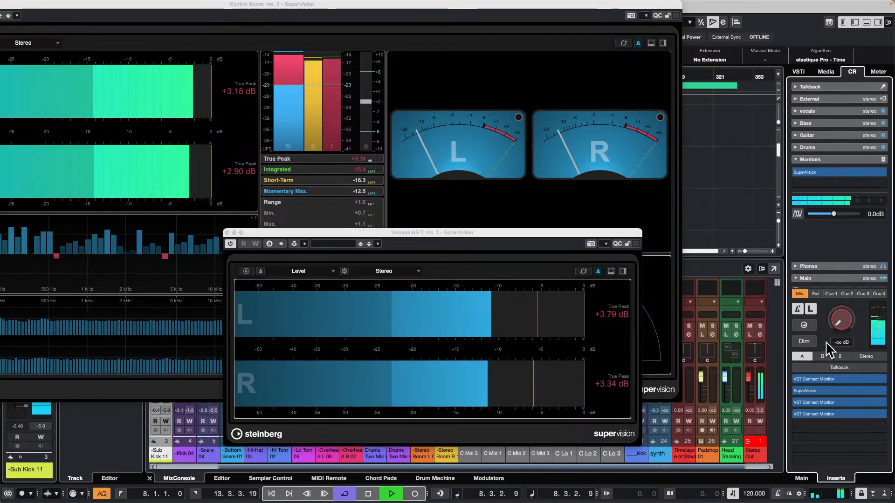
click(828, 168)
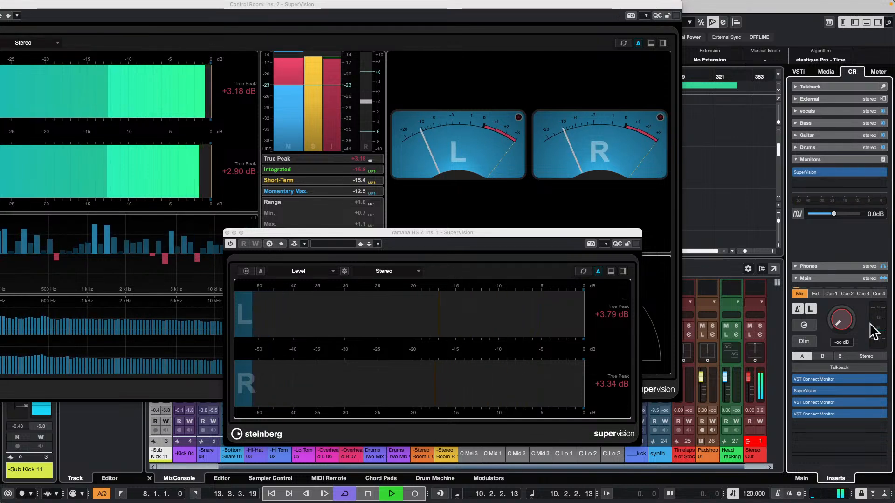
drag(842, 323, 840, 293)
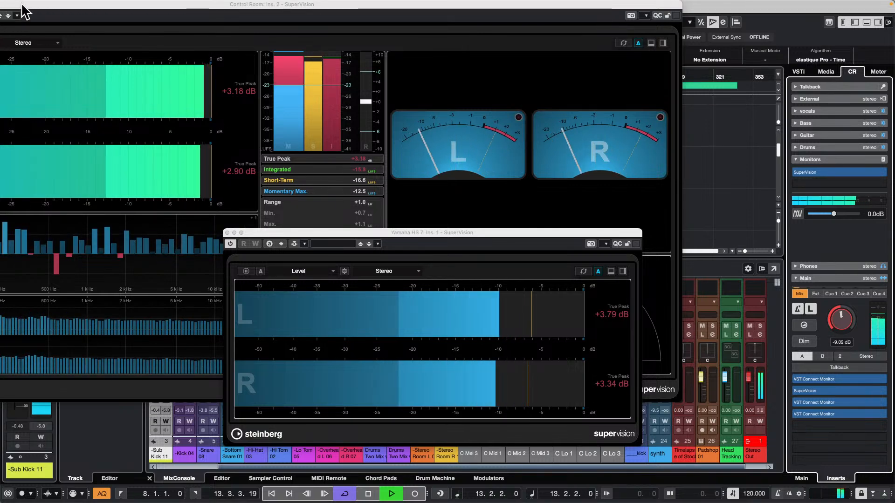
Close the main and monitor SuperVision windows and stop playback
drag(23, 4, 195, 19)
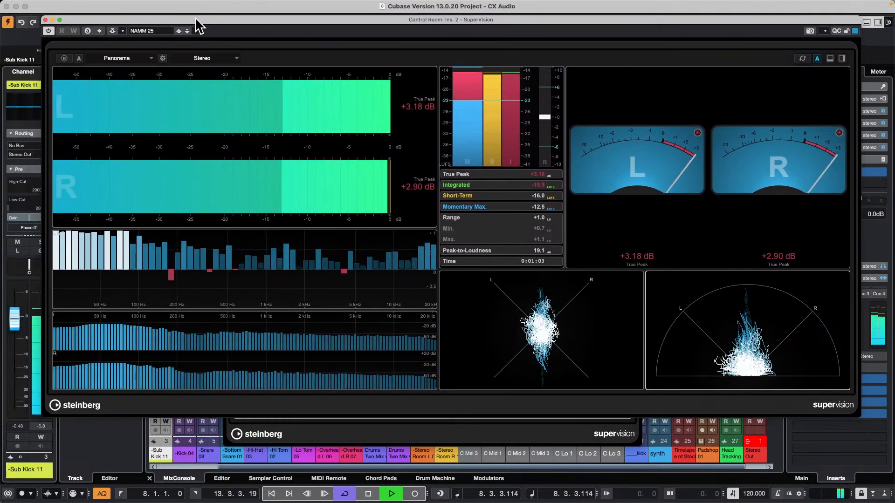
click(45, 19)
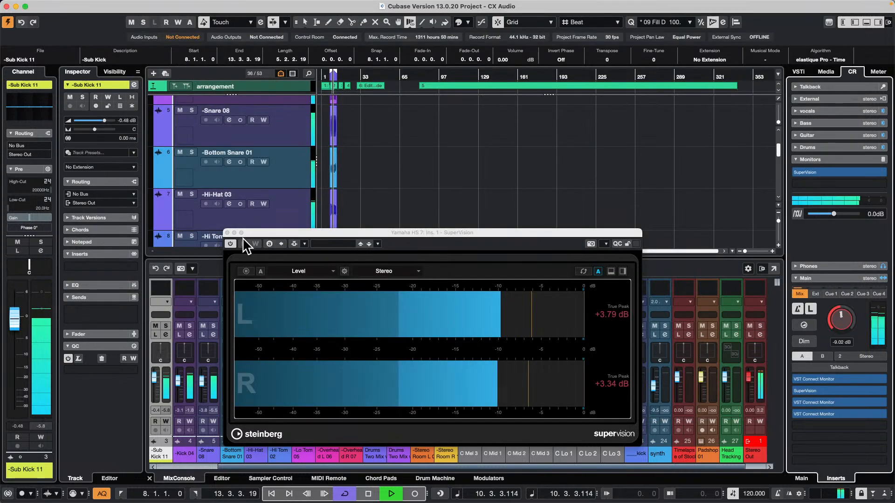
click(228, 232)
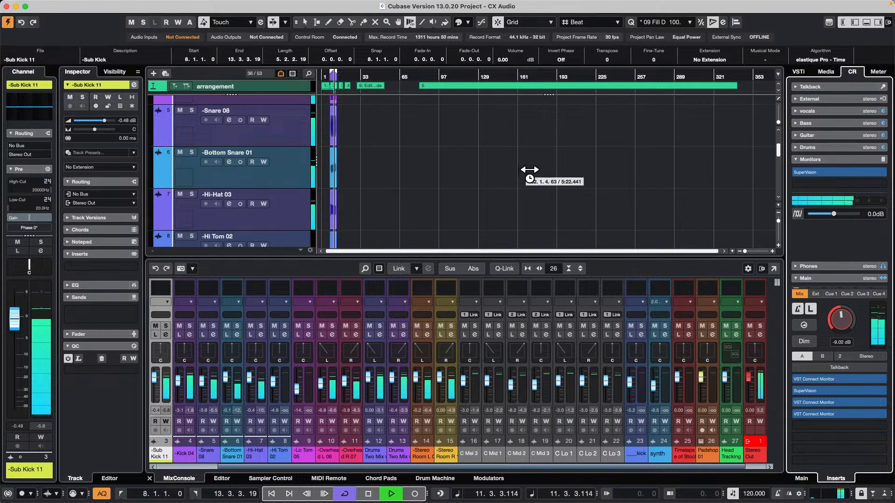
key(space)
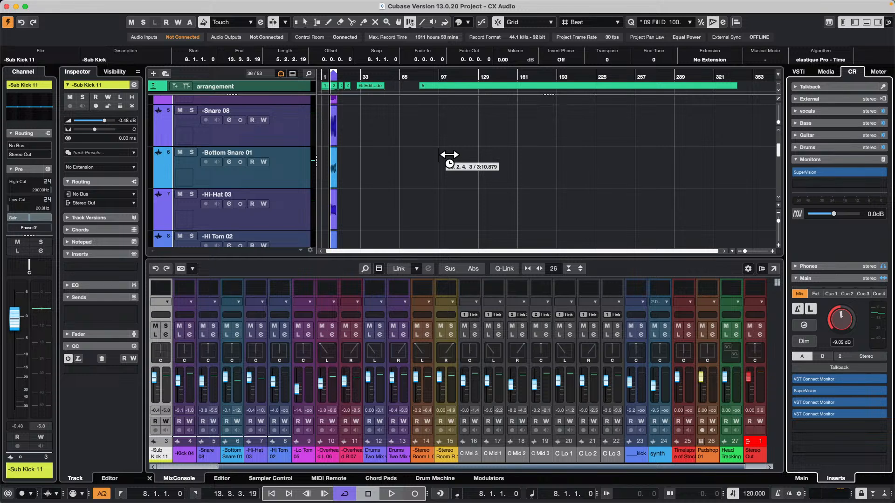
Switch to Steinberg Activation Manager, show its account options, and return to the Cubase project
mouse_move(369, 499)
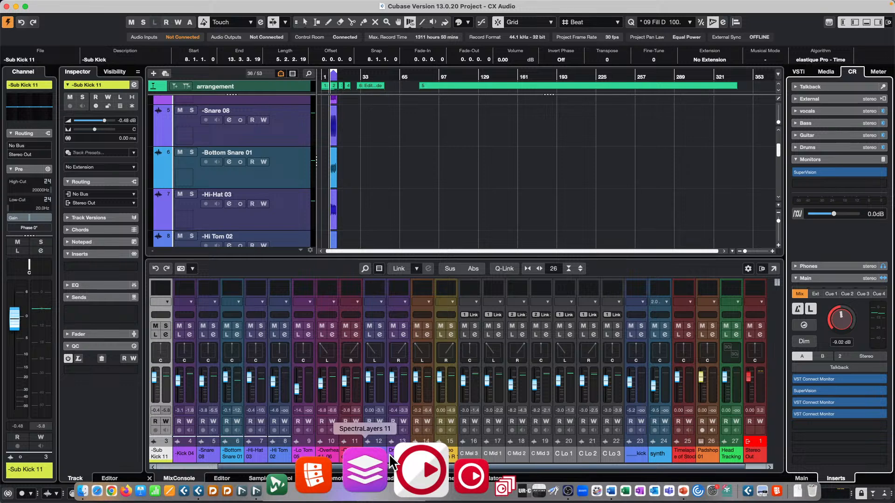
click(412, 470)
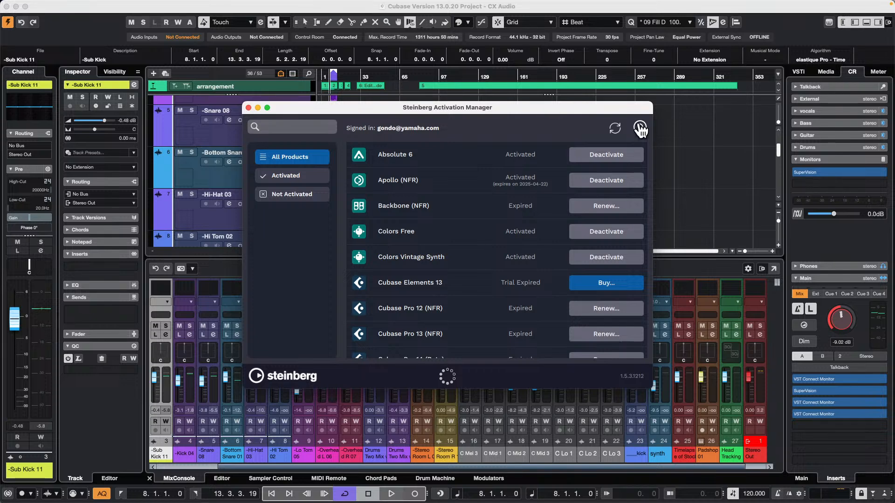
click(640, 128)
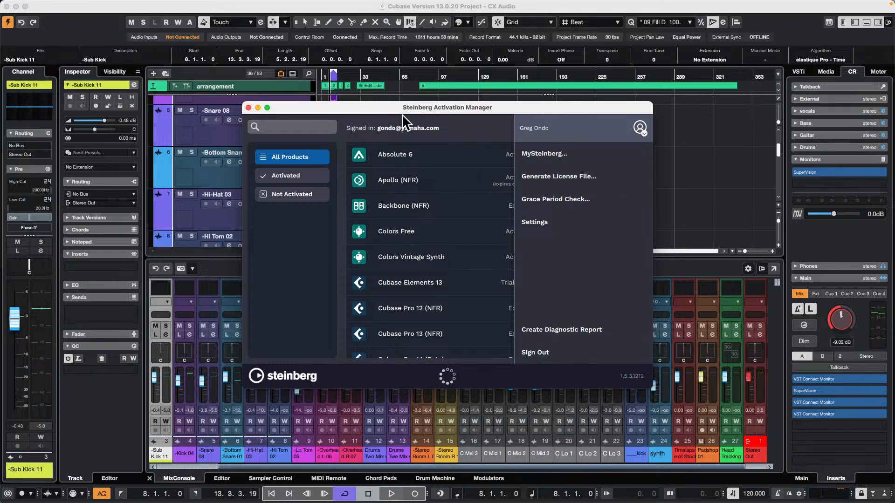
drag(317, 113, 409, 154)
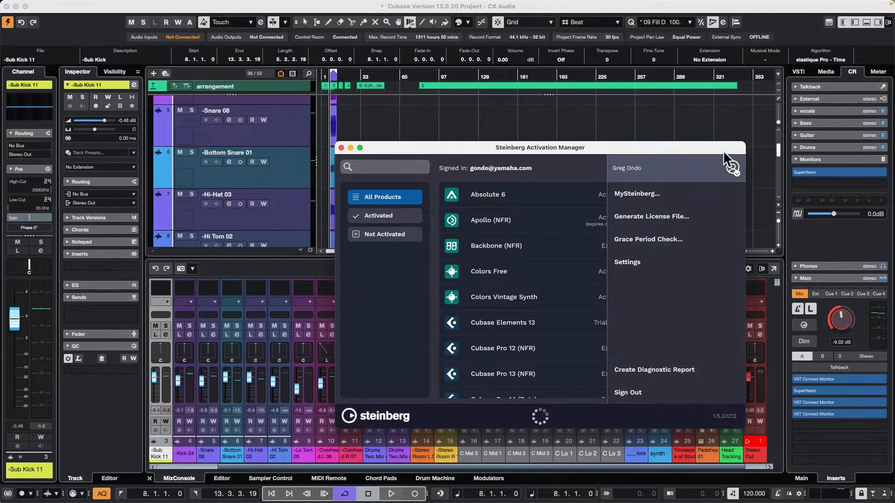
click(472, 126)
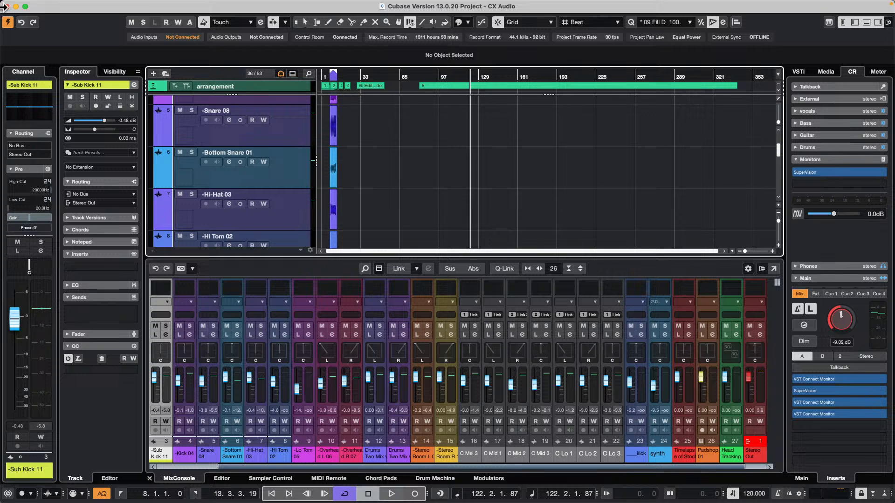
Open the Profile Manager to view the available profiles, and close it
click(105, 5)
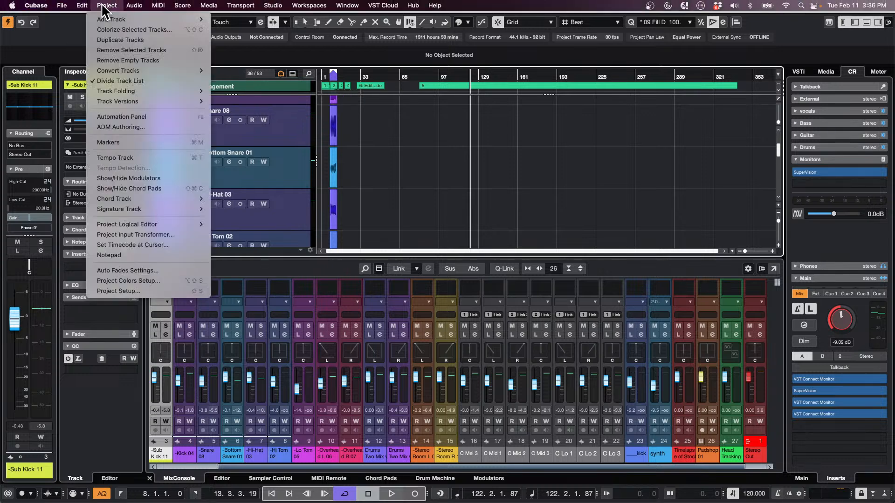
mouse_move(31, 6)
mouse_move(82, 5)
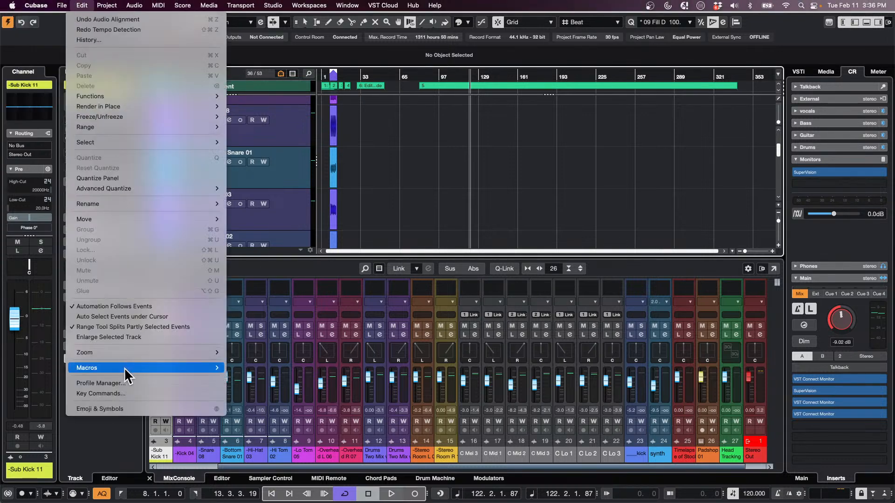
click(124, 386)
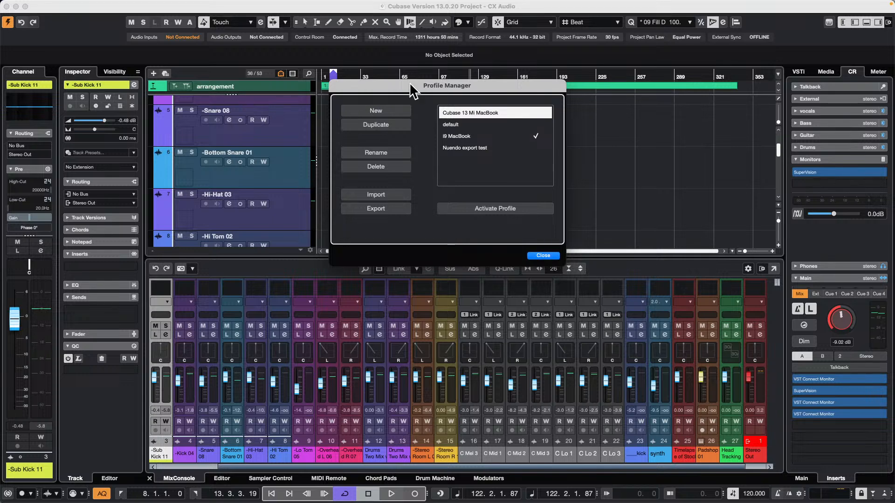
click(555, 257)
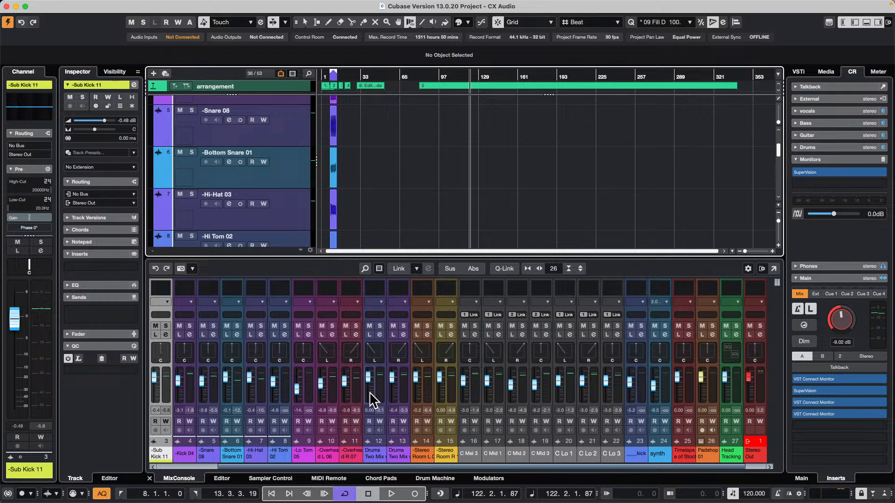
Add one drum track in the Drum Machine with the Pattern Event type and Stereo Out as its output
click(442, 481)
click(470, 416)
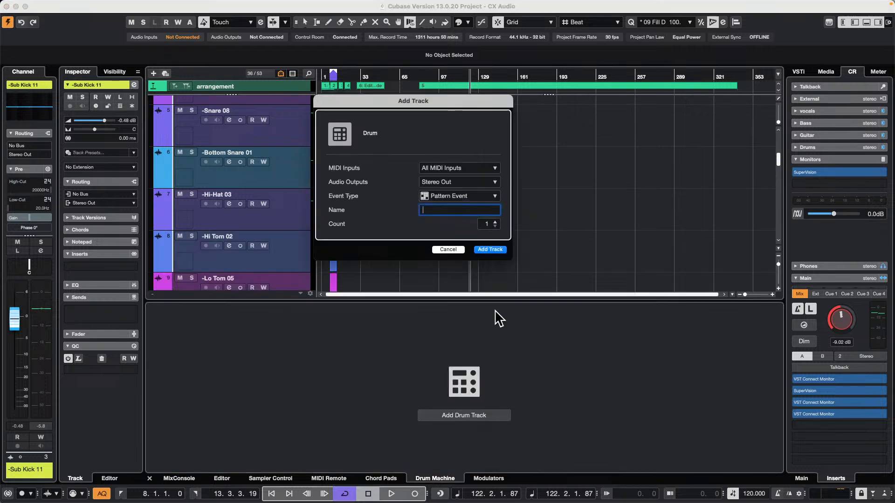
click(495, 250)
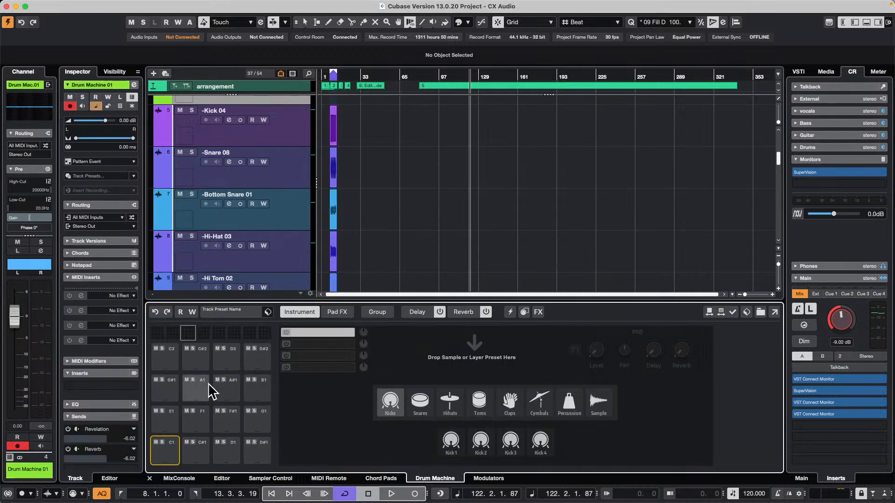
Step through the empty Drum Machine pads, including C2, D#2 and D2, to show the pad layout
click(165, 357)
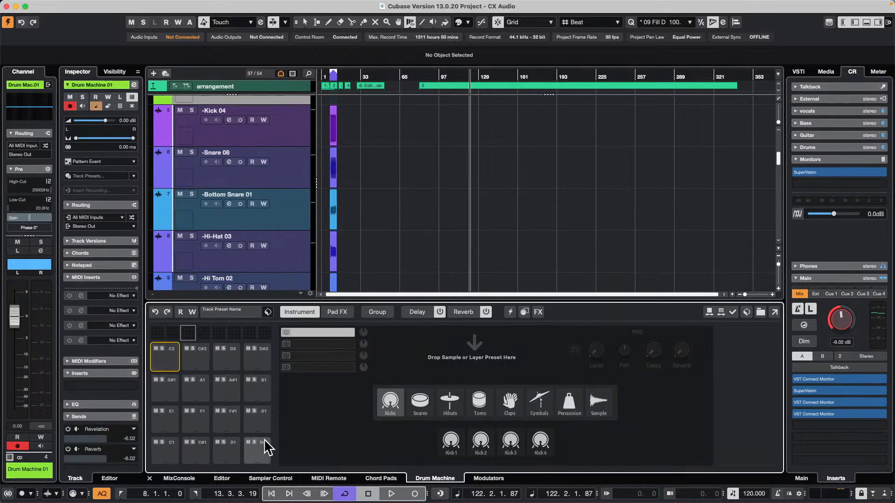
click(260, 455)
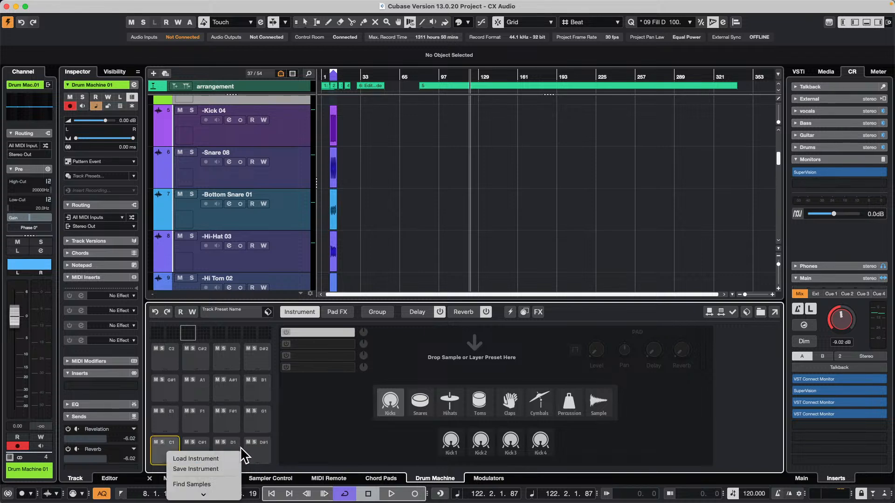
click(257, 368)
click(257, 359)
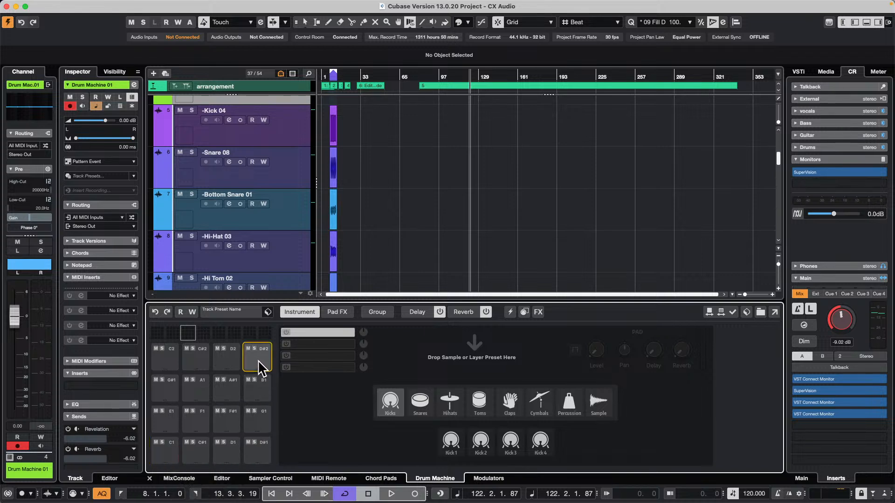
click(234, 360)
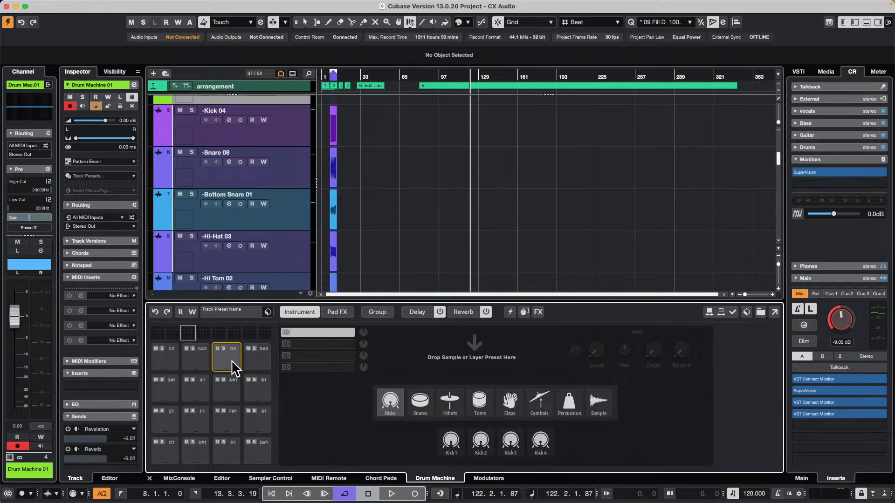
click(186, 359)
click(166, 360)
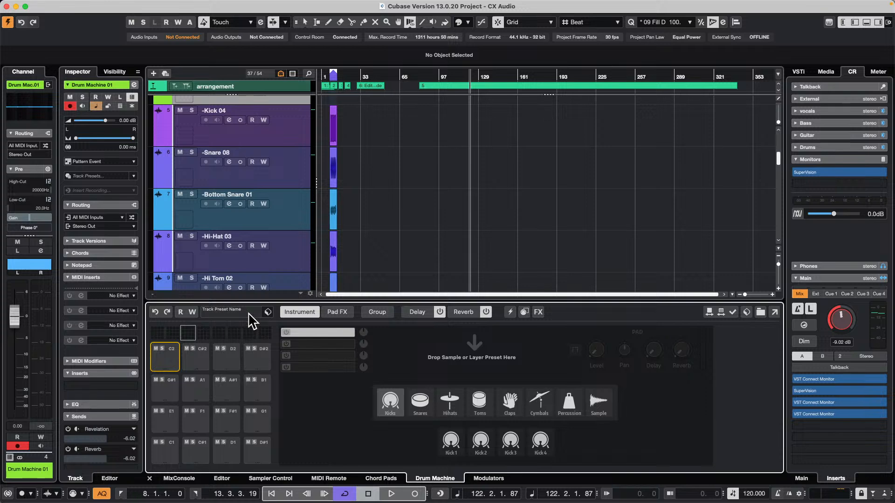
Load the Drum&Perc track preset Summer into the Drum Machine
click(235, 313)
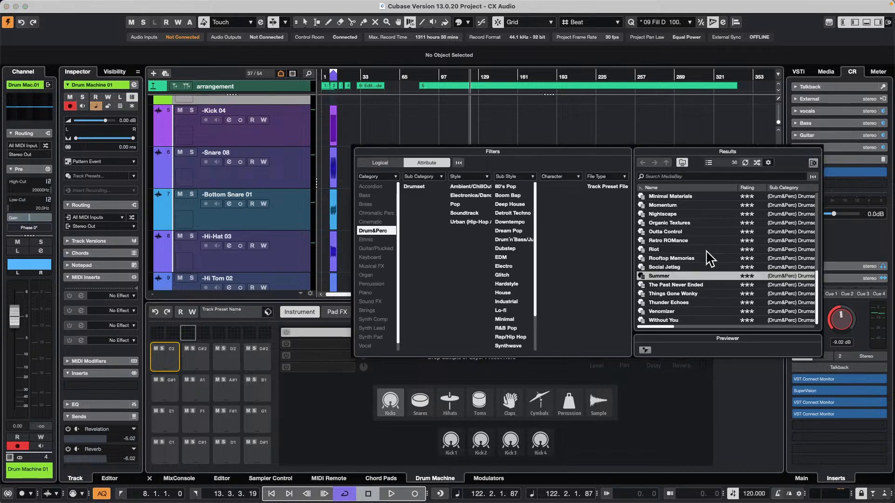
double_click(676, 276)
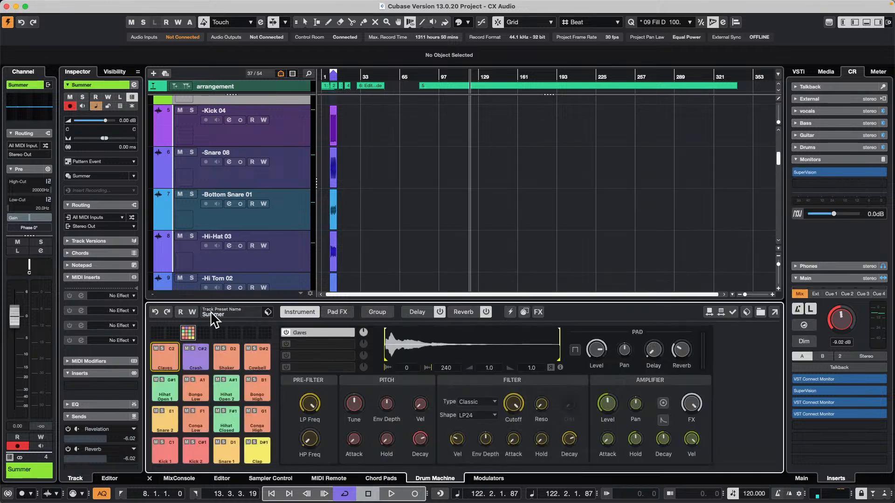
Audition the Clap pad and look at the pad options for Cowbell, including its color choices, and for Kick 1
click(251, 446)
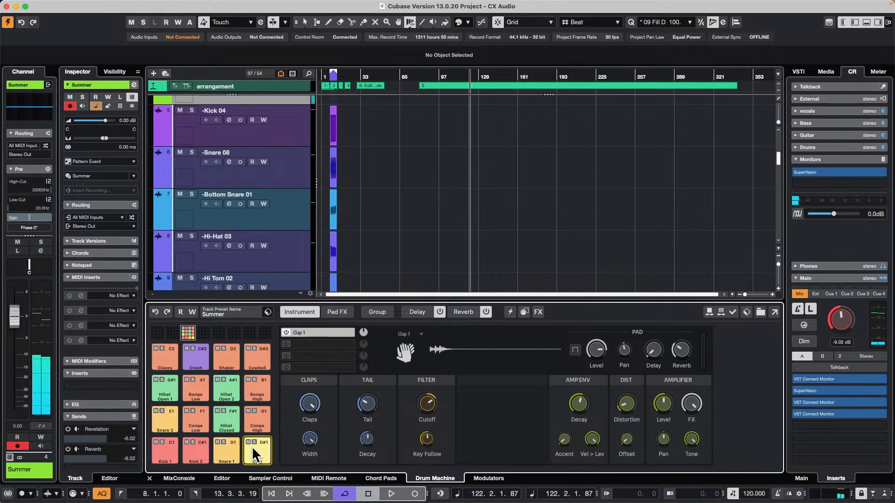
right_click(255, 356)
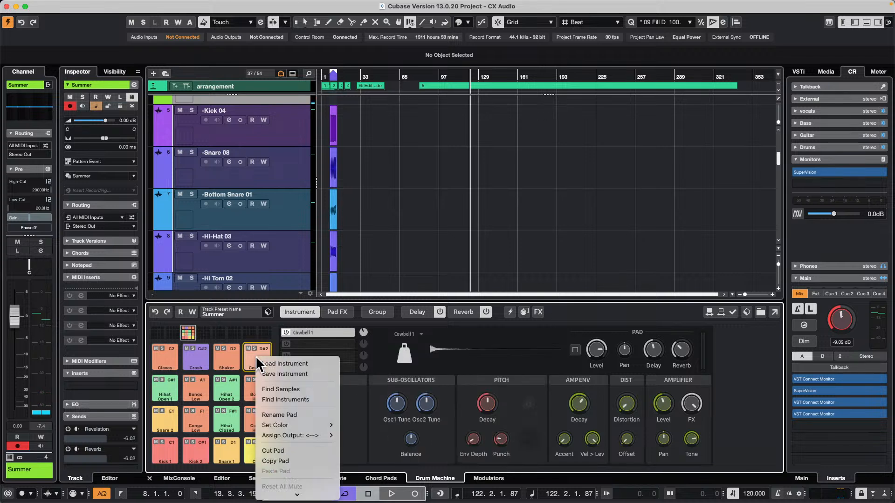
mouse_move(292, 427)
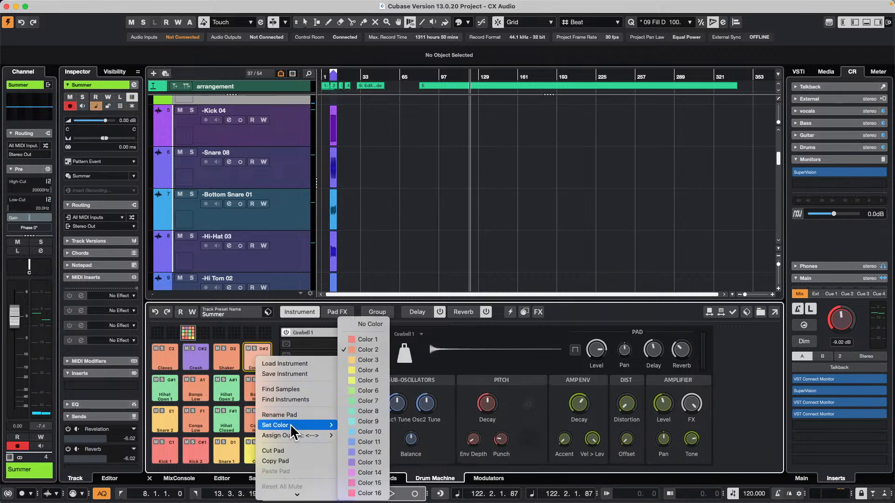
click(188, 412)
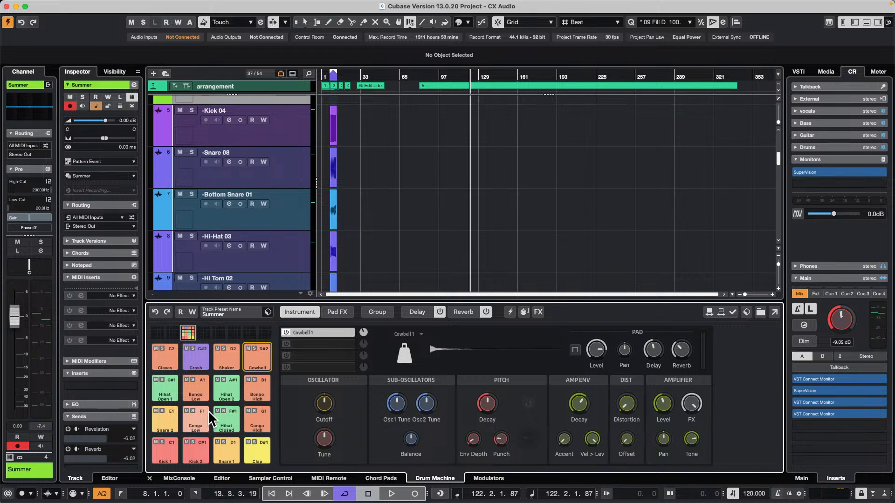
right_click(167, 445)
click(166, 420)
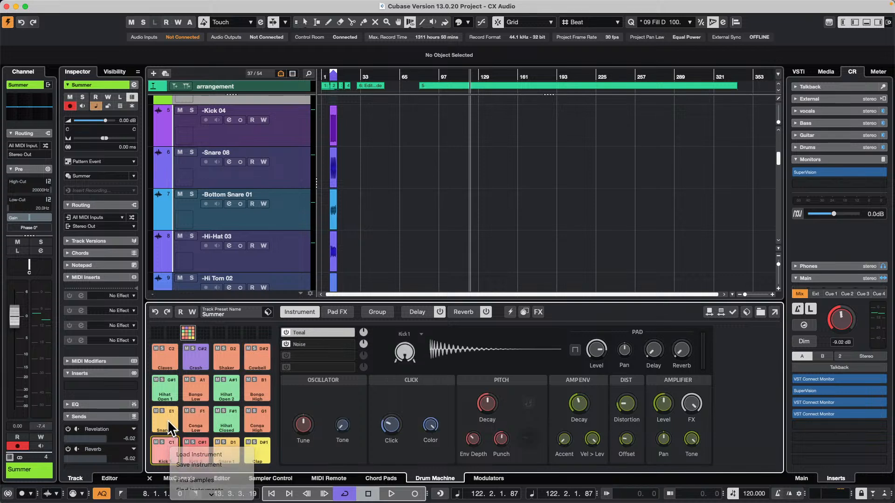
Audition the upper row of Drum Machine pads: Claves, Crash, Cowbell and Shaker
click(166, 357)
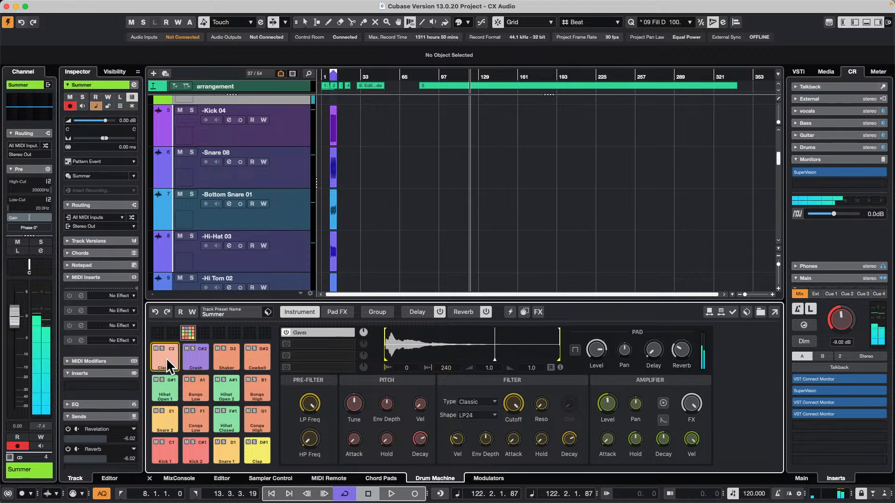
click(192, 357)
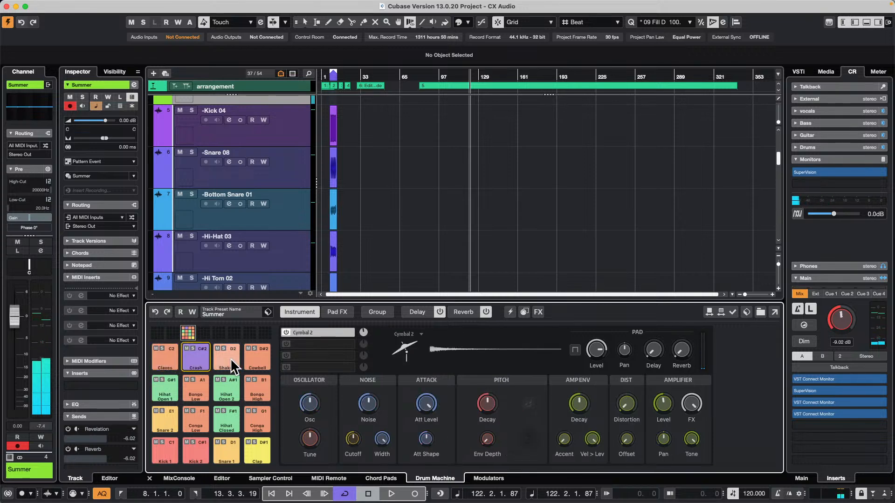
click(259, 355)
click(227, 356)
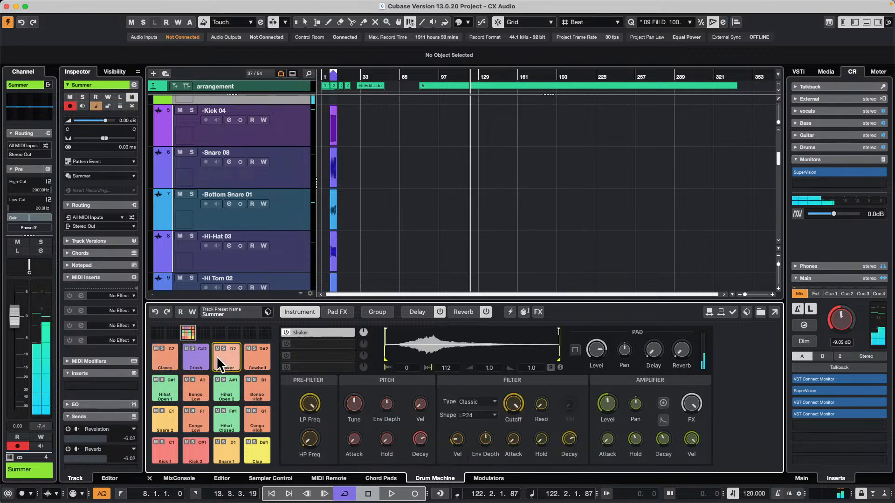
click(194, 357)
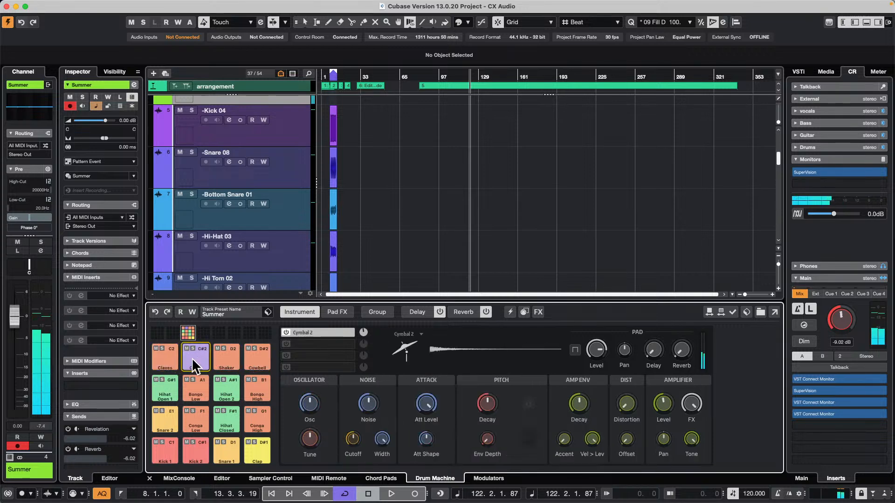
Audition the Hihat Open 1 pad and view its color choices without changing the color
click(170, 388)
right_click(169, 378)
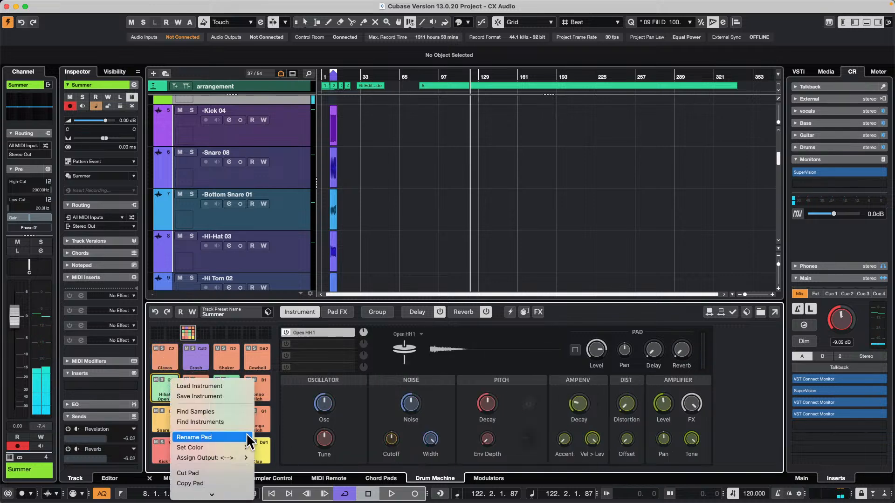
mouse_move(236, 449)
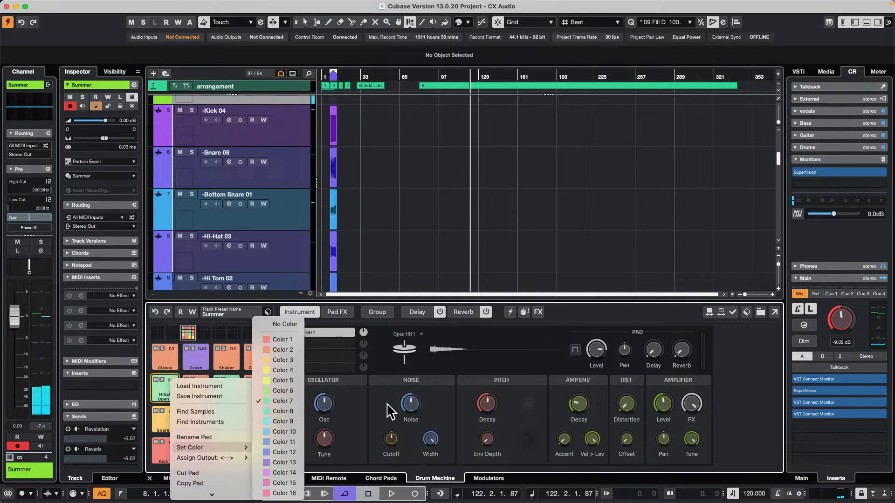
click(466, 251)
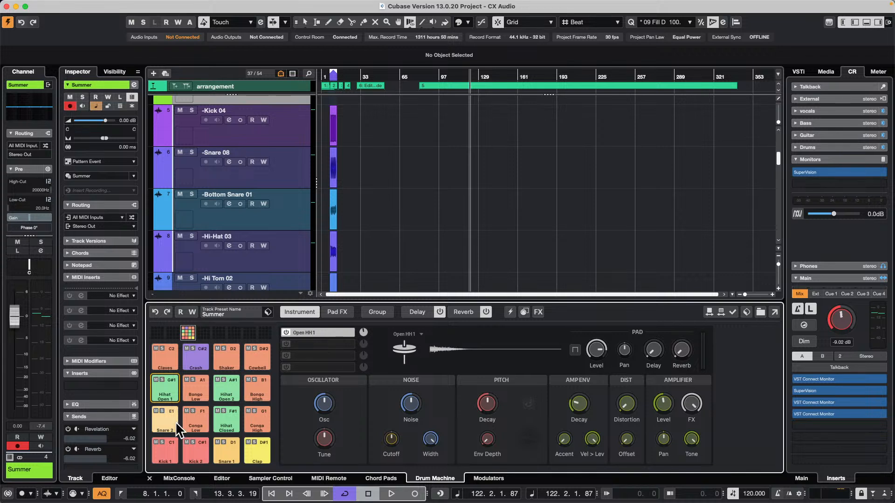
View the instrument types available for the Kick 1 pad's Tonal layer, and compare the Kick 1 and Kick 2 pads
click(162, 449)
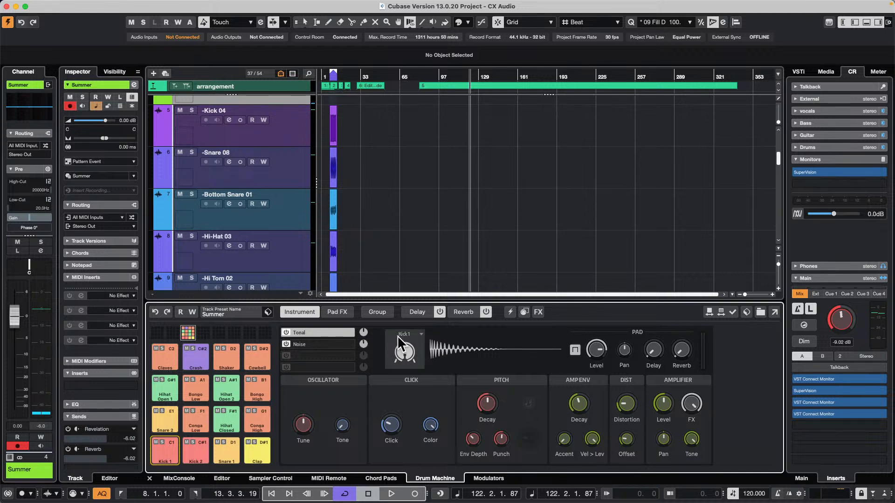
click(421, 335)
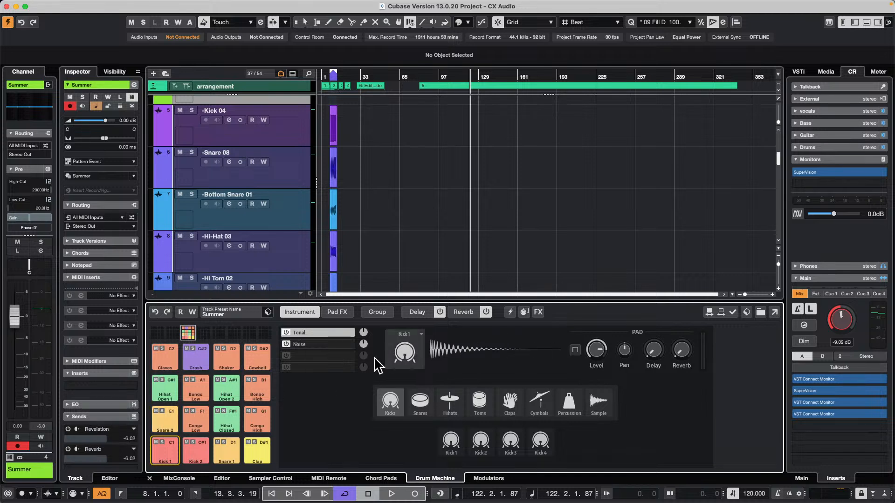
click(171, 447)
click(192, 446)
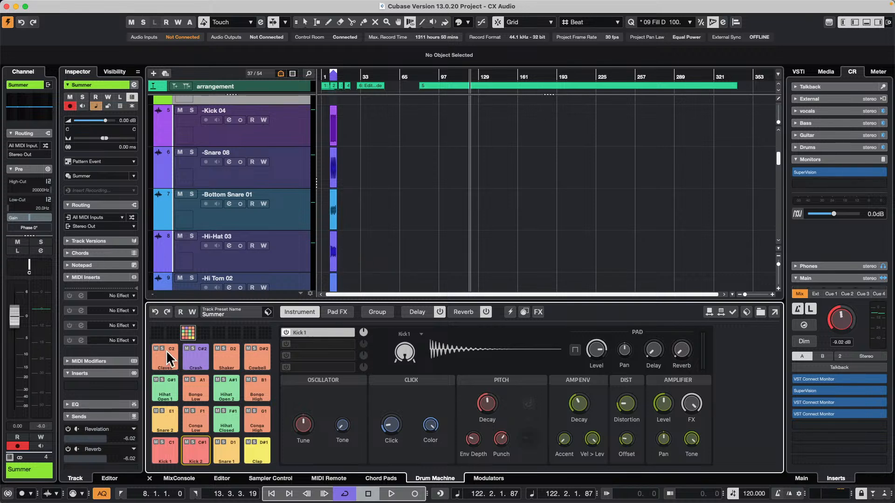
click(158, 461)
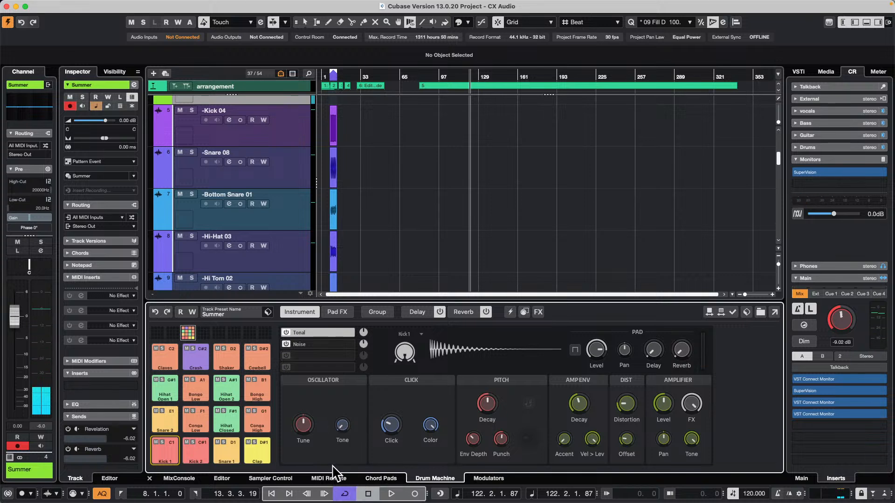
click(345, 495)
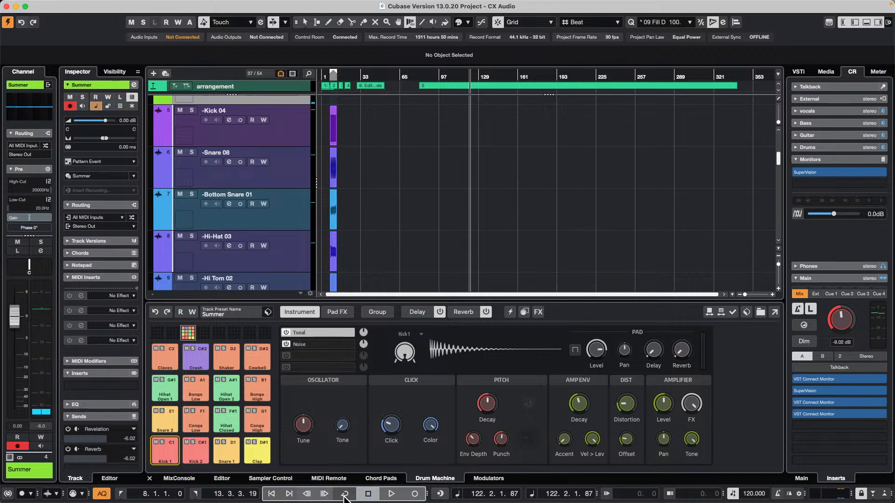
click(164, 450)
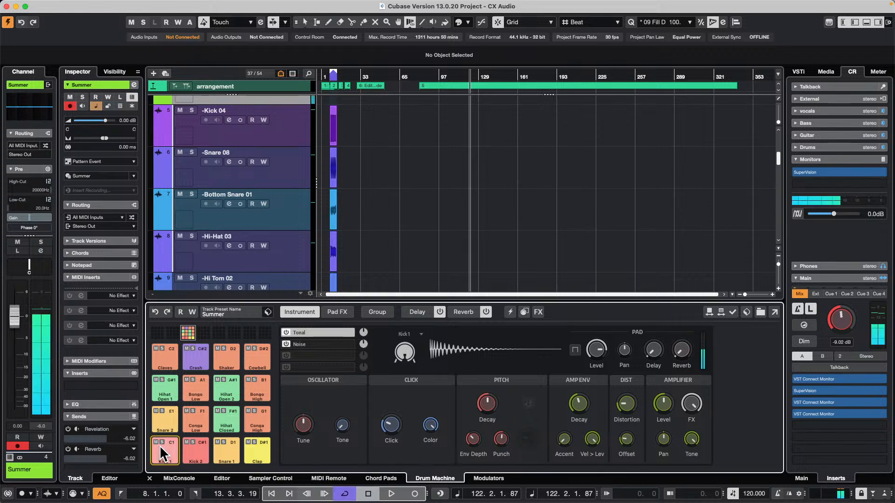
Place the sample Tech_House_Bass_Loop_08 from the Tech House loops on pad E2 of the next empty pad bank
click(205, 332)
click(826, 72)
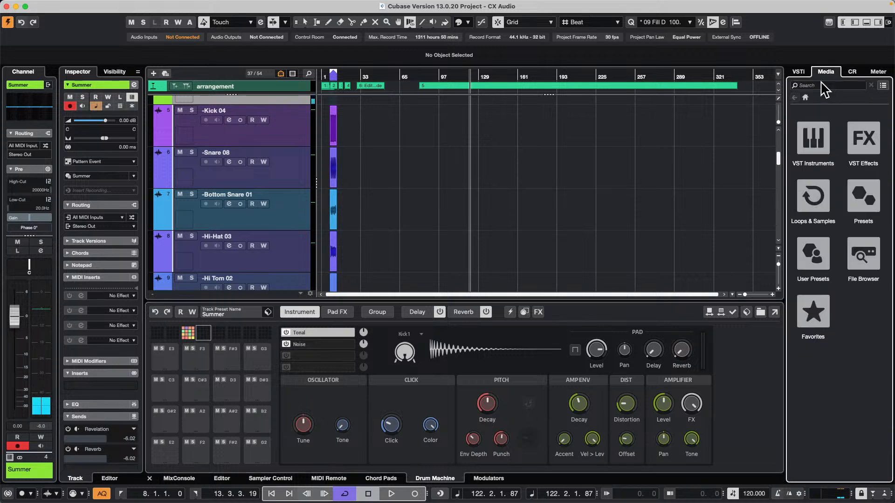
click(814, 198)
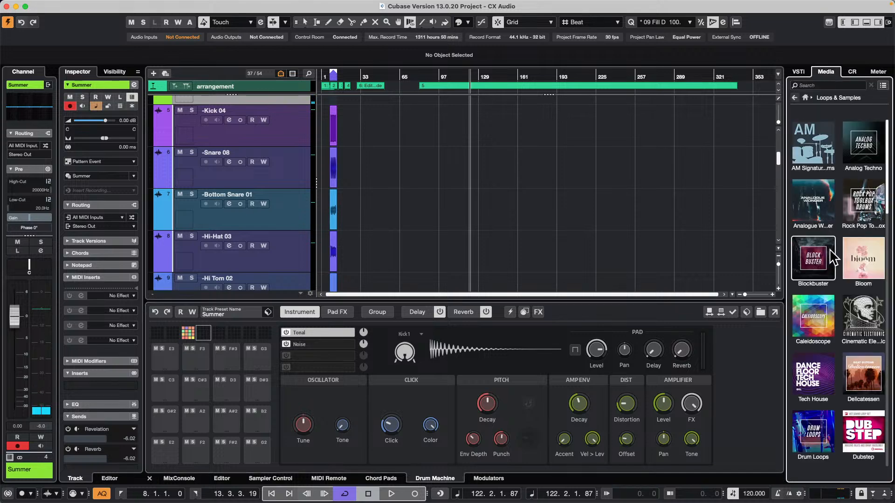
click(813, 377)
drag(821, 247, 159, 450)
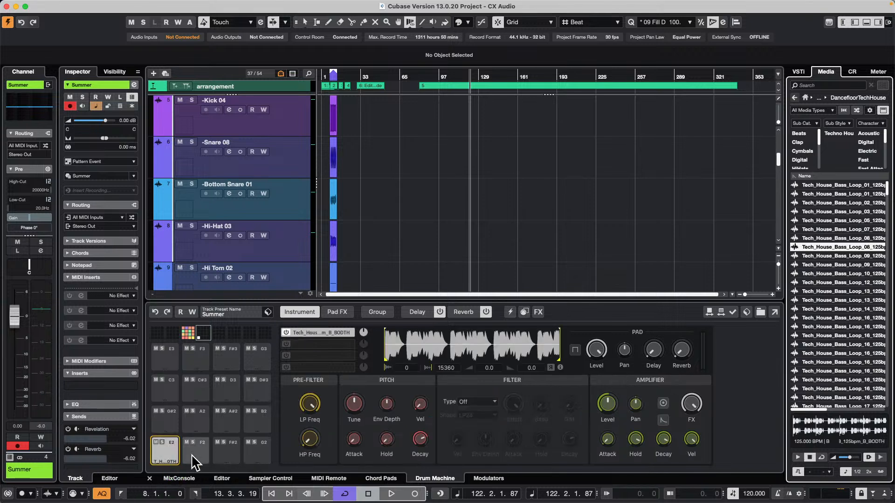
Audition the bass loop on pad E2 and shorten its sample end to 11540
click(161, 446)
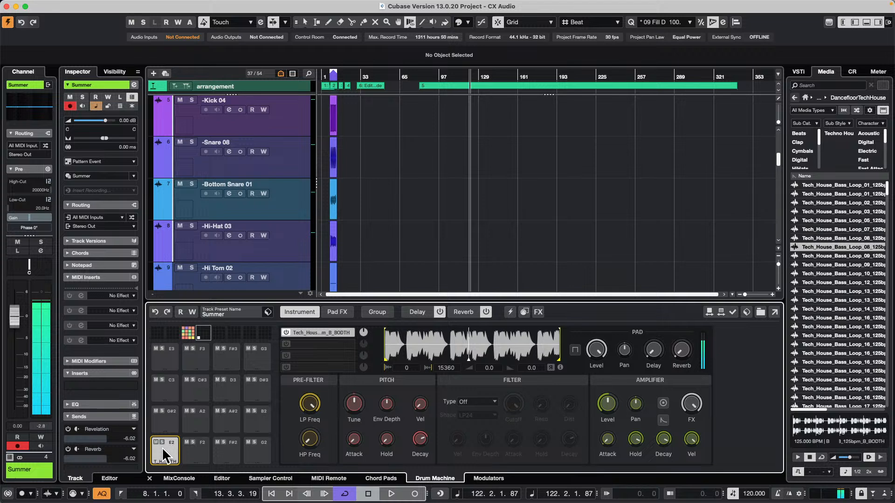
key(space)
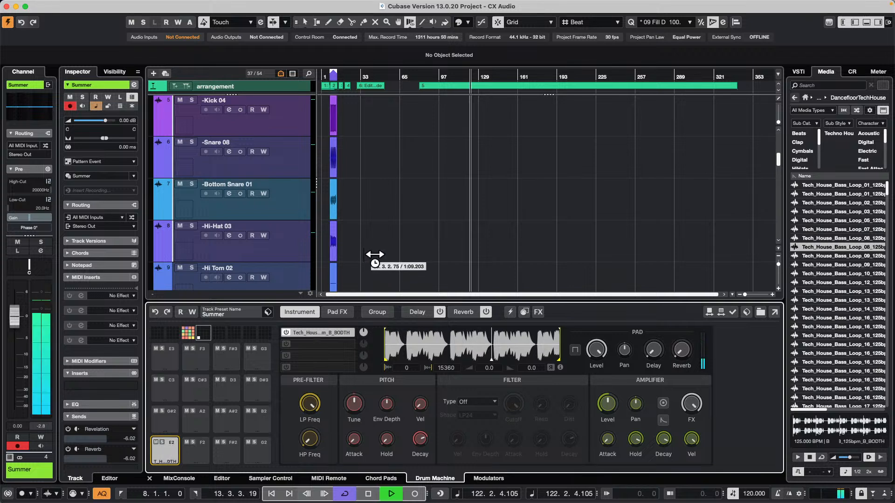
key(space)
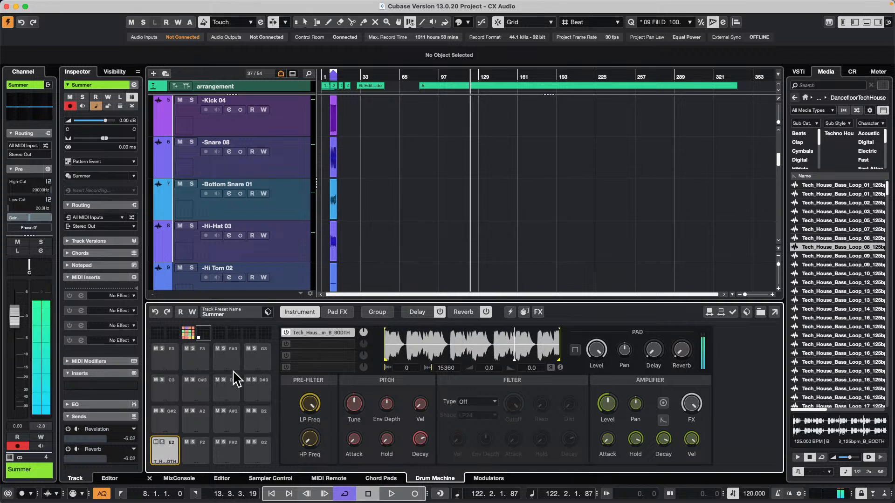
click(176, 444)
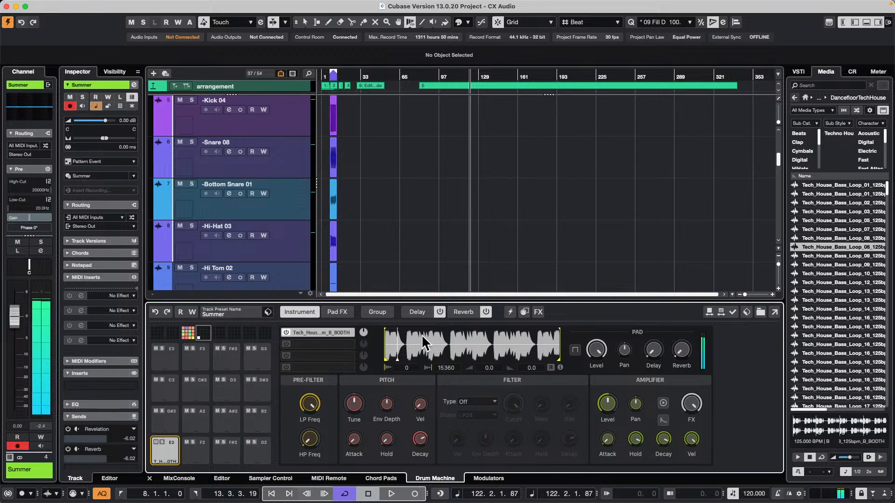
mouse_move(425, 1)
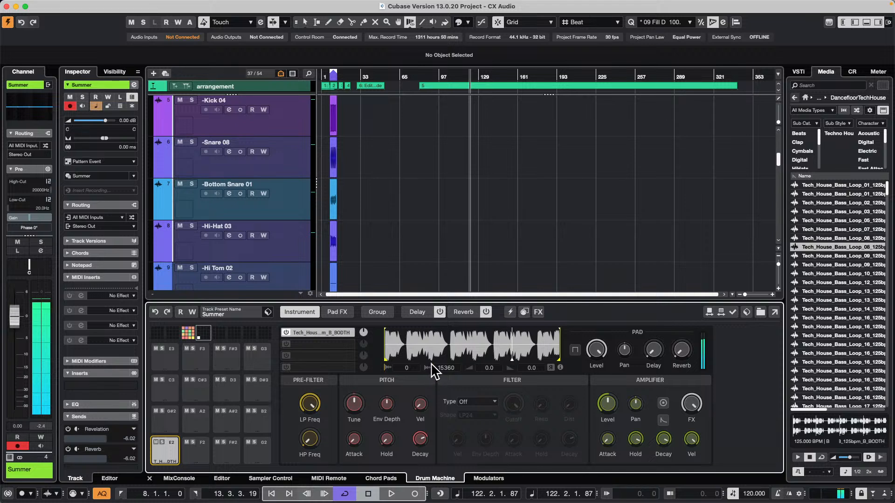
drag(559, 360, 515, 361)
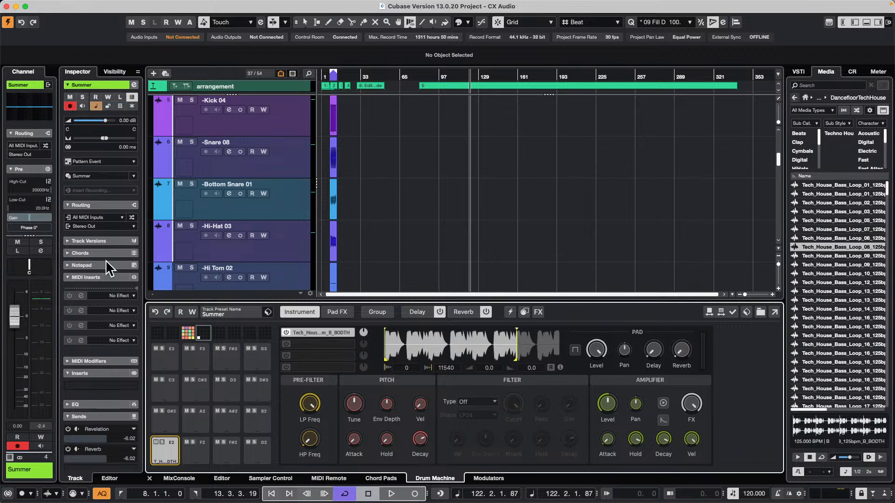
Load the Drum&Perc track preset Social Jetlag into the Drum Machine and show its filled pad bank
click(228, 314)
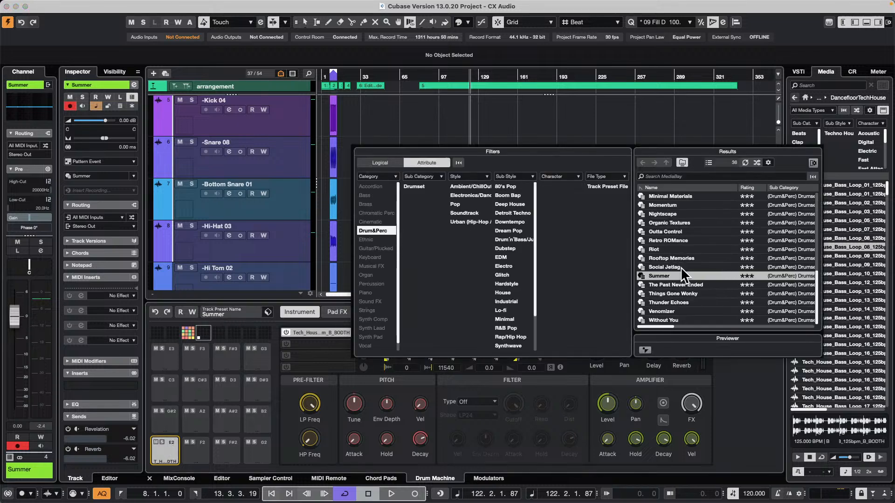
double_click(680, 265)
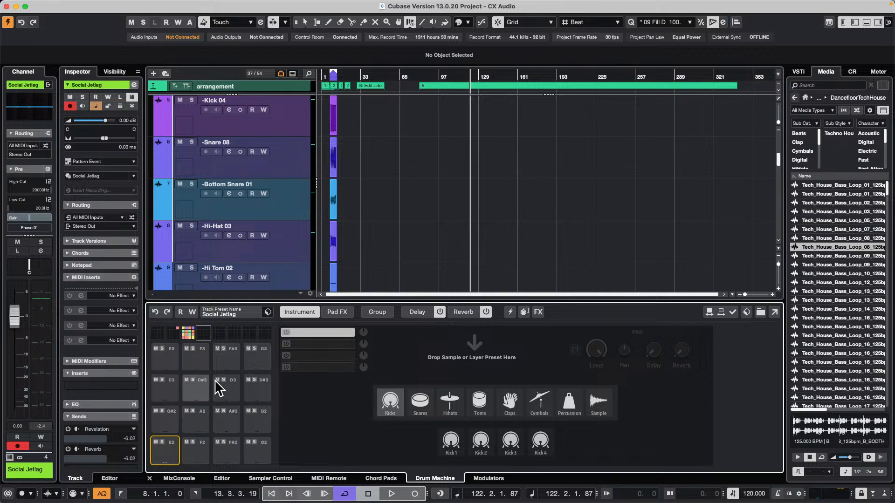
click(186, 335)
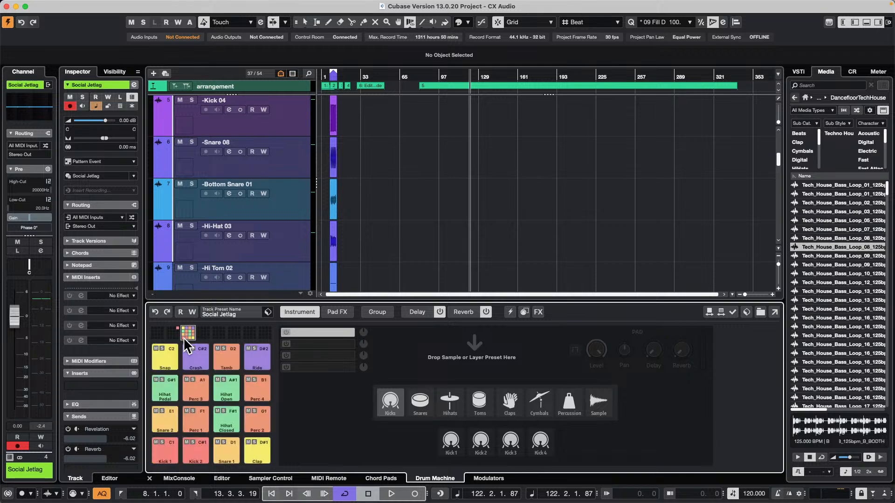
Audition the lower two rows of Social Jetlag pads, from Kick 1 through Perc 2
click(164, 450)
click(200, 449)
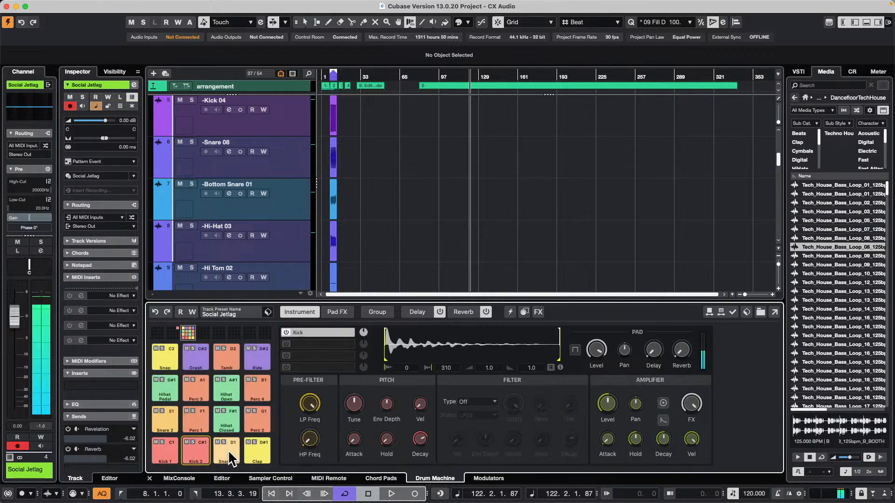
click(228, 449)
click(259, 452)
click(167, 418)
click(197, 419)
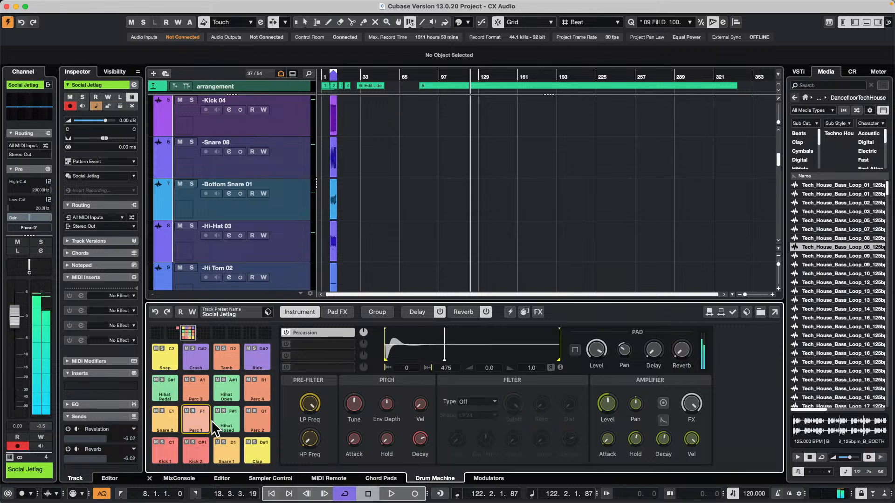
click(228, 420)
click(260, 420)
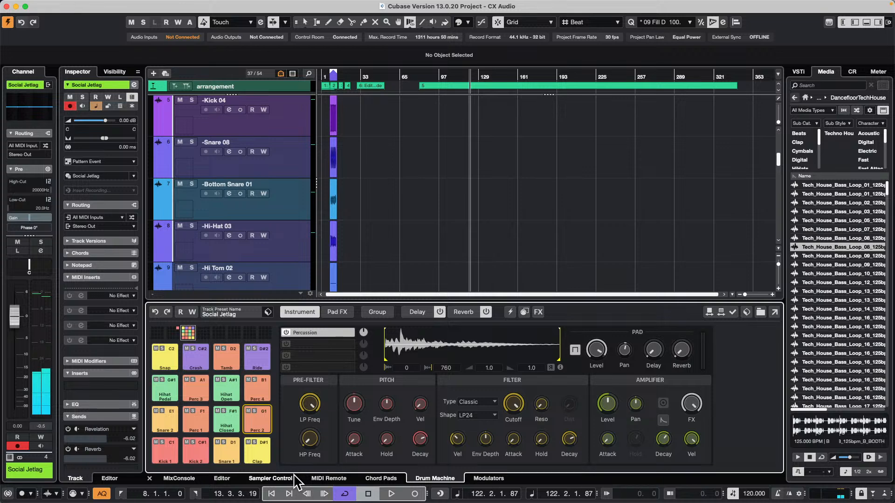
Open the Pattern Editor for the Social Jetlag track and enlarge it to show more drum lanes
click(222, 479)
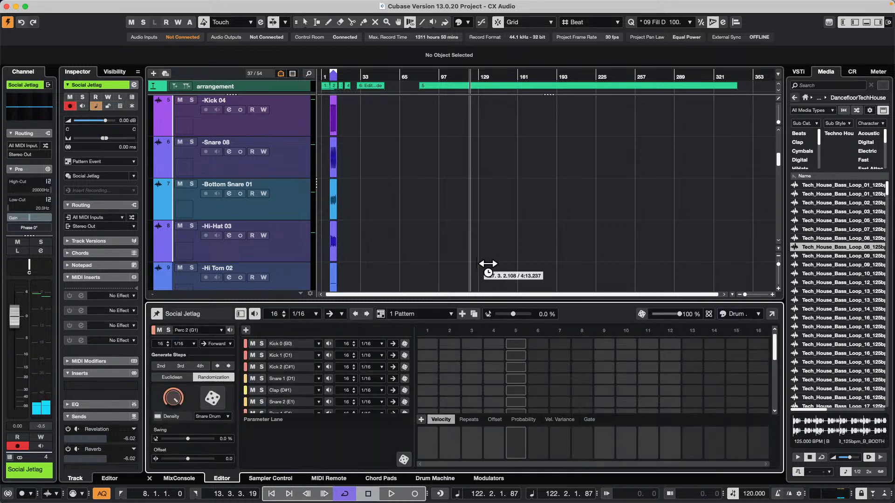
drag(481, 300, 505, 215)
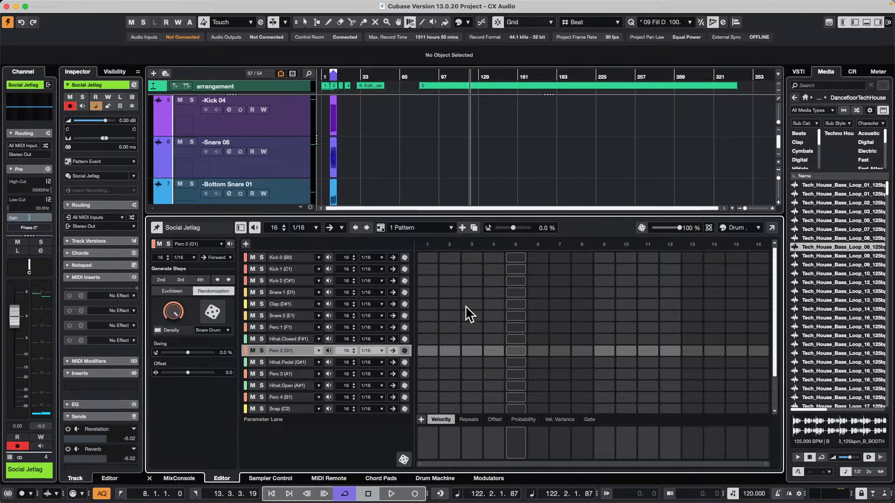
Add a Kick 0 hit on step 1 of the Social Jetlag pattern and briefly play it back
click(426, 259)
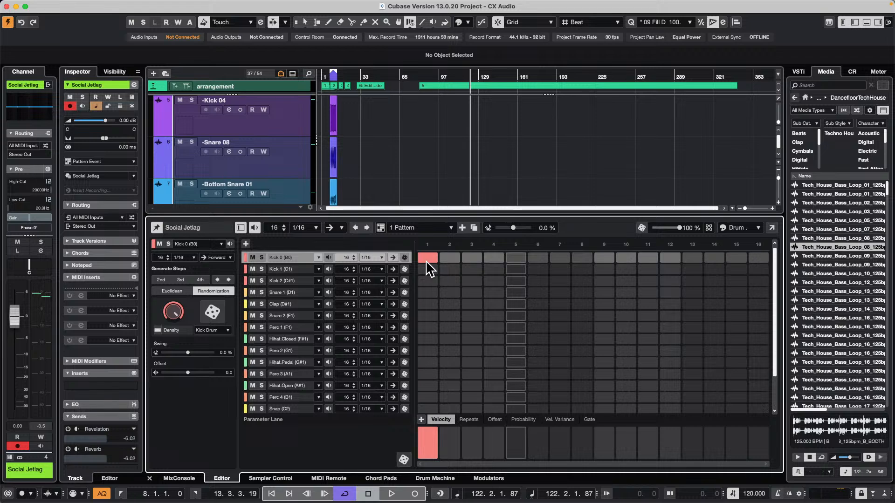
key(space)
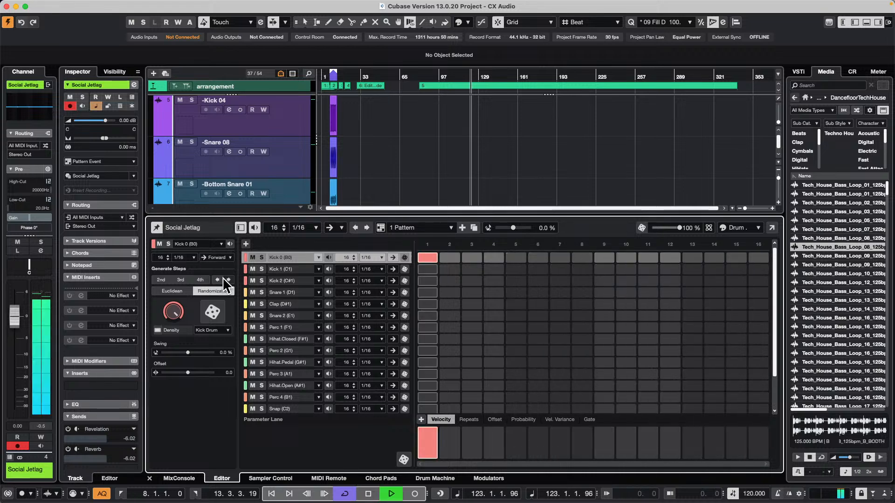
key(space)
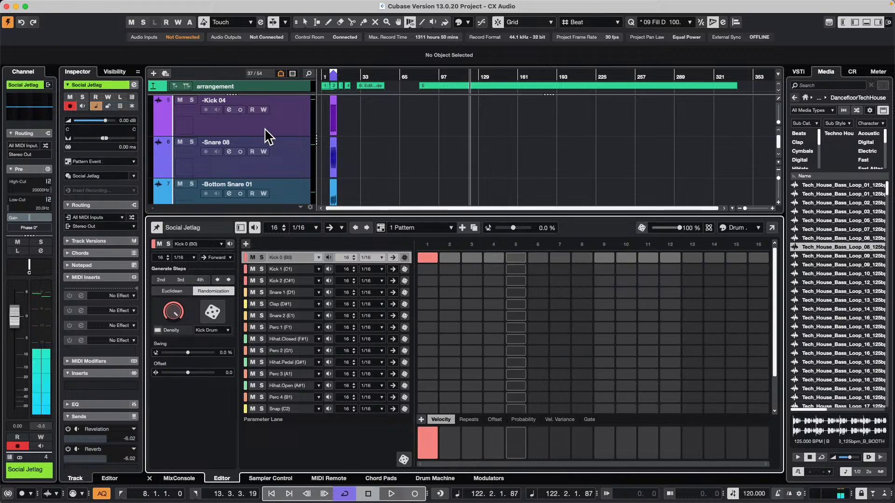
Look through the whole track list of the project, from the Head Tracking track up to the Add Join folder
scroll(264, 127, down, 10)
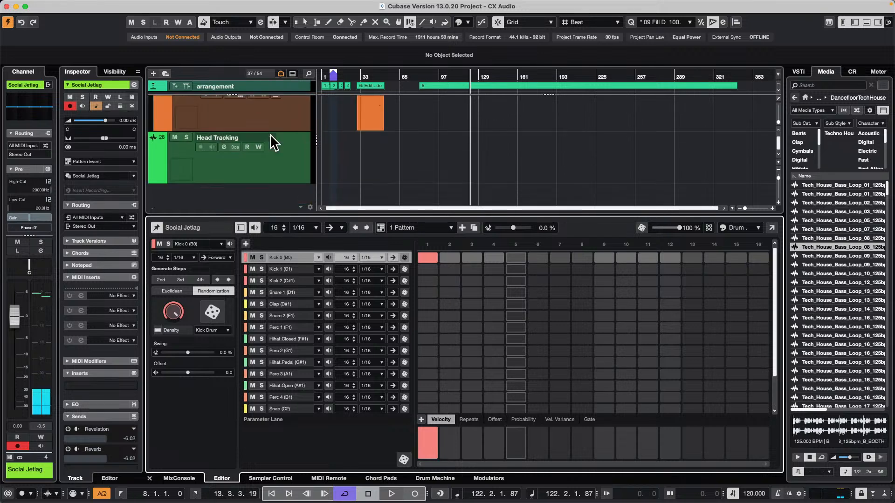
scroll(270, 133, up, 3)
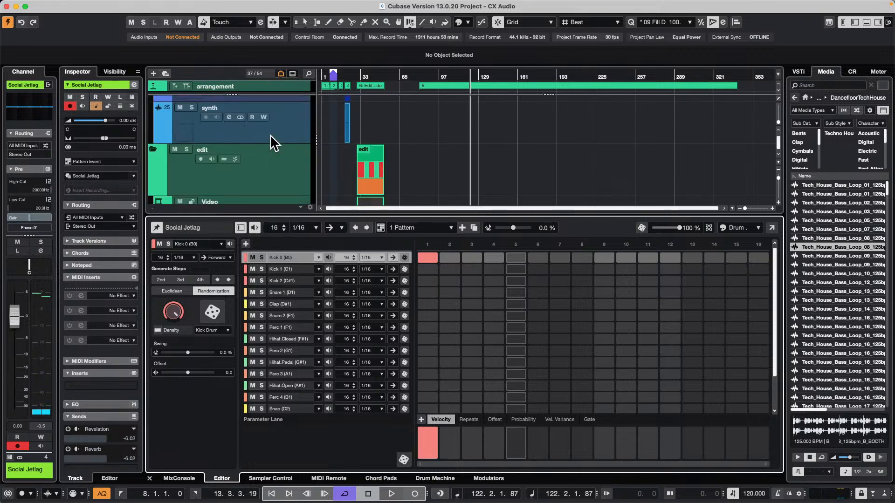
scroll(271, 135, up, 2)
scroll(273, 142, up, 4)
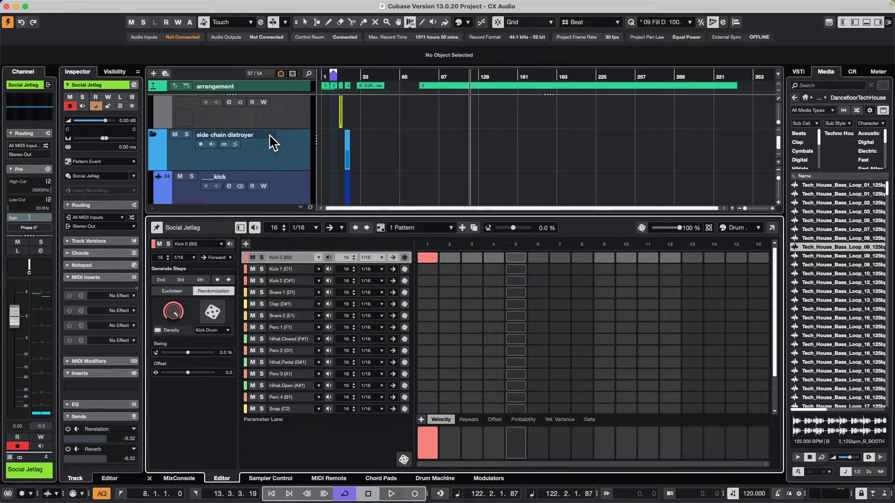
scroll(276, 140, up, 6)
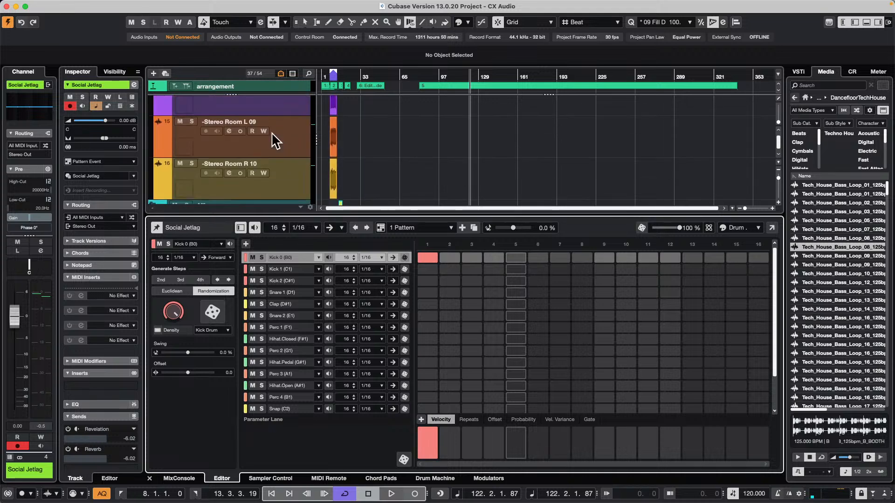
scroll(272, 132, up, 5)
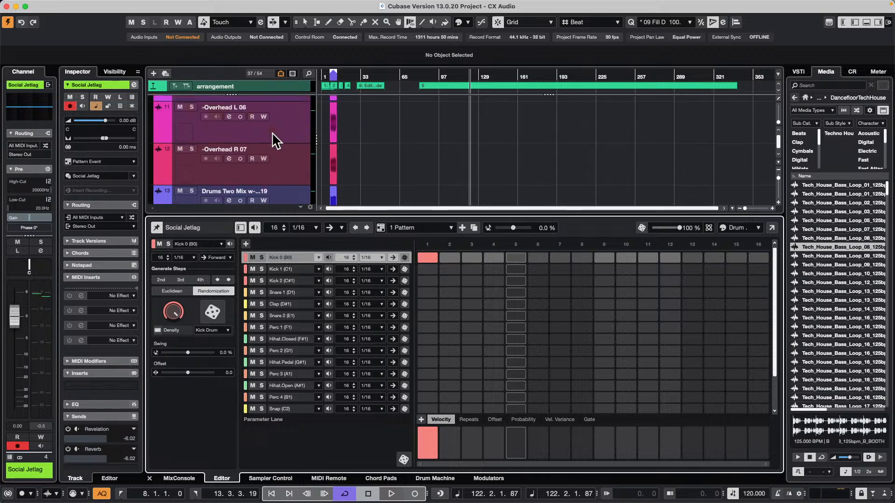
scroll(272, 132, up, 5)
scroll(273, 133, up, 6)
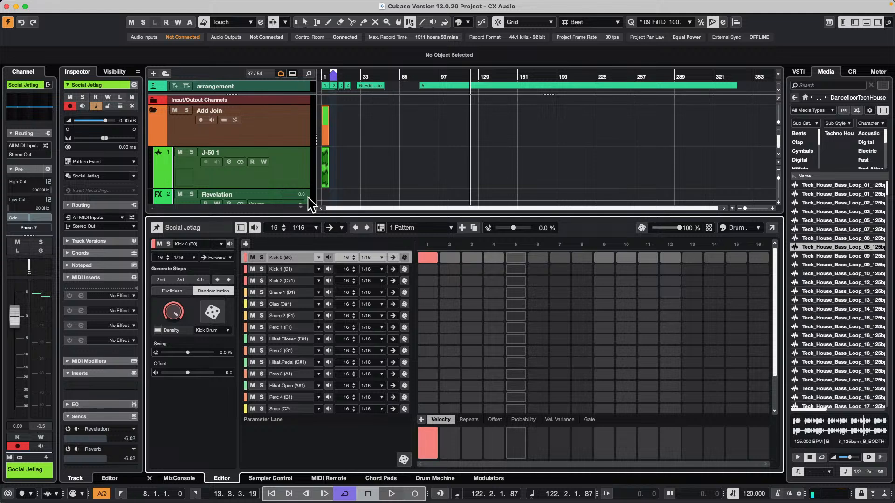
Expand the Snapshot and edit folders in the track finder, search for "drum", and return to the Social Jetlag track
click(308, 74)
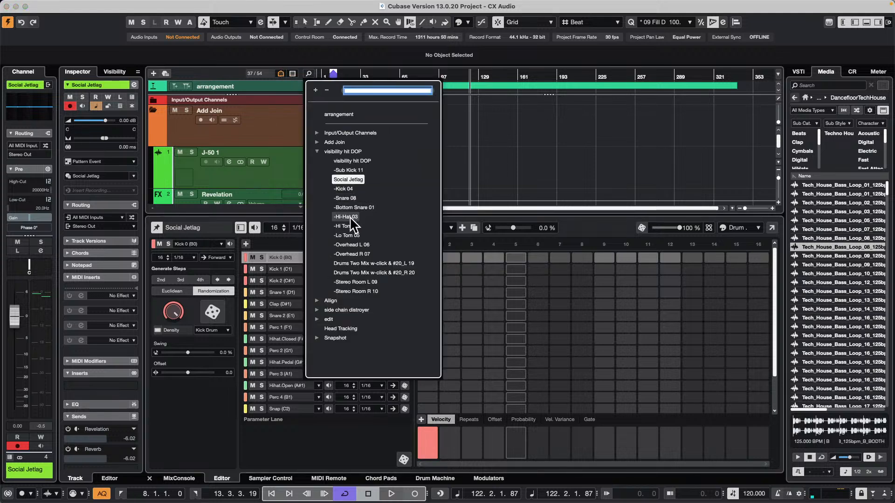
click(317, 336)
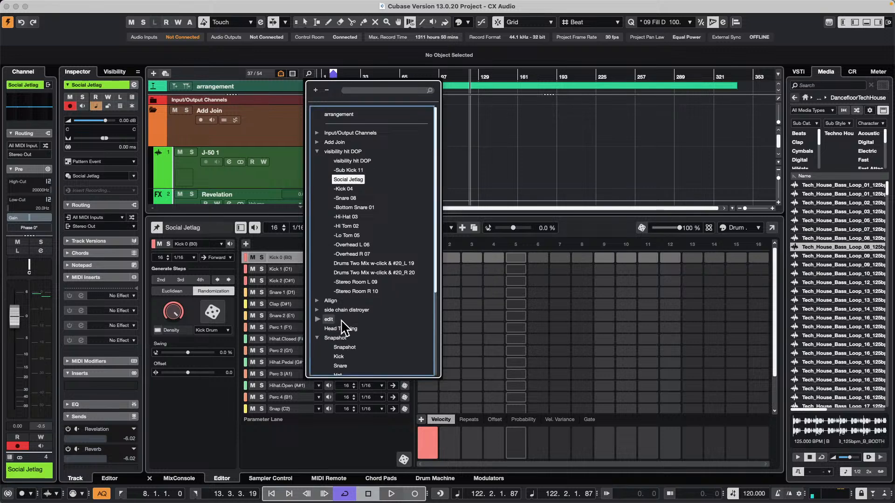
scroll(343, 321, down, 5)
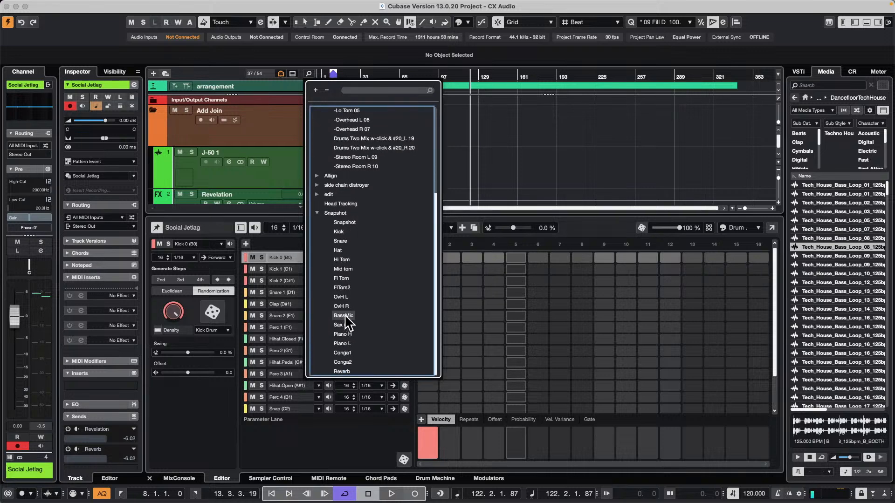
click(318, 195)
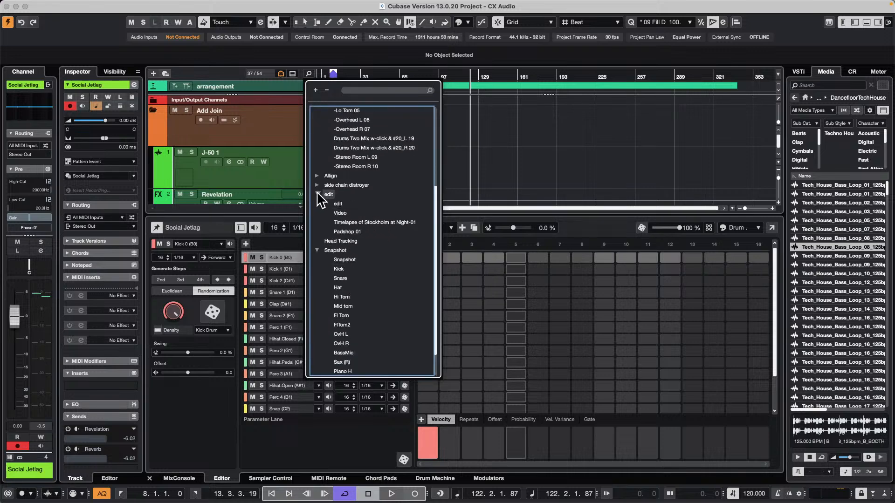
click(355, 90)
text(drum)
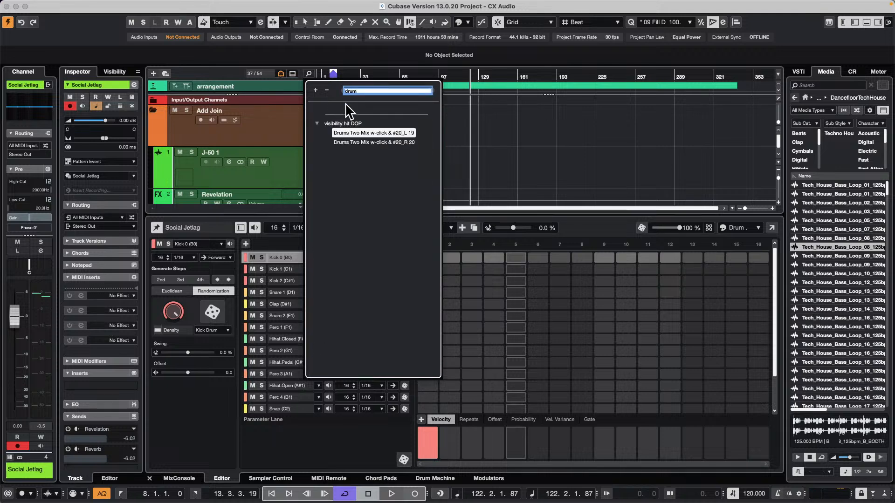
click(519, 125)
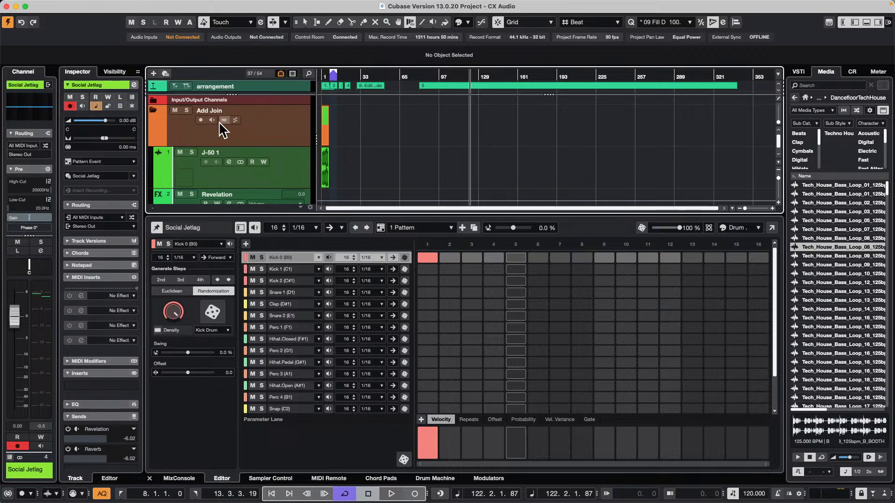
scroll(217, 130, down, 3)
scroll(217, 132, up, 1)
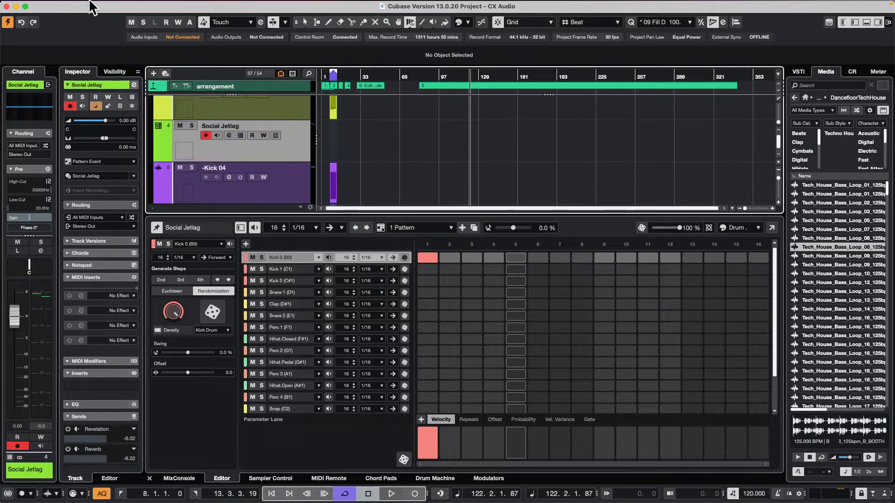
Create and activate a new empty project
click(62, 5)
click(68, 20)
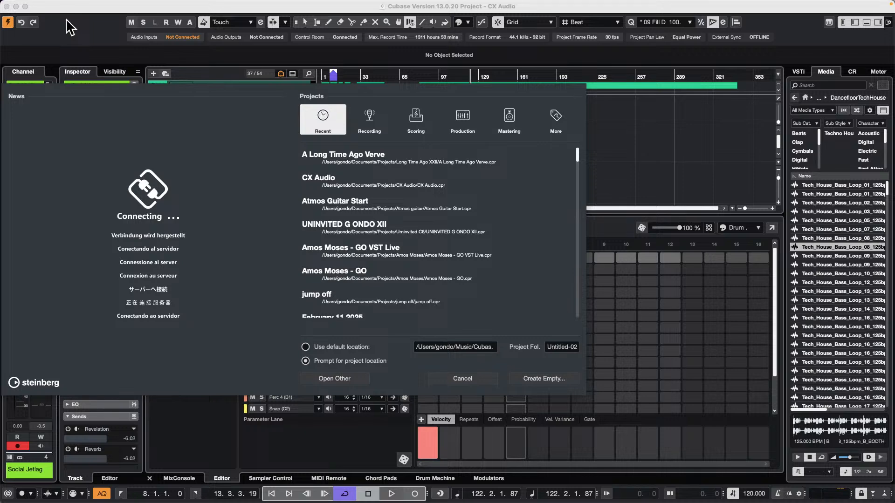
key(Return)
key(Return)
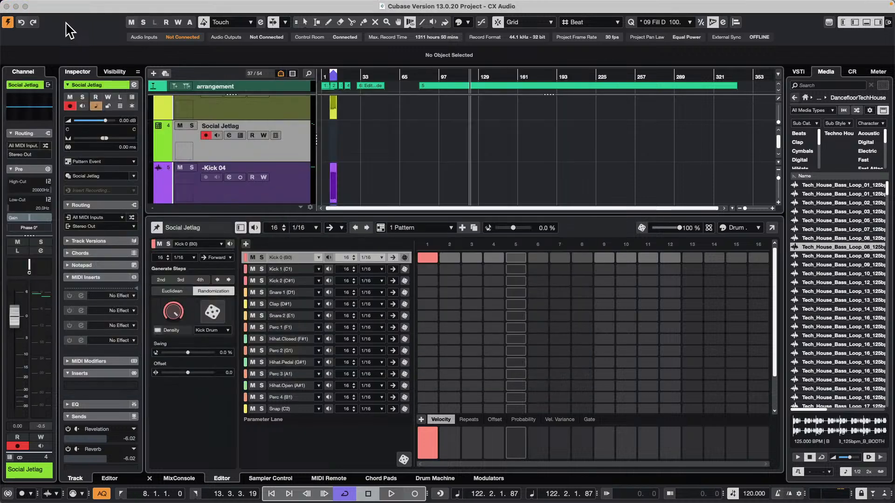
Add one drum track using pattern events and load the Drum&Perc track preset Social Jetlag into it
right_click(242, 126)
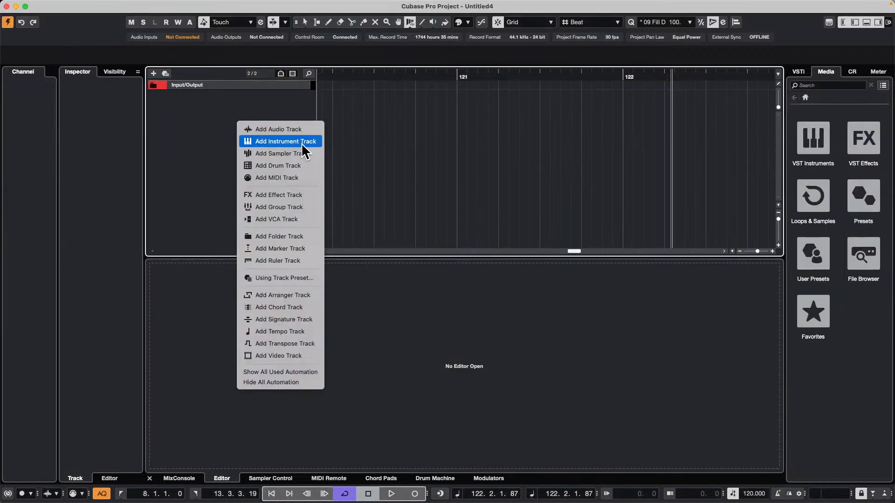
click(302, 166)
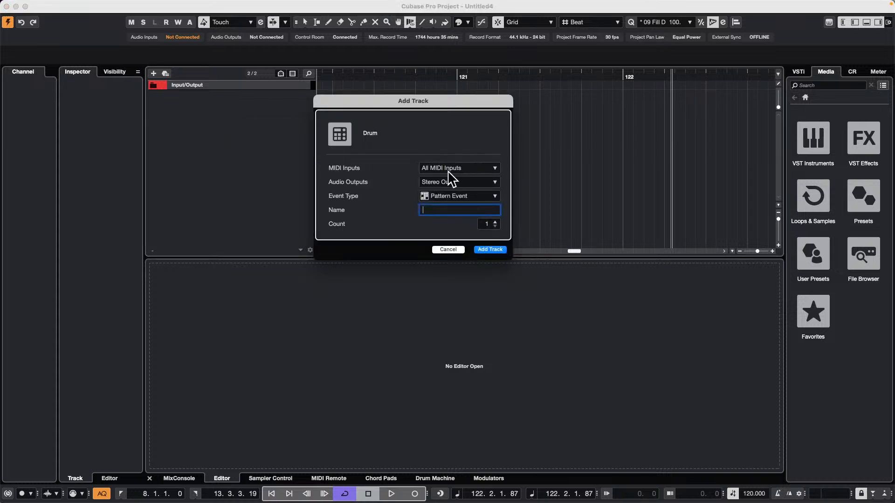
click(489, 249)
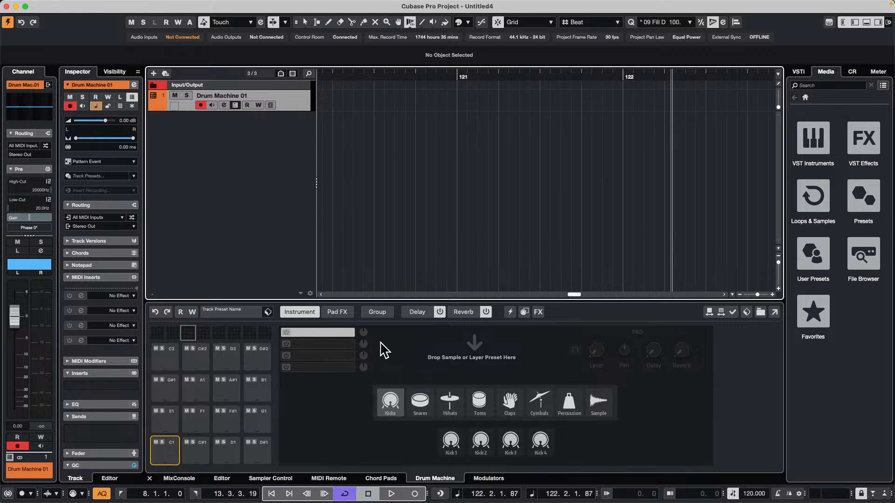
click(240, 314)
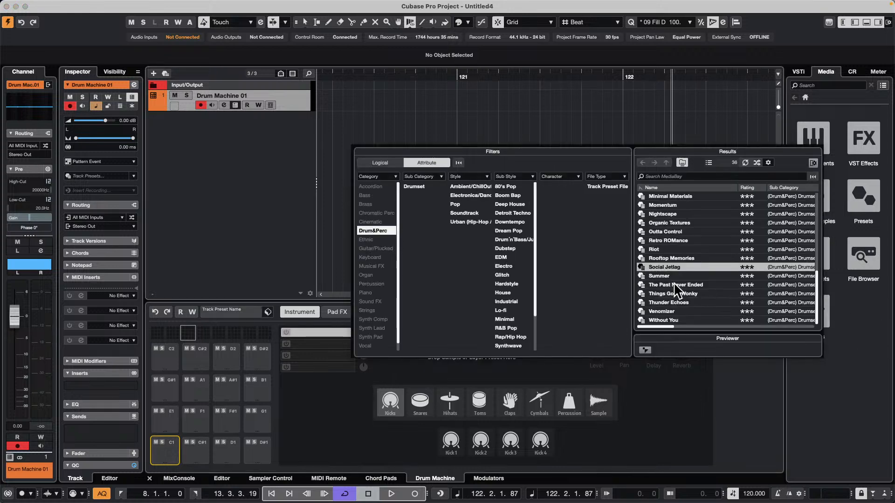
double_click(669, 267)
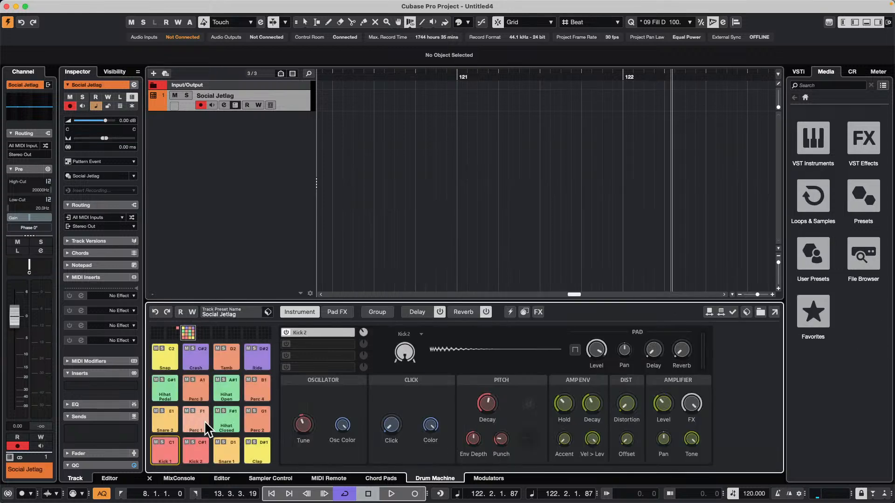
Open the Pattern Editor for Social Jetlag, start playback, and place Kick 0 hits on steps 1, 5, 9 and 13
click(269, 479)
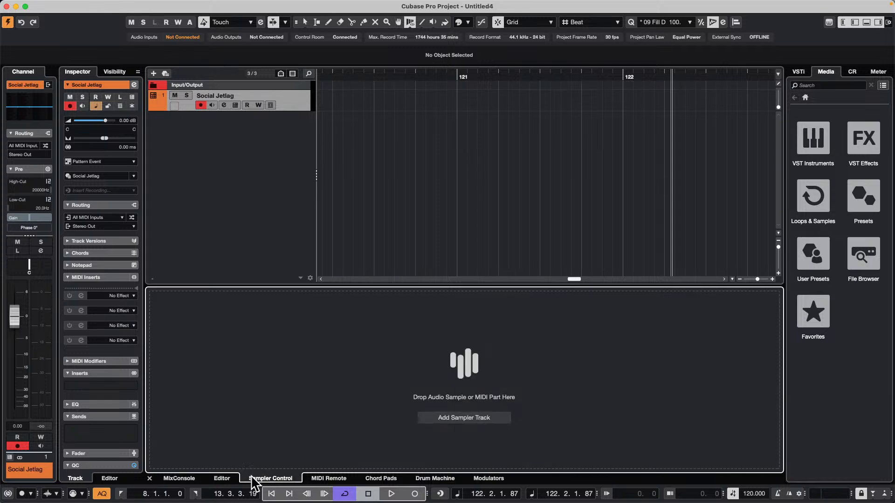
click(222, 479)
key(space)
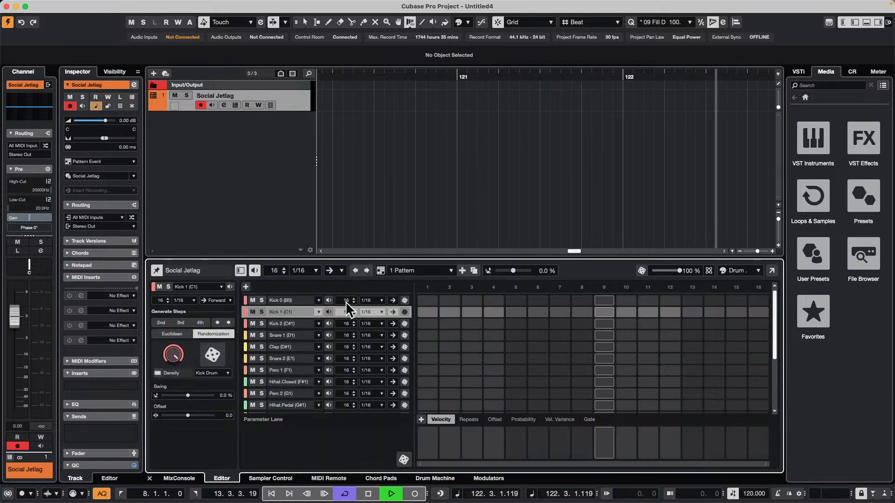
click(429, 301)
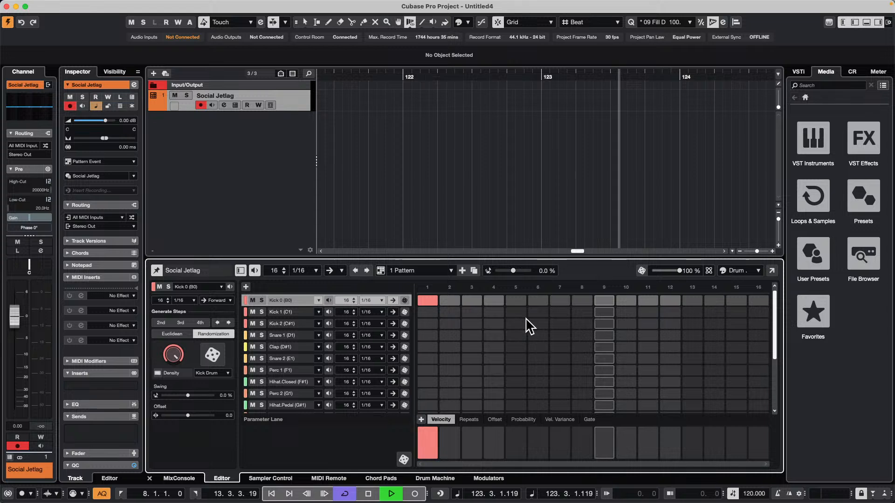
click(519, 301)
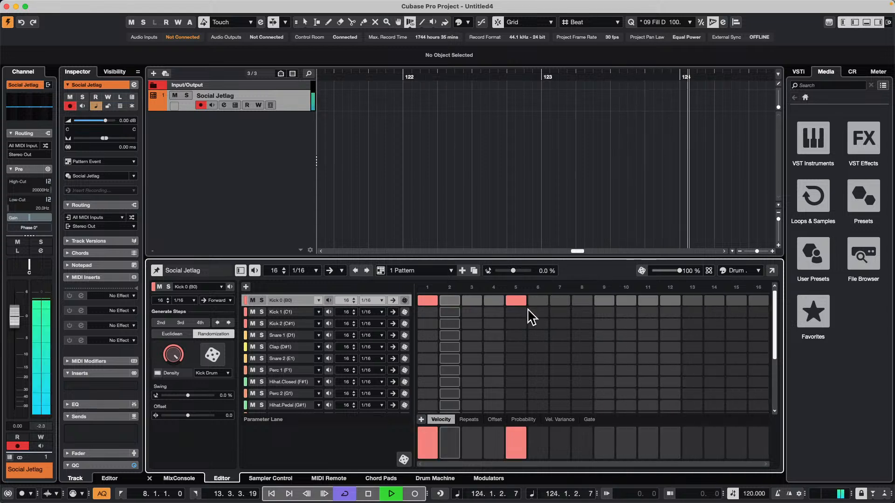
click(605, 301)
click(693, 301)
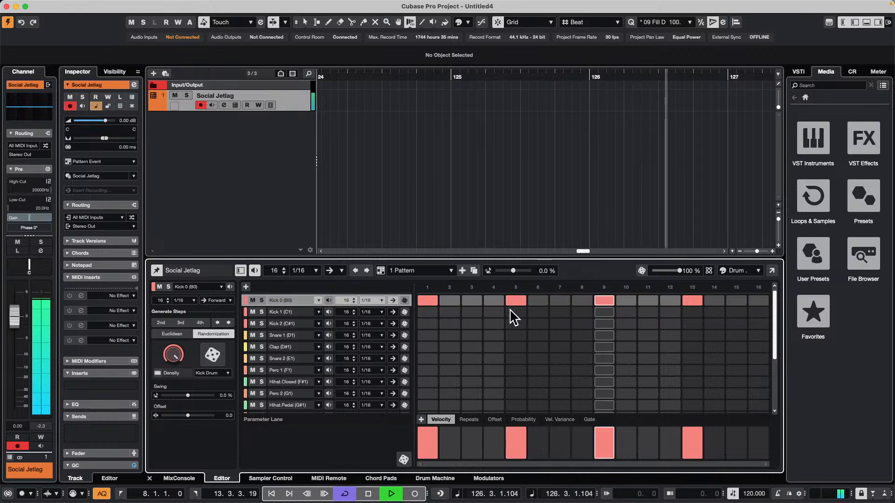
Move the Kick 0 hit on step 5 to step 4 and add Snare 1 hits on steps 5 and 13
click(493, 301)
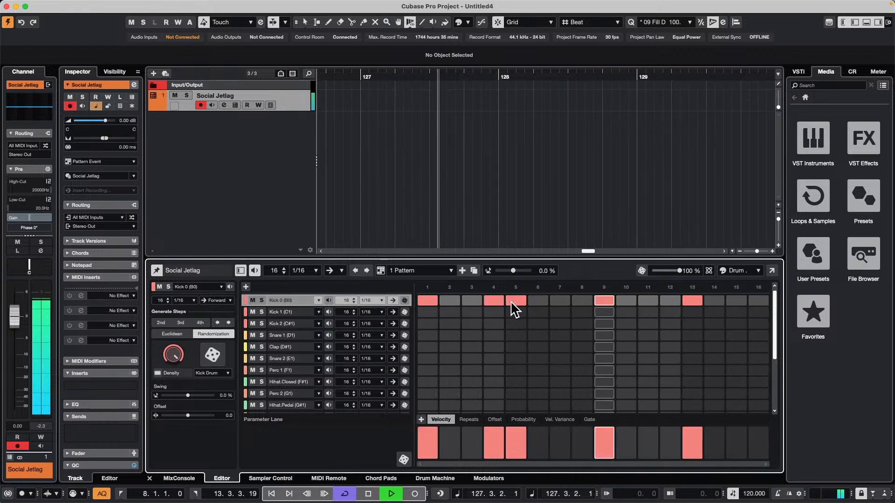
click(516, 300)
click(516, 335)
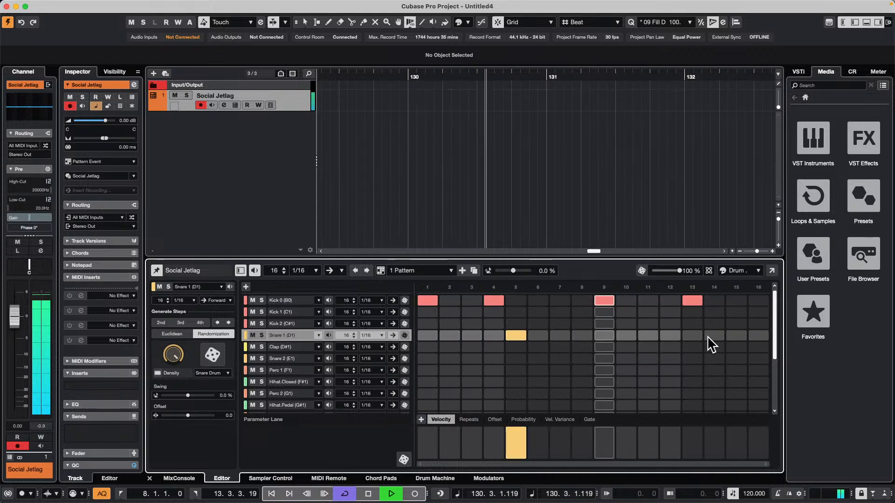
click(692, 335)
Move the Kick 0 hit on step 13 to step 14 and set the project tempo to 100 BPM
click(713, 301)
click(693, 301)
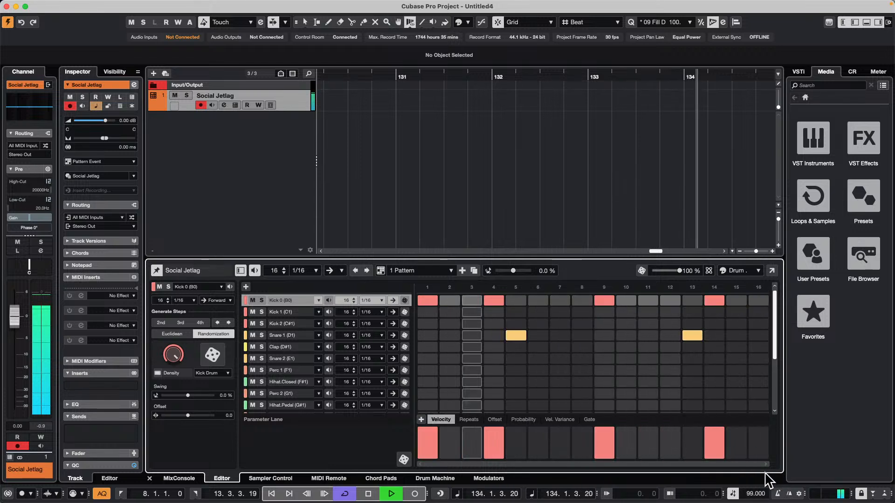
scroll(753, 495, up, 1)
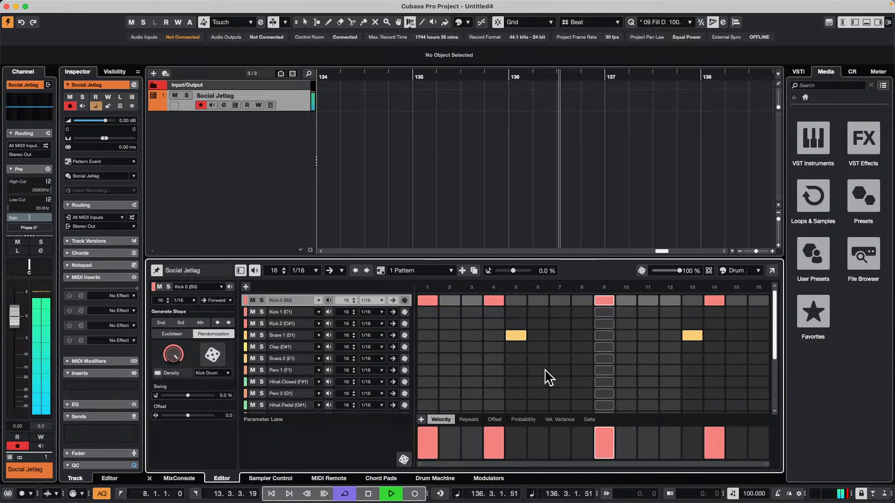
Add Snare 2 and Clap hits on steps 5 and 13 of the Social Jetlag pattern
click(524, 360)
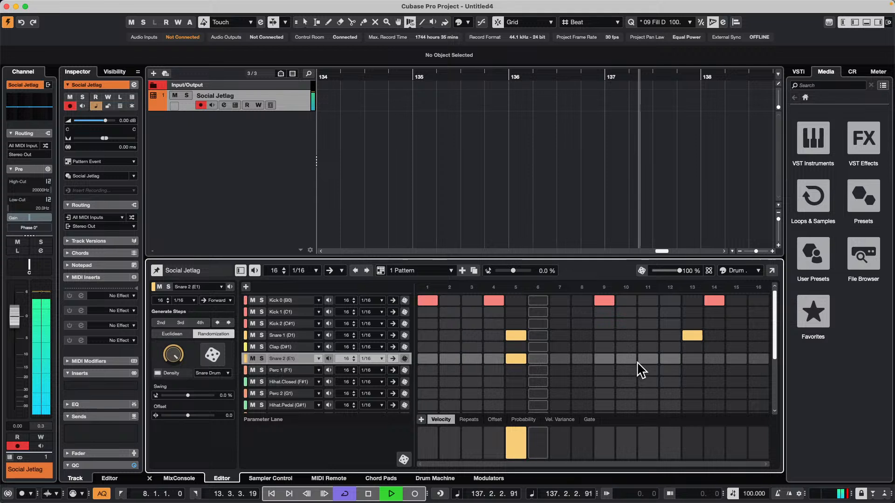
click(693, 359)
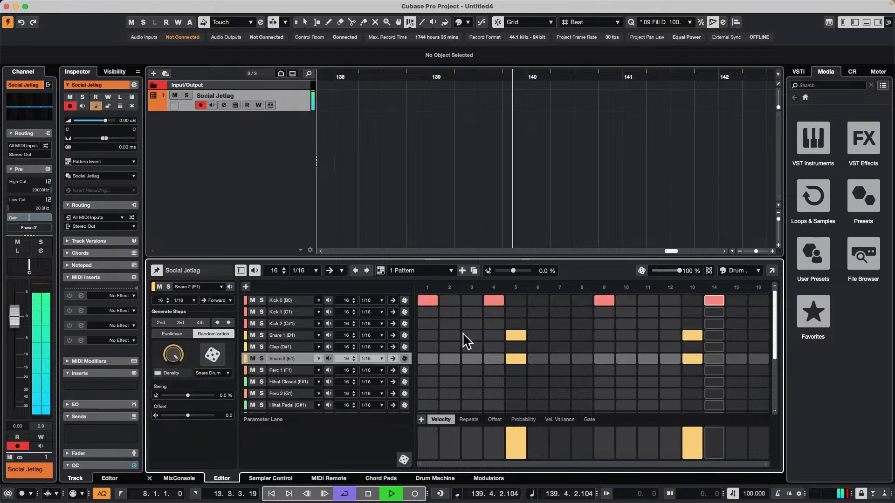
click(513, 346)
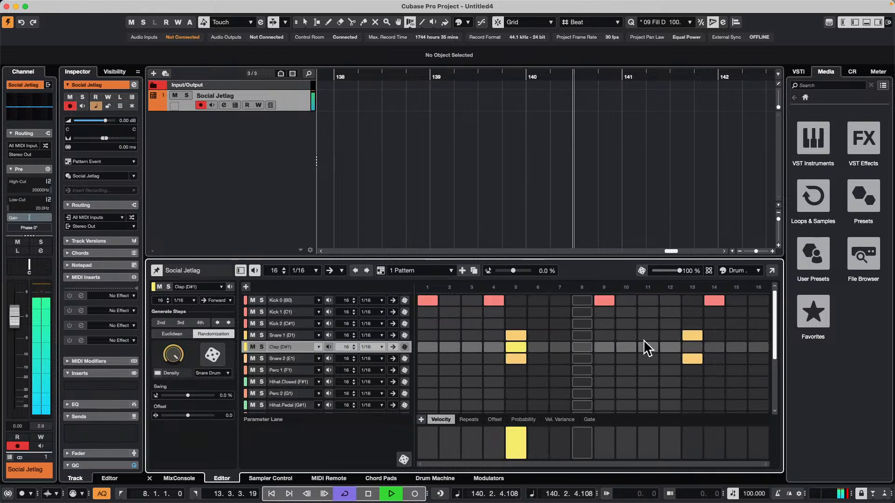
click(692, 347)
Add extra Clap hits on steps 12 and 14 and lower the velocity of both hits
click(674, 346)
click(714, 347)
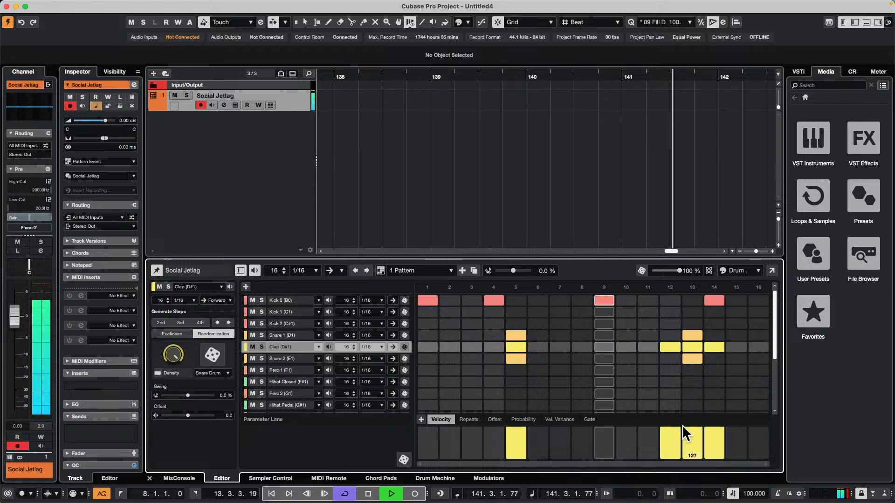
click(672, 445)
drag(708, 443, 709, 450)
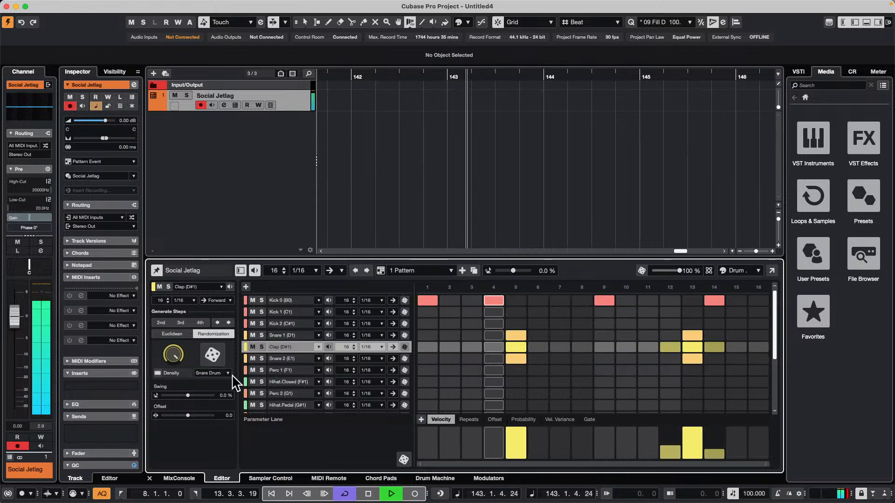
Generate a Euclidean rhythm with 12 pulses on the Hihat.Closed lane
key(g)
key(g)
key(g)
click(292, 385)
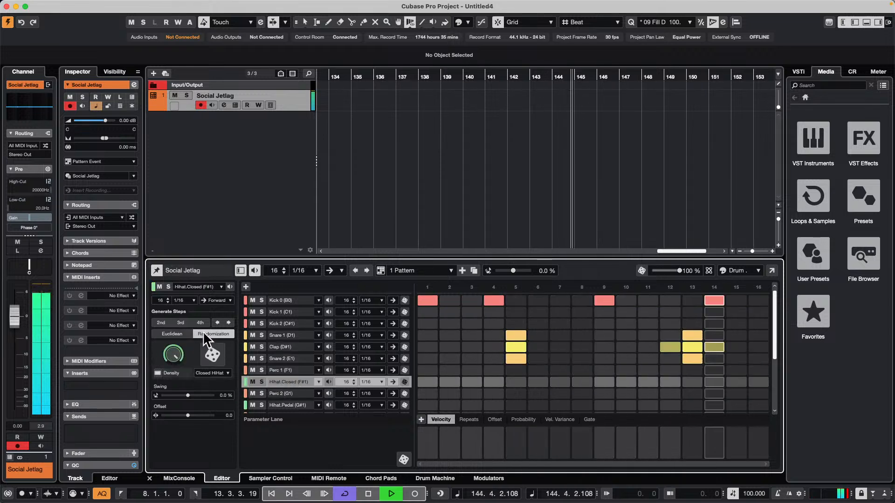
click(172, 334)
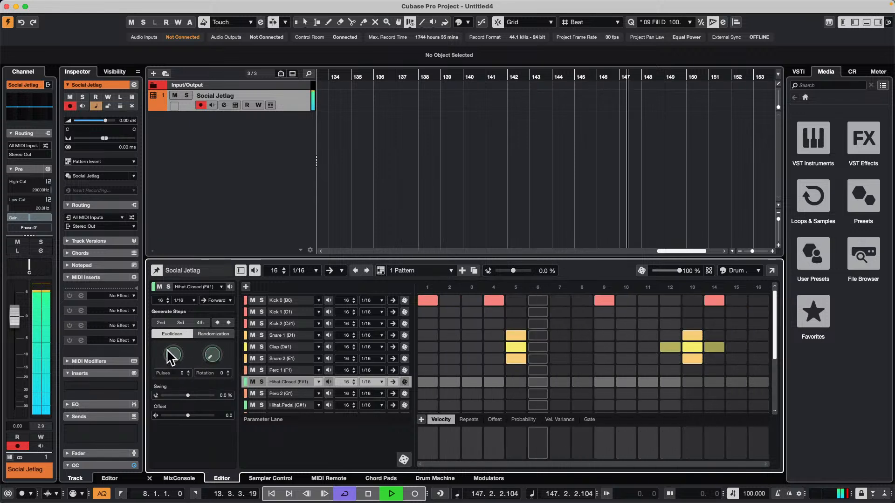
drag(168, 356, 204, 232)
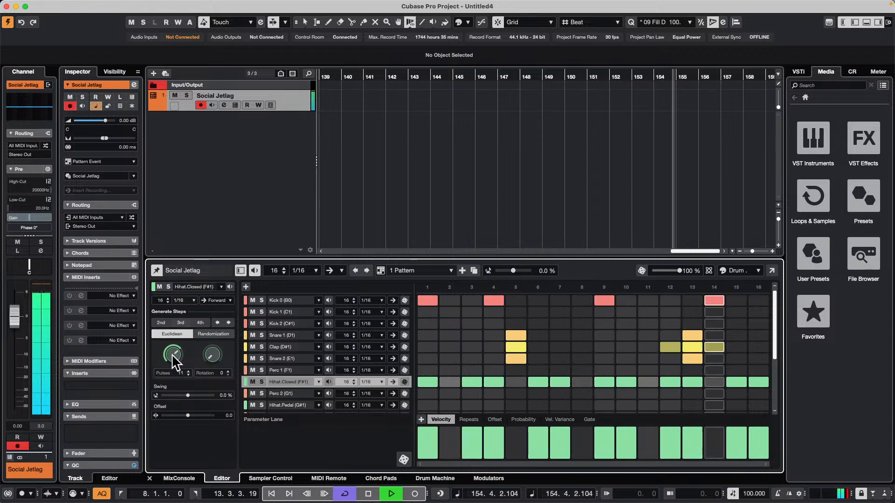
mouse_move(172, 354)
mouse_down()
mouse_move(186, 290)
mouse_move(186, 359)
mouse_up()
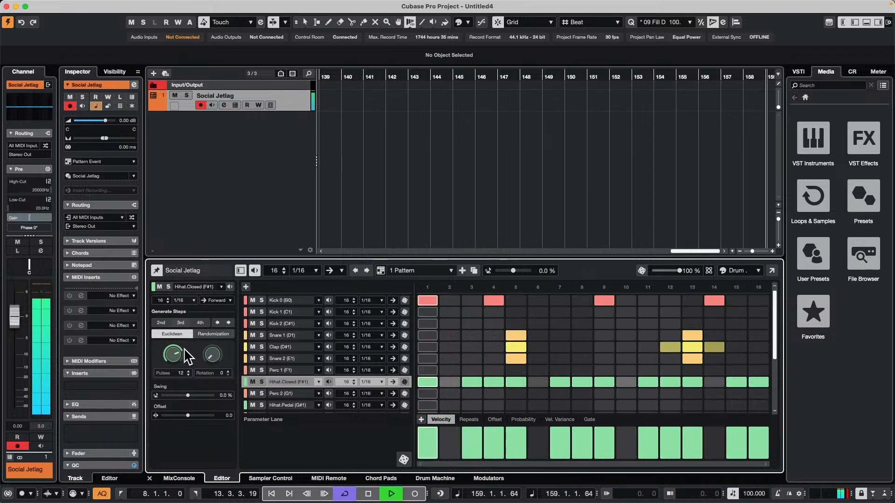
Audition the Perc 4 and Perc 3 sounds and fill the Perc 3 lane with randomized Snare Drum steps
scroll(322, 390, down, 2)
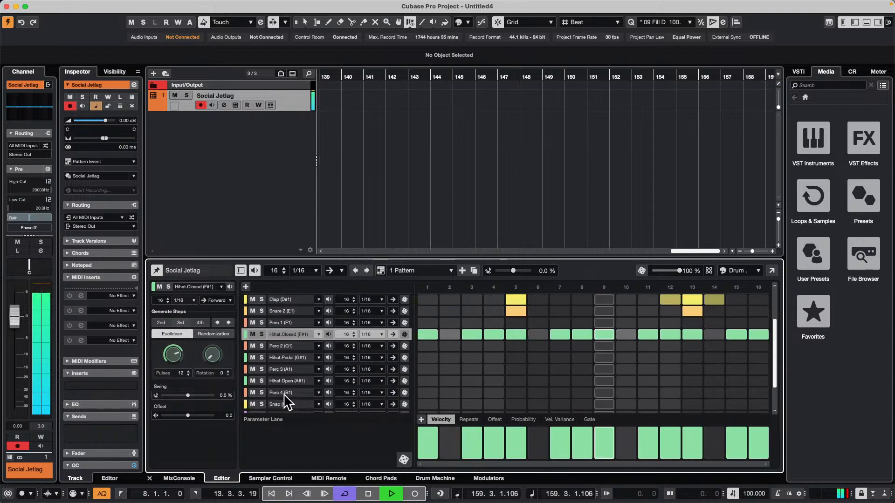
click(328, 393)
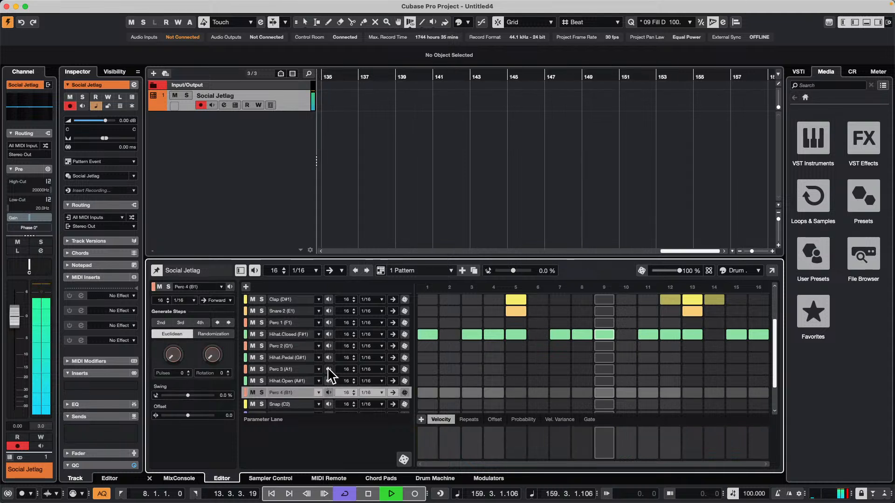
click(327, 369)
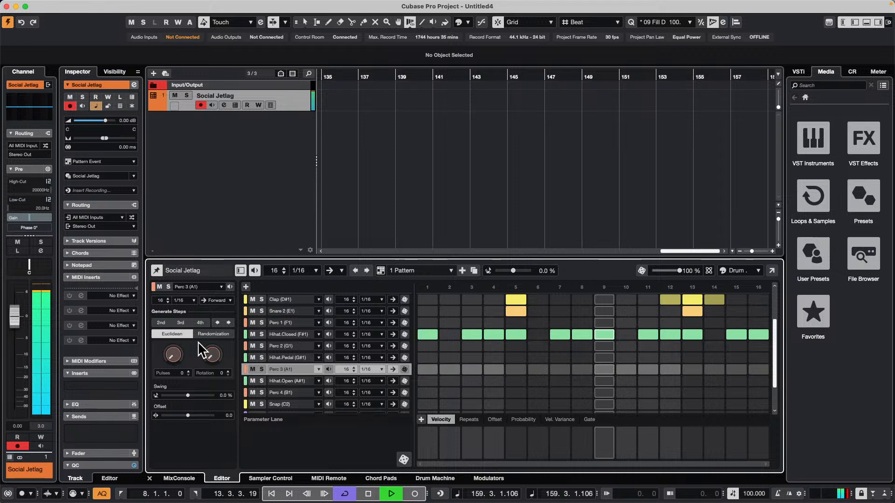
click(214, 333)
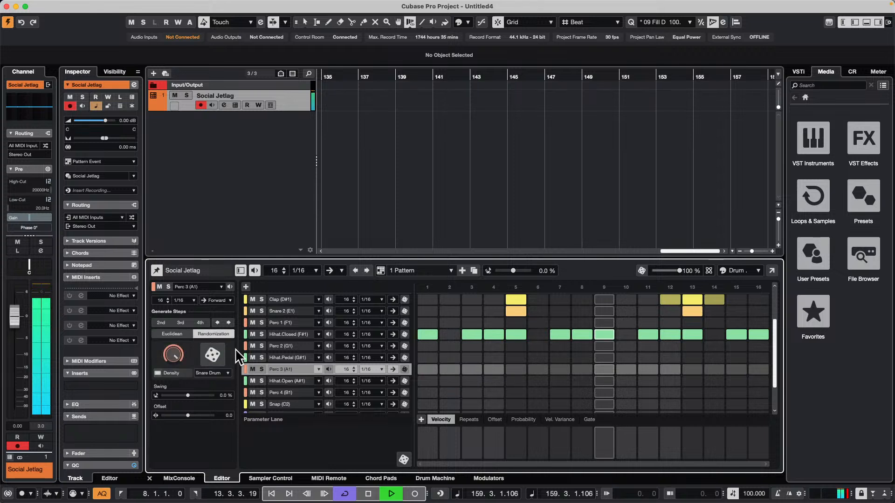
click(209, 354)
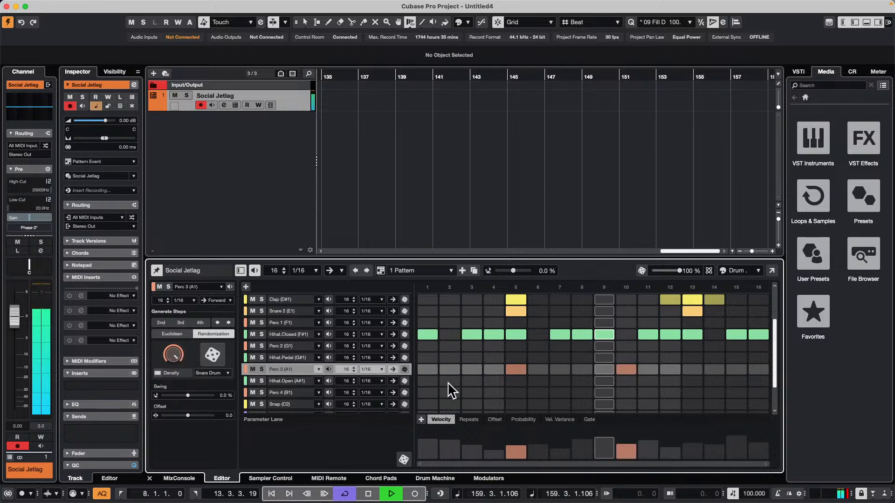
Generate randomized steps on the Snap lane, rerolling the Snare Drum style until a denser pattern results
click(298, 404)
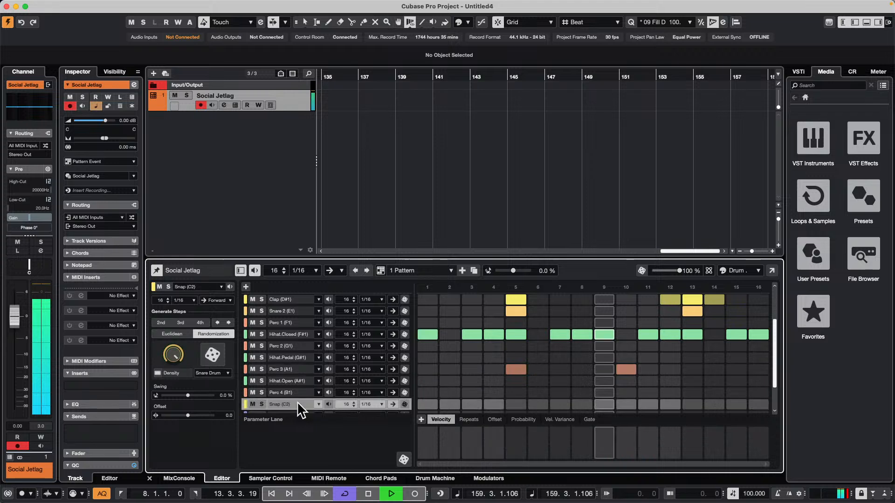
click(212, 355)
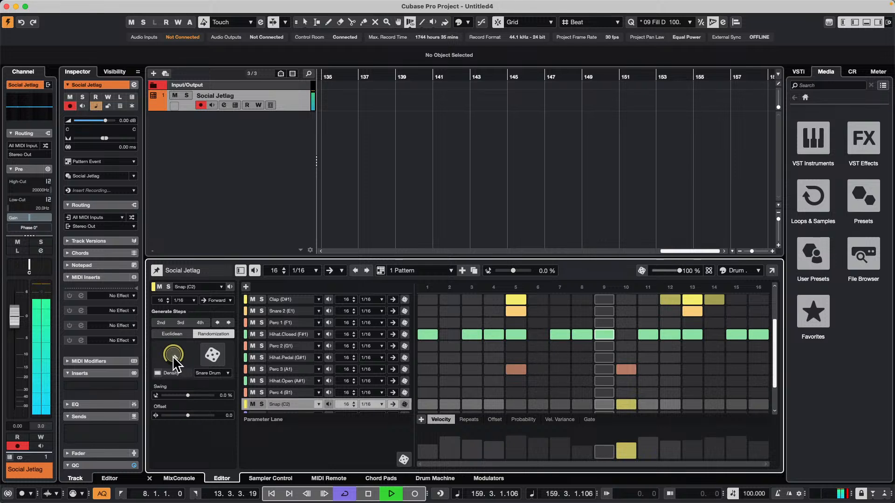
click(213, 355)
click(214, 354)
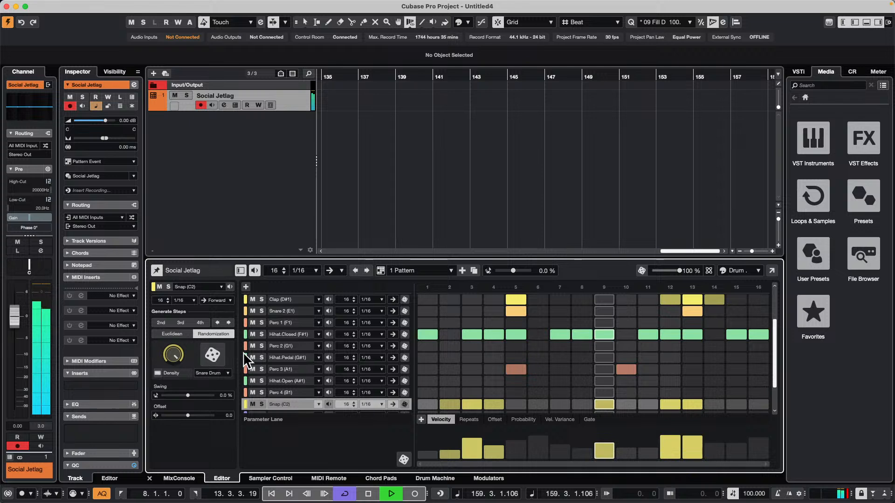
Reroll the randomized Snare Drum steps on the Perc 3 lane several times
click(300, 370)
click(209, 350)
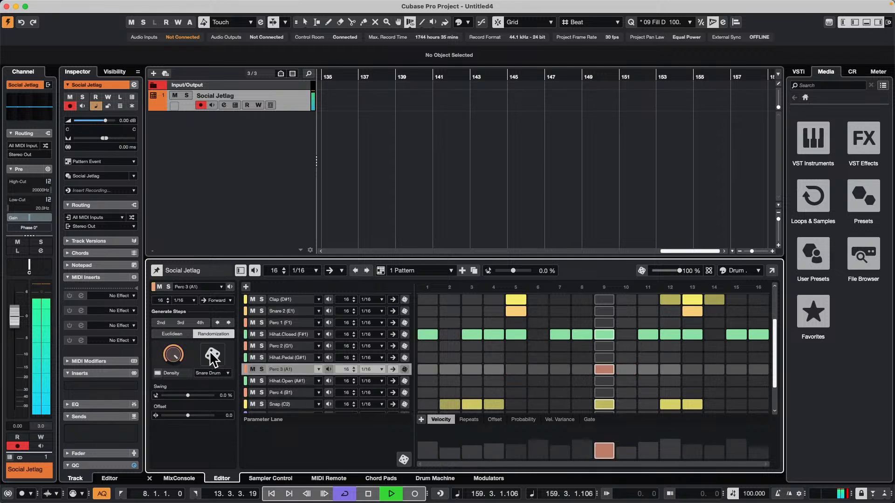
click(209, 350)
click(208, 350)
click(209, 349)
click(209, 350)
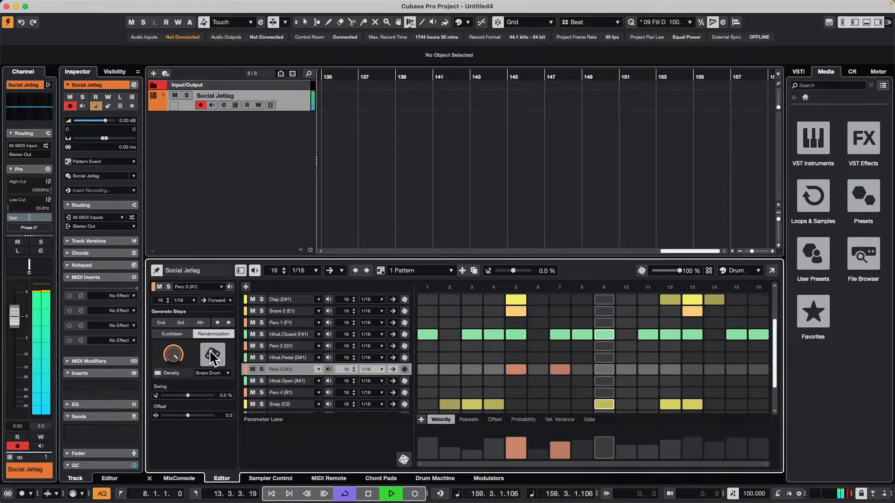
click(209, 350)
click(209, 350)
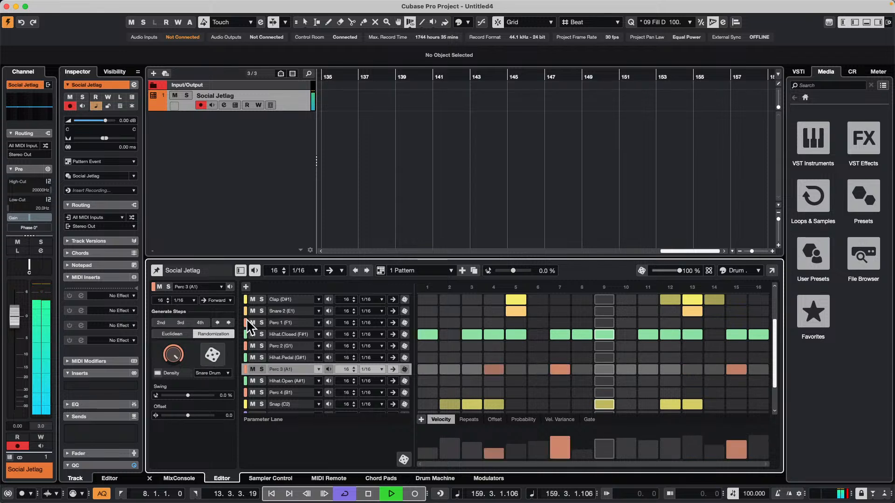
Change the Perc 3 lane's randomization style to Open HiHat and generate new random steps twice
scroll(485, 330, up, 2)
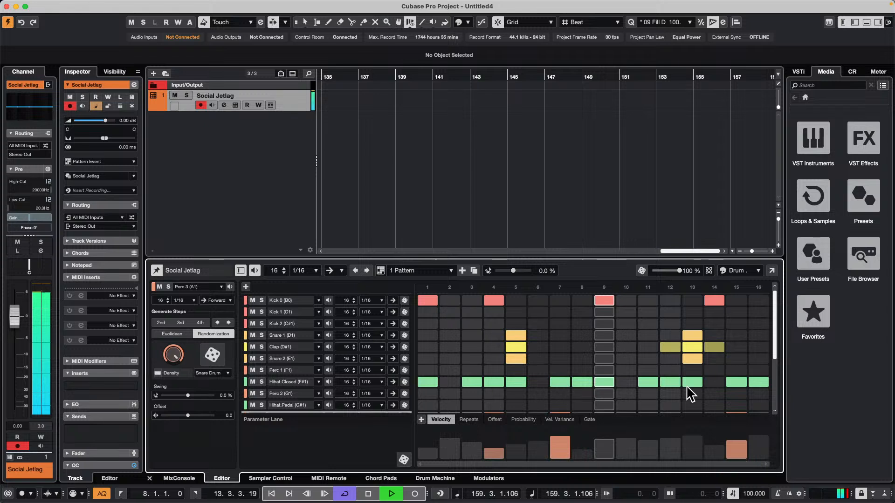
scroll(561, 376, down, 3)
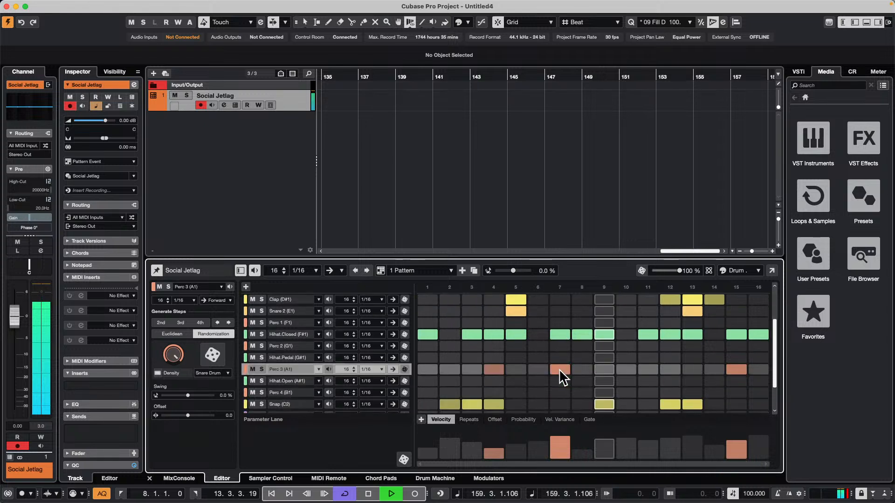
click(213, 373)
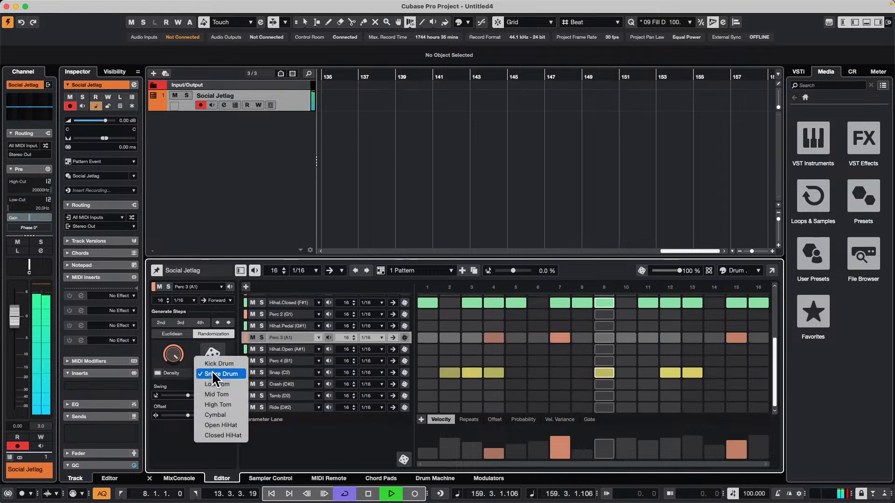
click(239, 425)
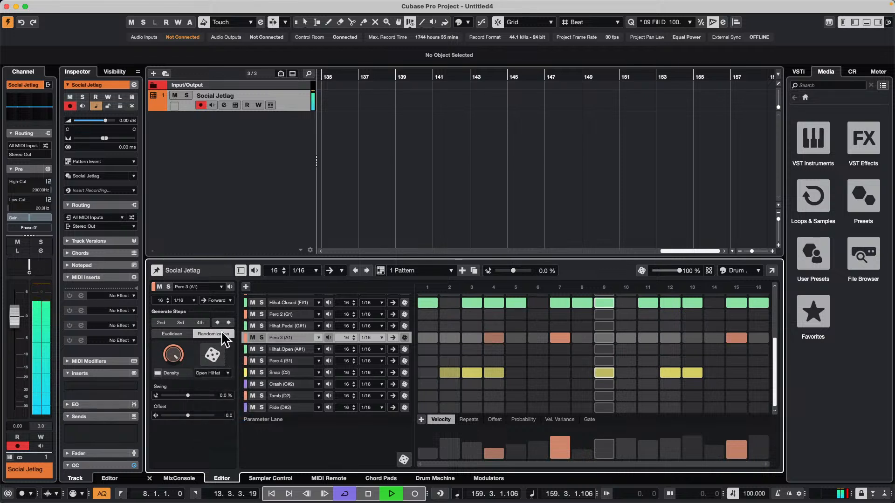
click(213, 356)
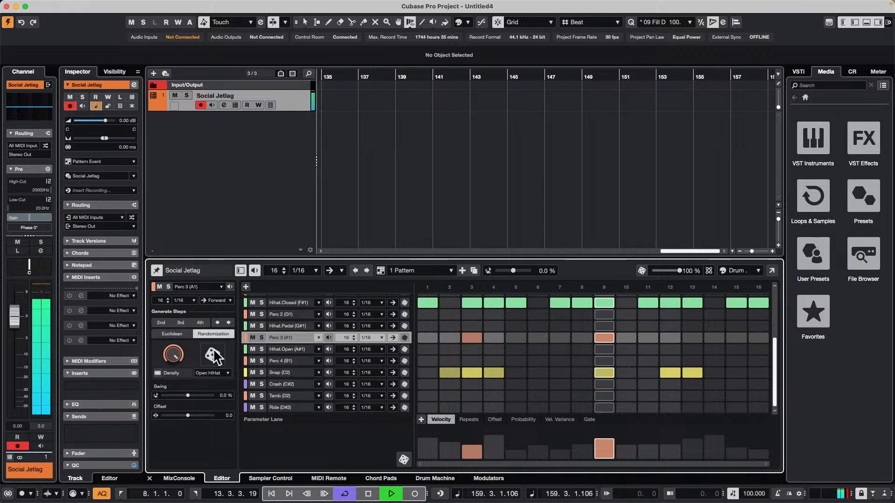
click(214, 355)
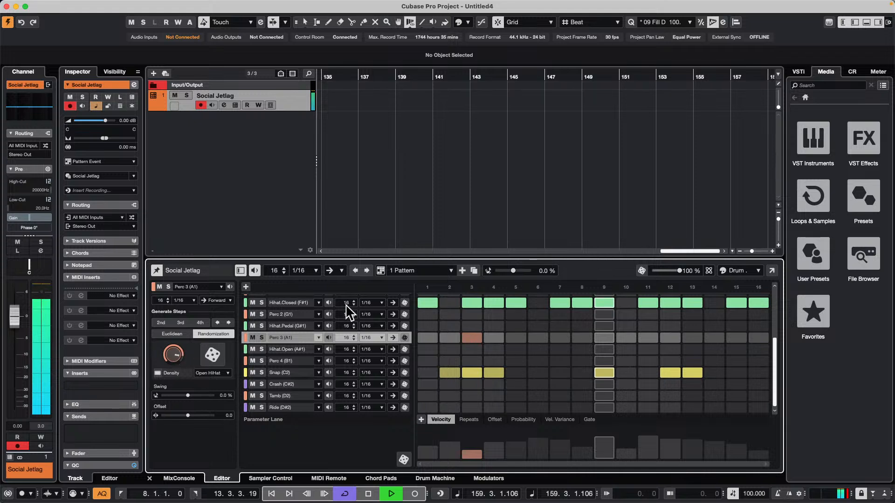
Solo the Hihat.Closed lane, set its Euclidean rhythm to 14 pulses, and unsolo it
click(261, 303)
click(172, 334)
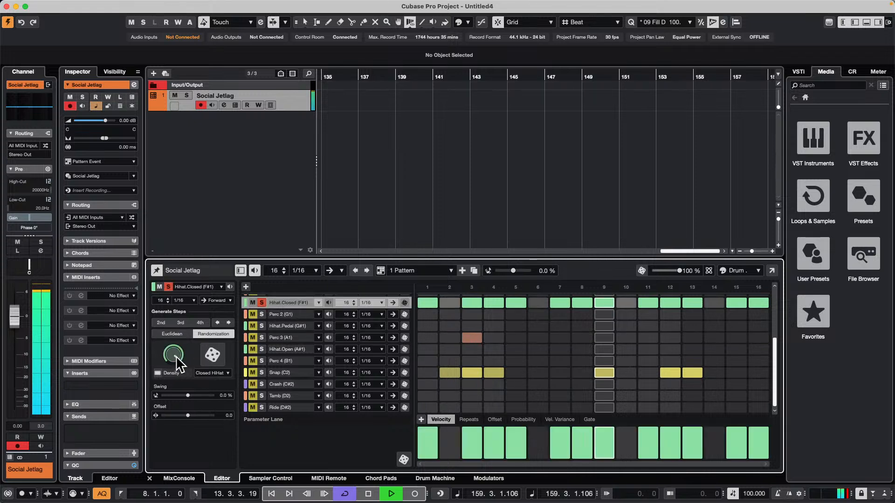
mouse_move(181, 347)
mouse_down()
mouse_move(169, 394)
mouse_move(178, 501)
mouse_move(192, 348)
mouse_up()
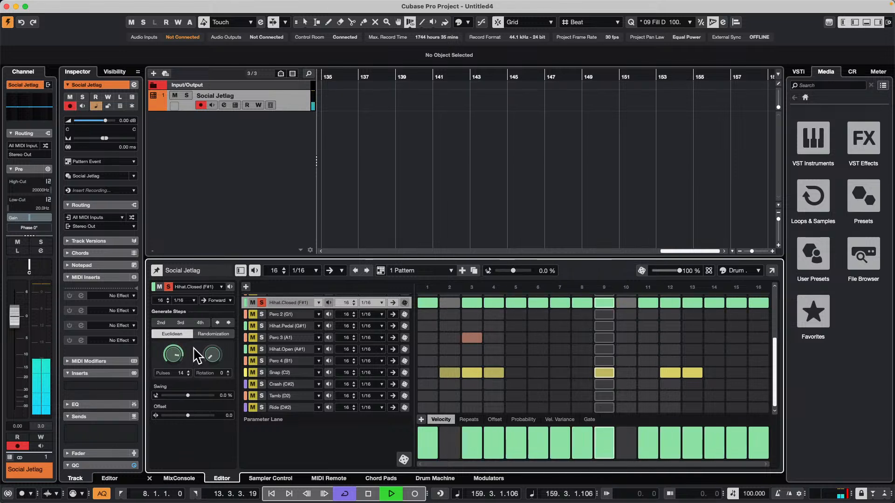
click(262, 302)
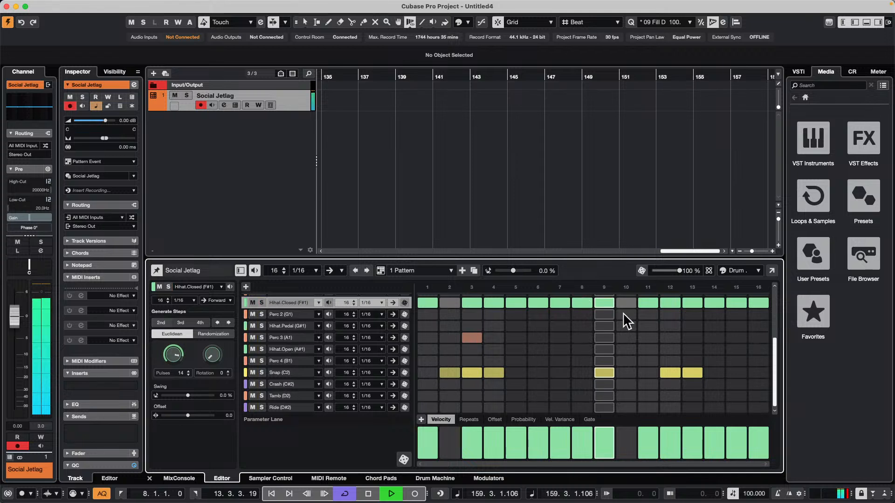
Randomize all lanes of the pattern three times at 100 % and turn off the pattern's playback in the editor
click(642, 270)
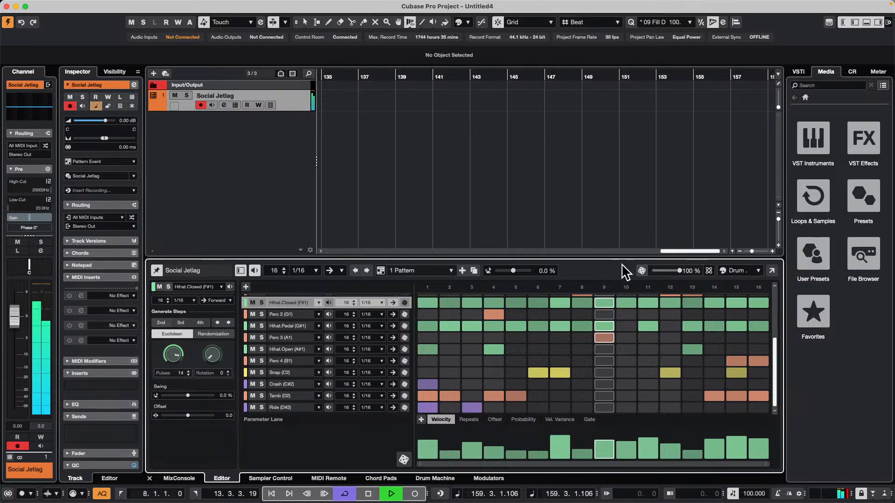
click(642, 270)
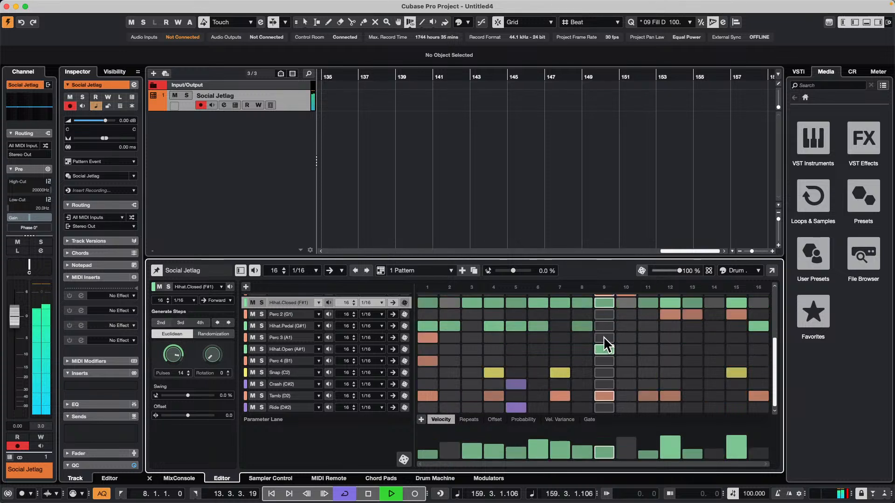
click(642, 271)
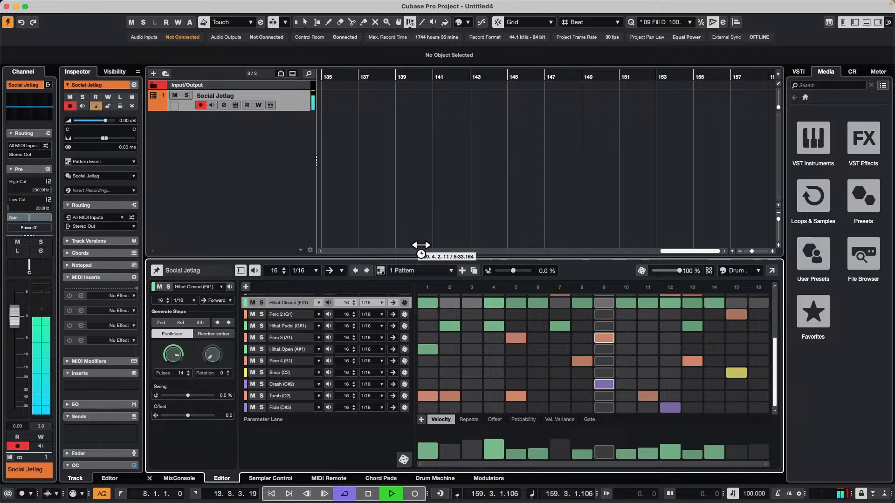
click(251, 271)
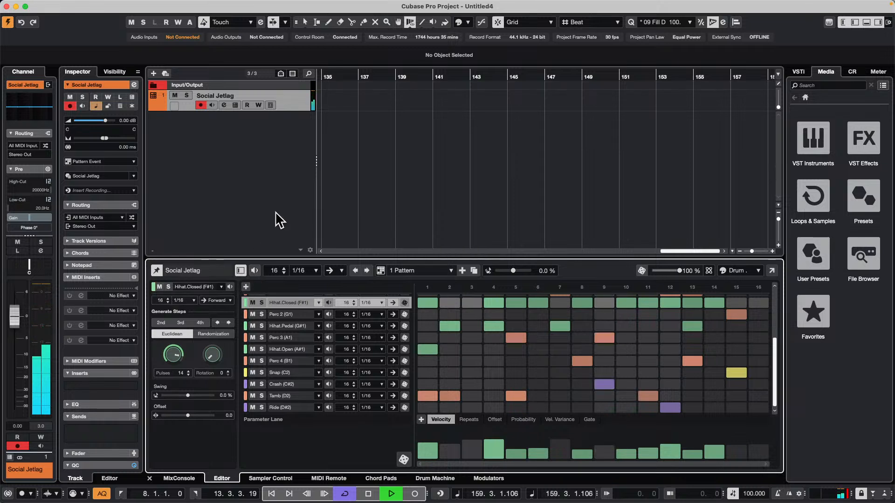
key(g)
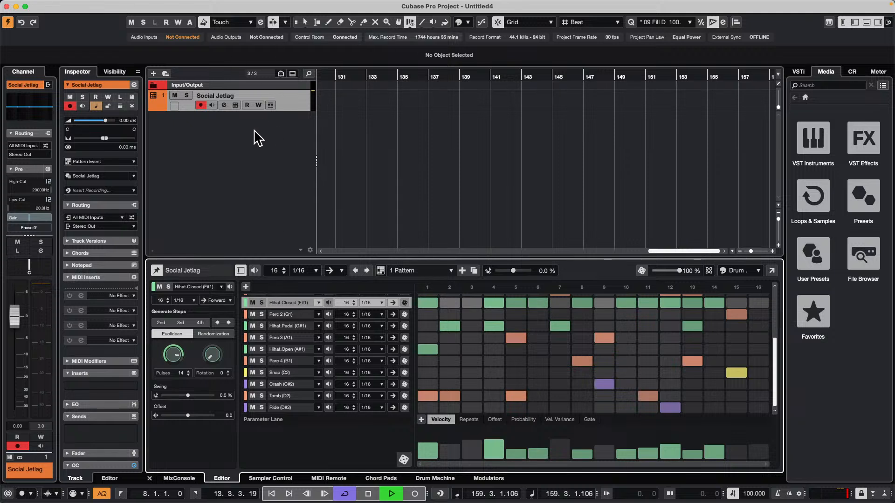
right_click(259, 118)
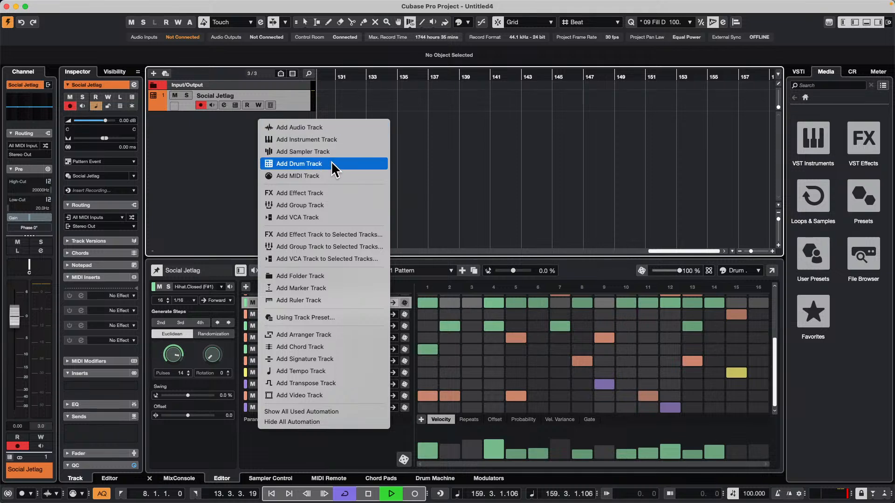
click(225, 157)
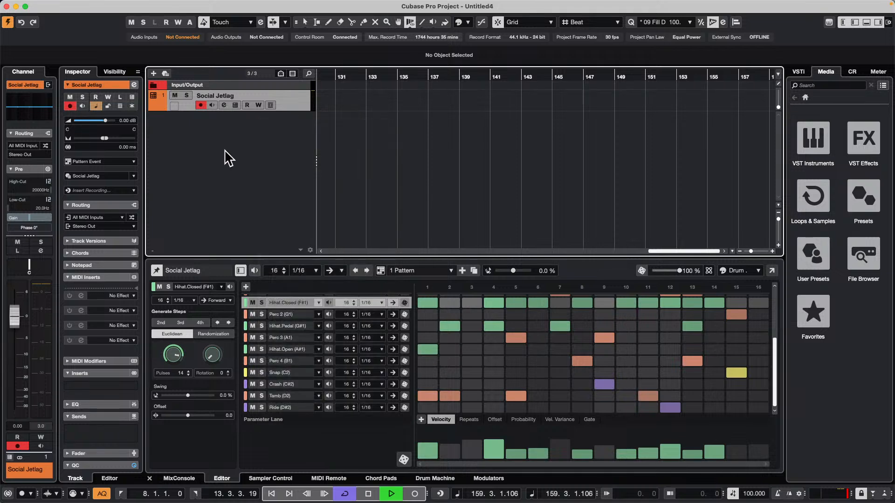
Show the Chord Pads and add a chord track to the project
click(391, 477)
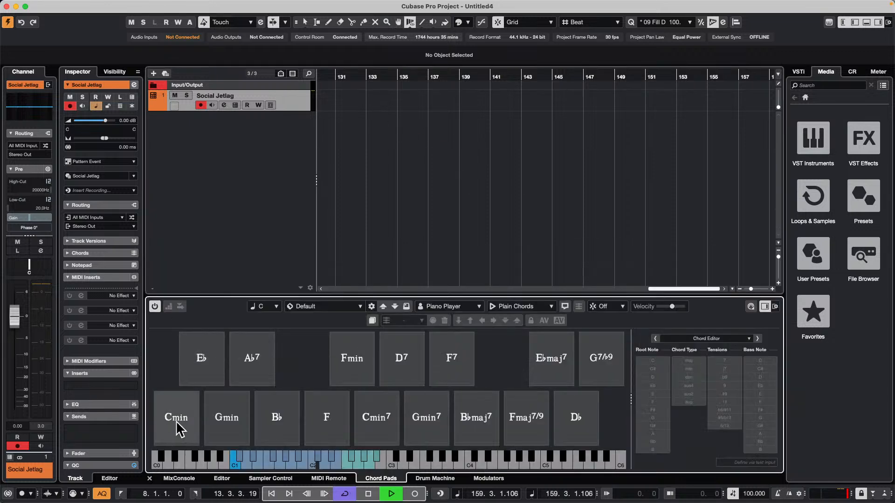
drag(179, 424, 260, 126)
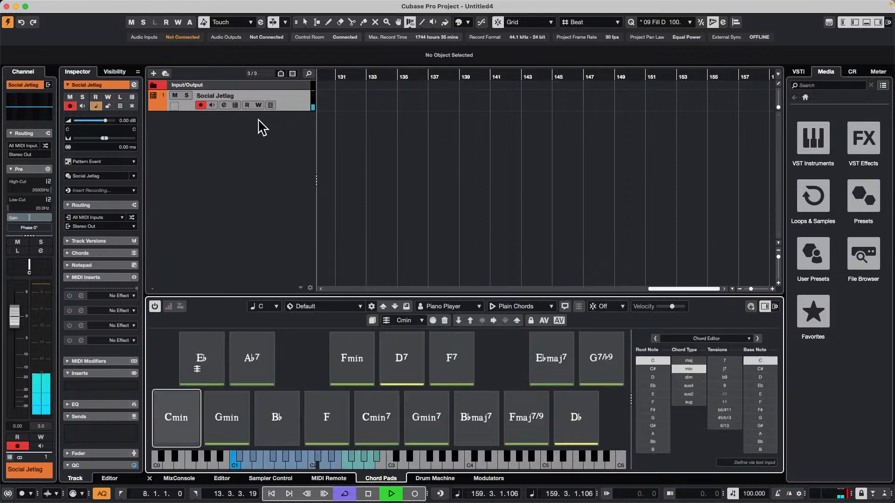
right_click(229, 120)
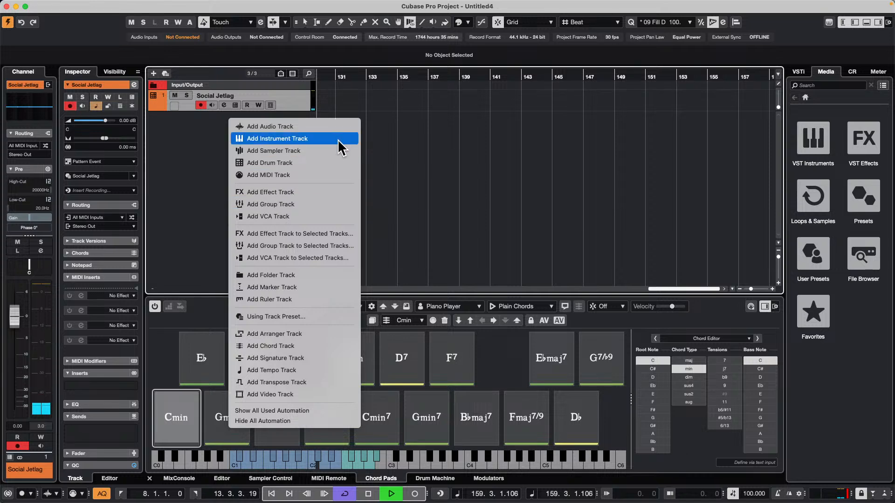
click(305, 345)
Place the Cmin pad at bar 131 and the F pad at bar 133 on the chord track, and stop playback
drag(188, 406, 184, 4)
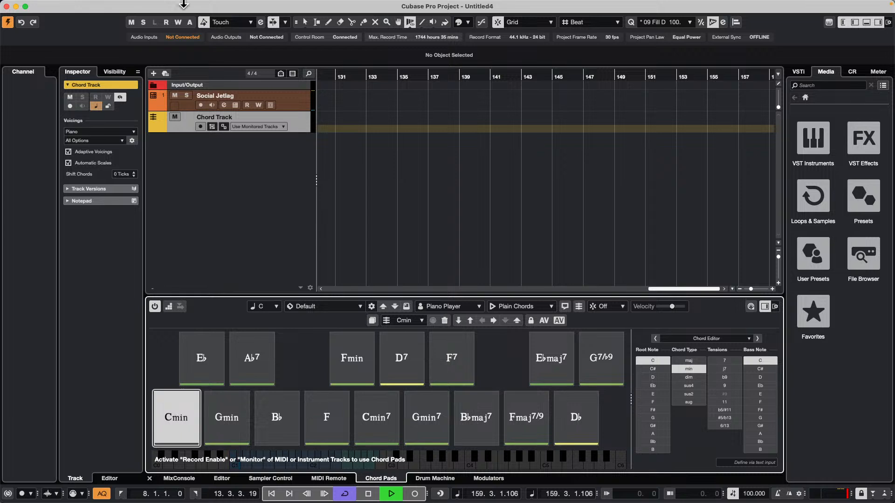
drag(395, 4, 337, 127)
drag(368, 75, 346, 100)
click(332, 434)
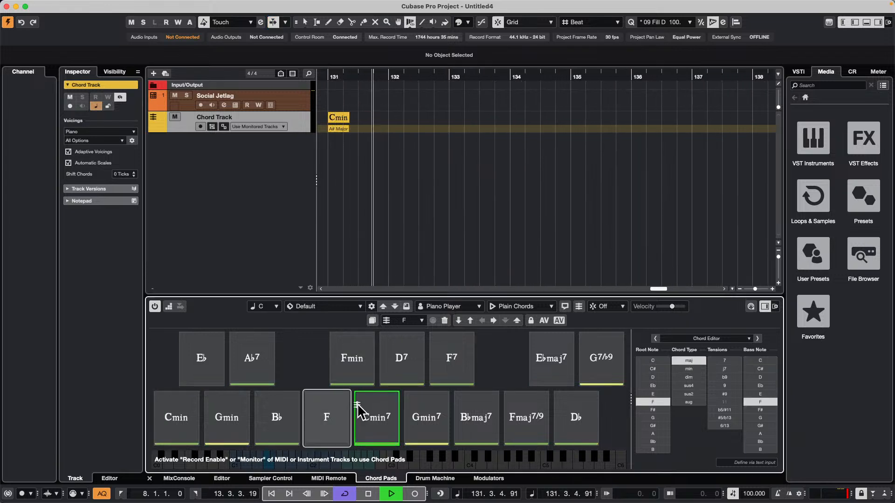
drag(359, 410, 464, 123)
key(space)
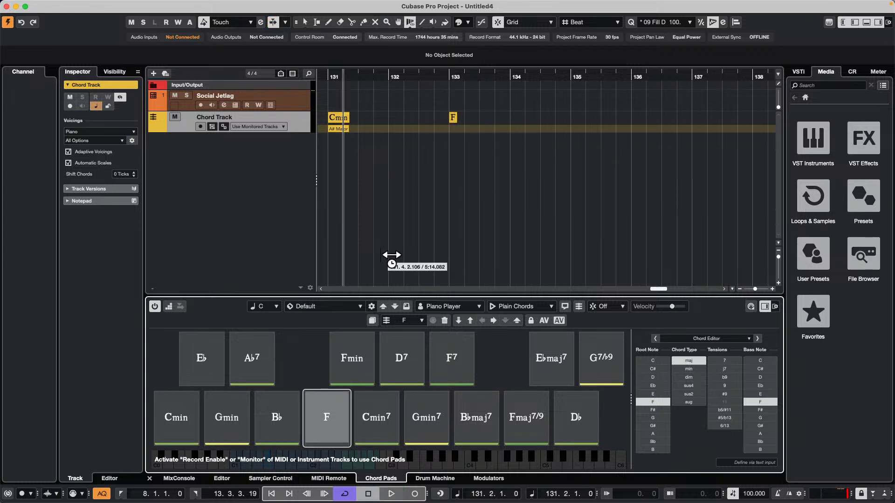
Place D7 at bar 134, Cmin at bar 136 and Eb at bar 137 on the chord track from the chord pads
drag(404, 360, 516, 122)
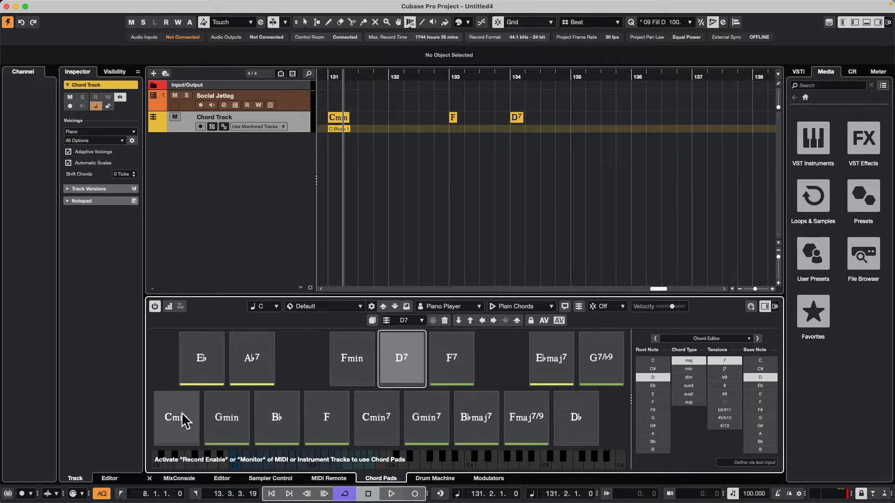
drag(185, 420, 638, 120)
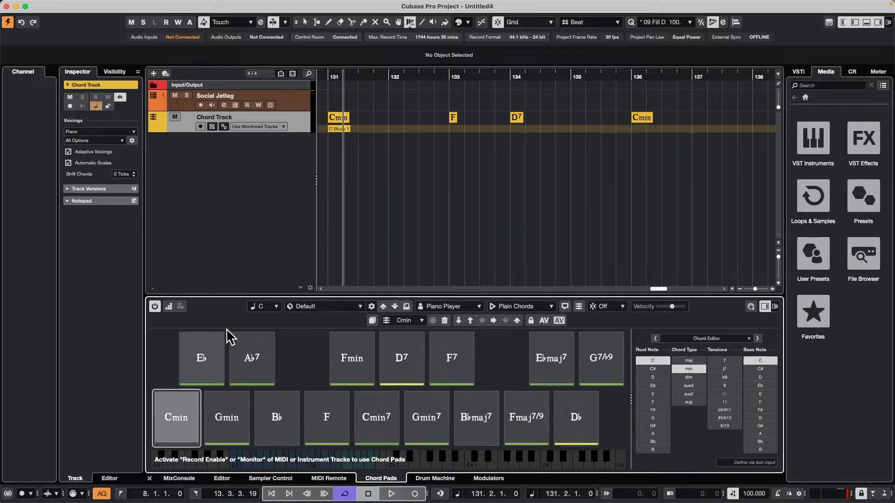
click(216, 358)
drag(216, 364, 706, 123)
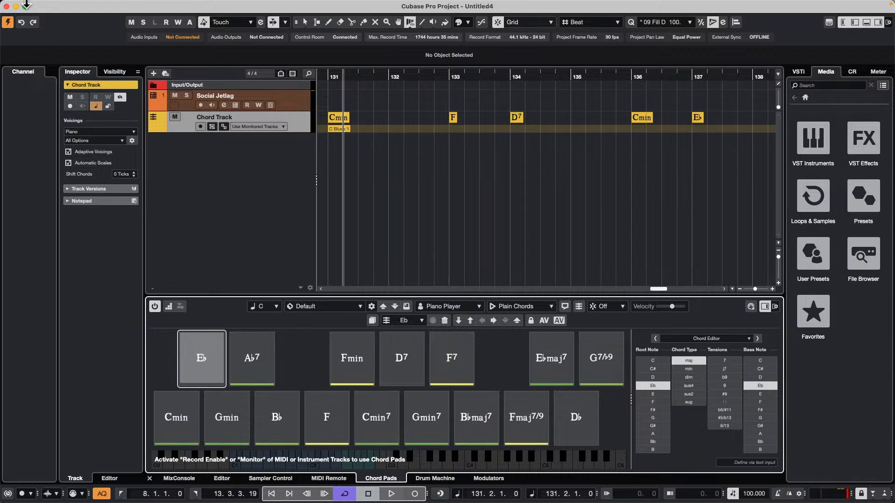
Try to convert the chord track's events with Chords to MIDI
click(107, 5)
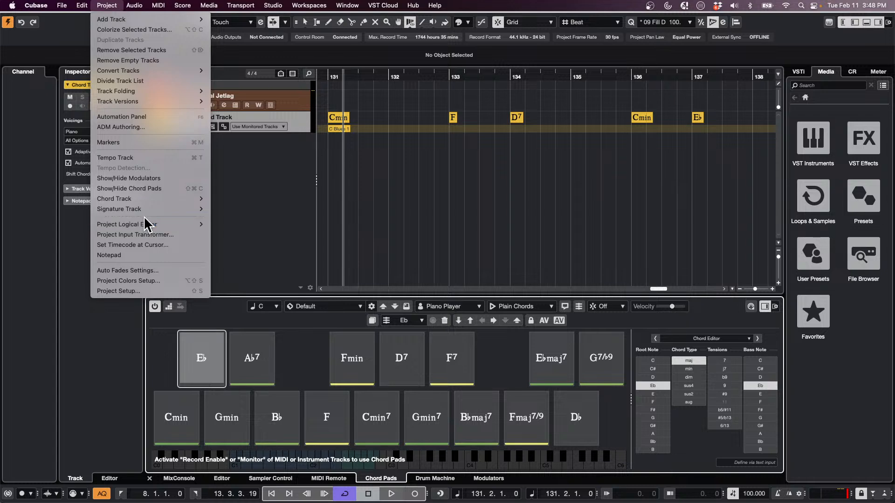
mouse_move(149, 199)
click(243, 229)
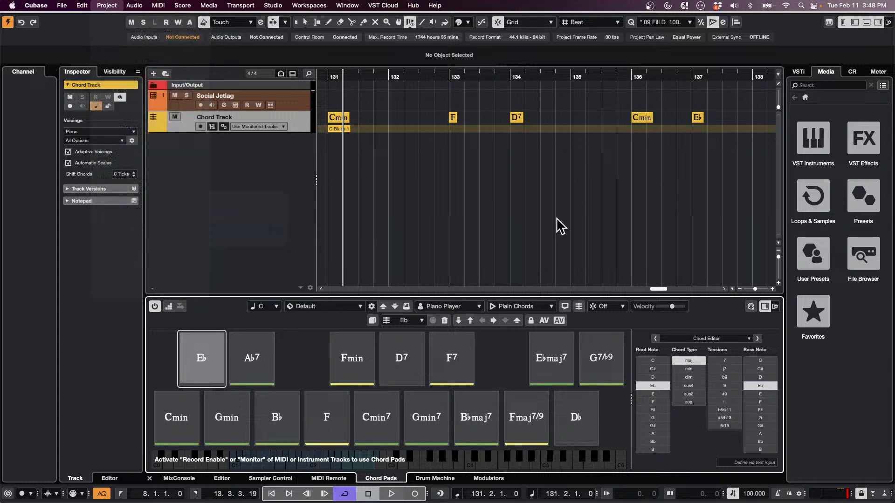
Add one MIDI track using the MIDI Part event type
right_click(207, 160)
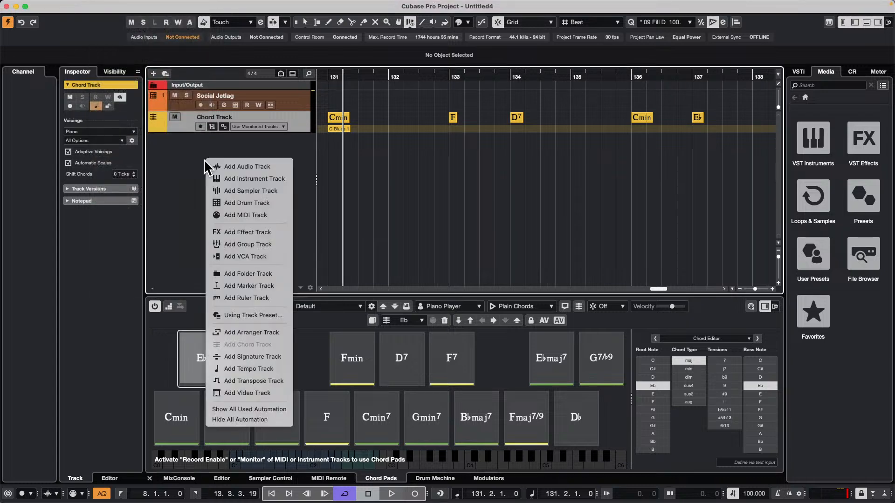
click(269, 222)
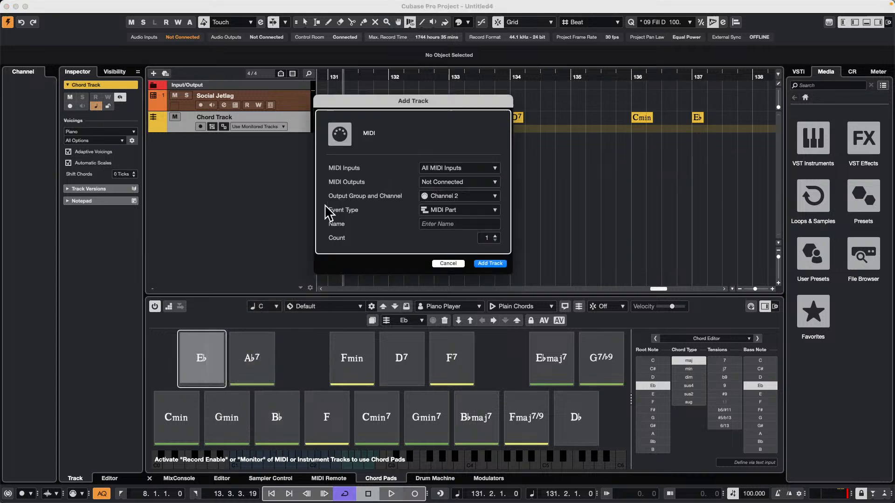
click(505, 264)
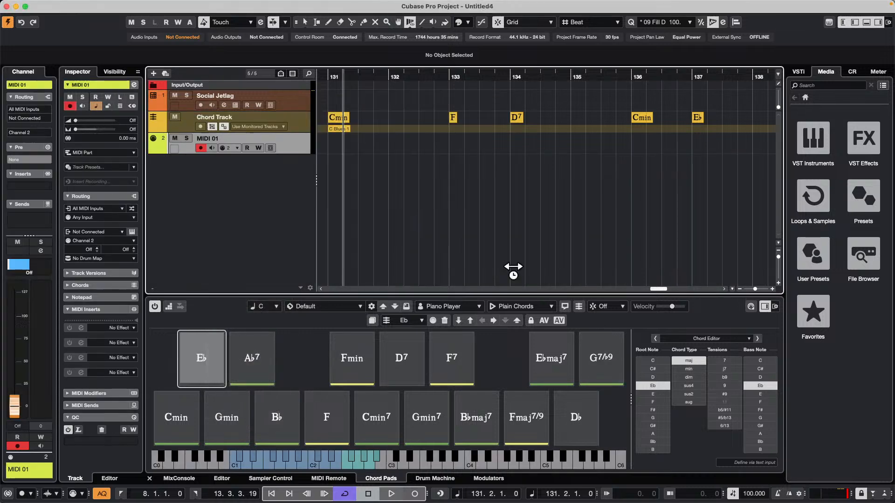
Select the chord track and retry the Chords to MIDI conversion with the MIDI track in place
click(290, 123)
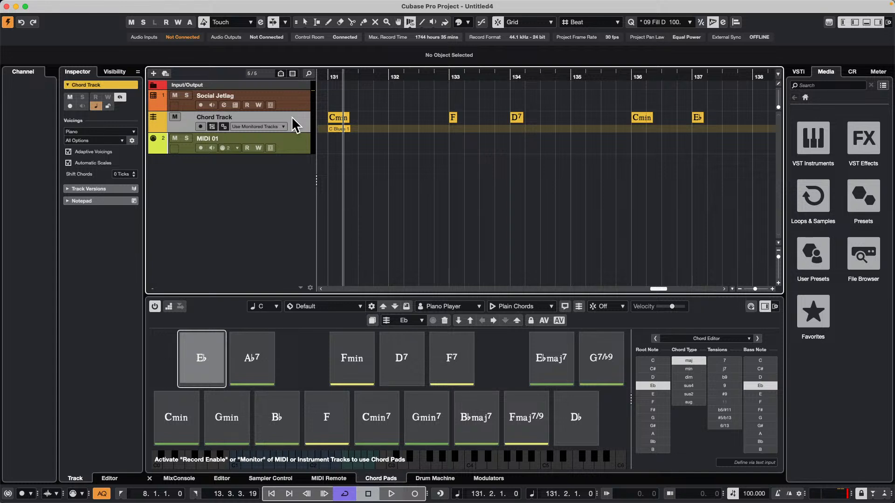
mouse_move(177, 4)
click(82, 5)
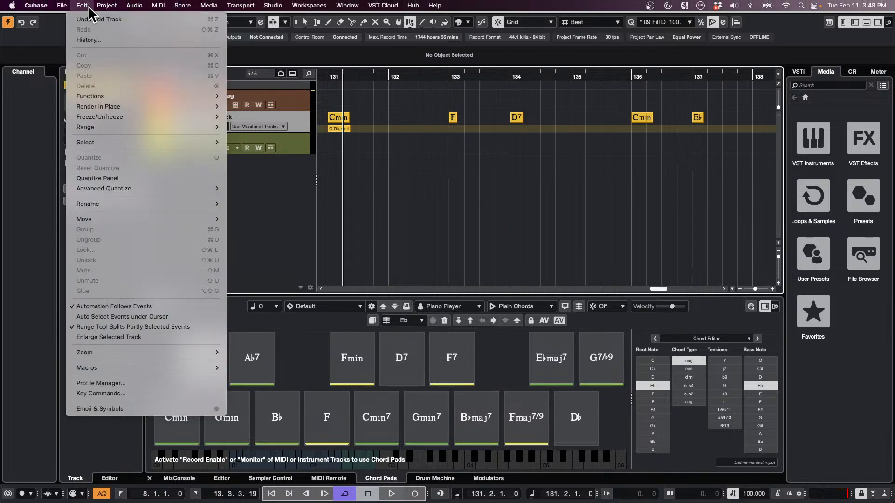
mouse_move(107, 5)
mouse_move(205, 198)
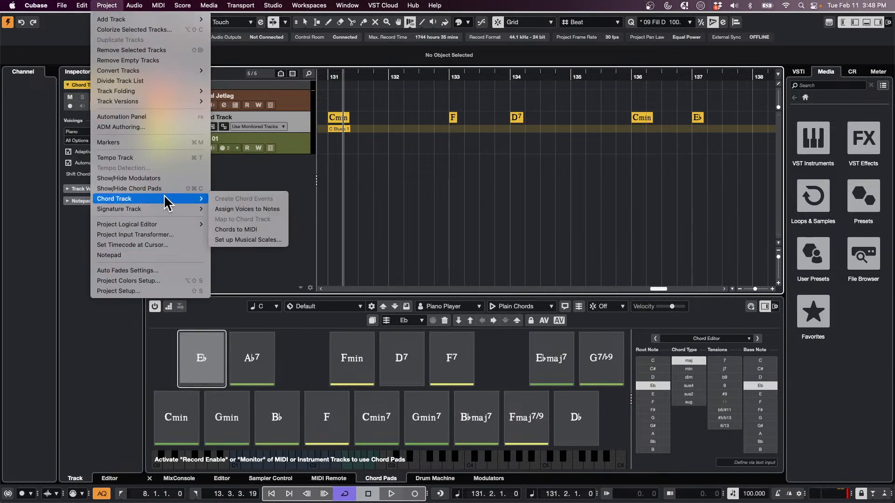
click(271, 229)
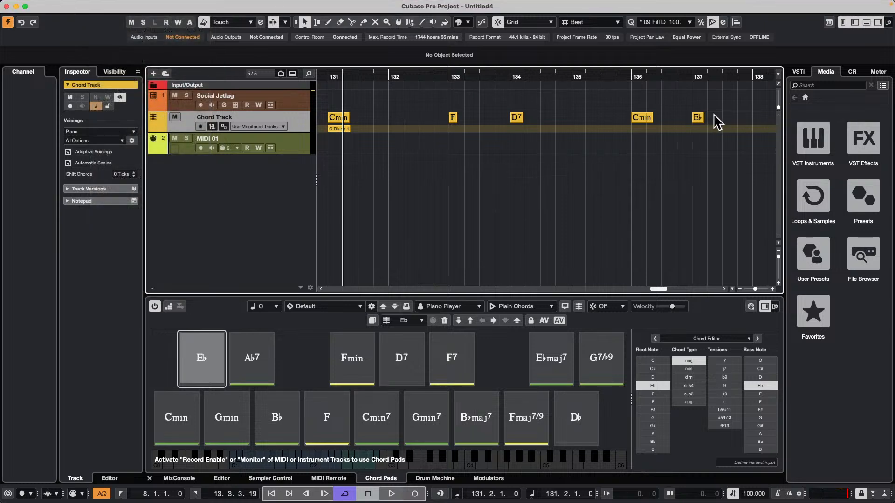
Copy all chord events from the chord track onto the MIDI 01 track and glue the parts into one
drag(718, 113, 331, 141)
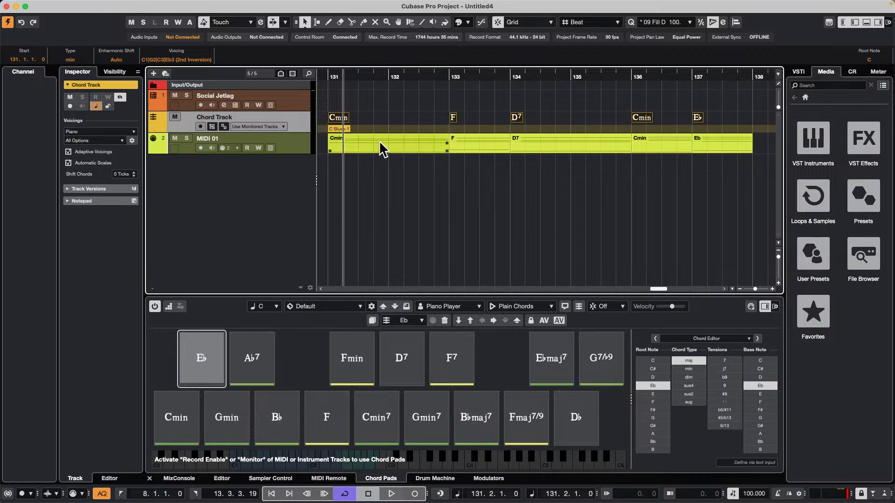
right_click(340, 170)
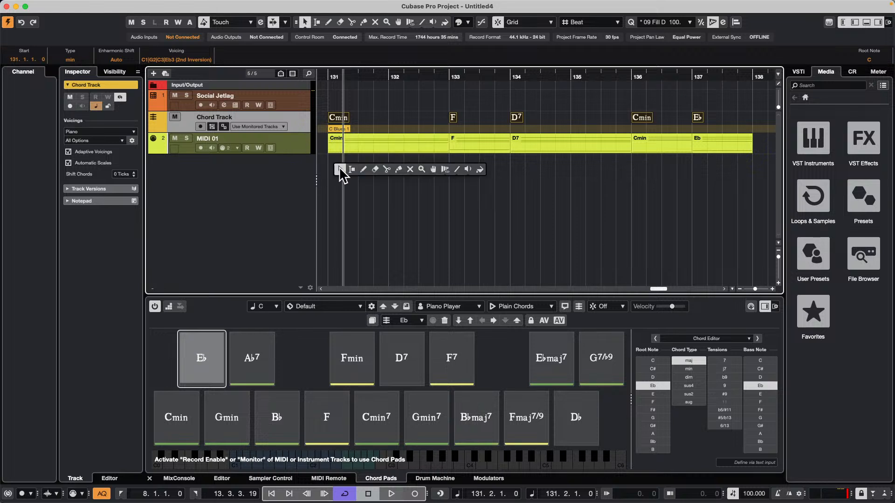
click(399, 170)
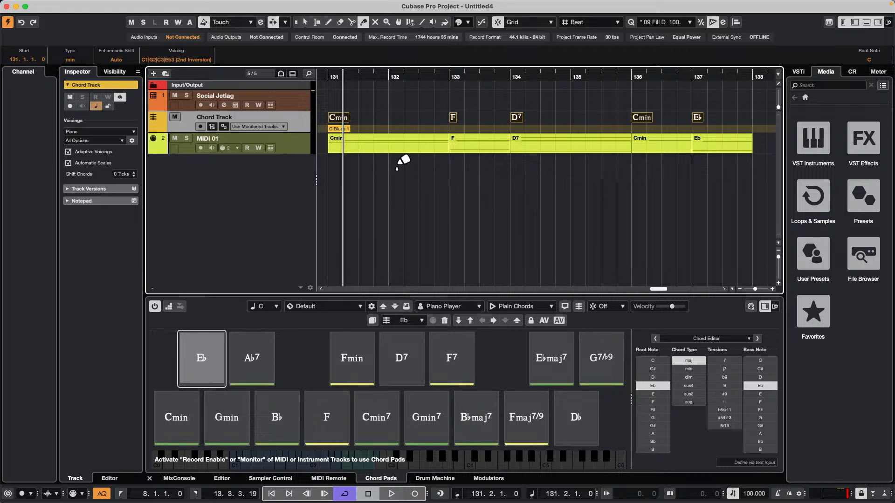
click(360, 150)
click(360, 150)
click(360, 150)
click(361, 150)
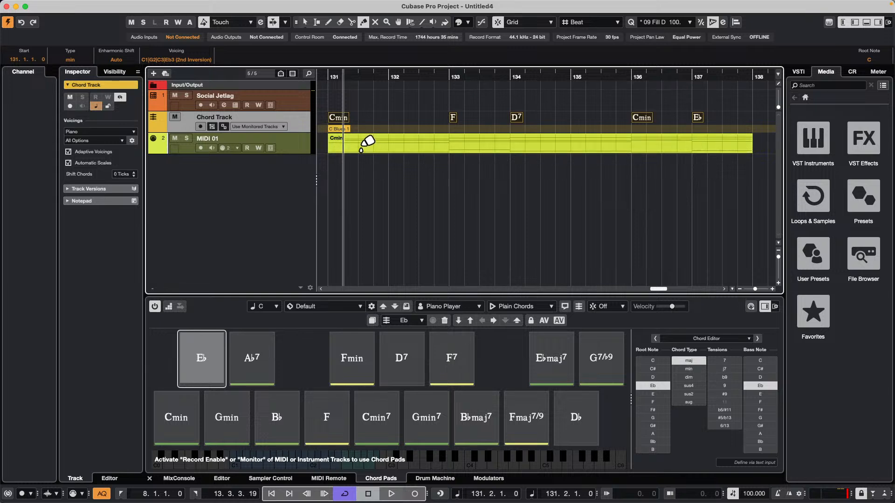
Open the glued Cmin part in a separate Key Editor window showing the whole part
right_click(419, 162)
click(412, 157)
double_click(410, 145)
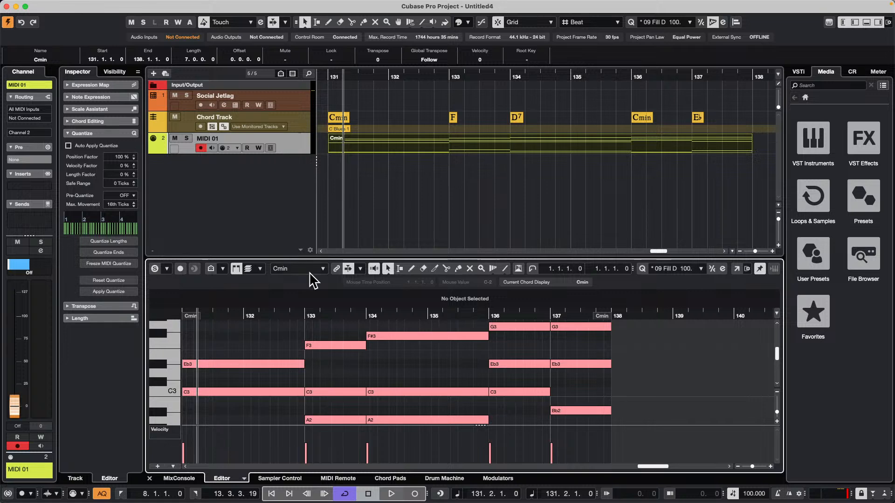
click(737, 269)
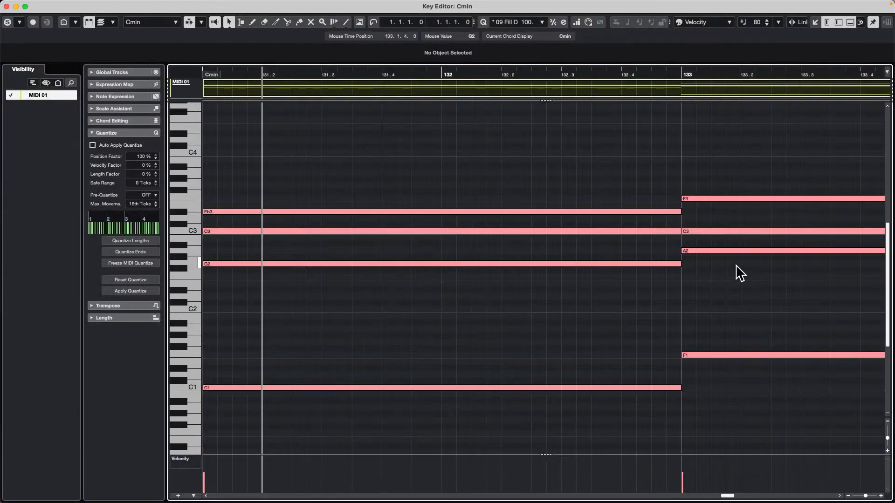
drag(324, 74, 324, 55)
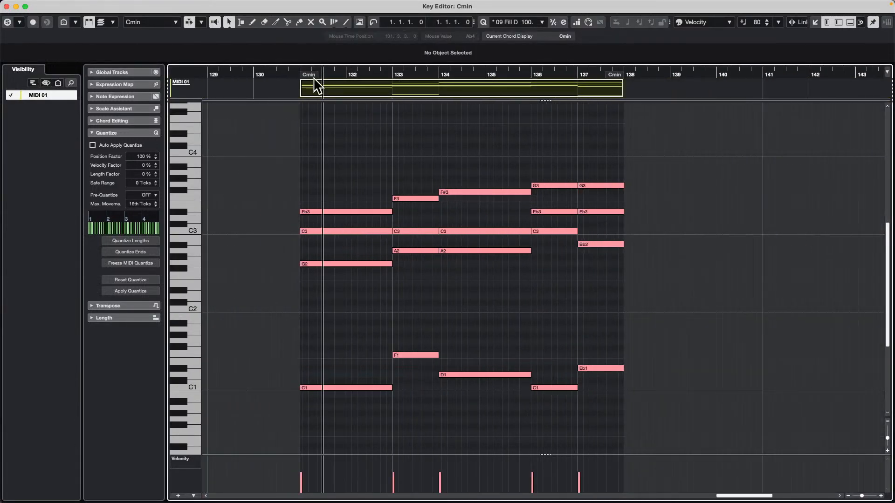
Expand the Chord Editing section of the Key Editor inspector and collapse the Quantize section
click(132, 119)
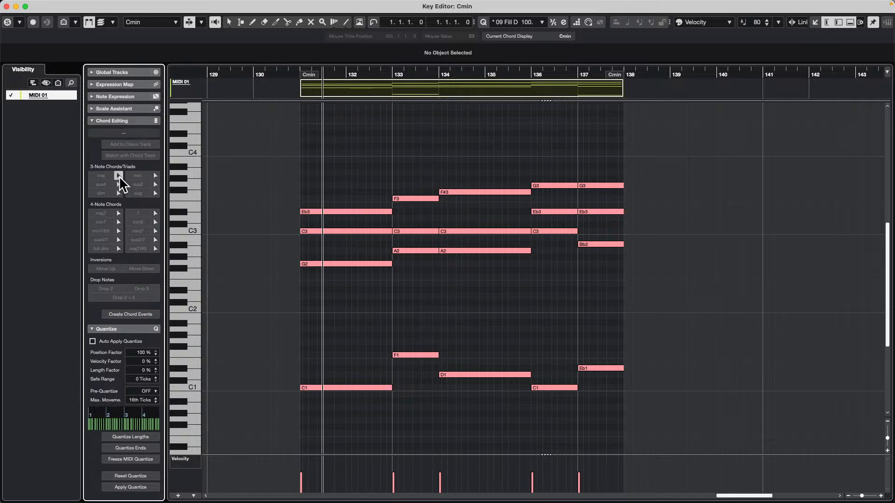
click(119, 213)
click(111, 329)
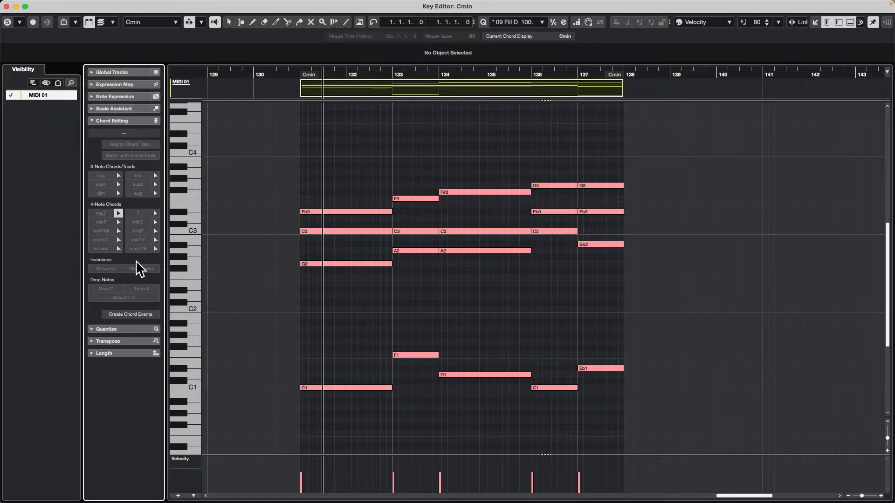
Select all notes of the Cmin chord at bar 131 and shift its inversion down once and up twice
right_click(322, 177)
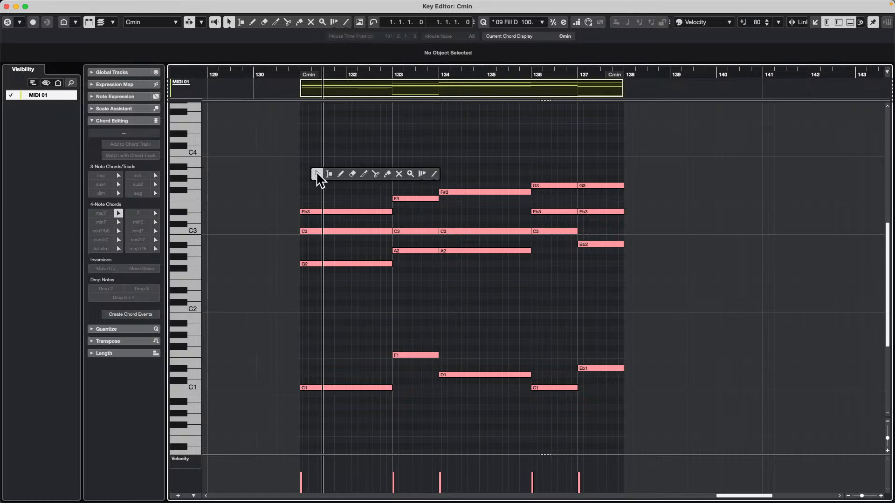
click(316, 174)
drag(334, 182, 330, 461)
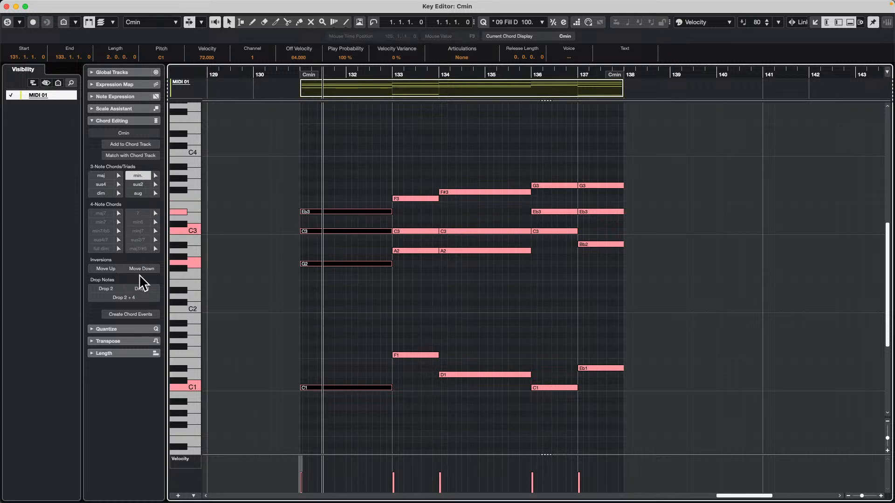
click(150, 269)
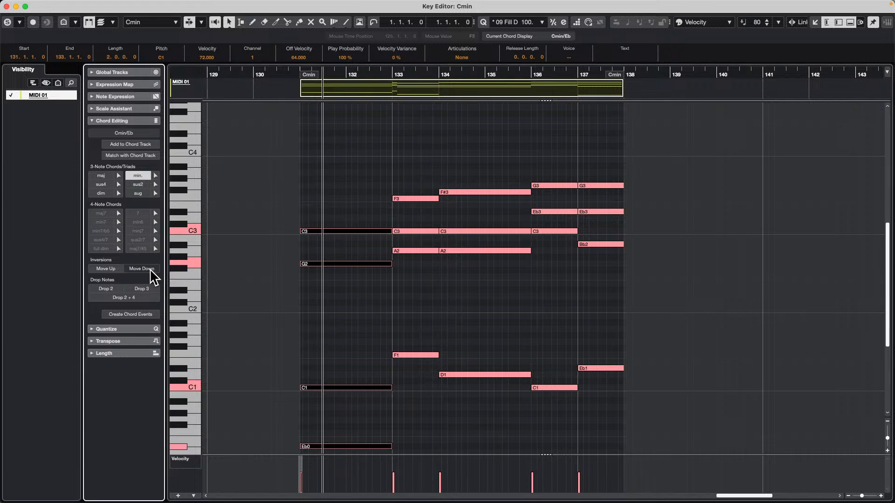
click(103, 269)
click(103, 269)
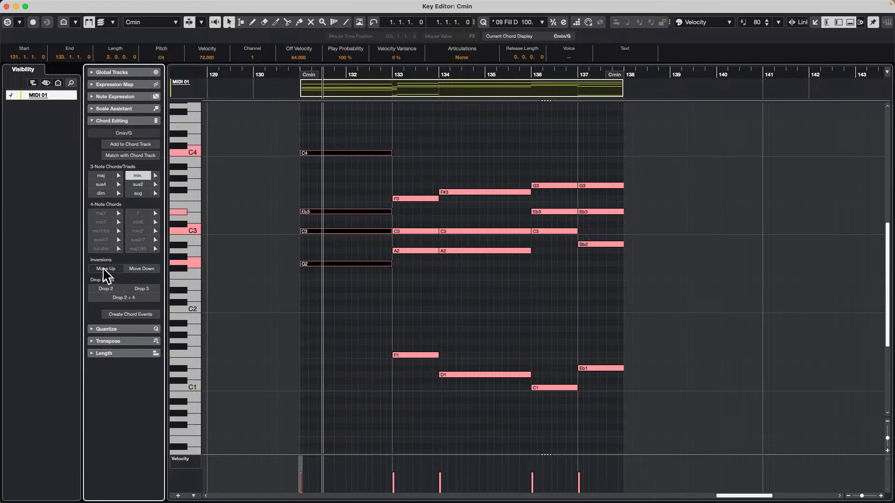
Select all notes of the F chord at bar 133 and move its inversion up twice
drag(410, 182, 400, 391)
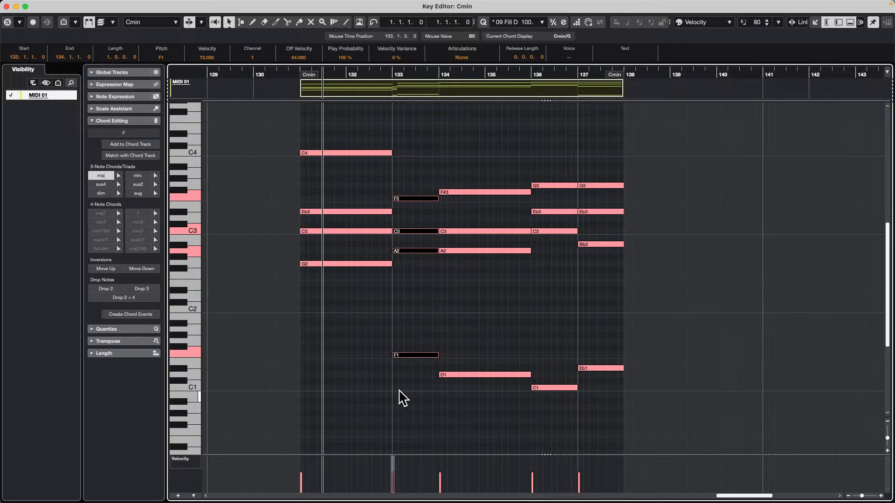
click(111, 270)
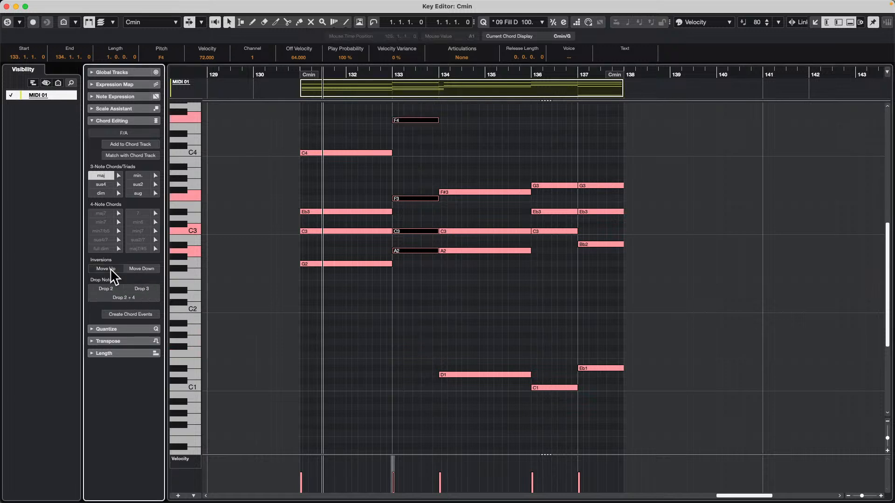
click(111, 270)
scroll(480, 360, up, 2)
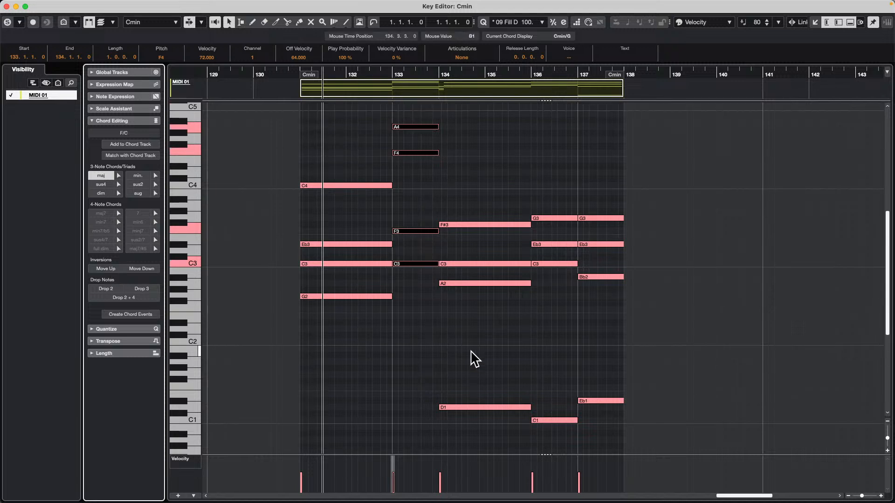
Select all notes of the D7 chord at bar 134 and shift its inversion down once and up twice
drag(497, 197, 466, 425)
click(112, 121)
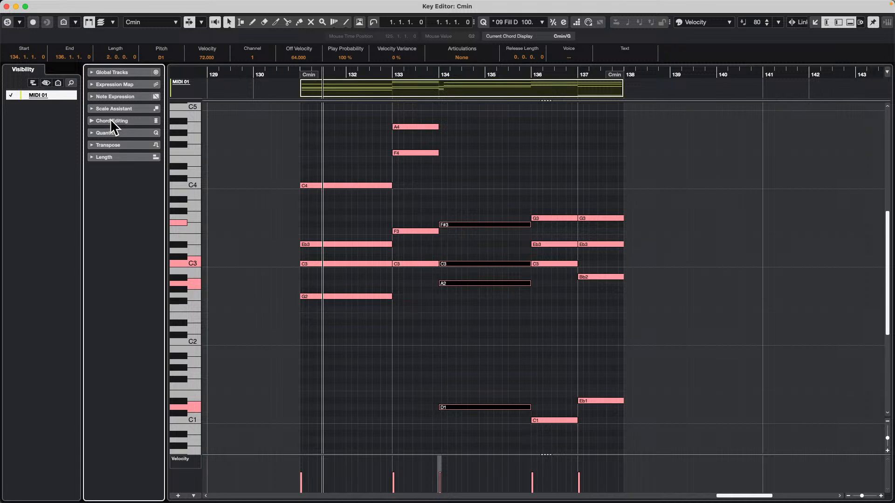
click(112, 122)
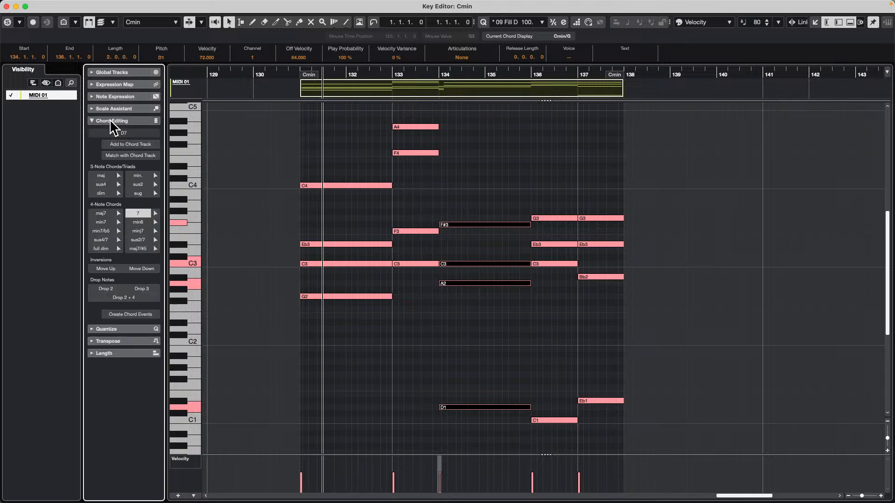
click(143, 269)
scroll(228, 302, down, 1)
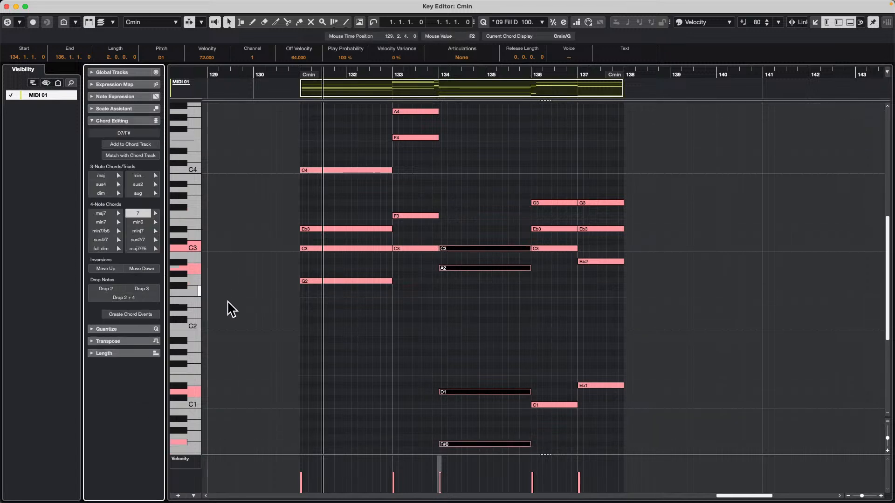
click(96, 265)
click(96, 266)
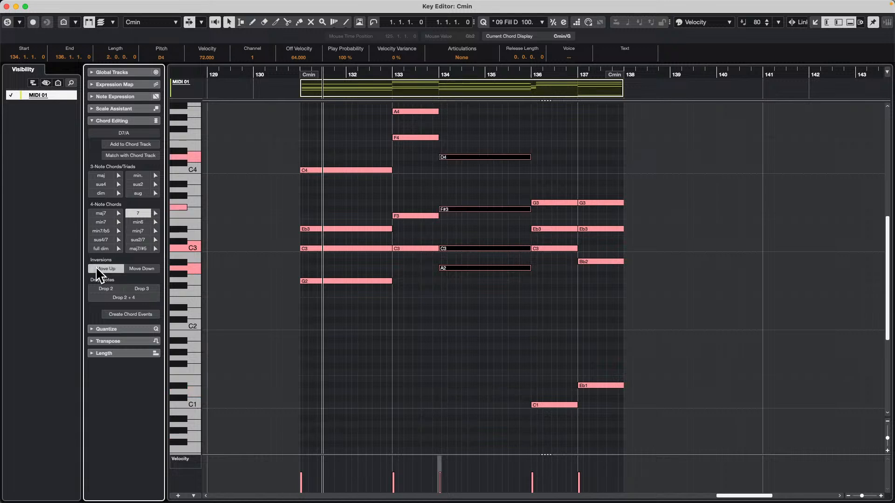
Select all notes of the Cmin chord at bar 136 and move its inversion up until Eb3 is the lowest note
drag(544, 416, 562, 189)
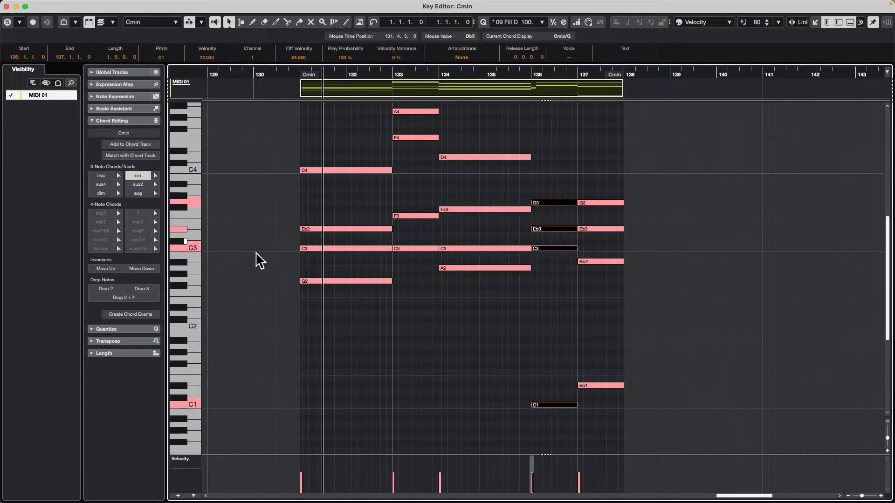
click(106, 269)
click(106, 269)
scroll(326, 369, up, 3)
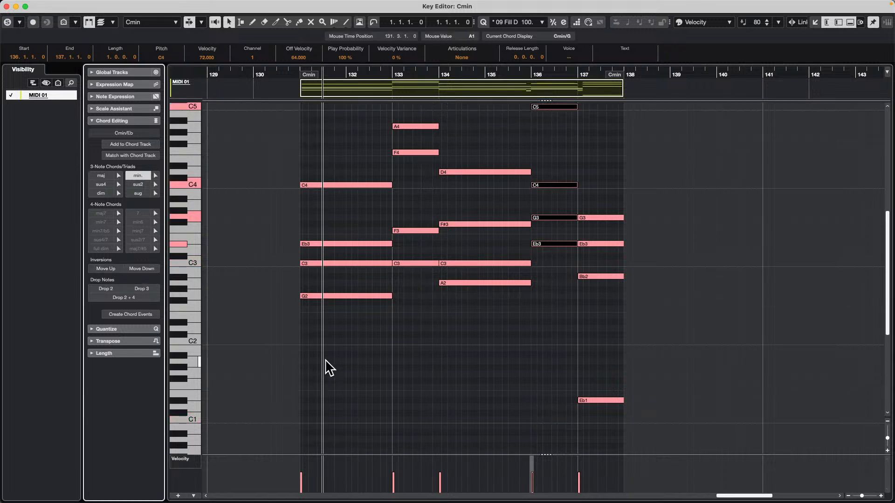
Select all notes of the Eb chord at bar 137 and move its inversion up twice
drag(596, 436, 623, 221)
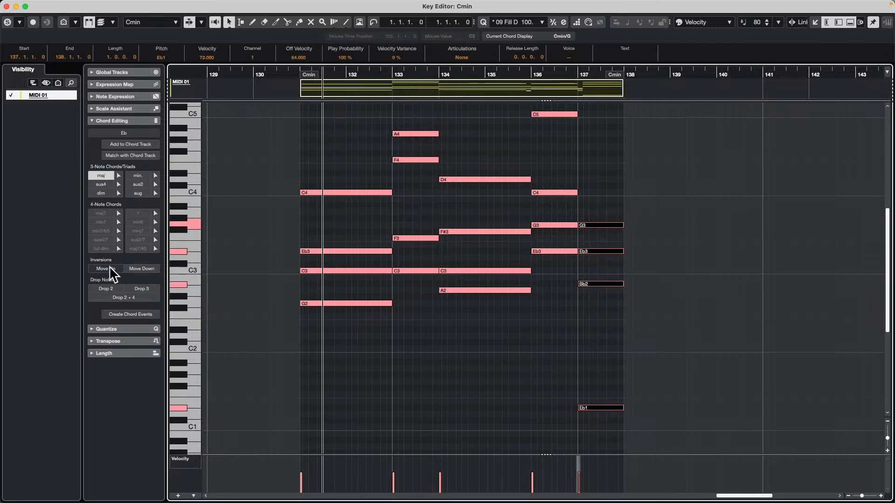
click(106, 269)
click(111, 270)
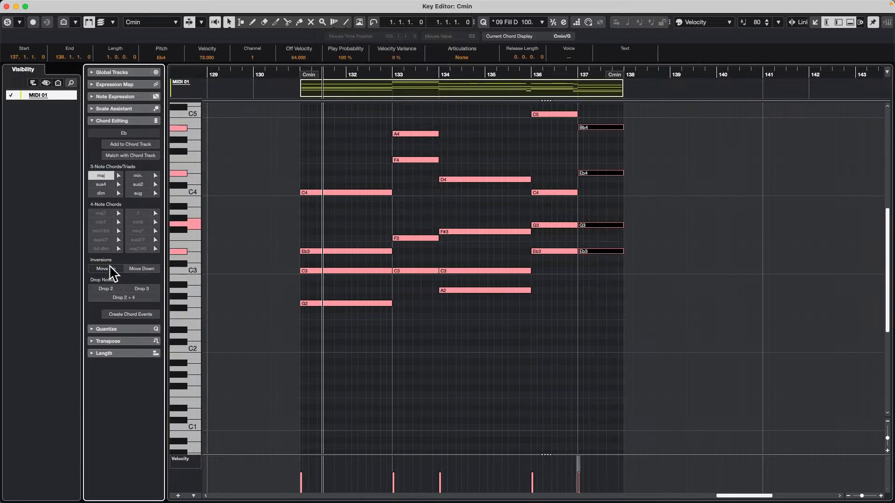
scroll(354, 392, up, 10)
scroll(356, 394, down, 8)
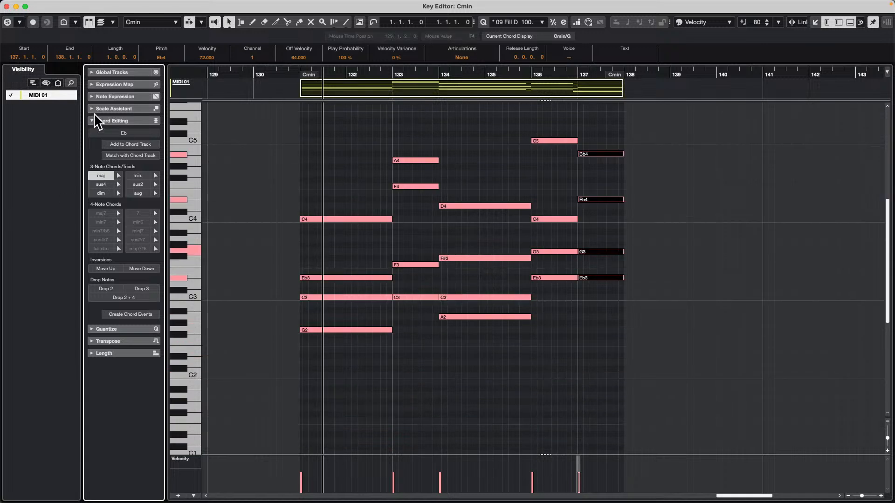
Reselect all notes of the Cmin chord at bar 131 and move its inversion up once
click(345, 256)
drag(345, 200, 347, 366)
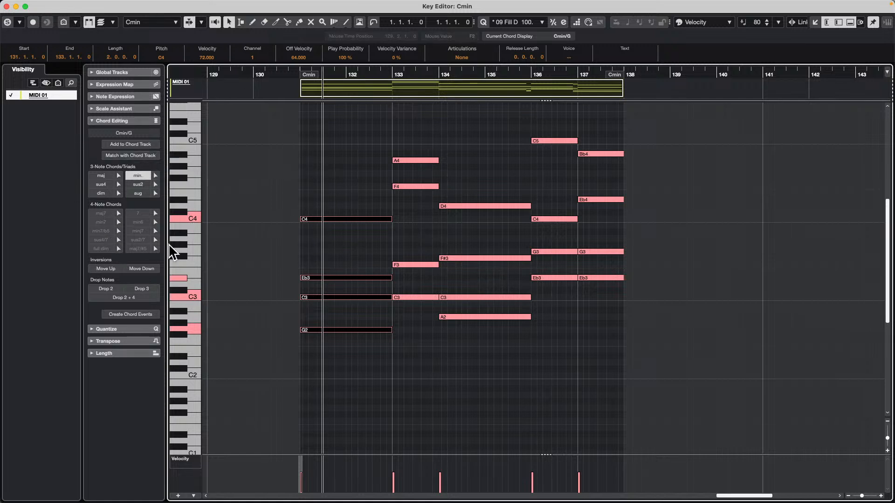
click(105, 267)
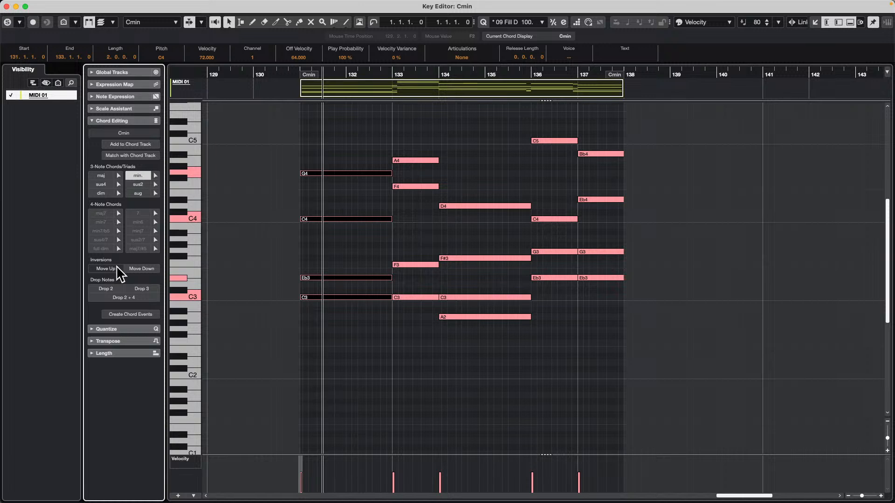
Try lower and higher inversions of the bar 131 chord, ending with C3 as the lowest note and G4 as the highest
click(148, 270)
click(102, 268)
click(104, 268)
click(135, 268)
click(135, 268)
click(136, 268)
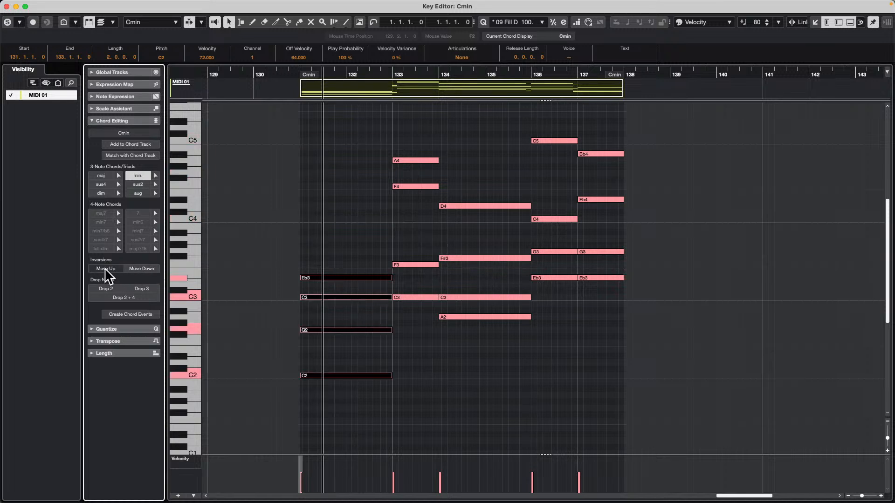
click(105, 269)
click(105, 269)
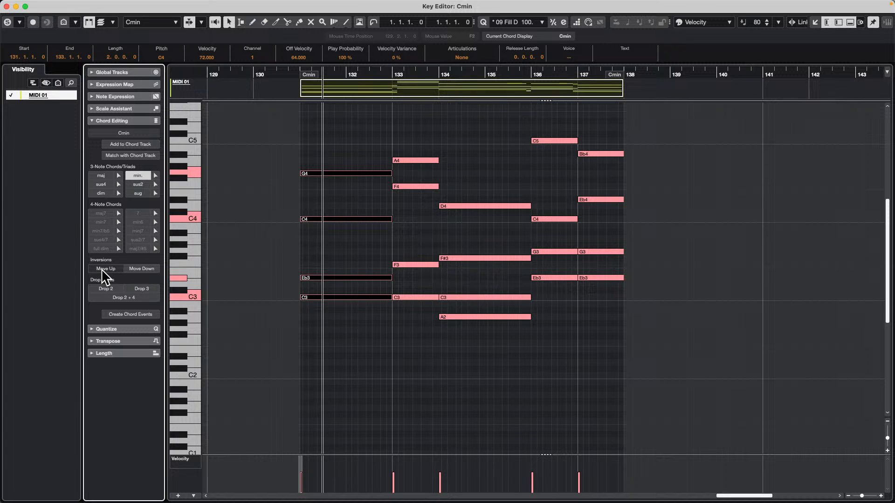
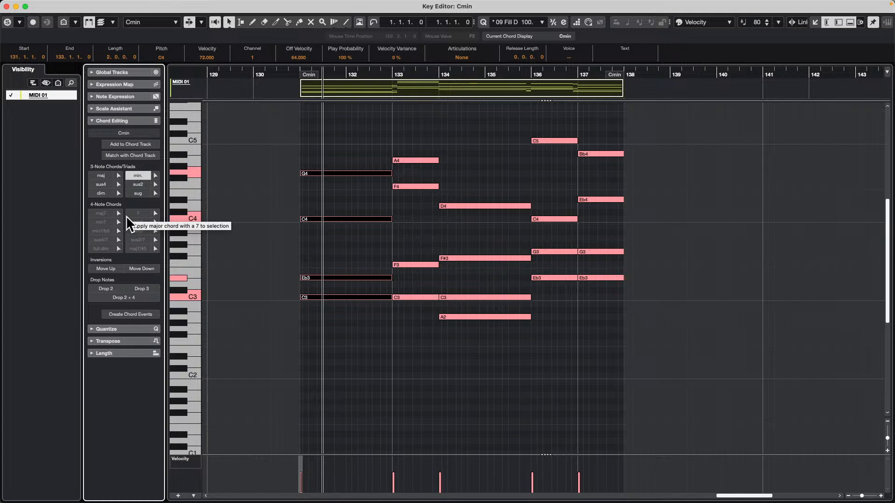
Close the Key Editor window and bring up the dialog for opening an existing project
click(7, 7)
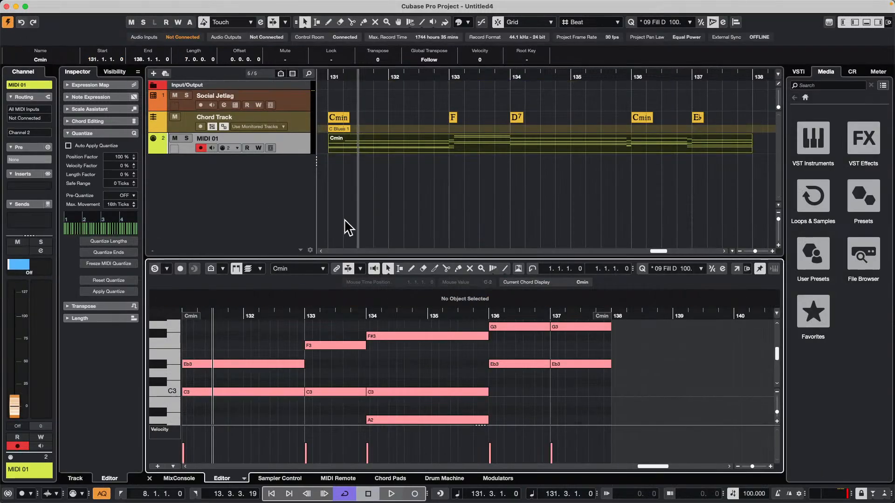
click(63, 5)
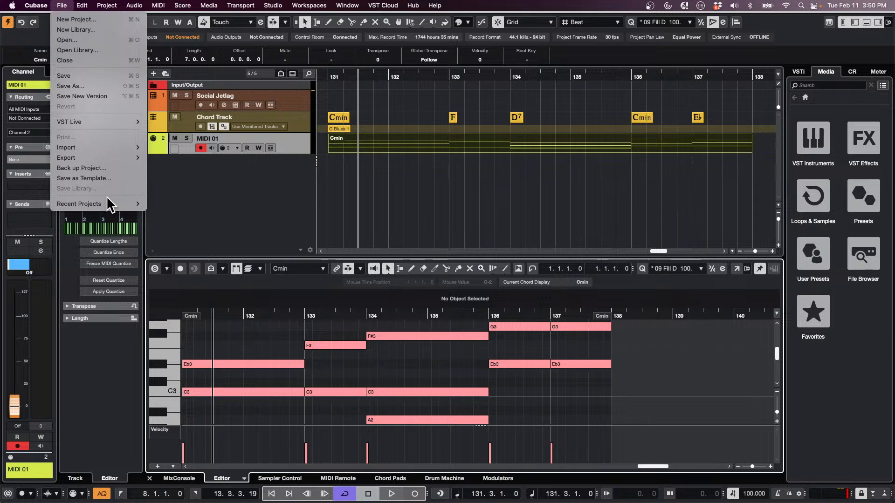
mouse_move(102, 204)
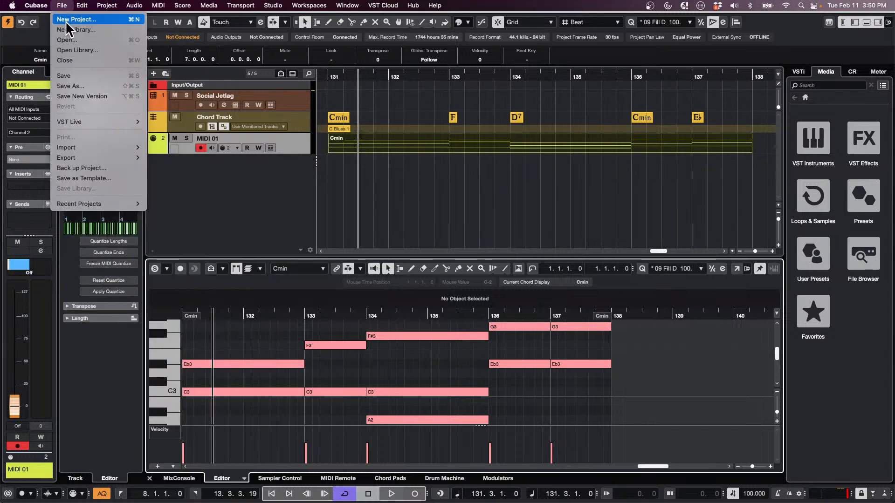
click(67, 40)
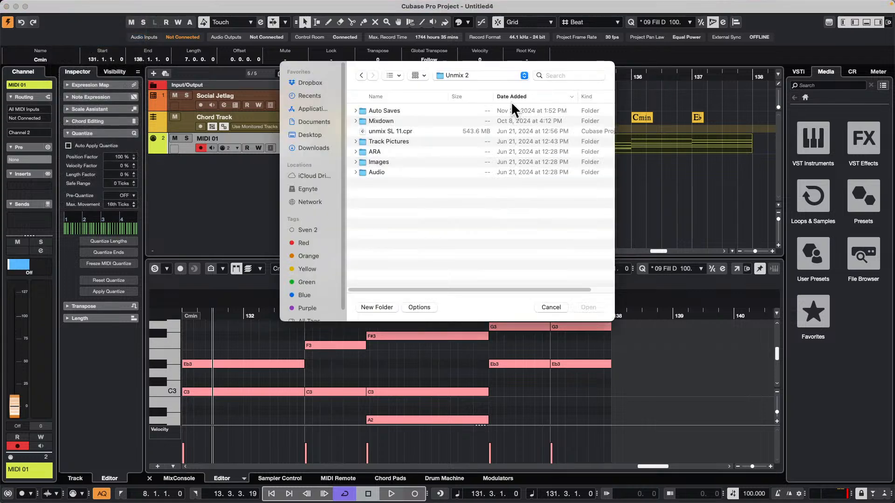
Go from the Unmix 2 folder to Documents and look through its contents for the Projects folder
click(463, 75)
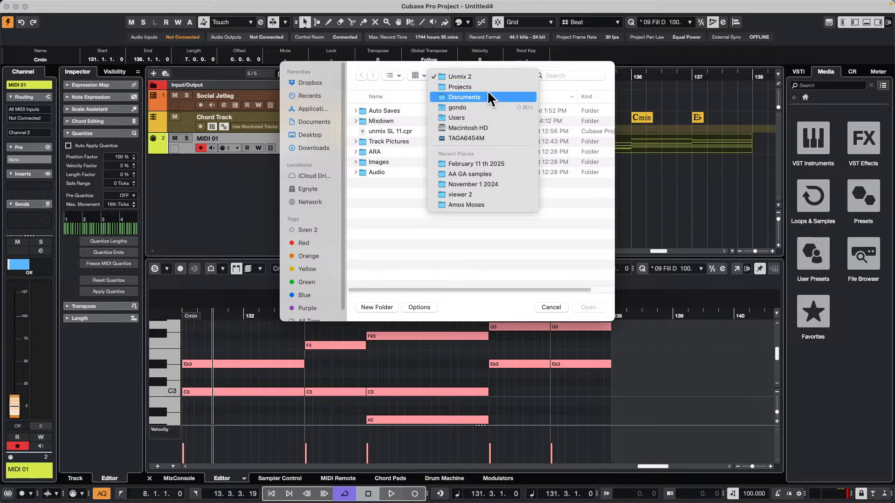
click(485, 93)
click(463, 73)
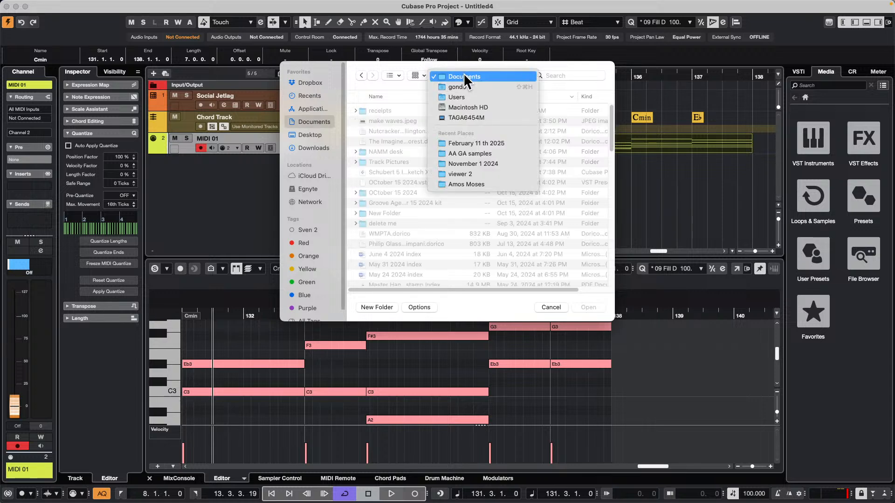
click(393, 207)
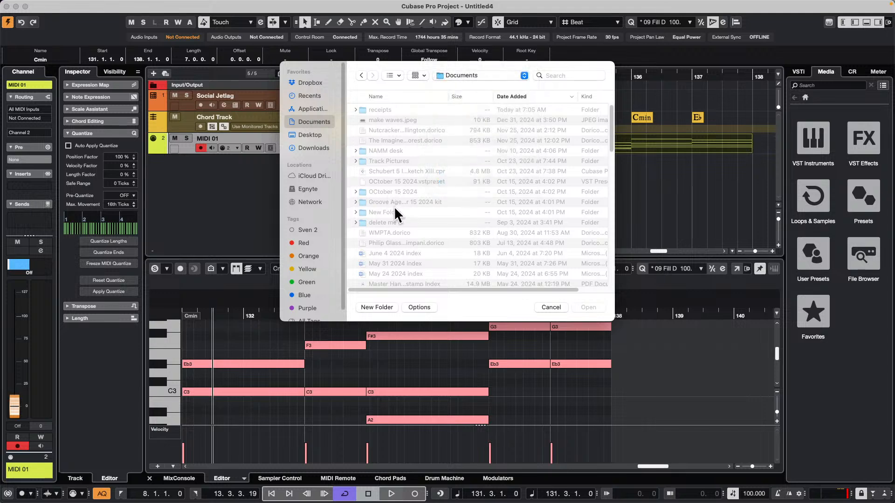
scroll(397, 216, down, 5)
scroll(399, 210, down, 6)
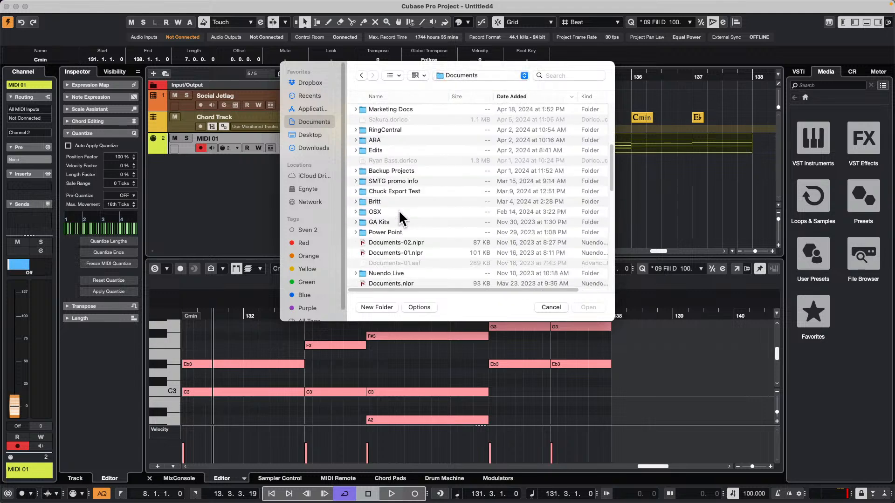
scroll(402, 209, down, 10)
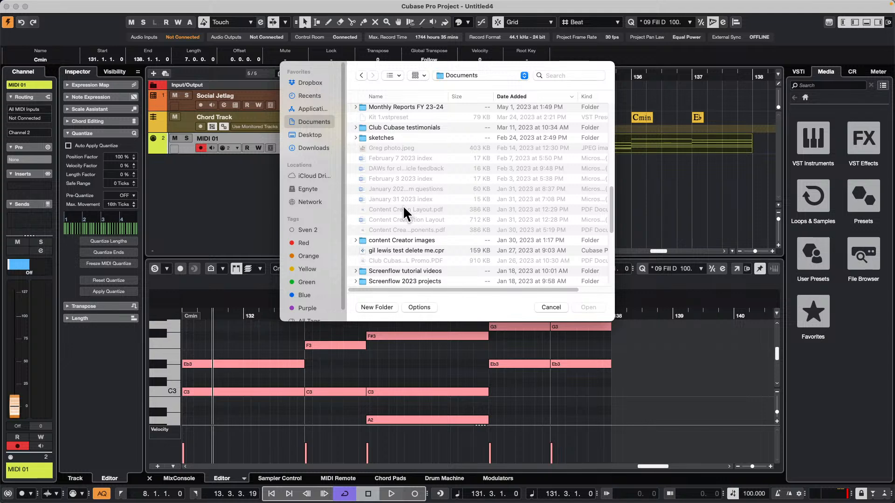
scroll(402, 206, up, 9)
scroll(403, 208, up, 6)
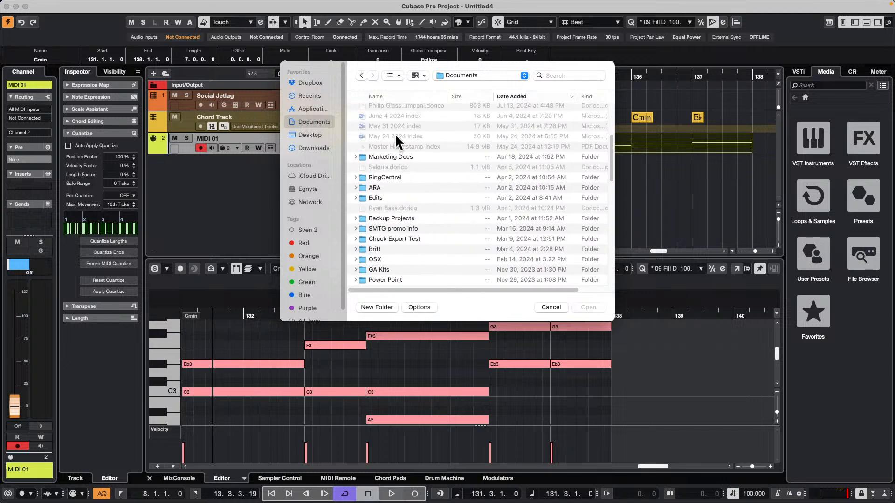
Sort the Documents folder by name and open its Projects subfolder
click(391, 94)
scroll(424, 209, down, 10)
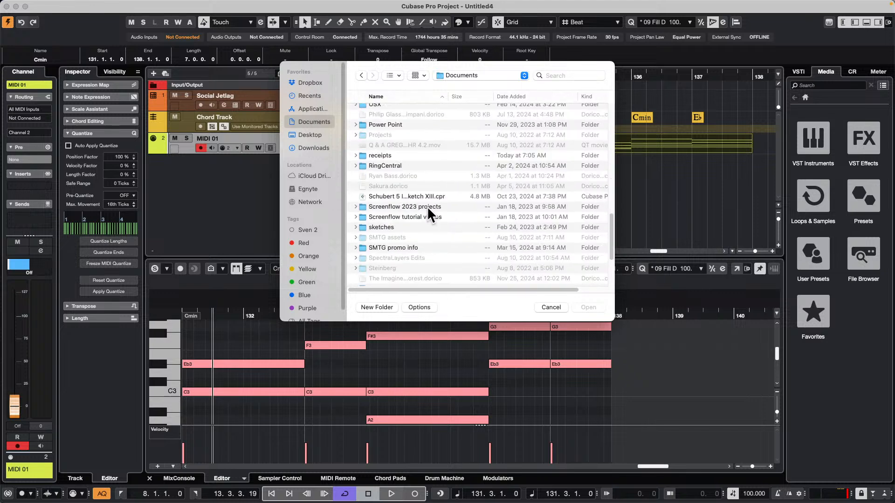
scroll(427, 206, up, 3)
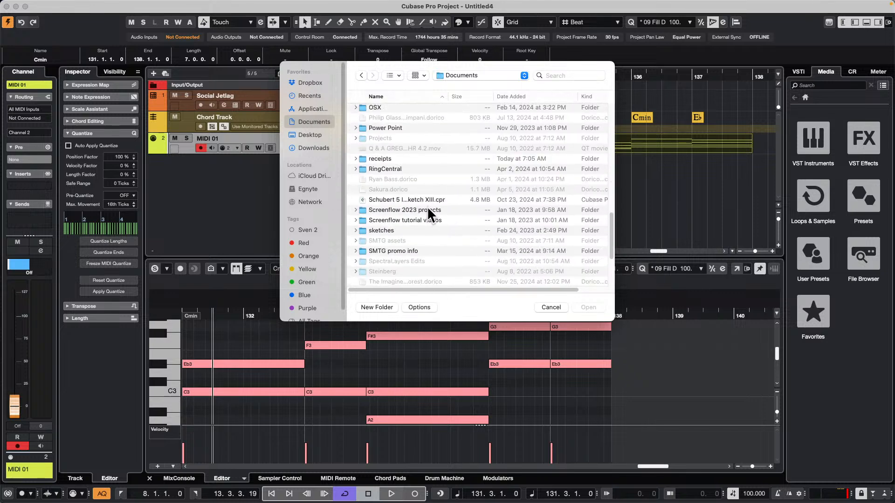
scroll(415, 197, up, 1)
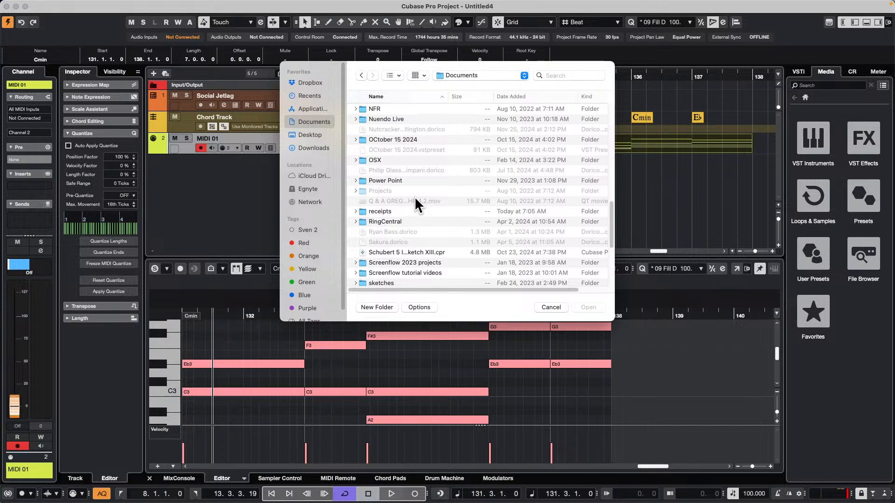
double_click(386, 189)
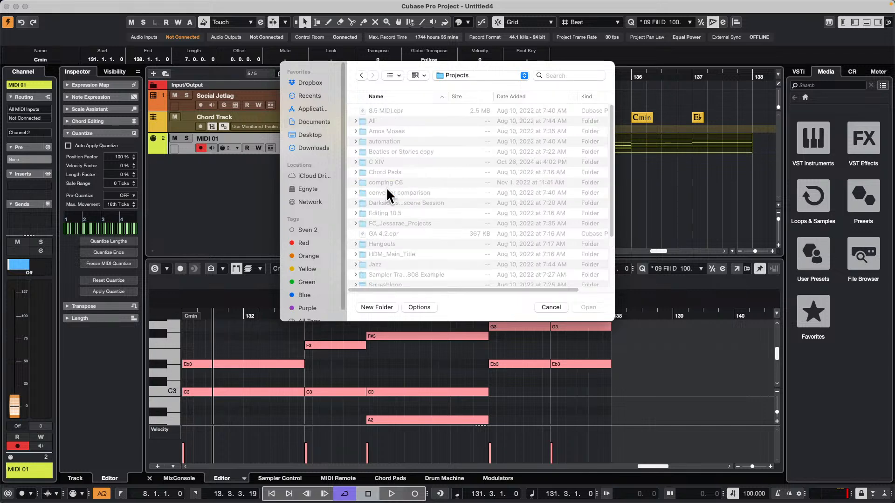
Open and activate AXR demo.cpr from the AXR Demo folder, accepting the missing ports as unmapped
scroll(417, 205, down, 3)
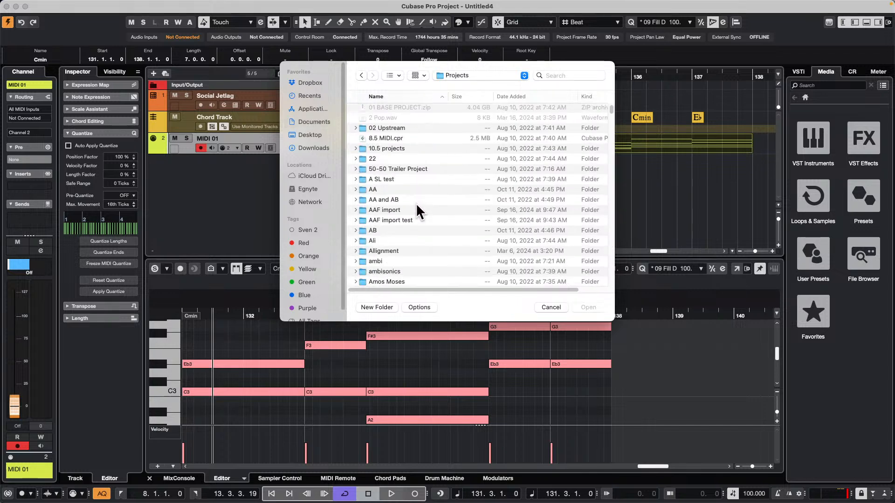
scroll(419, 203, down, 8)
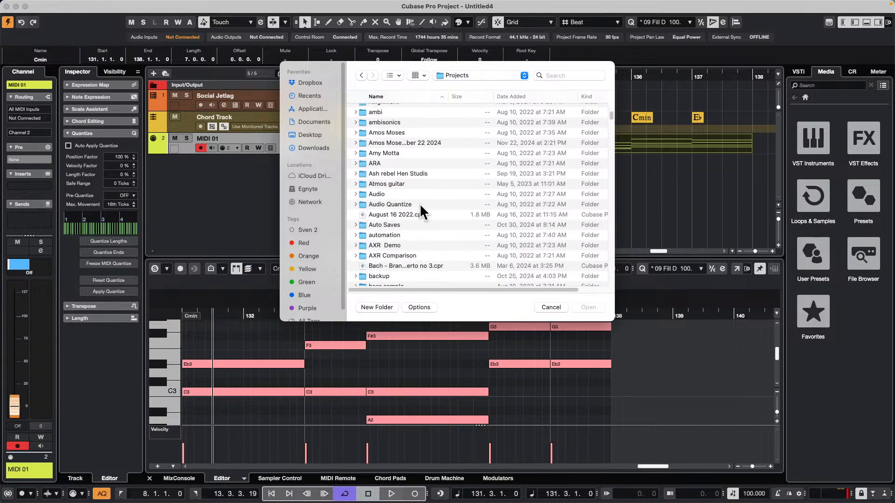
double_click(374, 242)
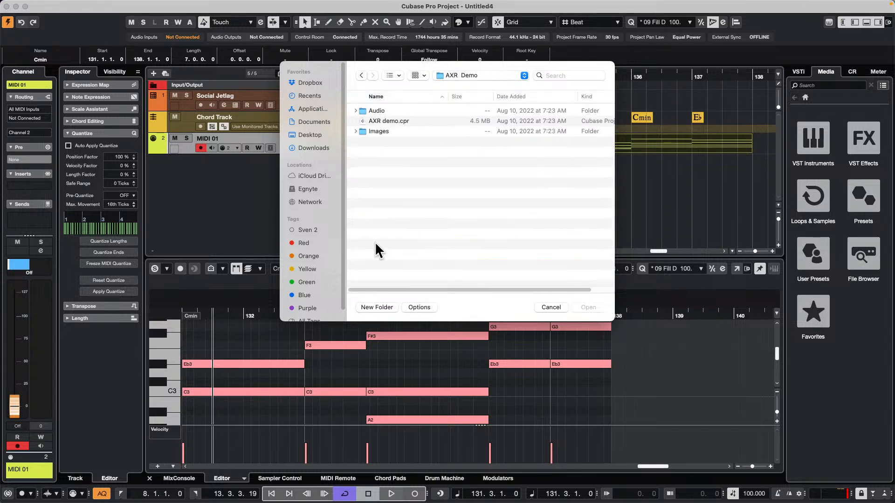
double_click(385, 120)
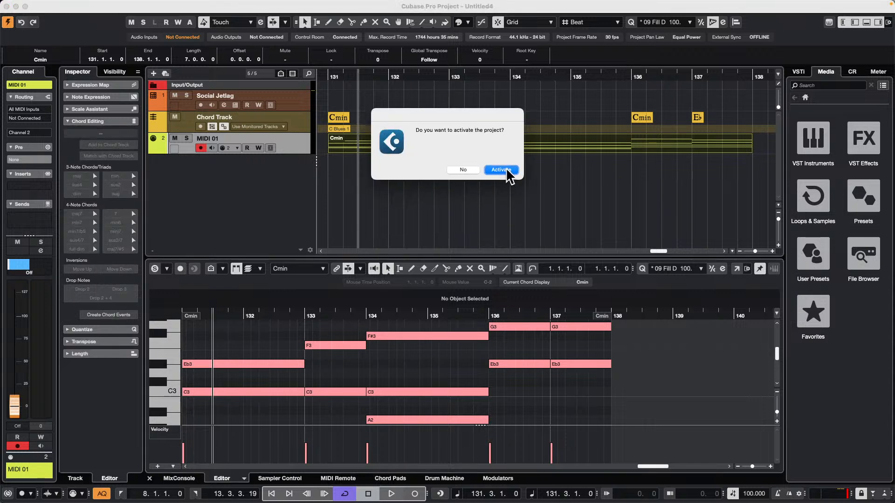
click(506, 173)
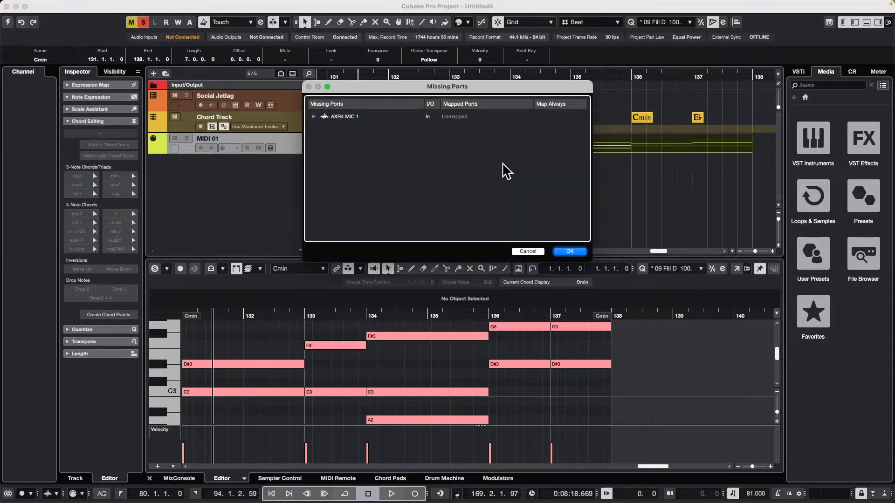
click(573, 251)
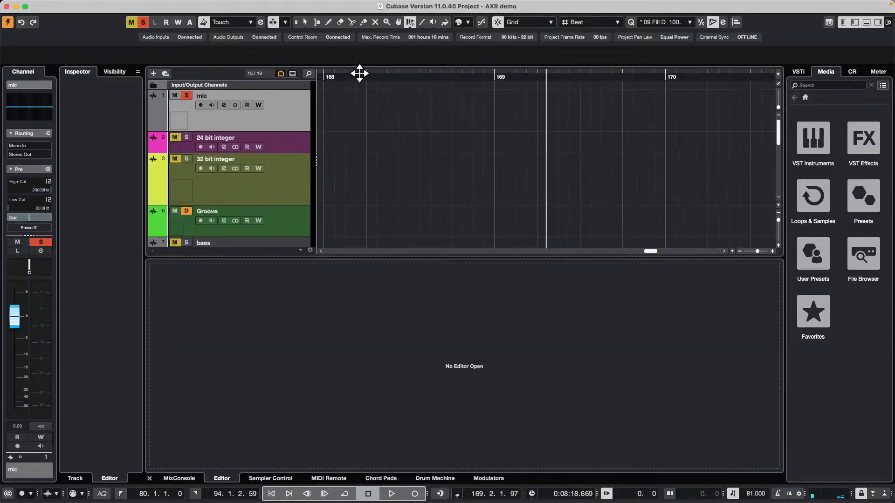
Examine the tracks of the AXR demo project, placing the playhead near bar 82 over the Groove clip
scroll(523, 153, down, 5)
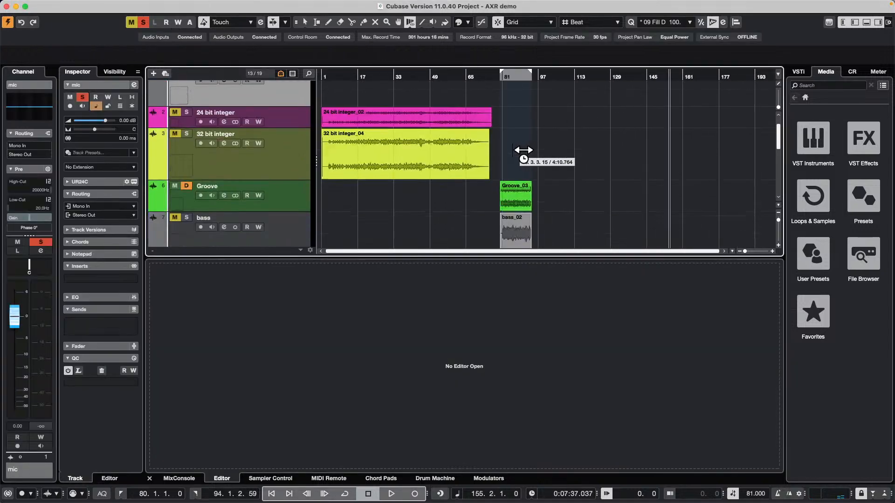
scroll(523, 154, up, 5)
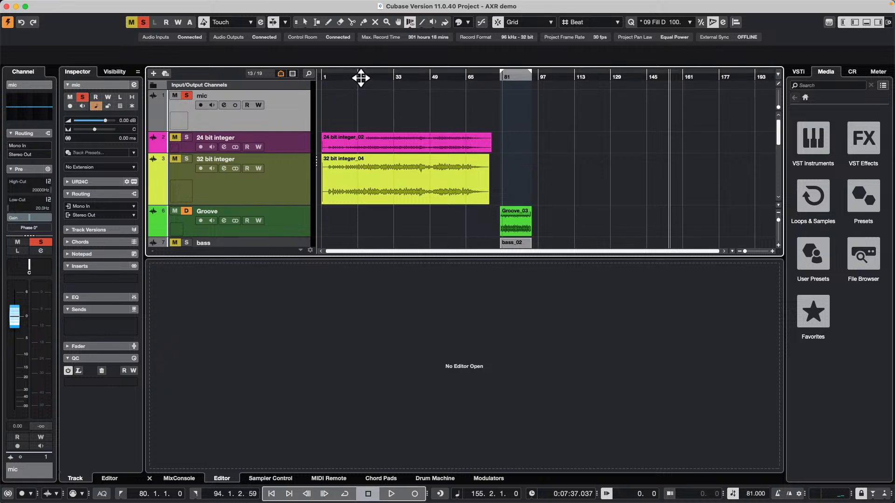
drag(510, 77, 515, 114)
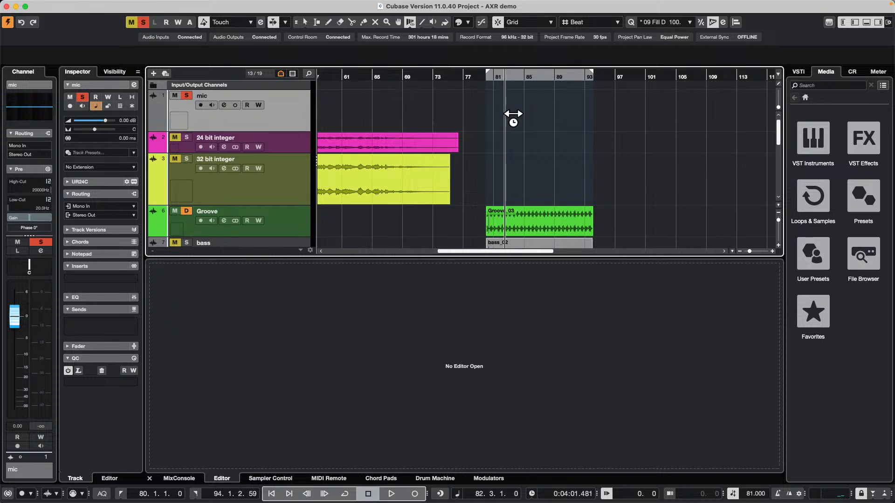
scroll(513, 114, down, 5)
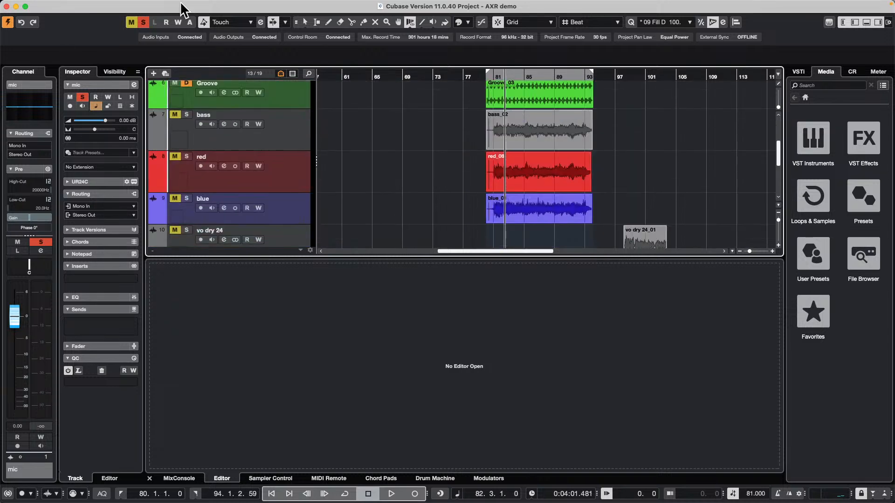
Start opening another existing project and browse the Projects folder down to the I'll remember You folder
click(61, 5)
mouse_move(114, 204)
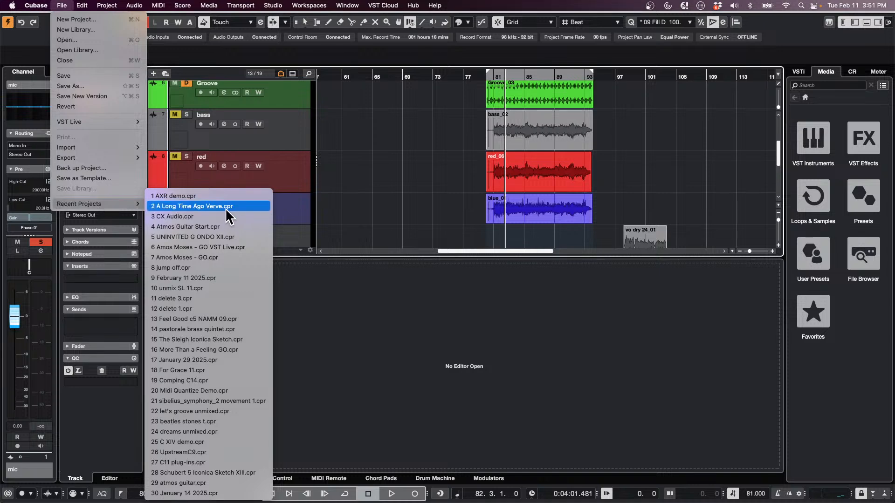
click(83, 40)
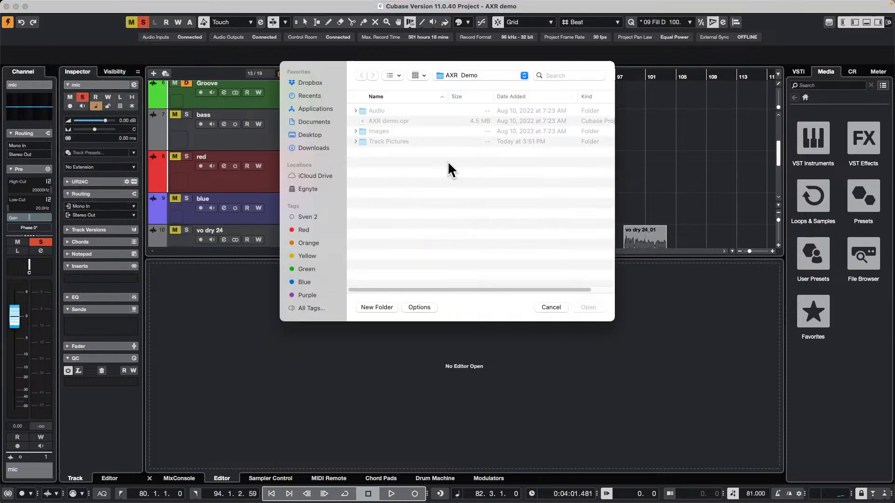
click(475, 77)
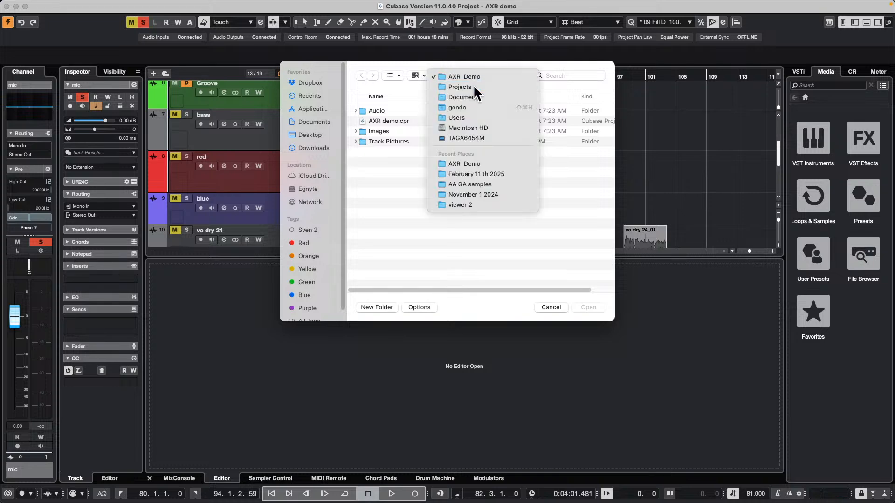
click(474, 85)
scroll(425, 225, down, 15)
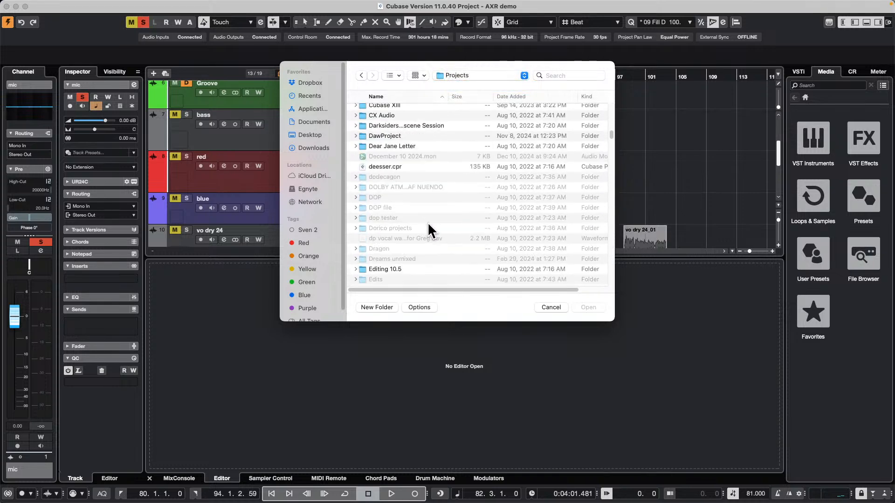
scroll(429, 221, down, 10)
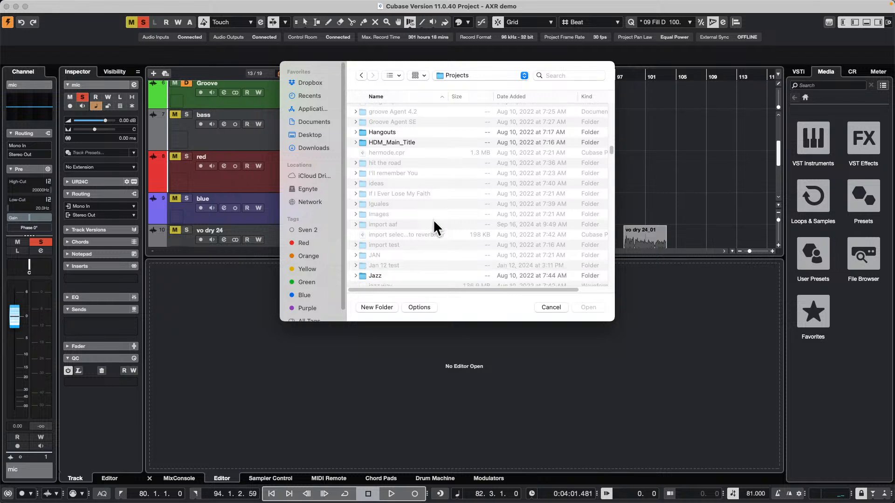
Open and activate I'll Remember You GO.cpr from the I'll remember You folder, cancelling the request to locate the reverb's impulse response file
double_click(395, 173)
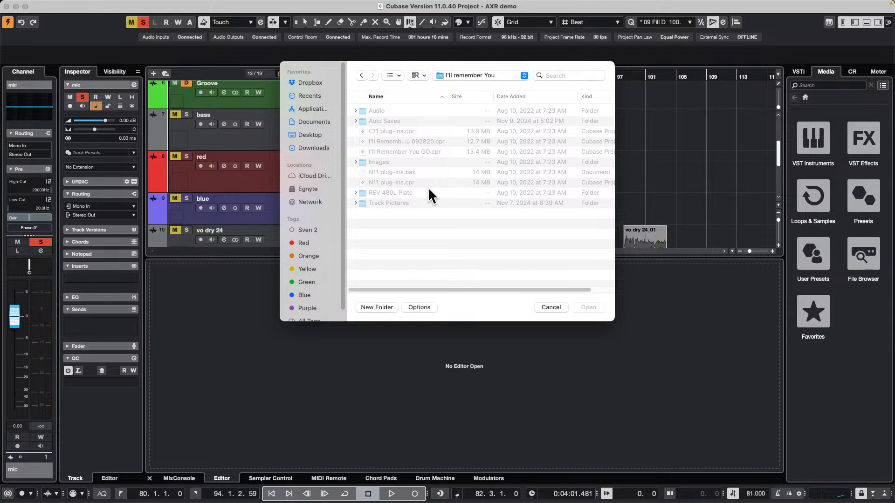
click(406, 151)
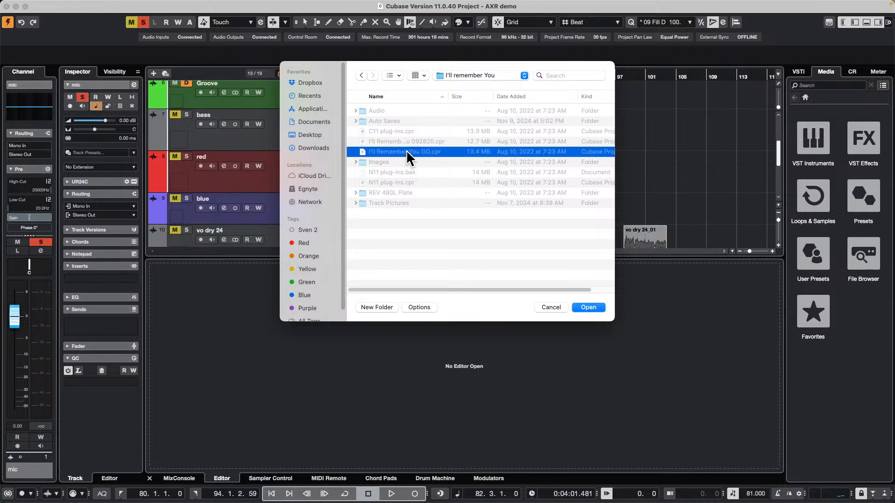
click(589, 307)
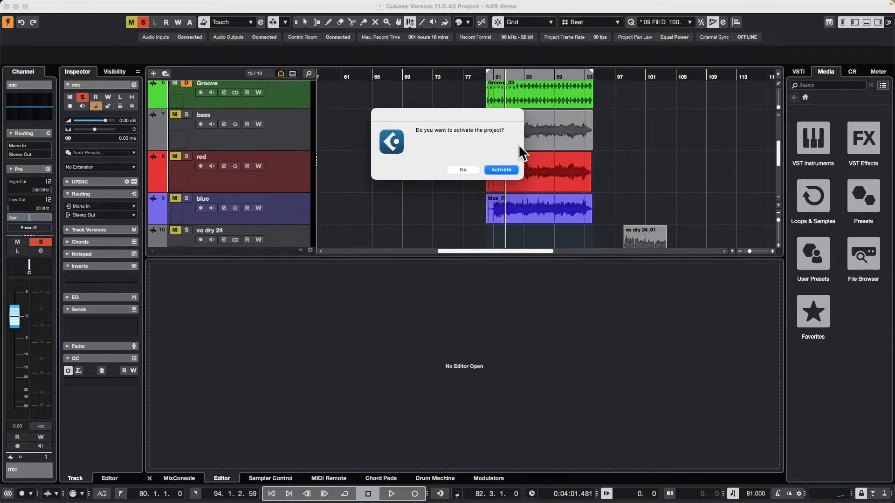
click(502, 171)
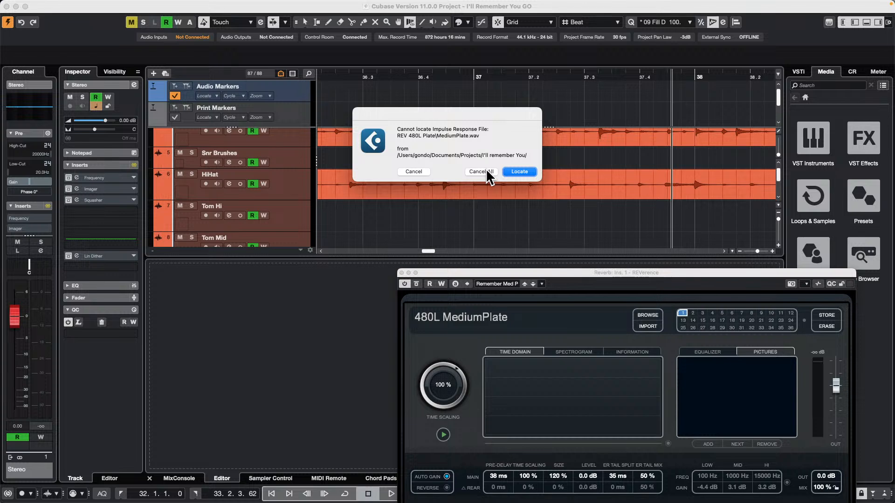
click(413, 172)
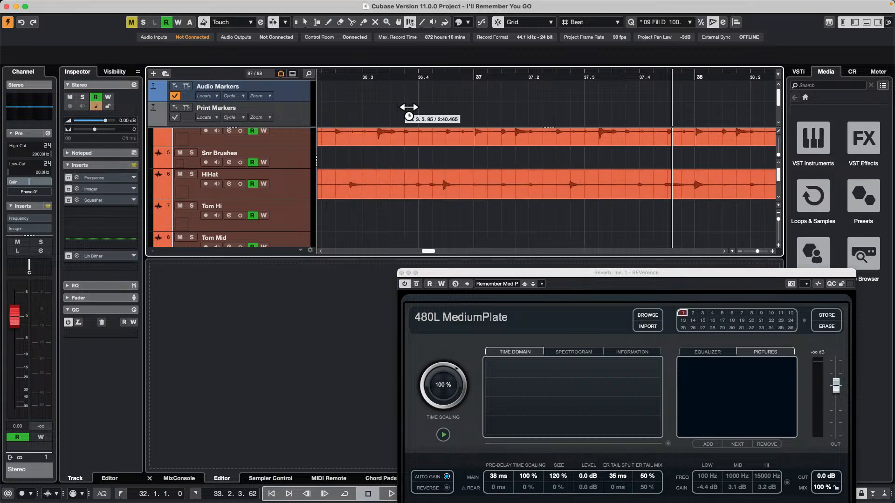
scroll(449, 180, up, 5)
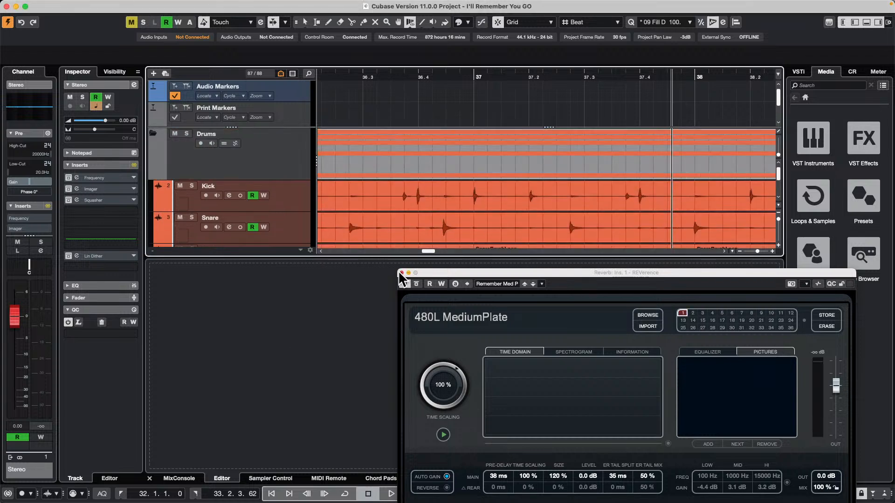
Close the REVerence plug-in window and set the nanoKONTROL2's MIDI Remote mapping page to Mixer
click(402, 273)
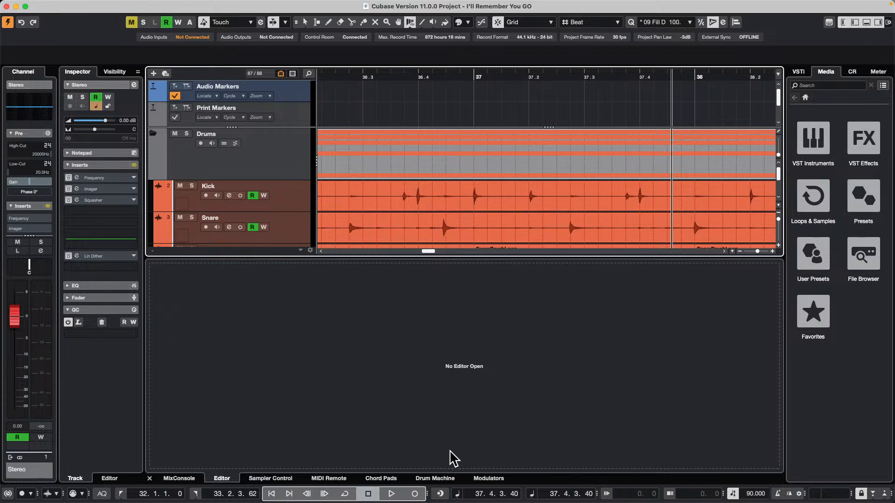
click(328, 479)
click(348, 272)
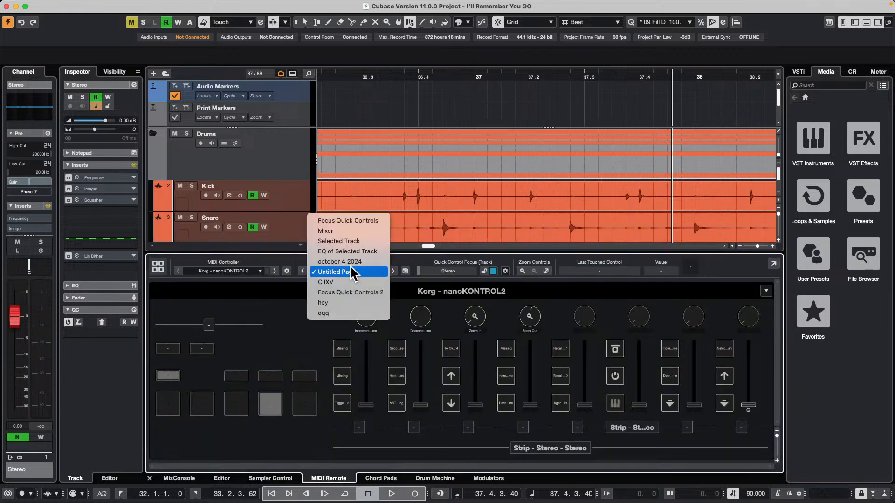
click(357, 237)
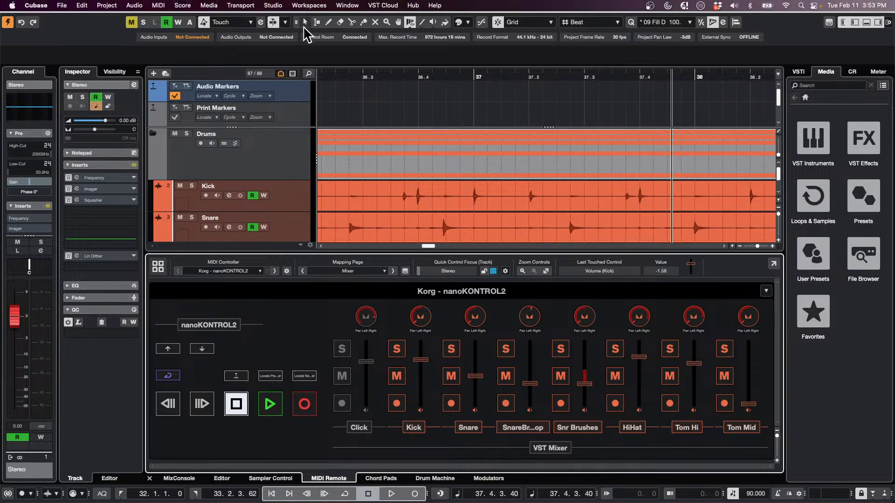
Play the project from the start with the MixConsole showing the drum channels, beginning at Kick
click(176, 478)
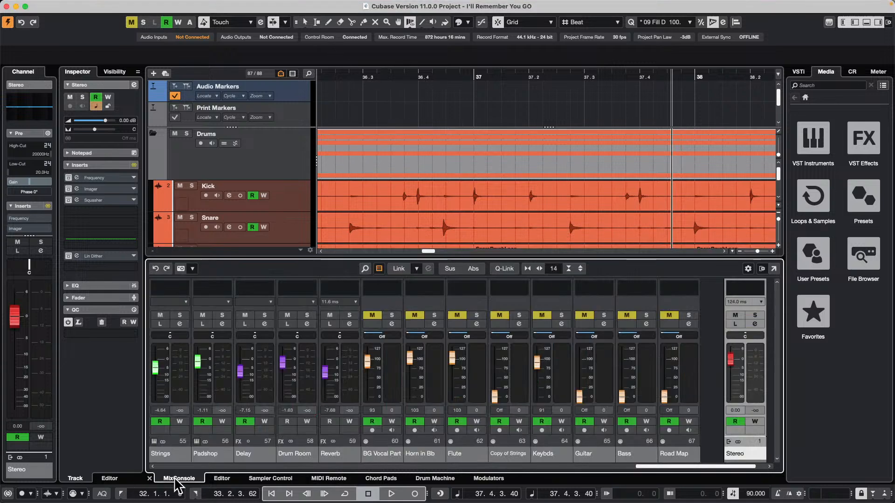
mouse_move(358, 77)
mouse_down()
mouse_move(373, 38)
mouse_move(180, 8)
mouse_move(329, 52)
mouse_up()
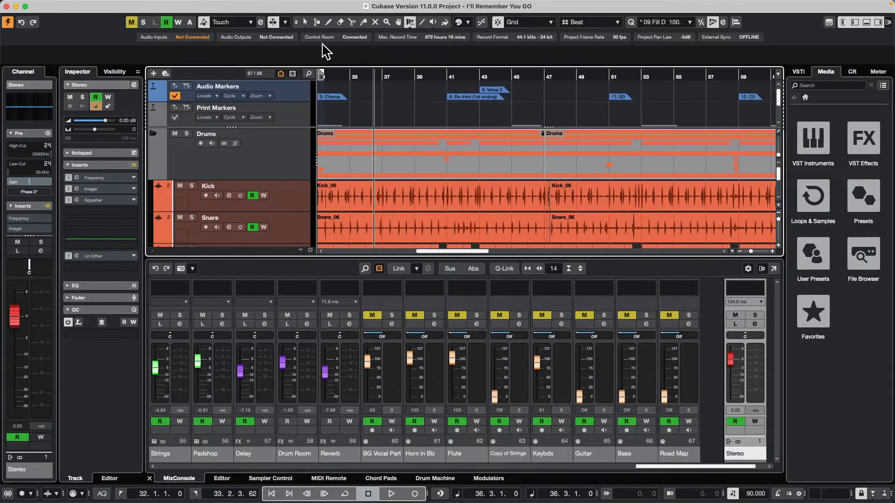
key(Home)
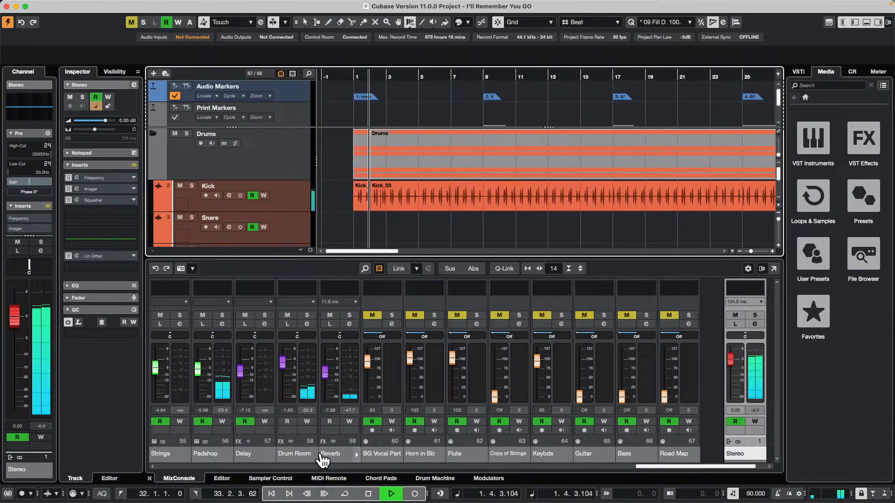
click(672, 471)
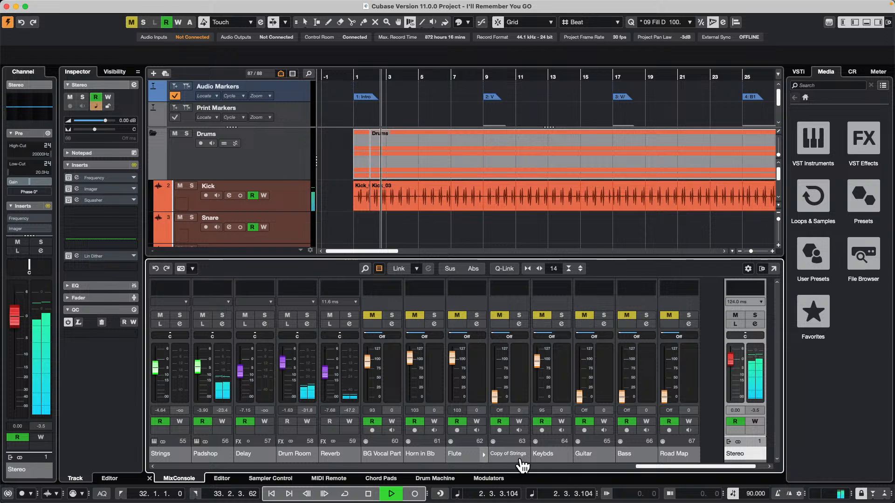
drag(654, 465, 96, 483)
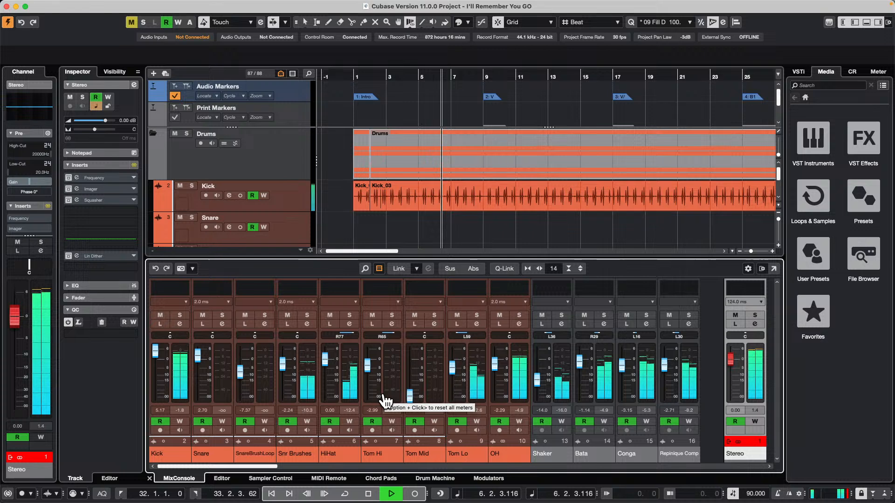
Raise the drum faders during playback, setting Kick, Snare, HiHat and Tom Hi to 6.02 dB and SnareBrushLoop to 3.84 dB
key(s)
key(s)
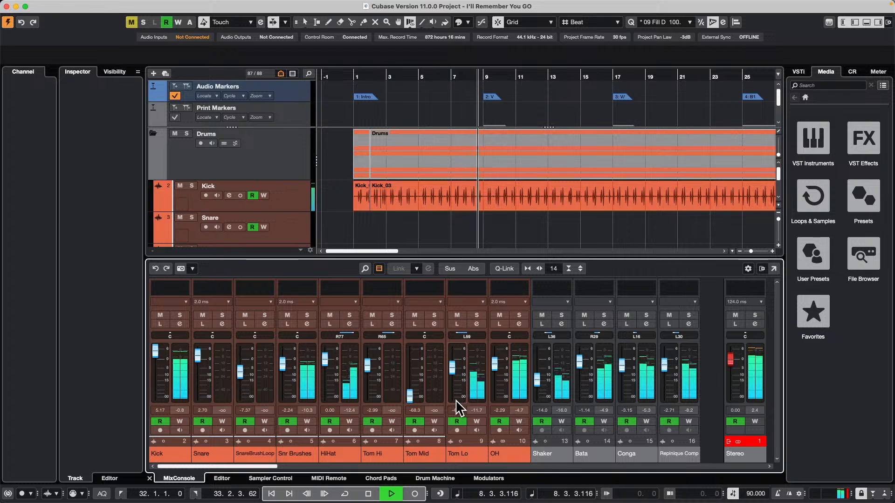
key(s)
key(s)
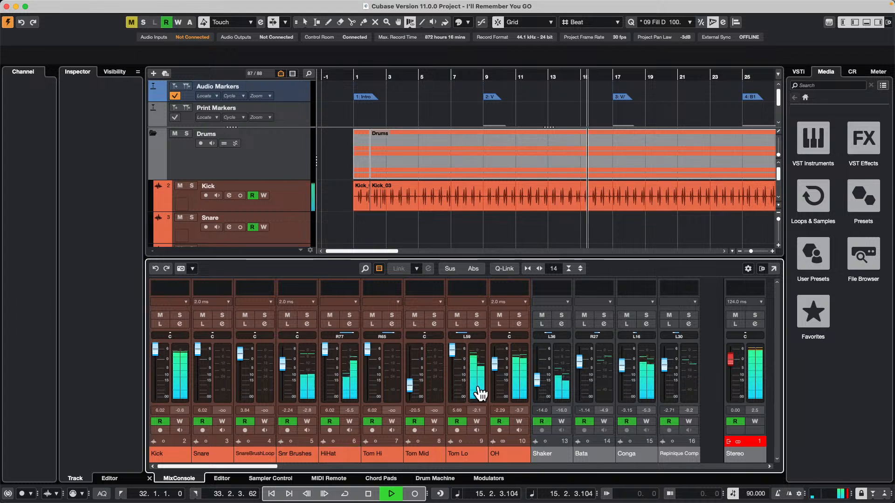
Find the Leesa folder in the project's track list and select its folder track
drag(261, 463, 343, 461)
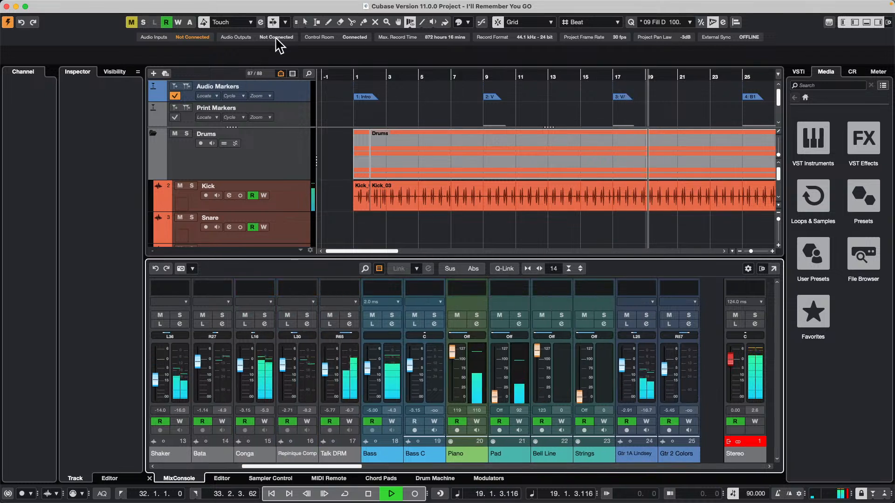
click(308, 74)
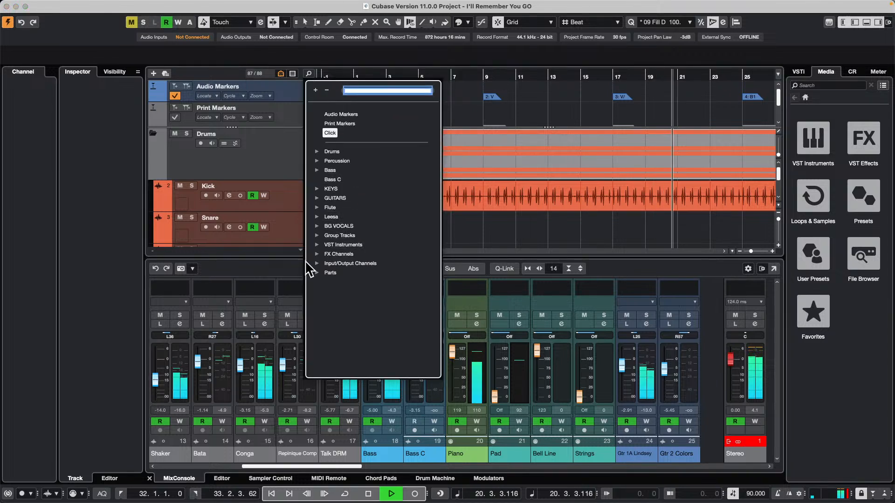
click(317, 217)
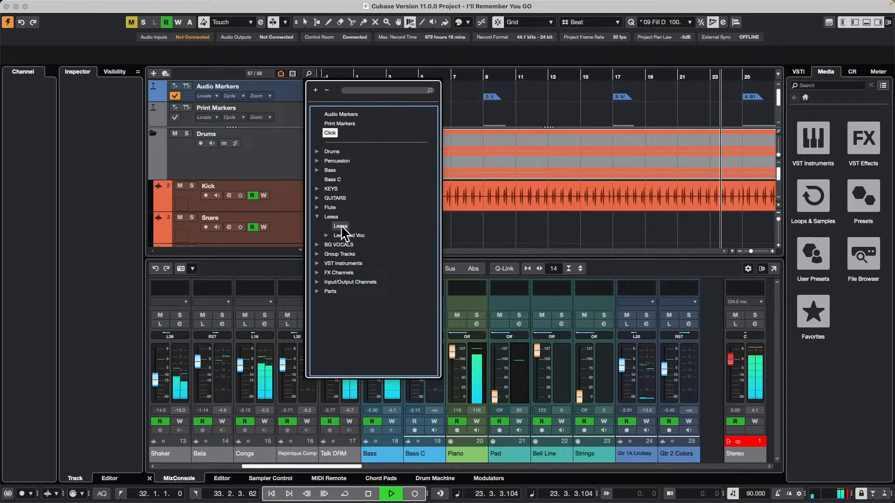
click(340, 226)
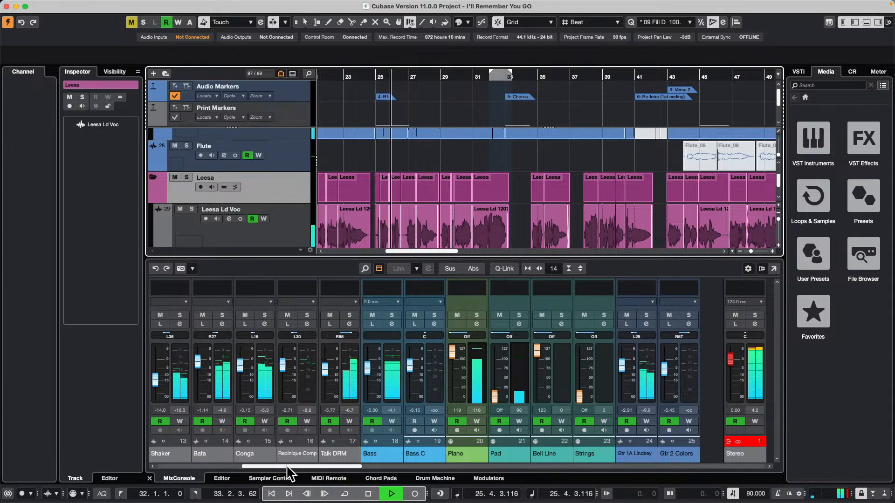
Turn off automation reading on the Bass channel and lower its fader to about -23.1 dB
click(393, 386)
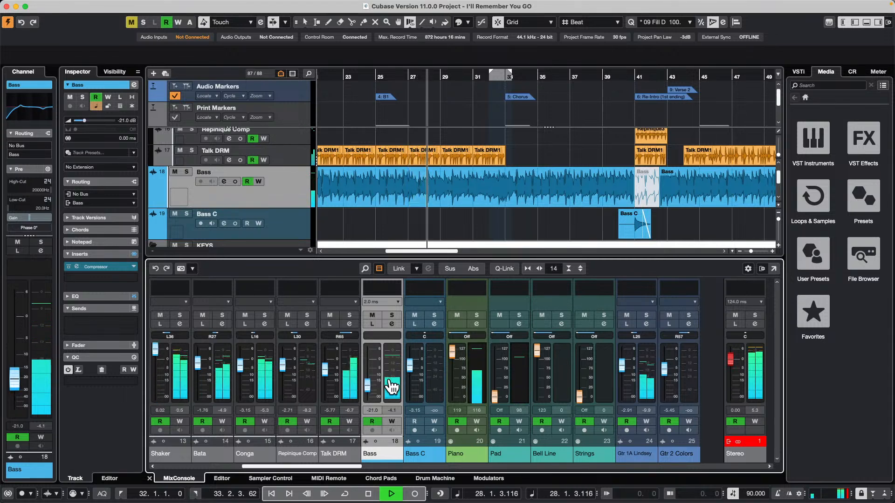
click(372, 421)
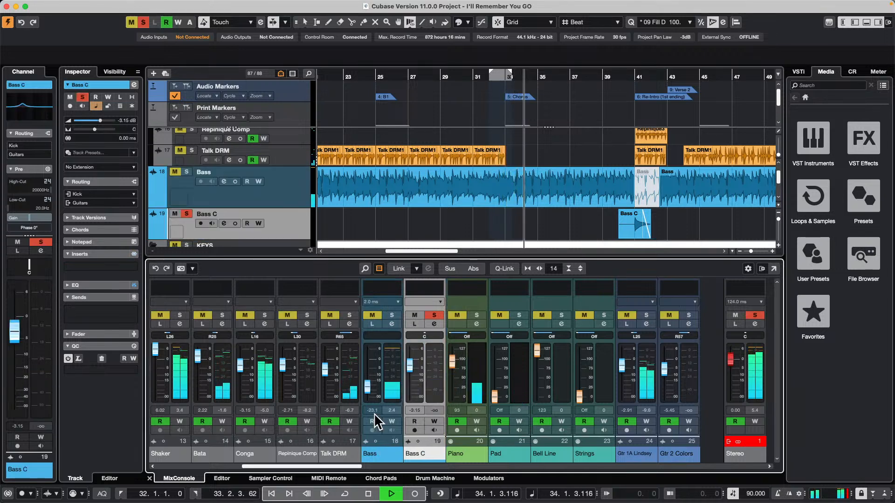
key(Down)
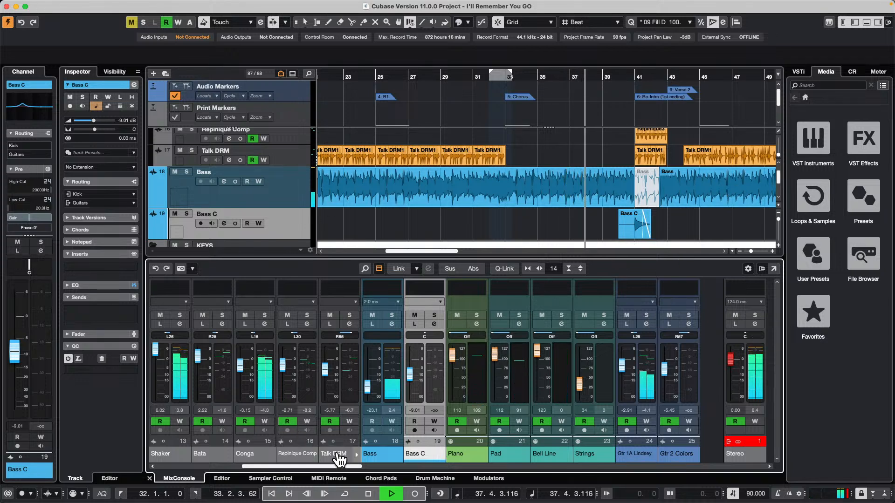
Turn off automation reading on the Leesa Ld Voc channel and lower its fader to about -30.1 dB
drag(337, 466, 432, 468)
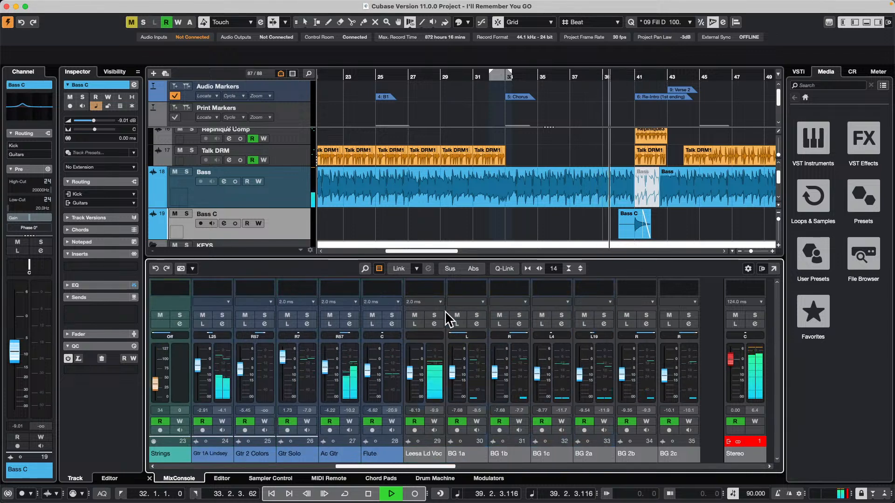
click(437, 382)
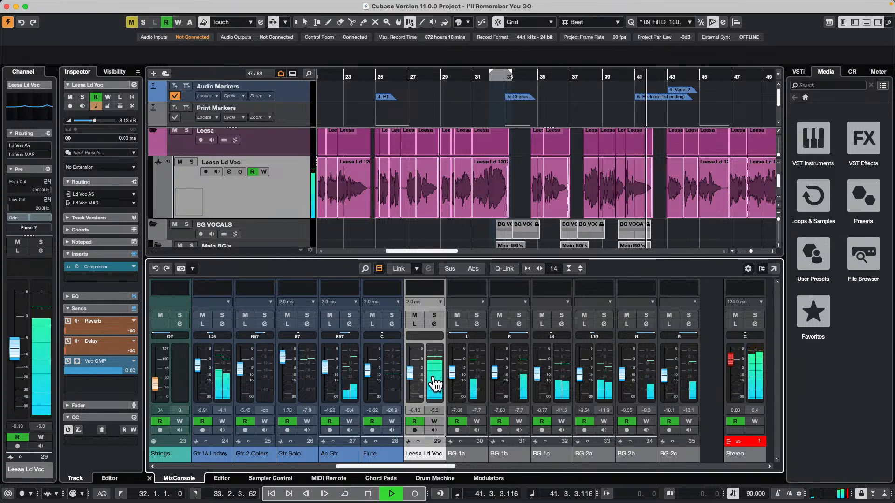
click(416, 422)
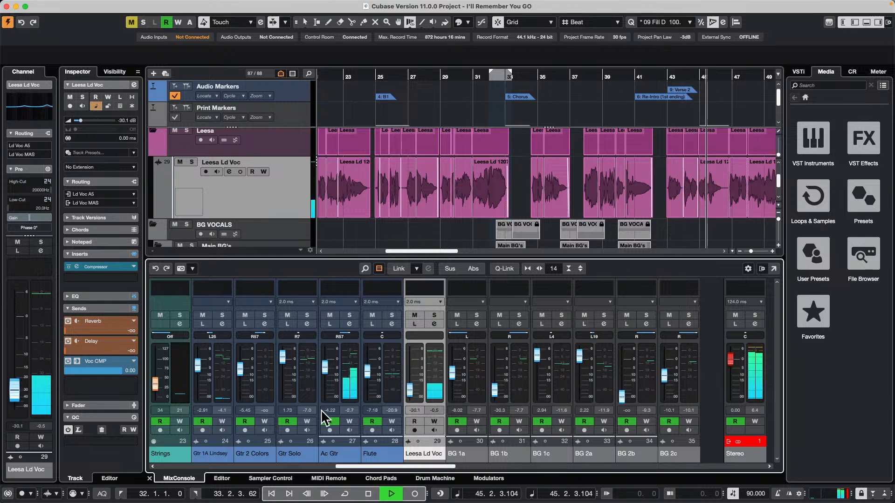
Check the vocal channels in the nanoKONTROL2 mixer mapping, return to the MixConsole and stop playback
click(329, 479)
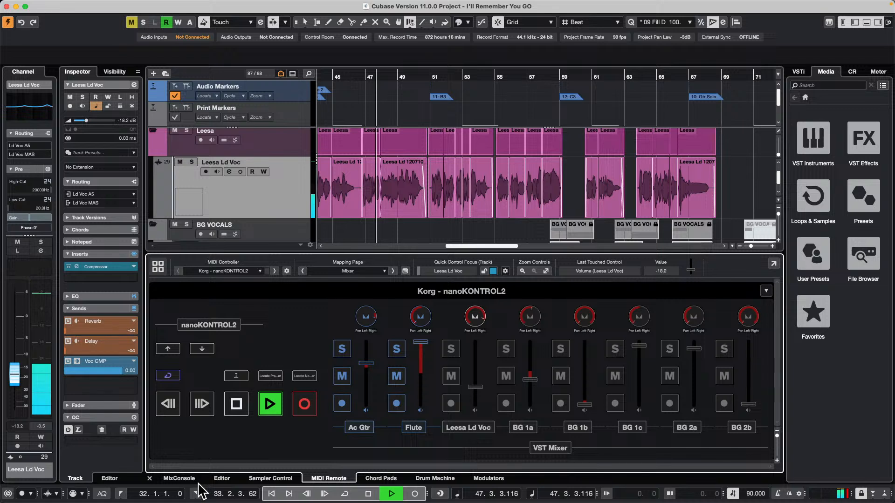
click(185, 479)
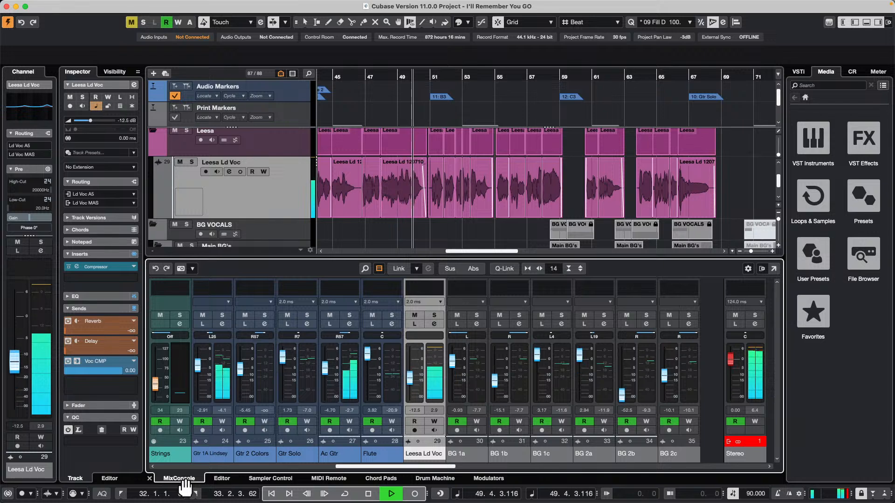
key(space)
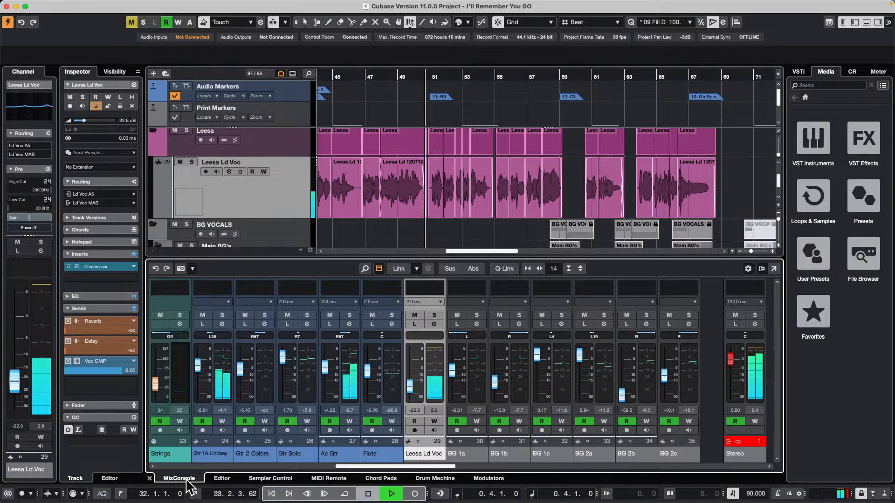
Switch to the open Atmos Guitar Start project and activate it
mouse_move(294, 6)
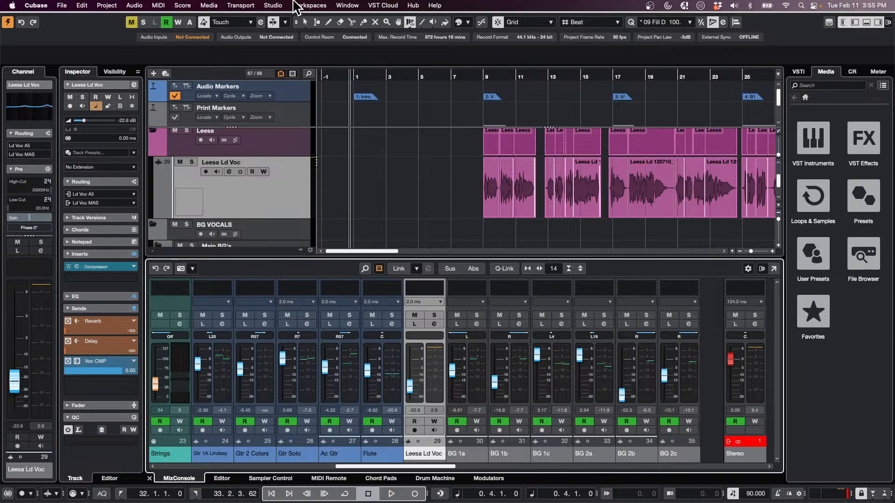
click(343, 6)
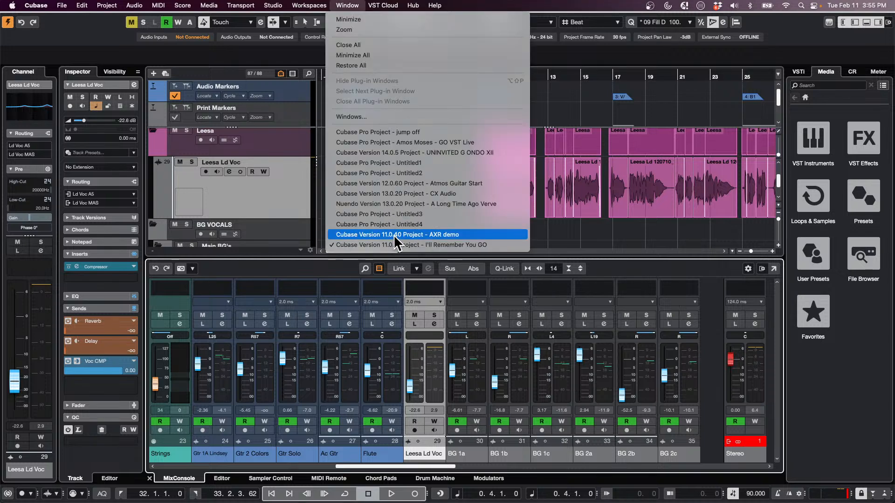
click(446, 184)
click(197, 147)
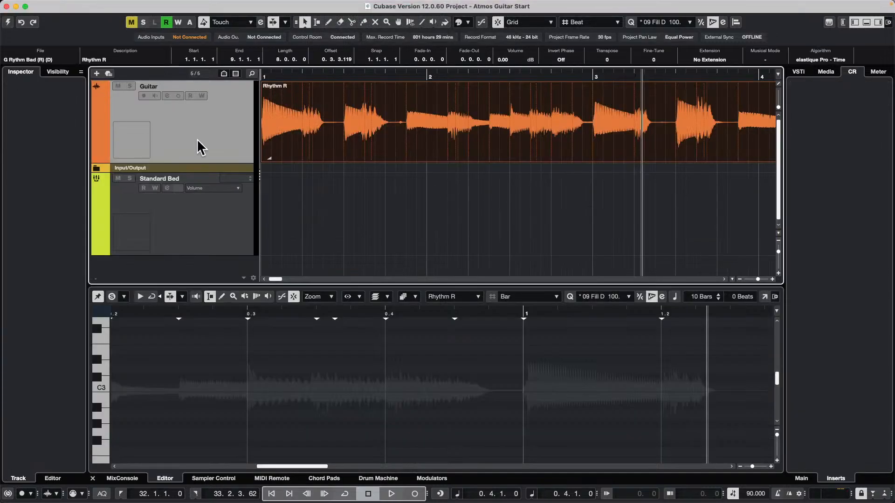
click(7, 22)
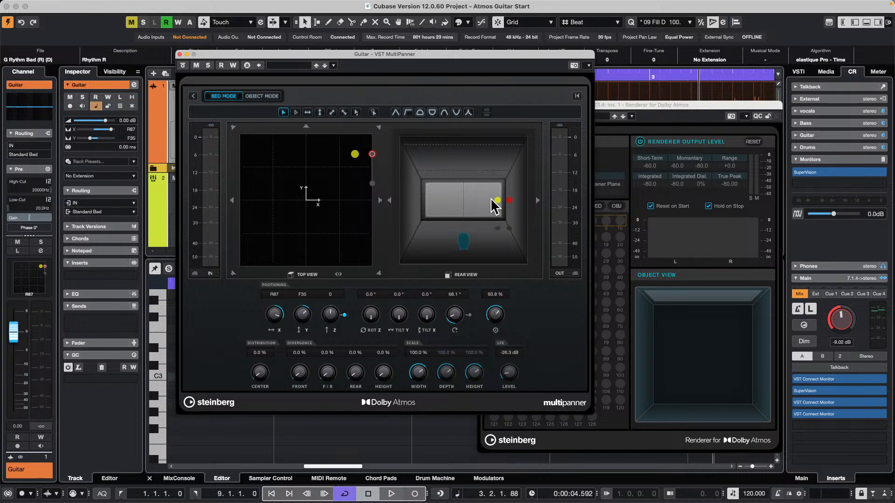
Close the Renderer for Dolby Atmos and VST MultiPanner windows, and place the playhead at beat 2 of bar 1
click(717, 190)
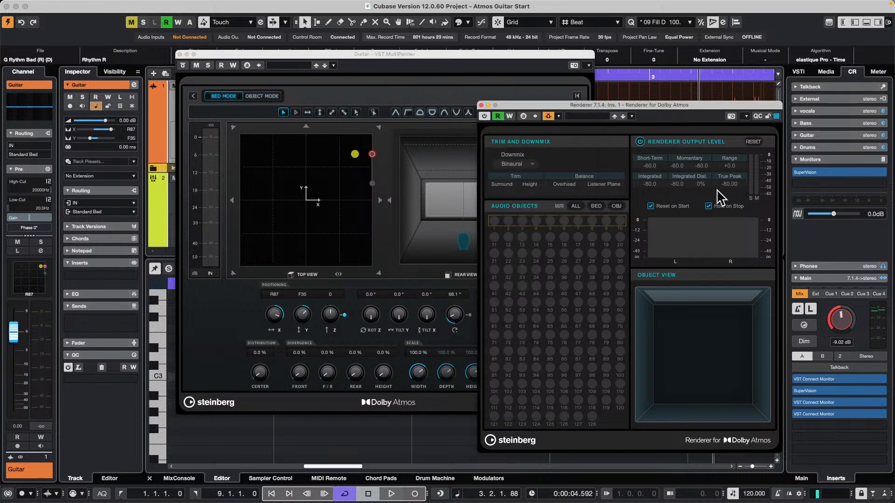
click(481, 106)
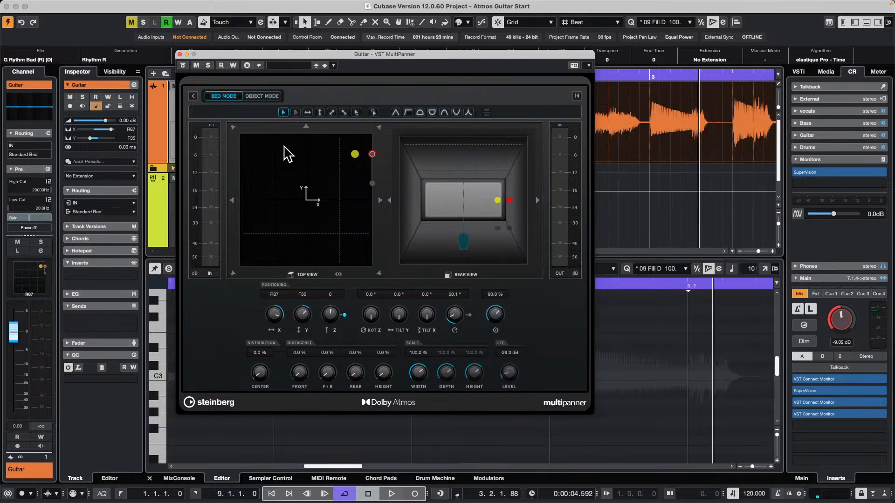
click(180, 54)
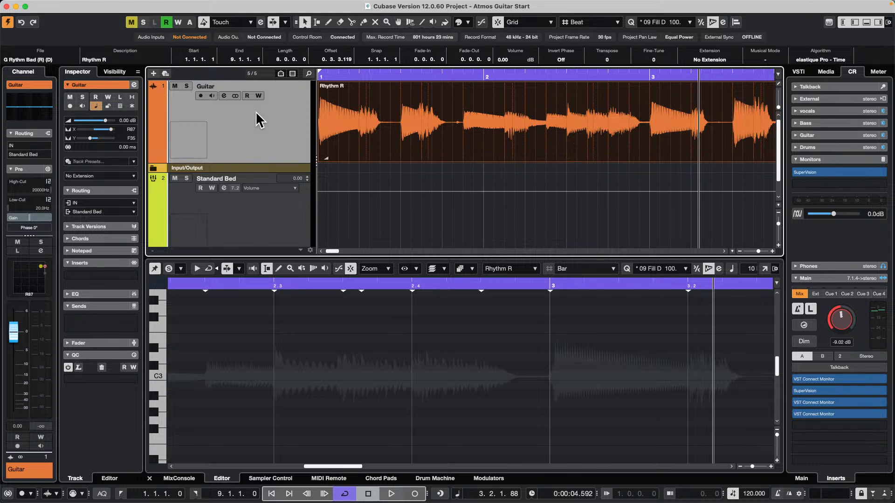
drag(361, 76, 356, 47)
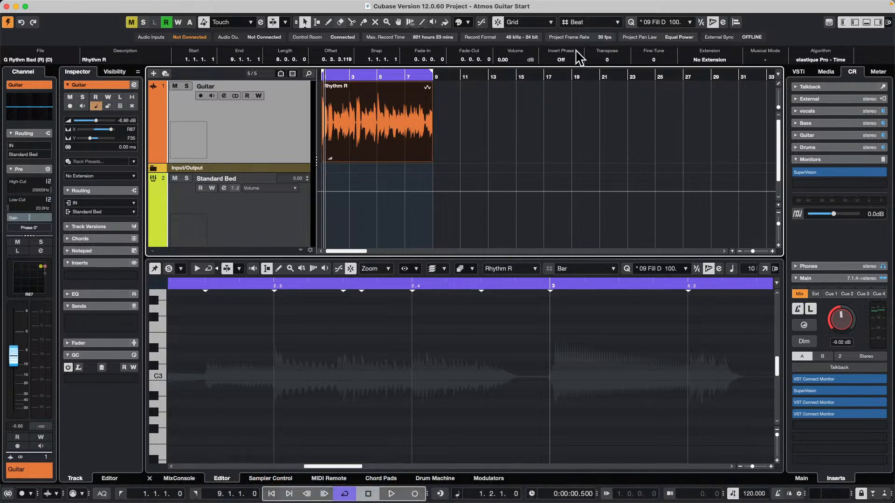
Create a new empty project in the February 11 th 2025 folder
click(58, 6)
click(103, 20)
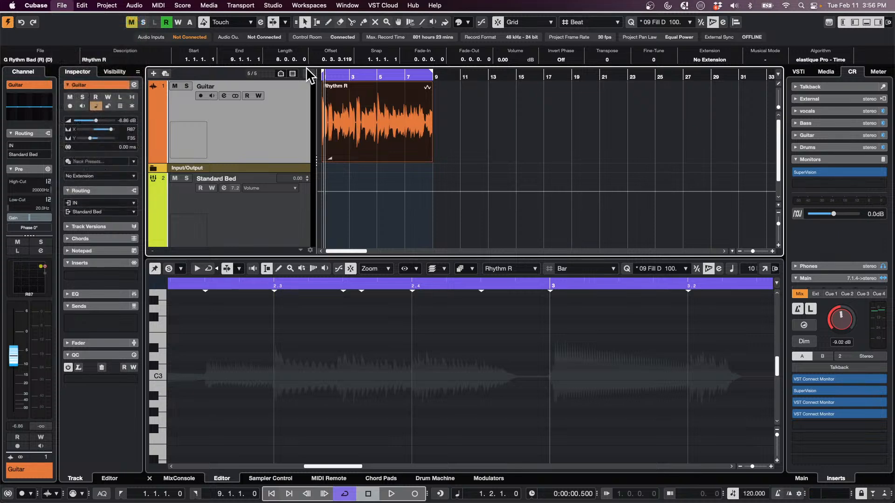
click(550, 440)
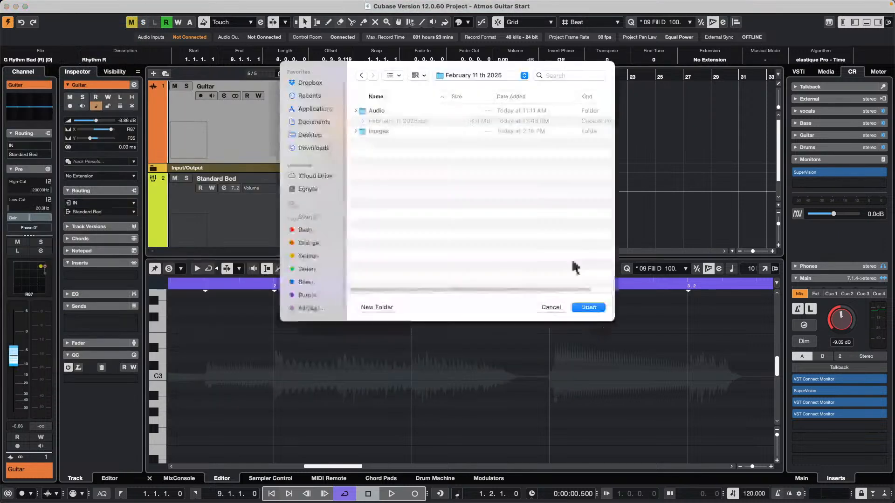
click(601, 308)
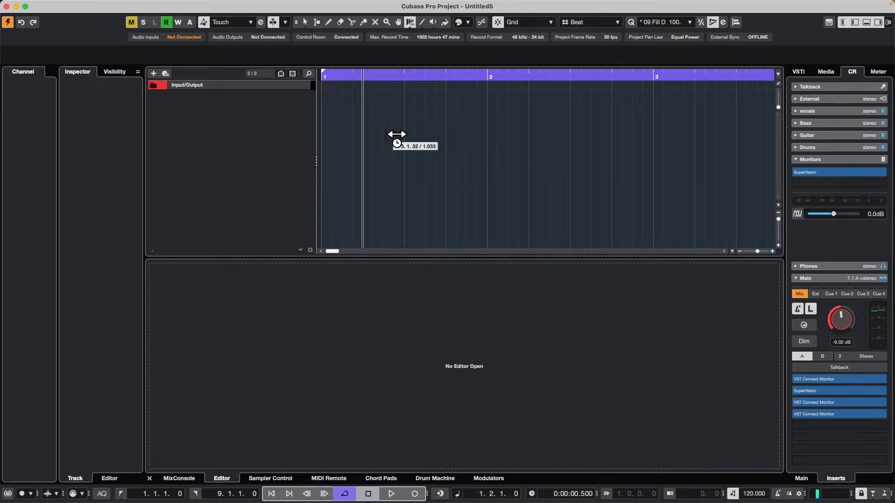
right_click(224, 125)
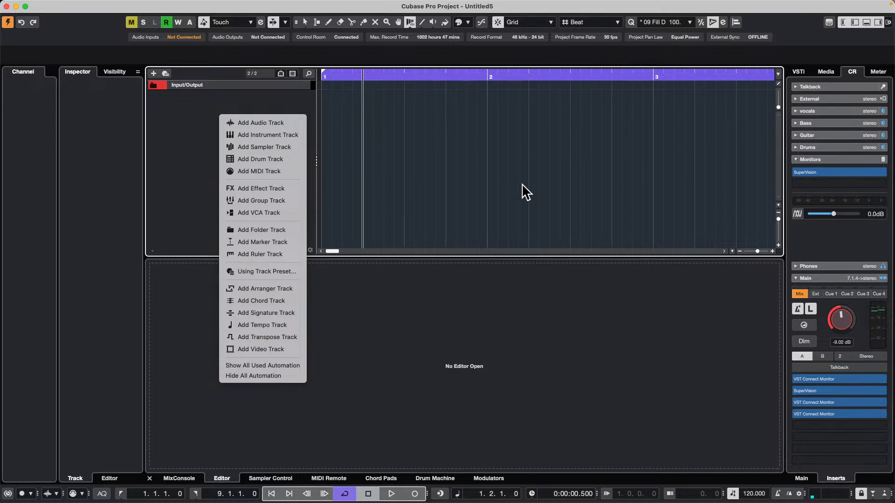
key(super+Tab)
key(super+Tab)
key(super+Tab)
key(super+Tab)
click(650, 117)
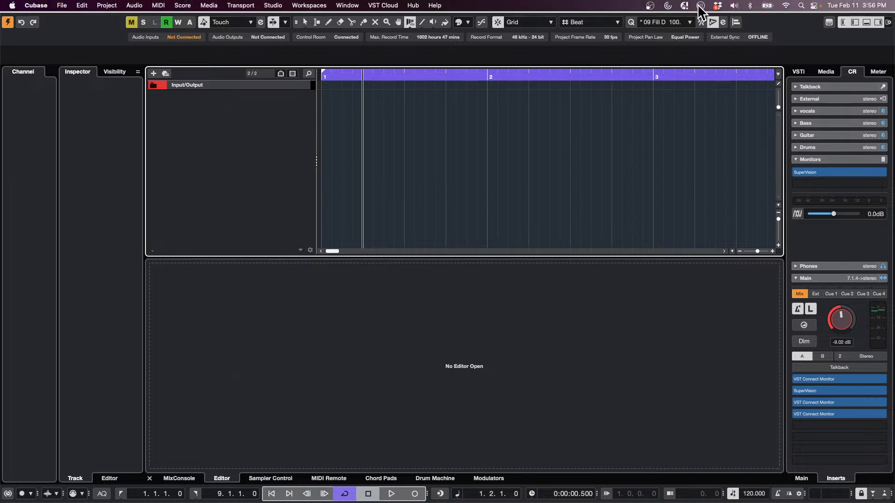
Set the Mac's sound output to Steinberg UR24C Streaming/Music
click(734, 6)
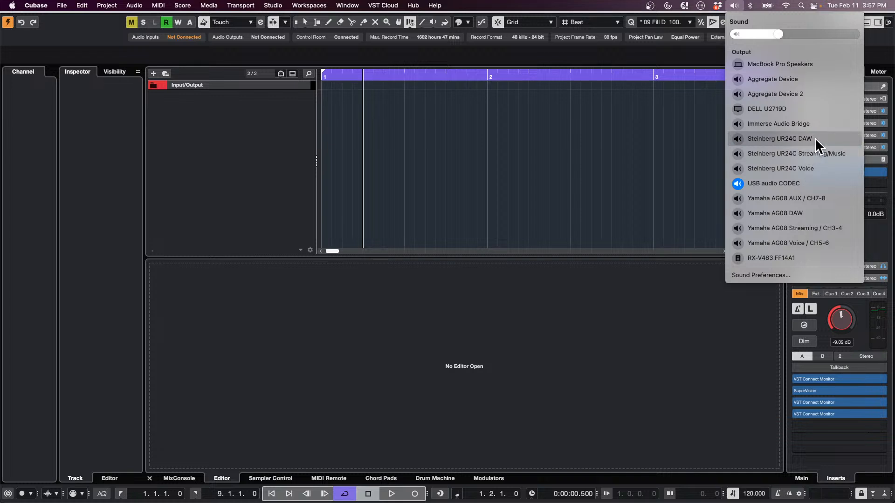
click(837, 153)
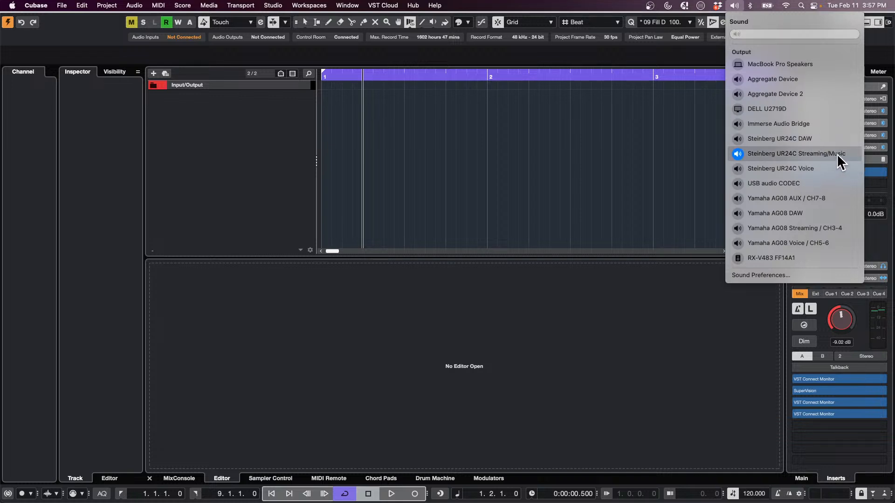
click(602, 154)
Switch to Safari and open the Cubase channel at youtube.com/cubase
key(super+Tab)
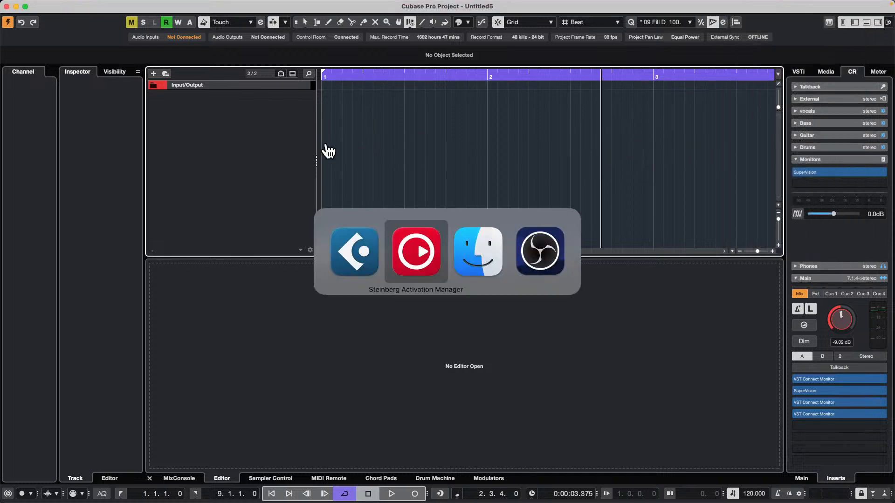
mouse_move(254, 469)
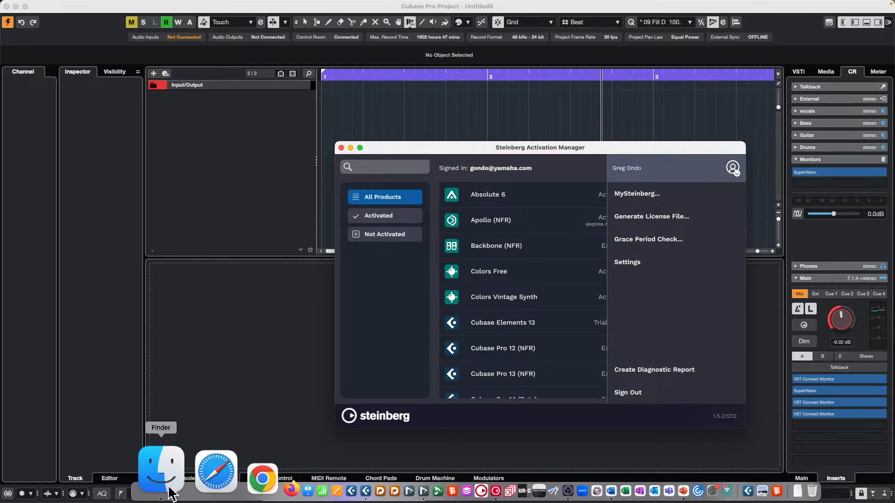
click(181, 480)
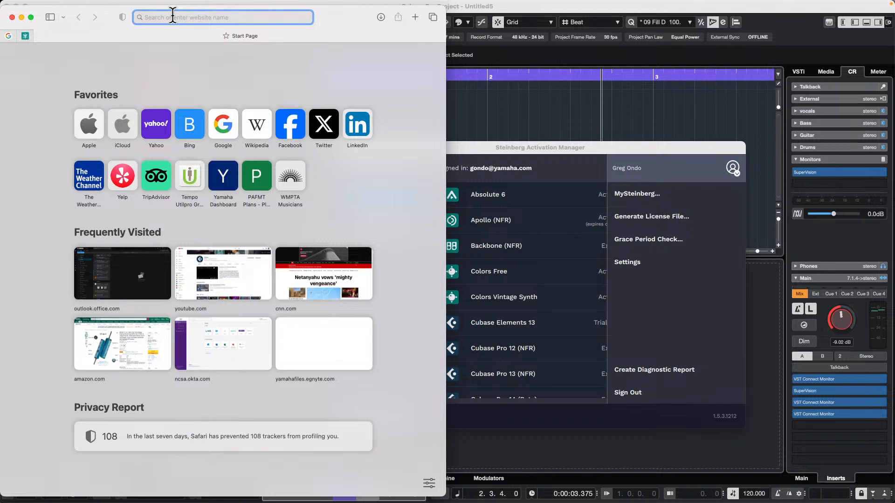
text(youtube)
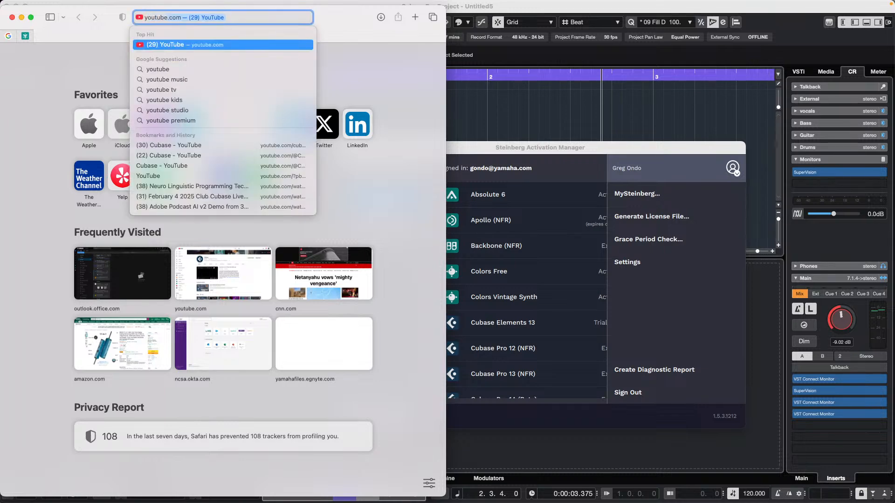
text(.com/)
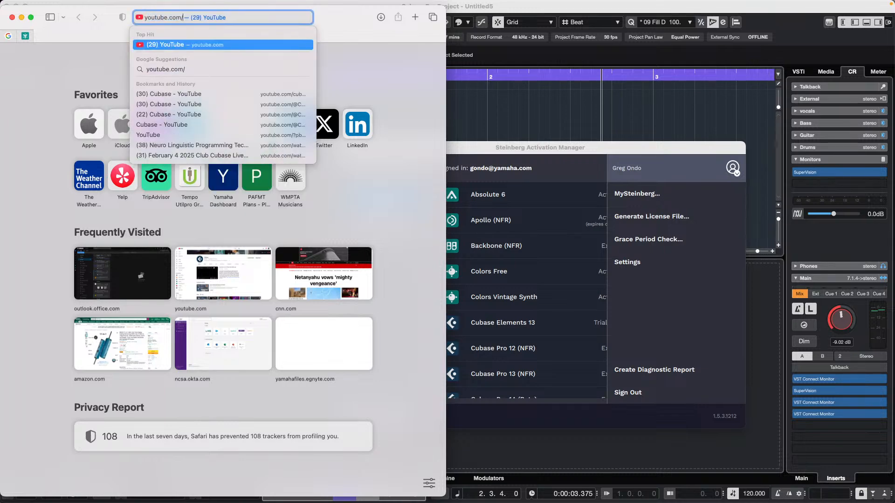
text(cubase)
key(Return)
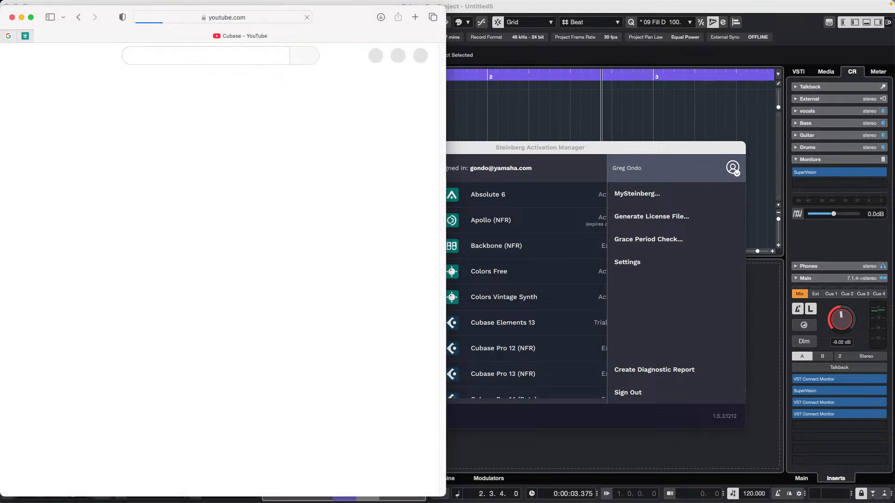
Open the channel's video "Workflow Supercharging Plugins", pause it and switch back to Cubase
scroll(161, 359, down, 3)
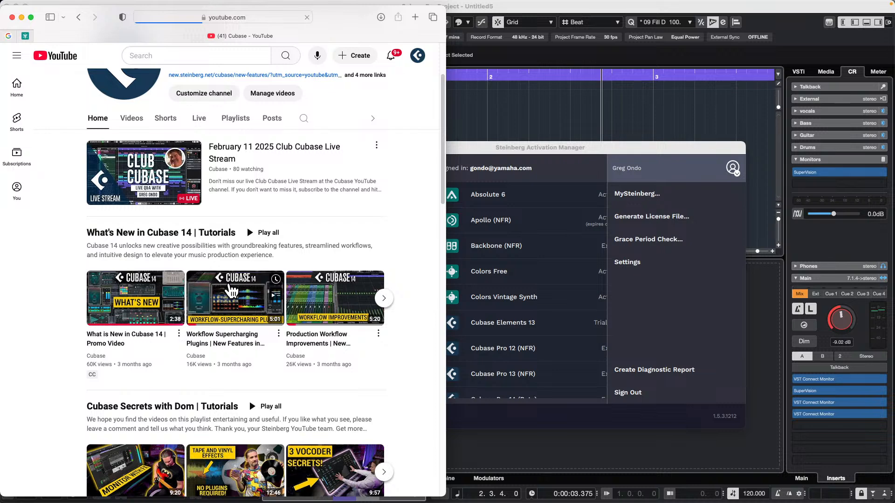
click(231, 292)
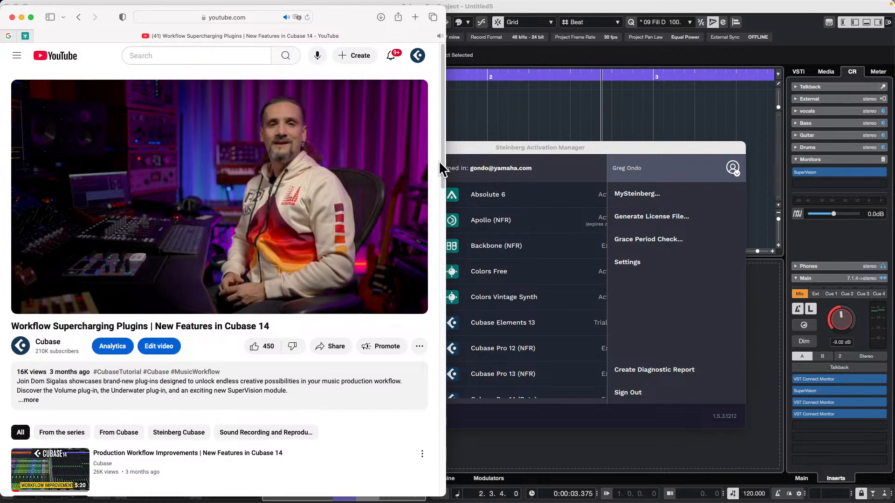
key(space)
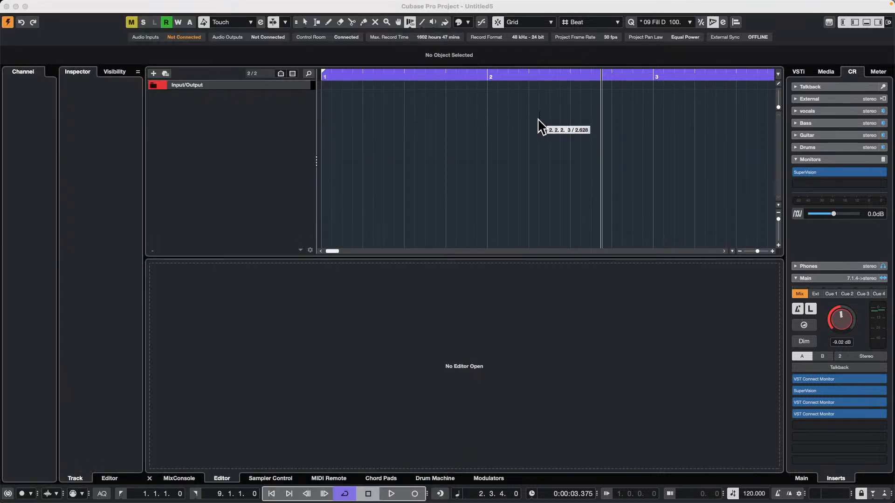
click(245, 129)
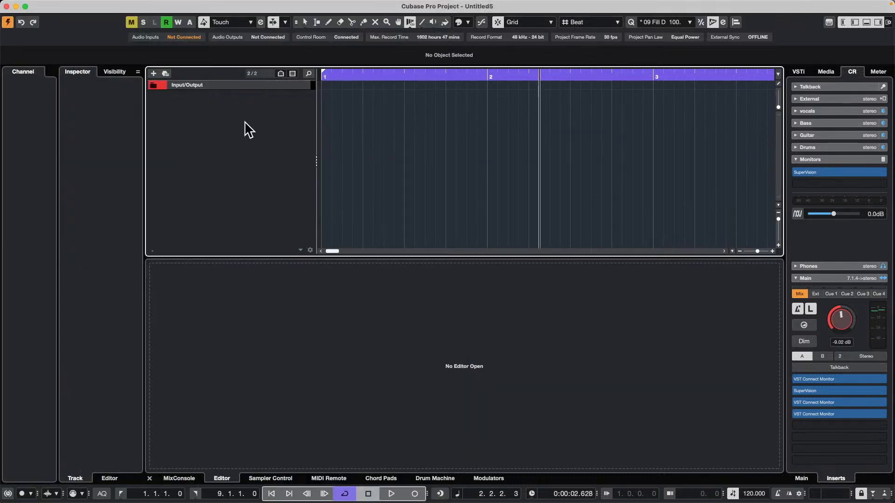
Add a stereo audio track with UR24C Streaming L / R (Stereo) as its input and Stereo as its output
right_click(235, 122)
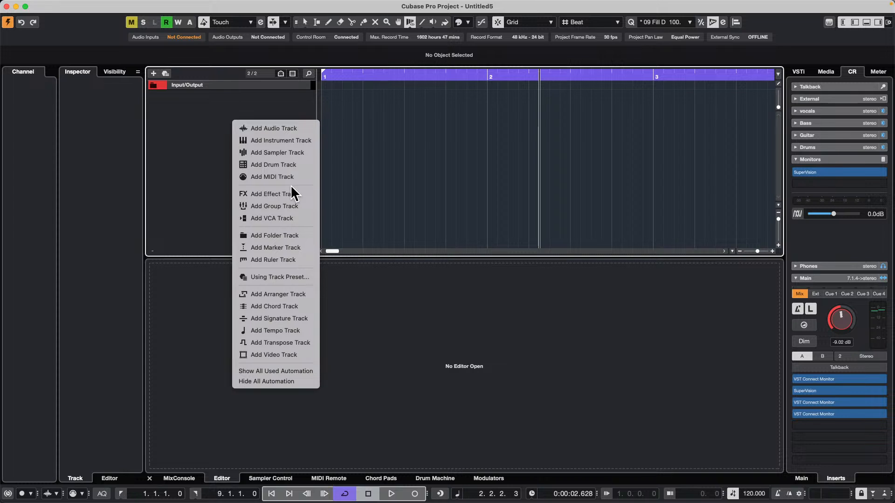
click(294, 129)
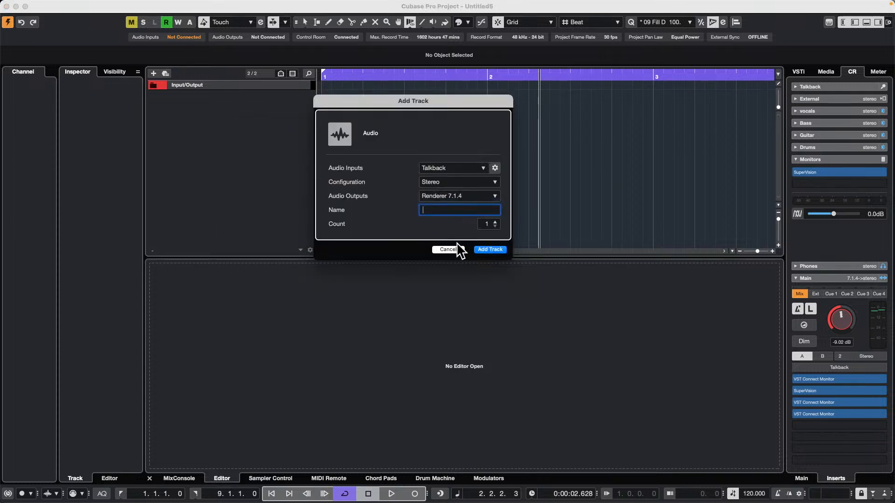
click(459, 171)
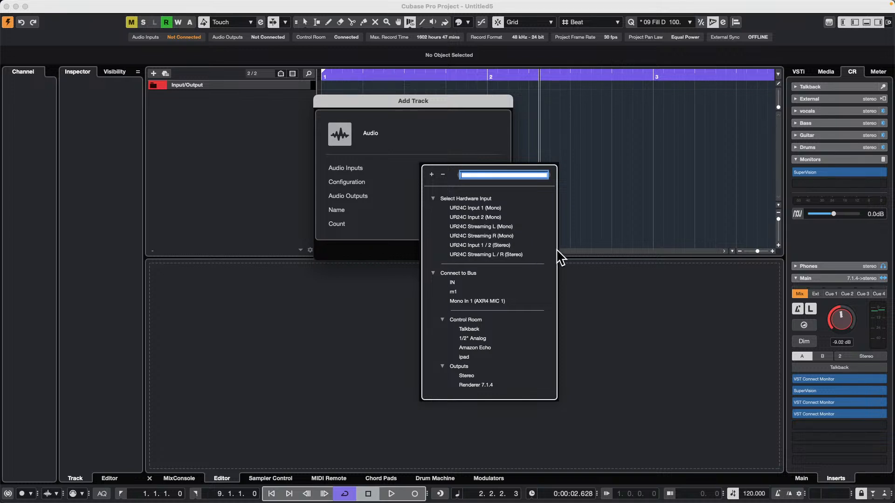
click(493, 254)
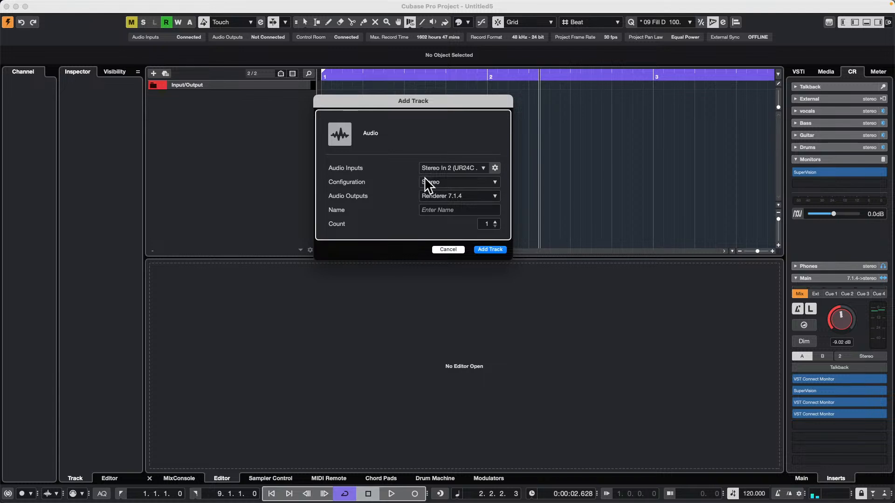
click(479, 197)
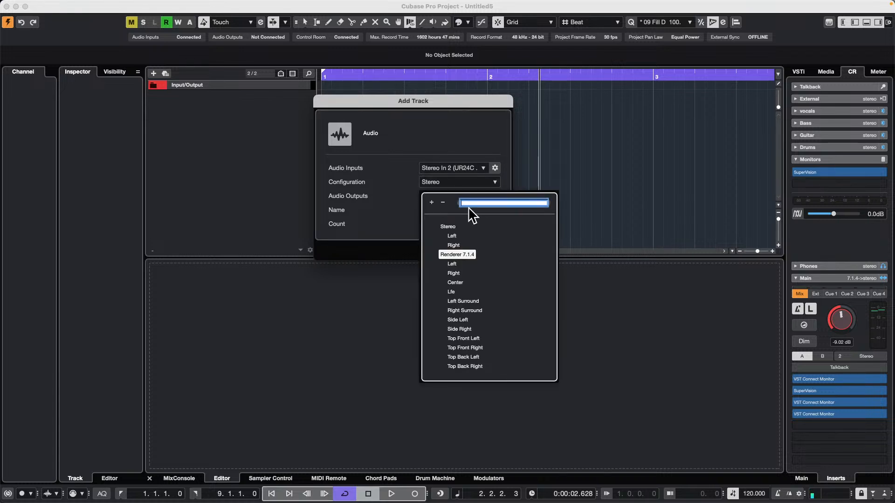
click(452, 228)
click(503, 251)
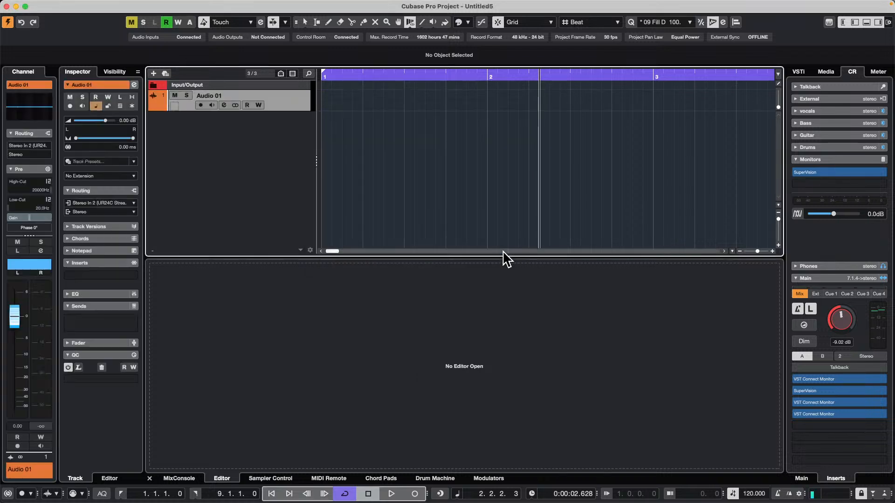
Record-enable the new audio track and start recording near the beginning of the project
click(201, 106)
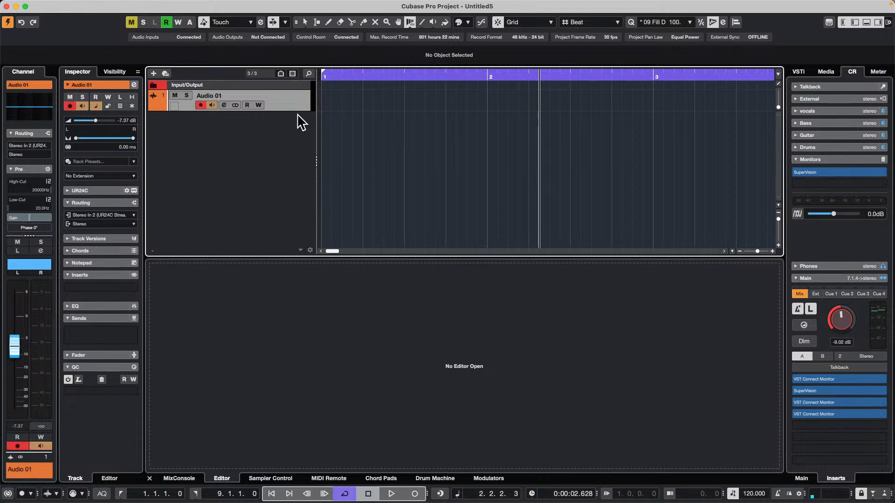
drag(329, 73, 311, 81)
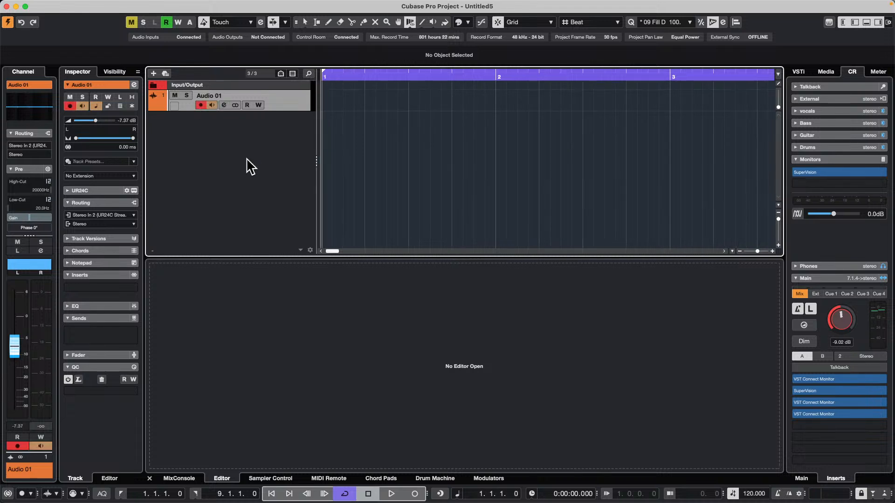
key(space)
key(KP_Multiply)
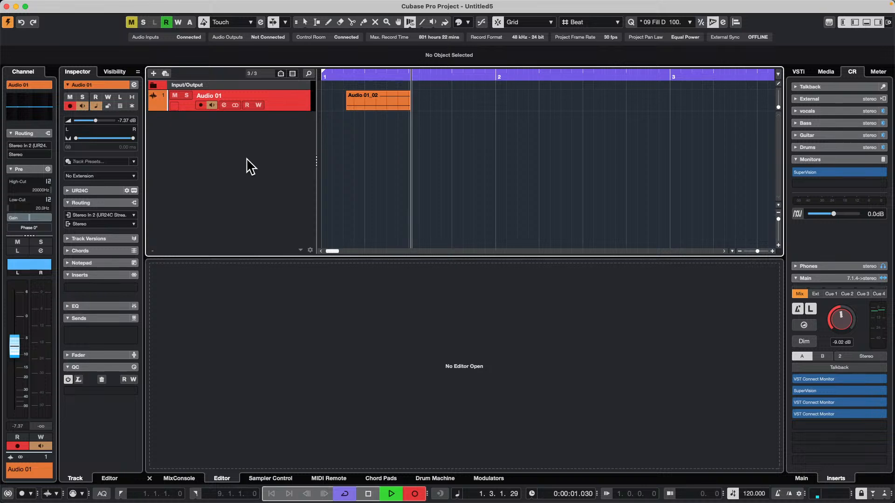
Play the YouTube video in Safari to capture its audio, then pause it and stop the recording in Cubase
key(super+Tab)
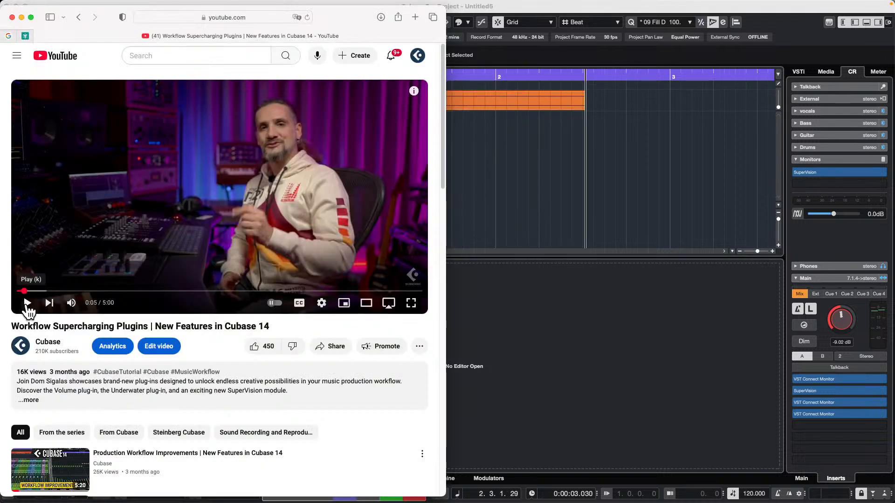
click(27, 303)
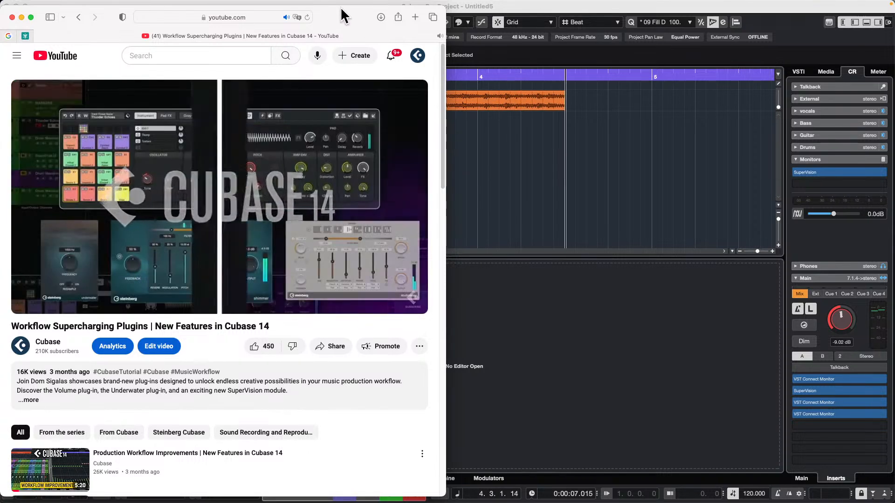
drag(75, 9, 494, 124)
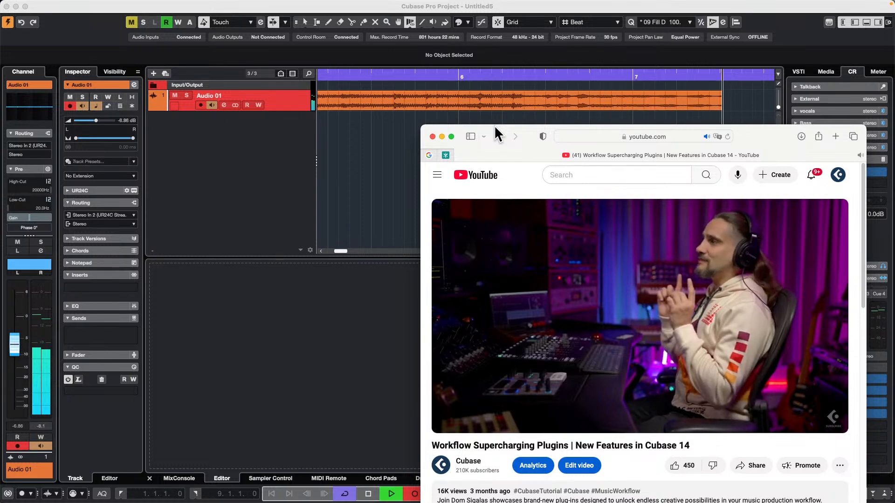
key(space)
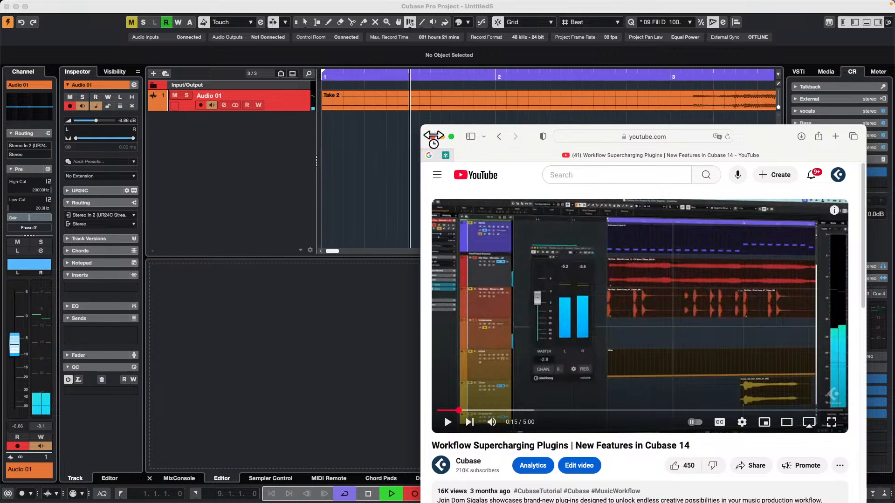
click(367, 138)
key(space)
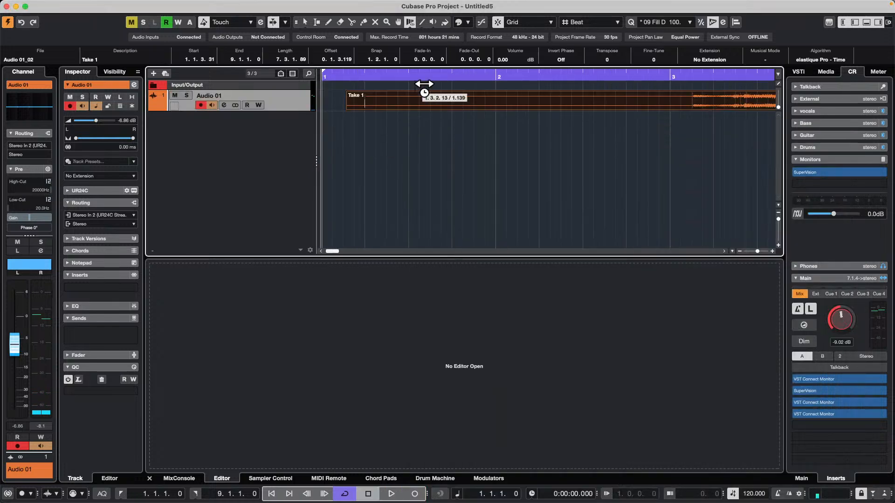
Disarm the audio track and play back the recorded take from beat 4 of bar 1
click(442, 75)
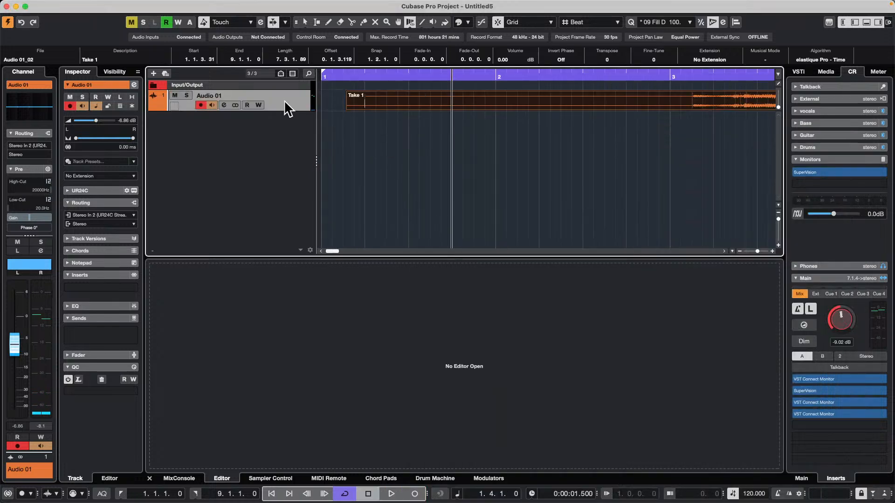
click(201, 105)
key(space)
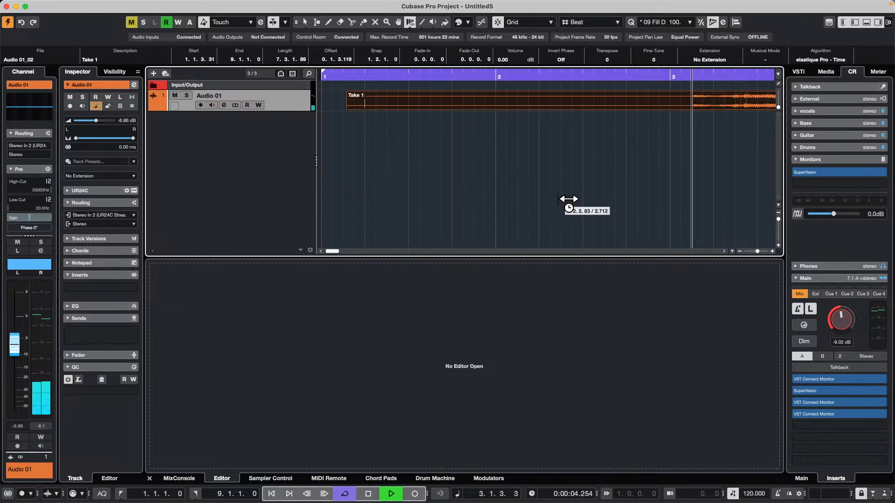
key(space)
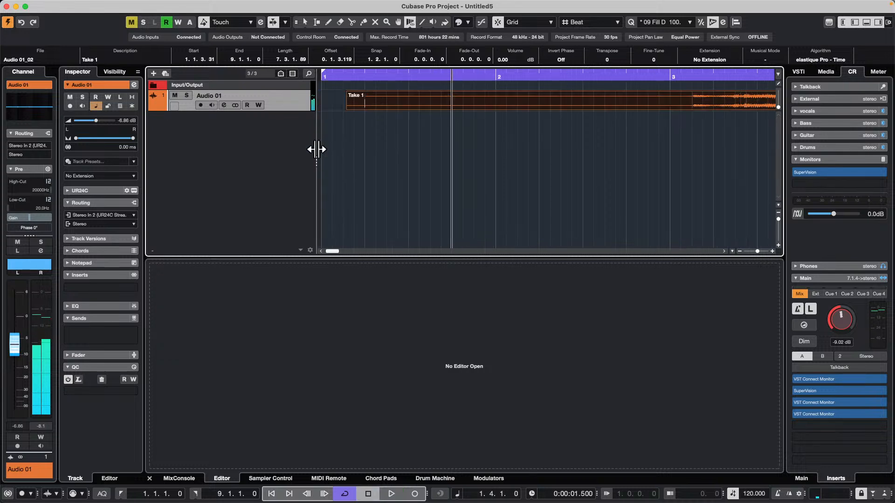
Set the Stereo output bus's audio device to Not Connected and show the Yamaha HS 7 monitor's ports in the Control Room connections
key(F4)
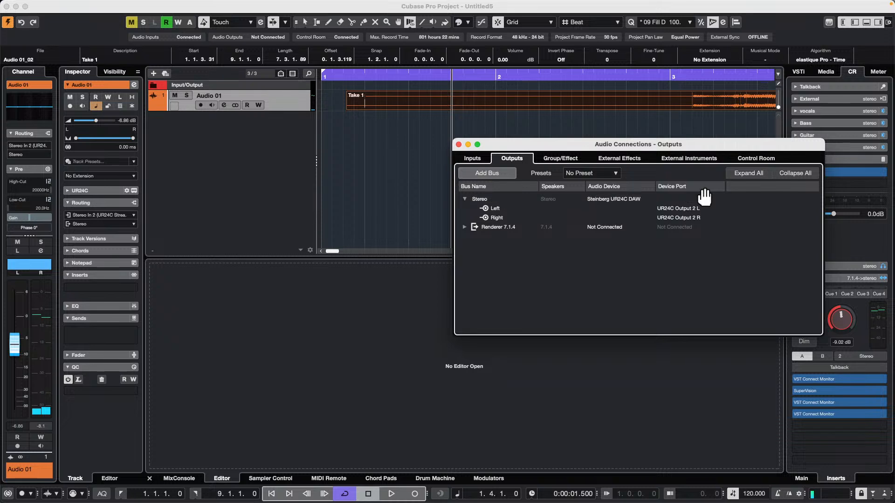
click(622, 199)
click(626, 206)
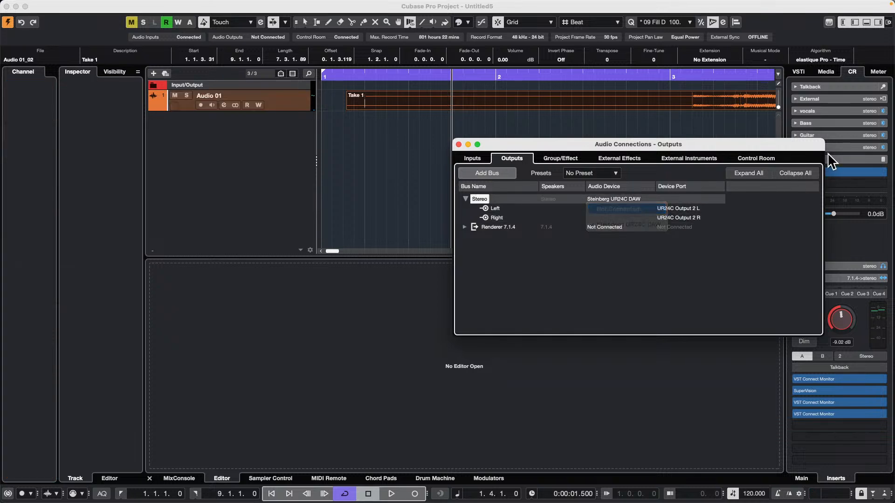
click(755, 157)
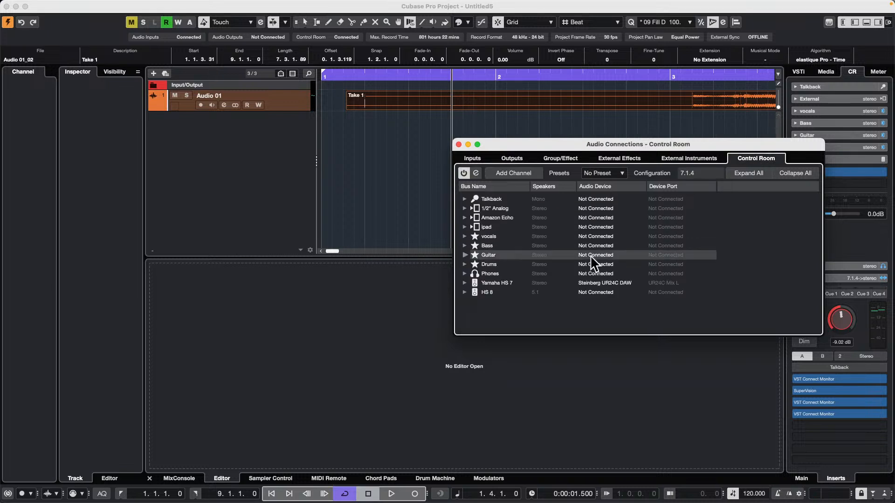
click(465, 282)
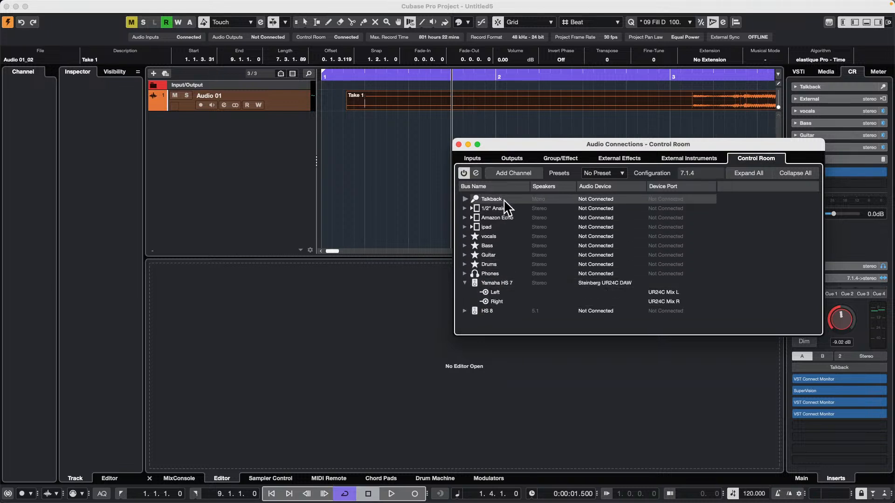
Close Audio Connections and play back the recorded take with the whole clip in view
key(F4)
drag(409, 76, 512, 64)
key(space)
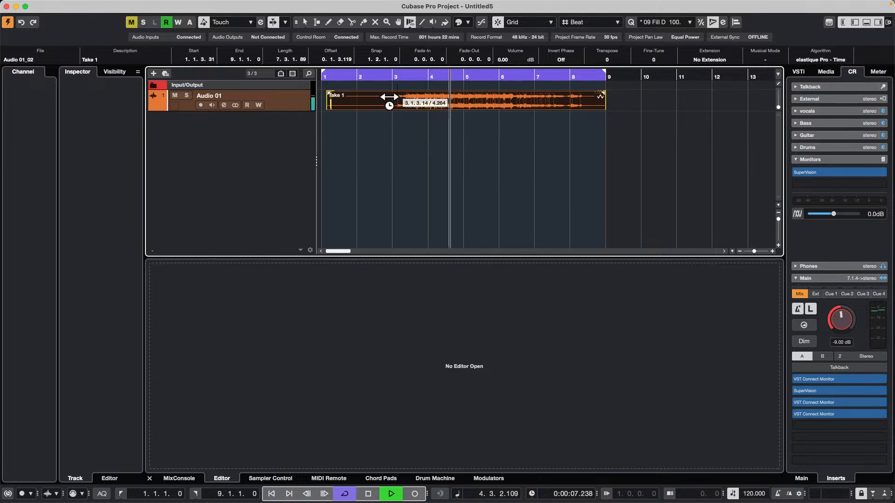
Stop playback and review the Yamaha HS 7 monitor's device ports in the Control Room connections
key(space)
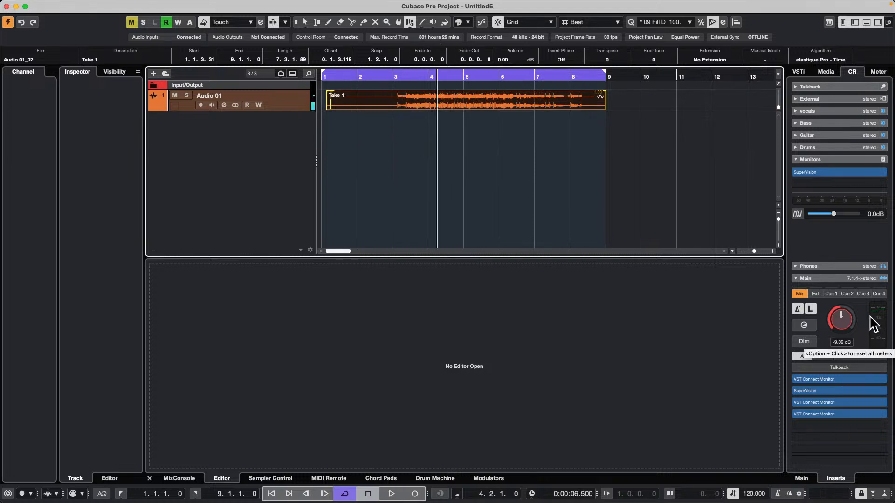
click(814, 310)
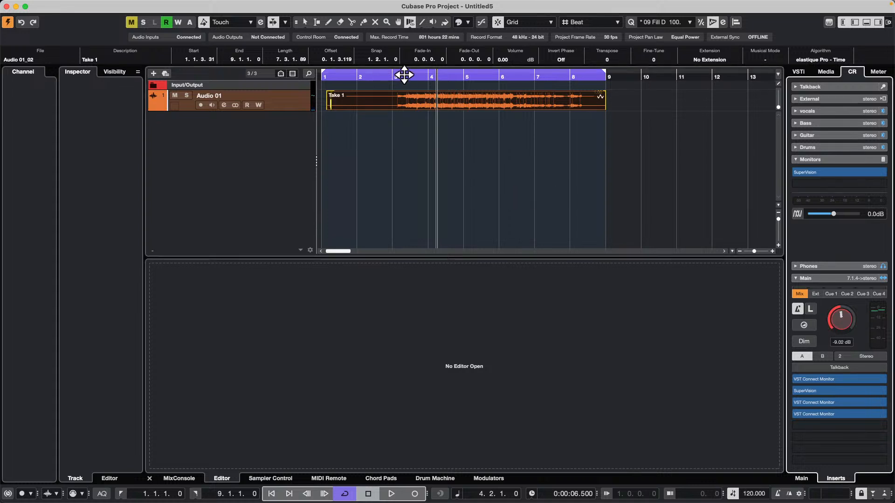
key(F4)
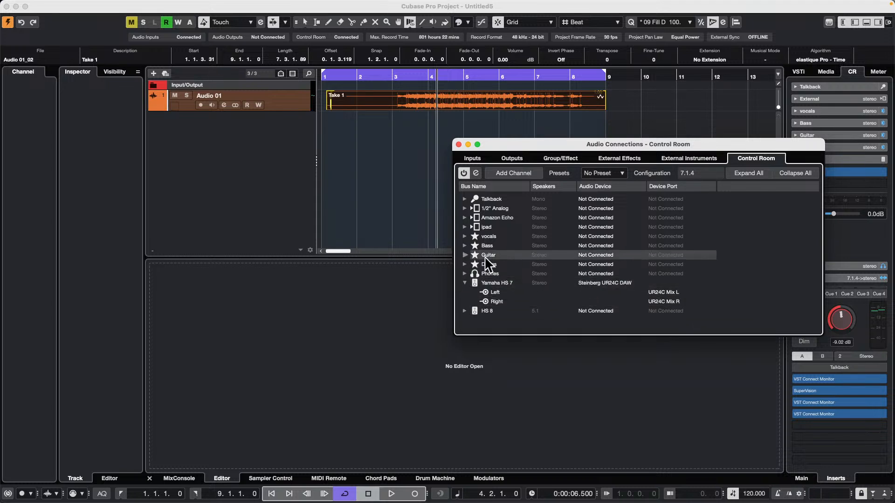
right_click(620, 121)
click(621, 122)
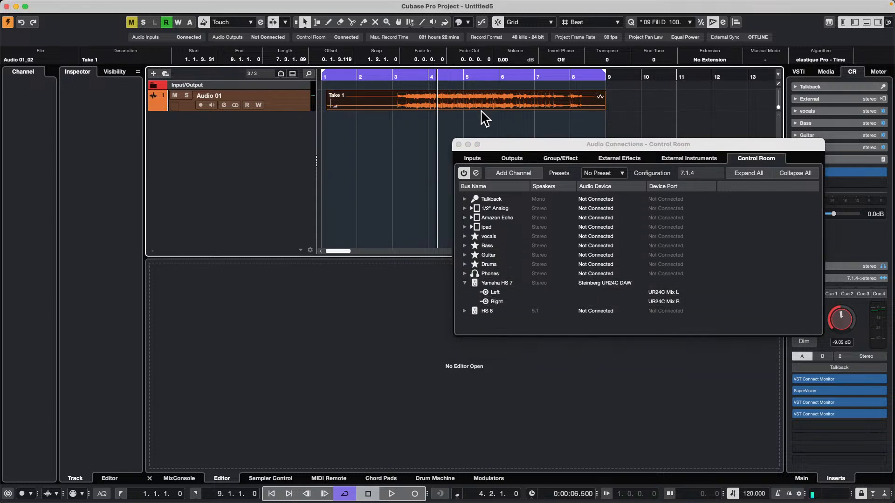
key(F4)
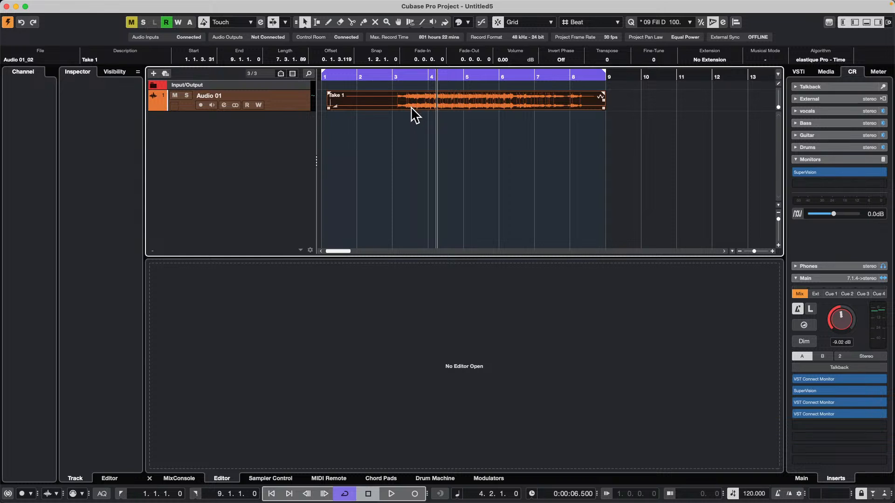
Add a Groove Agent SE instrument track with stereo output and bring its plug-in window fully into view
right_click(212, 121)
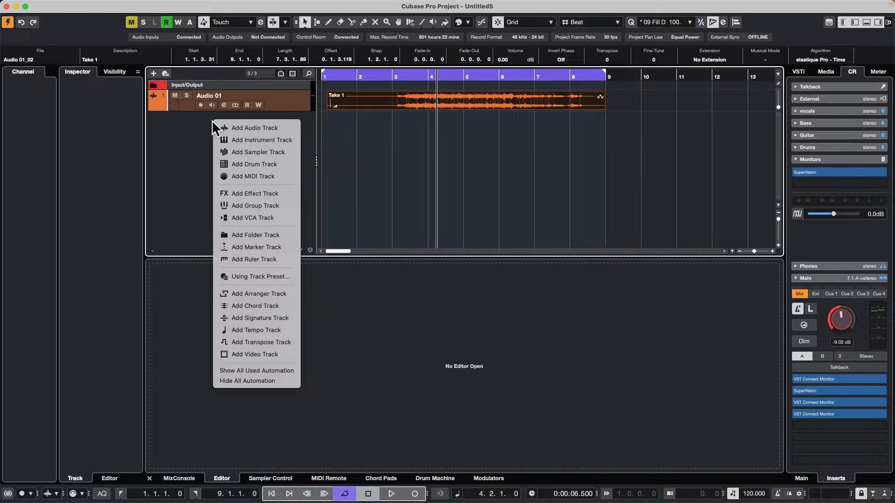
click(272, 141)
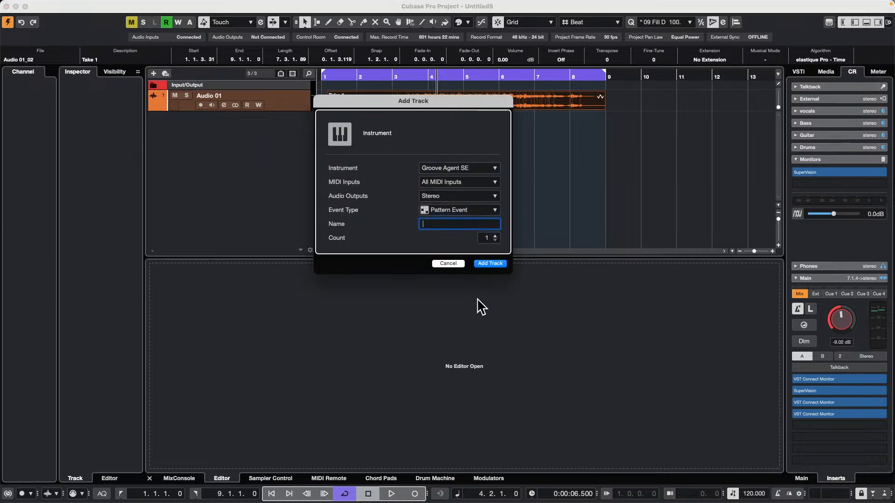
click(496, 268)
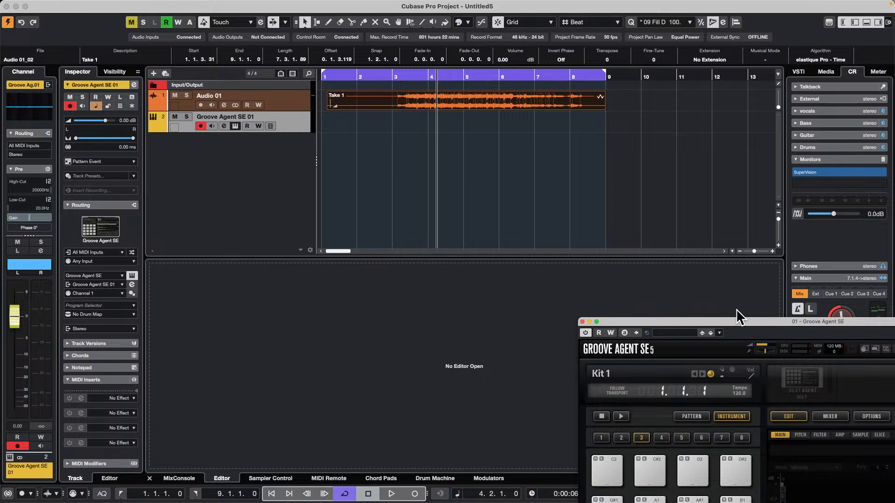
drag(731, 322, 543, 71)
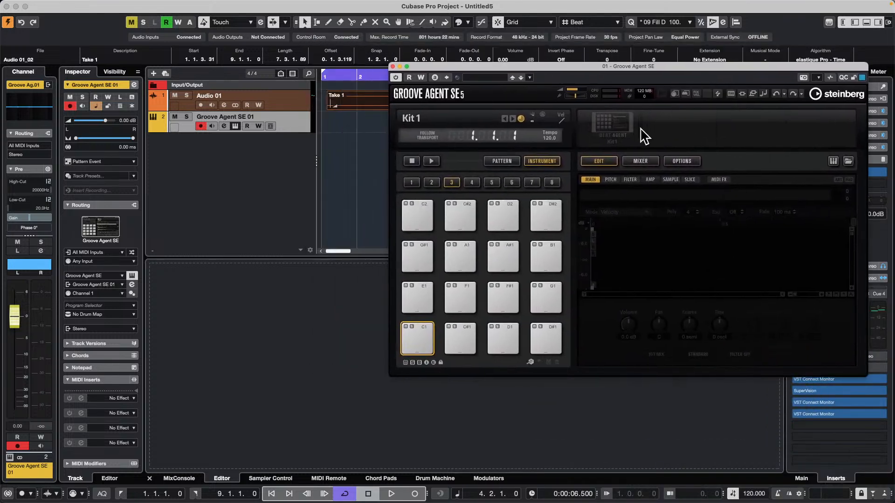
Load the Connection Lost kit with patterns from the Laser Beams library into Groove Agent SE and audition the Kick 1 pad
right_click(622, 134)
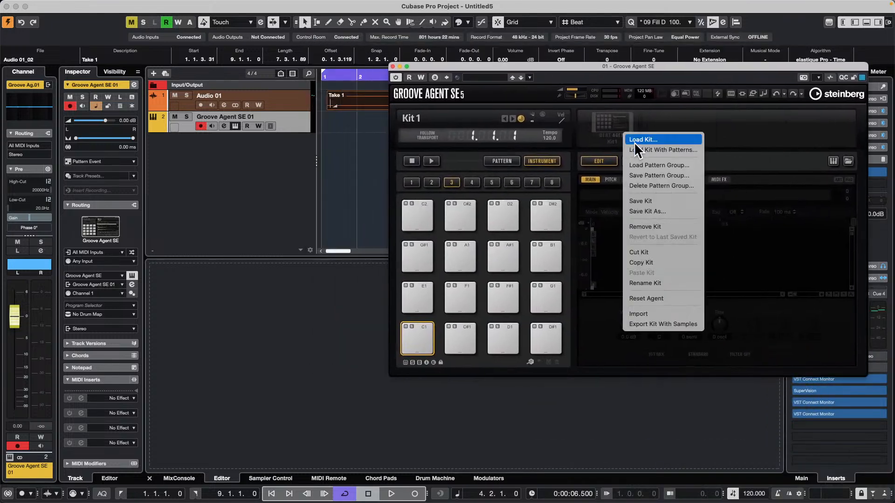
click(670, 151)
drag(677, 66, 493, 63)
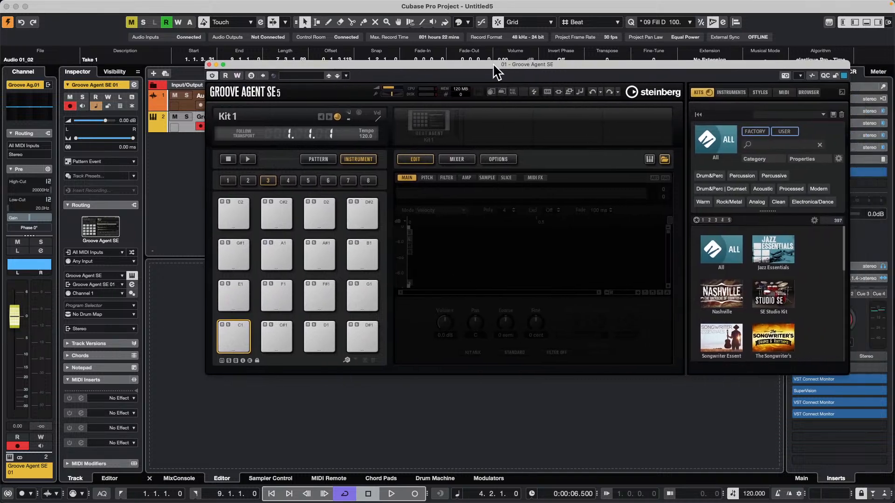
scroll(748, 294, down, 2)
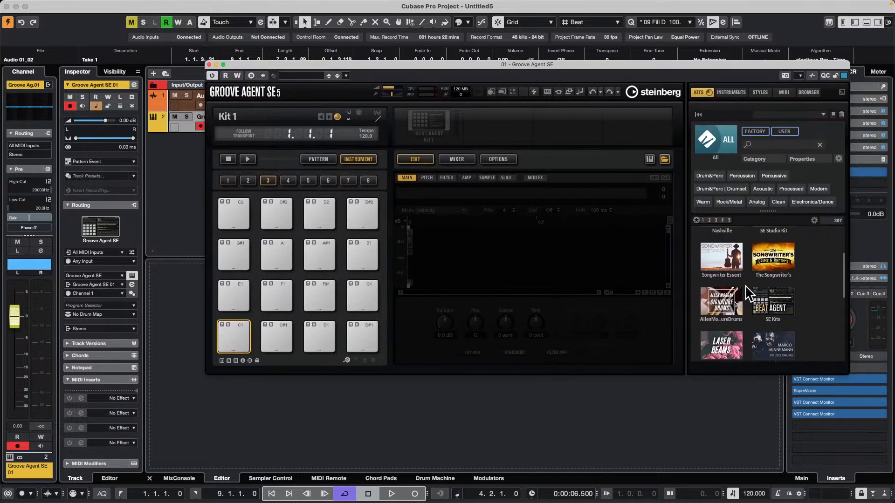
scroll(748, 294, down, 2)
scroll(734, 291, up, 2)
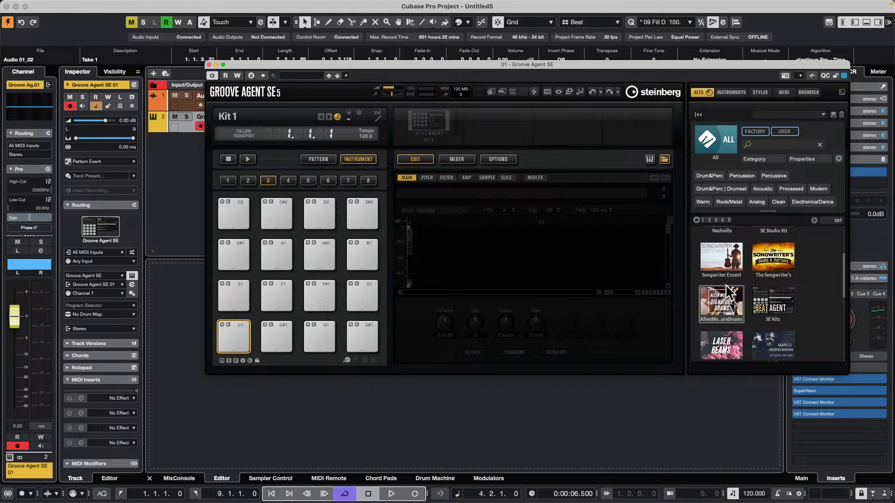
scroll(728, 292, up, 2)
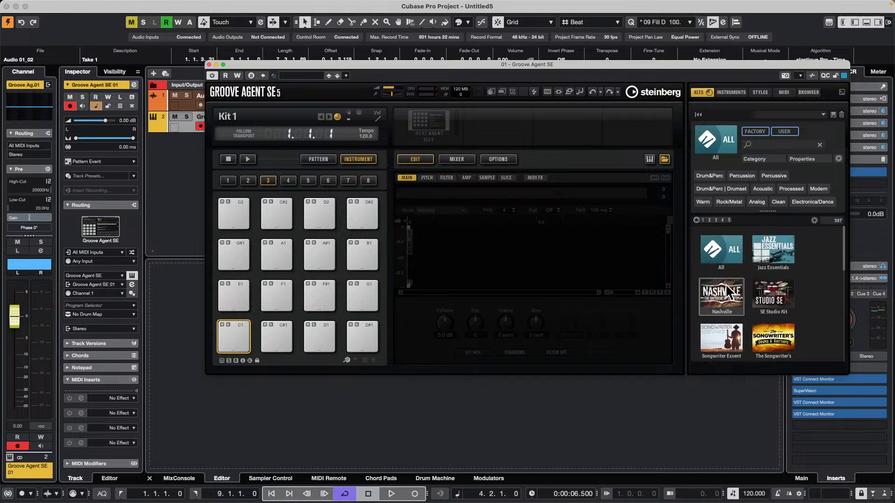
scroll(732, 292, down, 5)
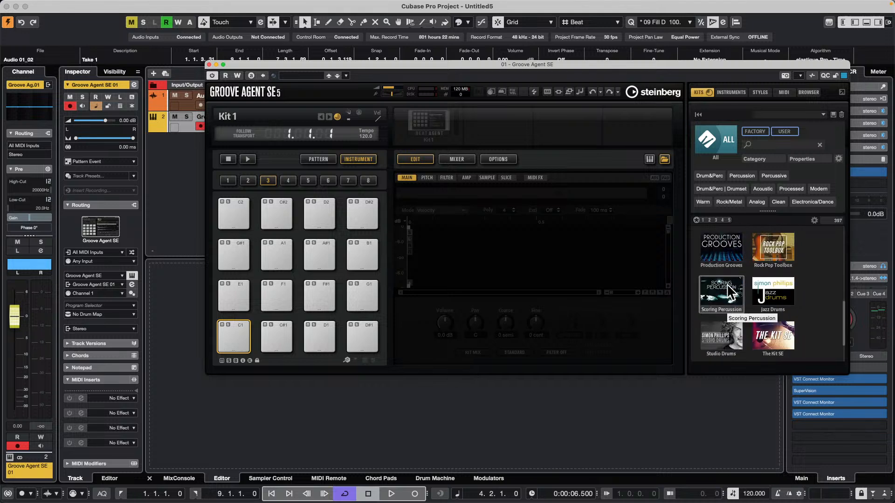
scroll(731, 293, down, 1)
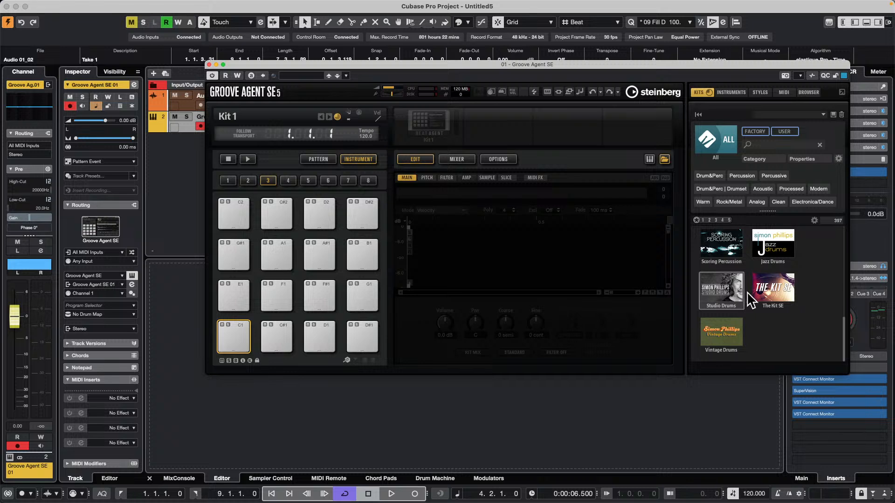
scroll(778, 307, up, 1)
scroll(776, 306, up, 3)
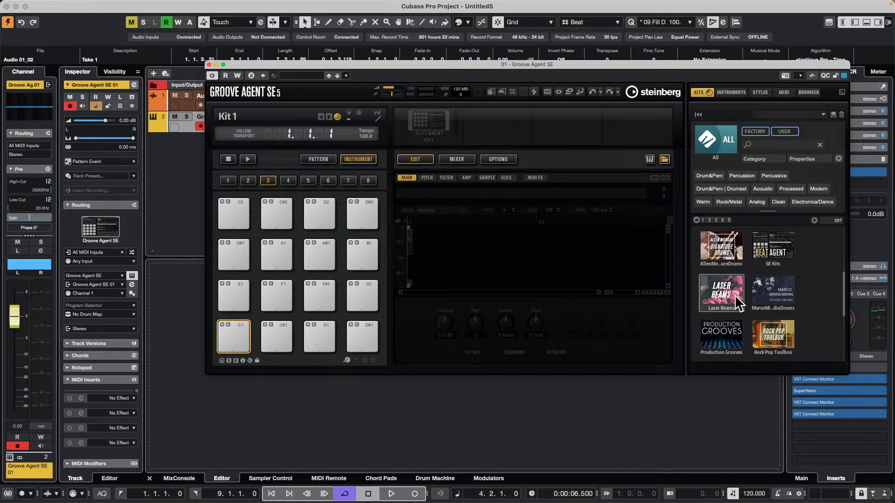
click(722, 293)
click(720, 317)
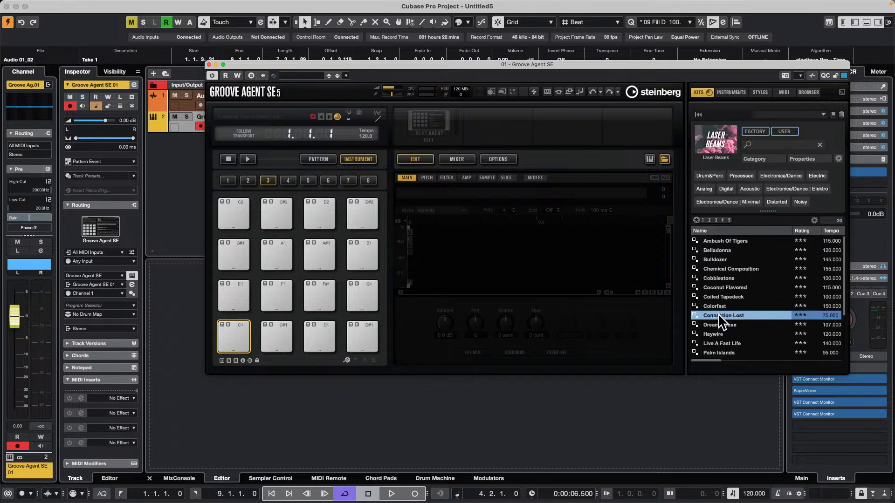
click(236, 328)
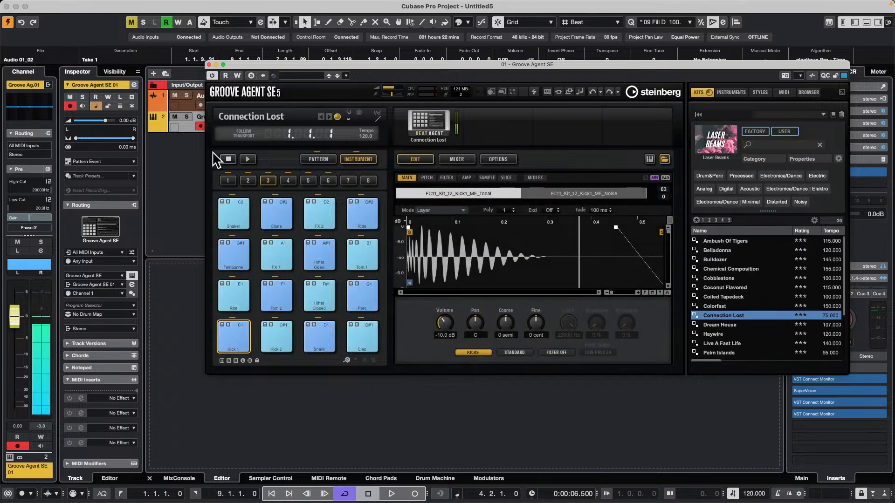
Examine the Mac's sound output devices and the Audio 01 track's input and output routing
drag(275, 62, 296, 166)
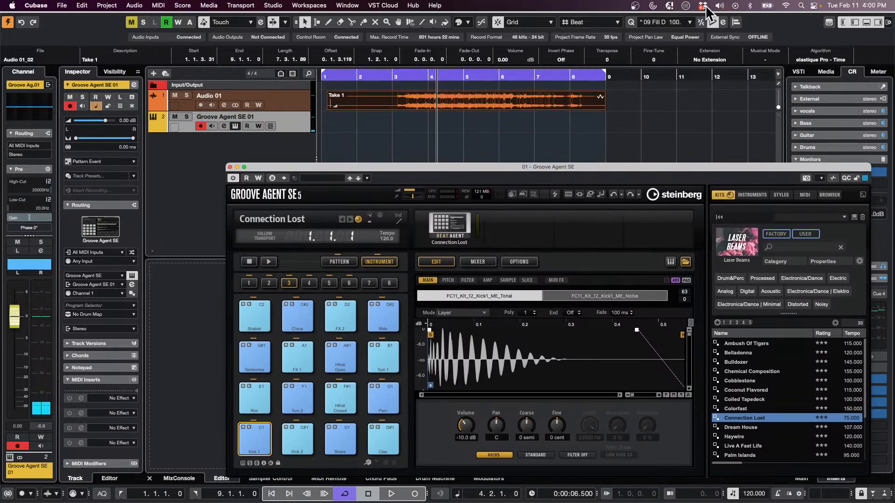
click(719, 5)
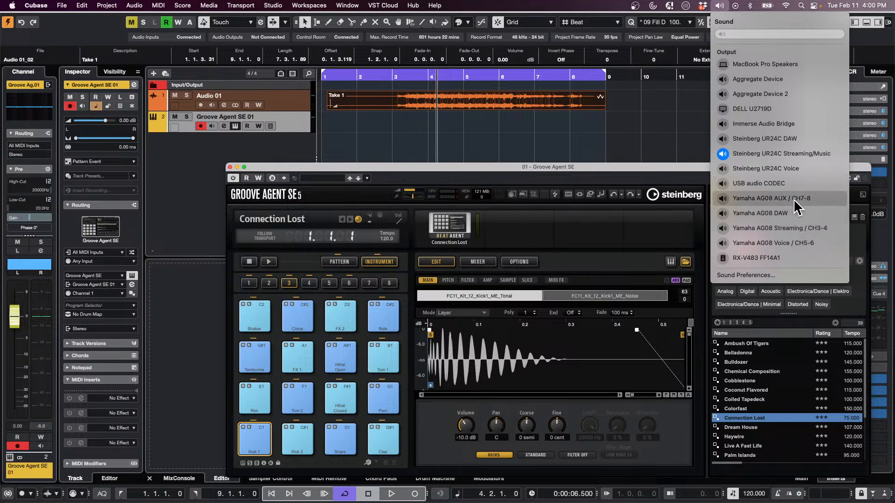
click(784, 183)
click(606, 131)
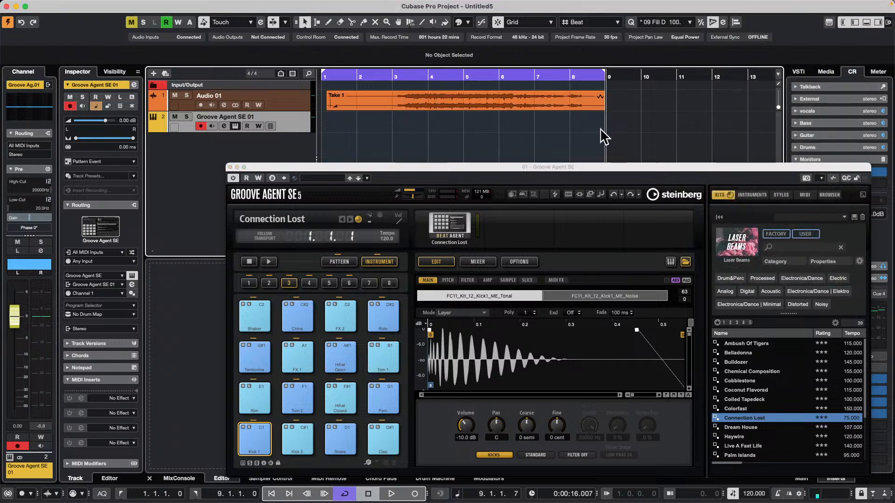
click(349, 76)
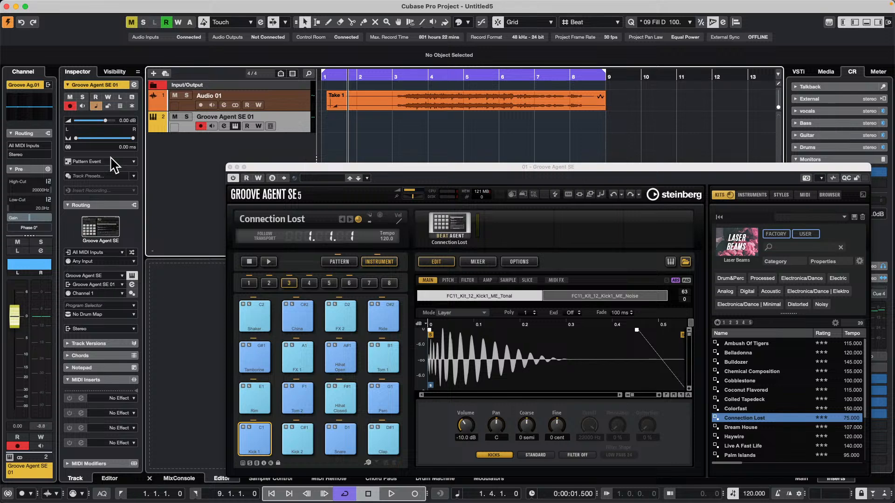
click(296, 103)
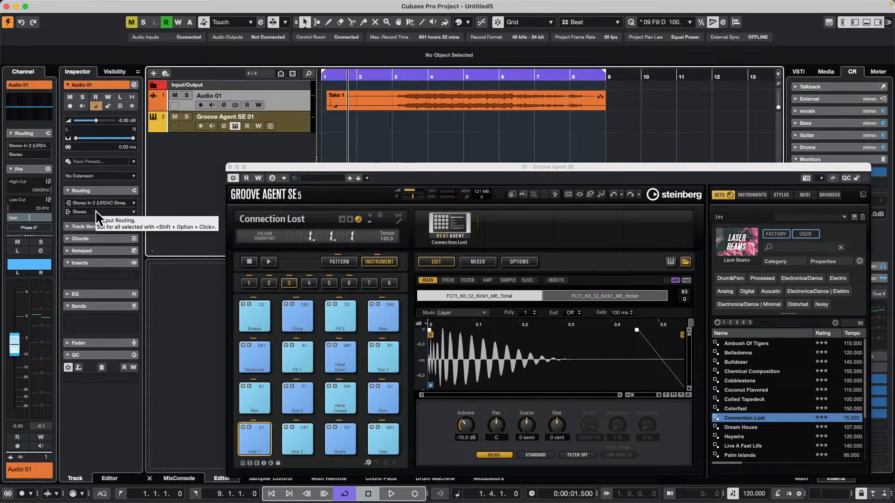
Remove the Renderer 7.1.4 bus from the output connections
click(273, 5)
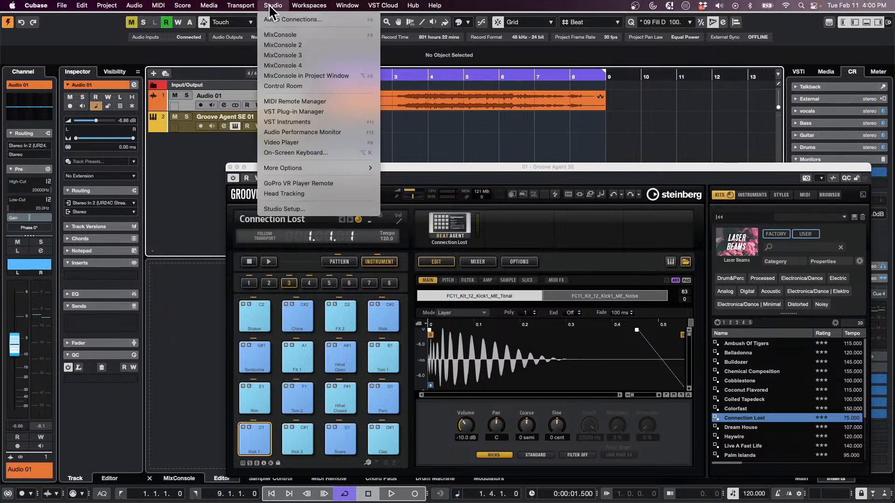
click(287, 18)
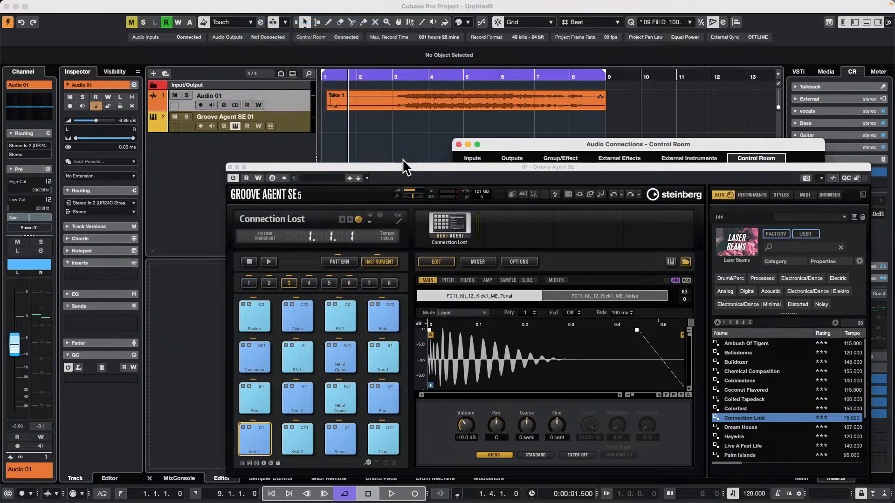
drag(523, 140, 116, 38)
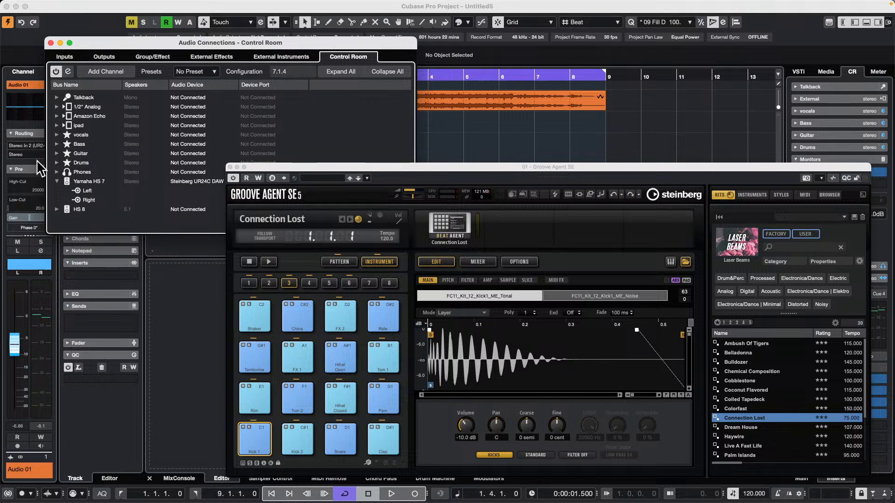
click(103, 57)
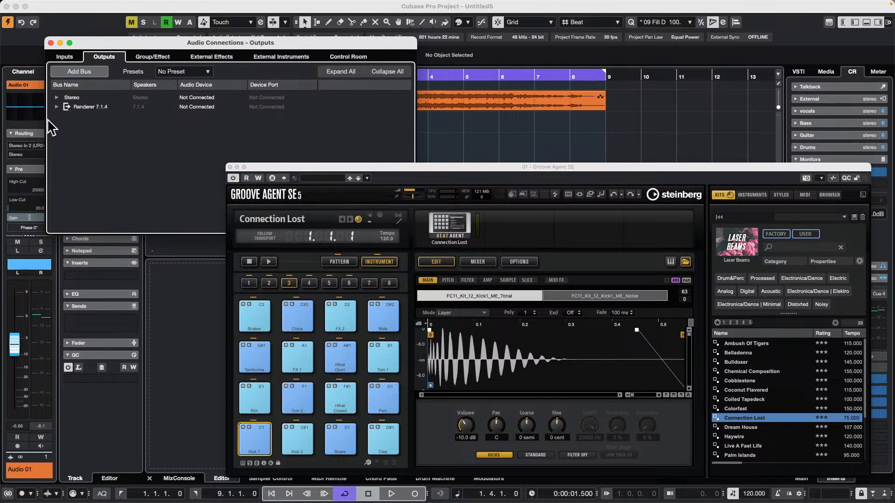
right_click(74, 110)
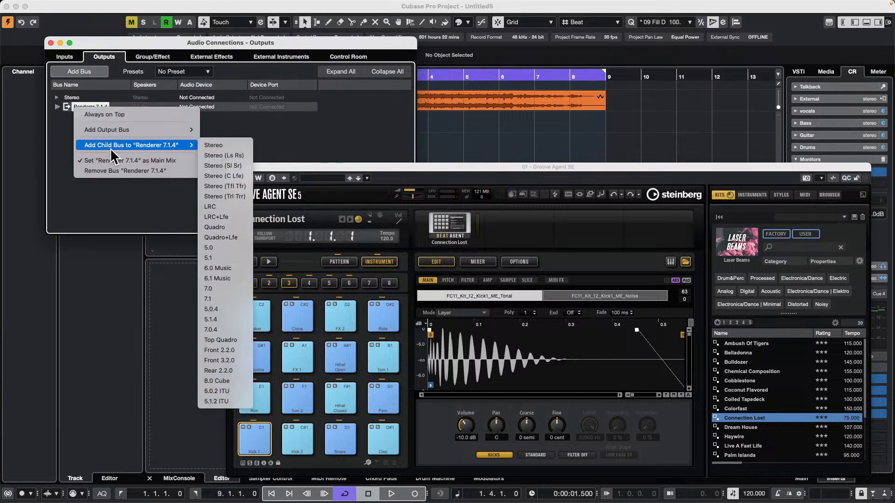
click(112, 171)
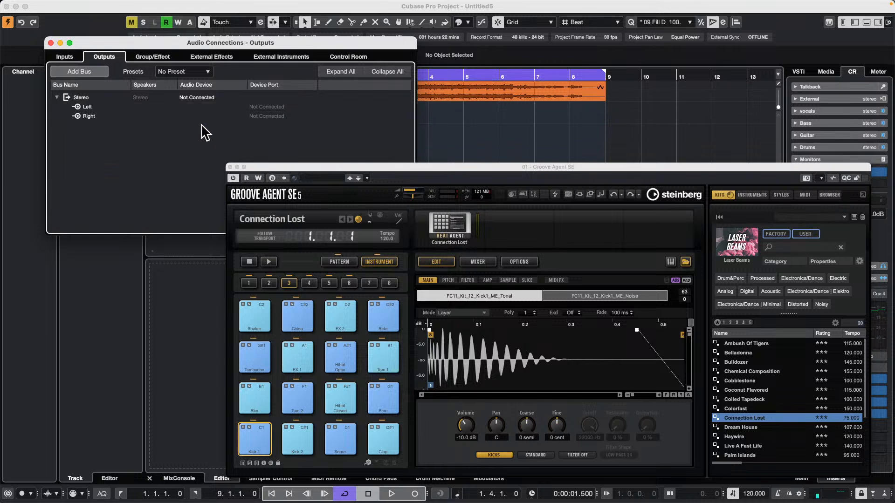
Check the Control Room connections and close Audio Connections
click(362, 58)
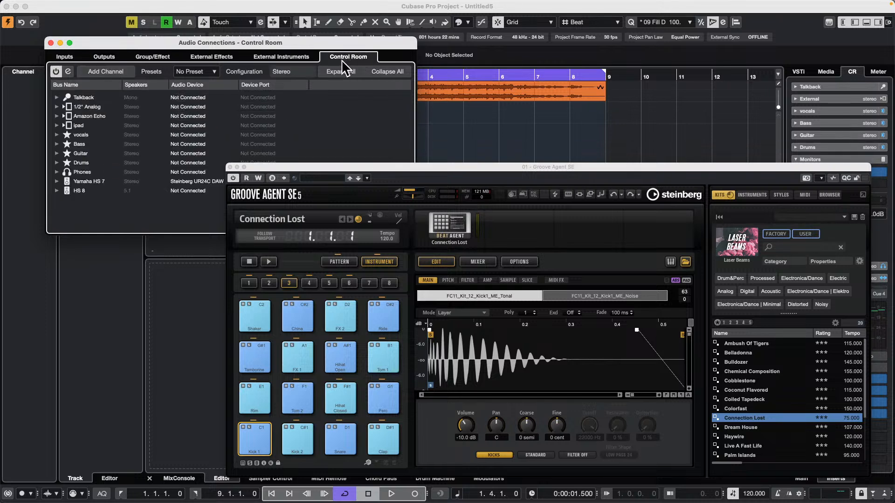
drag(78, 50, 117, 67)
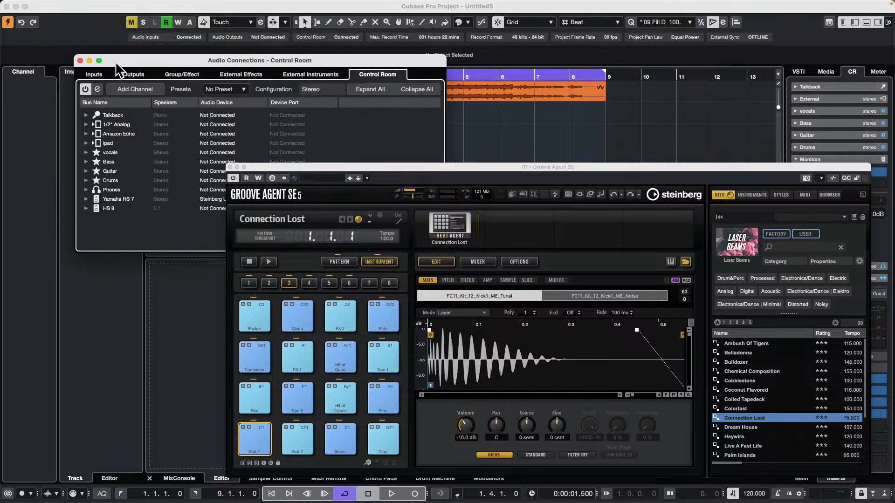
click(80, 60)
Play back the recorded take, jumping ahead into bar 3, and move the Groove Agent SE window aside
key(space)
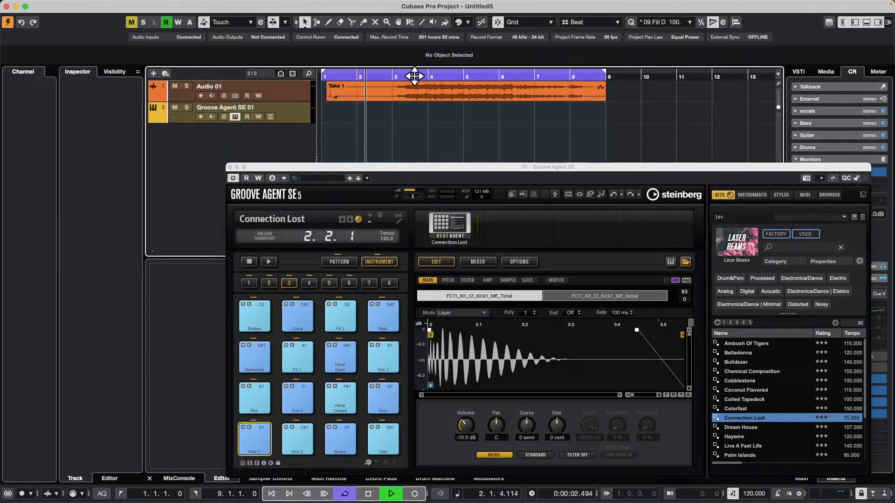
click(414, 76)
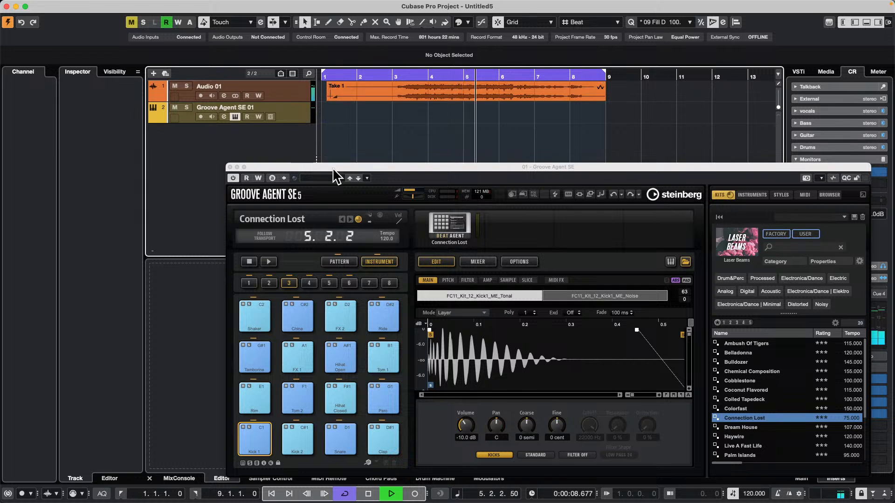
drag(333, 169, 435, 162)
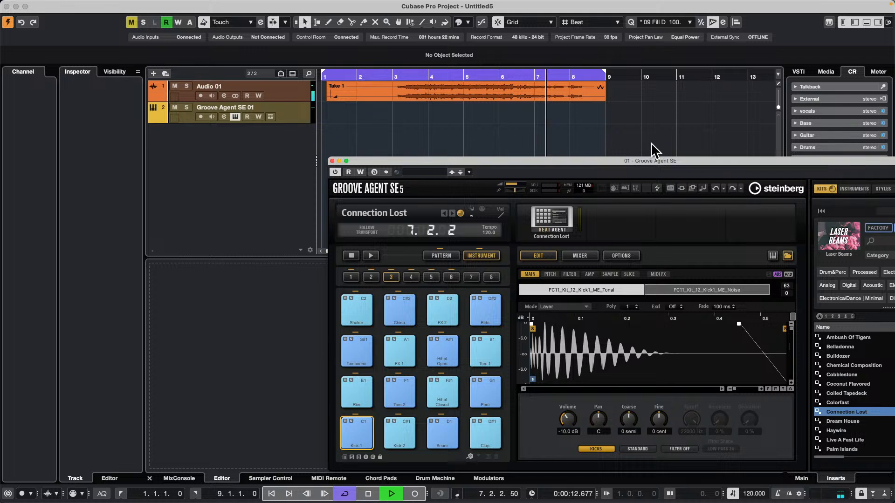
Raise the Control Room's main level and stop playback, keeping the Groove Agent SE window clear of the controls in use
drag(647, 160, 319, 56)
click(851, 301)
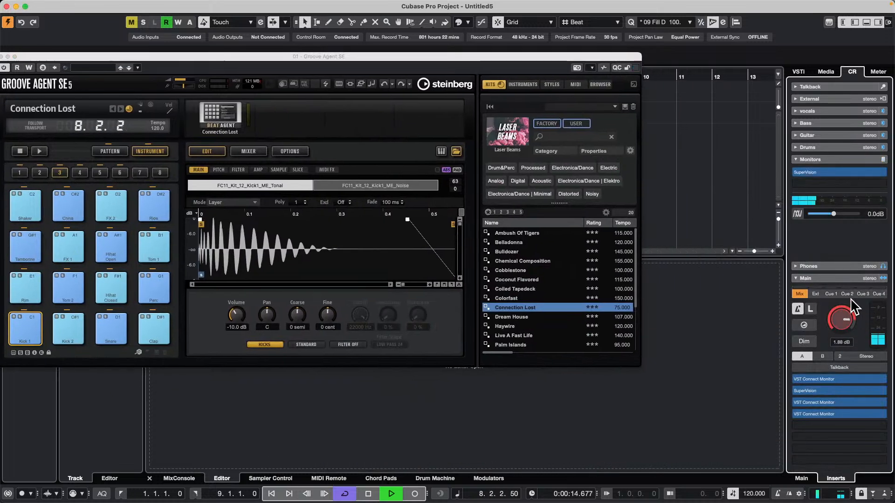
key(space)
drag(387, 57, 706, 103)
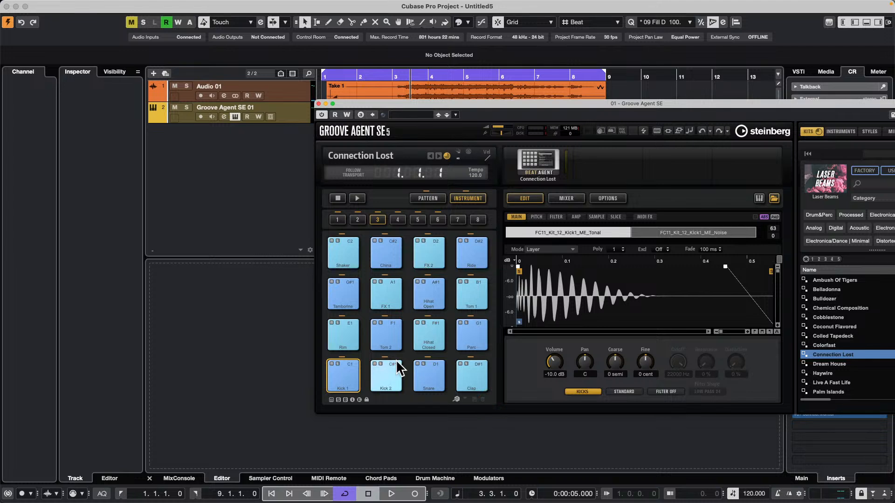
Route Groove Agent SE's Kick 1 pad to Out 2 and its Snare pad to Out 3
click(344, 376)
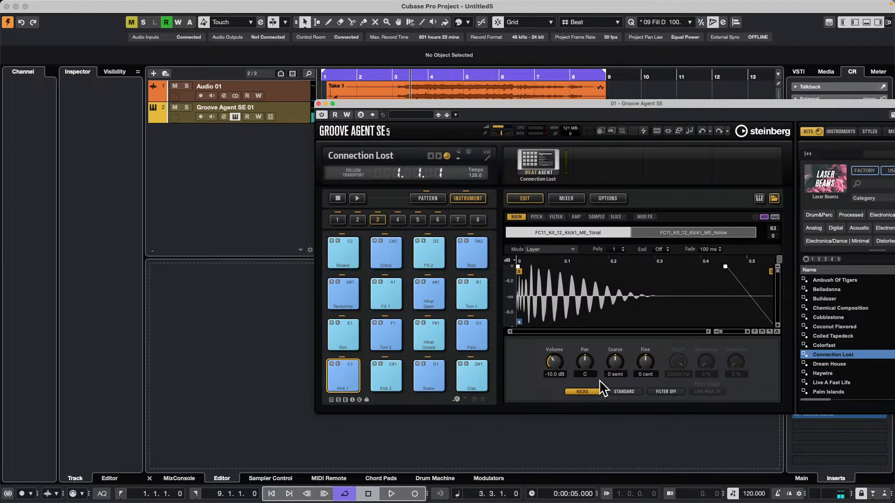
click(593, 392)
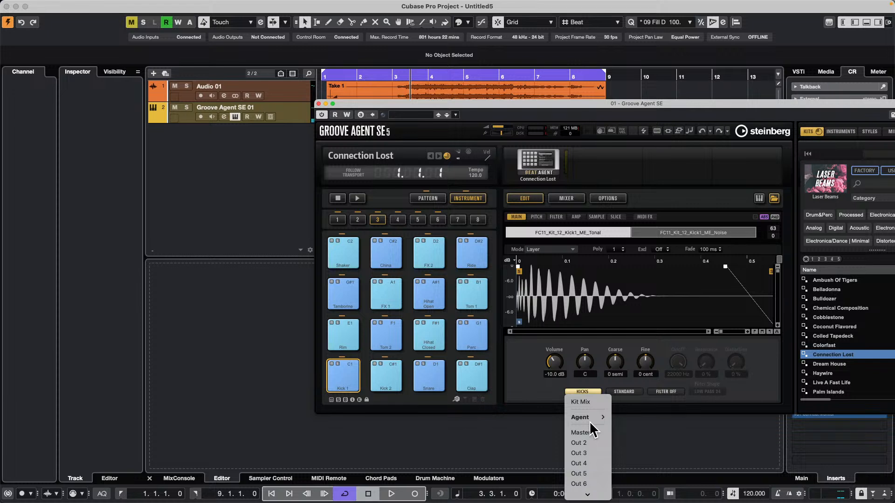
click(591, 442)
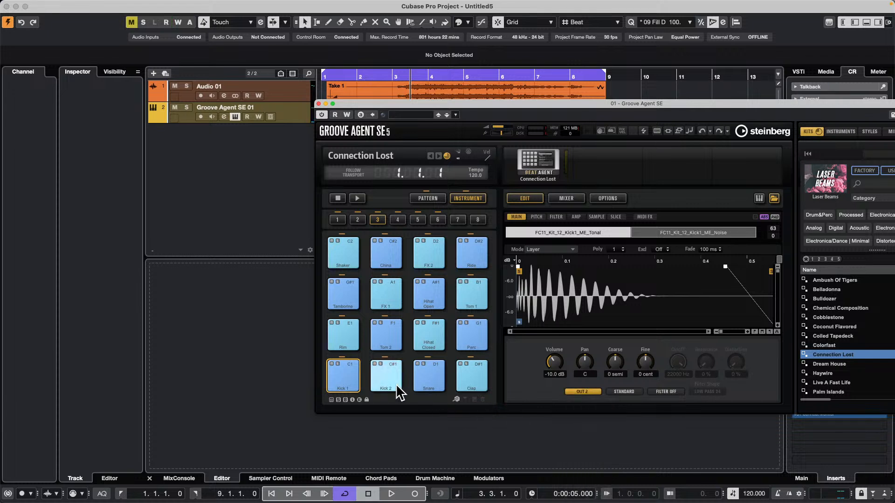
click(423, 373)
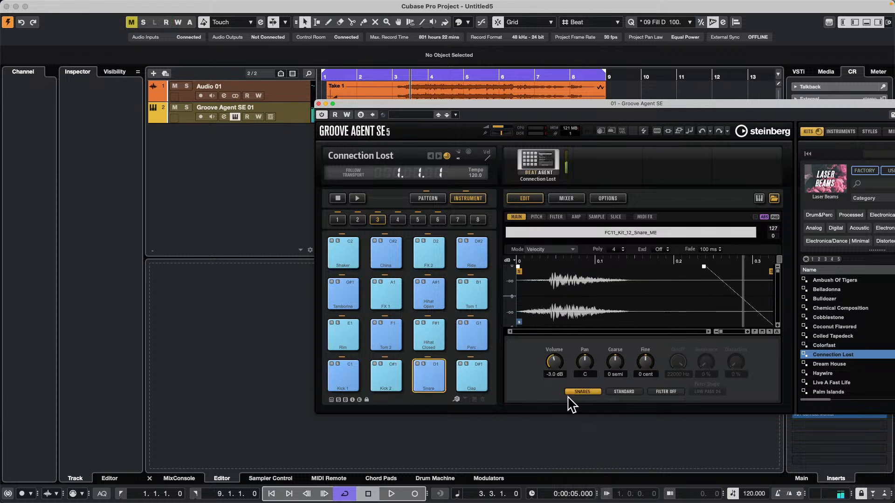
click(588, 393)
click(596, 453)
Route the closed hi-hat pad to Out 4 and unfold the Groove Agent SE 01 track's lanes for its separate outputs
click(433, 332)
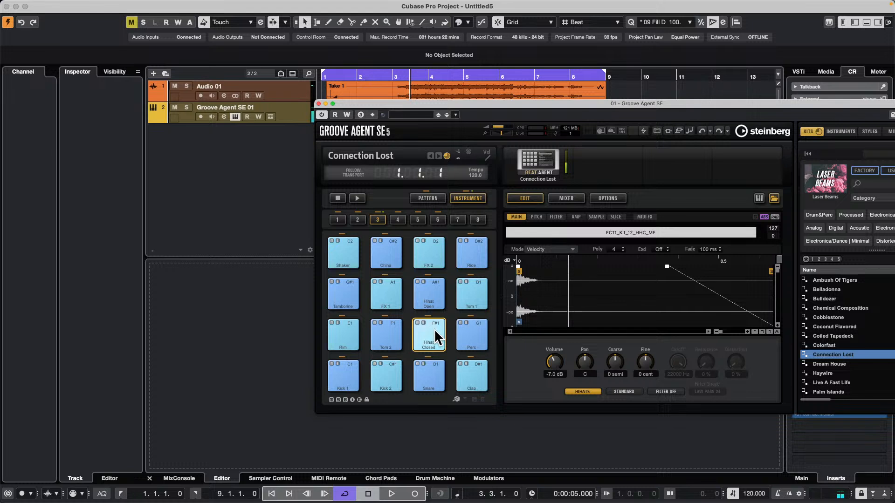
click(583, 392)
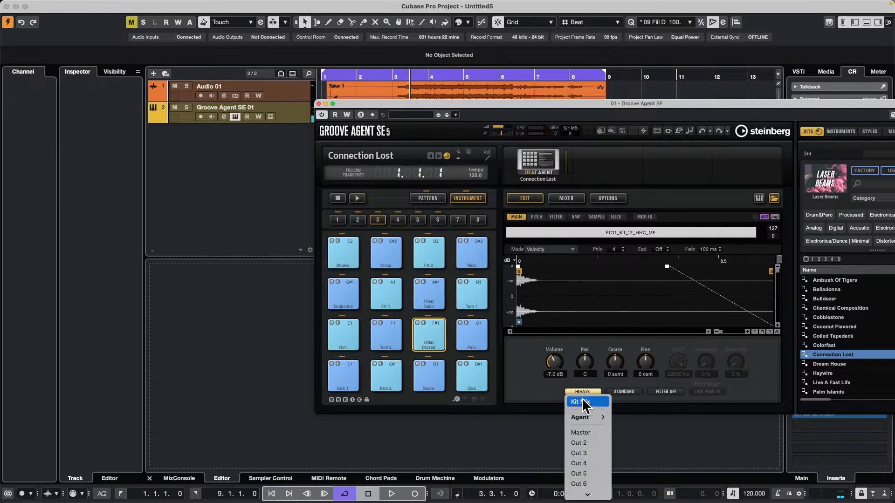
click(592, 464)
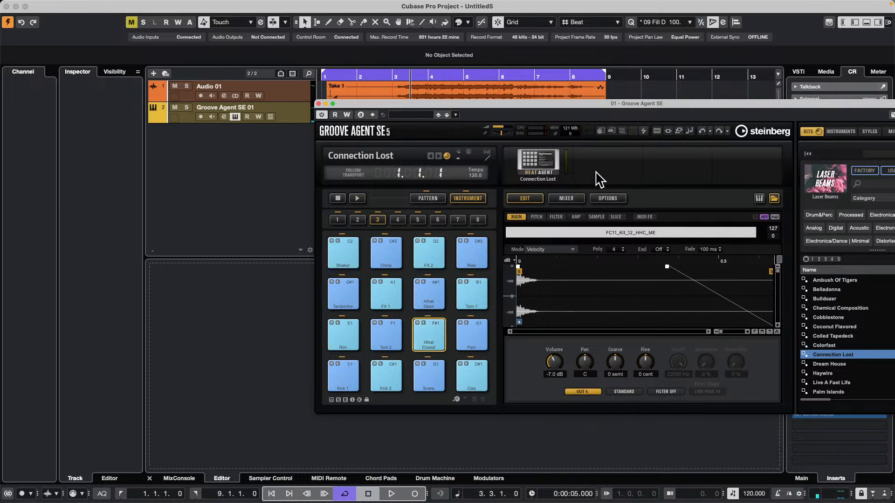
click(152, 119)
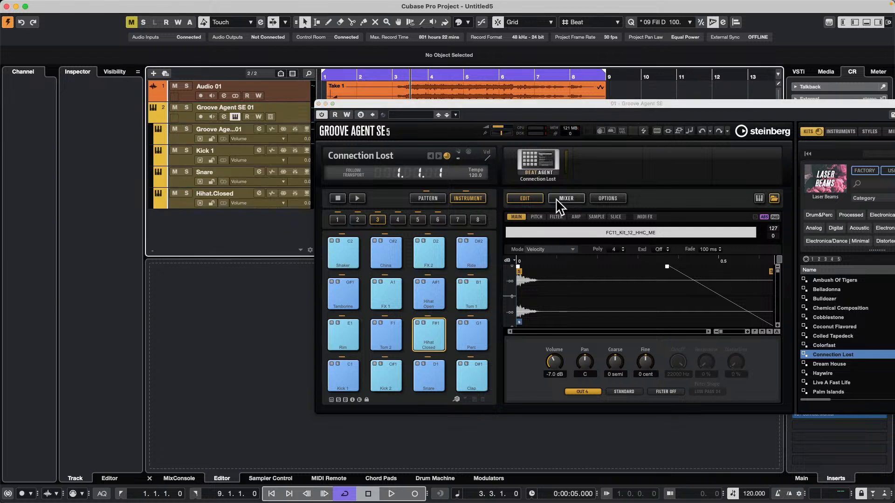
Select the Kick 1 pad and bring up its Amp settings with the AUX sends
click(345, 378)
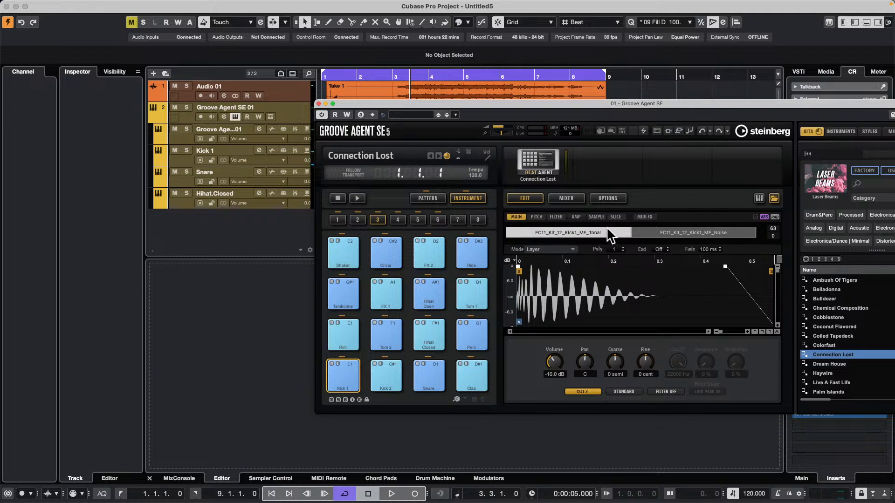
click(577, 217)
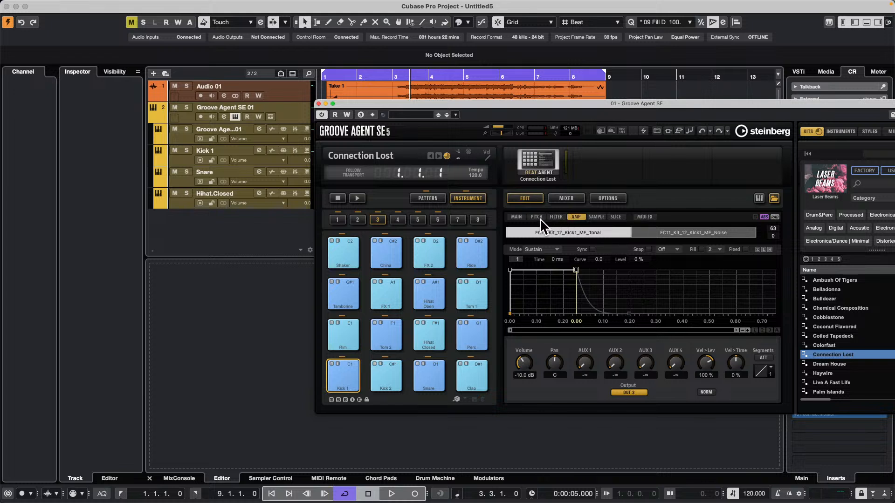
click(555, 217)
click(574, 216)
Insert the Reverb effect on the Kicks channel in Groove Agent SE's agent mixer
click(567, 201)
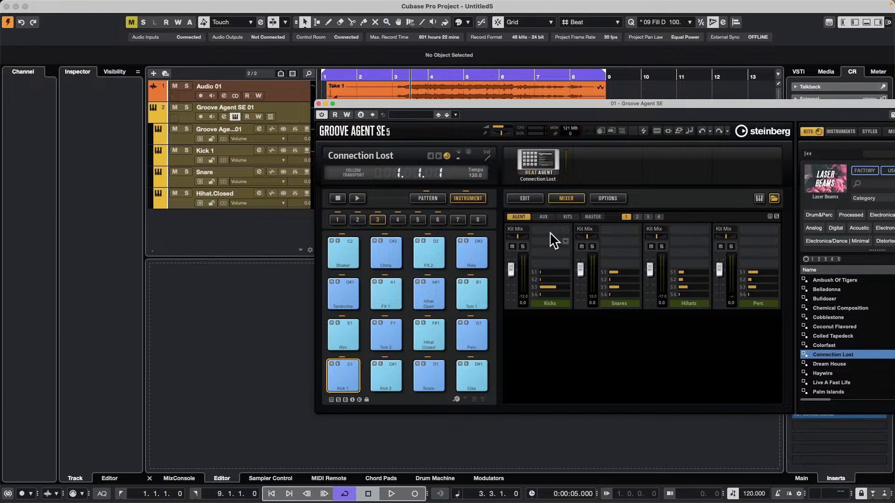
click(566, 241)
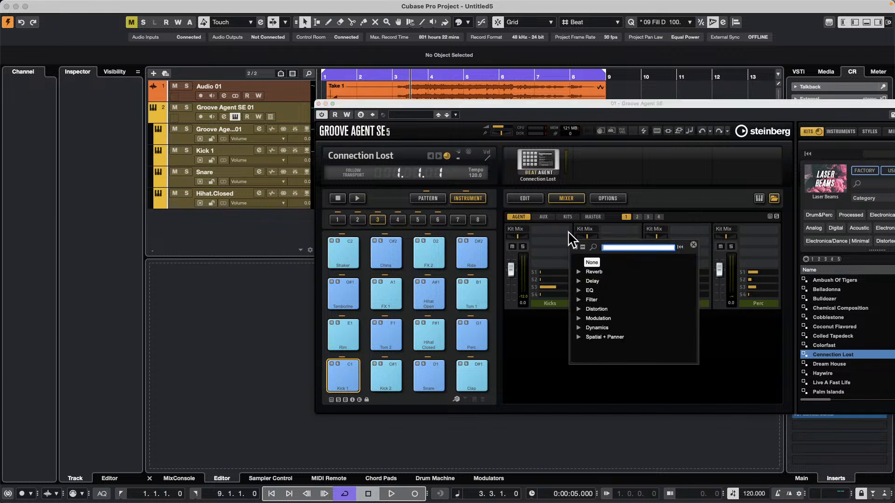
click(579, 272)
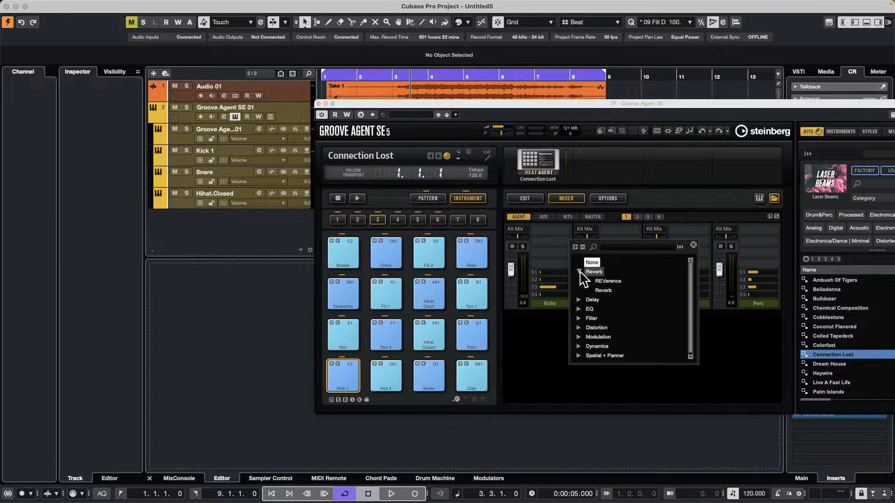
click(617, 290)
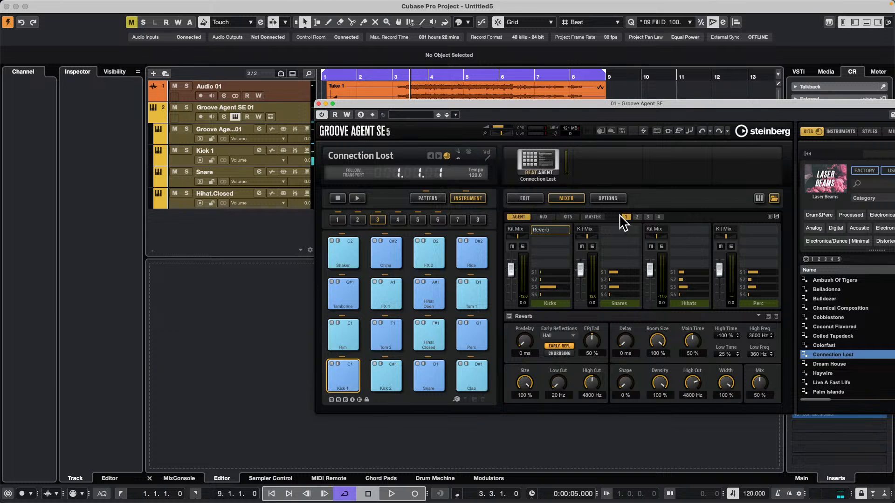
Set the AUX 1 send to -27.3 on the Kick 1 pad and to -1.0 on the Snare pad
click(524, 198)
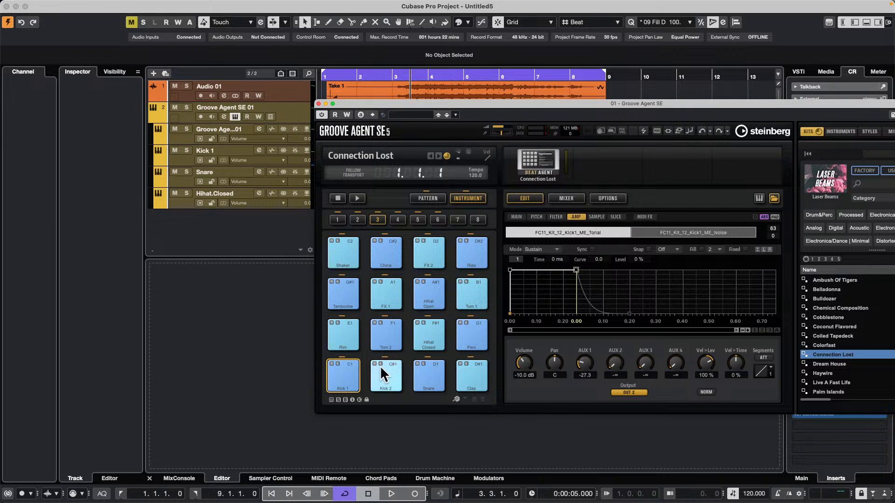
click(428, 378)
drag(594, 372, 597, 303)
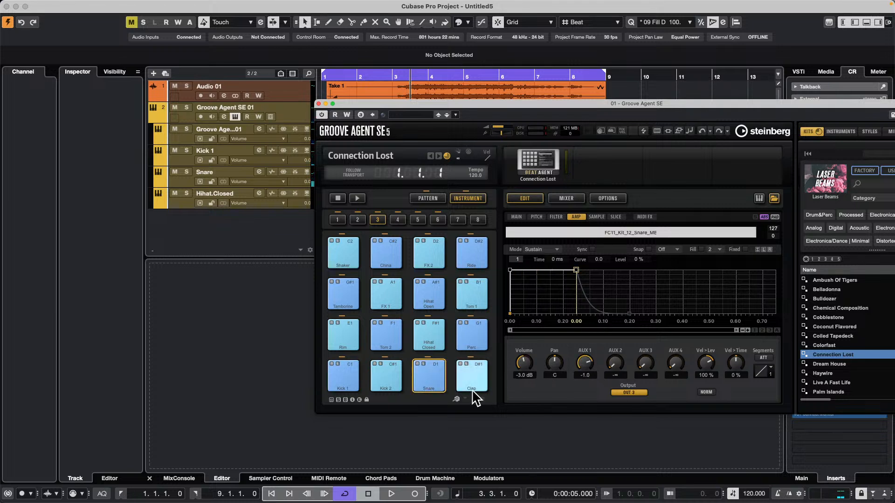
Select the closed hi-hat pad and insert Multi Delay on the Snares channel of the agent mixer
click(436, 340)
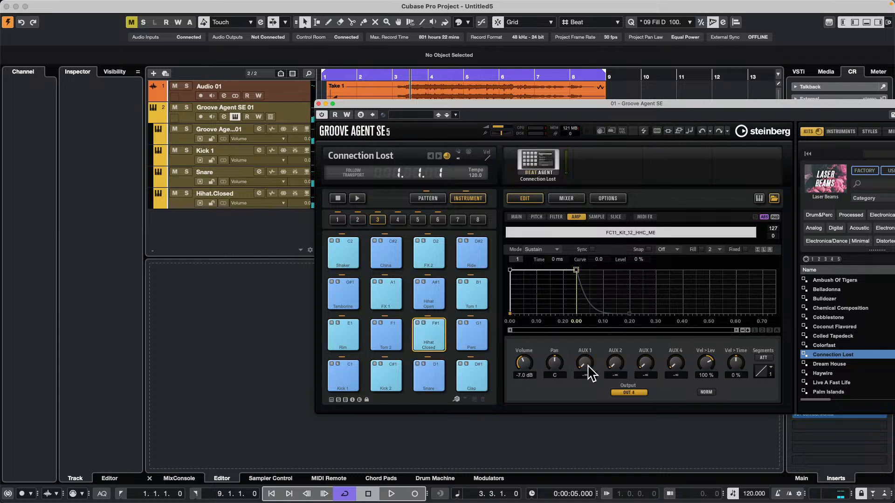
click(569, 199)
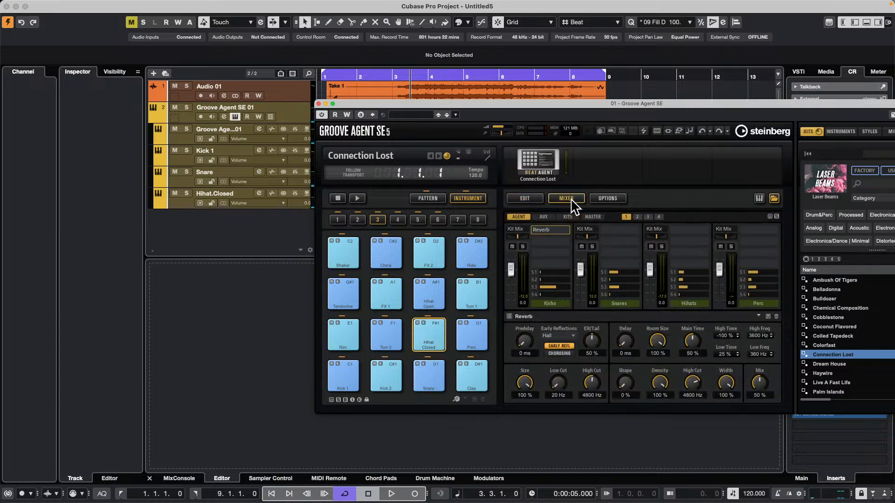
click(638, 230)
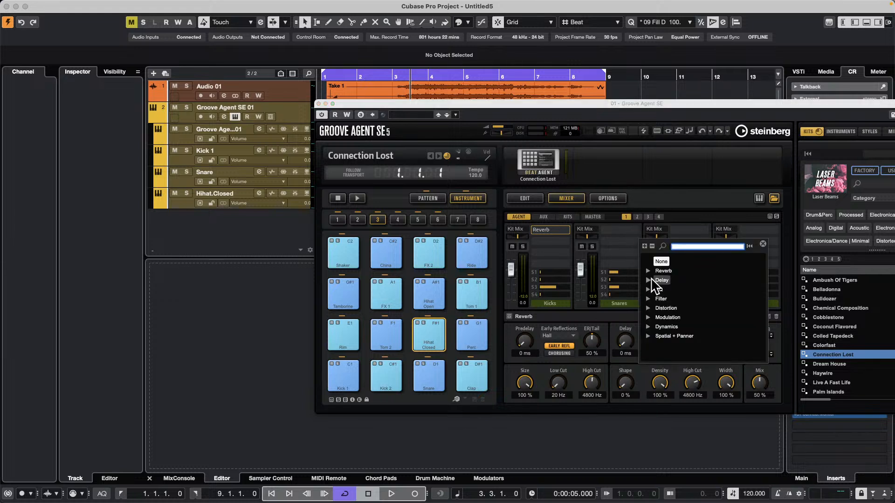
click(649, 281)
click(681, 290)
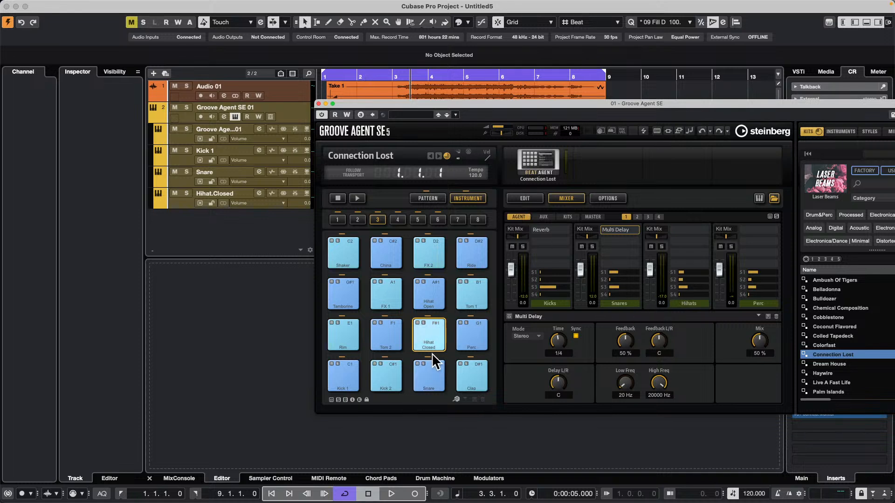
Set the closed hi-hat pad's AUX 2 send to -20.7 and audition the pad
click(526, 199)
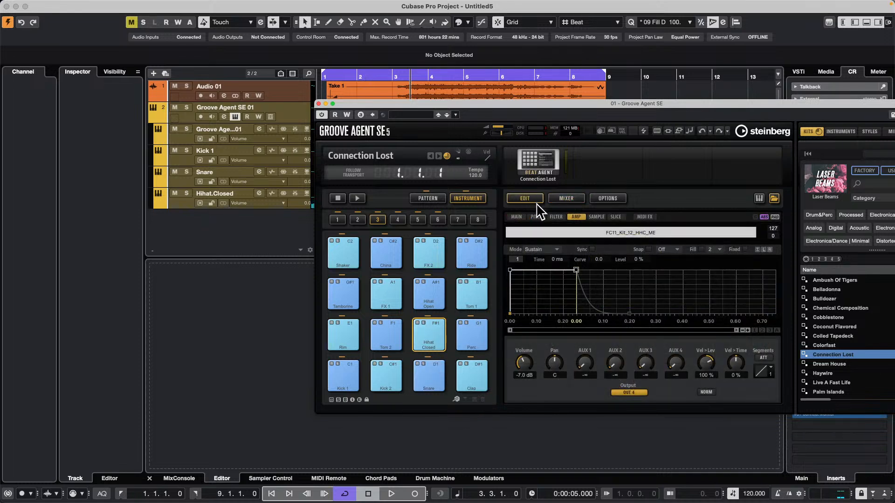
drag(614, 369, 620, 350)
click(424, 329)
Audition the Clap, Snare, Kick 1 and closed hi-hat pads while checking the meters of their separate outputs
click(487, 383)
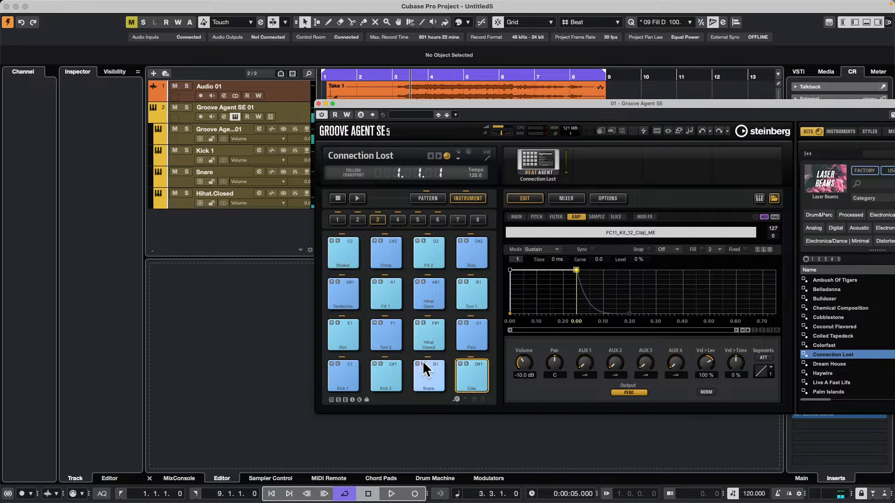
click(426, 375)
click(342, 382)
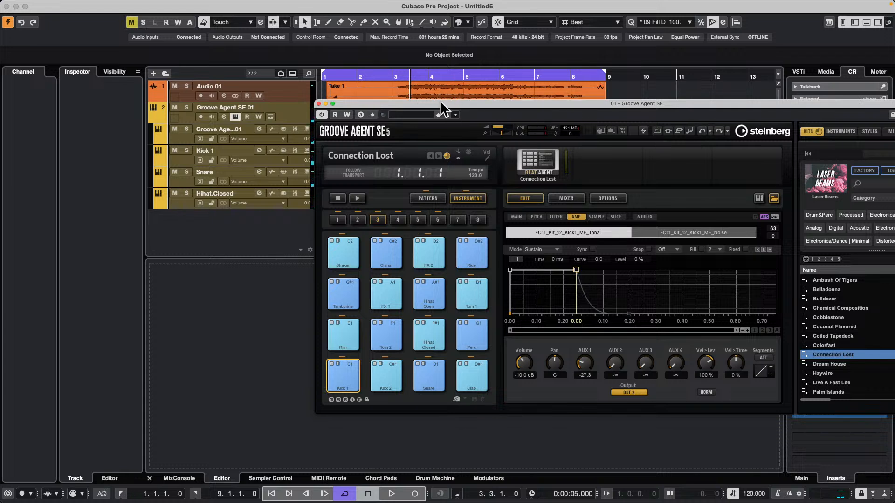
drag(441, 102, 538, 91)
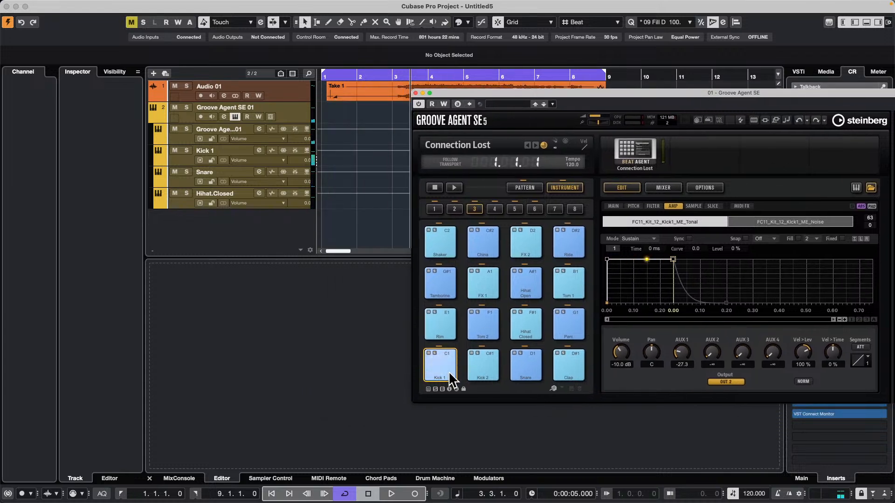
click(527, 362)
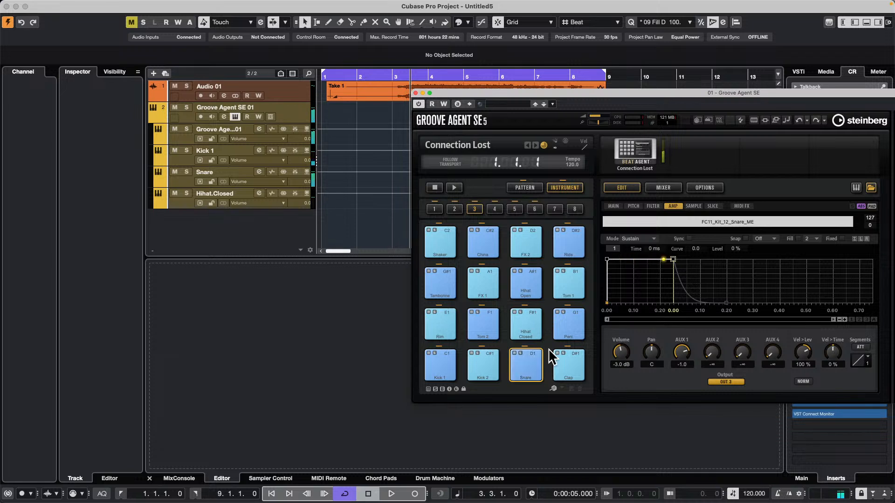
click(533, 328)
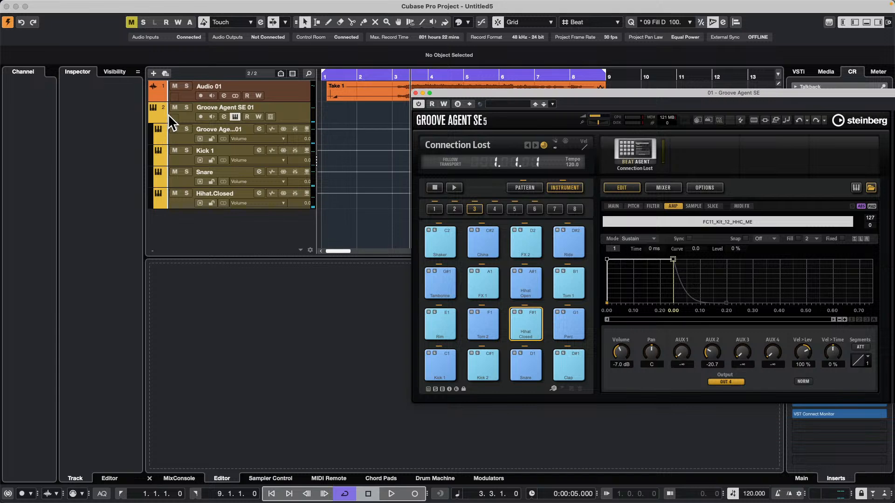
Fold the Groove Agent SE 01 track's lanes and save the track as a track preset named Feb 11 25
click(153, 119)
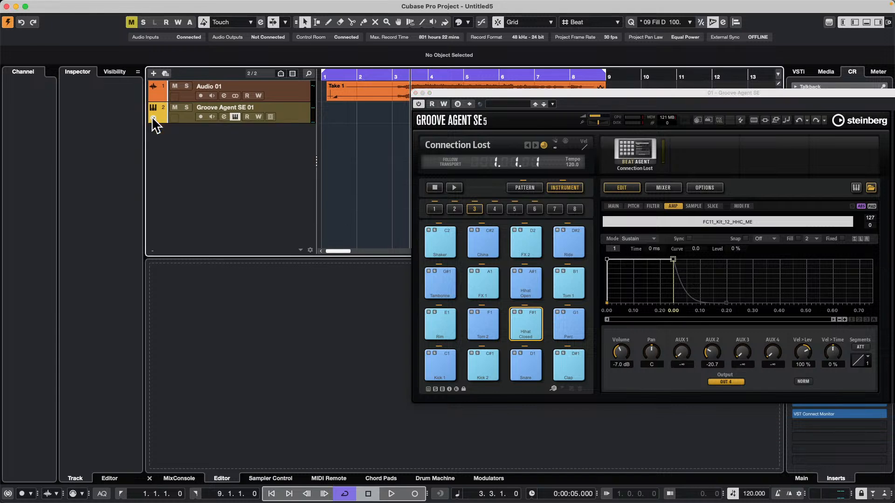
right_click(178, 116)
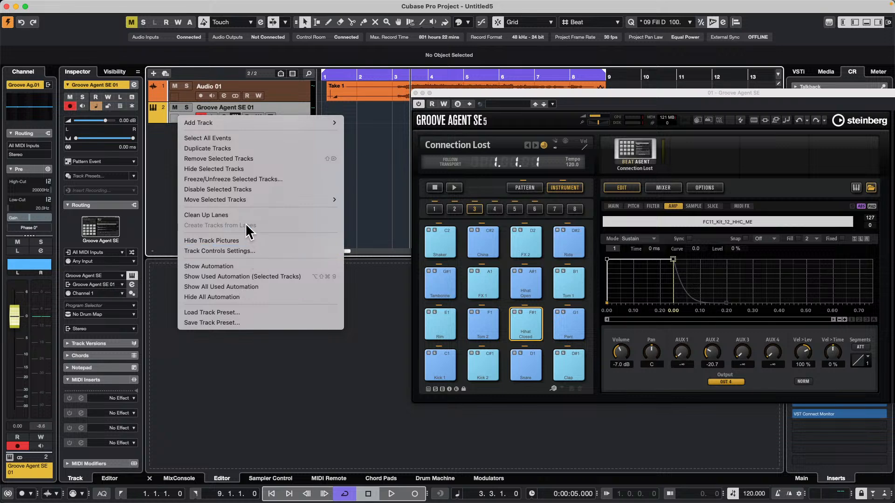
click(238, 321)
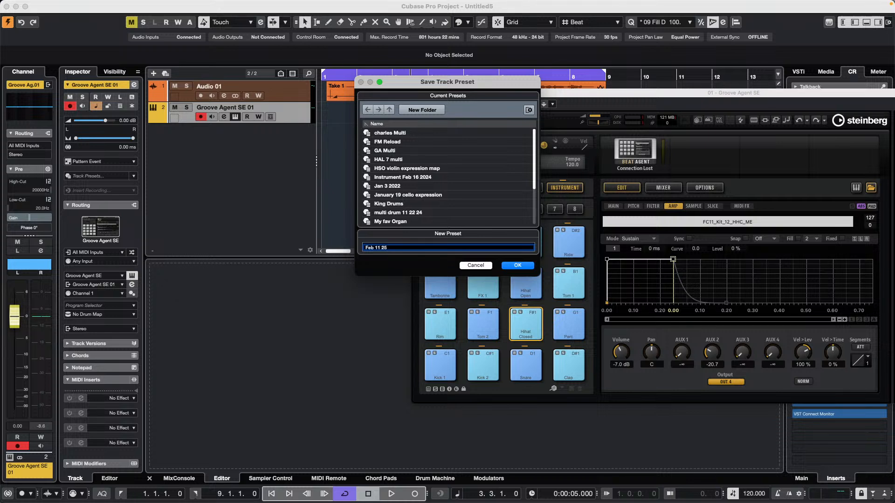
click(517, 265)
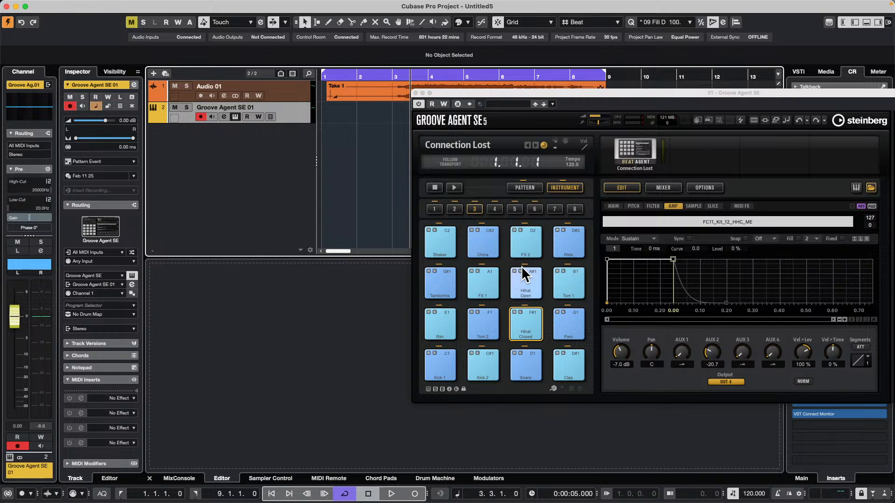
Create a new empty project in the February 11 th 2025 folder
drag(479, 91, 442, 312)
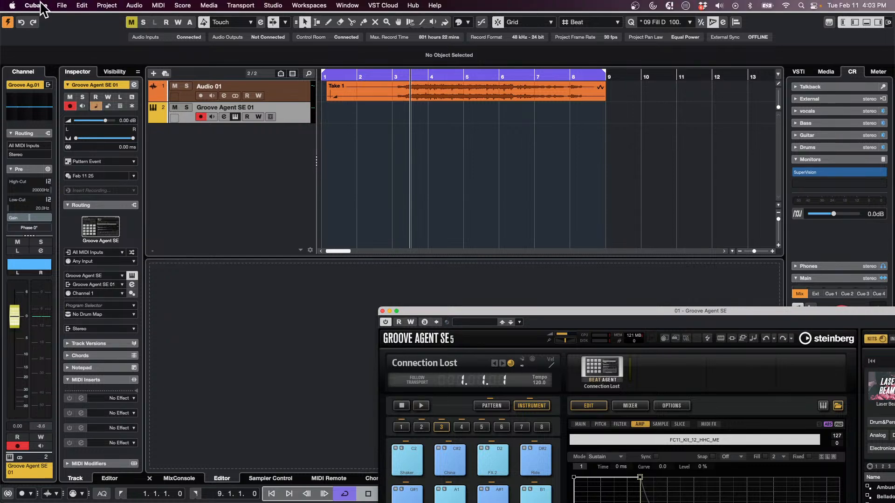
click(62, 6)
click(76, 21)
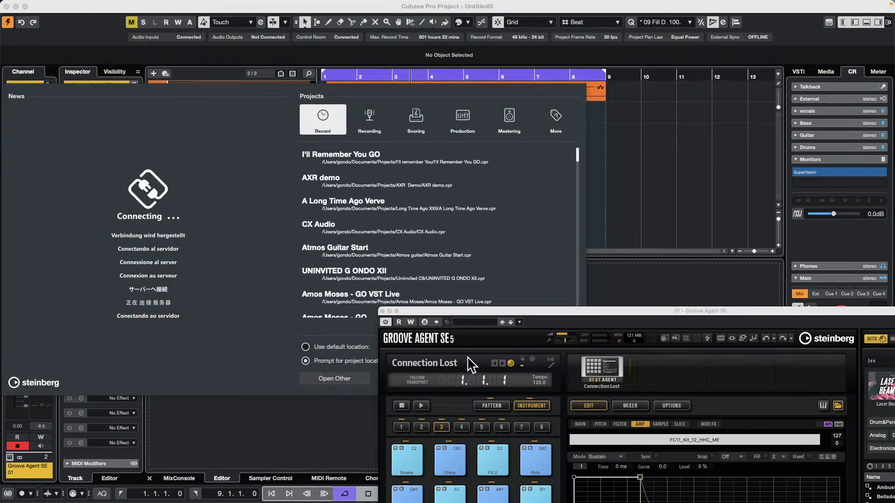
drag(484, 313, 651, 423)
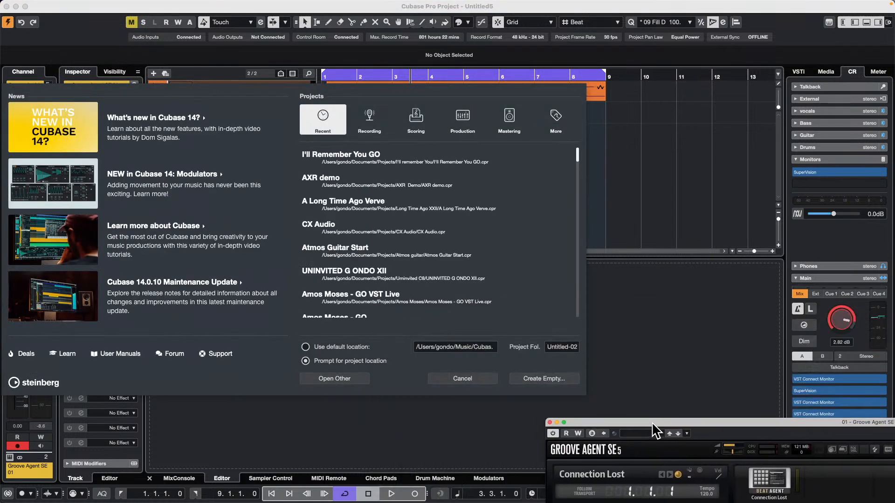
click(550, 379)
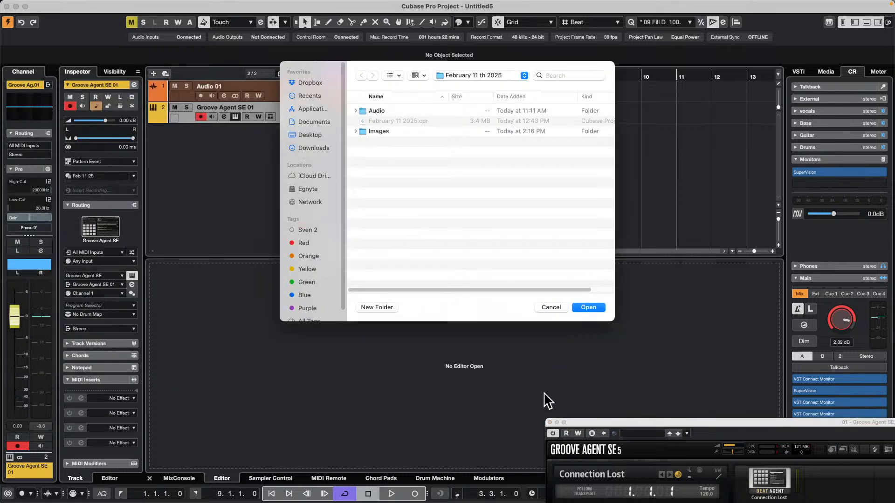
click(589, 308)
Browse the user track presets for VST instruments without a search filter and try to add the Feb 11 25 preset to the track list
click(825, 72)
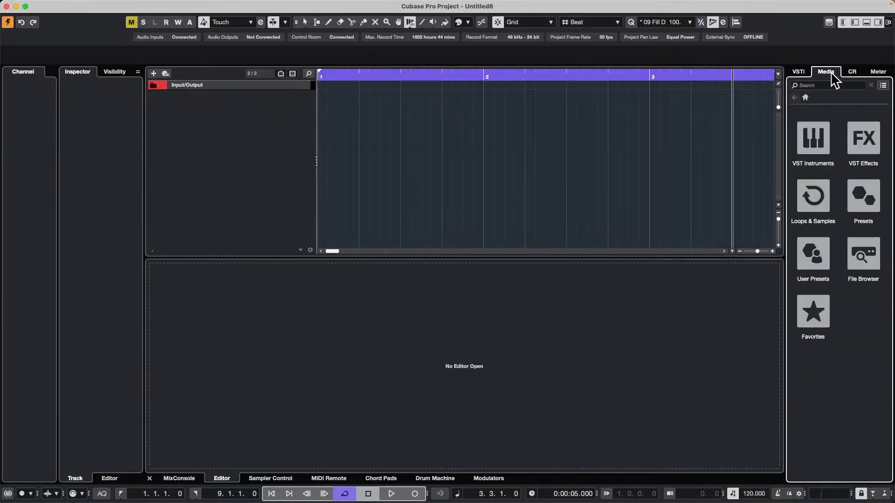
click(815, 259)
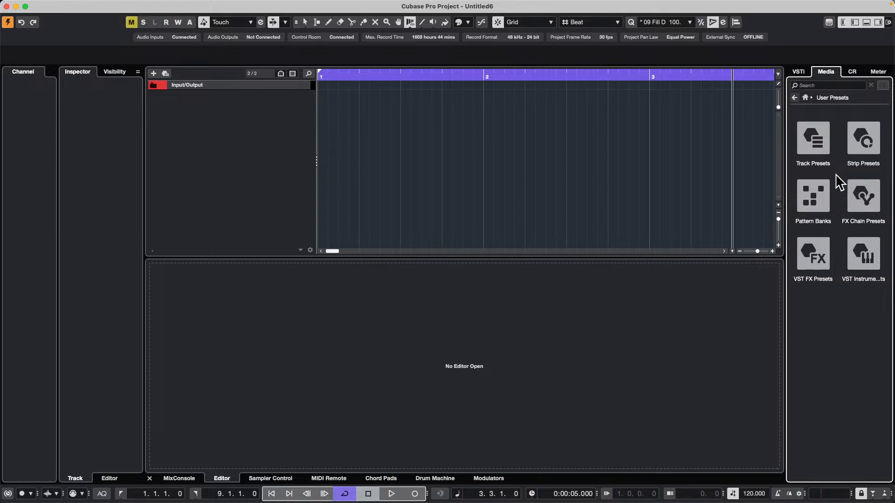
click(822, 145)
click(852, 153)
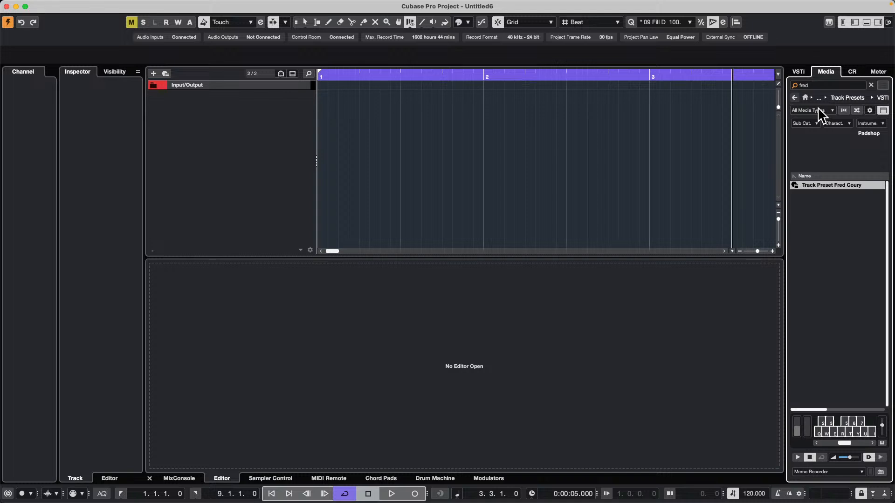
click(795, 98)
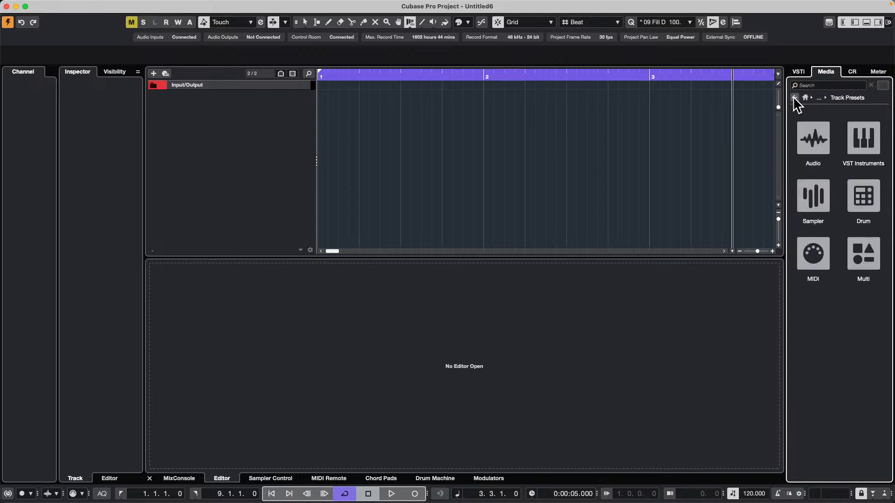
click(865, 142)
click(821, 87)
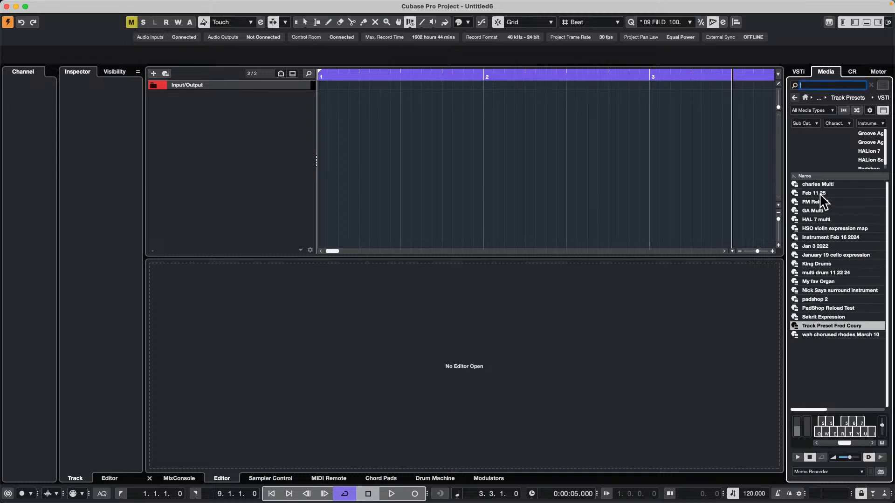
drag(820, 193, 195, 114)
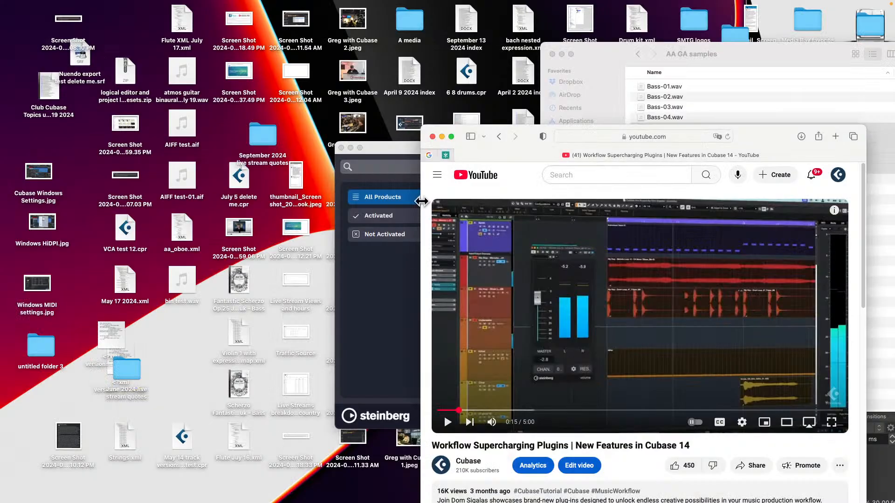
Relaunch Cubase 14 with the current program preferences and create an empty project in the February 11 th 2025 folder
mouse_move(376, 499)
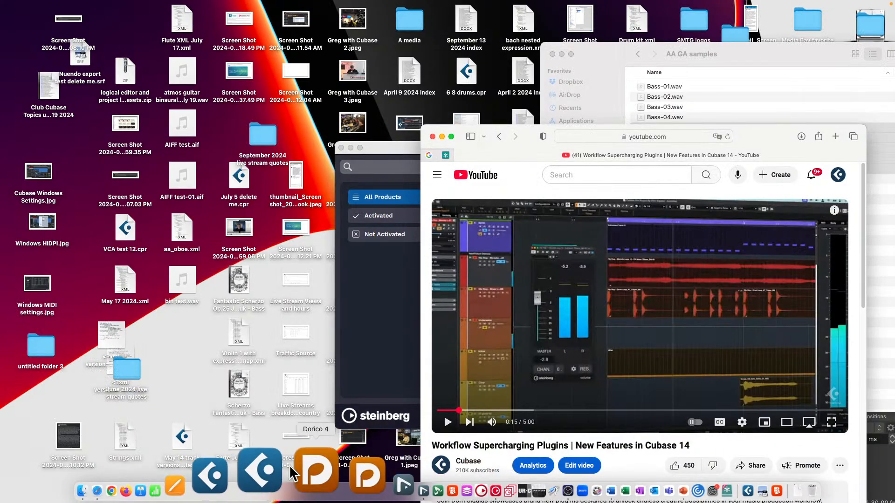
click(277, 471)
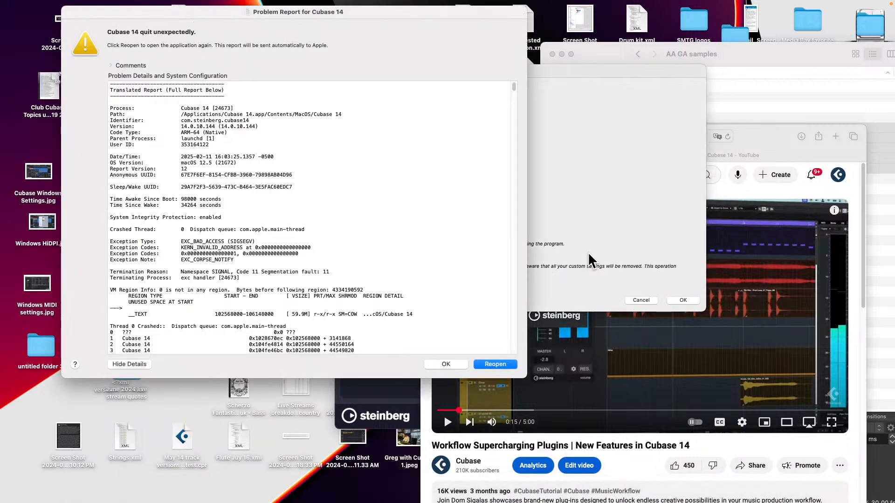
click(456, 365)
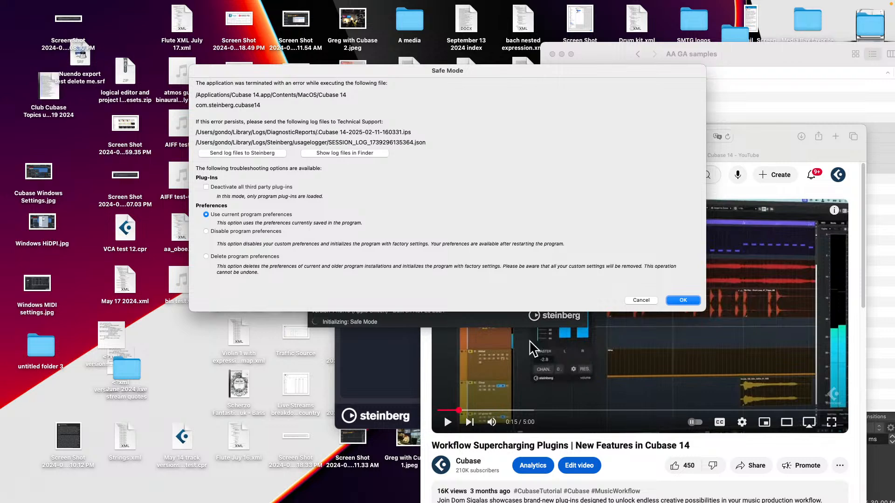
click(686, 300)
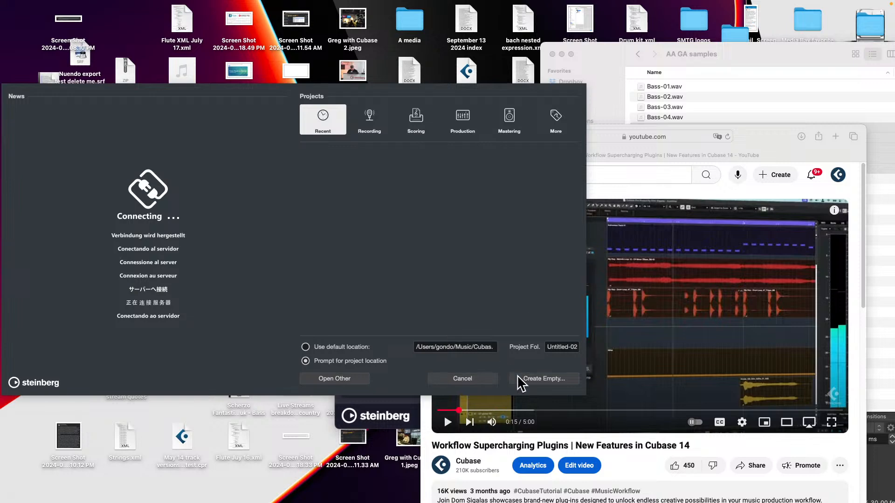
click(540, 378)
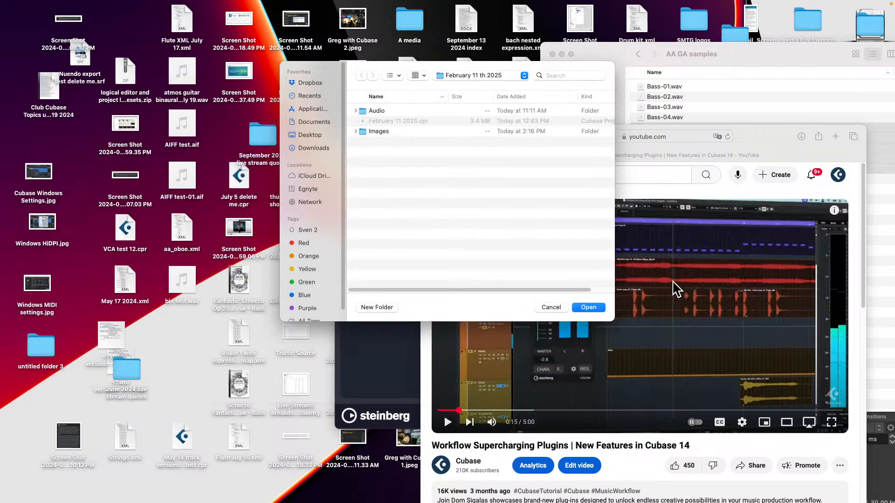
click(588, 307)
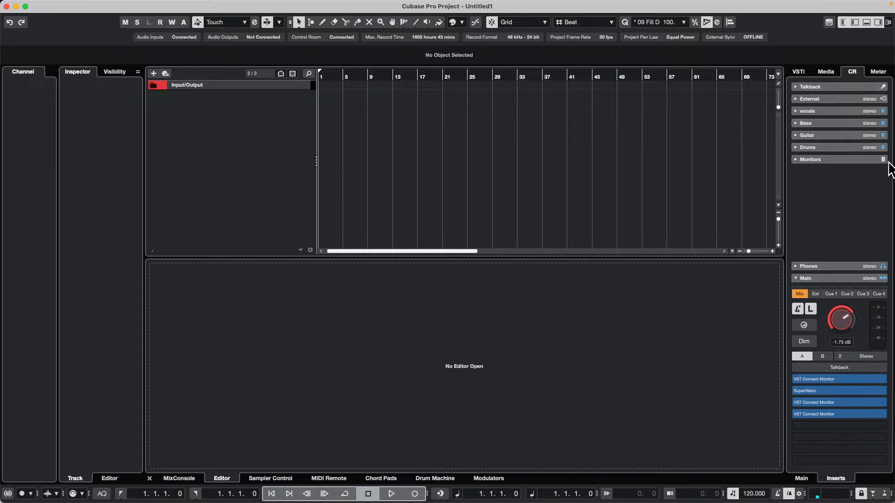
Clear the search filter in the user track presets for VST instruments and add a track from the Feb 11 25 preset
click(825, 71)
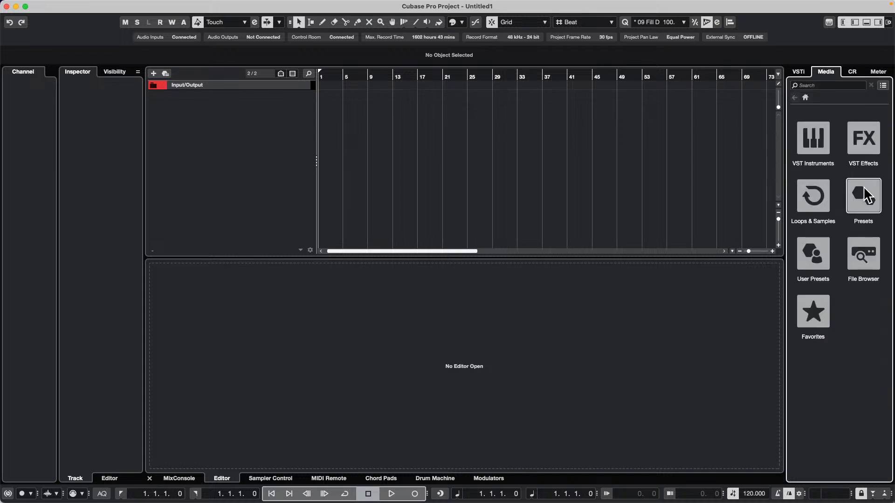
click(815, 256)
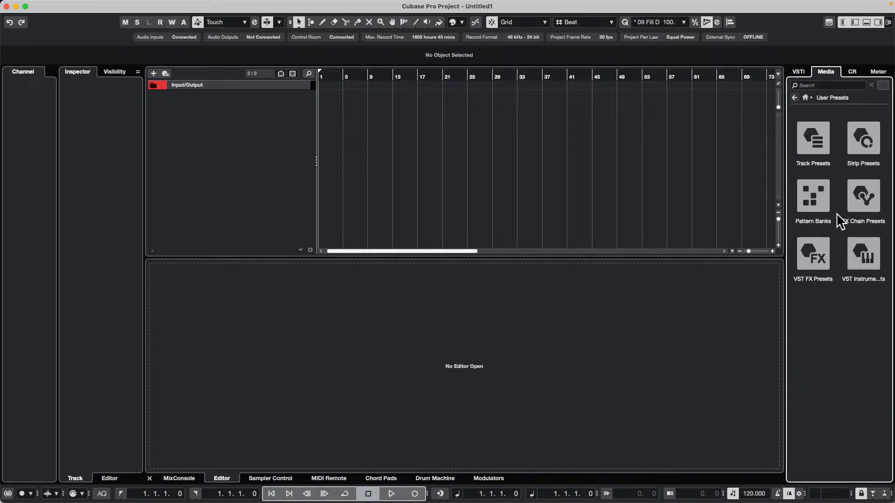
click(824, 152)
click(861, 146)
text(fred)
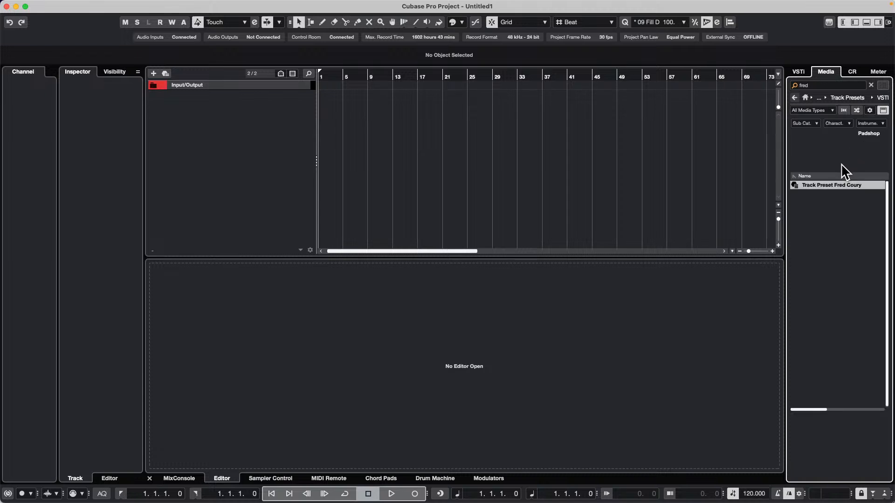
double_click(826, 85)
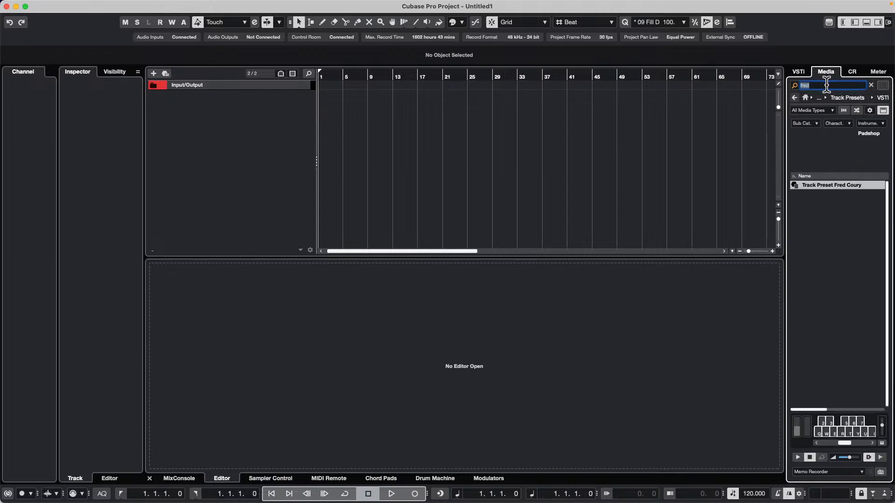
key(BackSpace)
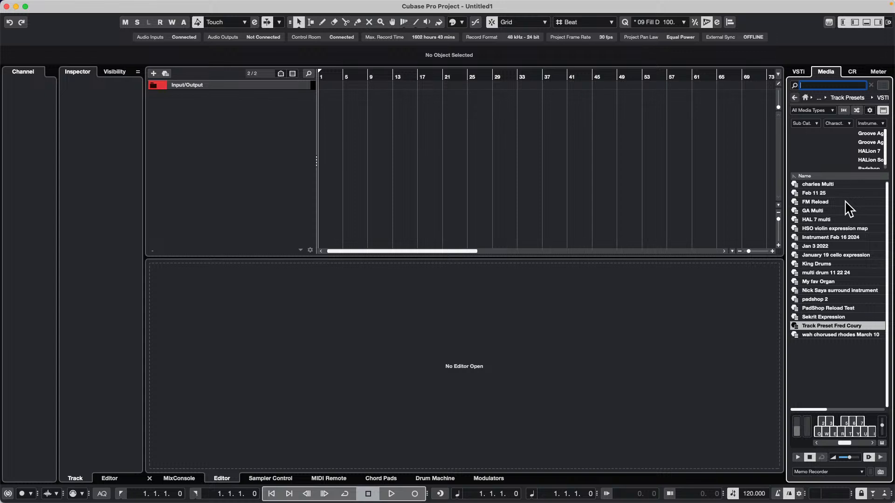
click(806, 193)
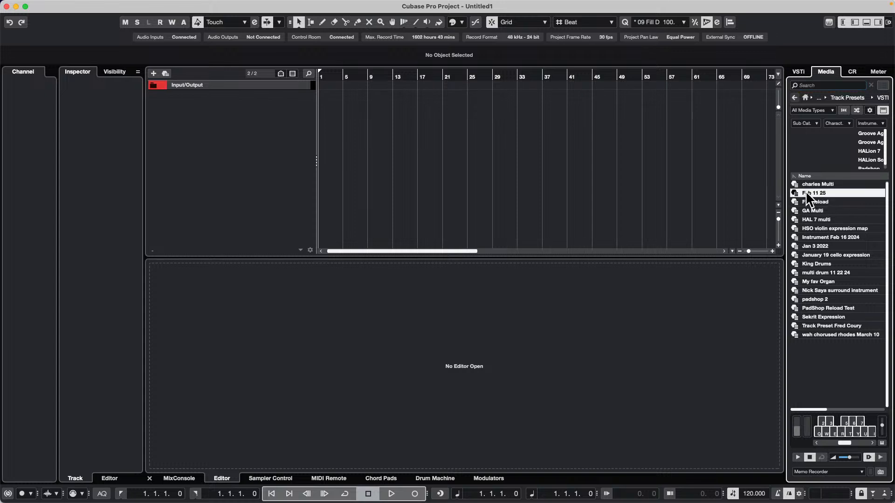
double_click(806, 193)
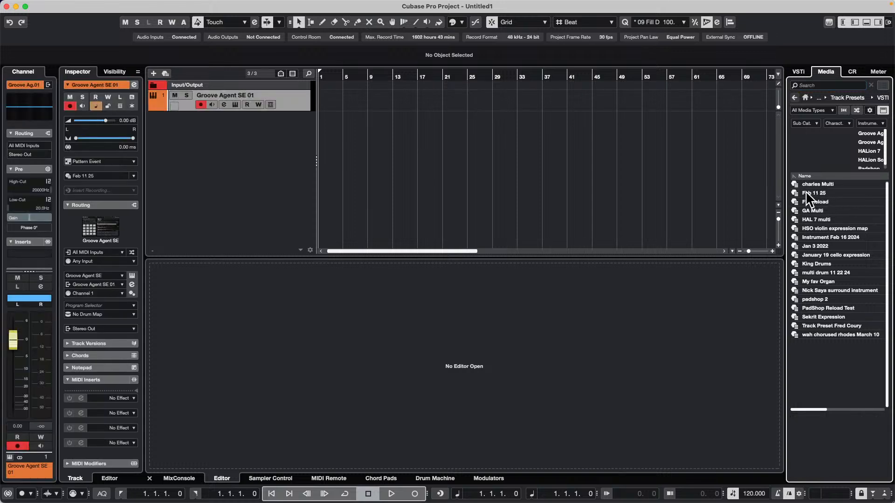
Unfold the Groove Agent SE 01 track's output lanes and audition the Kick 1, Snare and closed hi-hat pads in its instrument window
click(150, 108)
click(232, 105)
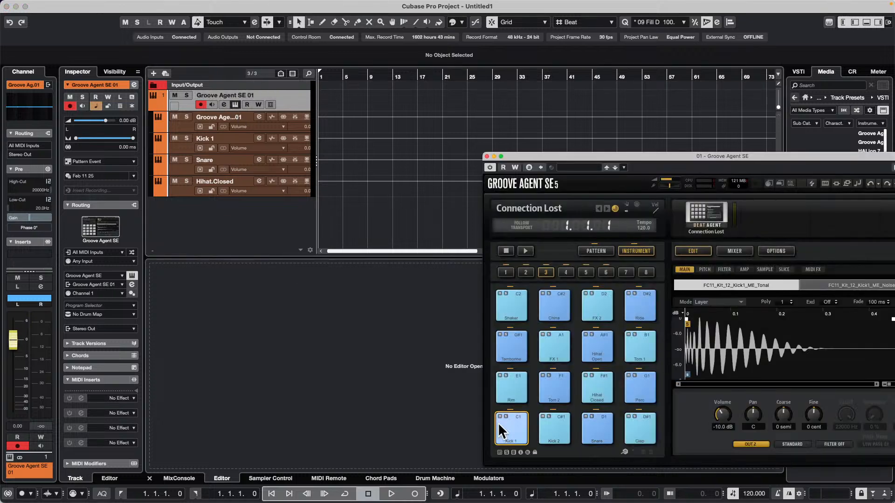
click(517, 433)
click(591, 436)
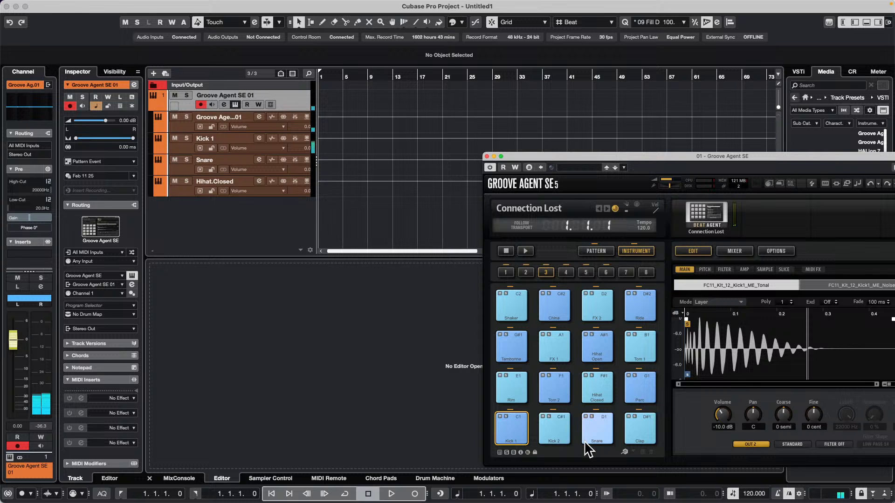
click(595, 435)
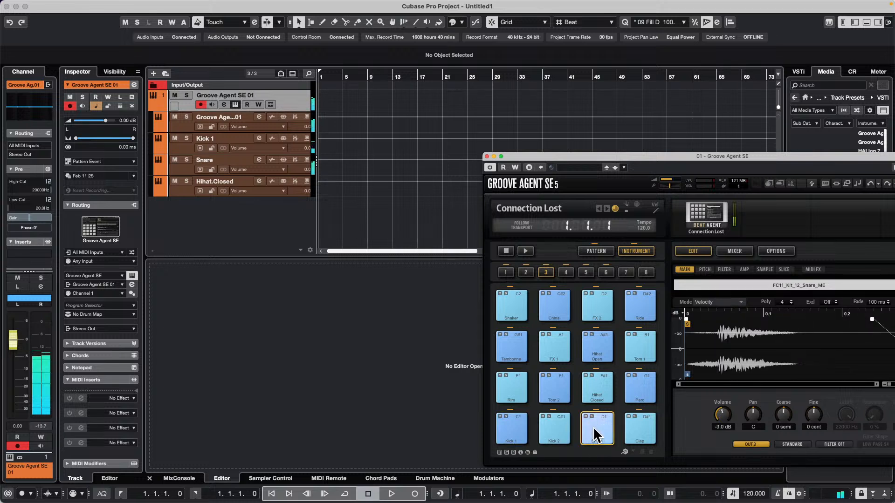
click(599, 397)
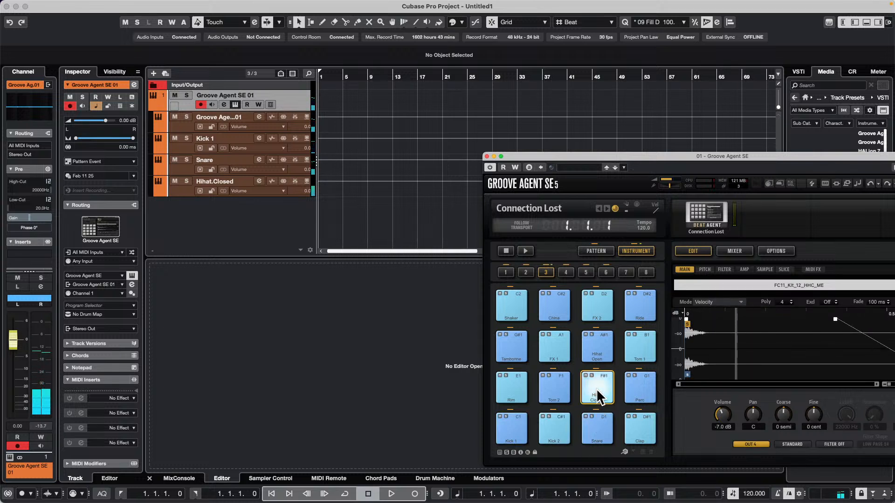
click(602, 438)
click(520, 433)
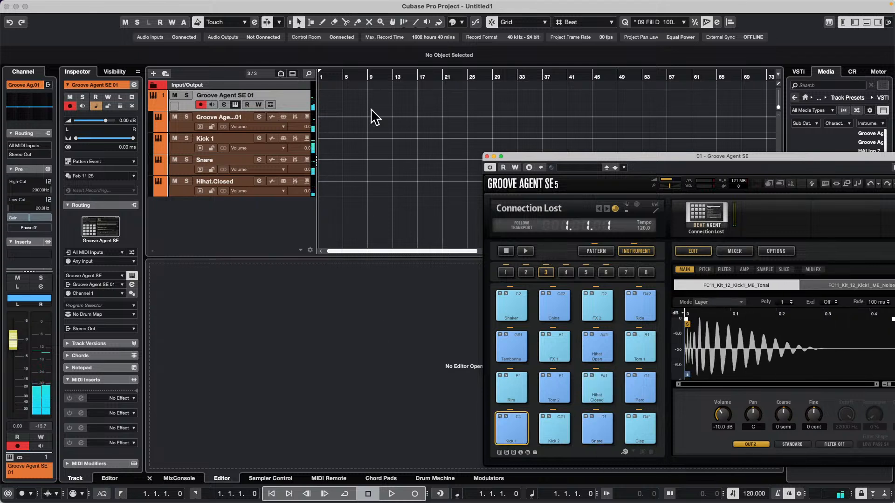
Dismiss the track's context options and close the Groove Agent SE instrument window
right_click(285, 96)
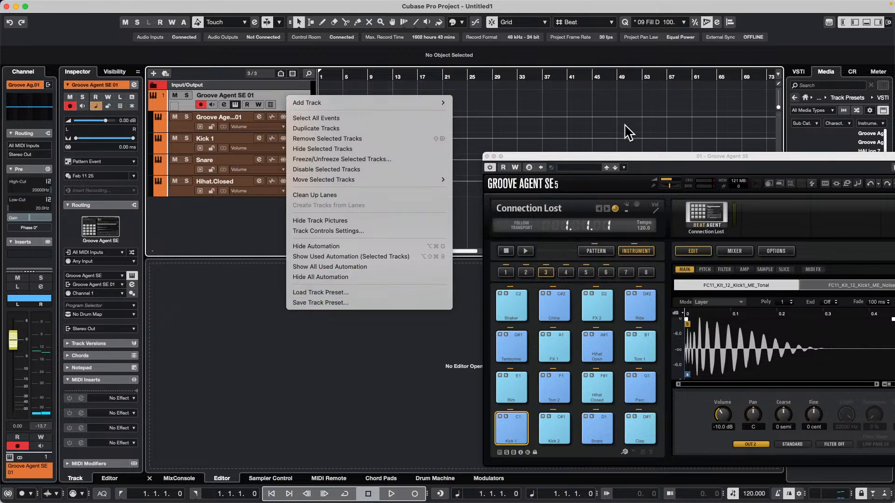
click(558, 158)
drag(557, 158, 298, 97)
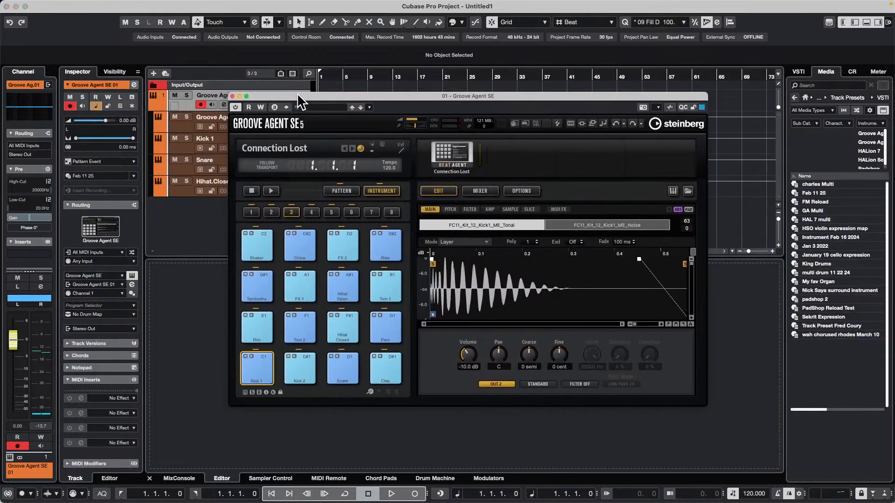
click(232, 96)
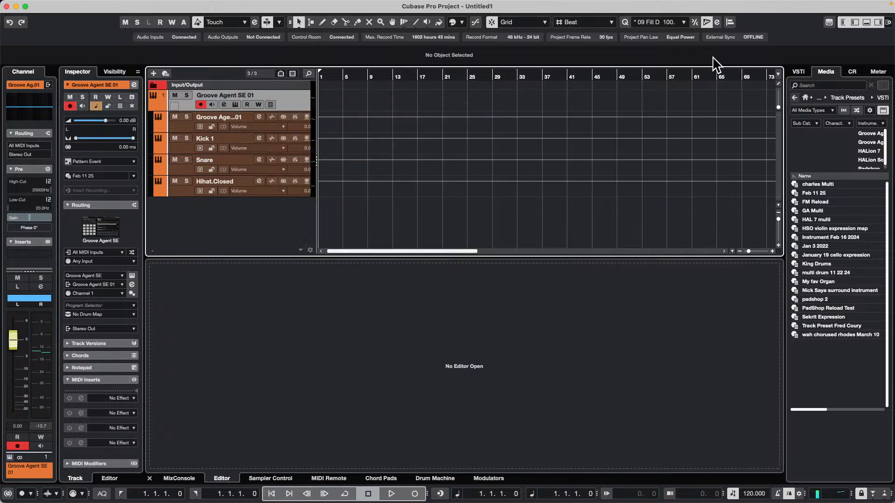
Browse from the media start page to the user track presets for VST instruments
click(805, 98)
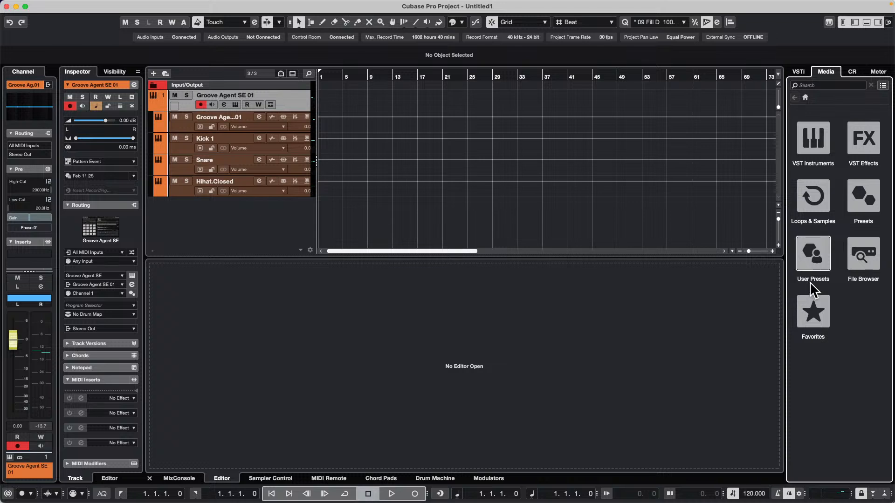
click(814, 259)
click(815, 142)
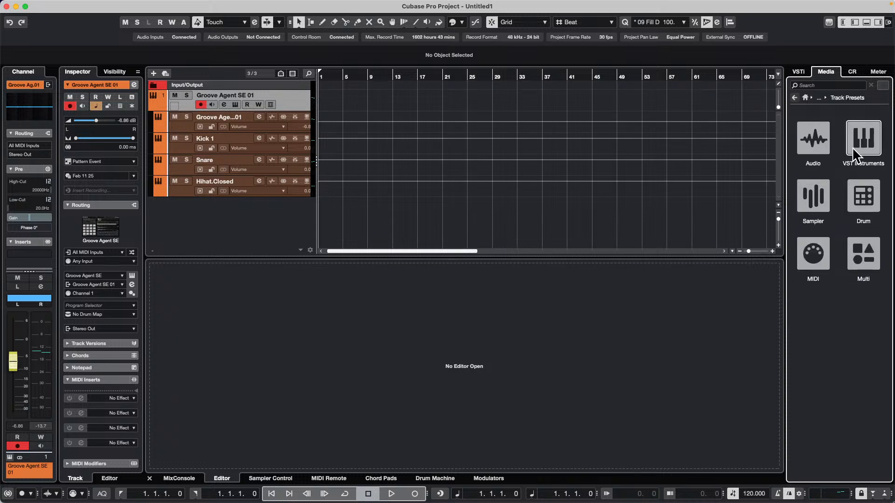
click(863, 142)
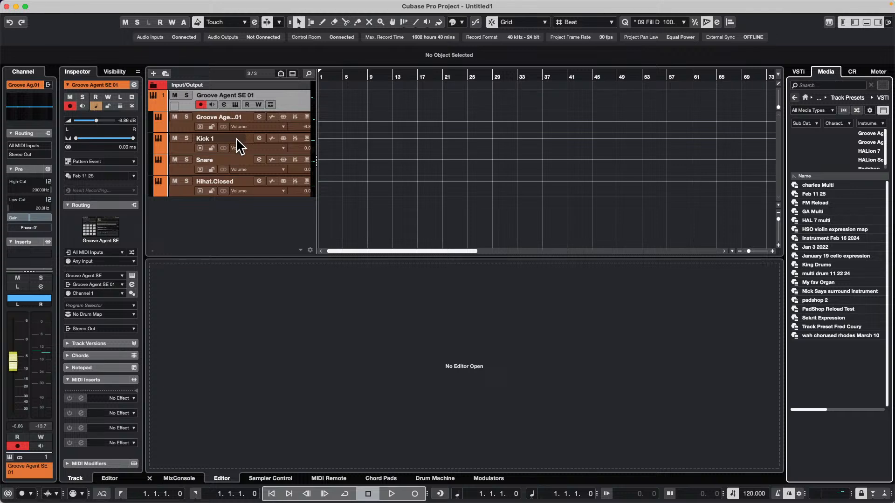
right_click(244, 205)
click(243, 226)
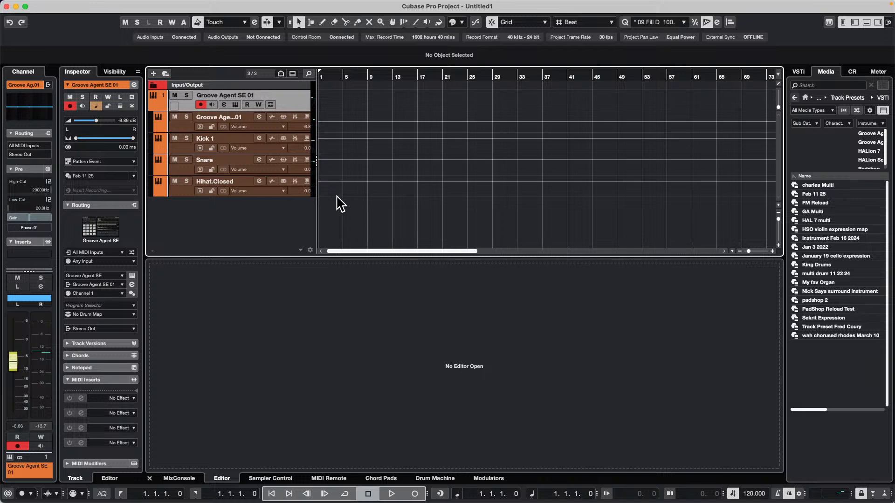
Add an instrument track using Groove Agent SE, with All MIDI Inputs, Stereo Out and the Pattern Event type
right_click(270, 204)
click(269, 206)
right_click(260, 206)
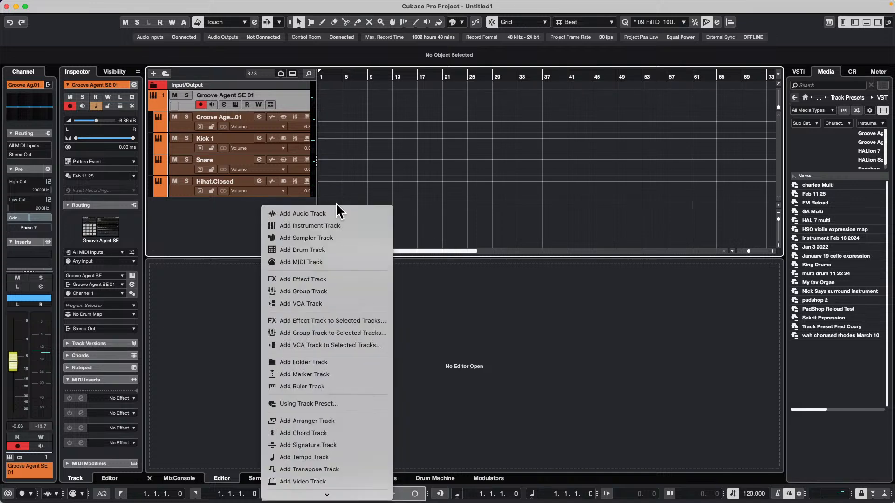
click(354, 225)
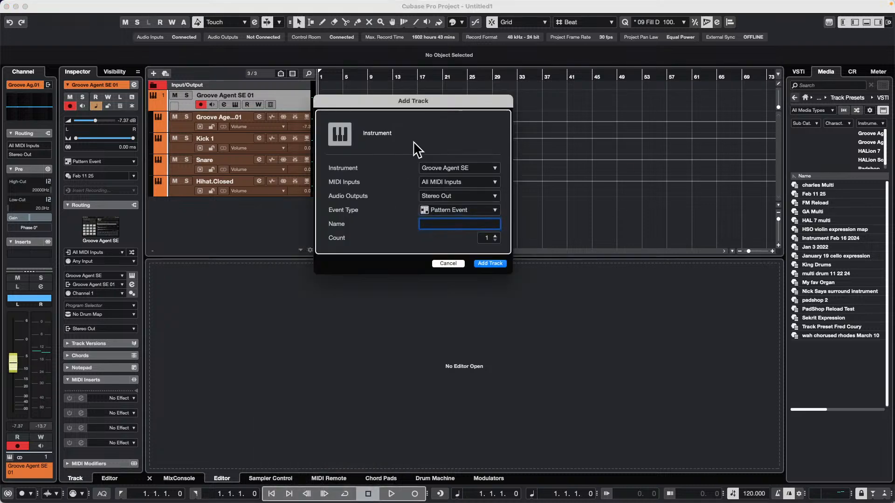
click(452, 167)
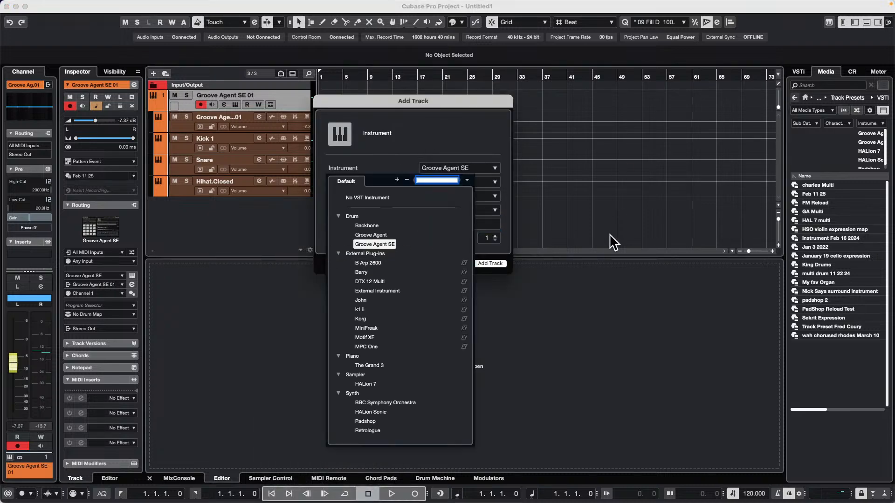
click(495, 273)
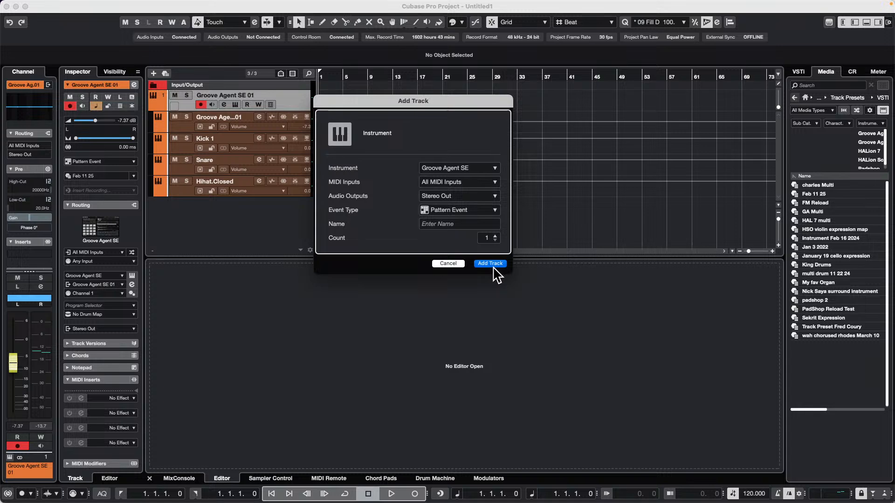
click(490, 263)
Load the Groove With Me kit with patterns from The Songwriter's library into the new Groove Agent SE
right_click(283, 86)
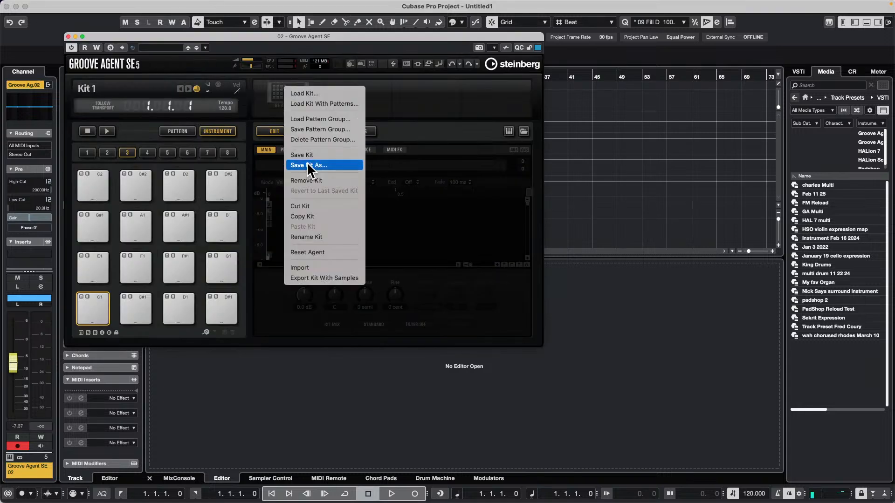
click(338, 103)
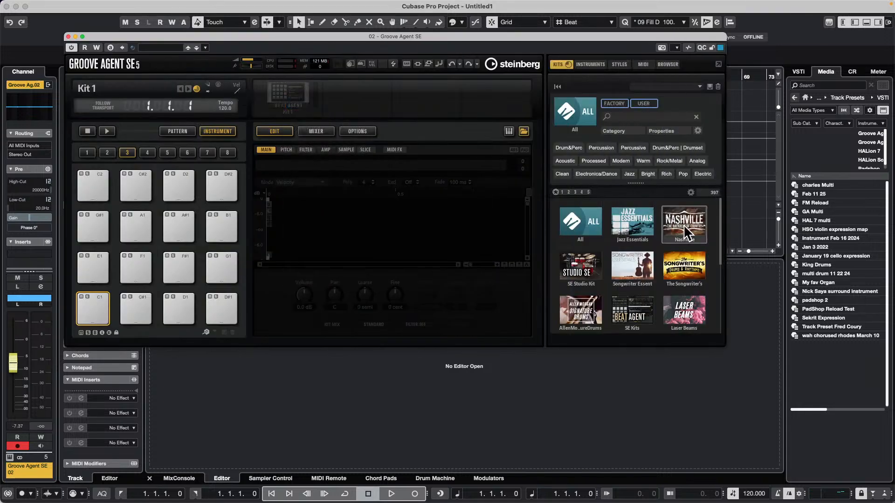
click(695, 268)
double_click(580, 297)
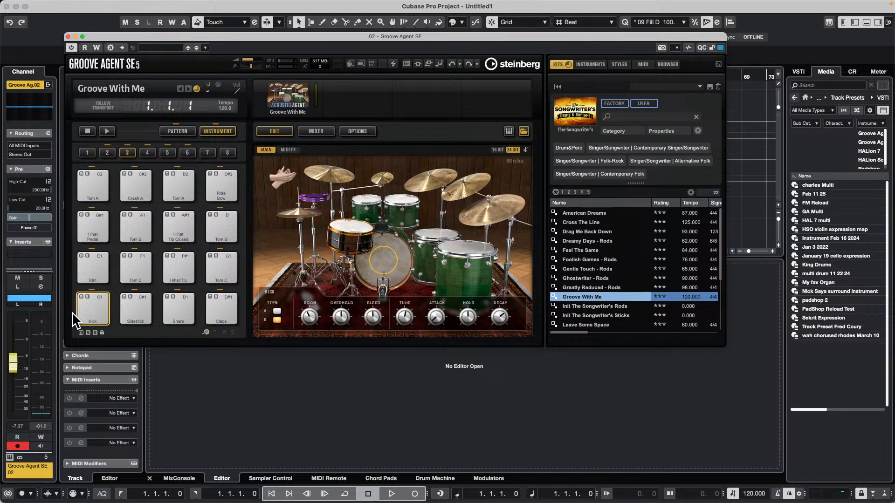
Audition the Kick, Sidestick and Snare pads of the Groove With Me kit
click(93, 306)
click(141, 300)
click(172, 301)
click(177, 302)
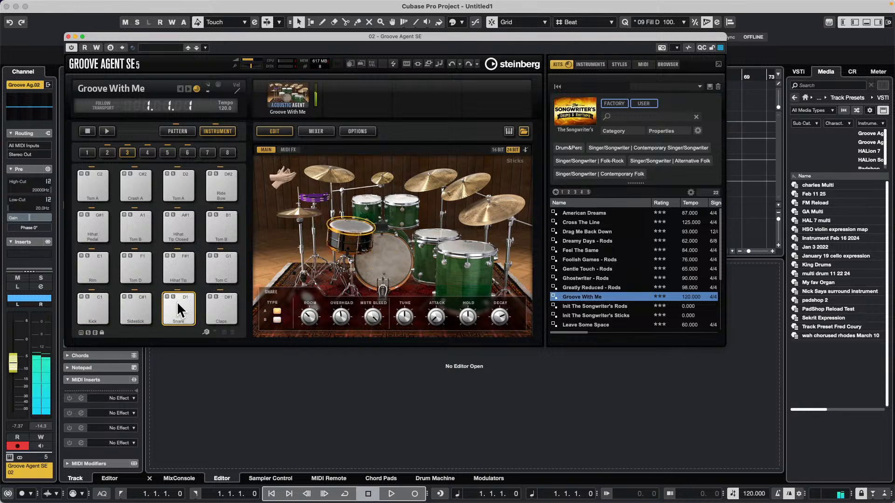
Play the Main 3 pattern of the Groove With Me kit and raise the Control Room main level to 5.81 dB
click(185, 132)
click(107, 131)
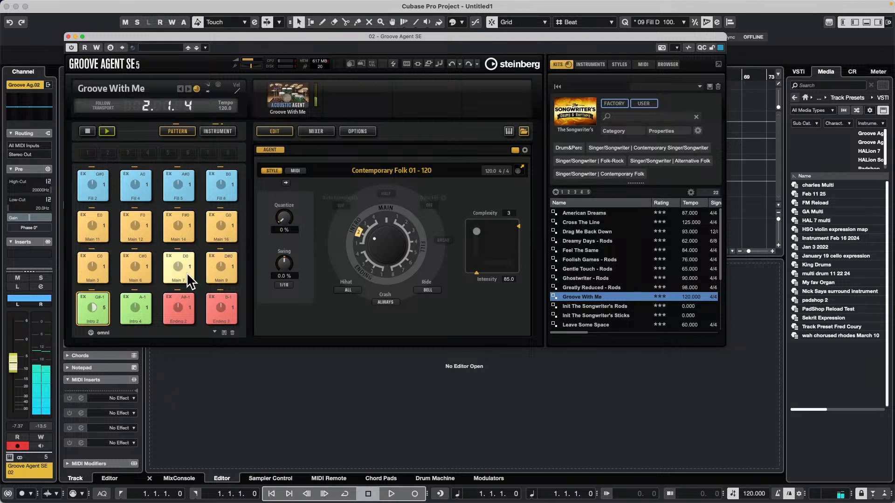
click(89, 259)
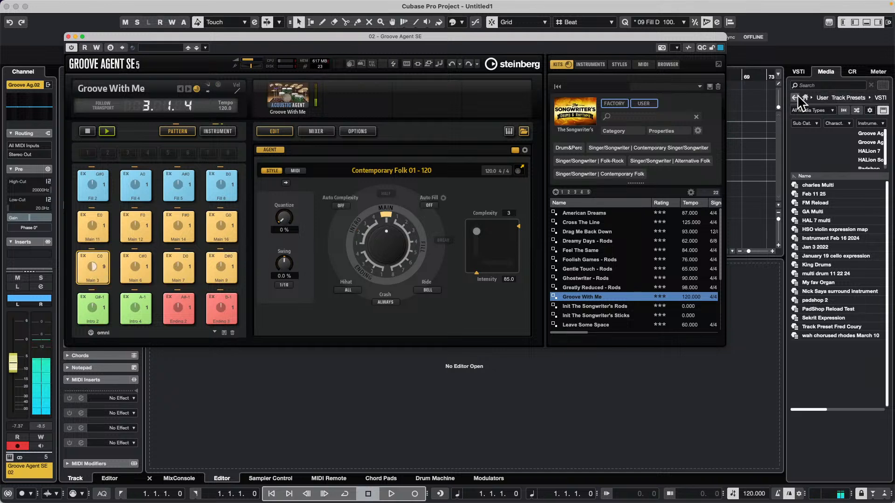
click(853, 71)
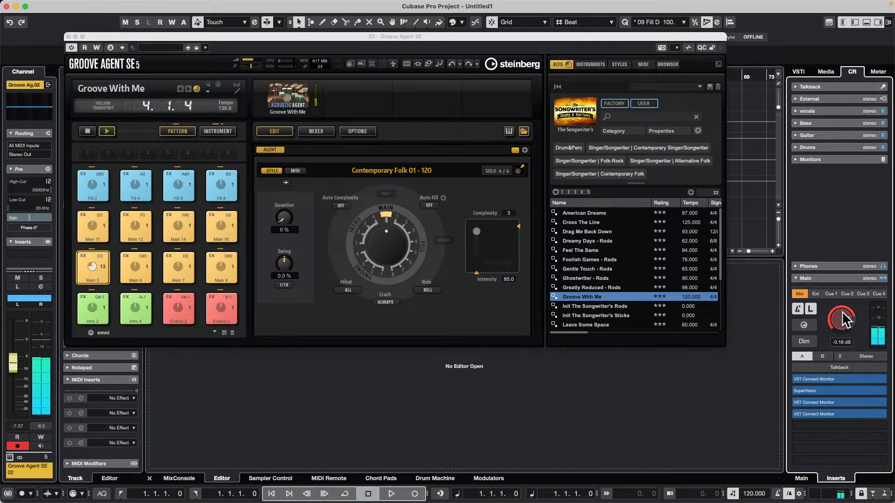
Close the Groove Agent SE window and create a drum map from the instrument for the Groove Agent SE 02 track
click(68, 36)
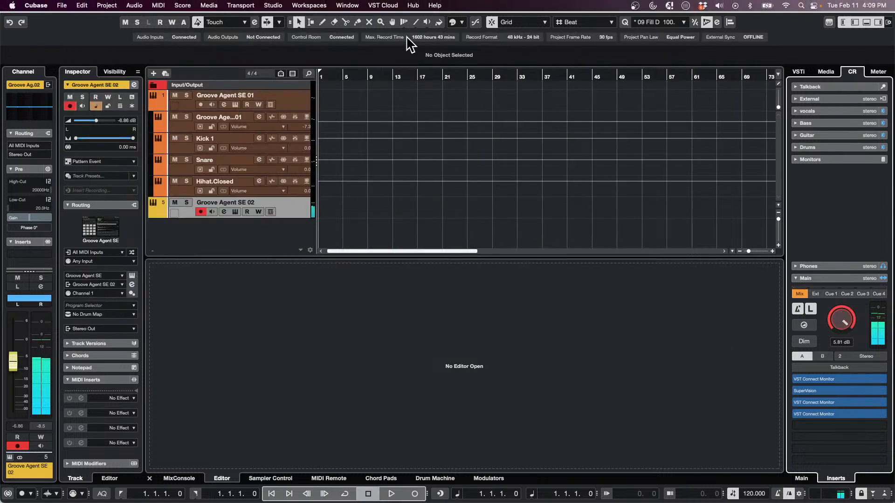
click(103, 316)
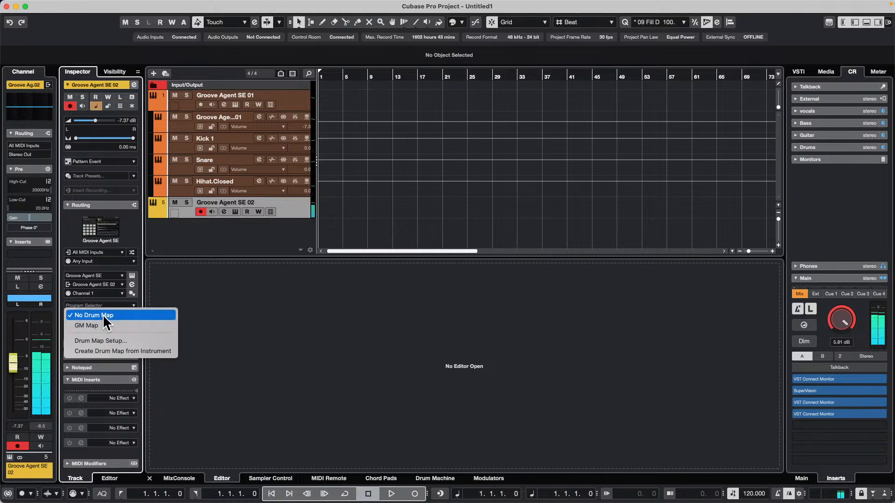
click(149, 352)
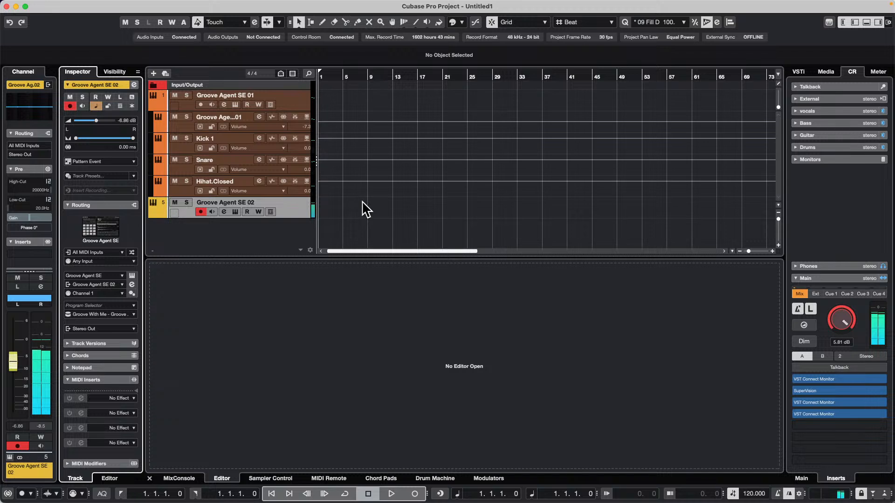
Stop the pattern playback in the Groove Agent SE 02 instrument and close its window
key(space)
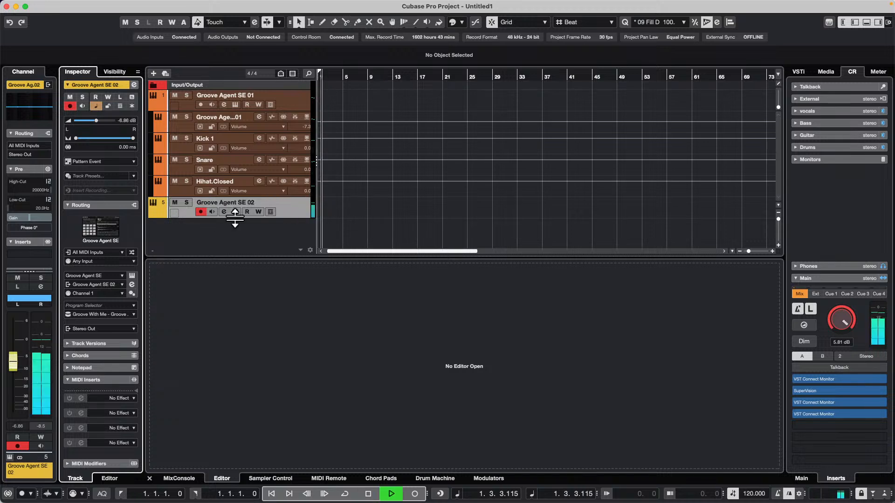
click(235, 212)
key(space)
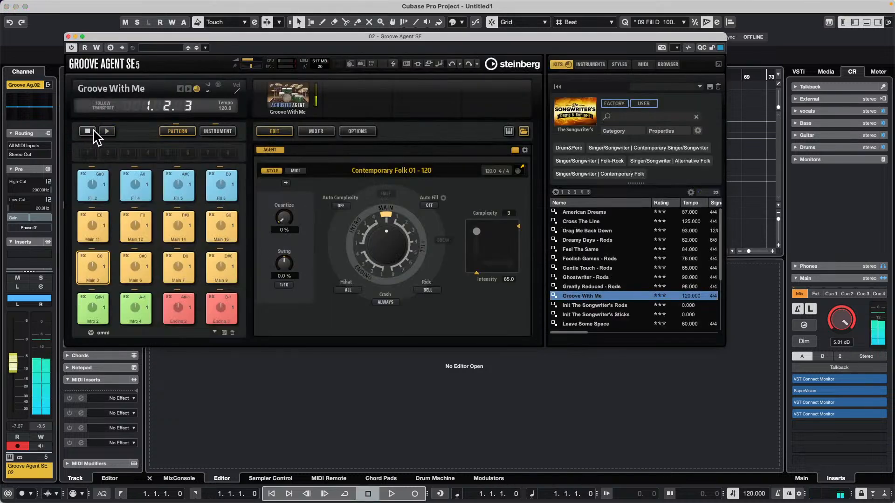
drag(107, 35, 401, 111)
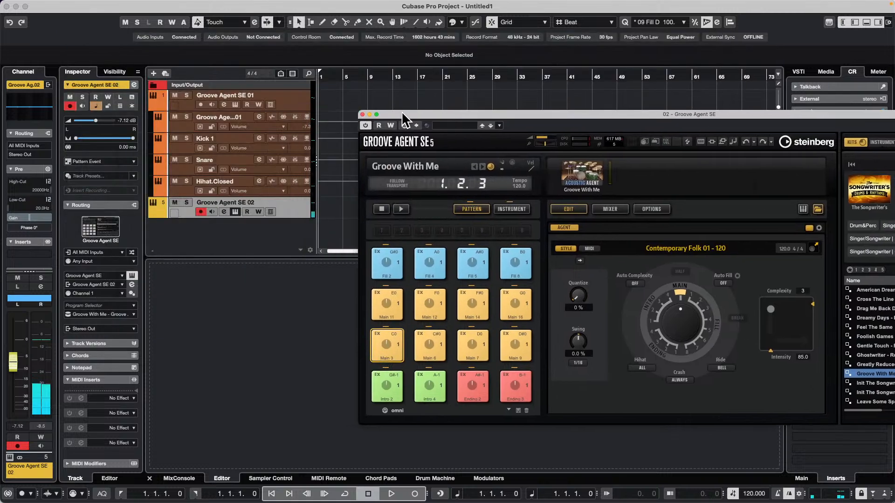
click(362, 115)
Insert a one-bar pattern event at bar 3 on the Groove Agent SE 02 track and erase it
double_click(332, 210)
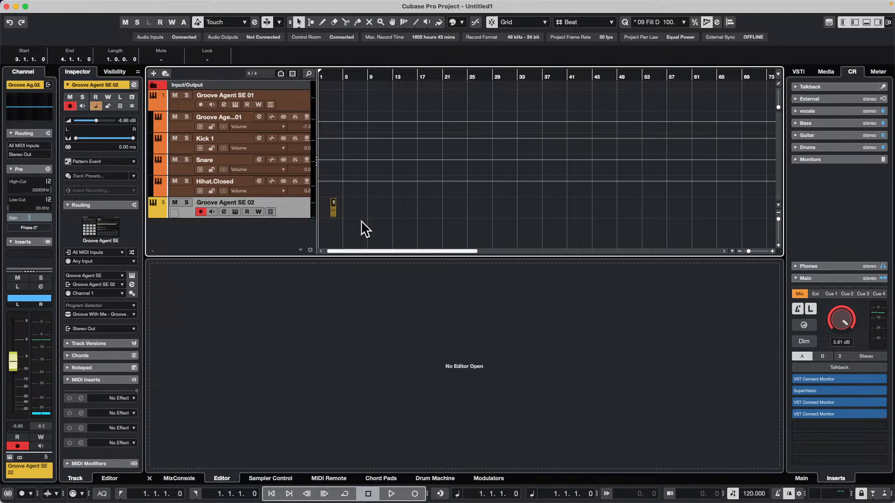
right_click(353, 218)
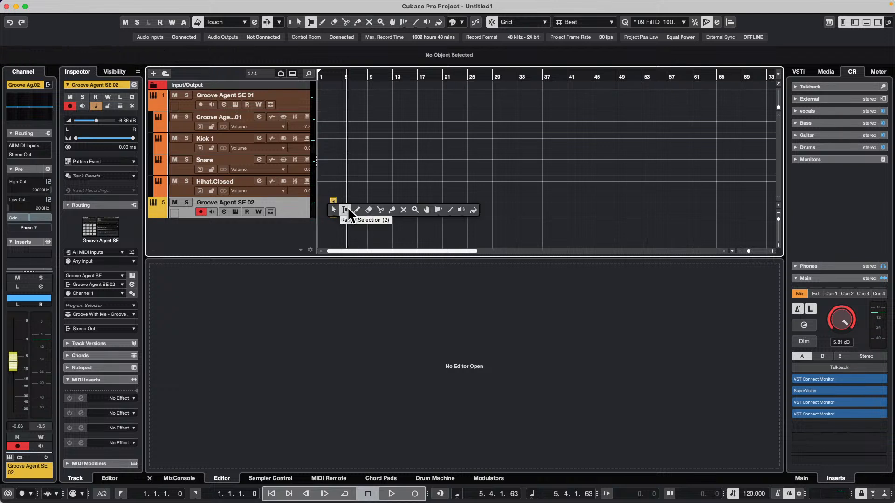
click(377, 208)
right_click(376, 209)
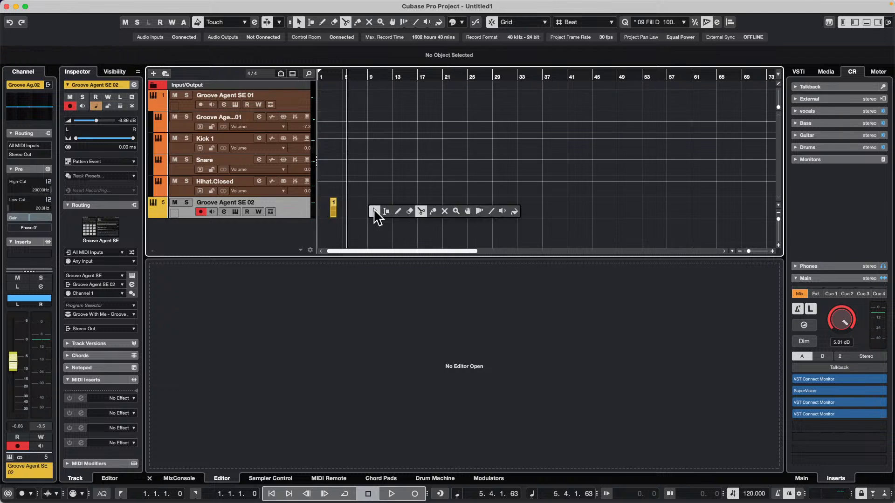
click(411, 208)
click(333, 209)
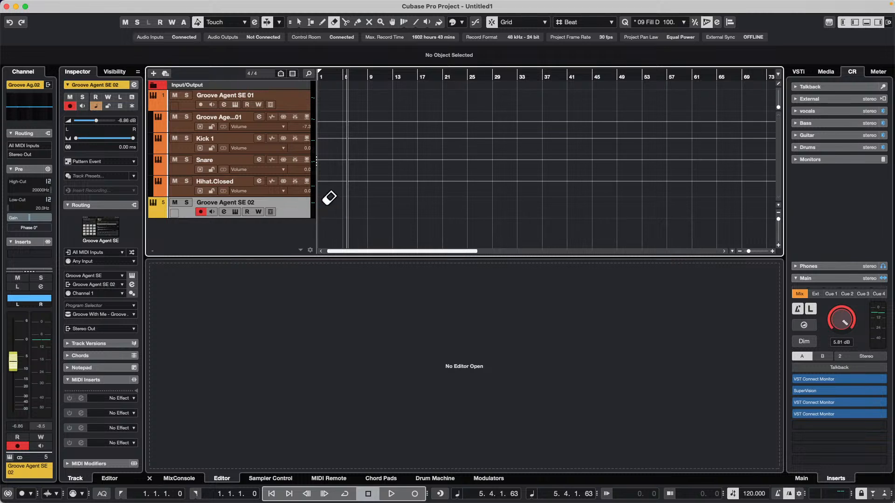
Add another Groove Agent SE instrument track with the event type set to MIDI Part
right_click(294, 209)
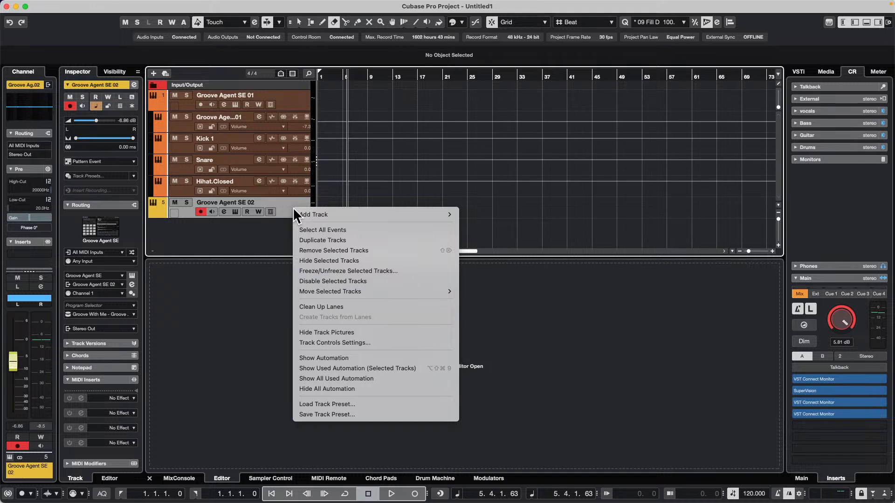
mouse_move(353, 214)
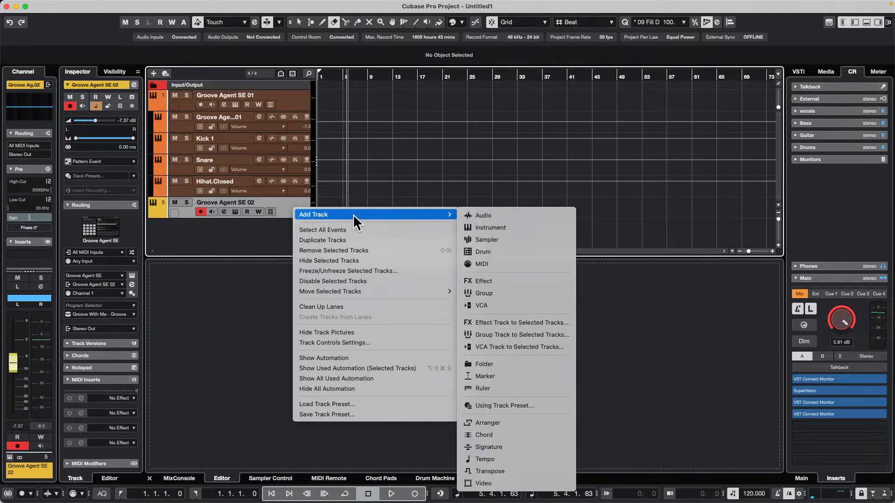
click(497, 228)
click(465, 210)
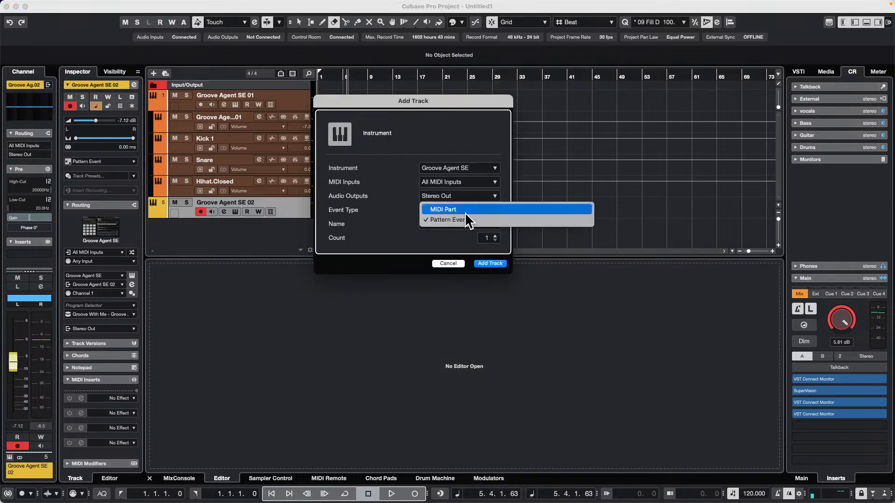
click(465, 206)
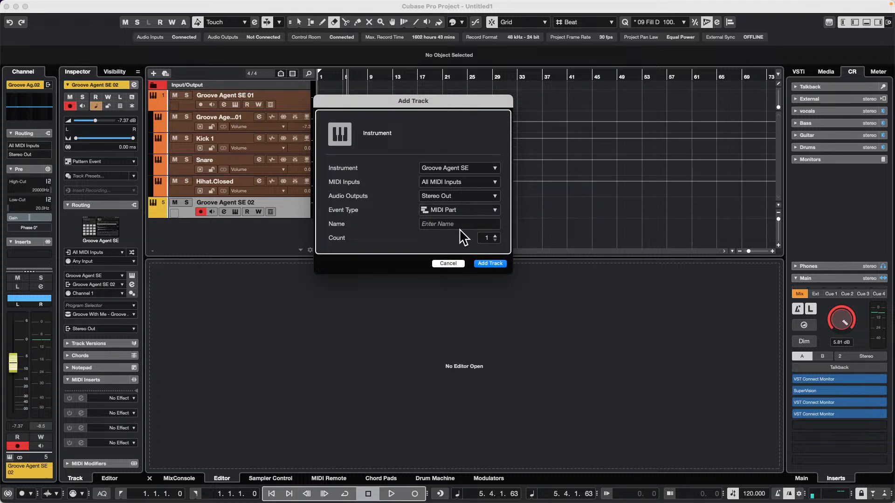
click(492, 264)
Load the Ghostwriter - Rods kit with patterns from The Songwriter's library into Groove Agent SE 03
right_click(345, 62)
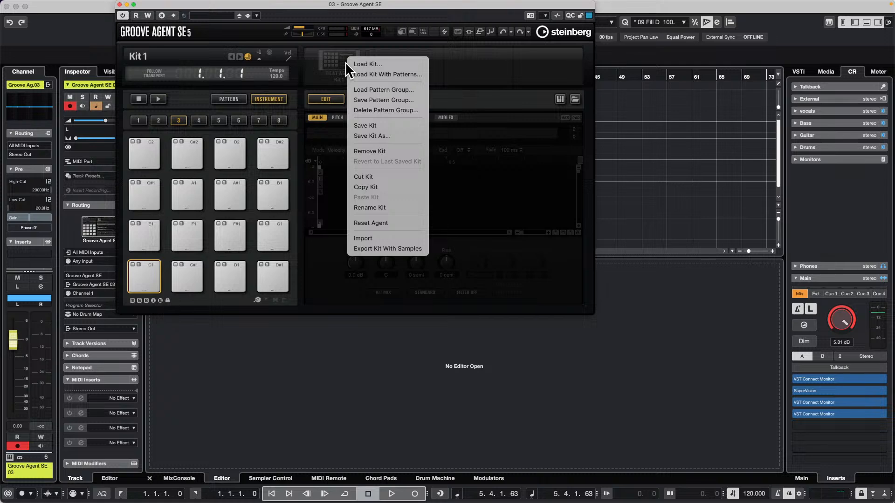
click(387, 75)
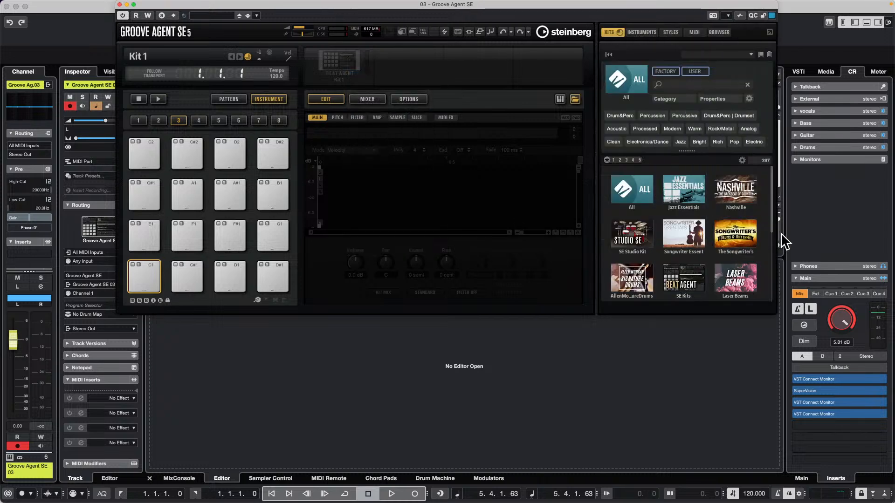
click(735, 233)
double_click(659, 246)
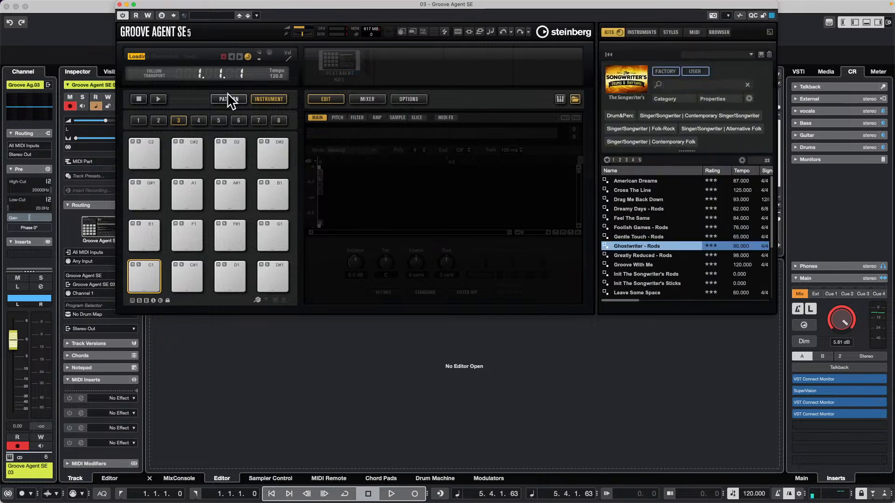
Close the Groove Agent SE window and create a drum map from the instrument for the Groove Agent SE 03 track
click(119, 5)
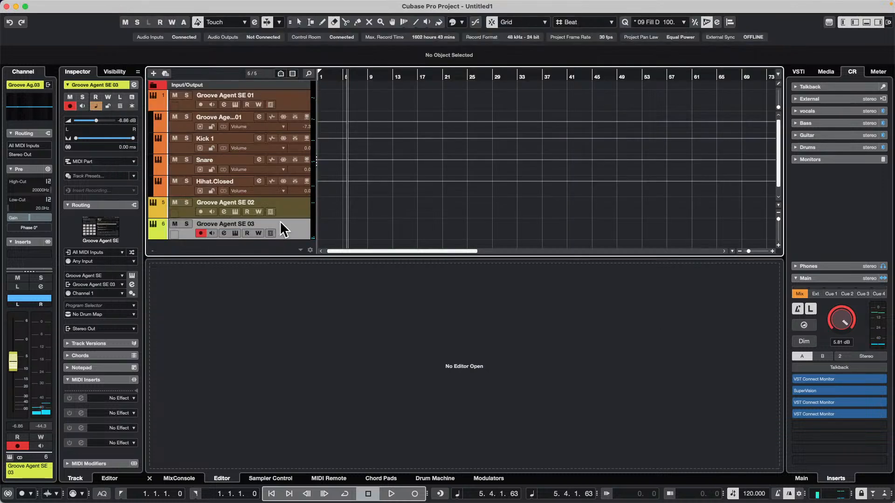
click(98, 315)
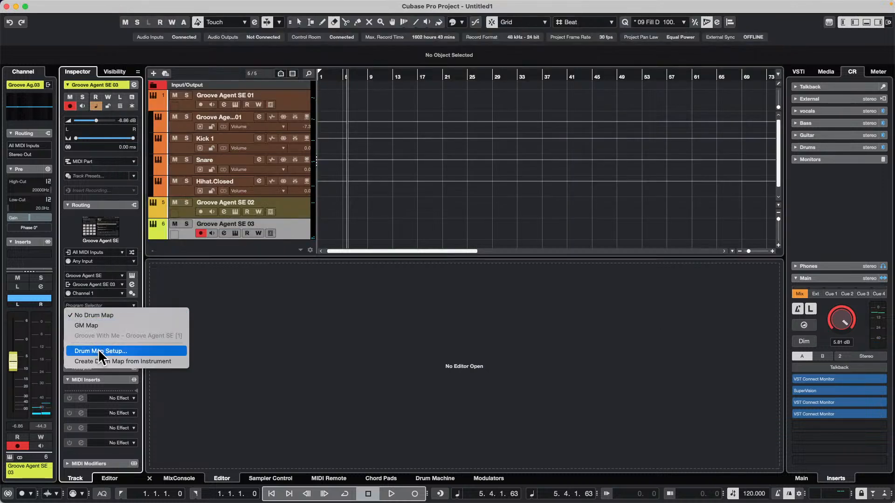
click(102, 358)
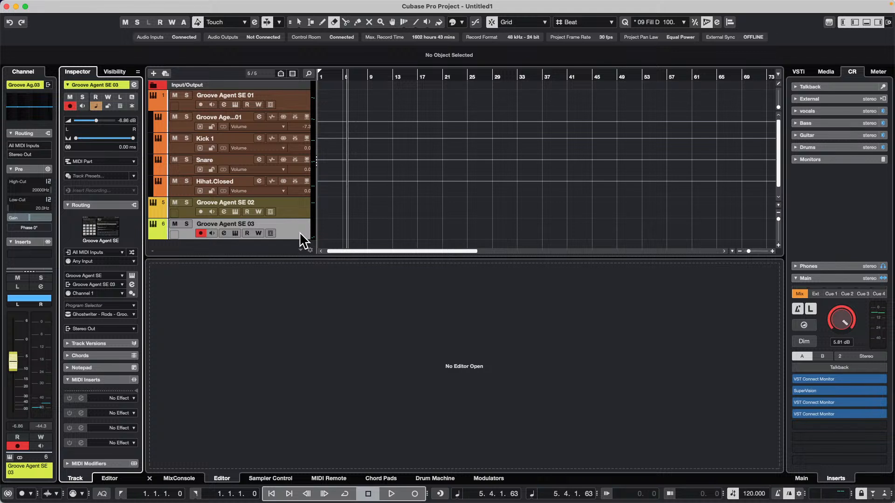
Rename the Groove Agent SE 03 track to the person's first name followed by "'s Stuff" and reactivate the Object Selection tool
double_click(254, 222)
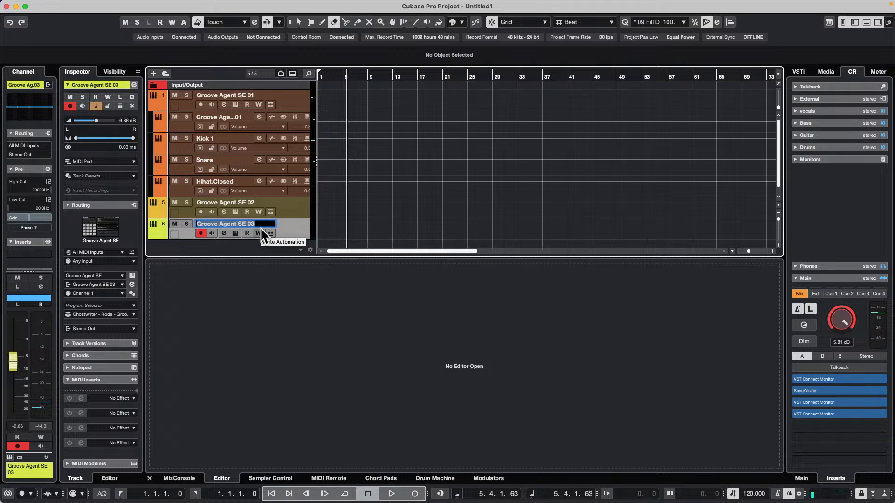
text(Rowland's Stuff)
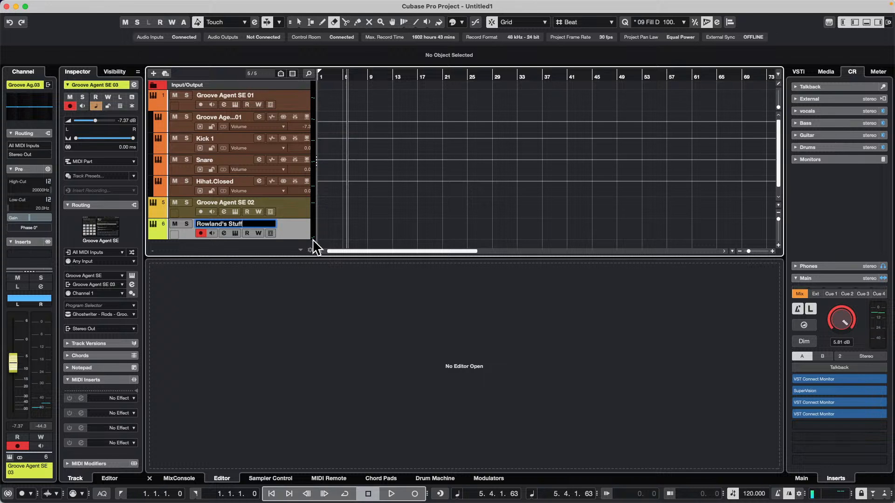
click(353, 223)
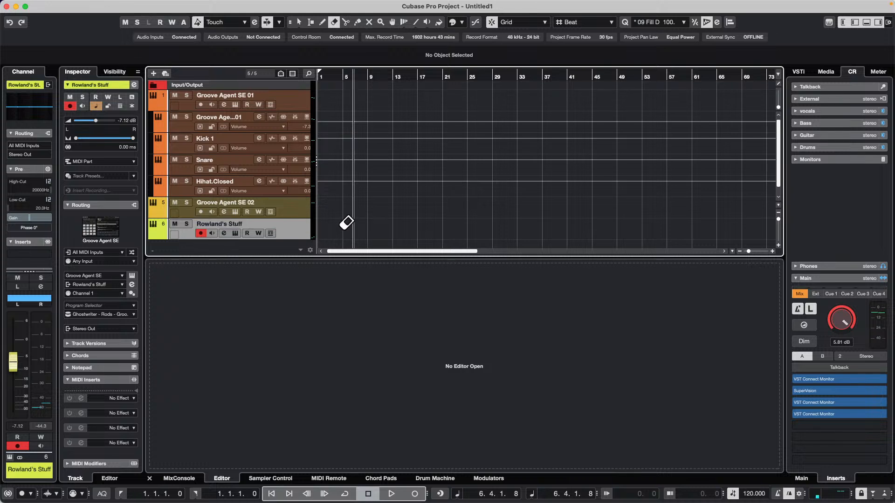
key(1)
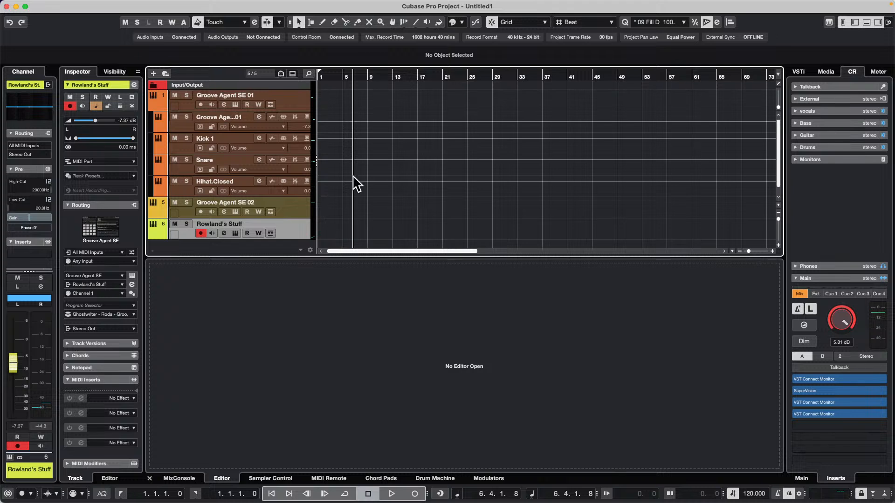
Save the selected Groove Agent SE track as a track preset named with the person's first name followed by "'s Stuff"
right_click(301, 225)
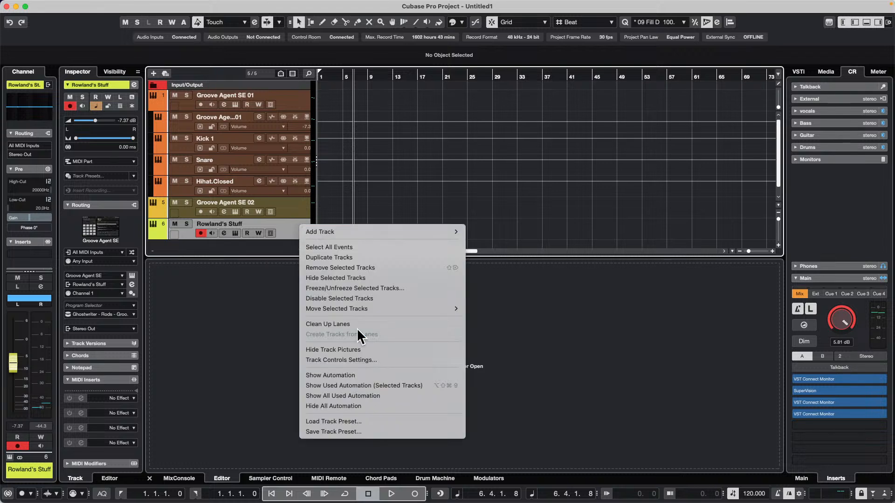
click(372, 431)
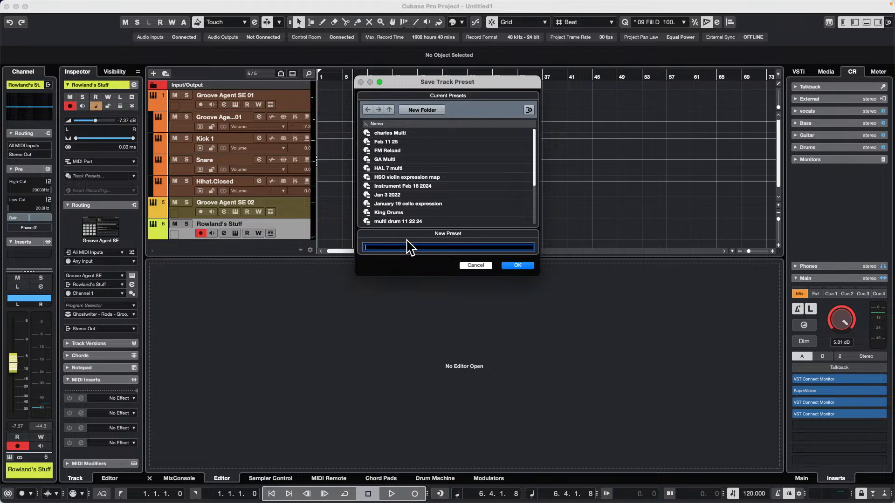
text(Rowland's Stuff)
key(Return)
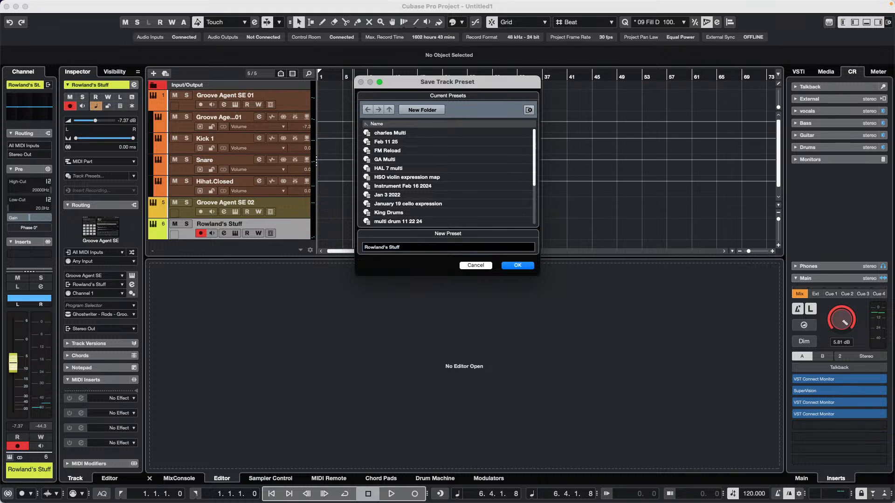
click(521, 266)
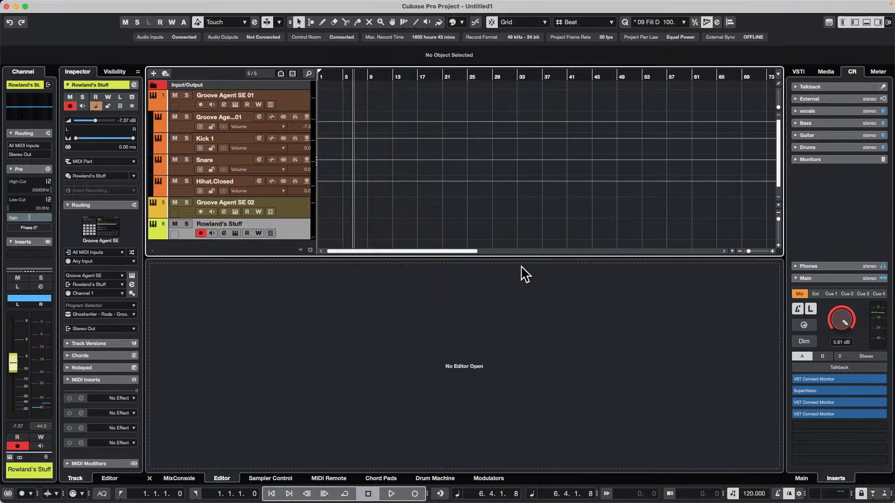
Select all Groove Agent SE tracks, from the first to the last, and remove them from the project
click(296, 101)
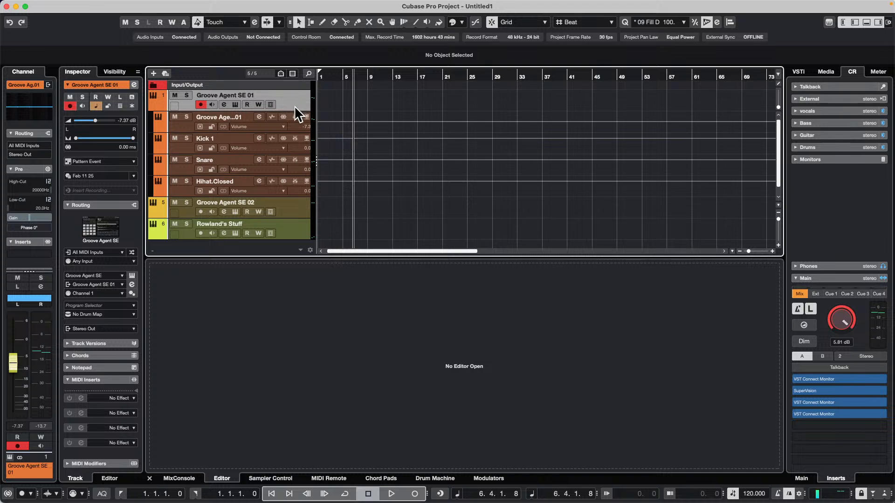
shift+click(292, 234)
right_click(292, 234)
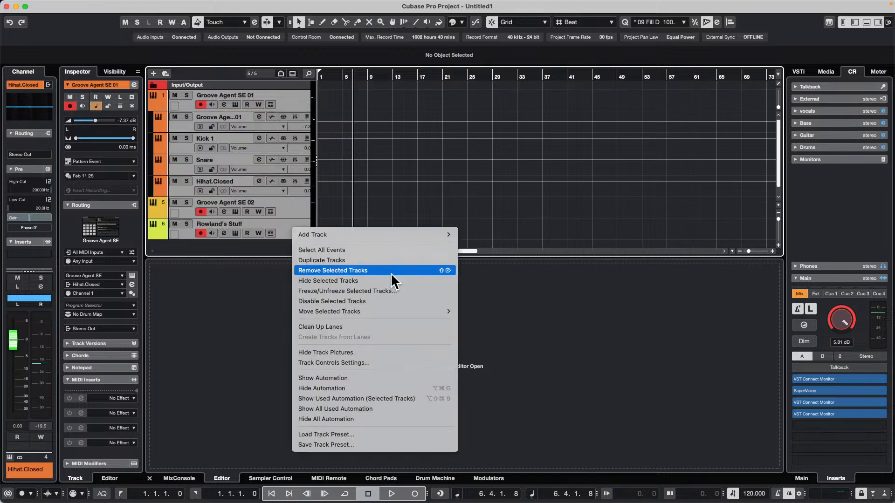
click(391, 271)
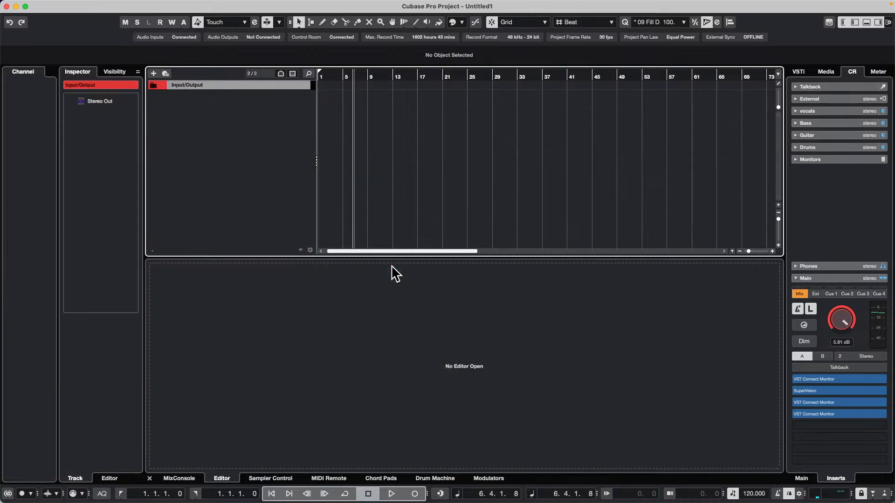
Browse the media rack's user track presets for VST instruments to look for the newly saved preset
click(826, 72)
click(805, 98)
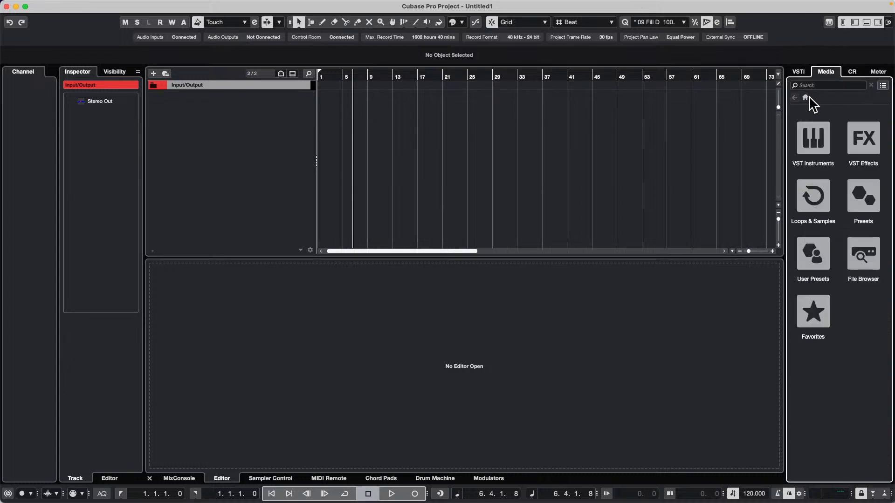
click(816, 270)
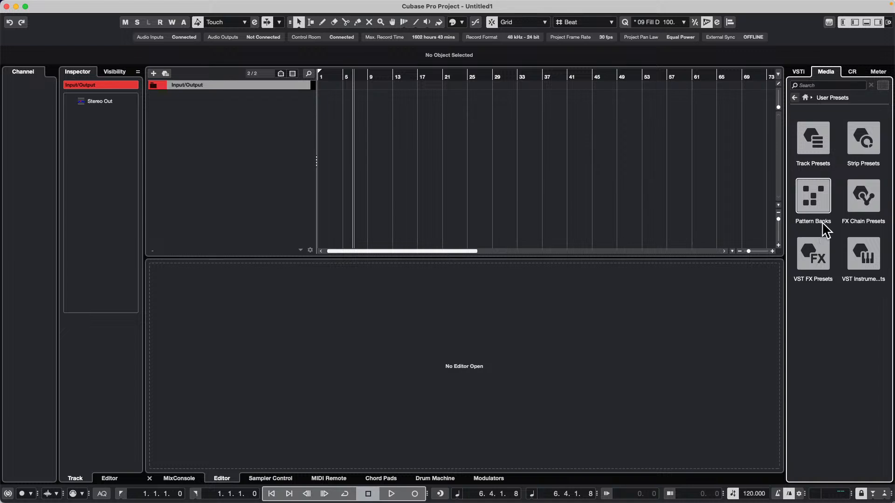
click(816, 138)
click(867, 144)
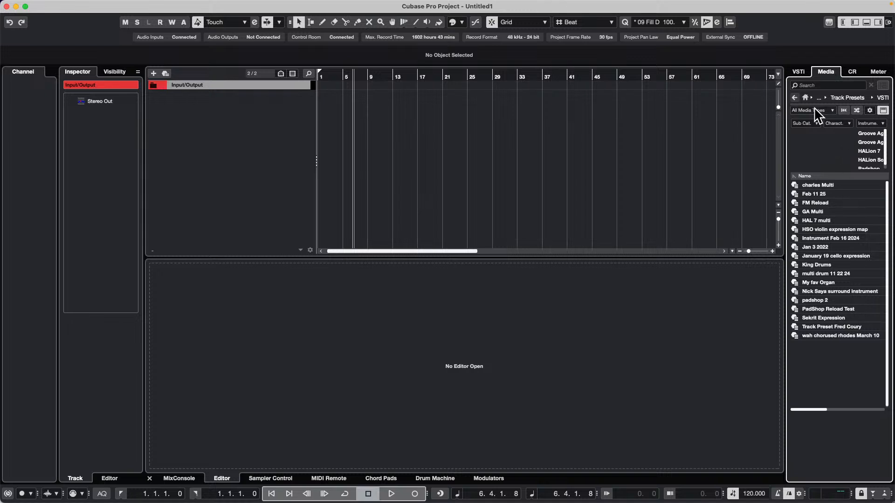
click(795, 98)
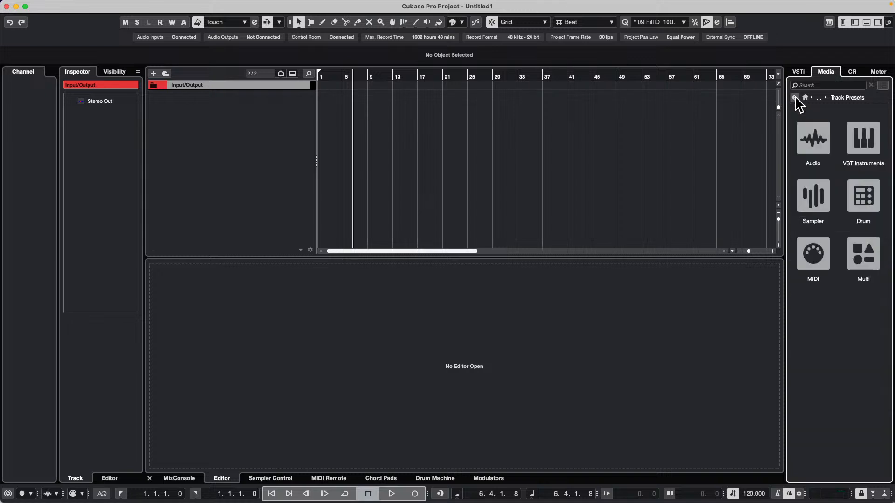
click(861, 137)
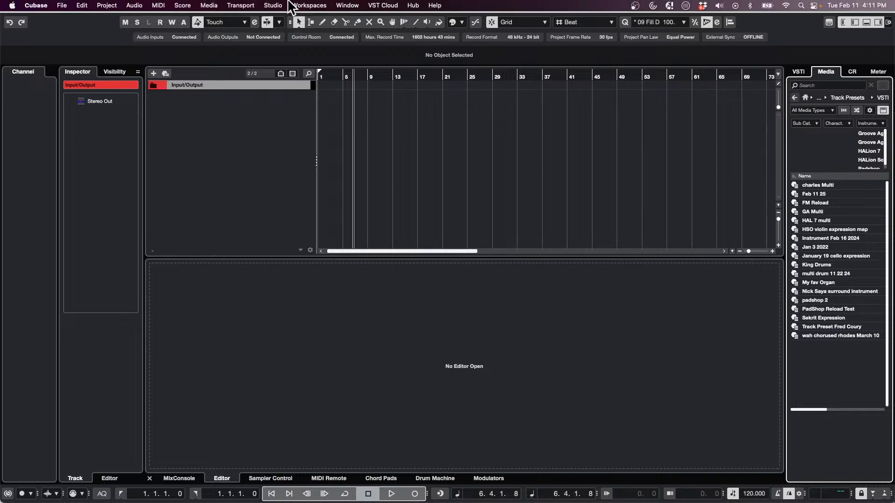
Open MediaBay and expand User Content in its file browser
click(274, 5)
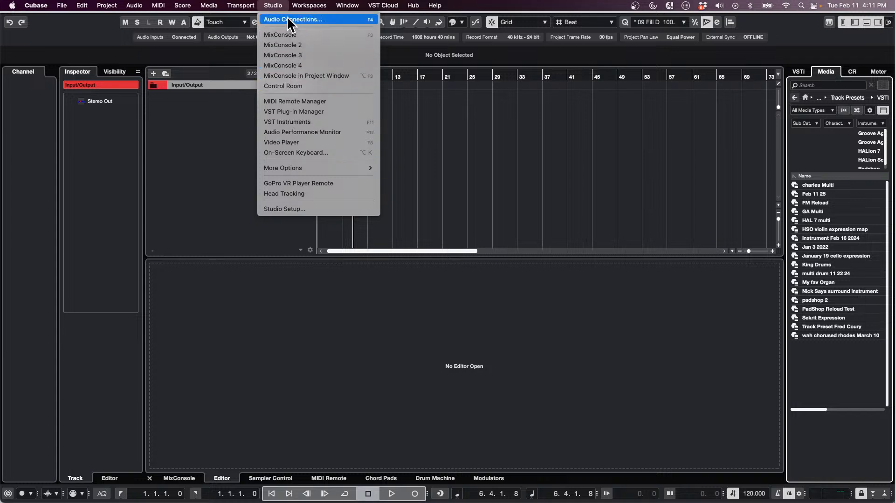
mouse_move(242, 6)
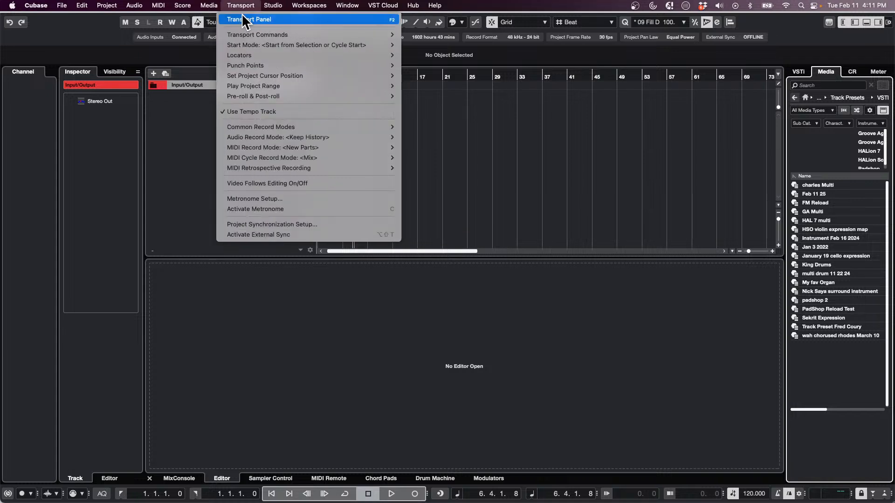
mouse_move(210, 6)
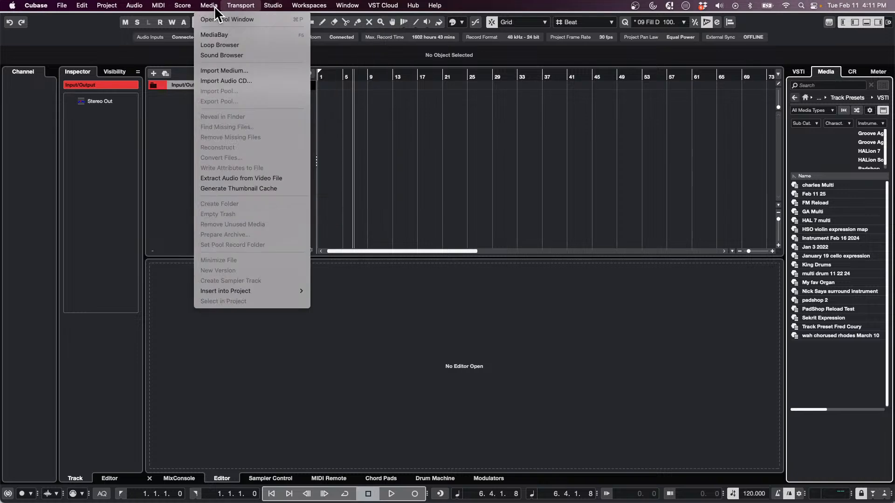
click(227, 34)
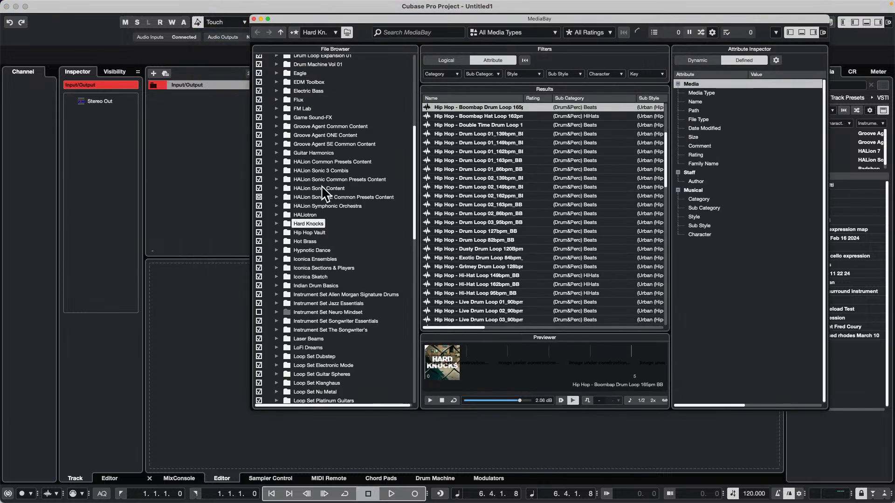
scroll(304, 178, down, 15)
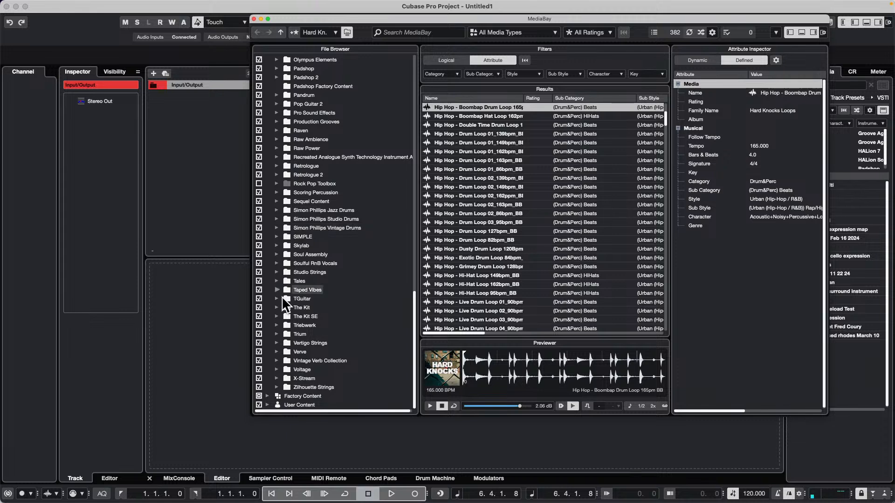
click(267, 404)
scroll(342, 319, down, 3)
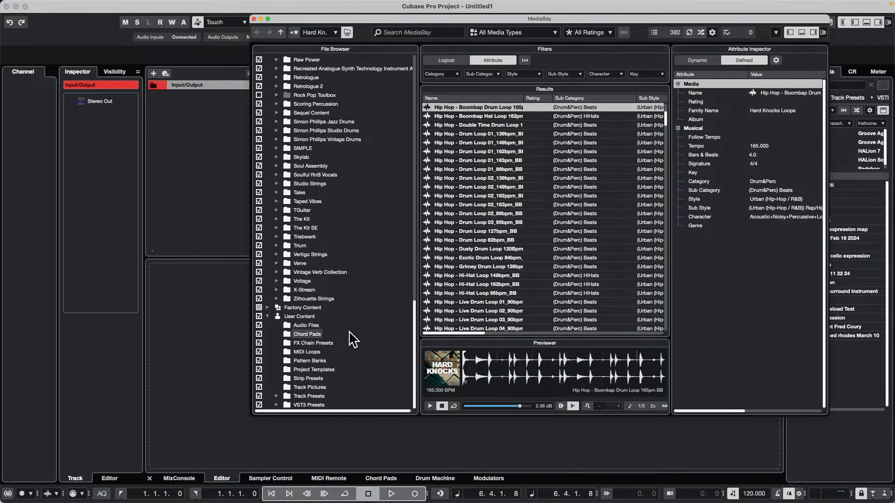
Show the Instrument folder under Track Presets and rescan it on disk
click(277, 396)
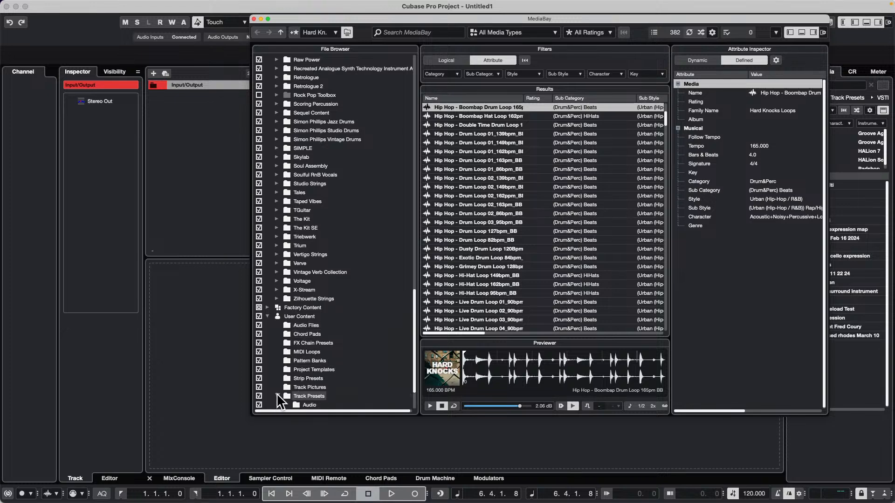
scroll(380, 270, down, 3)
click(321, 369)
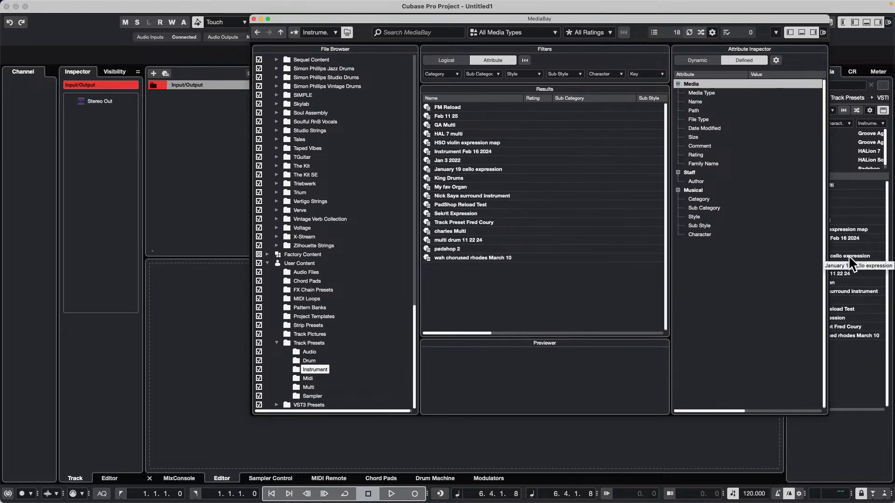
right_click(313, 369)
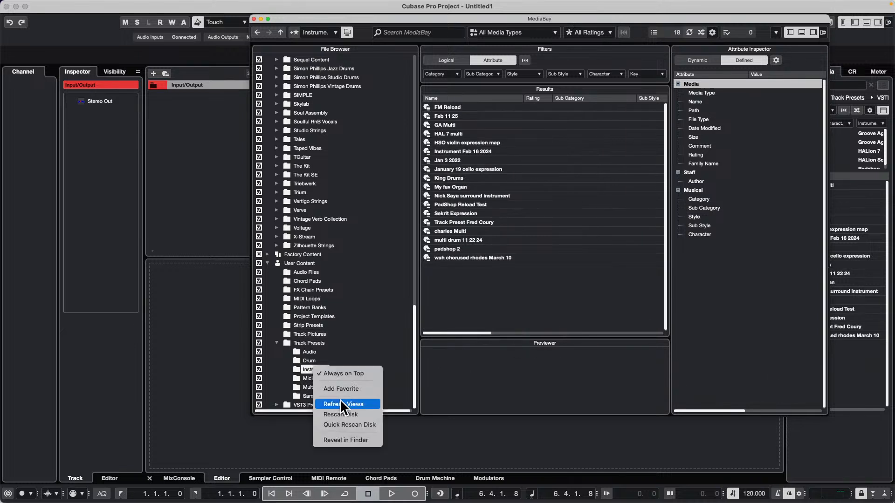
click(356, 414)
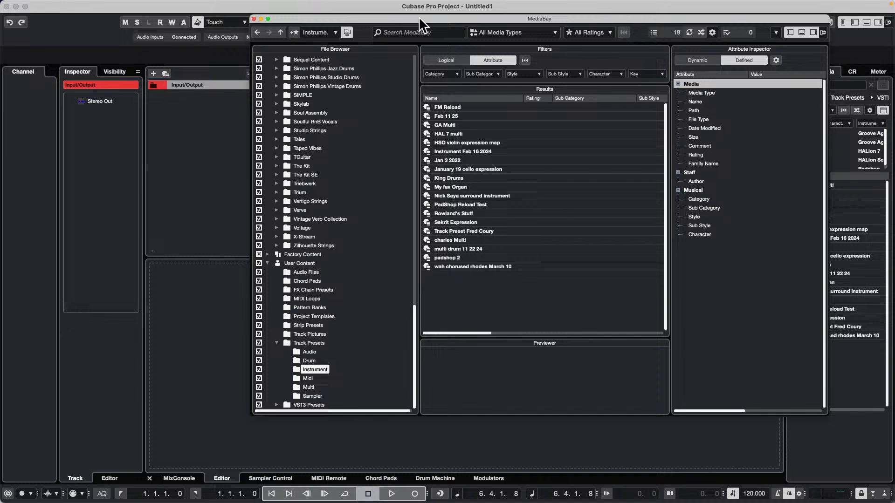
Move MediaBay clear of the track list and create a track from the saved "'s Stuff" preset
drag(422, 25, 633, 65)
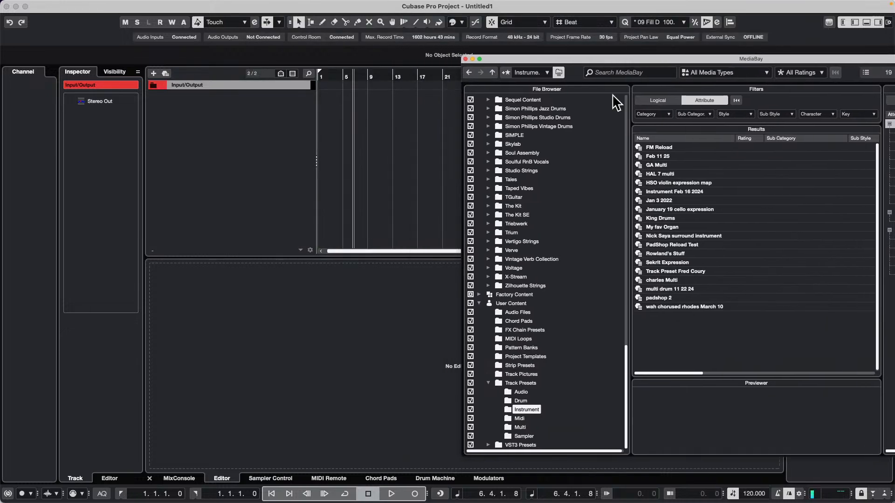
click(667, 255)
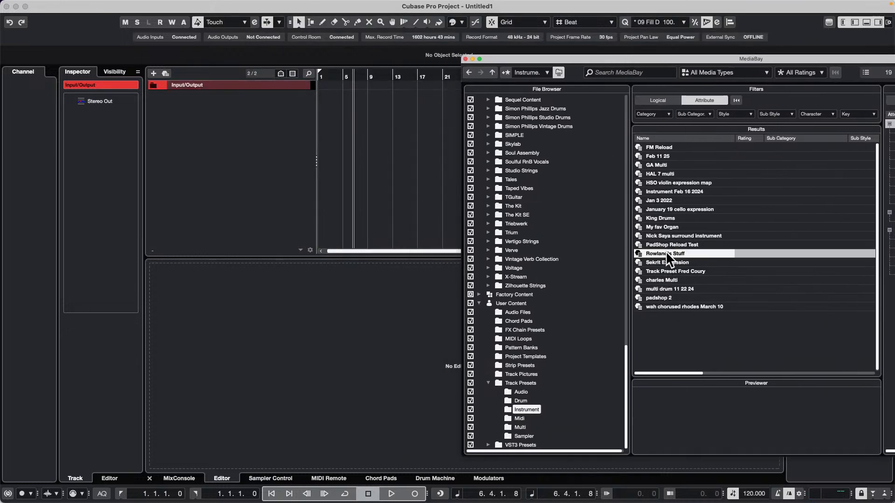
double_click(666, 254)
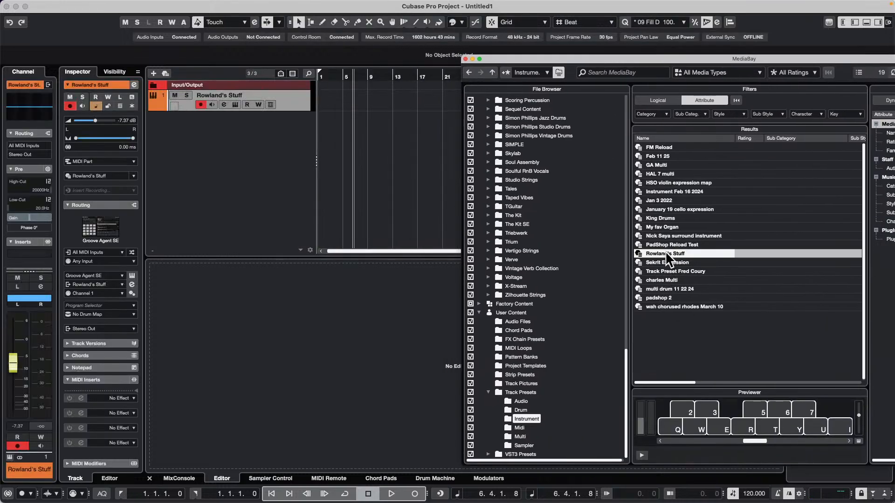
Create a one-bar MIDI part at bar 2 on the new track, open it in the editor, and show the track's Inspector settings
double_click(327, 97)
double_click(327, 97)
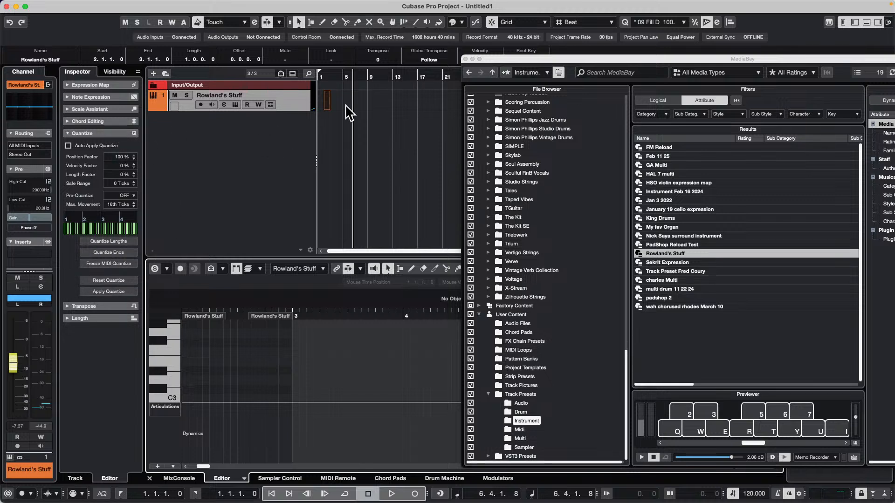
click(302, 107)
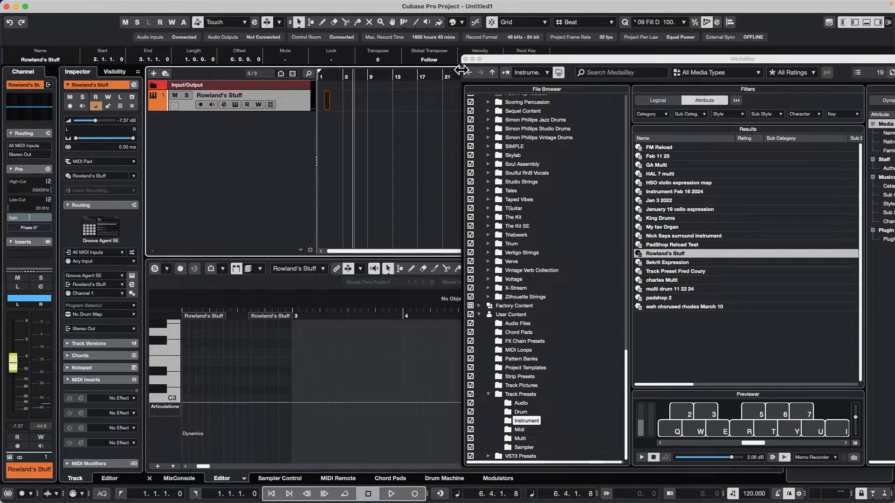
Close MediaBay and reload the VST Instruments track preset list in the media rack
click(465, 59)
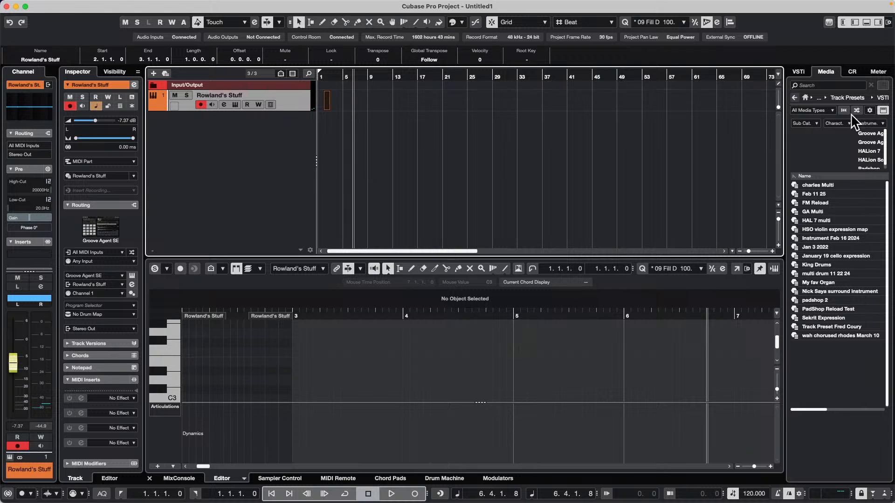
click(795, 98)
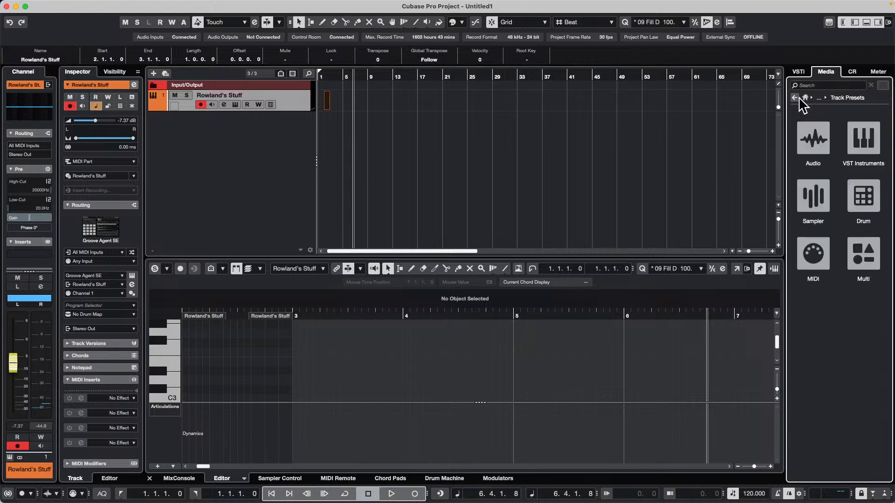
click(874, 146)
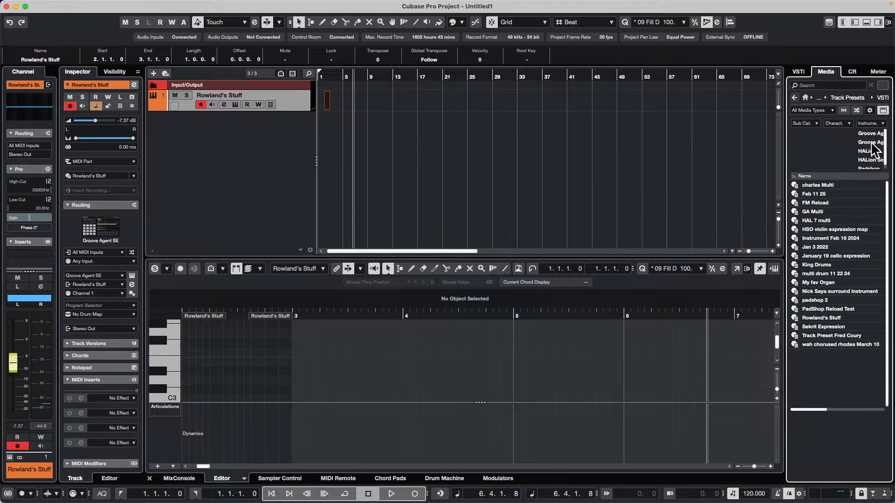
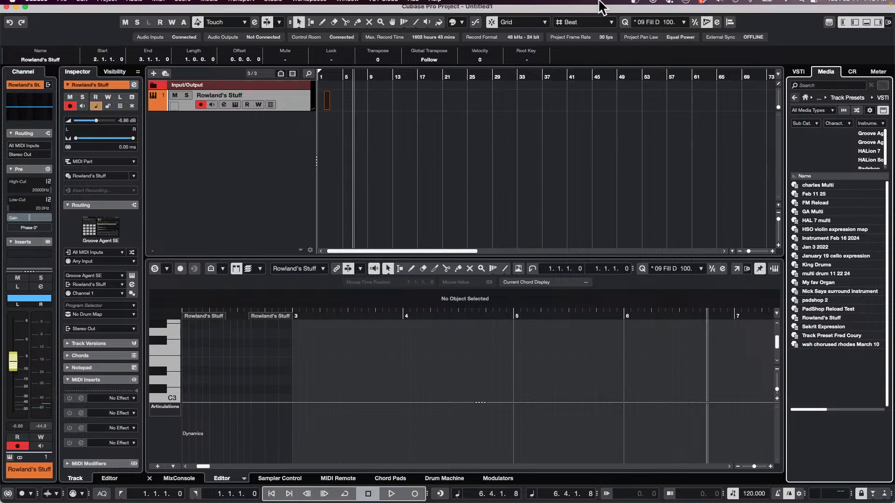
Open the Hub window for starting a new project
click(62, 5)
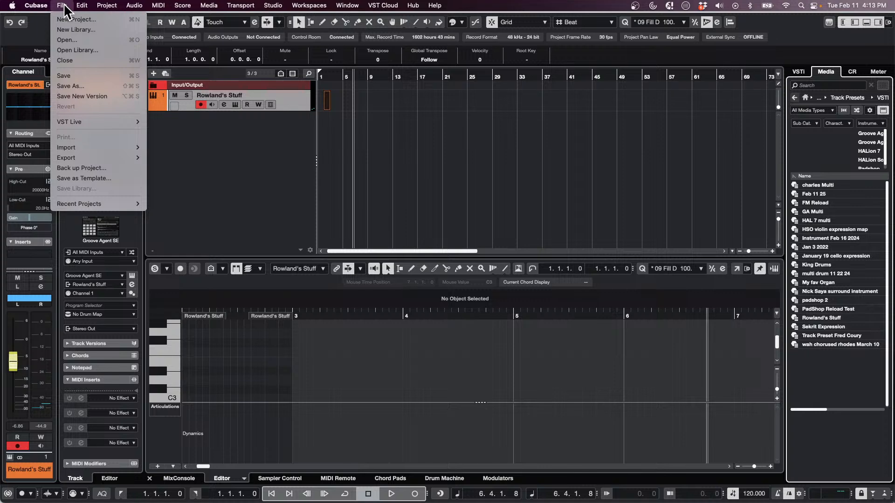
click(80, 21)
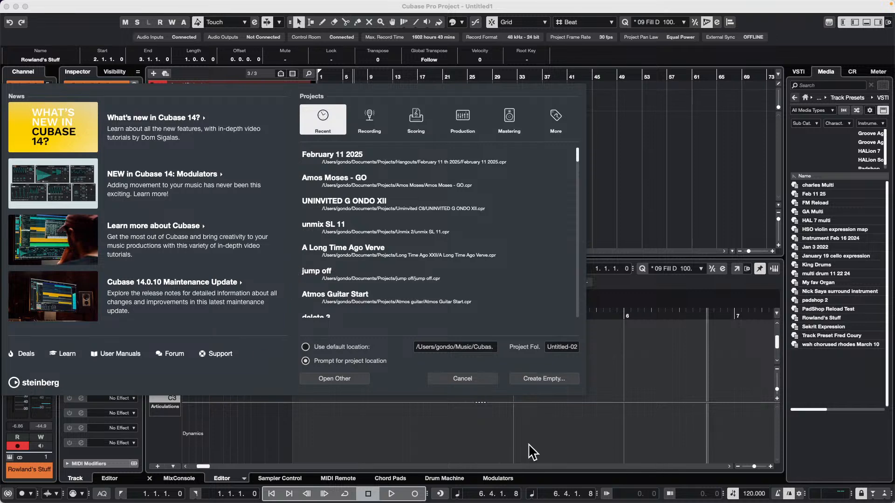
Switch to Safari, load steinberg.net and enlarge the browser window to full screen
mouse_move(286, 501)
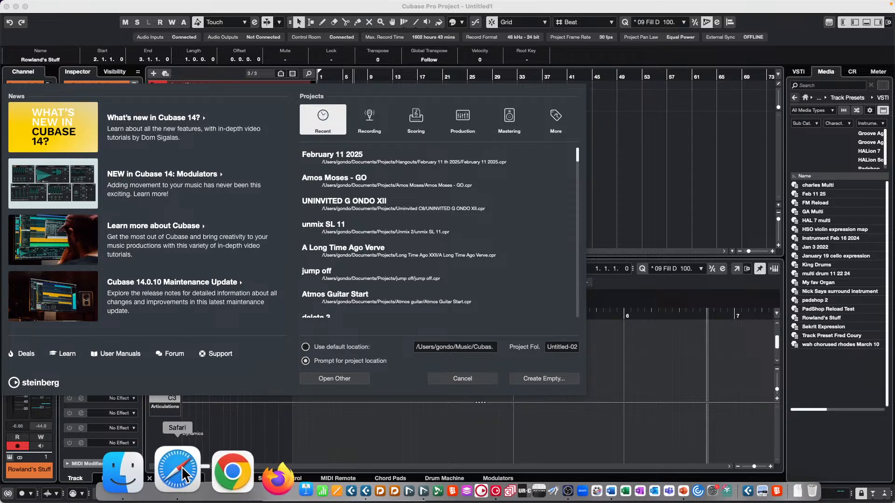
click(181, 467)
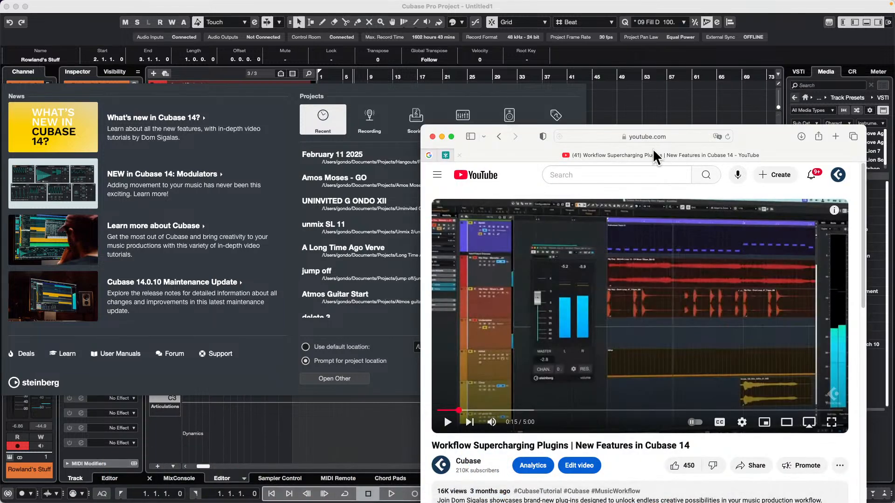
click(654, 136)
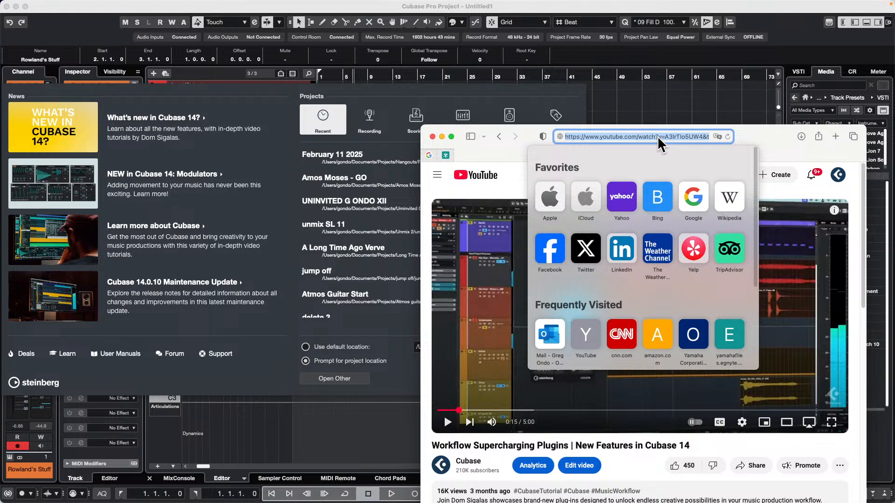
text(steinberg.ne)
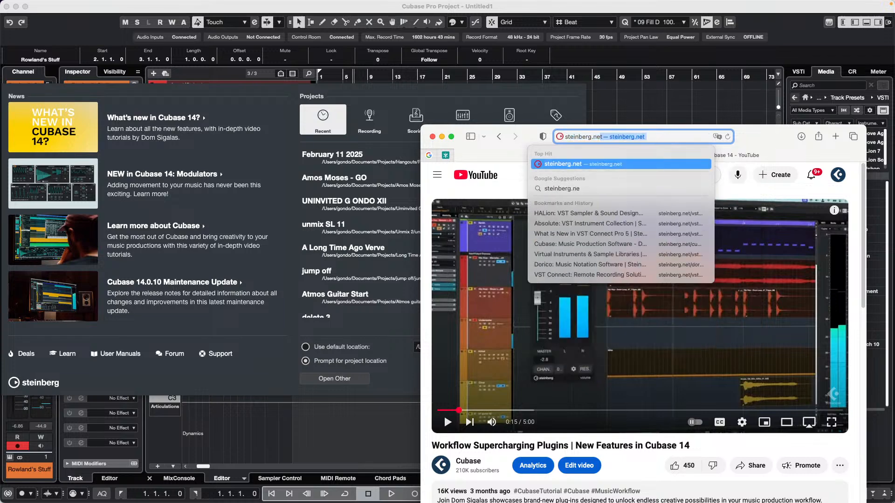
key(Return)
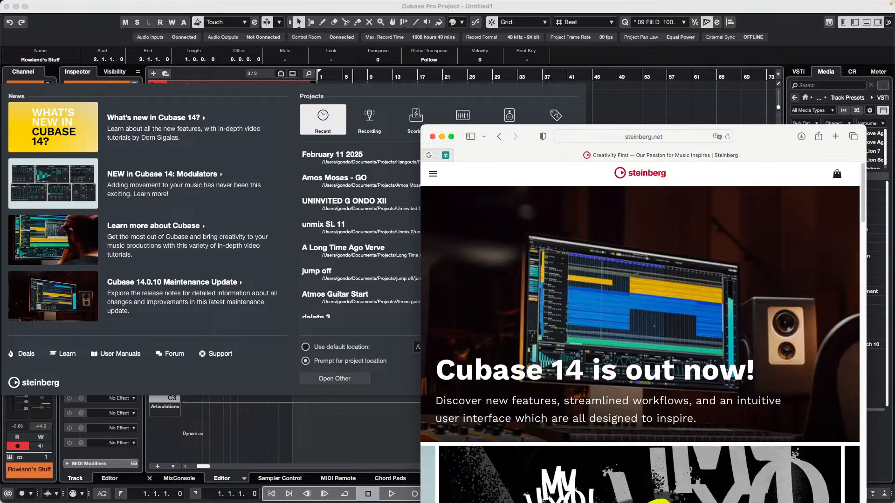
click(451, 137)
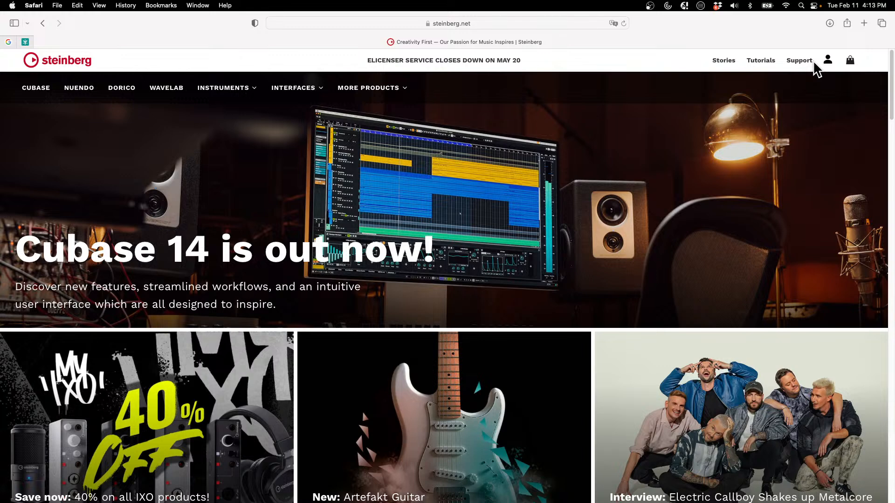
Open the Steinberg Support site and search it for "hub not connected"
click(801, 61)
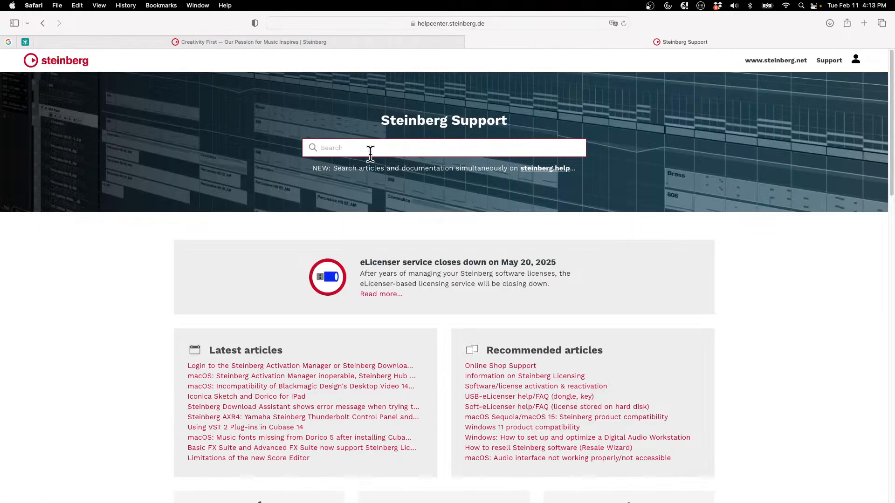
text(hub not c)
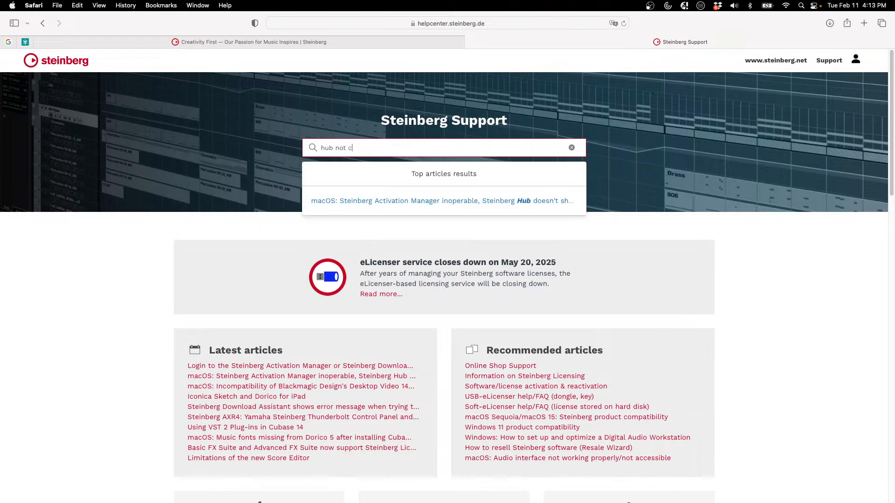
text(onnected)
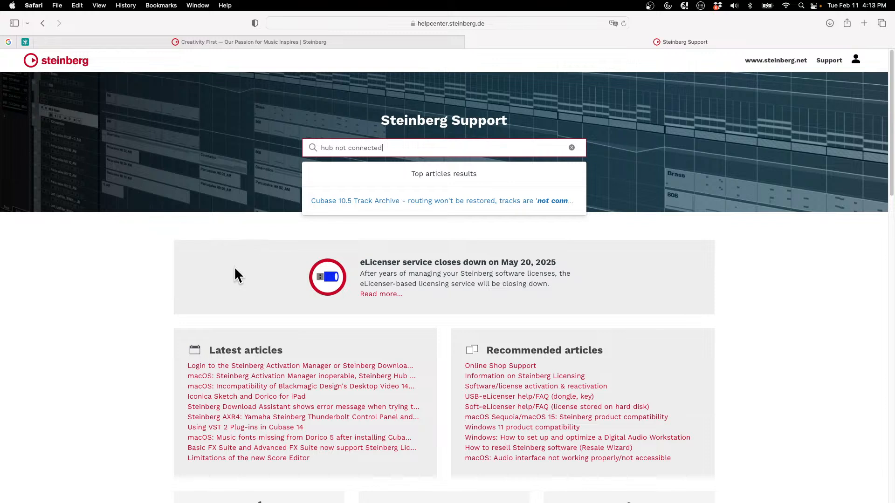
click(145, 280)
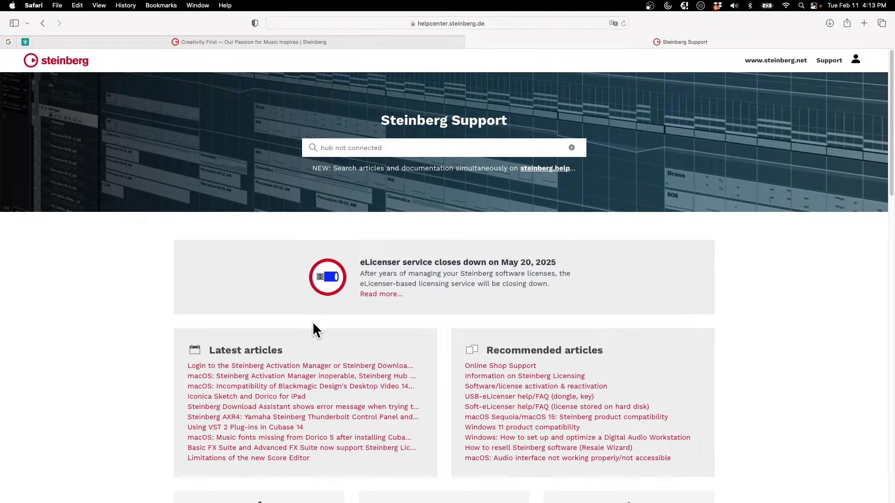
Shorten the support search to "hub" and open the macOS article on the Activation Manager being inoperable and Steinberg Hub content
scroll(314, 325, down, 1)
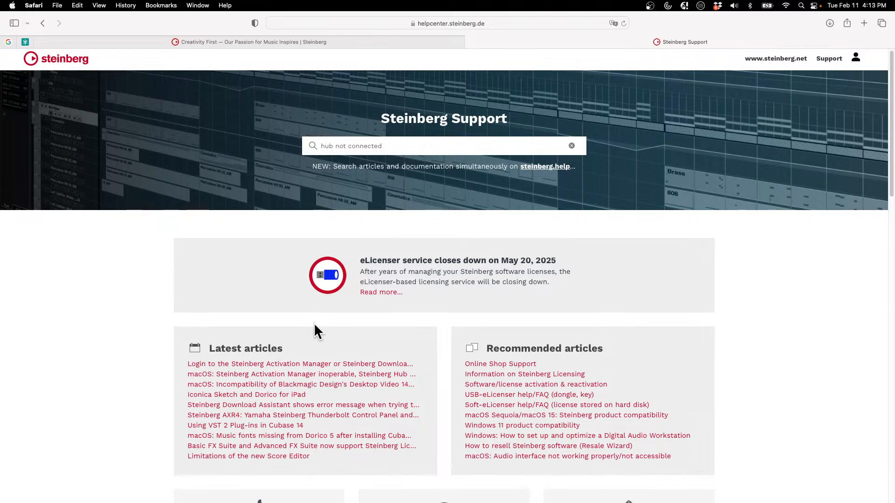
click(353, 146)
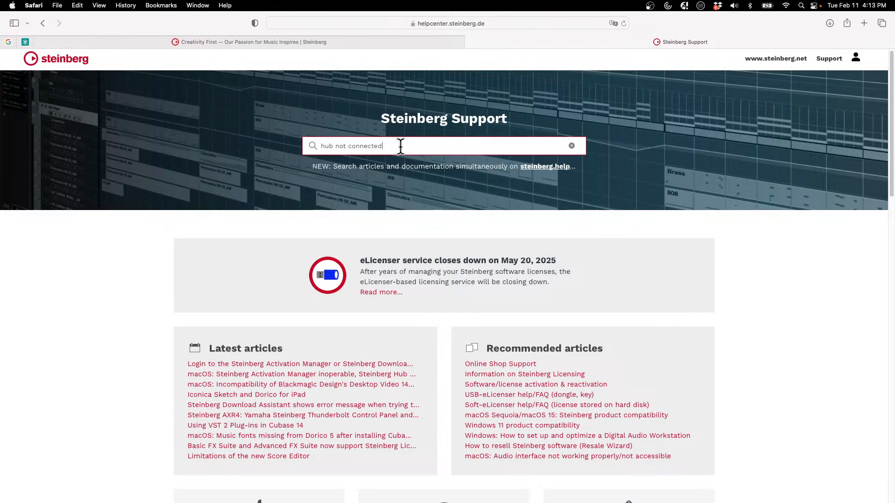
key(BackSpace)
key(BackSpace)
key(BackSpace)
key(BackSpace)
key(BackSpace)
key(BackSpace)
key(BackSpace)
key(BackSpace)
key(BackSpace)
key(BackSpace)
key(BackSpace)
key(BackSpace)
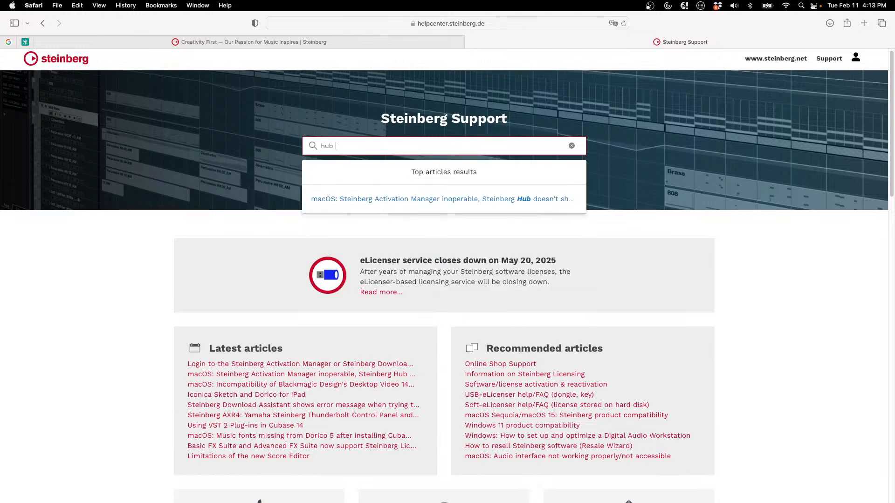
click(513, 198)
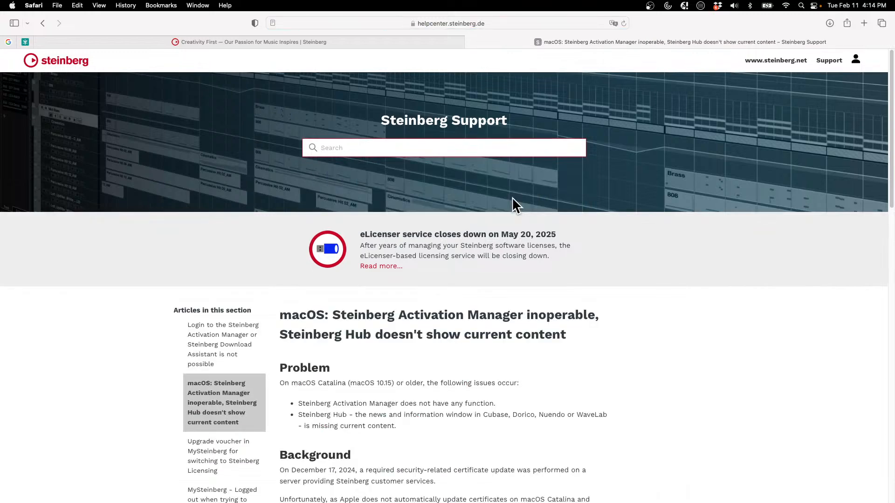
Read the Problem, Background and Workaround sections of the macOS Steinberg Hub article
scroll(524, 286, down, 3)
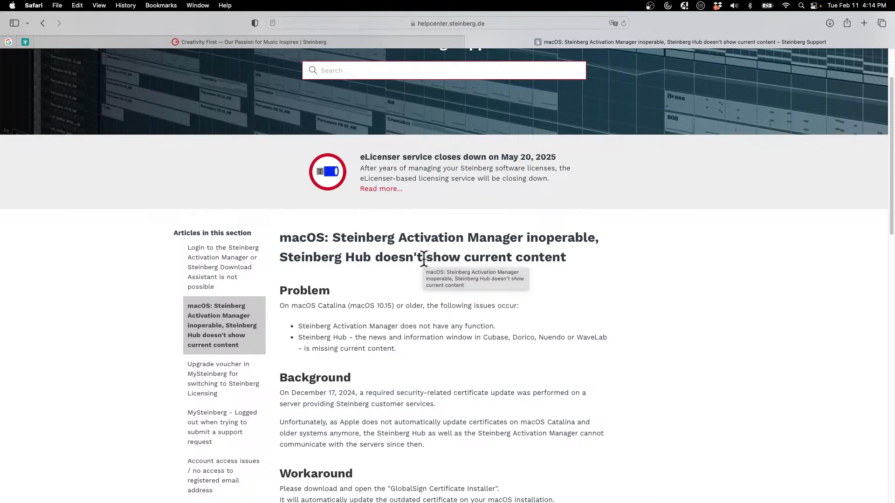
scroll(425, 262, down, 2)
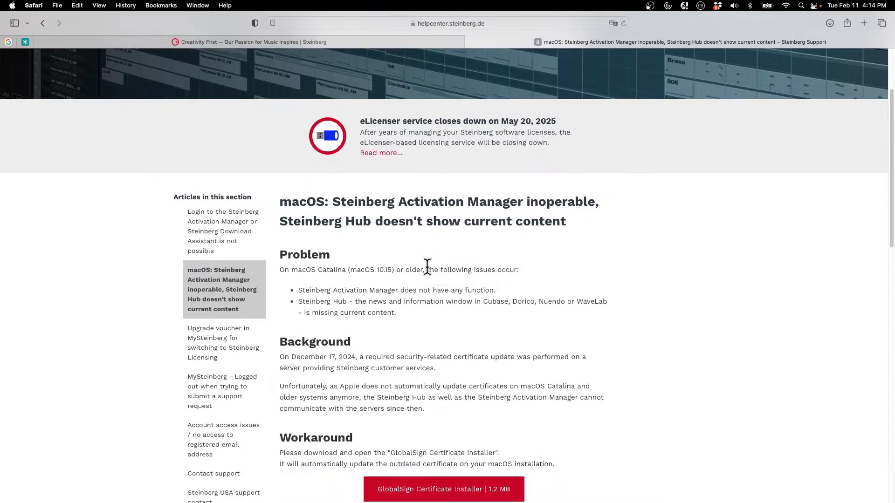
scroll(426, 264, down, 2)
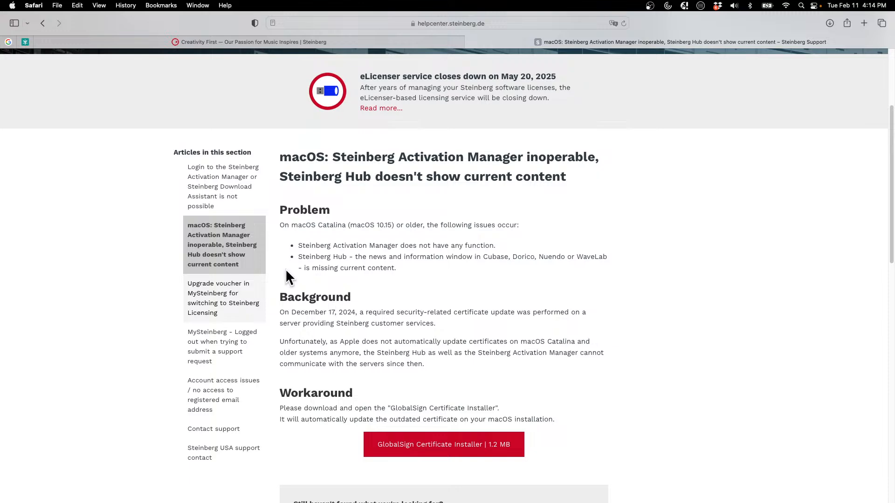
scroll(357, 283, up, 5)
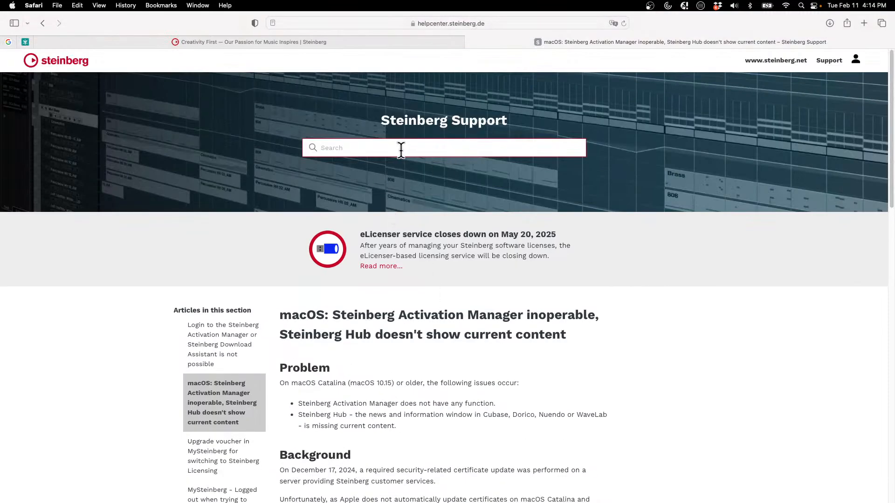
scroll(475, 391, down, 2)
scroll(475, 392, down, 8)
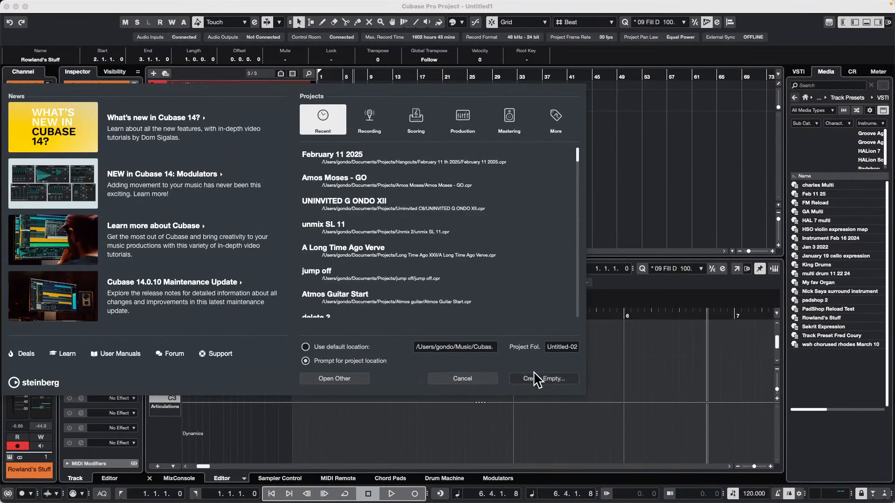
Dismiss the Hub in Cubase, then open and activate the recent project February 11 2025
click(462, 379)
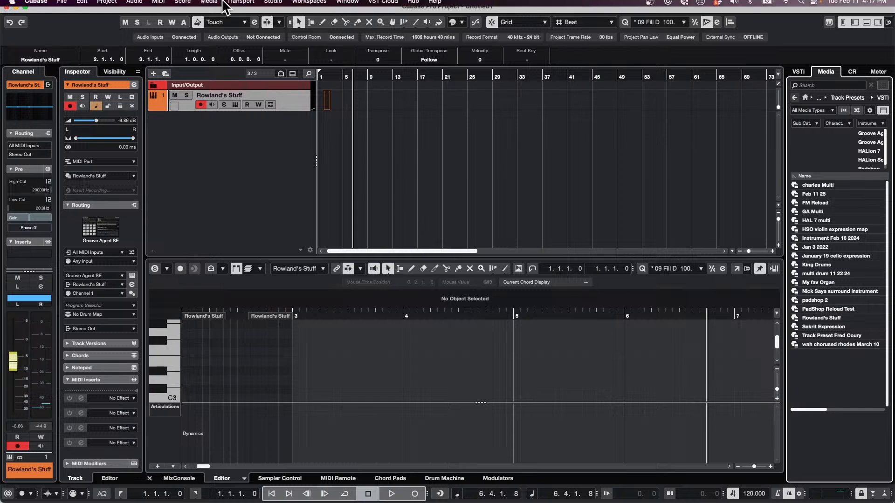
click(66, 4)
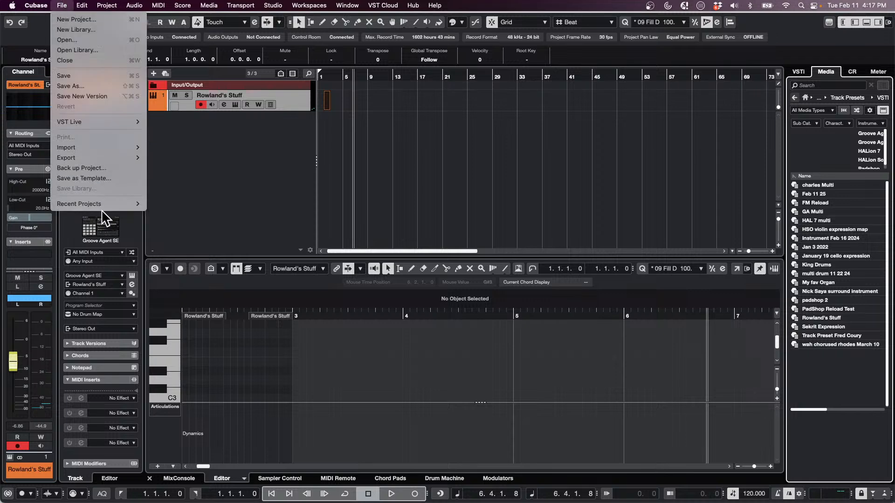
mouse_move(102, 204)
click(219, 196)
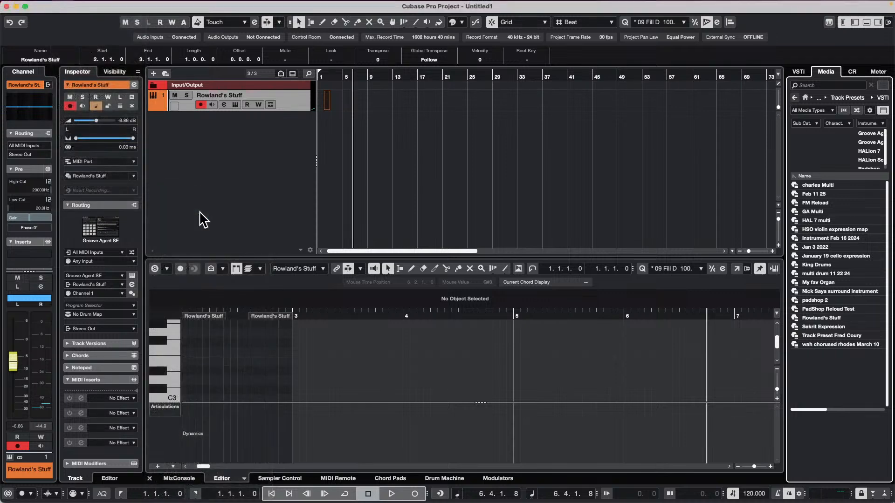
click(508, 170)
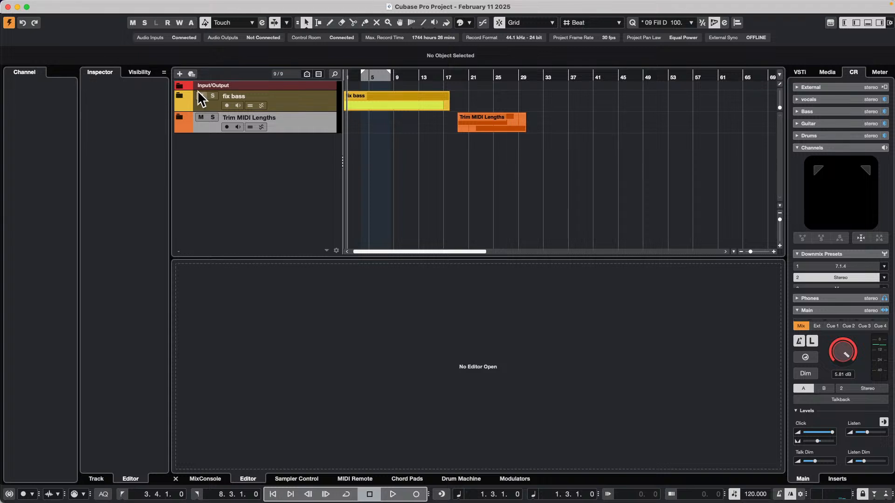
Expand the fix bass folder track and open its Bass MIDI part in the lower-zone Key Editor
click(180, 96)
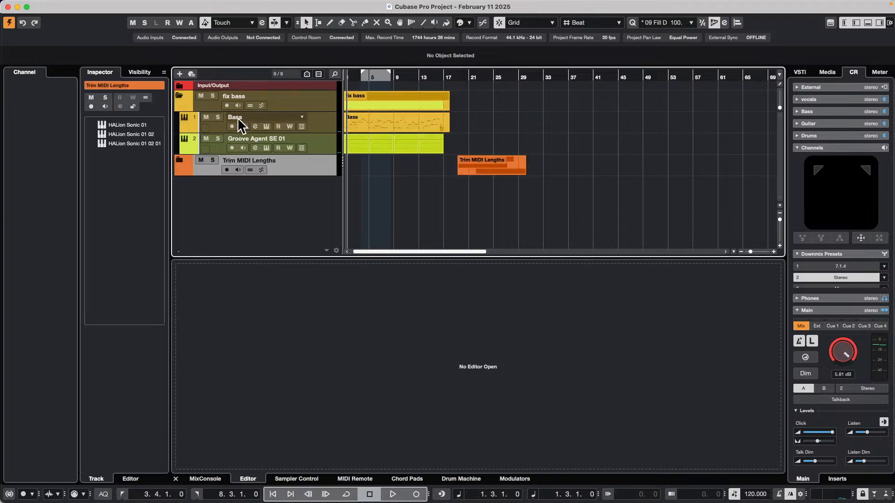
drag(357, 76, 302, 76)
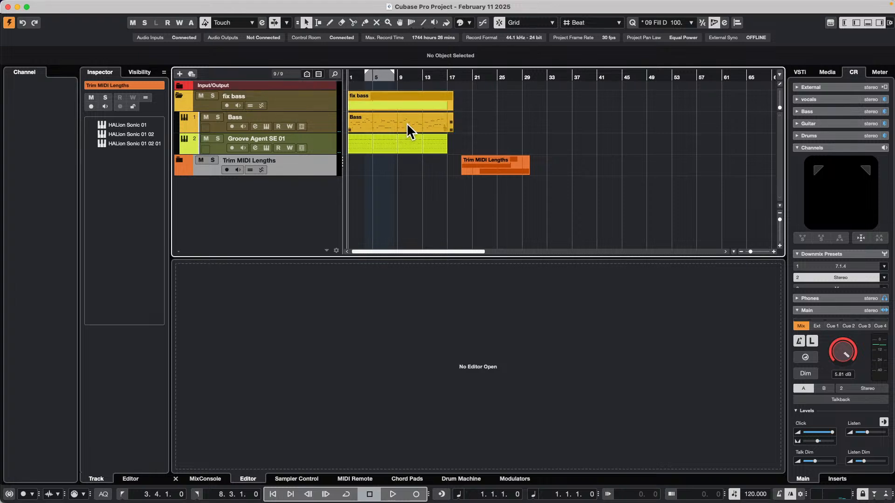
click(361, 124)
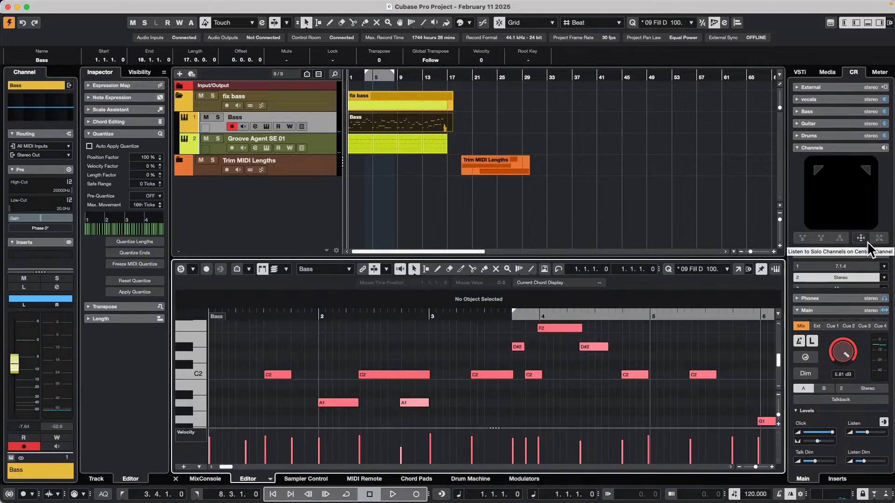
Play back the bass and drum parts, opening the Bass Key Editor in its own window before stopping playback
key(space)
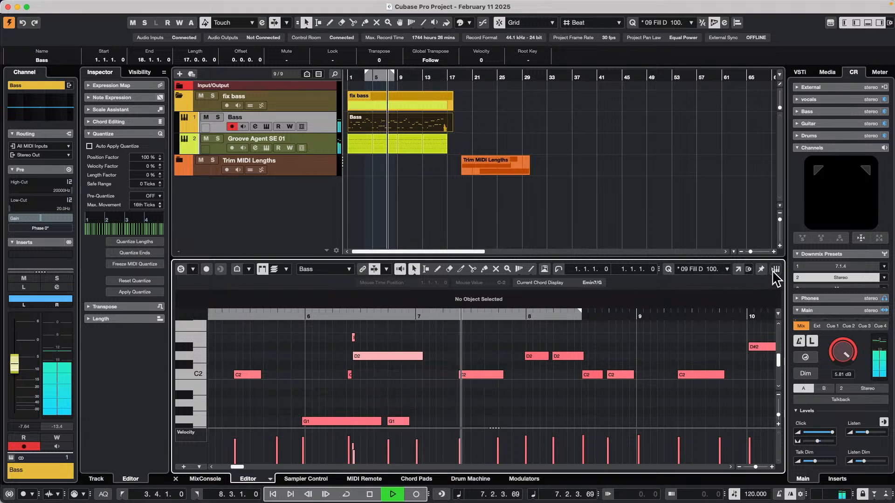
click(738, 269)
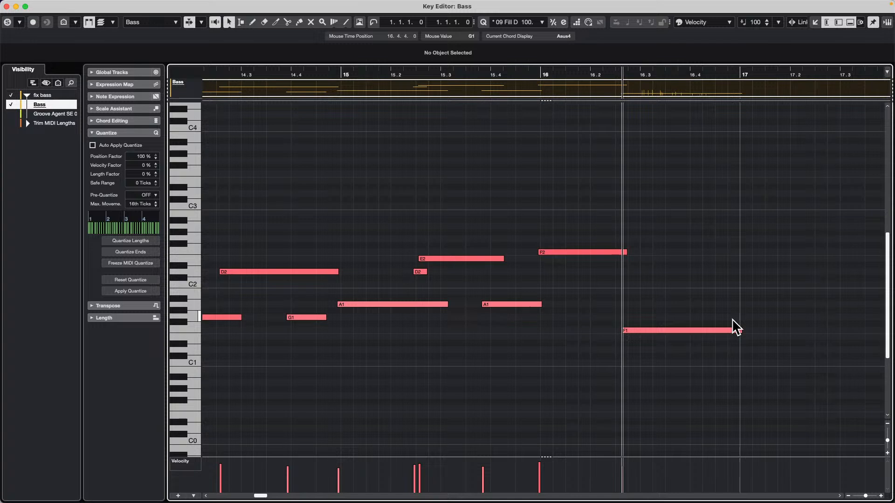
key(space)
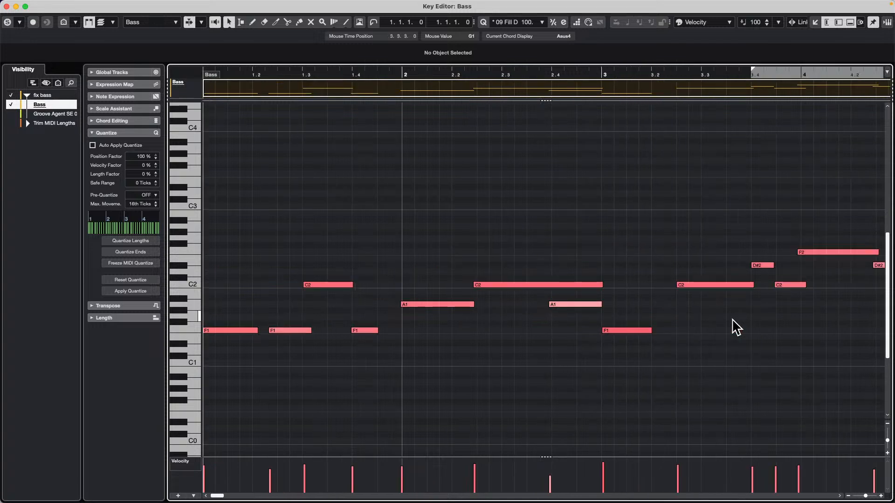
Examine how the note ends and following note starts line up in the opening bars of the Bass part
key(g)
key(g)
key(g)
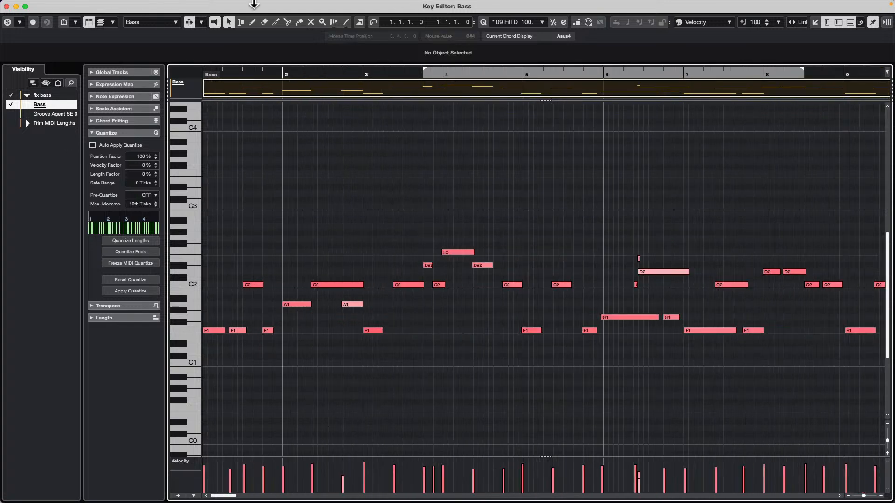
drag(266, 73, 212, 122)
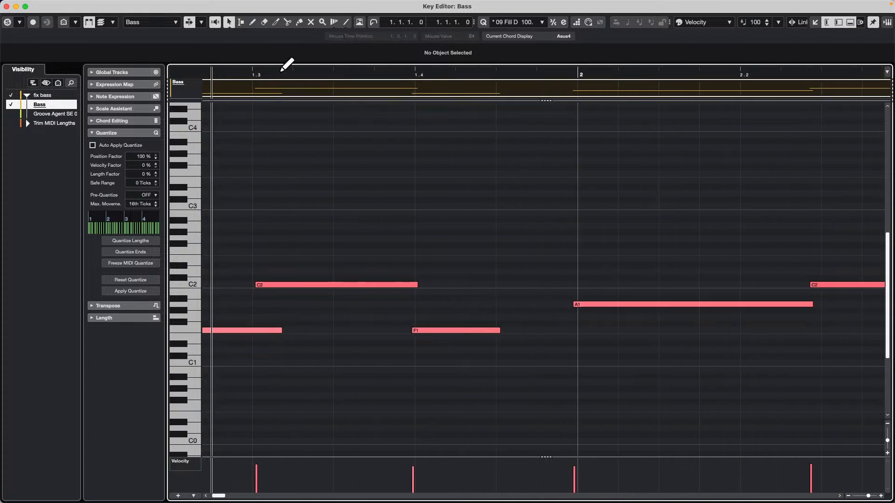
drag(279, 74, 180, 82)
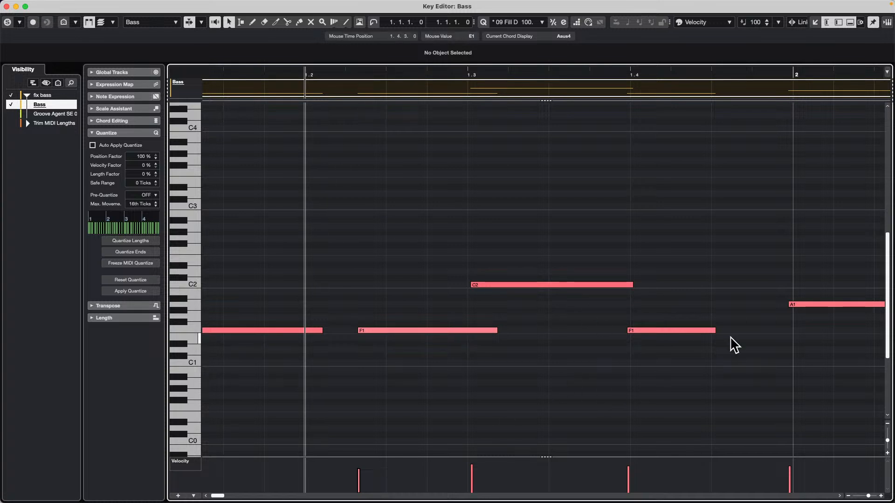
drag(408, 77, 409, 65)
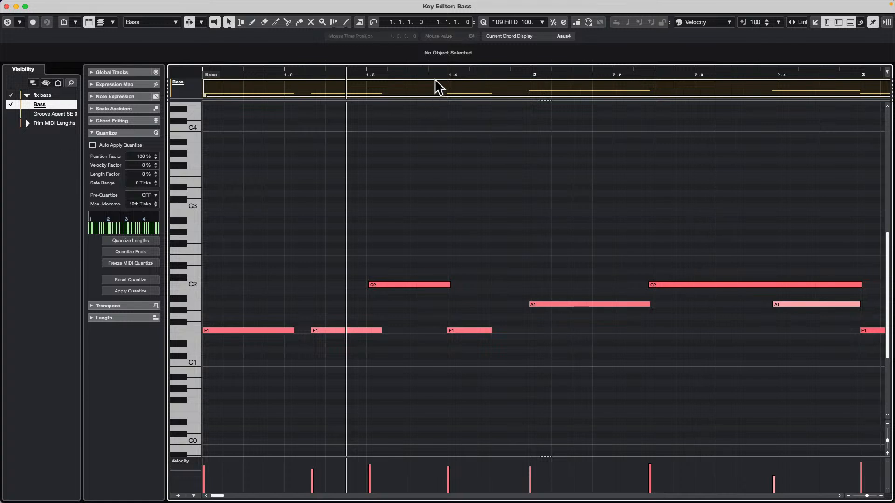
Try restricting the Bass part's polyphony to one voice and undo the restriction
drag(435, 72, 295, 62)
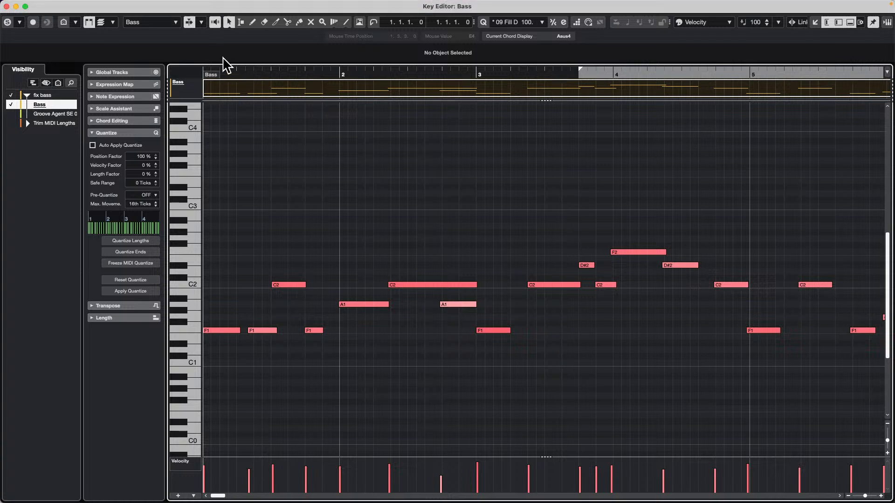
mouse_move(170, 7)
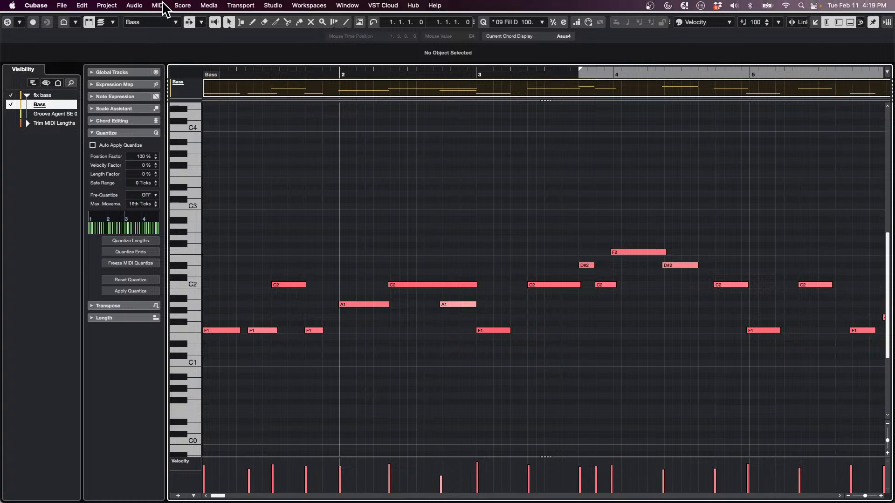
click(159, 5)
mouse_move(205, 167)
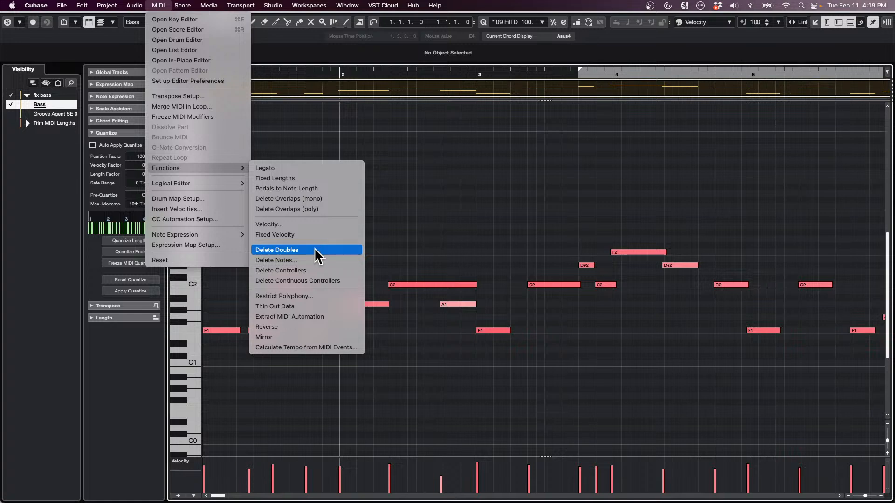
click(321, 296)
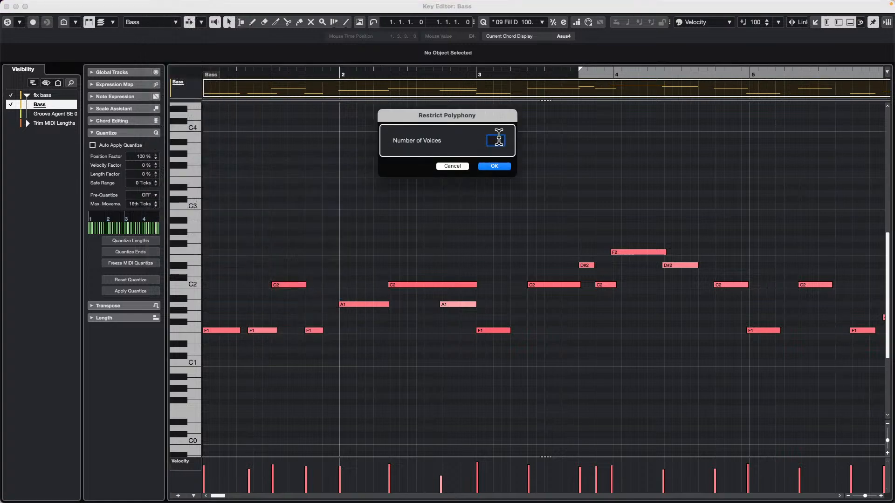
click(494, 166)
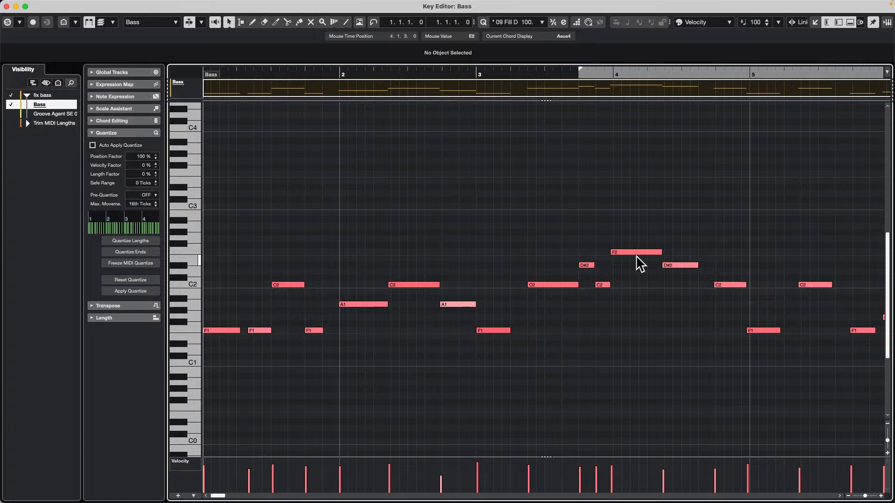
key(super+z)
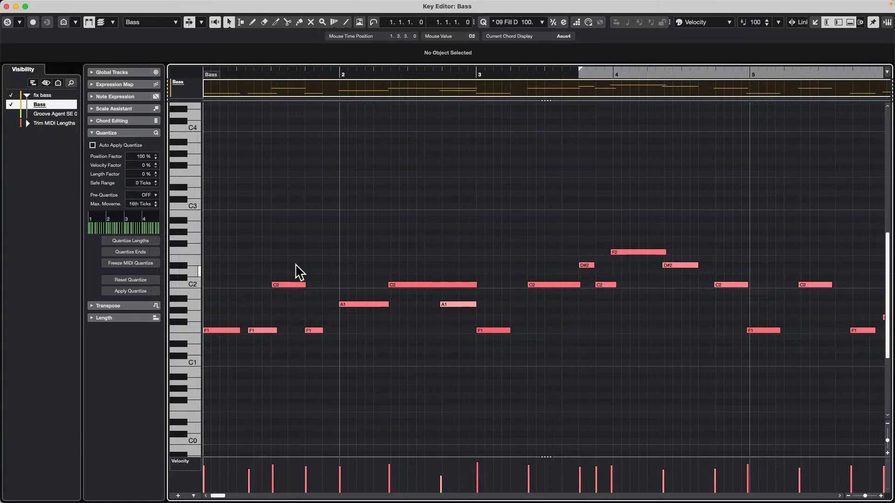
Restrict the polyphony of all notes in the Bass part to 1 voice and deselect them
drag(242, 72, 244, 94)
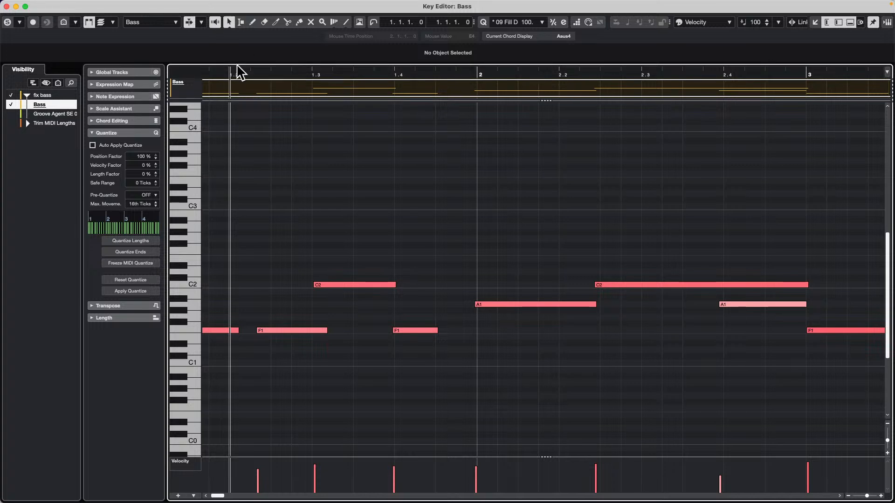
key(super+a)
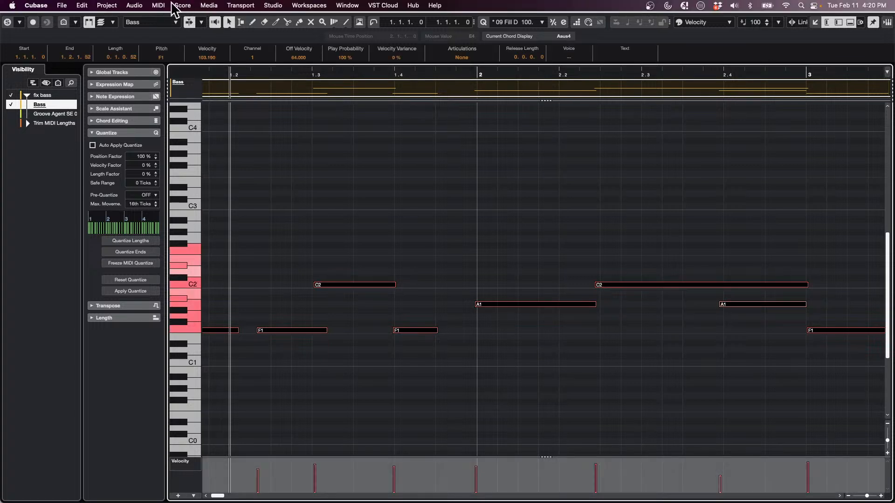
click(159, 5)
mouse_move(242, 168)
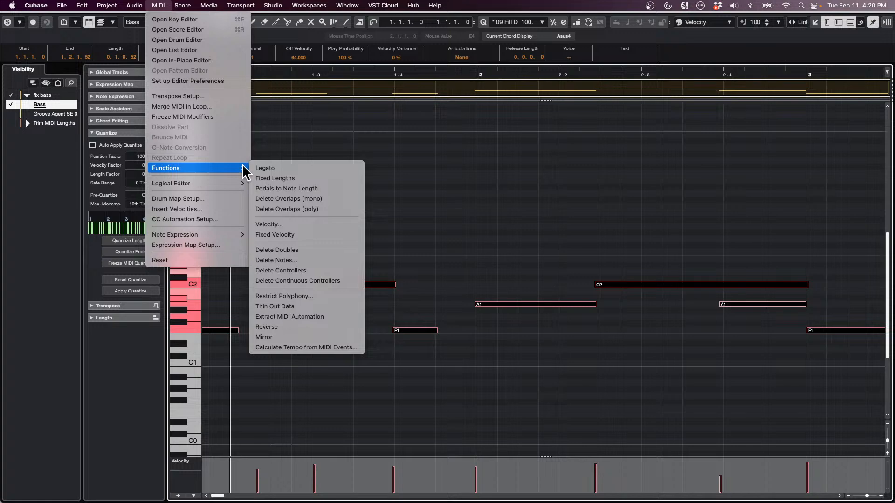
click(322, 297)
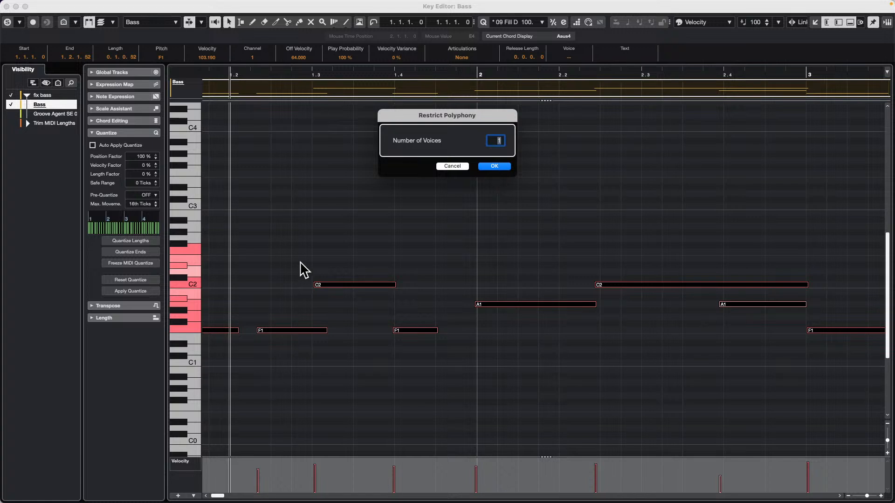
click(503, 168)
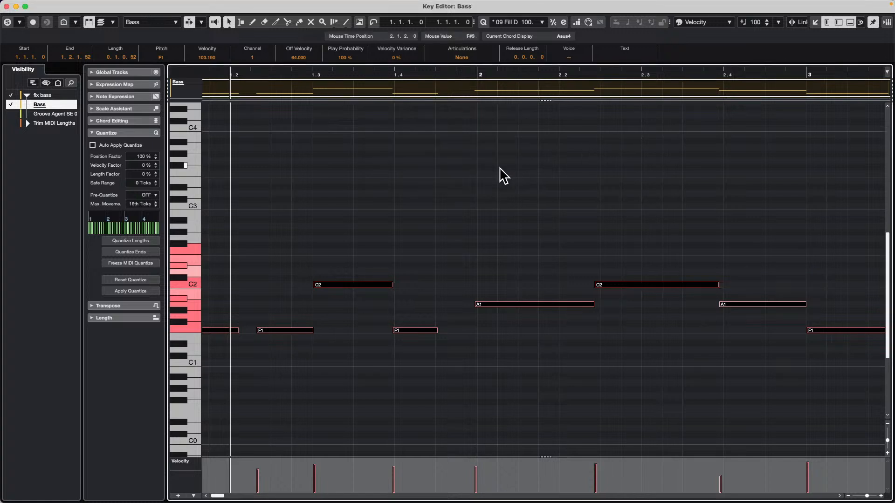
click(473, 207)
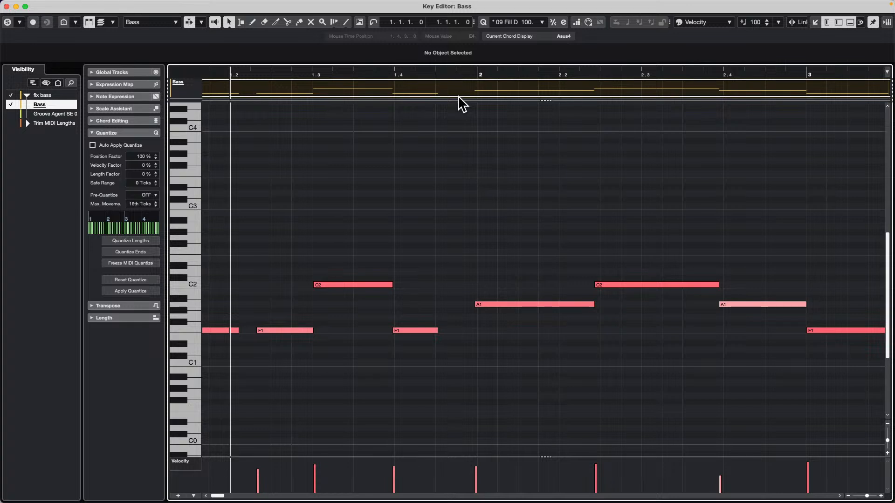
Apply the Legato function to all notes in the Bass part to extend each to the following note
key(g)
key(g)
key(g)
key(g)
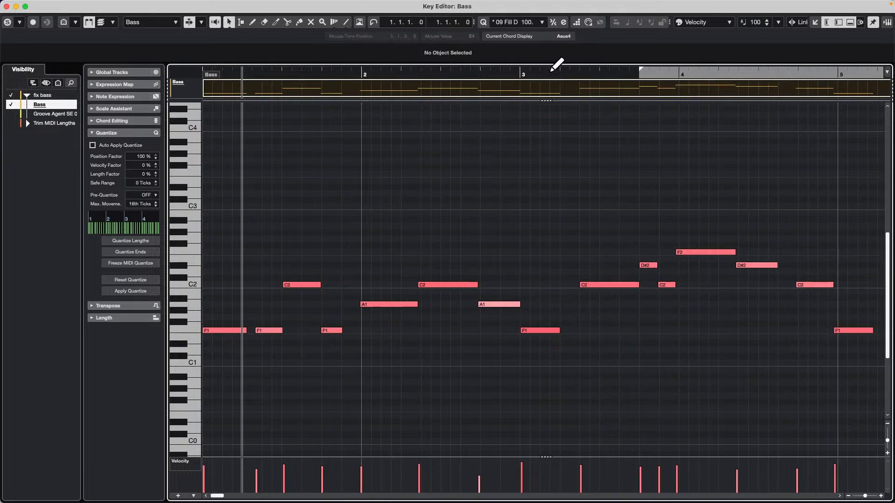
drag(550, 72, 560, 94)
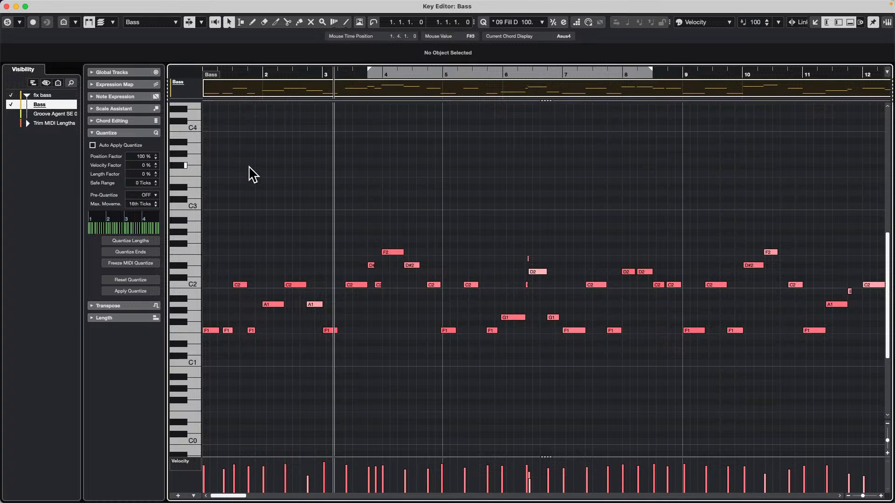
key(super+a)
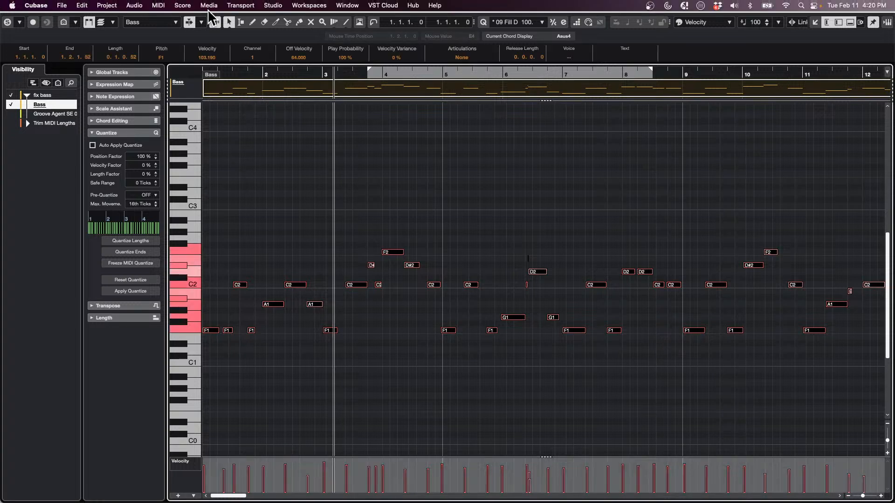
click(159, 5)
mouse_move(194, 170)
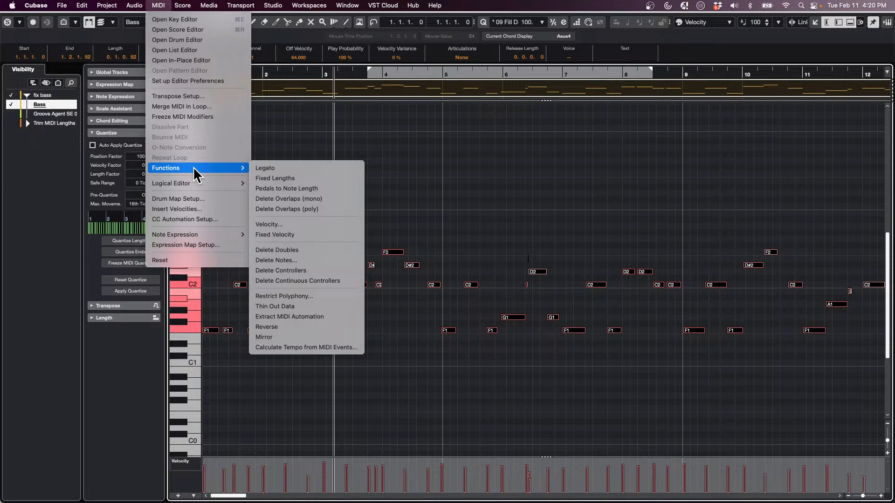
click(293, 171)
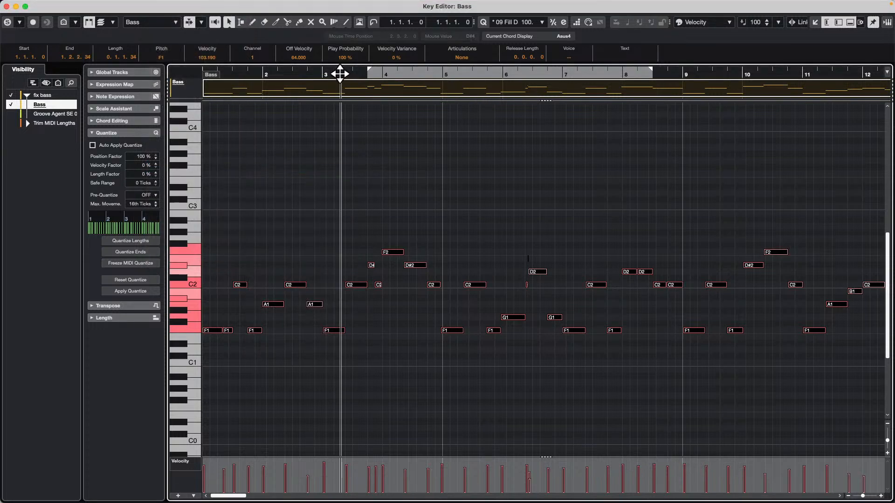
Play back the Bass part from the beginning to hear the legato notes, and stop near bar 16
key(space)
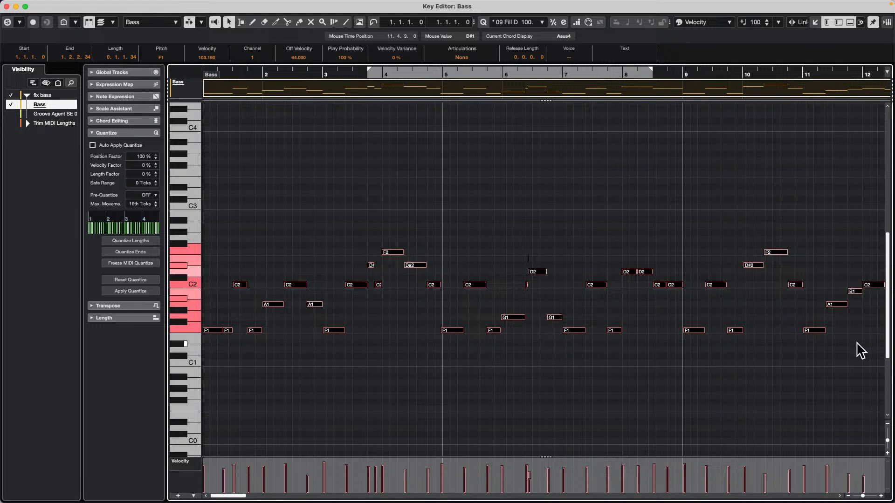
key(space)
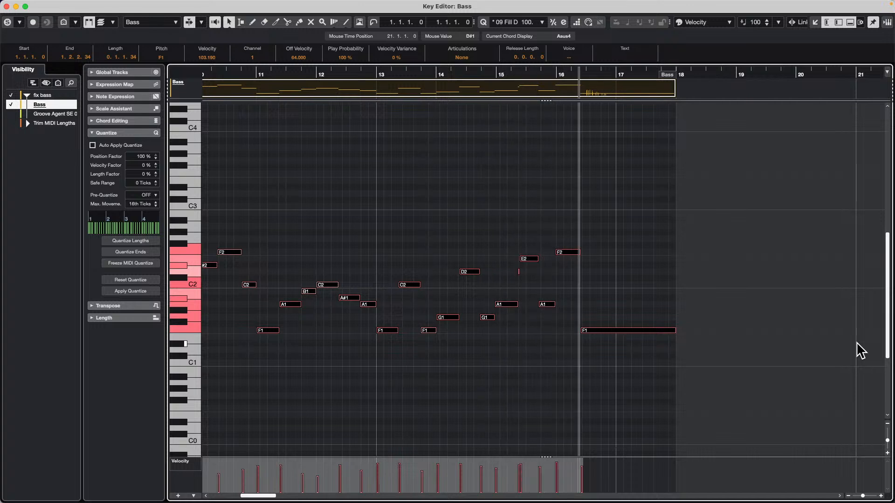
key(space)
Undo the Legato and Restrict Polyphony edits and play back the original Bass notes for comparison
key(super+z)
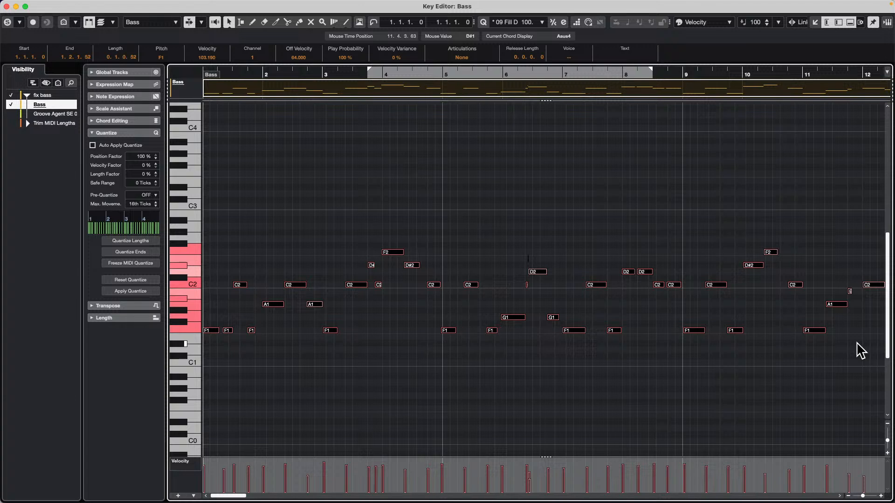
key(super+shift+z)
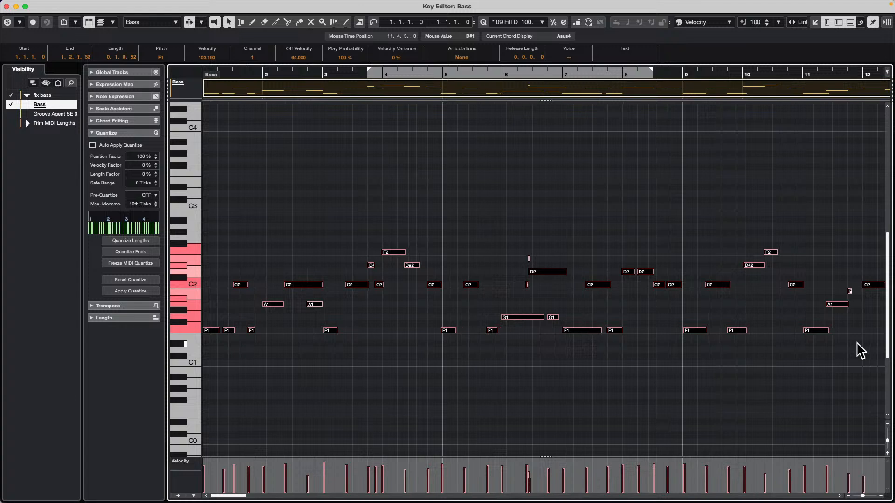
key(space)
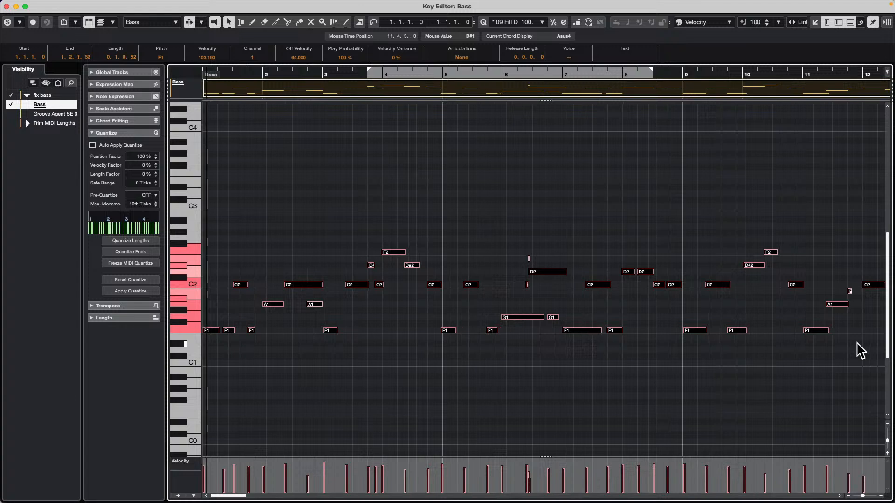
click(431, 204)
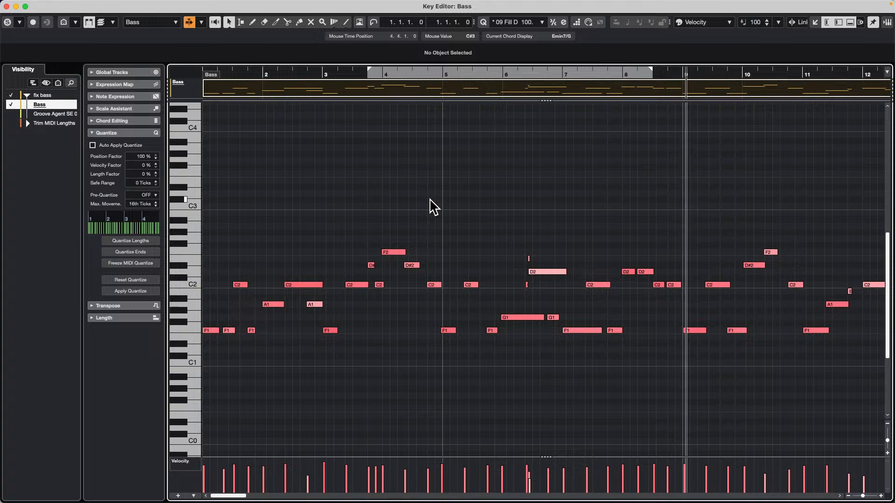
key(space)
key(space)
Redo the Restrict Polyphony and Legato edits and play back the cleaned-up Bass part
key(super+shift+z)
key(super+shift+z)
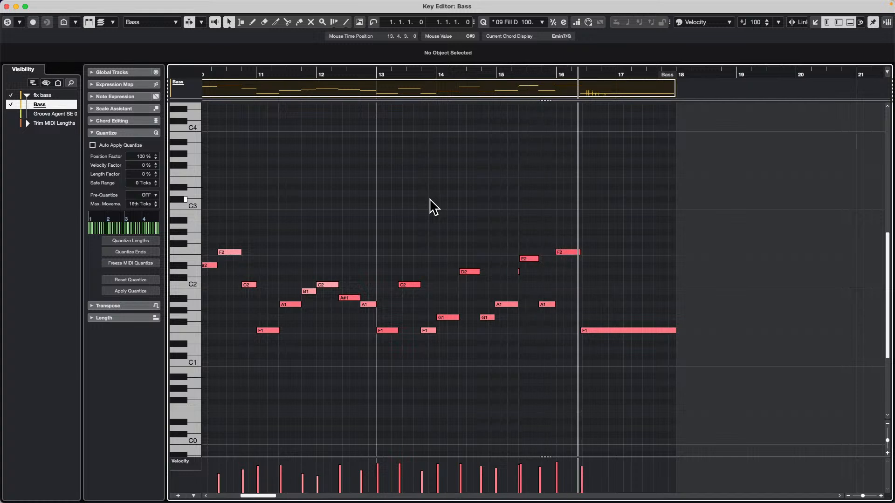
key(space)
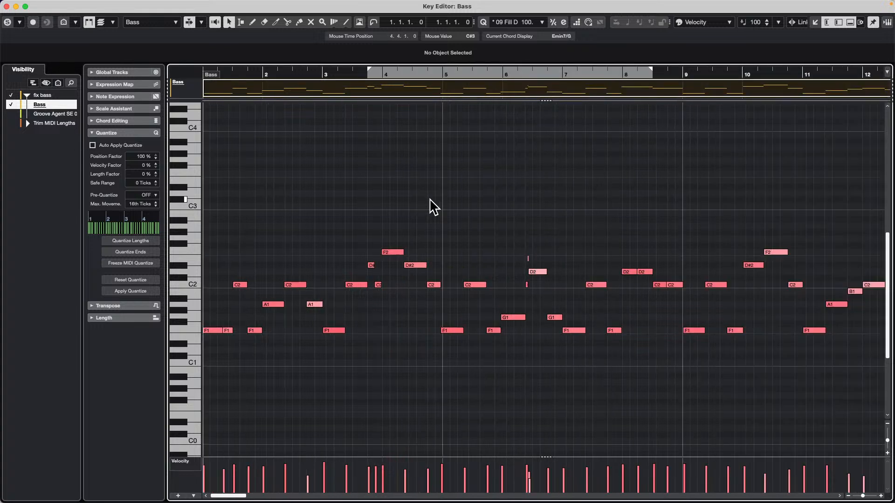
Review the Restrict Polyphony and Legato entries among the MIDI functions used on the Bass part
click(157, 5)
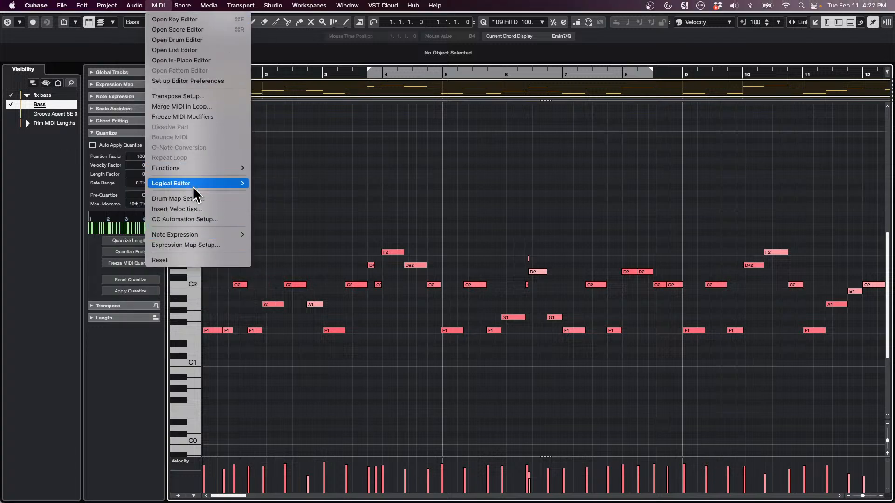
mouse_move(195, 165)
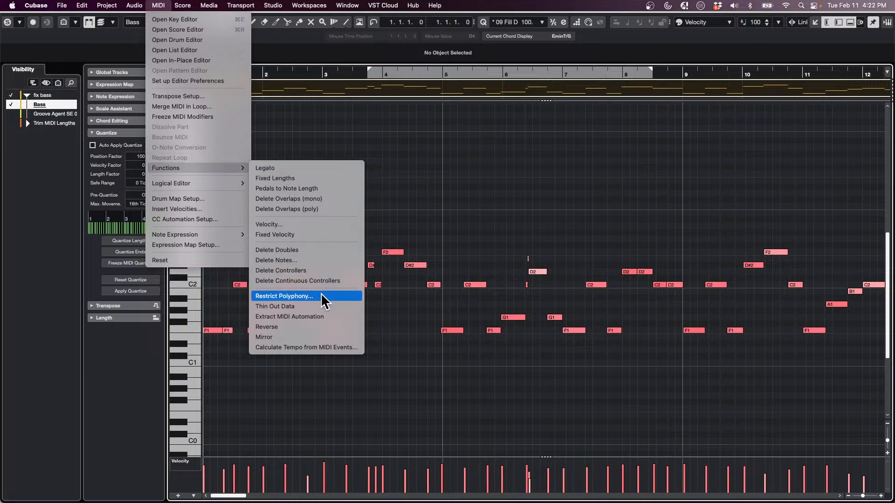
click(323, 168)
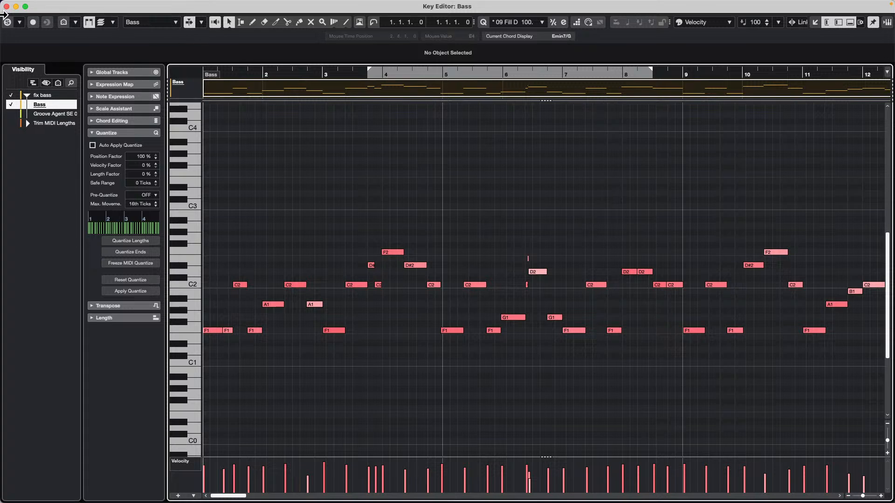
Close the Bass Key Editor window and collapse the fix bass folder in favour of the expanded Trim MIDI Lengths folder
click(7, 6)
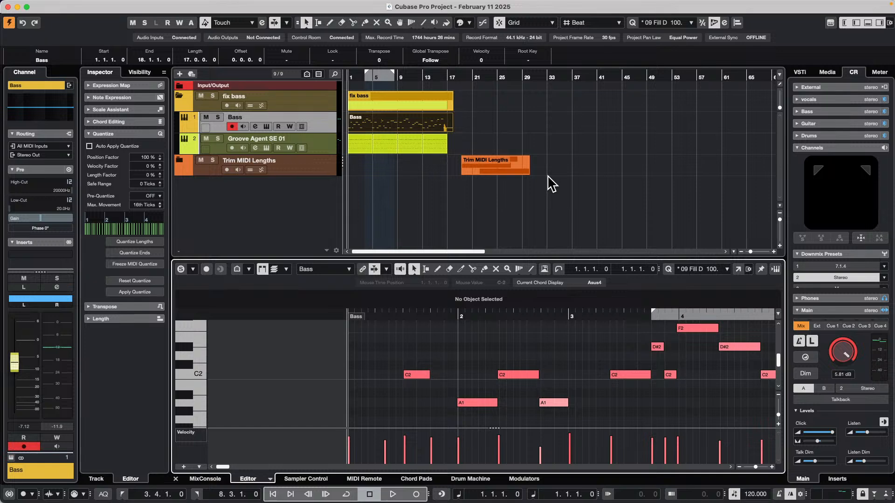
click(180, 92)
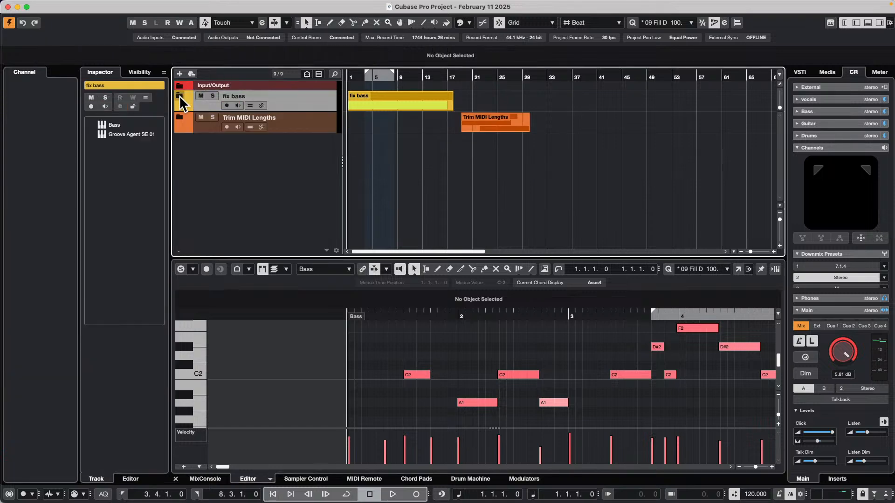
click(181, 117)
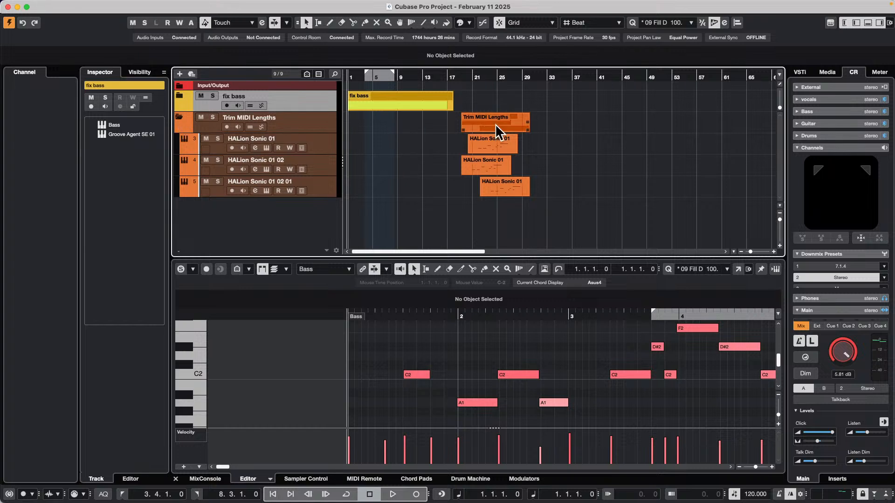
Select the HALion Sonic 01 track and show its MIDI part in the lower-zone editor
click(323, 154)
click(493, 91)
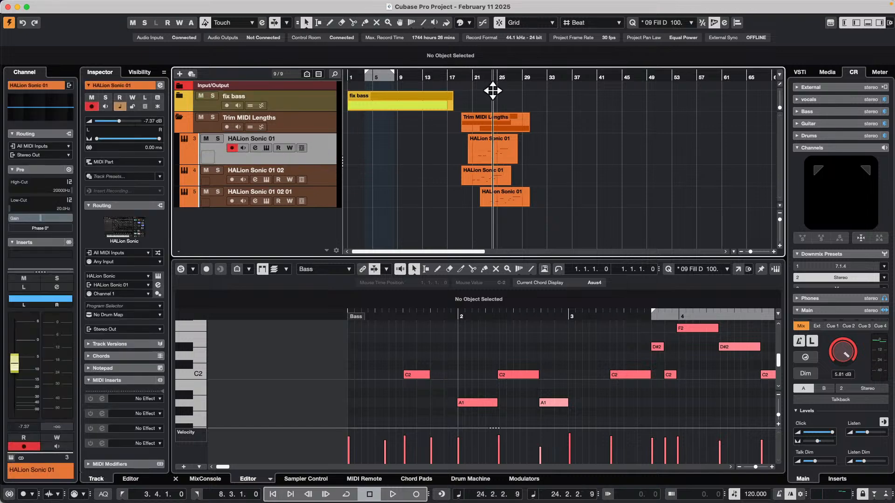
drag(493, 90, 492, 113)
click(468, 150)
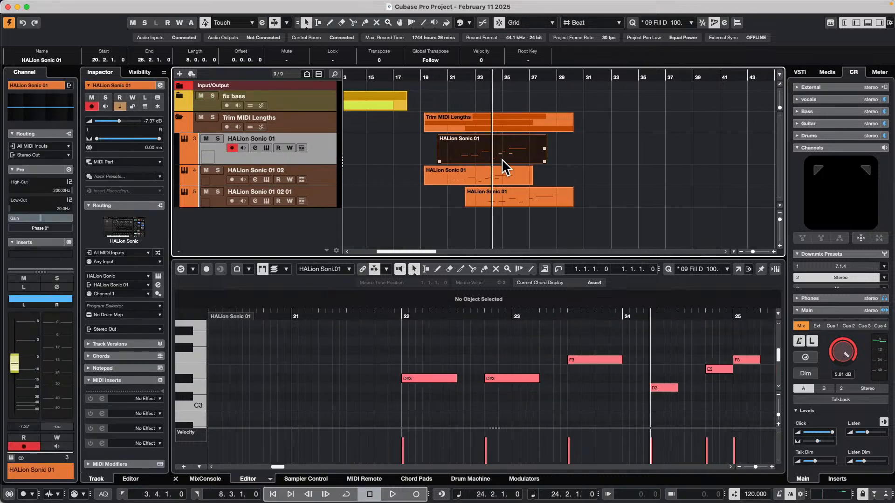
Draw an F#3 note from 22.1.1.0 to 22.3.1.0 above the first D#3 note in the HALion Sonic 01 part
right_click(408, 360)
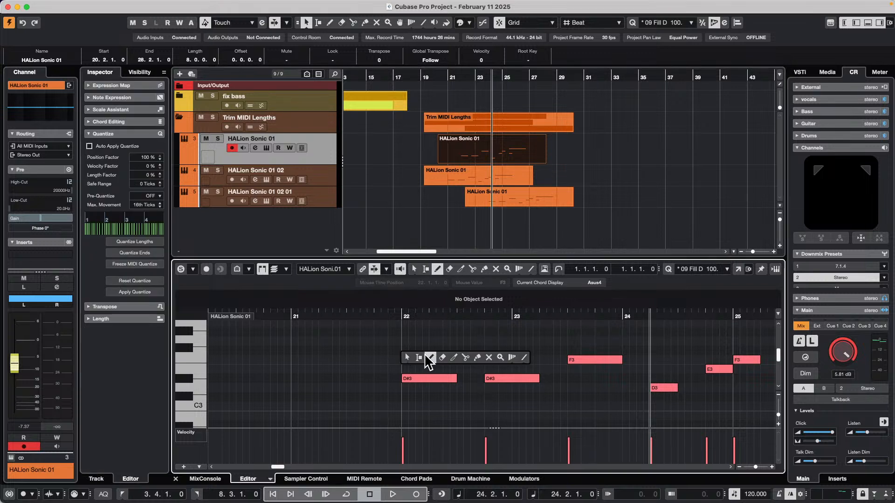
click(429, 358)
mouse_move(402, 351)
mouse_down()
mouse_move(466, 351)
mouse_move(458, 351)
mouse_up()
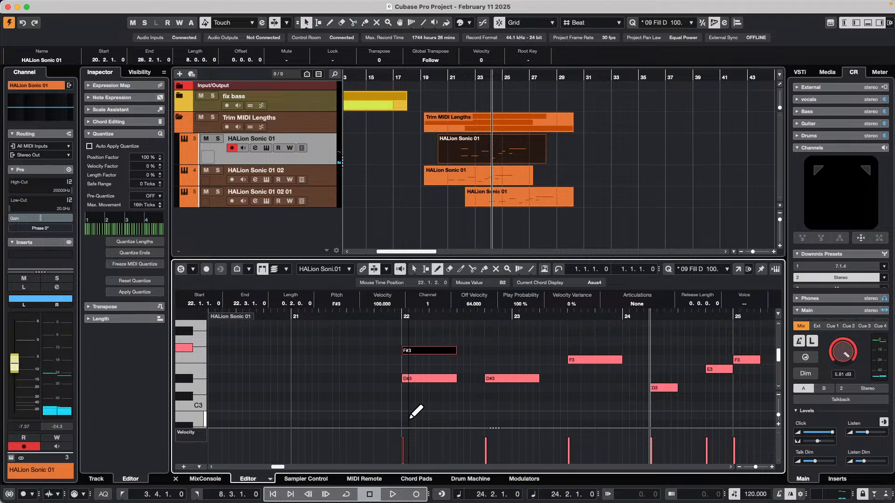
Draw a B2 note from 22.1.2.0 to 22.3.1.0 below the first D#3 note and increase the HALion Sonic 01 track's height
drag(410, 415, 456, 416)
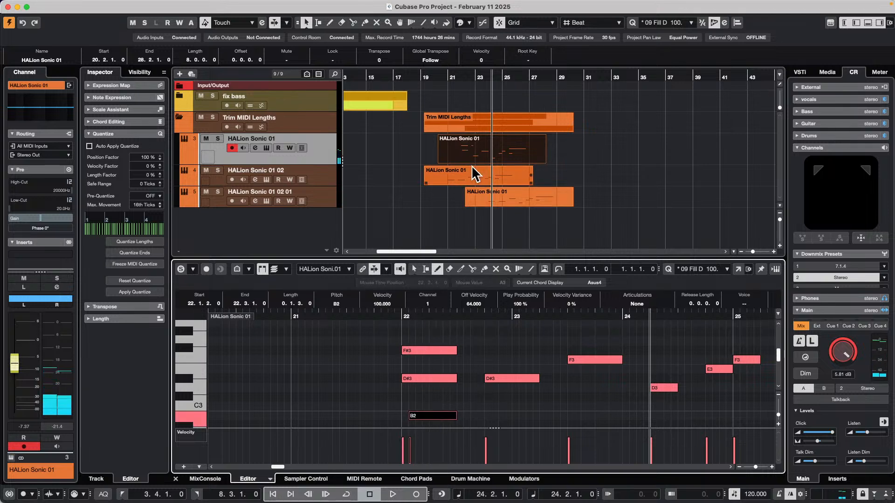
drag(324, 163, 322, 185)
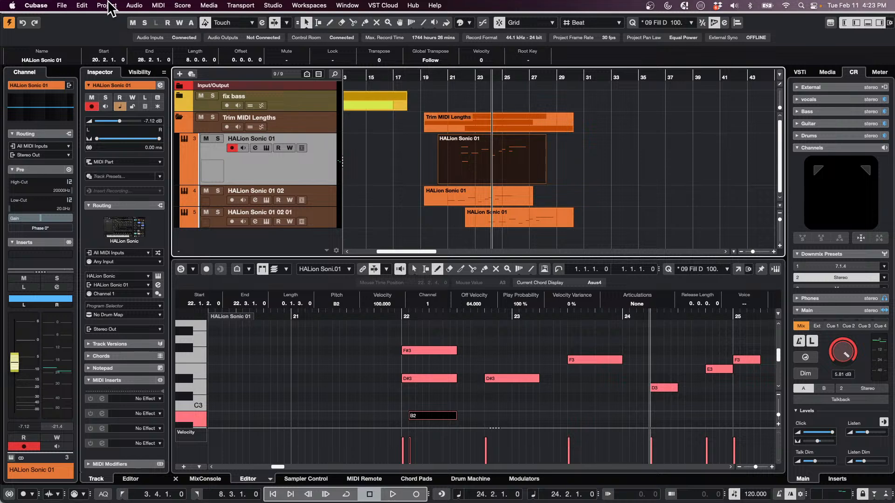
Try the trim events to MIDI notes macro on the selected HALion Sonic 01 part
click(83, 6)
mouse_move(111, 367)
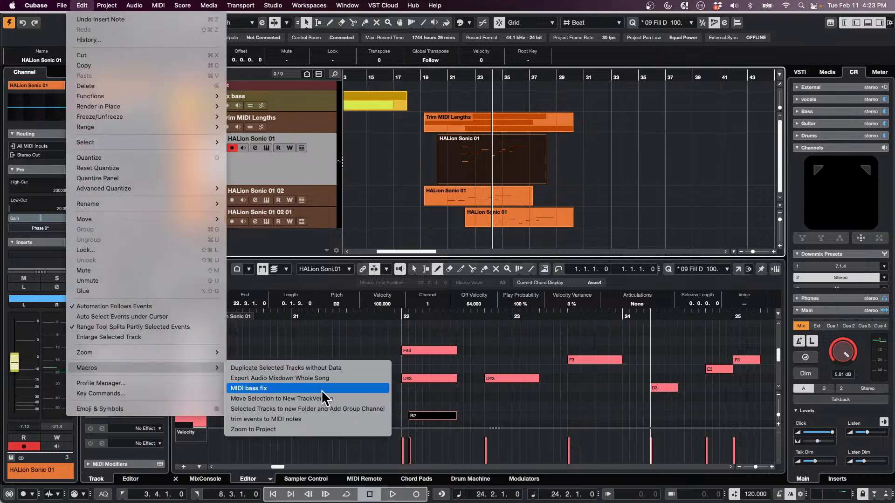
click(321, 419)
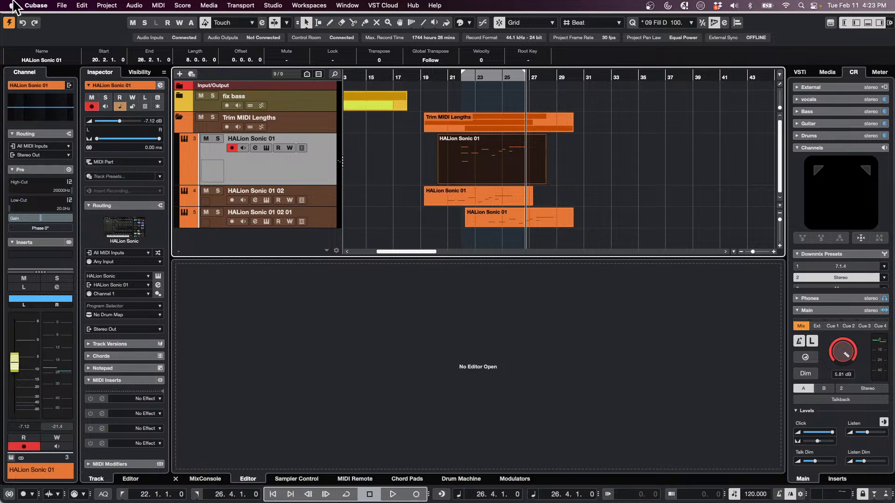
Open the Key Commands window, enlarge it, and display the commands contained in the trim events to MIDI notes macro
click(88, 5)
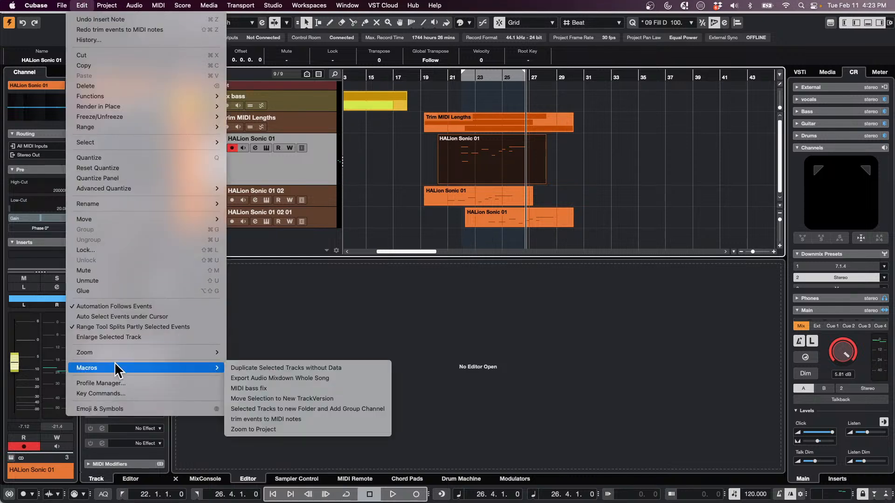
mouse_move(113, 354)
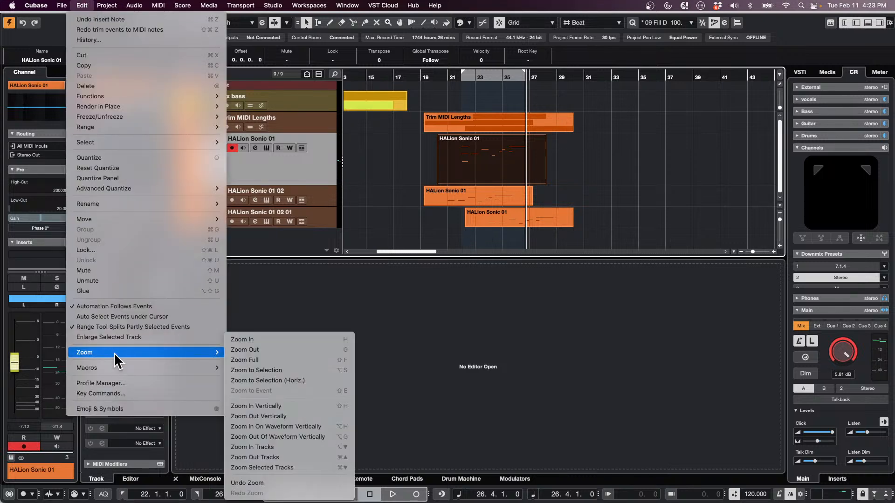
click(125, 394)
drag(206, 196, 157, 20)
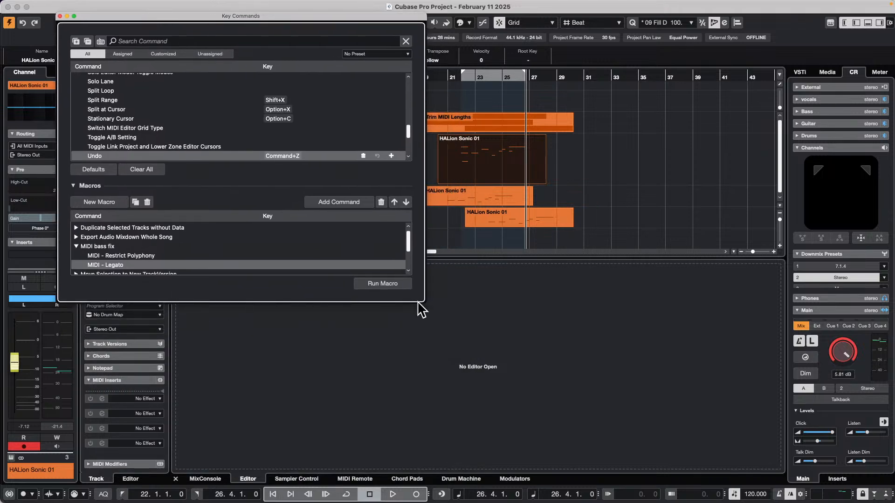
drag(422, 306, 418, 468)
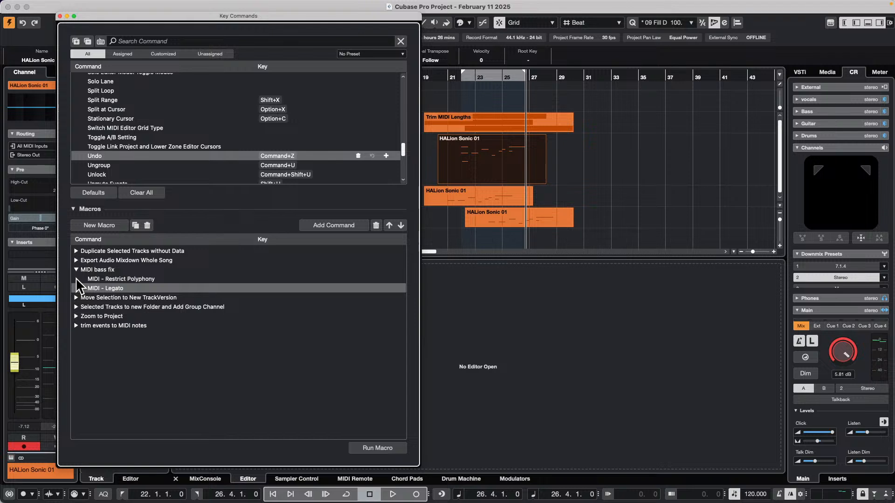
click(75, 270)
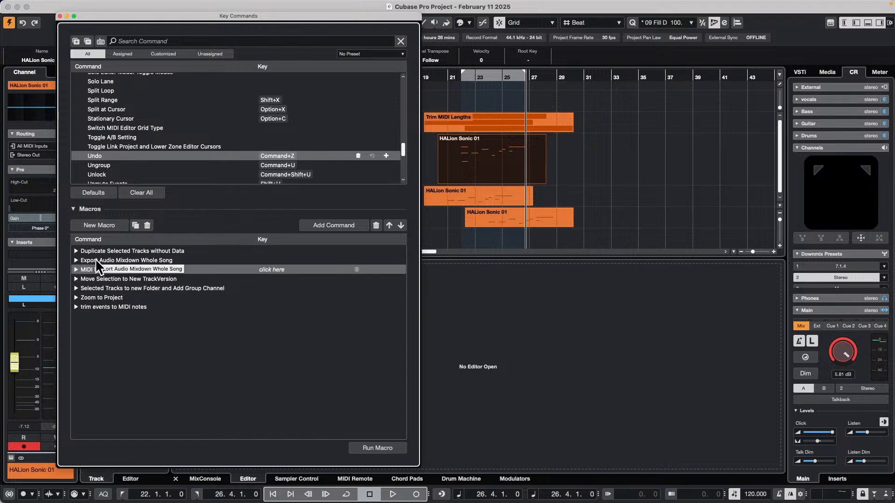
click(77, 307)
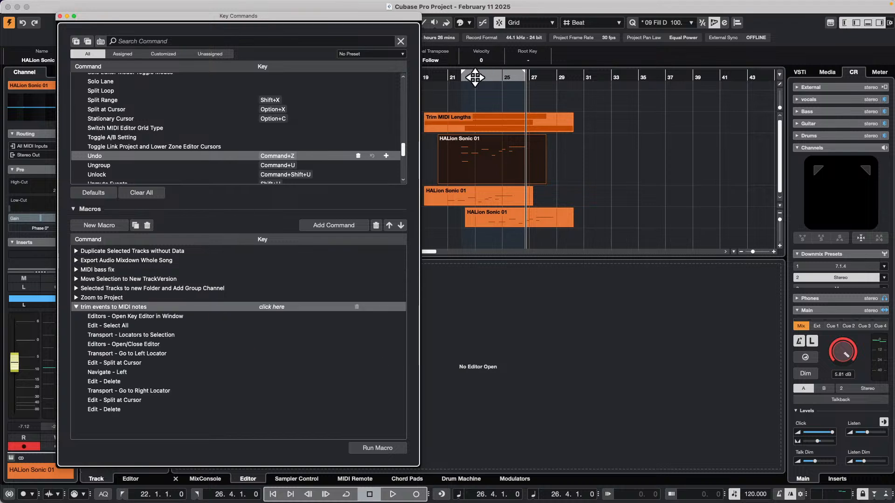
Set the left locator to 19.1.1.0 and the right locator to 30.3.1.0
click(455, 80)
drag(426, 80, 429, 95)
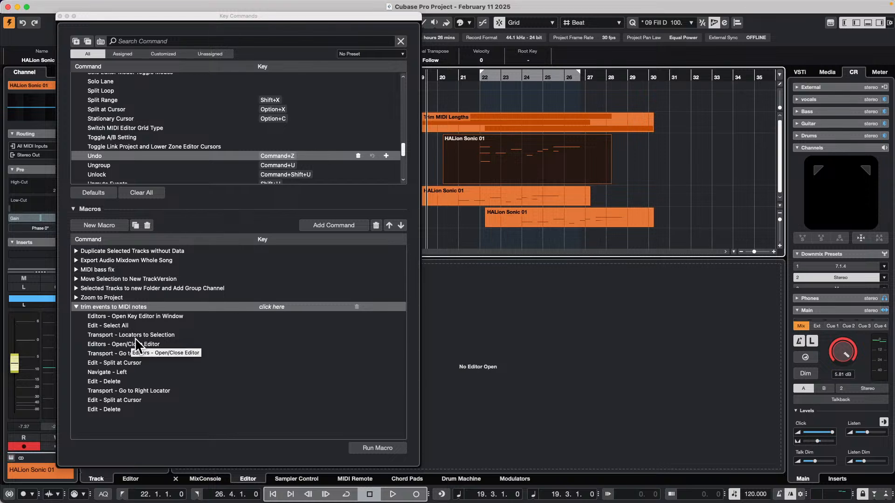
click(516, 197)
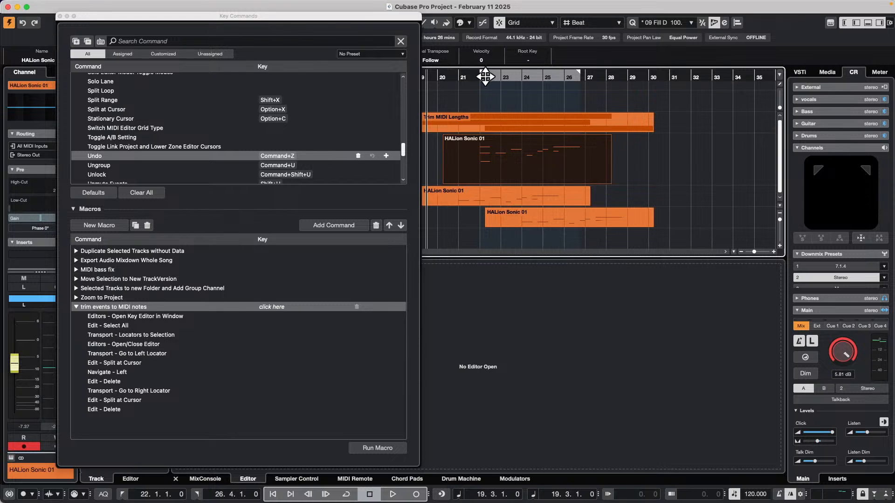
drag(482, 73, 422, 83)
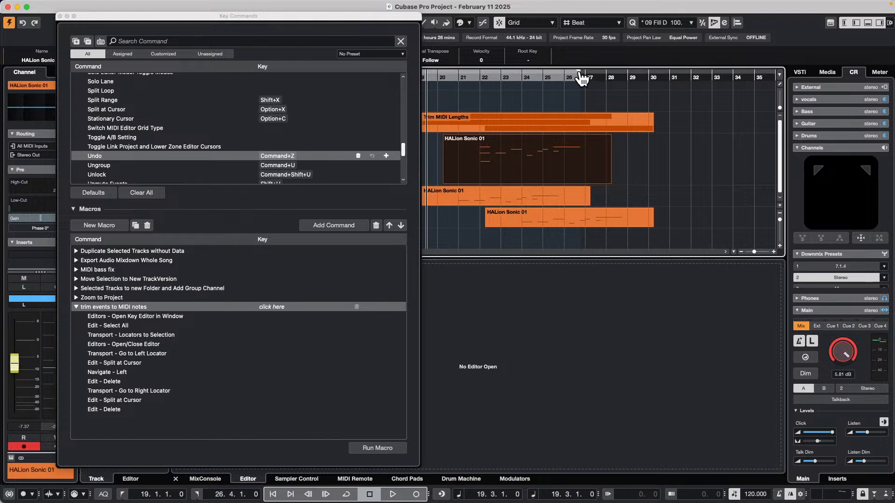
drag(580, 75, 655, 75)
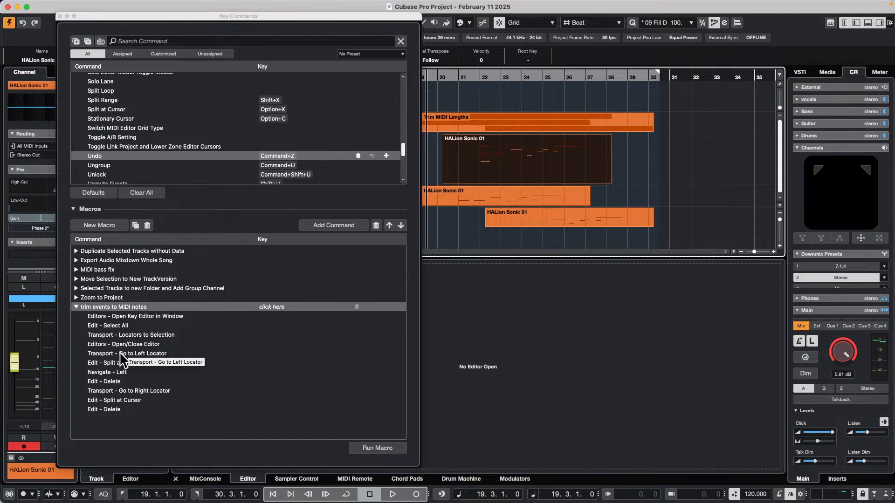
Trim the HALion Sonic 01 track's part to its notes by running the trim events to MIDI notes macro from Key Commands
click(470, 147)
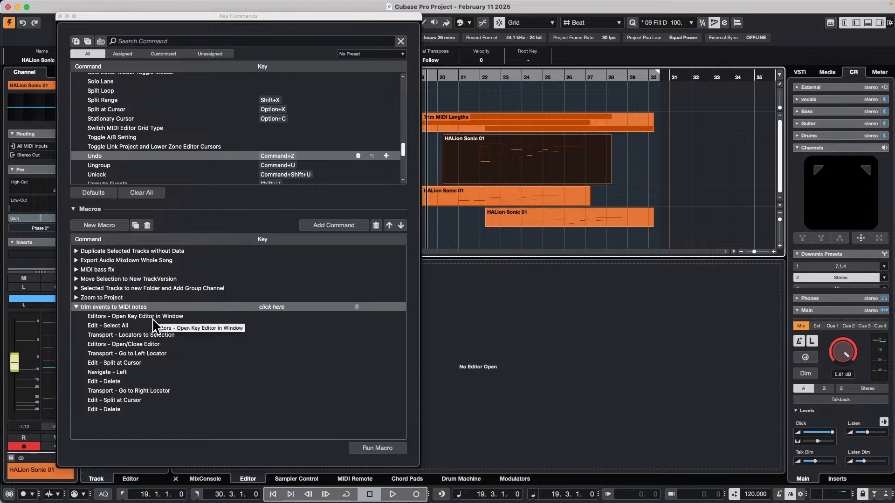
click(106, 309)
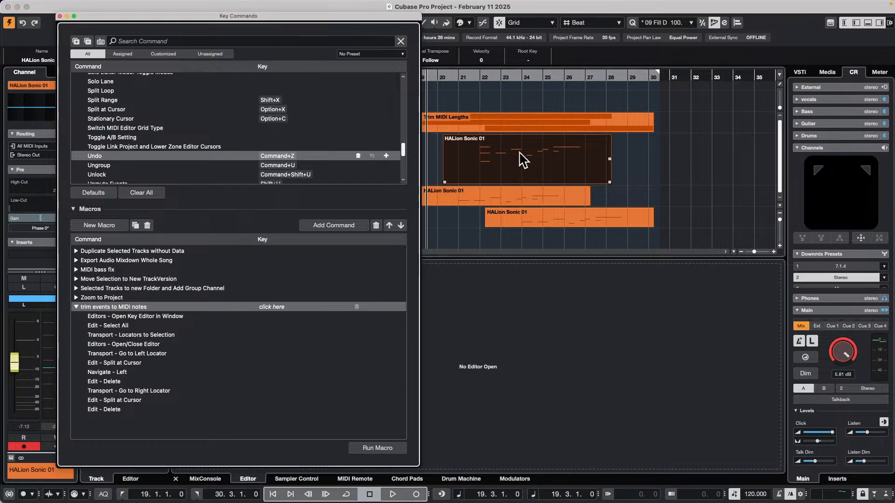
click(372, 446)
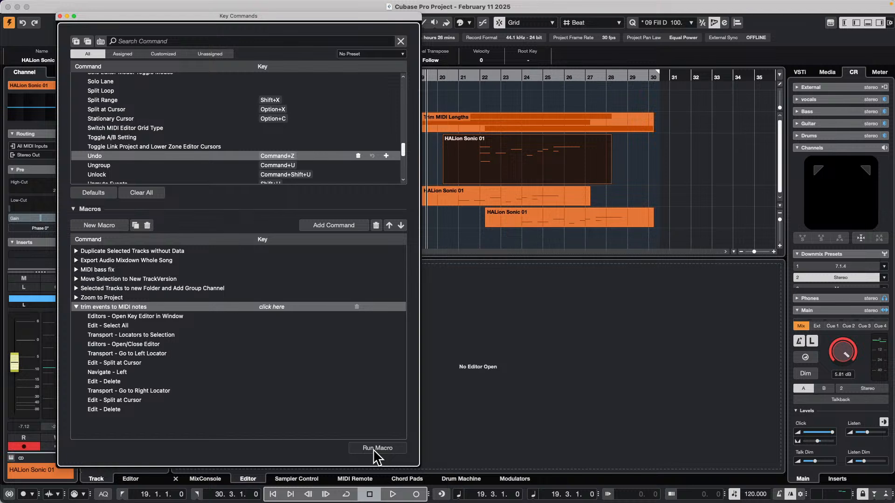
click(668, 154)
click(538, 161)
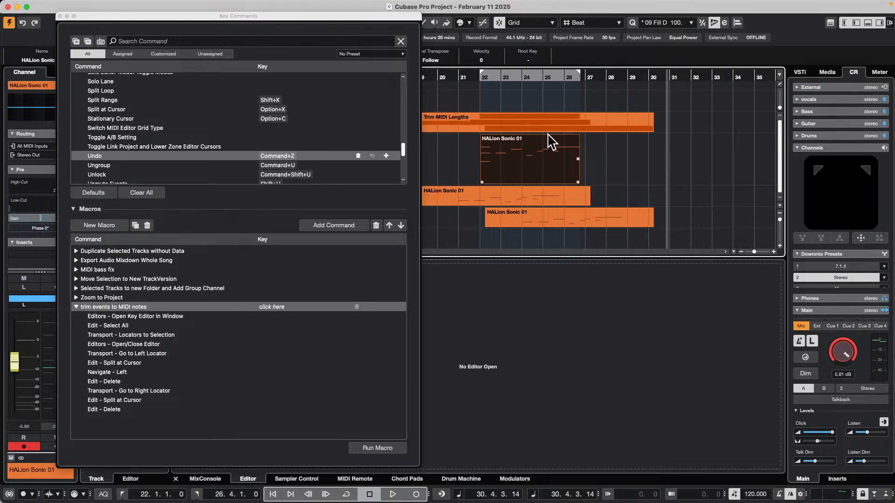
Run the trim events to MIDI notes macro on the HALion Sonic 01 02 01 part and the HALion Sonic 01 02 part
click(534, 213)
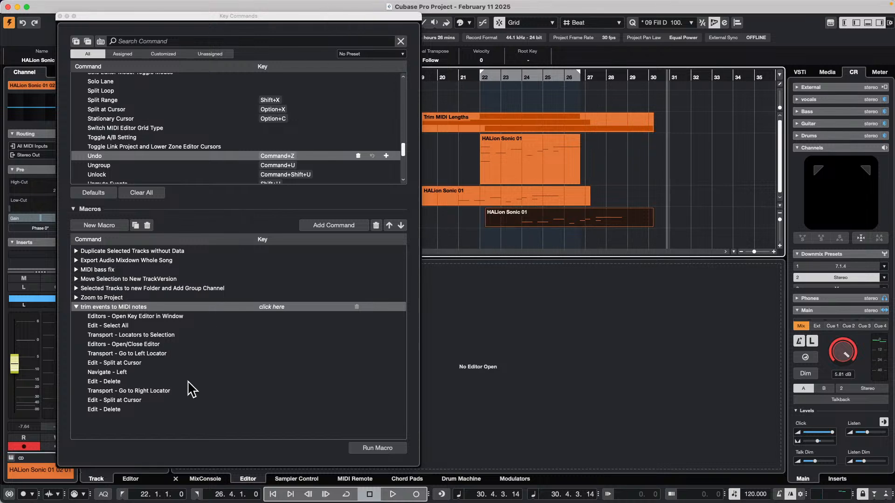
click(378, 448)
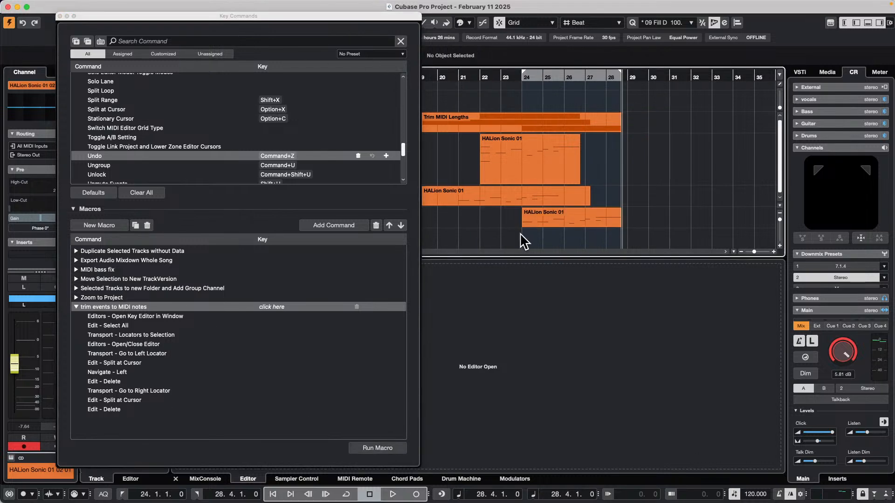
click(485, 197)
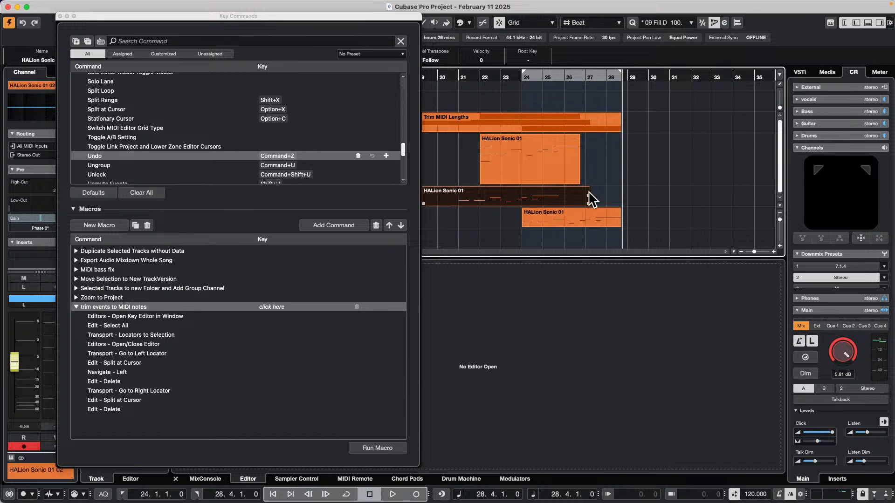
click(368, 447)
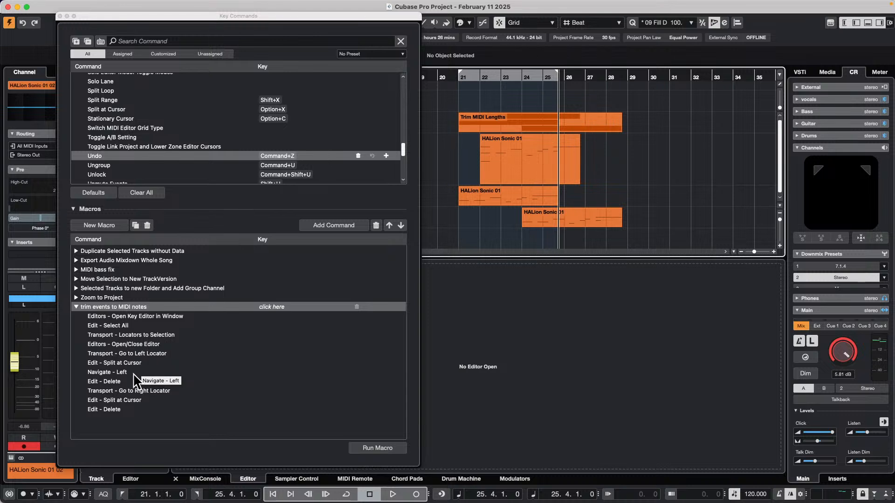
click(487, 153)
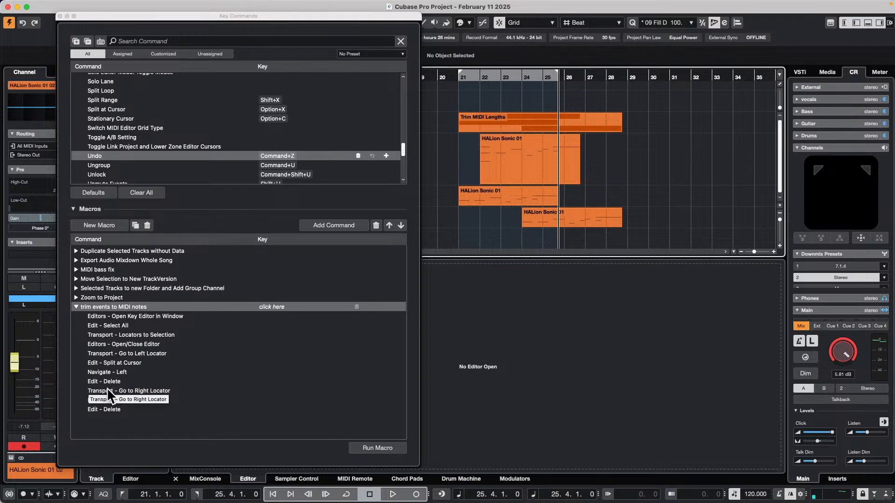
click(554, 137)
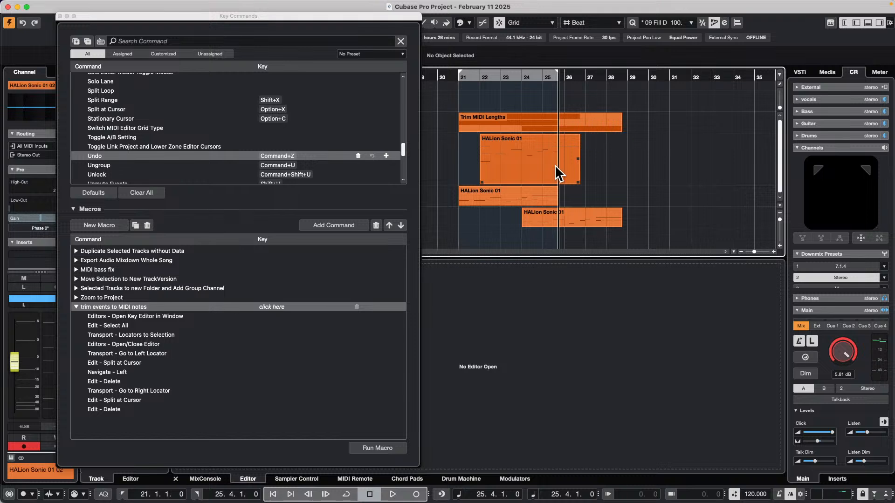
click(606, 172)
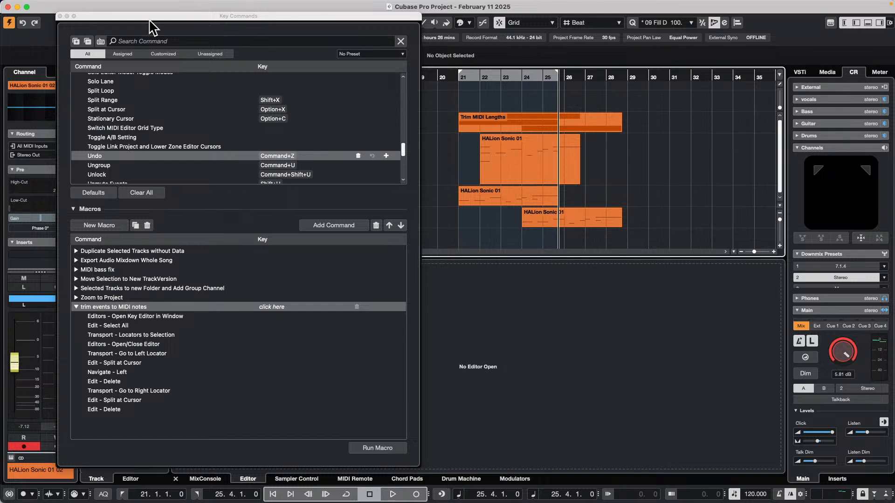
Close the Key Commands window and add one Groove Agent SE instrument track below HALion Sonic 01 02, routed to Stereo Out
click(59, 16)
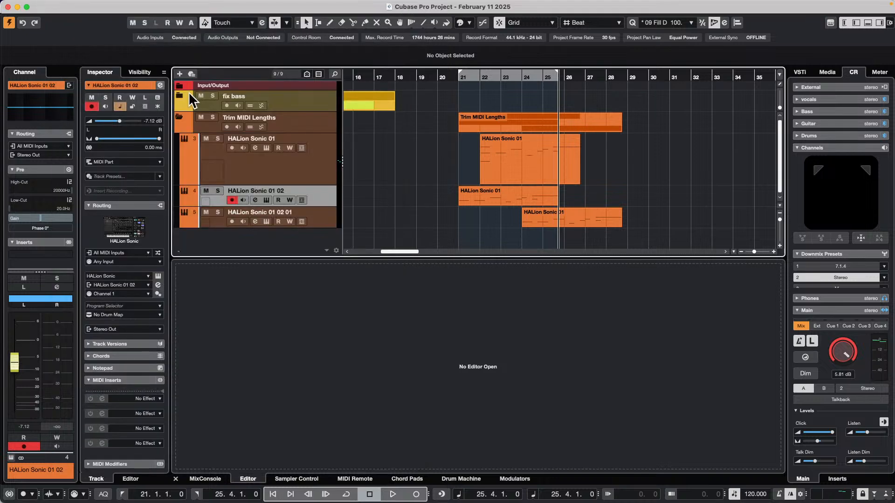
click(68, 4)
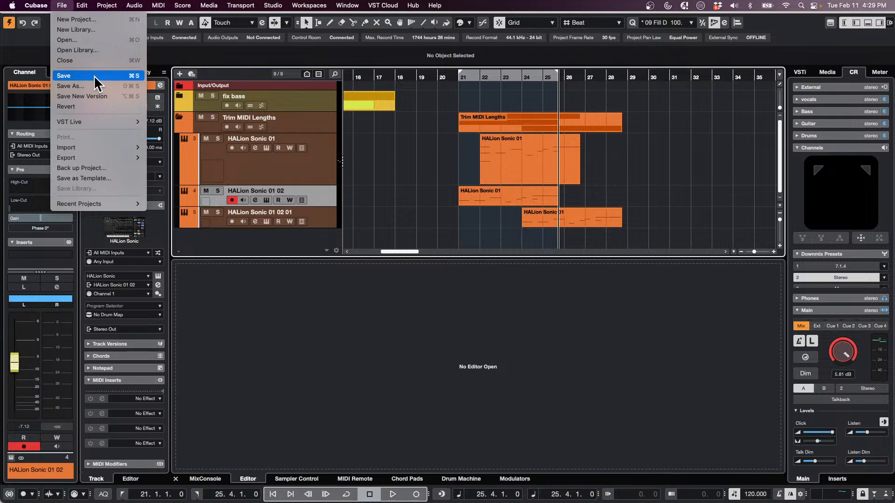
mouse_move(107, 5)
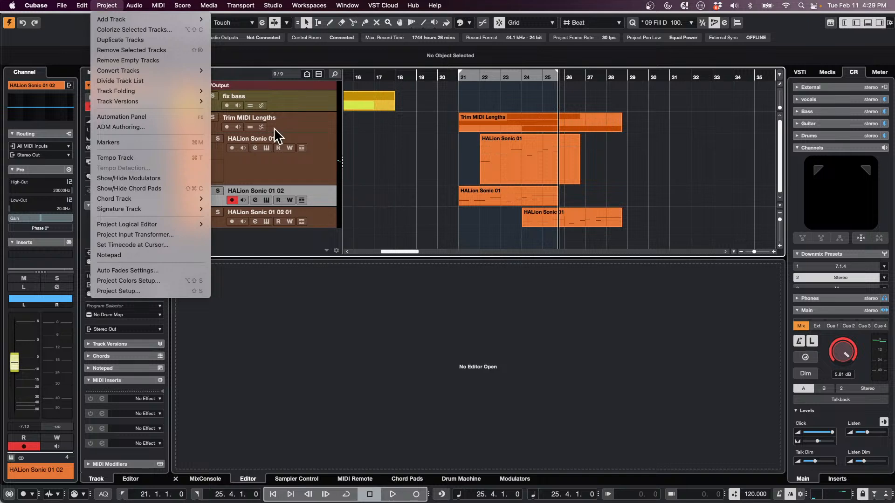
click(298, 166)
right_click(320, 195)
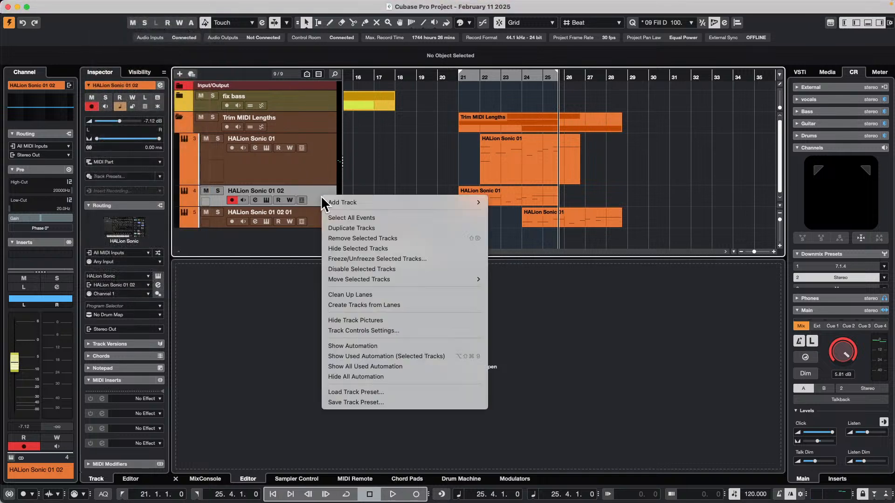
mouse_move(376, 202)
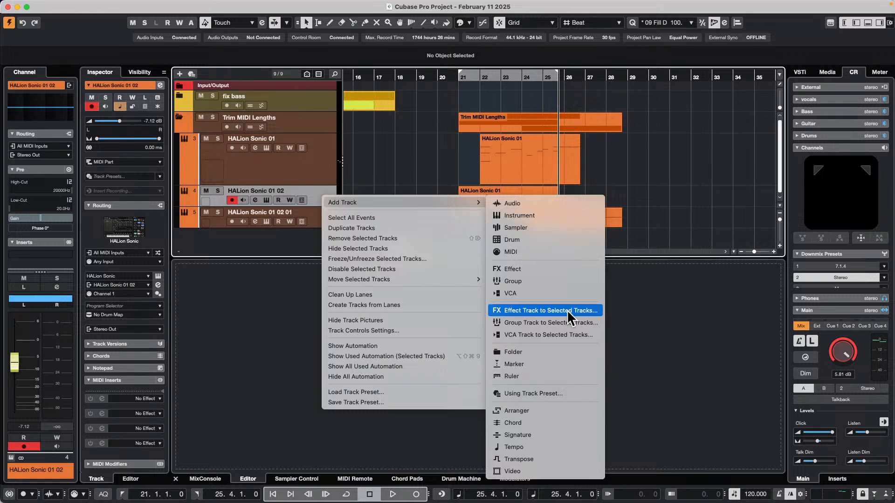
click(578, 216)
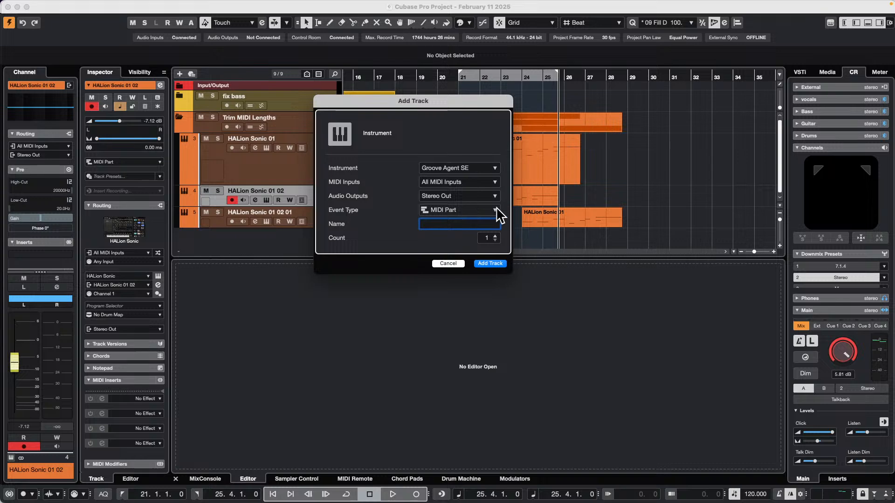
click(490, 265)
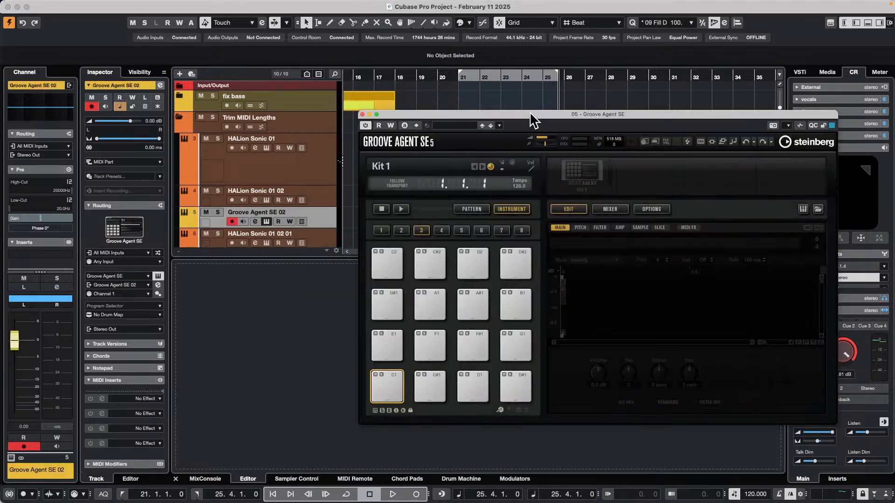
Mute the Groove Agent SE 02 track and open Load Kit With Patterns for the Kit 1 slot
drag(530, 118, 475, 104)
click(206, 213)
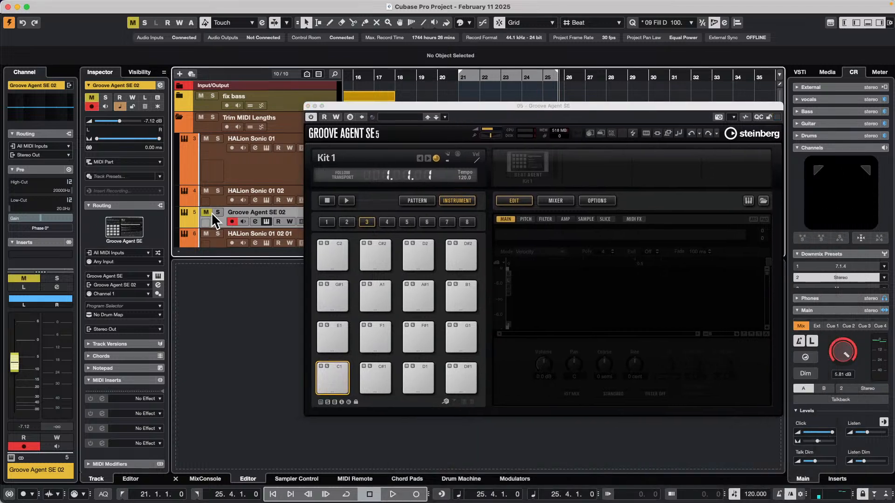
click(536, 175)
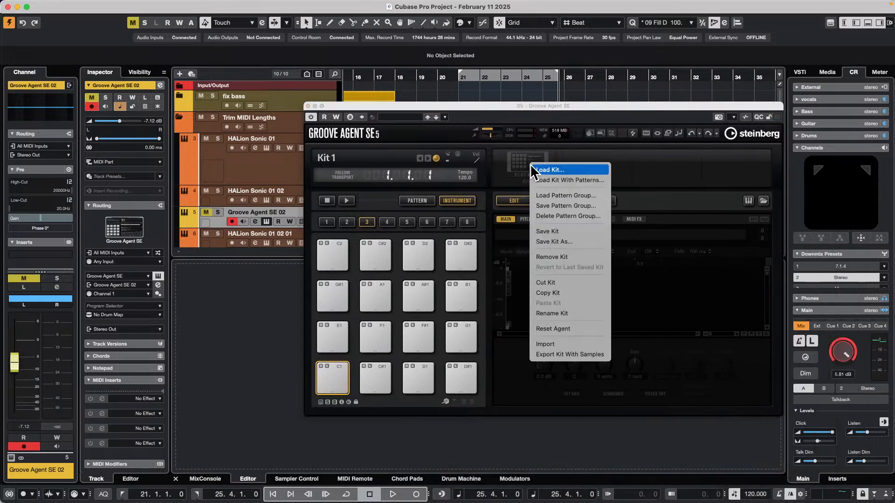
click(570, 180)
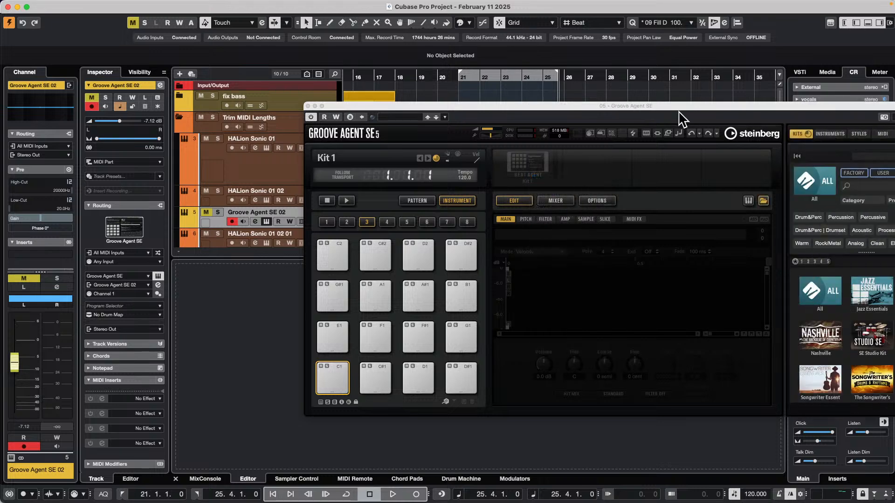
Load the Mid Swing Brush kit from the Simon Phillips Jazz Drums library into the kit slot
drag(681, 105, 543, 90)
scroll(690, 326, down, 3)
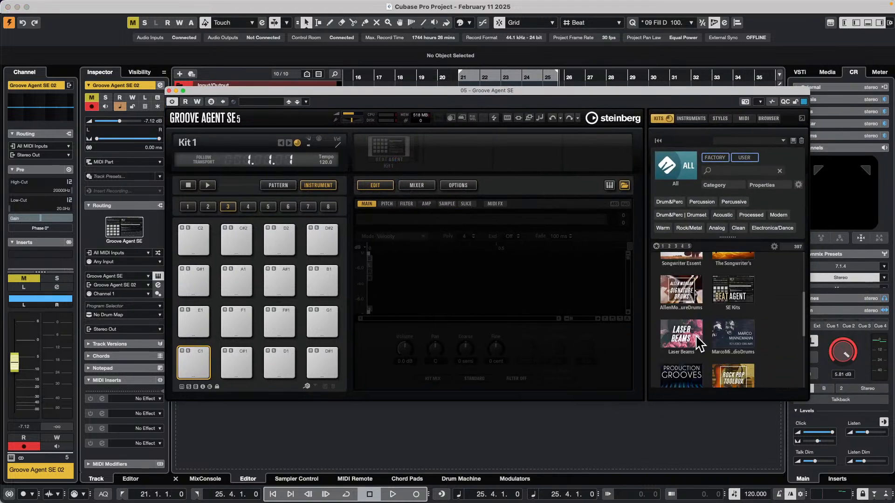
scroll(721, 310, down, 2)
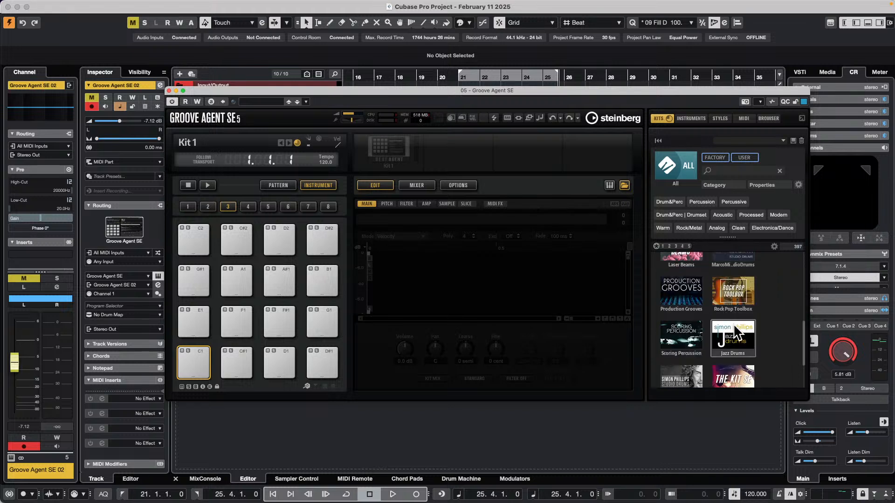
scroll(734, 323, down, 1)
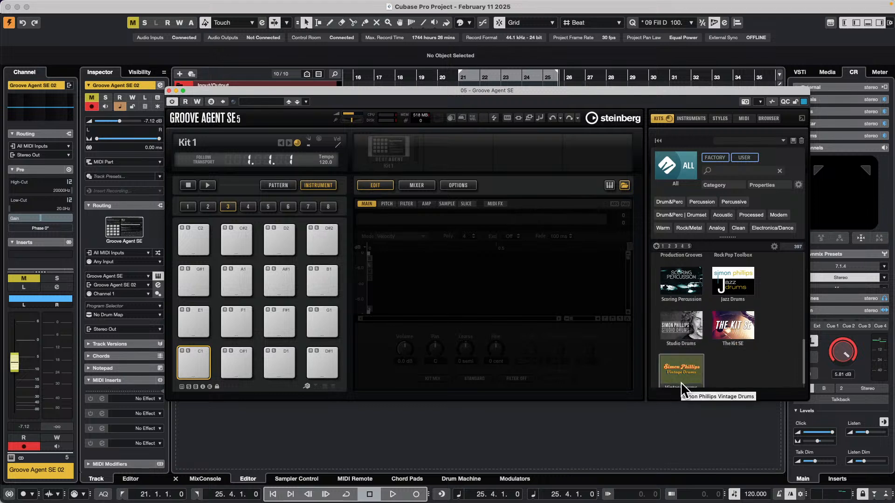
click(741, 292)
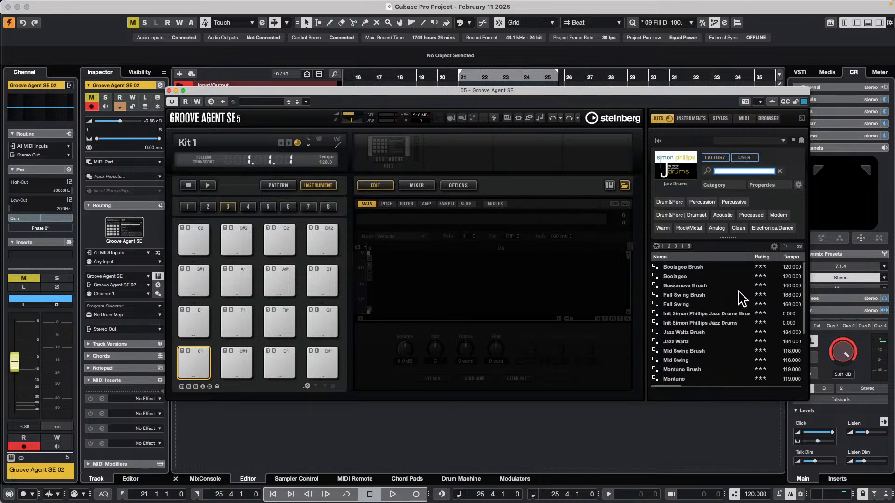
click(703, 358)
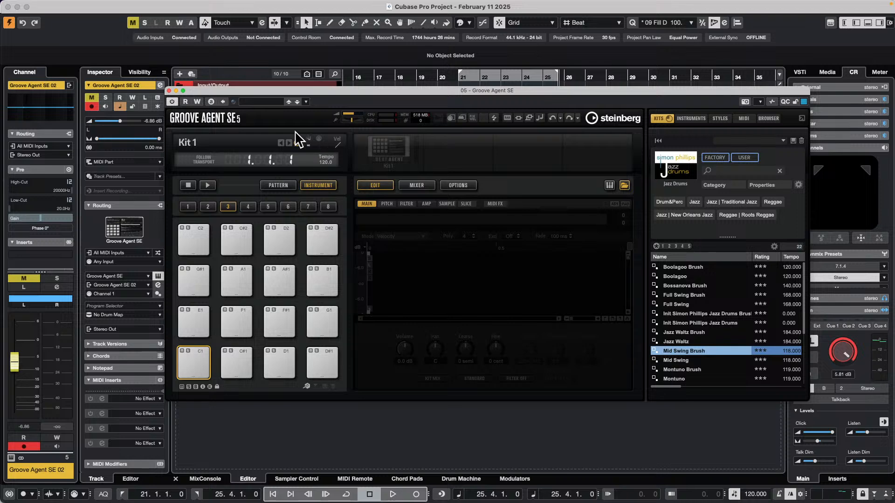
double_click(682, 352)
Start Groove Agent SE's own playback, then unmute and solo the Groove Agent SE 02 track
click(208, 185)
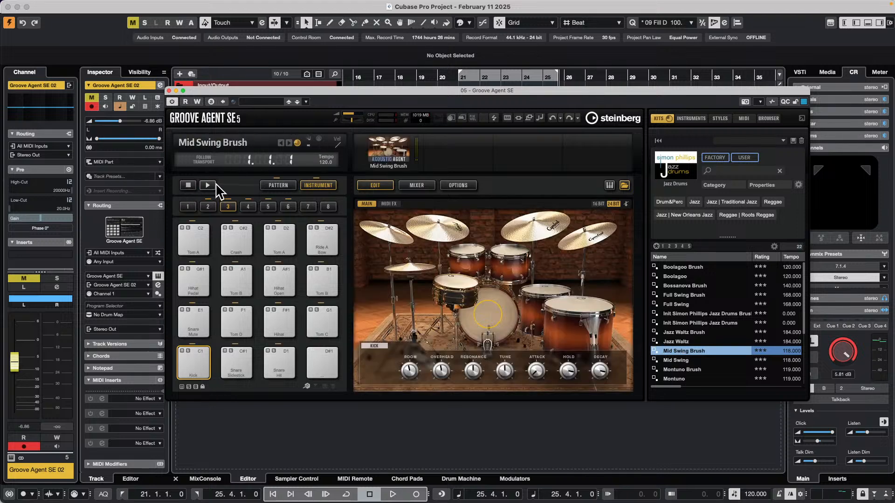
drag(239, 90, 441, 104)
click(206, 212)
click(217, 212)
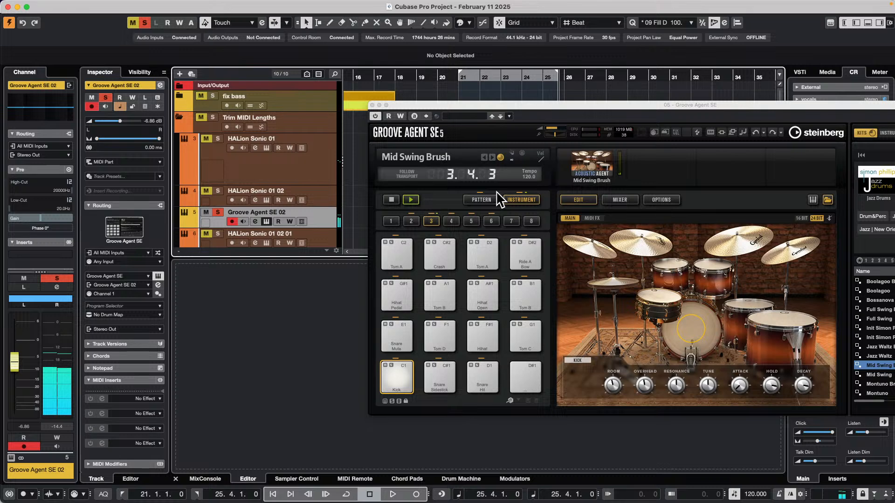
Show Groove Agent SE's pattern pads and audition the Main 4 and Main 5 patterns
click(484, 200)
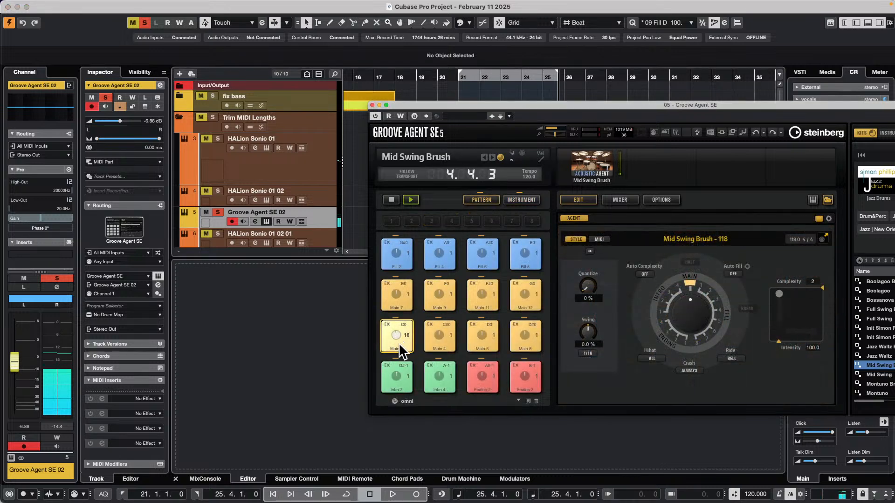
click(433, 339)
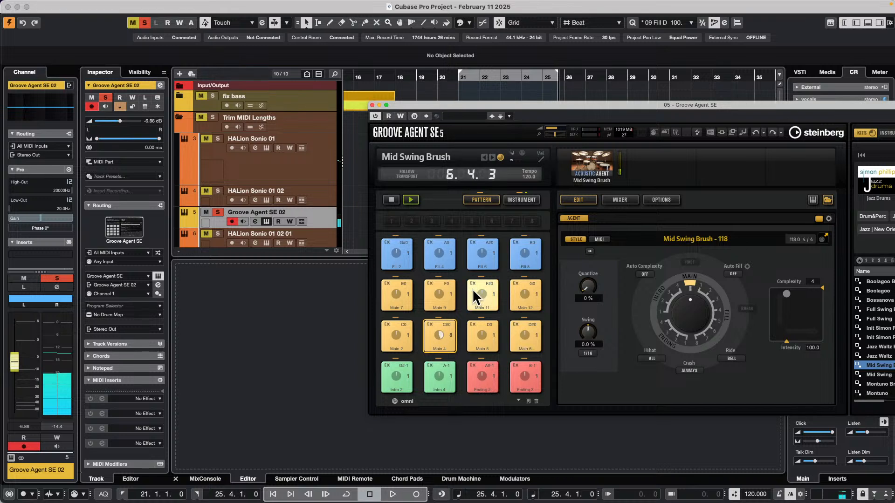
click(482, 332)
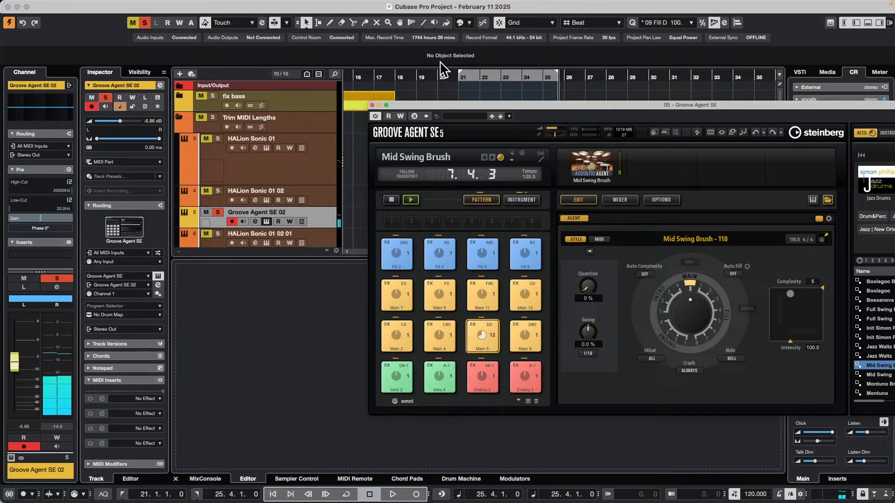
Place the Main 5 pattern on the Groove Agent SE 02 track at bar 2 and stop the pattern playback
drag(436, 103, 555, 79)
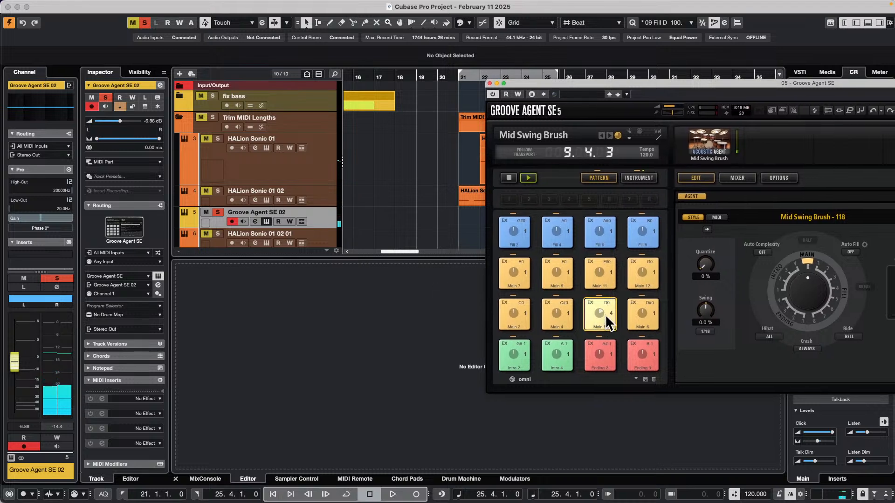
drag(605, 314, 368, 209)
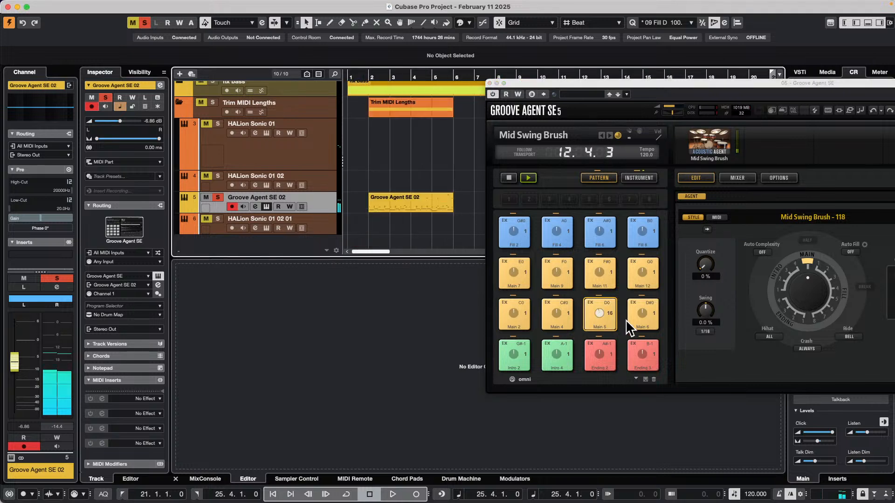
click(509, 178)
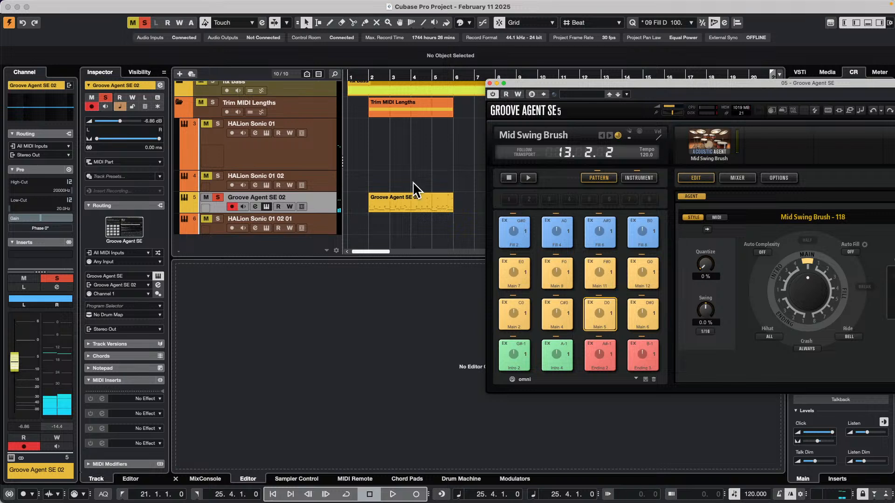
Duplicate the Groove Agent SE 02 part and glue the two parts into one eight-bar part
click(449, 207)
key(super+d)
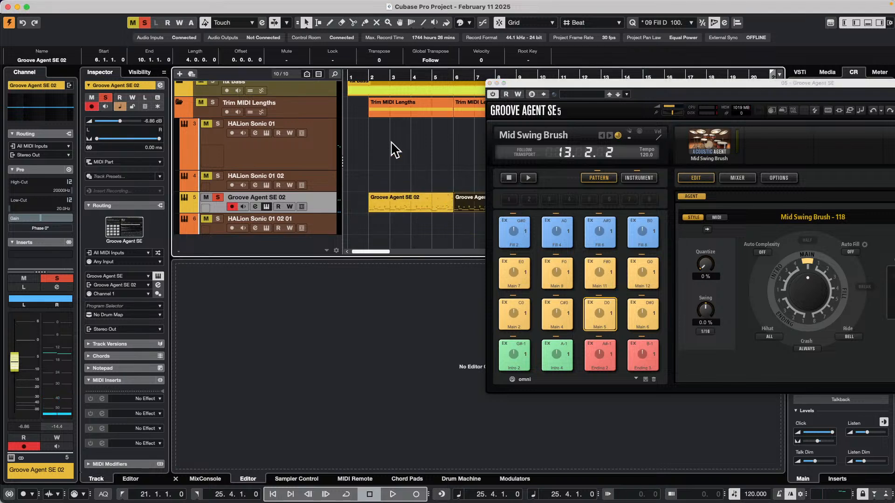
click(380, 64)
key(g)
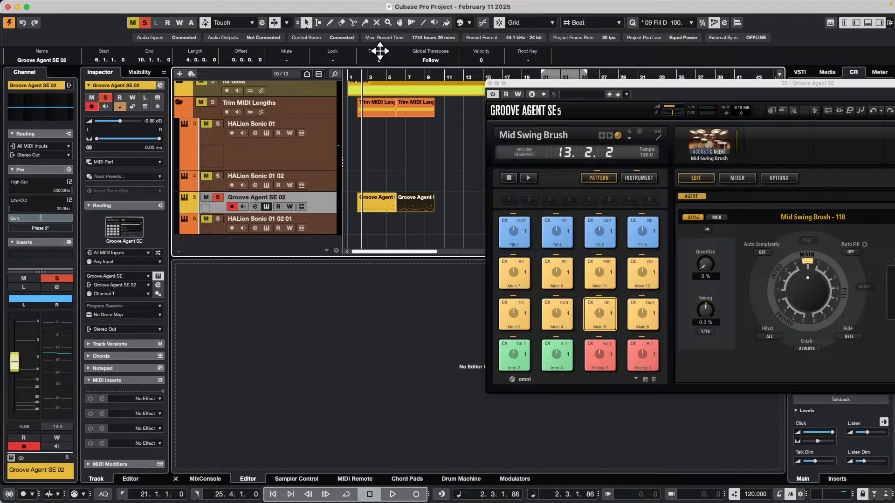
right_click(394, 198)
click(450, 196)
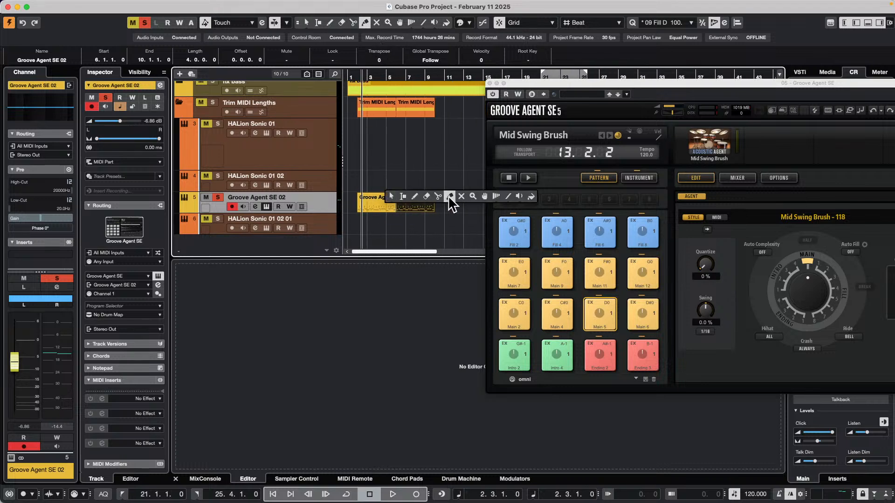
click(393, 205)
key(1)
click(393, 208)
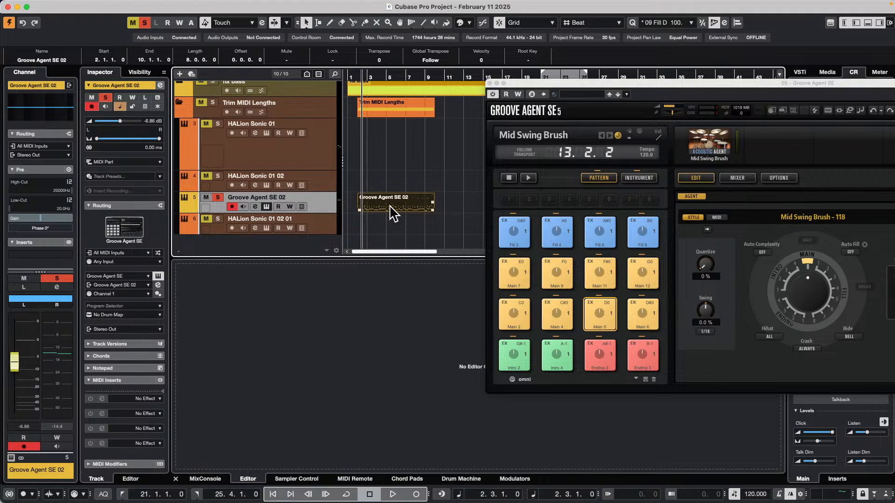
Move the glued Groove Agent SE 02 part so it starts at 3.1.1.0
drag(386, 207, 393, 205)
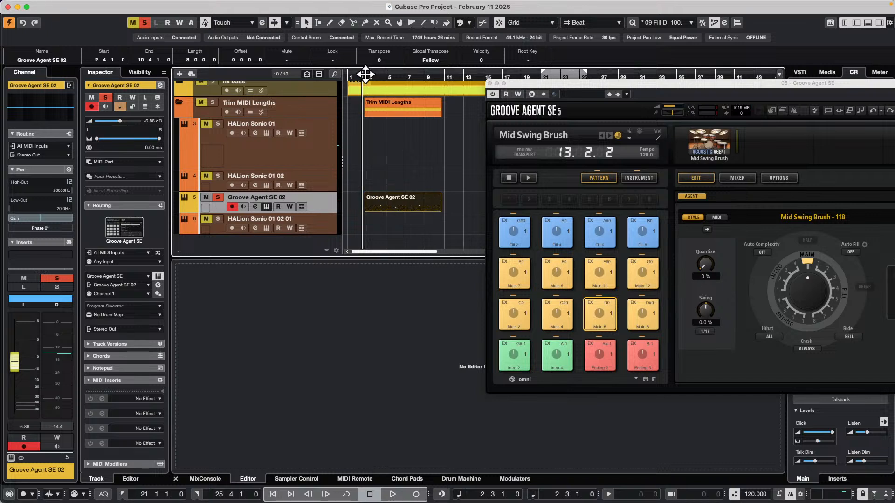
drag(365, 74, 363, 95)
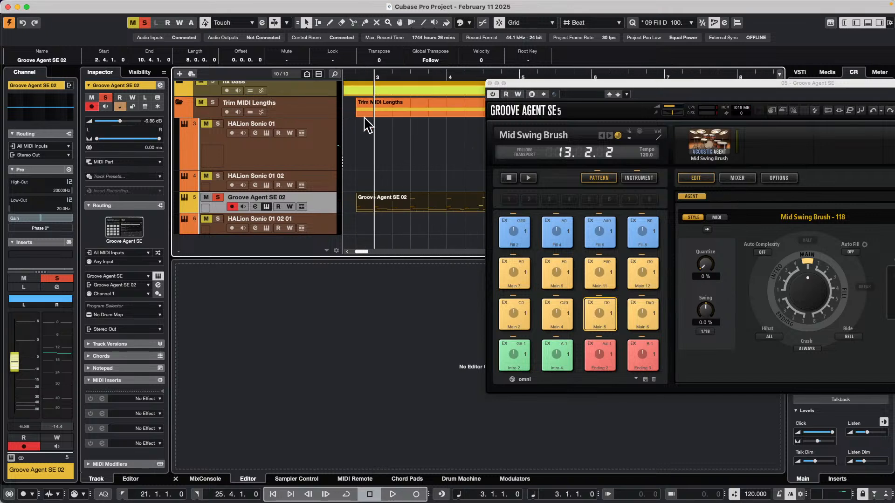
drag(374, 208, 387, 198)
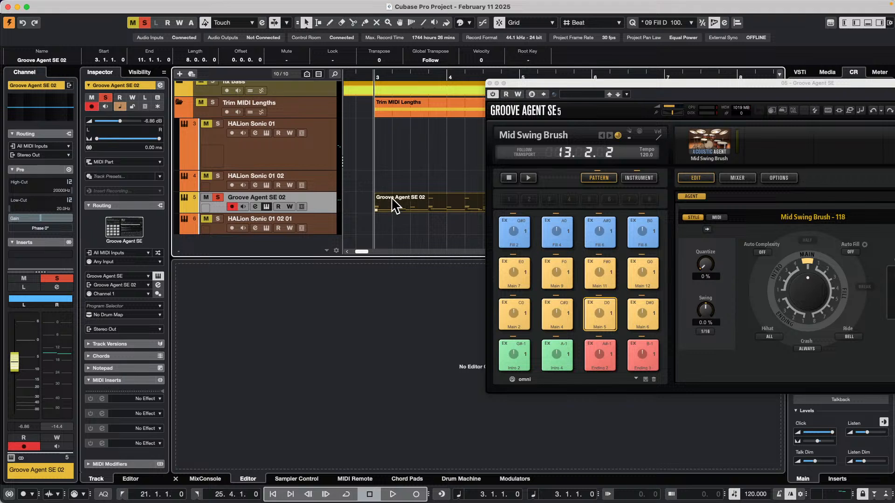
Set the locators around the drum part from 3.1.1.0 to 11.1.1.0 and play it in cycle, moving the Groove Agent window aside
drag(363, 76, 362, 50)
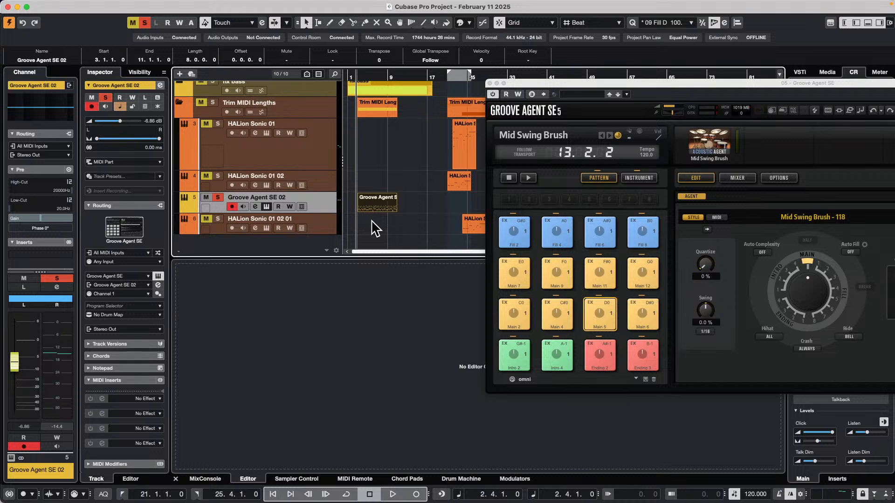
key(super+p)
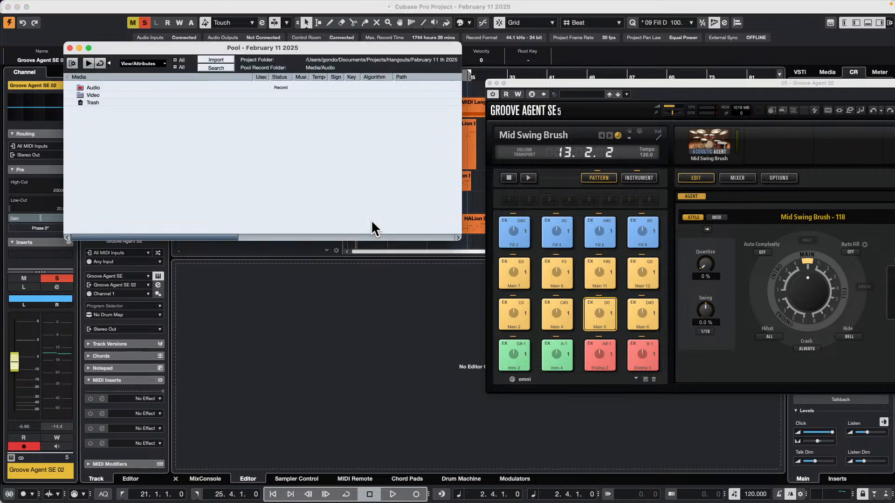
key(super+p)
key(alt+p)
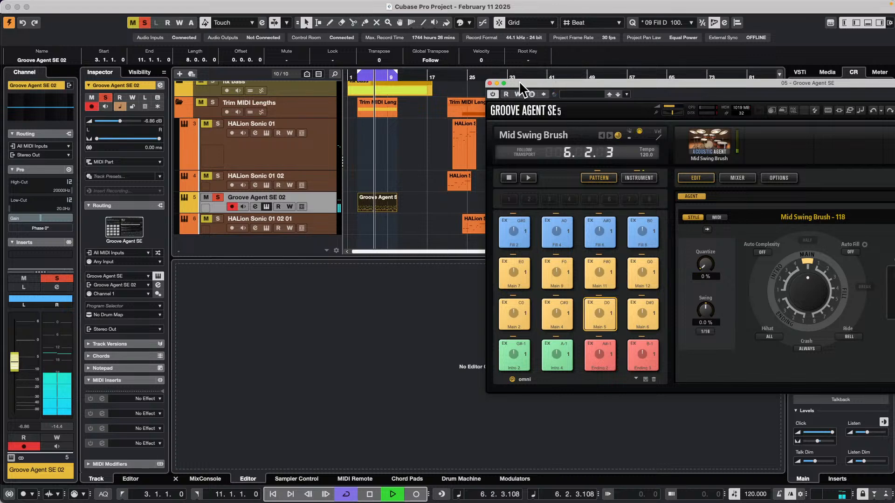
drag(527, 80, 1, 167)
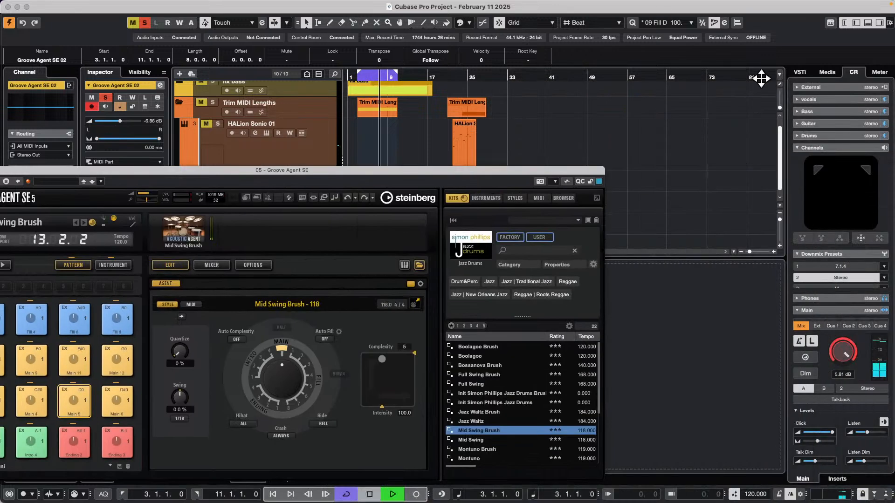
key(space)
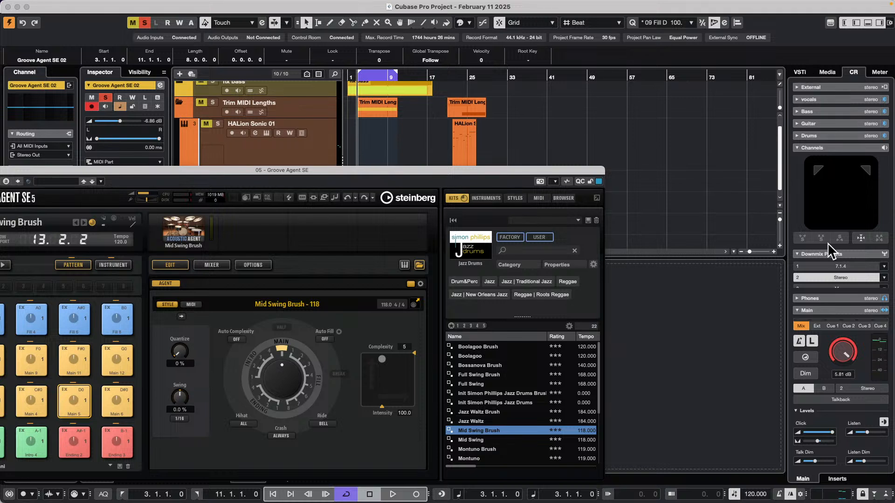
Open the SoulAssembly set under Loops & Samples in the media browser and filter it to the E. Guitar subcategory
click(827, 73)
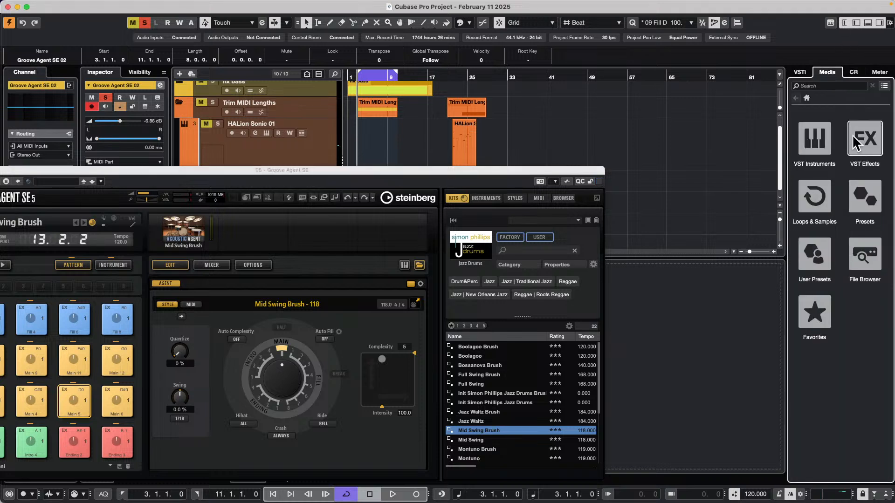
click(829, 193)
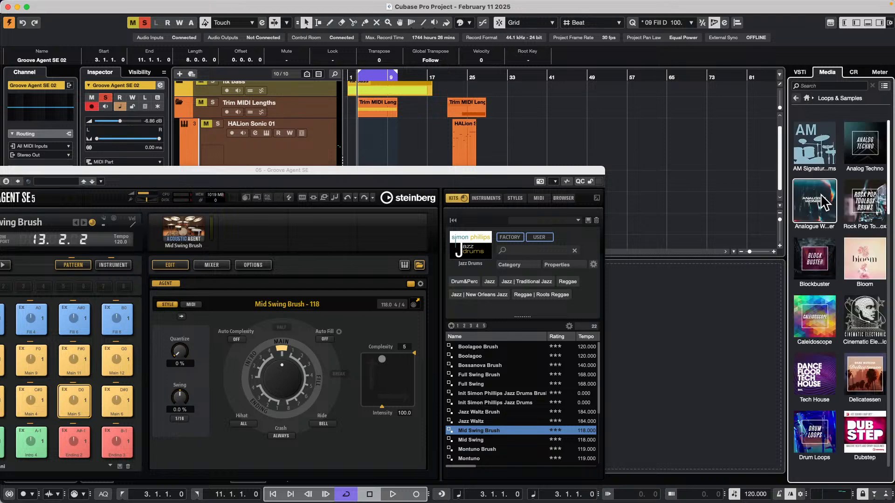
scroll(866, 228, down, 10)
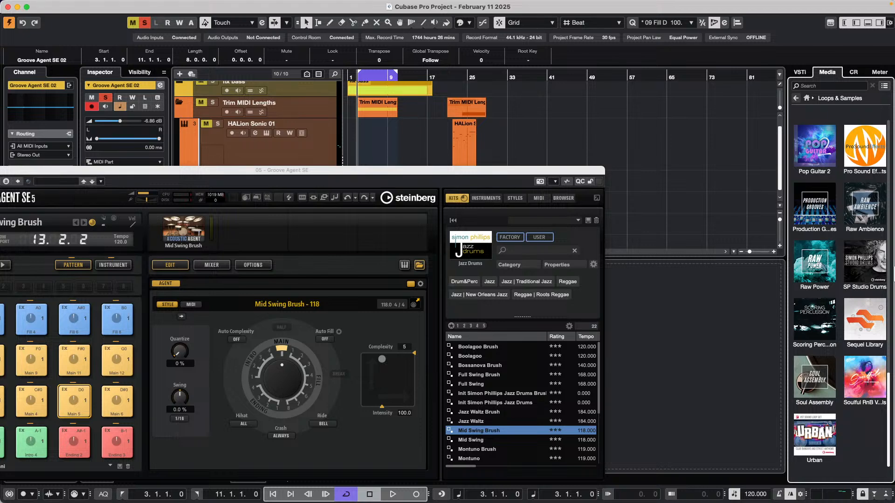
click(828, 387)
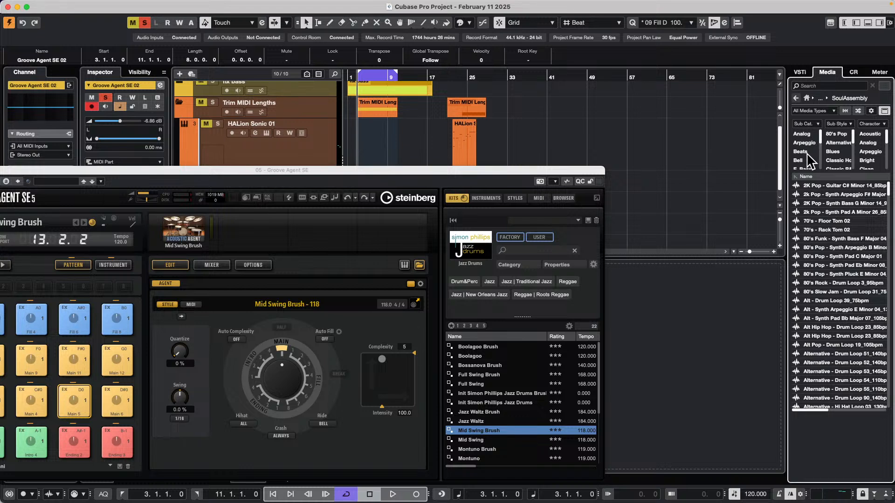
scroll(810, 163, down, 1)
scroll(809, 161, up, 4)
scroll(813, 165, down, 3)
click(809, 152)
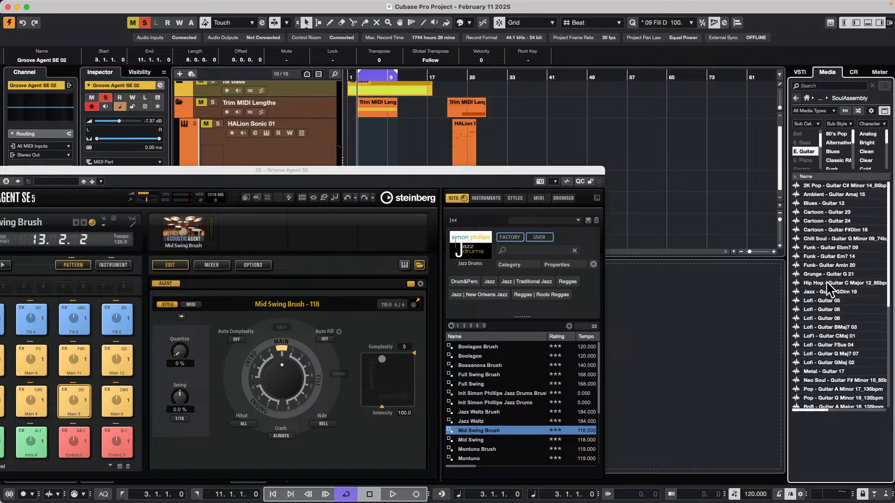
Audition guitar loops from SoulAssembly, including Lofi - Guitar 08 and LoFi - Guitar CMaj 01
click(826, 282)
click(832, 318)
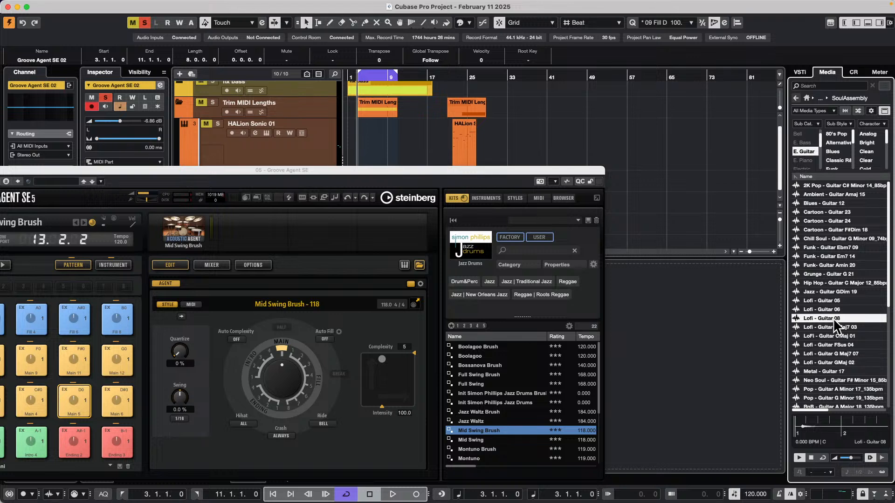
click(827, 335)
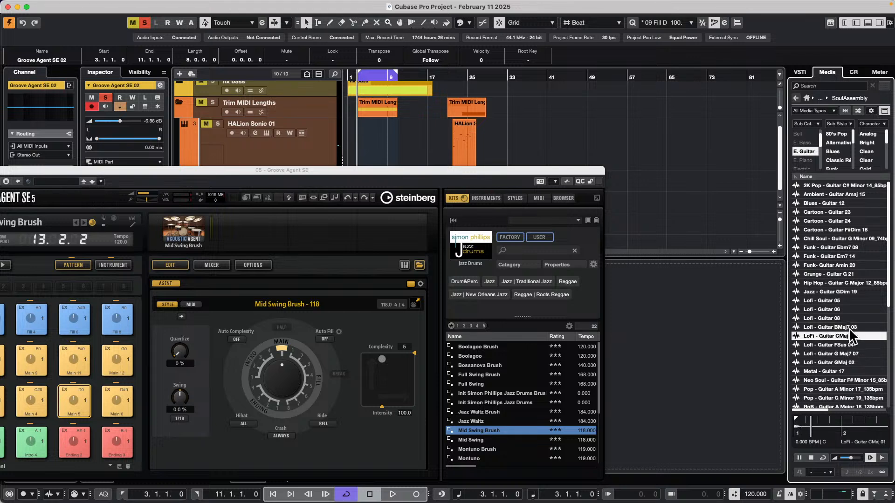
Audition more SoulAssembly electric guitar loops, including Blues - Guitar 12, Lofi - Guitar BMaj7 03 and Vintage RnB - Guitar C Major 16
click(827, 203)
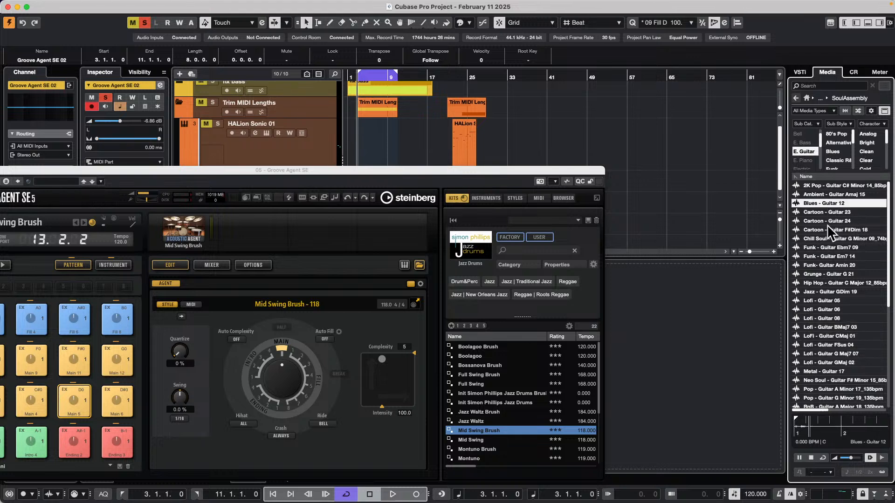
click(826, 221)
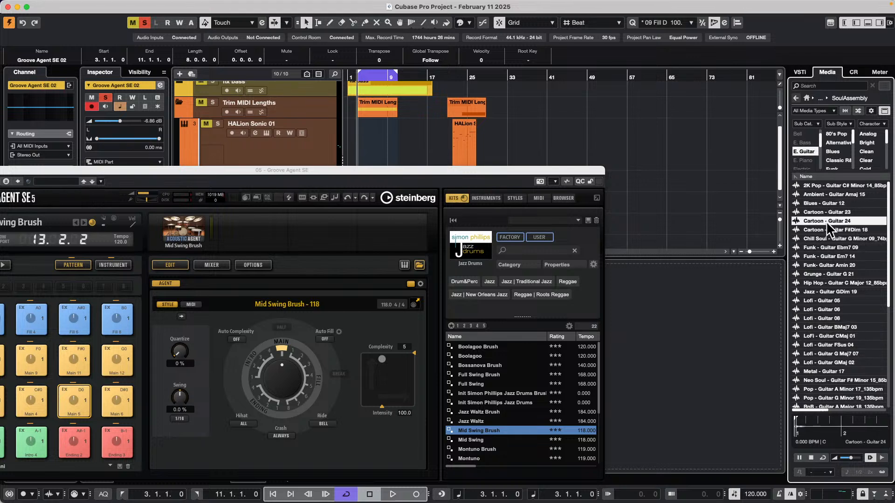
click(830, 327)
scroll(831, 327, down, 5)
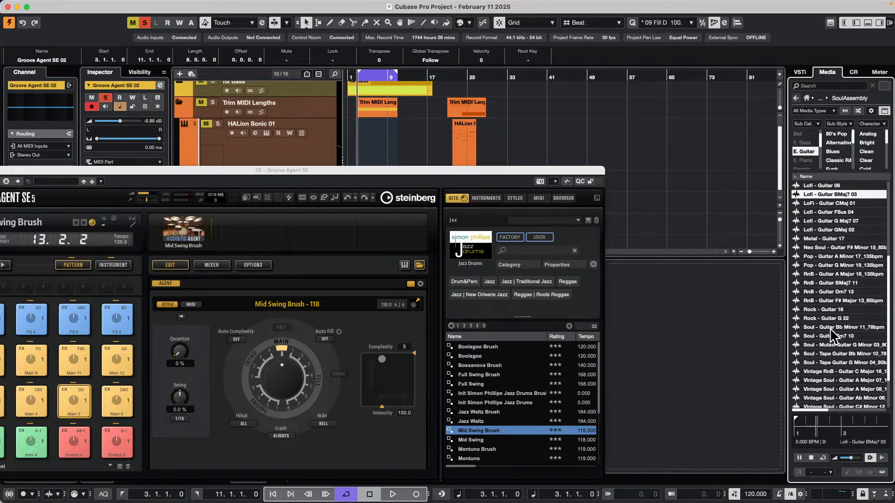
click(821, 368)
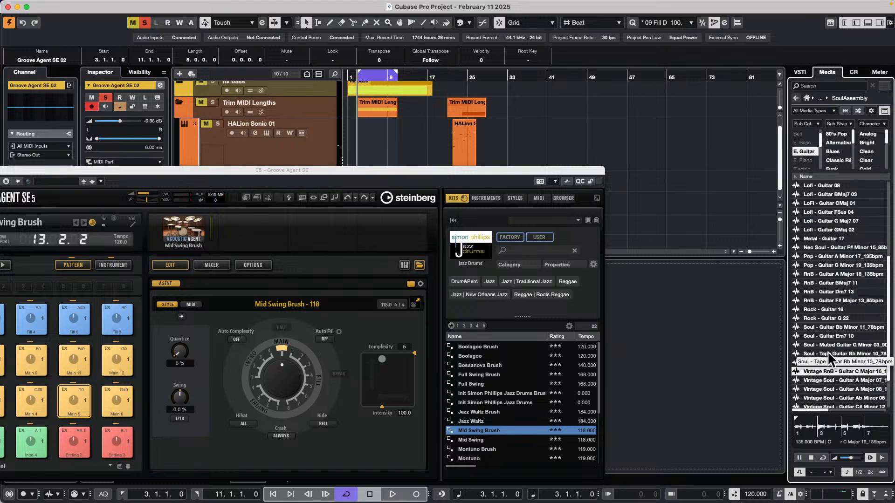
click(827, 352)
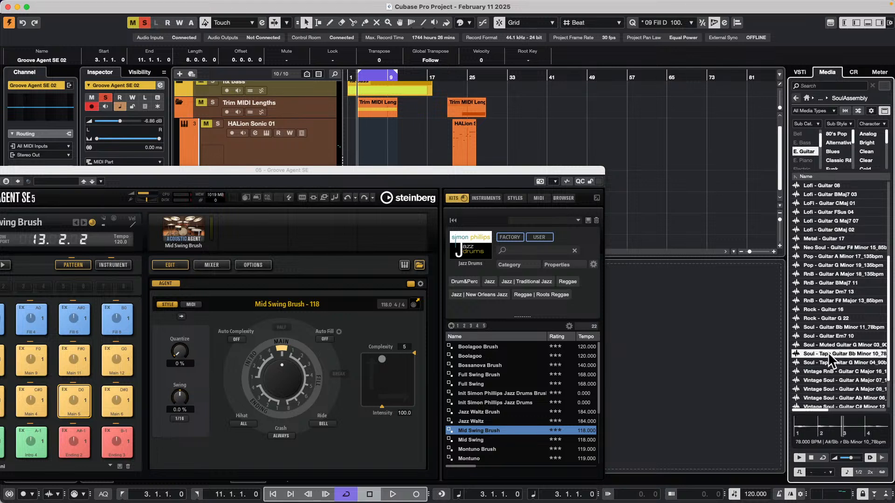
click(827, 364)
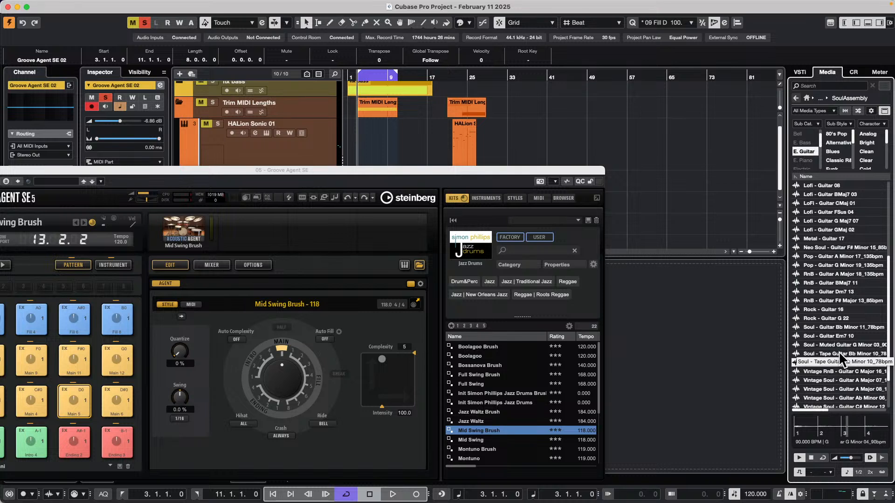
click(838, 371)
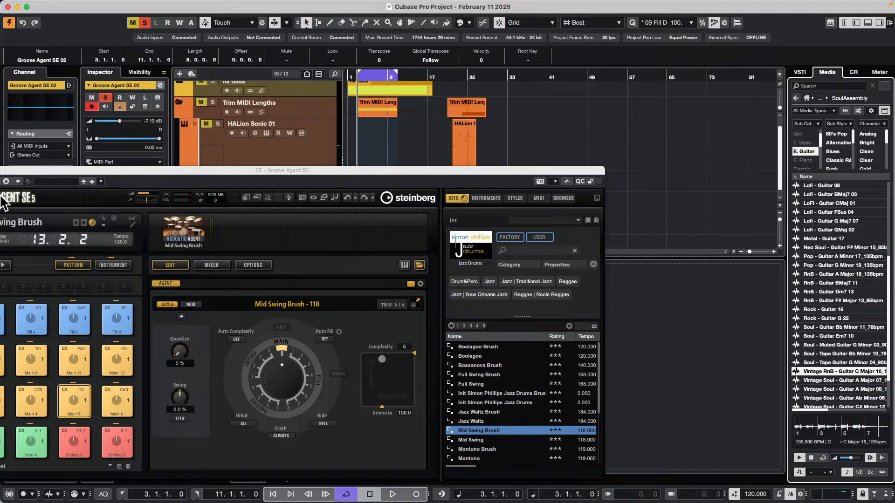
Clear the Groove Agent window from the arrangement and place the Vintage RnB - Guitar C Major 16 loop on a new audio track at 3.1.1.0
drag(29, 168, 257, 300)
drag(858, 373, 357, 238)
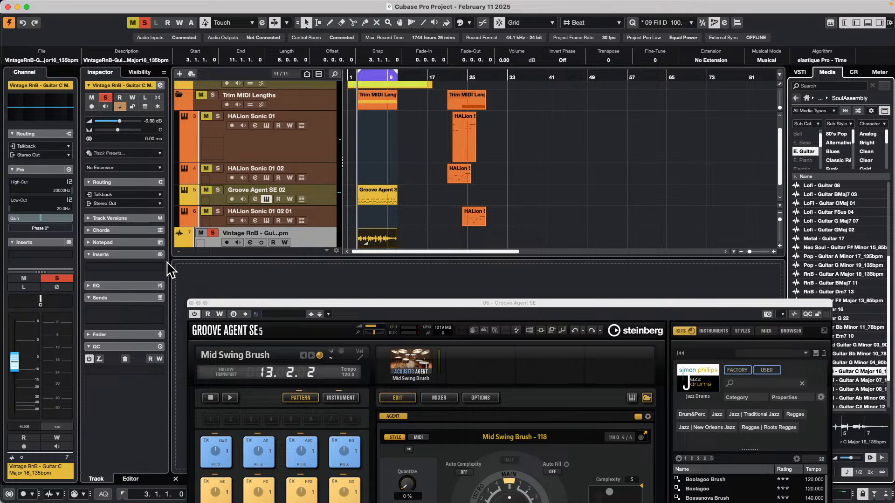
drag(367, 80, 381, 94)
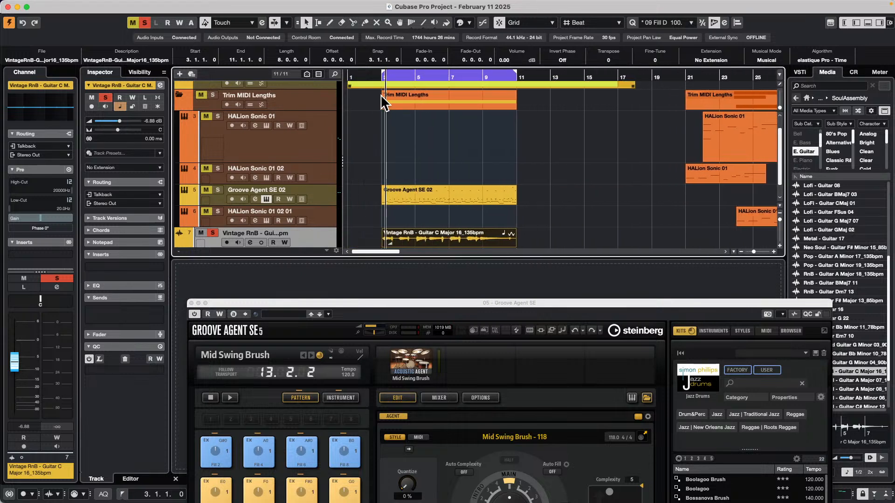
Move the Groove Agent SE 02 track below the guitar track, then select the guitar track and stop playback
drag(315, 196, 319, 236)
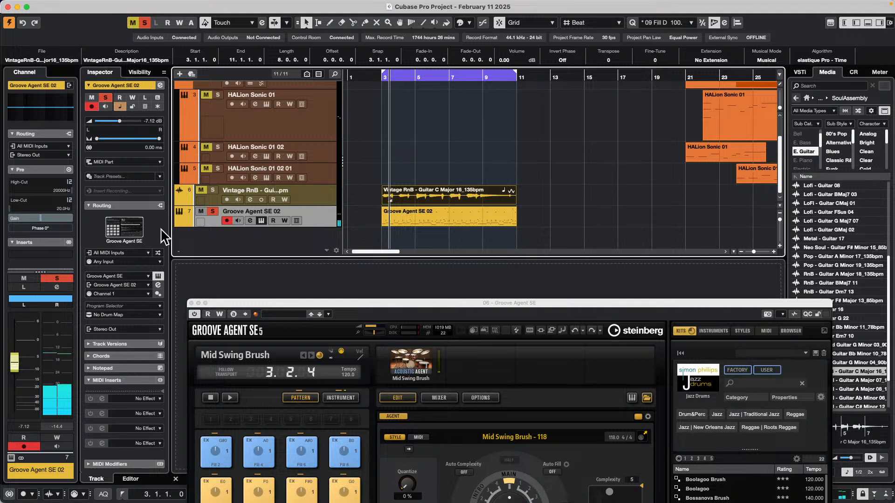
click(213, 189)
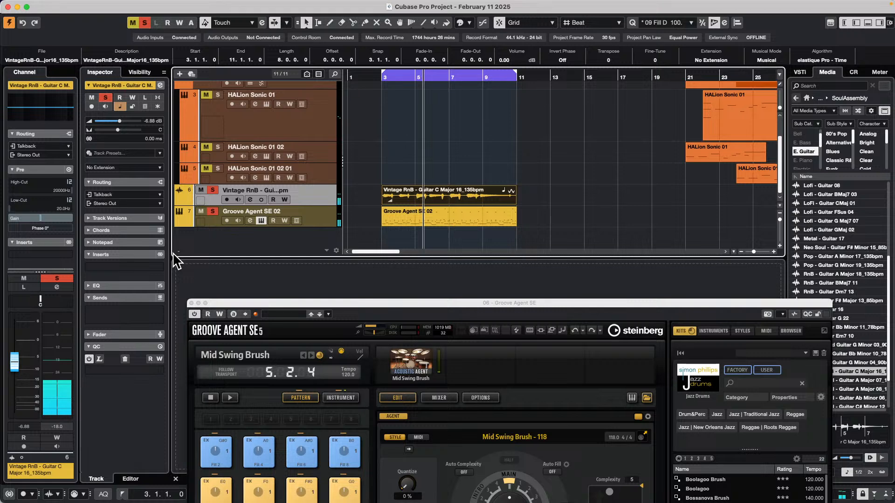
key(space)
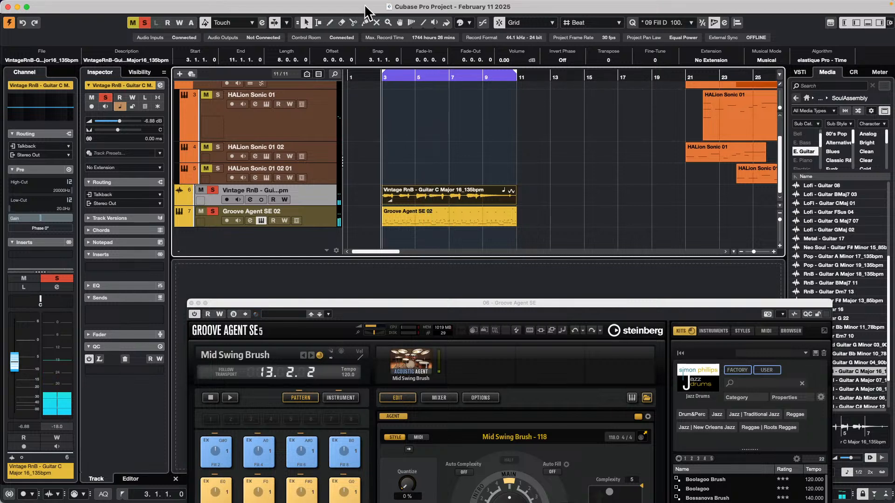
Load the Groove Agent SE 02 part as the groove in the Quantize Panel and quantize the guitar event to it with AudioWarp
click(723, 22)
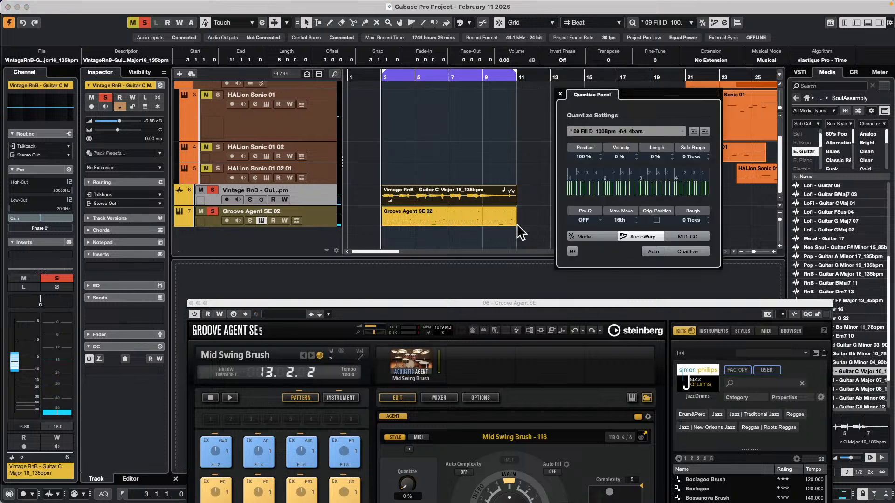
click(452, 216)
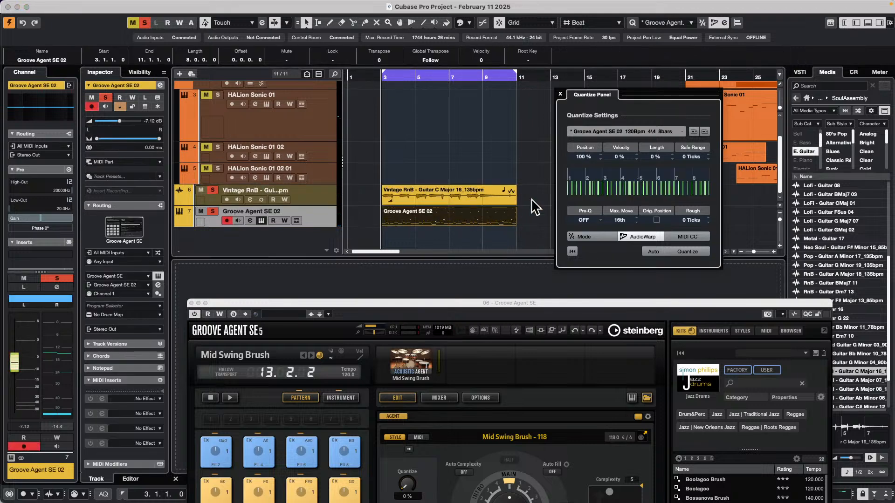
click(456, 196)
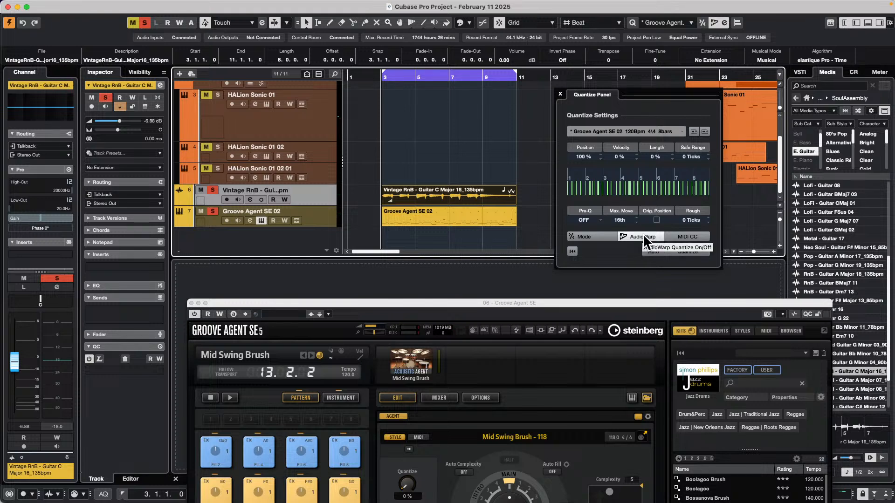
click(691, 252)
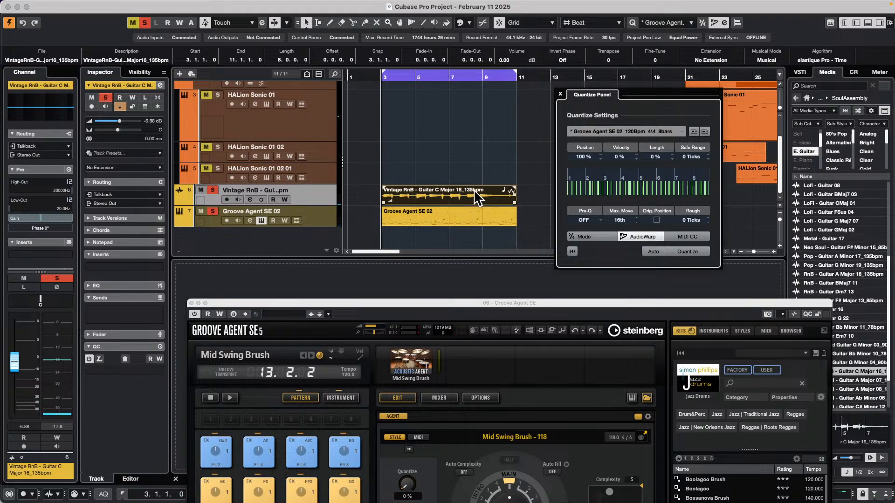
Load the guitar event as the groove in the Quantize Panel, quantize the Groove Agent SE 02 part to it and play from the left locator
click(452, 194)
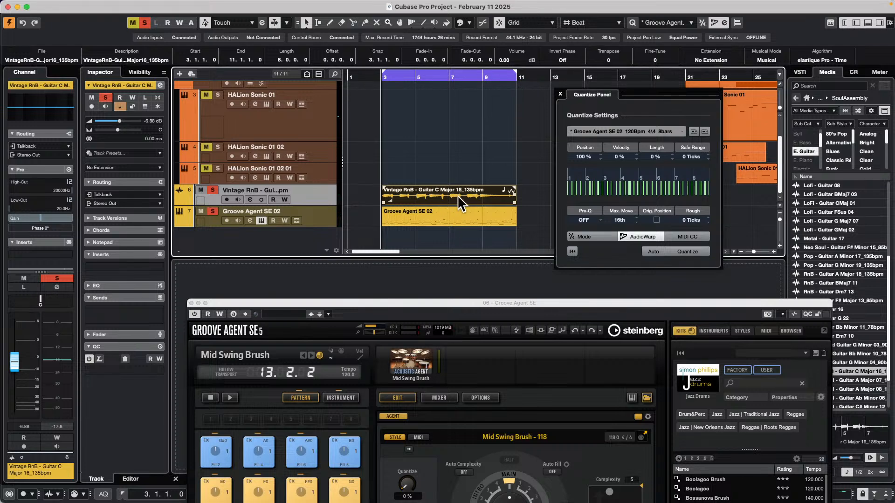
drag(458, 195, 696, 190)
drag(637, 191, 637, 190)
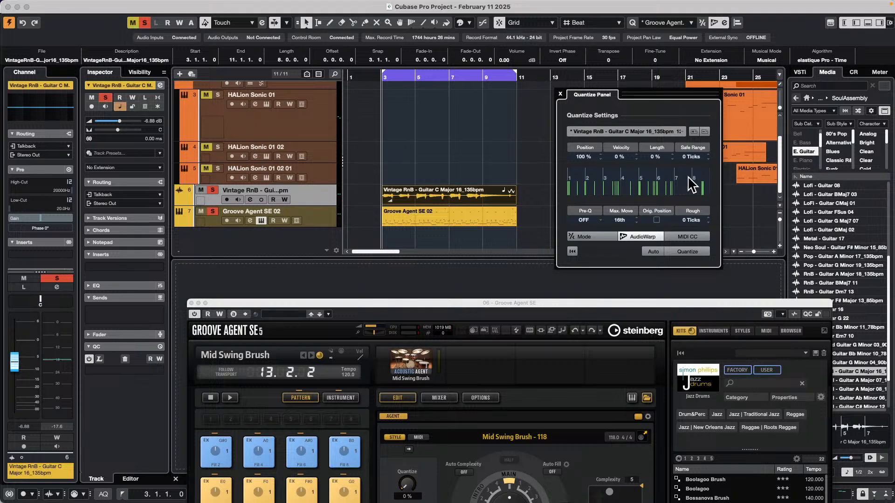
click(459, 219)
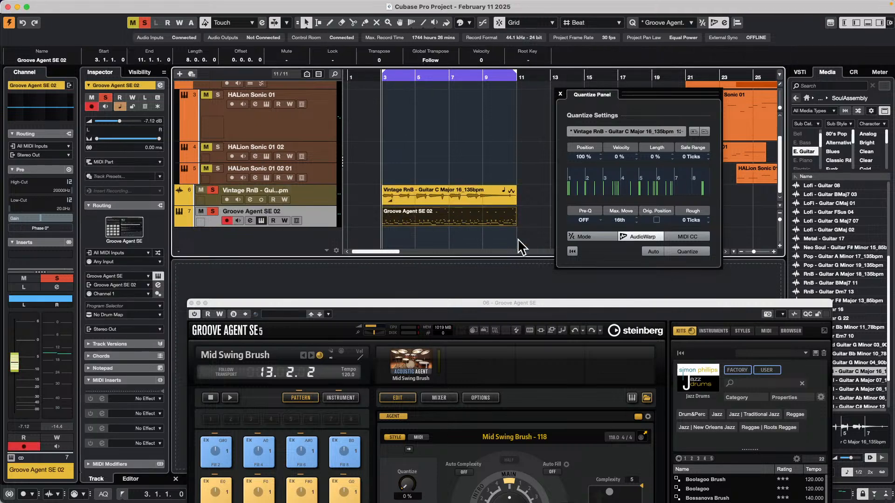
click(688, 251)
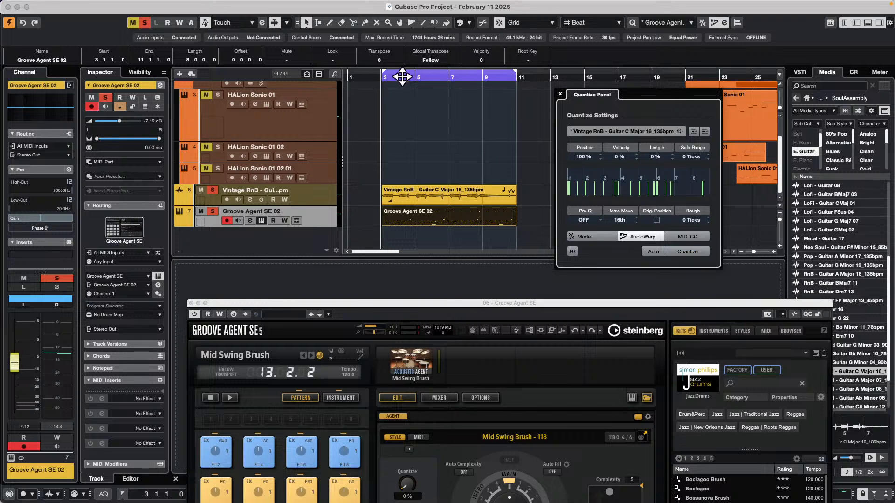
key(KP_1)
key(space)
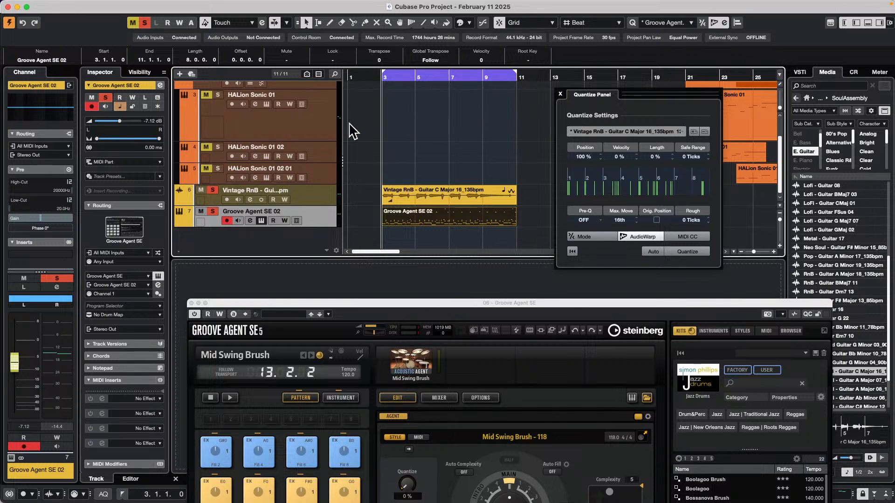
Duplicate the guitar track with its loop and reveal the volume automation lane of the original guitar track
click(414, 217)
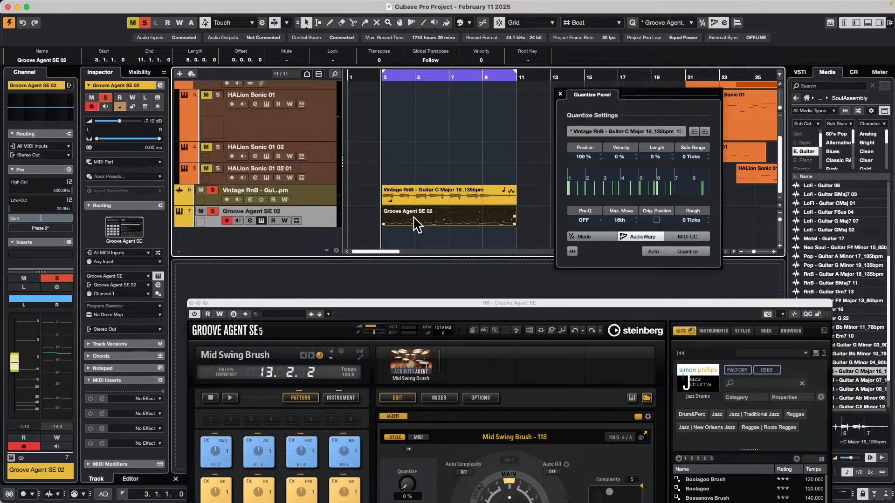
right_click(311, 193)
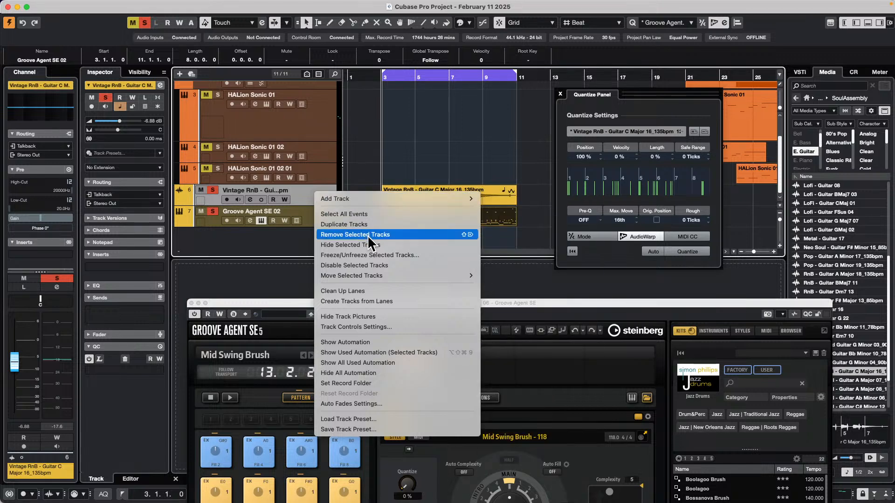
click(373, 223)
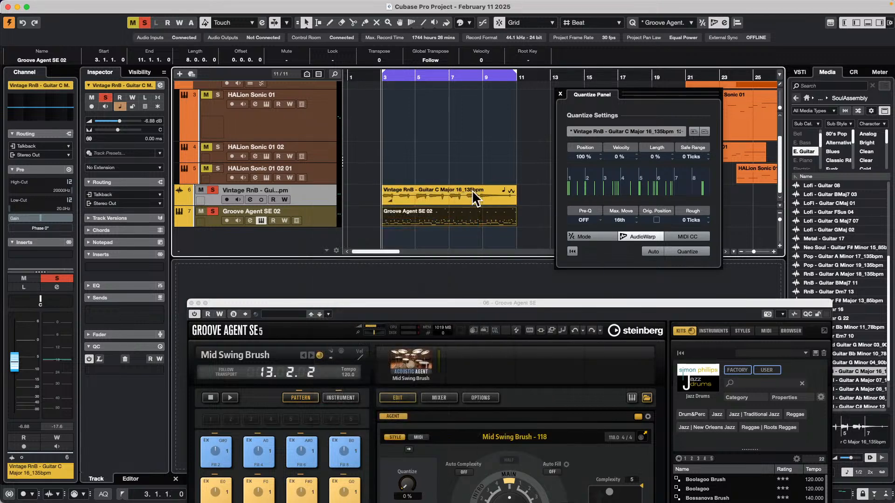
click(180, 203)
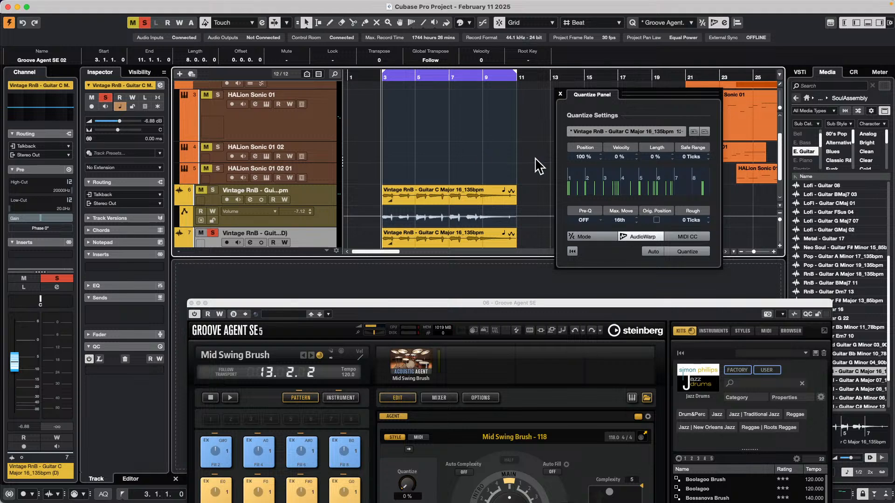
Open the original guitar track's channel settings, activate the Pre section and set its low-cut filter to 20.6 Hz during playback
click(252, 199)
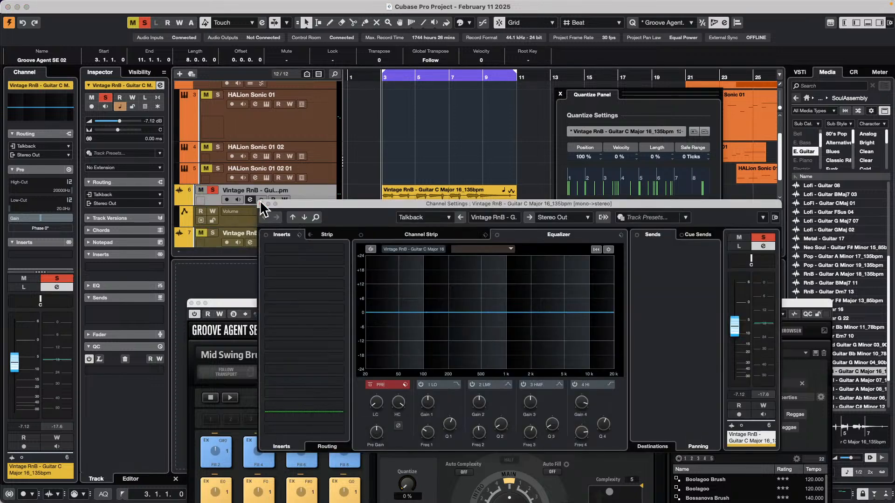
click(371, 385)
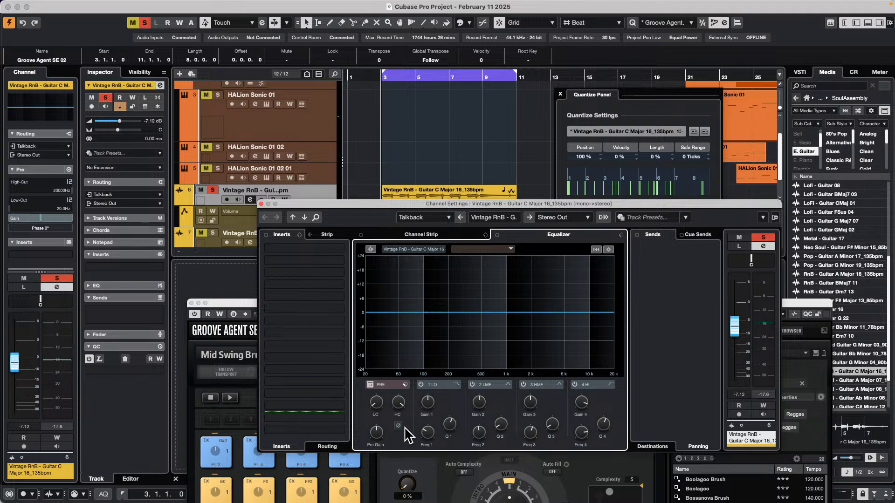
scroll(372, 394, up, 5)
key(space)
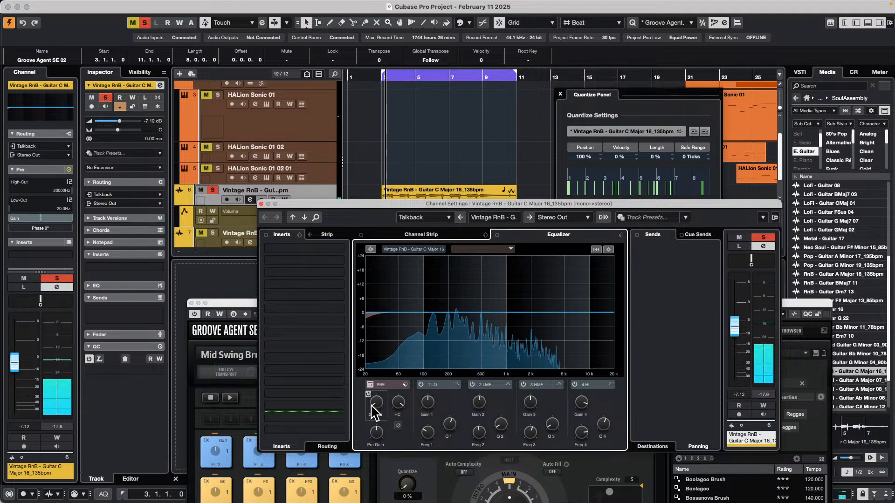
drag(372, 394, 387, 419)
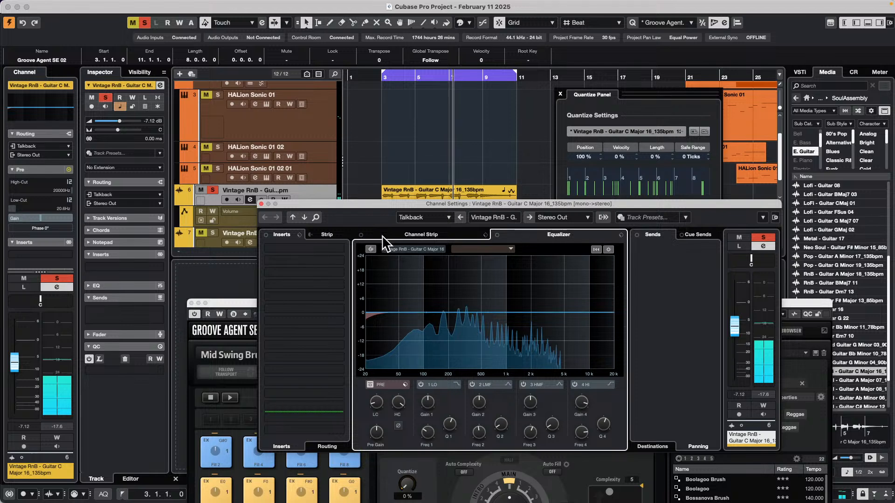
Reposition the guitar's channel settings window and listen to the loop while trying the low-cut filter switch
drag(363, 206, 415, 257)
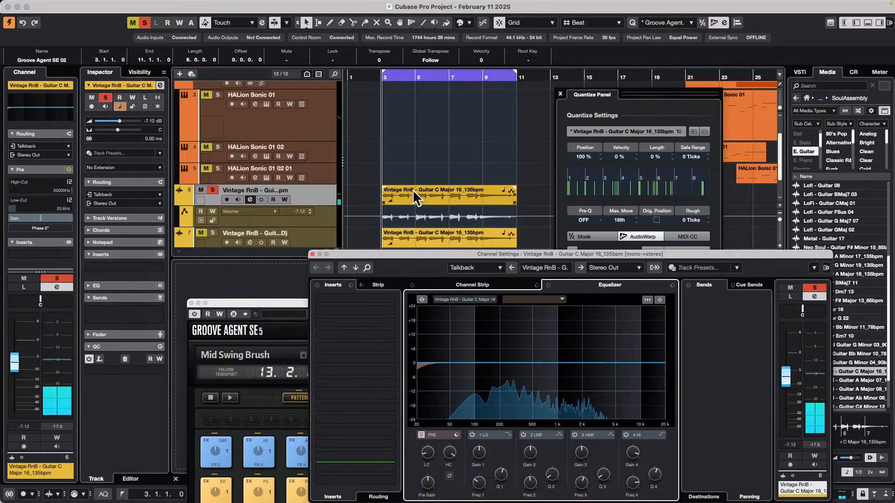
key(space)
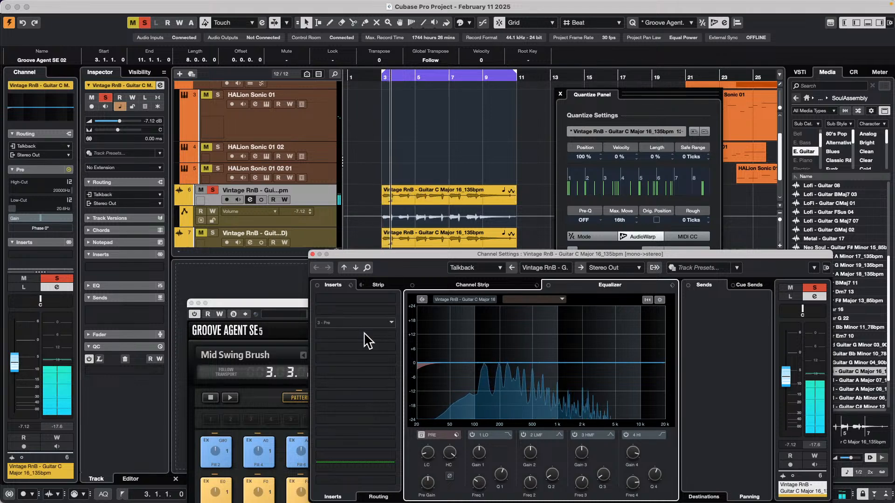
drag(460, 254, 491, 205)
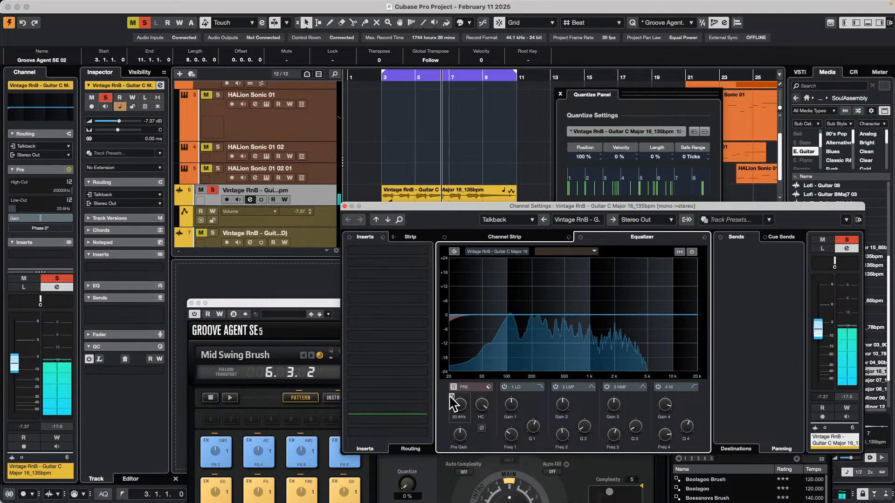
click(451, 396)
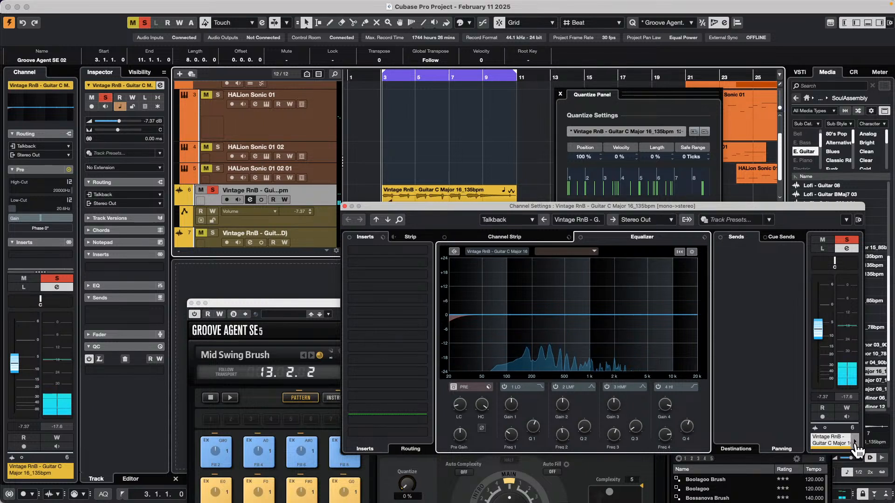
Enable automation read and write on the guitar channel, then raise the low-cut filter to 92.8 Hz during playback and toggle the filter
click(846, 408)
key(space)
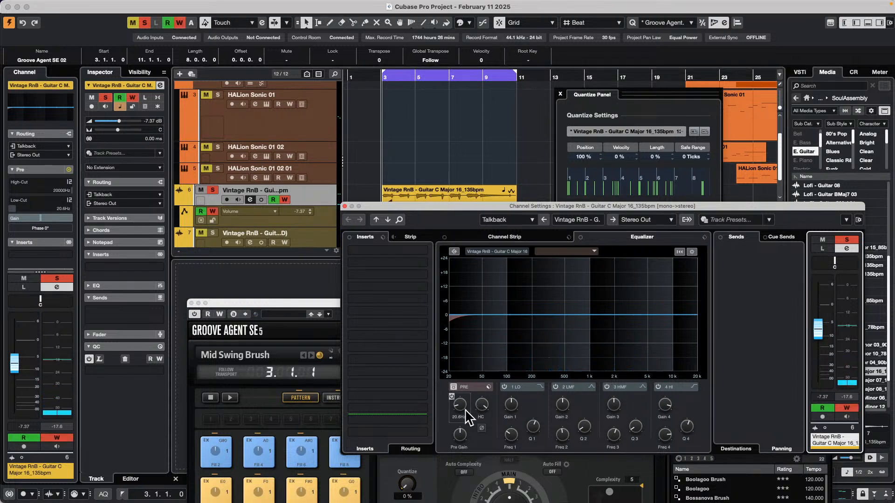
mouse_move(459, 407)
mouse_down()
mouse_move(457, 381)
mouse_move(468, 369)
mouse_move(462, 395)
mouse_up()
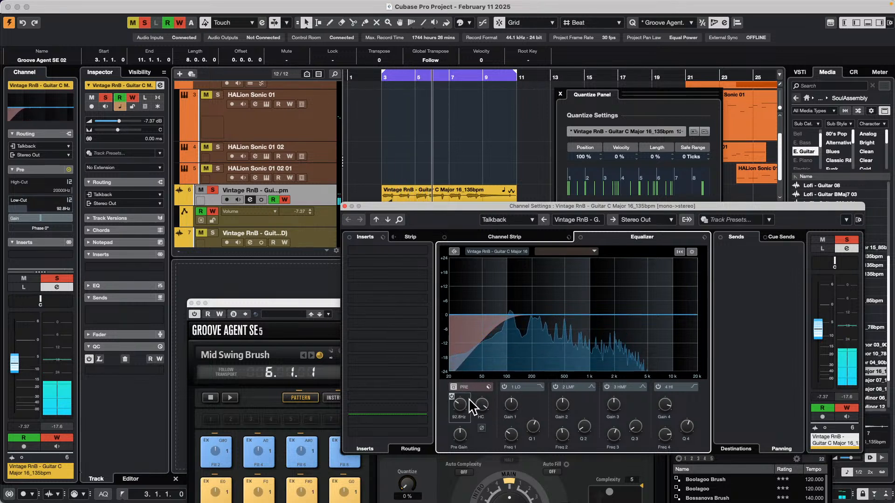
click(452, 397)
Switch to the Groove Agent SE 02 channel settings to compare, and return to the original guitar channel
key(Down)
key(Down)
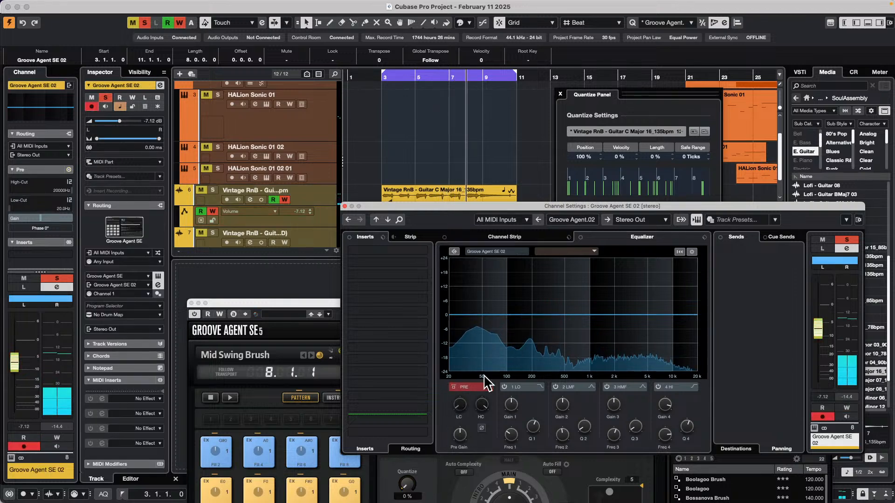
click(318, 196)
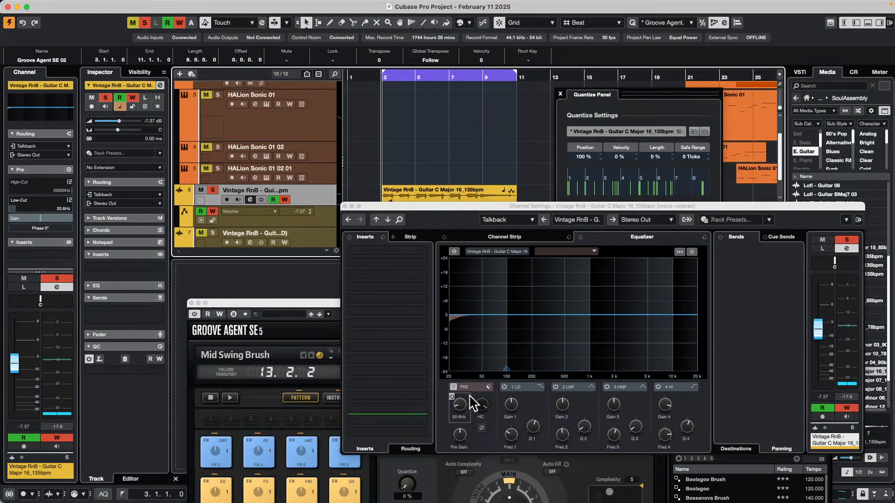
Adjust the guitar's low-cut knob, toggle the Pre section's bypass and vary the pre-gain while writing automation from bar 3
click(458, 412)
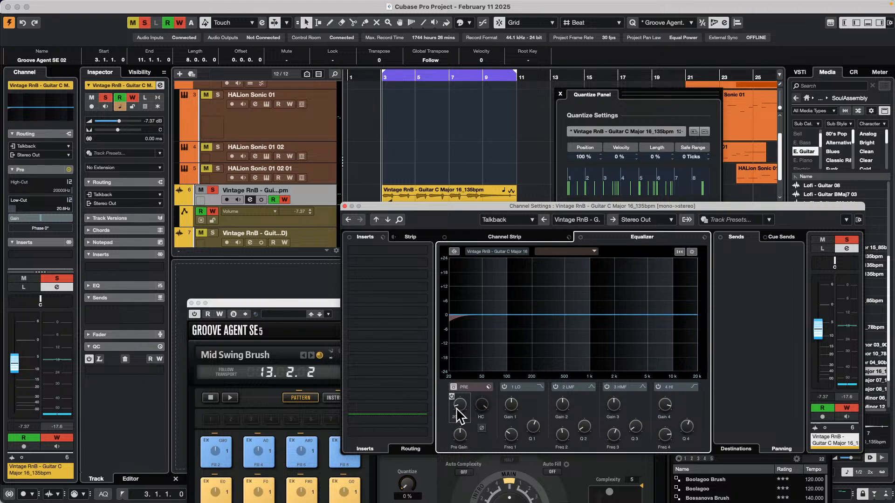
mouse_move(459, 413)
mouse_down()
mouse_move(462, 382)
mouse_move(476, 383)
mouse_move(456, 389)
mouse_move(459, 409)
mouse_up()
click(455, 388)
click(384, 79)
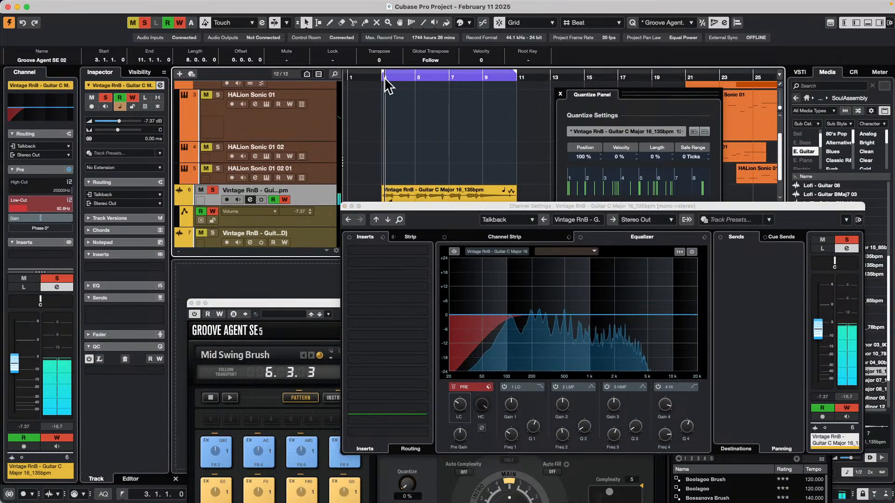
drag(457, 432, 455, 446)
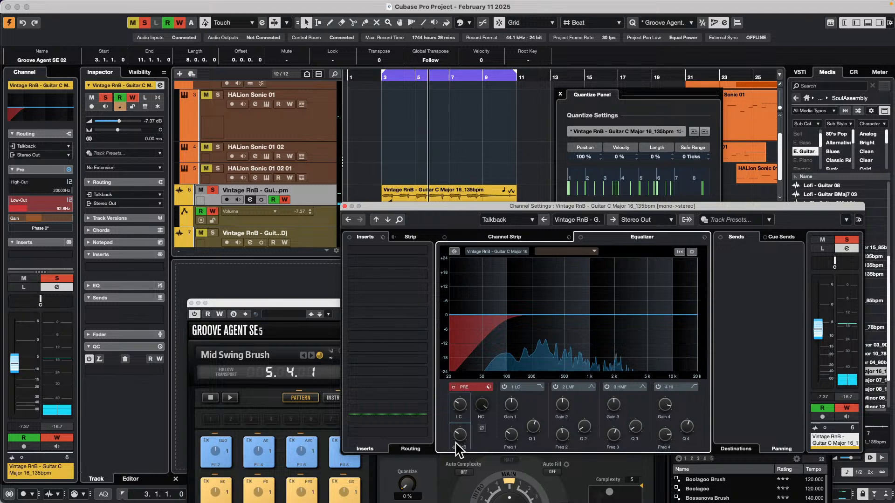
Move the channel settings window aside and show the LC-On and LC-Freq automation lanes under the original guitar track
drag(373, 206, 525, 255)
click(239, 210)
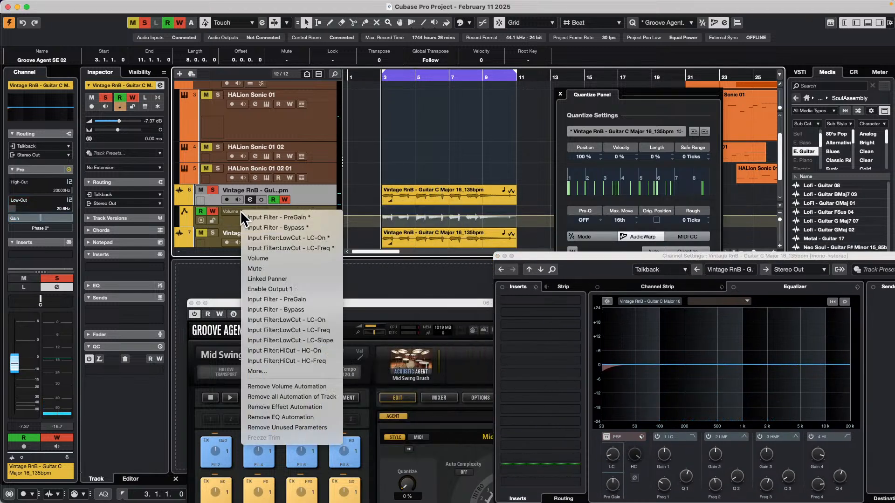
click(329, 241)
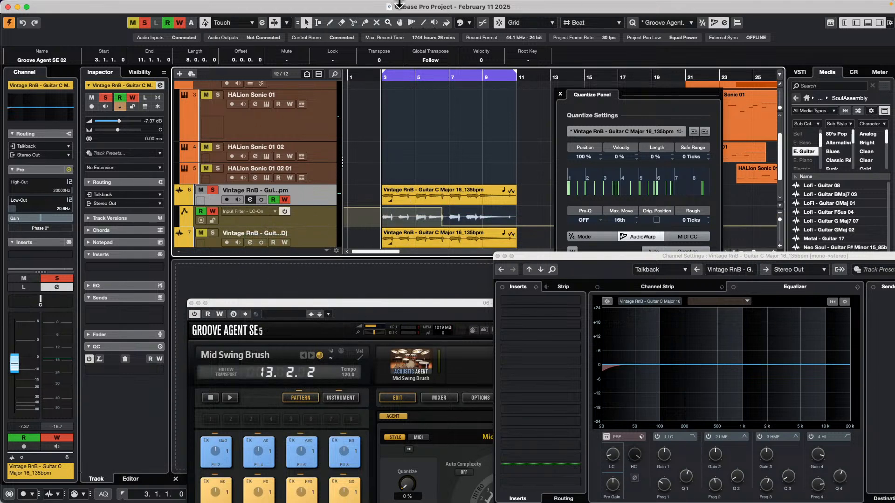
click(185, 223)
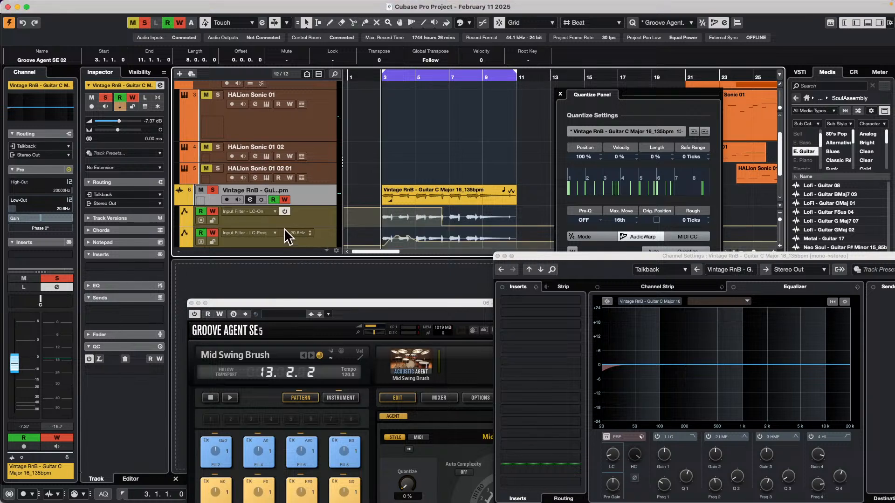
Examine the parameter choices available for the guitar's two low-cut automation lanes
click(267, 231)
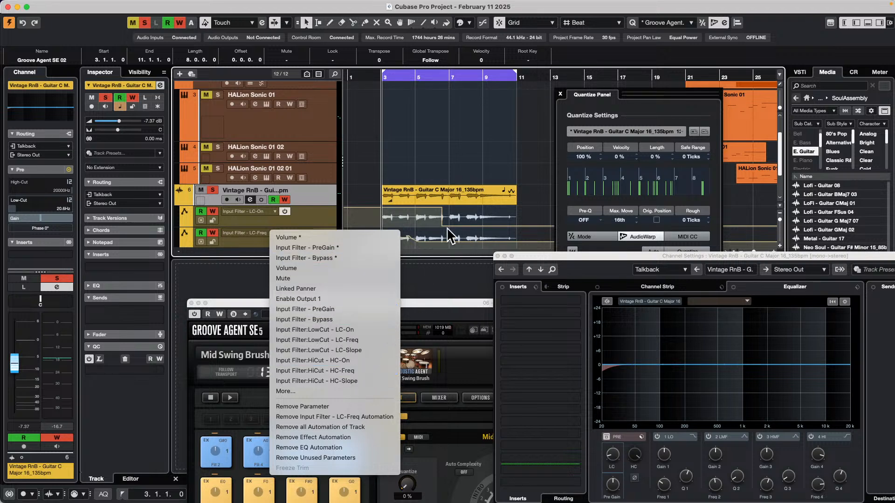
click(412, 221)
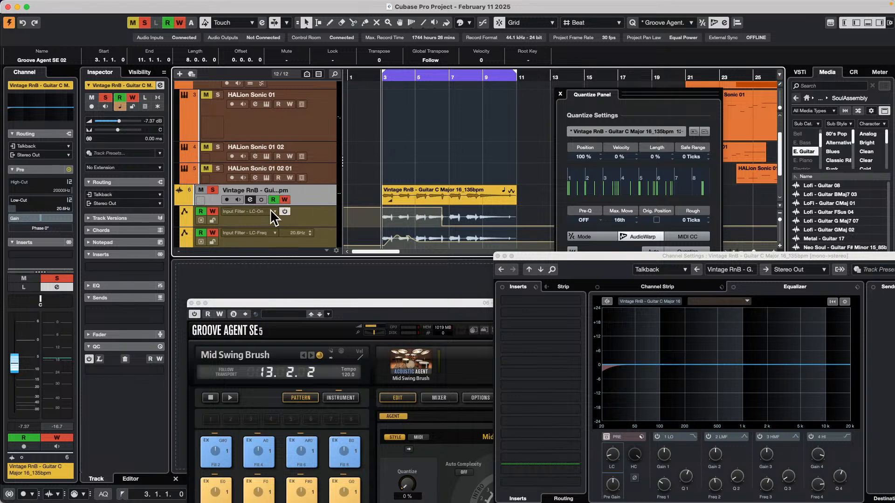
click(273, 210)
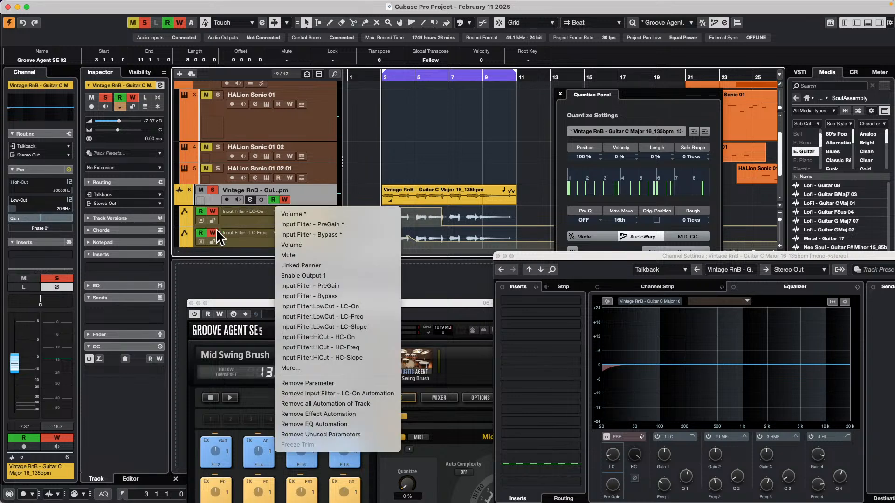
click(234, 234)
click(275, 233)
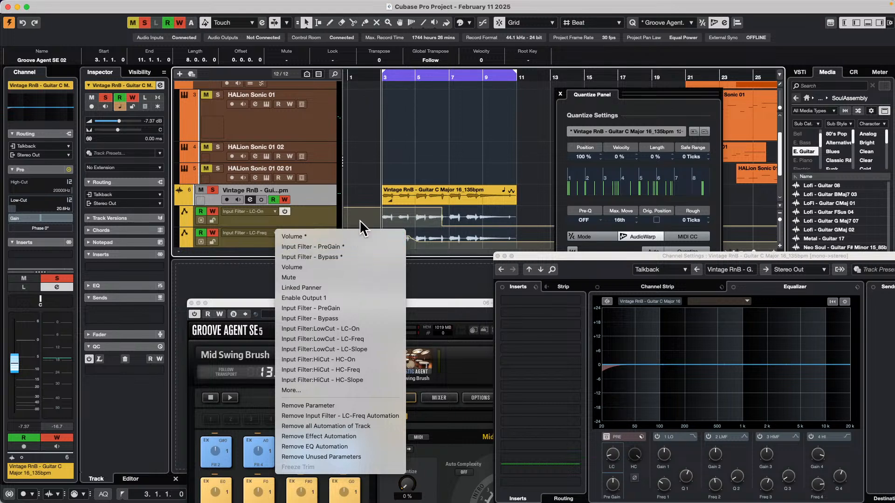
click(367, 197)
click(440, 236)
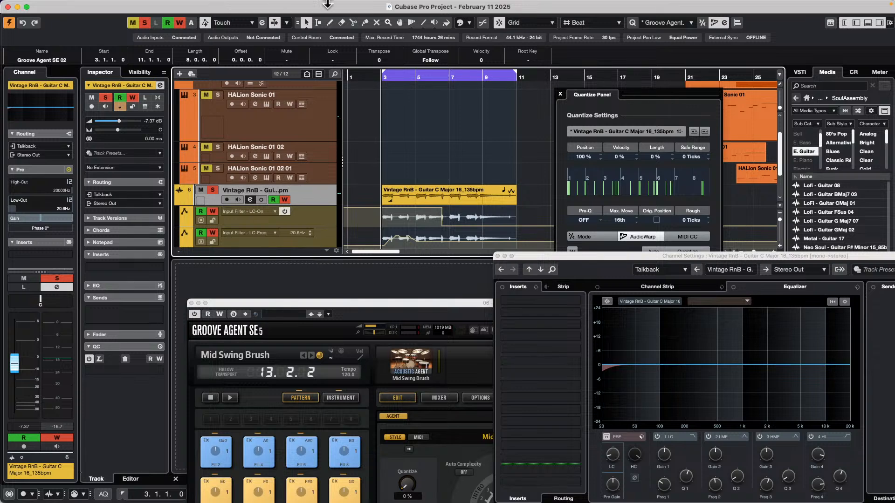
Turn off Show Data on Tracks in the Automation Panel settings, and close the panel and the guitar's channel settings
click(182, 5)
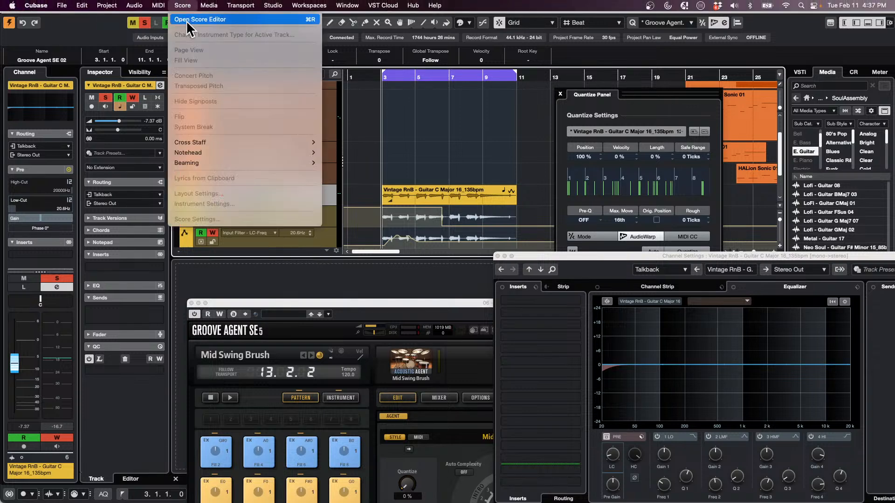
click(446, 112)
click(262, 22)
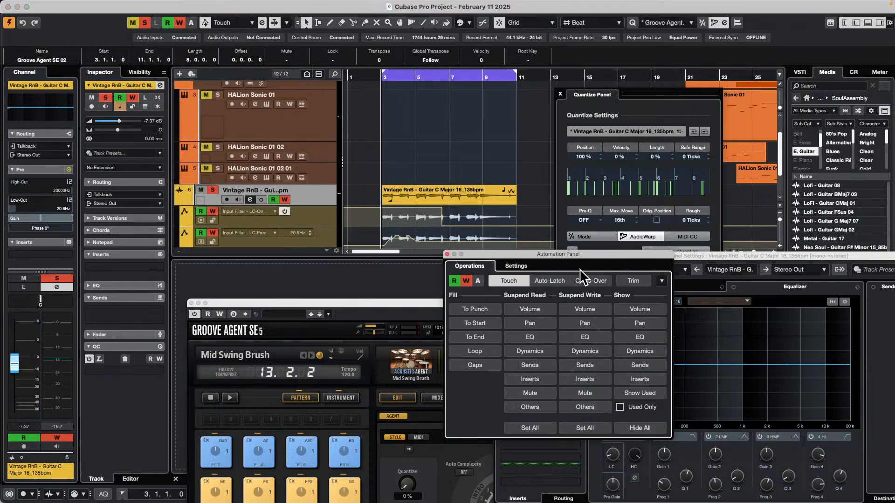
click(513, 269)
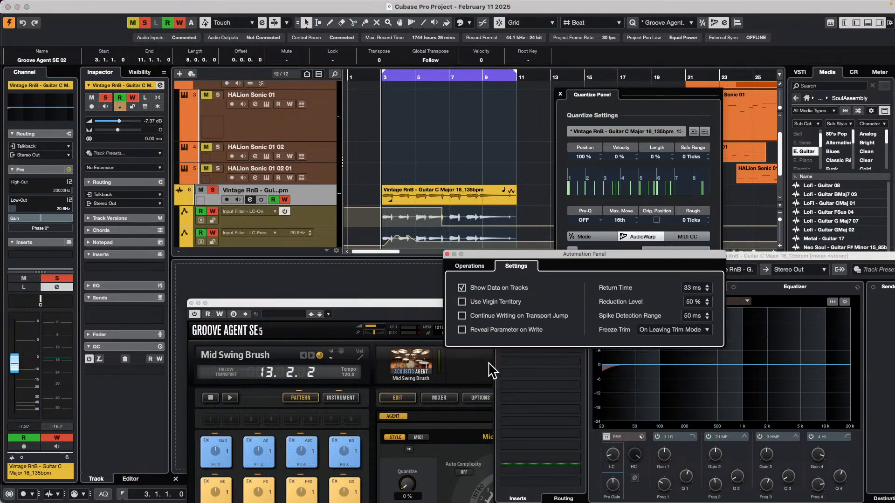
click(462, 288)
click(489, 225)
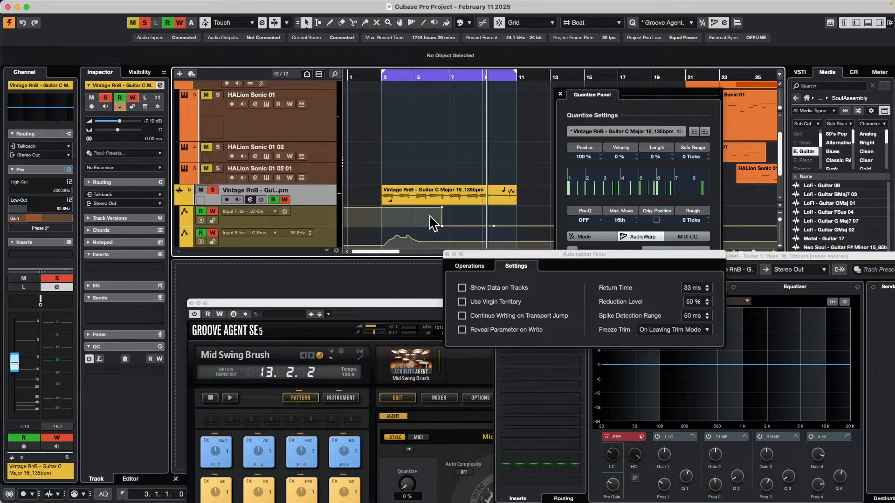
drag(487, 256, 573, 315)
click(497, 256)
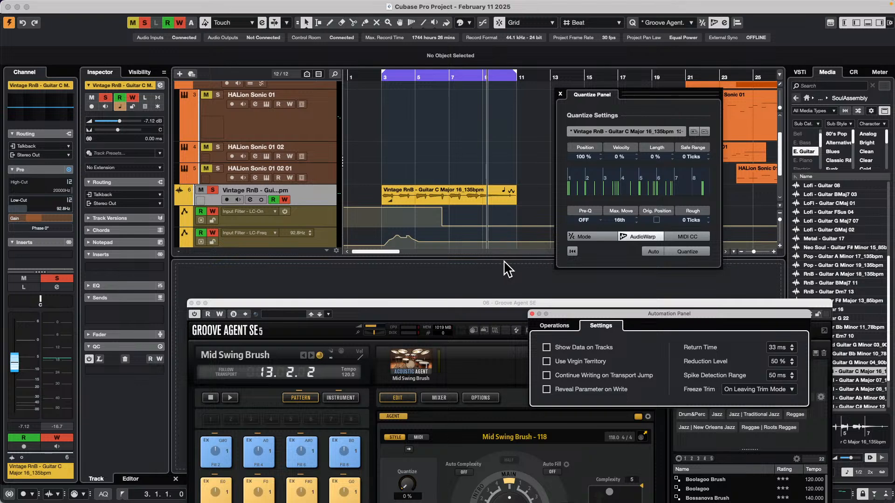
click(531, 313)
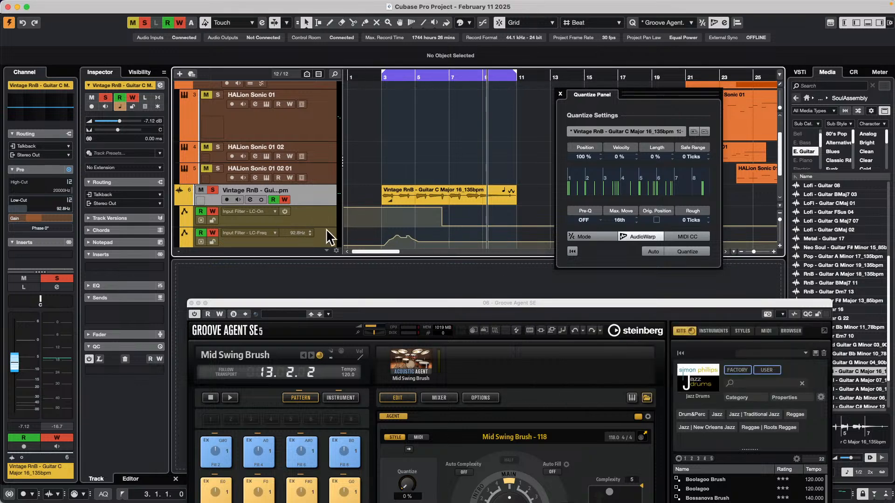
Open the Project Logical Editor setup, move its window aside and remove the existing target filter and transform action
mouse_move(189, 5)
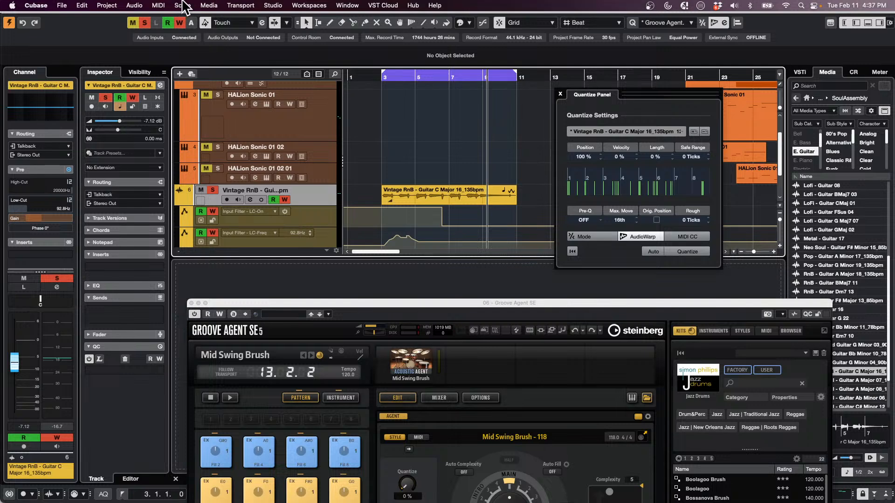
click(188, 6)
mouse_move(167, 5)
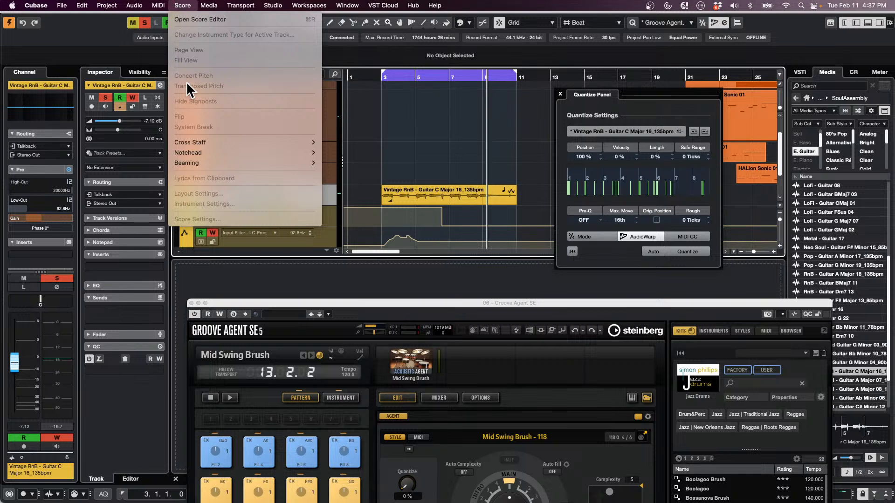
mouse_move(216, 152)
mouse_move(210, 7)
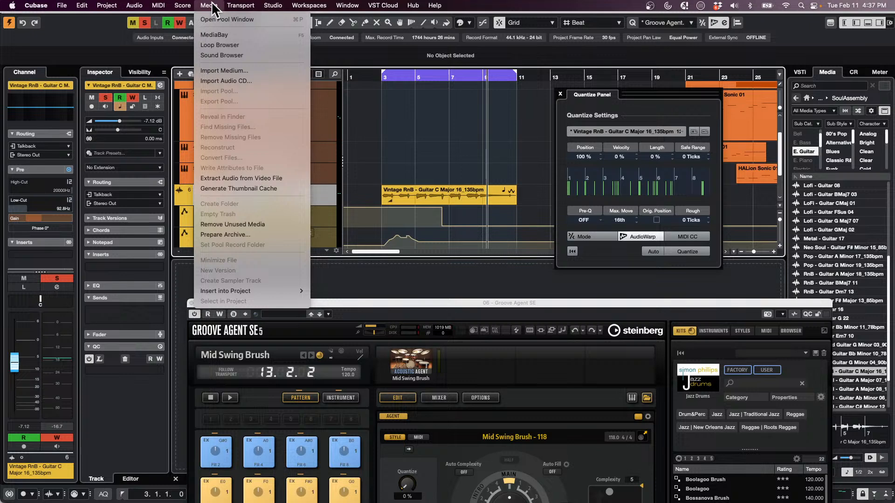
mouse_move(117, 3)
mouse_move(187, 226)
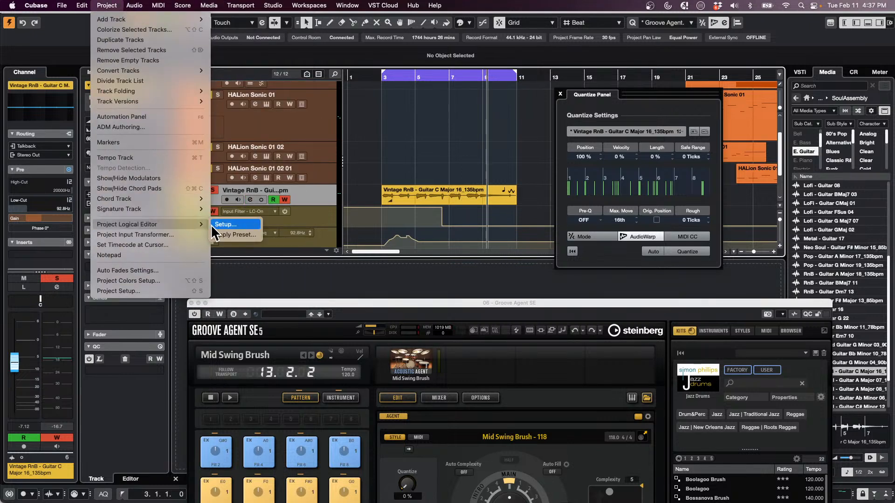
click(235, 229)
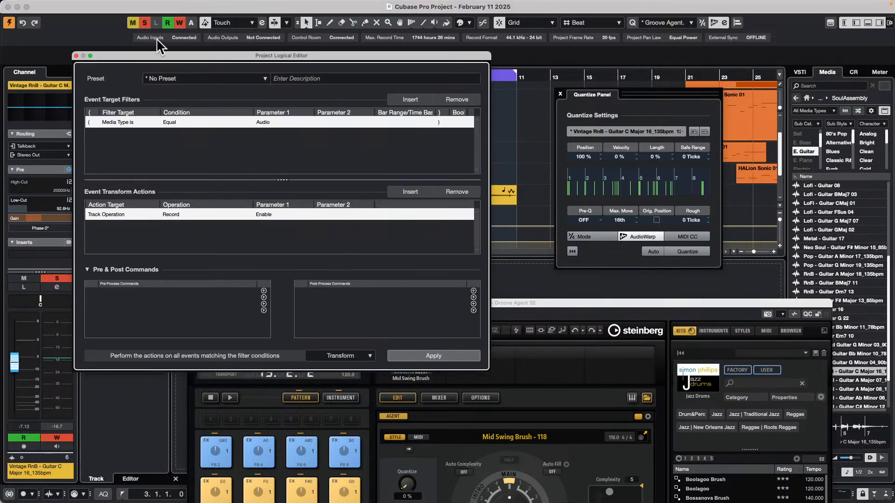
drag(273, 57, 643, 96)
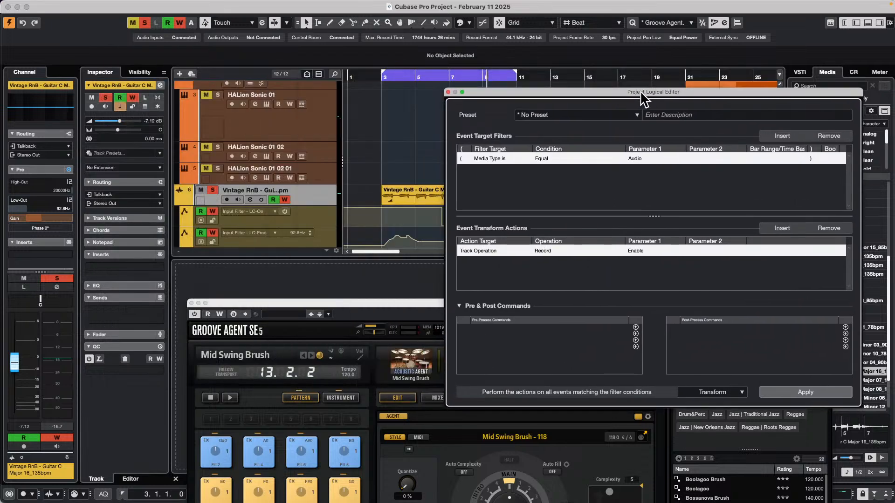
click(832, 136)
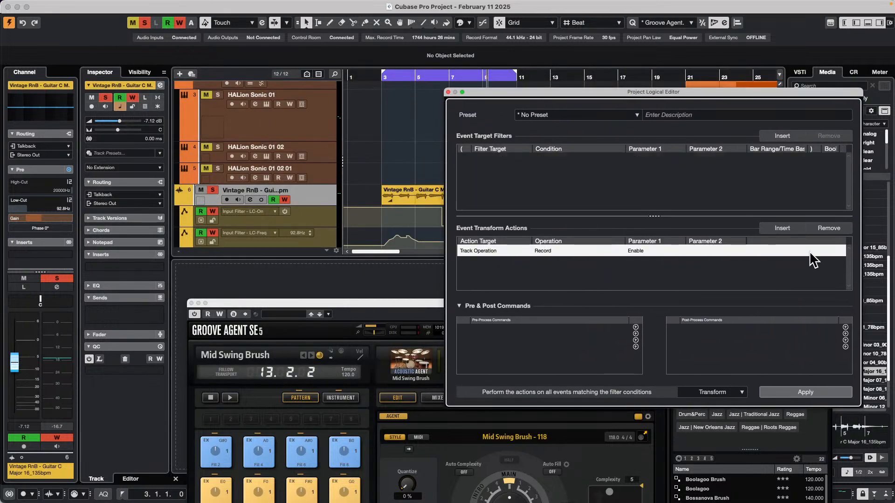
click(830, 228)
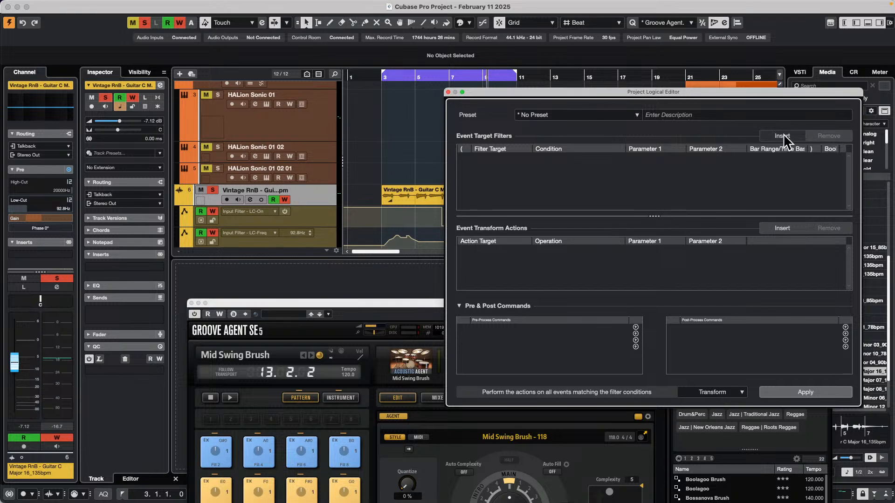
Set the Project Logical Editor function to Select and add a target filter for Media Type Equal Automation
click(728, 396)
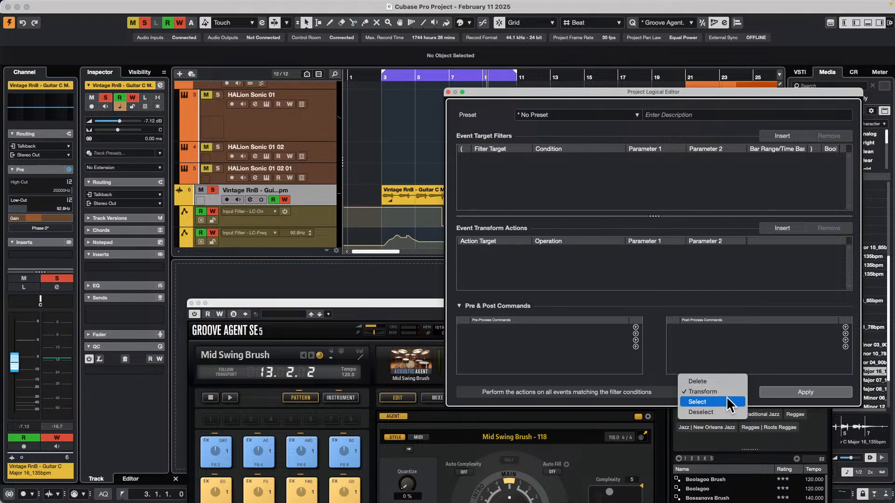
click(731, 403)
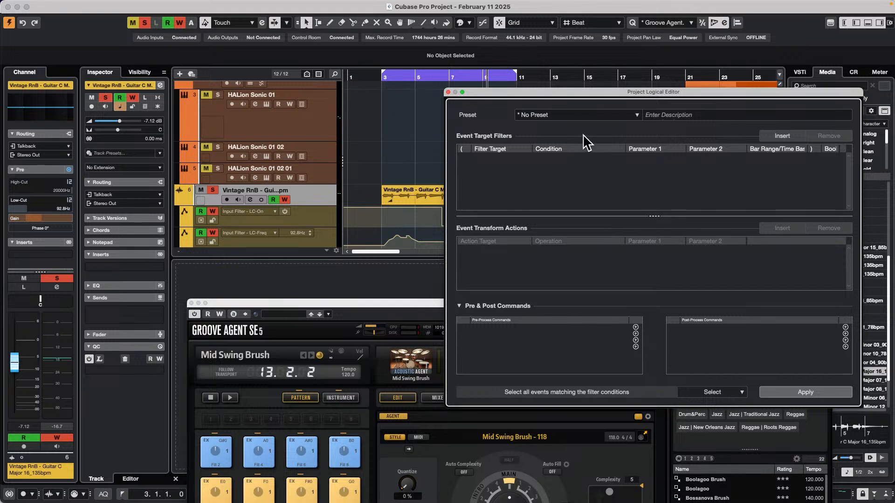
click(788, 136)
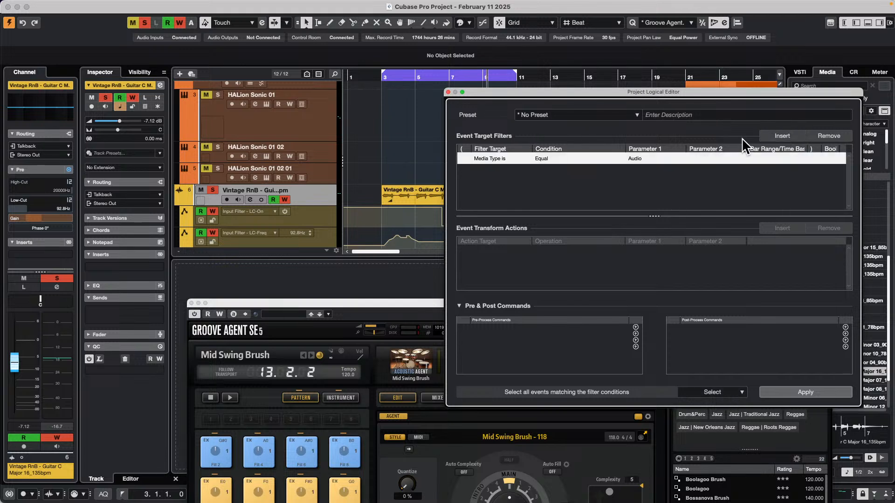
click(640, 159)
click(661, 191)
Add a second target filter with Name Contains "LC on", combined with the Automation media type filter
click(793, 135)
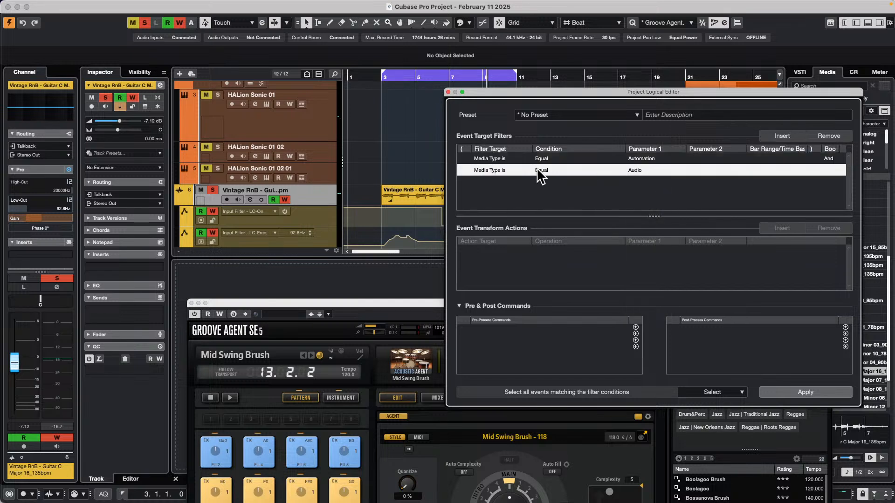
click(498, 172)
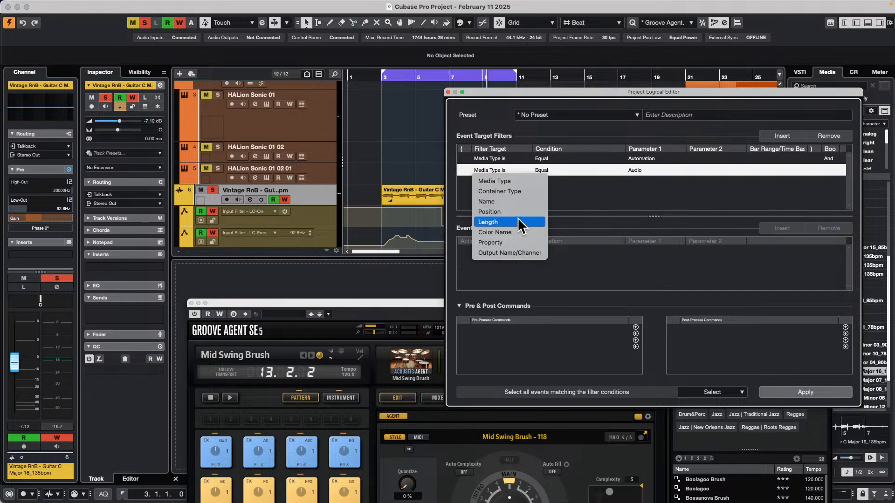
click(520, 202)
click(557, 170)
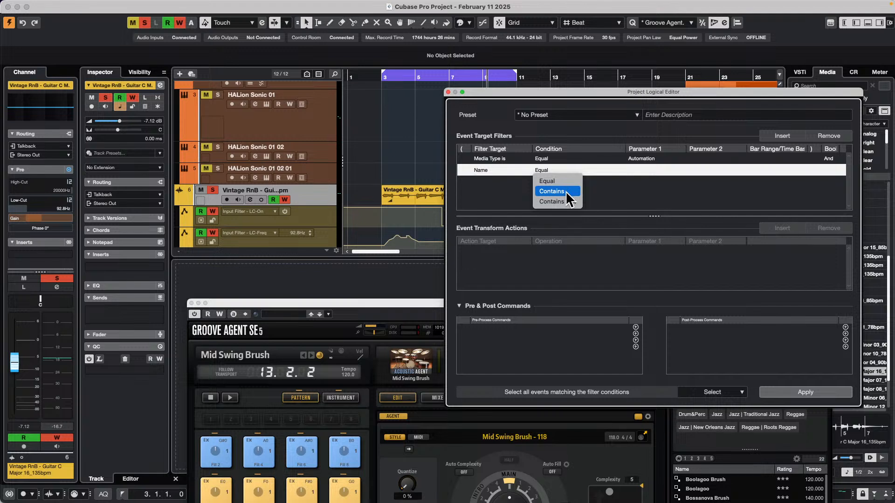
click(567, 192)
click(651, 171)
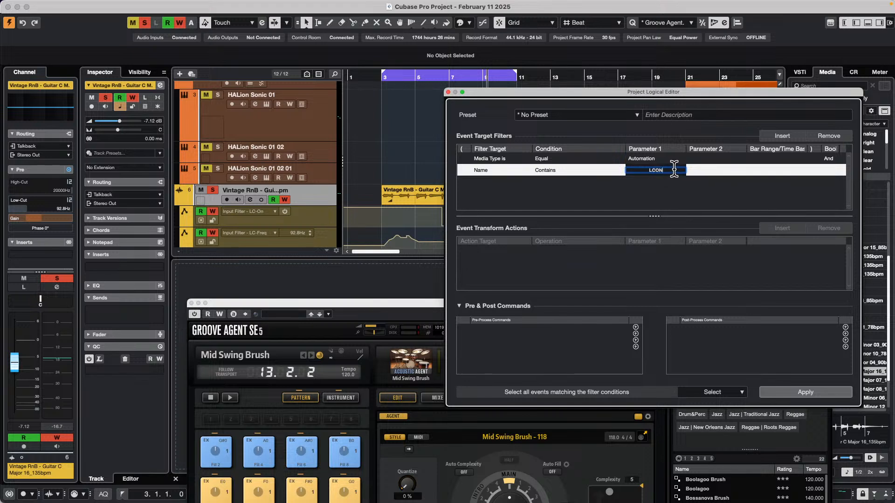
key(BackSpace)
key(BackSpace)
click(576, 183)
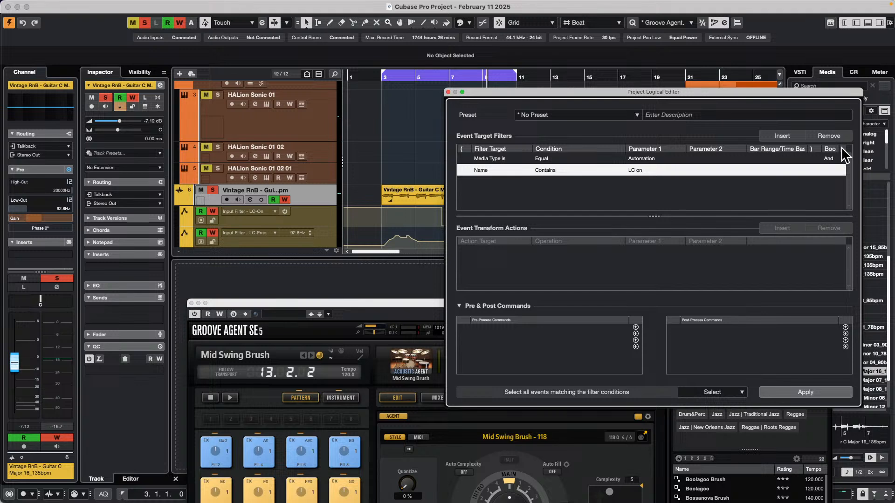
Add a third target filter with Name Contains "LC Freq", joined to the "LC on" filter with Or
click(782, 136)
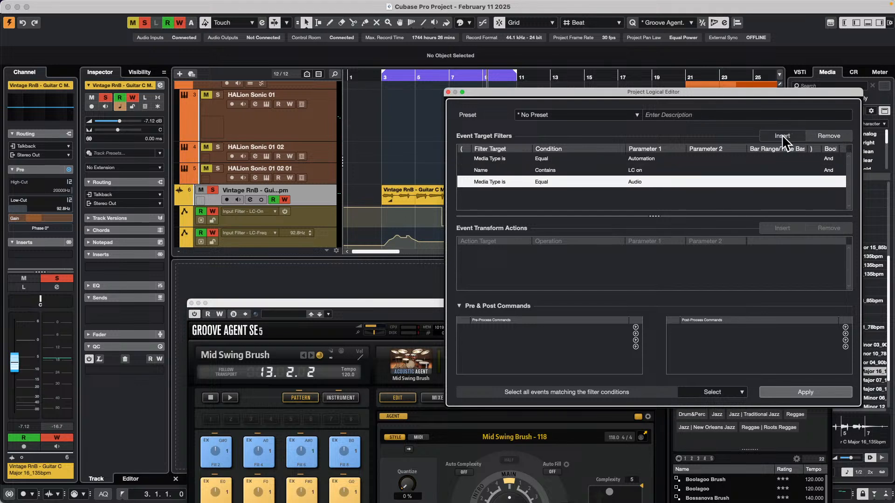
click(829, 170)
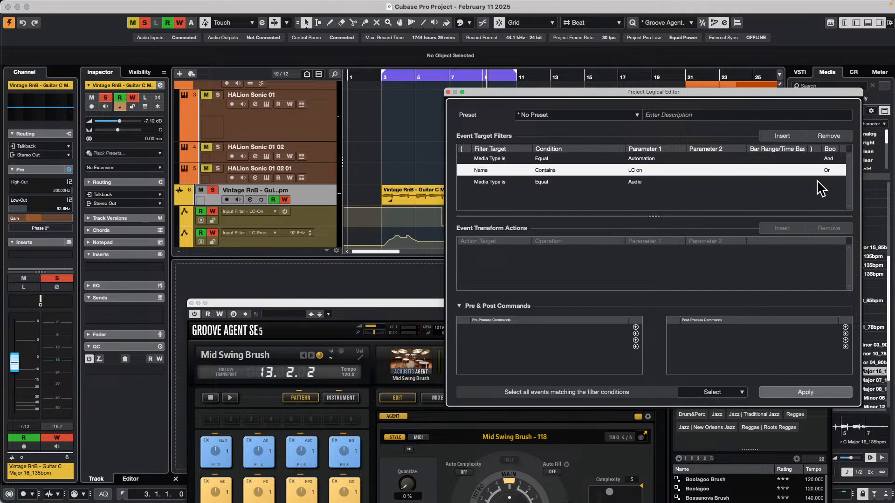
click(487, 182)
click(498, 184)
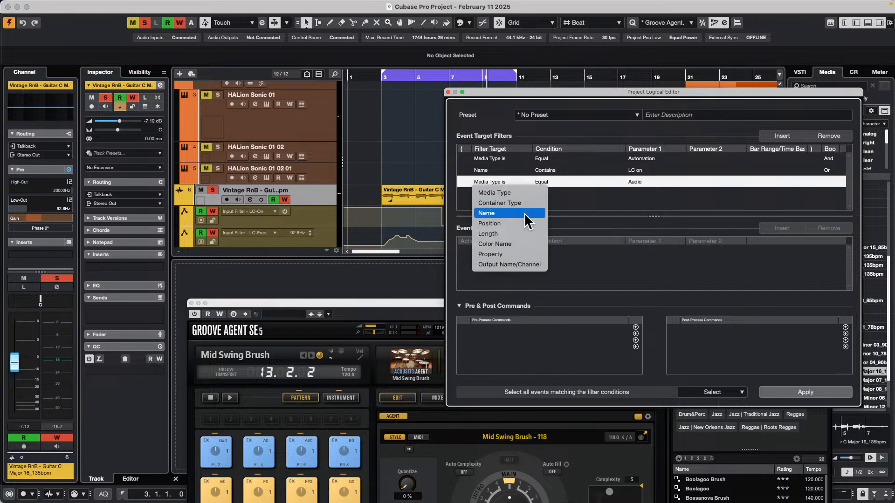
click(523, 213)
click(554, 183)
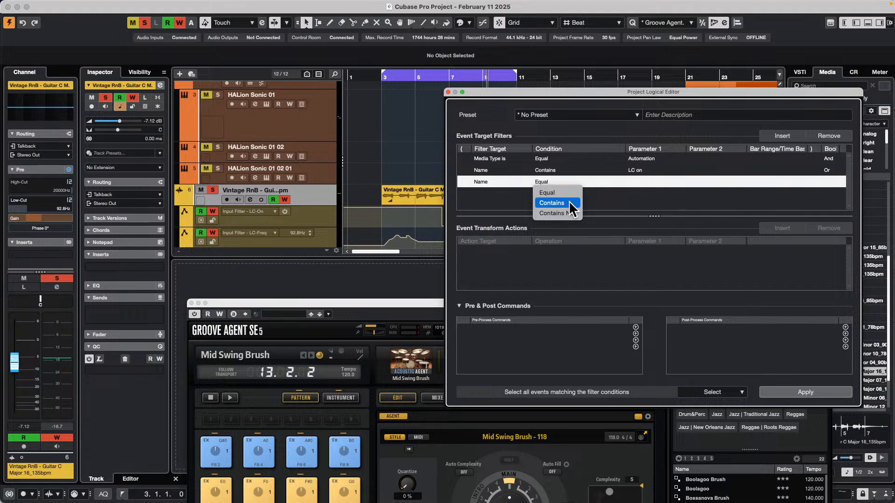
click(566, 202)
click(636, 182)
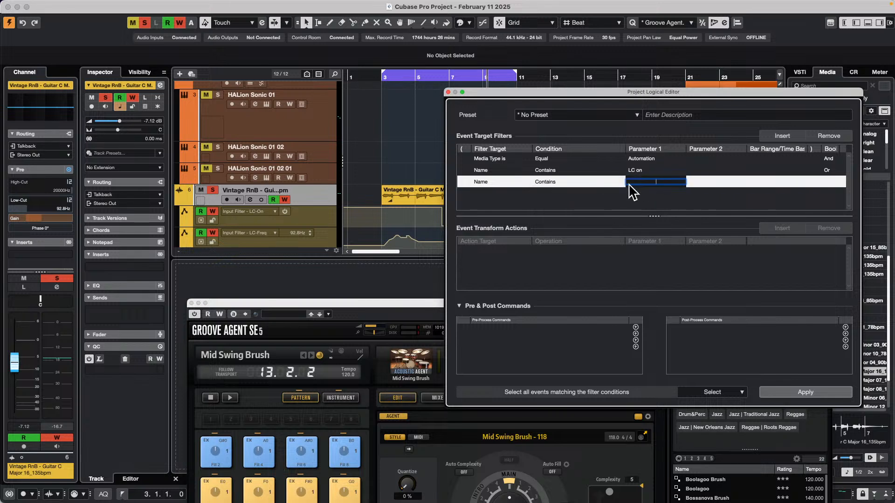
text(LC Freq)
key(Return)
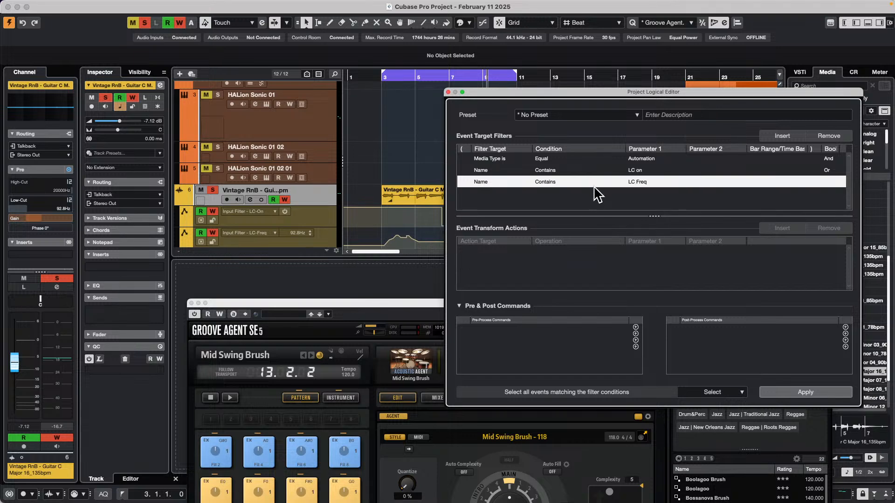
Try applying the Select rule with the HALion Sonic 01 02 01 track selected, and again with the guitar track selected
click(333, 181)
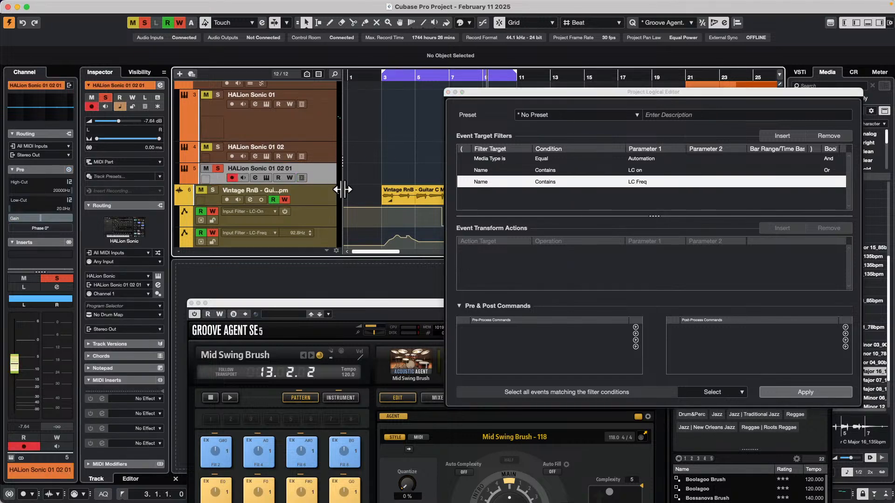
click(812, 399)
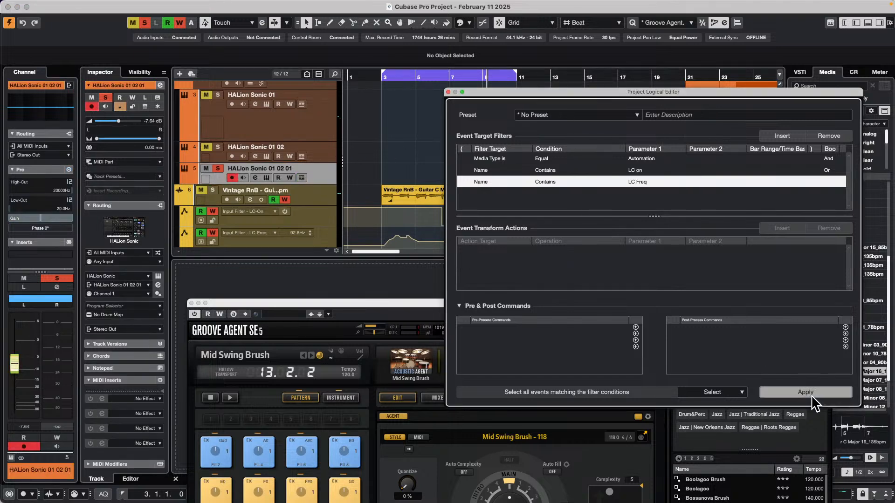
click(318, 186)
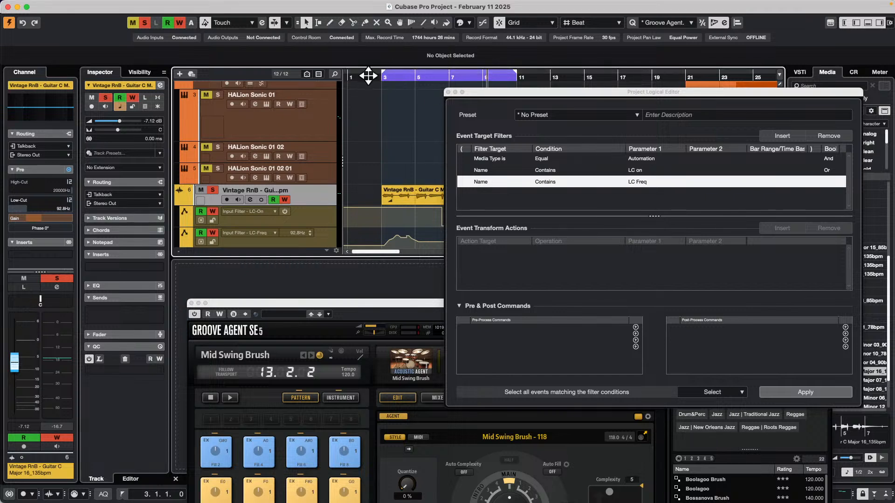
drag(369, 76, 365, 69)
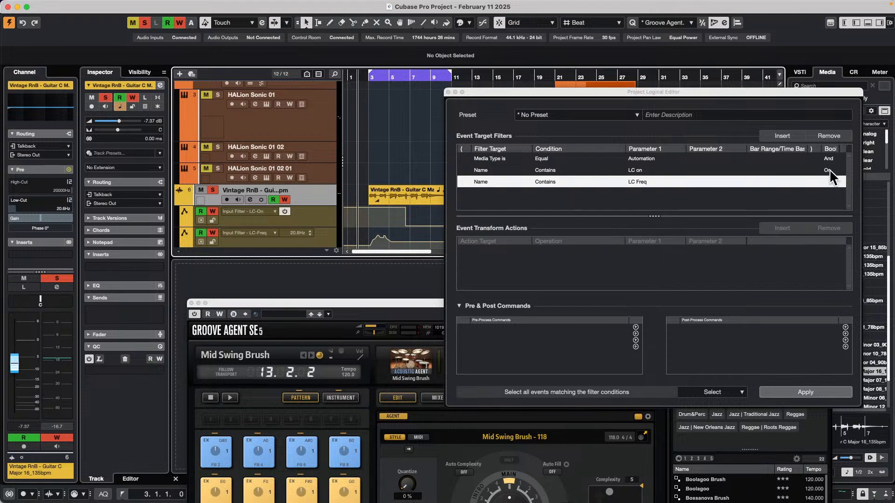
click(810, 391)
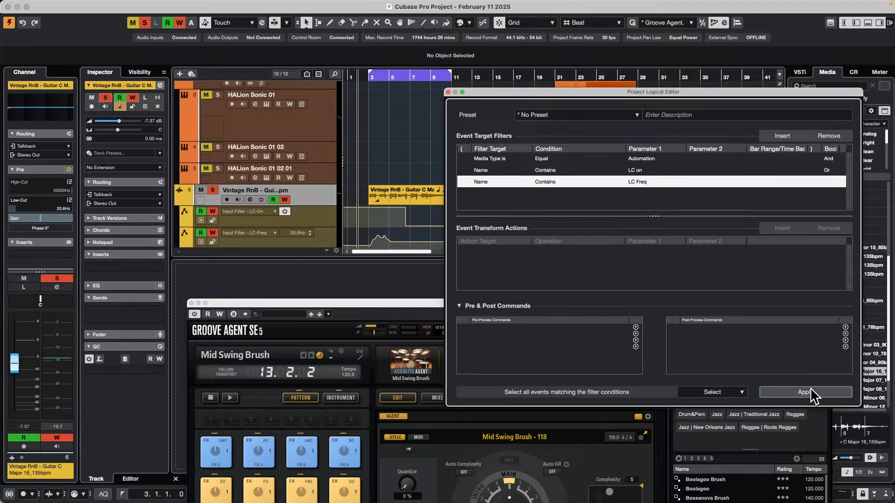
Change the first target filter from a media type condition to Container Type Equal Track, and apply the rule
click(648, 164)
click(648, 164)
click(568, 166)
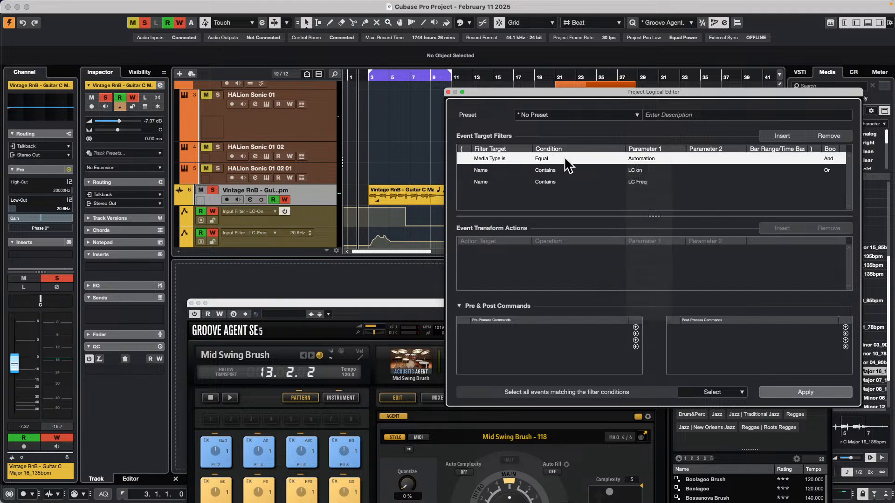
click(565, 158)
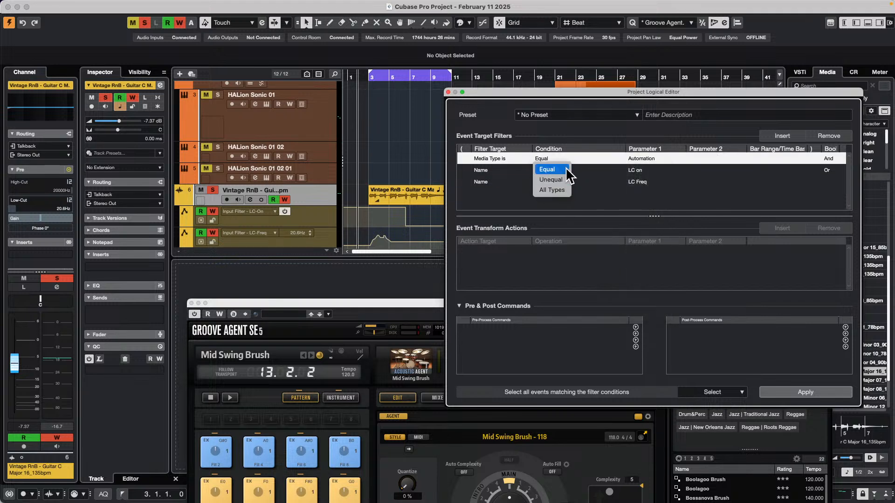
click(566, 169)
click(495, 158)
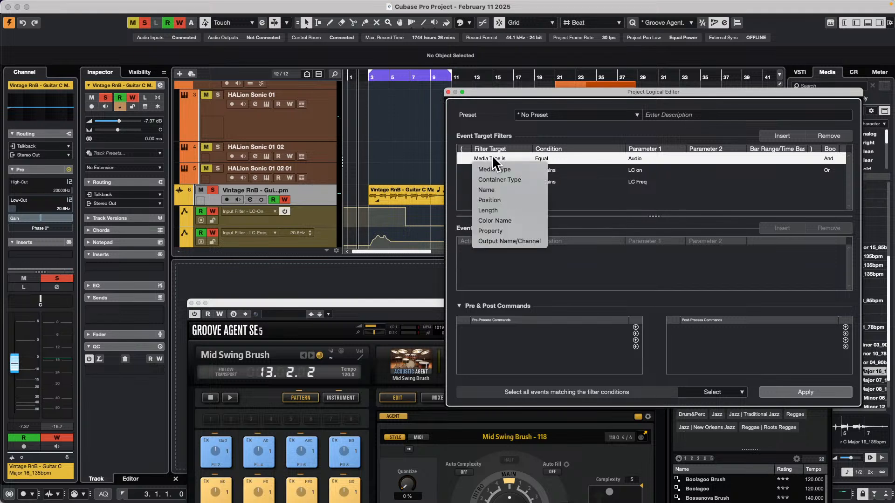
click(504, 180)
click(659, 159)
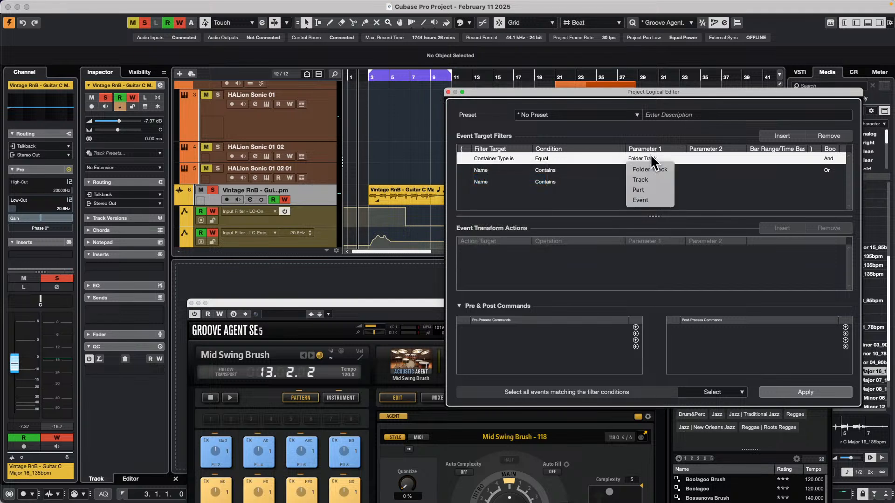
click(659, 179)
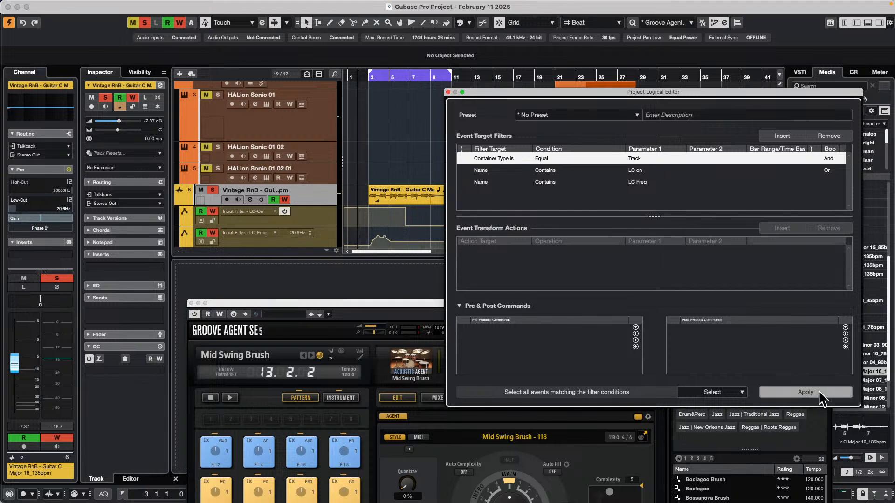
click(819, 393)
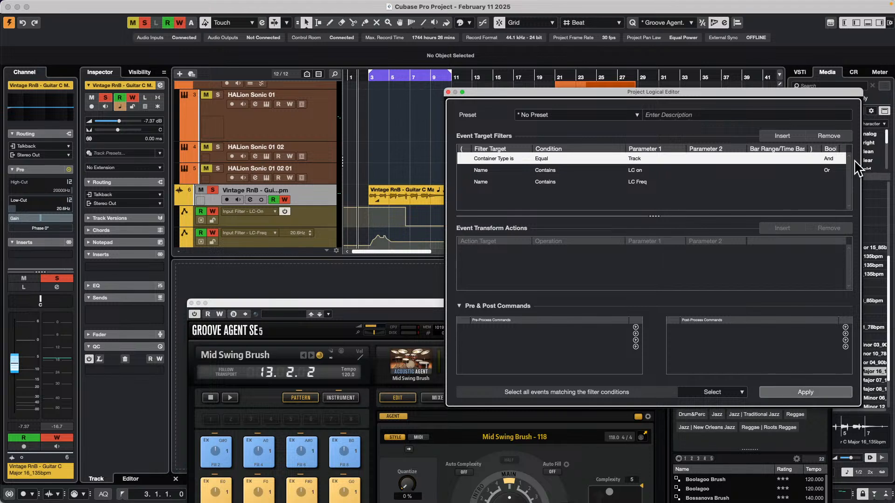
Change the name text of the second target filter to "LC-on"
double_click(646, 170)
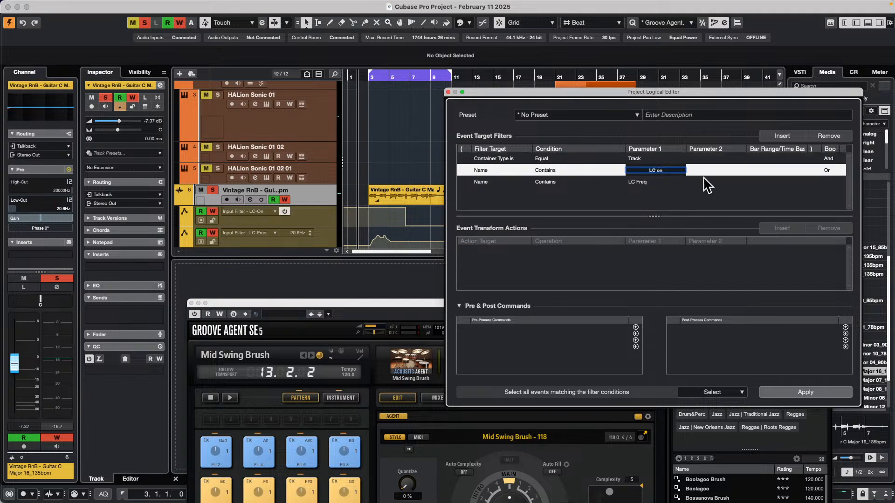
key(BackSpace)
click(639, 183)
Change the name text of the third target filter to "LC-Freq" and apply the Select rule to the project
double_click(641, 184)
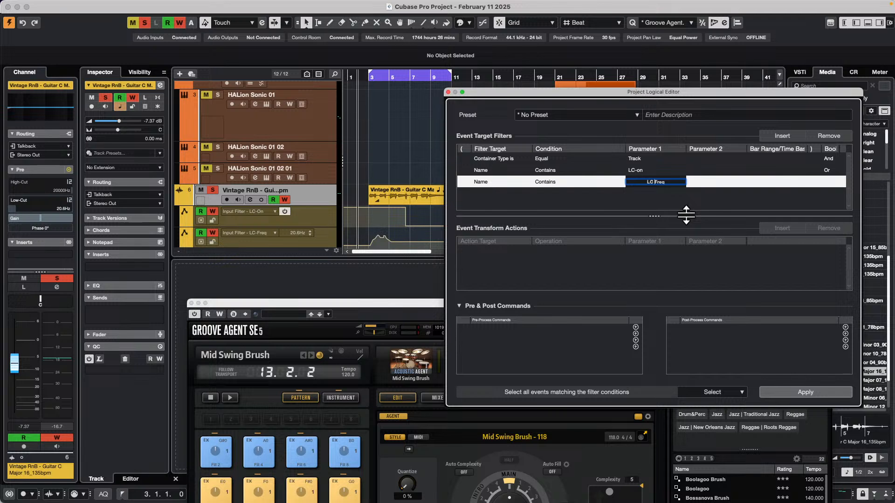
key(BackSpace)
key(minus)
click(658, 201)
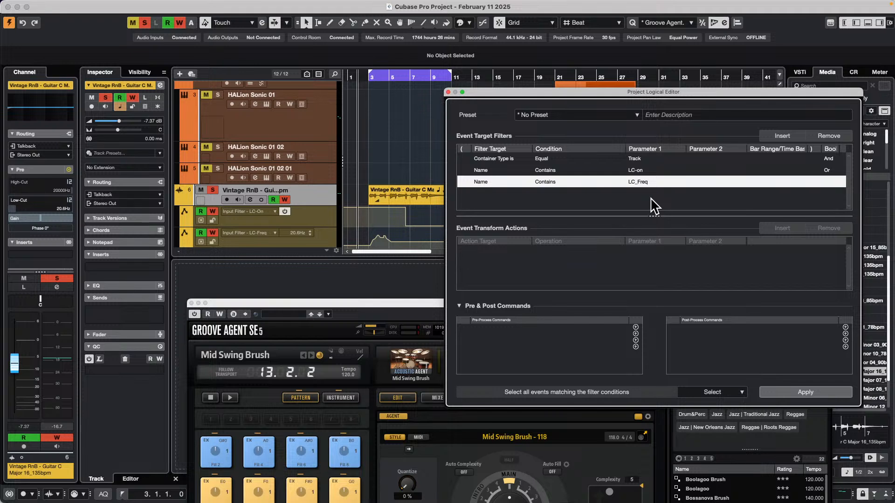
click(643, 182)
click(657, 182)
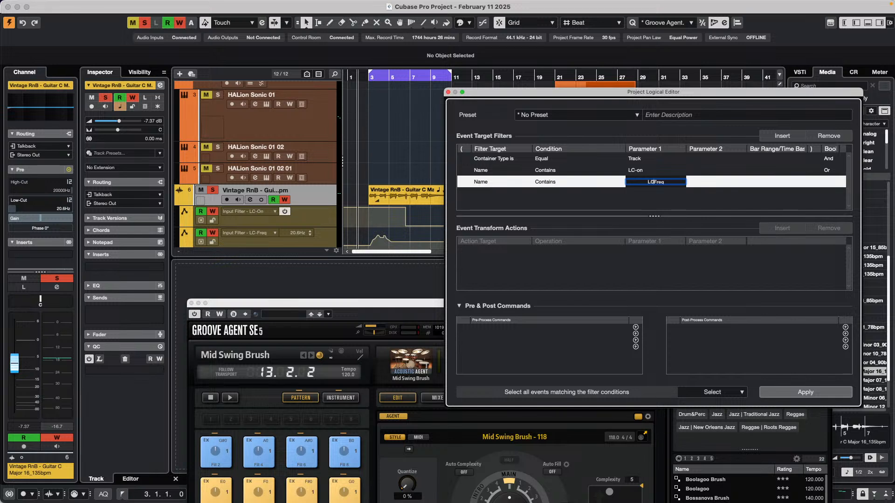
key(Return)
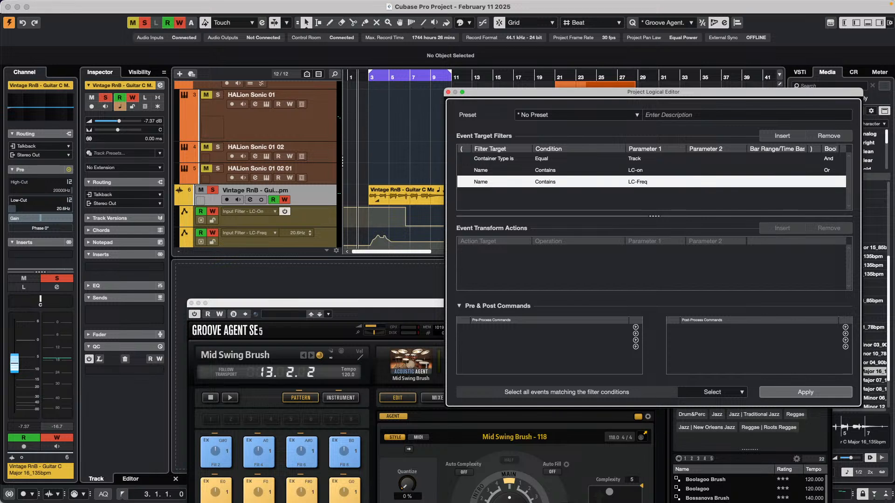
click(814, 392)
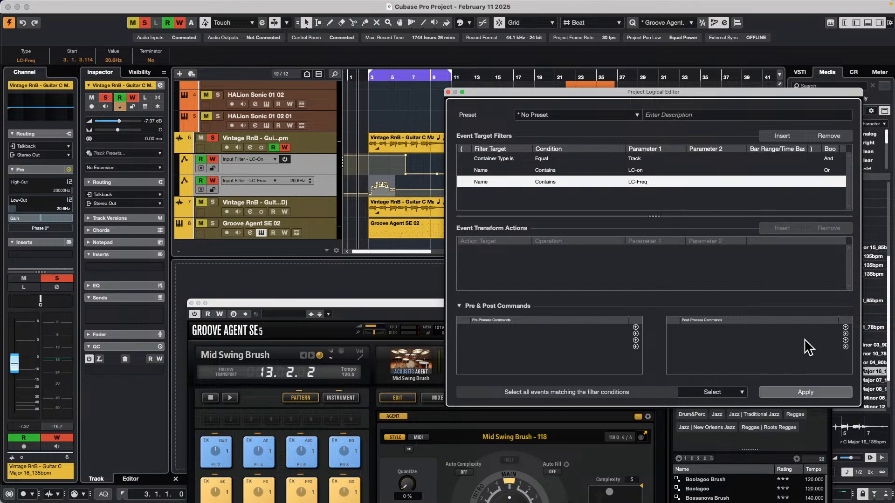
Add the Navigate / Down command as the first post-process command of the rule
click(845, 328)
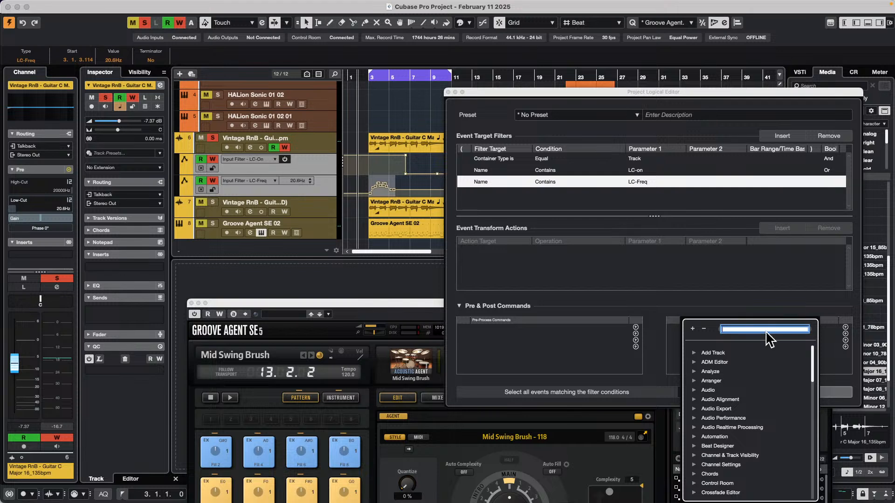
text(do)
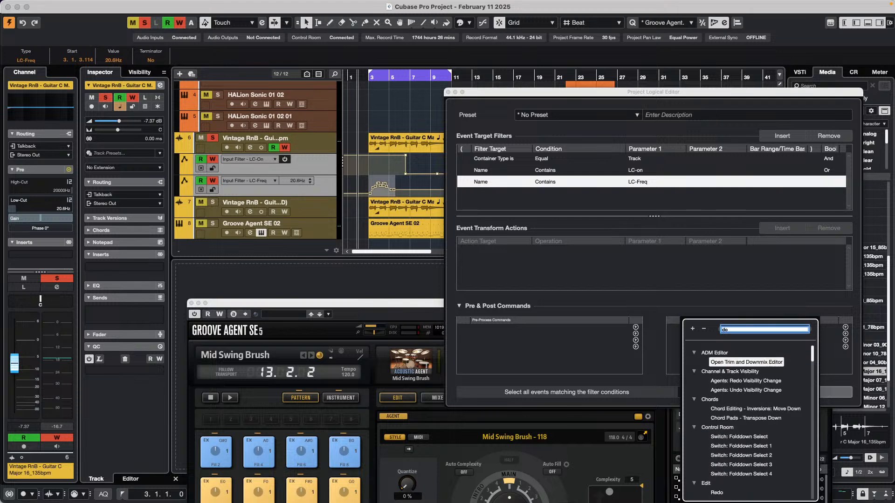
text(wn)
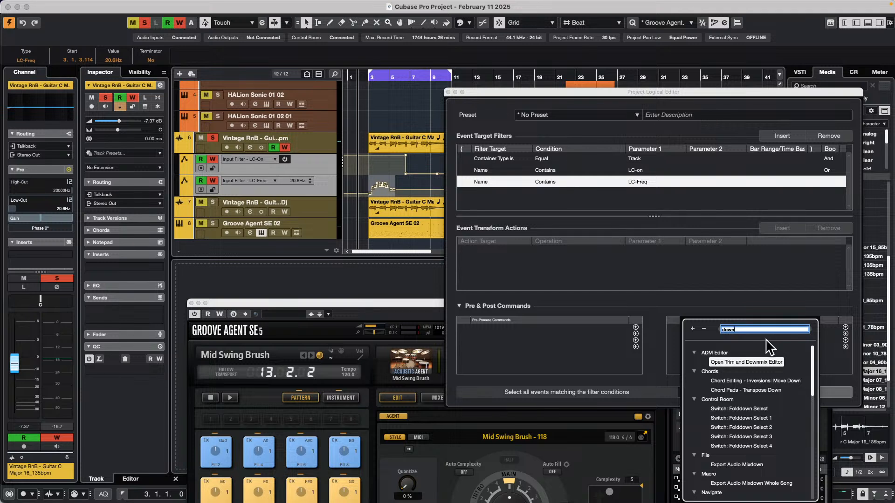
scroll(740, 426, down, 5)
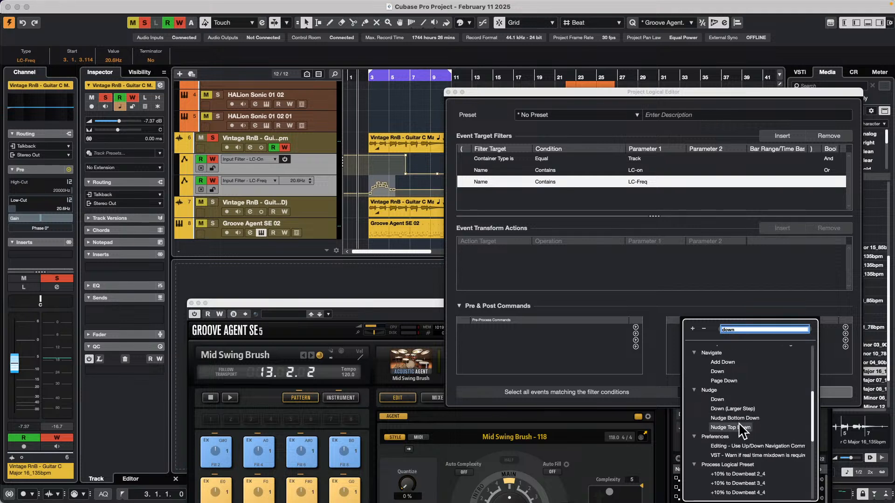
double_click(731, 372)
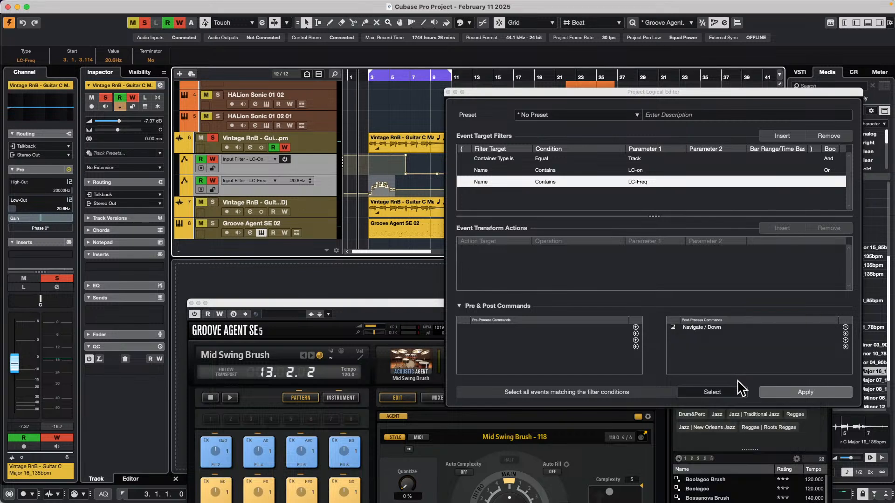
Apply the rule, and apply it again with the original guitar track (track 6) selected
click(804, 394)
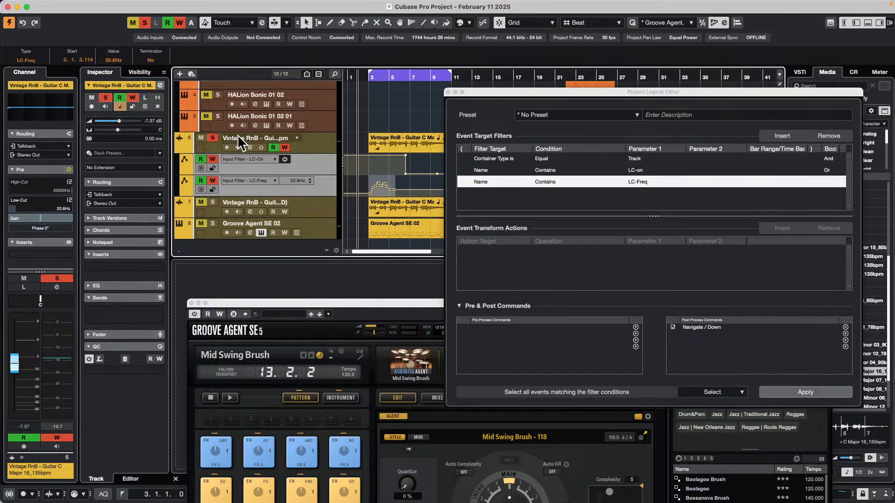
click(320, 142)
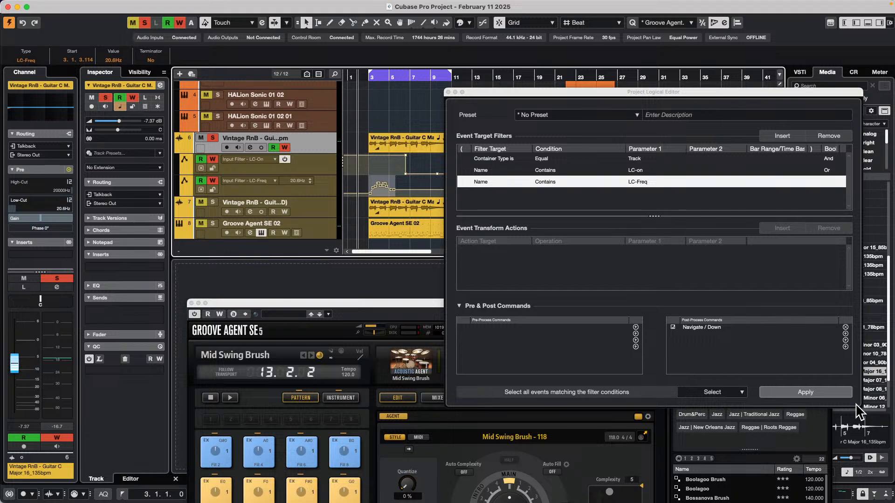
click(818, 390)
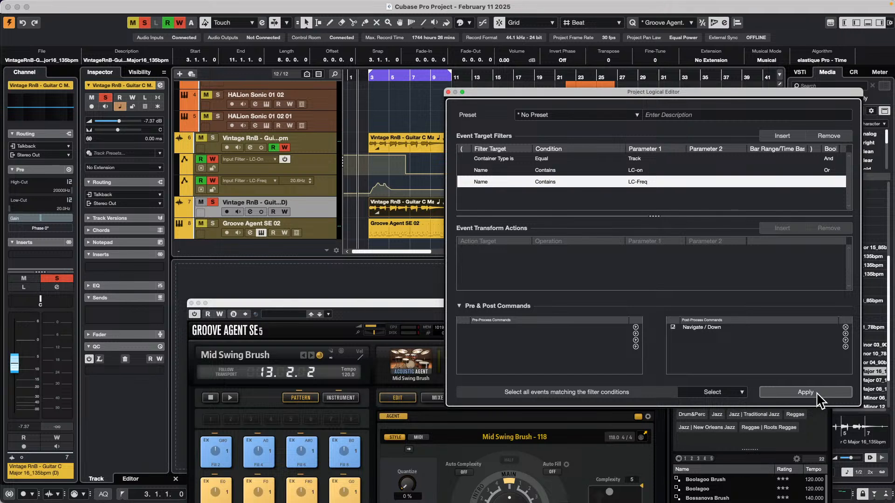
Add Edit / Paste at Origin as the second post-process command and try the rule on the original guitar track
click(845, 334)
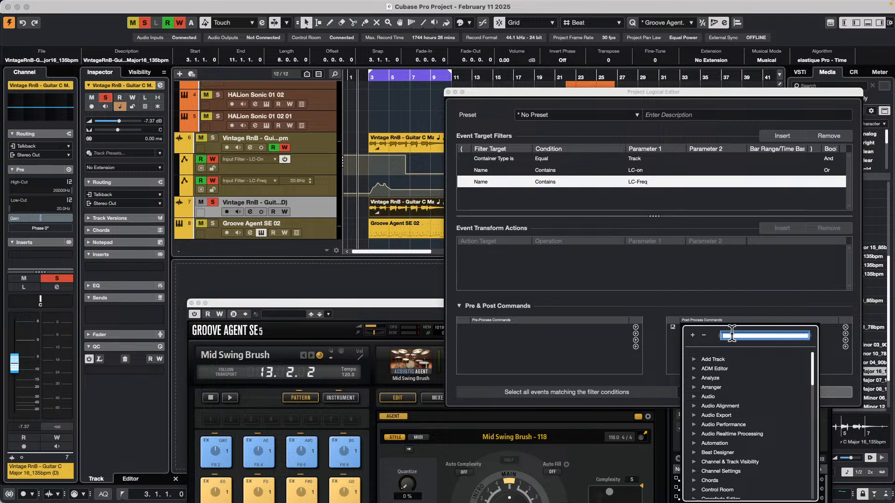
text(ste at or)
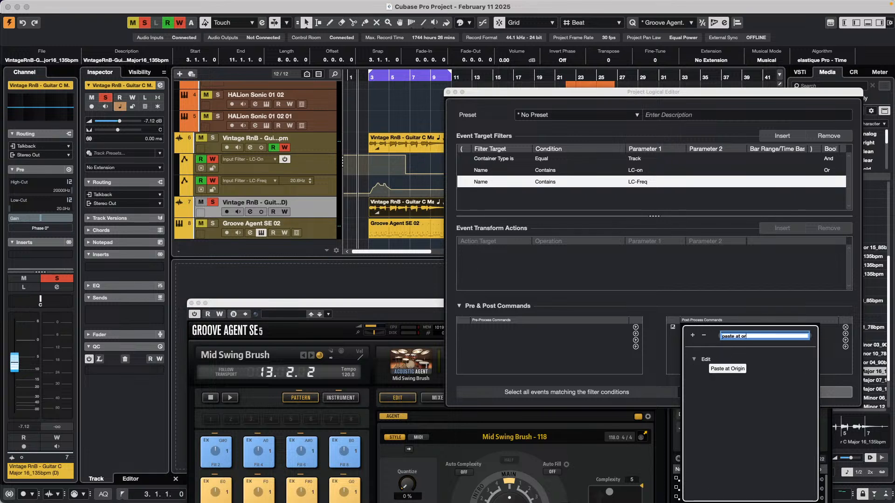
text(igin)
key(Return)
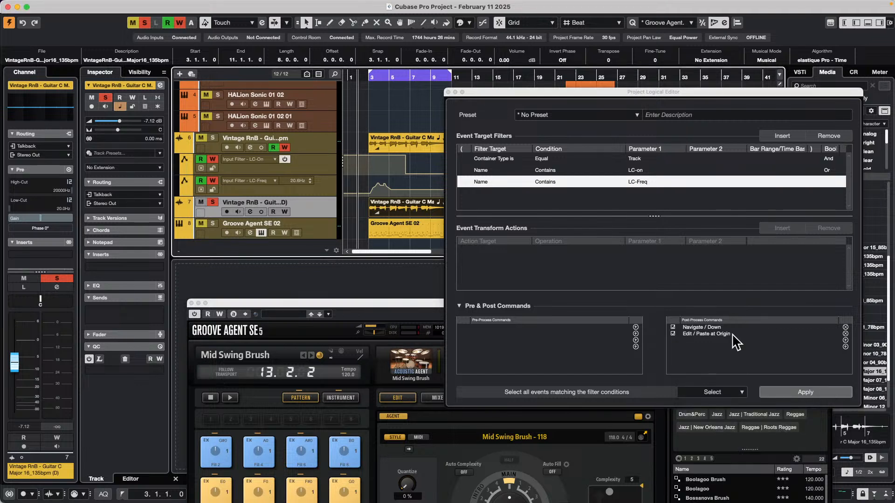
click(322, 136)
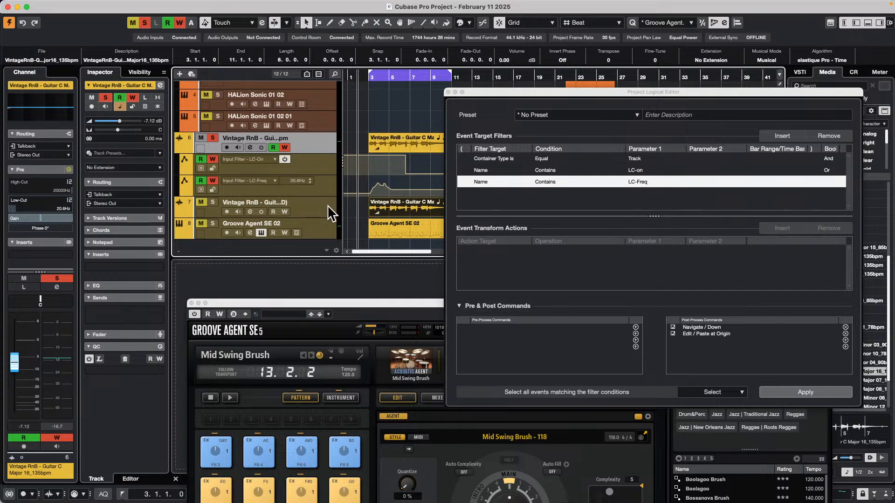
click(806, 392)
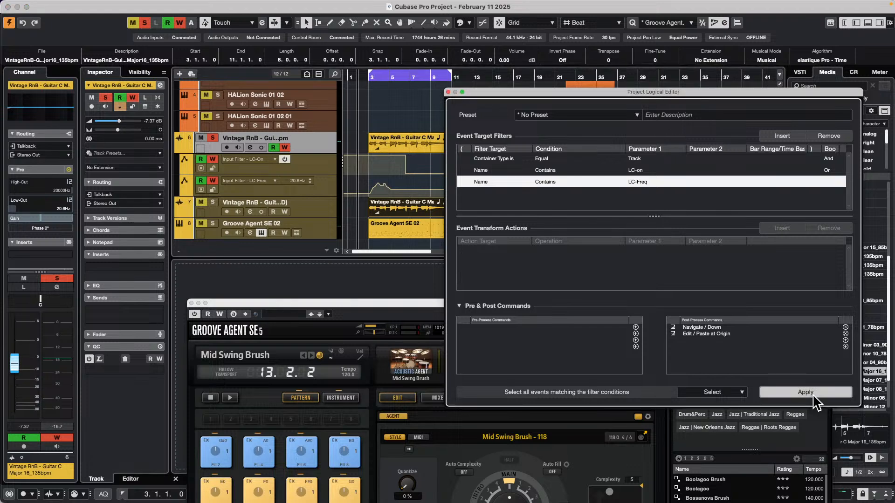
Show the automation lane of the duplicate guitar track (track 7) and assign Input Filter LC-On to it
click(180, 212)
click(258, 224)
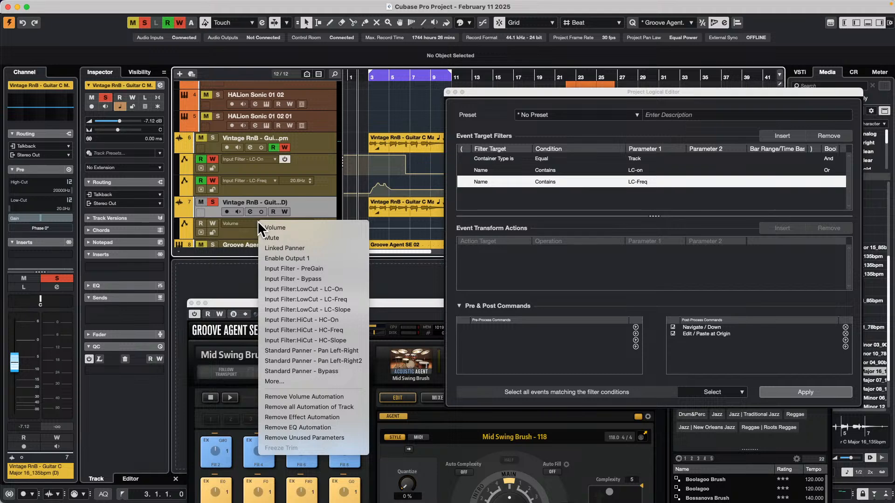
click(348, 289)
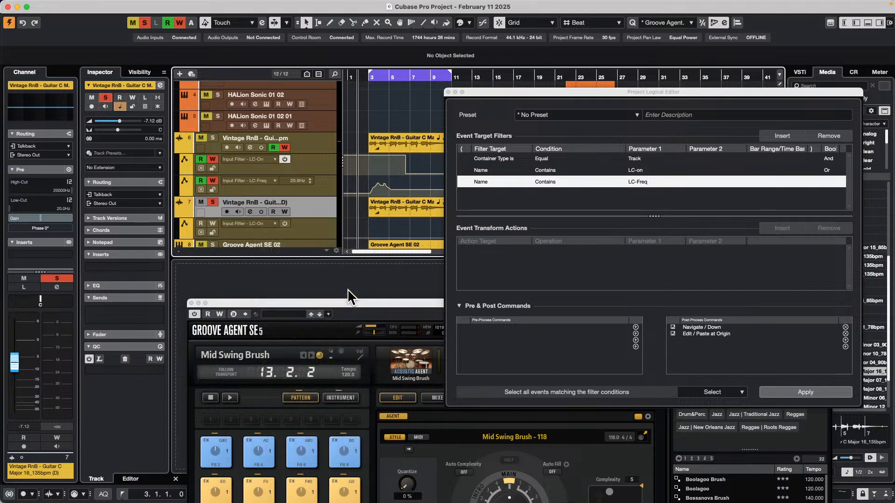
Add a second automation lane below the duplicate guitar track's LC-On lane
scroll(329, 228, down, 2)
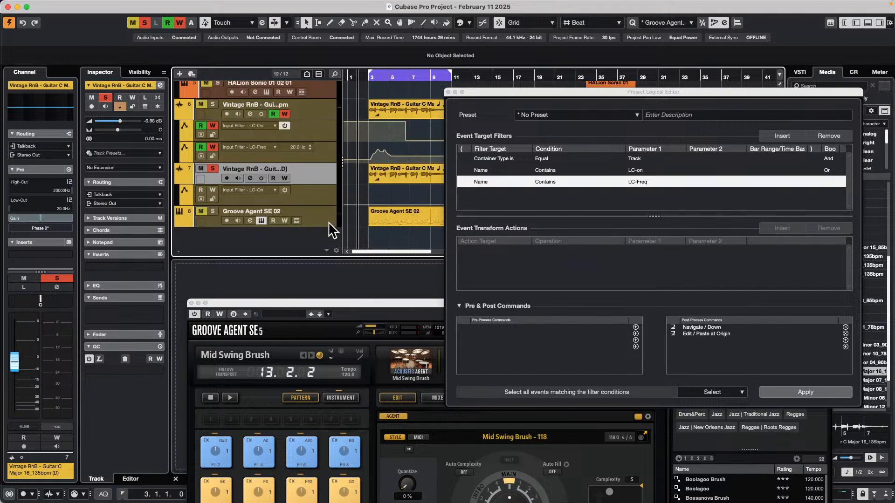
click(180, 199)
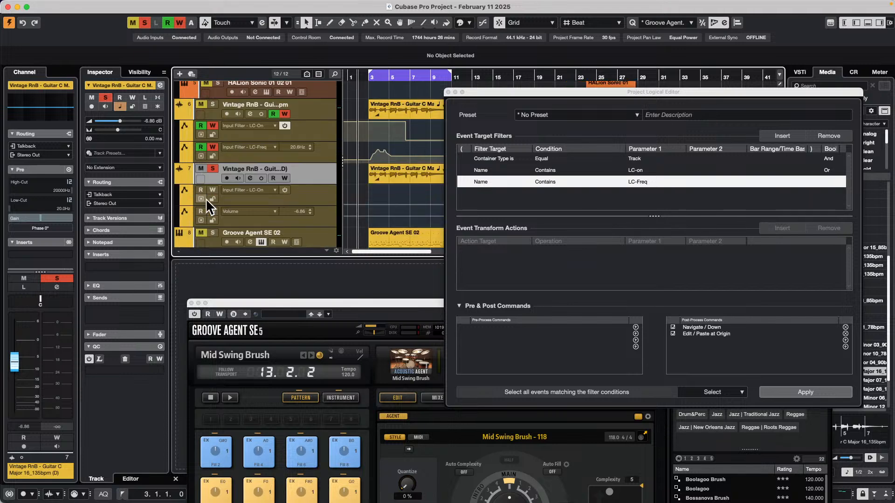
click(253, 211)
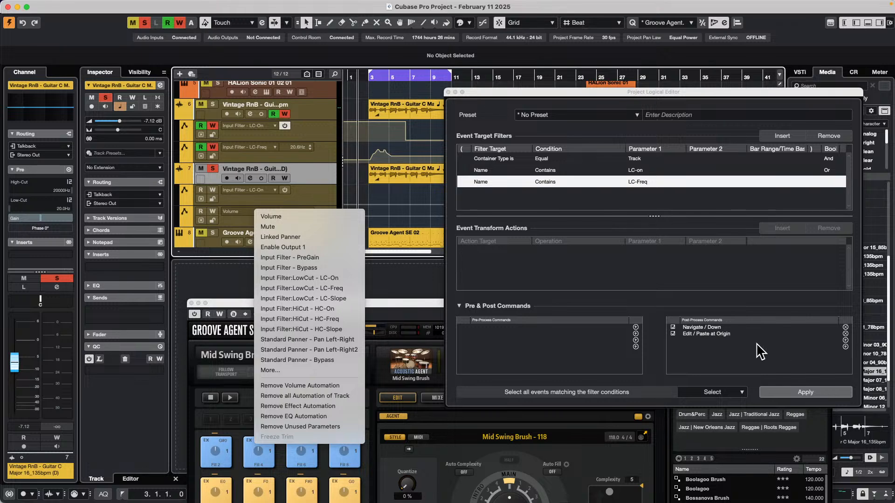
click(735, 332)
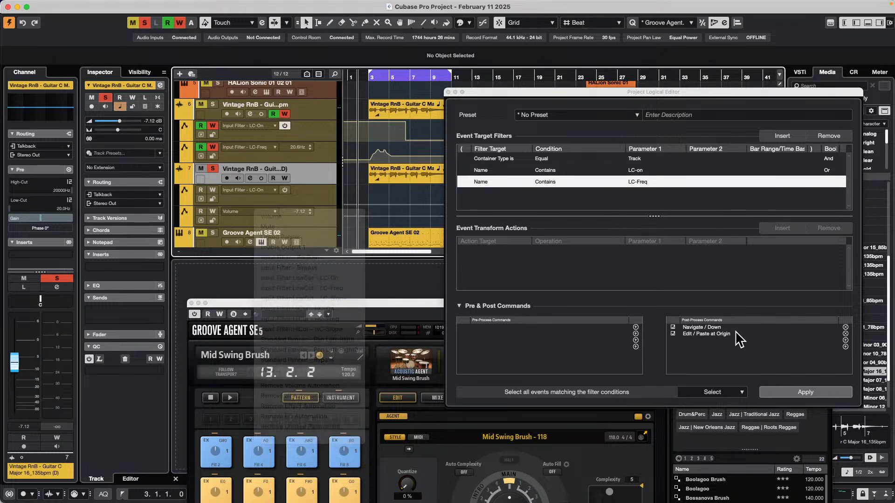
Replace the Paste at Origin post-process command with Automation / Show Automation
click(845, 334)
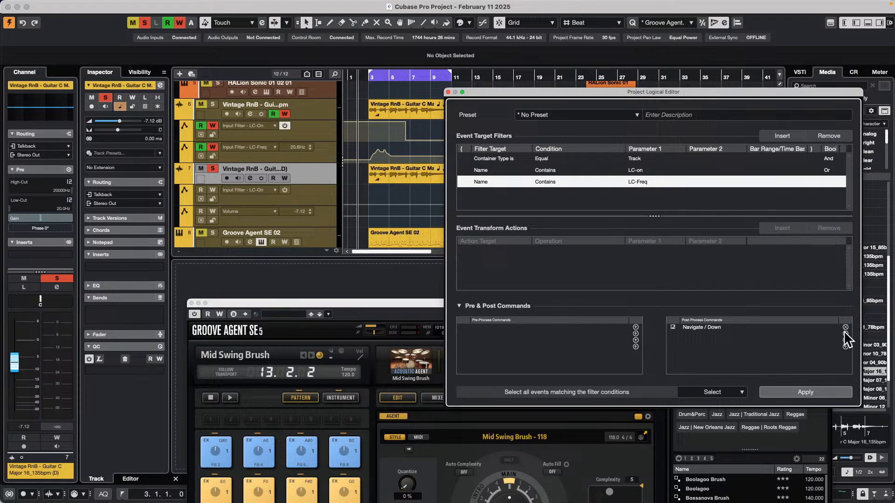
click(845, 334)
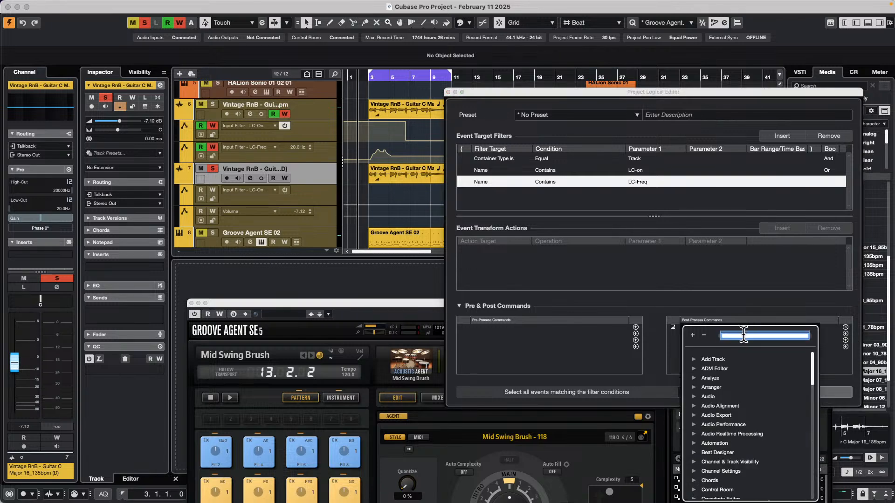
text(show a)
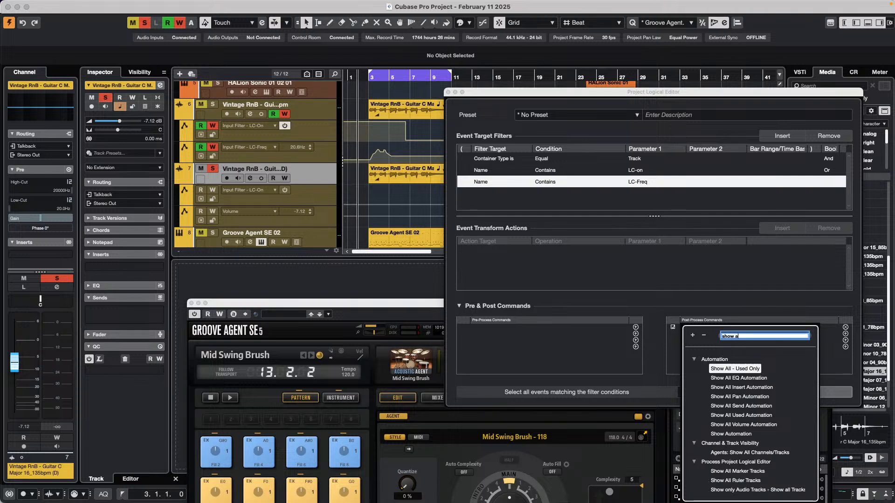
text(utomati)
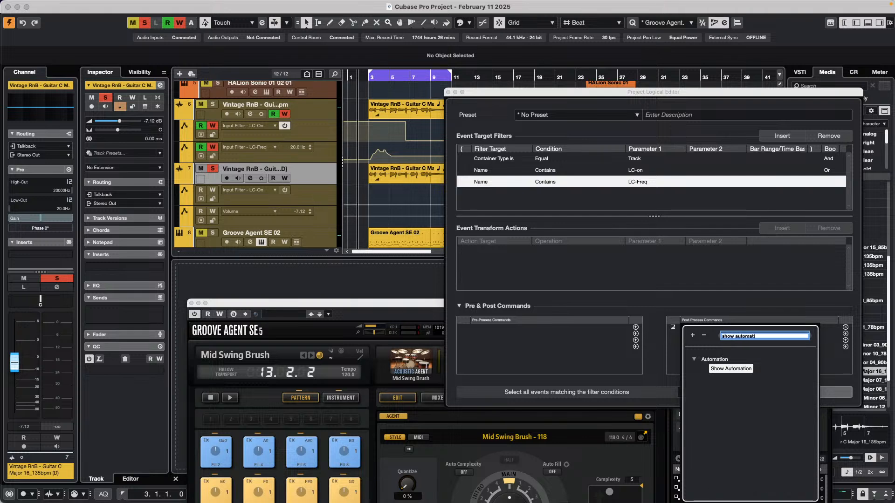
text(on)
double_click(731, 369)
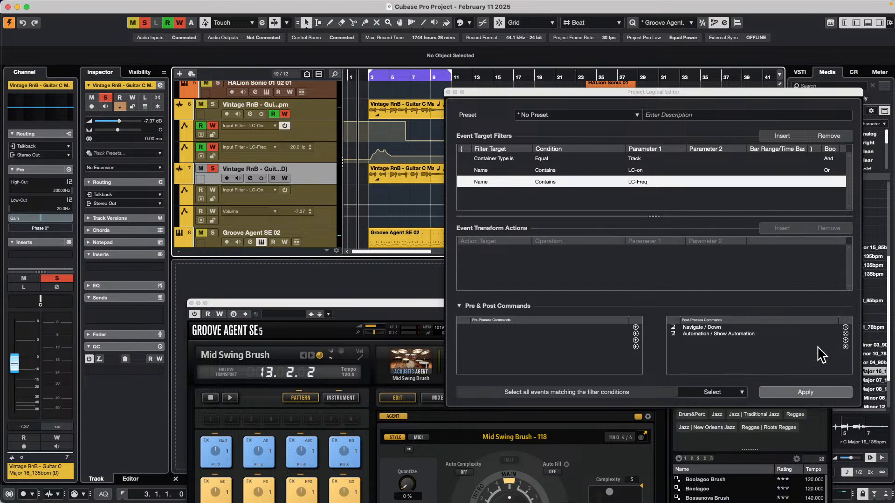
Select the original guitar track, hide the duplicate guitar track's automation lanes, and apply the rule
click(307, 114)
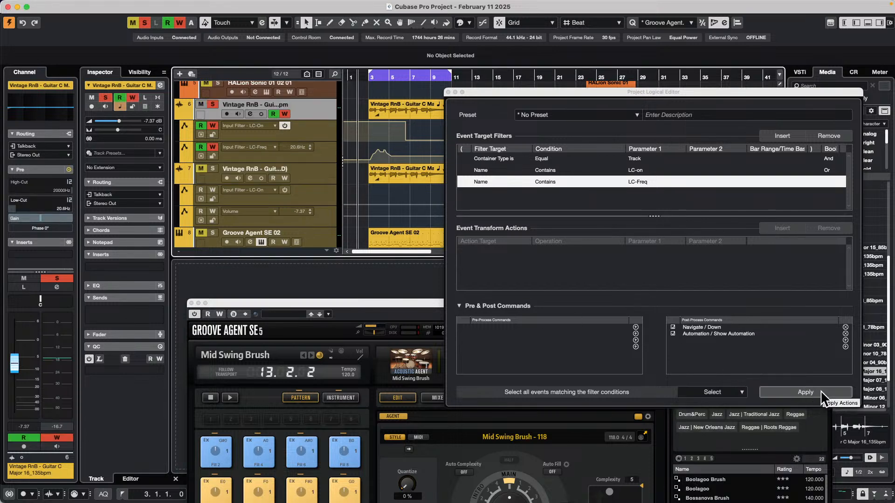
click(180, 178)
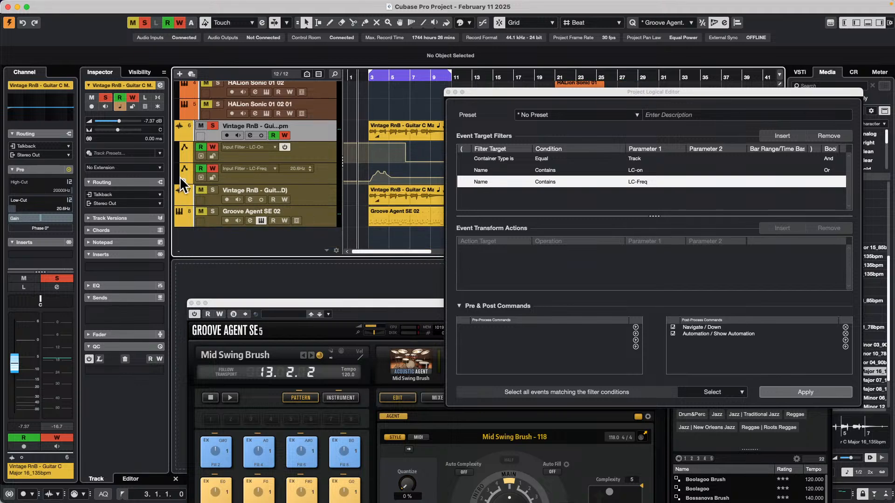
click(817, 391)
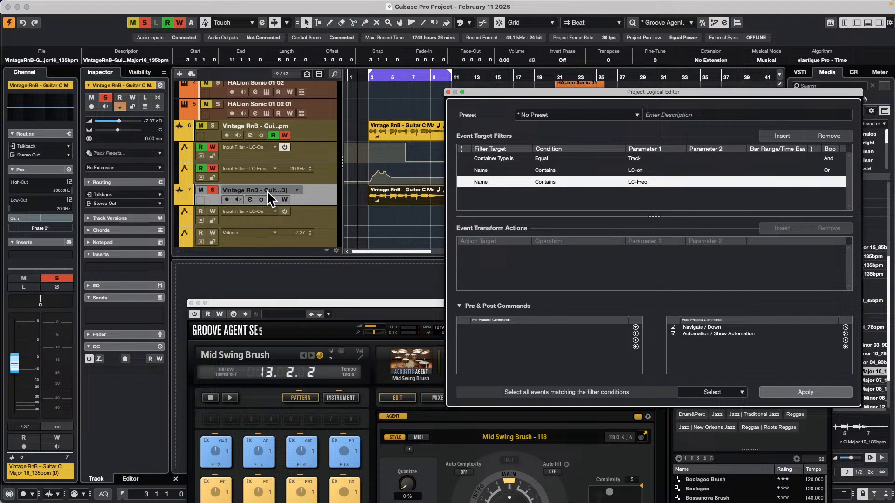
Assign Input Filter LC-Freq to the duplicate guitar track's second lane, and hide the automation lanes of both guitar tracks
click(273, 232)
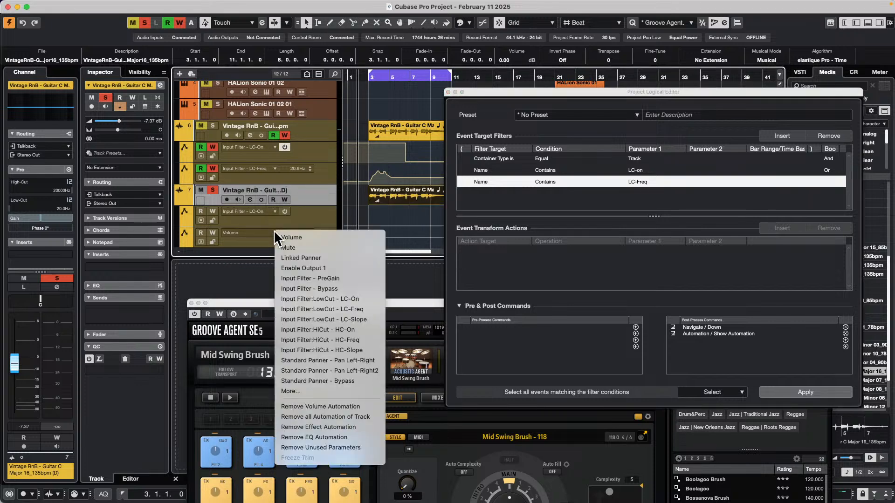
click(366, 311)
click(181, 200)
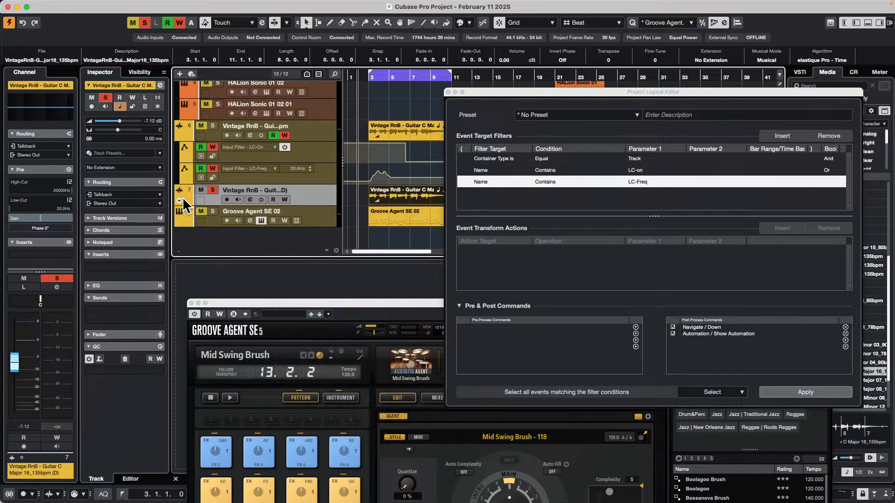
click(180, 137)
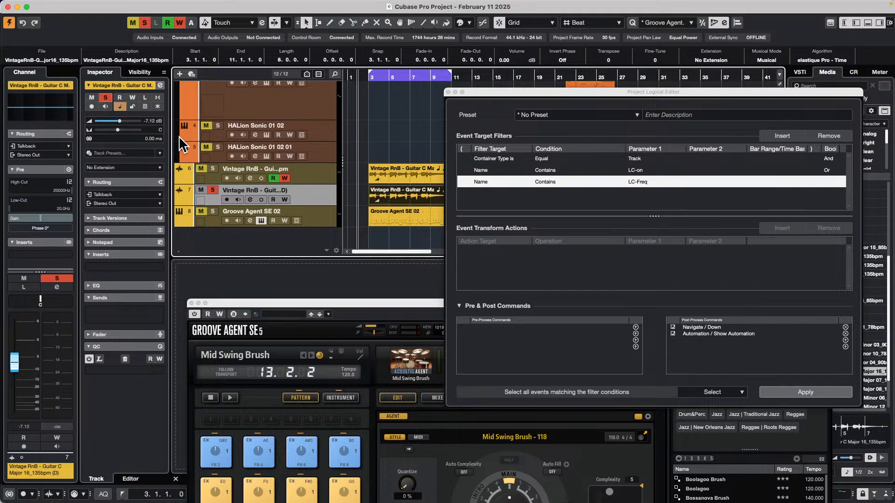
Try applying the rule with the original guitar track selected and its automation lanes hidden
click(323, 170)
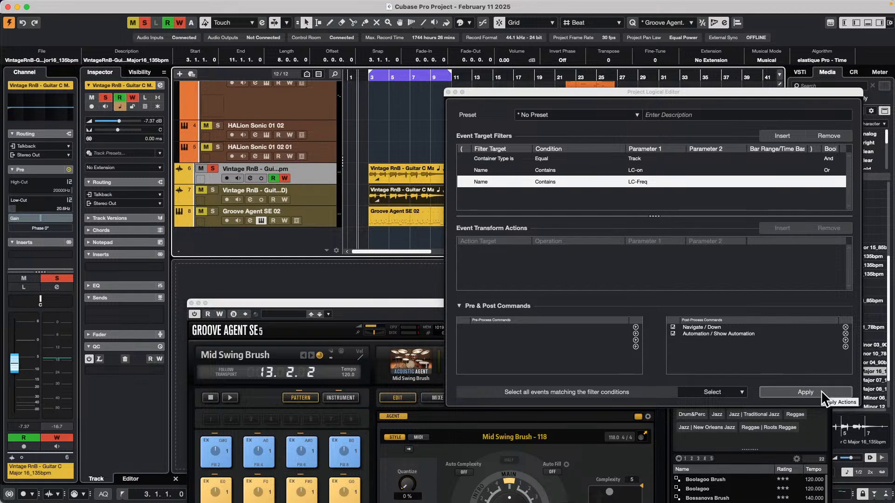
click(805, 392)
scroll(383, 168, down, 3)
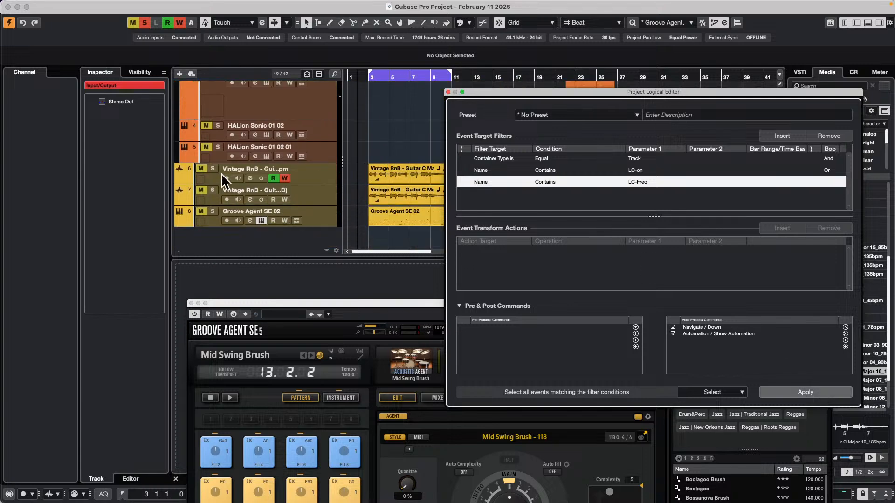
Reselect the original guitar track, show its automation lanes, and apply the rule again
click(325, 172)
click(179, 178)
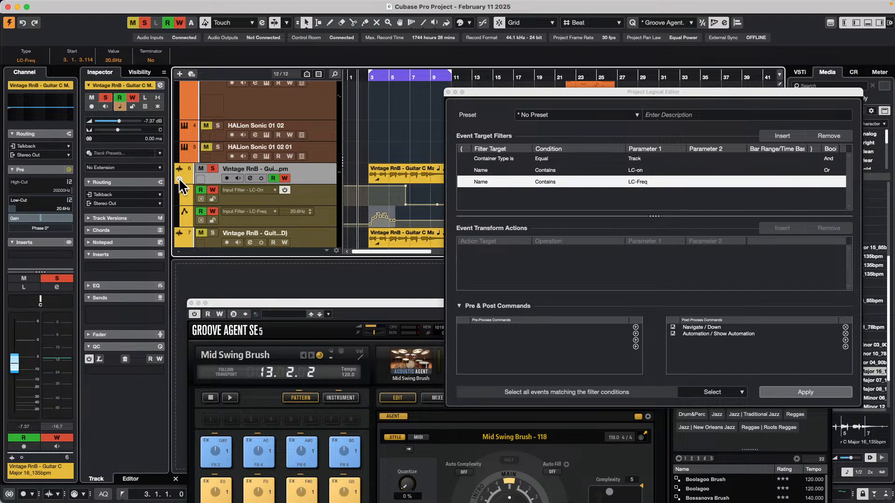
click(810, 391)
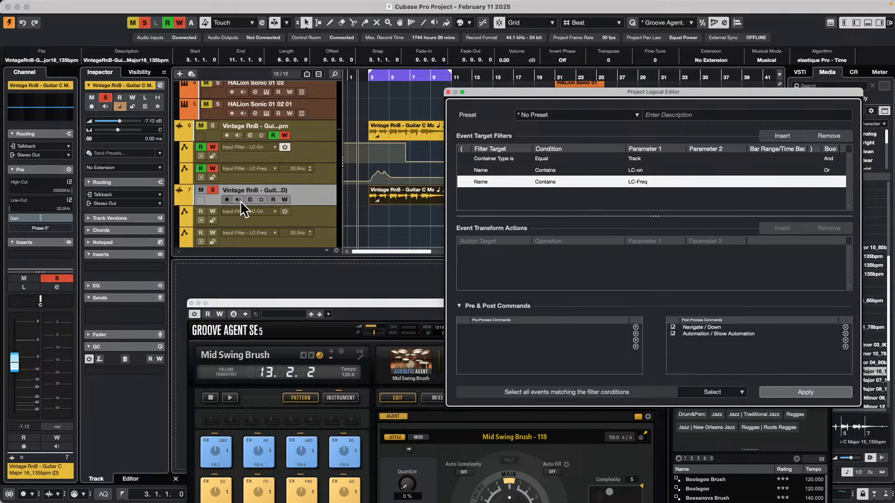
Remove Automation / Show Automation from the rule's post-process commands
click(328, 212)
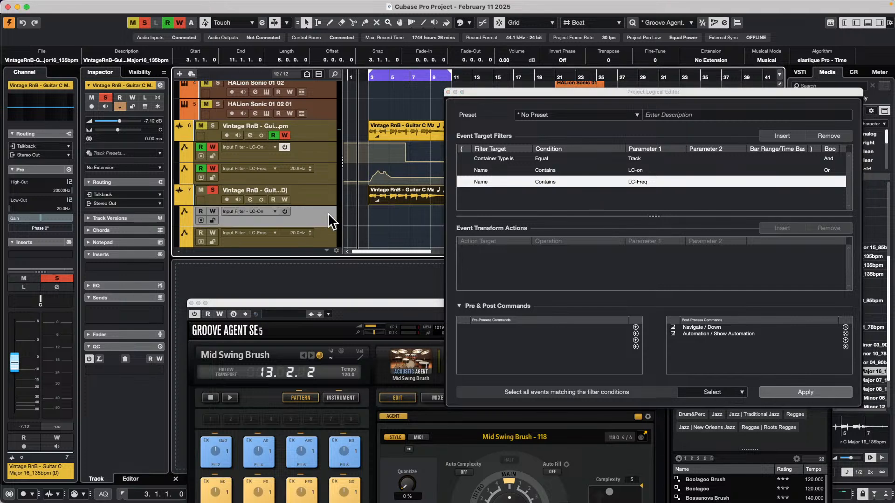
right_click(325, 239)
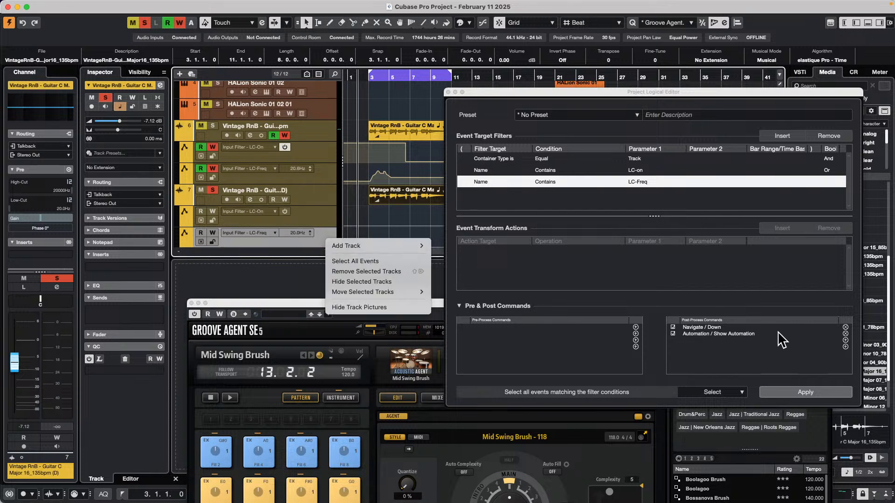
click(847, 334)
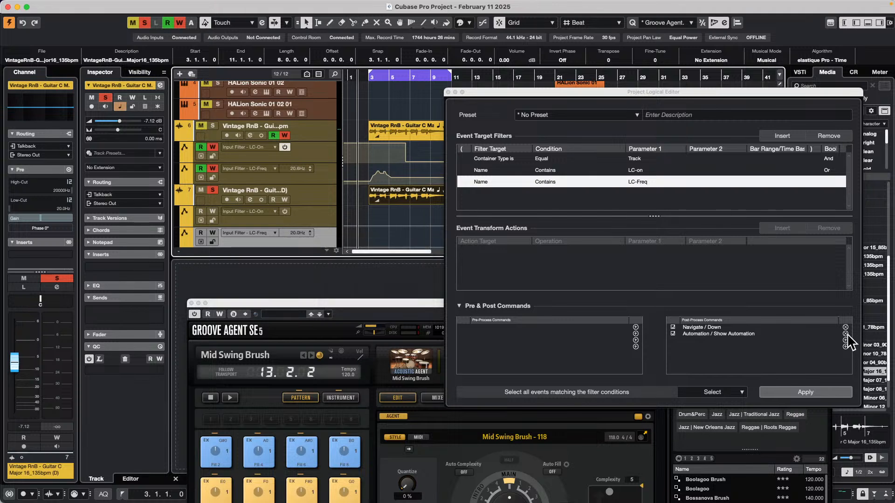
click(846, 334)
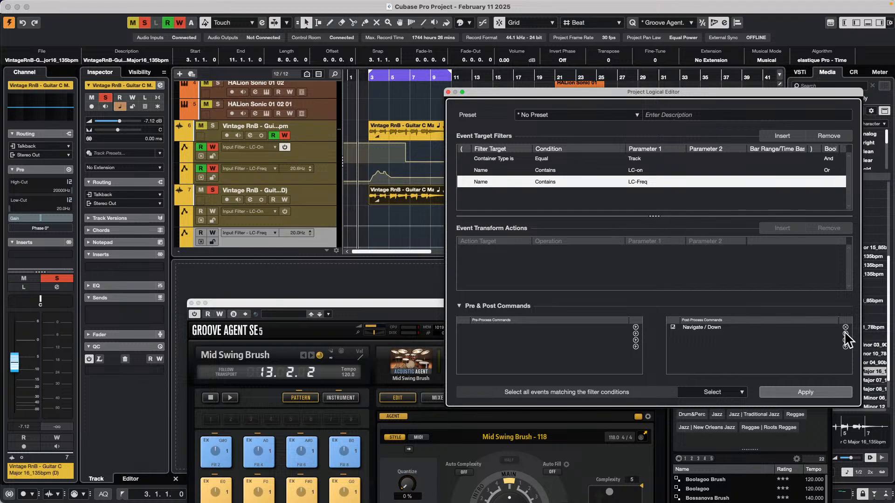
click(846, 334)
text(copy)
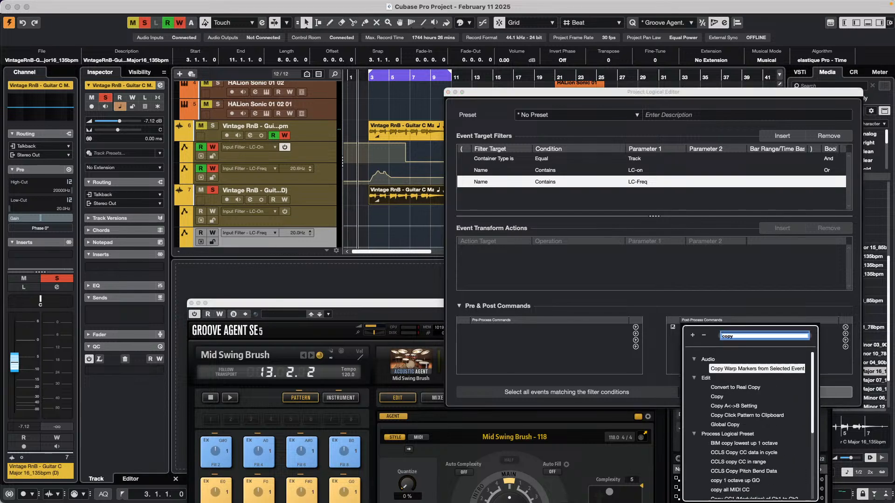
key(Return)
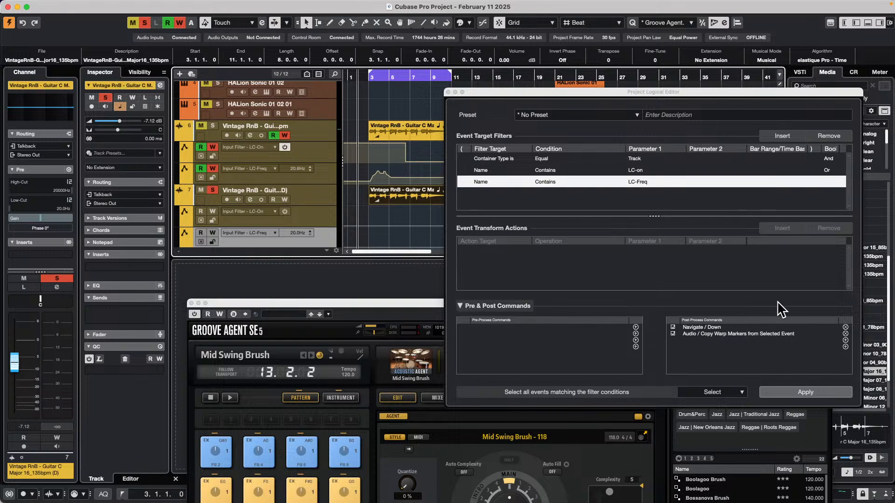
click(846, 340)
click(847, 334)
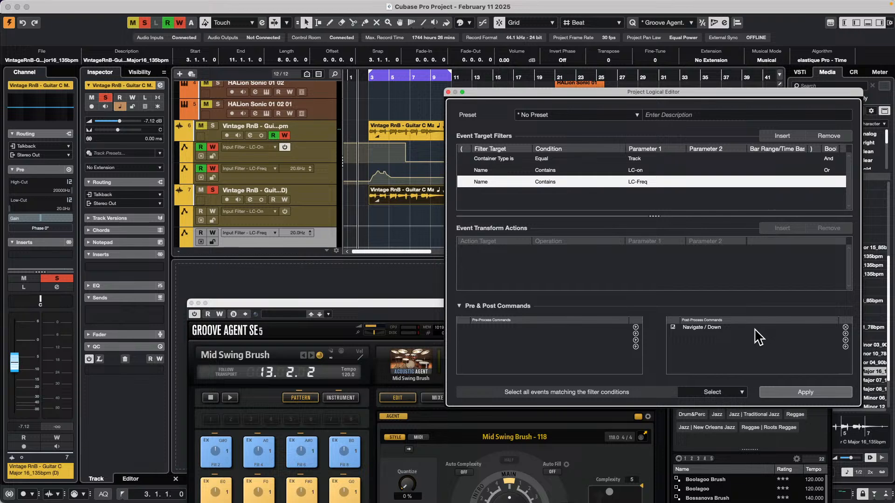
Add Edit / Copy and Edit / Paste at Origin to the post-process commands below Navigate / Down
click(846, 340)
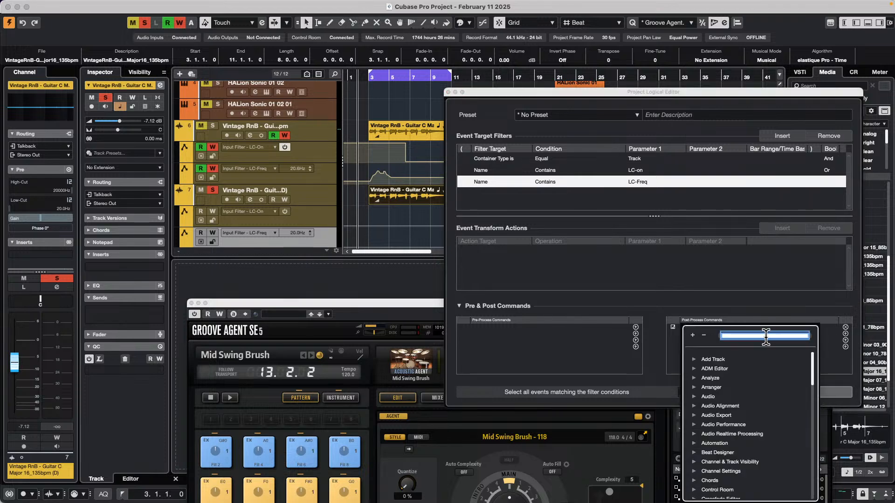
text(cop)
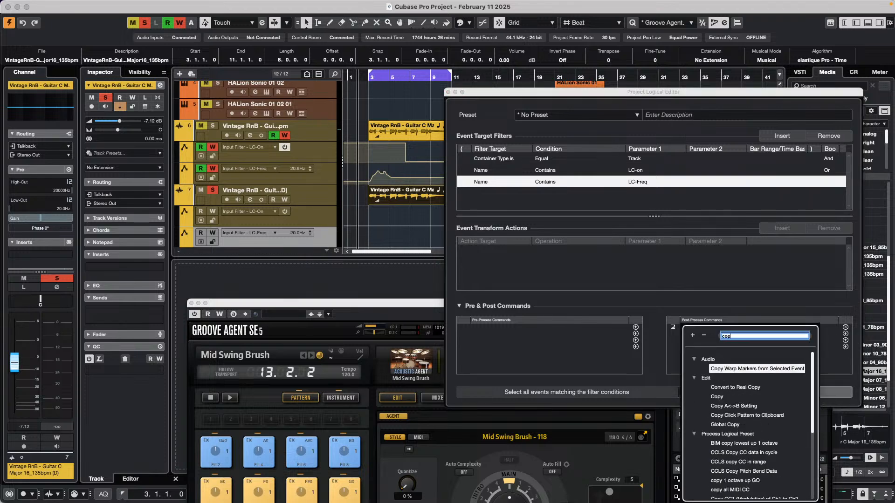
double_click(733, 397)
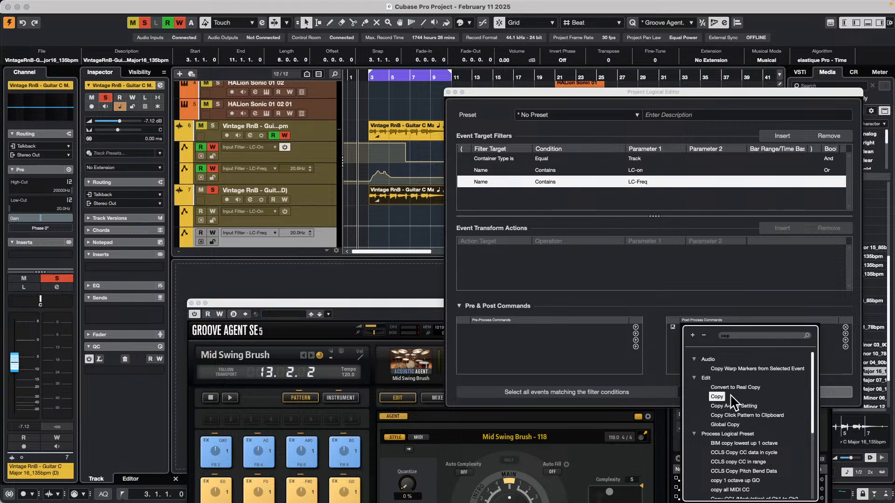
click(845, 340)
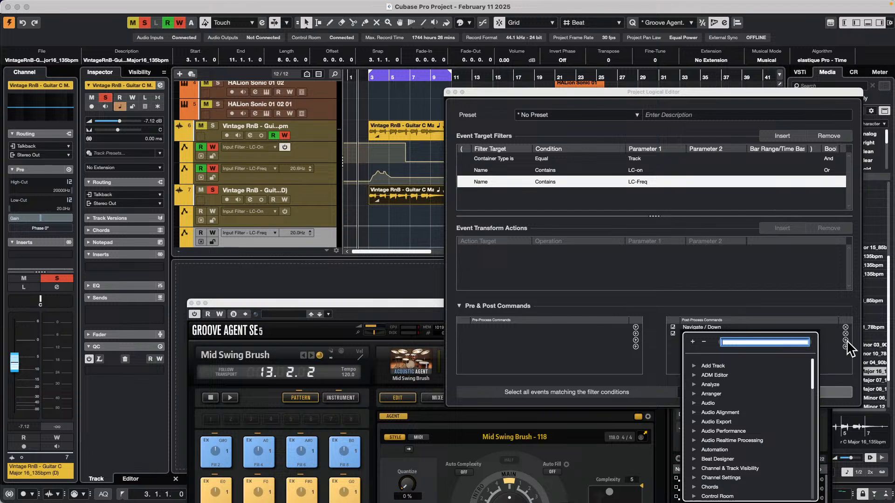
text(paste at ori)
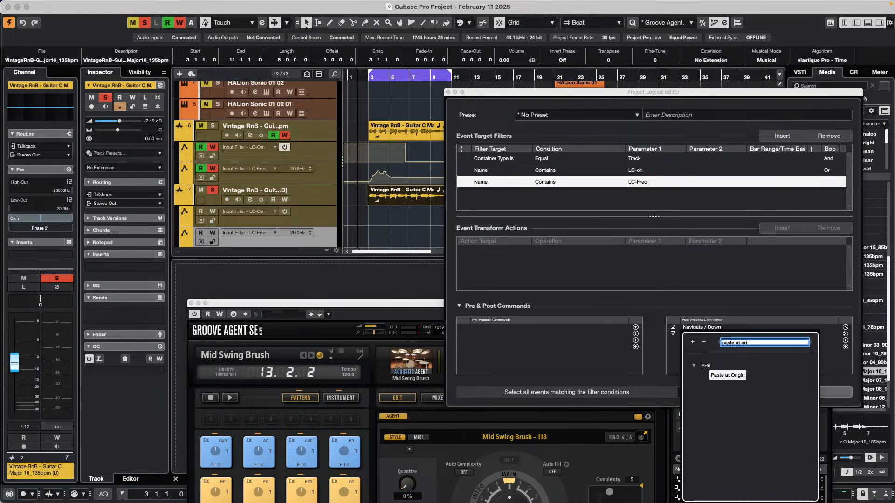
text(gin)
double_click(728, 376)
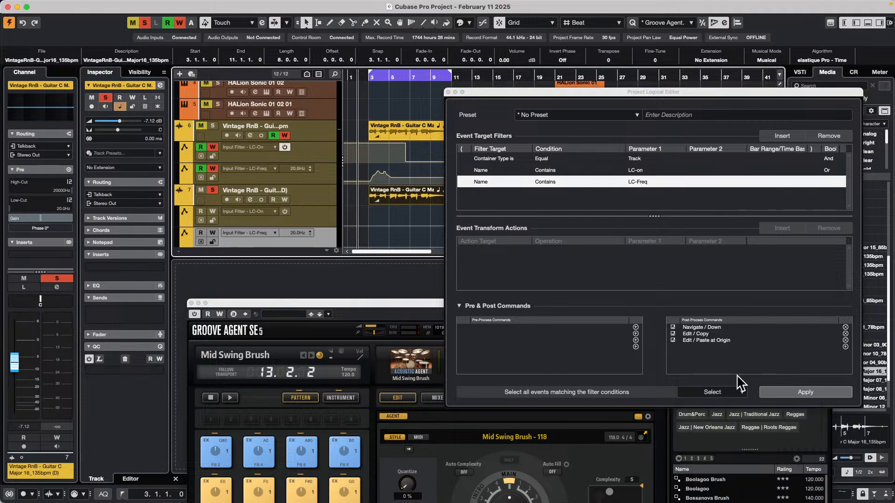
Apply the rule with the original guitar track selected, and clear the event selection
click(329, 133)
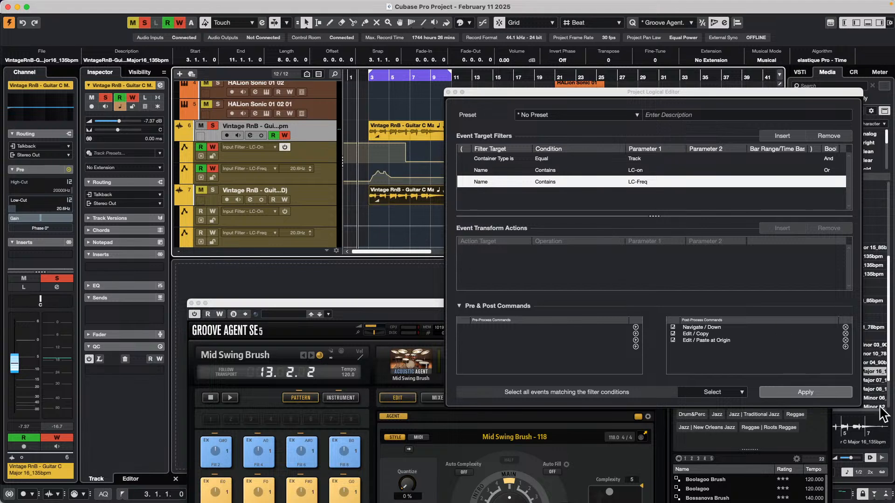
click(821, 394)
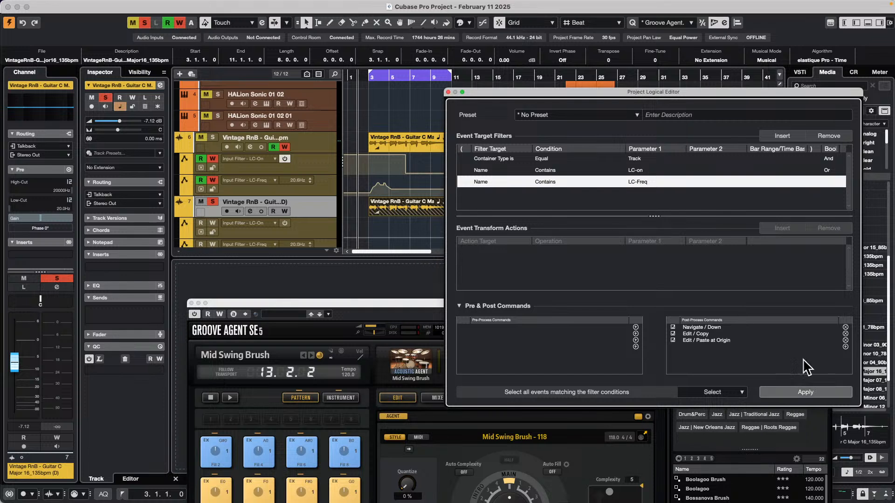
scroll(387, 201, down, 1)
scroll(387, 205, down, 1)
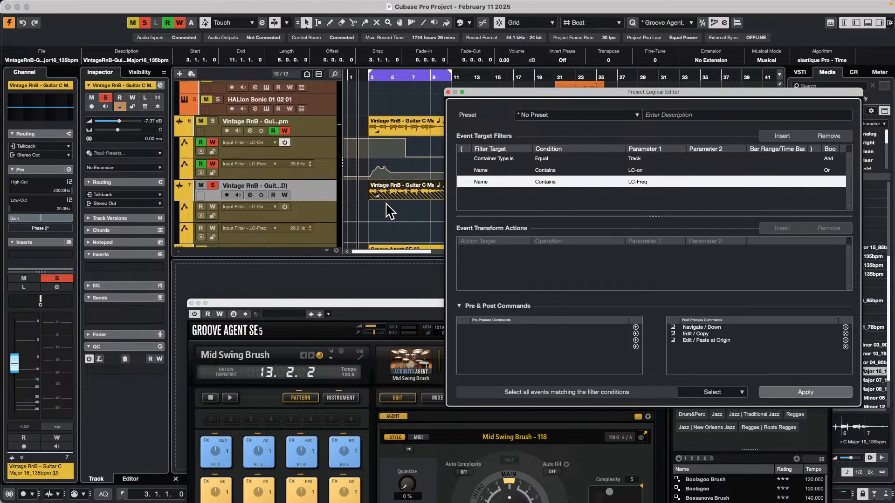
click(387, 205)
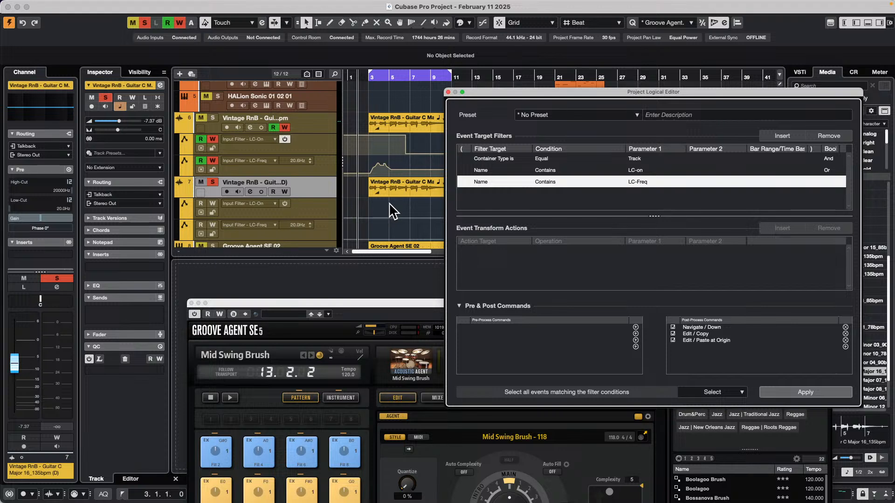
Reapply the rule to the original guitar track, and check the duplicate track's audio event for overlaps
click(319, 118)
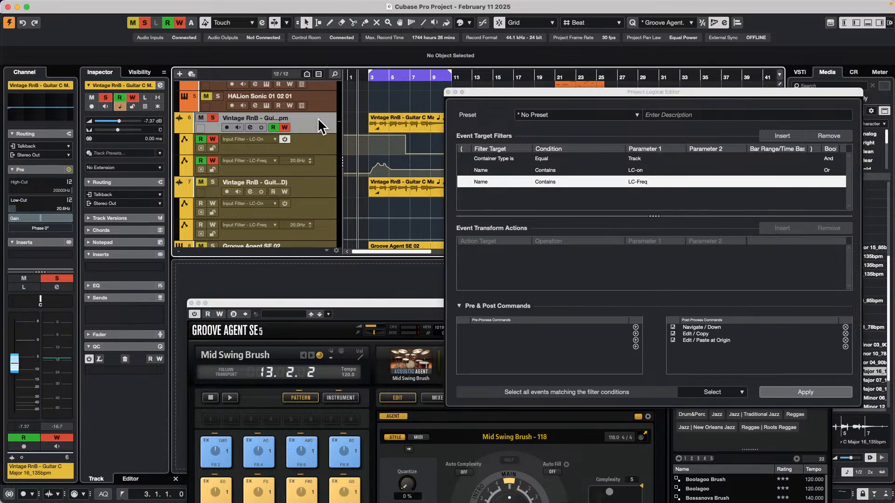
click(805, 392)
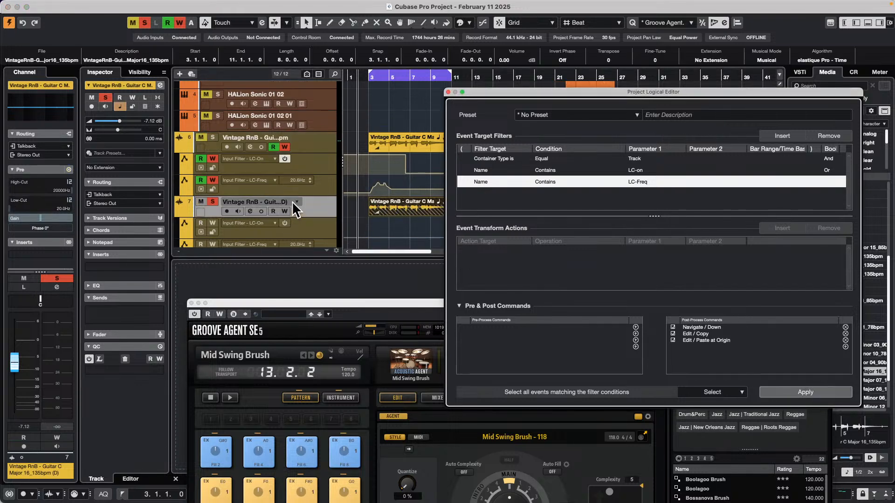
click(392, 205)
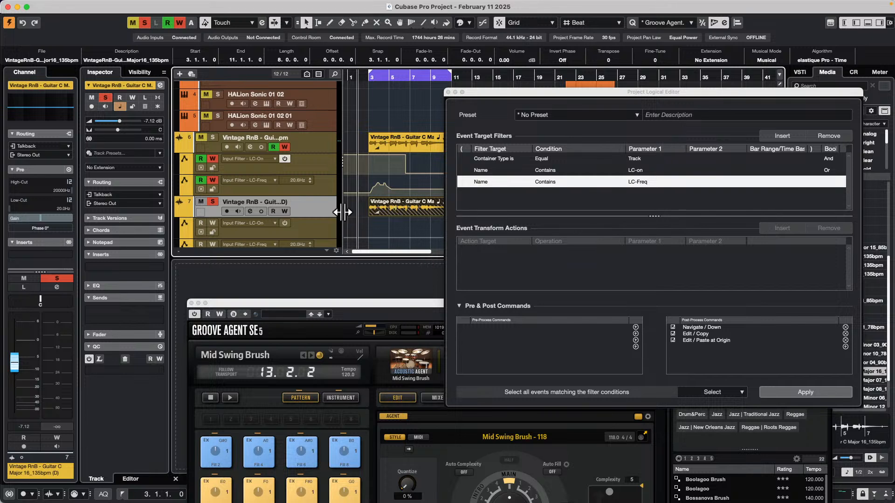
click(410, 213)
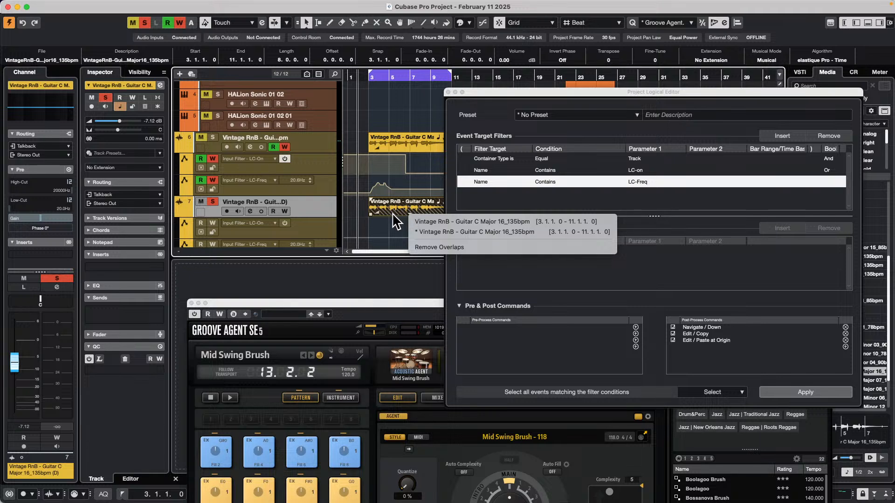
click(323, 139)
Disable the Edit / Paste at Origin post-process command, and apply the rule to the original guitar track
click(323, 139)
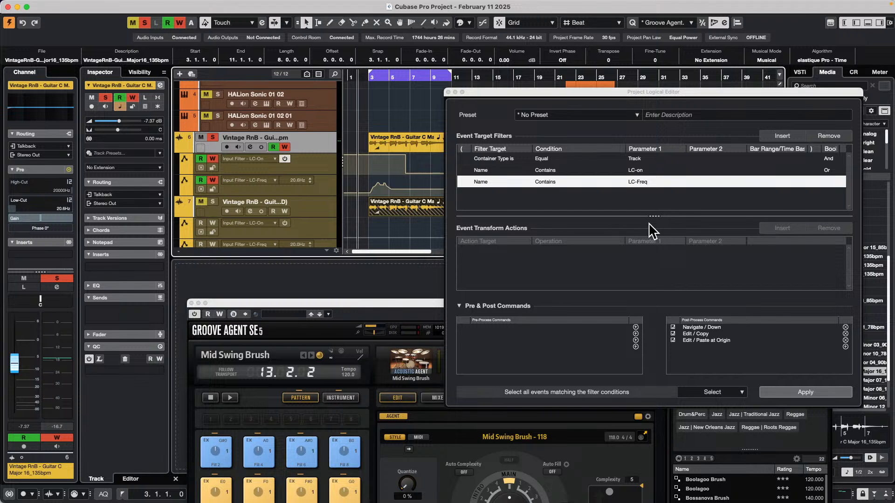
click(815, 393)
click(673, 341)
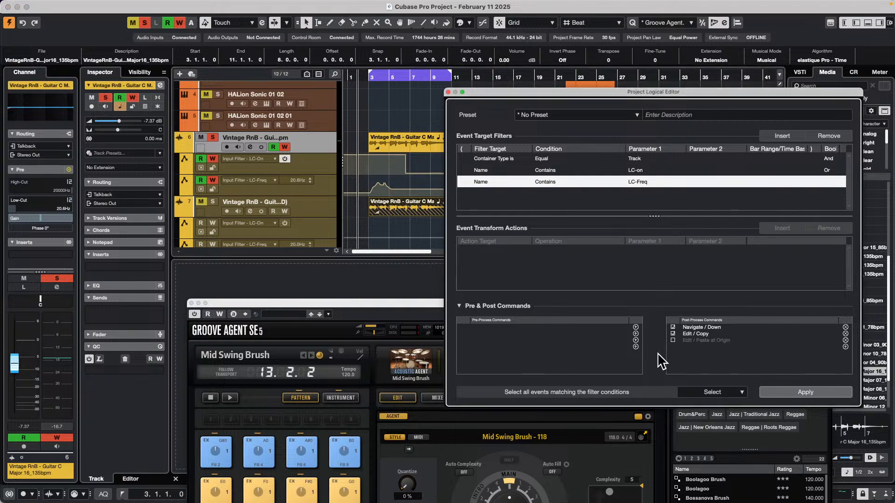
click(810, 390)
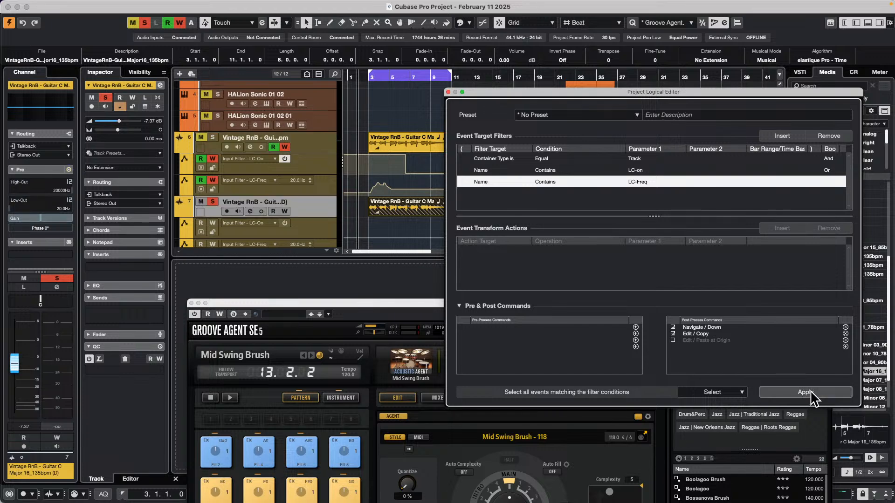
Reselect the original guitar track, disable the Navigate / Down and Edit / Copy post-process commands, and apply the rule
click(322, 139)
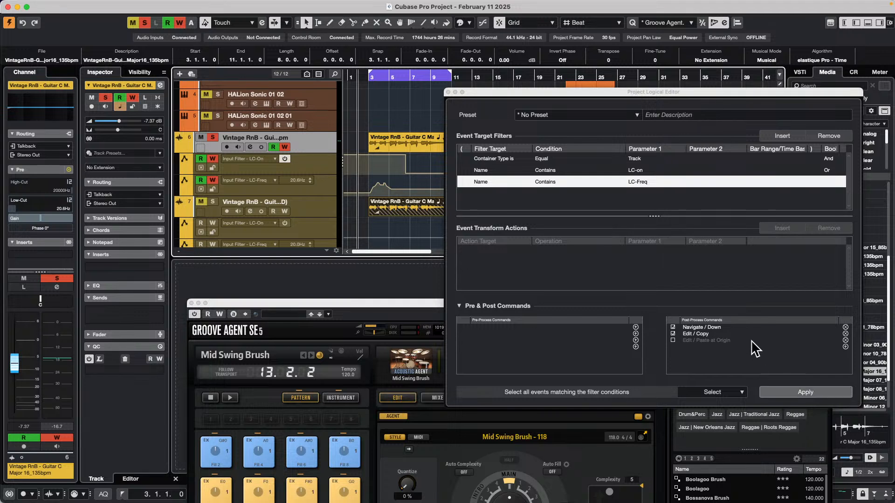
click(673, 327)
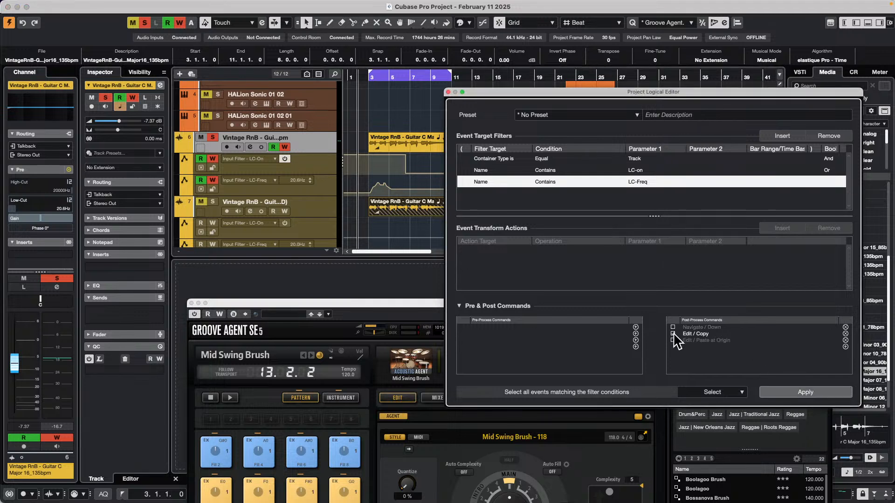
click(672, 333)
click(797, 390)
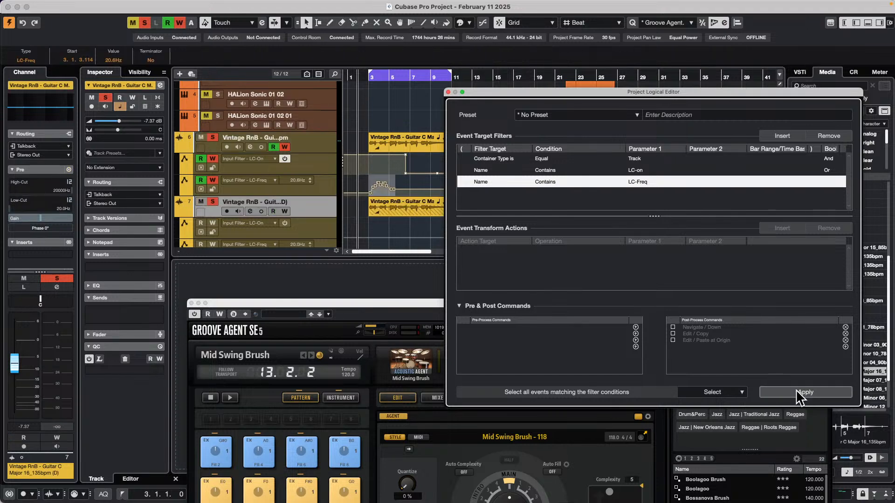
Select the original guitar track, clear the event selection, and apply the filter-only rule
click(333, 150)
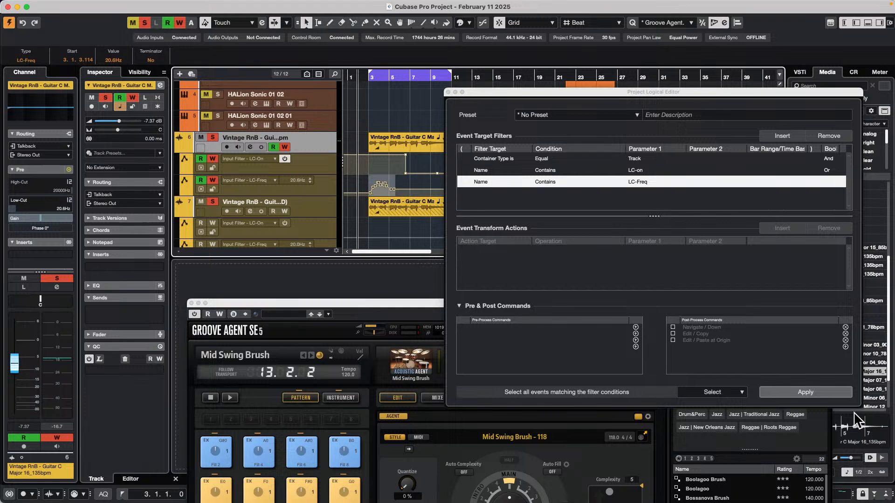
click(401, 227)
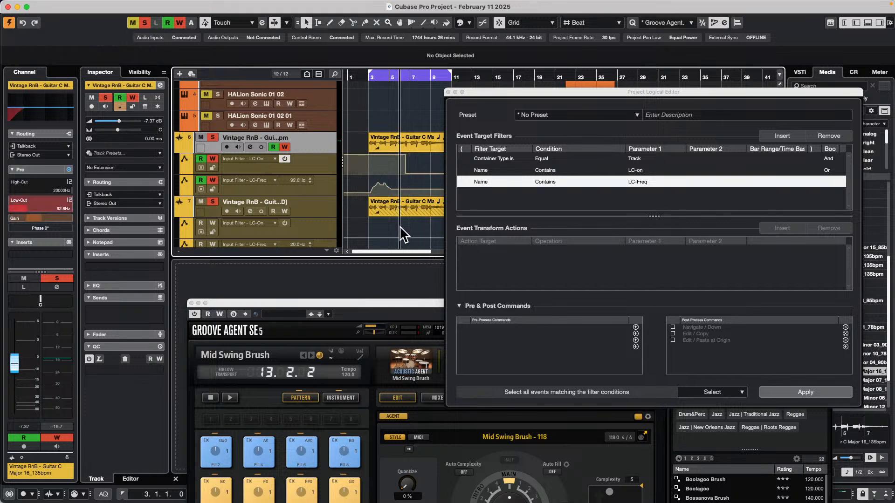
click(814, 396)
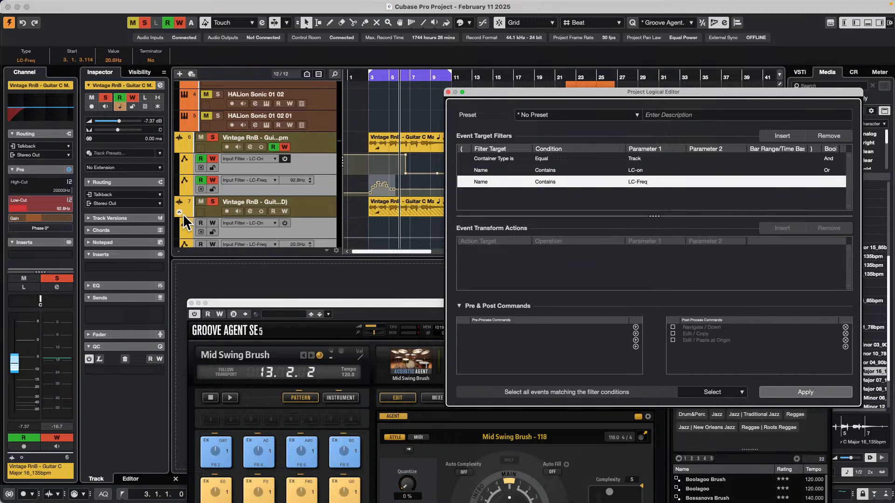
Hide the duplicate guitar track's automation lanes, and apply the rule with the original guitar track selected
click(180, 212)
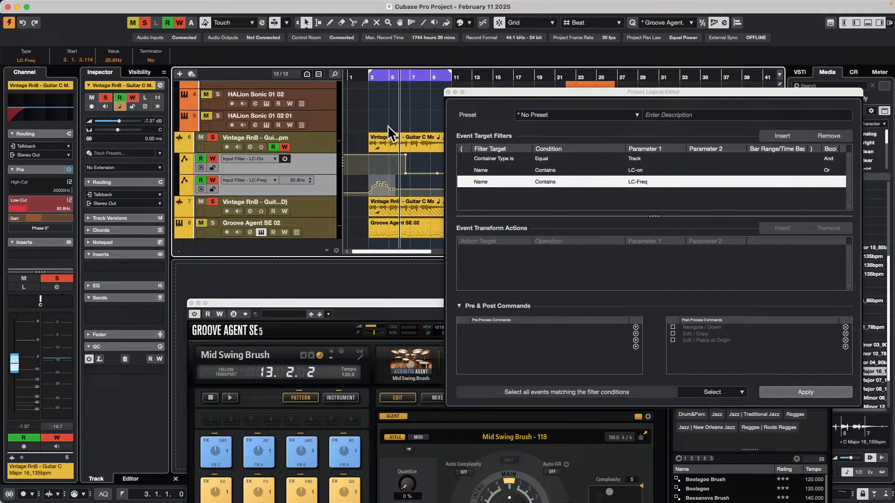
click(314, 147)
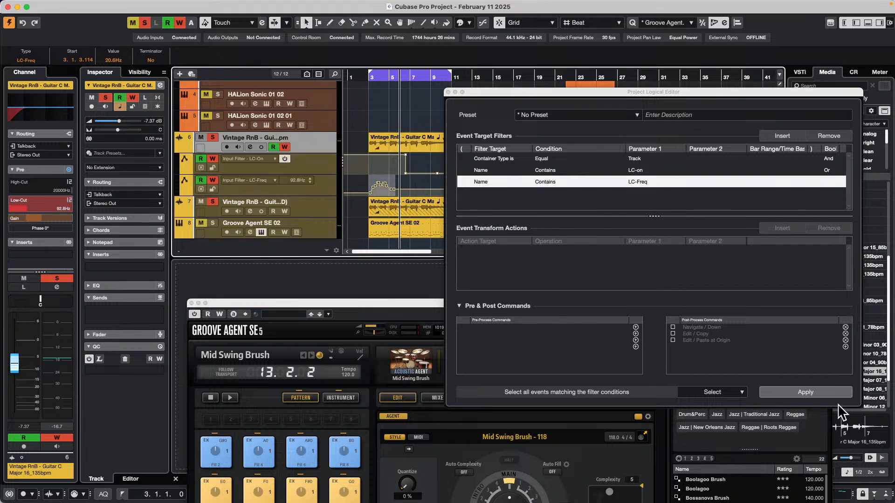
click(825, 395)
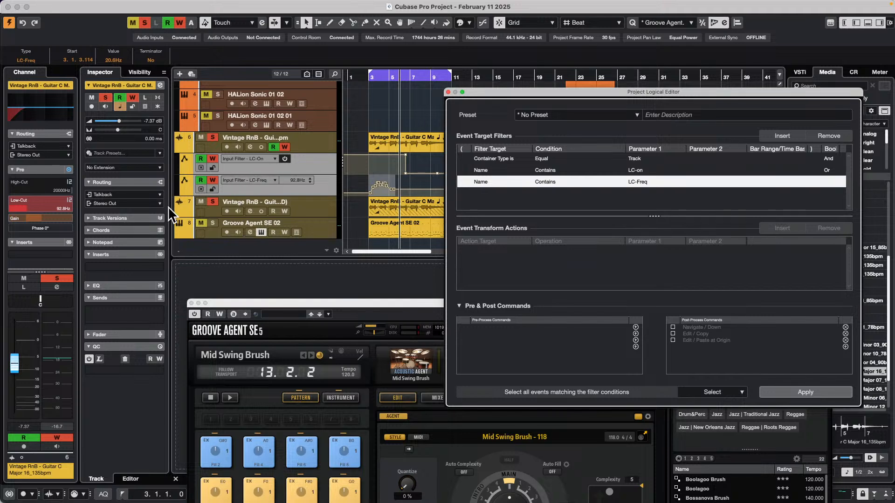
Show the duplicate guitar track's automation lanes, and select its LC-On lane
click(182, 208)
scroll(403, 210, down, 1)
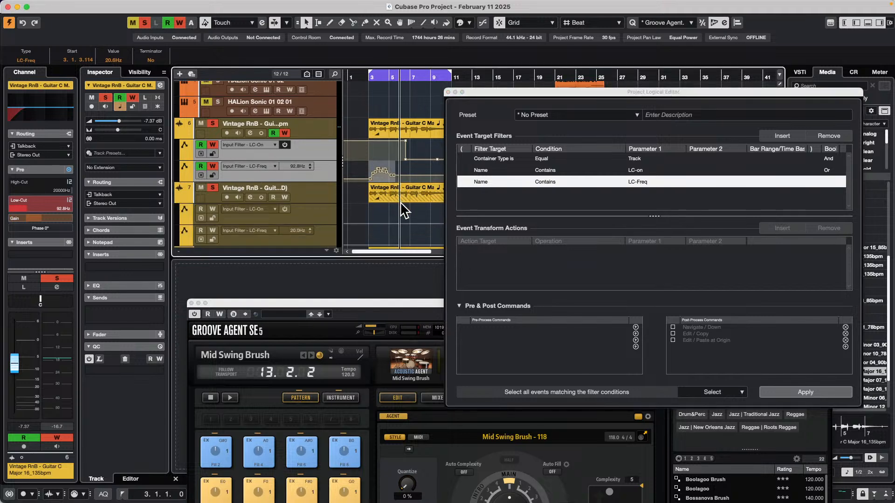
scroll(403, 209, down, 2)
click(325, 189)
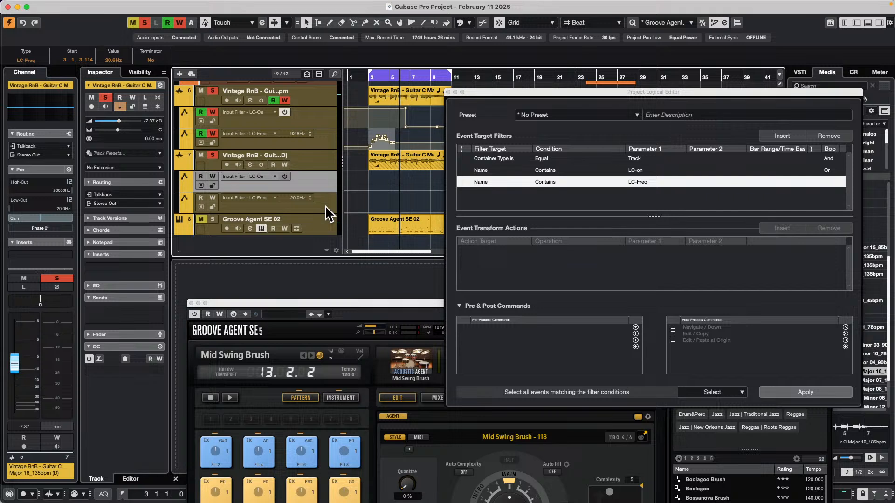
Add the duplicate guitar track's LC-Freq lane to the LC-On lane selection, and try pasting the copied automation into both
shift+click(325, 206)
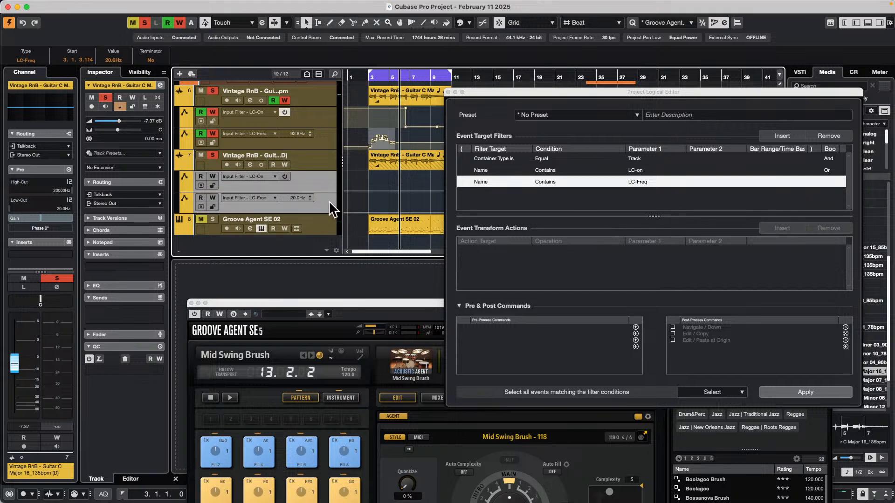
super+click(332, 208)
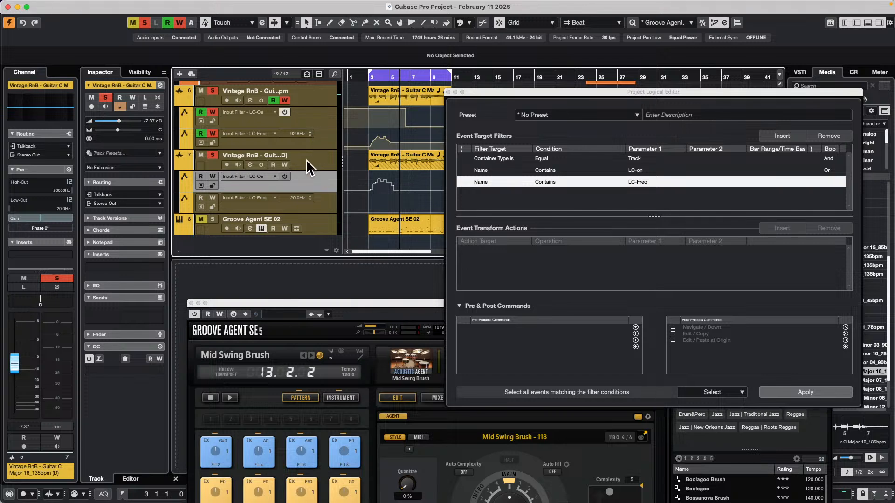
Copy all events from the original guitar track's LC-On lane, and paste them at their origin into the duplicate track's LC-On lane
click(322, 118)
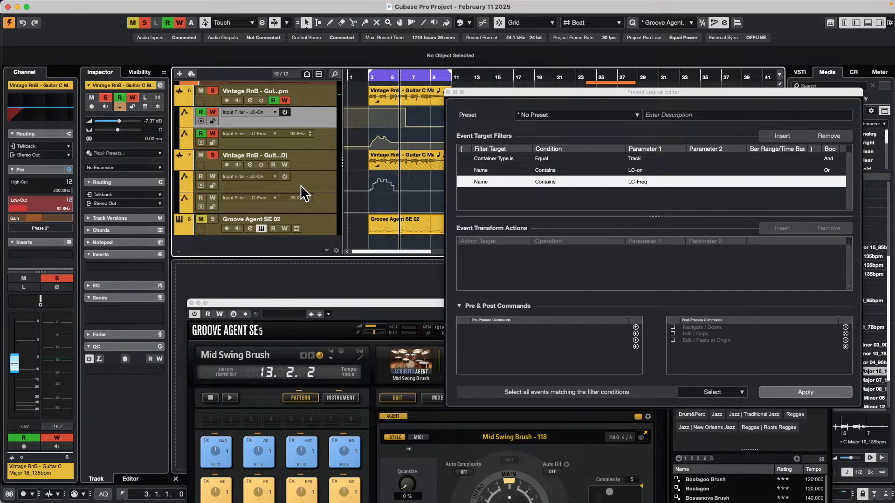
right_click(307, 119)
click(374, 142)
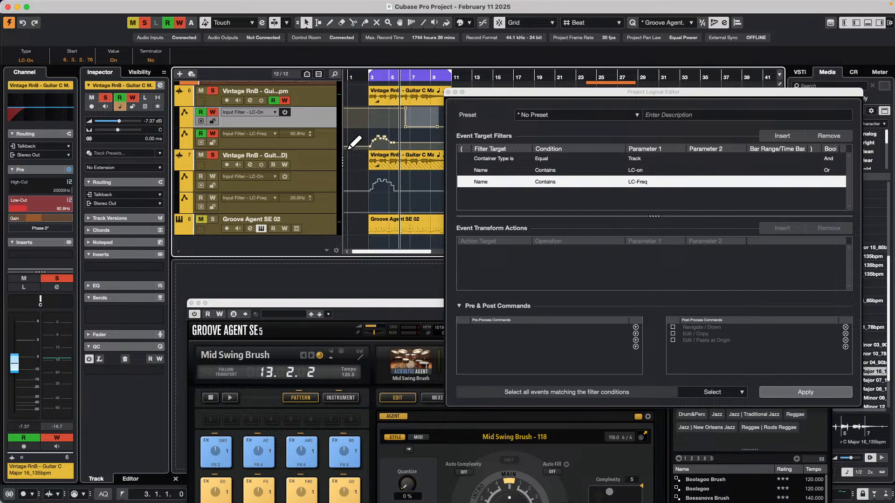
click(310, 185)
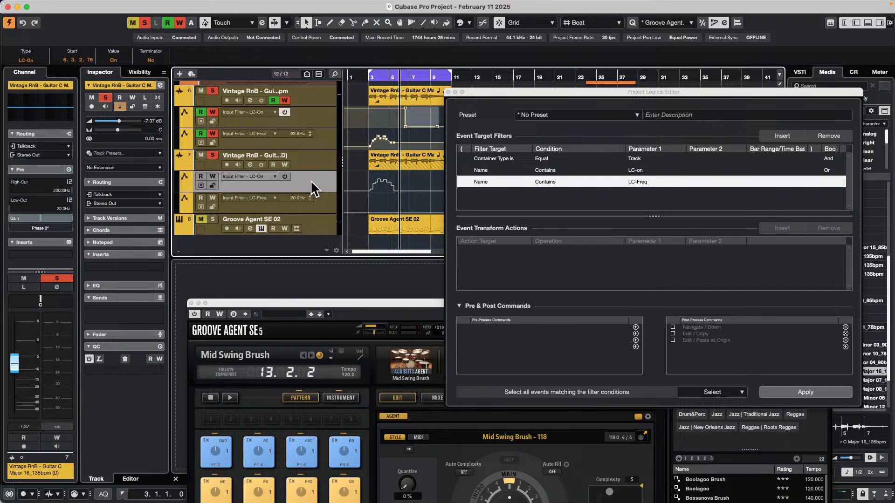
key(alt+v)
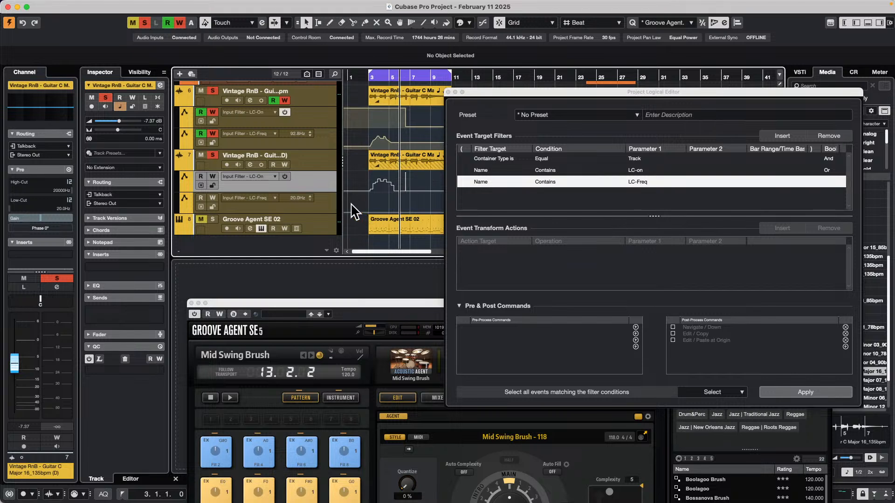
Copy all events from the original guitar track's LC-Freq lane, and paste them at their origin into the duplicate track's LC-Freq lane
click(320, 142)
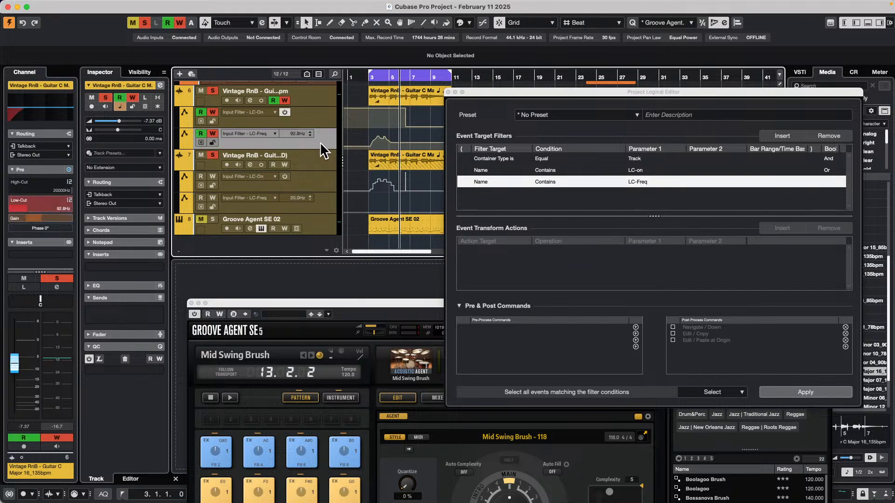
right_click(320, 141)
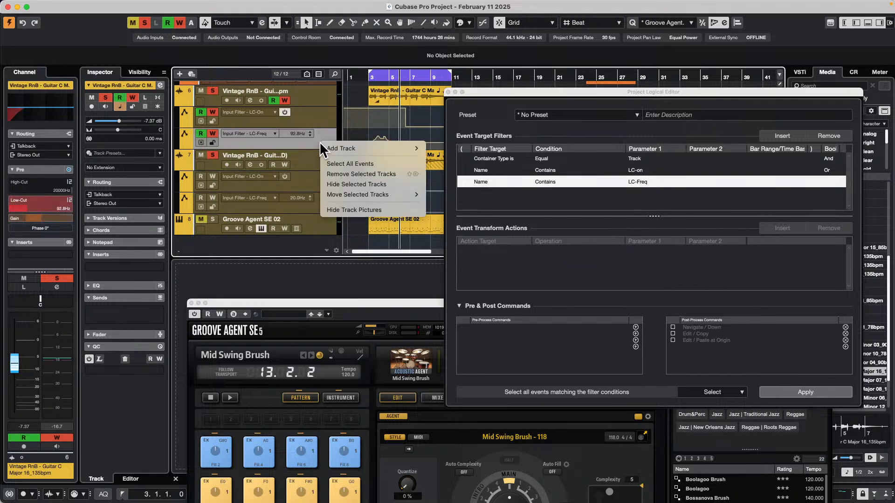
click(403, 164)
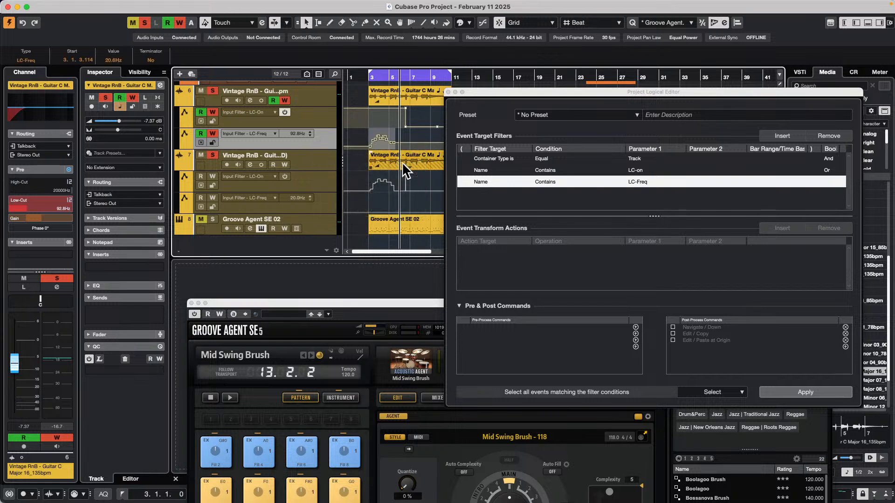
click(315, 208)
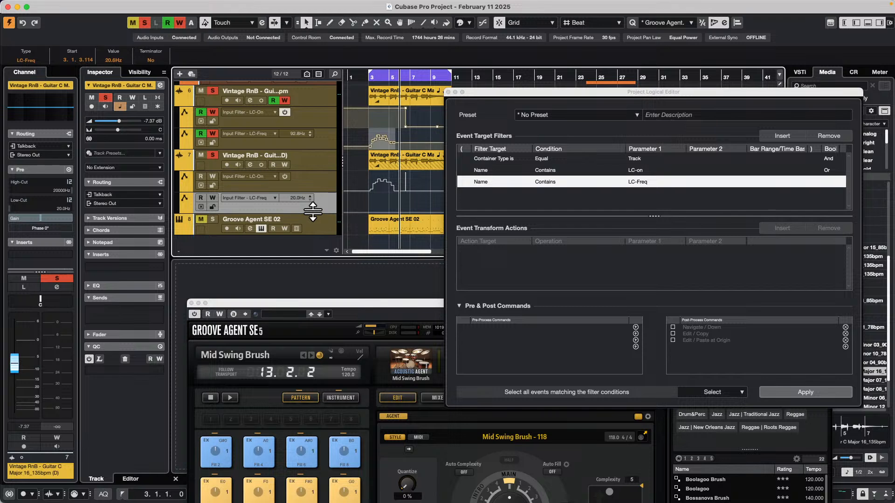
key(ctrl+v)
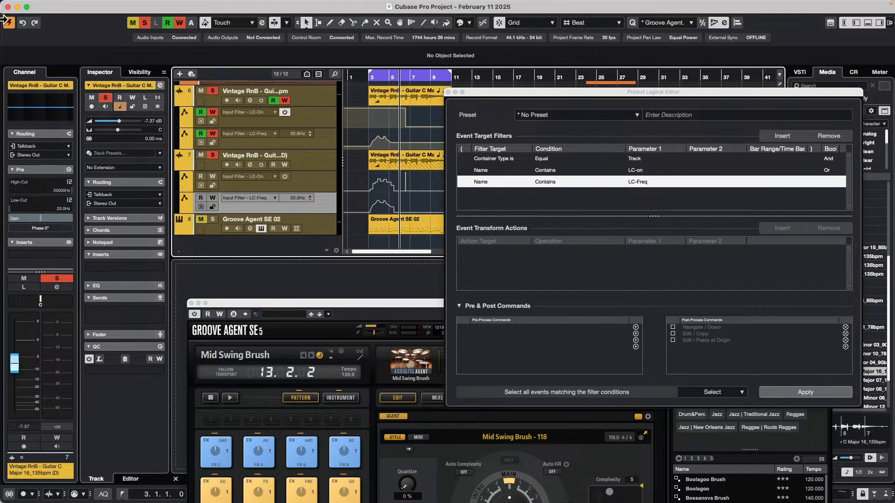
Close the Project Logical Editor and Groove Agent windows, and create an empty project in the February 11 th 2025 folder
click(449, 92)
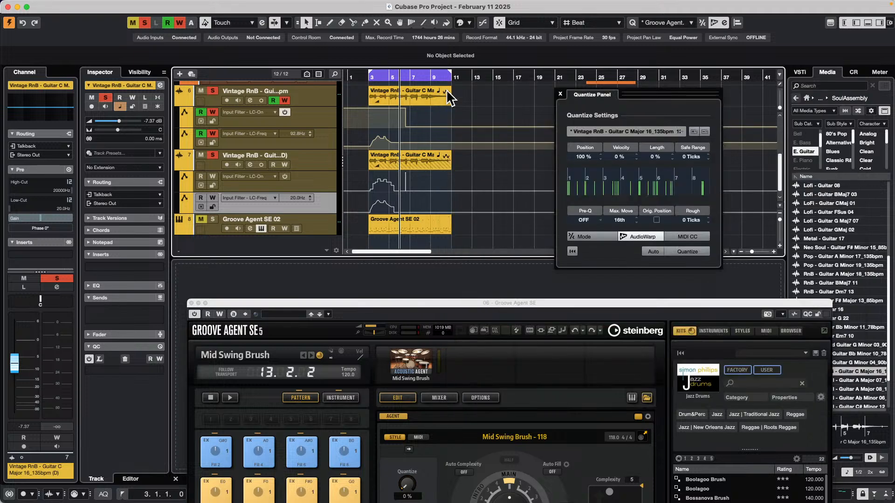
drag(257, 304, 383, 255)
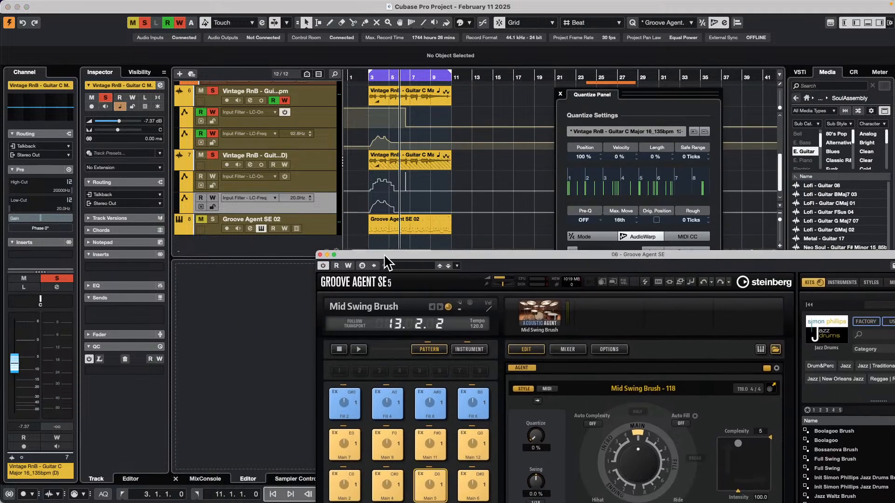
click(66, 6)
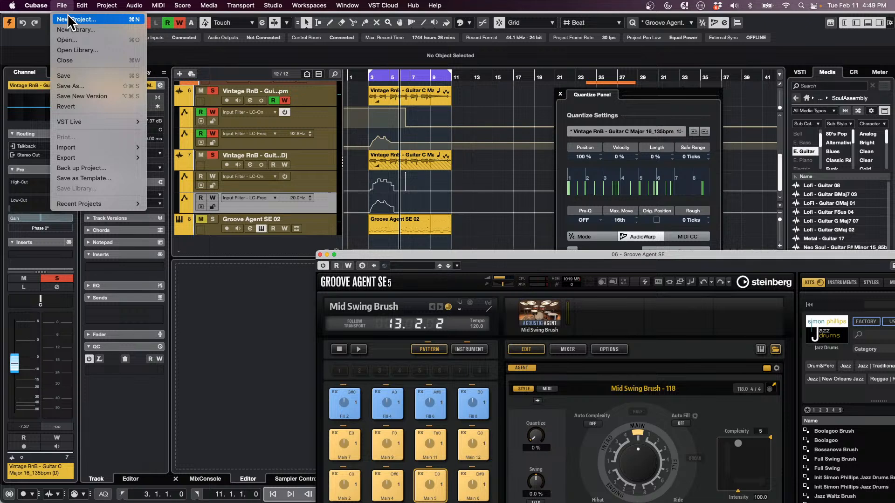
click(70, 16)
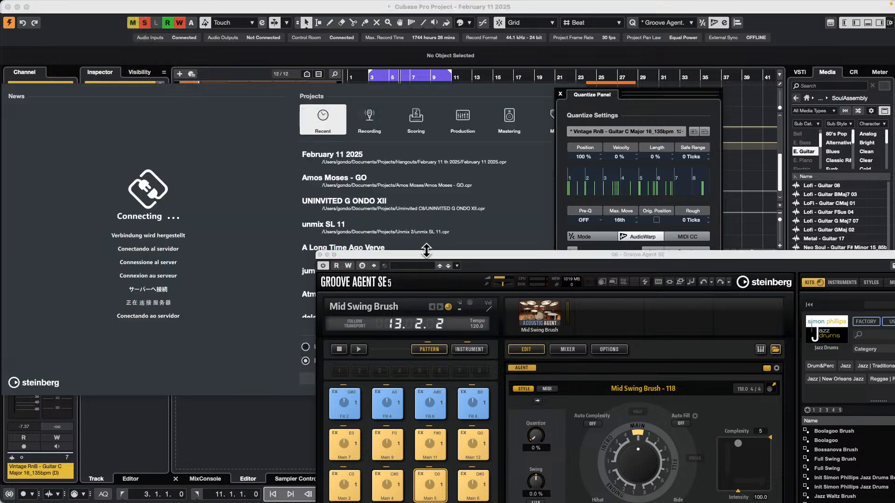
click(319, 255)
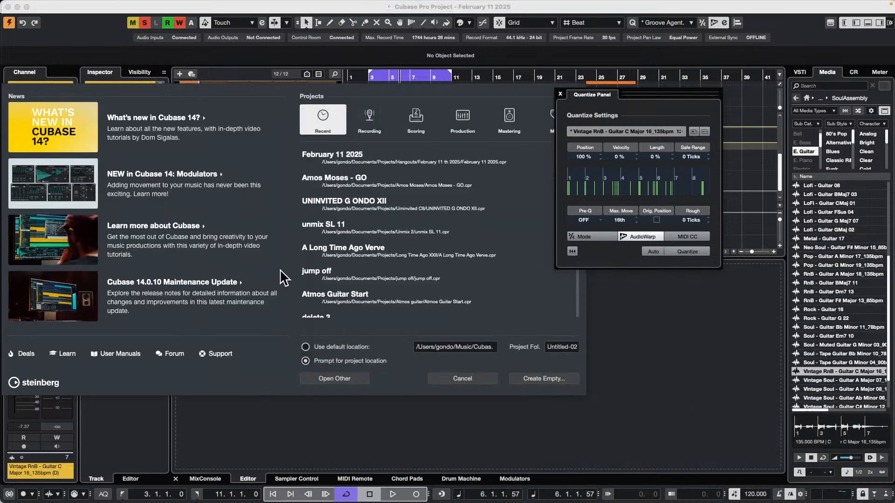
click(555, 379)
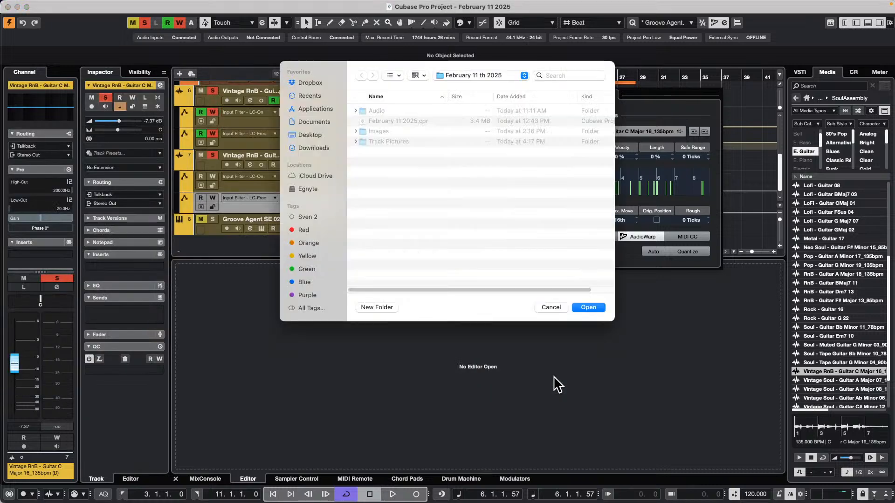
click(595, 307)
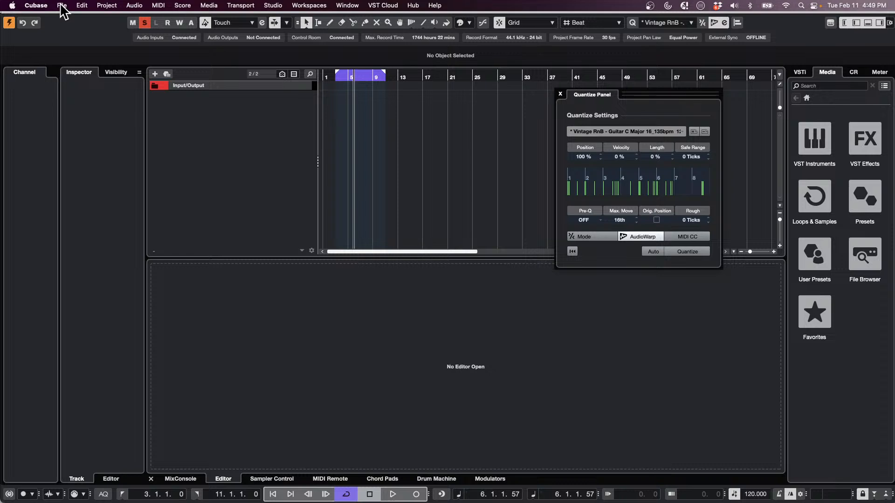
Add one drum track with the Pattern Event type, and load the Summer preset into its drum machine
right_click(228, 118)
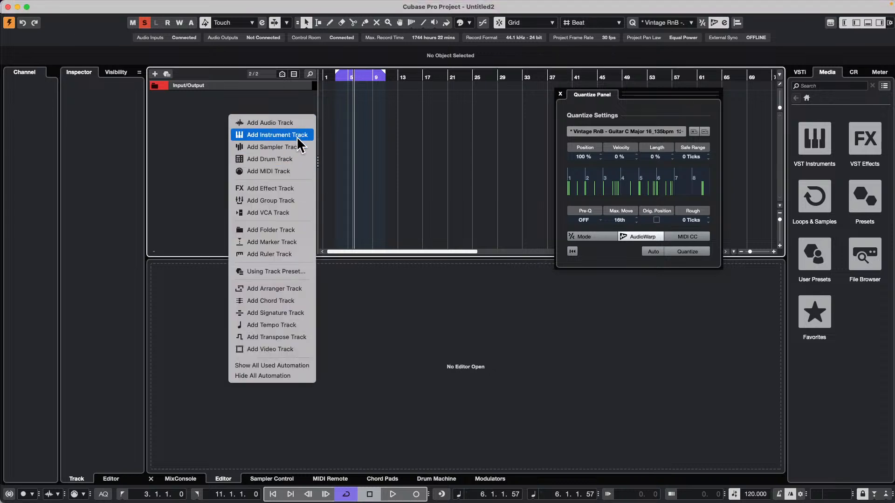
click(296, 163)
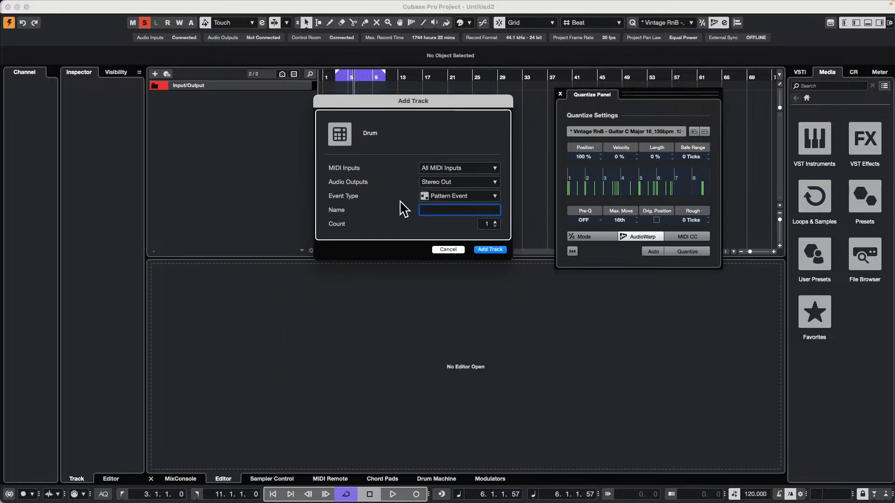
click(496, 250)
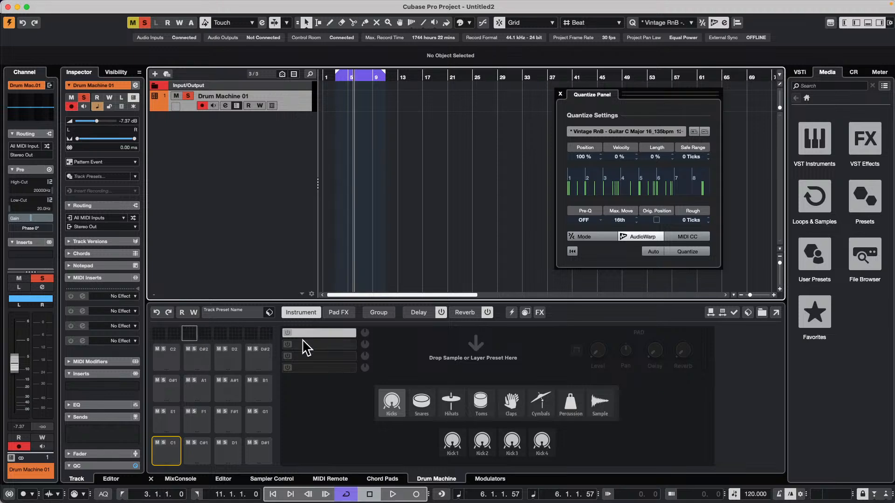
click(232, 312)
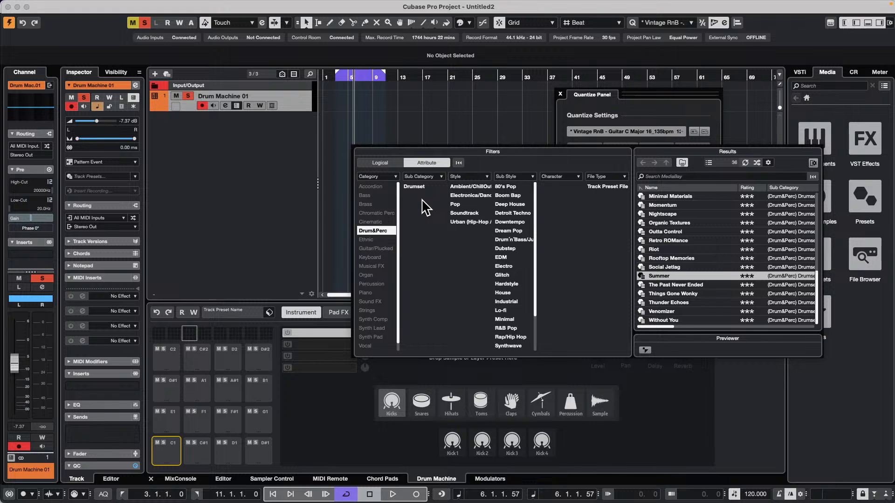
click(687, 275)
double_click(687, 275)
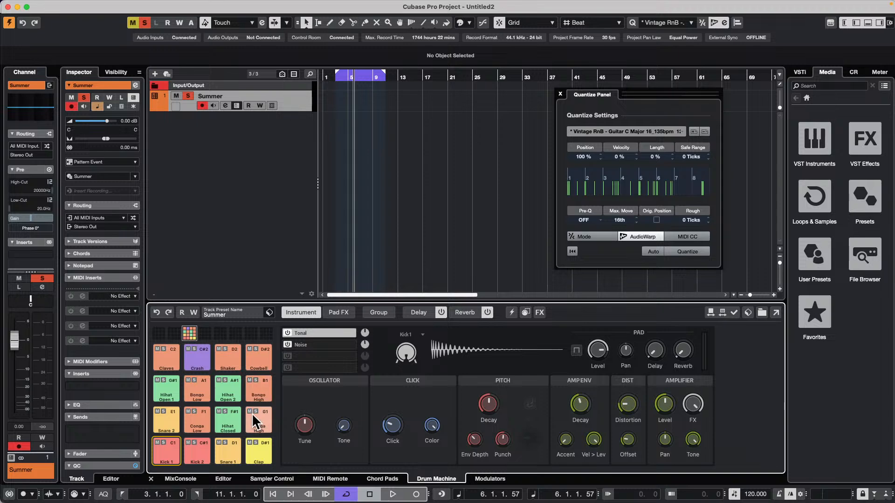
Generate random steps for all lanes of the Summer track's drum pattern, and close the Quantize Panel
click(224, 479)
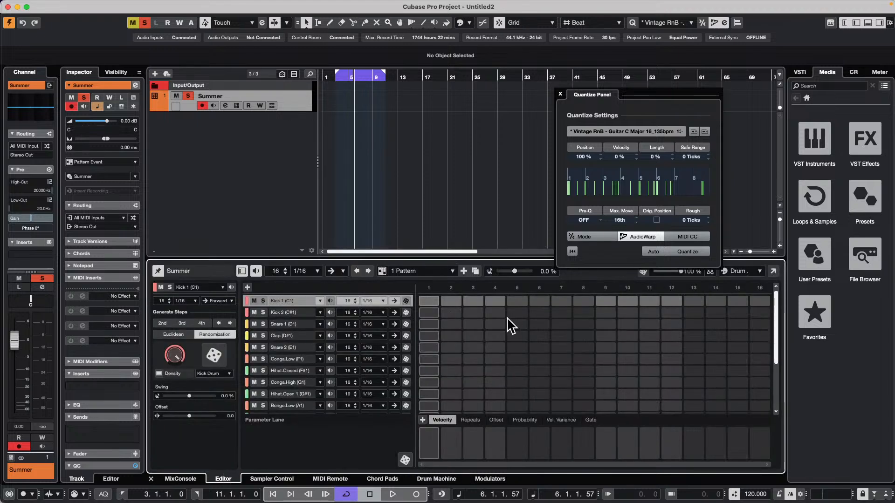
click(643, 272)
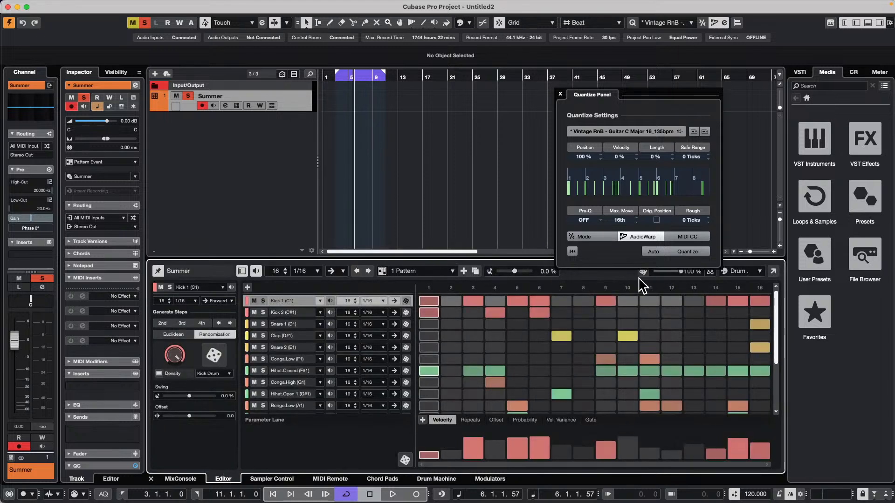
click(559, 95)
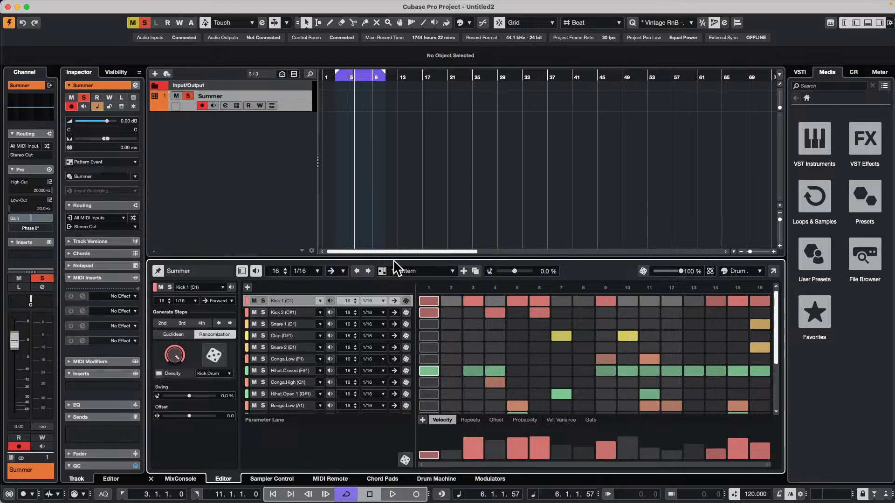
Place the randomized pattern as an event at the start of bar 1 on the Summer track
drag(382, 271, 326, 105)
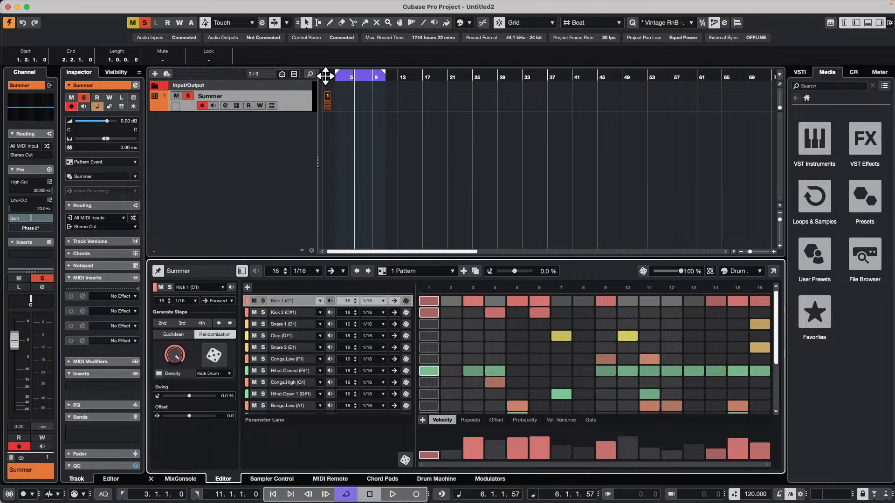
drag(325, 73, 352, 109)
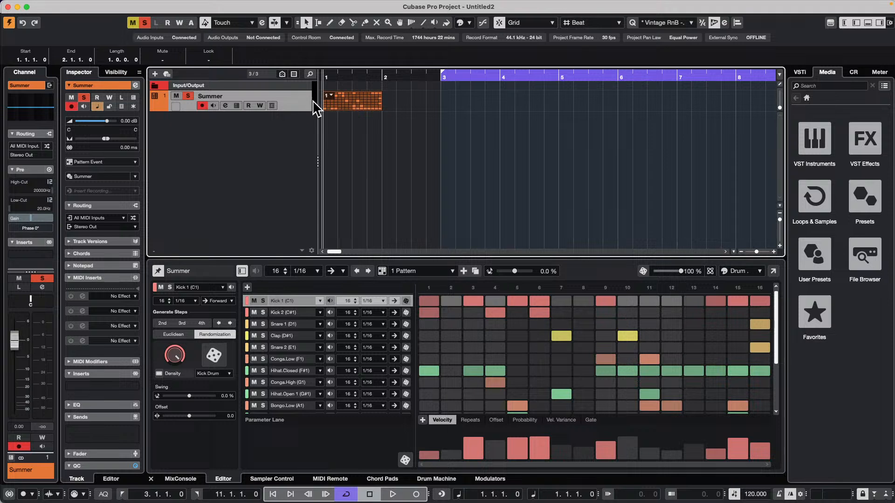
right_click(286, 102)
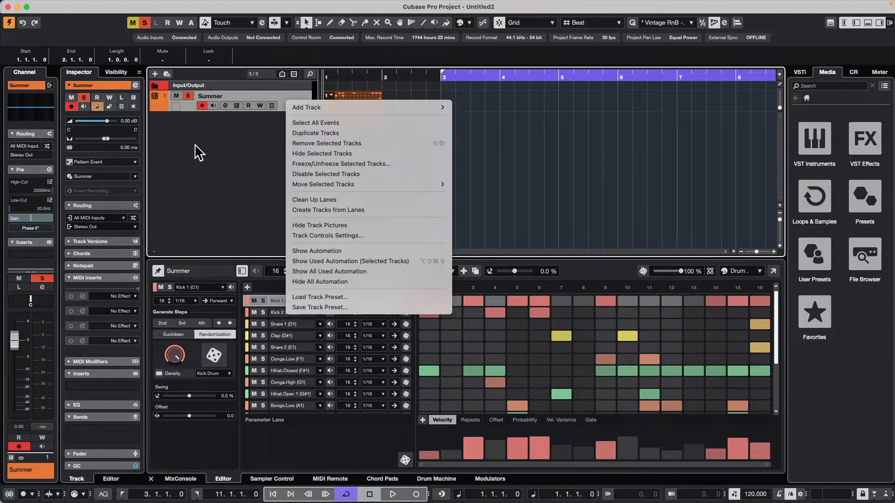
click(230, 161)
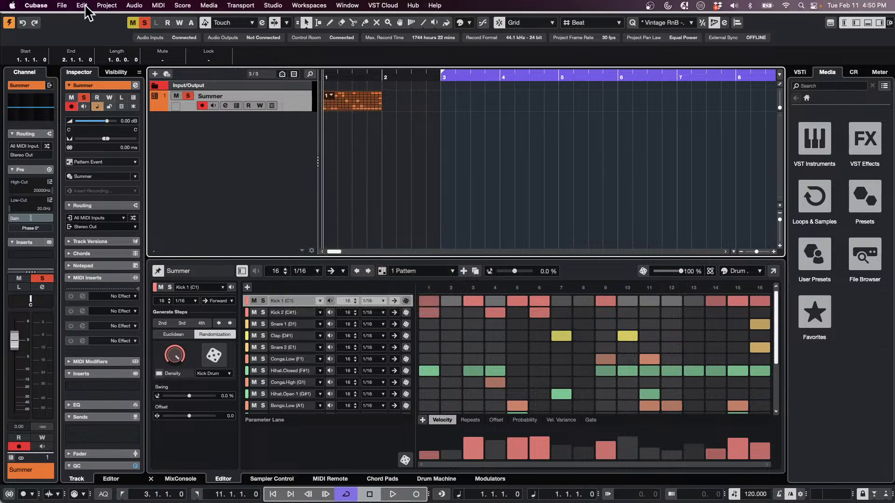
click(62, 5)
mouse_move(97, 159)
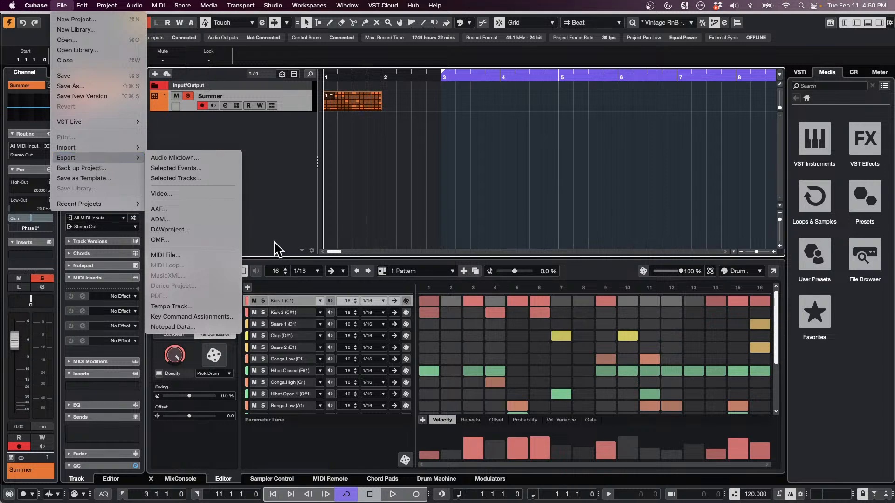
click(368, 180)
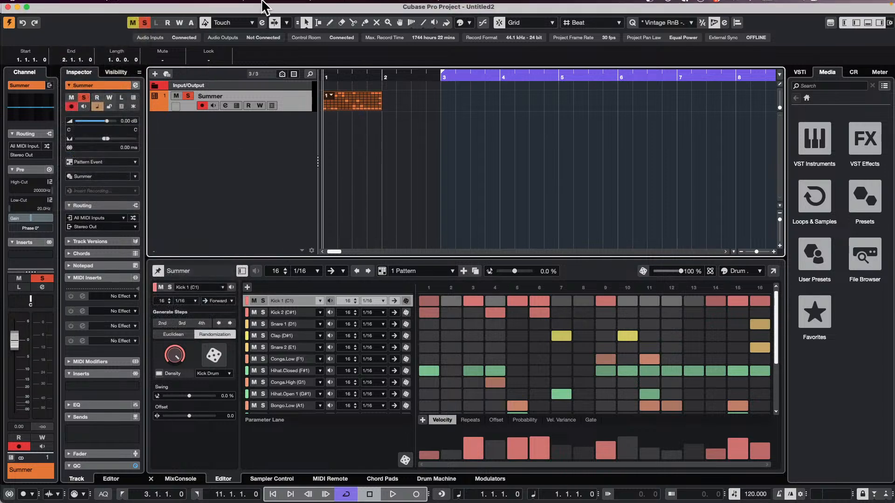
Export the selected Summer track as a track archive with the Copy Media Files option
click(83, 6)
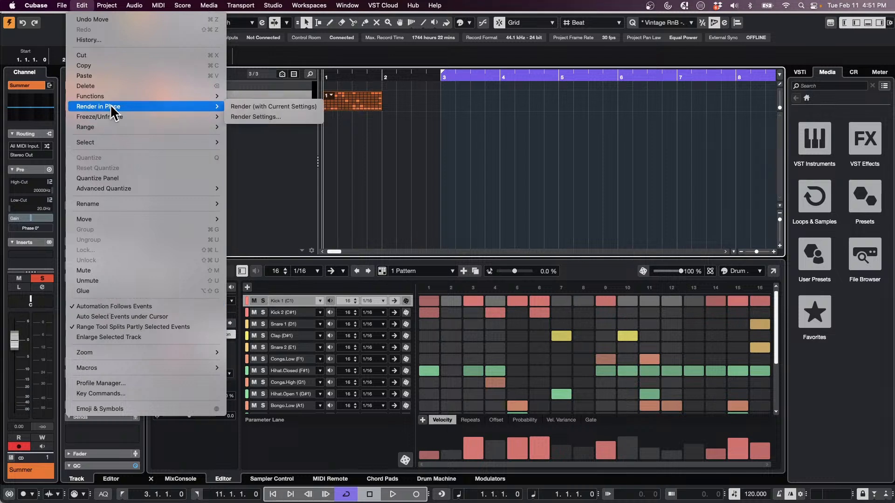
mouse_move(63, 6)
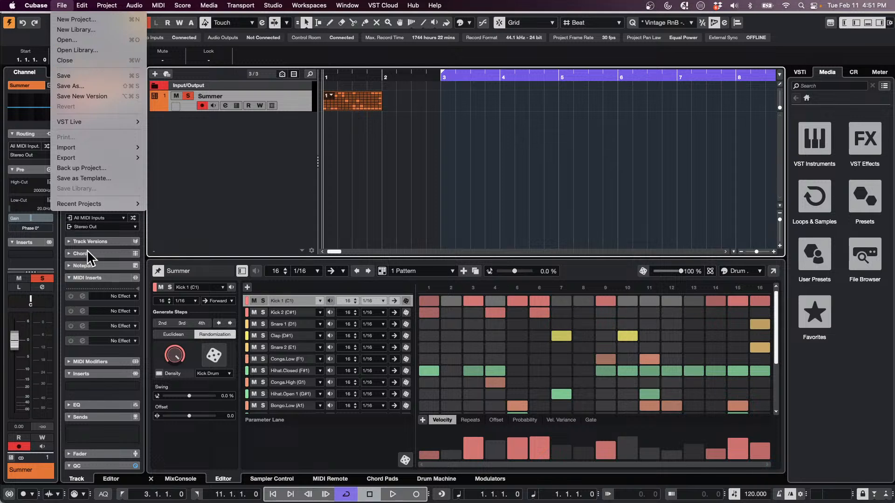
mouse_move(104, 159)
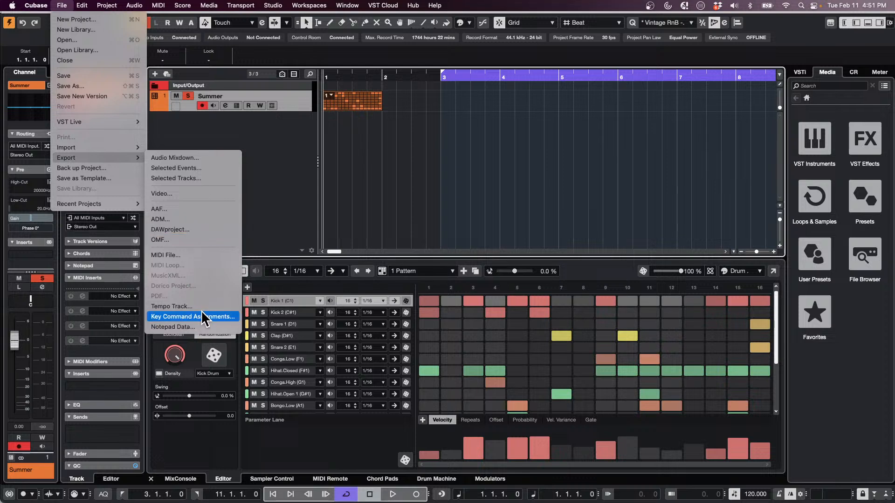
click(227, 180)
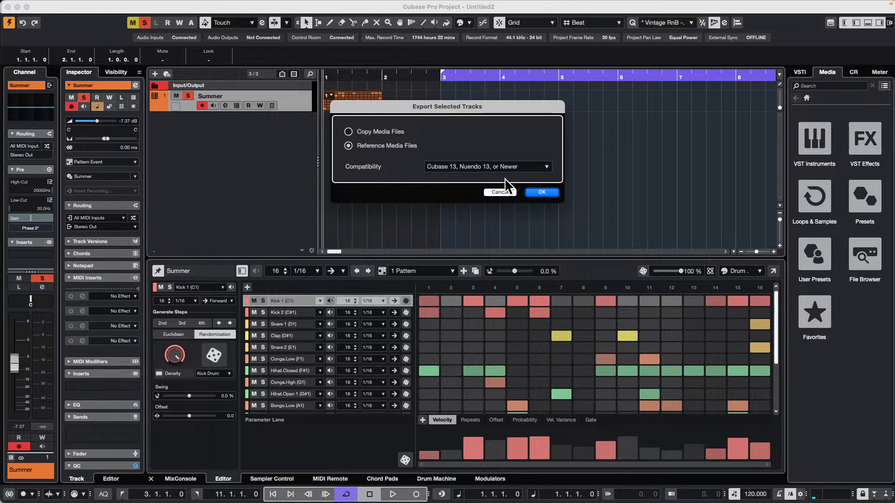
click(348, 132)
click(550, 193)
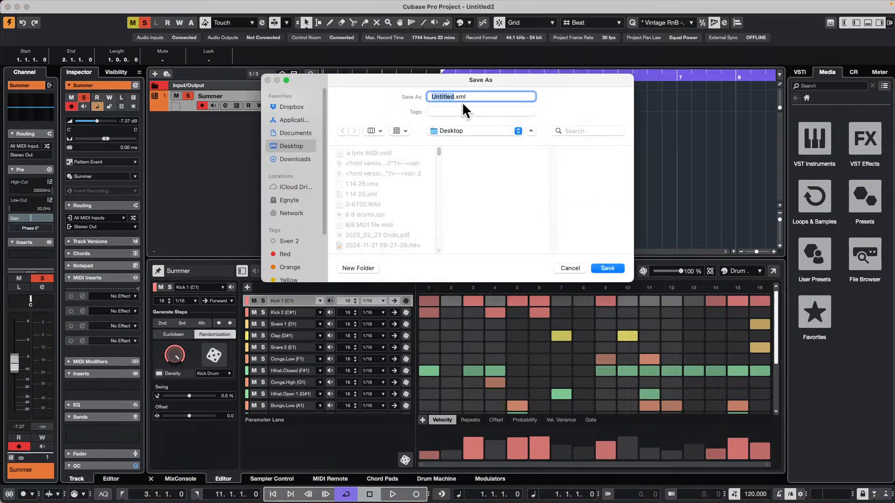
Name the track archive "Pattern Groove Feb 11 2025" and save it on the Desktop
text(Gr)
key(BackSpace)
key(BackSpace)
text(Patterb)
key(BackSpace)
text(n Groove Feb 11 2025)
click(620, 268)
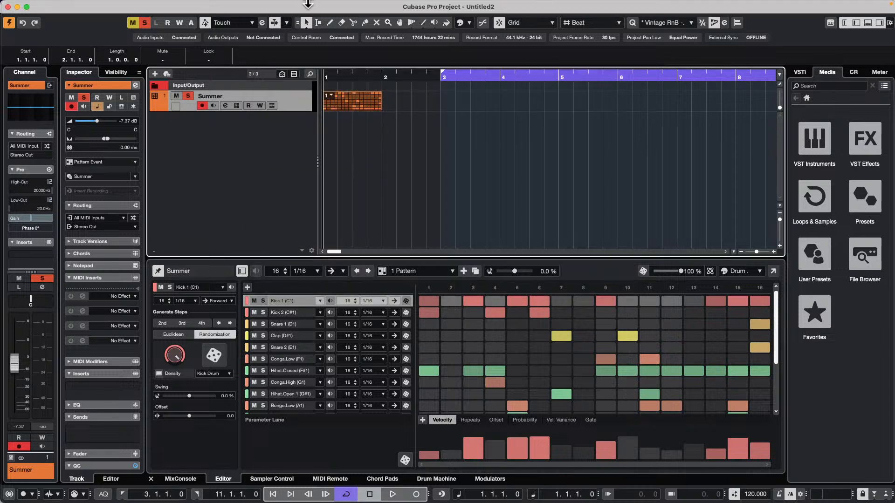
Create another empty project in the February 11 th 2025 folder
mouse_move(308, 4)
click(62, 5)
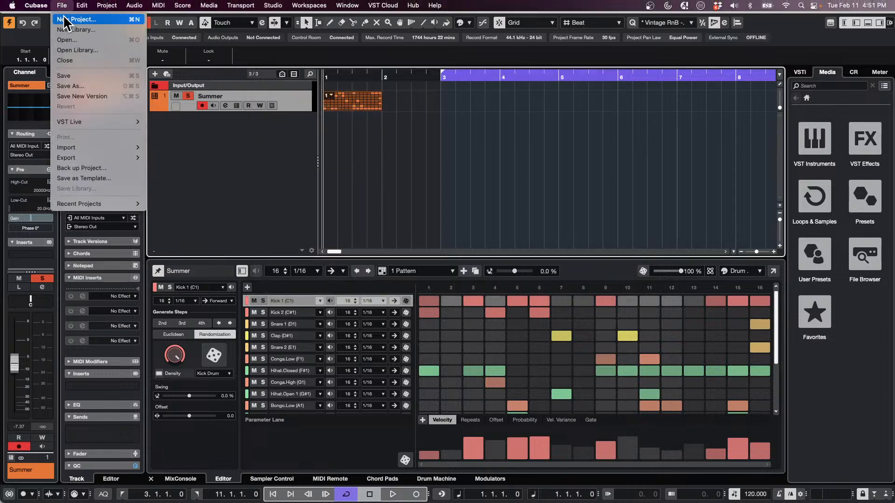
click(65, 20)
key(Return)
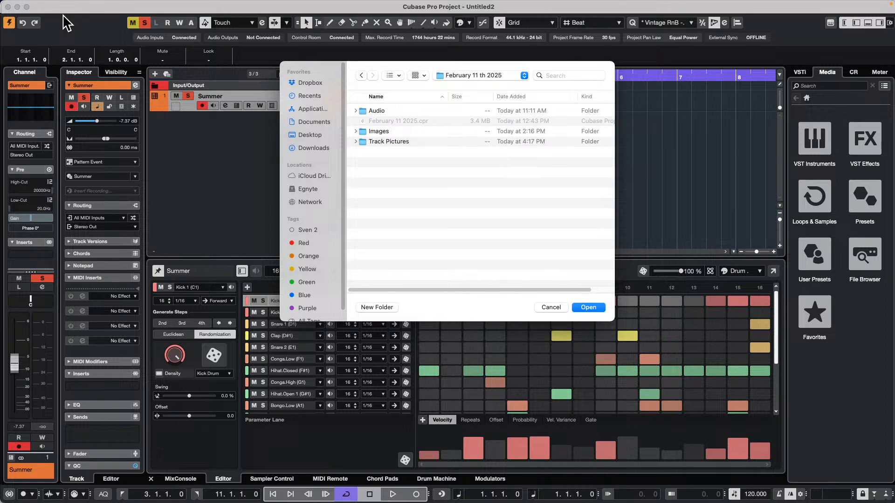
key(Return)
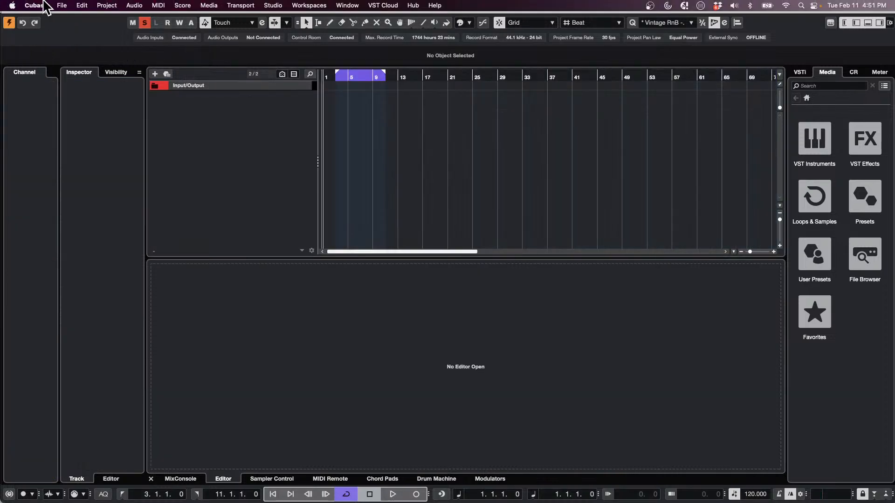
Start a track archive import, sort the Desktop files by date added, and open the Pattern Groove Feb 11 2025 archive
click(62, 5)
mouse_move(84, 148)
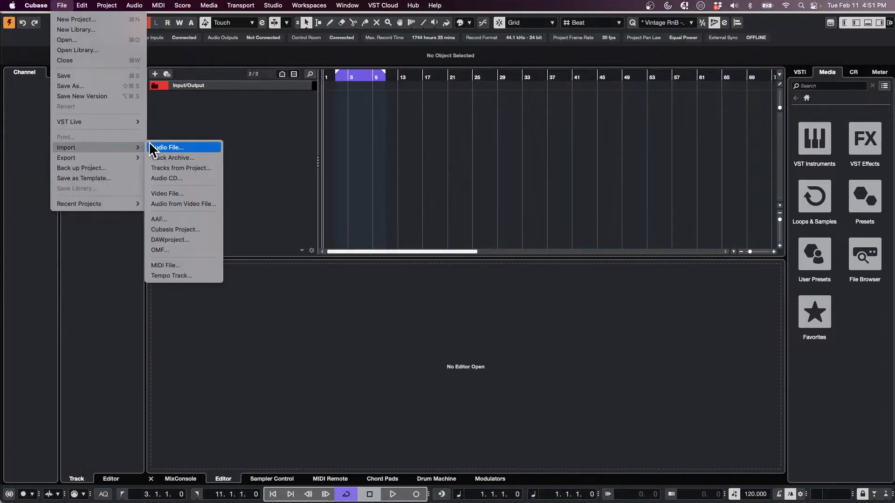
click(191, 159)
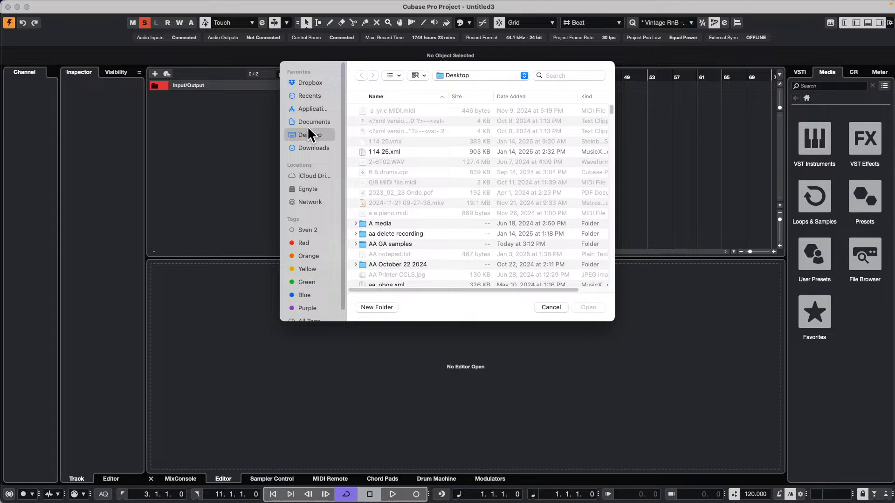
click(523, 97)
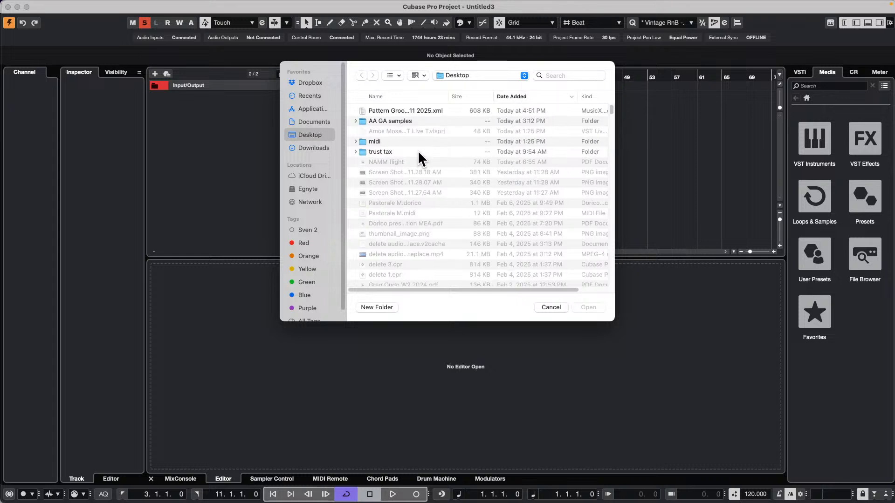
double_click(403, 110)
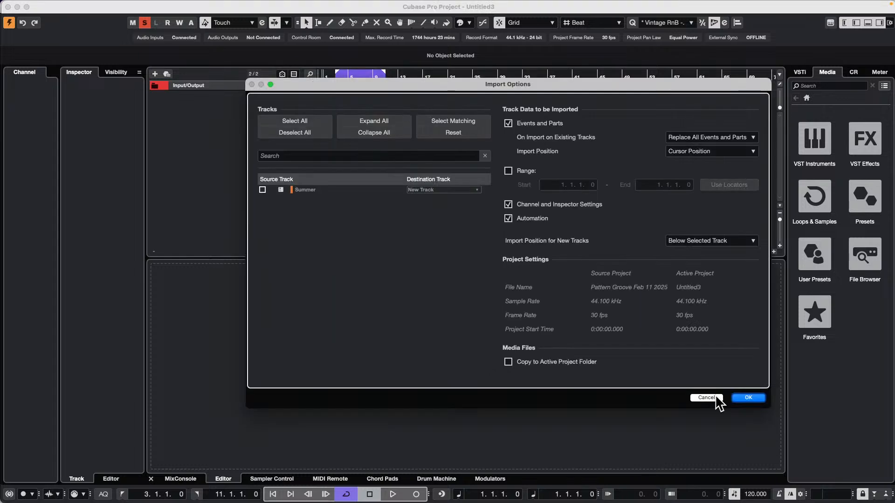
Import the Summer track from the archive as a new track, and open its pattern event in the editor
click(262, 189)
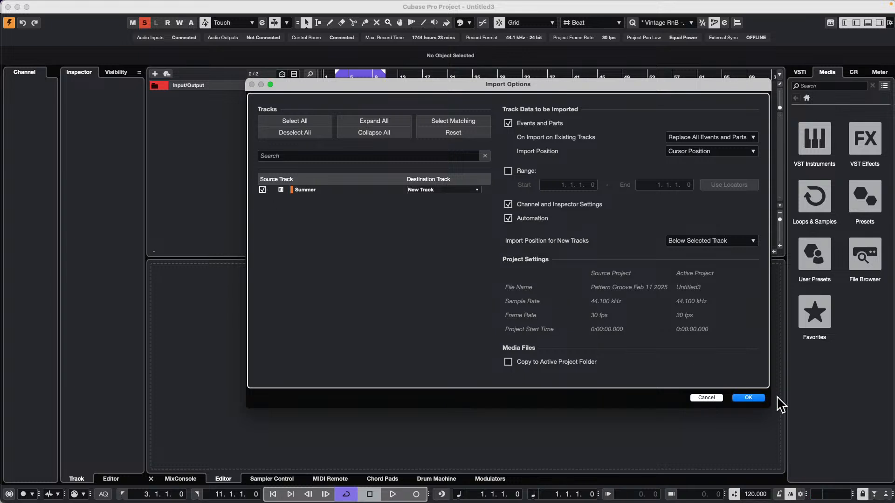
click(748, 398)
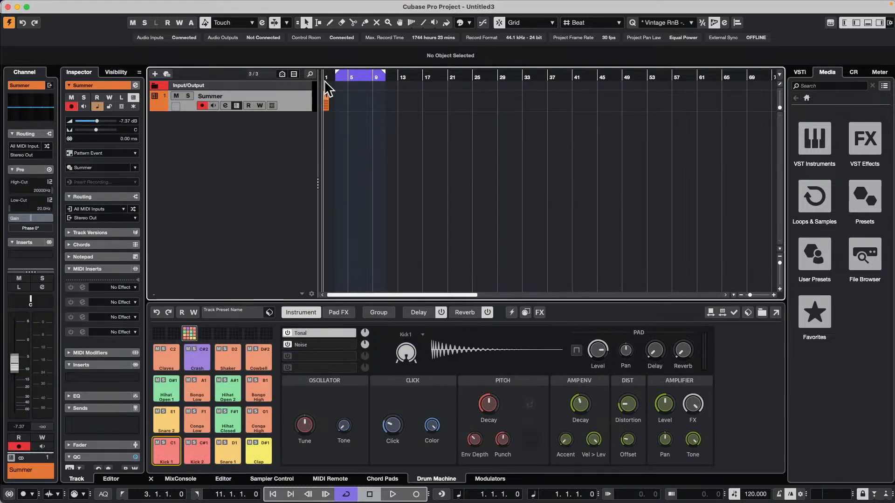
drag(328, 80, 317, 96)
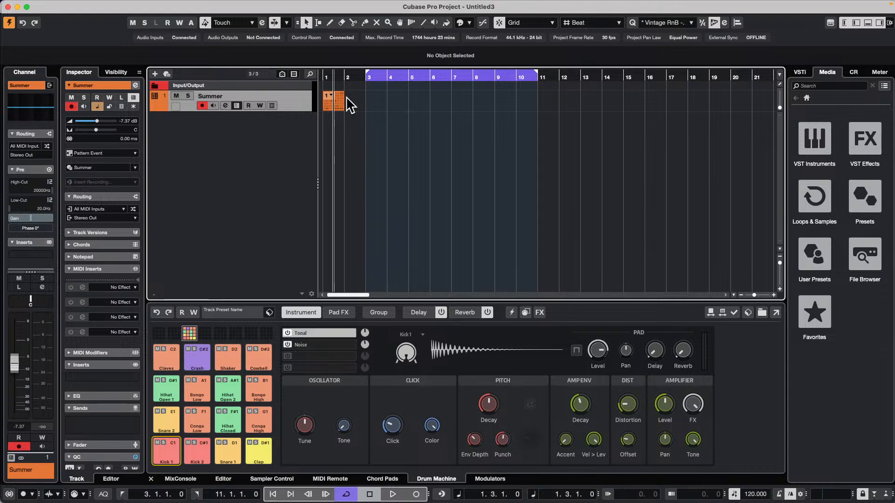
double_click(340, 104)
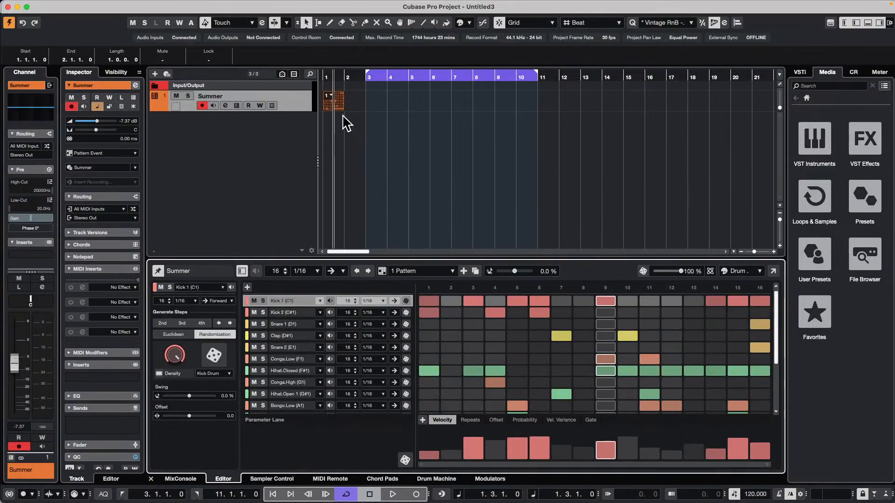
right_click(297, 105)
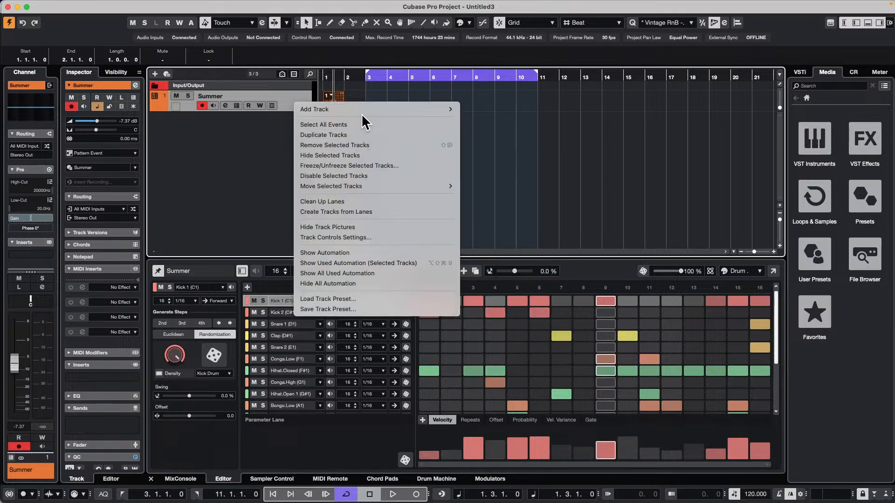
click(198, 163)
click(62, 5)
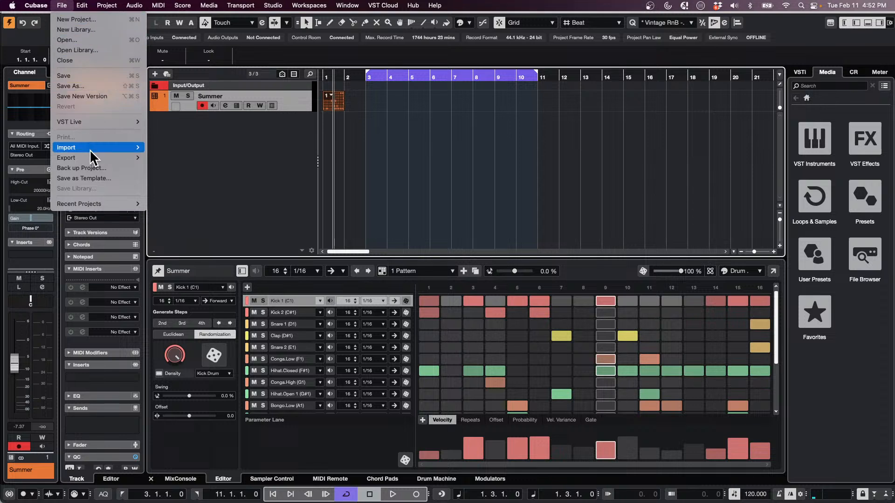
mouse_move(90, 155)
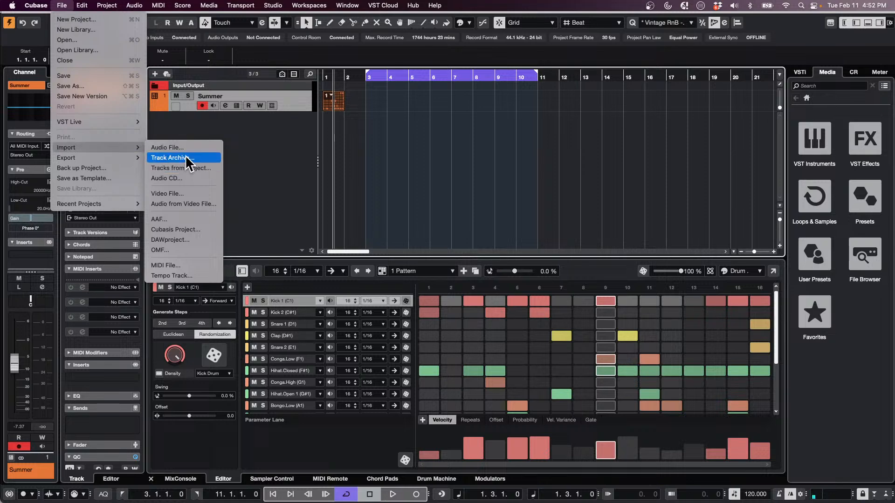
click(423, 158)
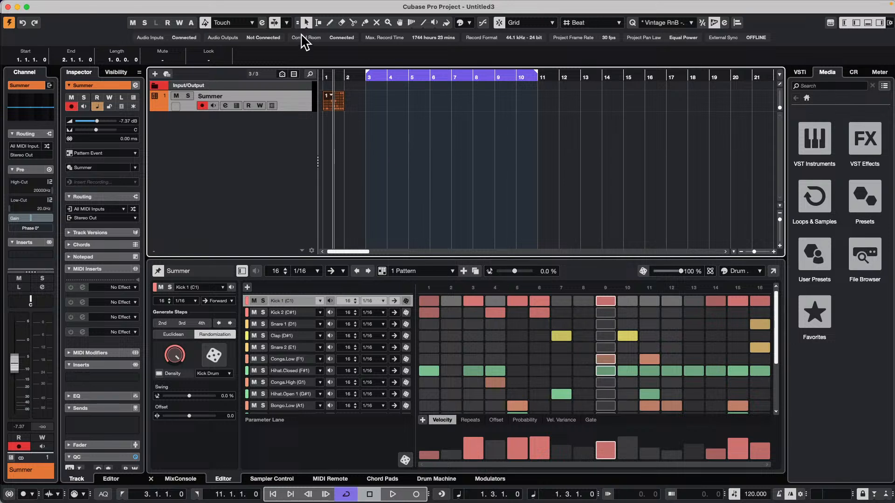
mouse_move(266, 4)
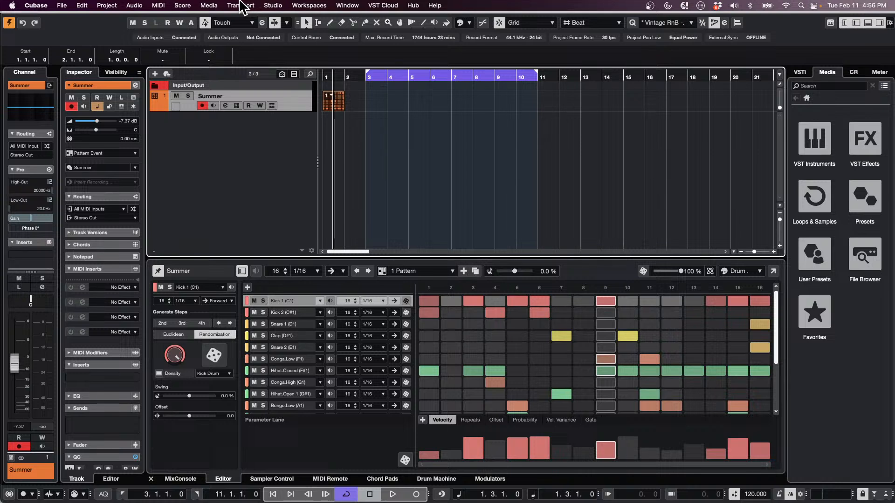